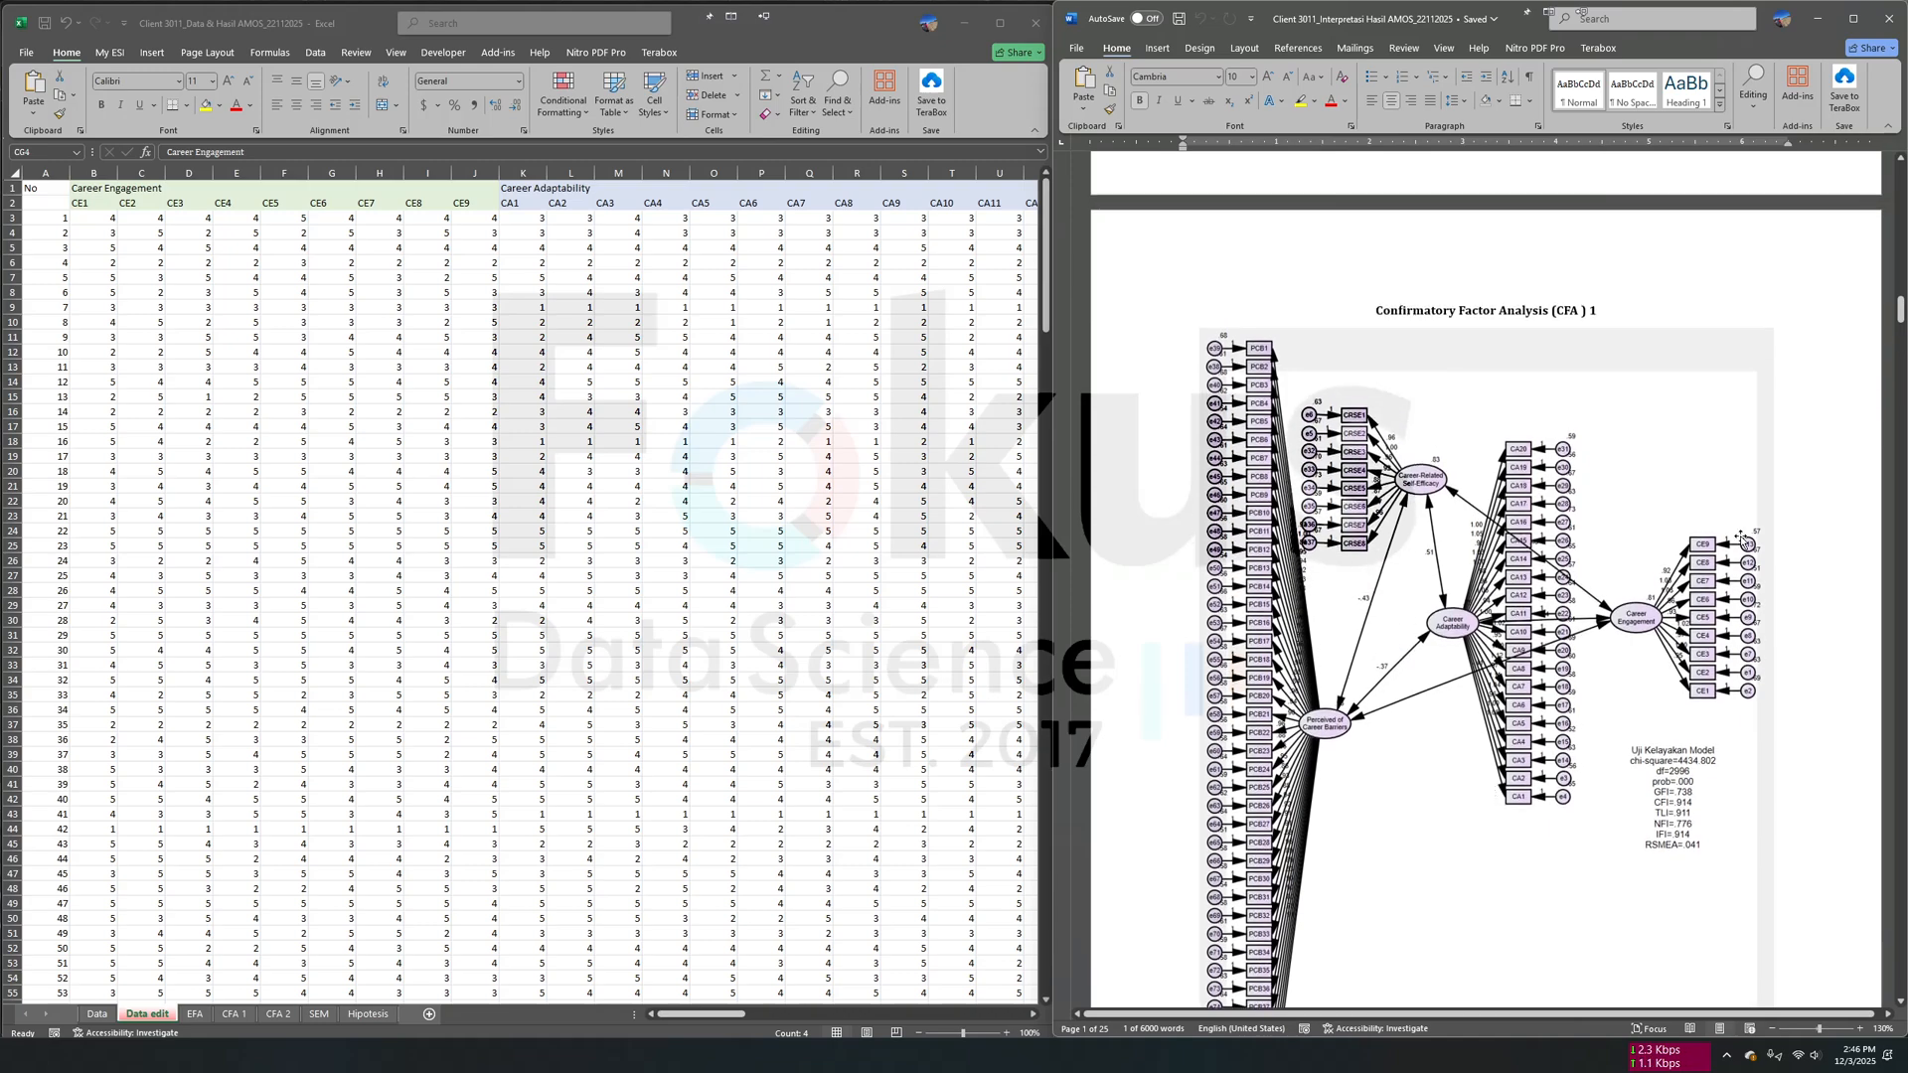
- Review the report's CFA 1 diagram and goodness-of-fit table, the KMO table, and the EFA table for Career Engagement
{"action": "scroll", "coordinate": [1508, 652], "scroll_direction": "down", "scroll_amount": 20}
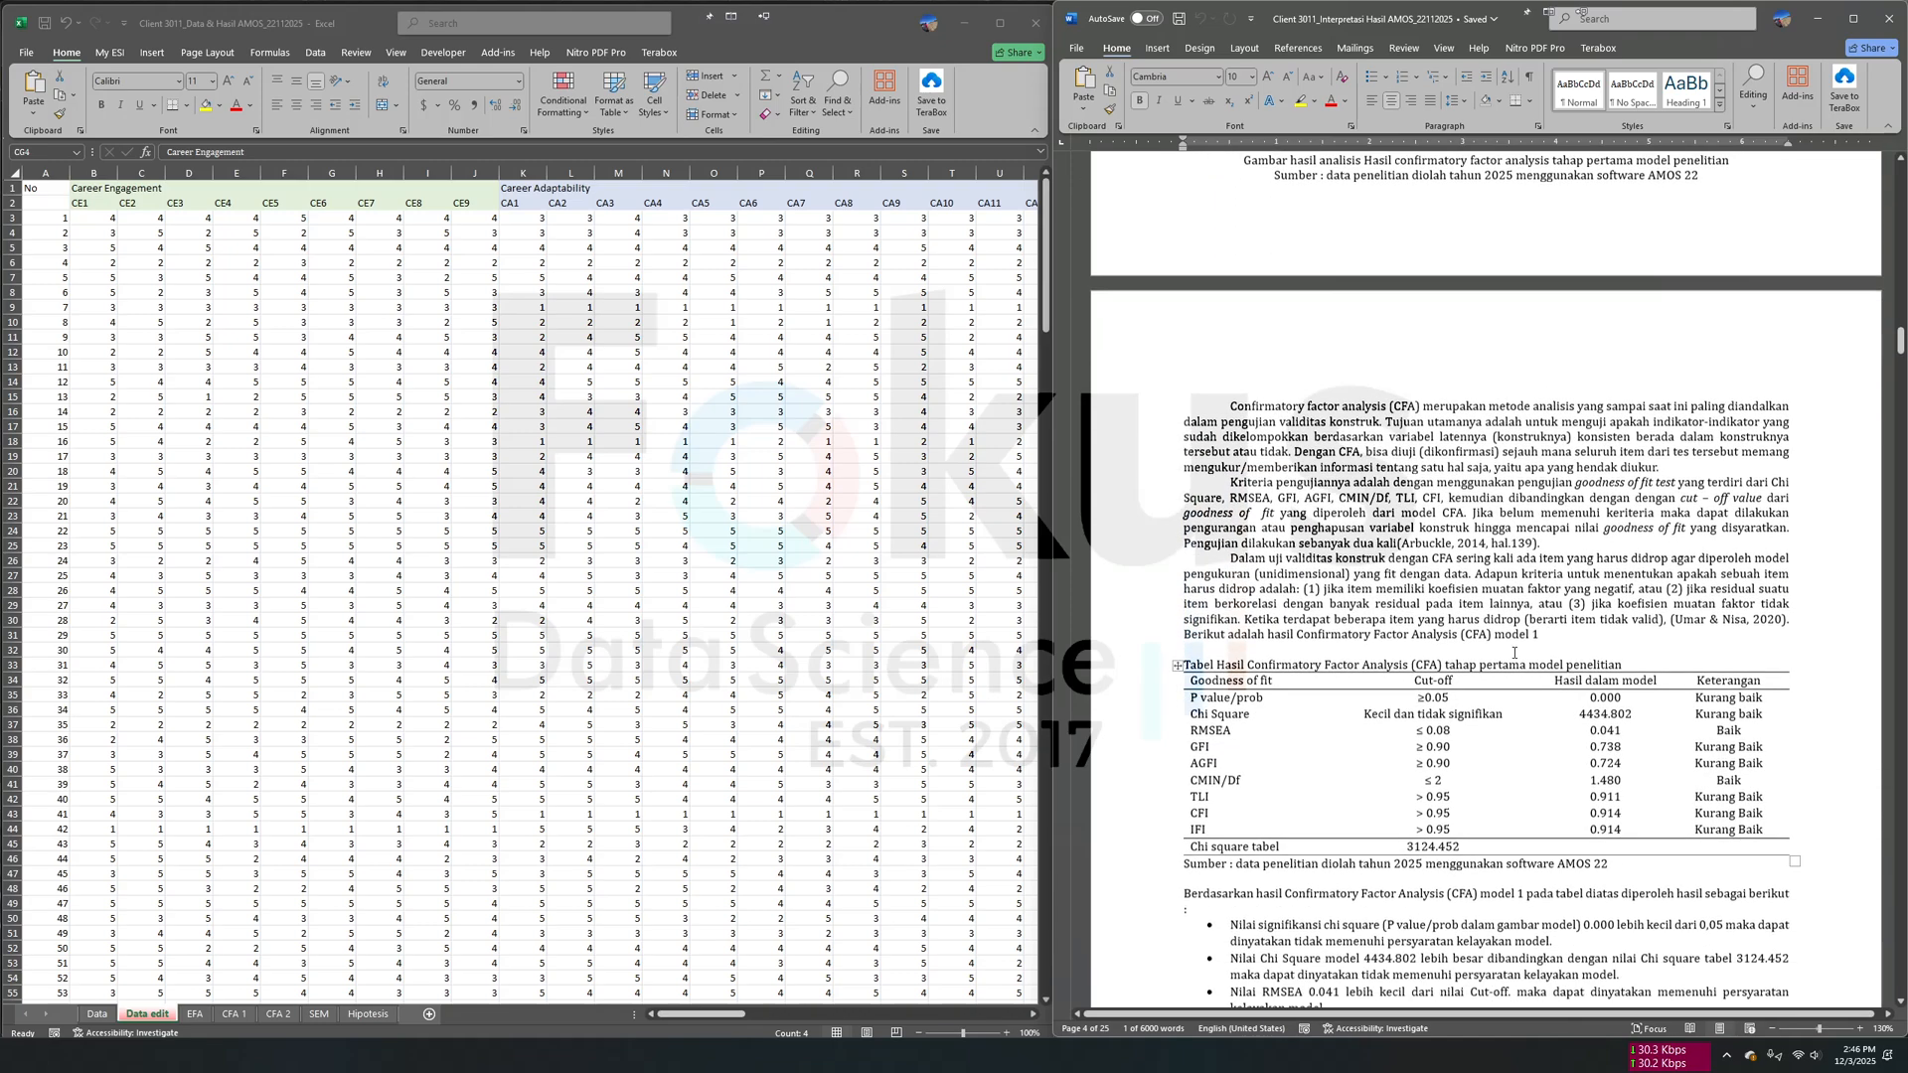
{"action": "scroll", "coordinate": [1591, 571], "scroll_direction": "up", "scroll_amount": 15}
{"action": "scroll", "coordinate": [1591, 571], "scroll_direction": "up", "scroll_amount": 4}
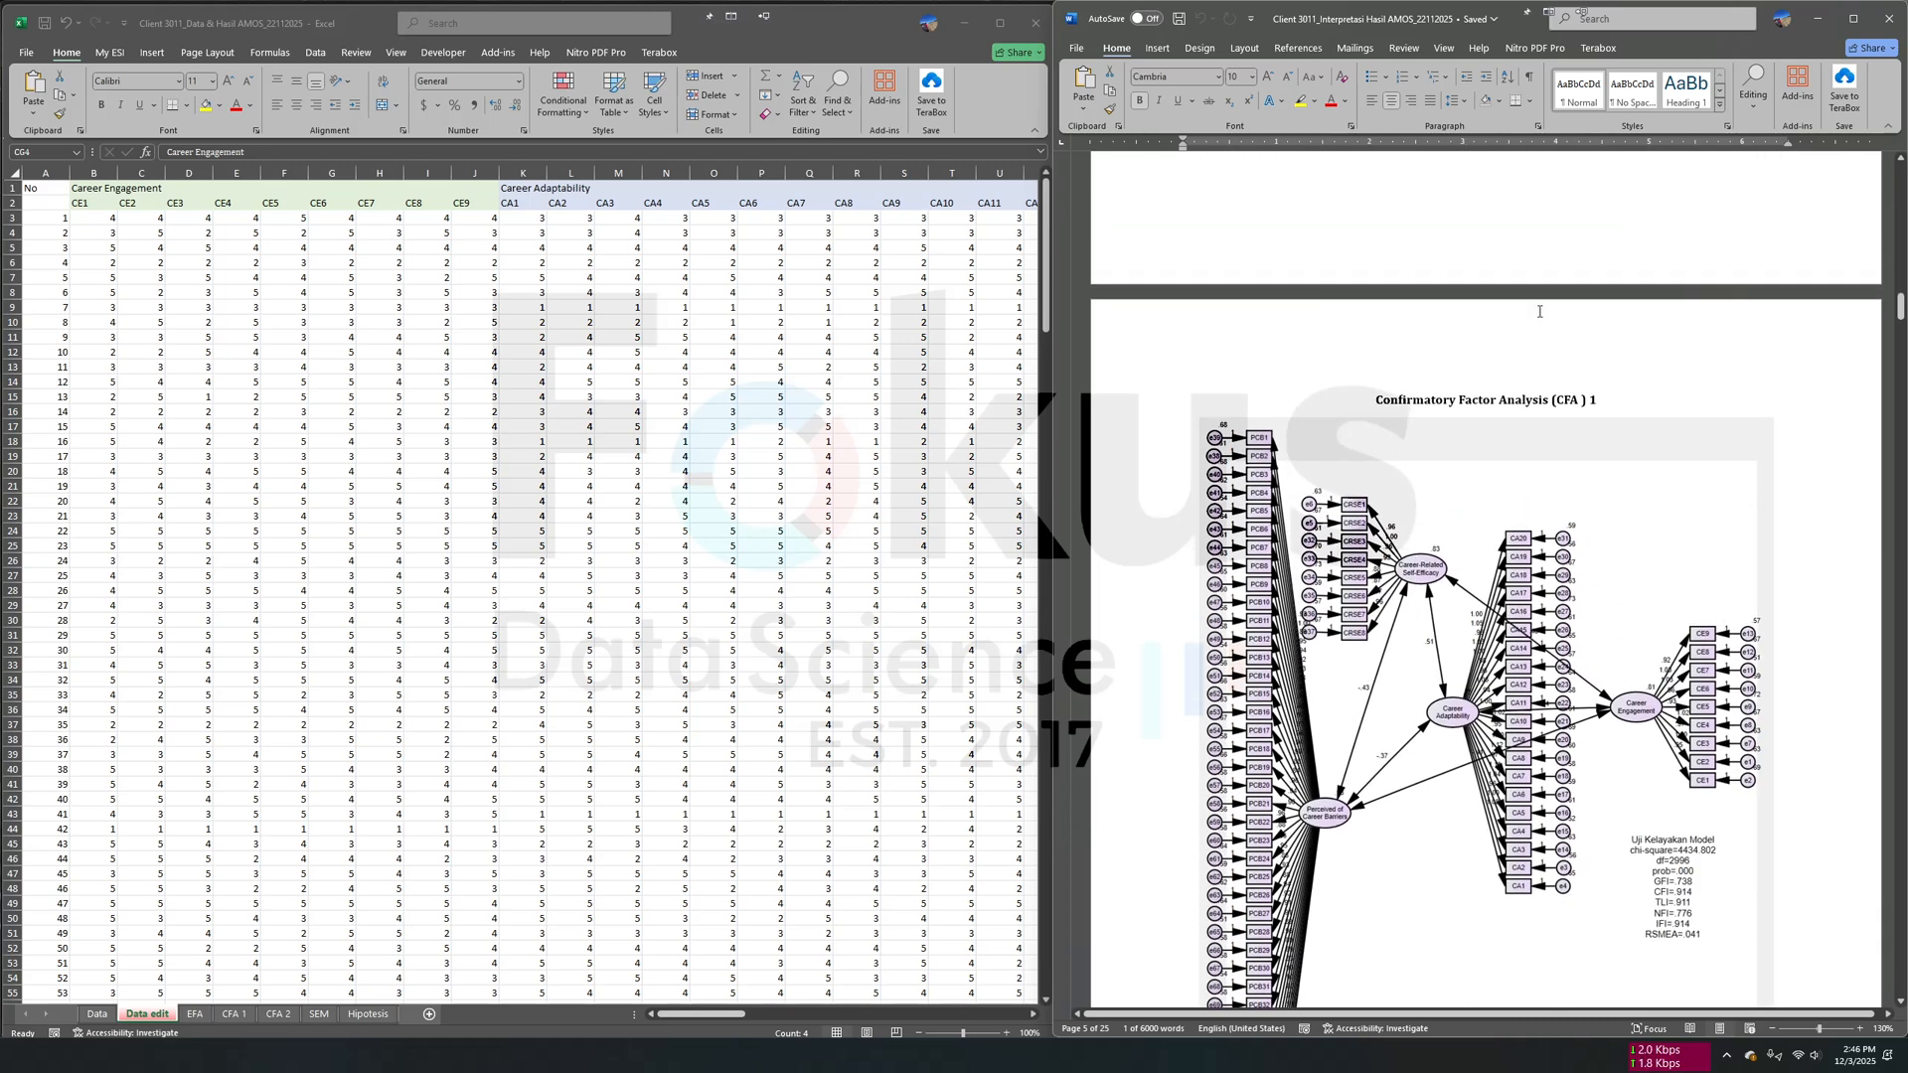
{"action": "scroll", "coordinate": [1469, 706], "scroll_direction": "up", "scroll_amount": 15}
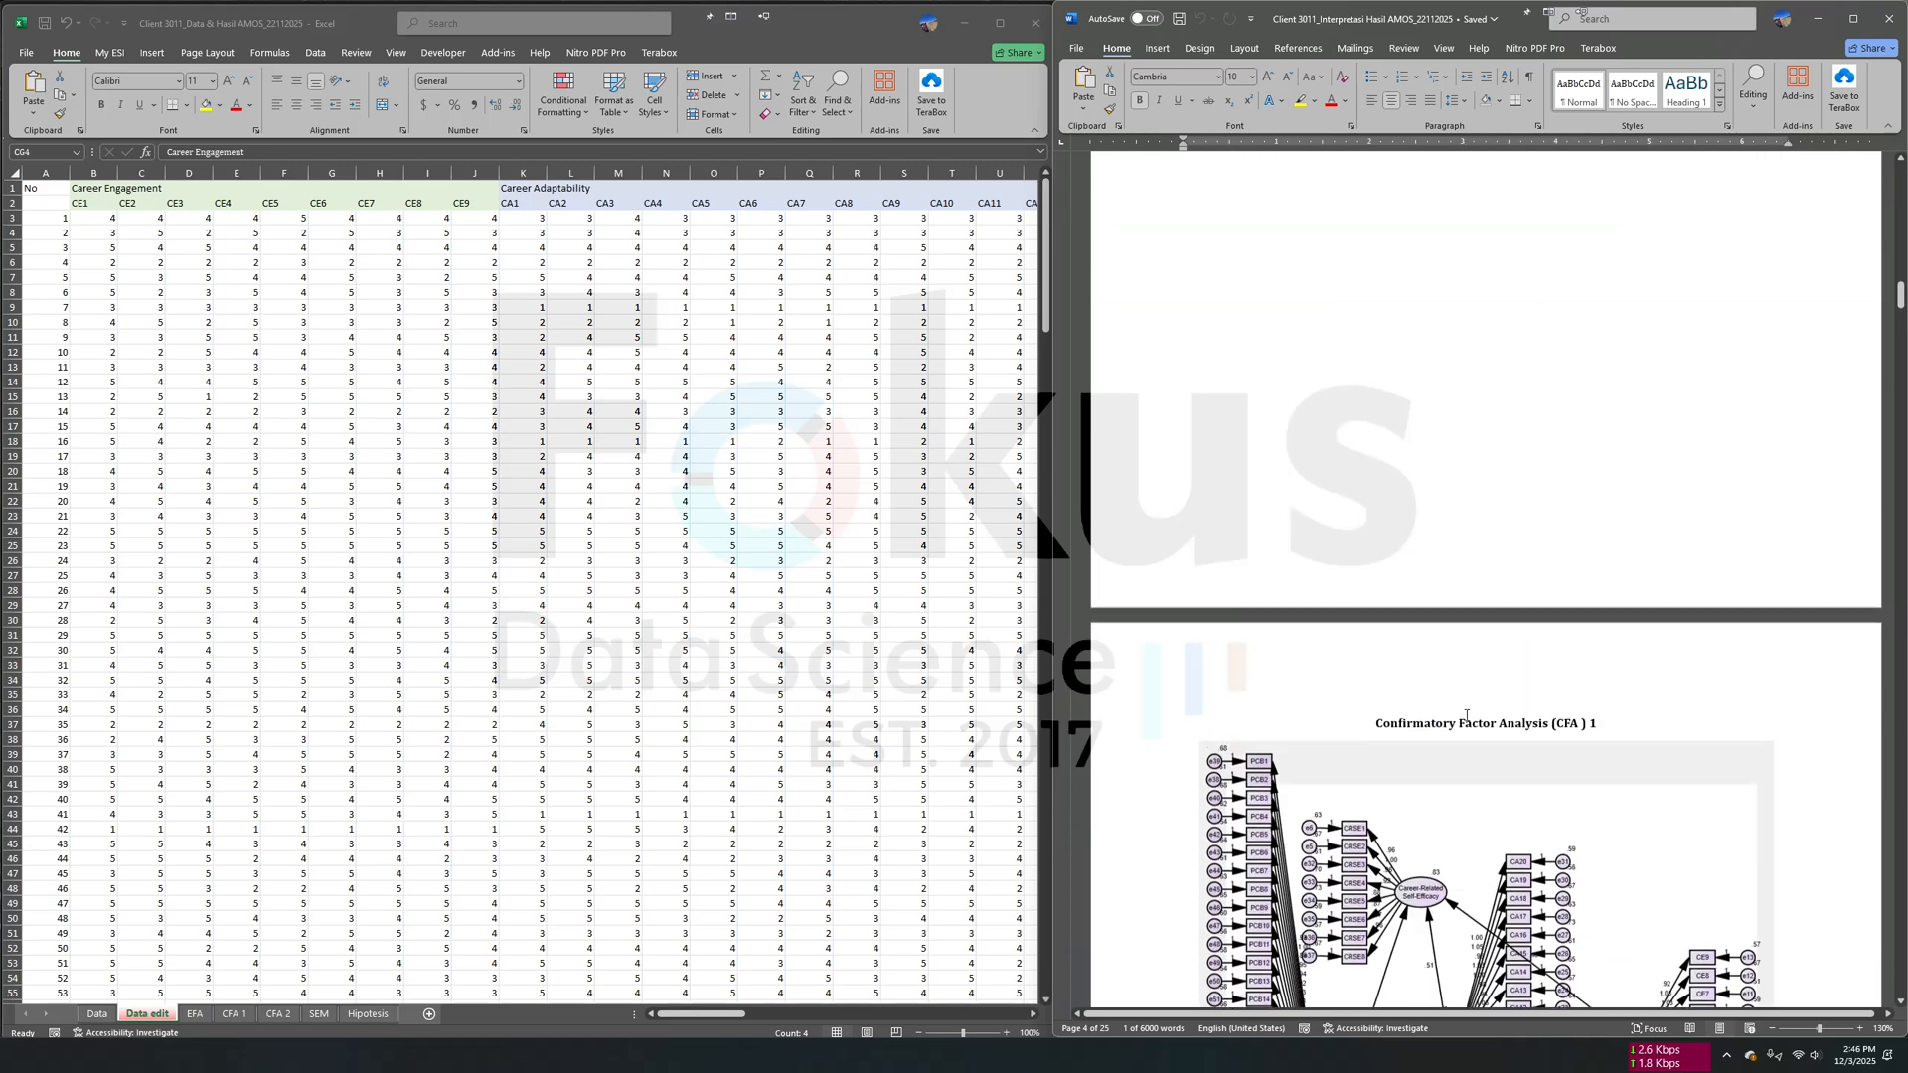
{"action": "scroll", "coordinate": [1490, 737], "scroll_direction": "up", "scroll_amount": 15}
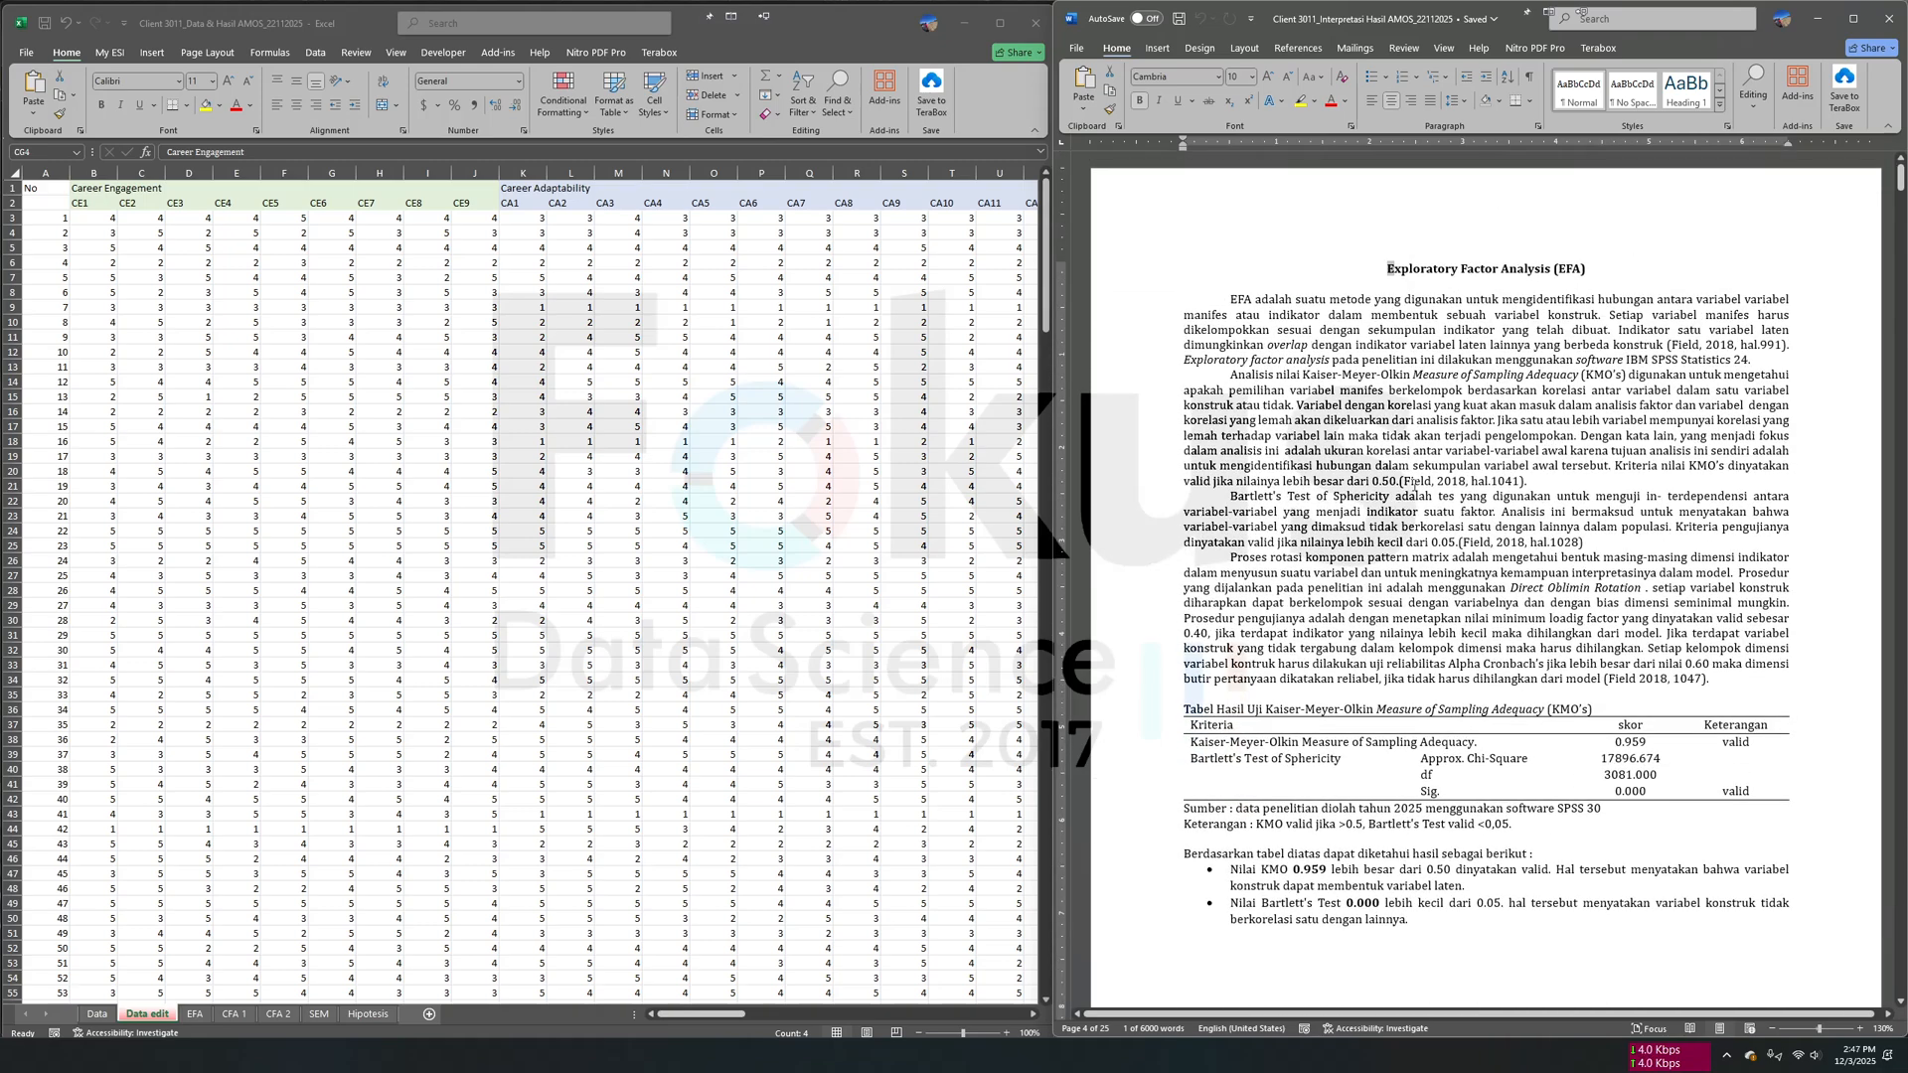
{"action": "scroll", "coordinate": [1421, 509], "scroll_direction": "down", "scroll_amount": 10}
{"action": "scroll", "coordinate": [1488, 621], "scroll_direction": "up", "scroll_amount": 6}
{"action": "double_click", "coordinate": [1220, 388]}
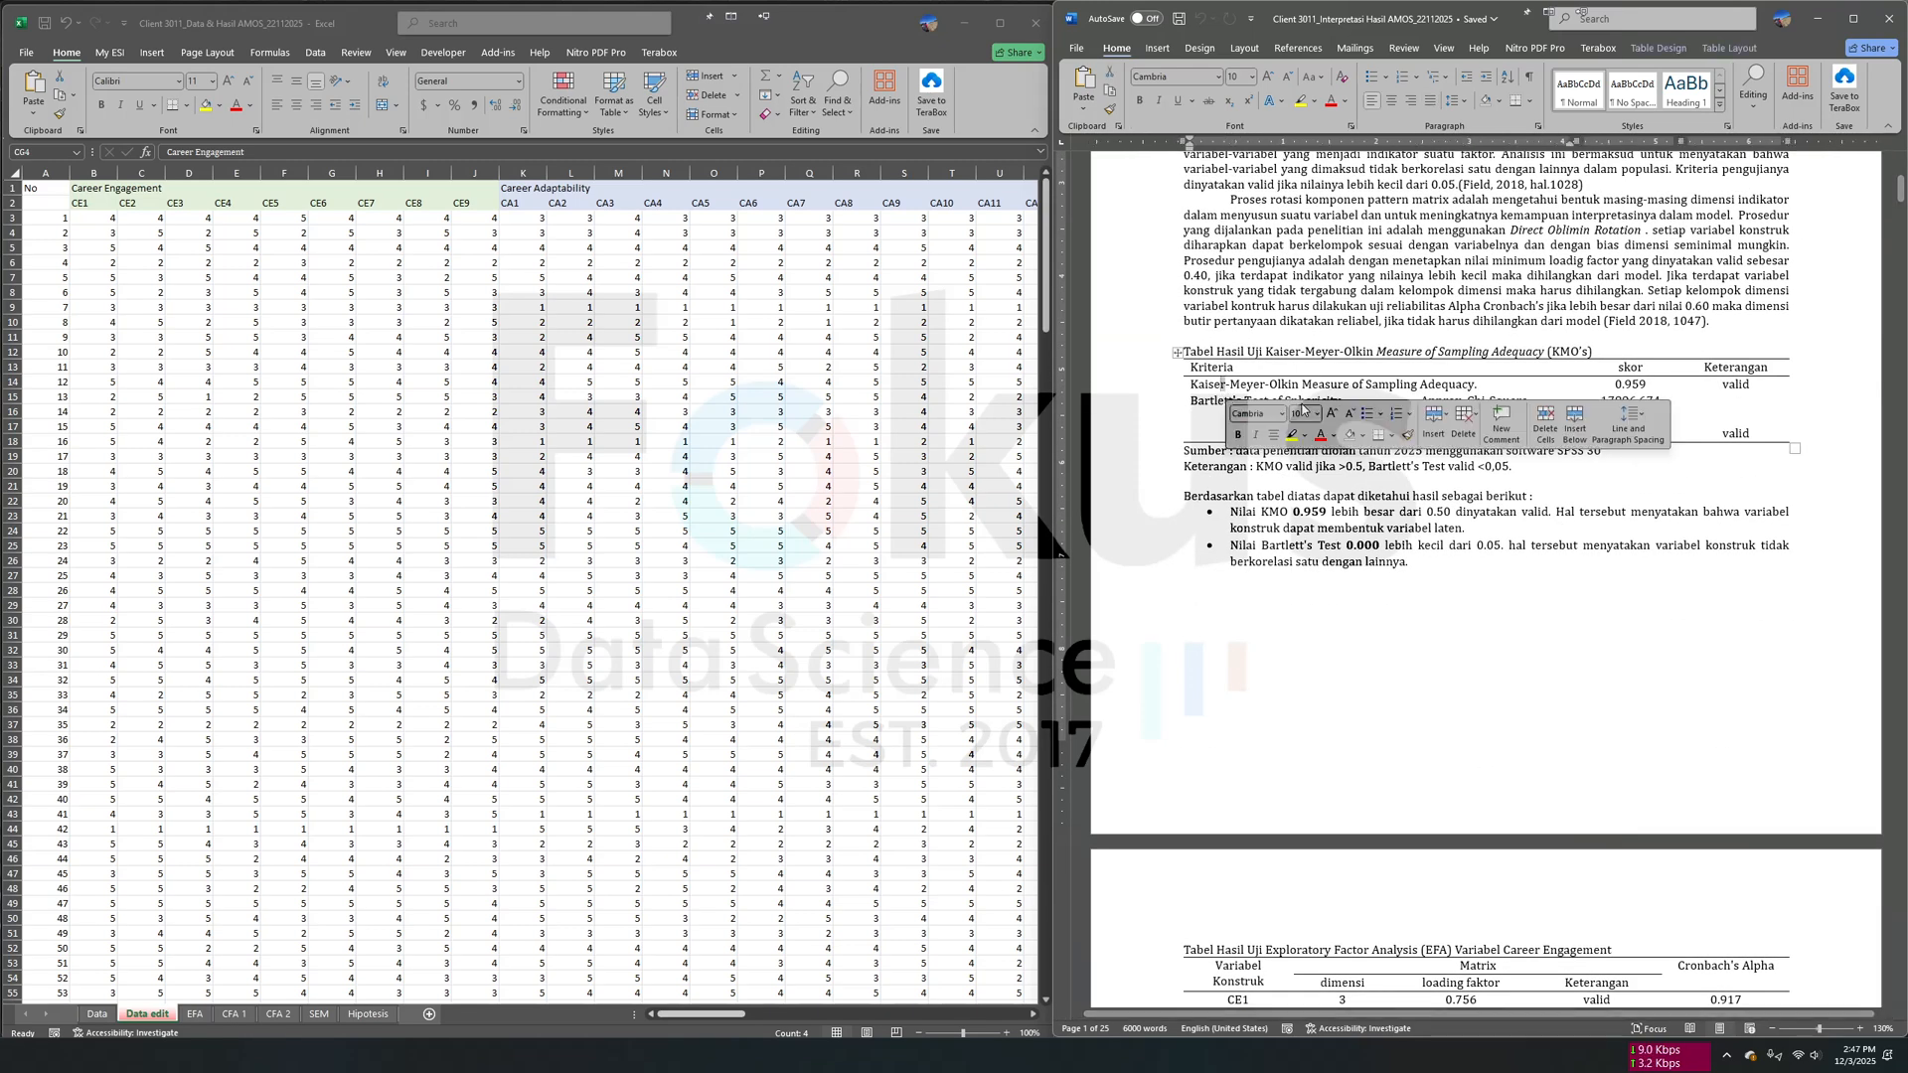
{"action": "left_click", "coordinate": [1306, 402]}
{"action": "scroll", "coordinate": [1310, 467], "scroll_direction": "down", "scroll_amount": 5}
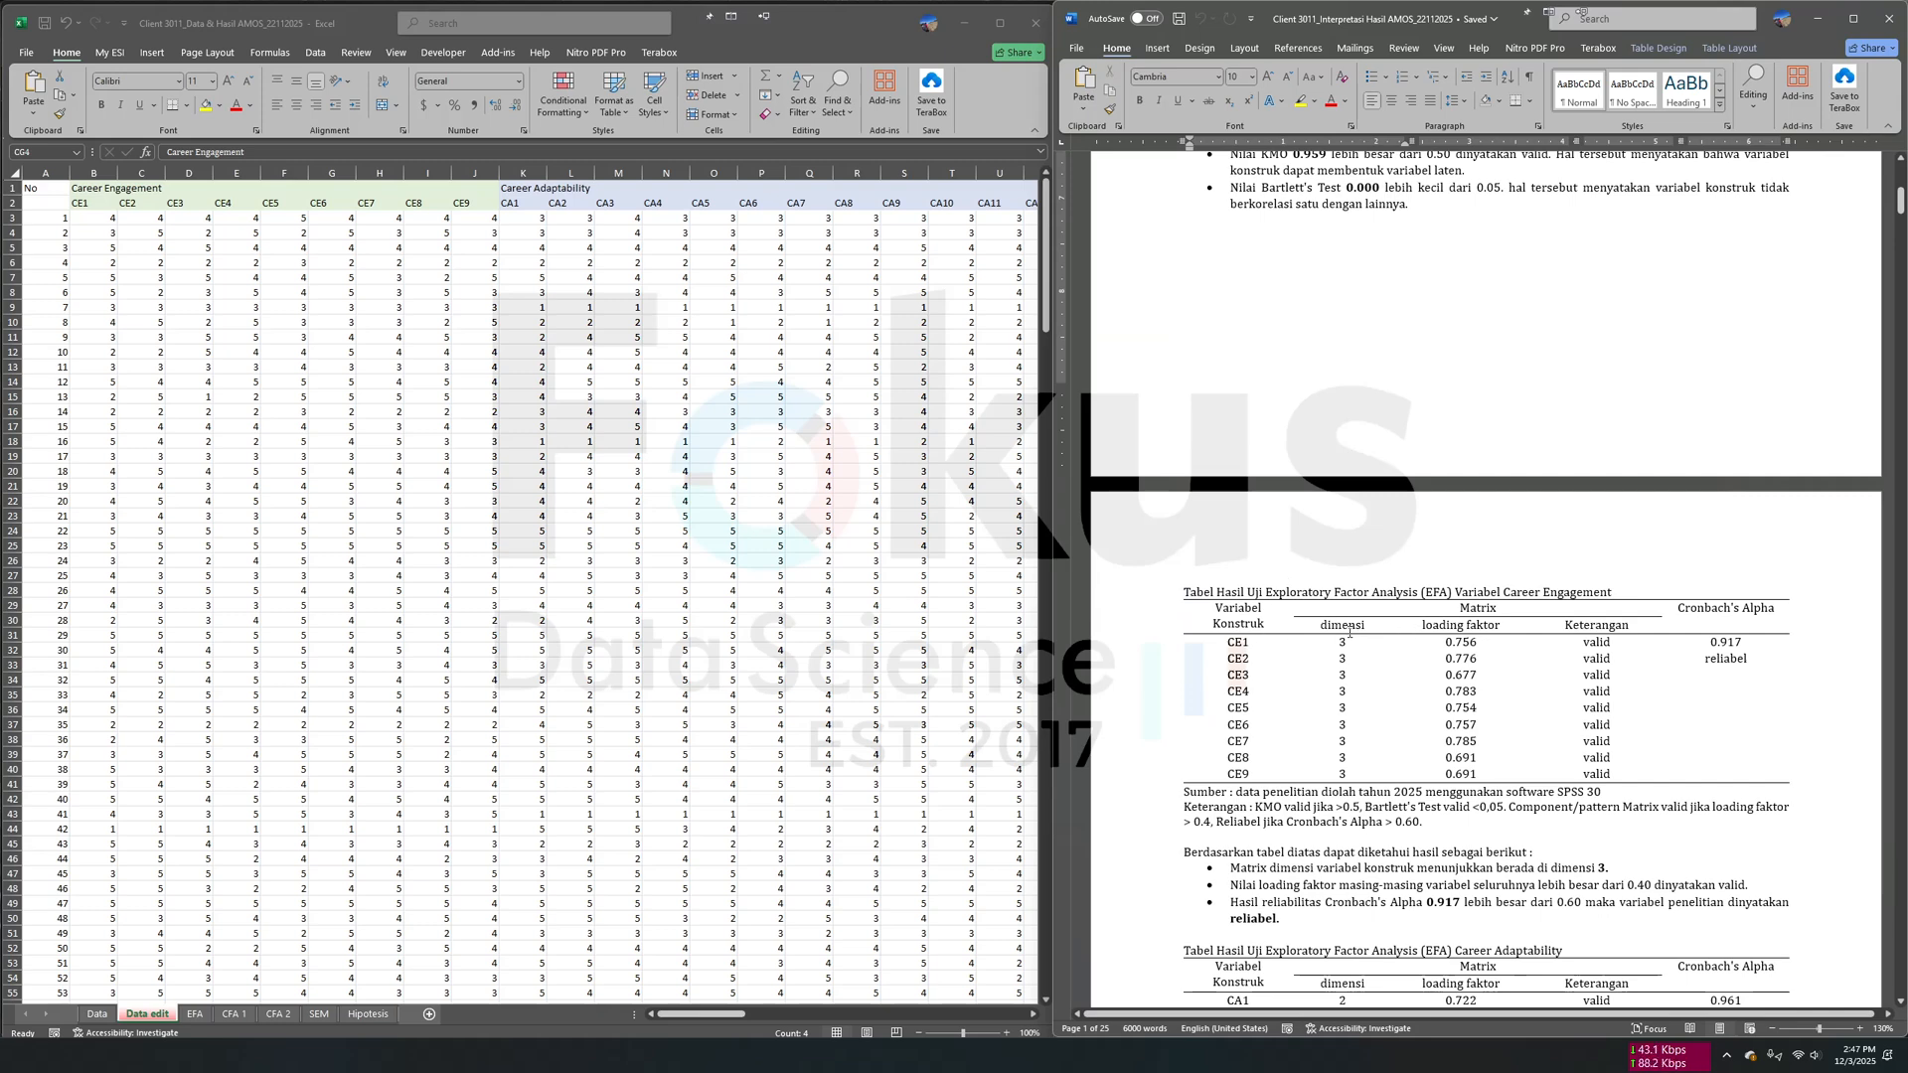
{"action": "left_click_drag", "start_coordinate": [1421, 625], "coordinate": [1468, 625]}
{"action": "left_click", "coordinate": [1646, 627]}
{"action": "scroll", "coordinate": [1591, 616], "scroll_direction": "up", "scroll_amount": 10}
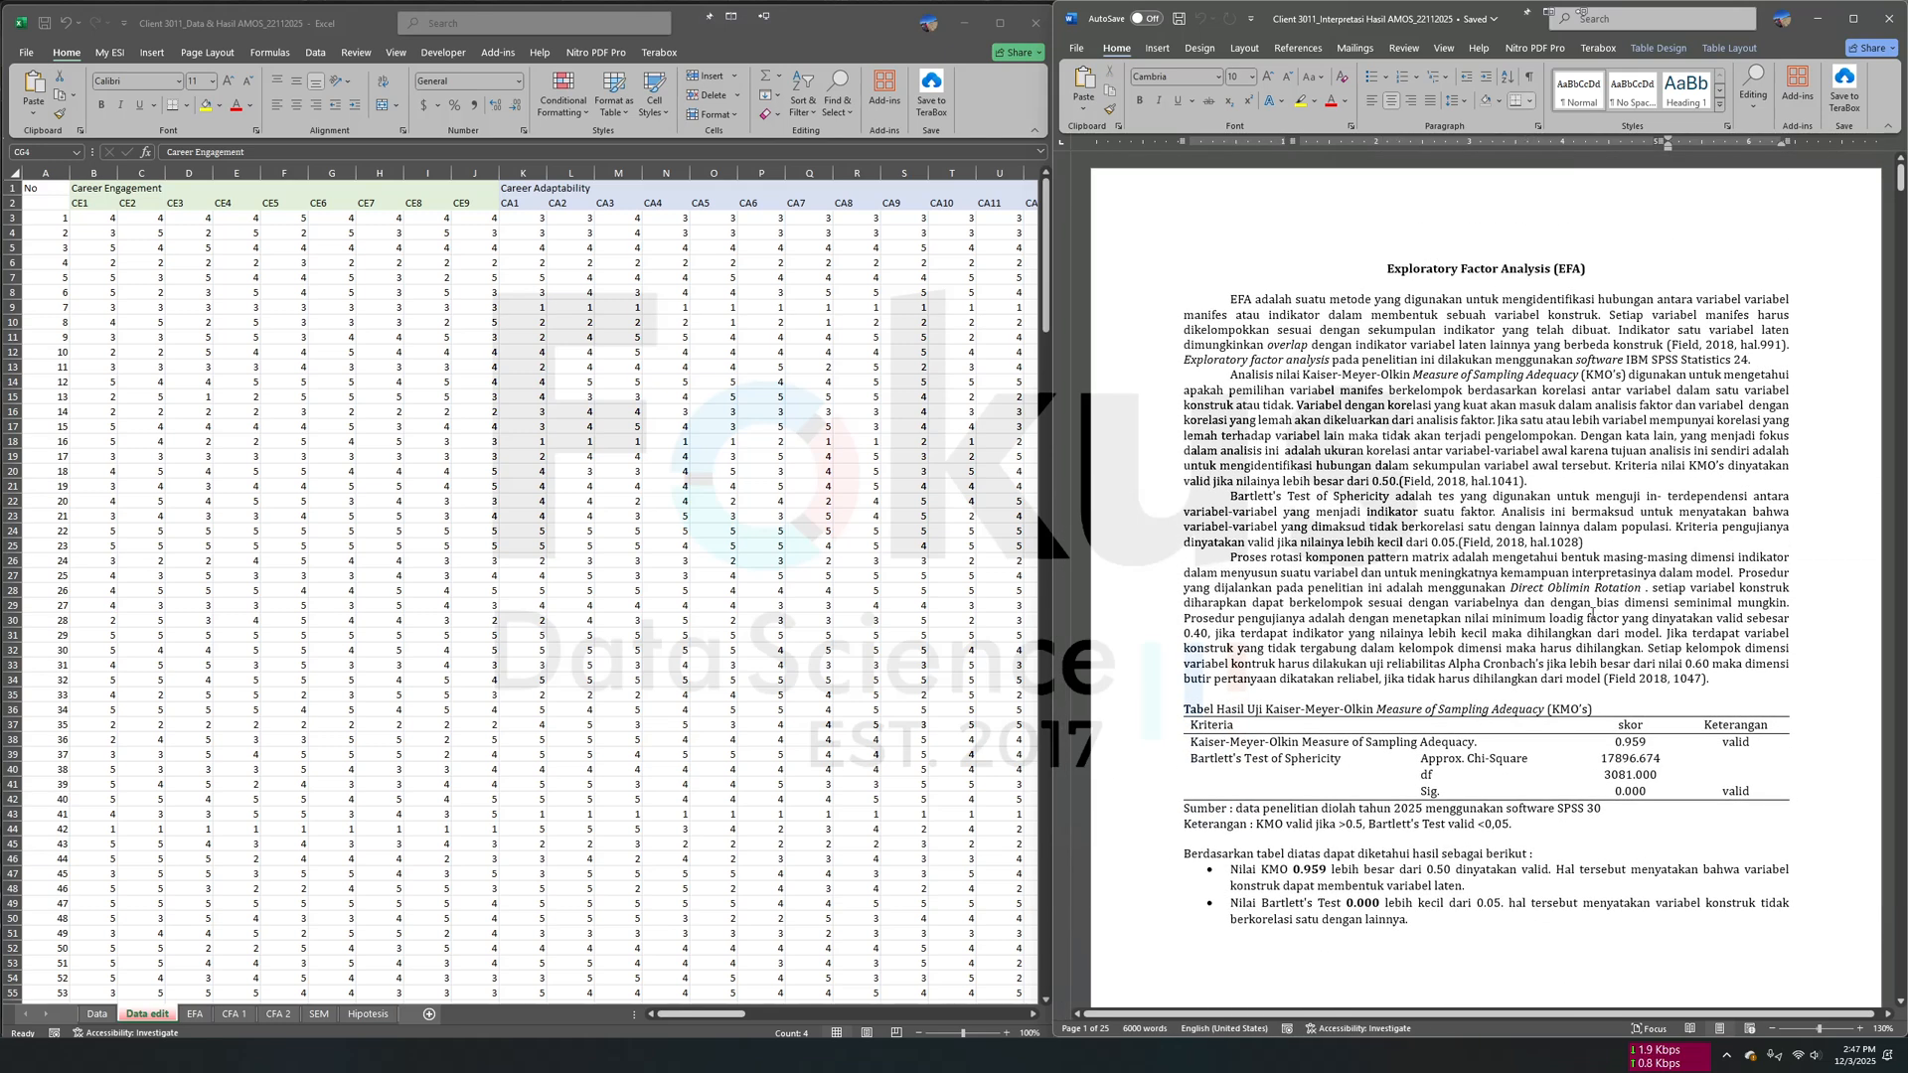
- In the Excel workbook's Data edit sheet, copy the vertical list of variable names CE1 through PCB42, starting at cell CE3
{"action": "left_click", "coordinate": [556, 573]}
{"action": "scroll", "coordinate": [555, 573], "scroll_direction": "right", "scroll_amount": 1}
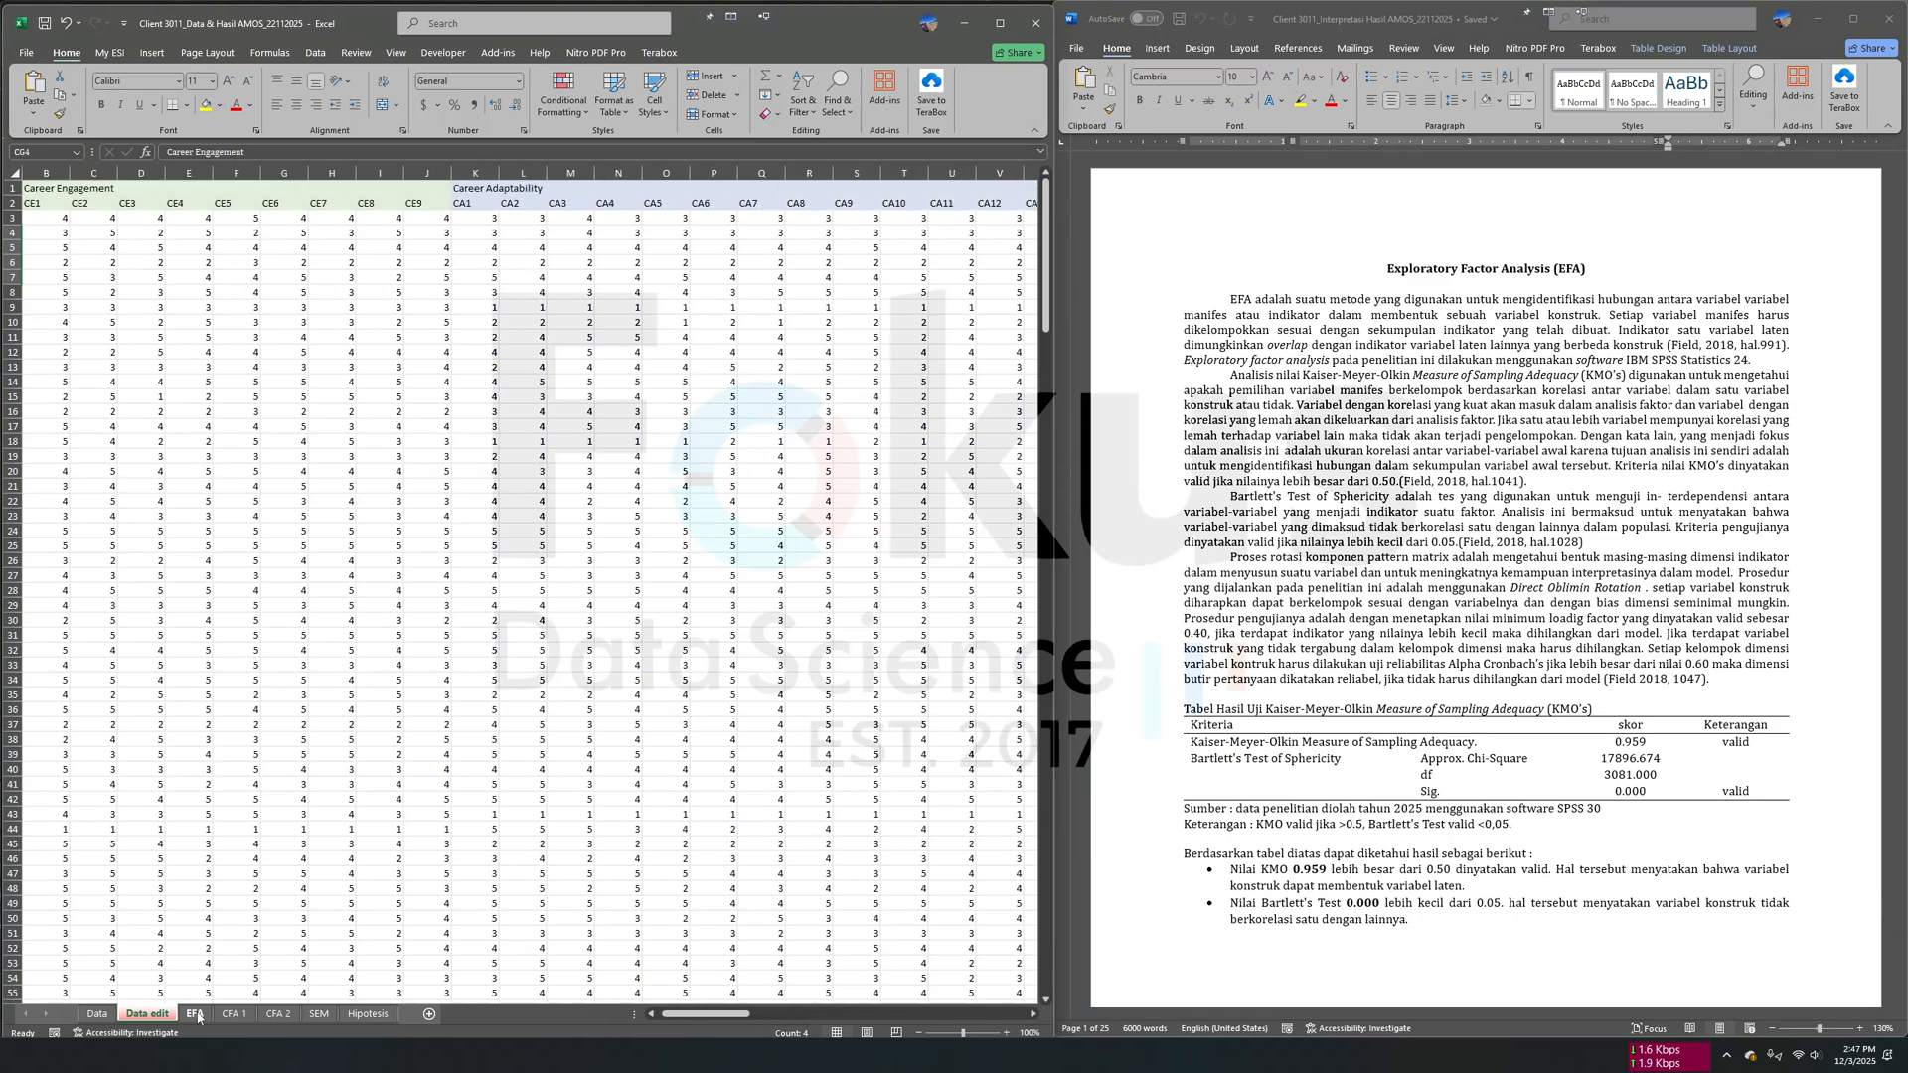
{"action": "scroll", "coordinate": [407, 554], "scroll_direction": "right", "scroll_amount": 15}
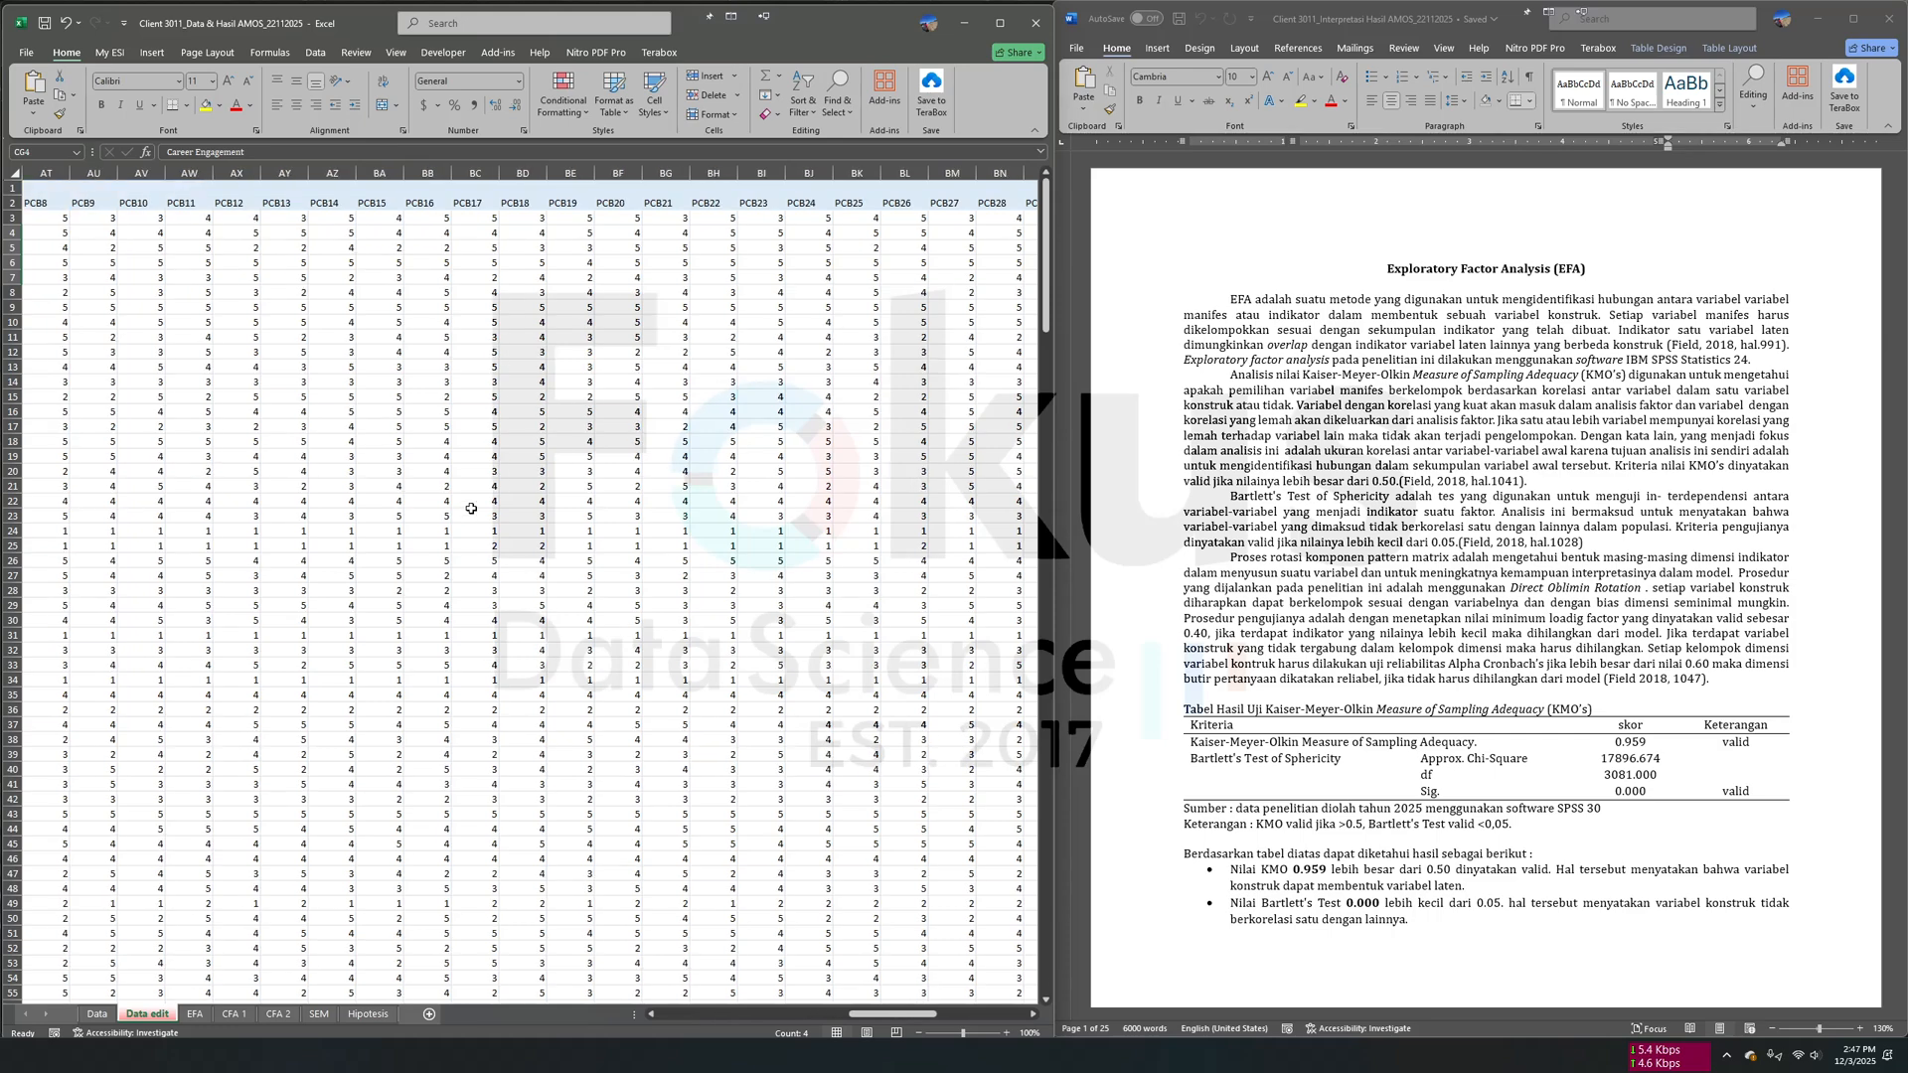
{"action": "scroll", "coordinate": [481, 503], "scroll_direction": "right", "scroll_amount": 3}
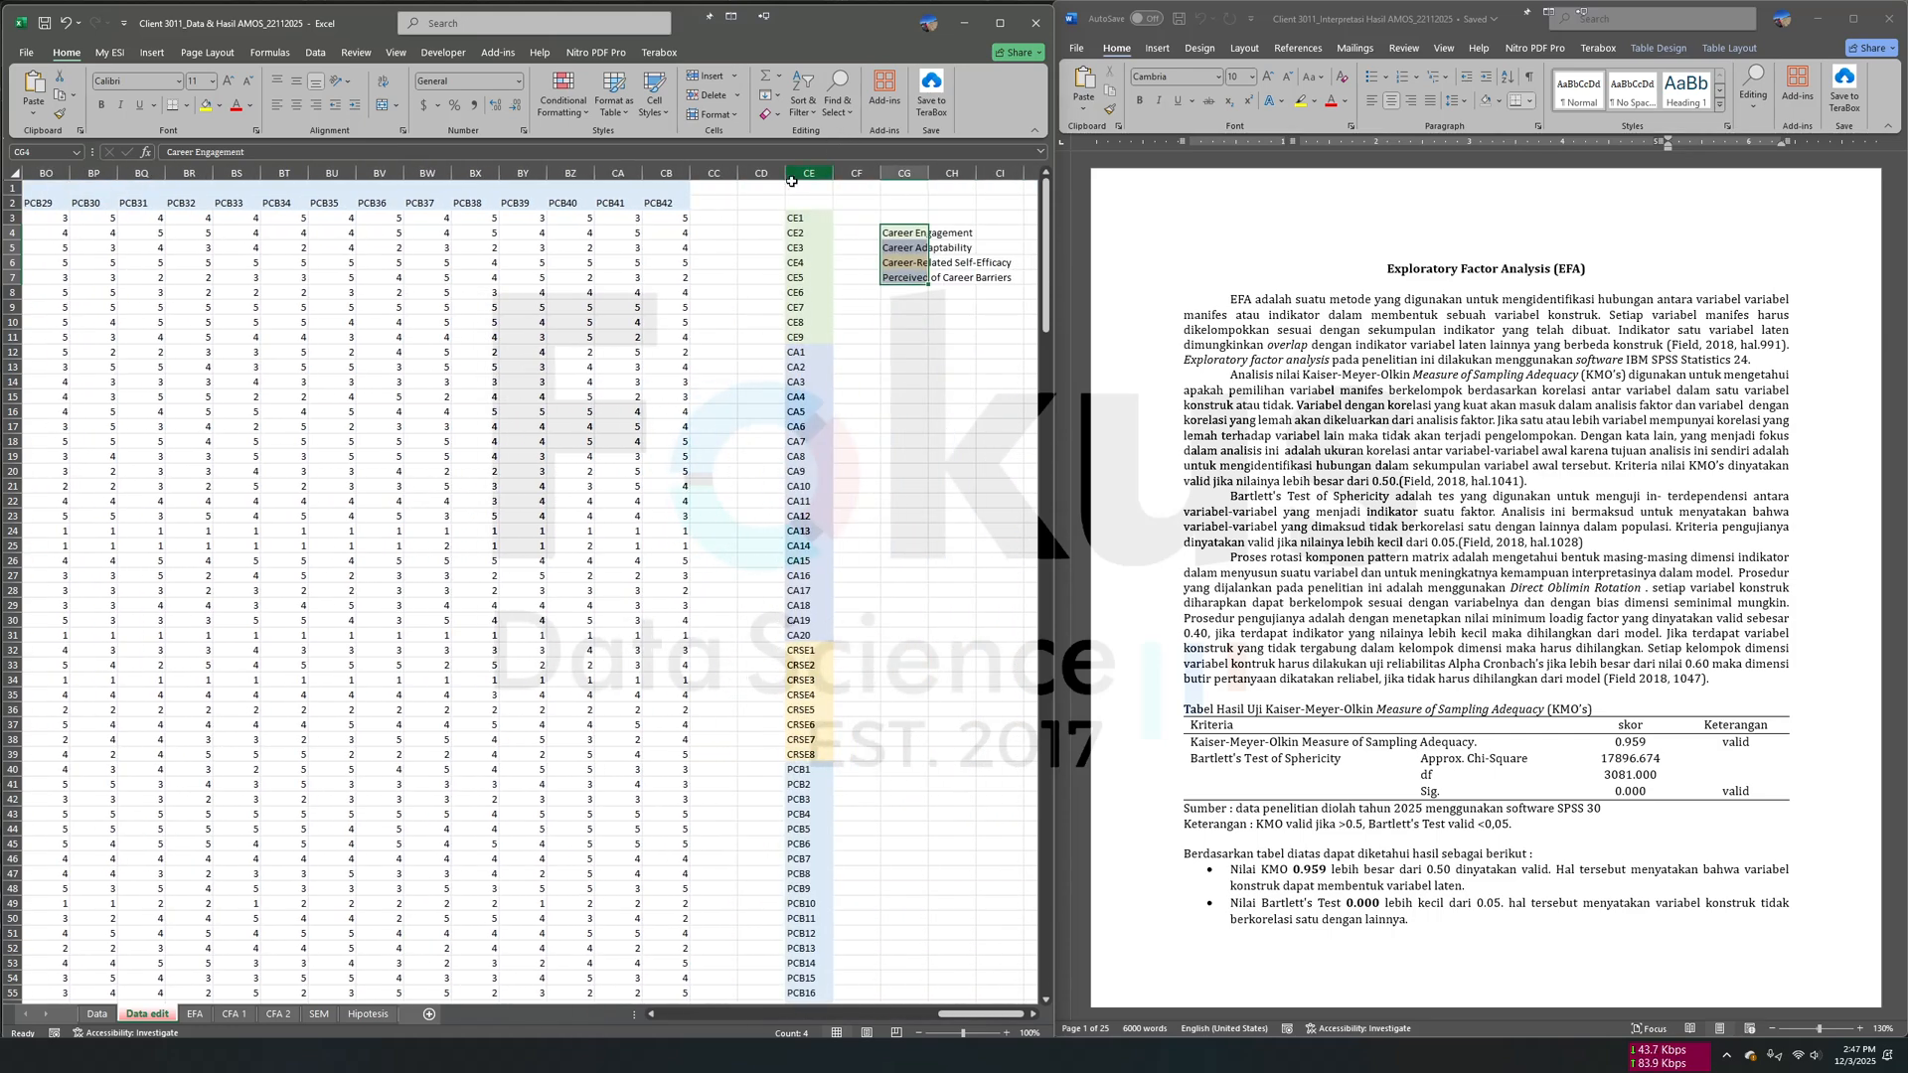
{"action": "left_click_drag", "start_coordinate": [791, 216], "coordinate": [815, 755]}
{"action": "scroll", "coordinate": [815, 695], "scroll_direction": "up", "scroll_amount": 14}
{"action": "right_click", "coordinate": [827, 302]}
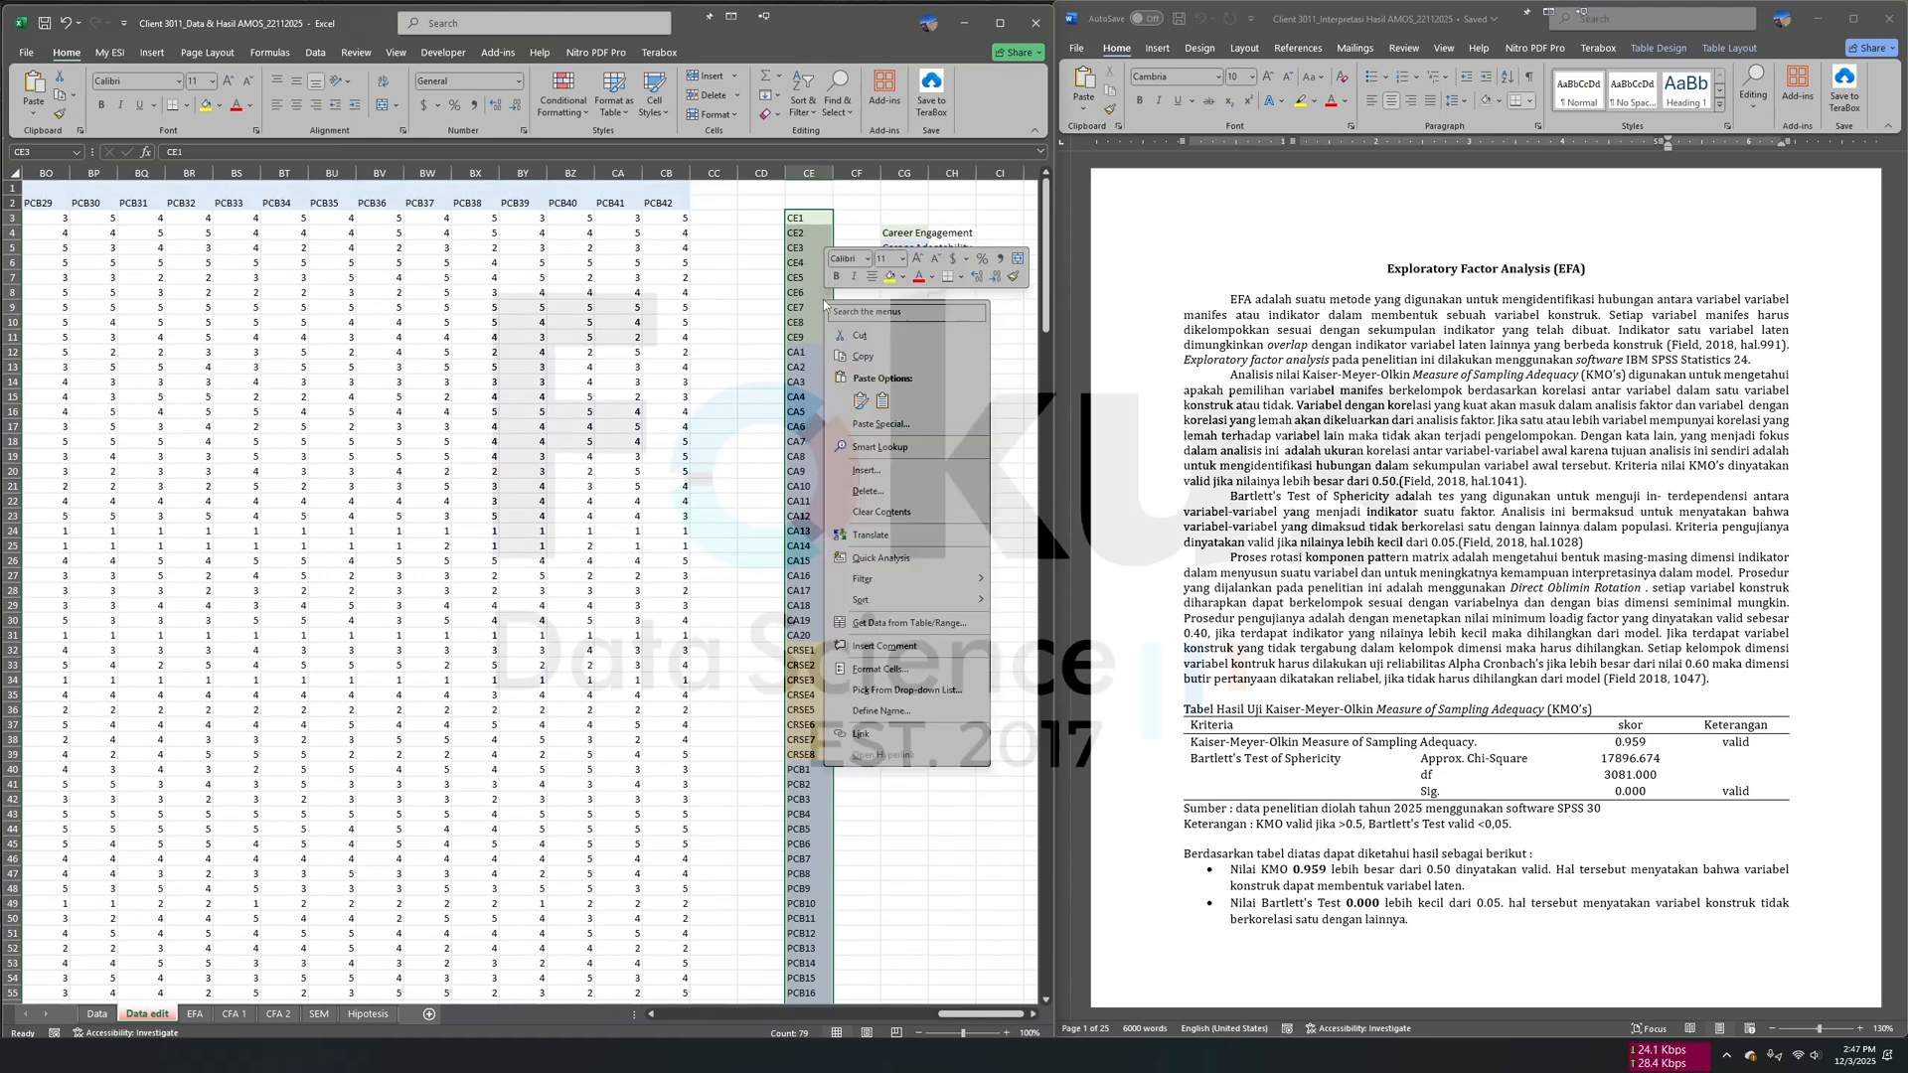
{"action": "left_click", "coordinate": [860, 356]}
- Switch to File Explorer and examine the contents of the CFA 1, CFA 2 and SEM subfolders of the Client 3011 project
{"action": "key", "text": "alt+Tab"}
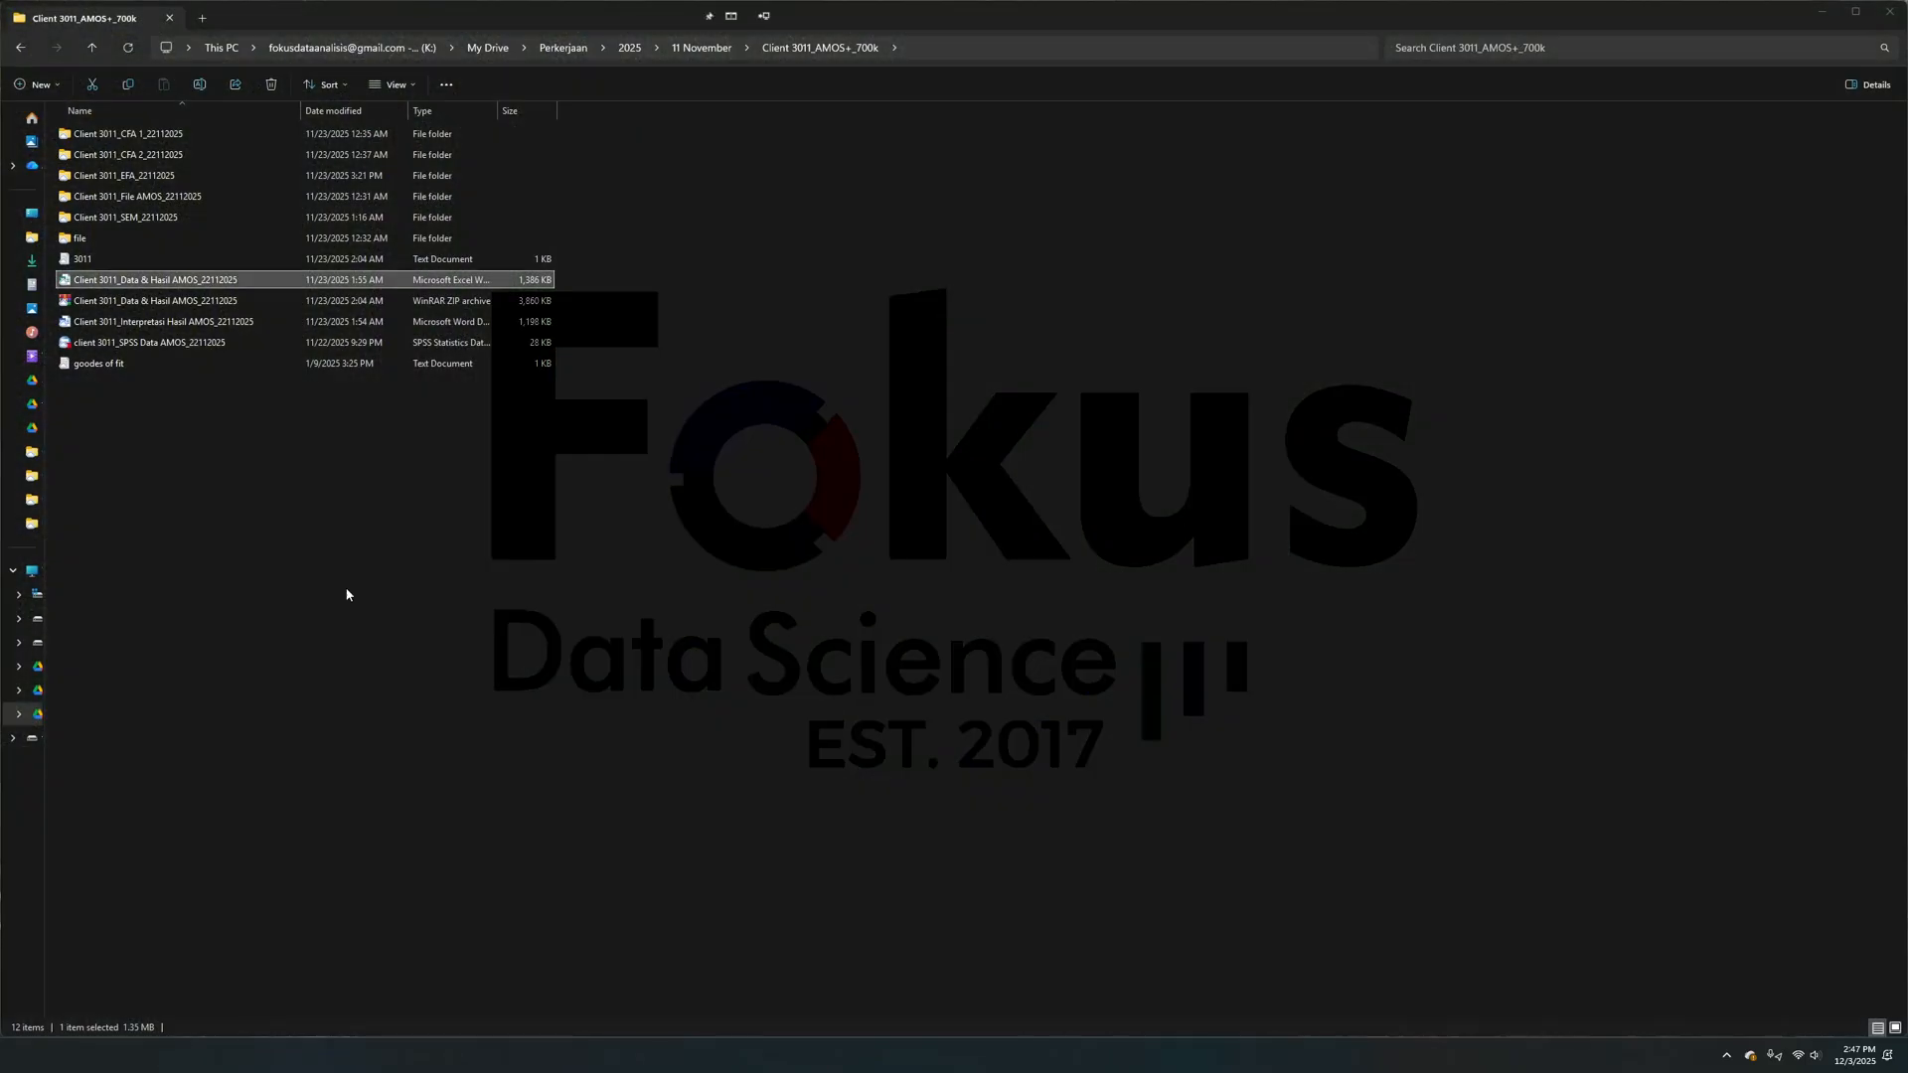
{"action": "left_click", "coordinate": [469, 521]}
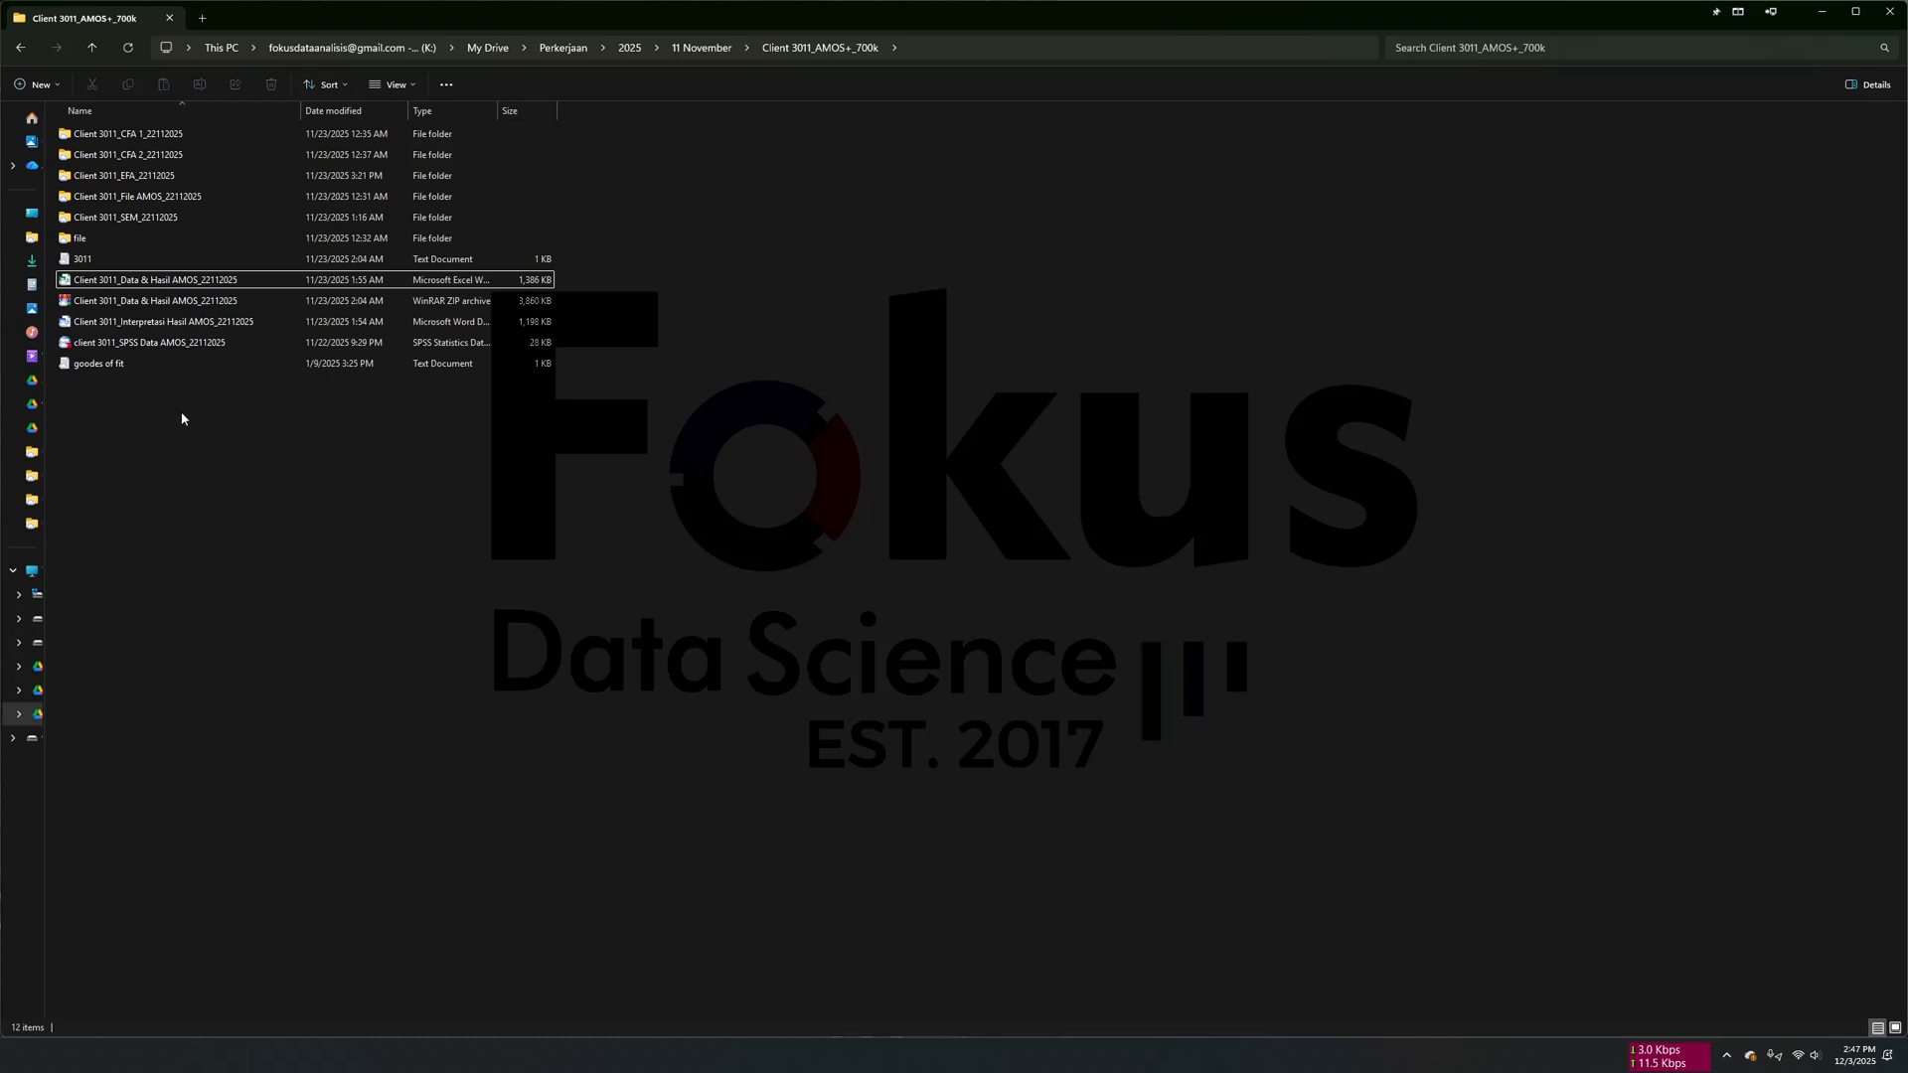
{"action": "double_click", "coordinate": [247, 136]}
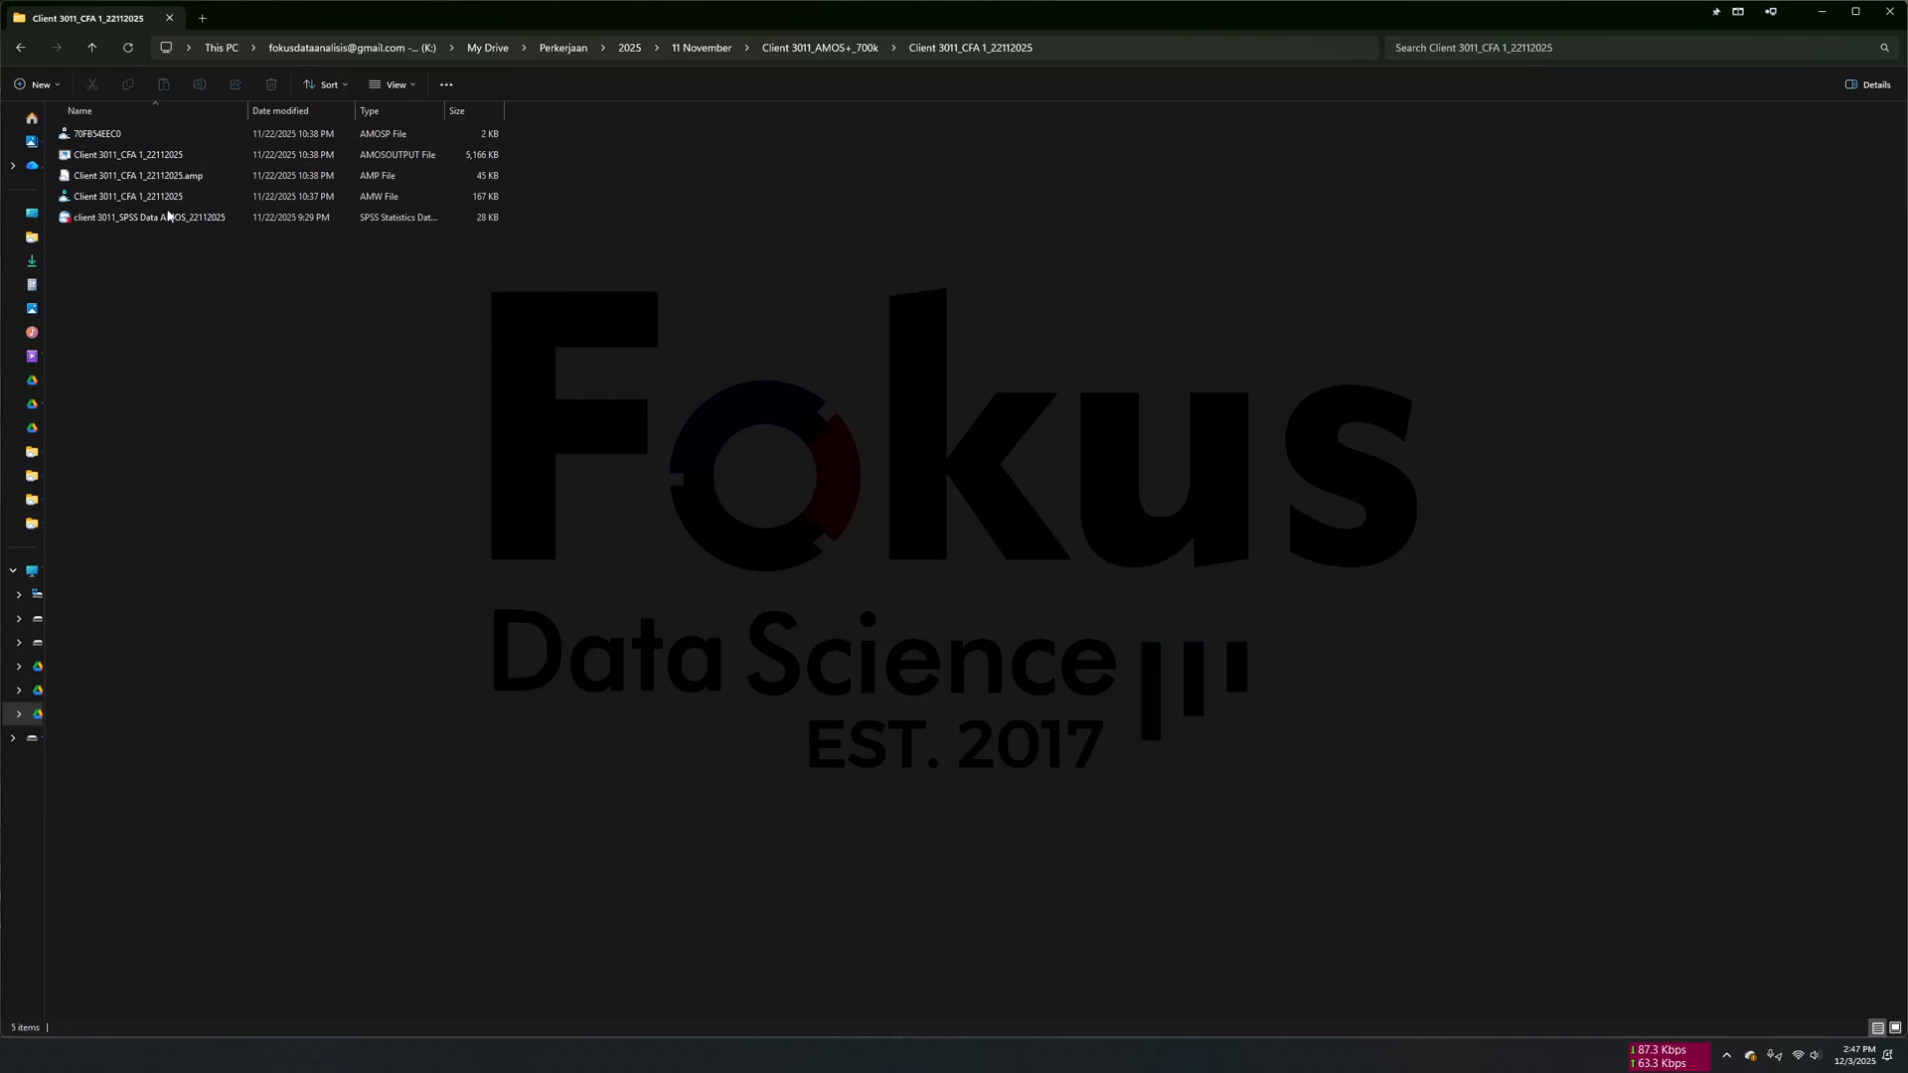
{"action": "left_click", "coordinate": [93, 50]}
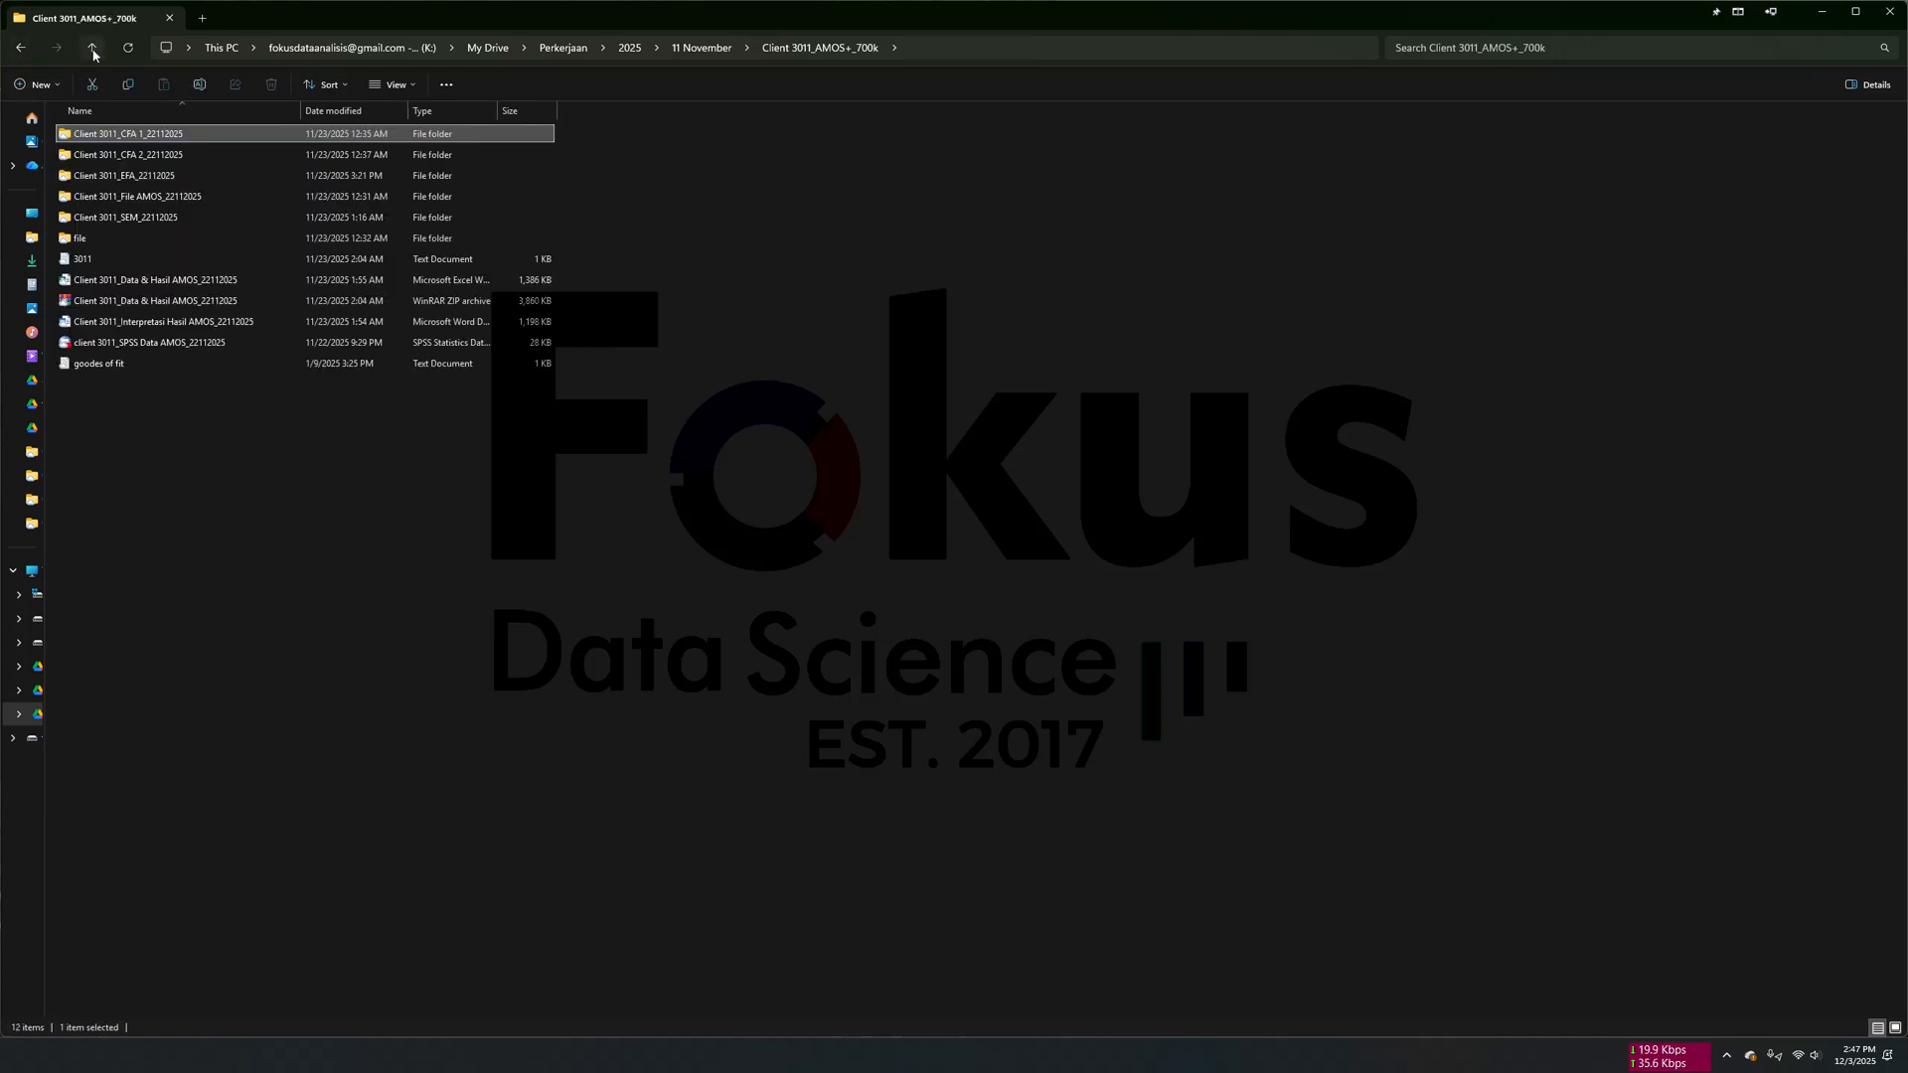
{"action": "left_click", "coordinate": [408, 524]}
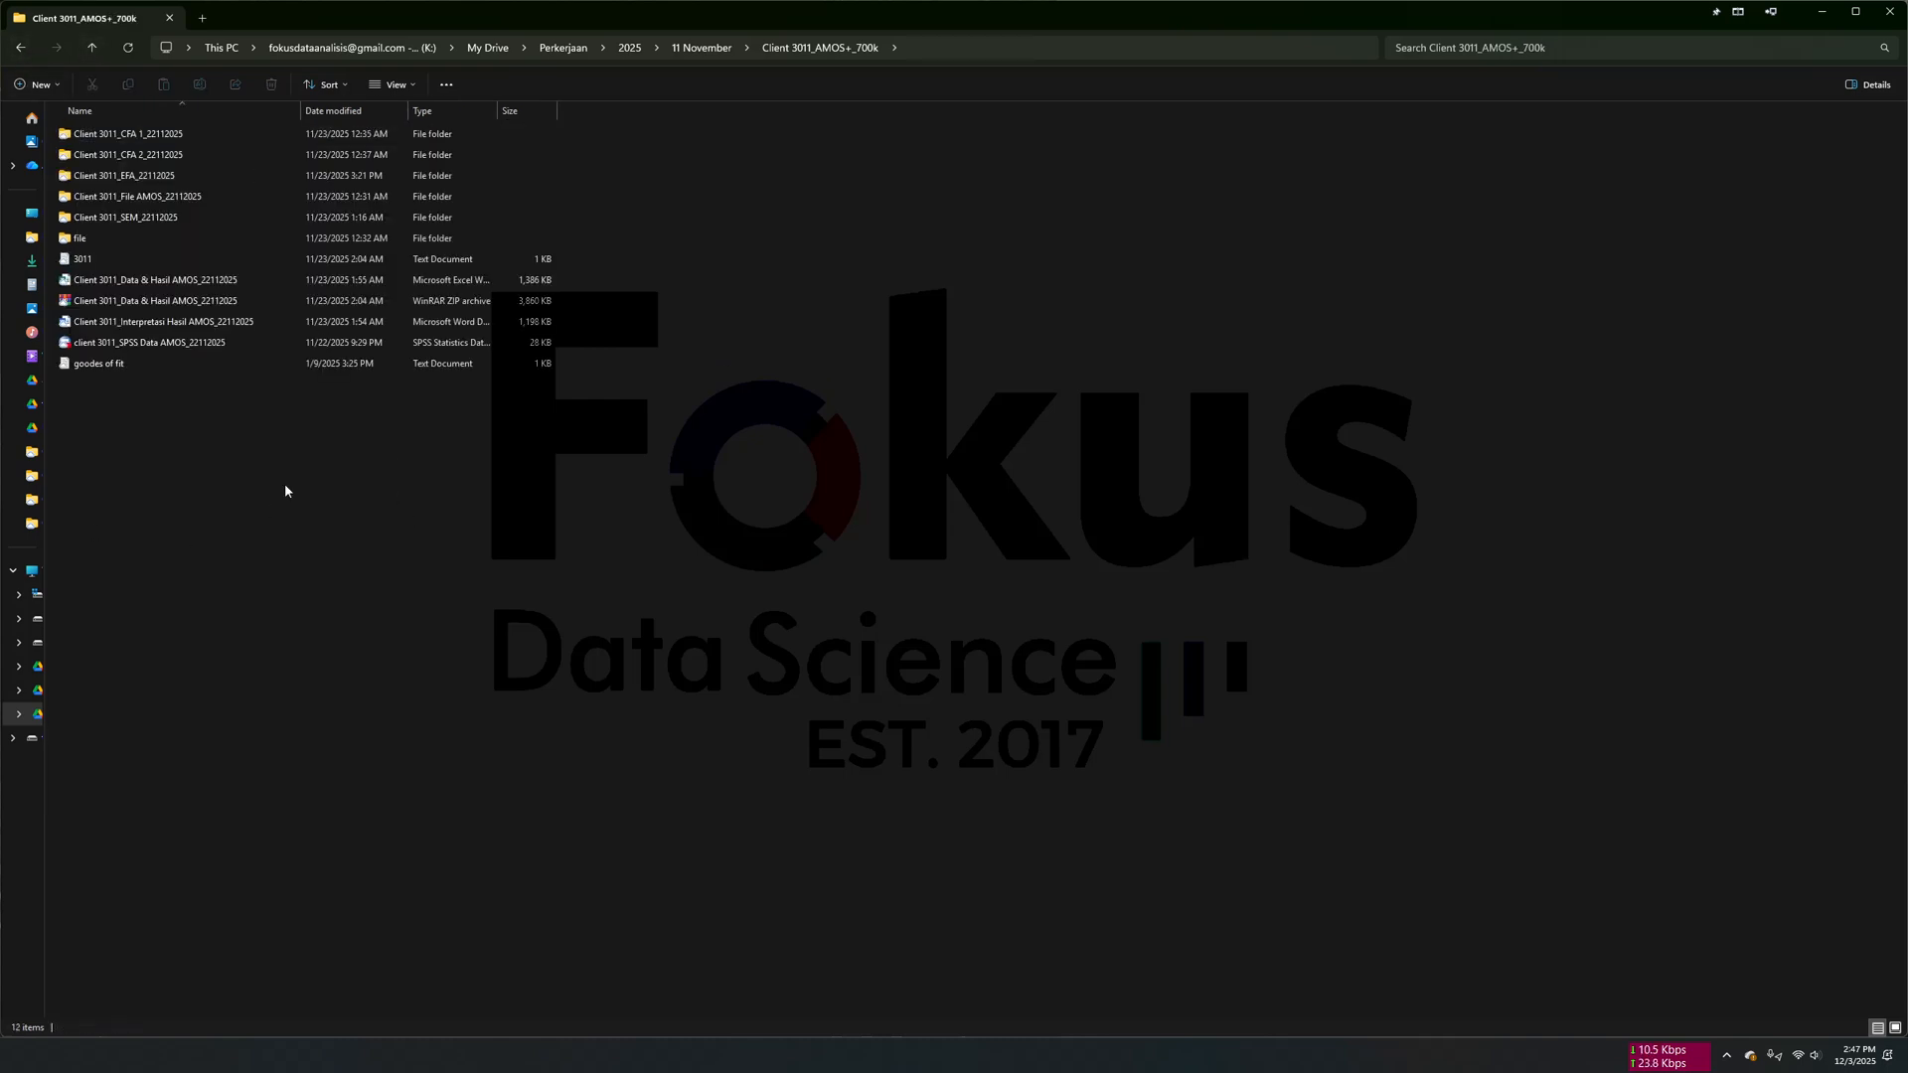
{"action": "double_click", "coordinate": [190, 149]}
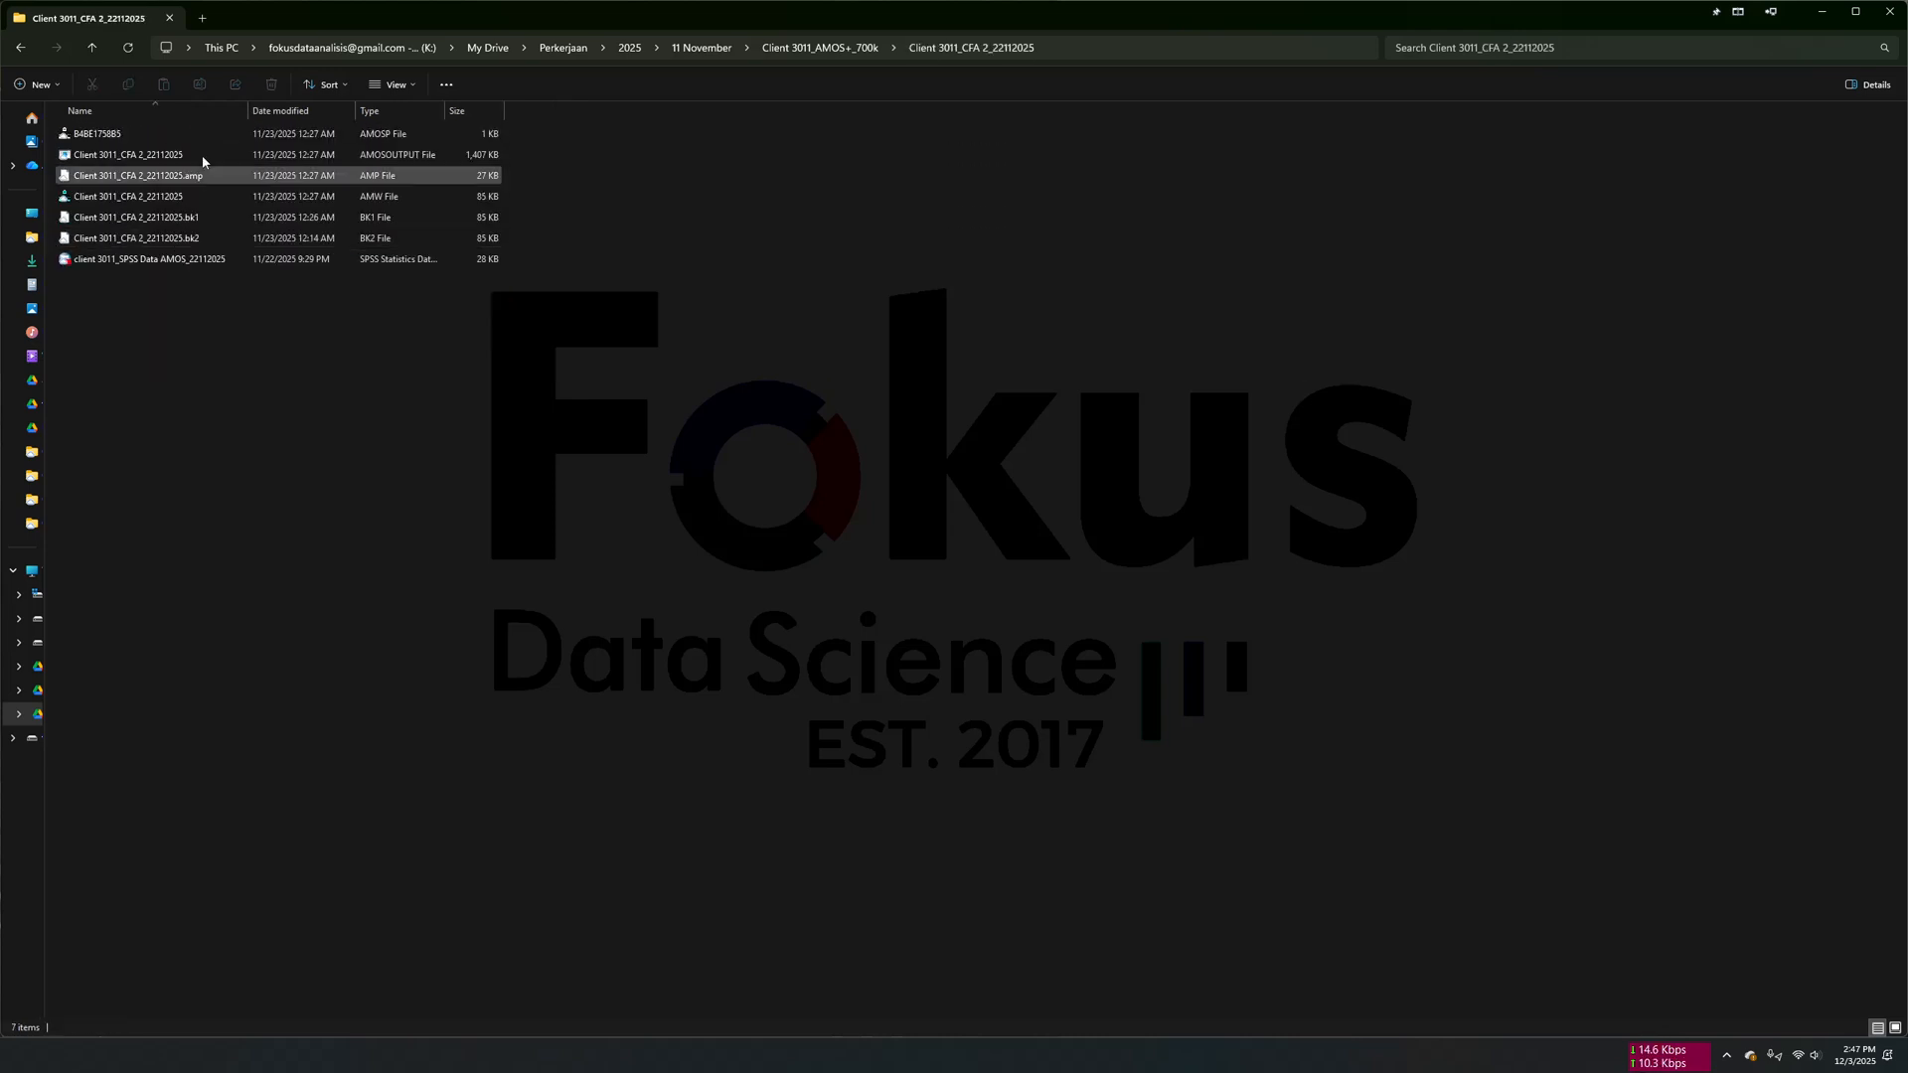
{"action": "left_click", "coordinate": [92, 47]}
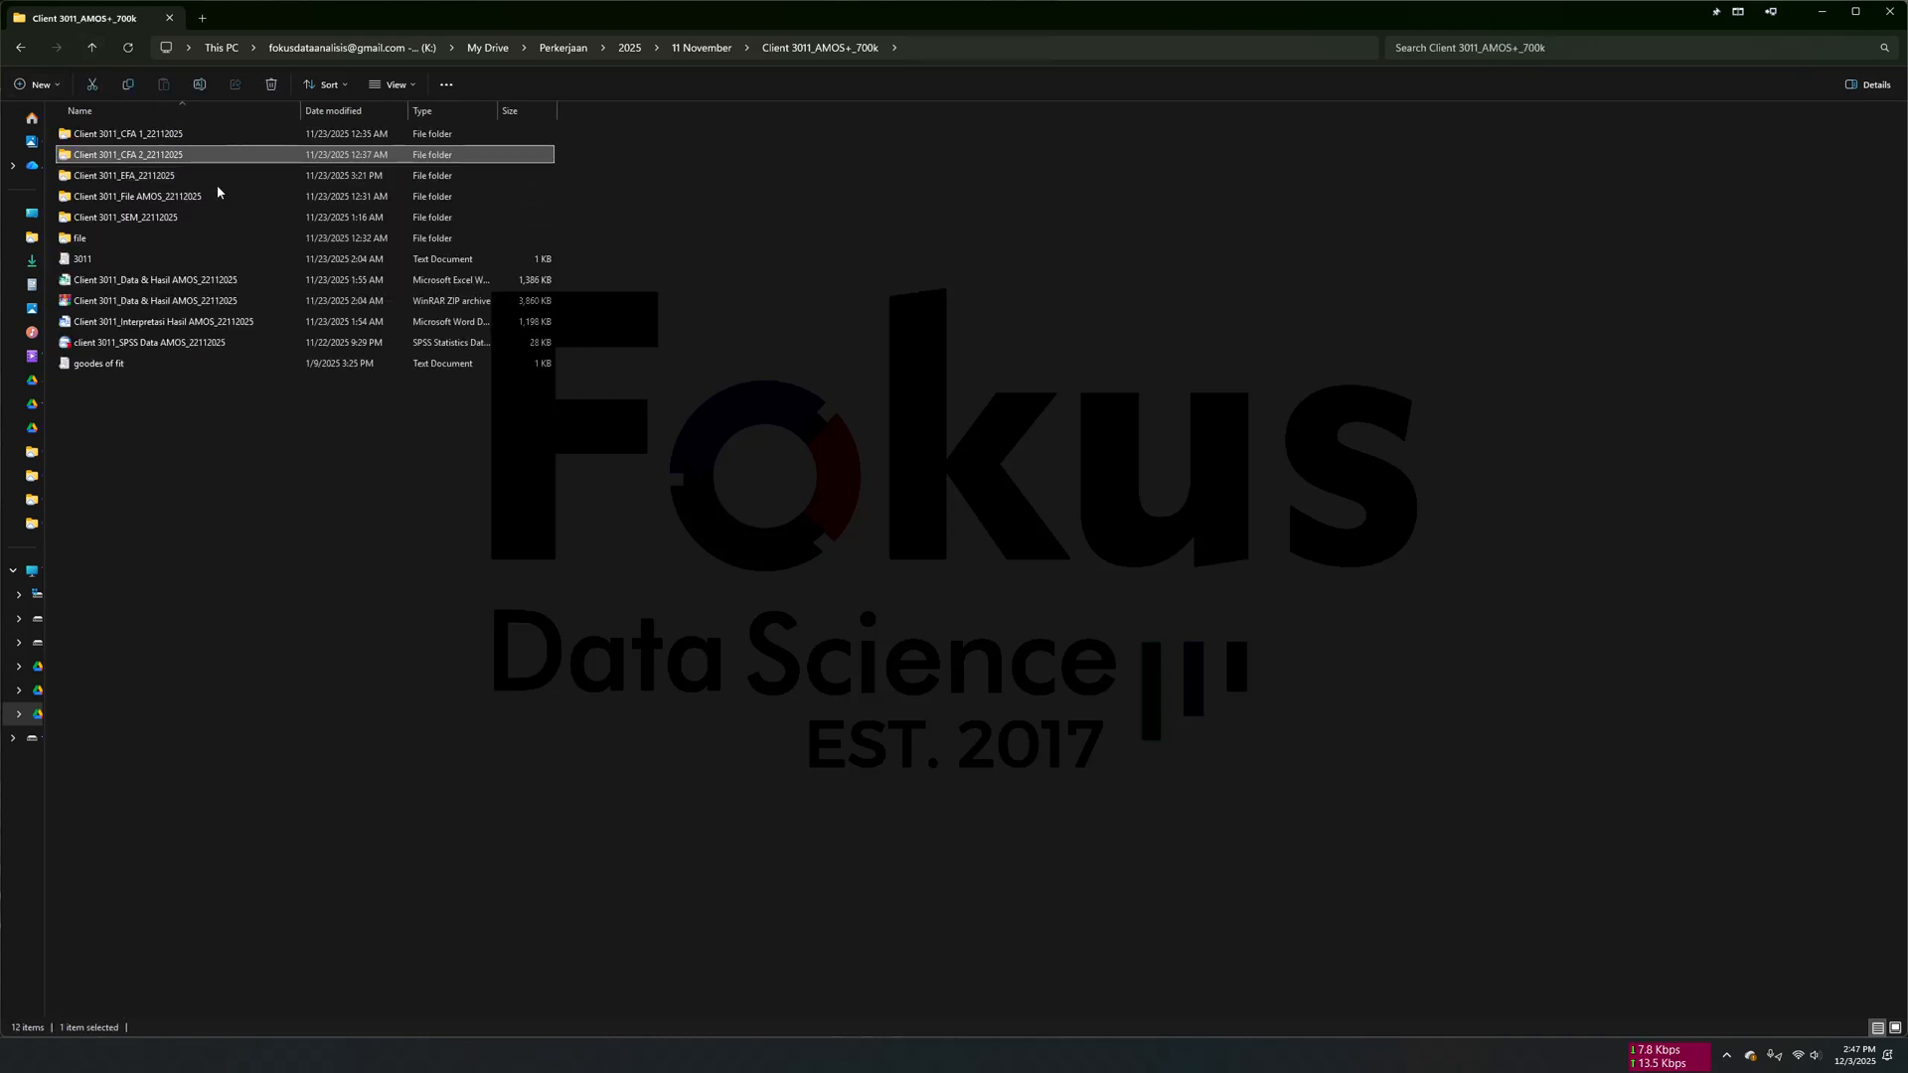
{"action": "double_click", "coordinate": [213, 221]}
{"action": "key", "text": "alt+Up"}
- Examine the AMOS files in the CFA 1 folder and the SPSS files in the EFA folder
{"action": "double_click", "coordinate": [149, 134]}
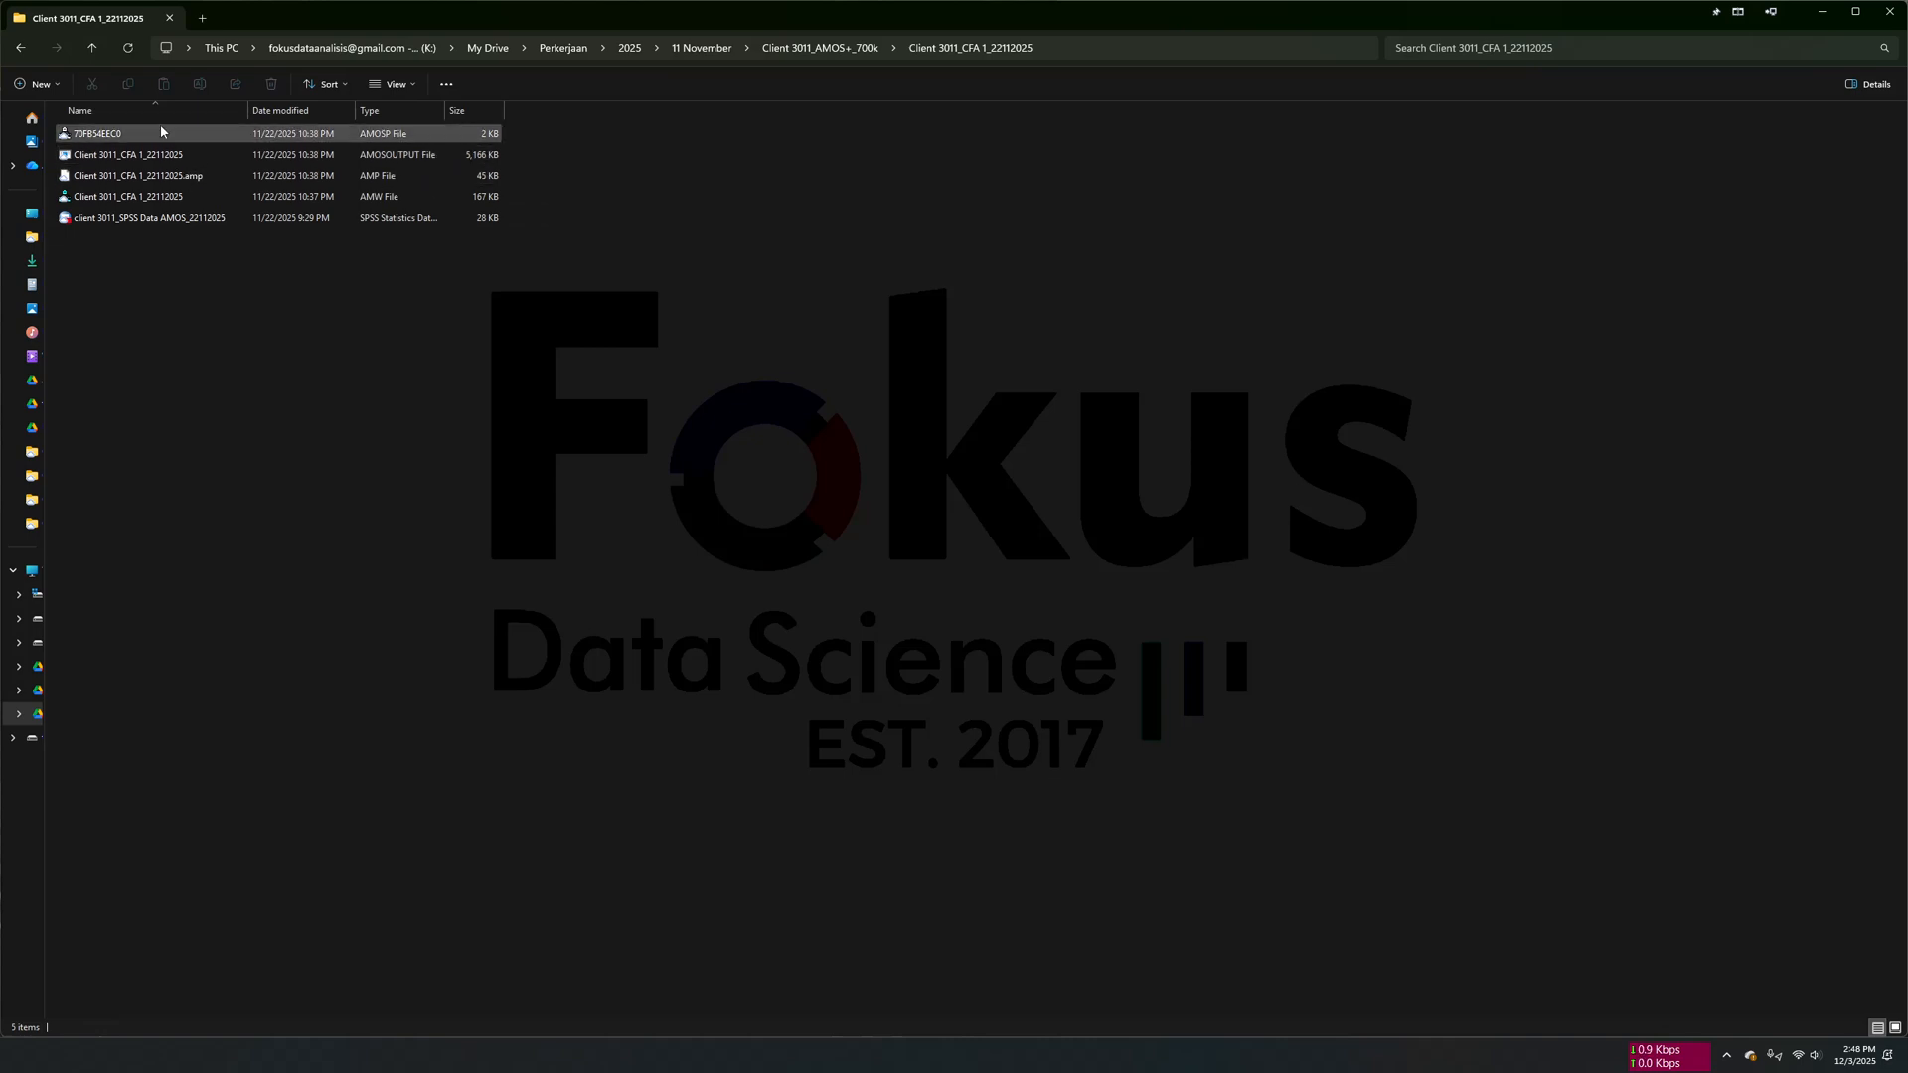
{"action": "left_click", "coordinate": [188, 174]}
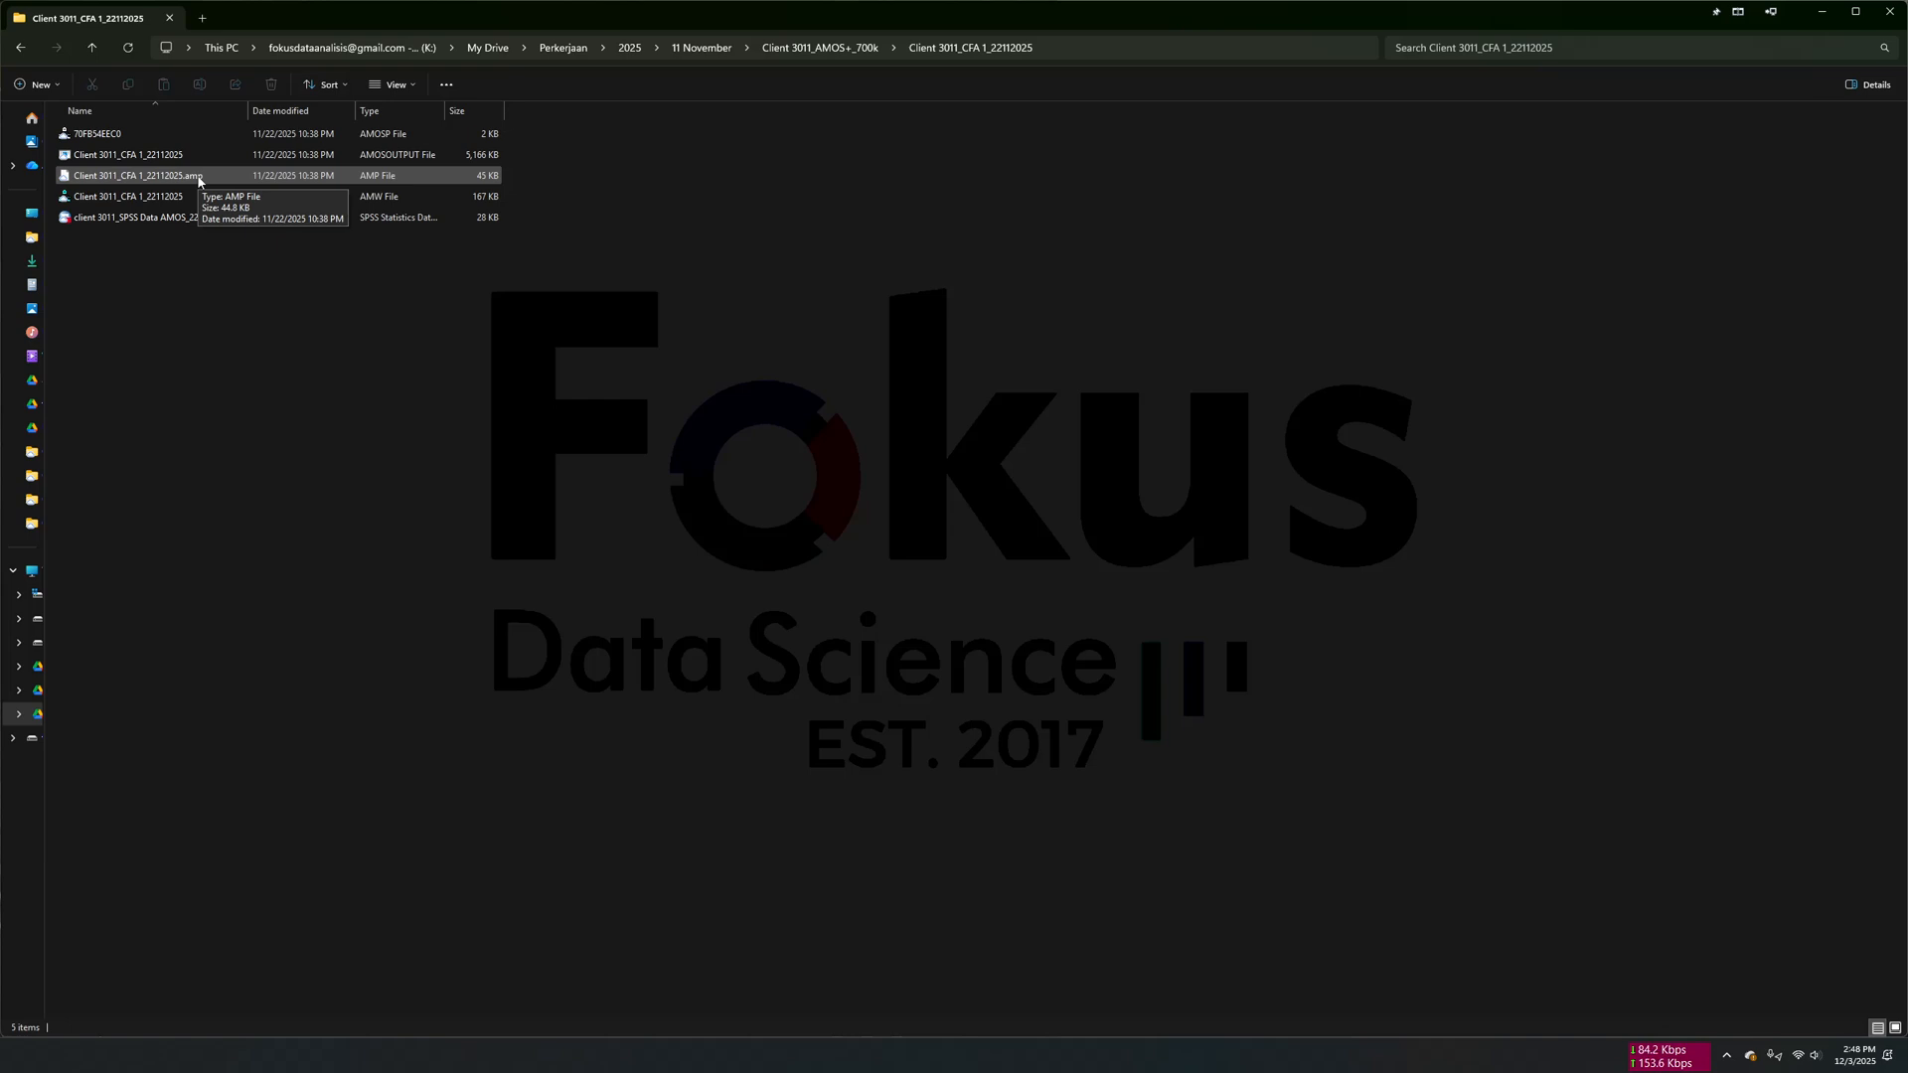
{"action": "left_click", "coordinate": [184, 196]}
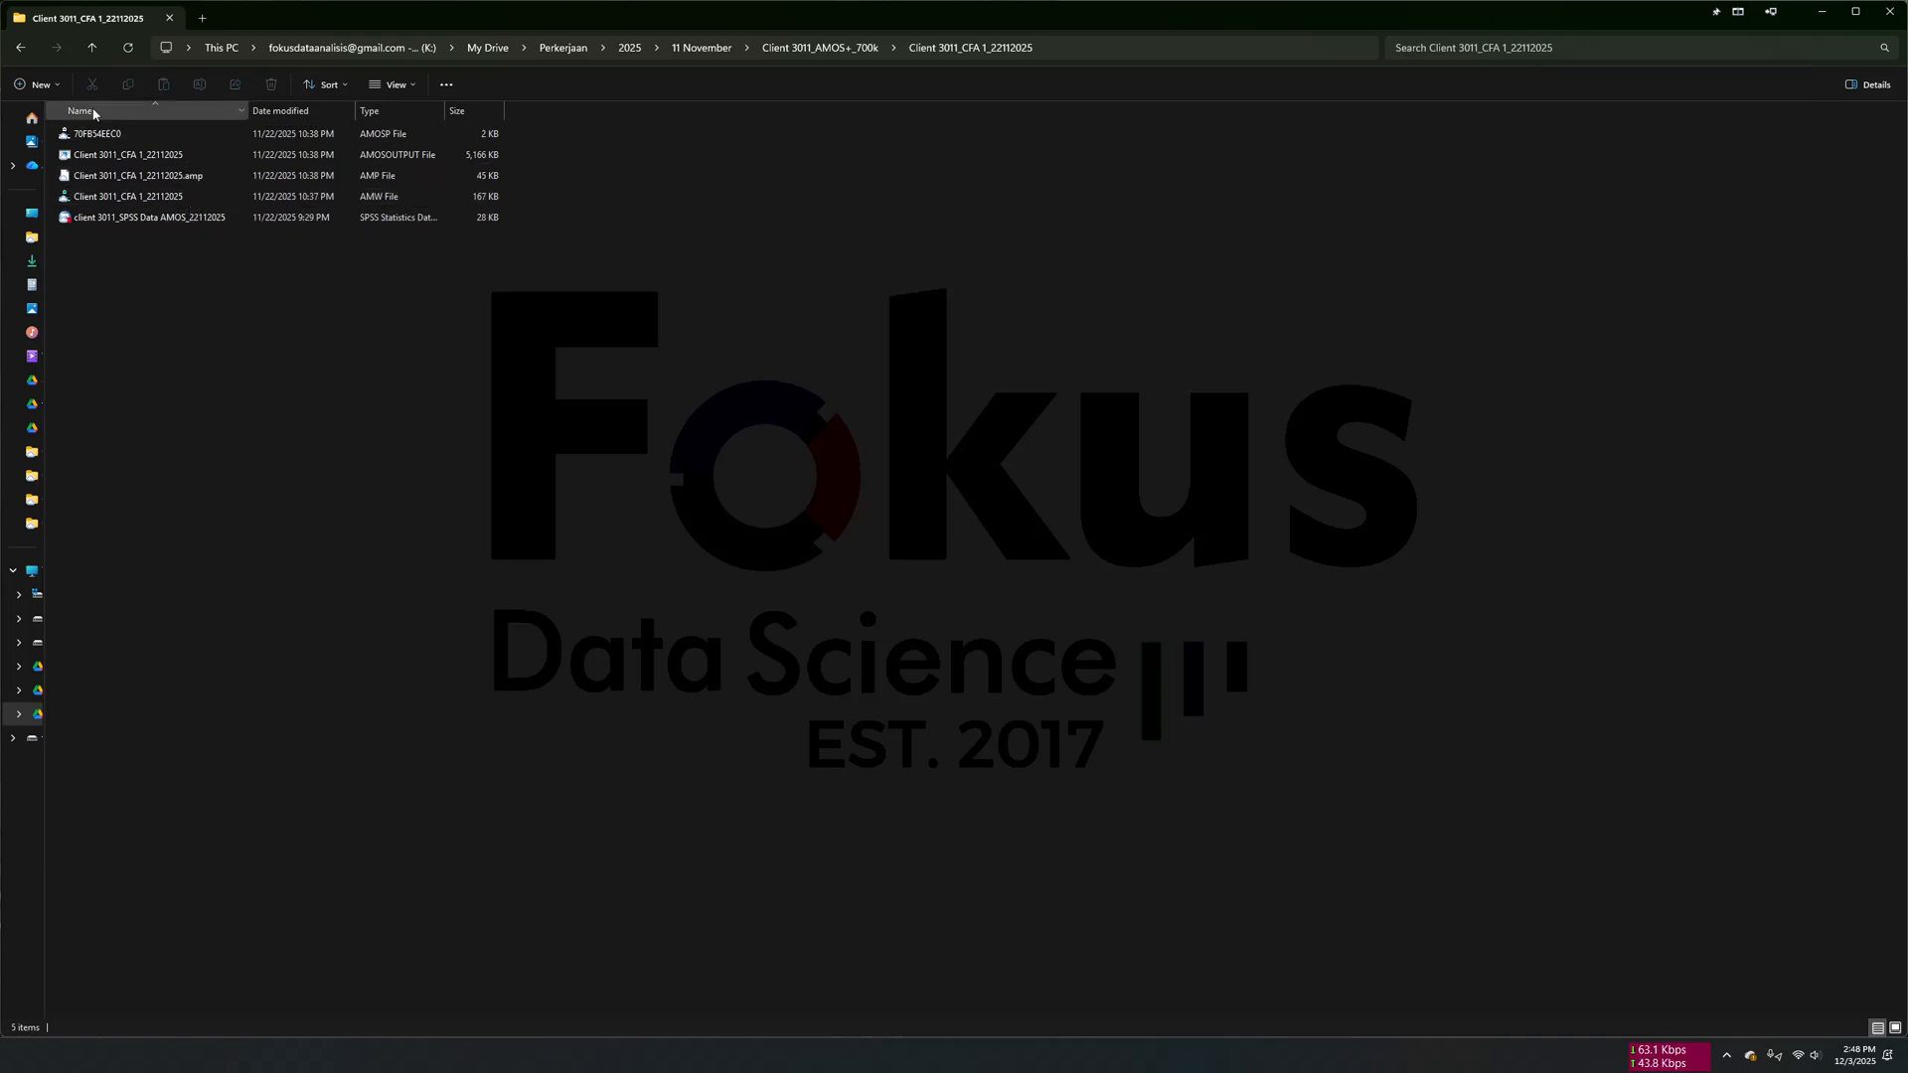
{"action": "left_click", "coordinate": [98, 55]}
{"action": "left_click", "coordinate": [507, 578]}
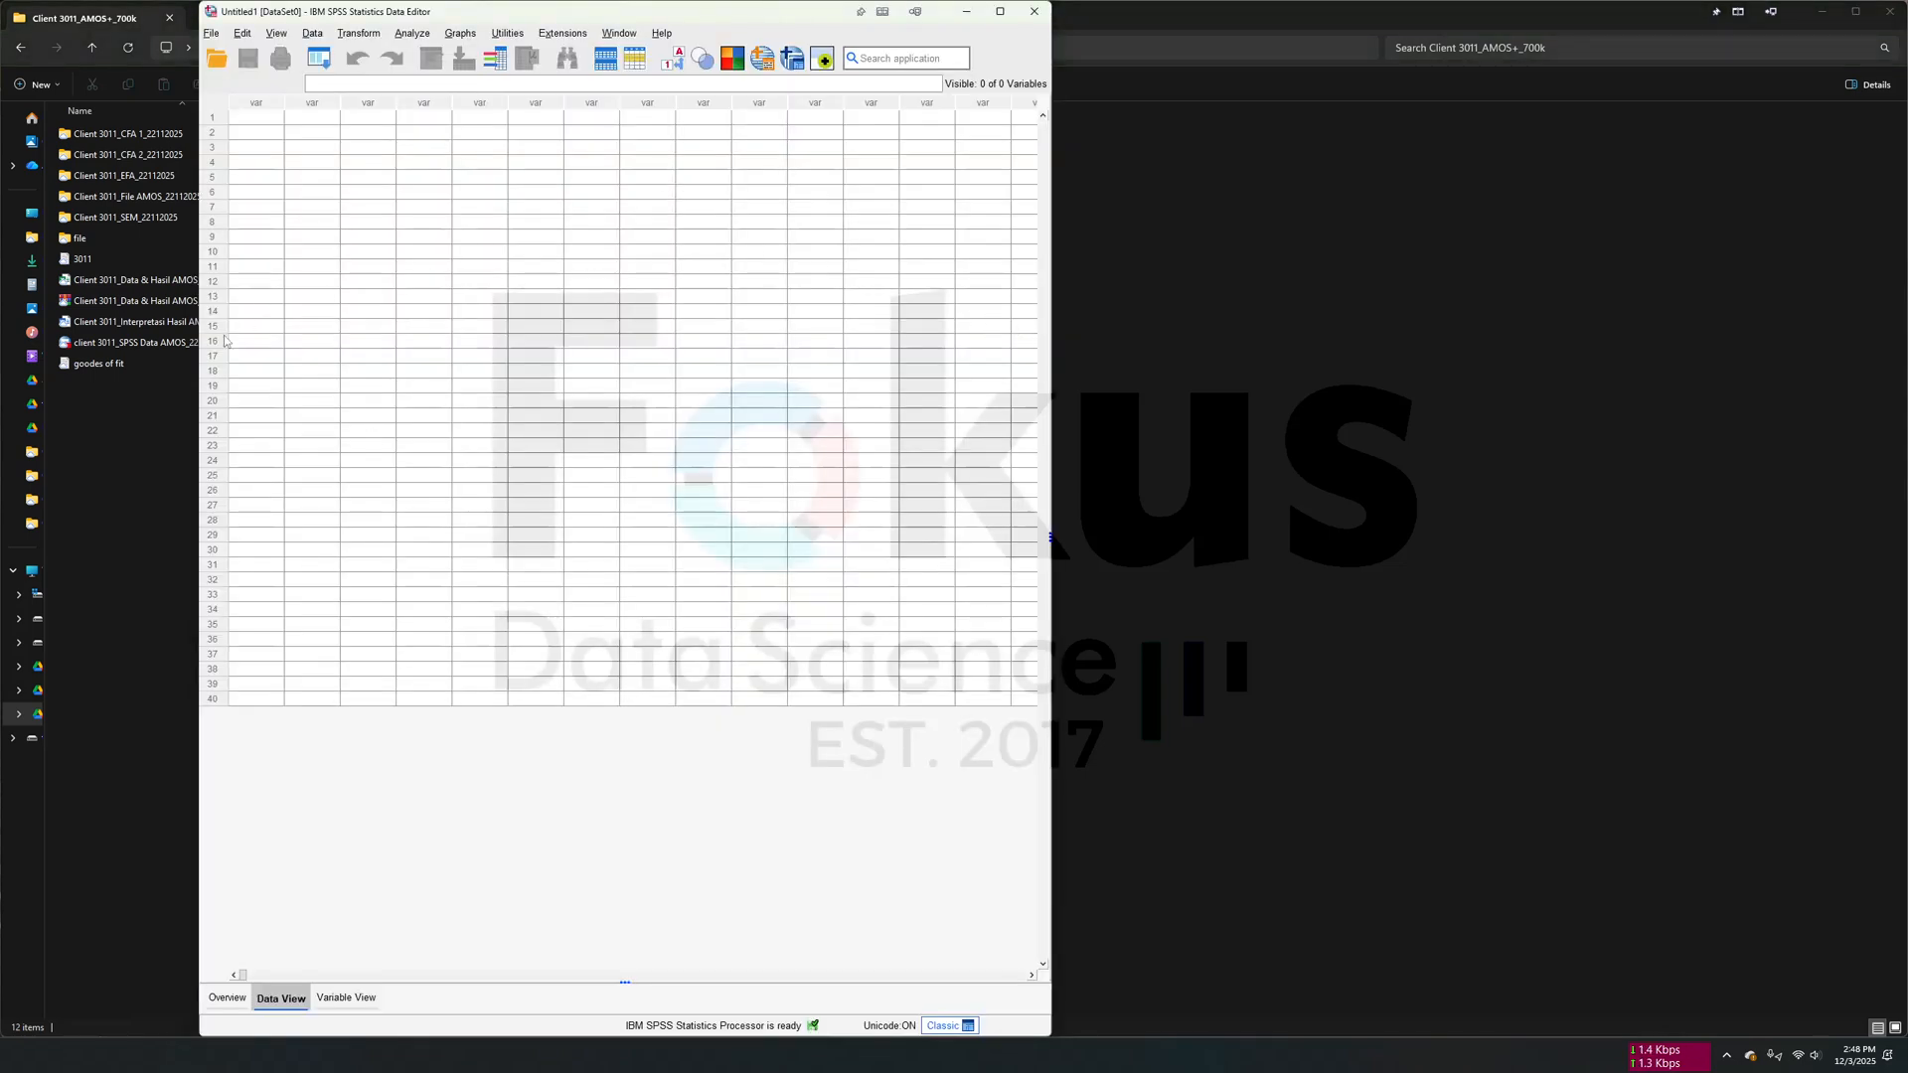
{"action": "left_click", "coordinate": [123, 440]}
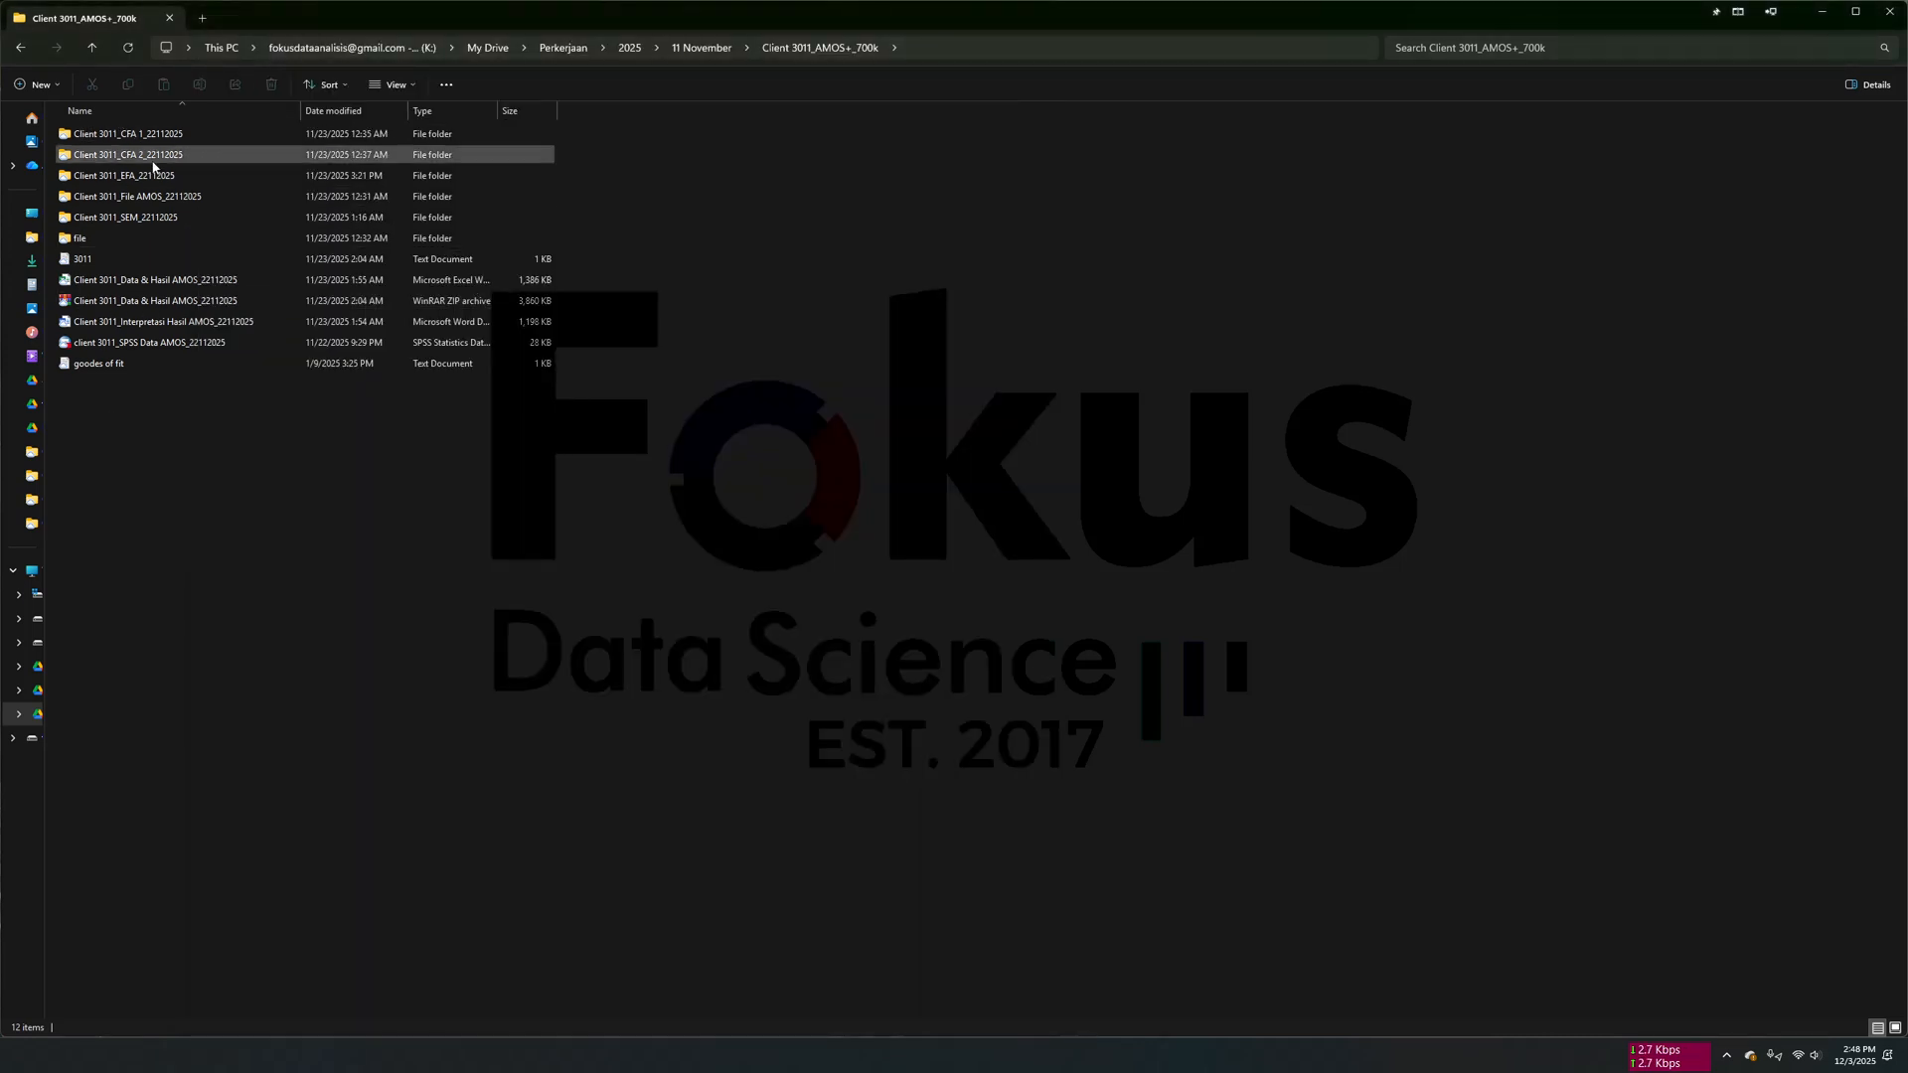
{"action": "double_click", "coordinate": [169, 176]}
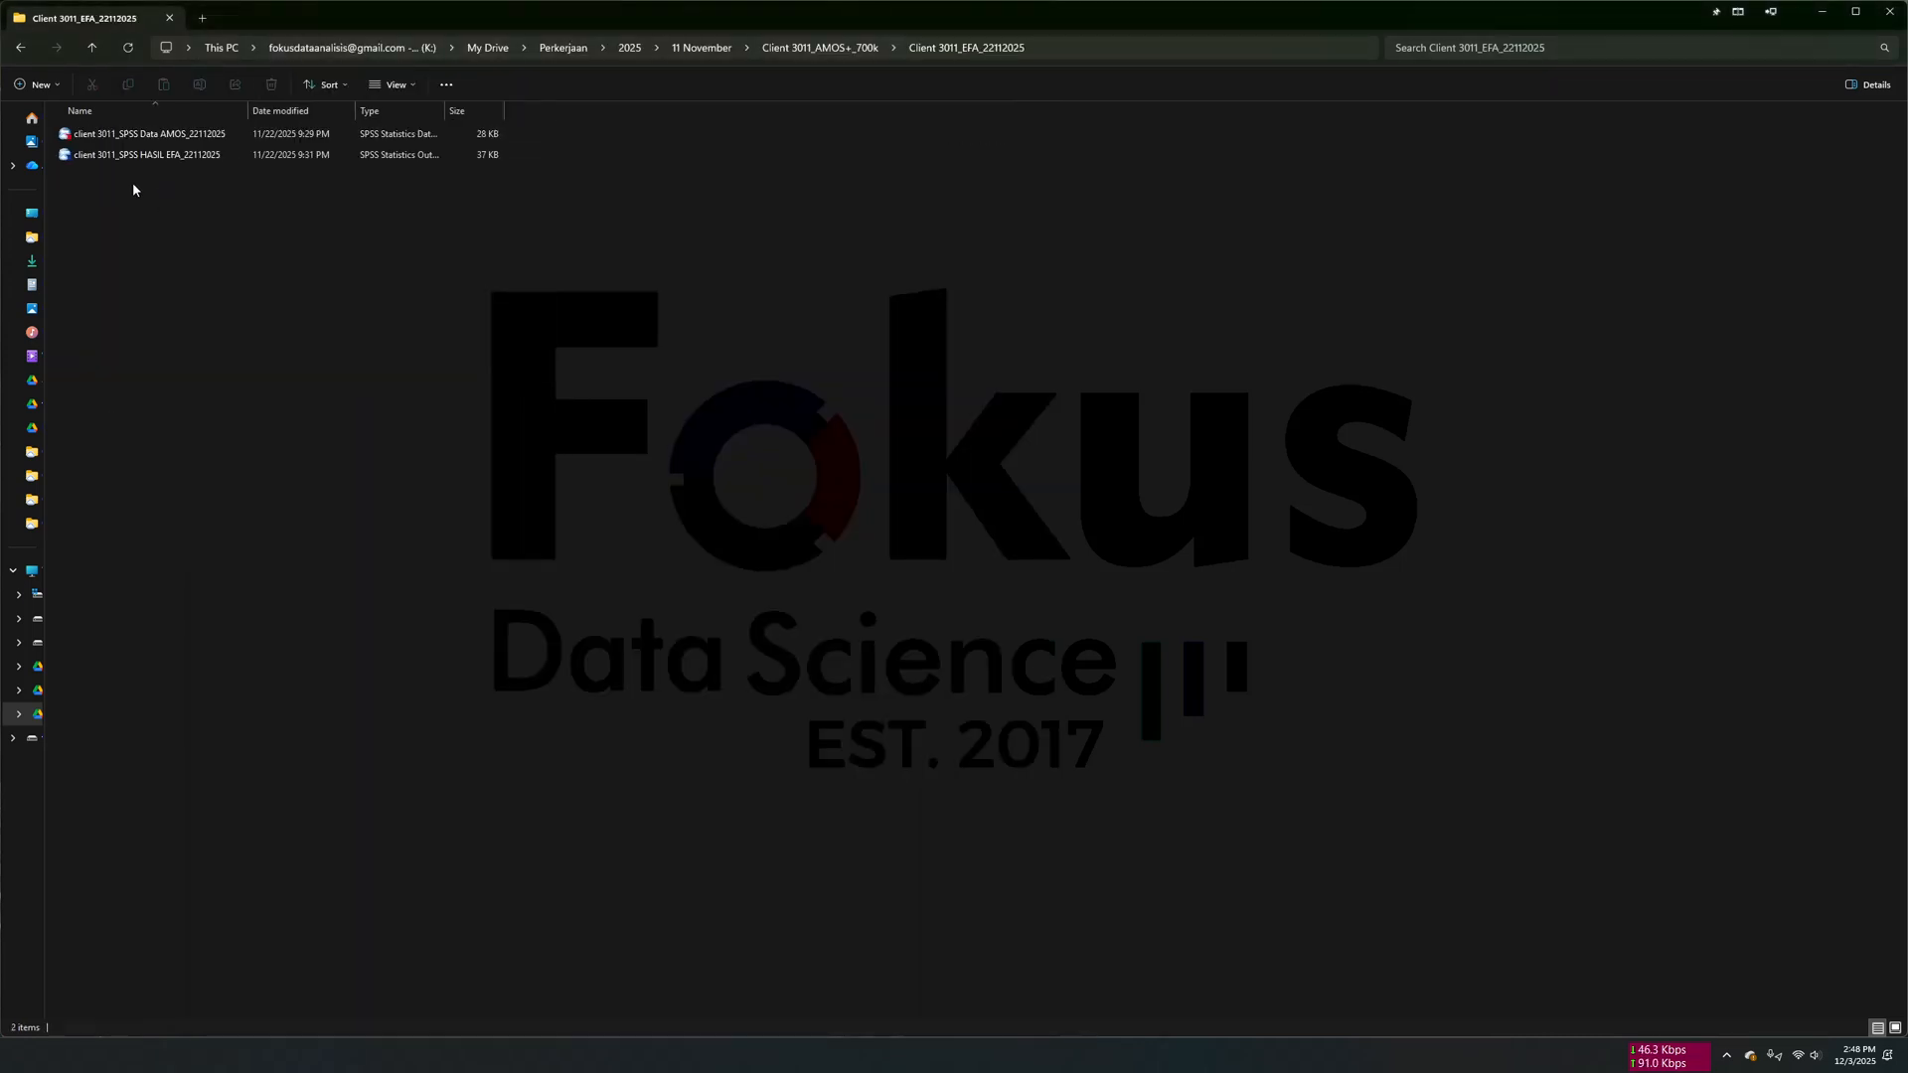
{"action": "left_click", "coordinate": [91, 48]}
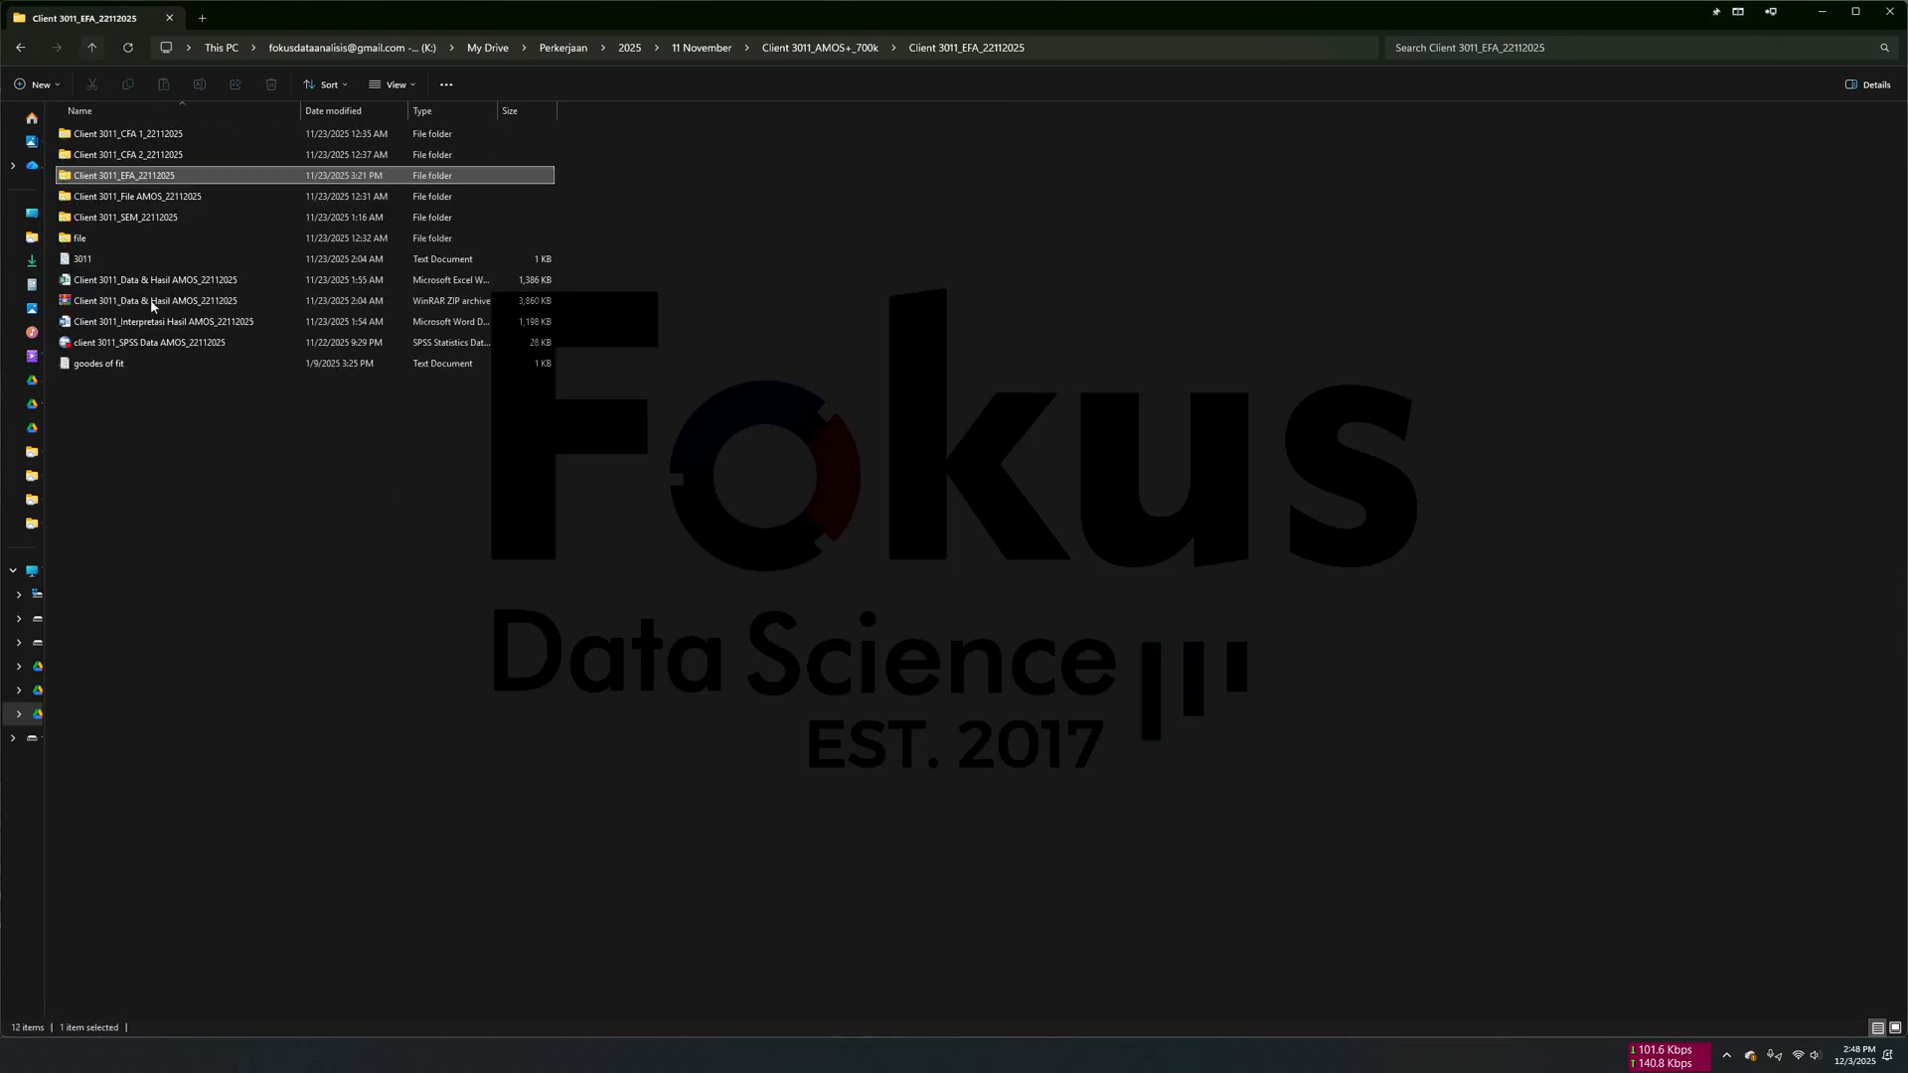
- Create a folder named EFA in the Client 3011_AMOS+_700k folder and delete it again
{"action": "right_click", "coordinate": [388, 494]}
{"action": "mouse_move", "coordinate": [512, 610]}
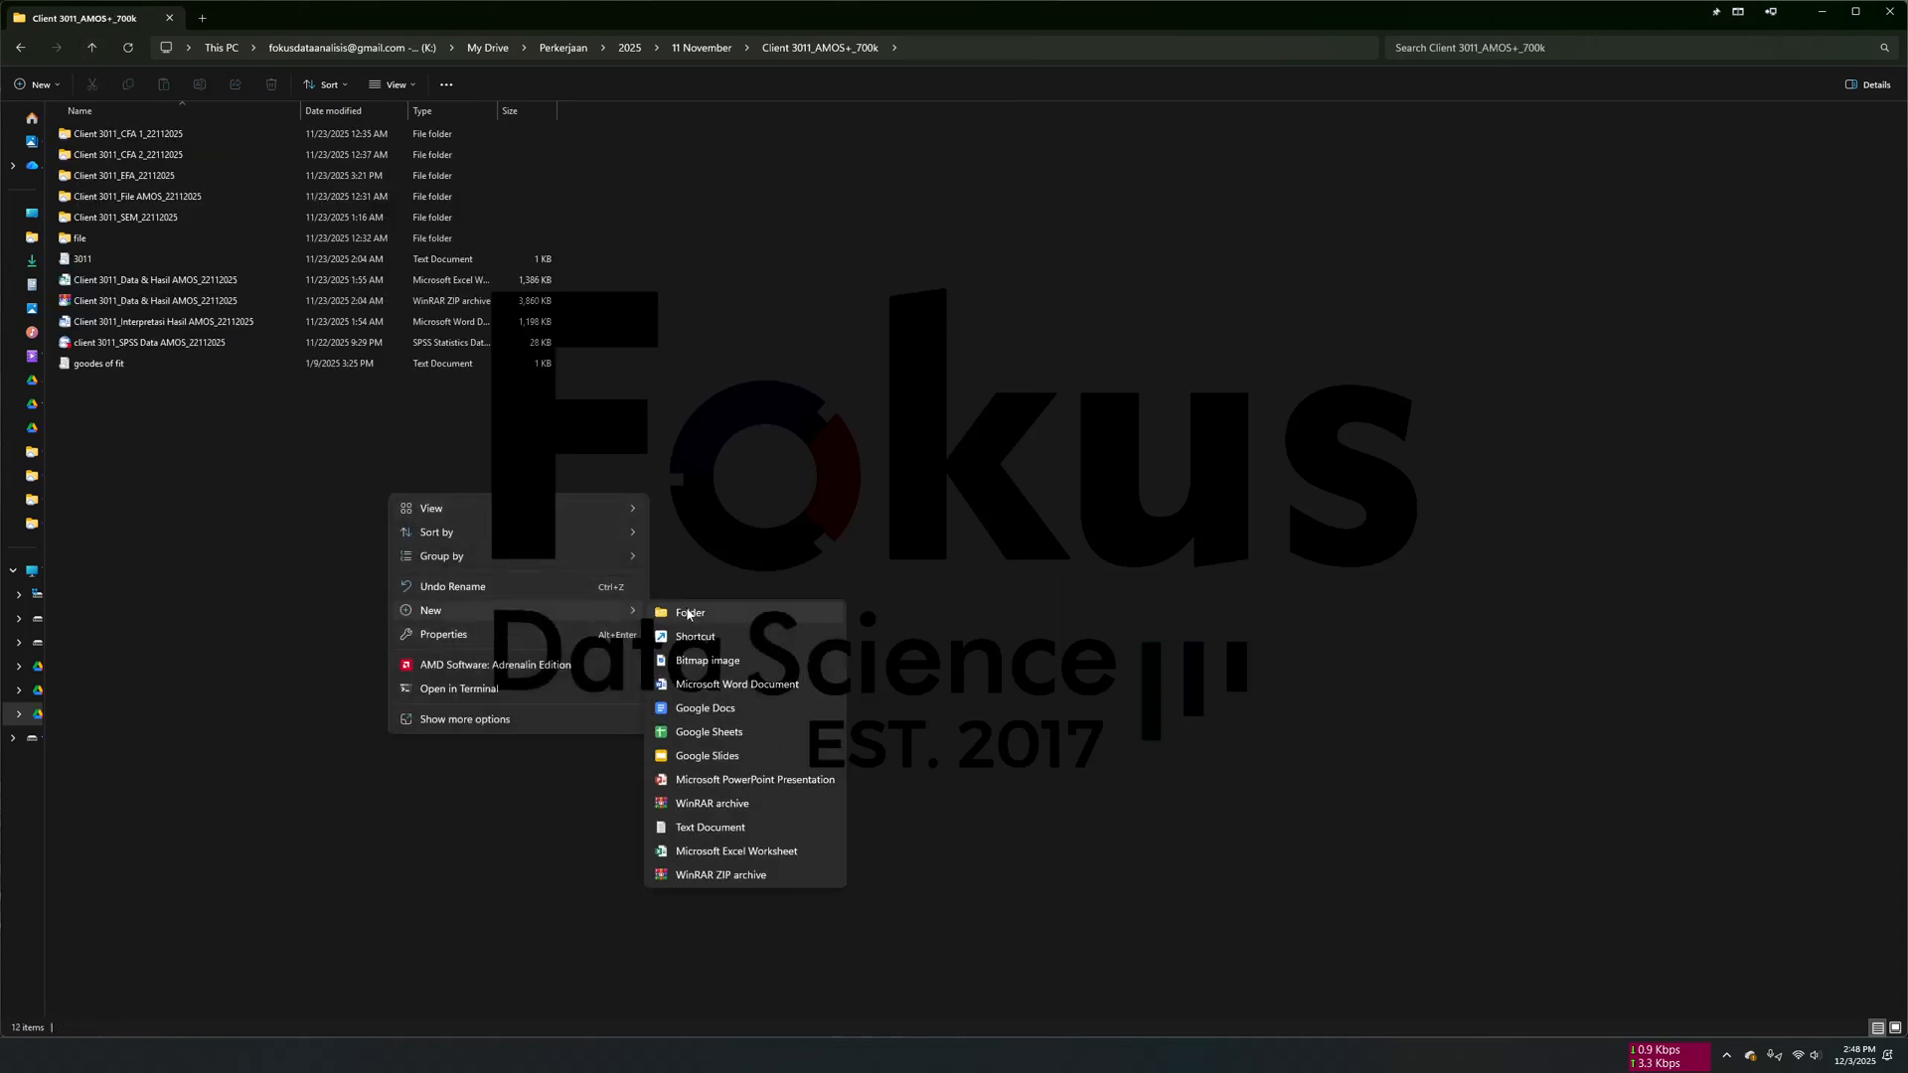
{"action": "left_click", "coordinate": [681, 613]}
{"action": "type", "text": "EF"}
{"action": "left_click", "coordinate": [332, 520]}
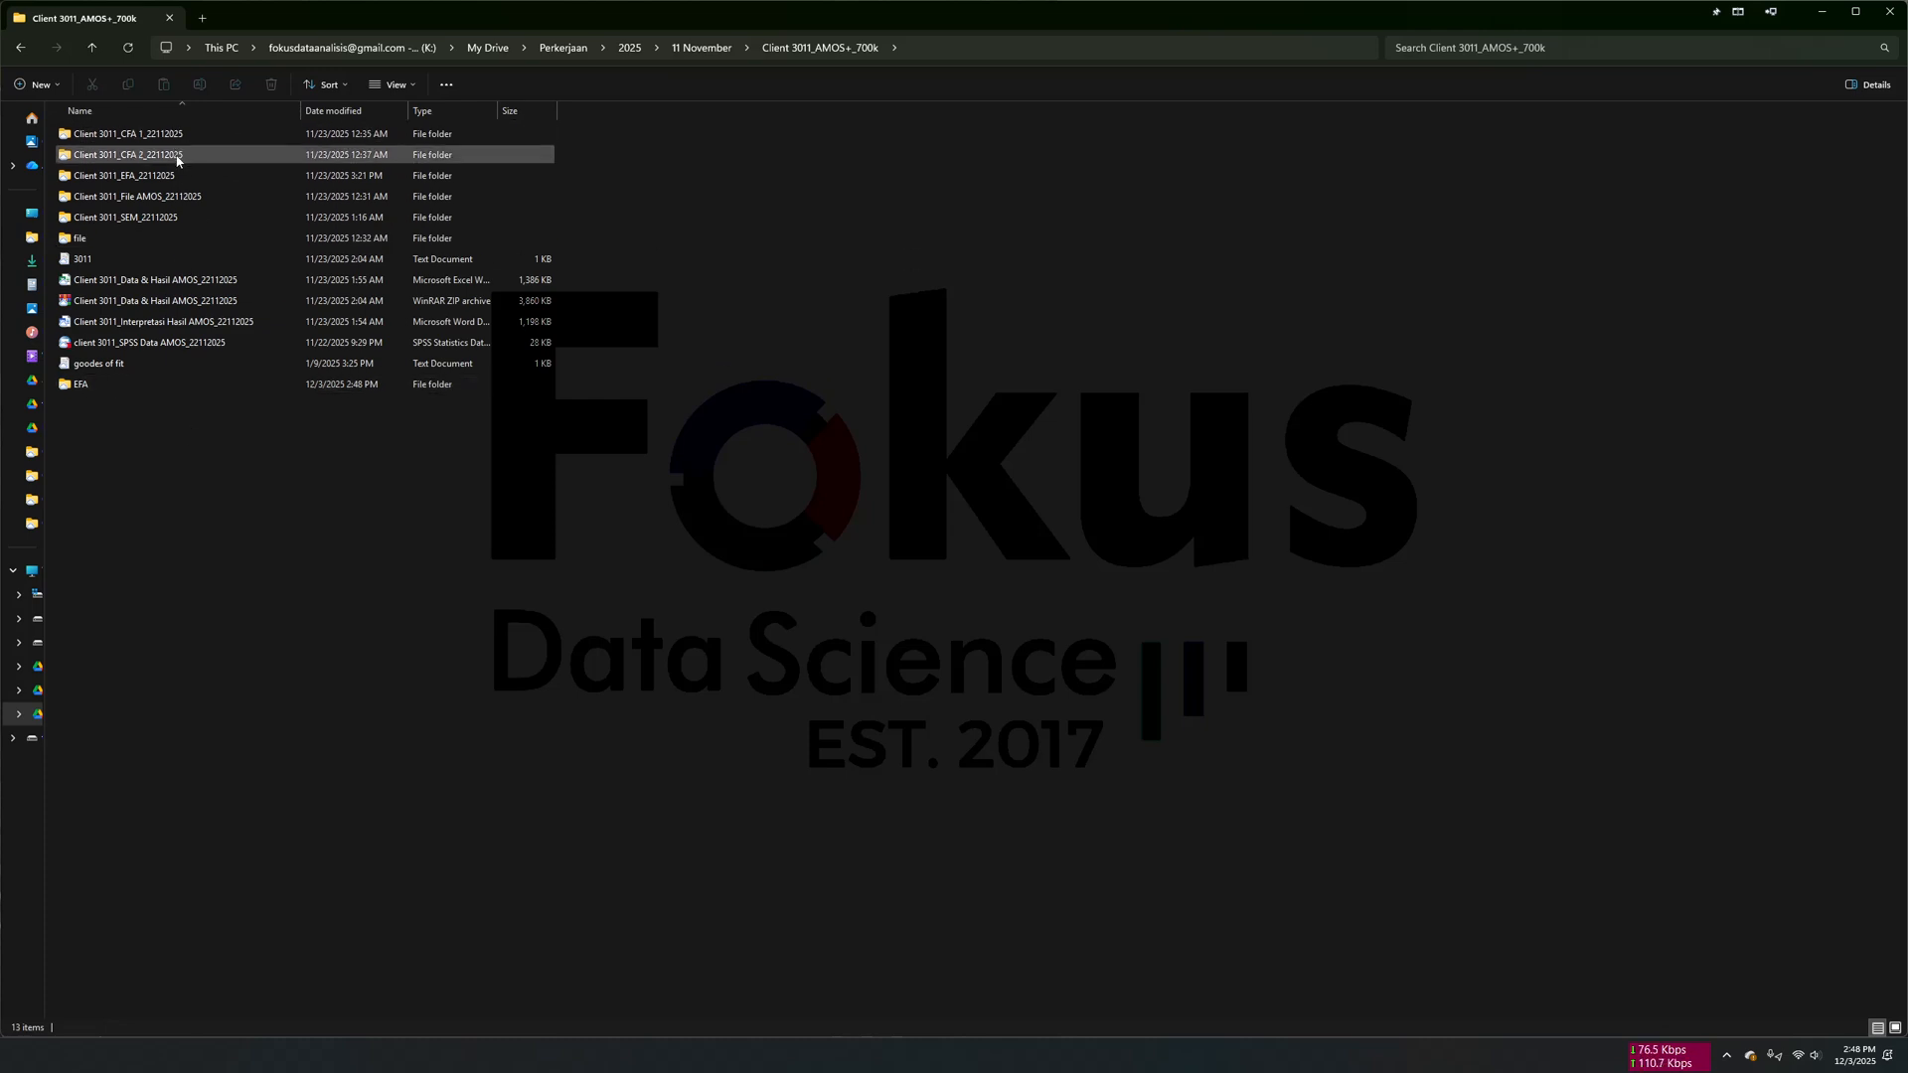
{"action": "left_click", "coordinate": [137, 390]}
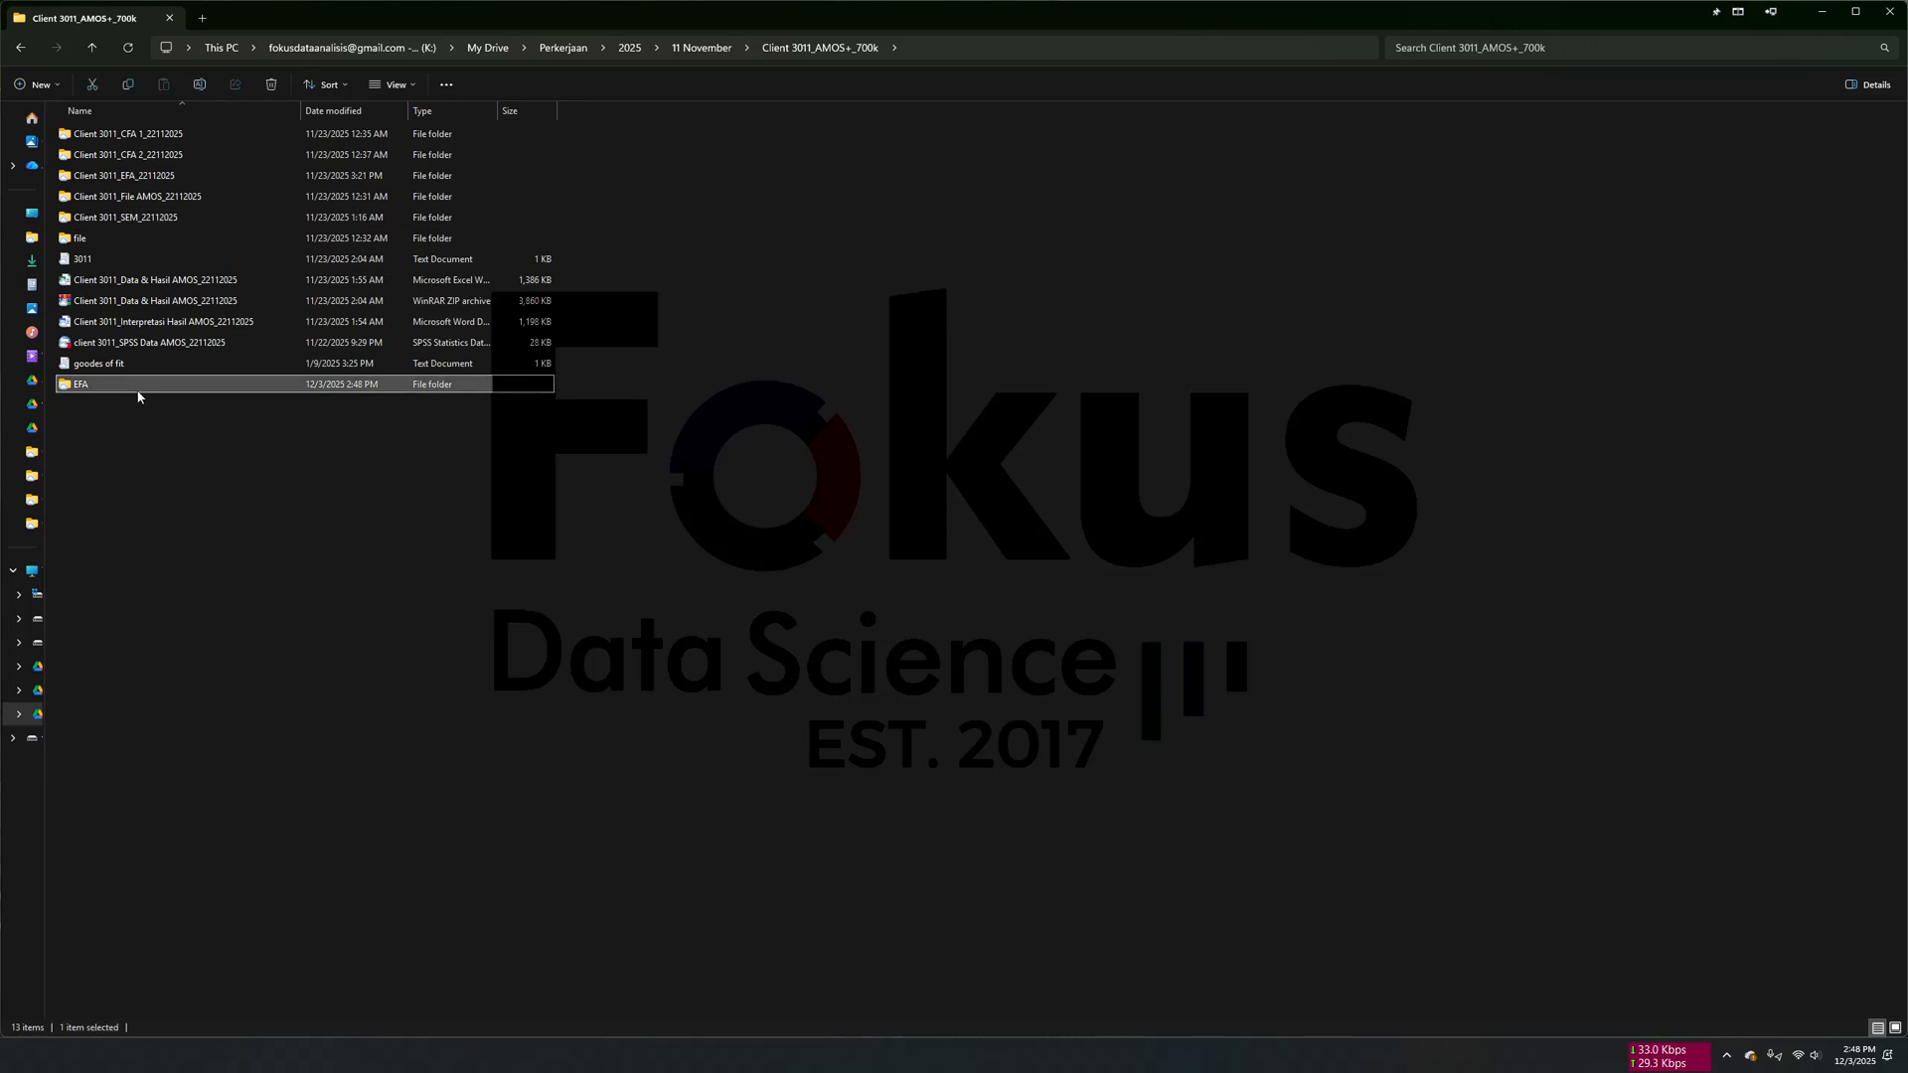
{"action": "key", "text": "Delete"}
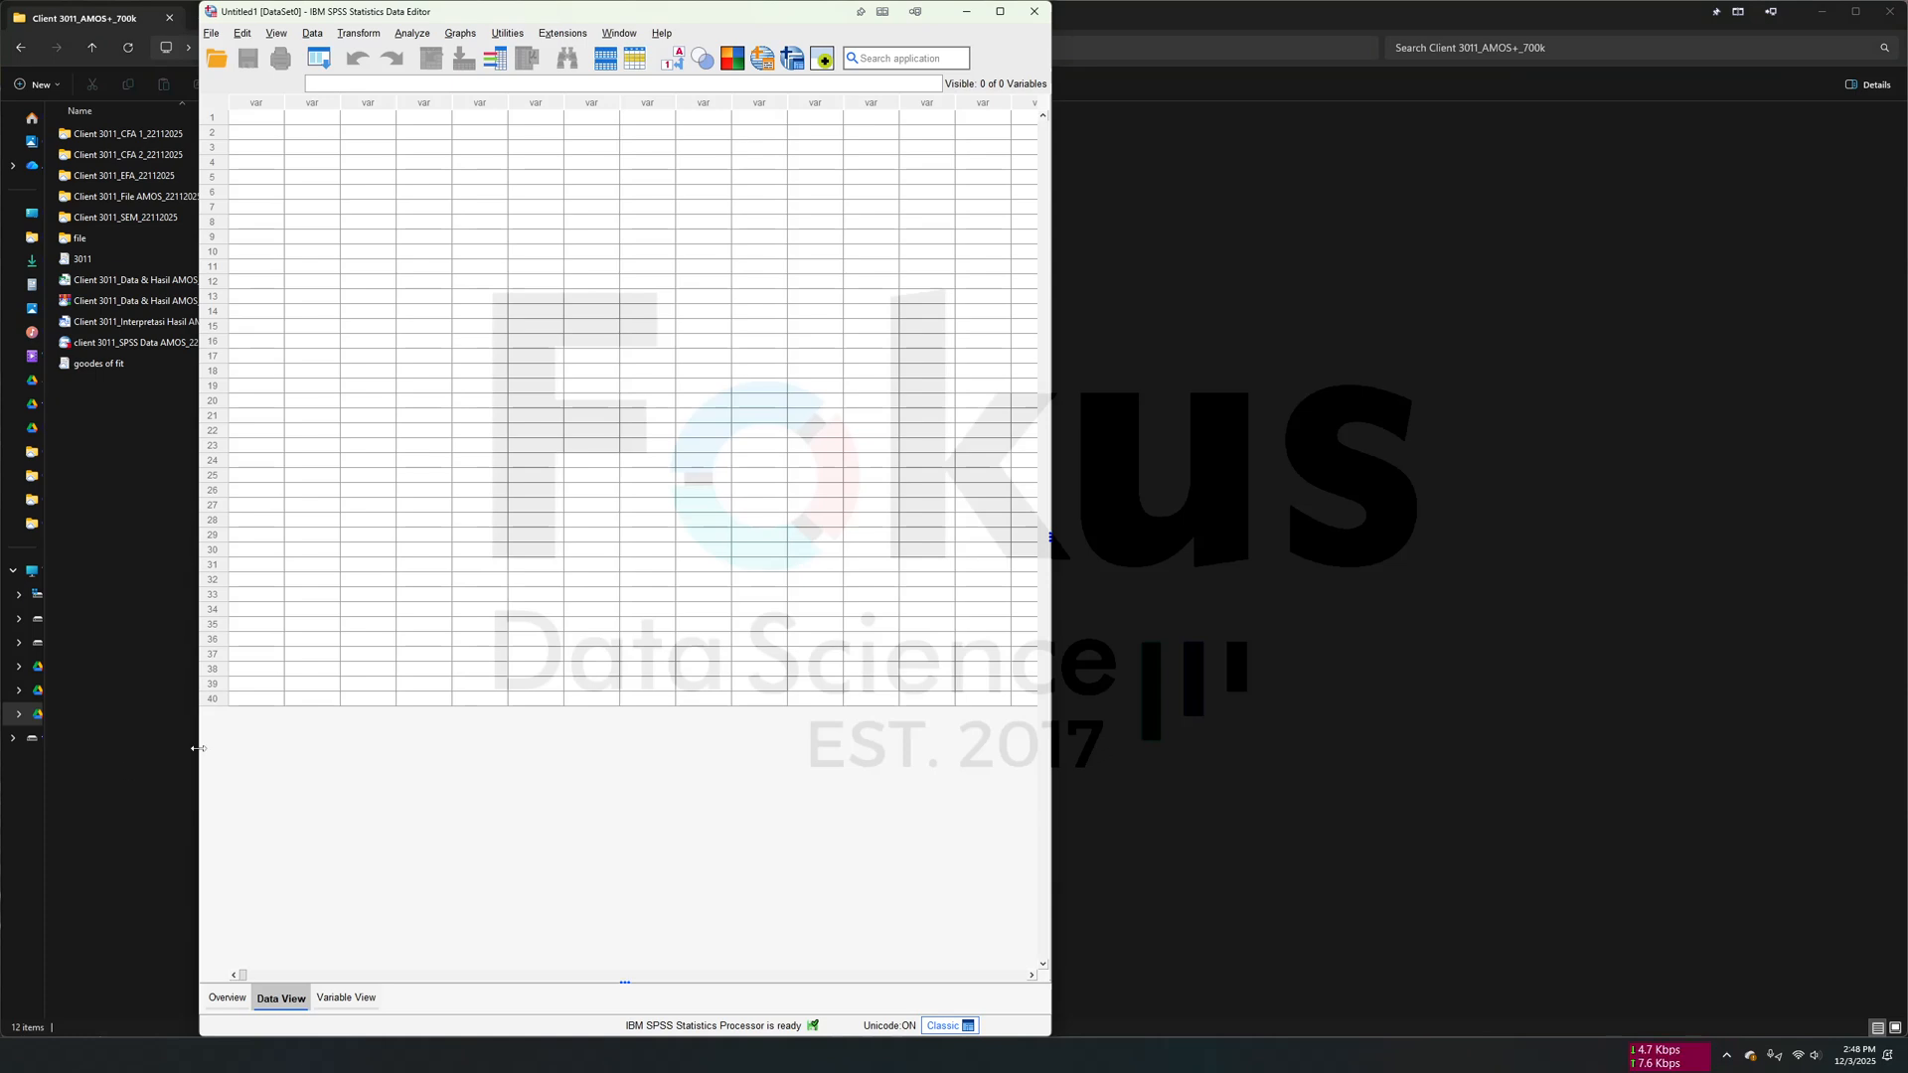
- Copy the CE1 to PCB42 name list from Excel and paste it into the Name column of the empty SPSS dataset's Variable View
{"action": "left_click", "coordinate": [345, 997]}
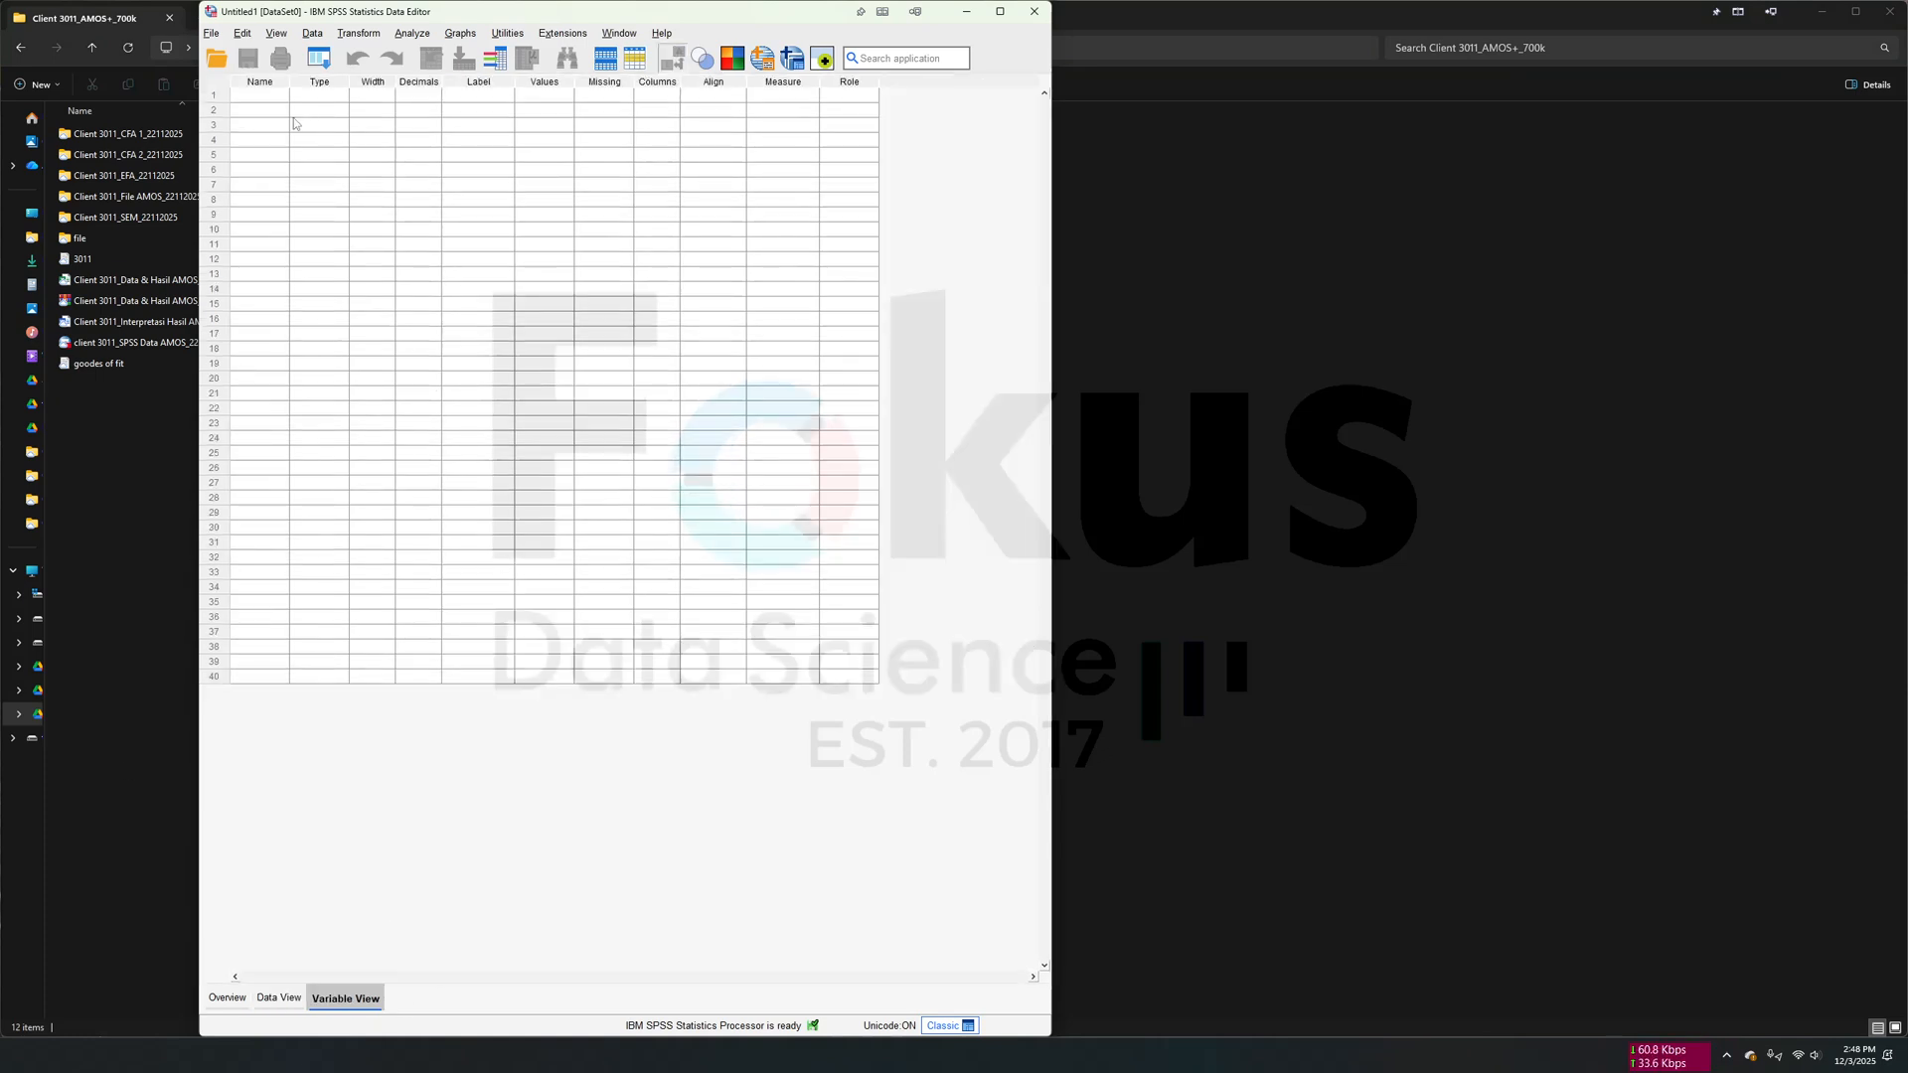
{"action": "key", "text": "alt+Tab"}
{"action": "right_click", "coordinate": [821, 518]}
{"action": "left_click", "coordinate": [855, 573]}
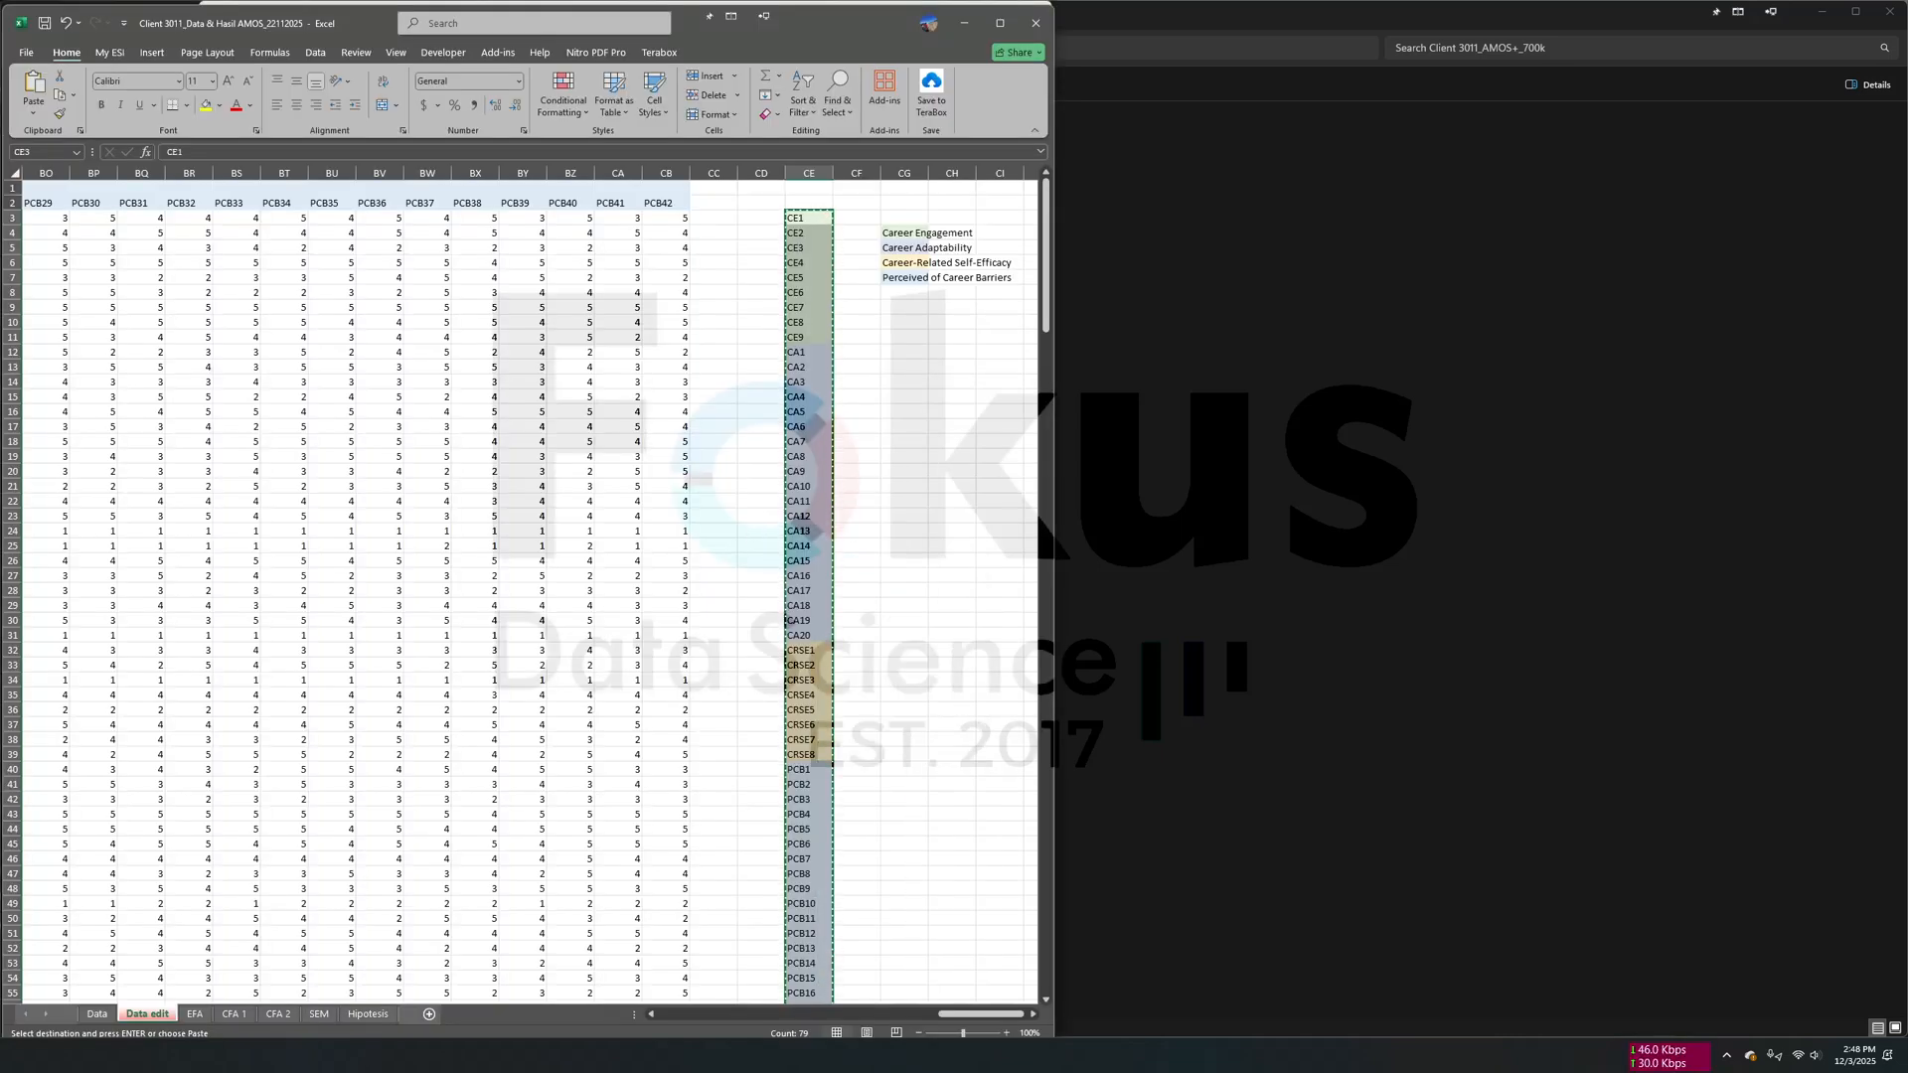
{"action": "key", "text": "alt+Tab"}
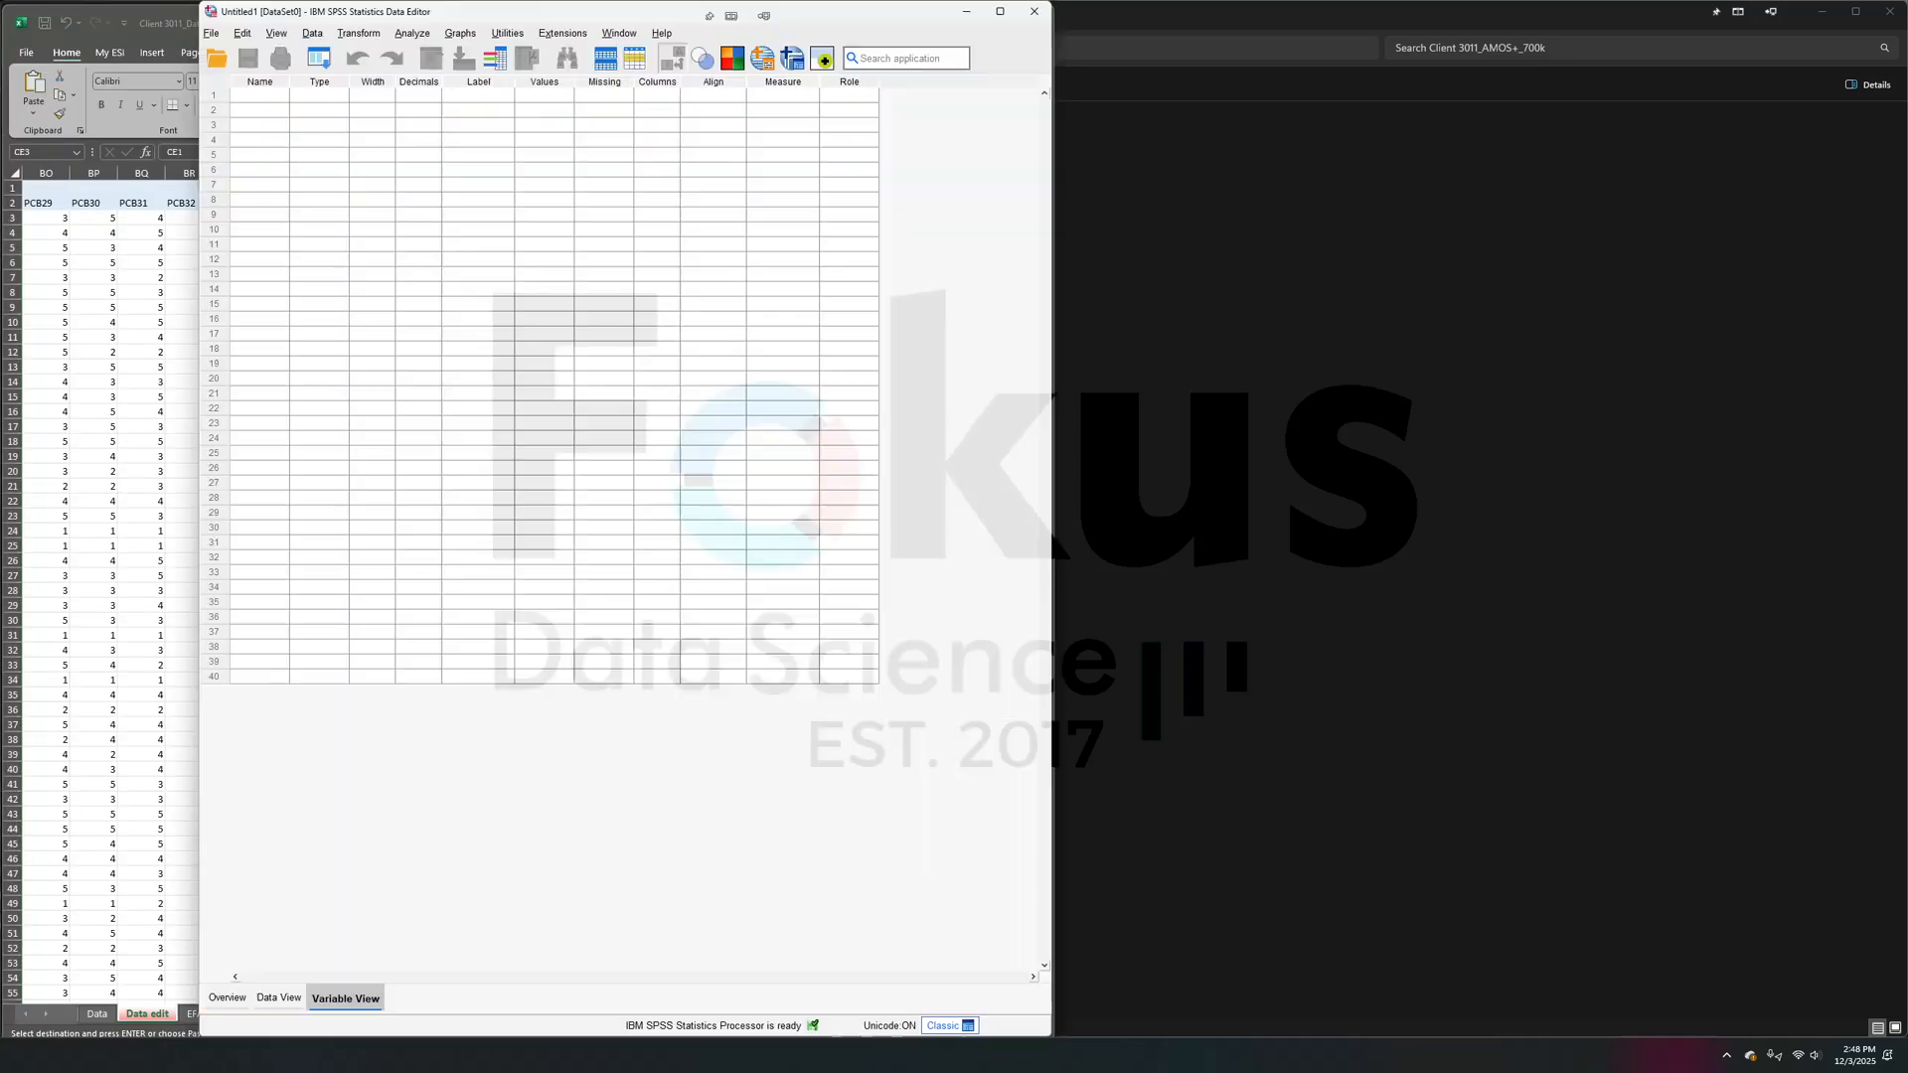
{"action": "right_click", "coordinate": [263, 97]}
{"action": "left_click", "coordinate": [301, 128]}
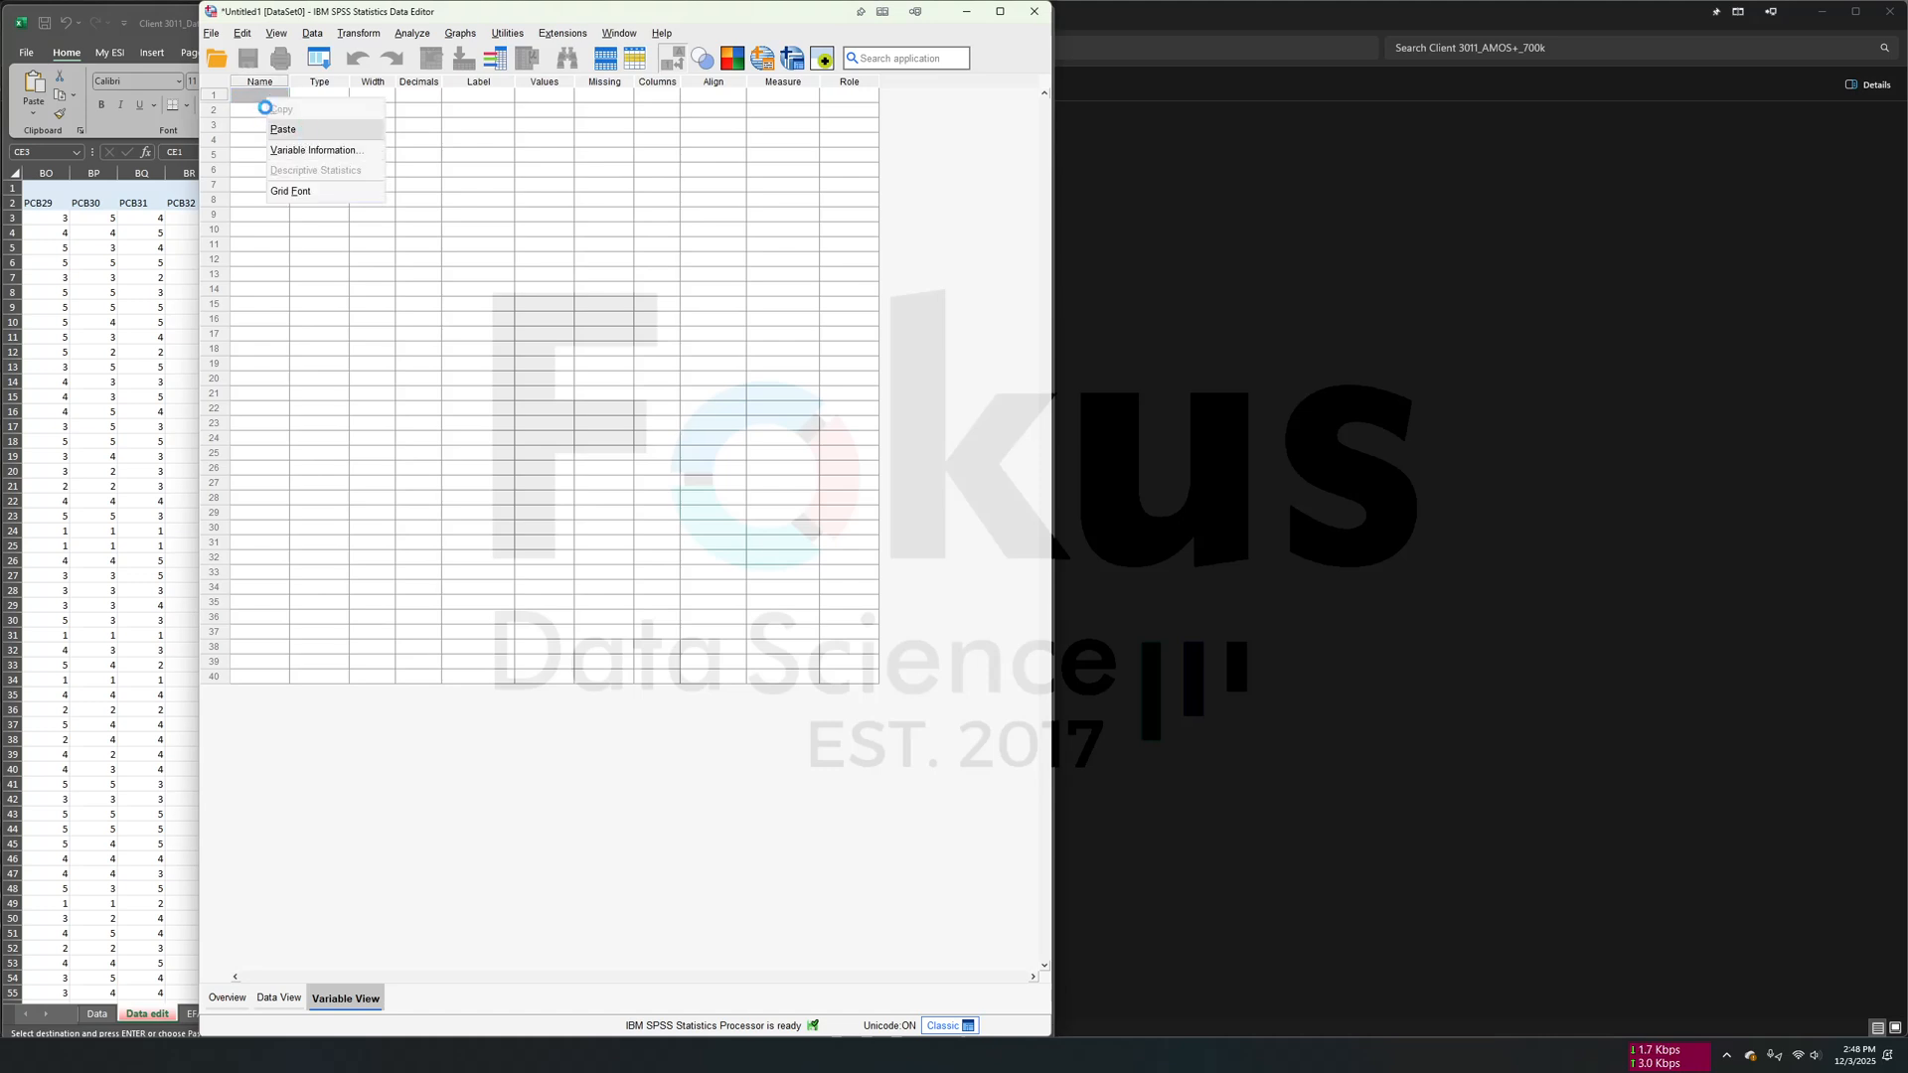
{"action": "scroll", "coordinate": [686, 167], "scroll_direction": "down", "scroll_amount": 12}
- Place the SPSS Data Editor window beside the Excel workbook and return to the first columns of the survey data
{"action": "left_click_drag", "start_coordinate": [755, 9], "coordinate": [1902, 109]}
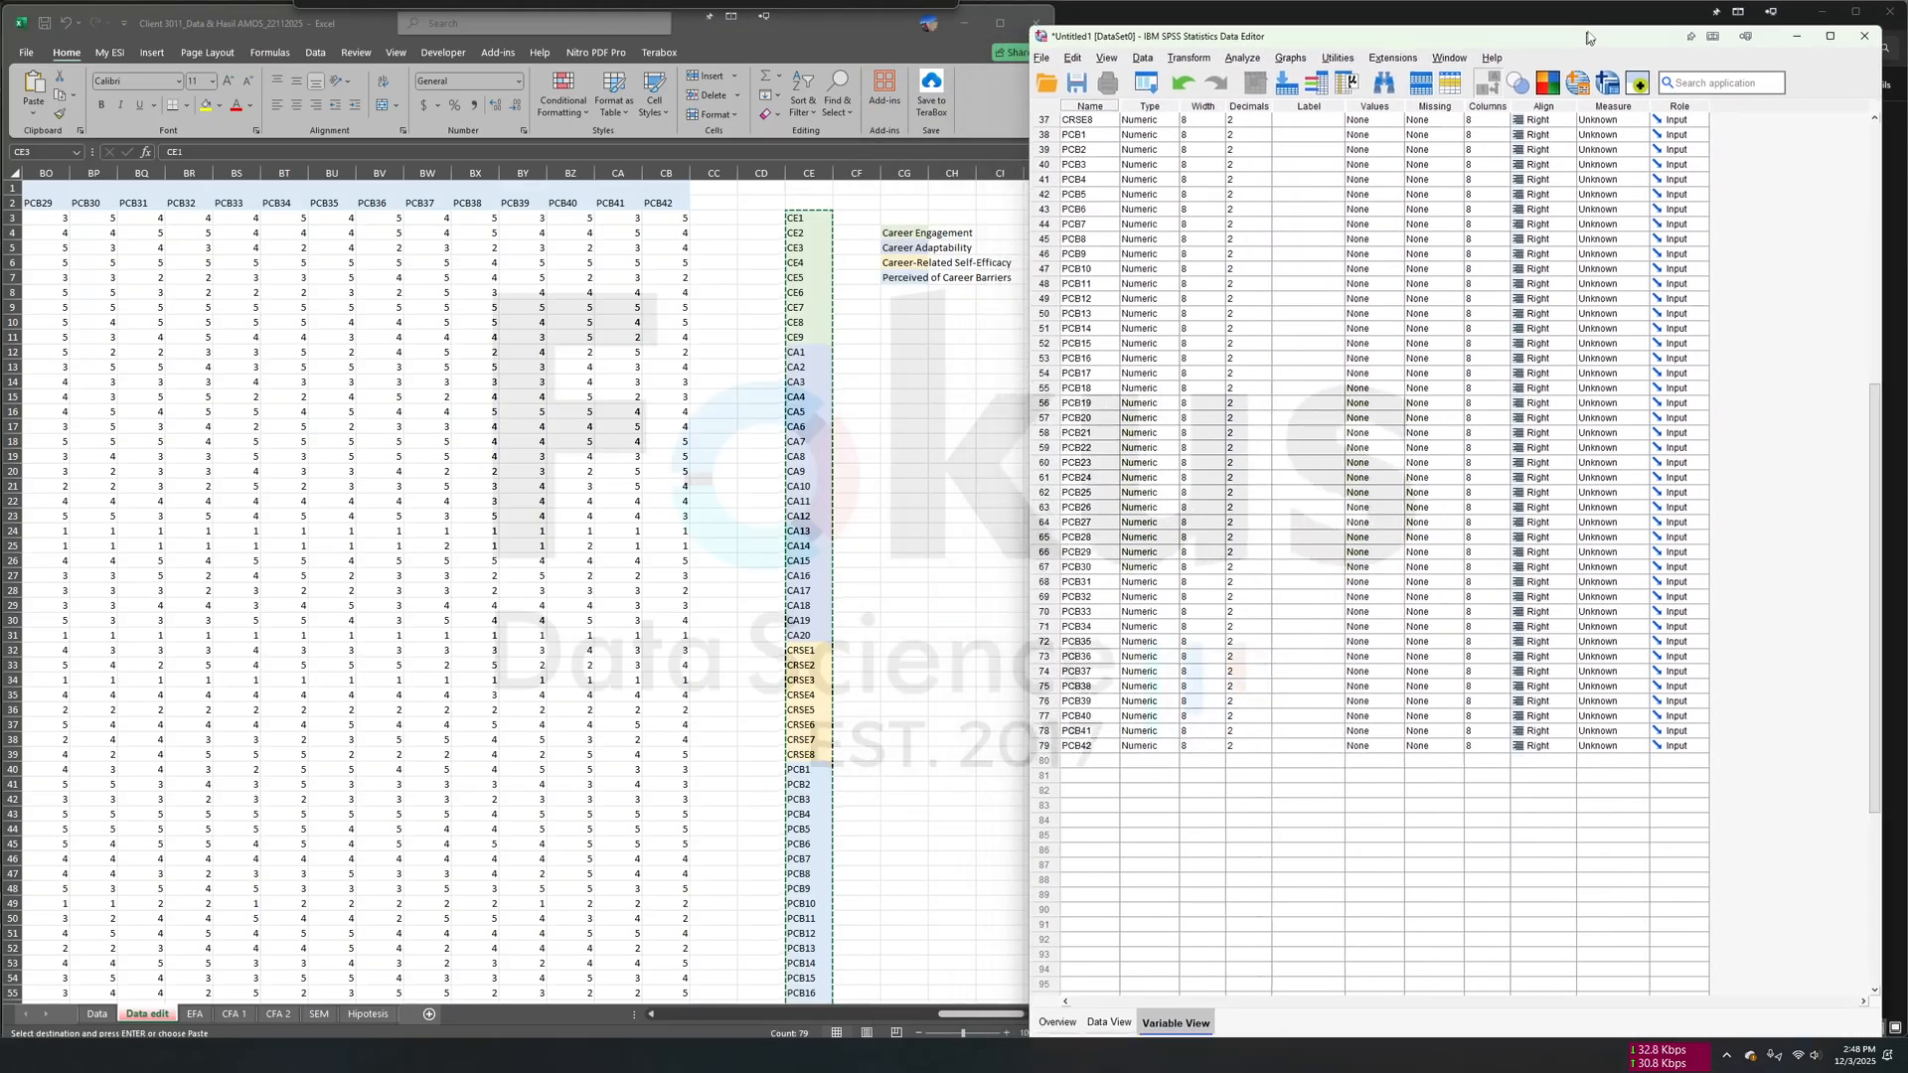
{"action": "scroll", "coordinate": [466, 370], "scroll_direction": "left", "scroll_amount": 3}
{"action": "scroll", "coordinate": [457, 387], "scroll_direction": "left", "scroll_amount": 15}
{"action": "scroll", "coordinate": [457, 410], "scroll_direction": "left", "scroll_amount": 4}
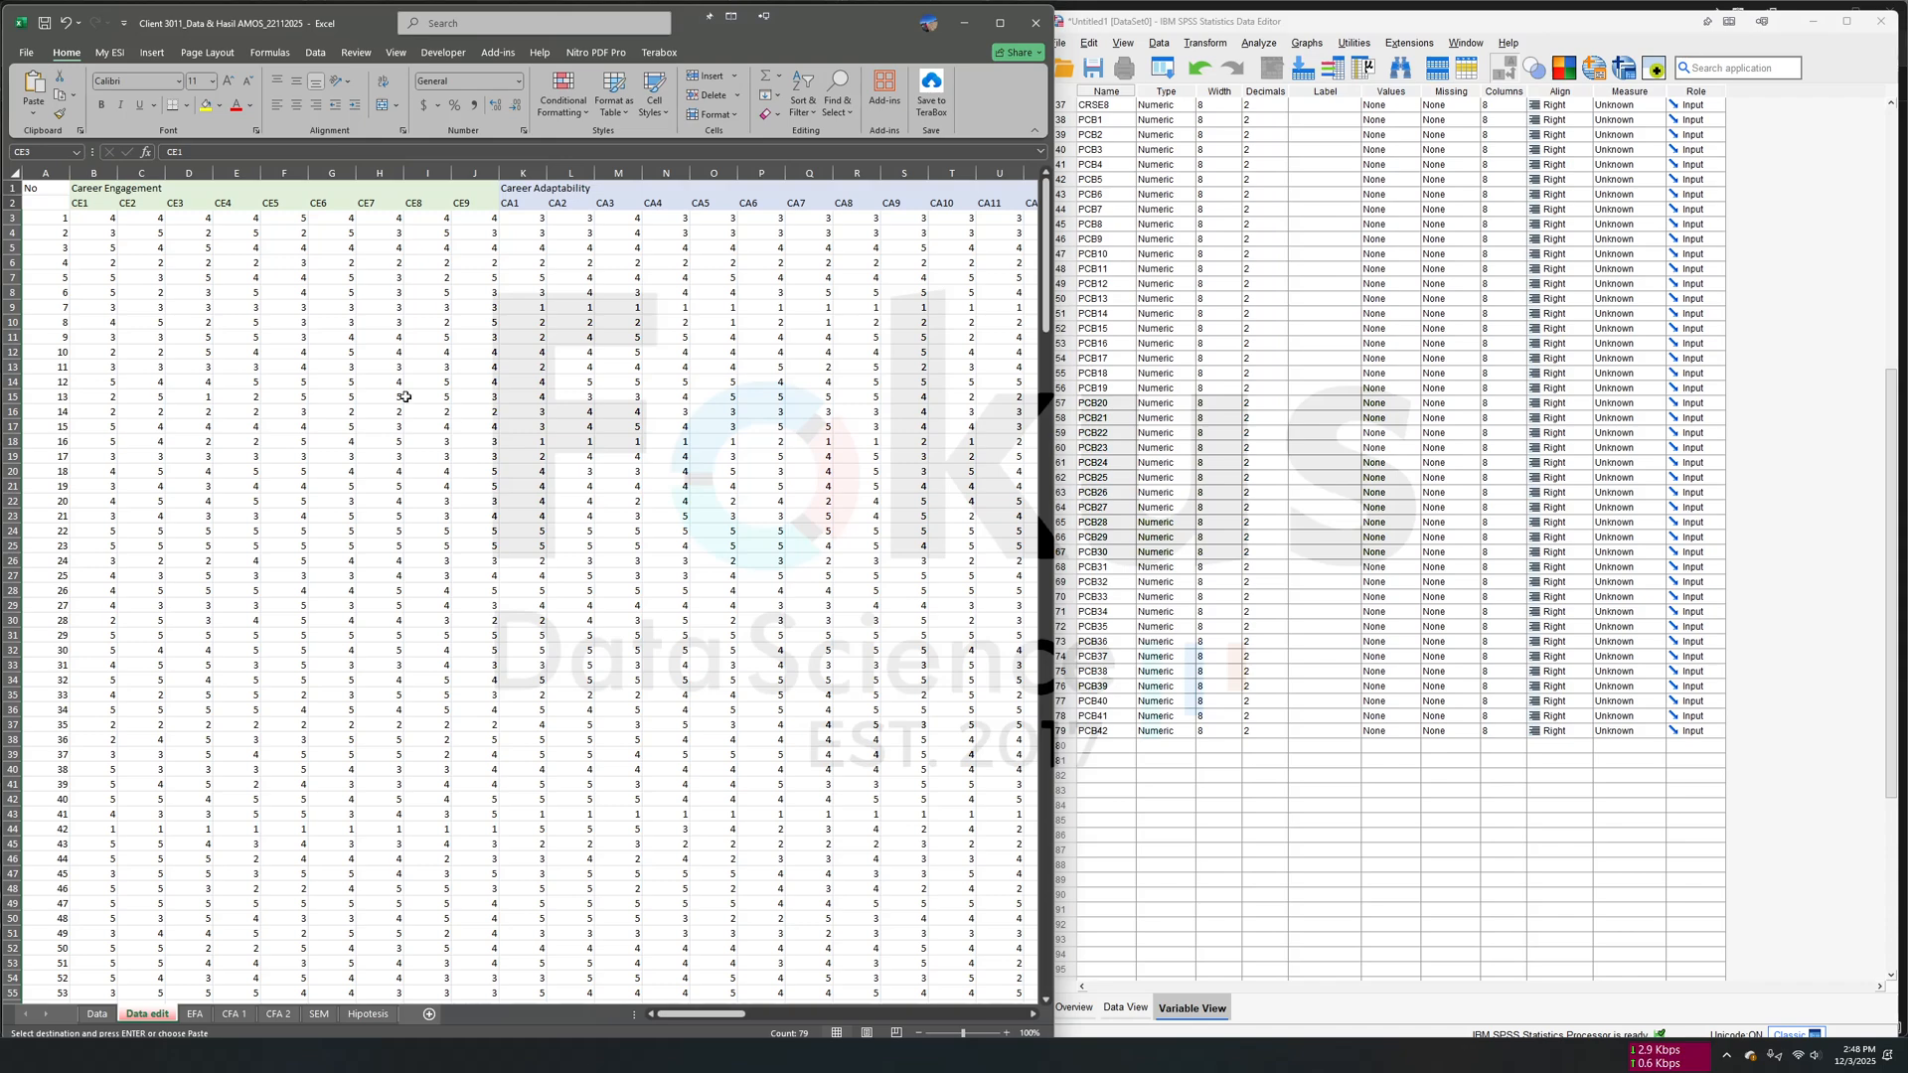
- Copy all survey responses under CE1 to PCB42 from the Excel sheet and paste them into SPSS Data View from the first CE1 cell
{"action": "left_click", "coordinate": [100, 218]}
{"action": "scroll", "coordinate": [384, 264], "scroll_direction": "right", "scroll_amount": 13}
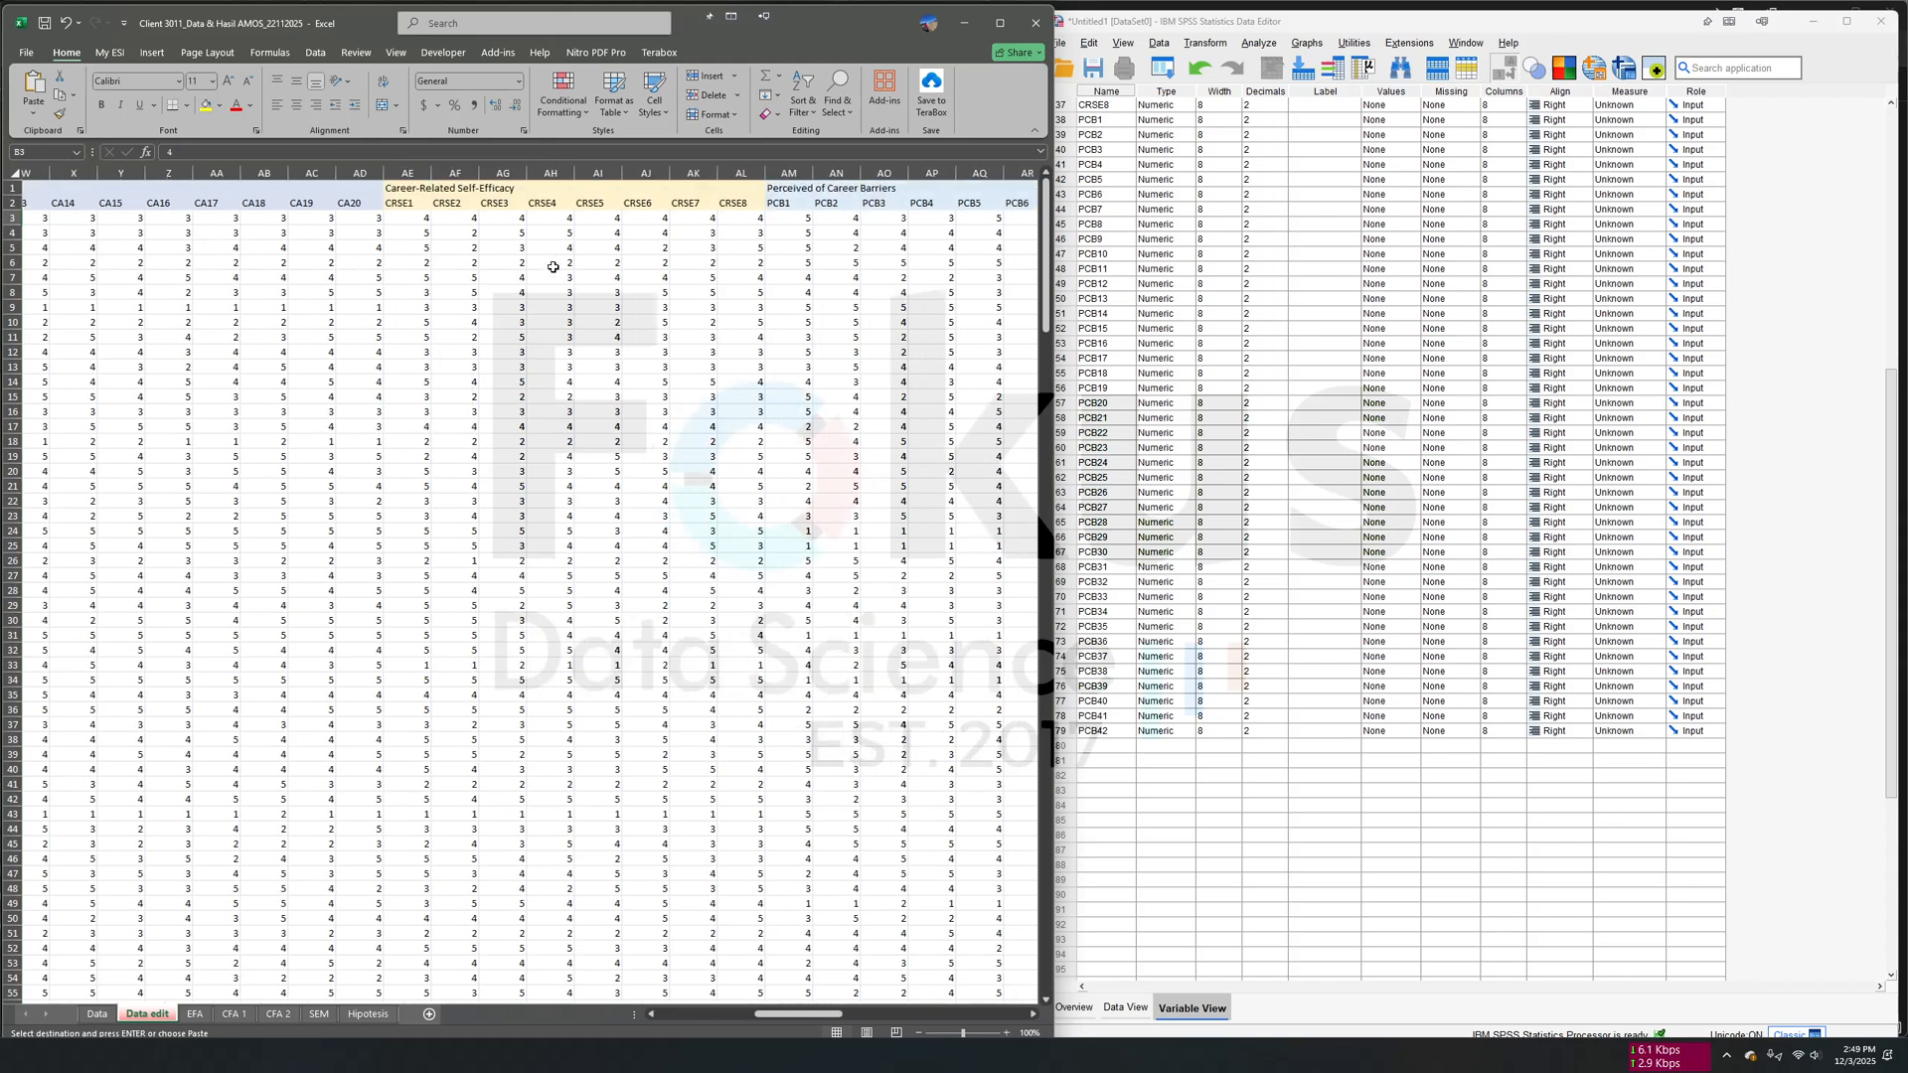
{"action": "scroll", "coordinate": [600, 278], "scroll_direction": "right", "scroll_amount": 9}
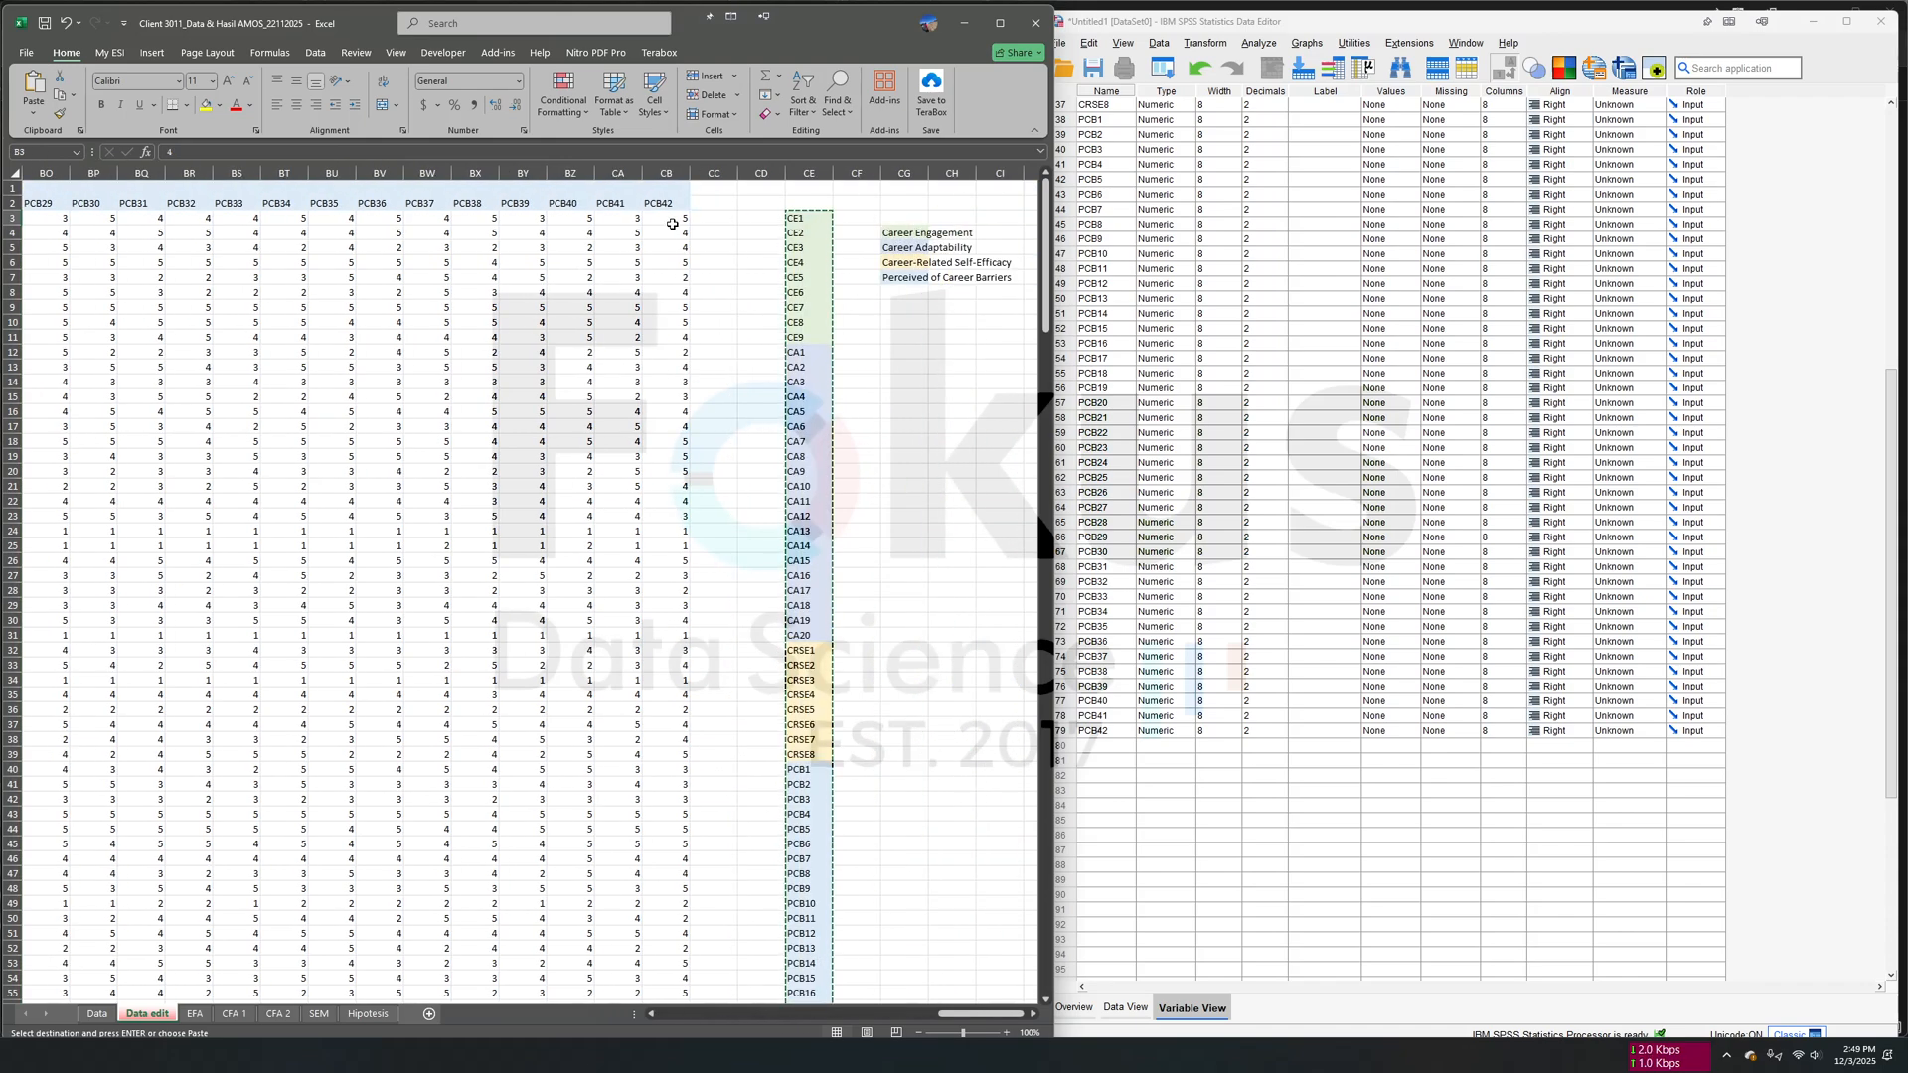
{"action": "left_click", "coordinate": [676, 218], "text": "shift"}
{"action": "key", "text": "ctrl+shift+Down"}
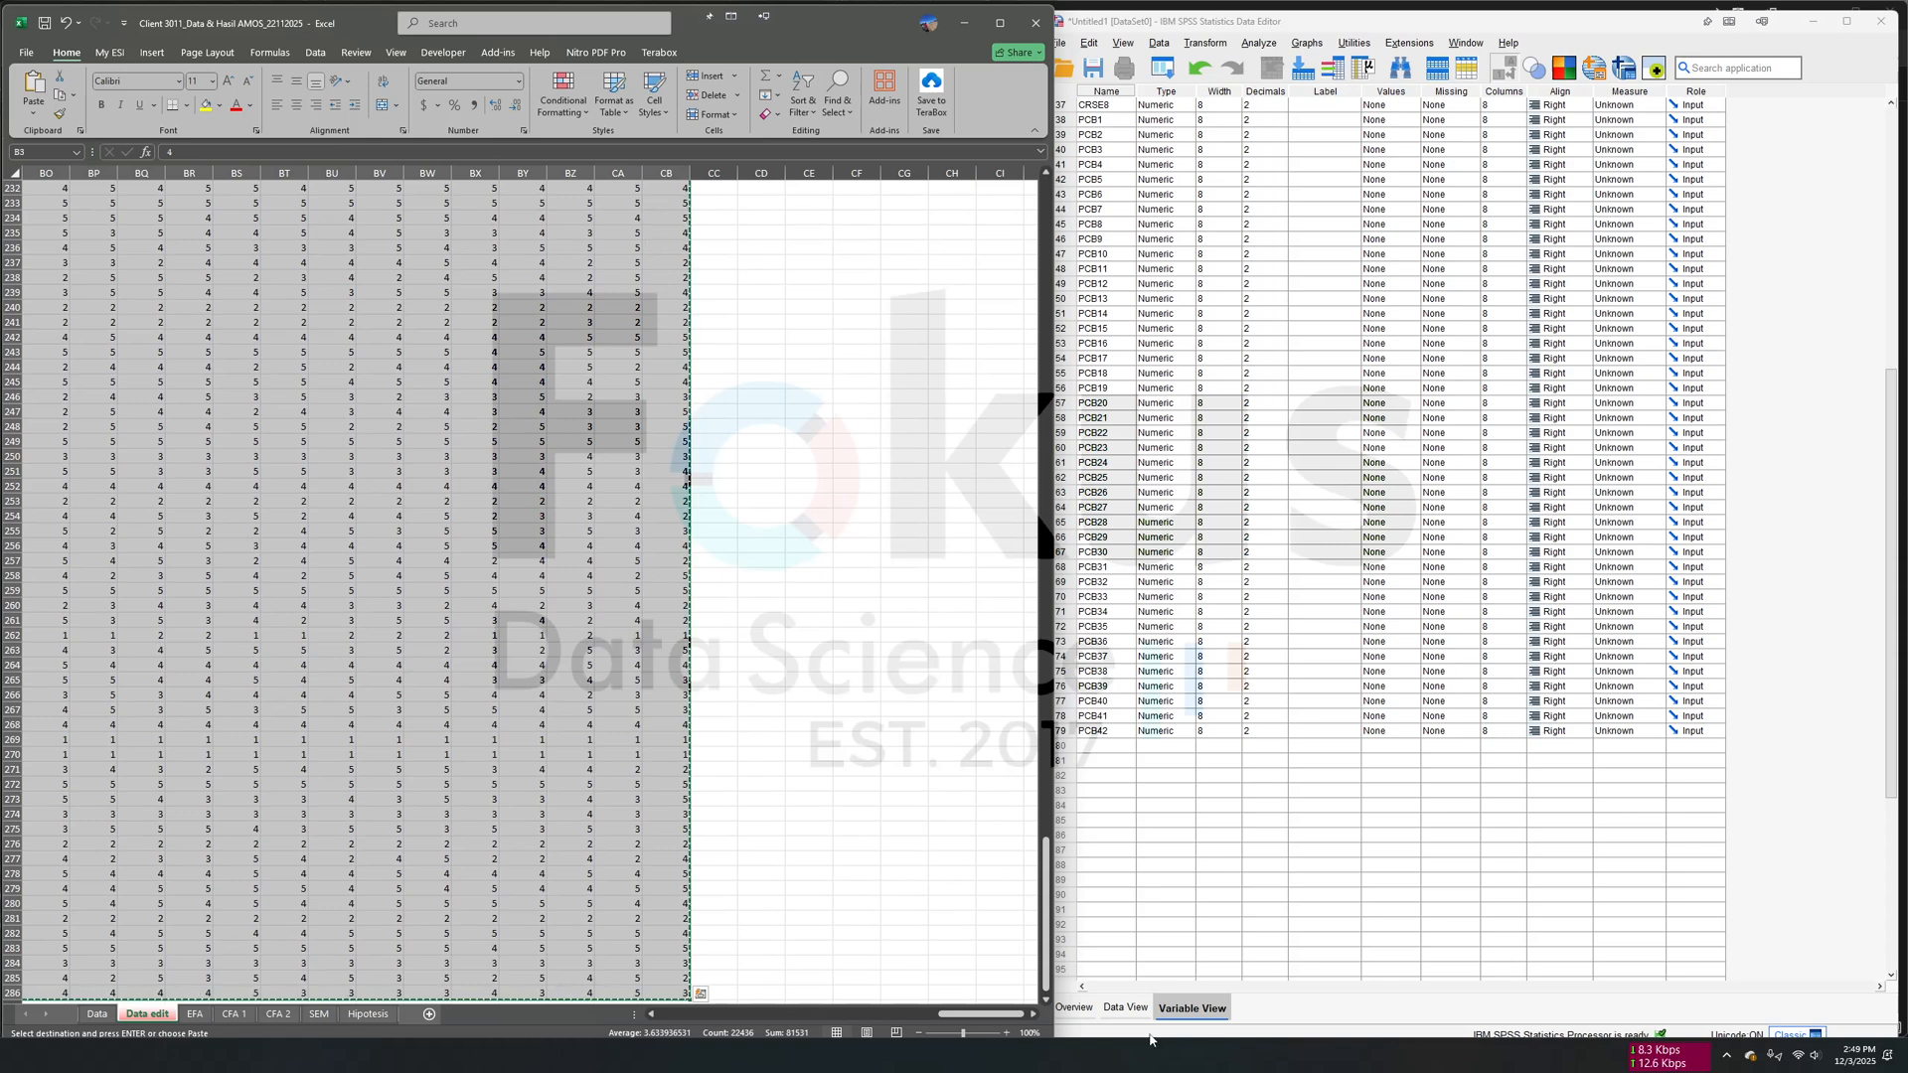
{"action": "left_click", "coordinate": [1126, 1008]}
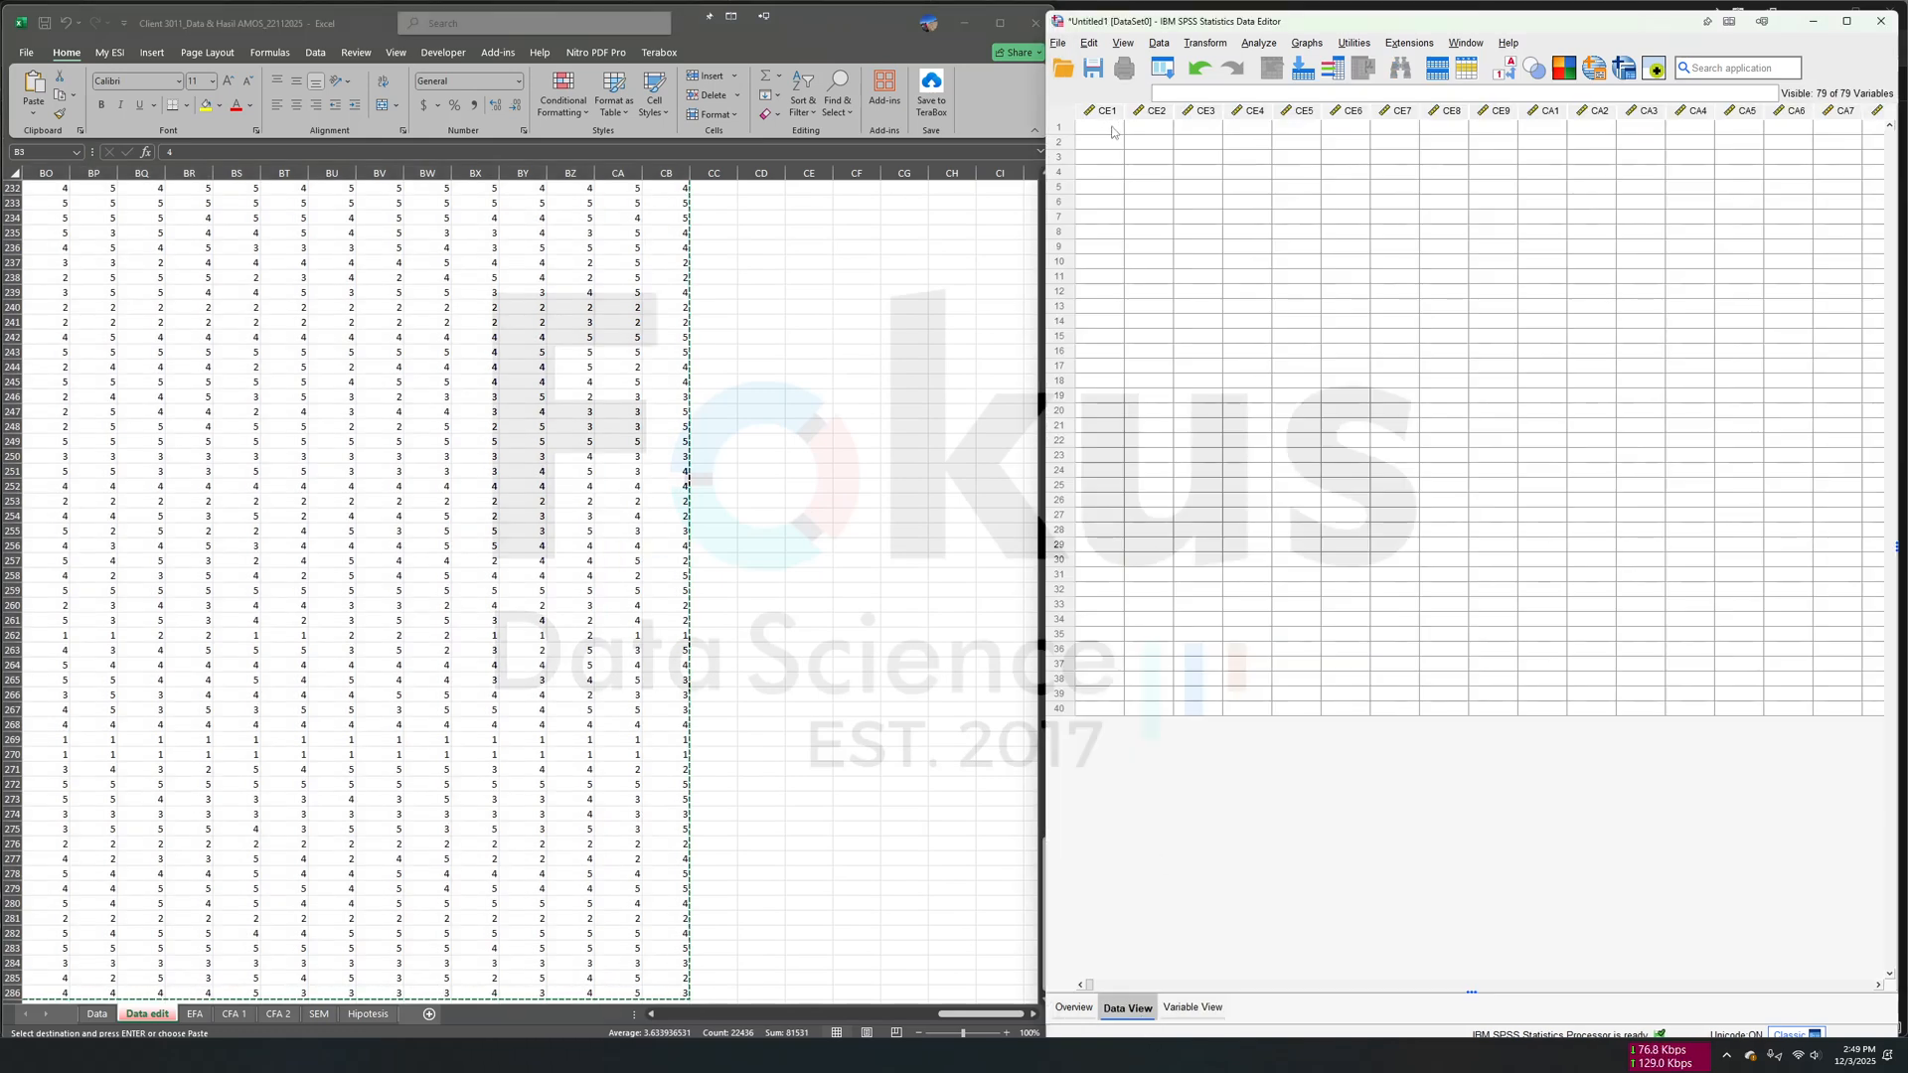
{"action": "right_click", "coordinate": [1106, 134]}
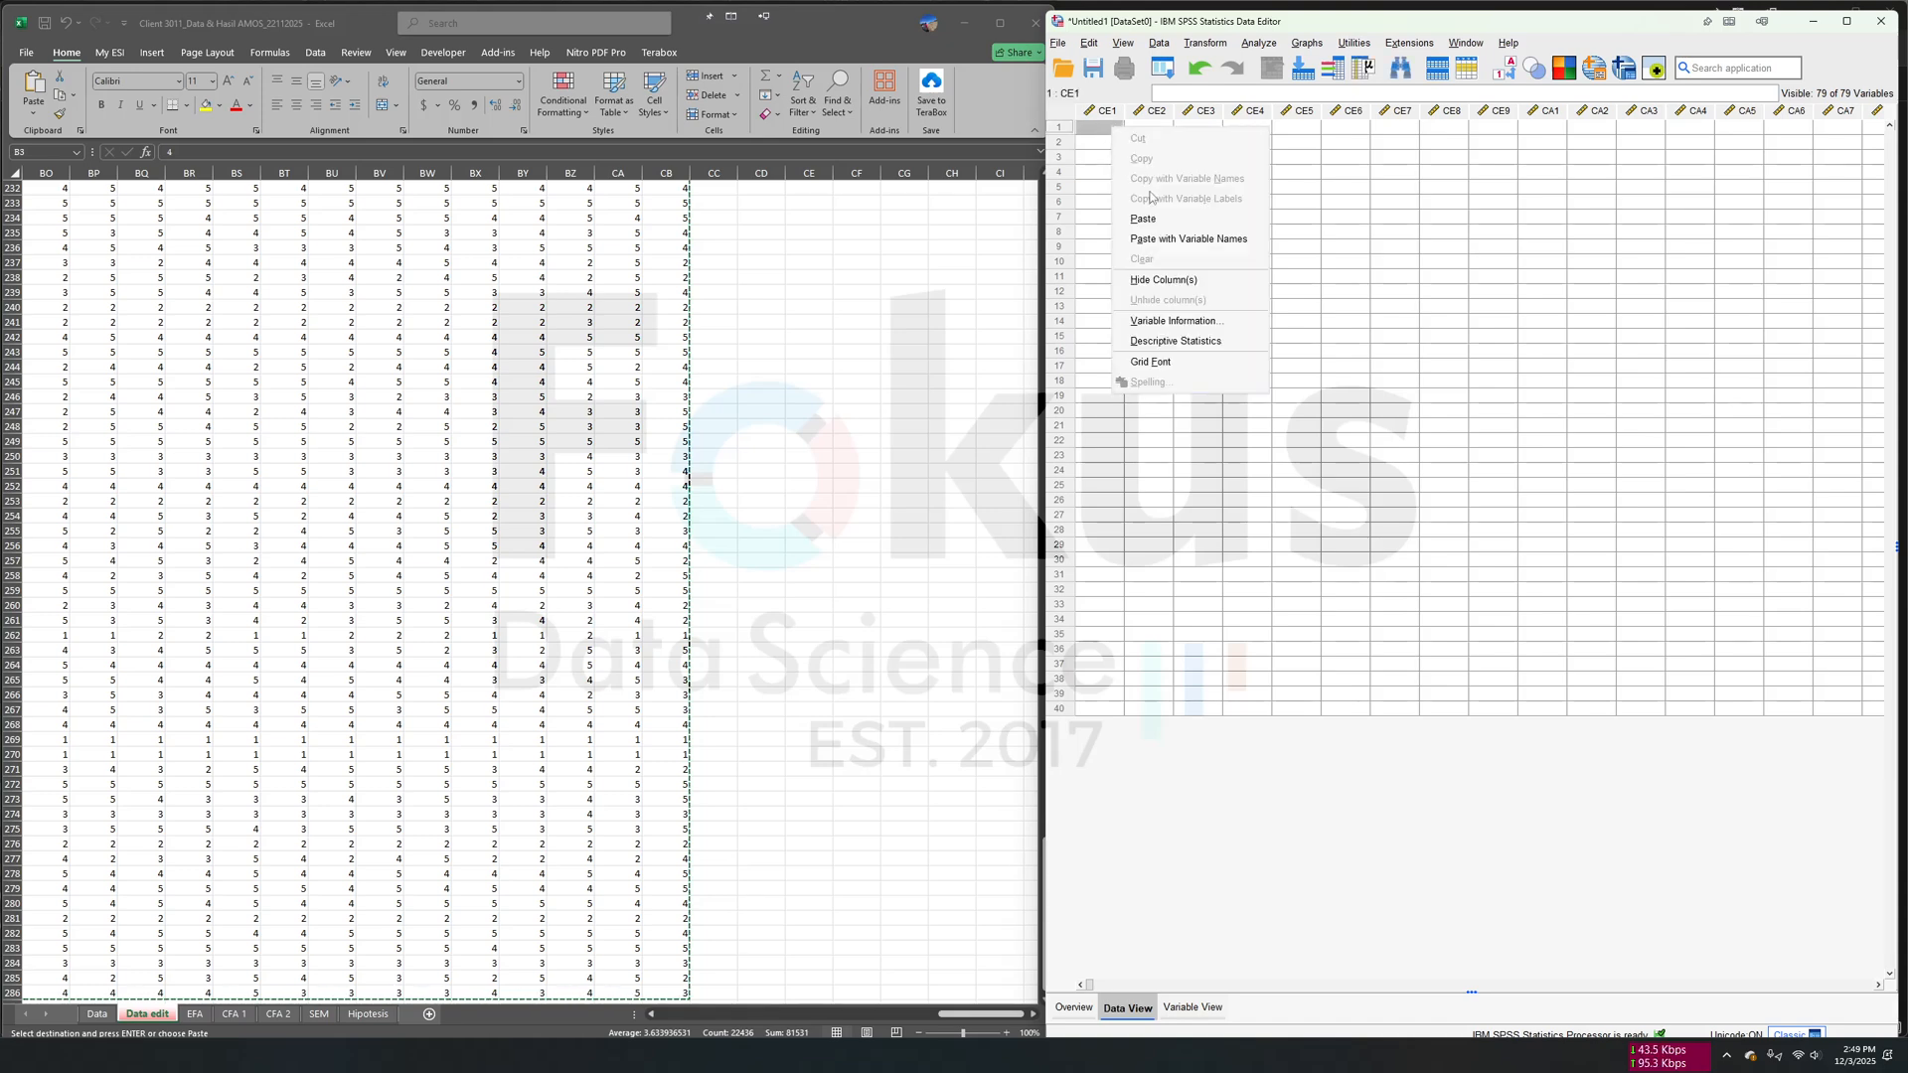
{"action": "left_click", "coordinate": [1264, 260]}
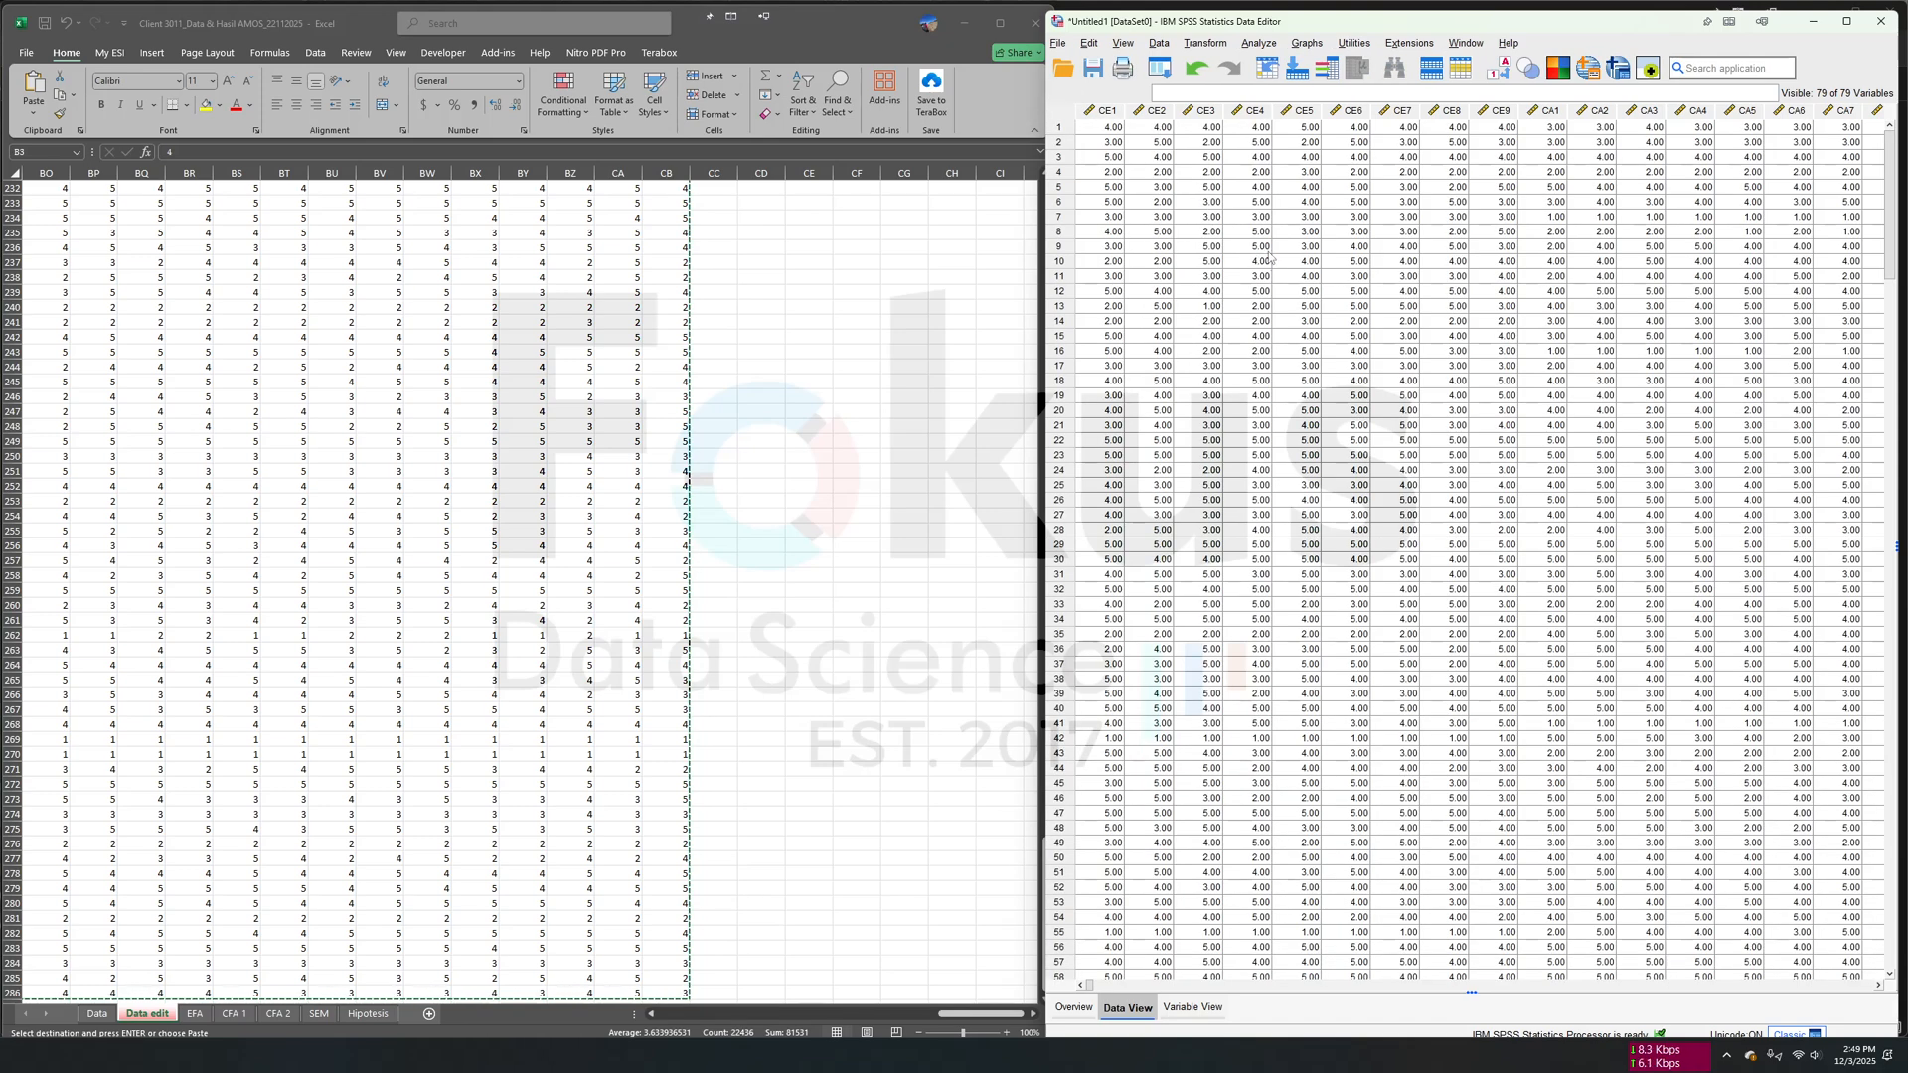
- Check the pasted responses across all SPSS variables and look back through the source data in Excel
{"action": "scroll", "coordinate": [1444, 503], "scroll_direction": "right", "scroll_amount": 15}
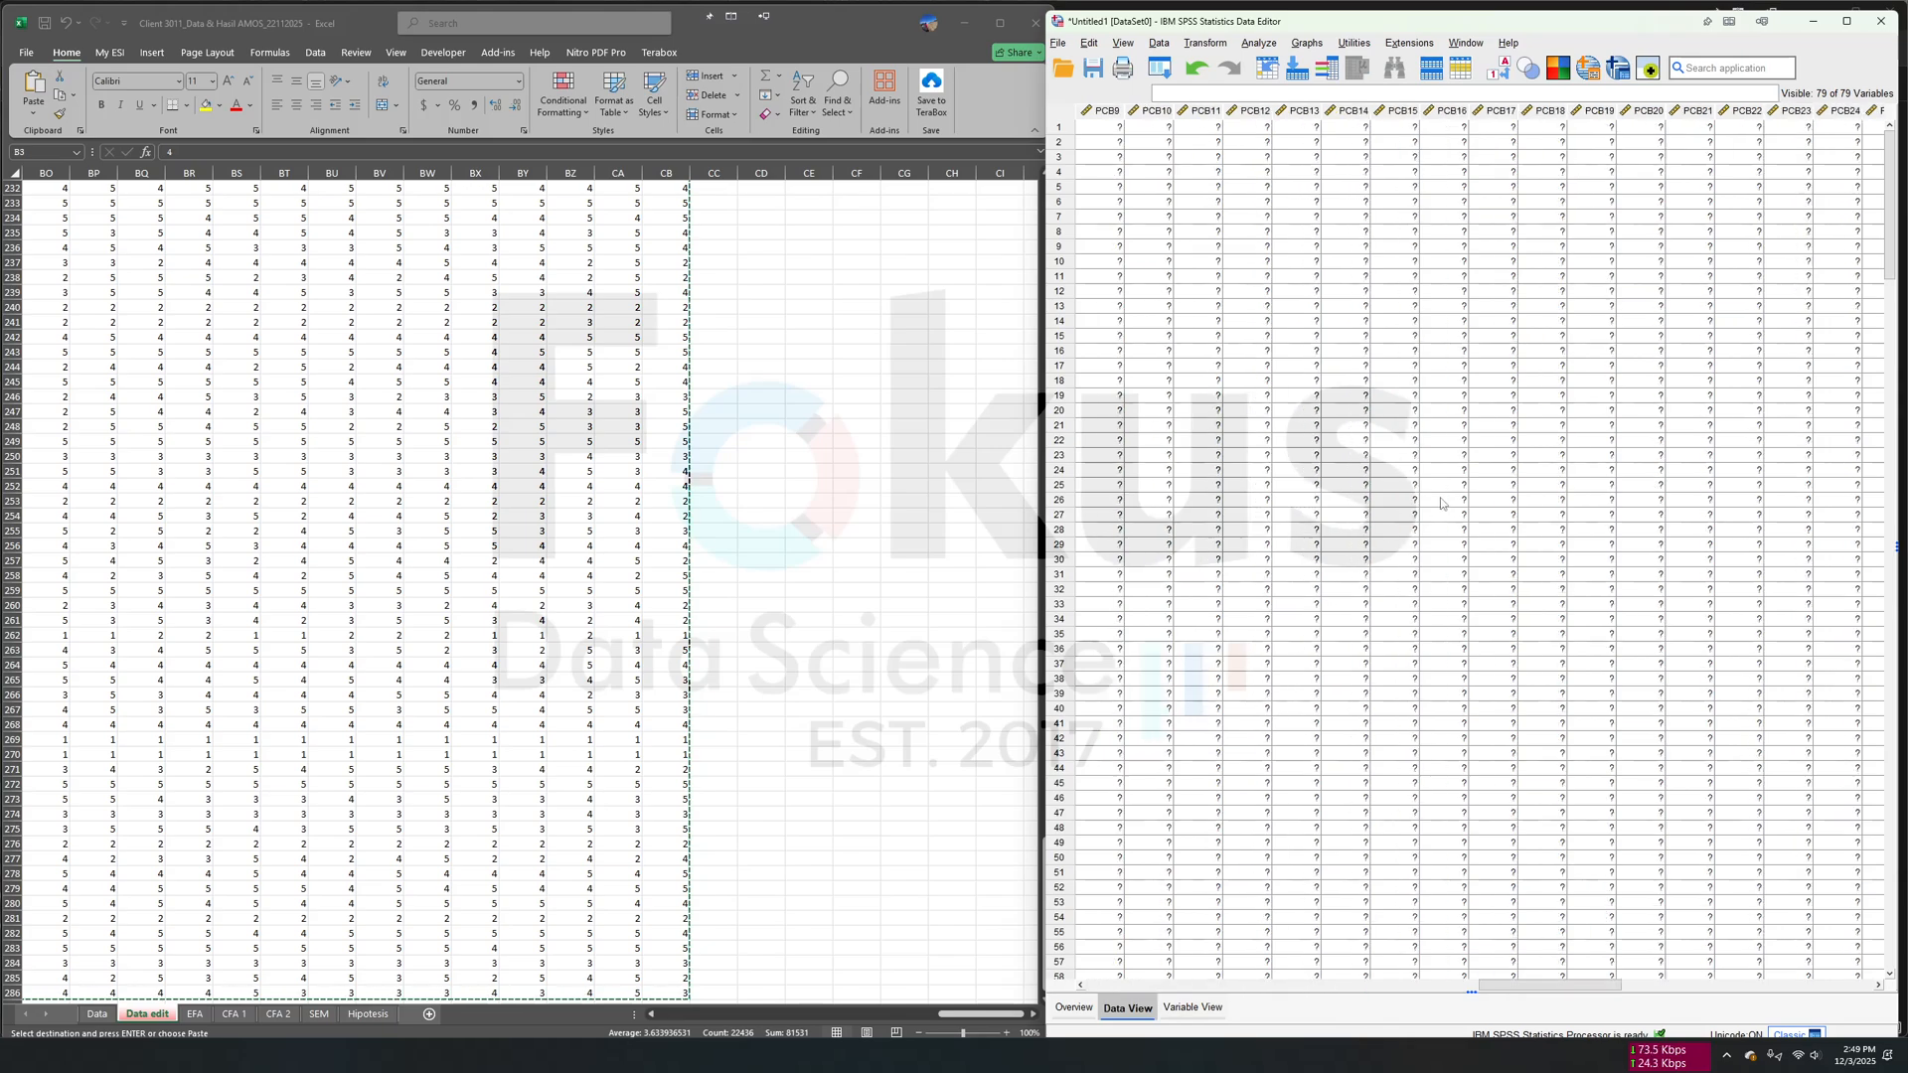
{"action": "scroll", "coordinate": [1444, 504], "scroll_direction": "left", "scroll_amount": 15}
{"action": "scroll", "coordinate": [1443, 504], "scroll_direction": "right", "scroll_amount": 10}
{"action": "scroll", "coordinate": [1444, 504], "scroll_direction": "left", "scroll_amount": 10}
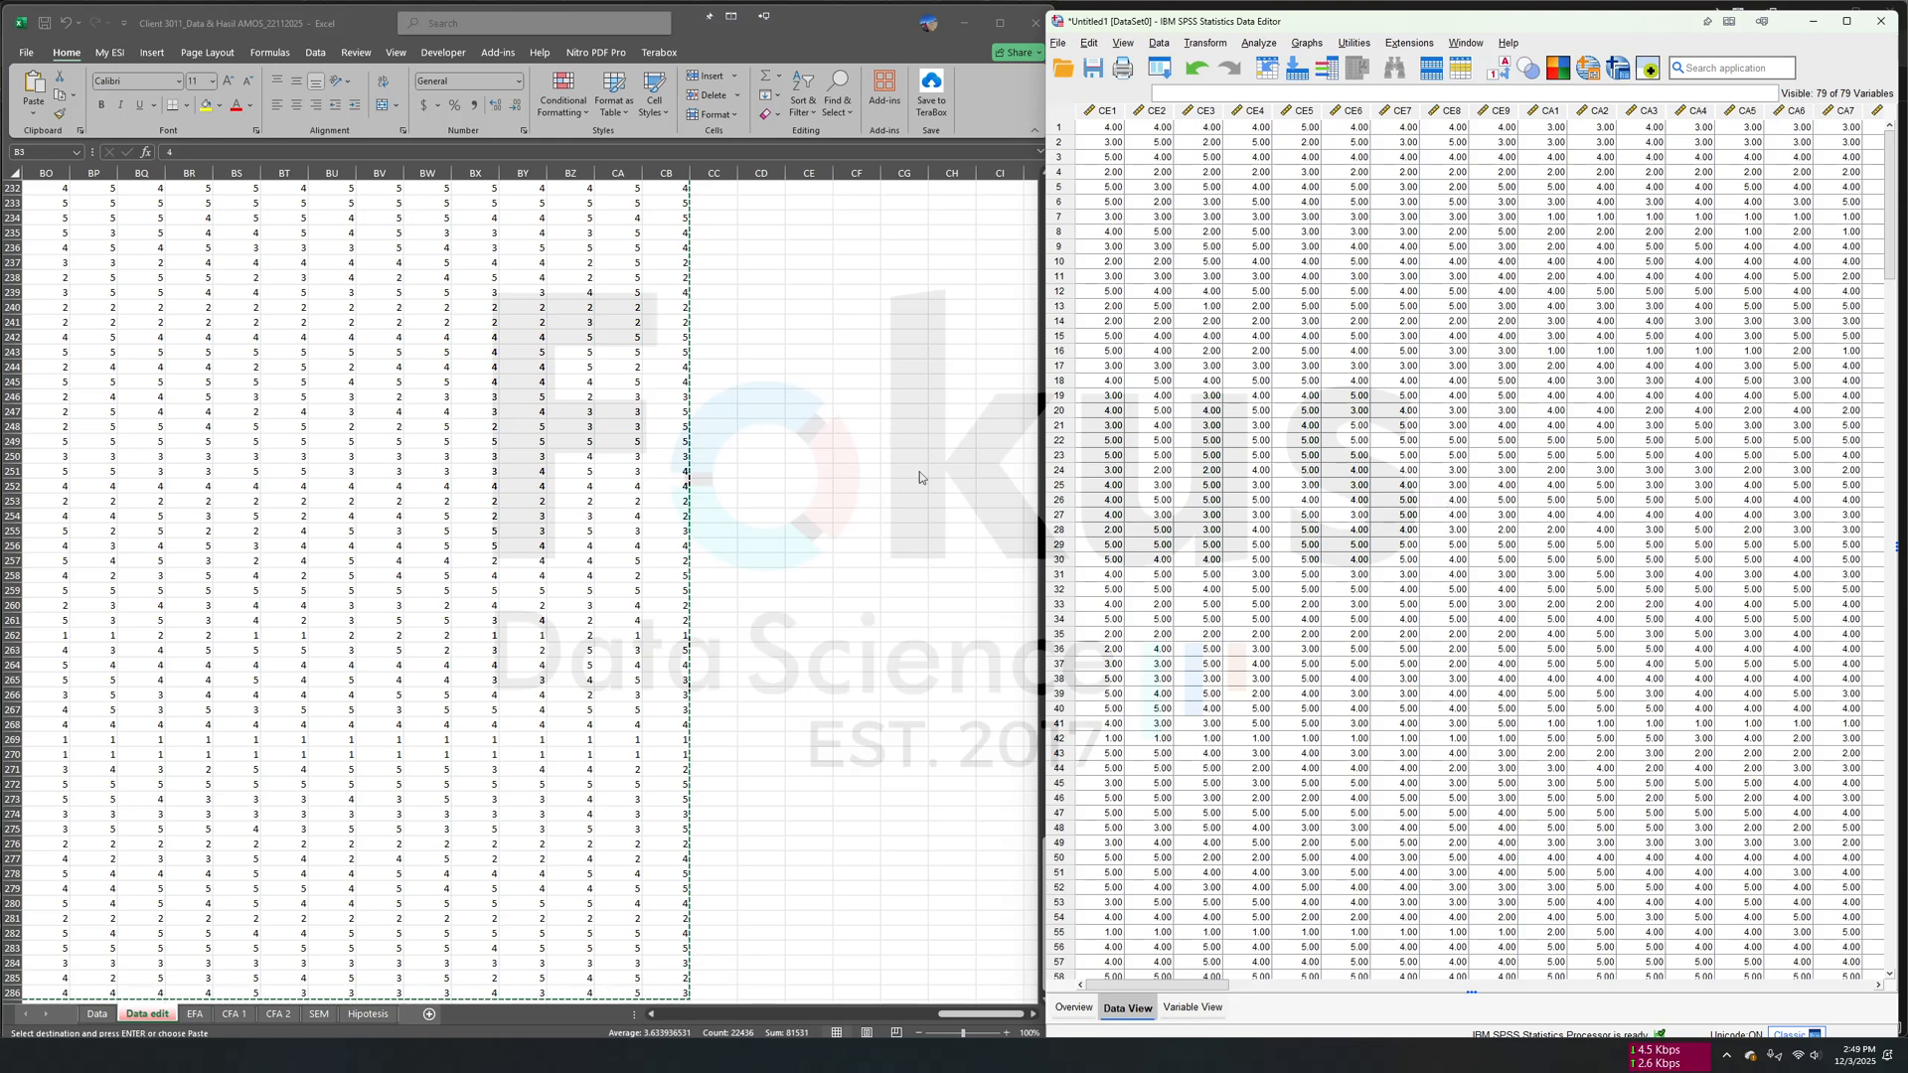
{"action": "left_click", "coordinate": [785, 620]}
{"action": "scroll", "coordinate": [786, 616], "scroll_direction": "up", "scroll_amount": 18}
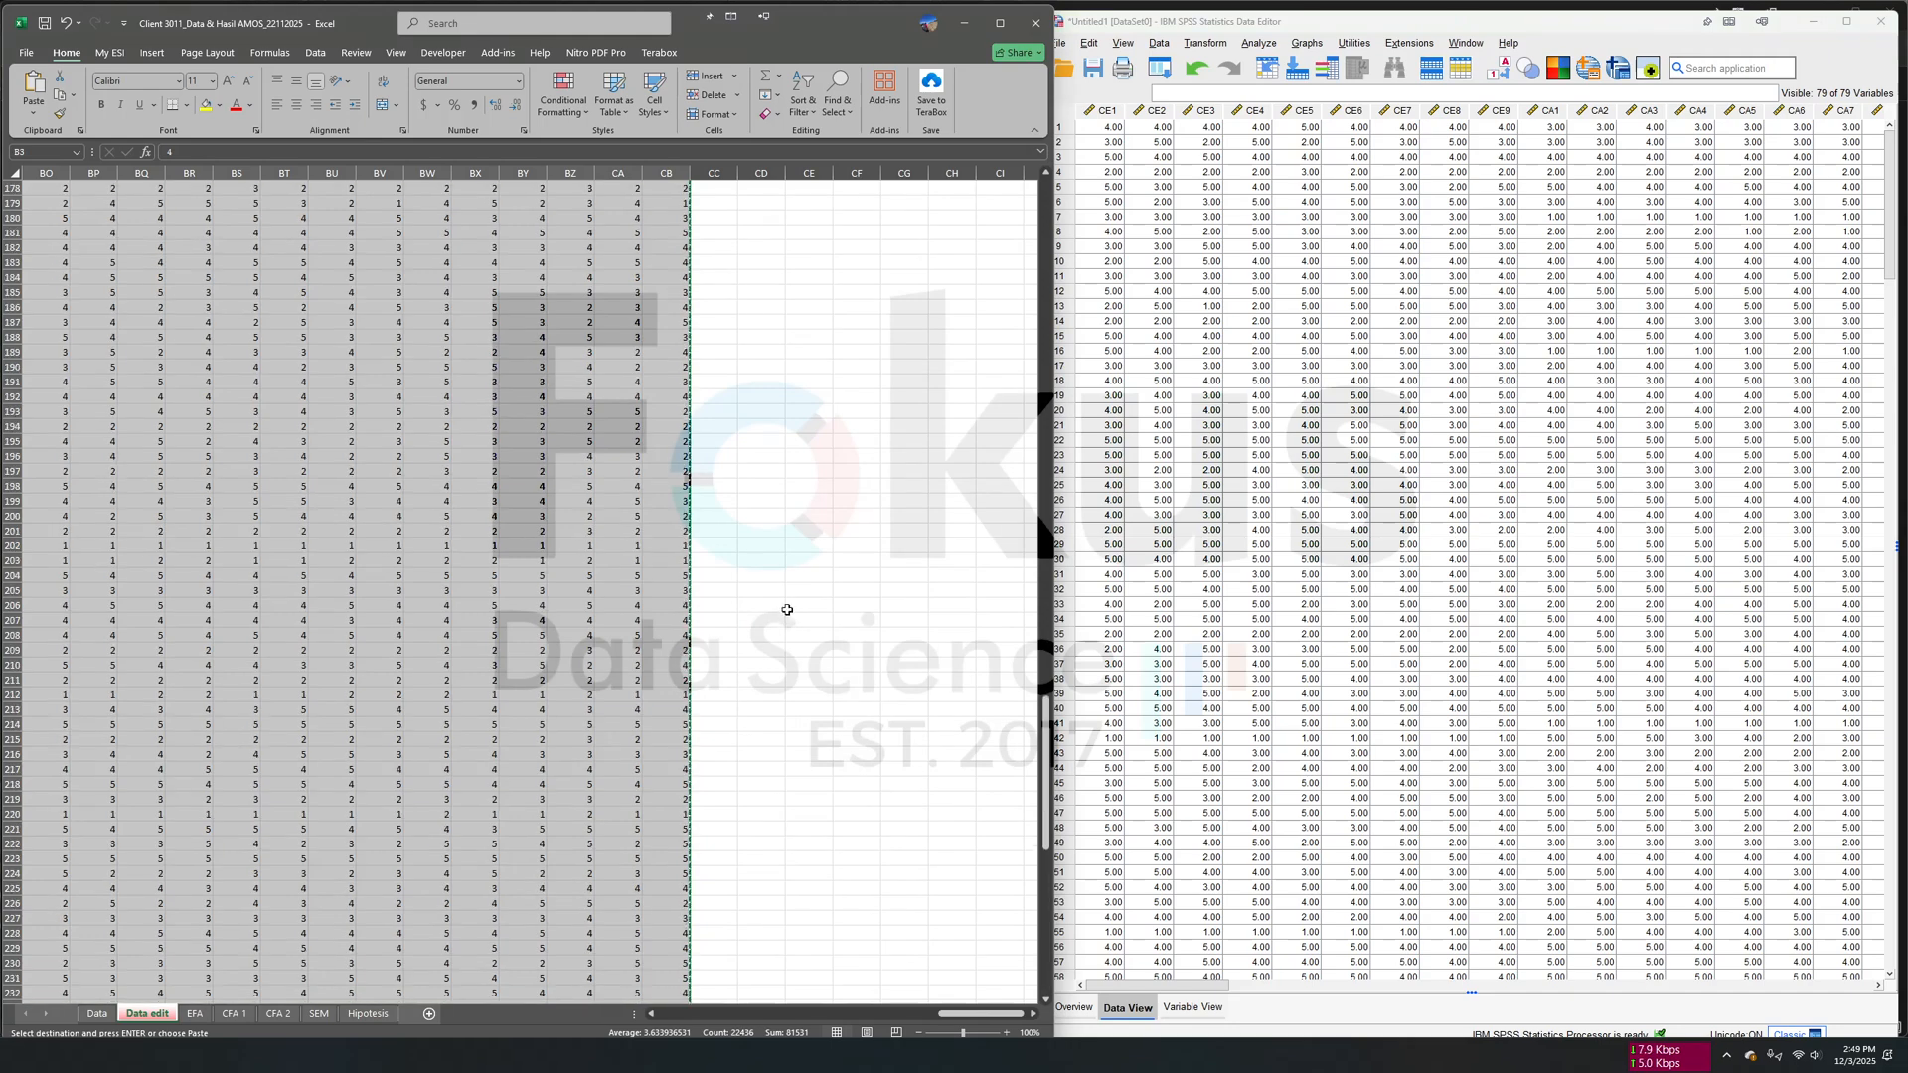
{"action": "scroll", "coordinate": [787, 609], "scroll_direction": "up", "scroll_amount": 20}
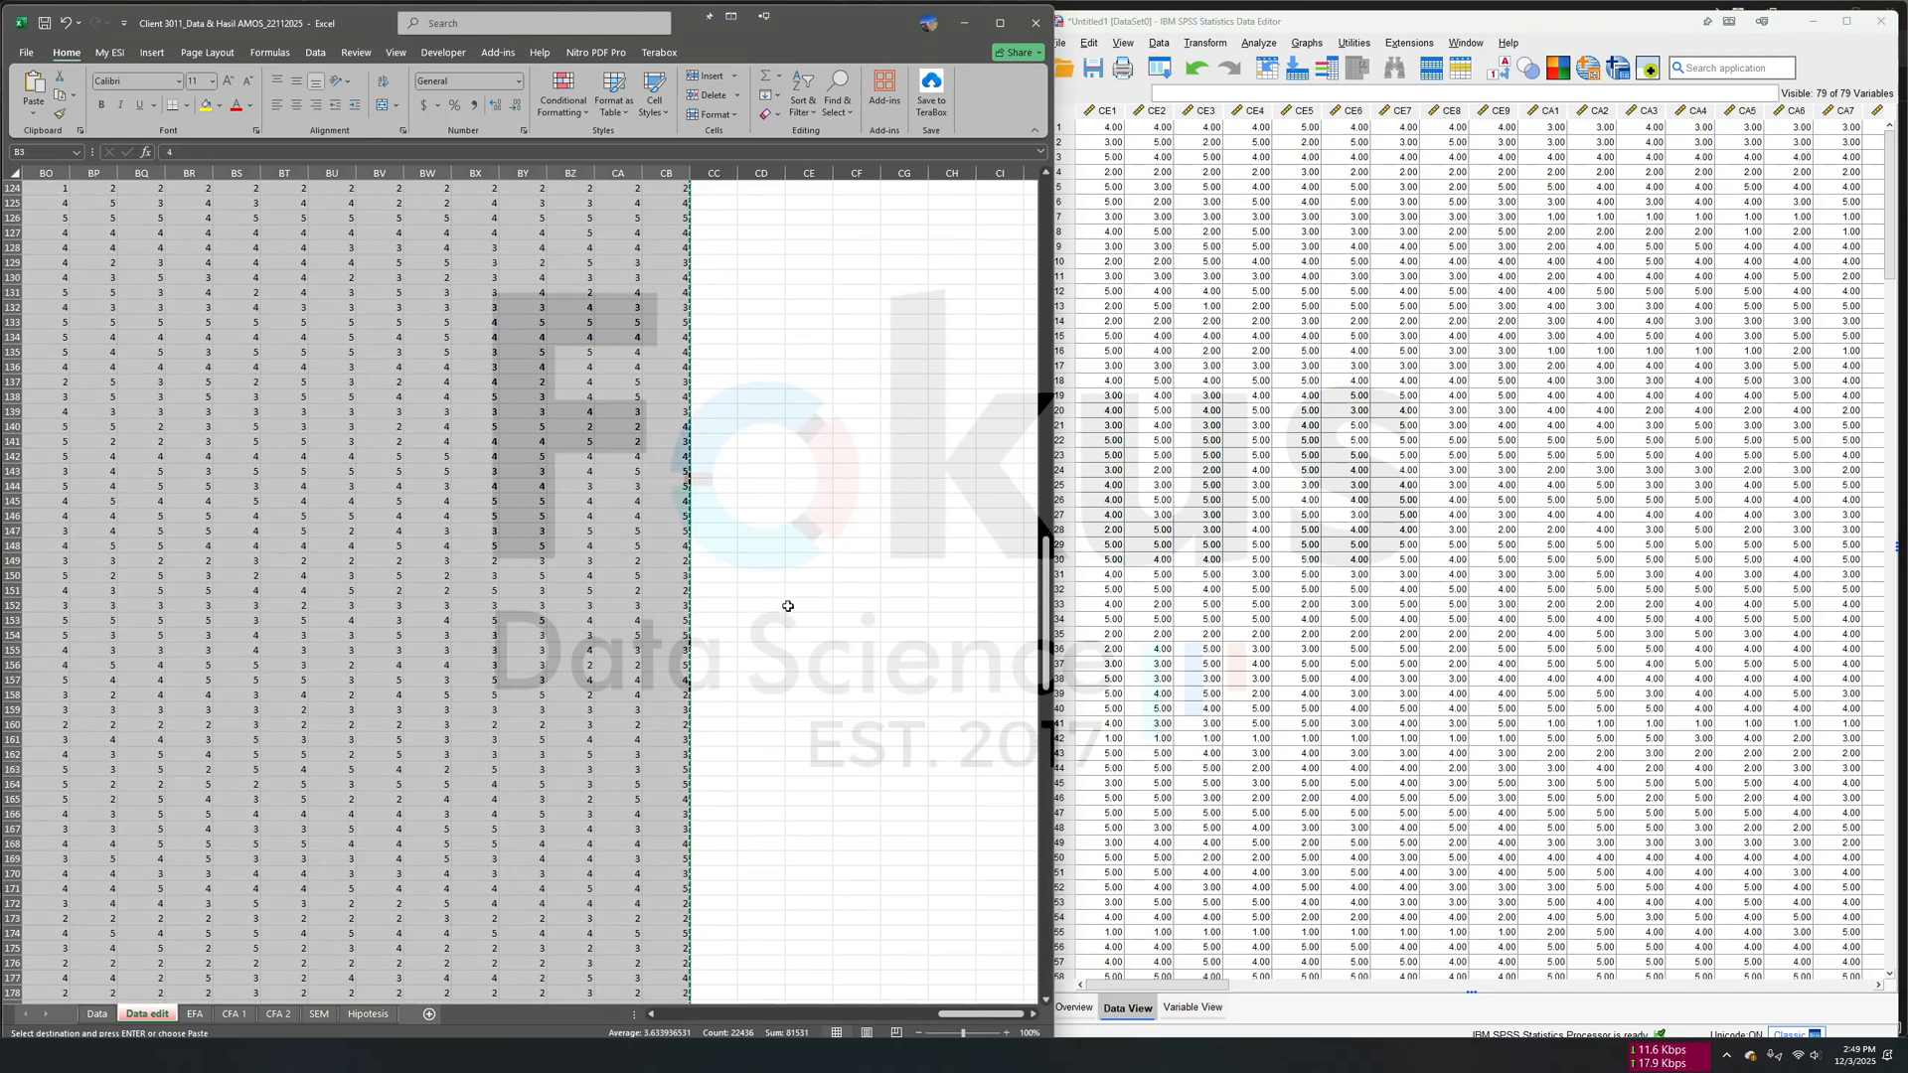
{"action": "left_click", "coordinate": [883, 440]}
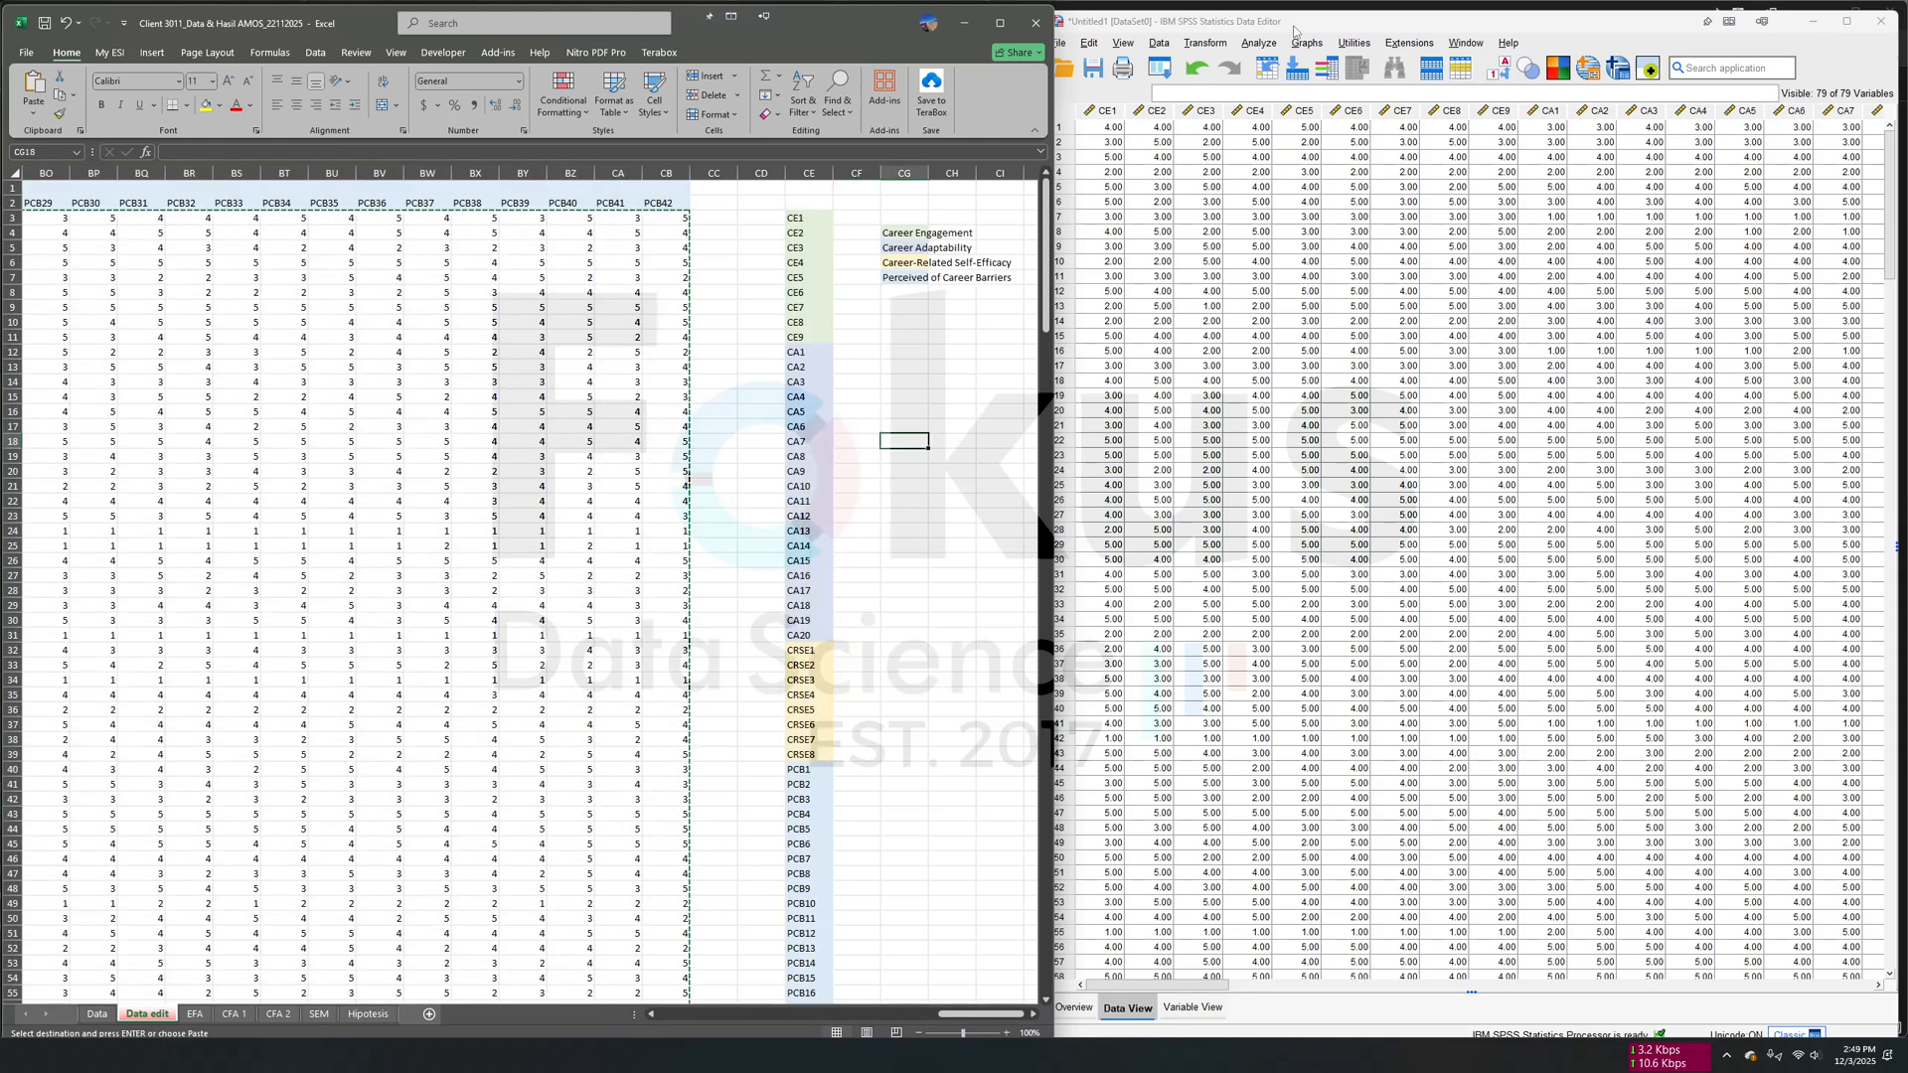
- Save the SPSS dataset as "contoh data amos" in the Client 3011_AMOS+_700k folder
{"action": "left_click", "coordinate": [1343, 16]}
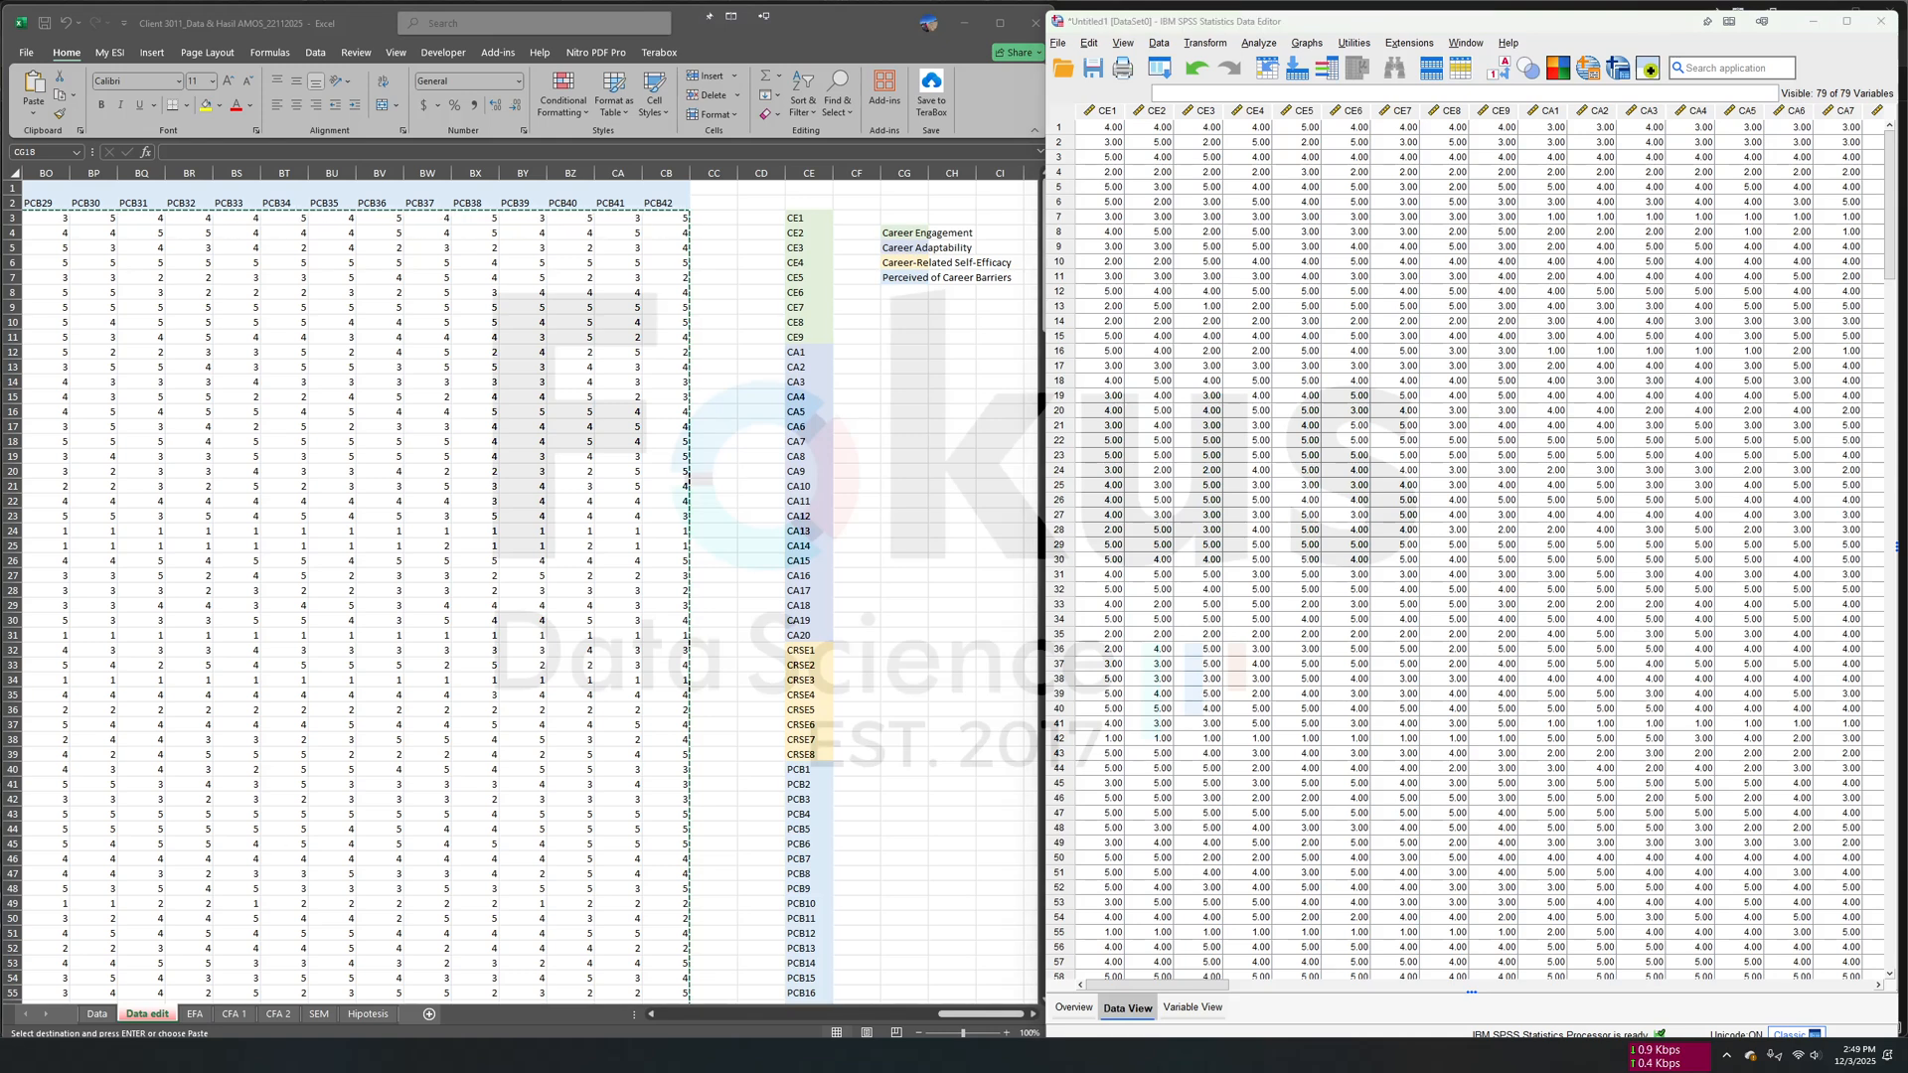
{"action": "left_click", "coordinate": [1441, 325]}
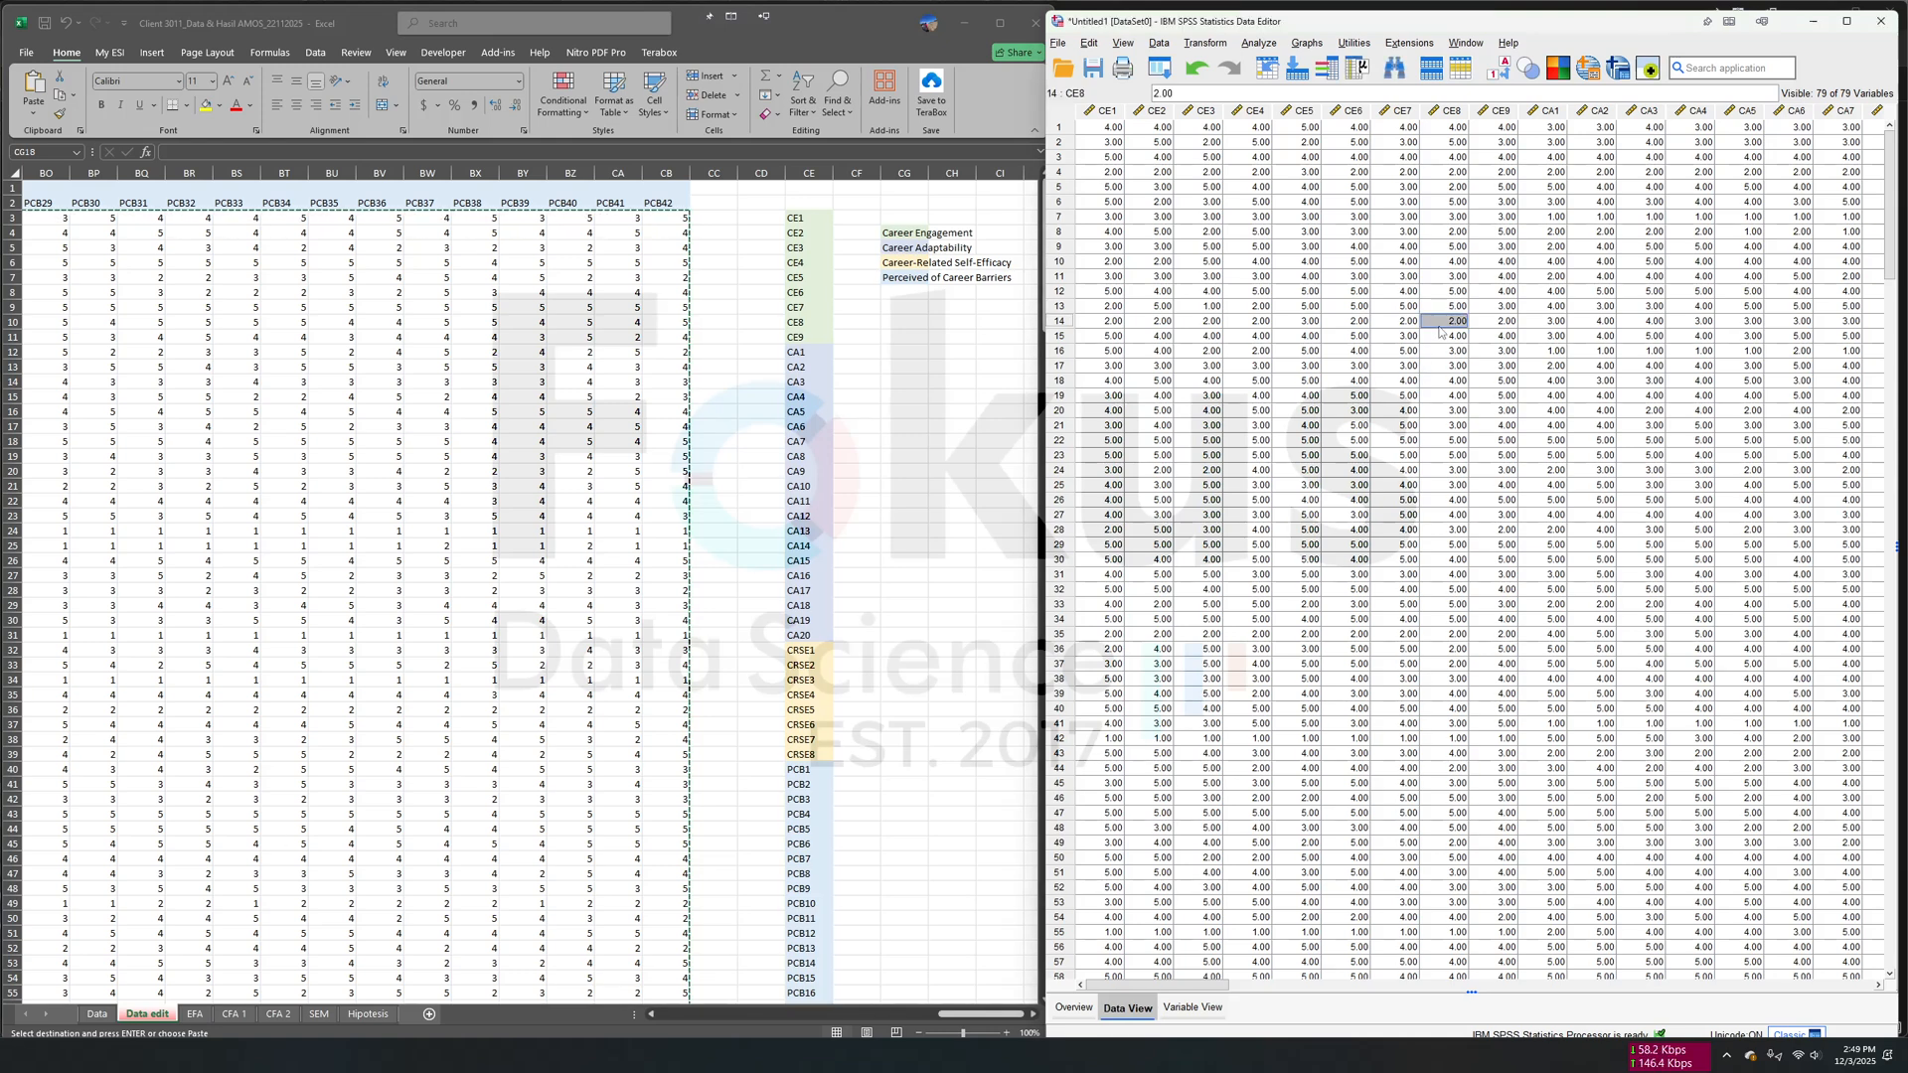
{"action": "left_click", "coordinate": [1057, 43]}
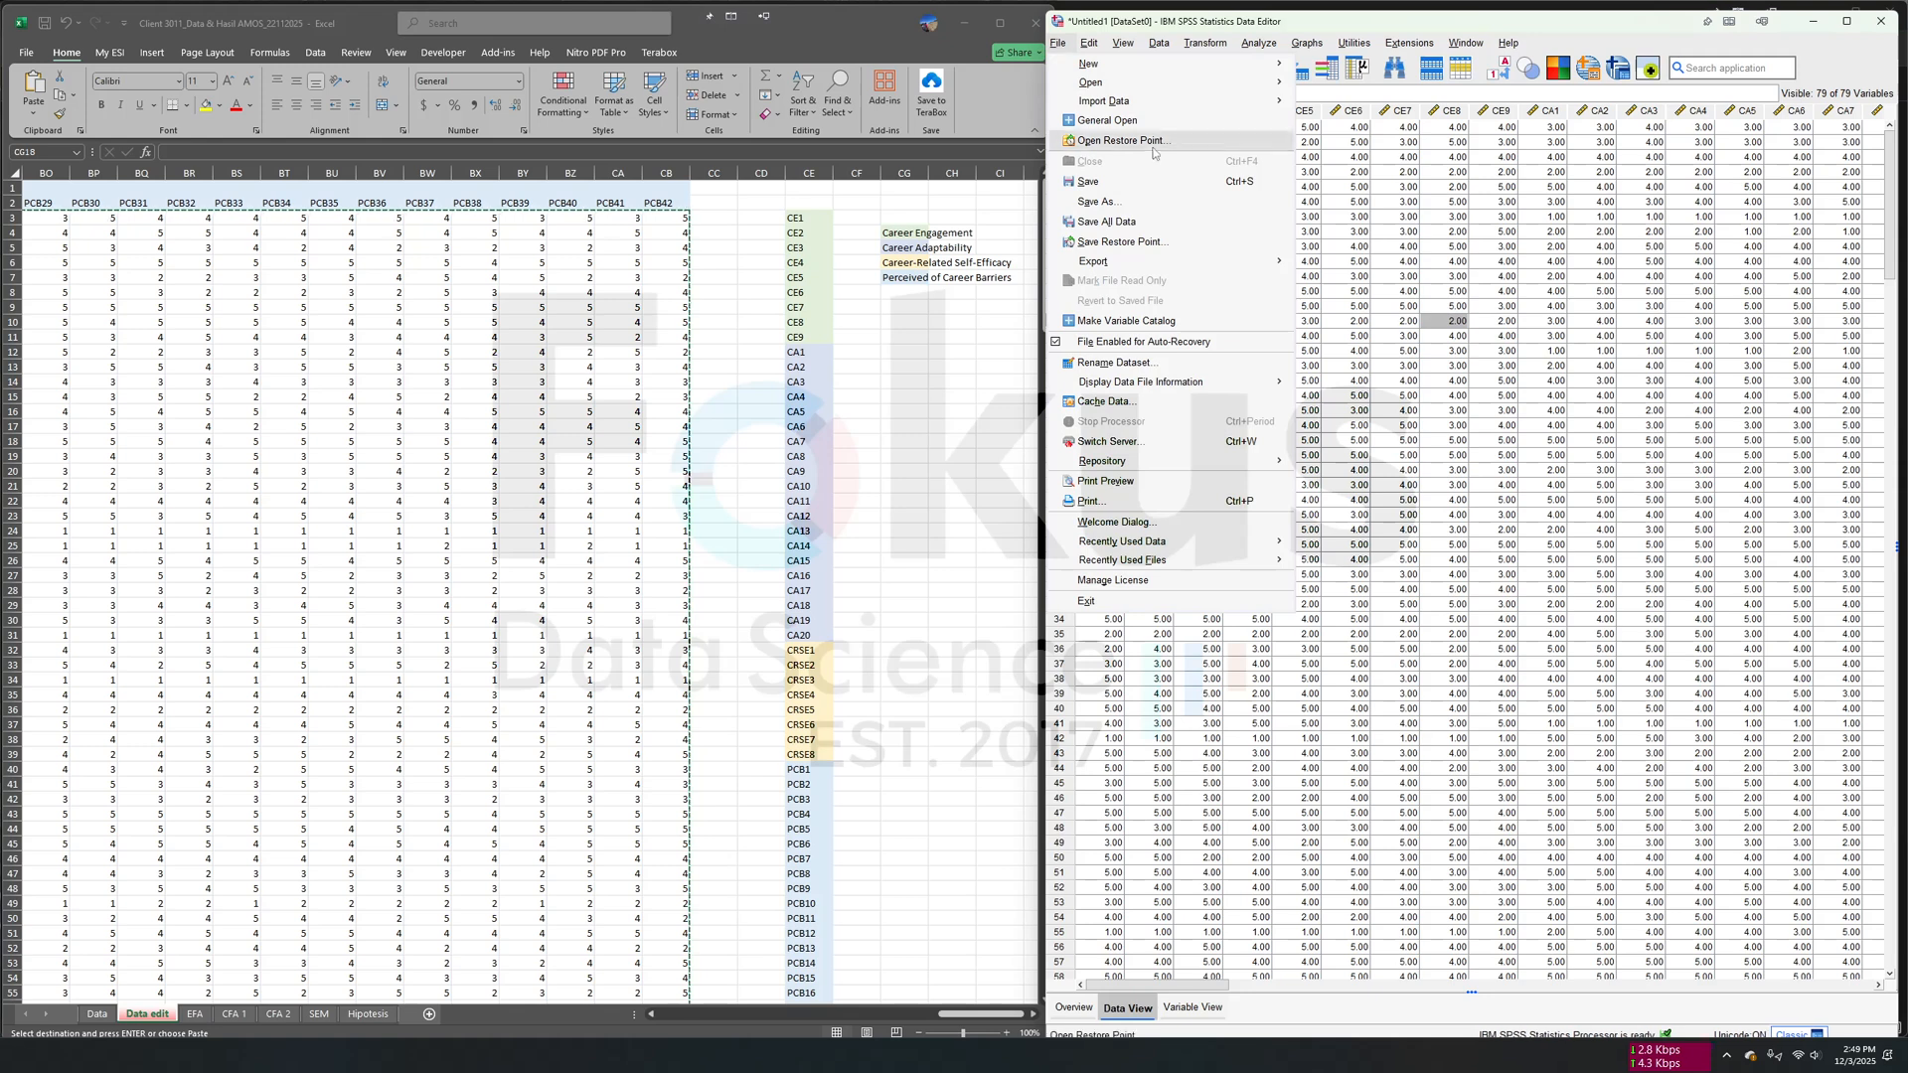
{"action": "left_click", "coordinate": [1150, 199]}
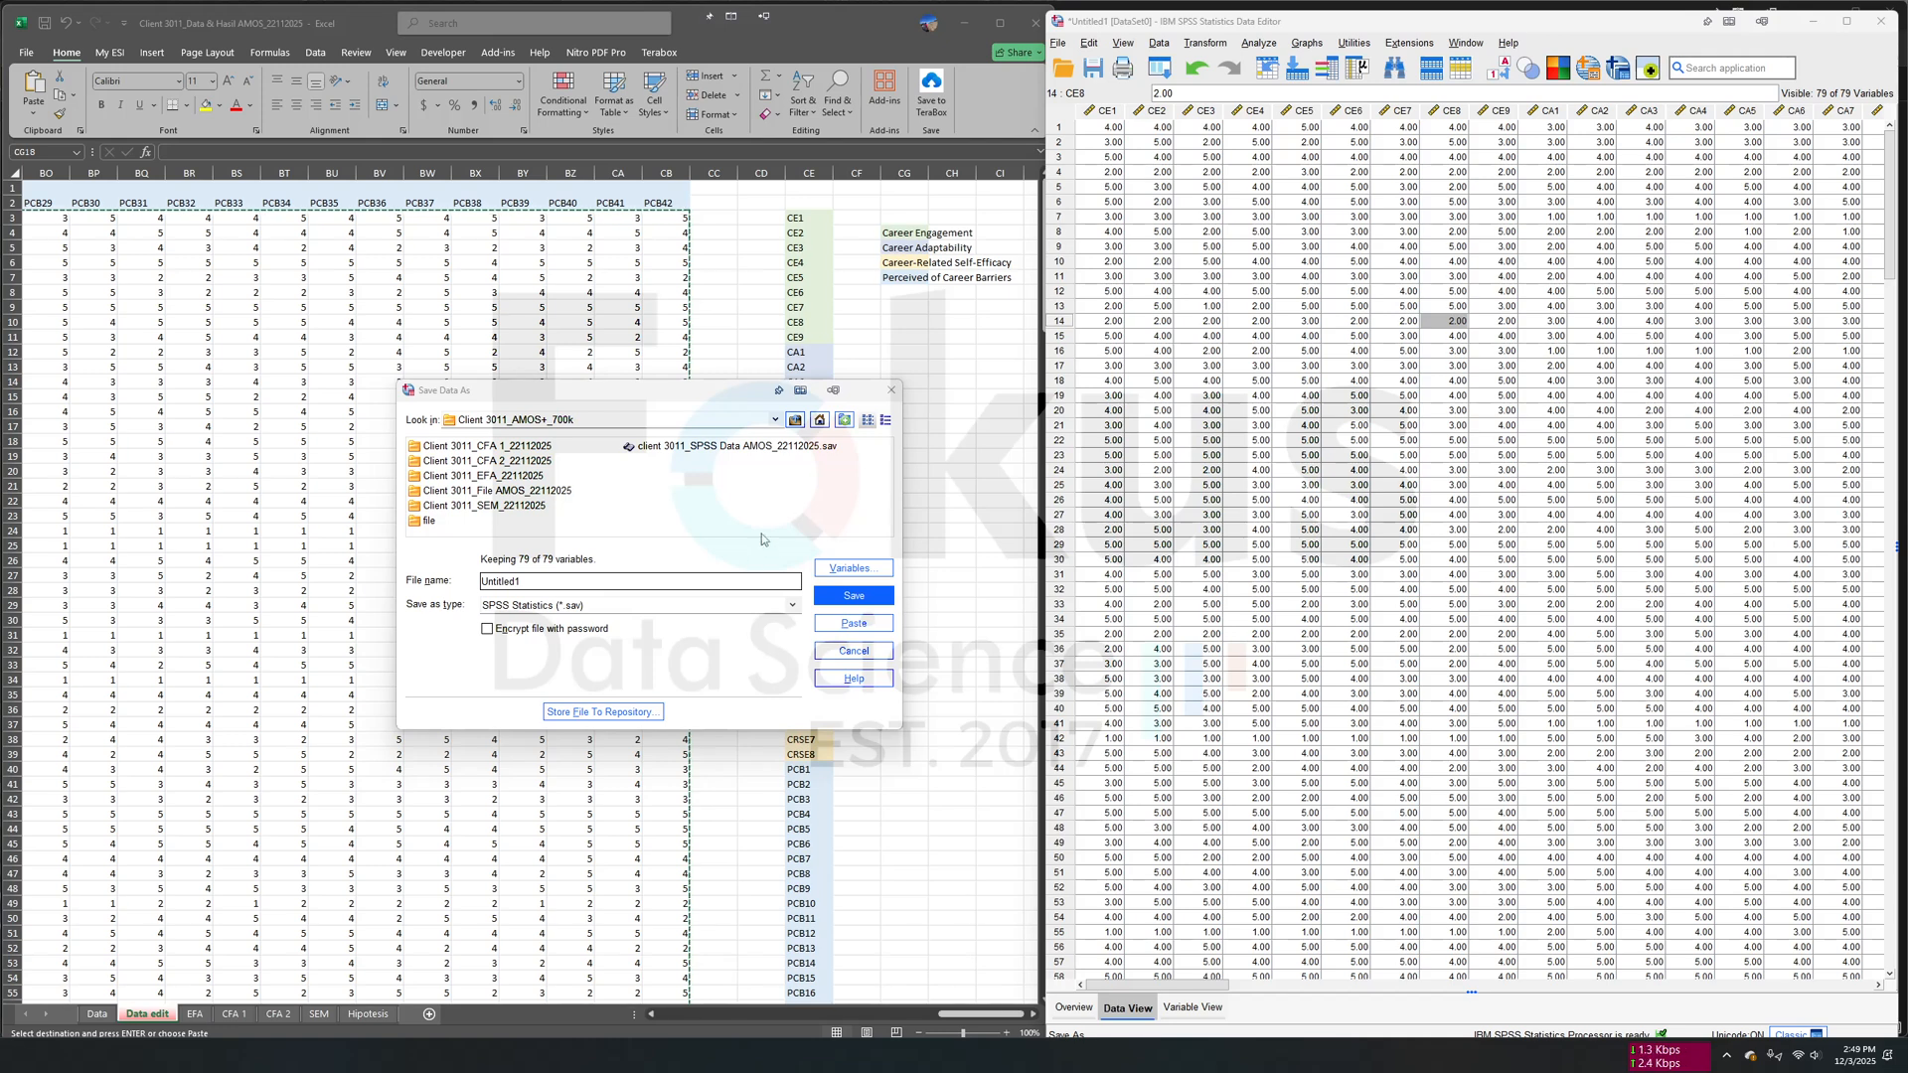
{"action": "left_click", "coordinate": [652, 589]}
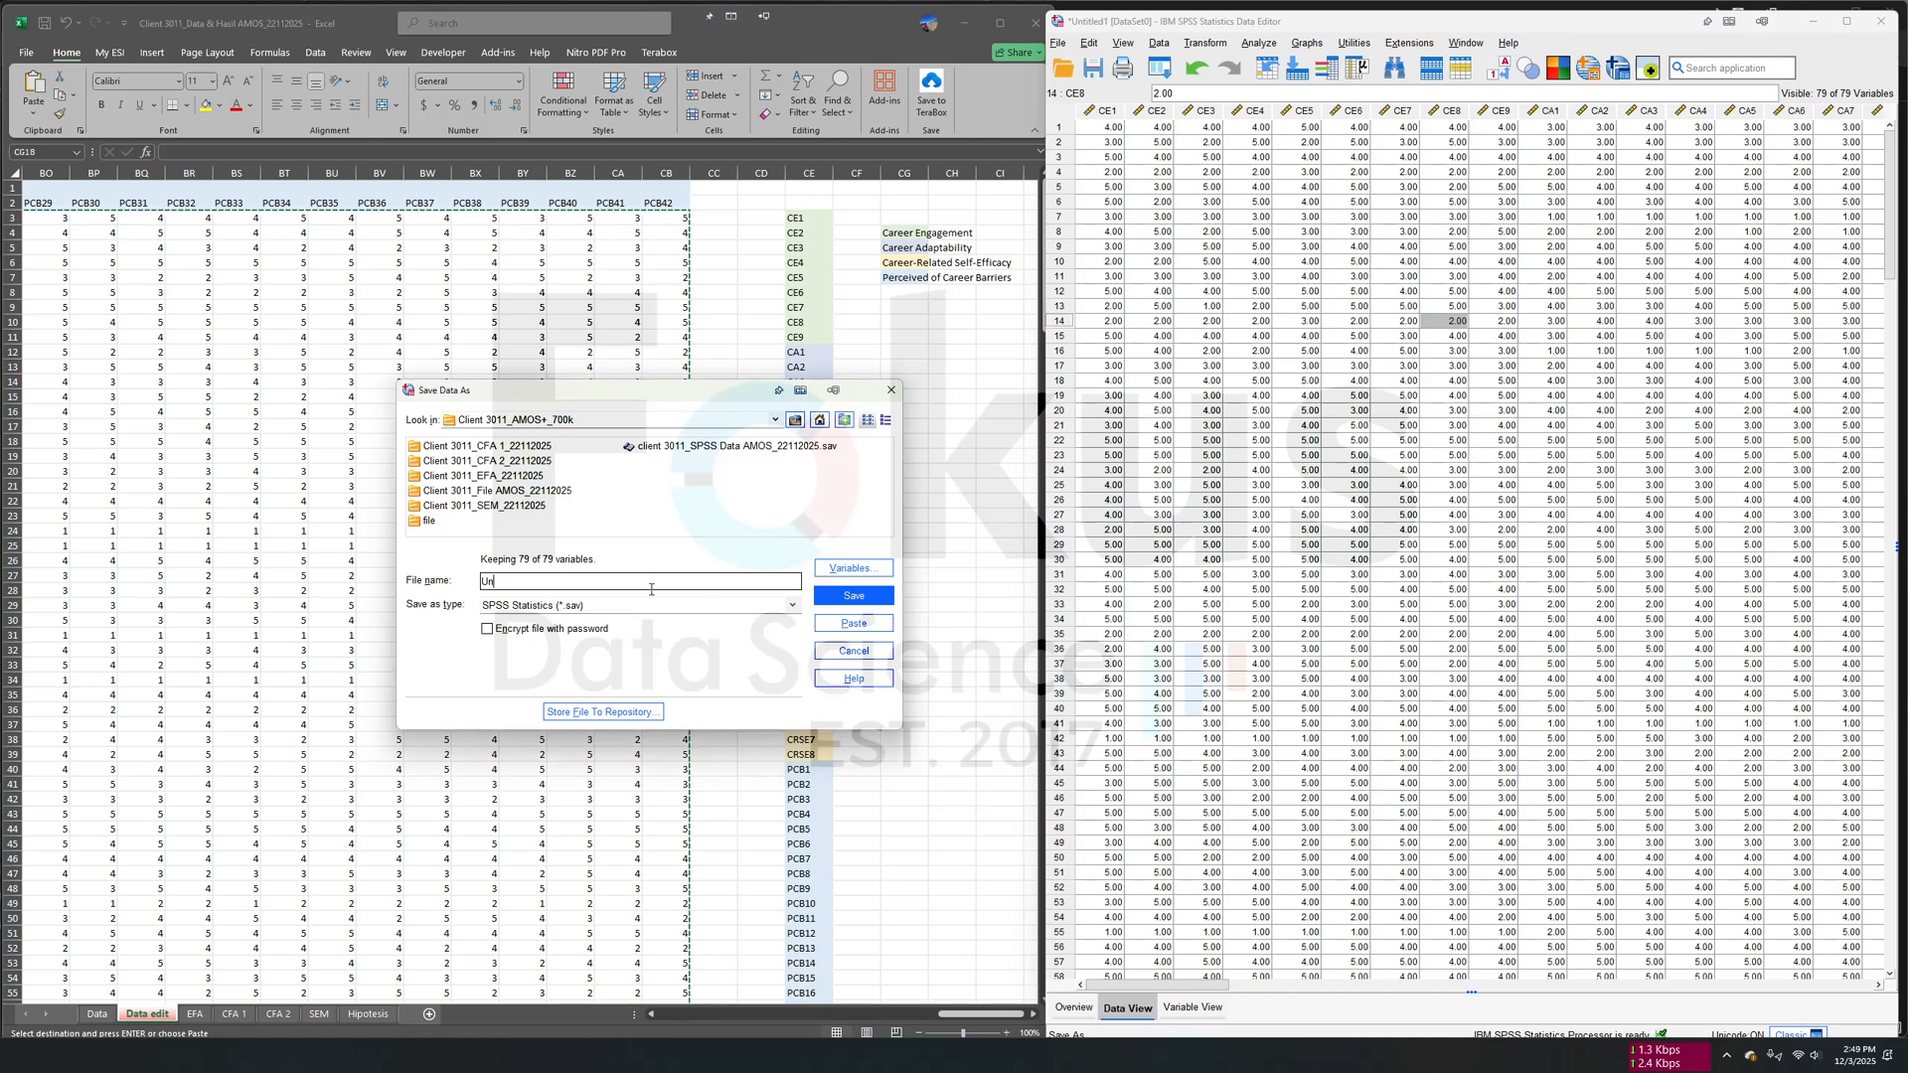
{"action": "type", "text": "con"}
{"action": "left_click", "coordinate": [871, 596]}
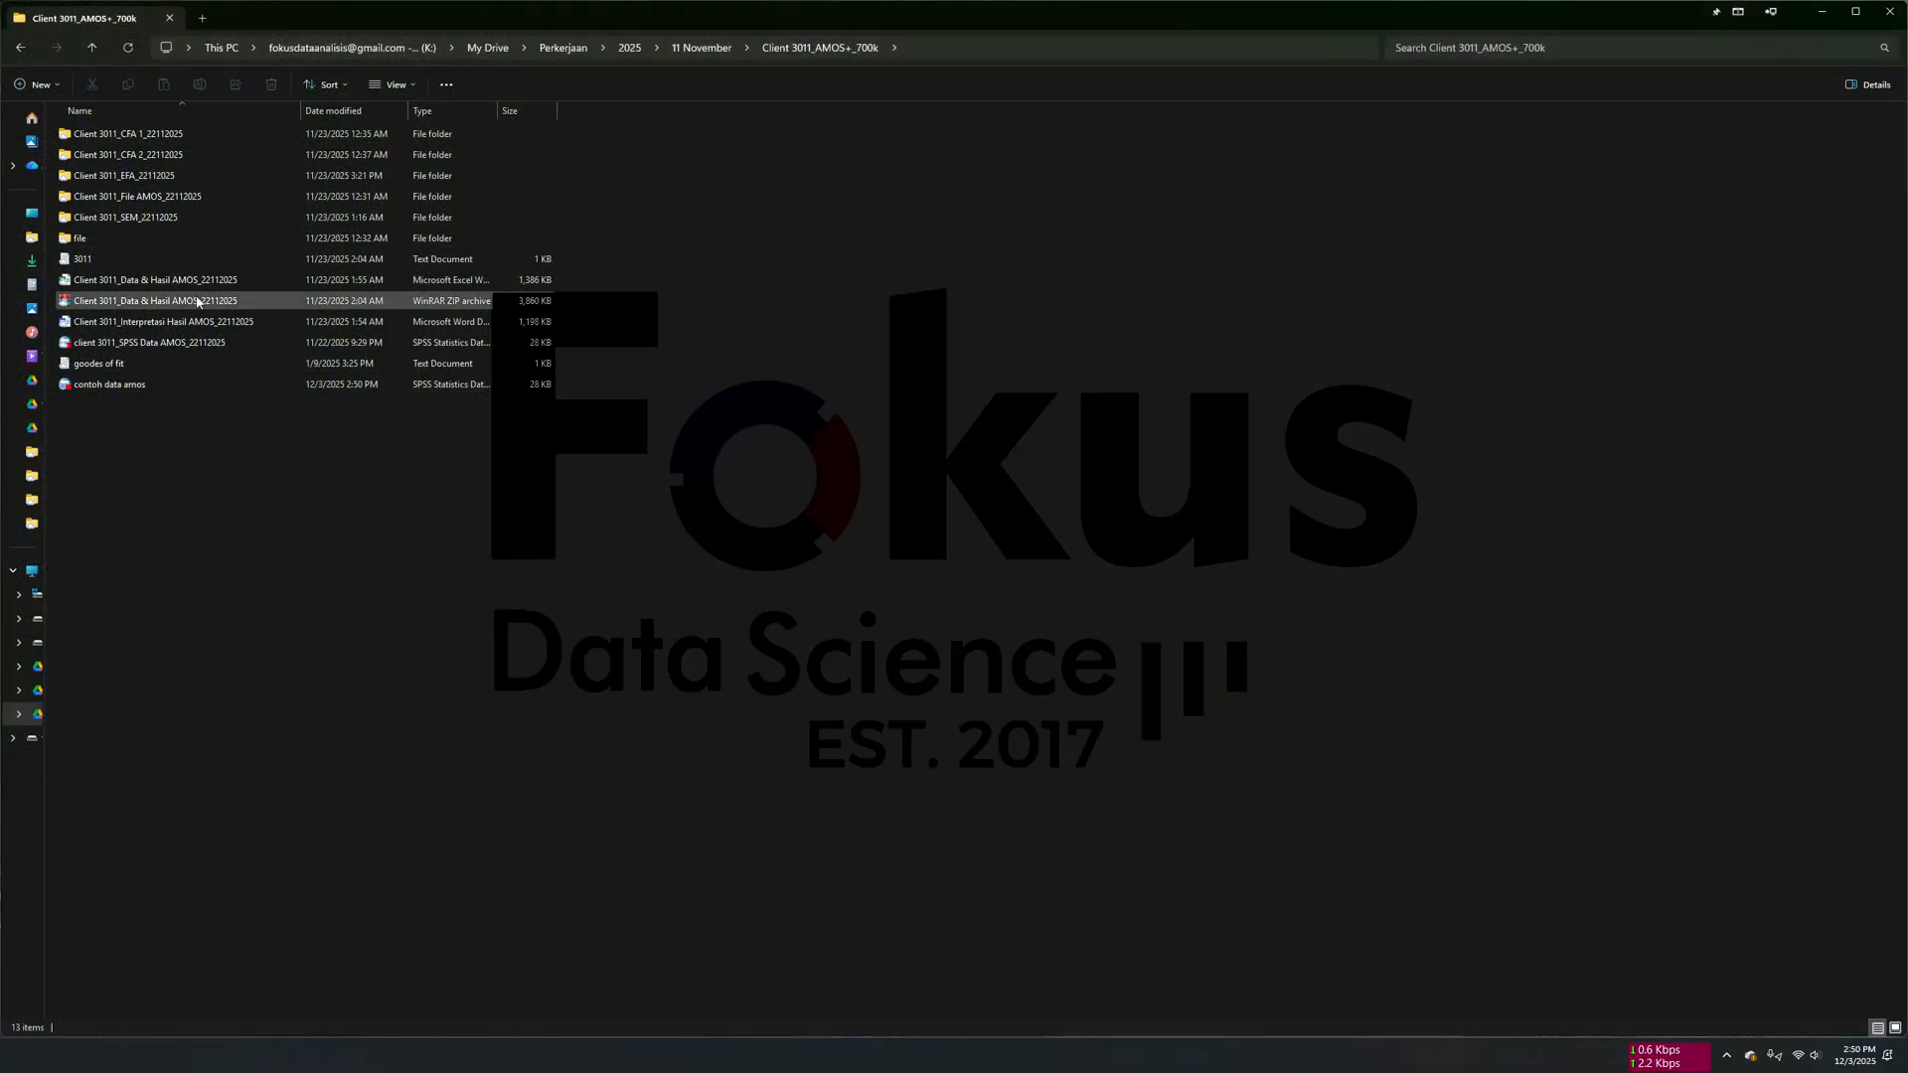
- Copy the contoh data amos file into the Client 3011_CFA 1_22112025 folder
{"action": "left_click", "coordinate": [163, 385]}
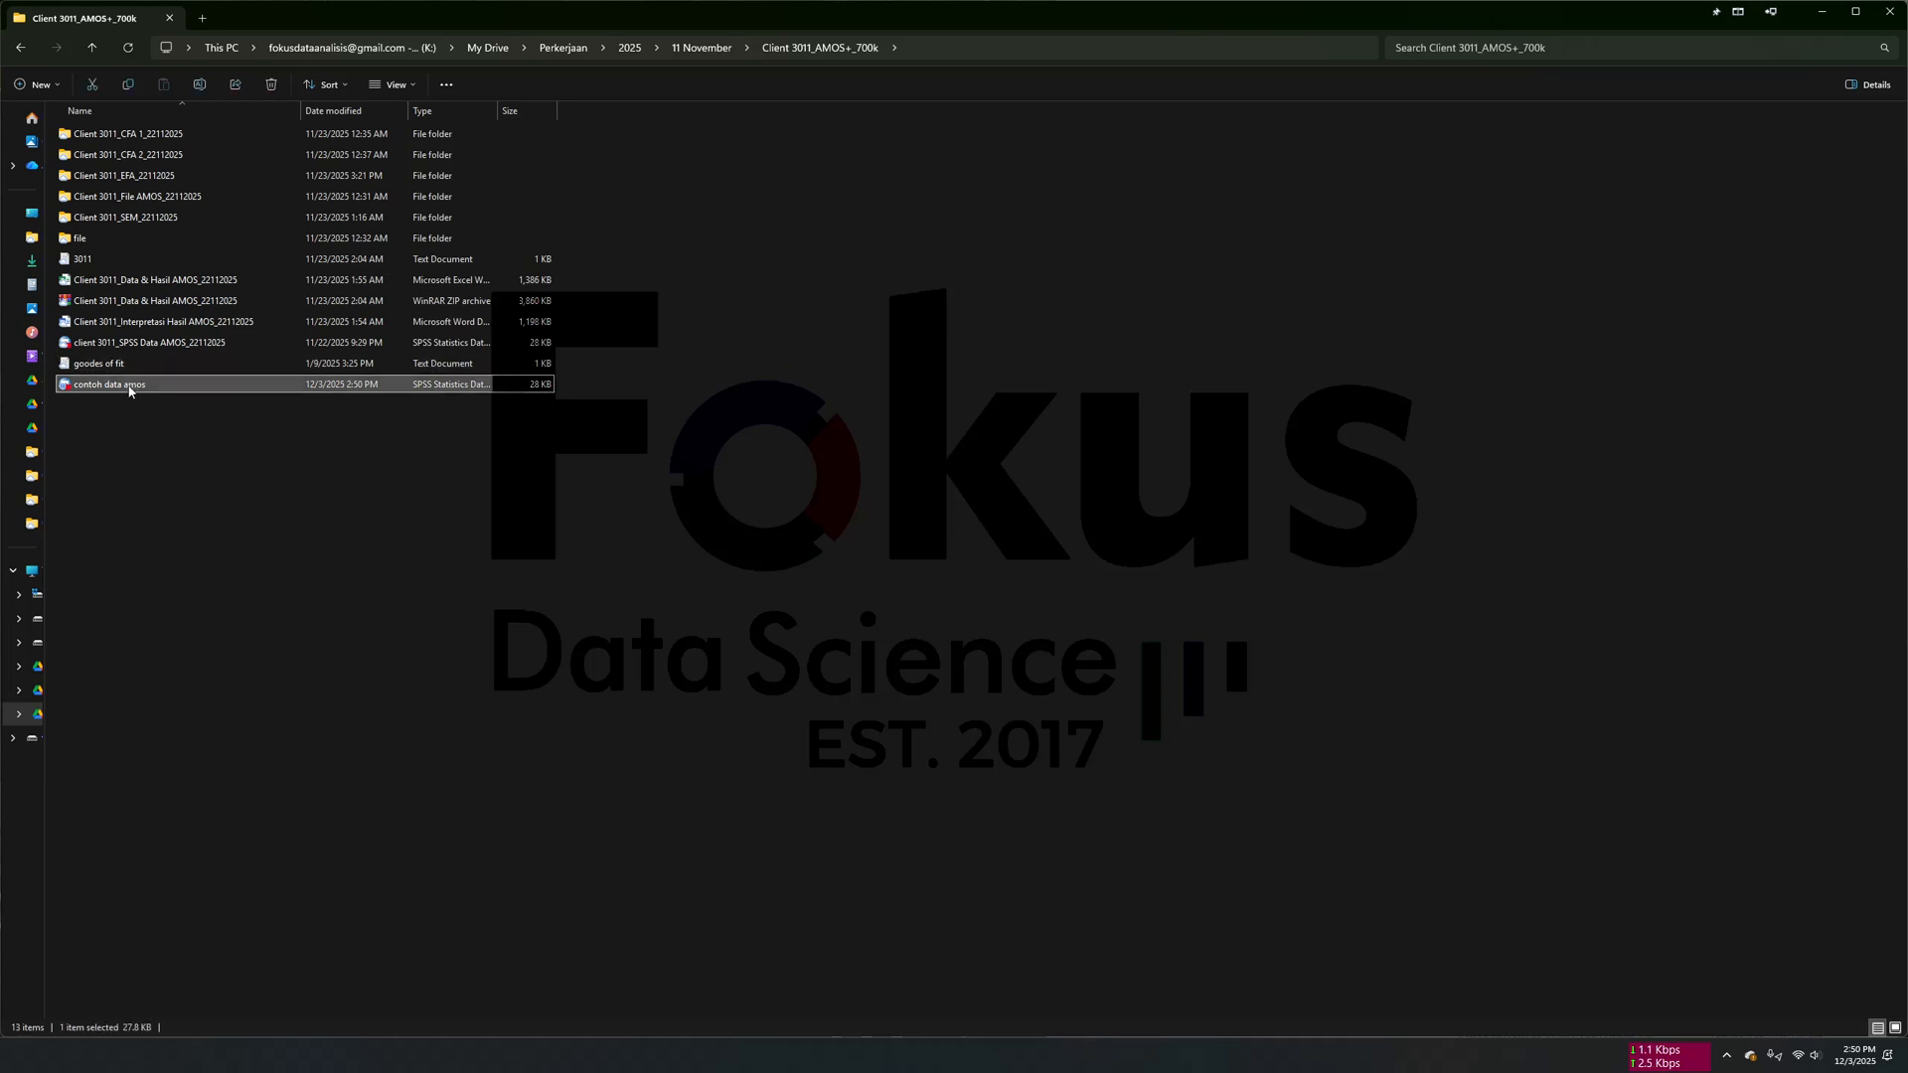
{"action": "right_click", "coordinate": [133, 390]}
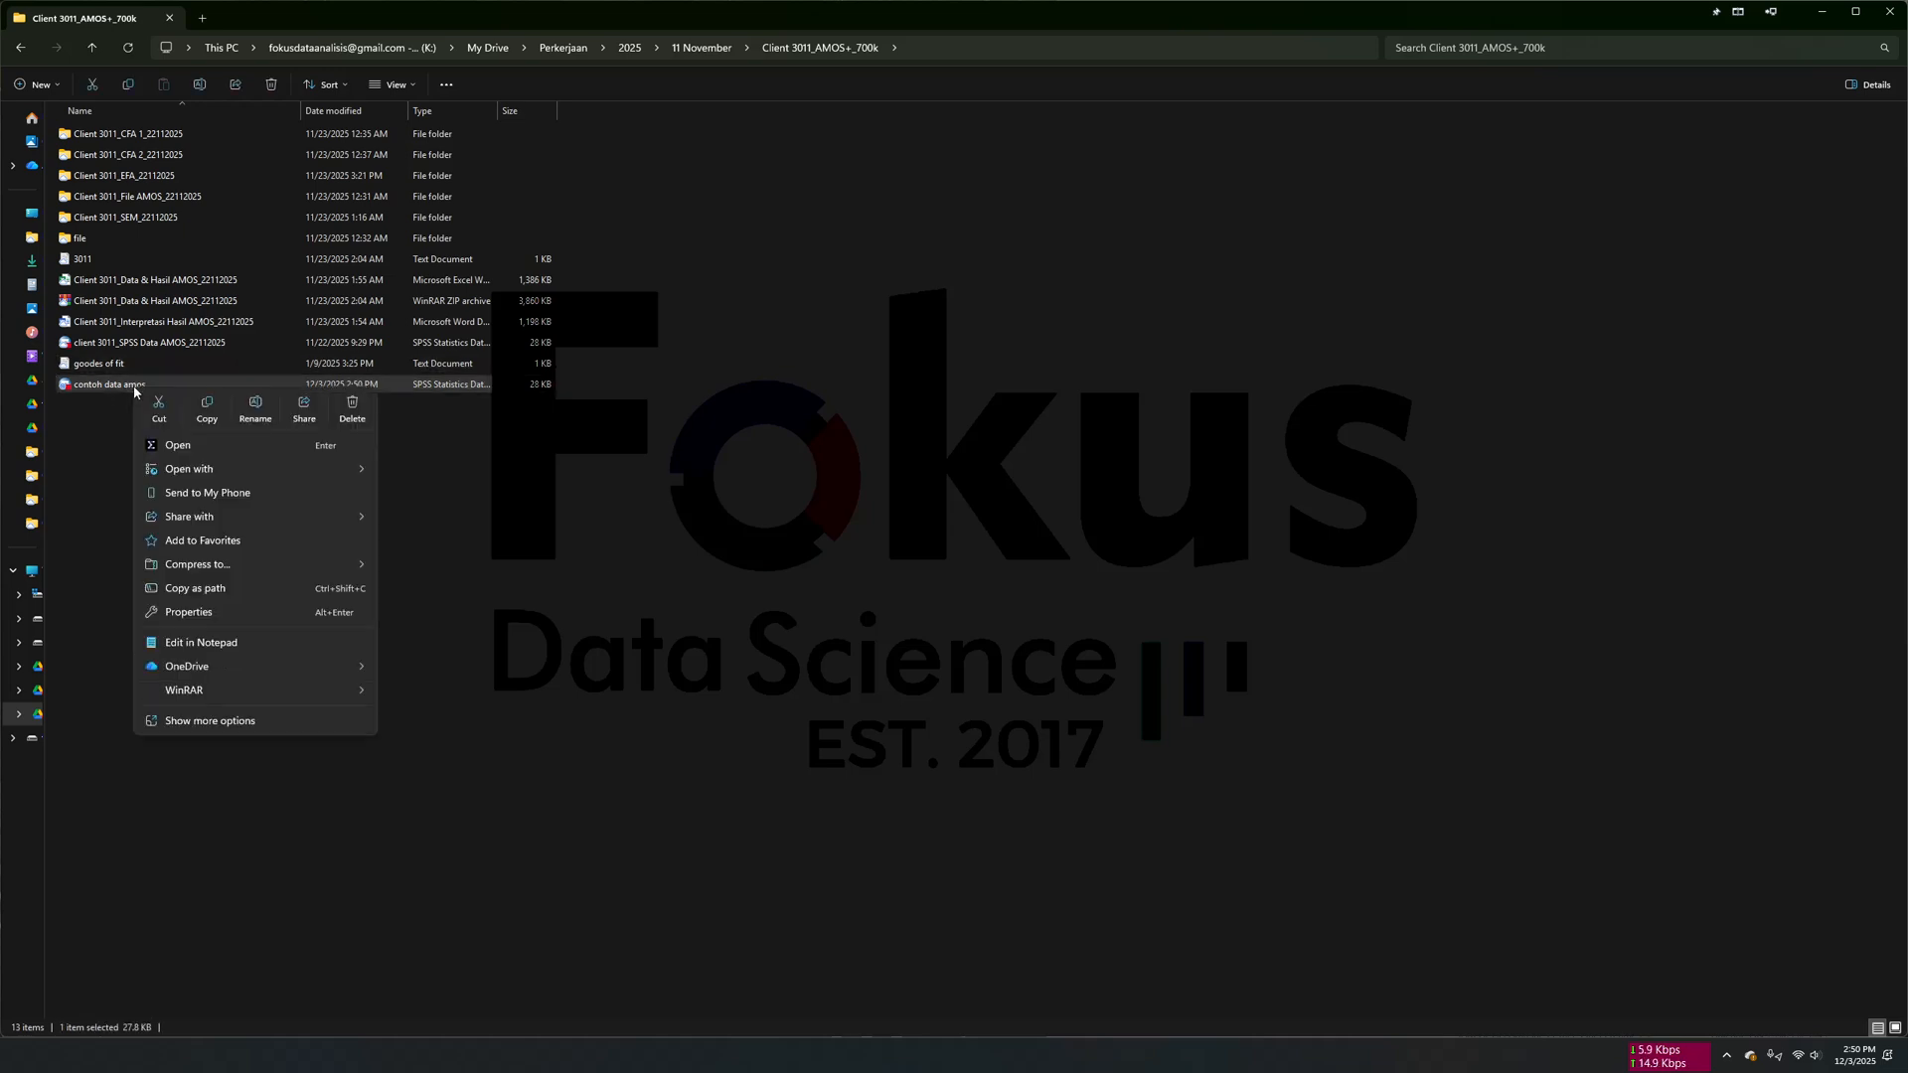
{"action": "left_click", "coordinate": [207, 419]}
{"action": "left_click", "coordinate": [157, 135]}
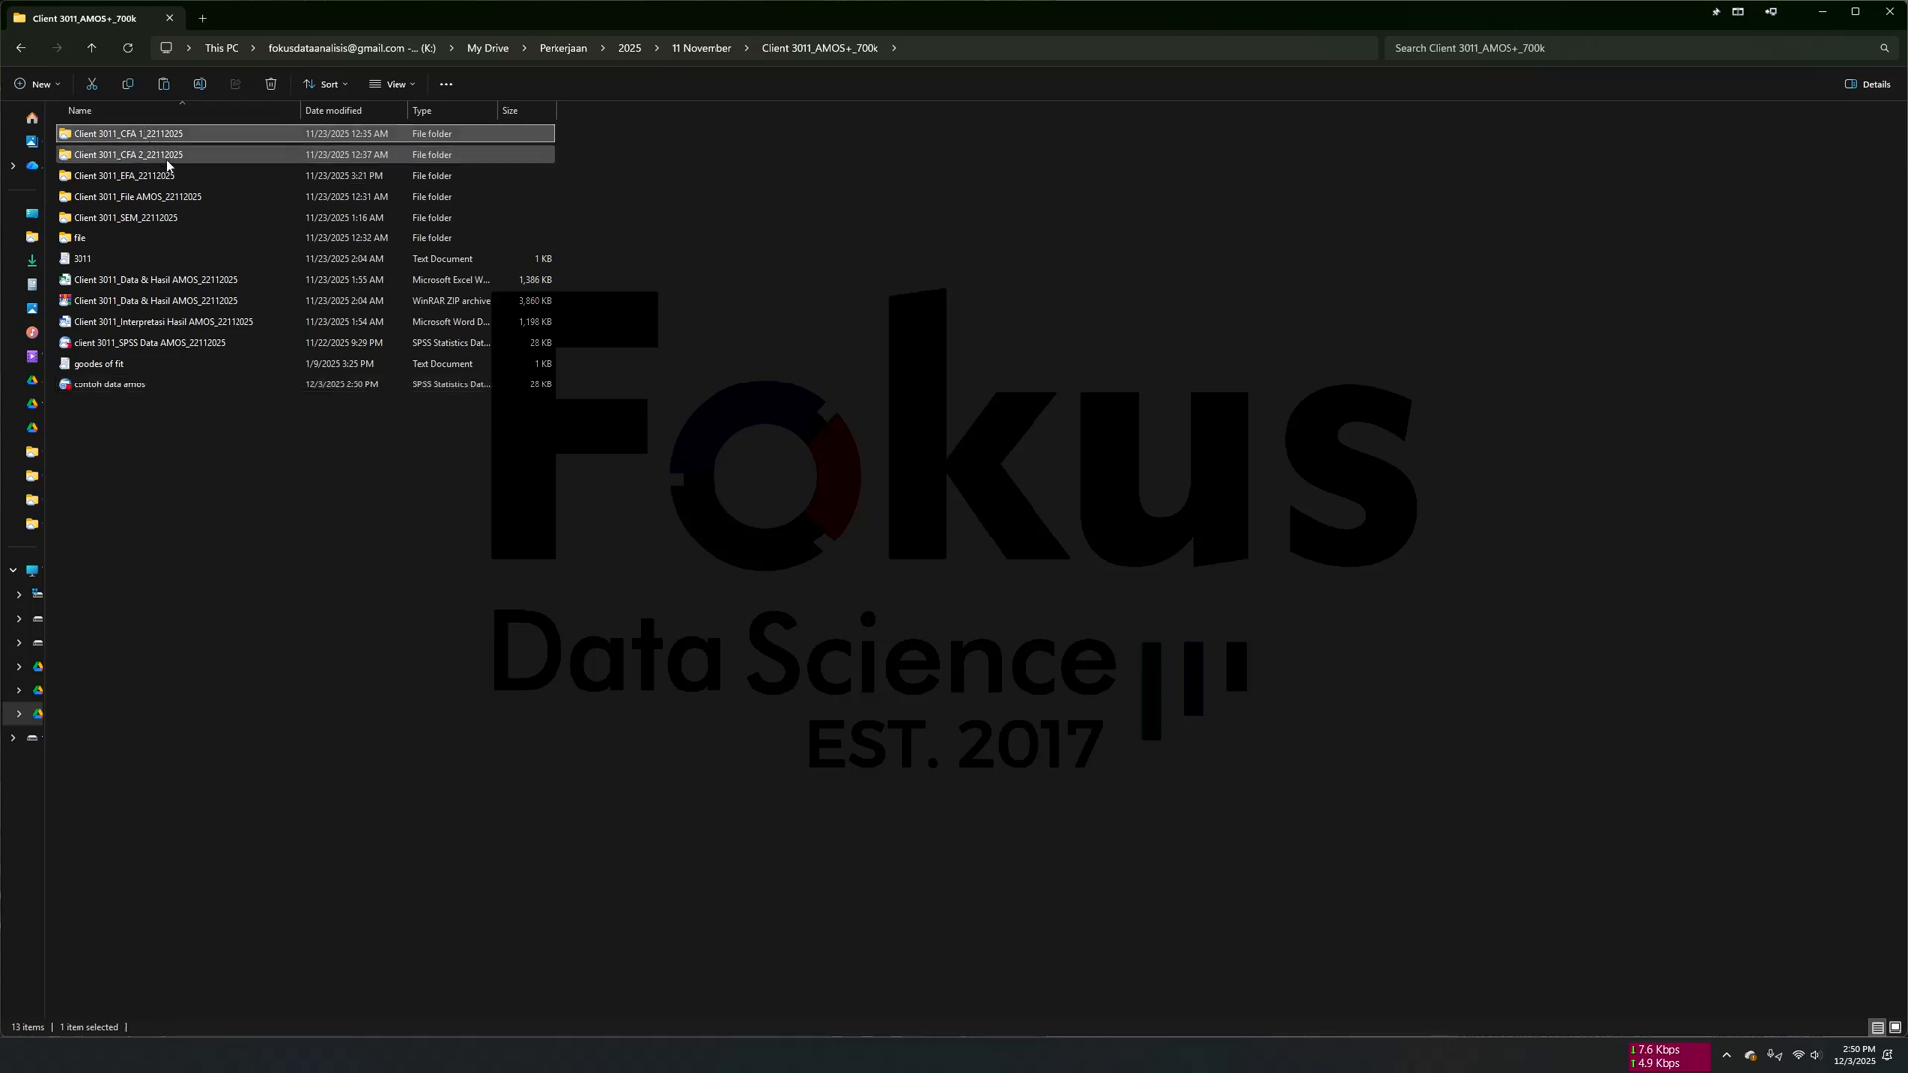
{"action": "double_click", "coordinate": [179, 139]}
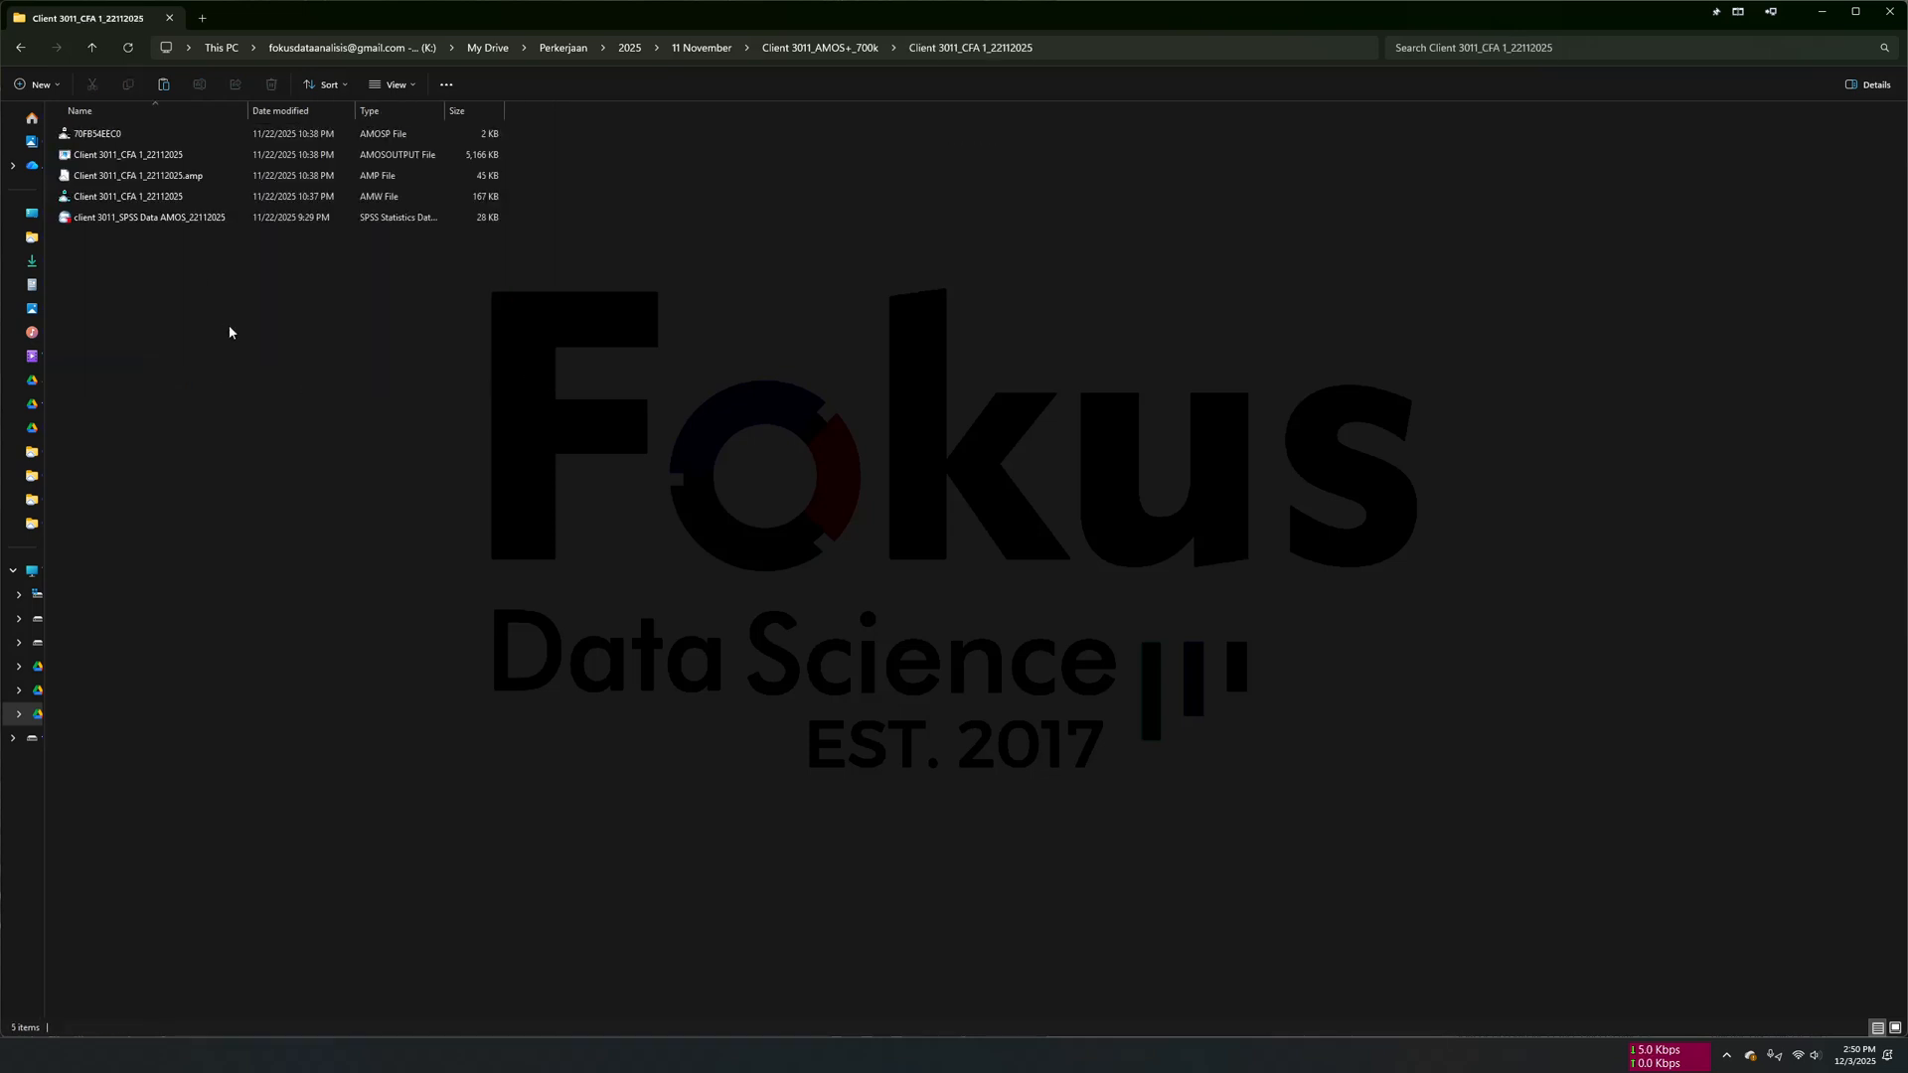
{"action": "right_click", "coordinate": [229, 331]}
{"action": "left_click", "coordinate": [255, 348]}
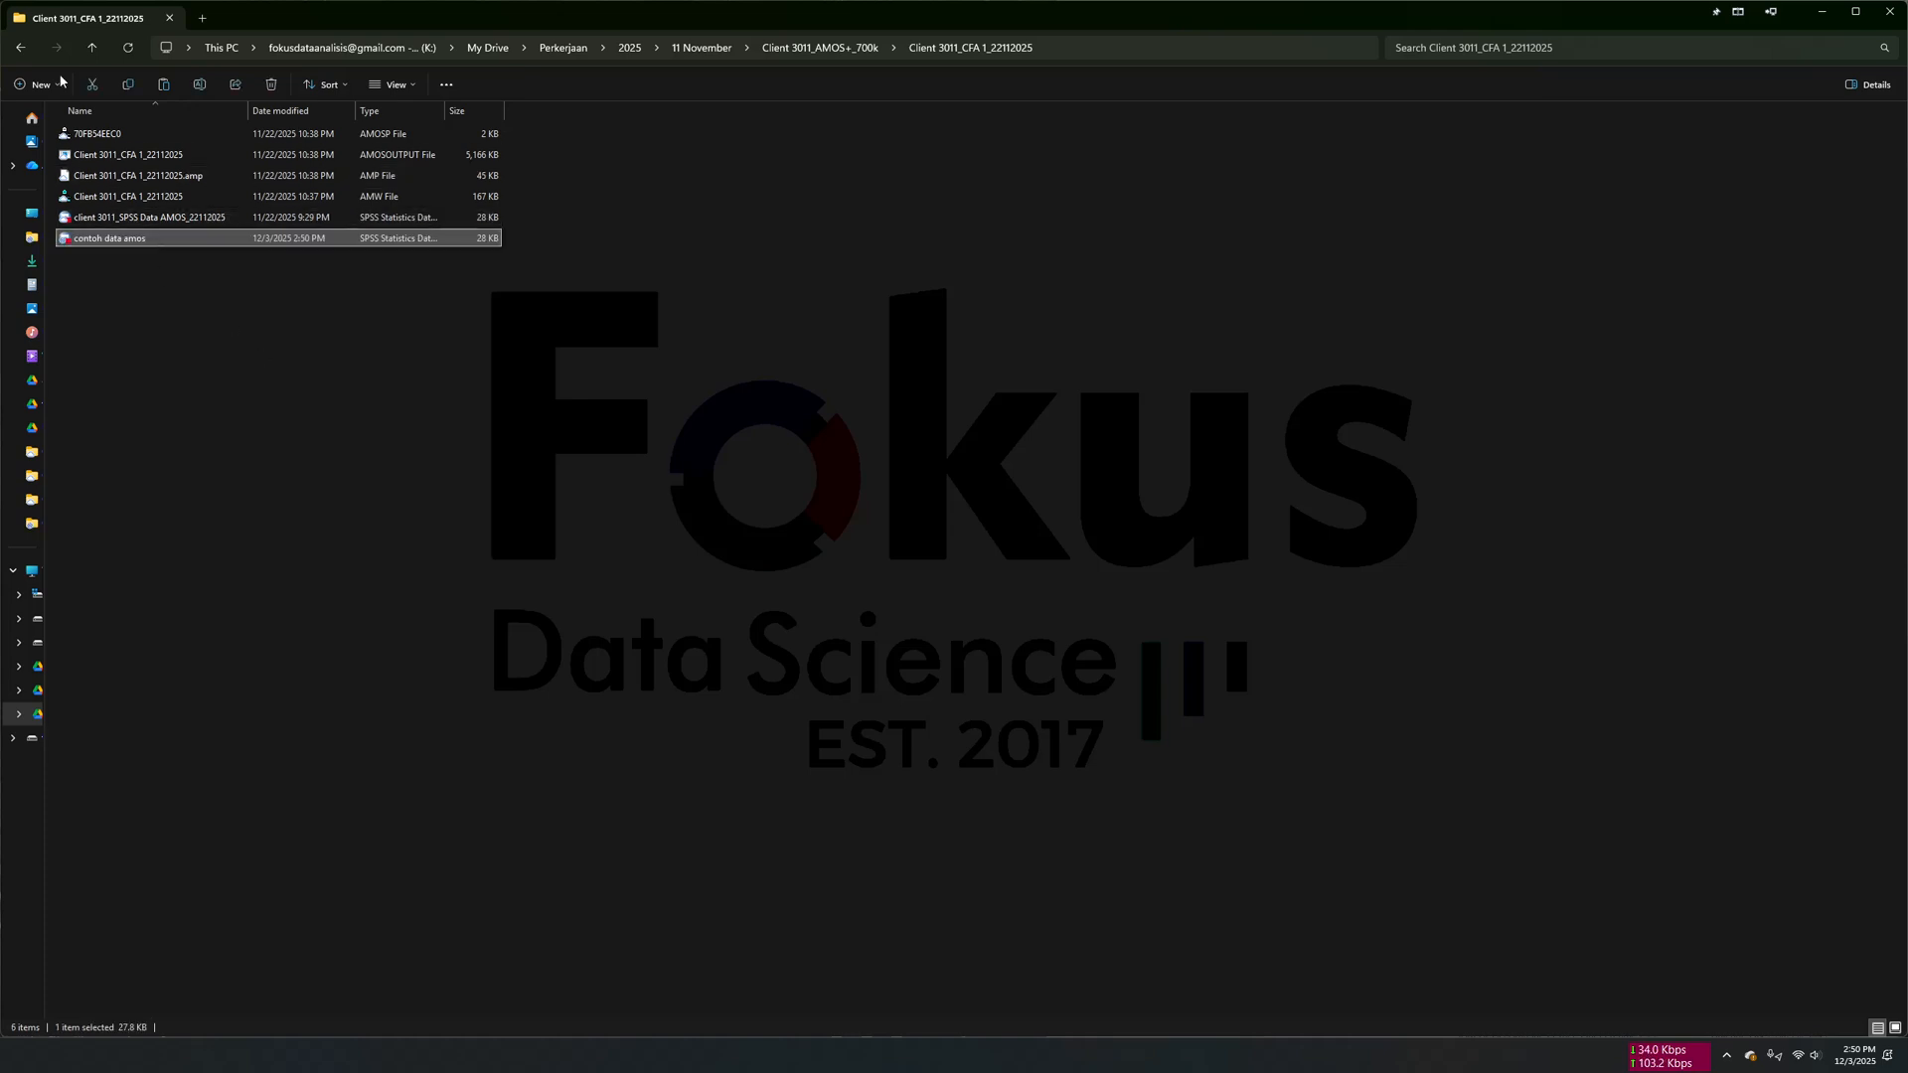
- Look into the Client 3011_CFA 2_22112025 folder and delete the contoh data amos copy from the CFA 1 folder
{"action": "left_click", "coordinate": [20, 46]}
{"action": "double_click", "coordinate": [204, 154]}
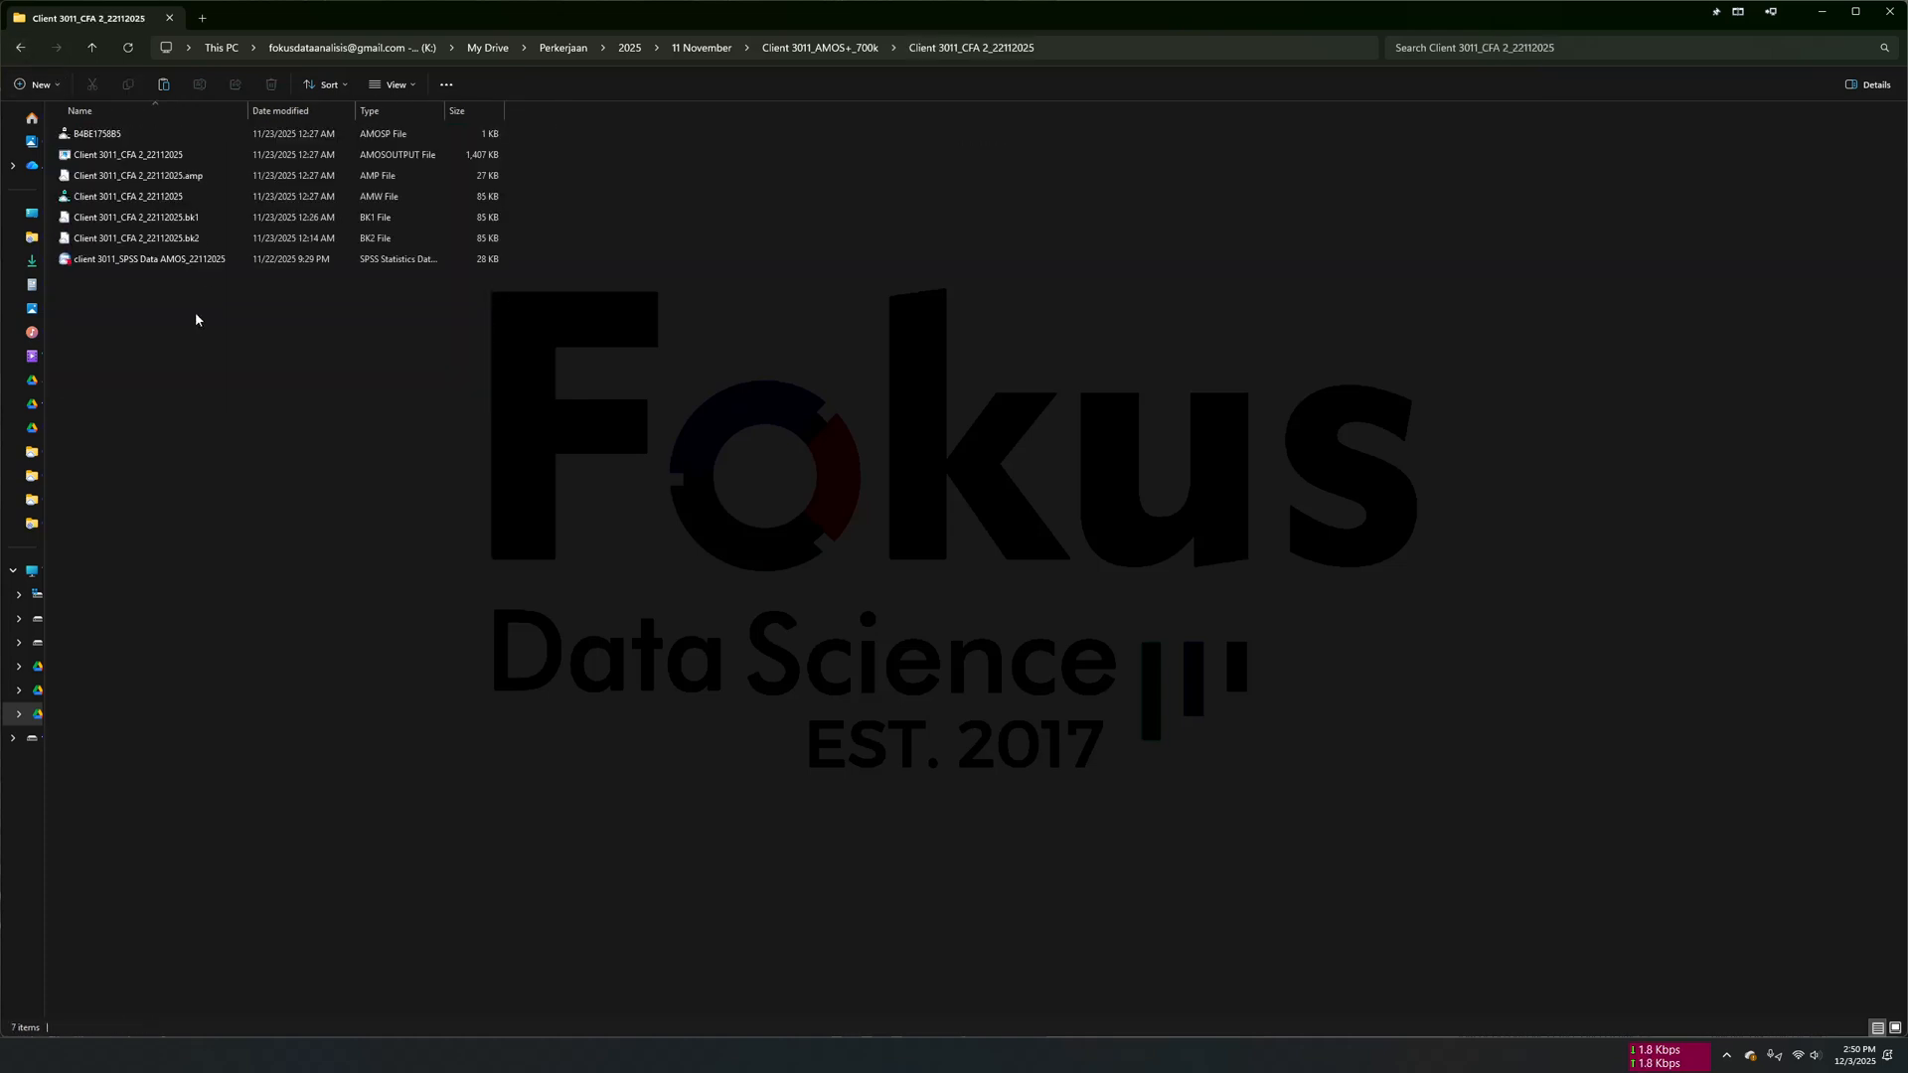
{"action": "double_click", "coordinate": [144, 140]}
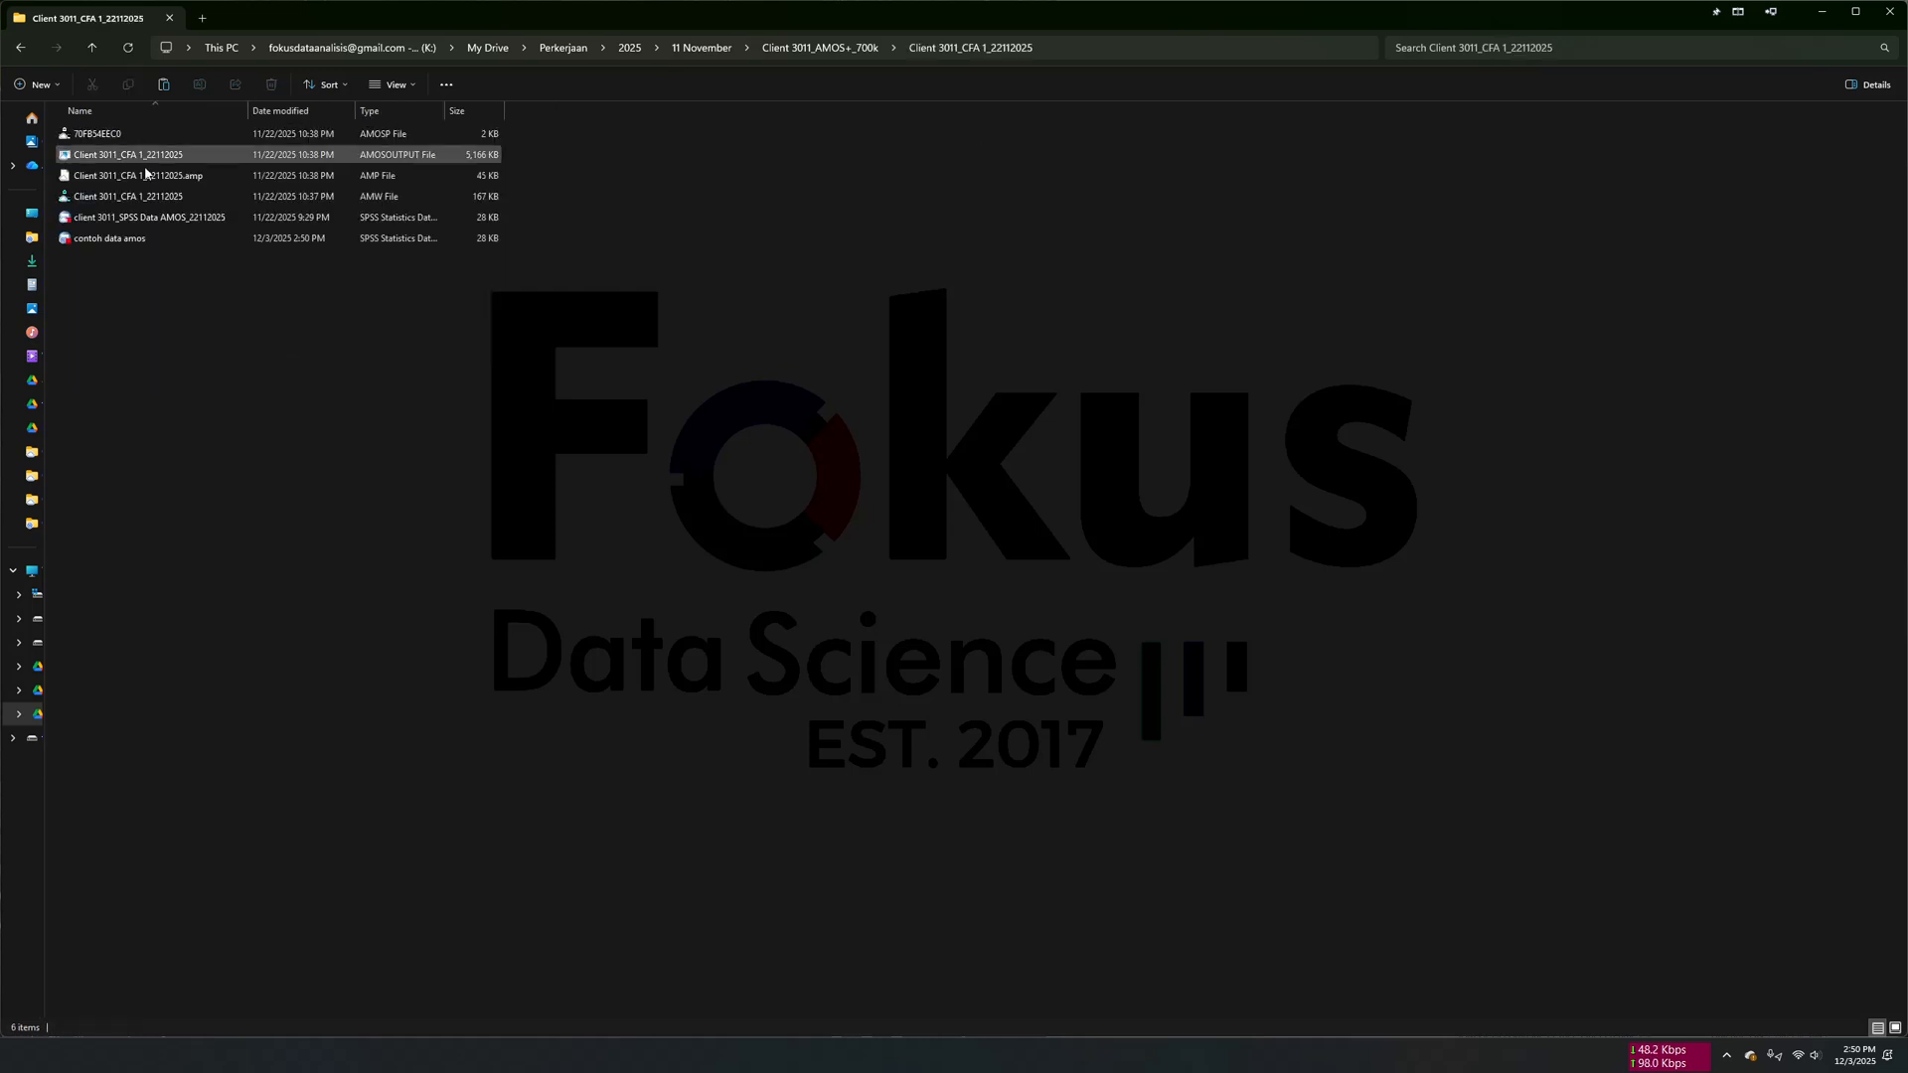
{"action": "left_click", "coordinate": [147, 239]}
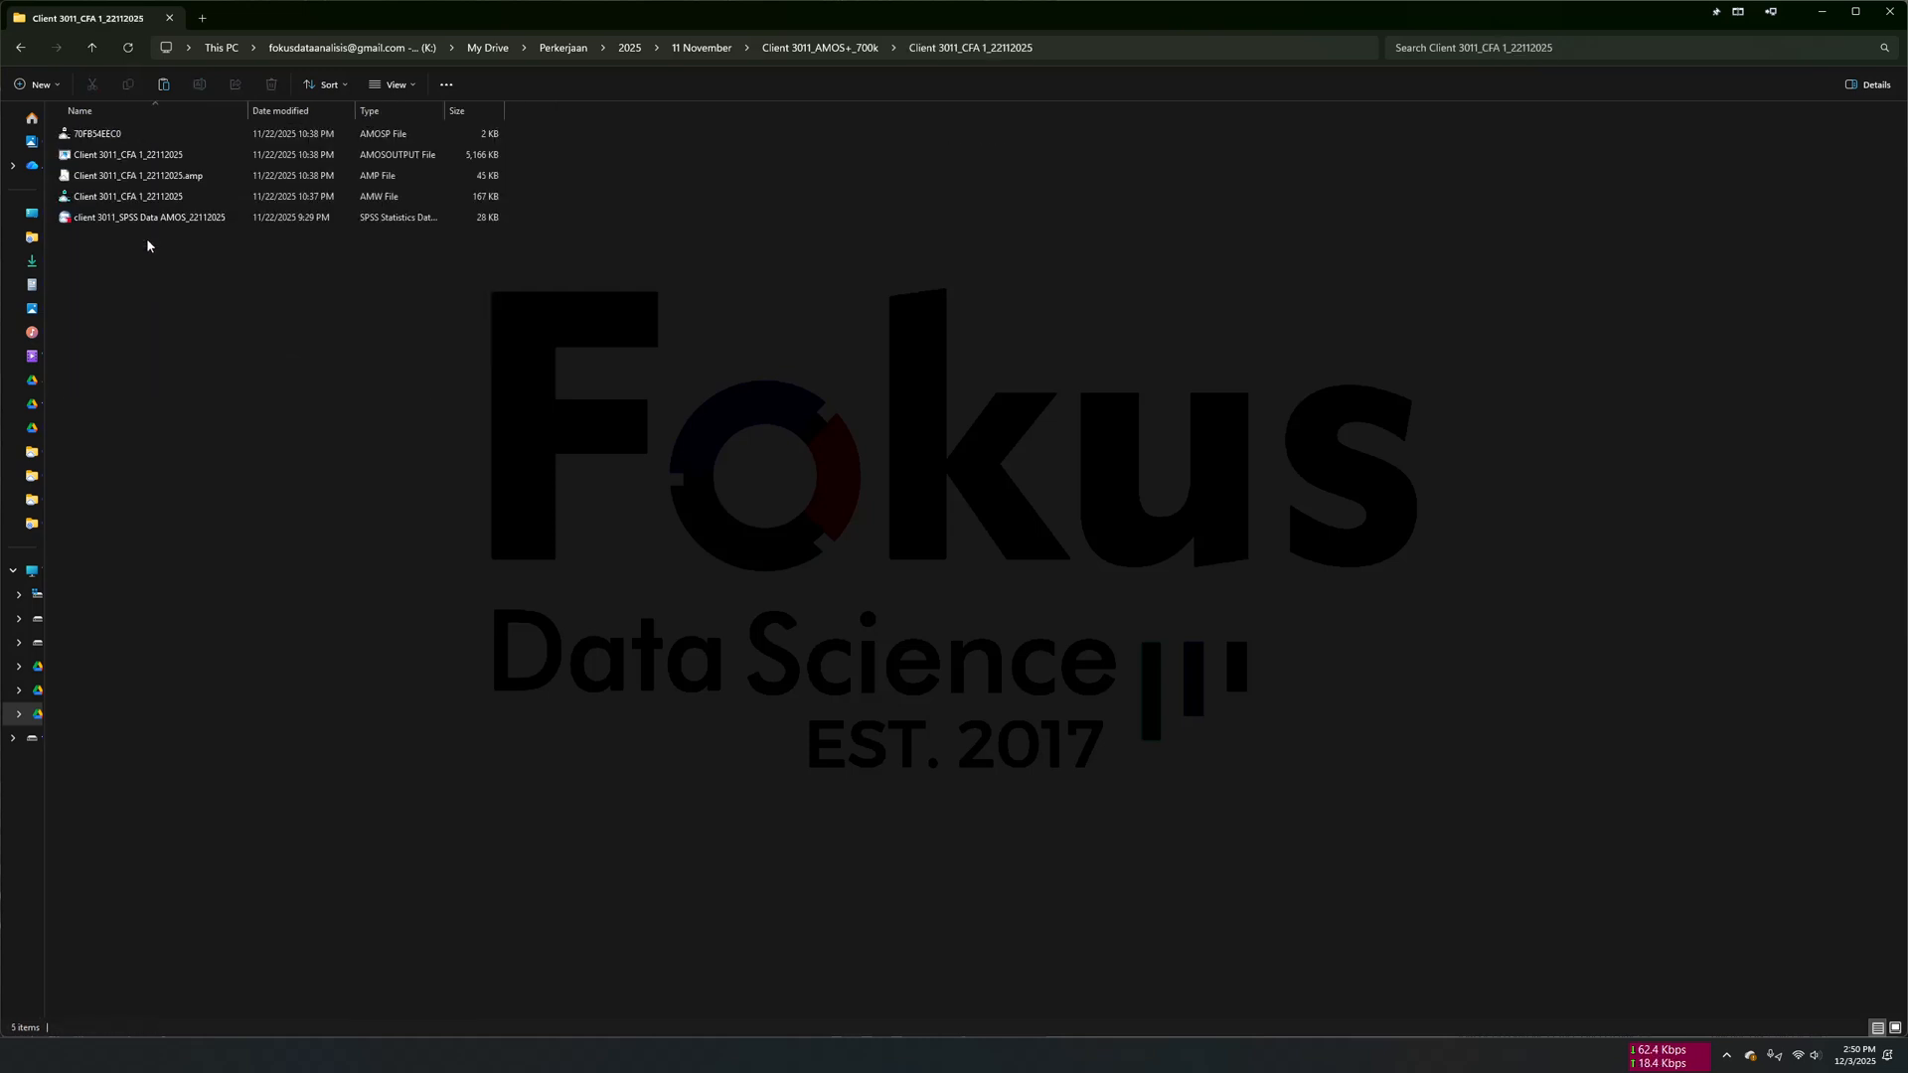
{"action": "left_click", "coordinate": [21, 48]}
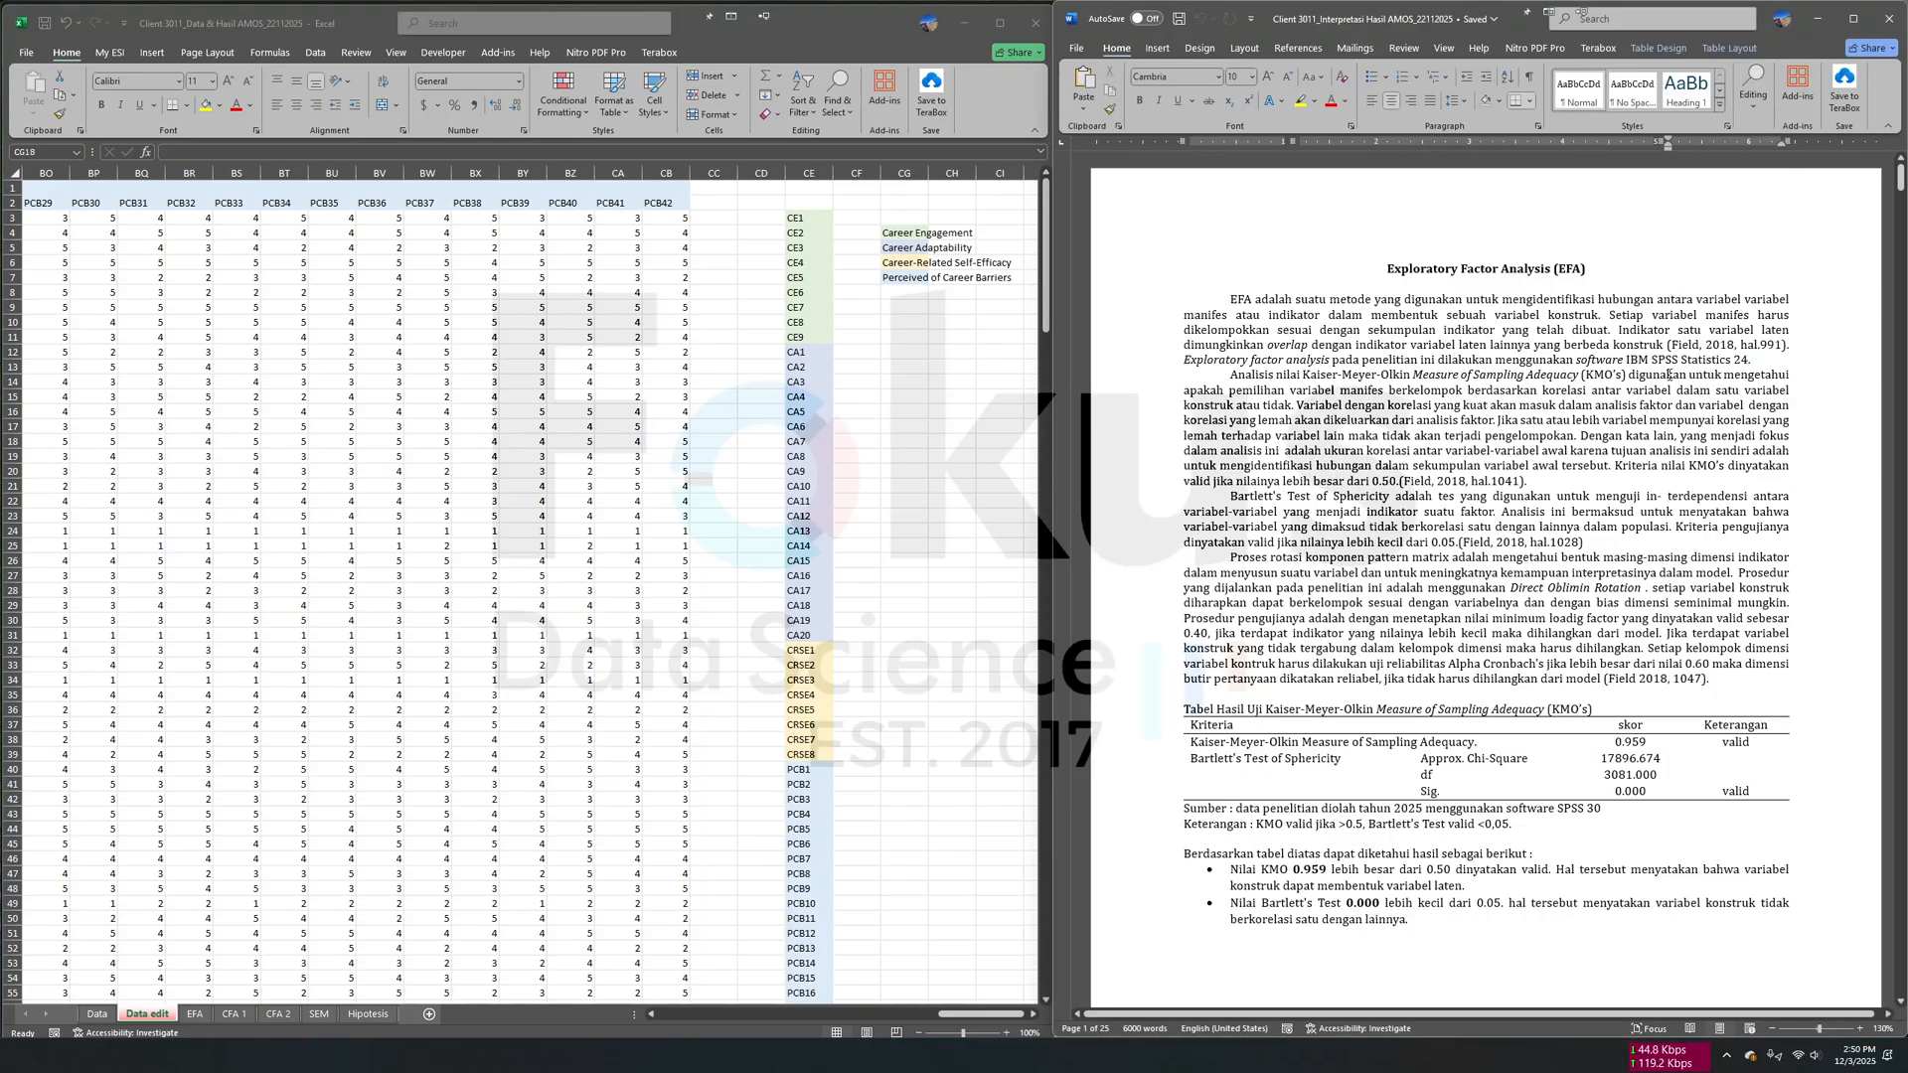
- Move the Word report over the Excel workbook and set up an SPSS Factor Analysis with all variables CE1 to PCB42
{"action": "left_click_drag", "start_coordinate": [1798, 5], "coordinate": [863, 52]}
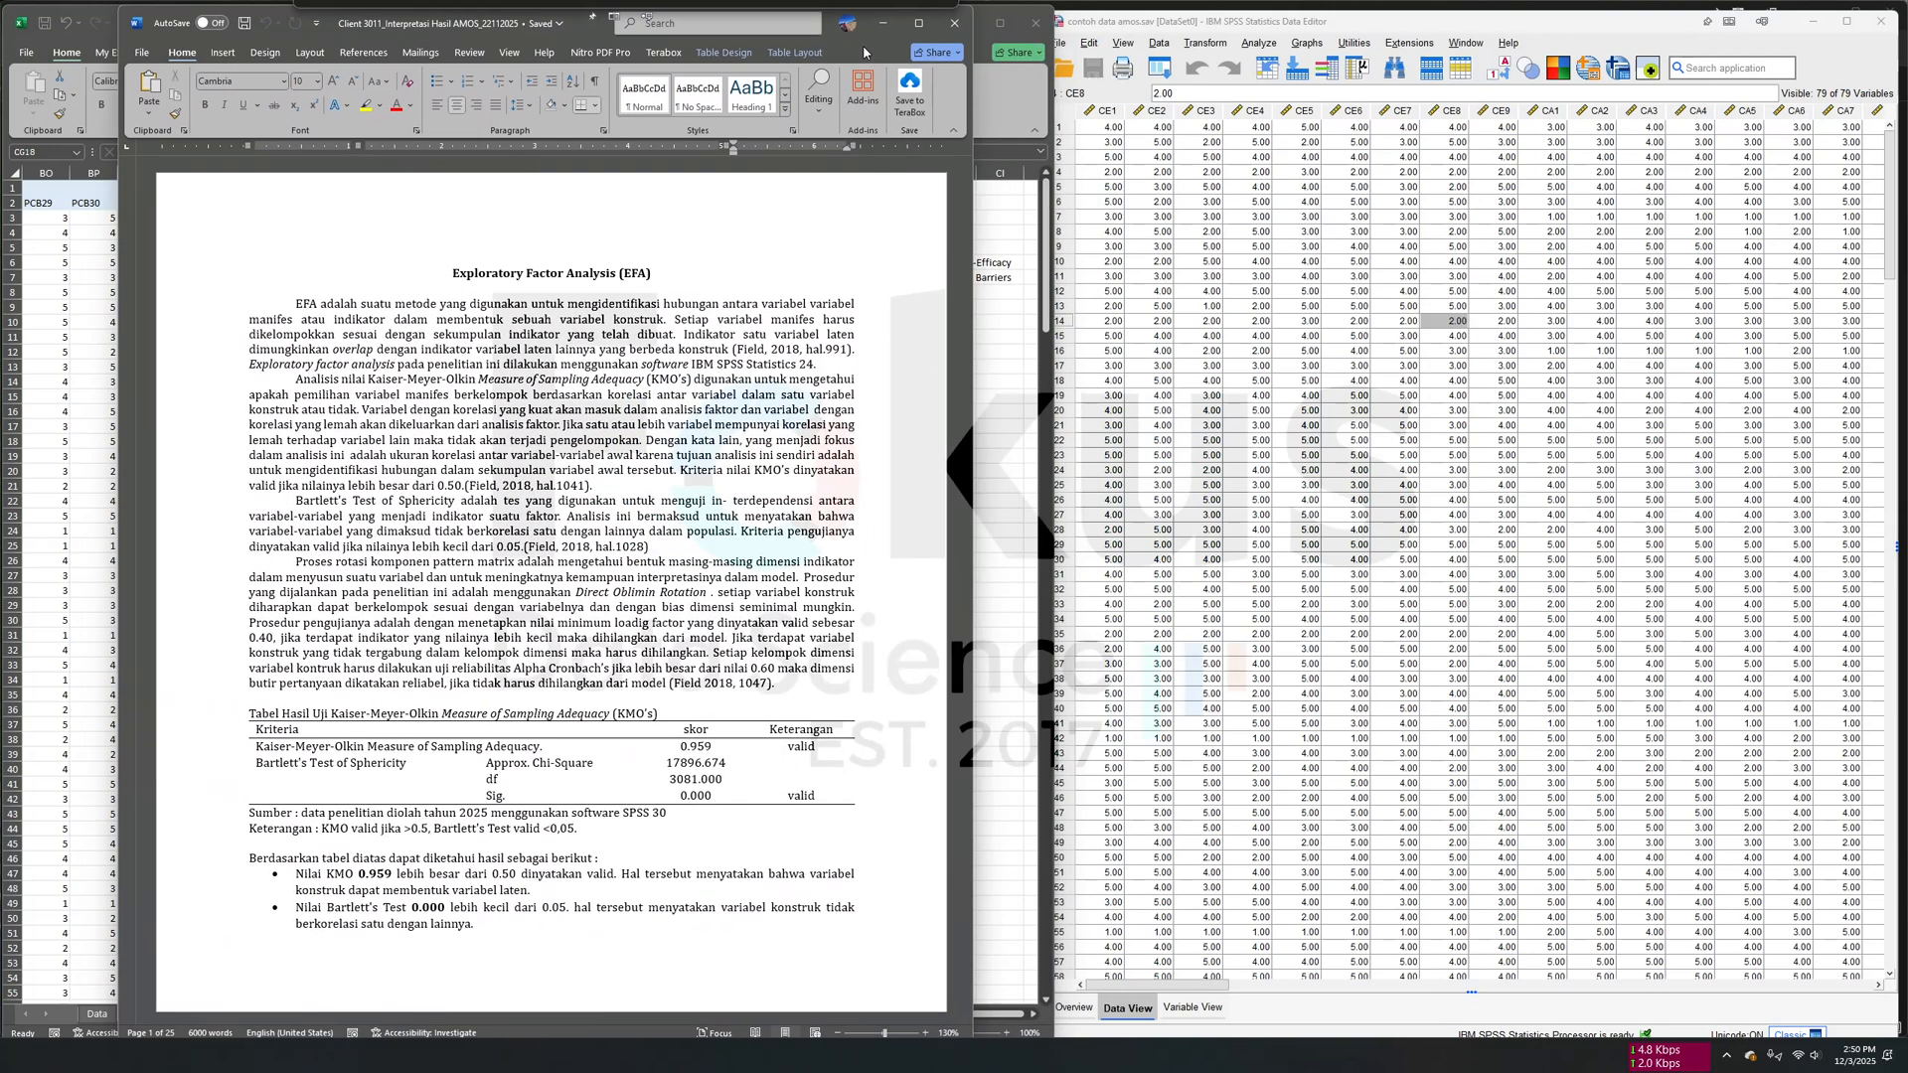
{"action": "left_click", "coordinate": [1259, 43]}
{"action": "mouse_move", "coordinate": [1353, 390]}
{"action": "mouse_move", "coordinate": [1359, 348]}
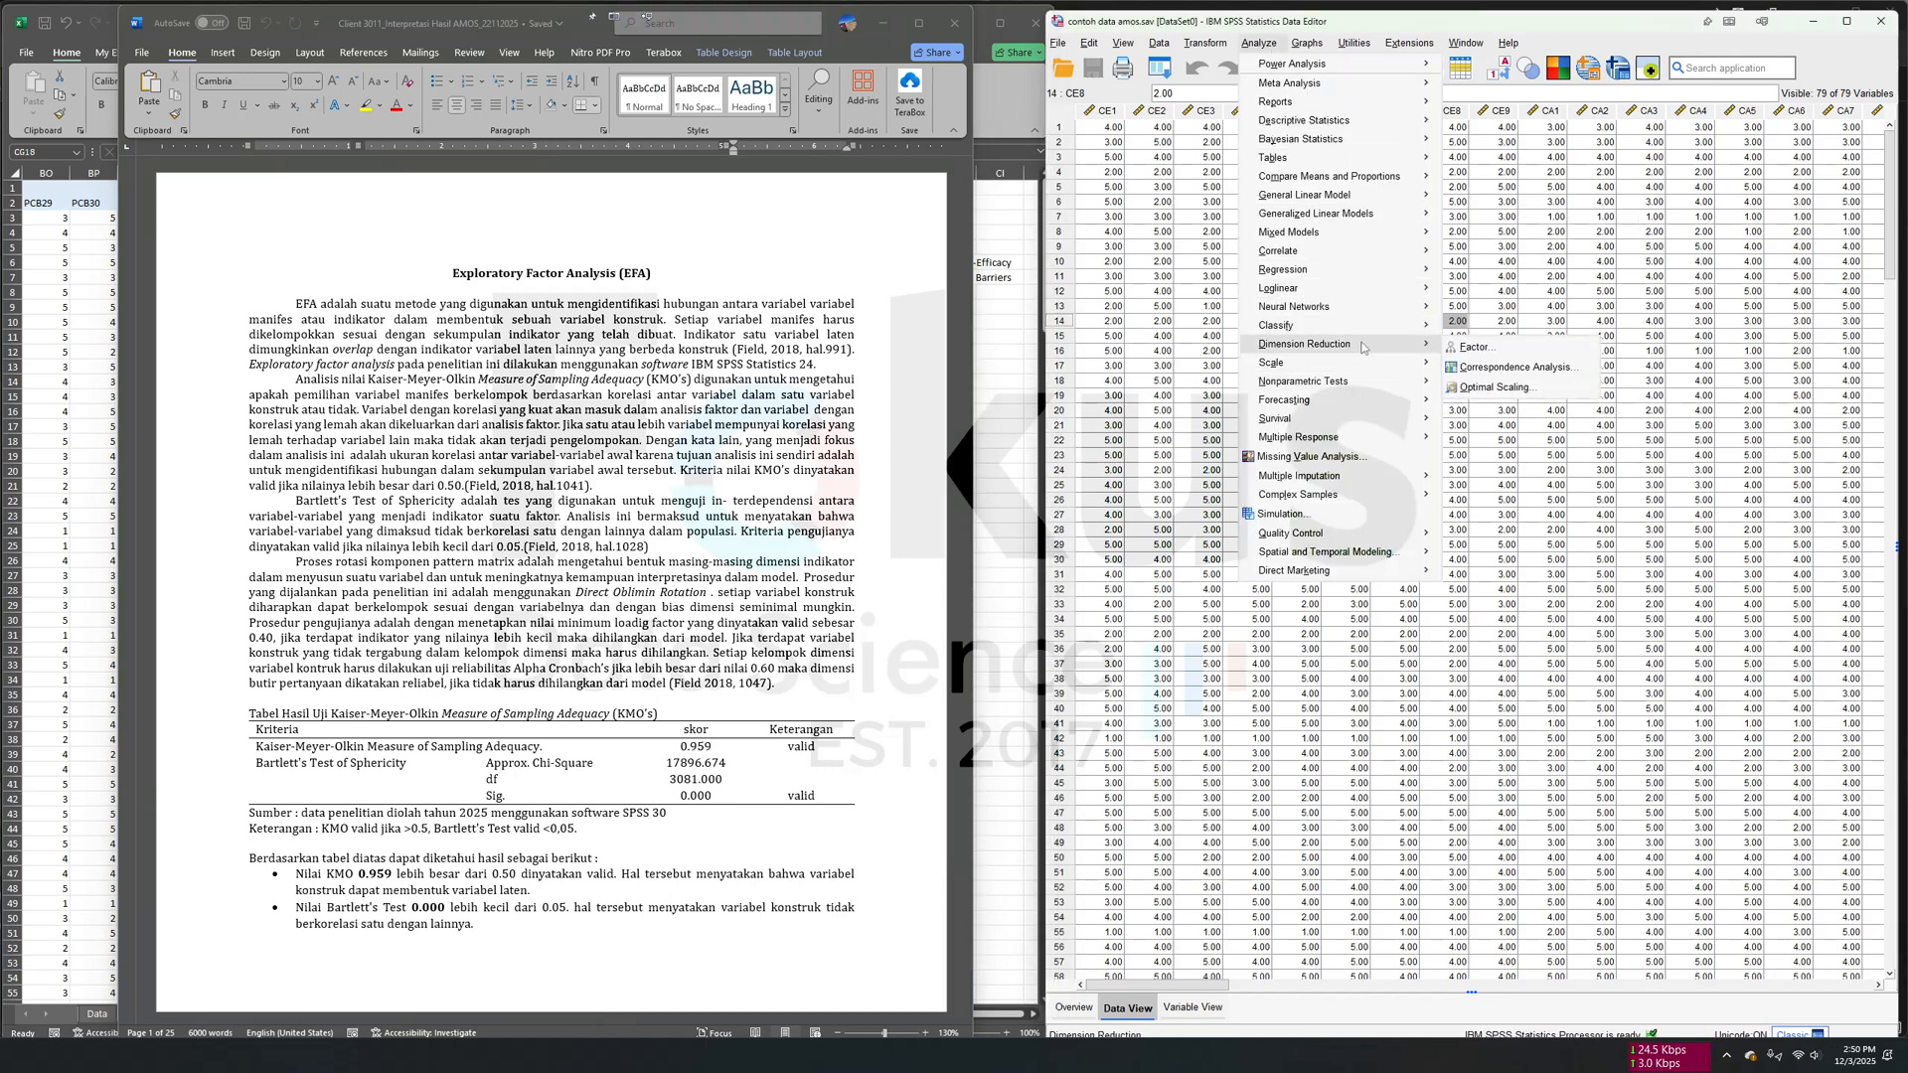
{"action": "left_click", "coordinate": [1513, 351]}
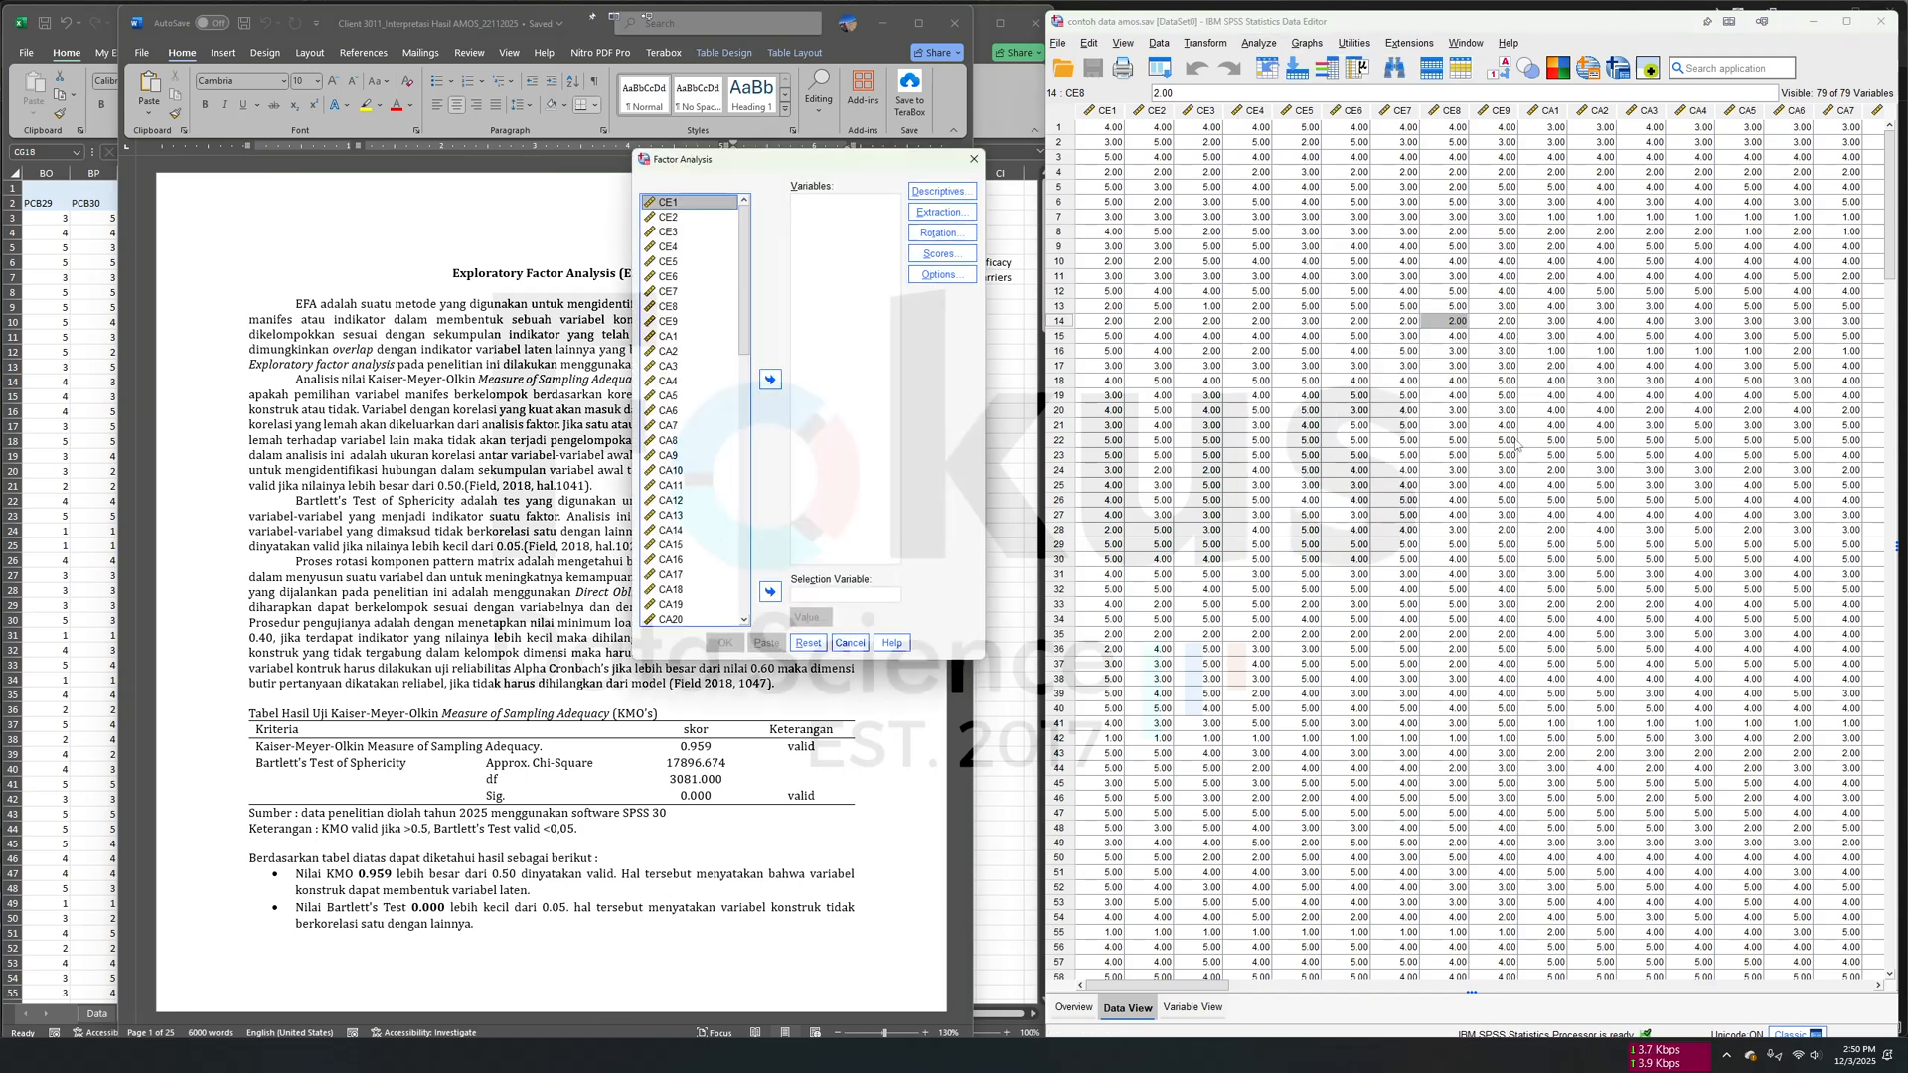
{"action": "left_click", "coordinate": [683, 395]}
{"action": "left_click", "coordinate": [712, 321]}
{"action": "key", "text": "ctrl+a"}
{"action": "scroll", "coordinate": [703, 344], "scroll_direction": "down", "scroll_amount": 15}
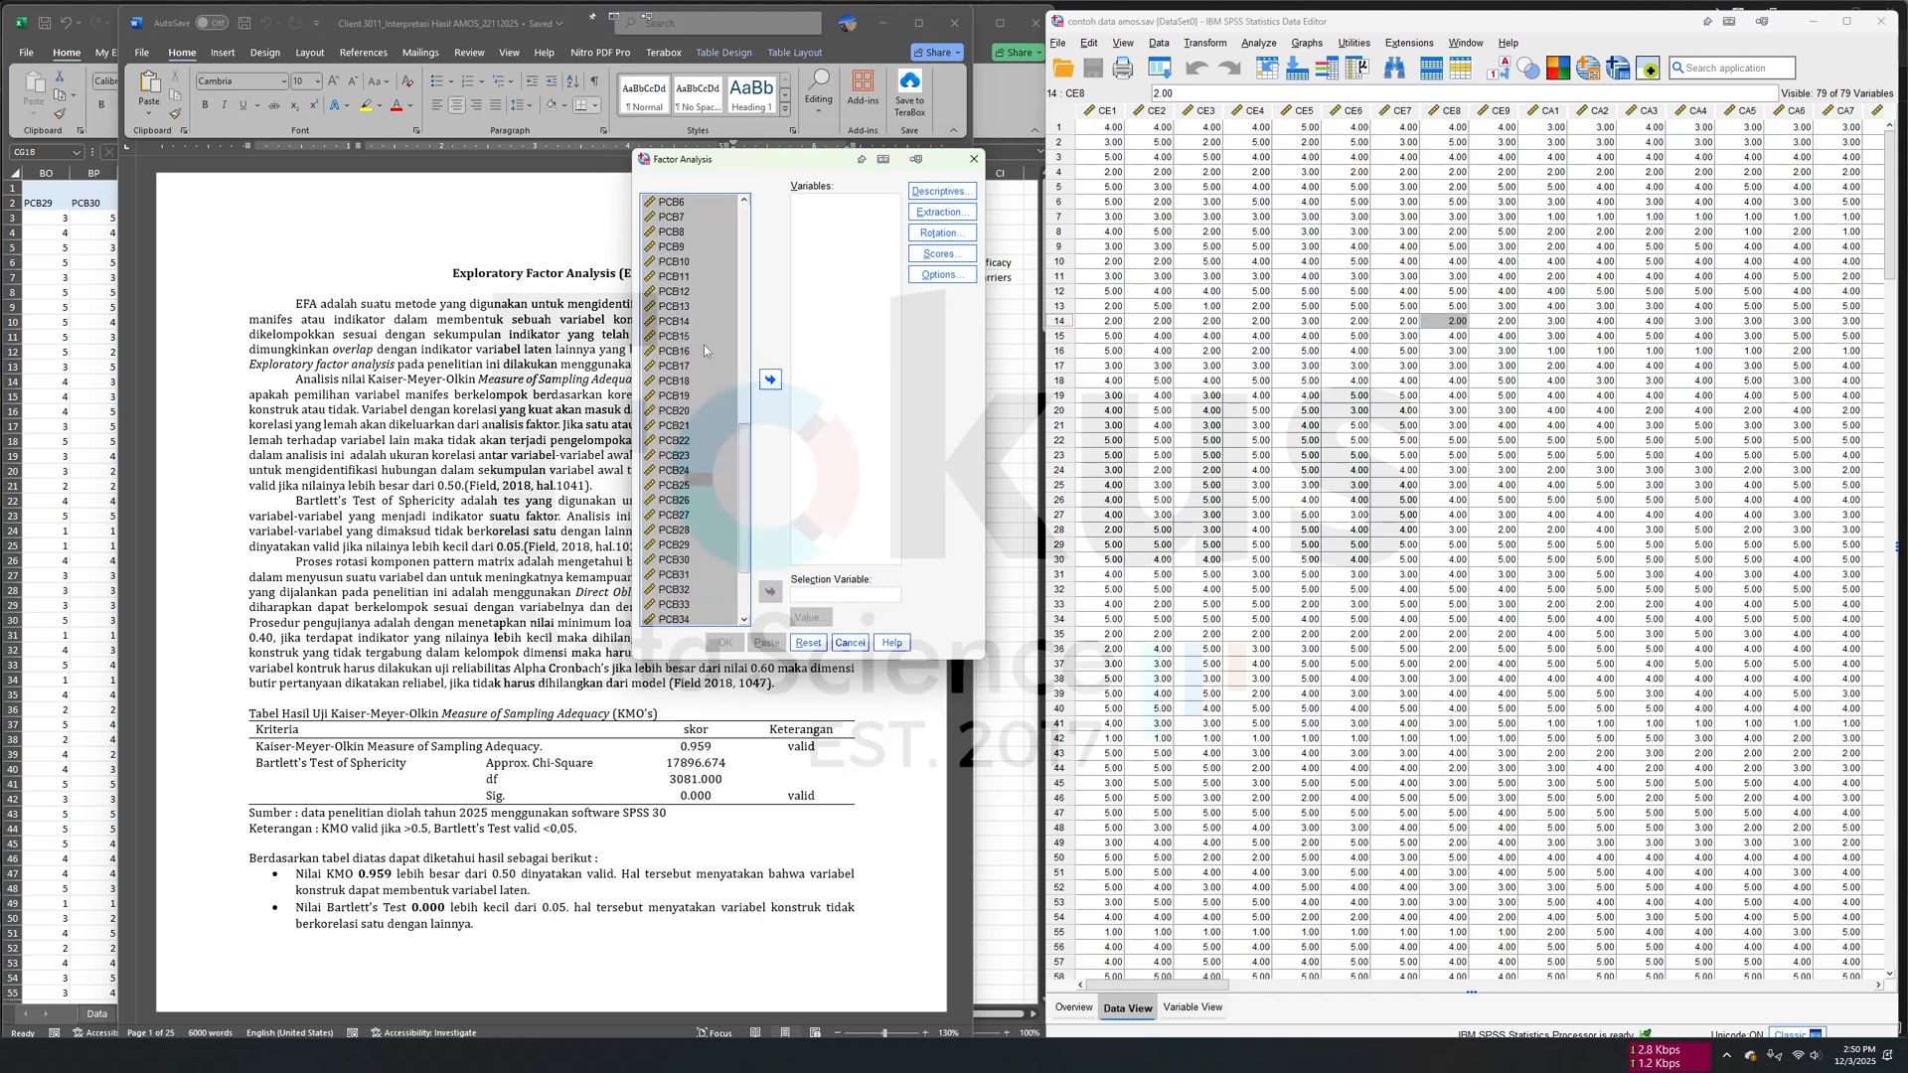
{"action": "left_click", "coordinate": [770, 379]}
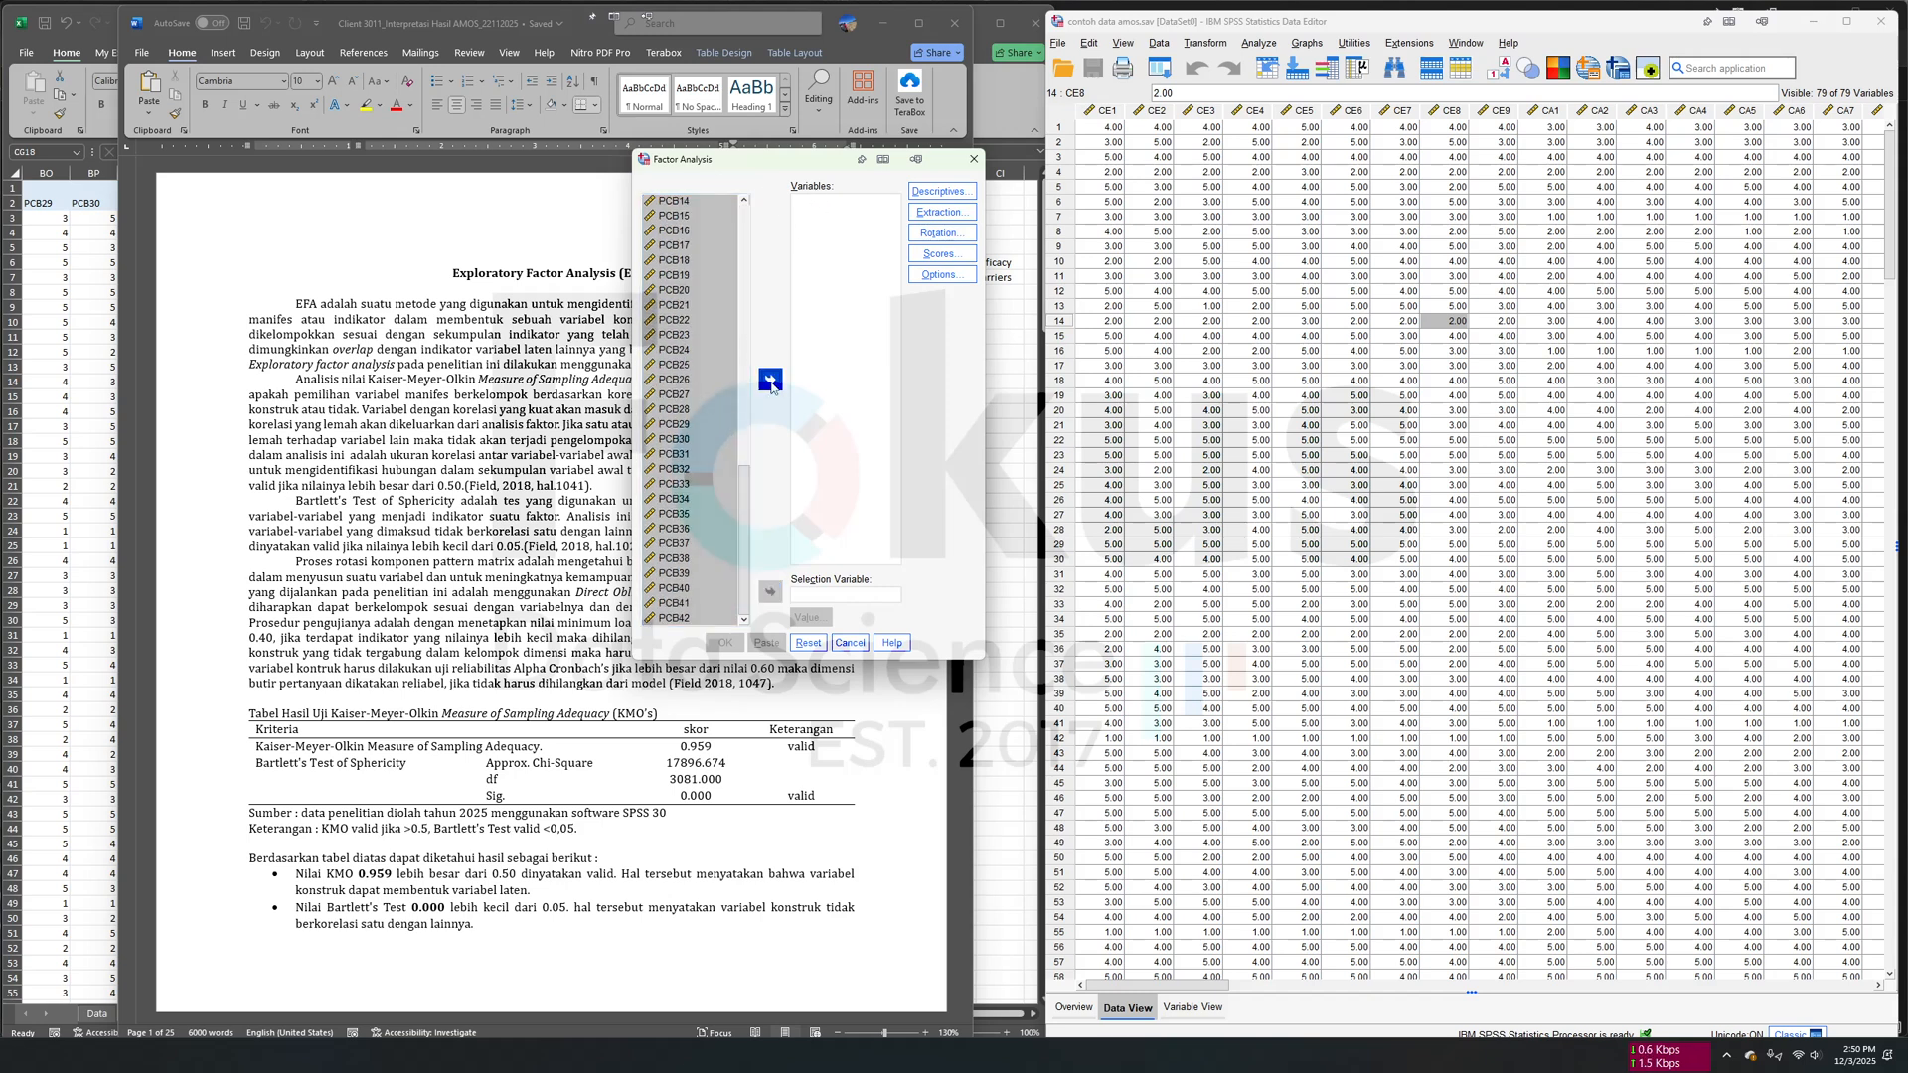
- Set the factor analysis options to suppress small coefficients with an absolute value below .40
{"action": "left_click", "coordinate": [940, 274]}
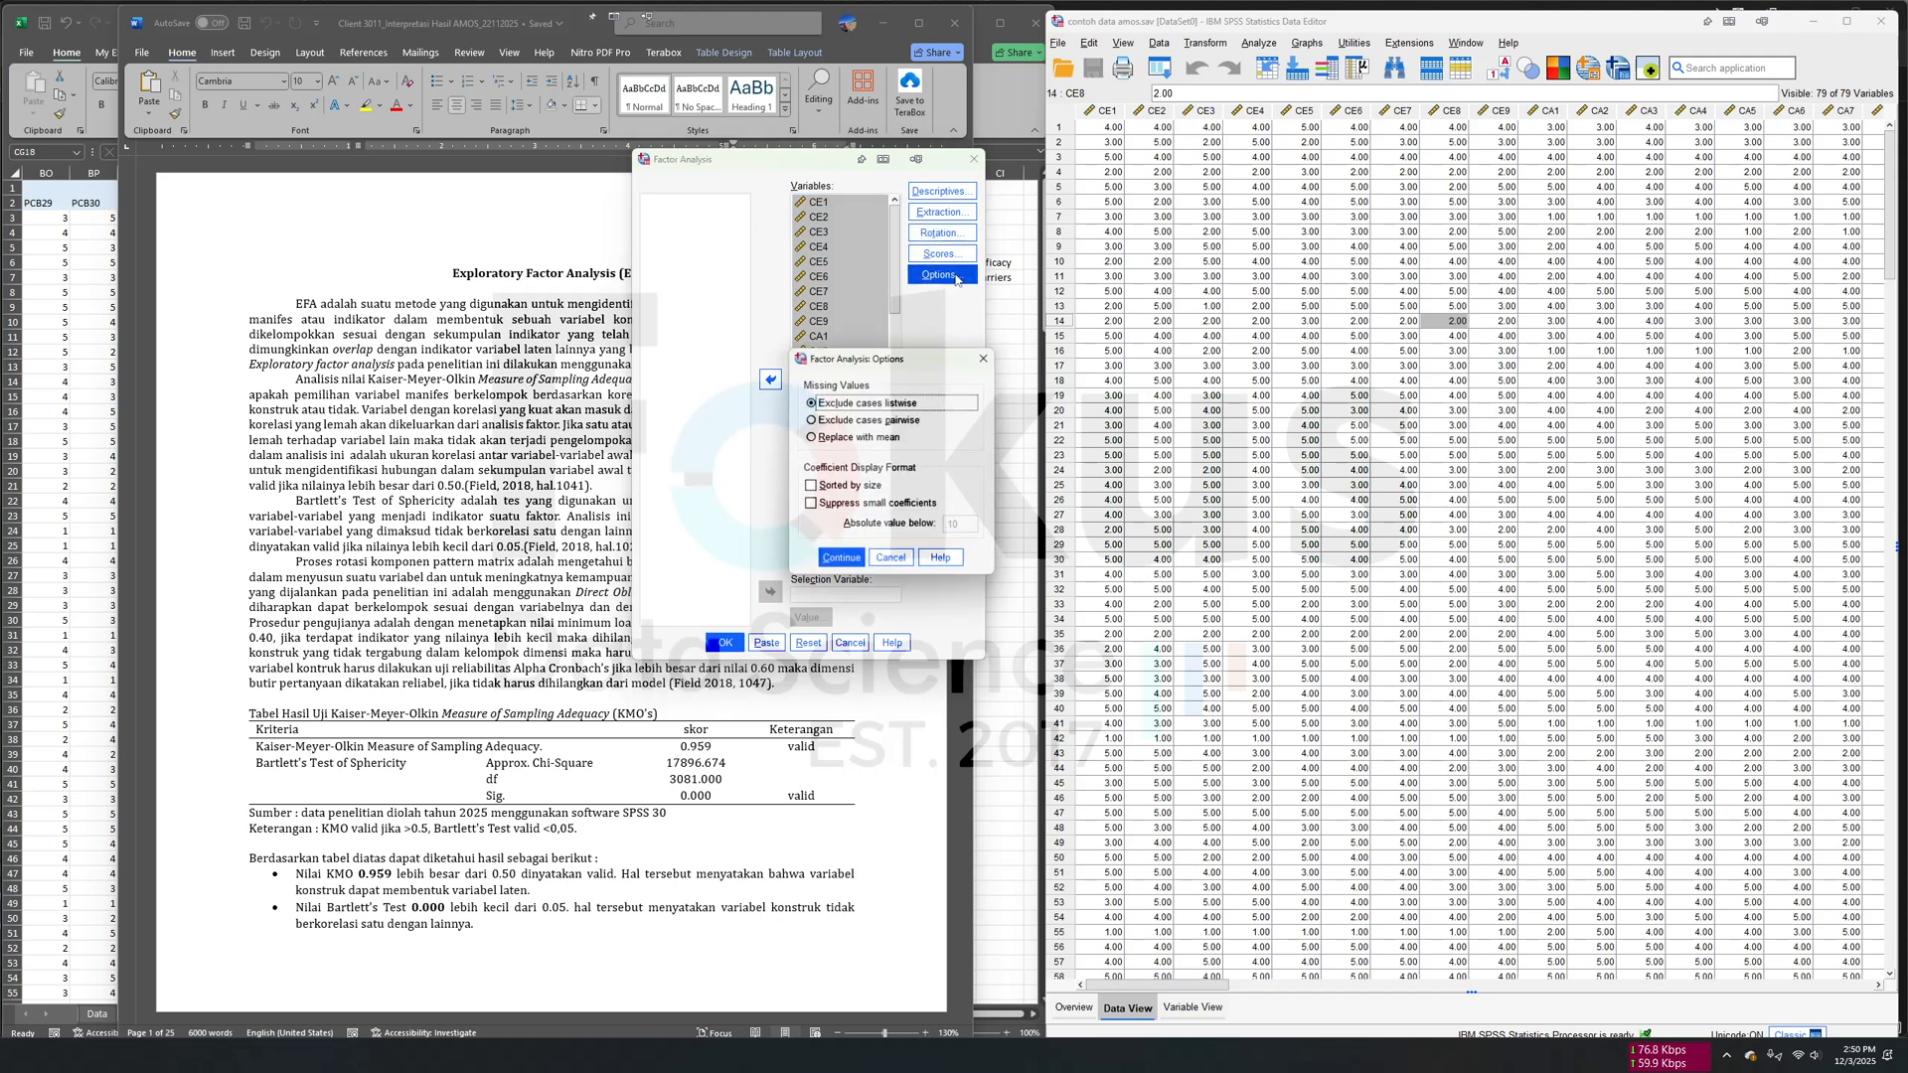
{"action": "left_click", "coordinate": [823, 509]}
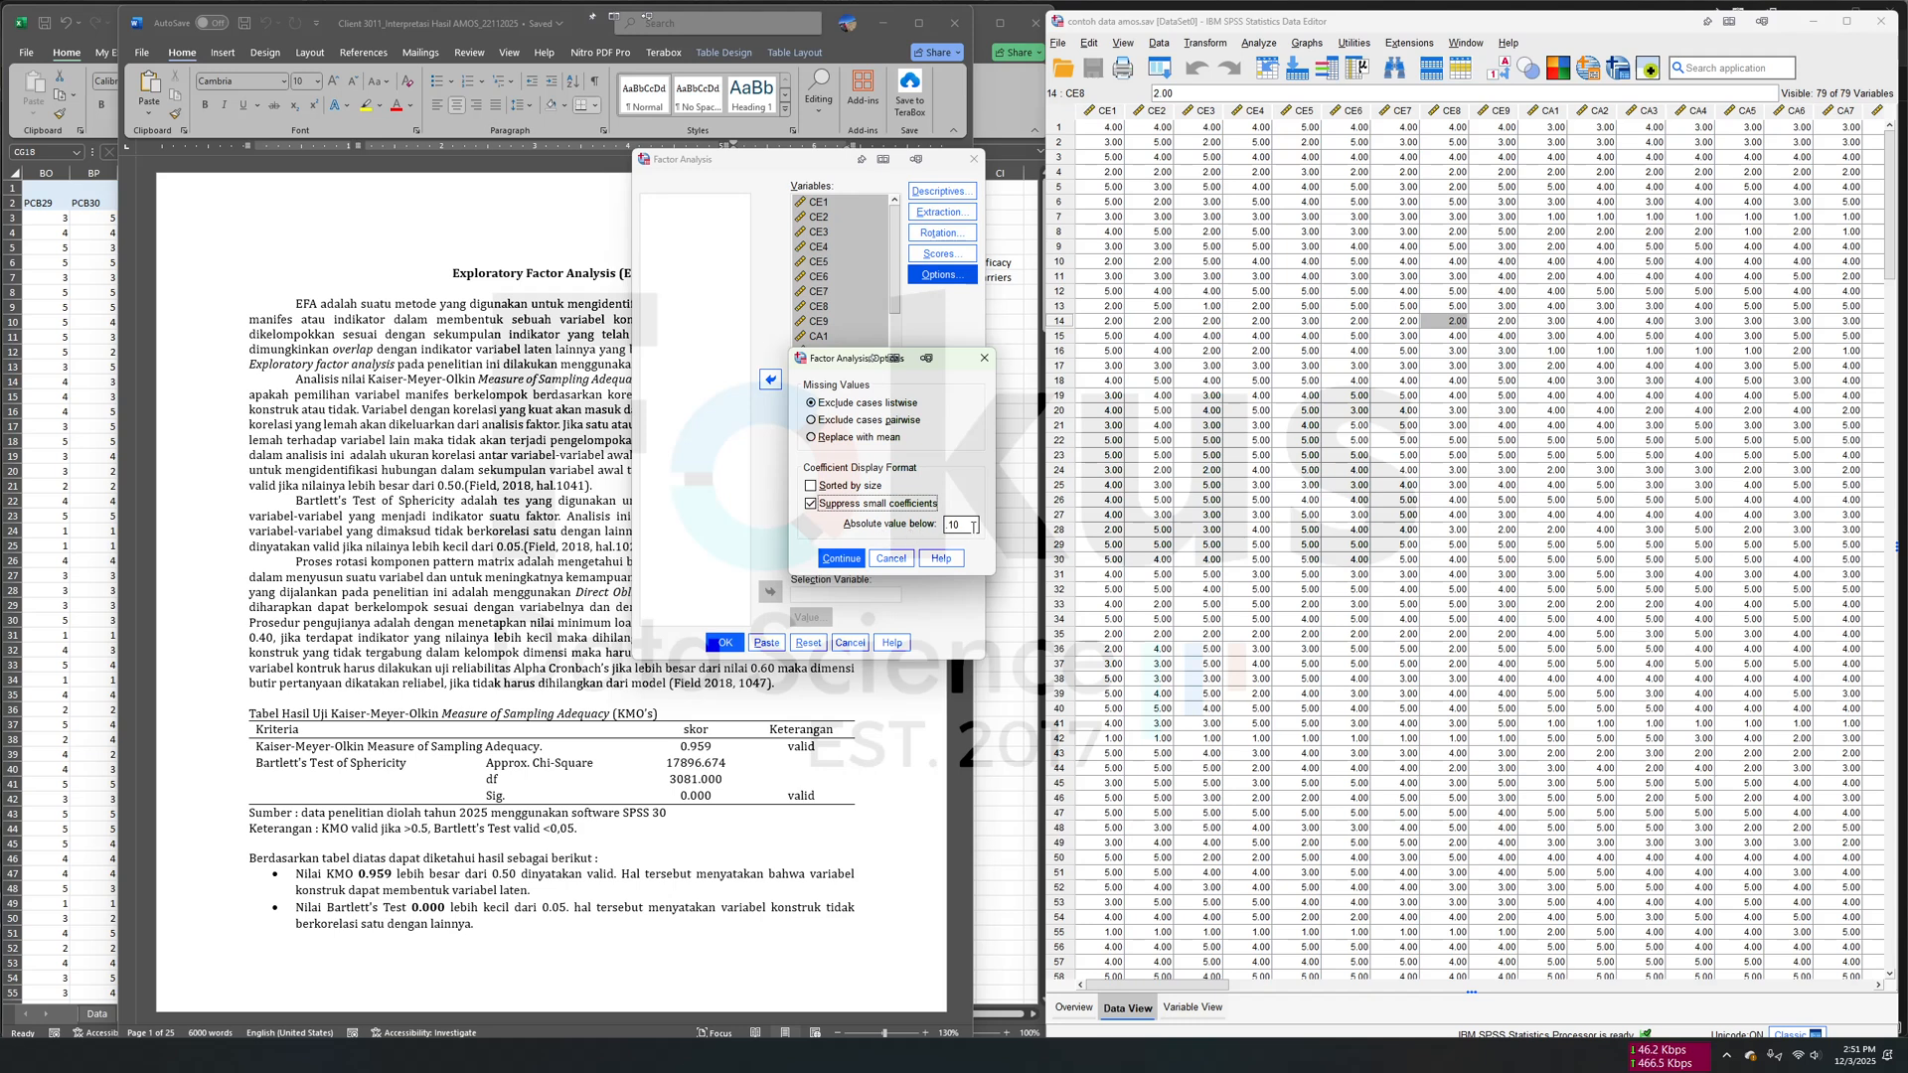
{"action": "double_click", "coordinate": [969, 529]}
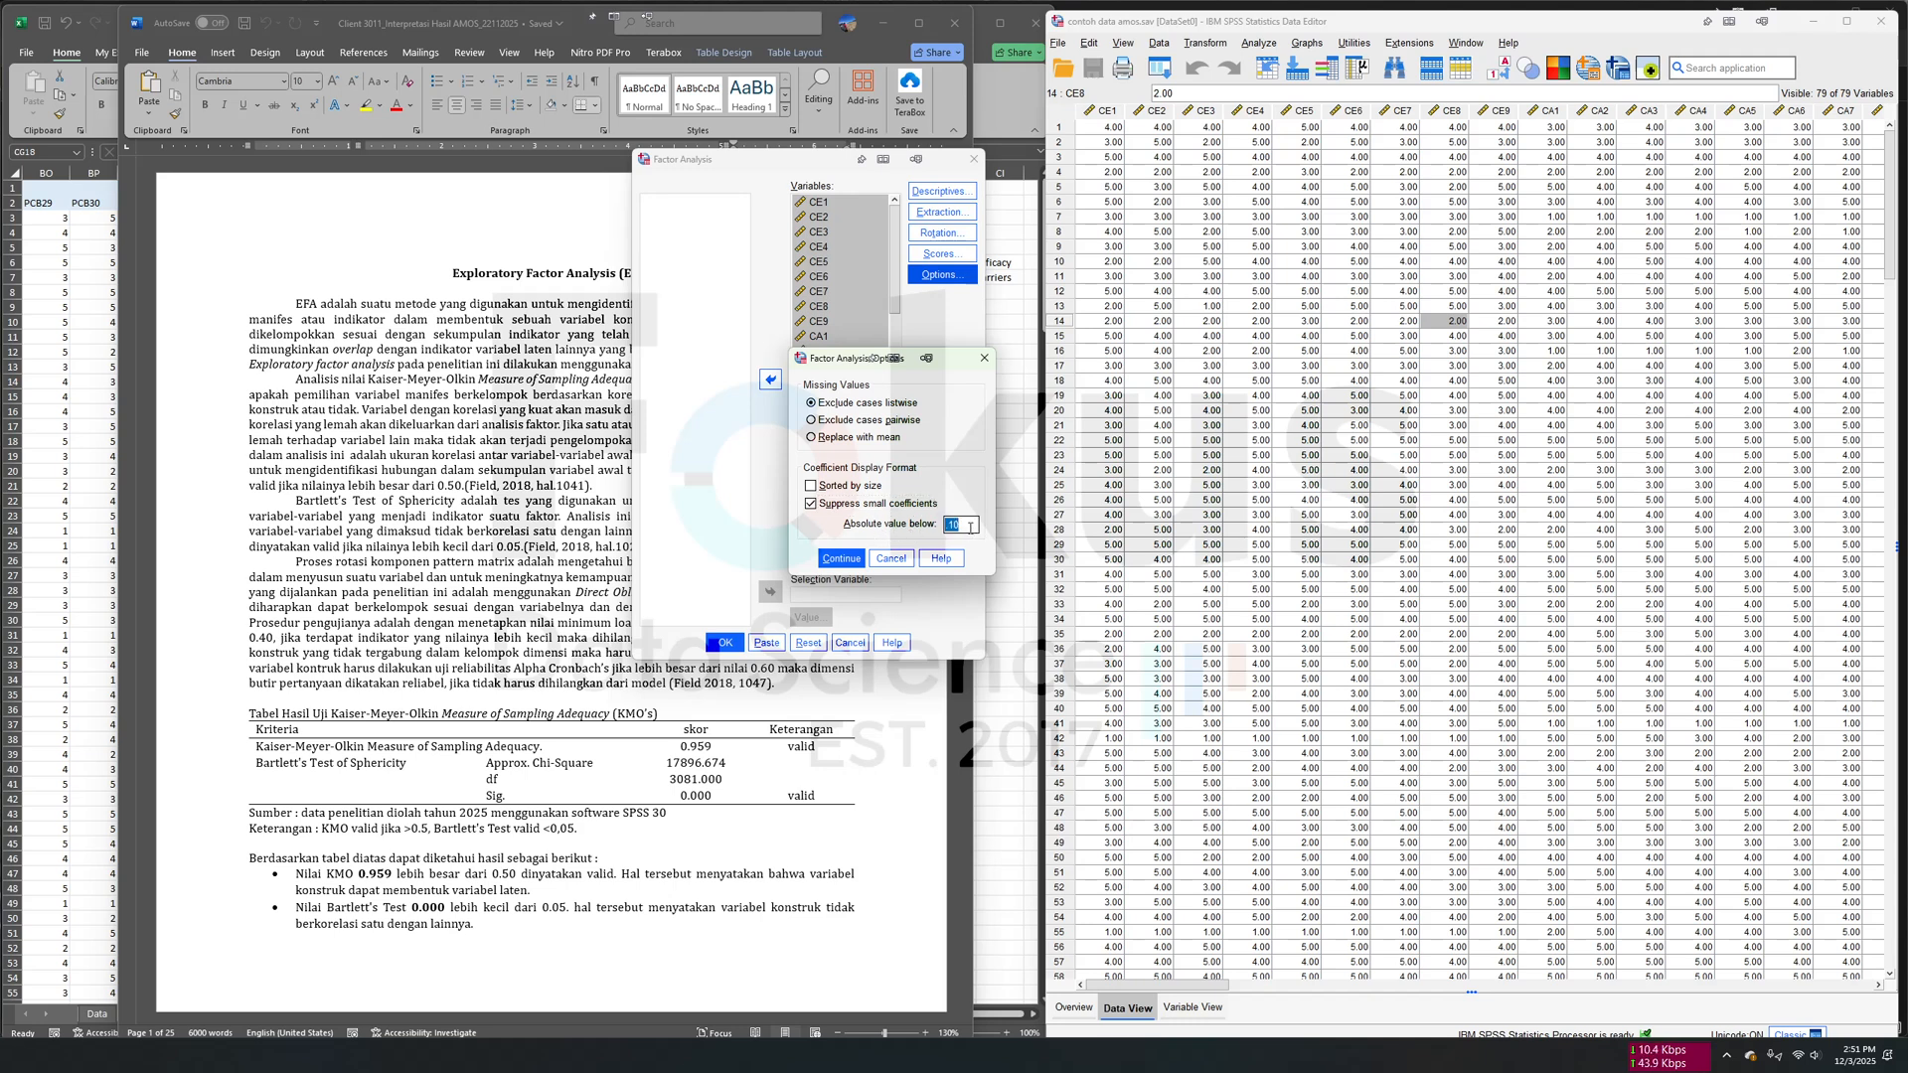
{"action": "left_click", "coordinate": [965, 525]}
{"action": "key", "text": "BackSpace"}
{"action": "left_click", "coordinate": [841, 558]}
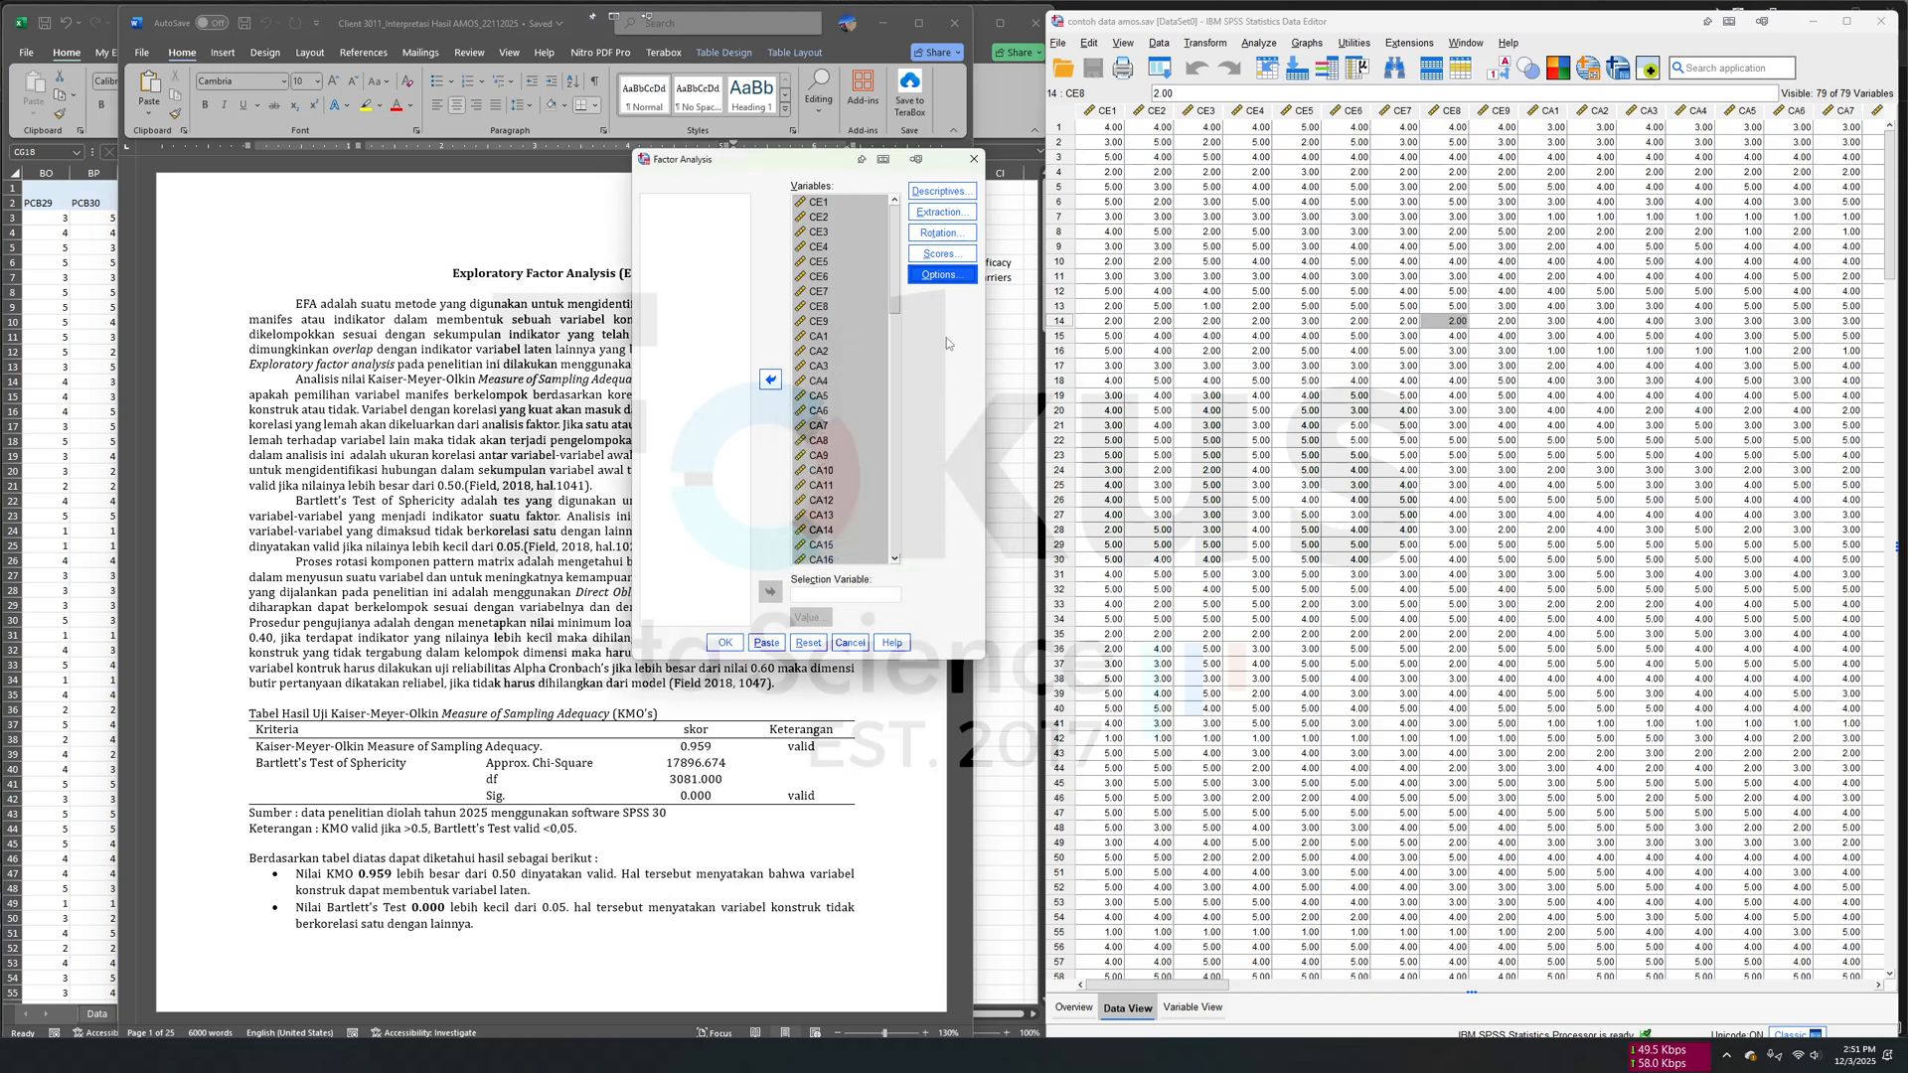
- Set the factor analysis rotation method to Direct Oblimin
{"action": "left_click", "coordinate": [948, 239]}
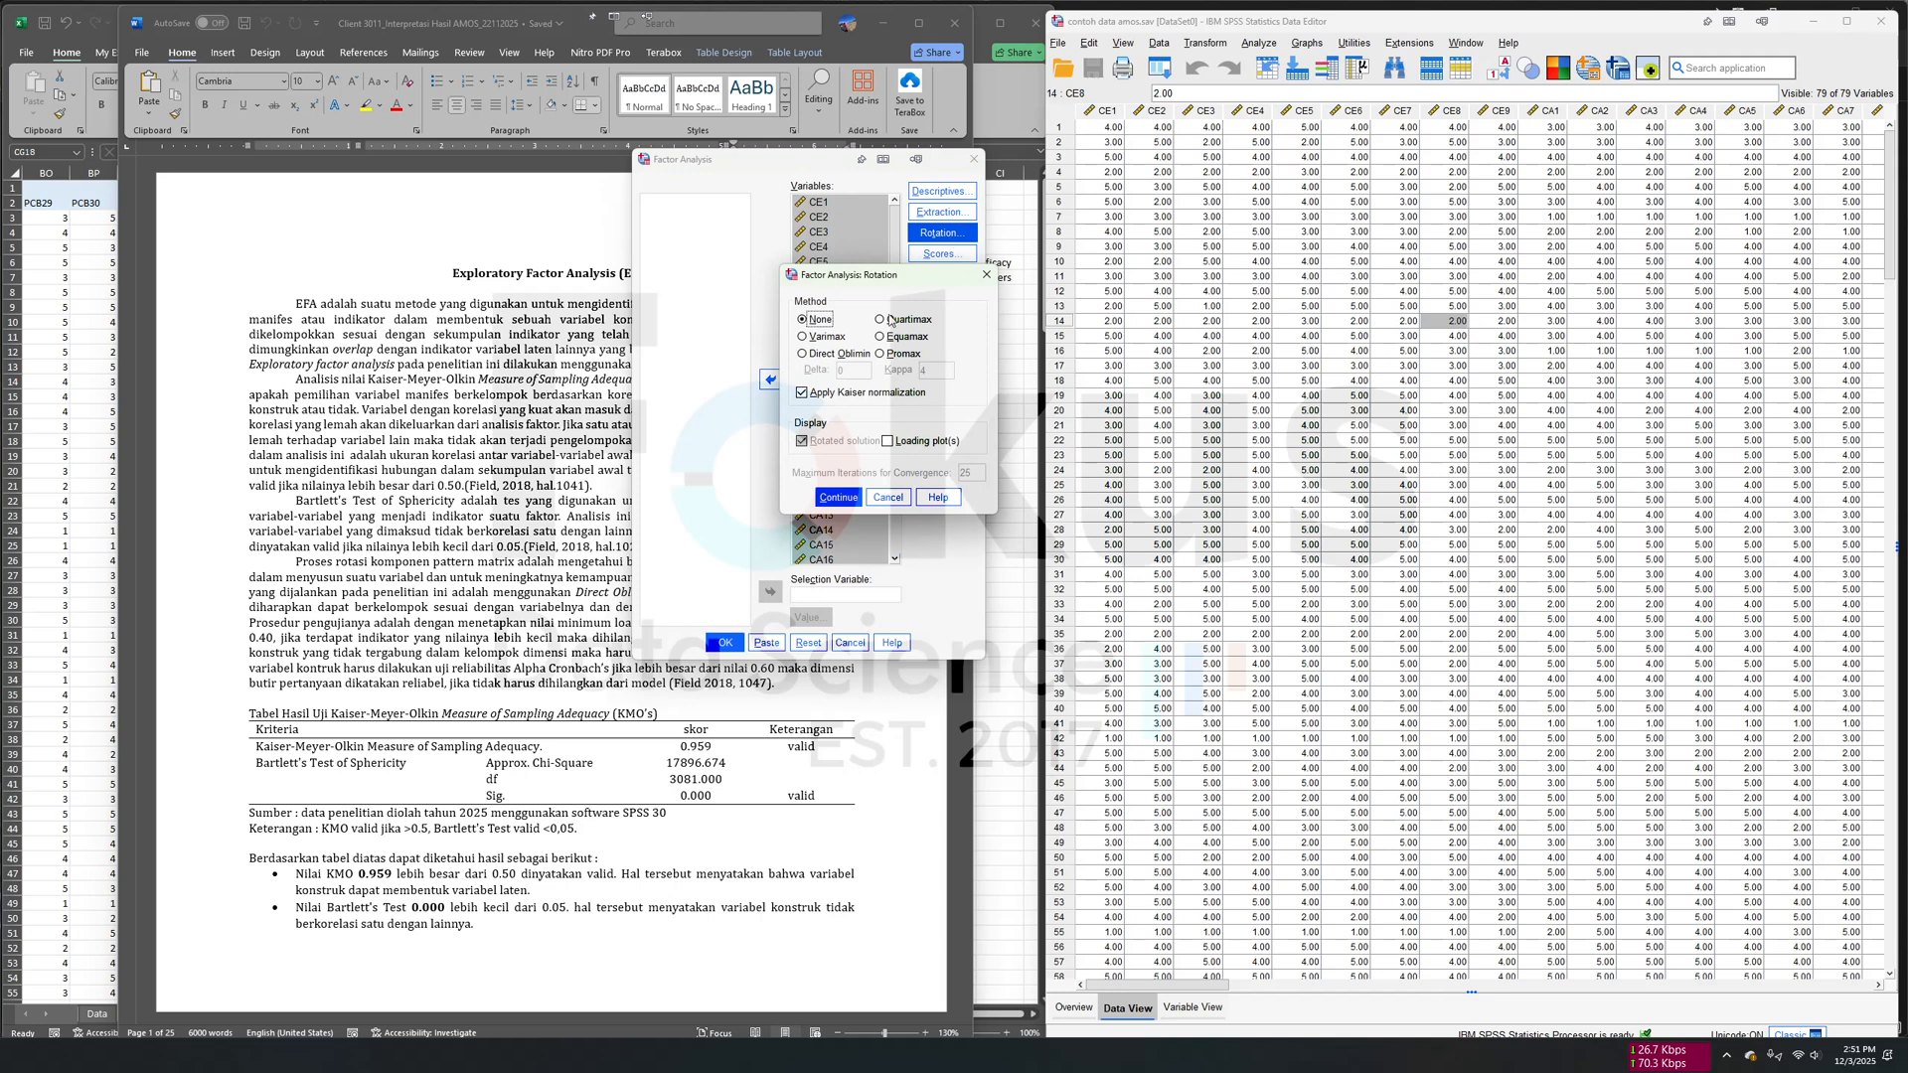
{"action": "left_click", "coordinate": [858, 355]}
{"action": "left_click", "coordinate": [838, 498]}
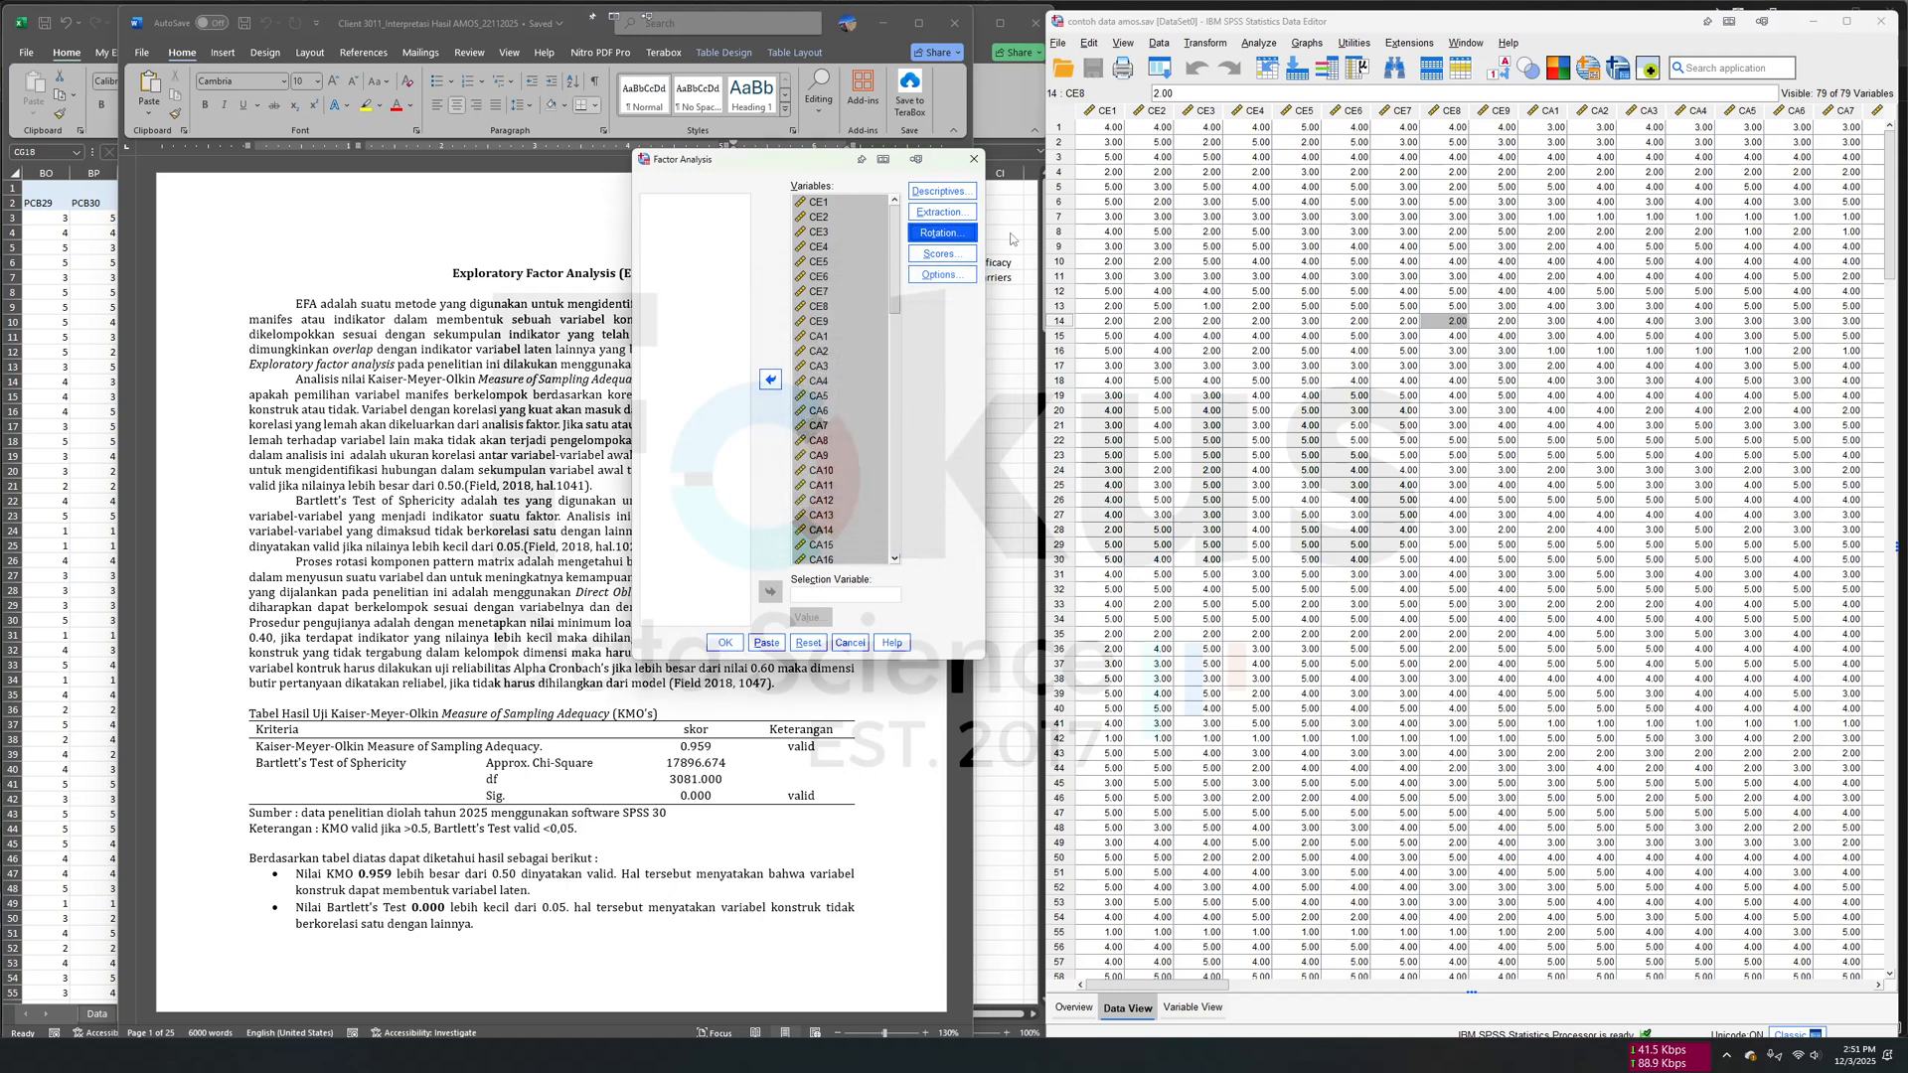
- Include the KMO and Bartlett's test of sphericity in the factor analysis descriptives and run the analysis
{"action": "left_click", "coordinate": [954, 191]}
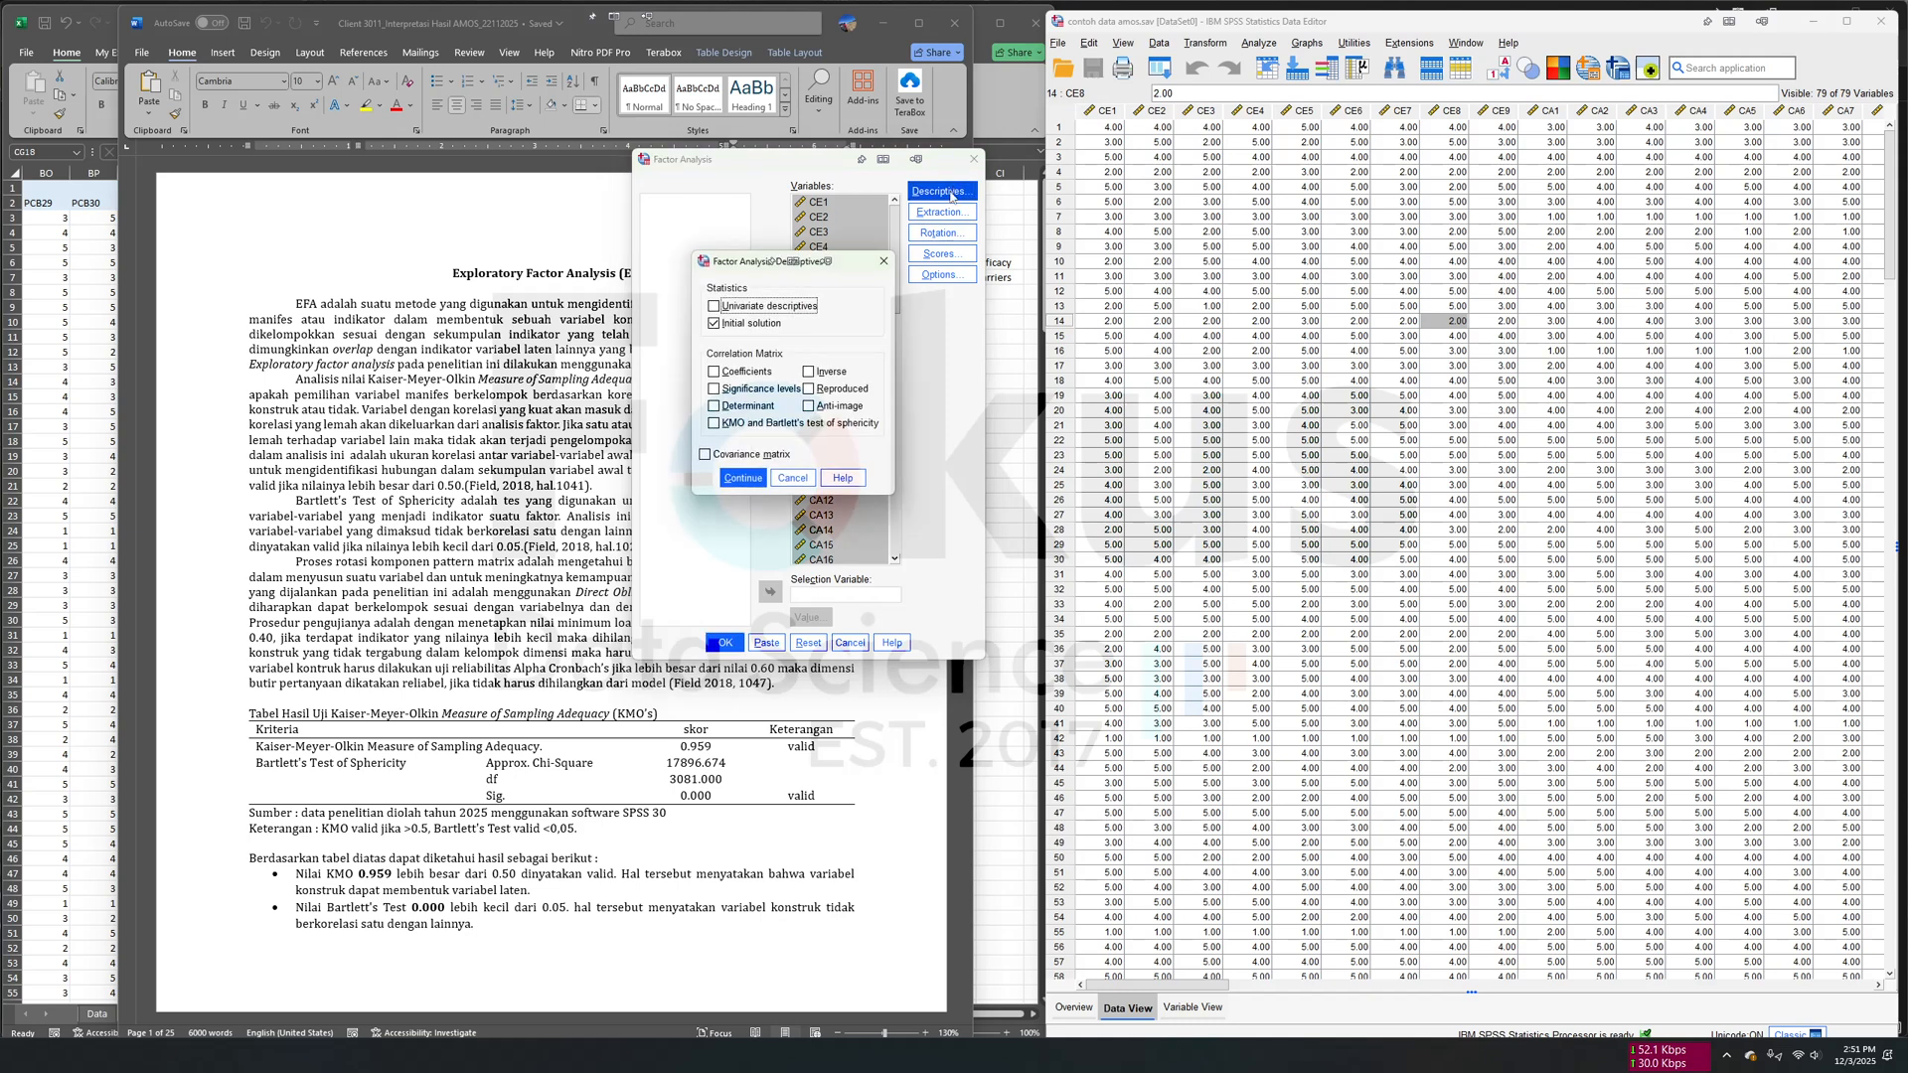
{"action": "left_click", "coordinate": [719, 426]}
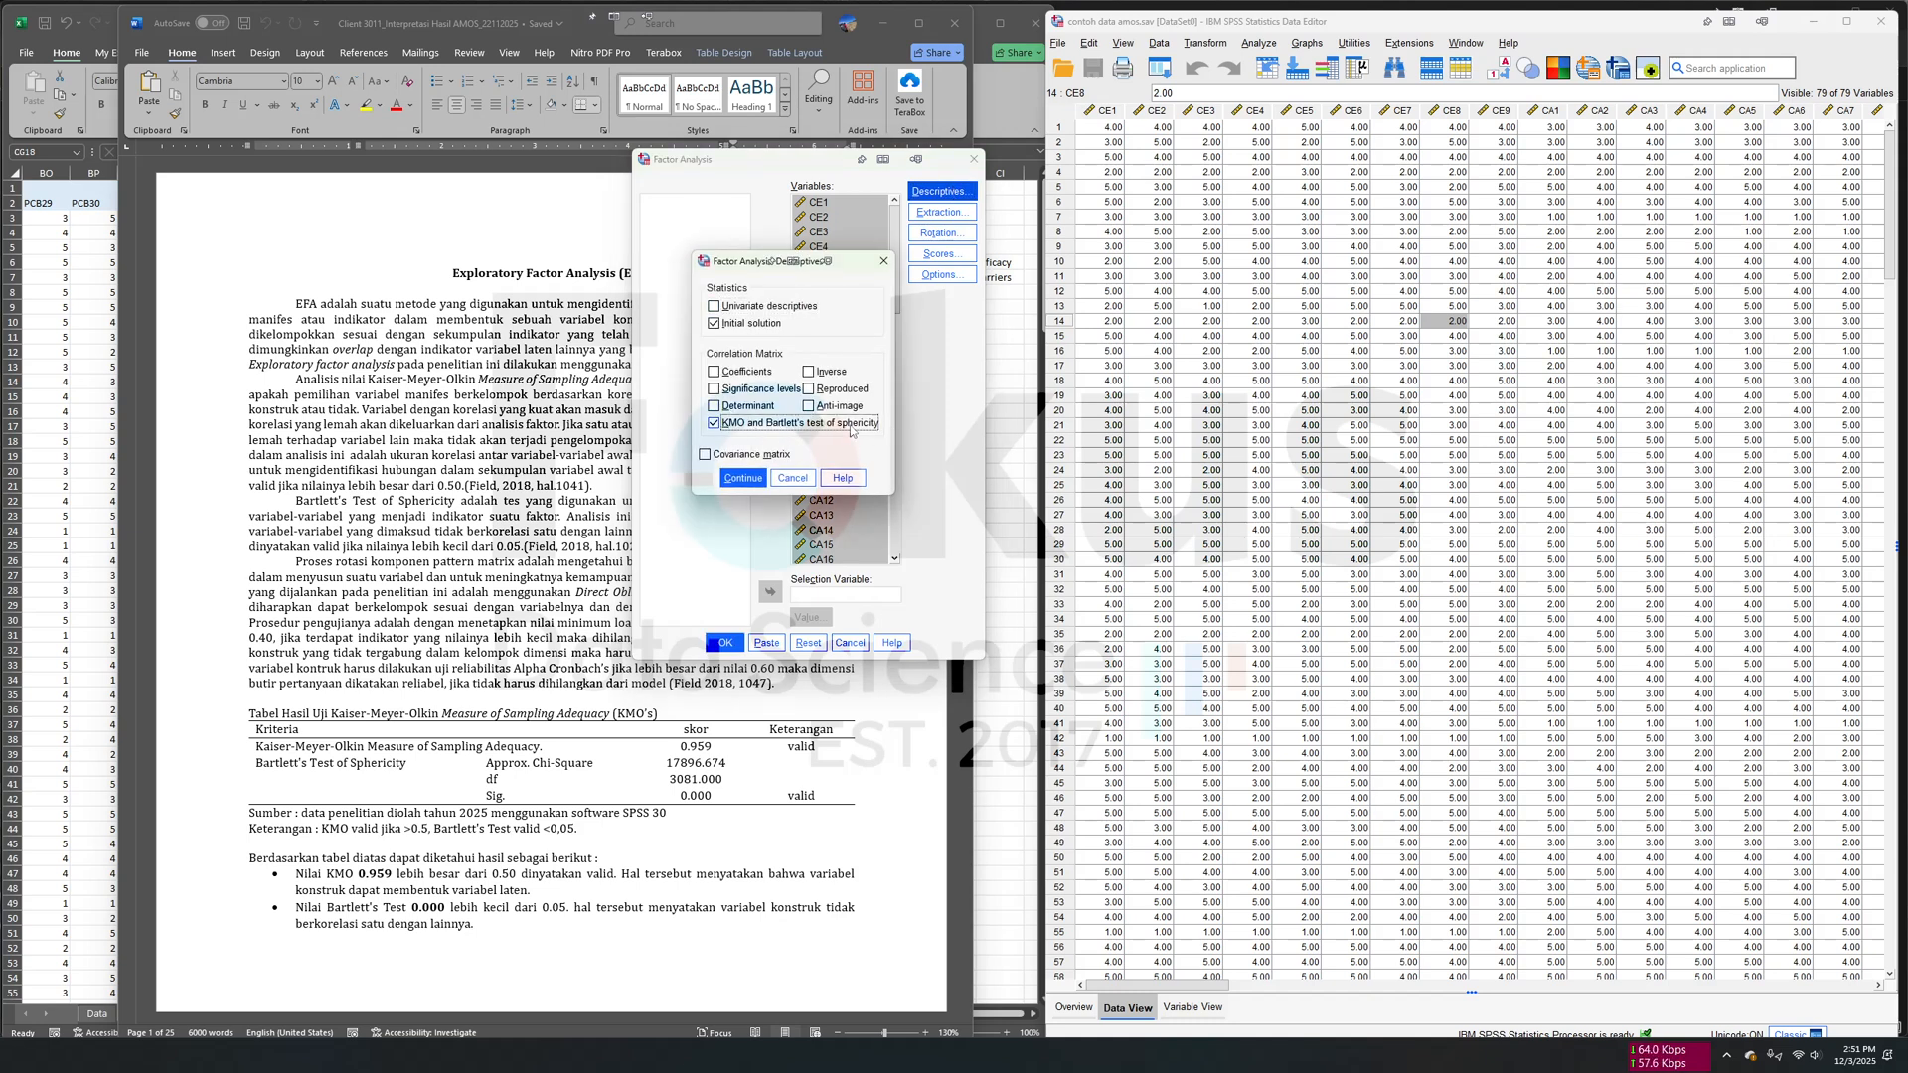
{"action": "left_click", "coordinate": [755, 481]}
{"action": "left_click", "coordinate": [726, 643]}
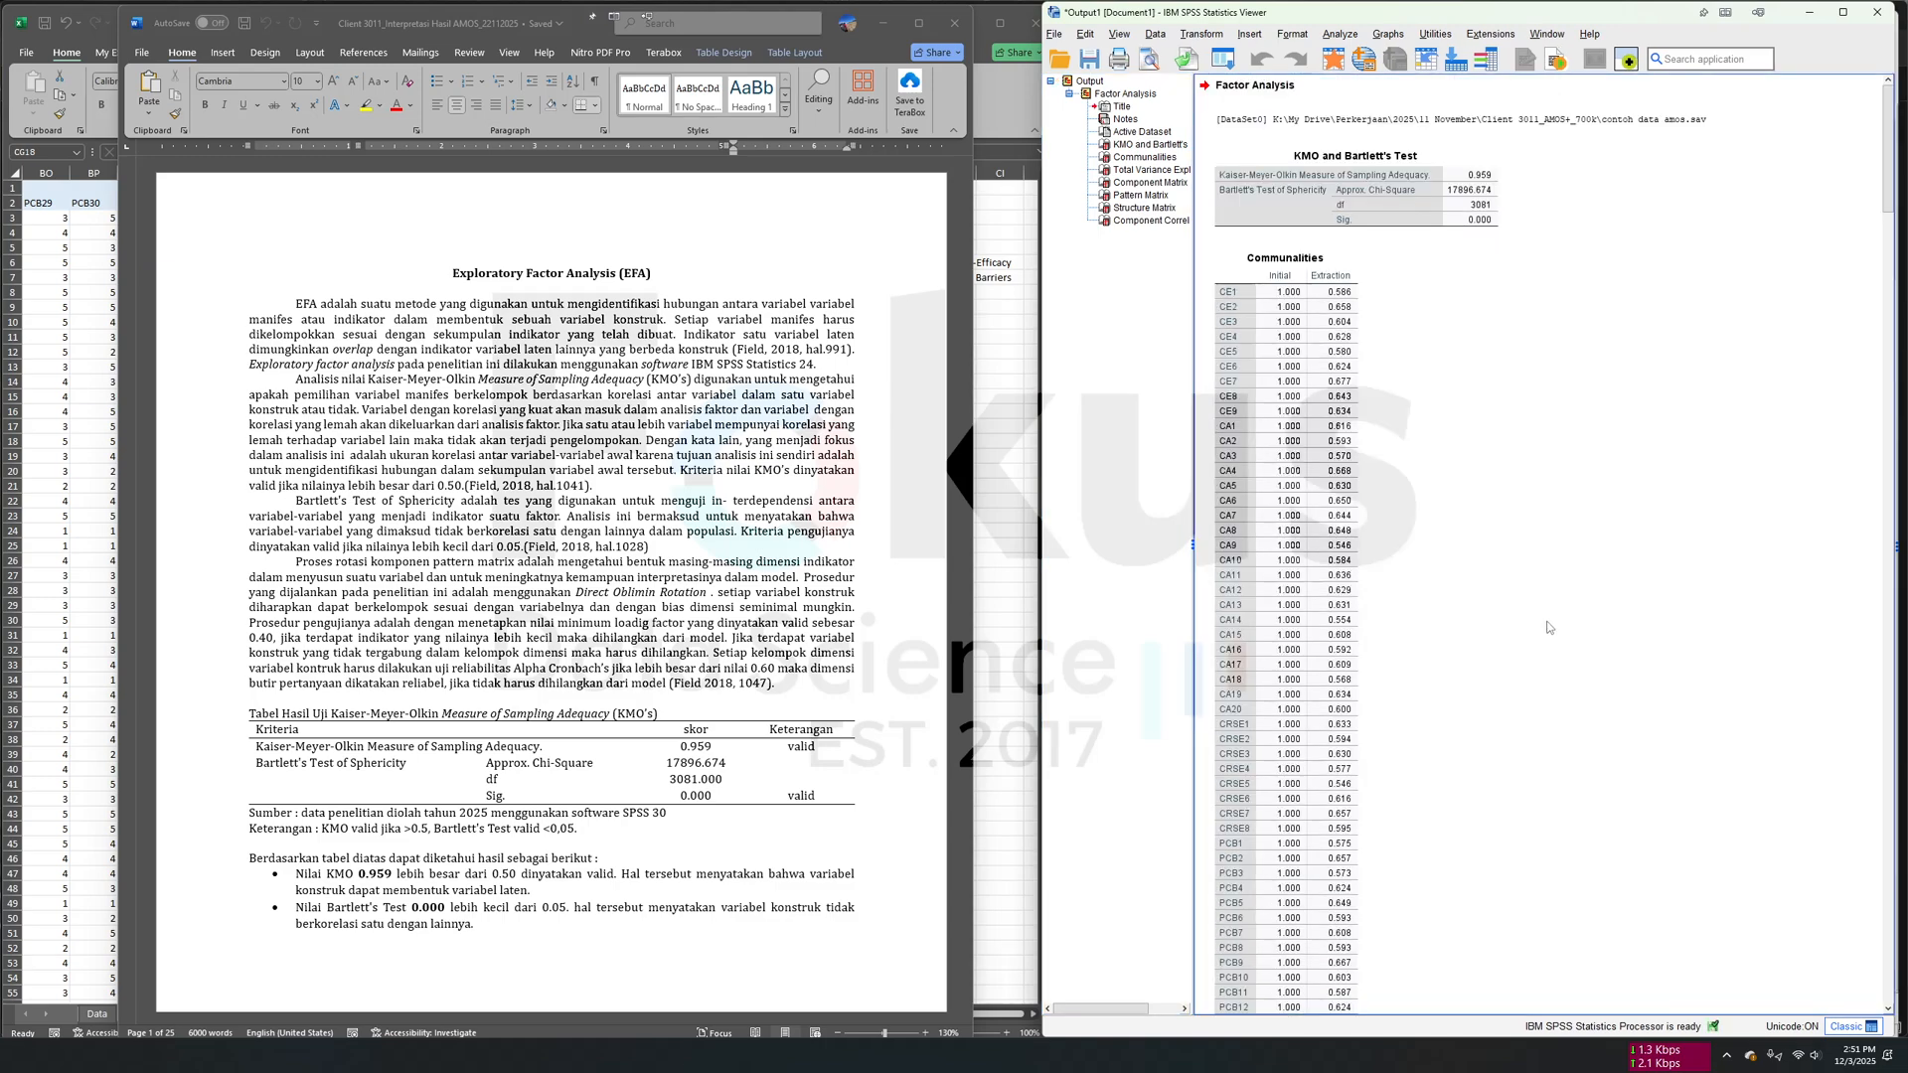
- Arrange the SPSS output viewer and the Word report side by side, with the report over the data editor
{"action": "left_click_drag", "start_coordinate": [1585, 7], "coordinate": [618, 44]}
{"action": "left_click", "coordinate": [646, 16]}
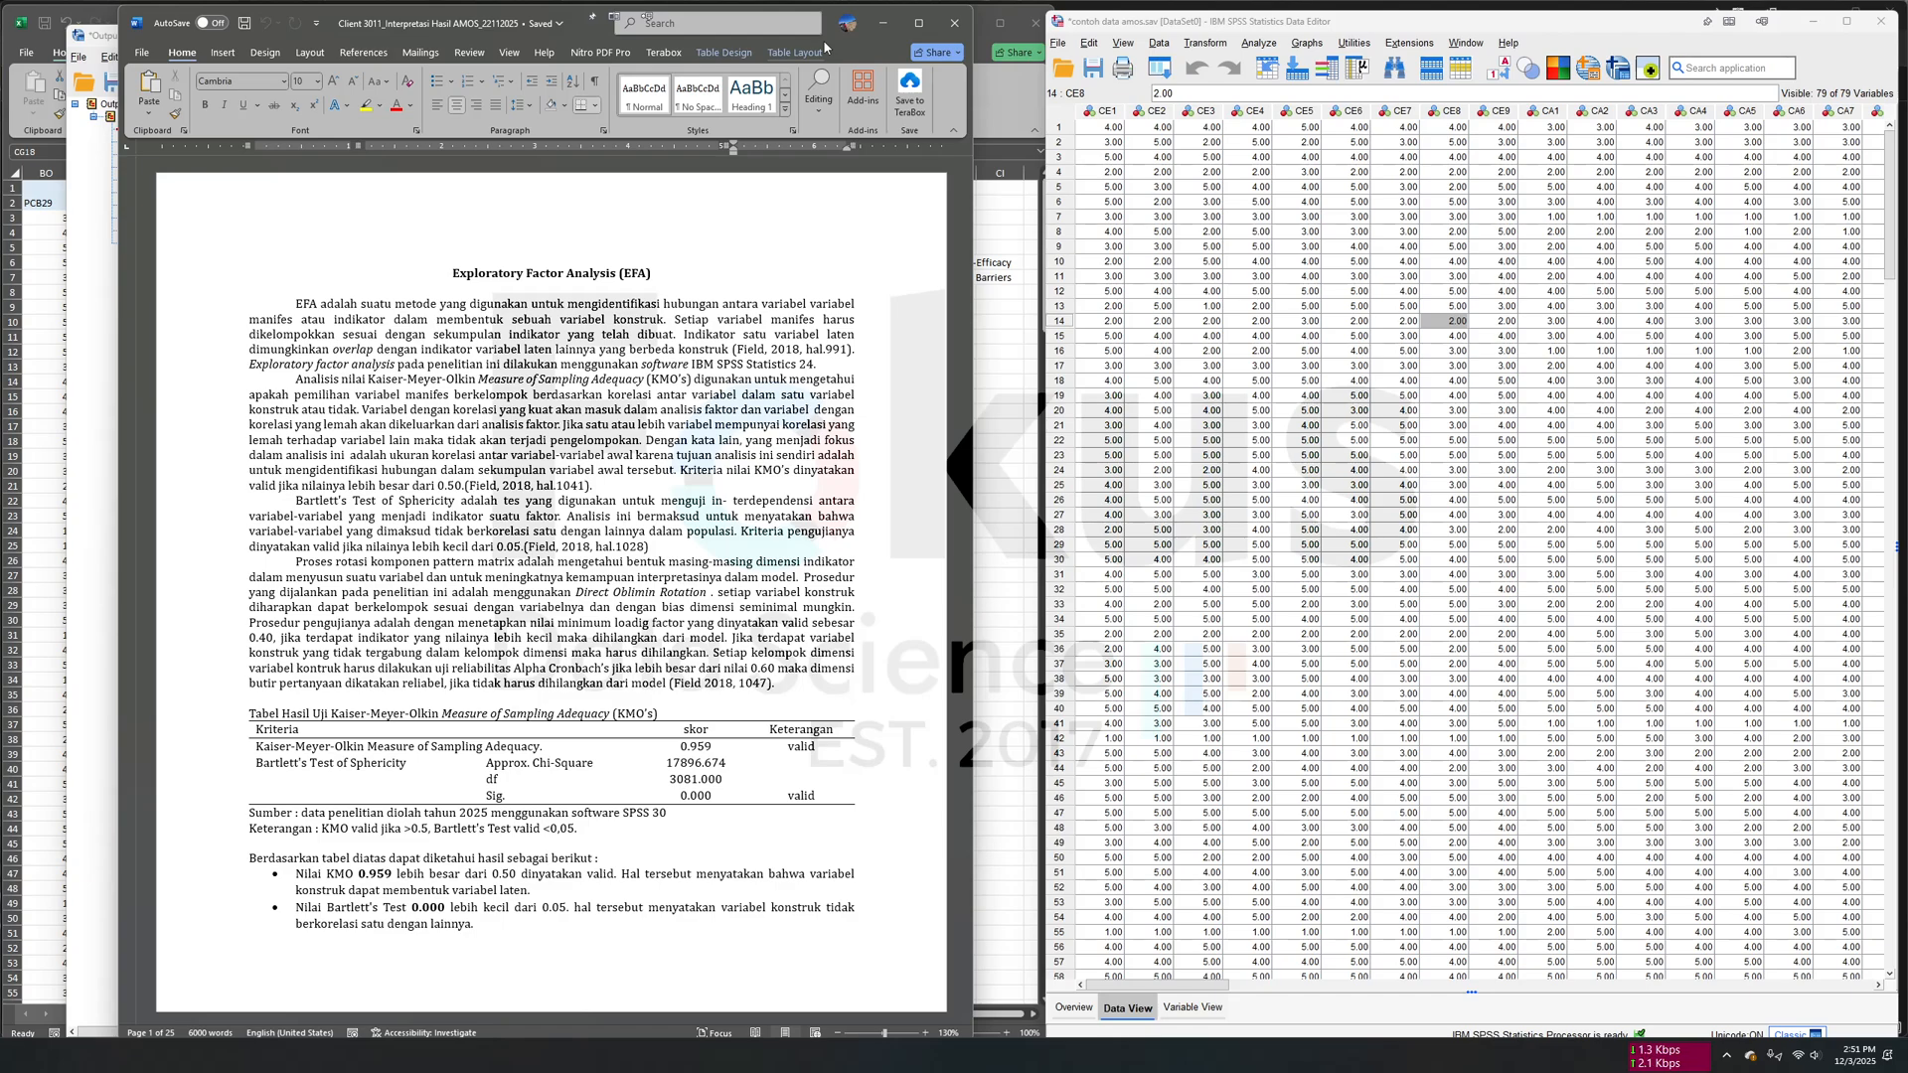
{"action": "left_click", "coordinate": [795, 51]}
{"action": "left_click_drag", "start_coordinate": [820, 33], "coordinate": [1663, 29]}
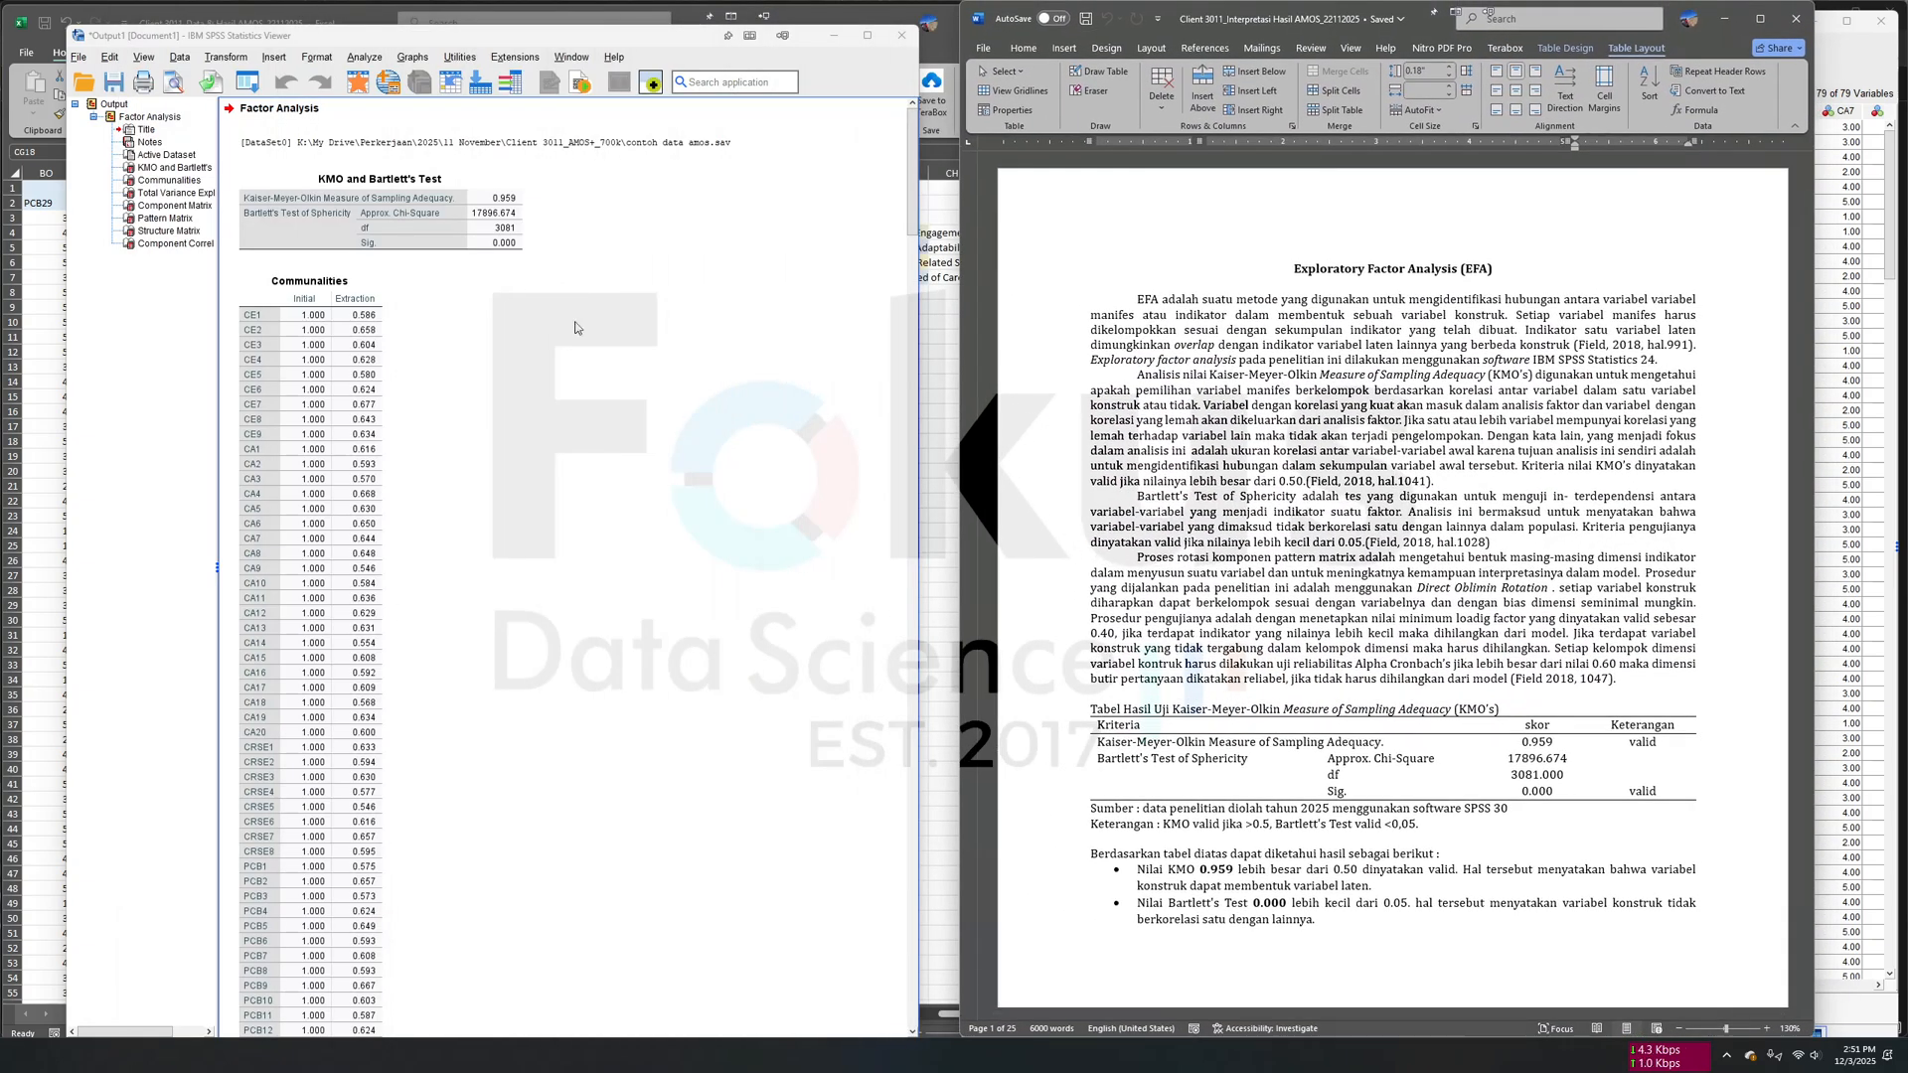
- Compare the KMO and Bartlett's Test output with the KMO table and its interpretation in the Word report
{"action": "left_click", "coordinate": [164, 167]}
{"action": "left_click", "coordinate": [1237, 758]}
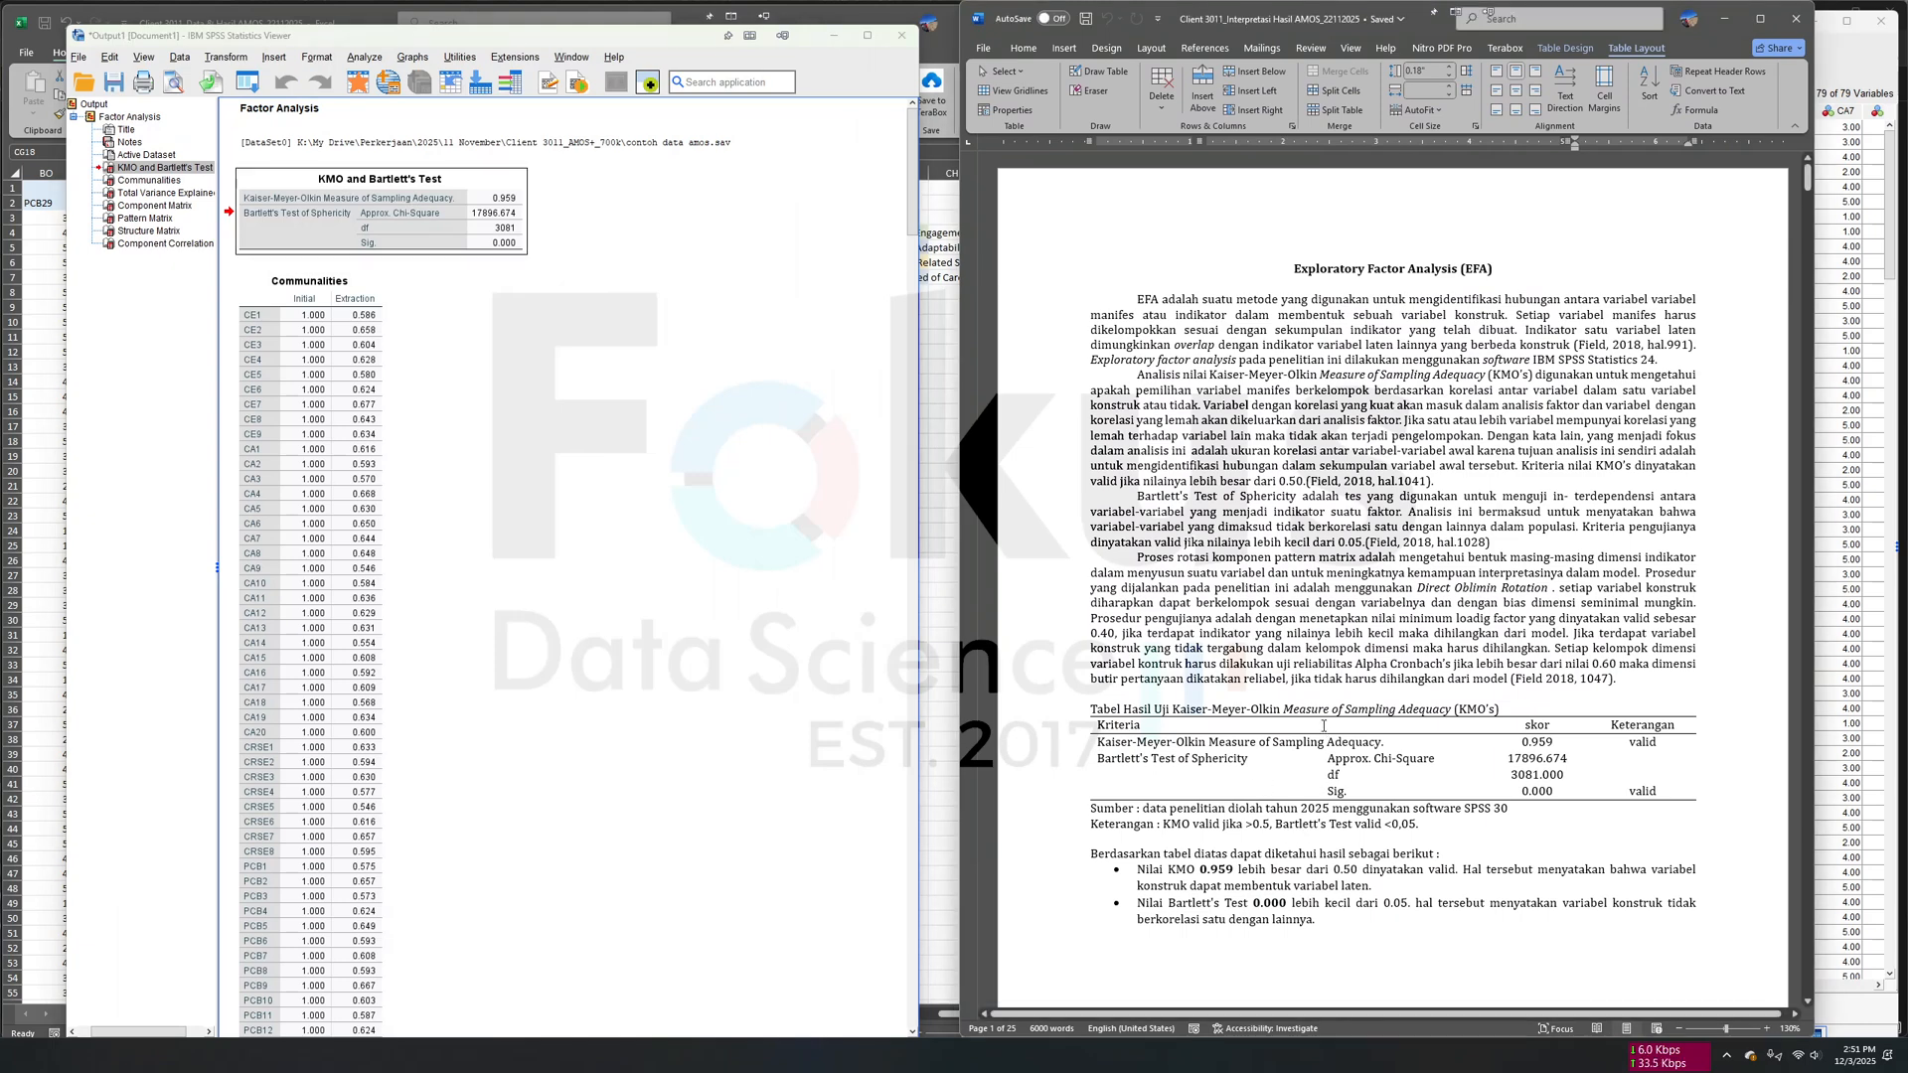
{"action": "scroll", "coordinate": [1242, 696], "scroll_direction": "down", "scroll_amount": 3}
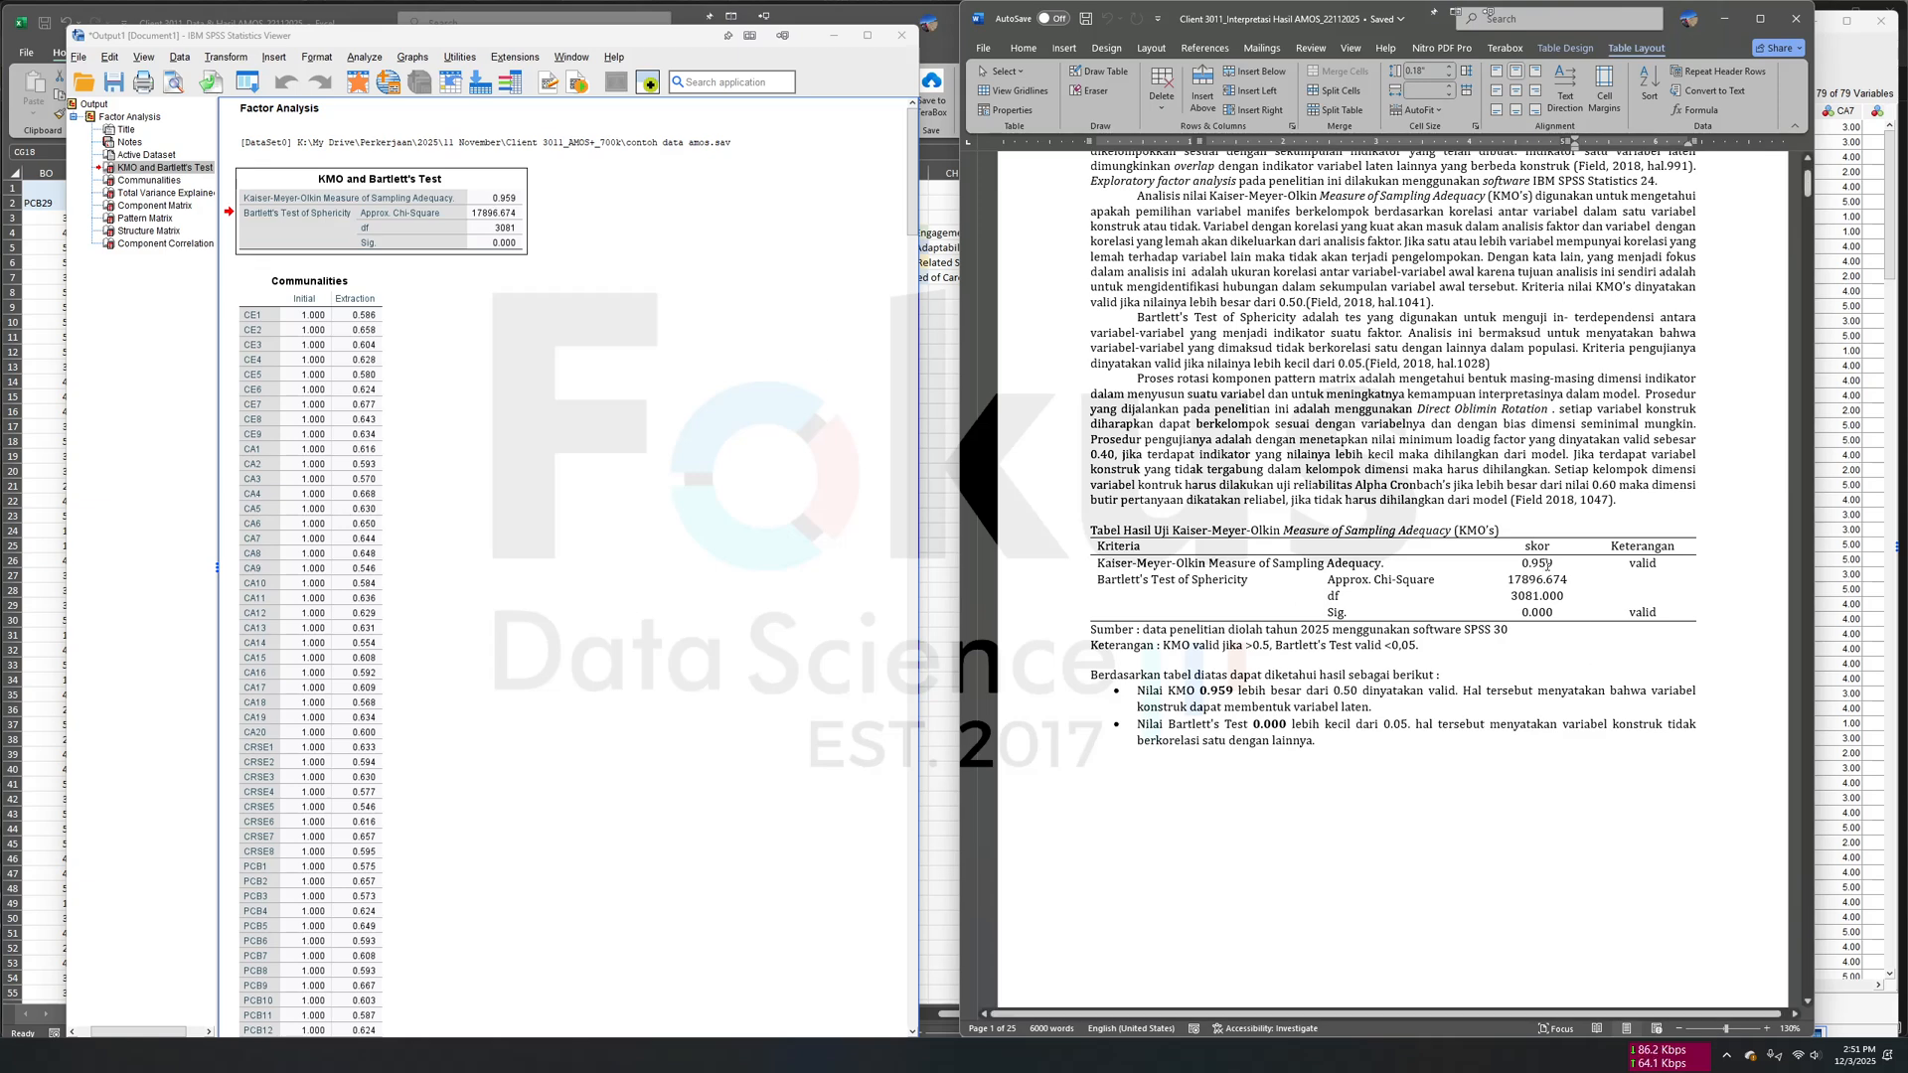
{"action": "left_click_drag", "start_coordinate": [1553, 564], "coordinate": [1520, 563]}
{"action": "left_click", "coordinate": [1377, 690]}
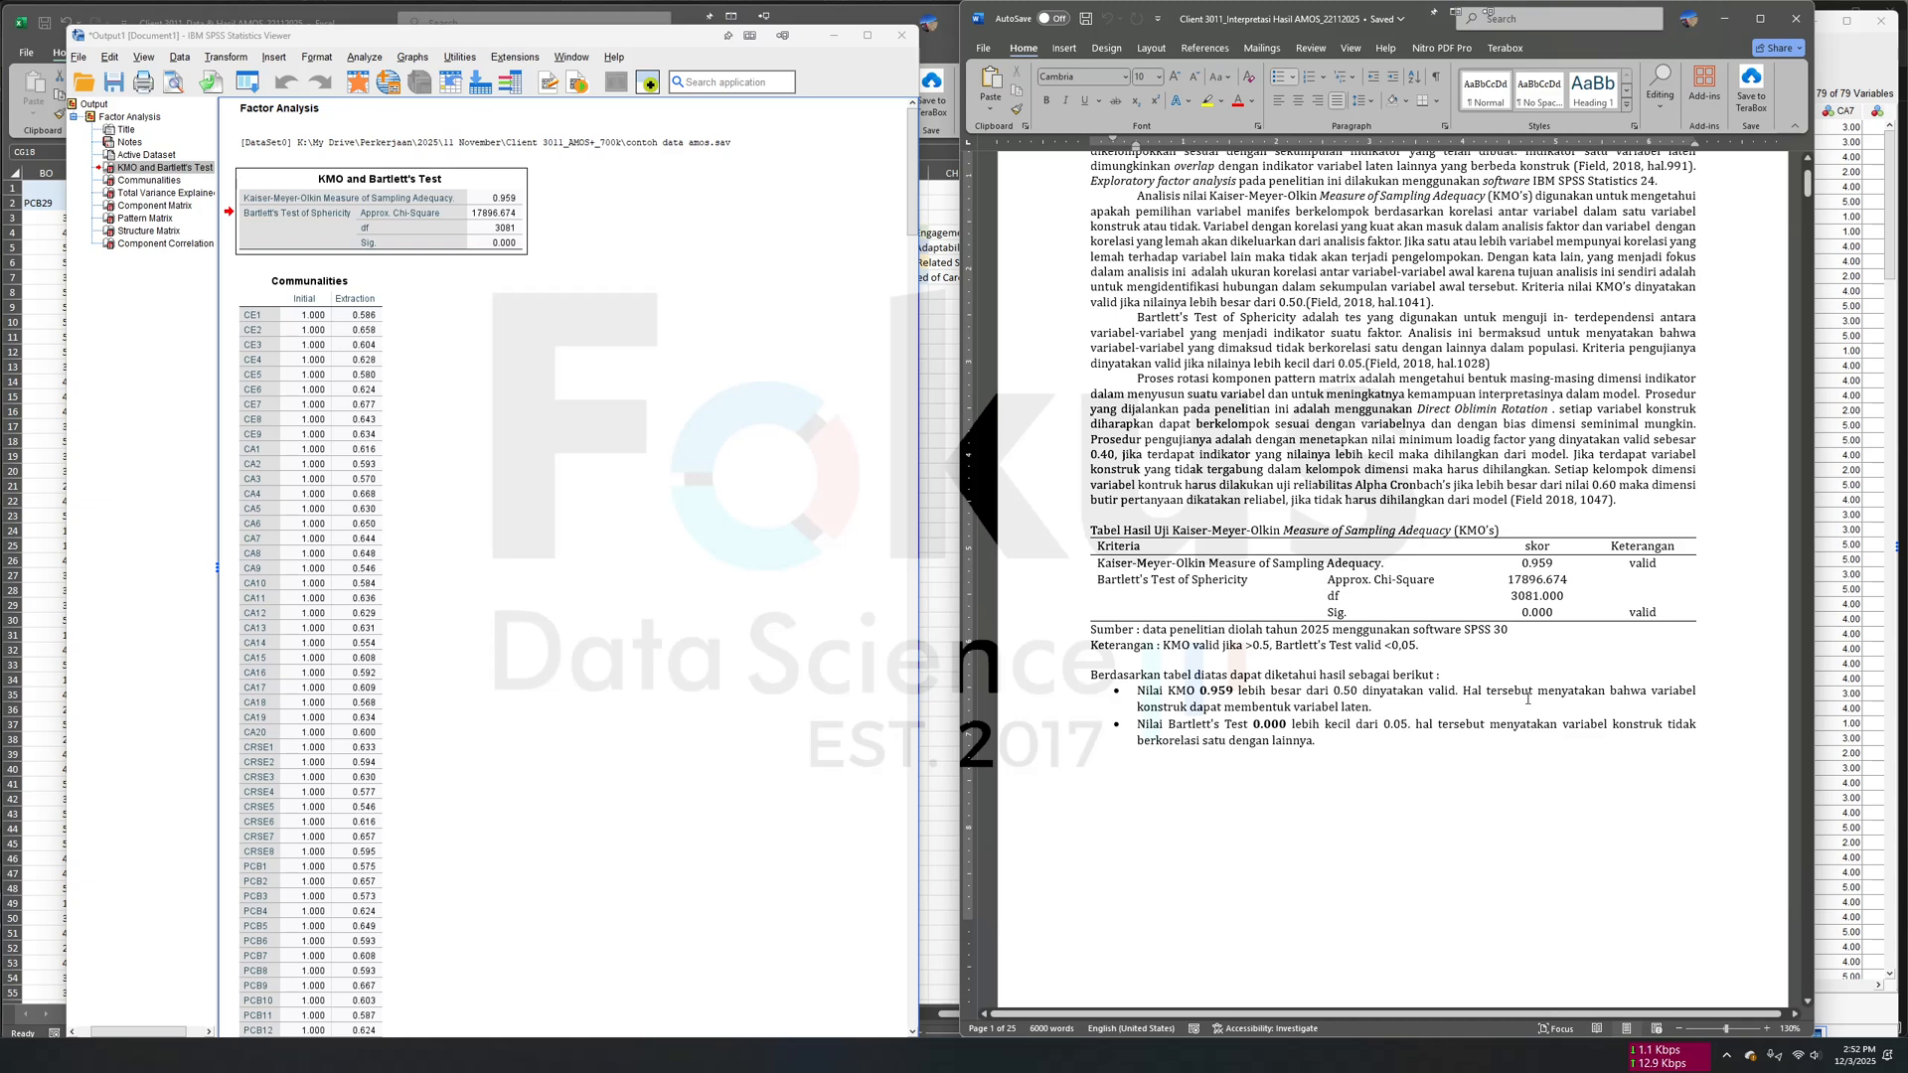
{"action": "left_click_drag", "start_coordinate": [1353, 725], "coordinate": [1285, 726]}
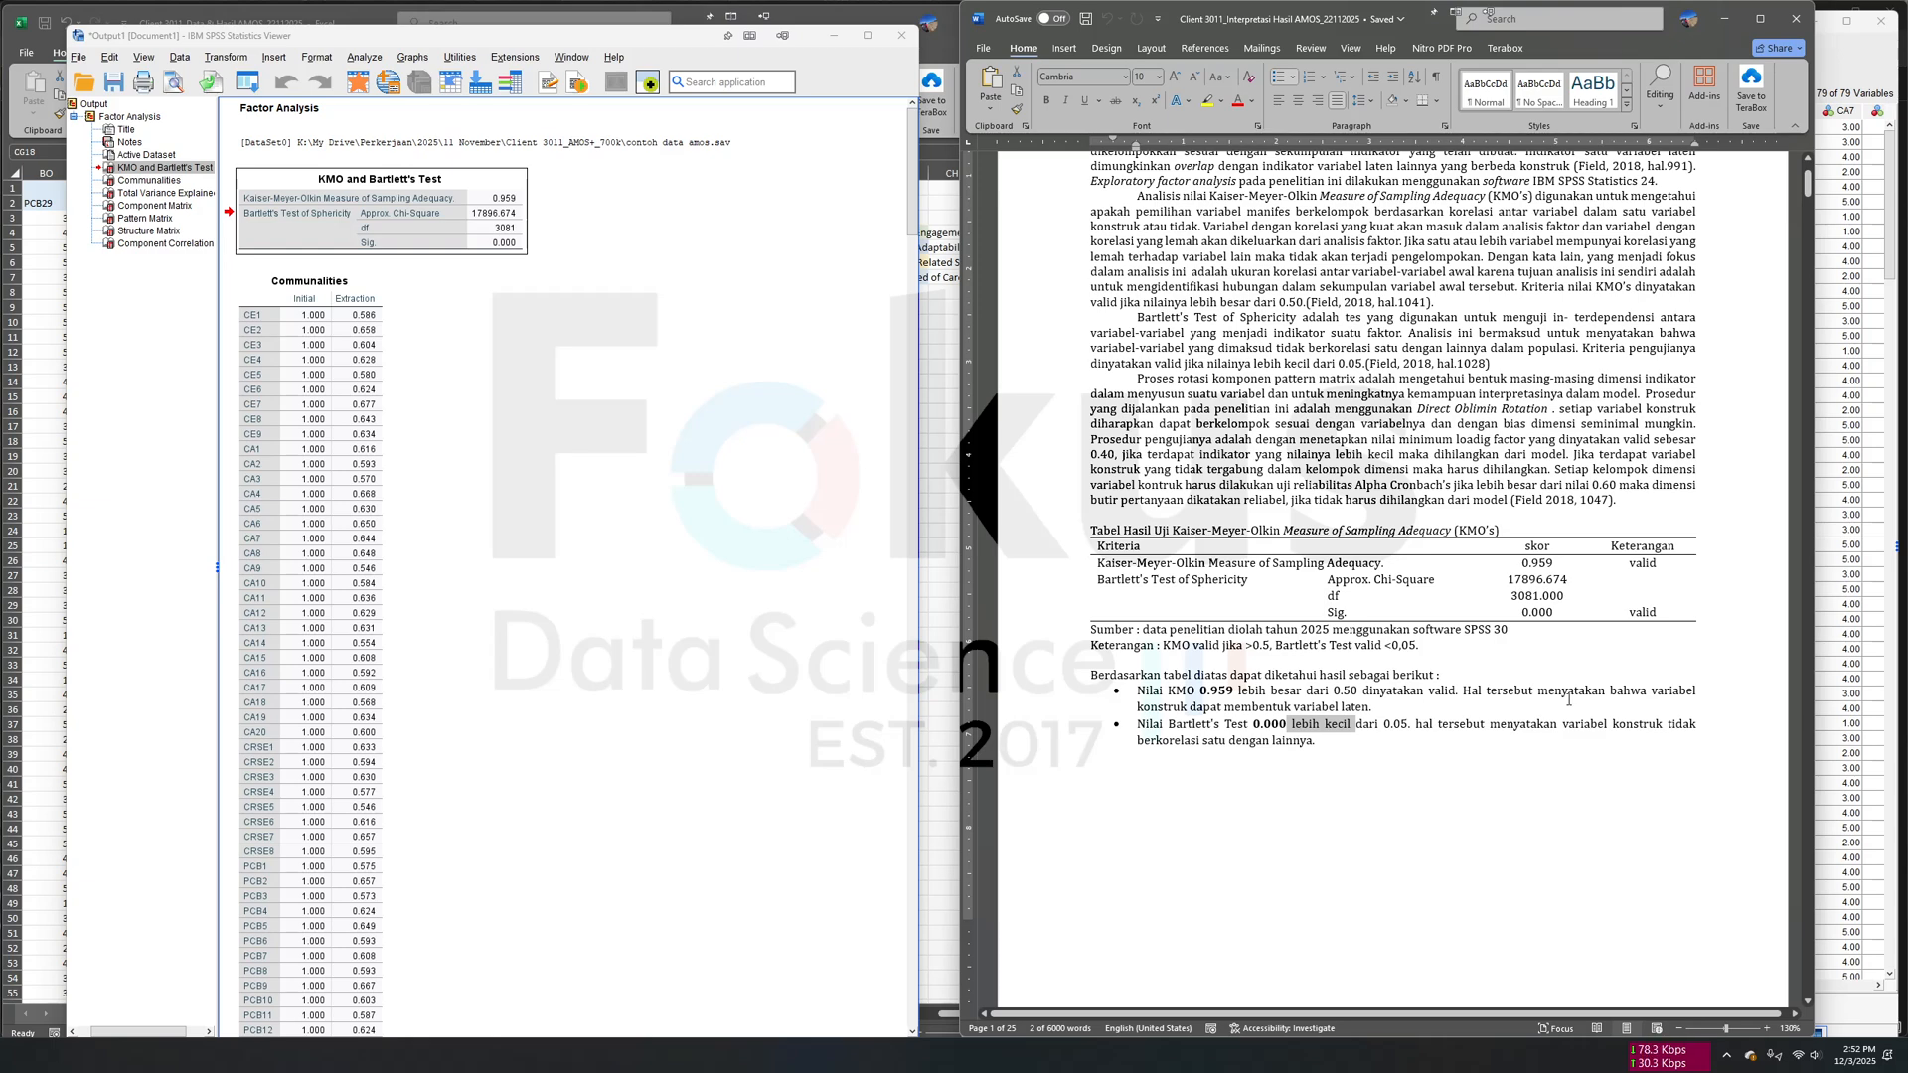
{"action": "left_click", "coordinate": [1435, 656]}
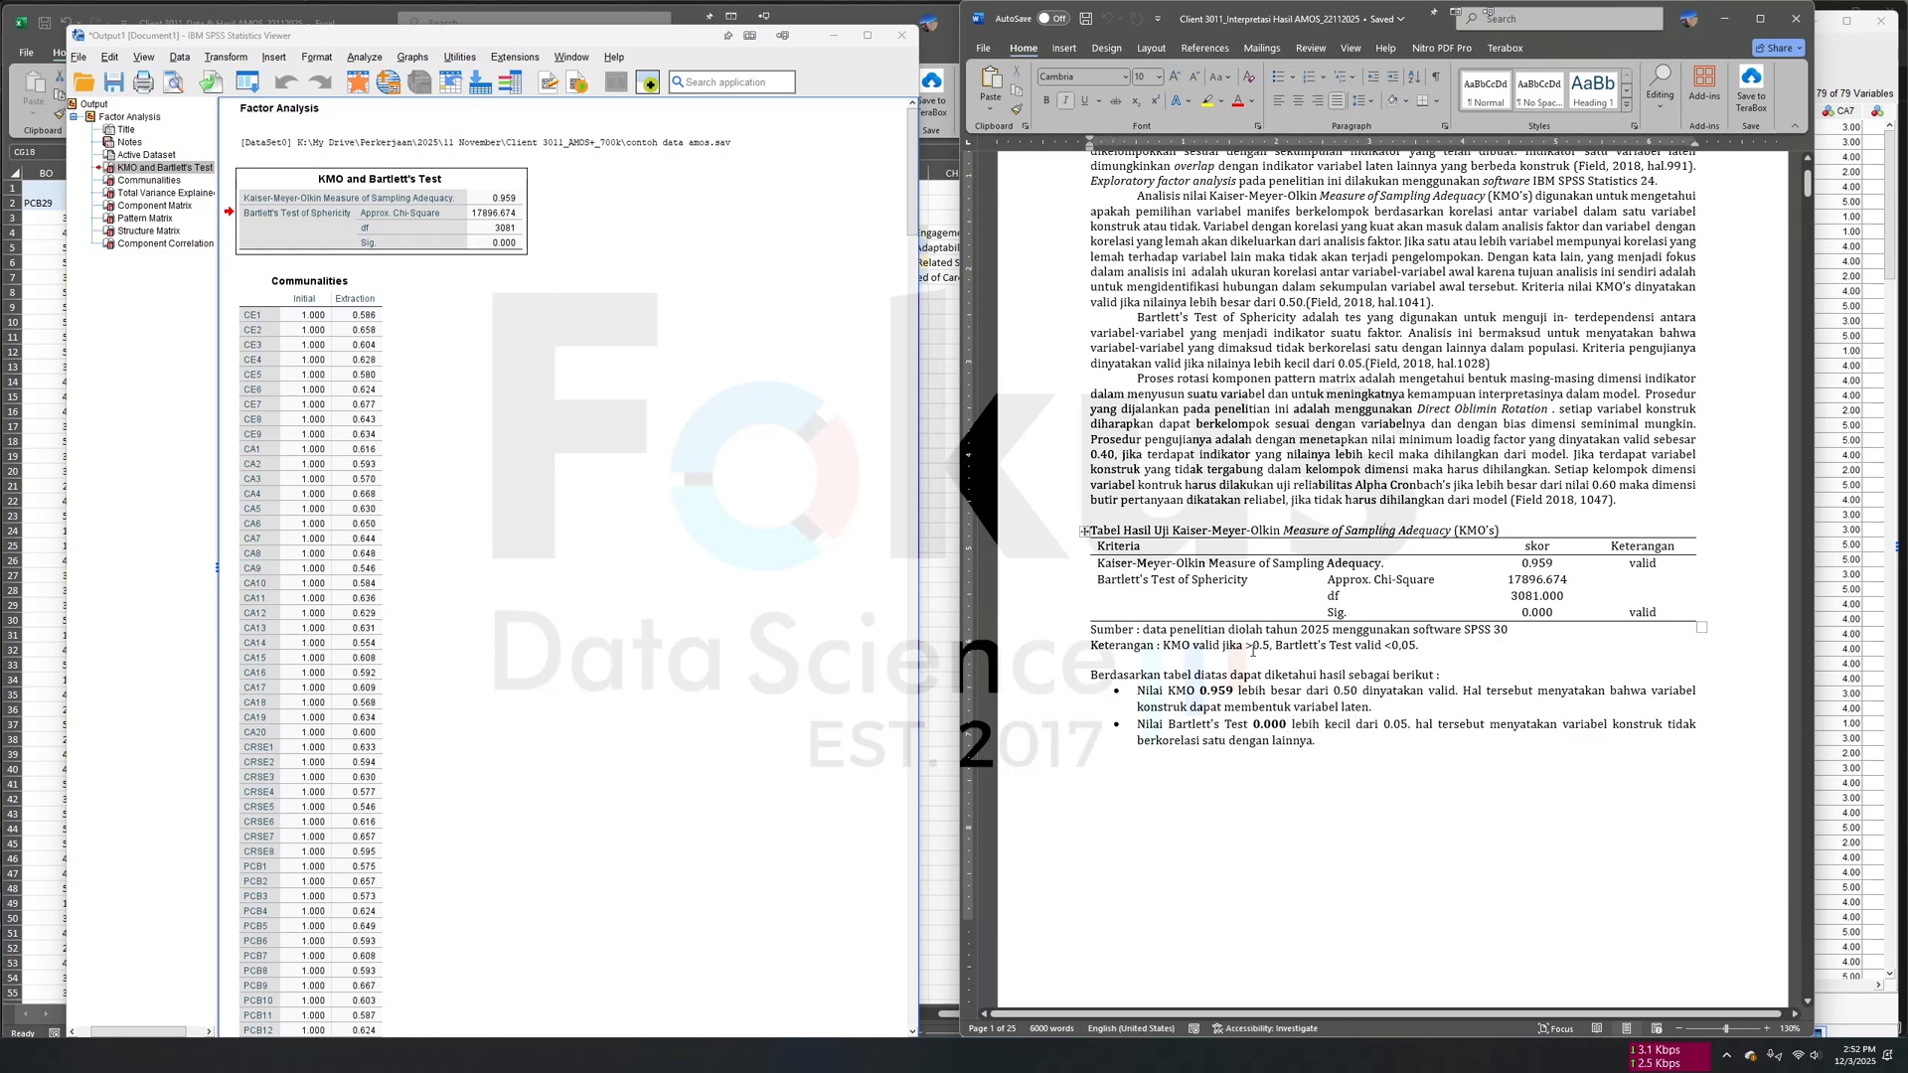
- Locate the Career Engagement EFA table in the report and select the Pattern Matrix in the SPSS output
{"action": "scroll", "coordinate": [1267, 655], "scroll_direction": "down", "scroll_amount": 6}
{"action": "scroll", "coordinate": [1267, 655], "scroll_direction": "down", "scroll_amount": 3}
{"action": "left_click", "coordinate": [1265, 600]}
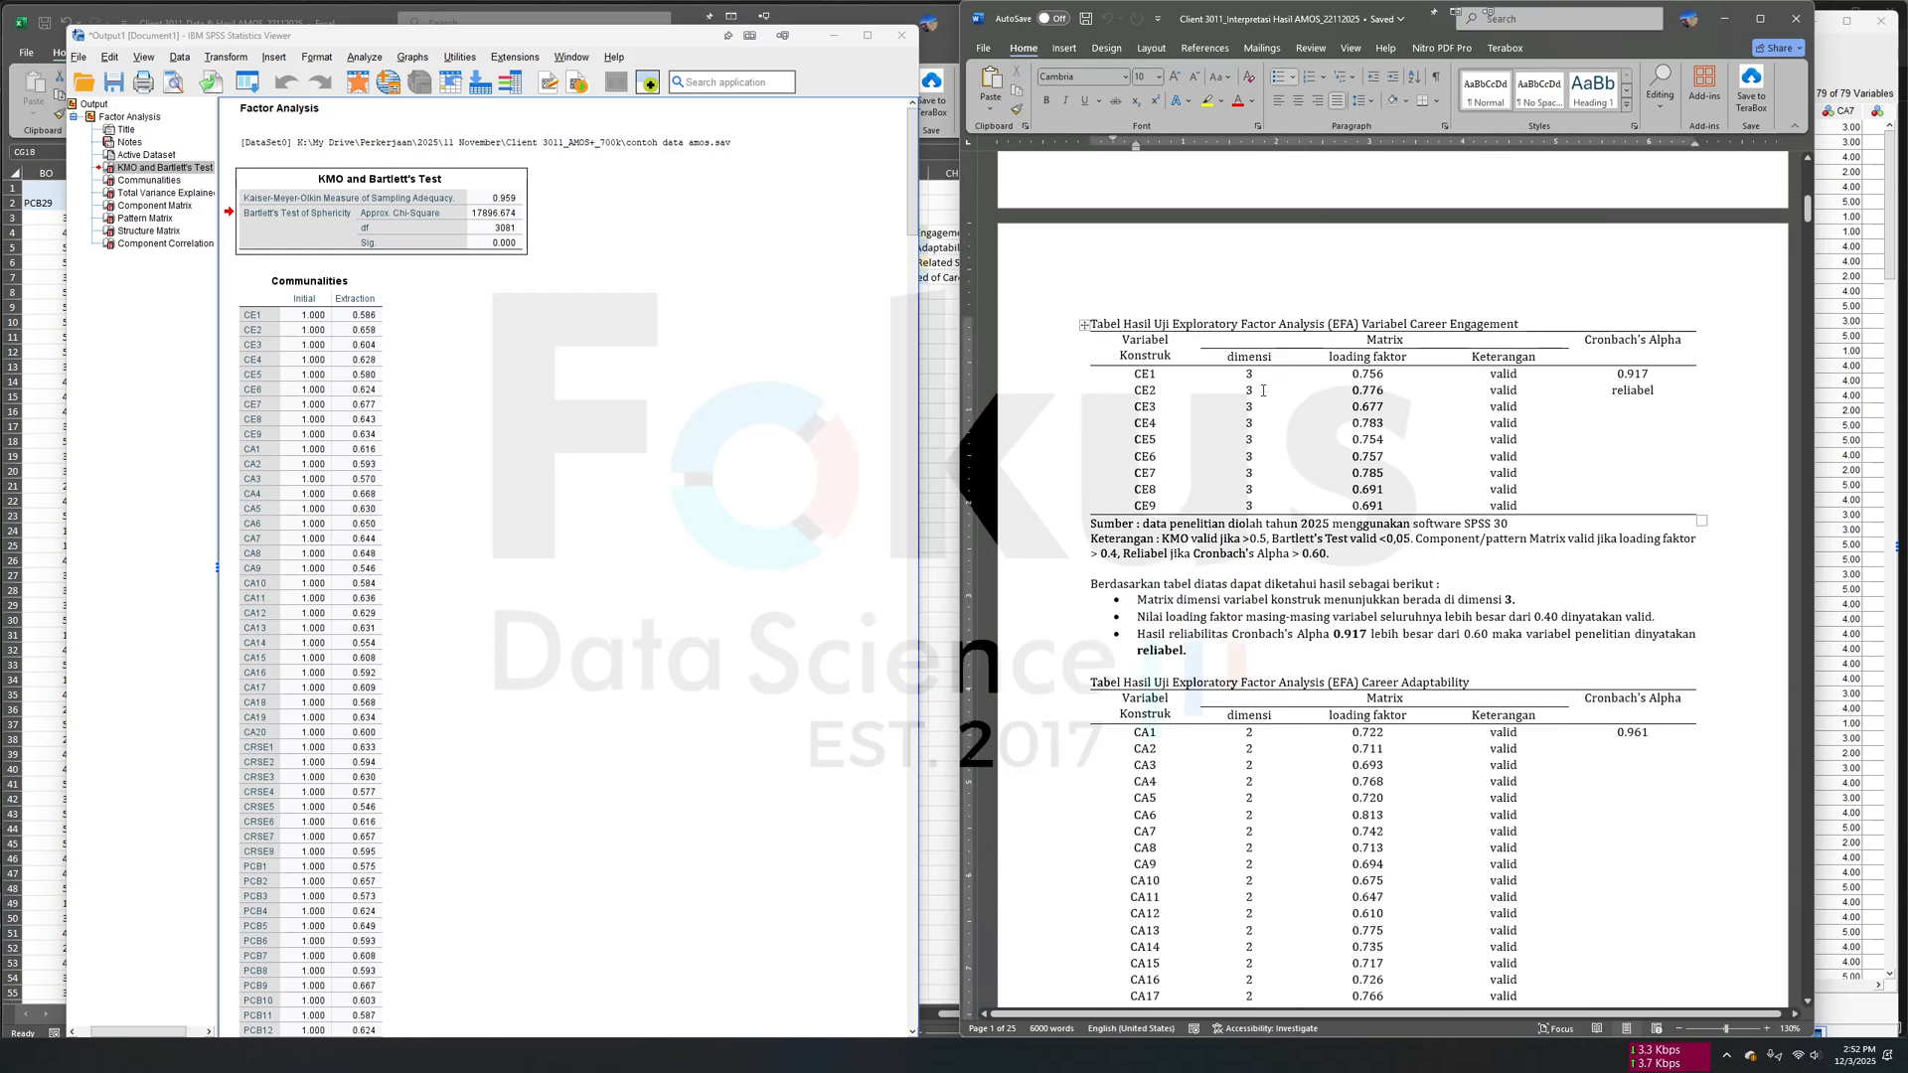
{"action": "left_click_drag", "start_coordinate": [1173, 325], "coordinate": [1409, 325]}
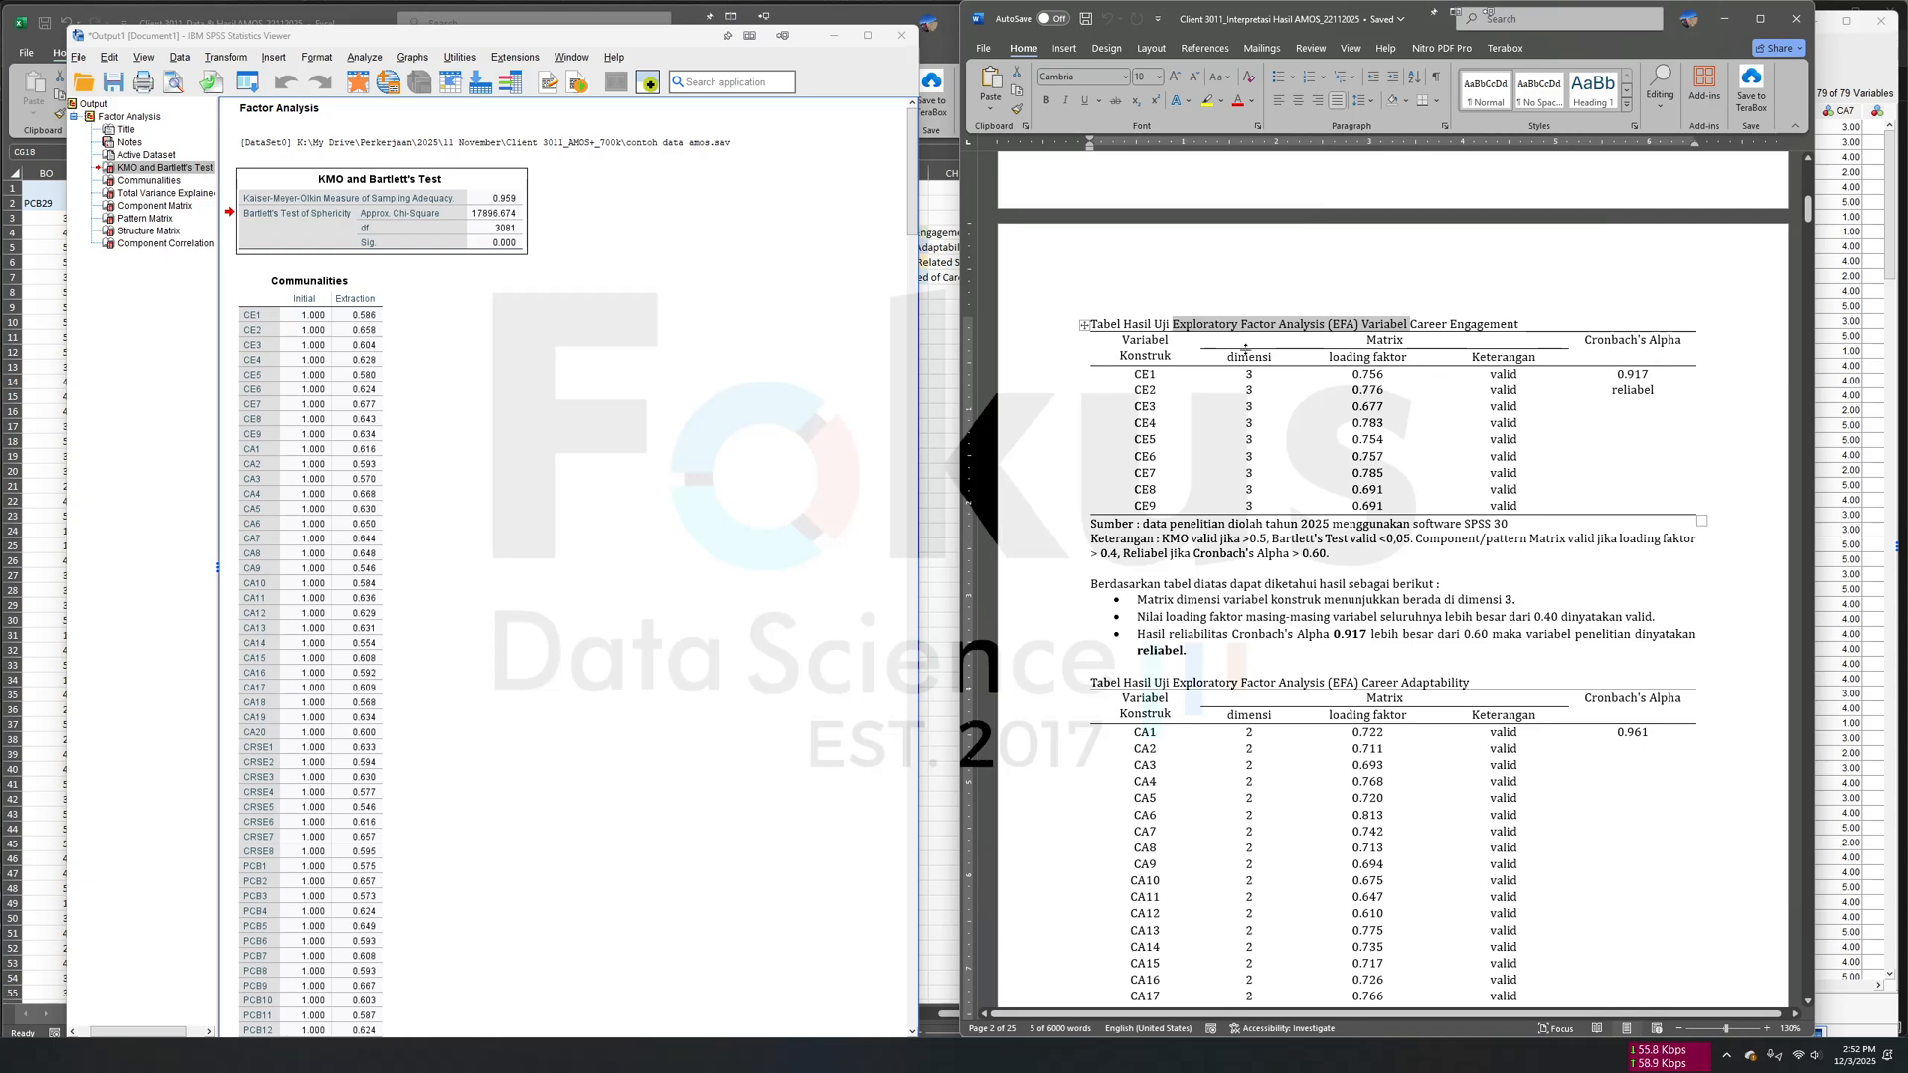
{"action": "scroll", "coordinate": [534, 389], "scroll_direction": "down", "scroll_amount": 15}
{"action": "scroll", "coordinate": [534, 388], "scroll_direction": "down", "scroll_amount": 10}
{"action": "left_click", "coordinate": [375, 265]}
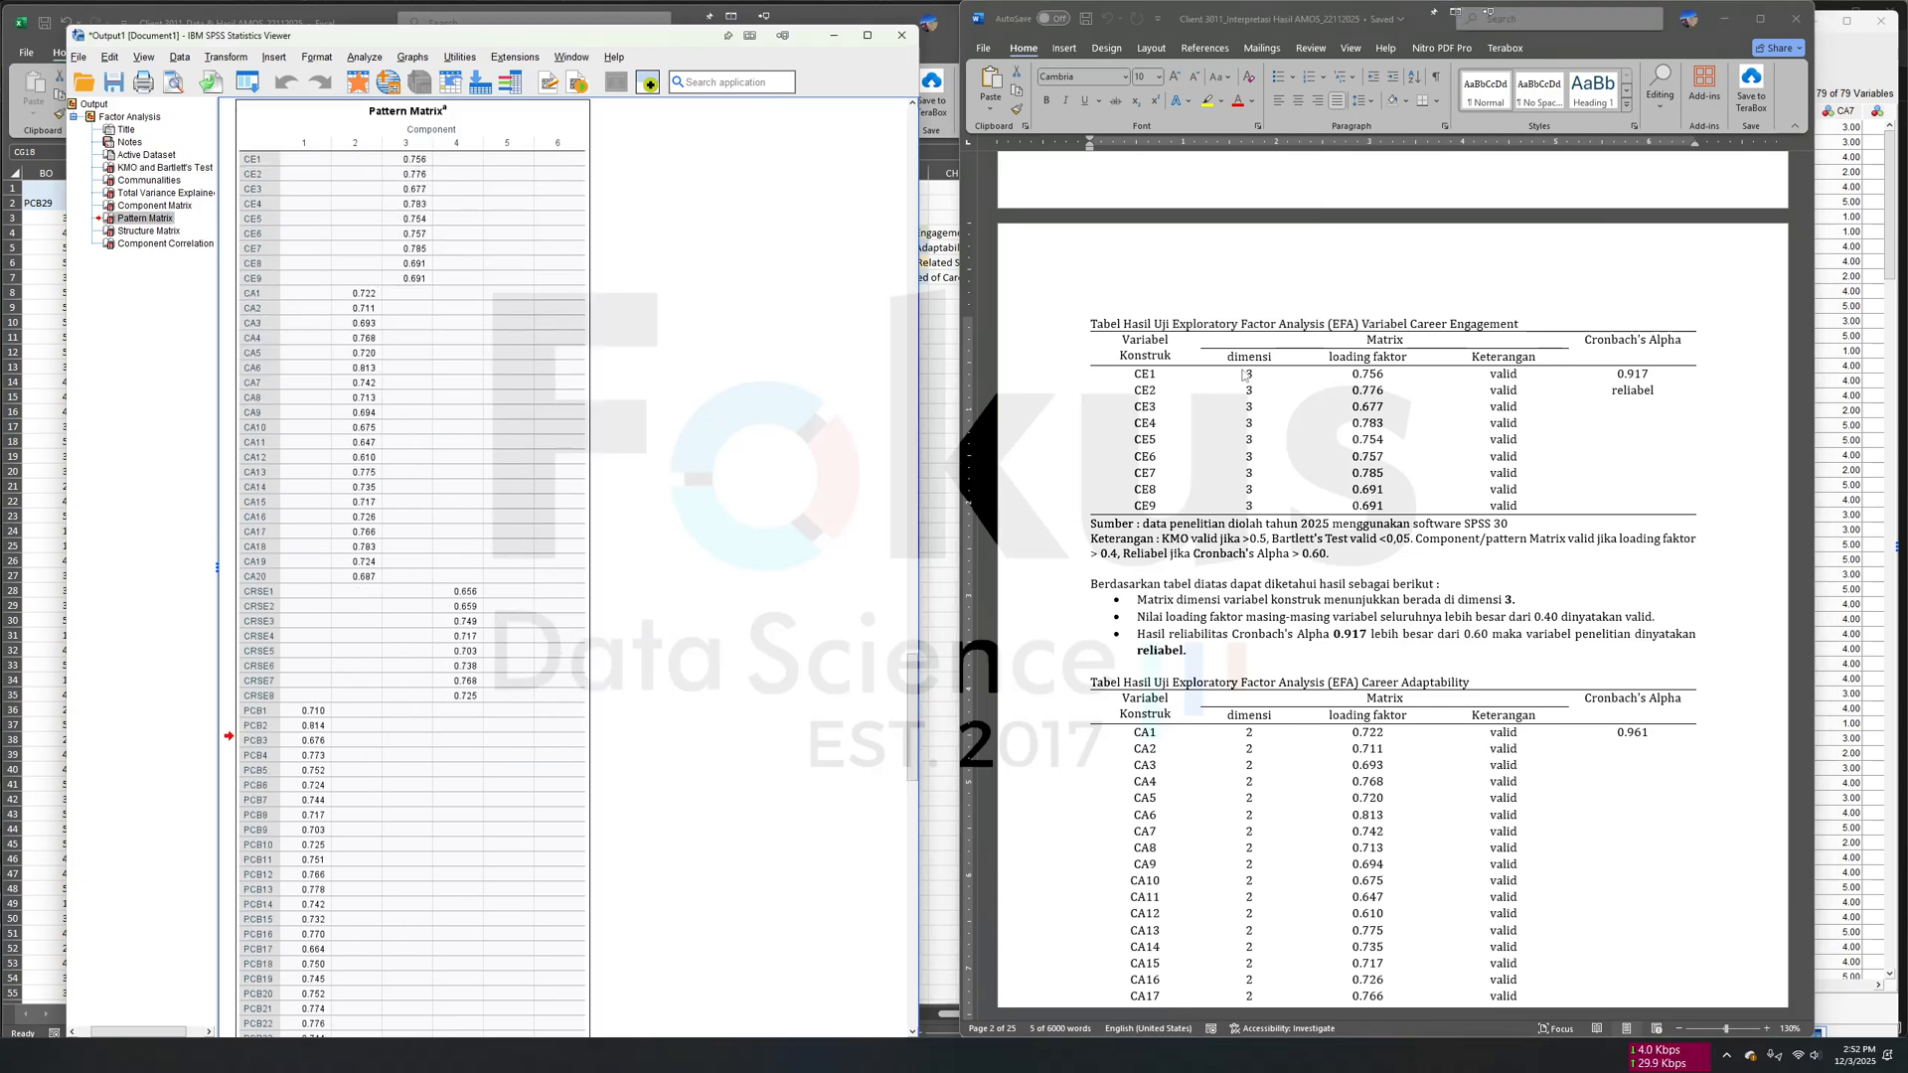
- Check the dimension and loading factor columns of the Career Engagement table against the Pattern Matrix, and look through the remaining factor output
{"action": "left_click", "coordinate": [1119, 382]}
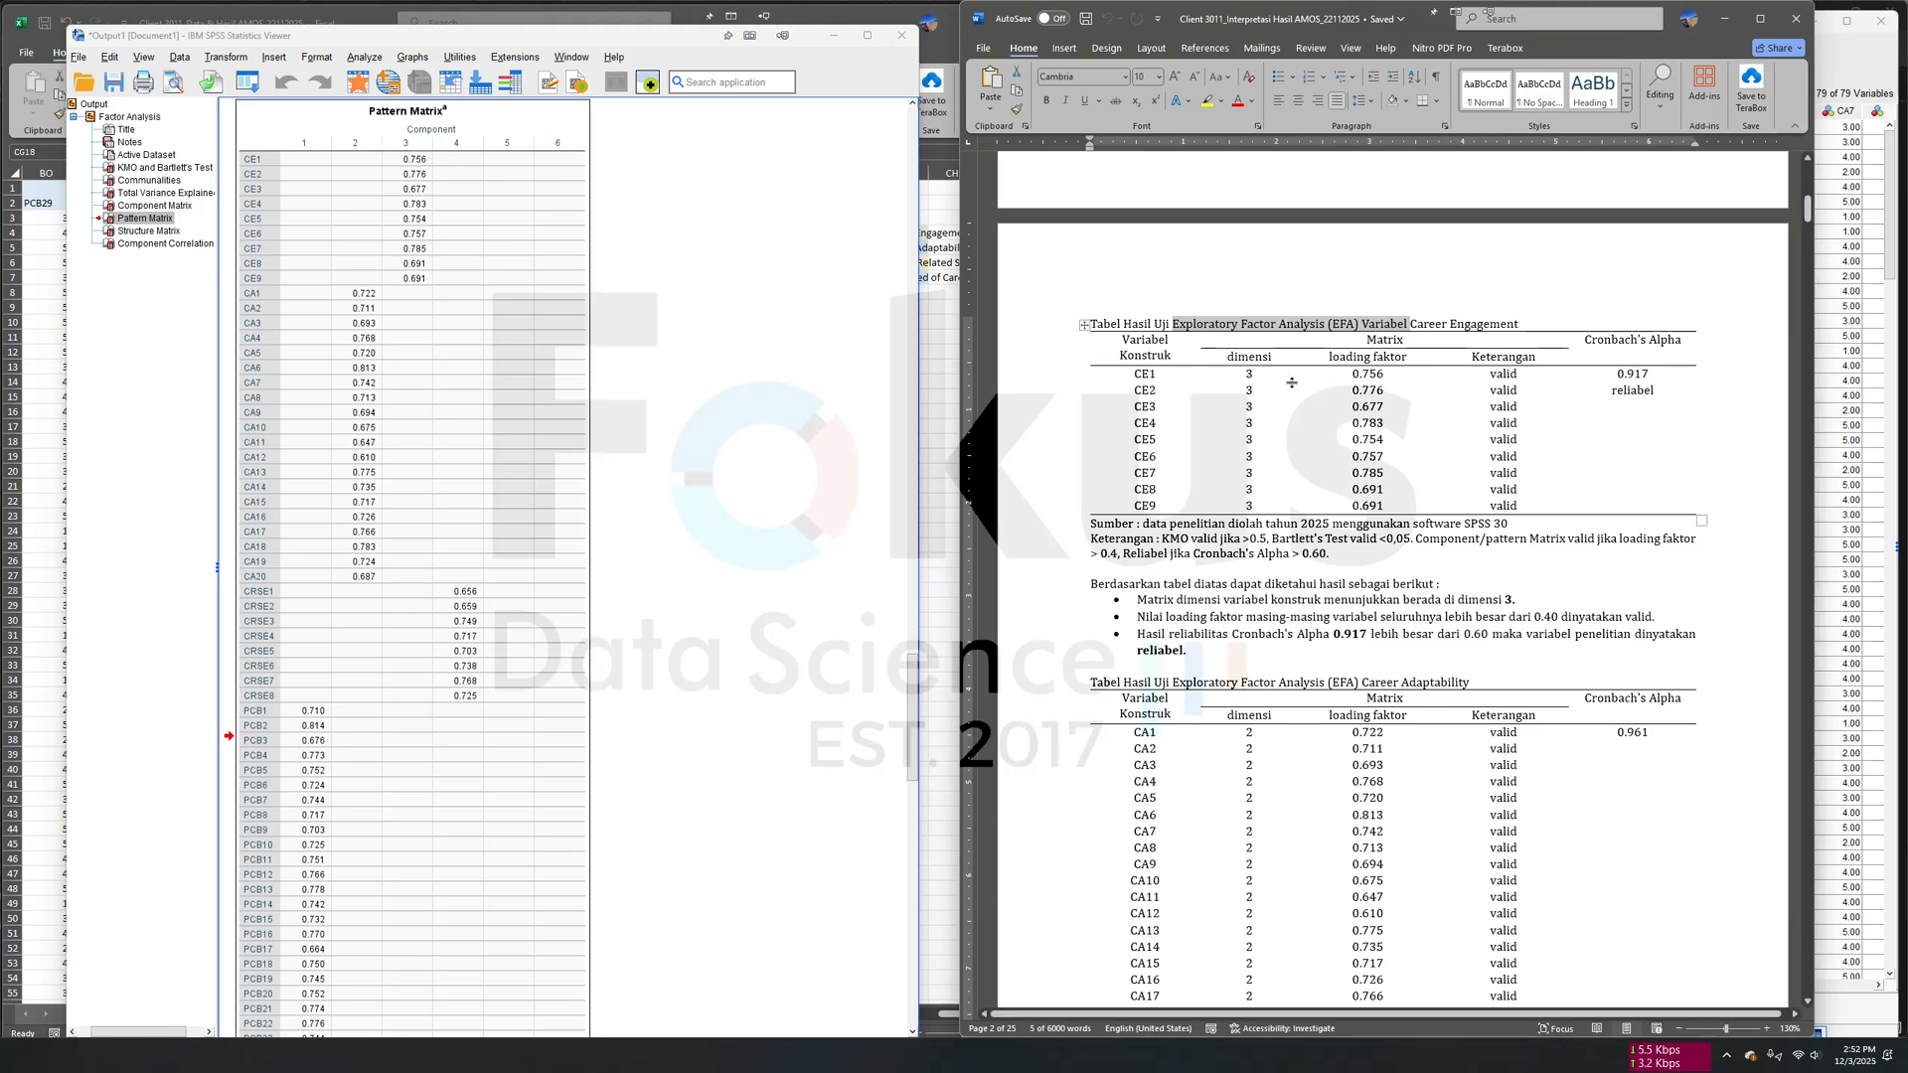
{"action": "left_click_drag", "start_coordinate": [1336, 356], "coordinate": [1369, 477]}
{"action": "left_click", "coordinate": [1235, 365]}
{"action": "left_click_drag", "start_coordinate": [1235, 365], "coordinate": [1248, 509]}
{"action": "left_click_drag", "start_coordinate": [1330, 364], "coordinate": [1361, 506]}
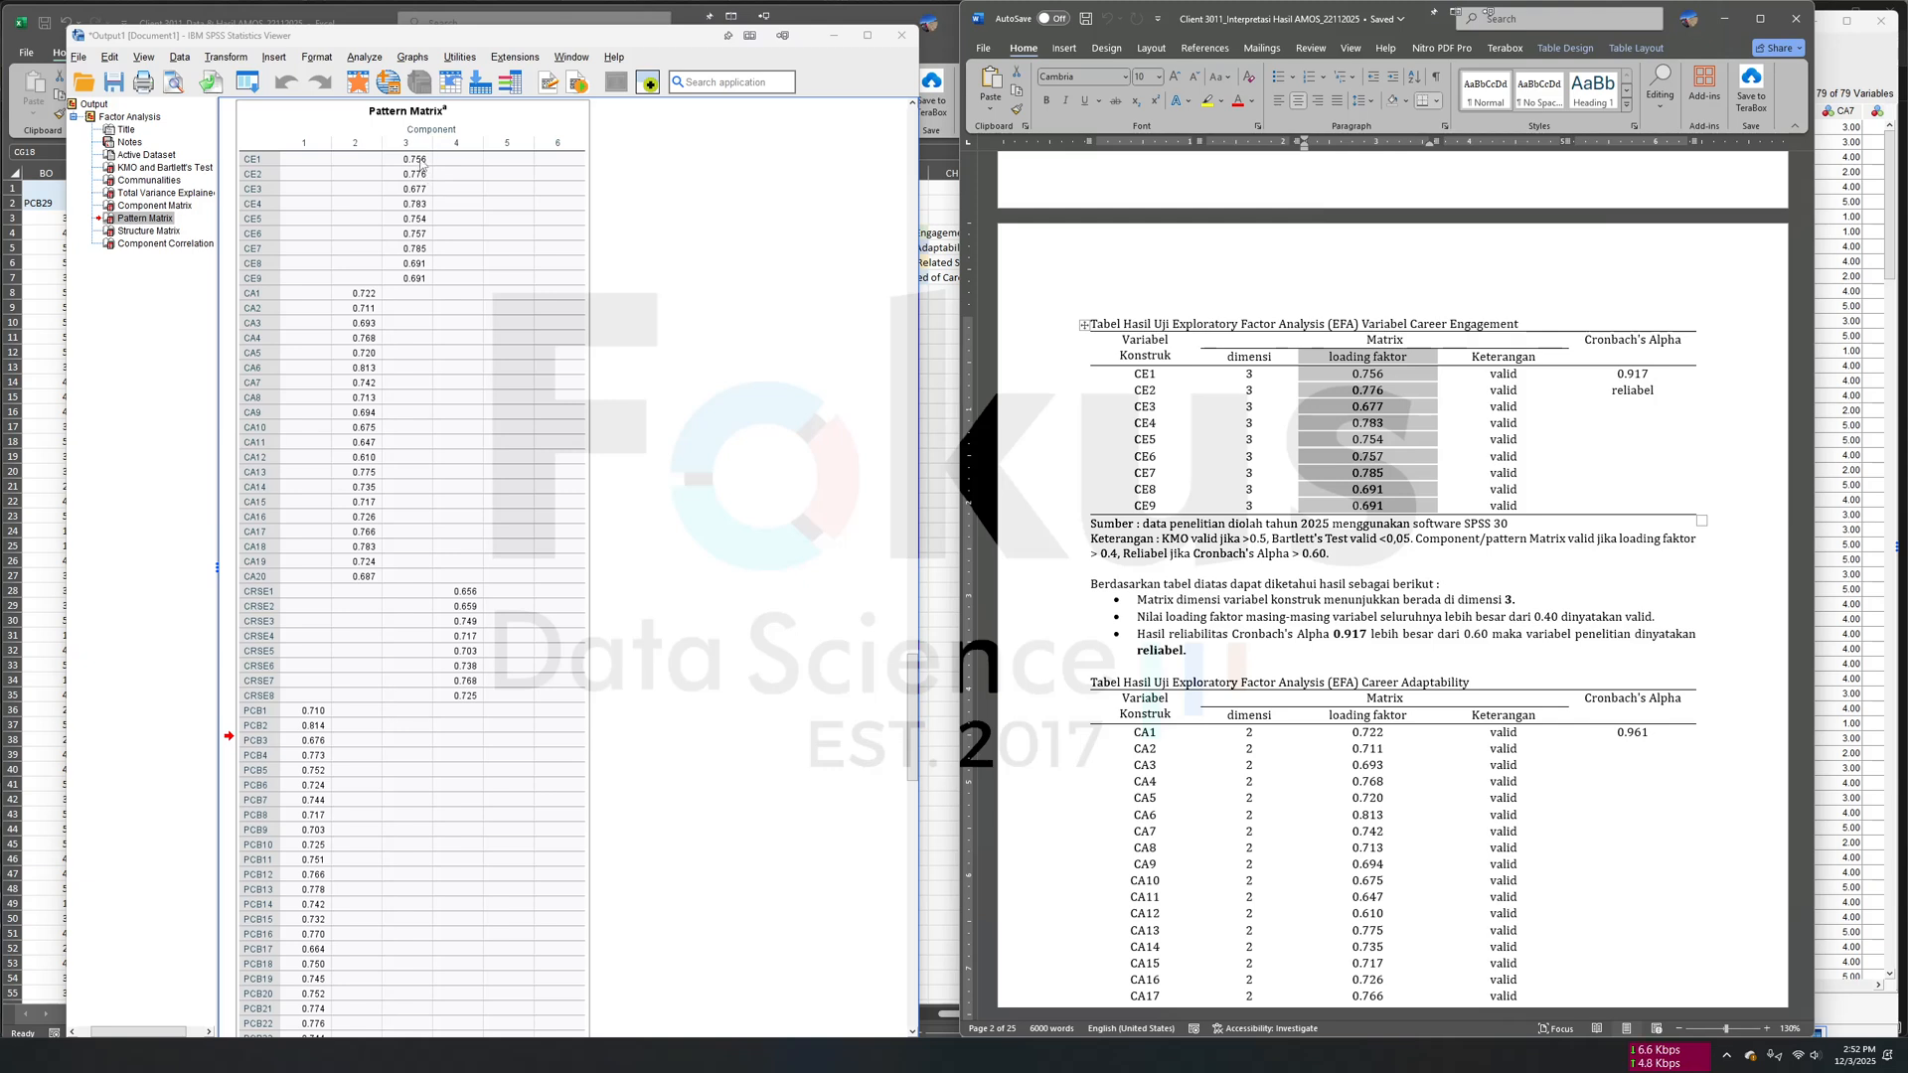
{"action": "left_click", "coordinate": [1397, 398]}
{"action": "left_click_drag", "start_coordinate": [1332, 361], "coordinate": [1367, 506]}
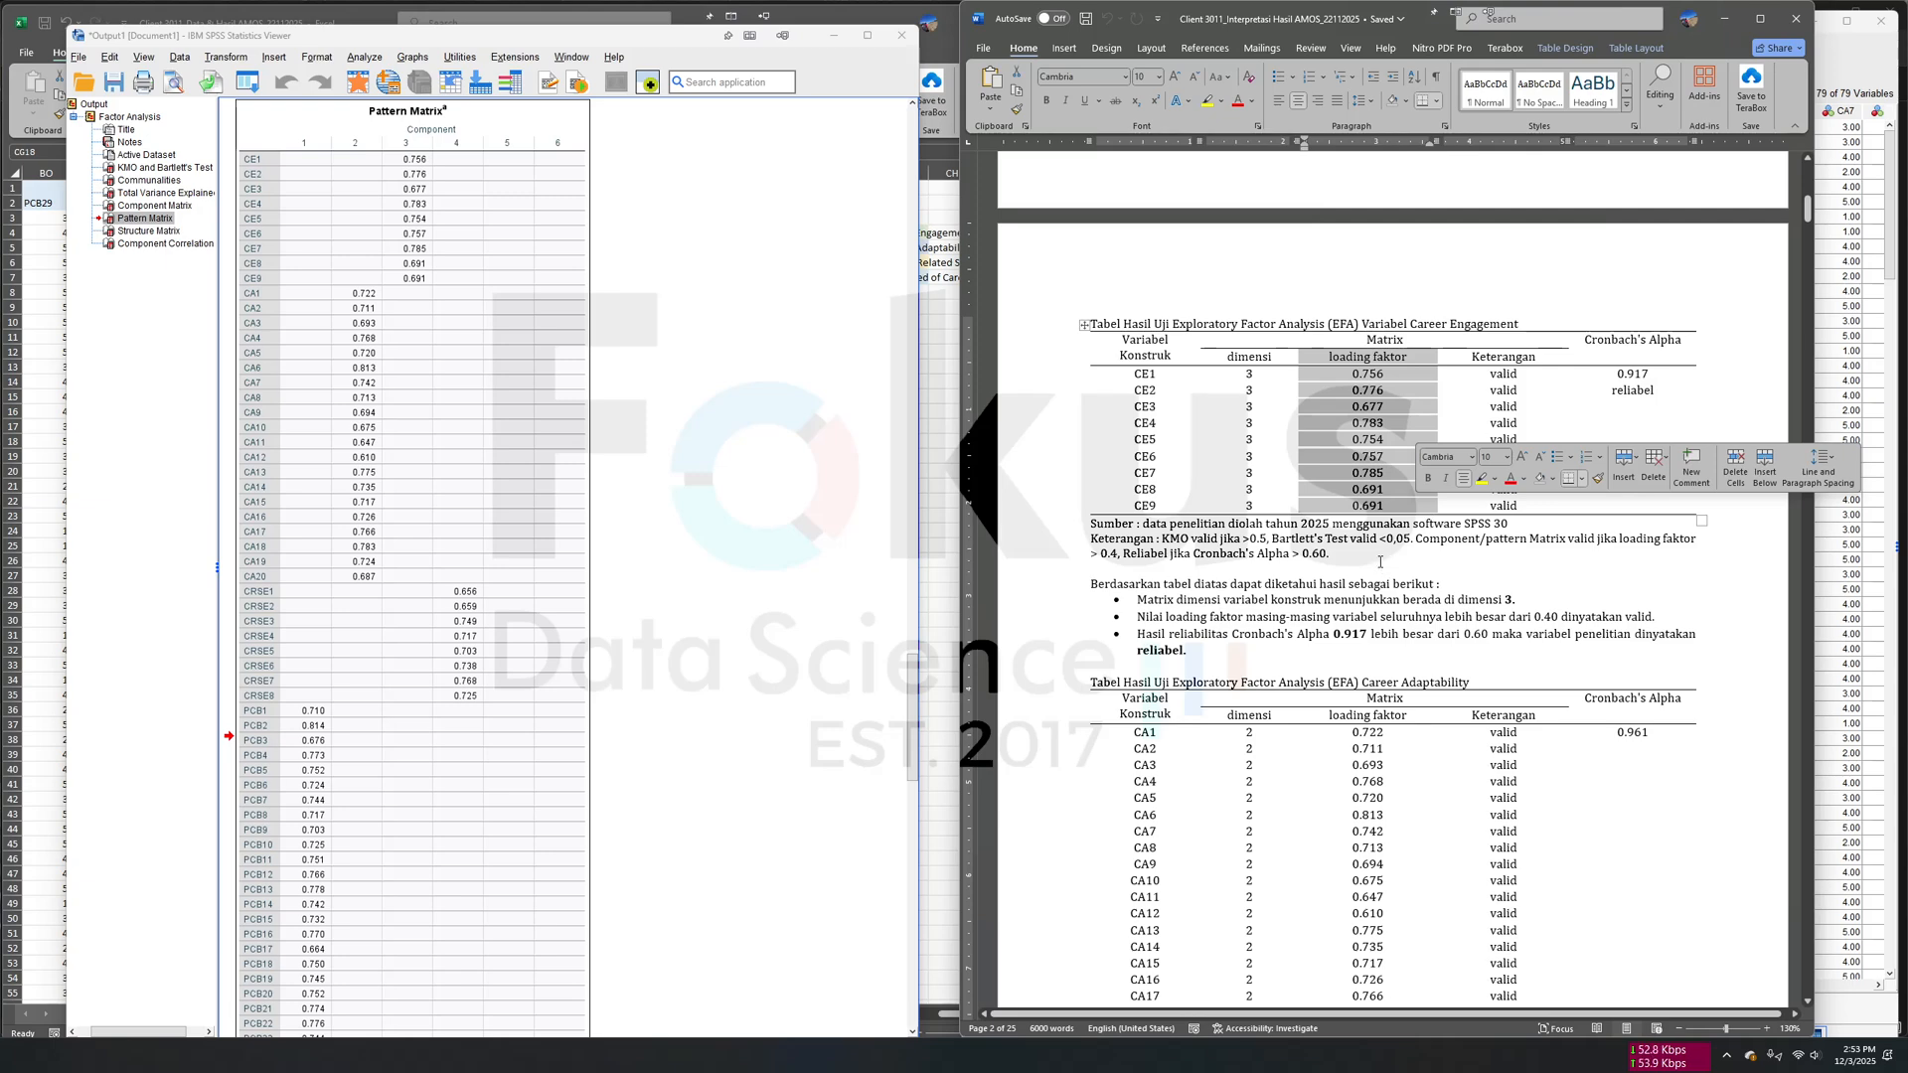
{"action": "left_click", "coordinate": [1756, 375]}
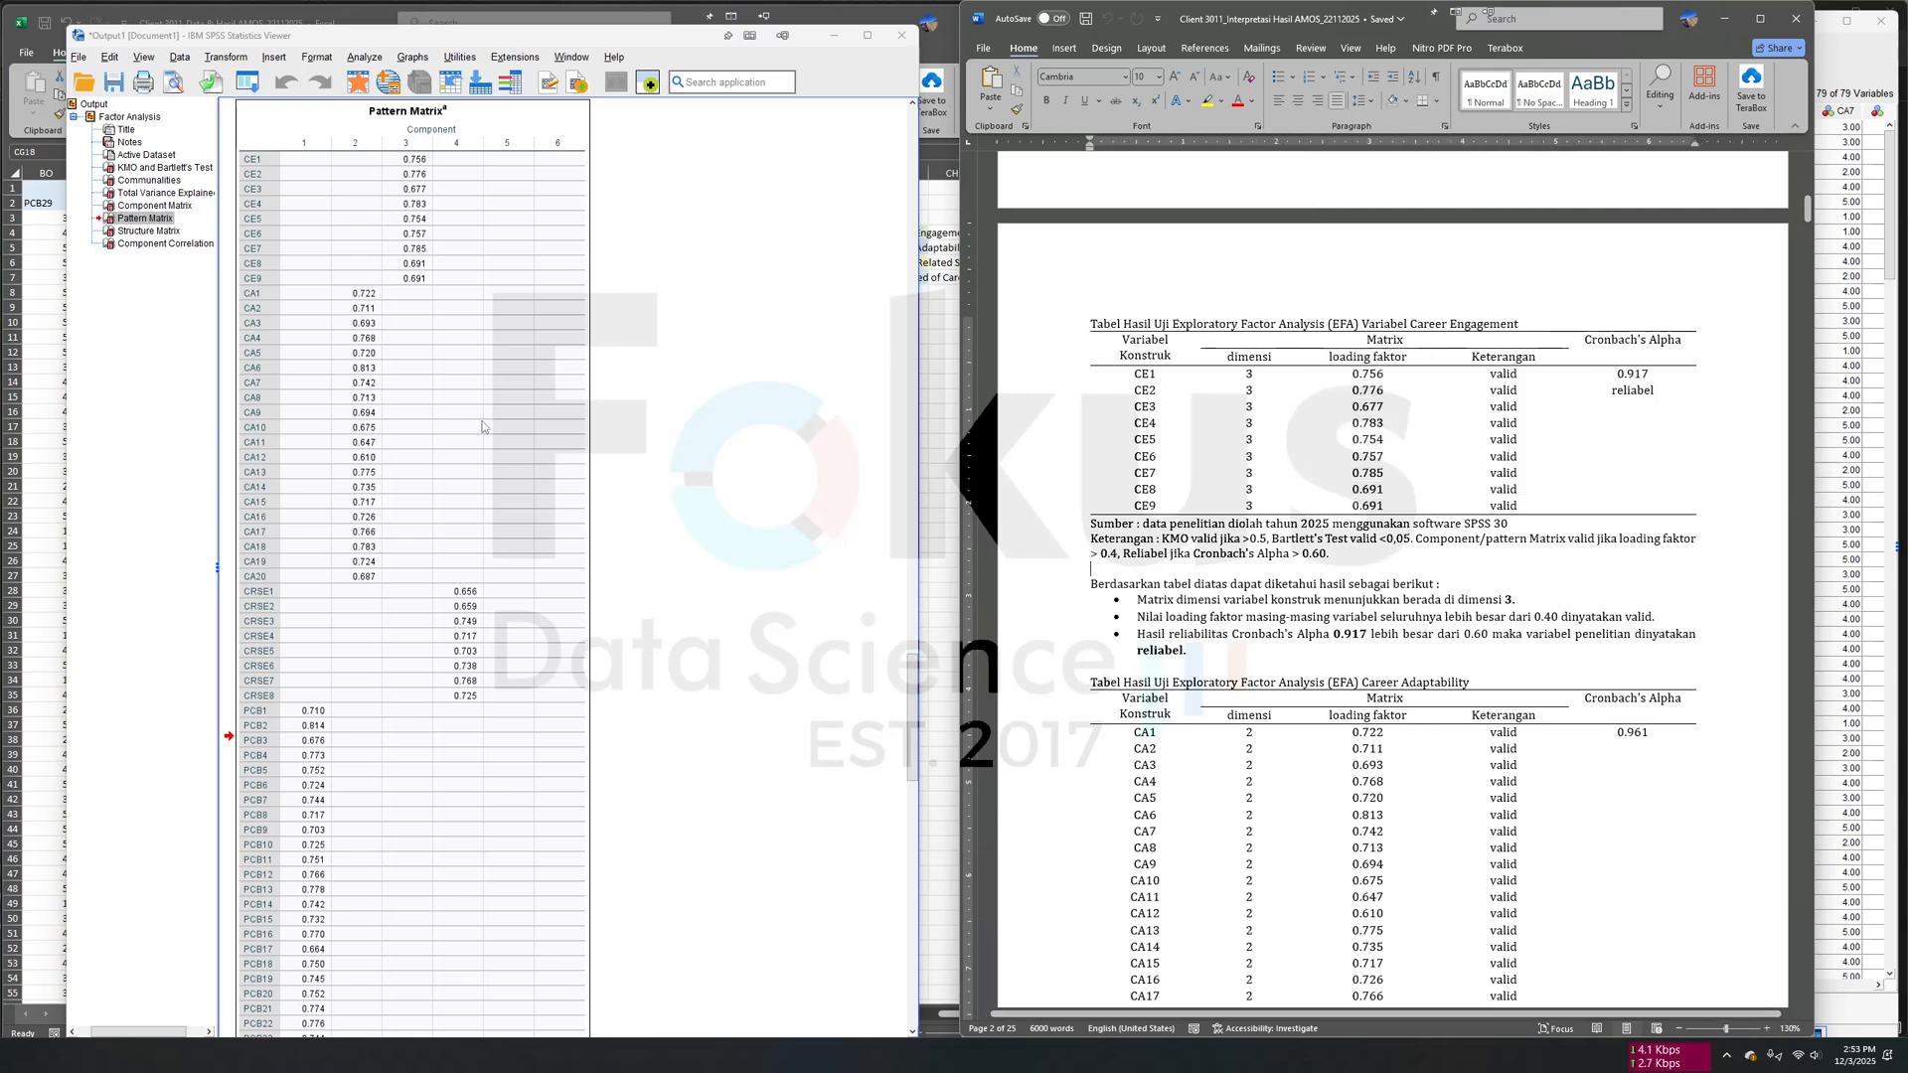
{"action": "scroll", "coordinate": [441, 572], "scroll_direction": "down", "scroll_amount": 10}
{"action": "scroll", "coordinate": [440, 571], "scroll_direction": "down", "scroll_amount": 15}
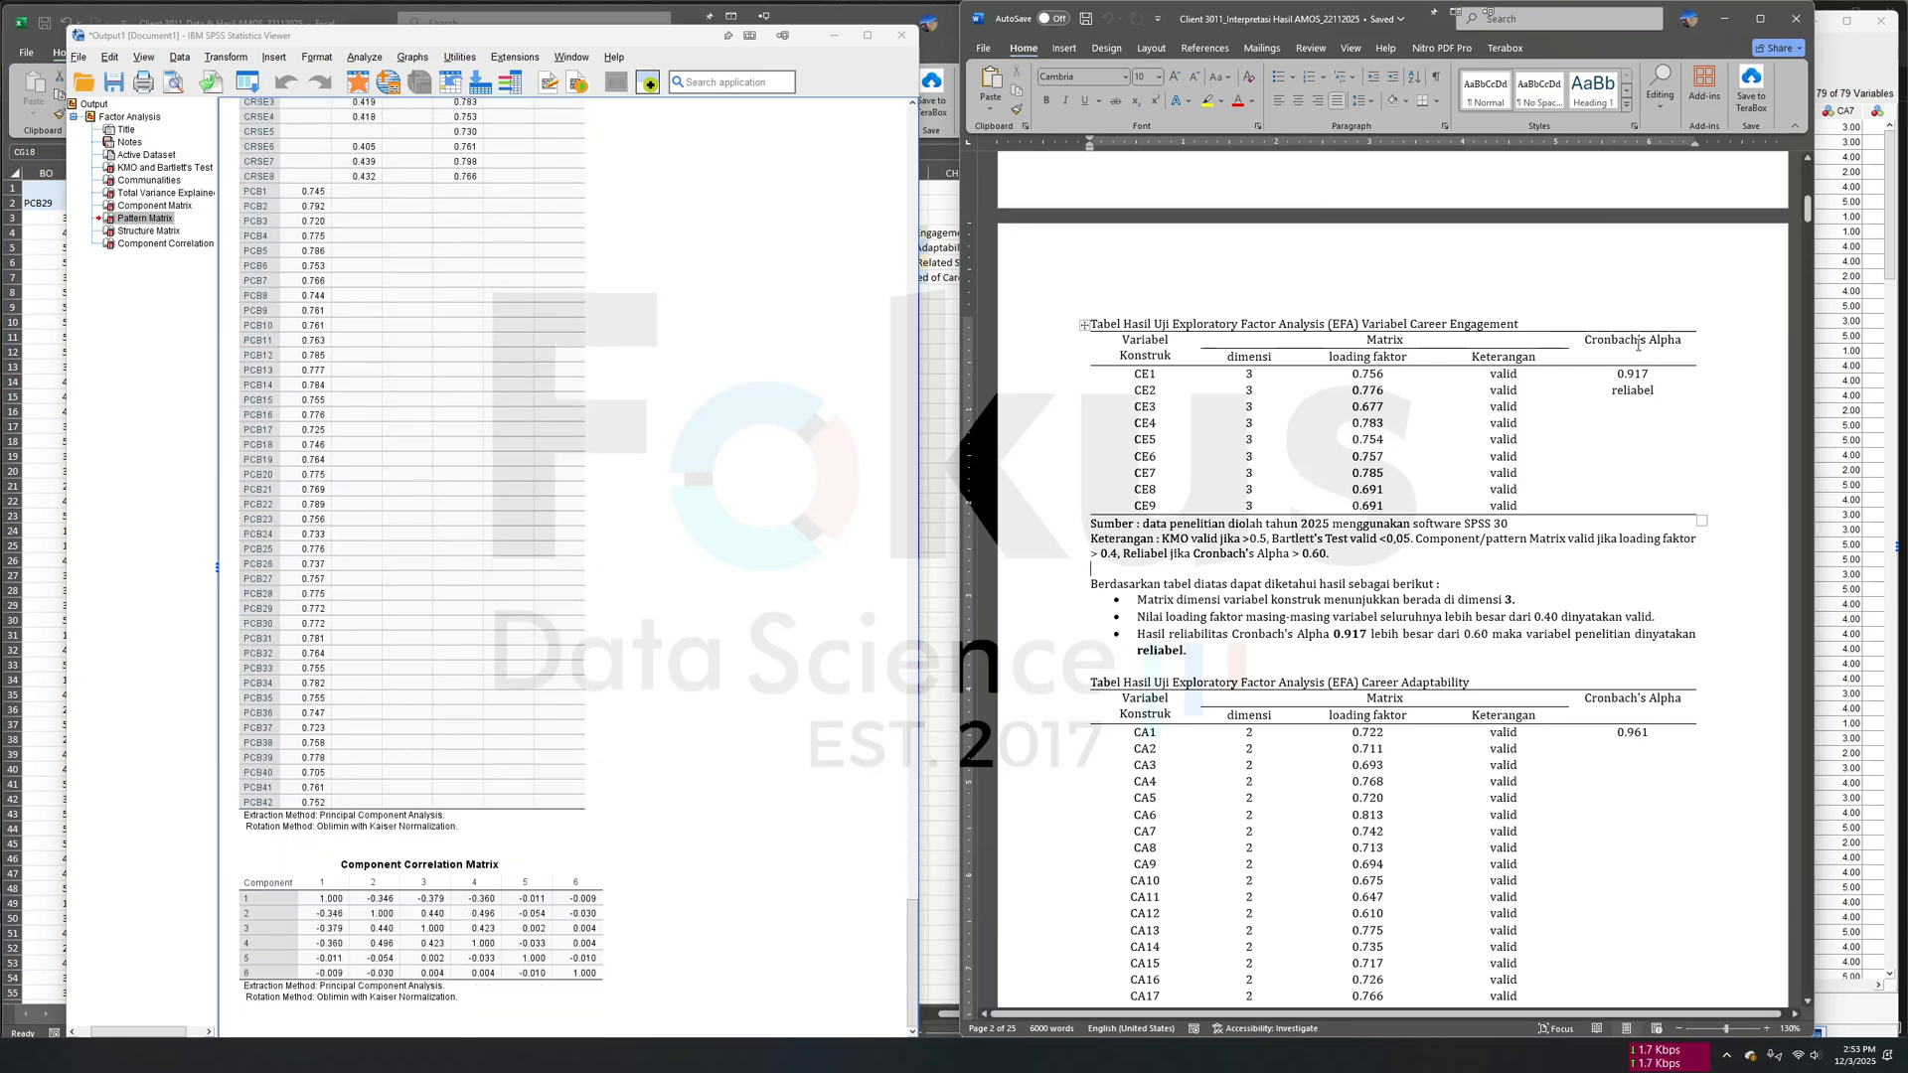
- Run a Reliability Analysis with the Alpha model on items CE1 to CE9
{"action": "left_click", "coordinate": [286, 136]}
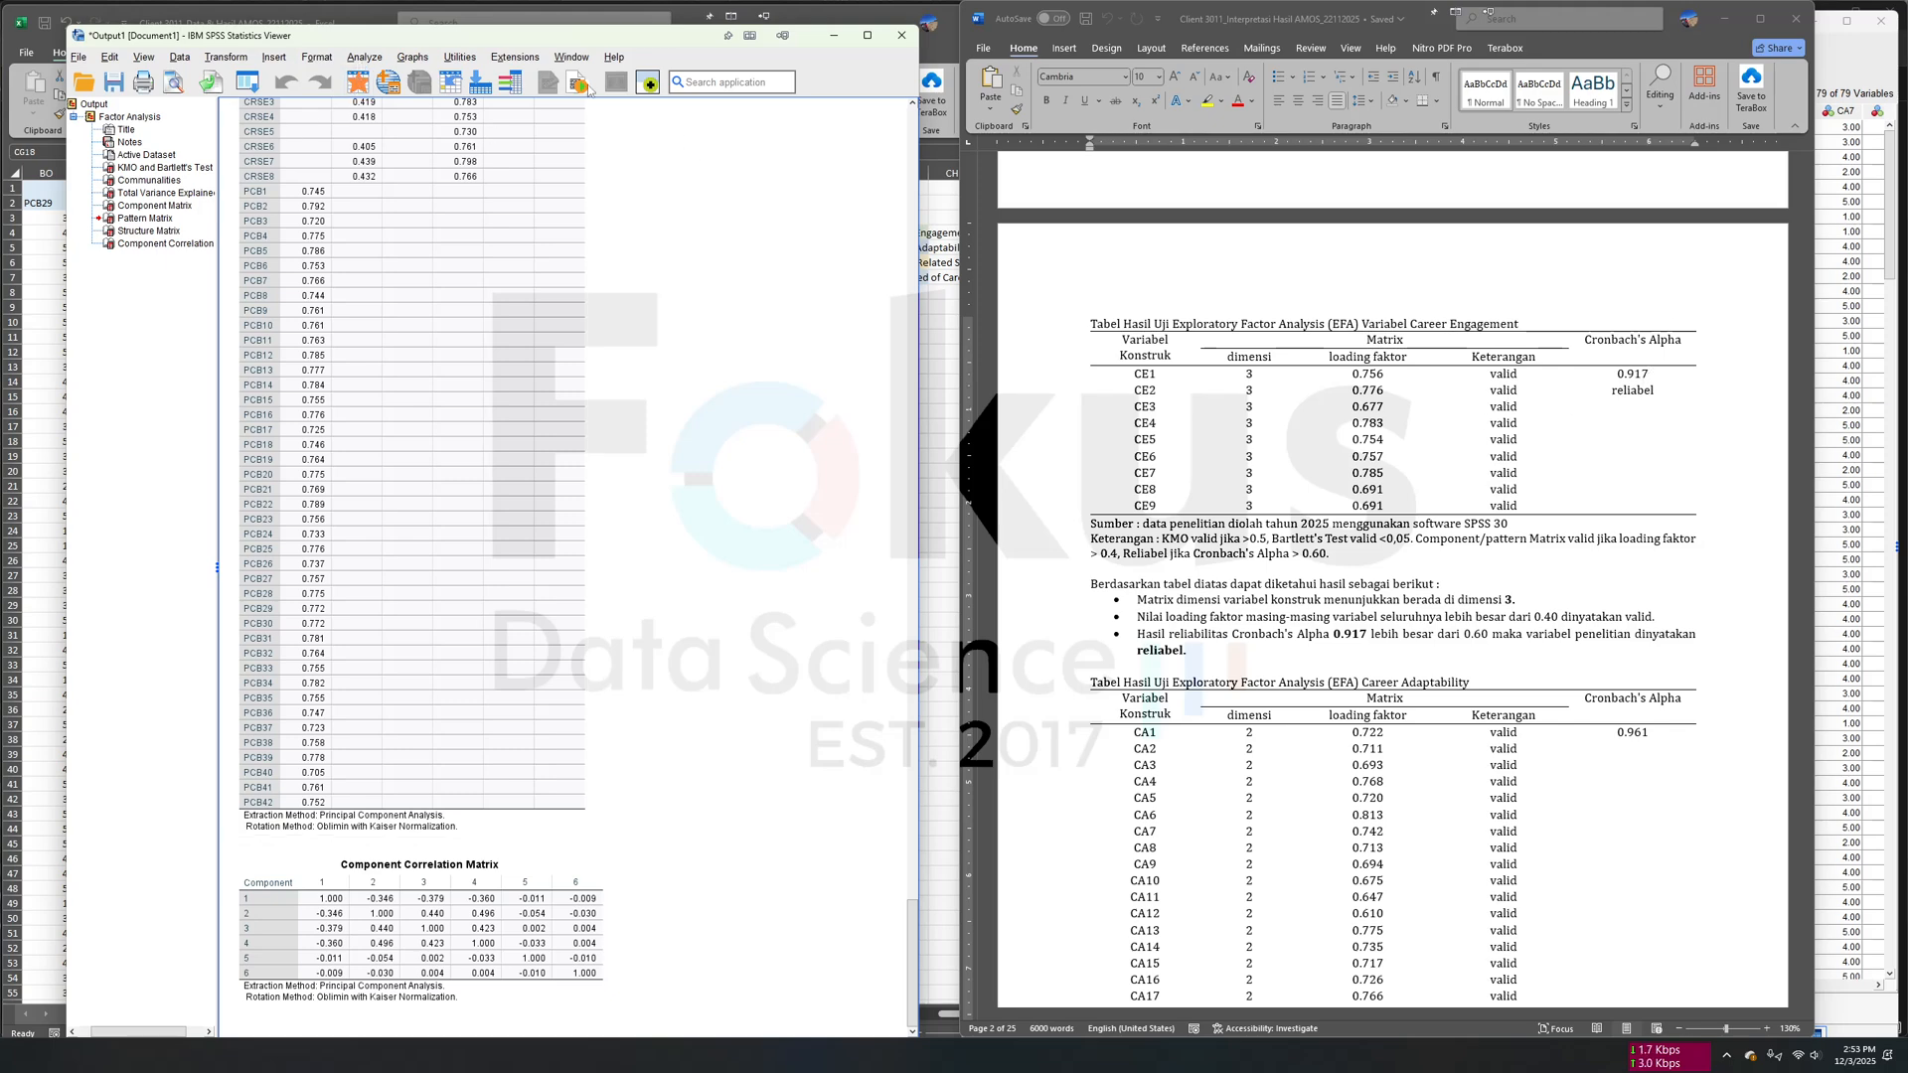
{"action": "left_click", "coordinate": [367, 59]}
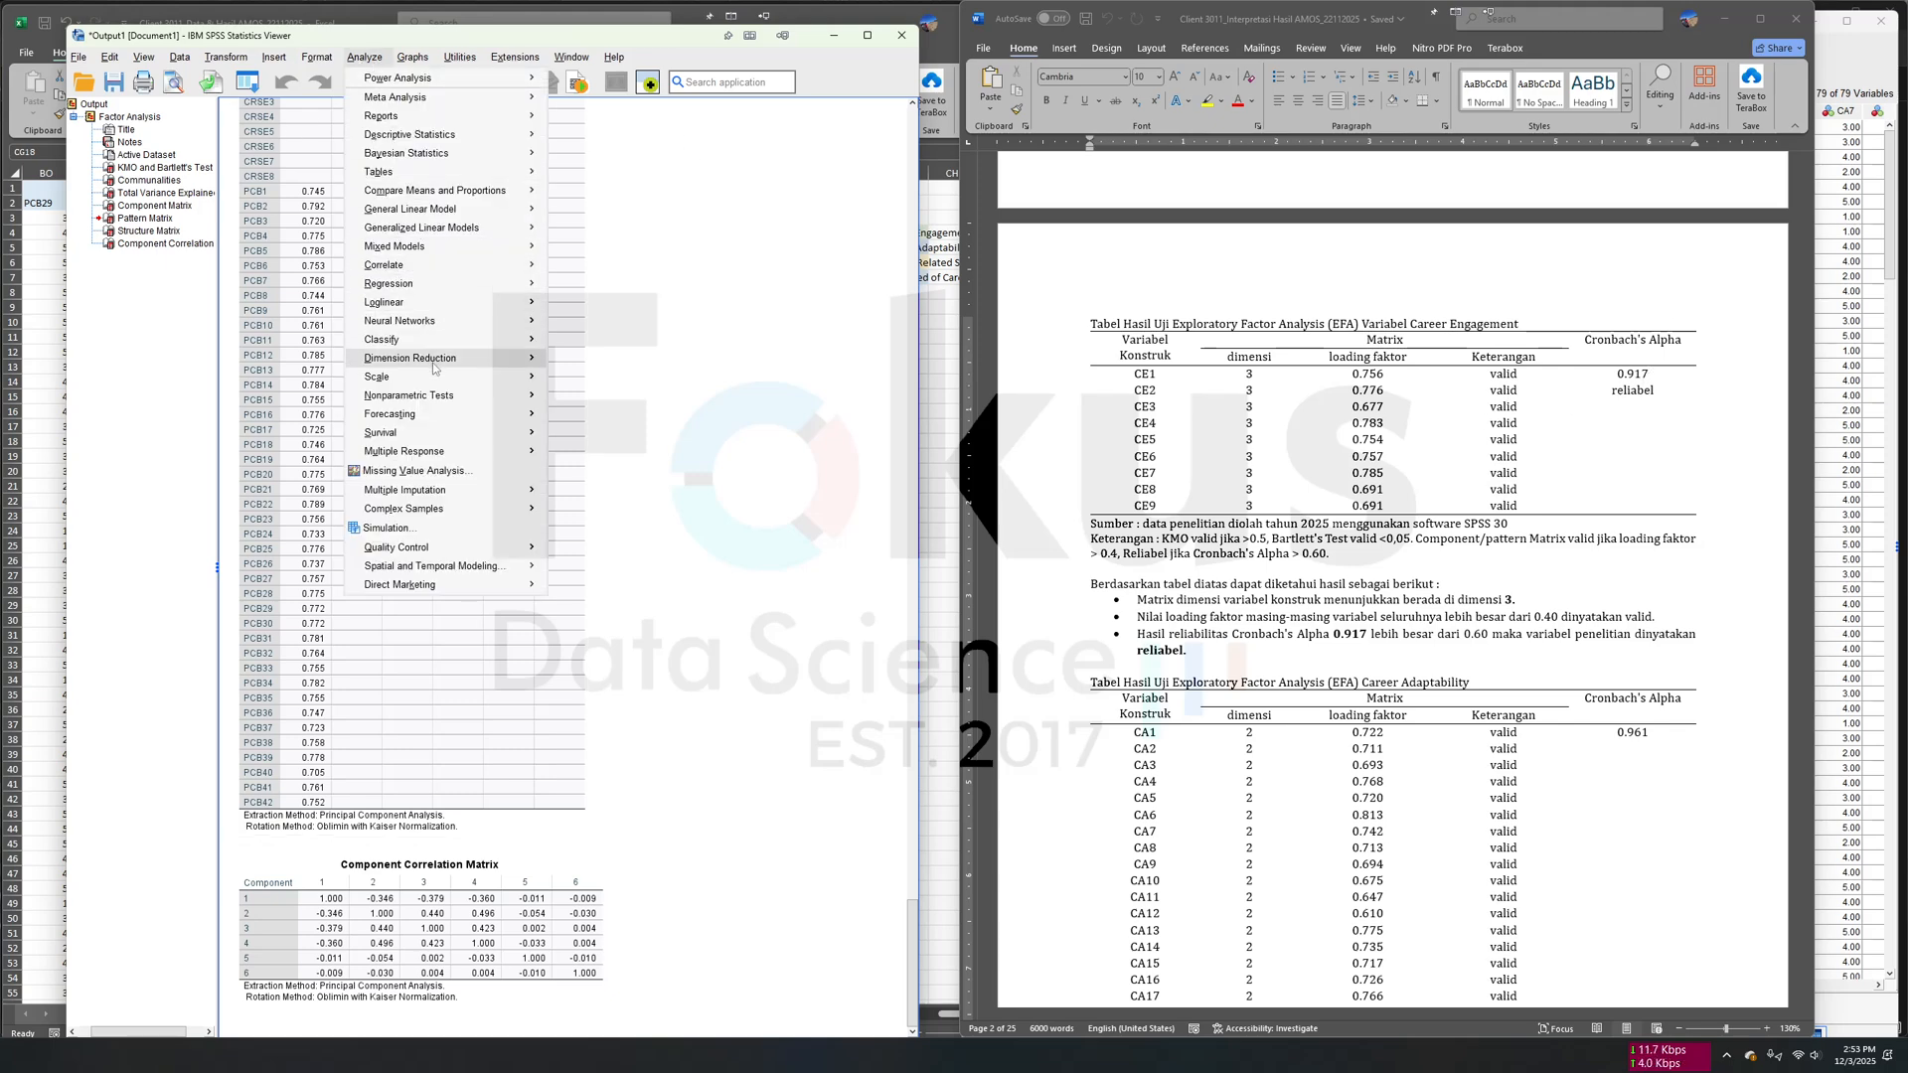
{"action": "mouse_move", "coordinate": [437, 381]}
{"action": "left_click", "coordinate": [627, 382]}
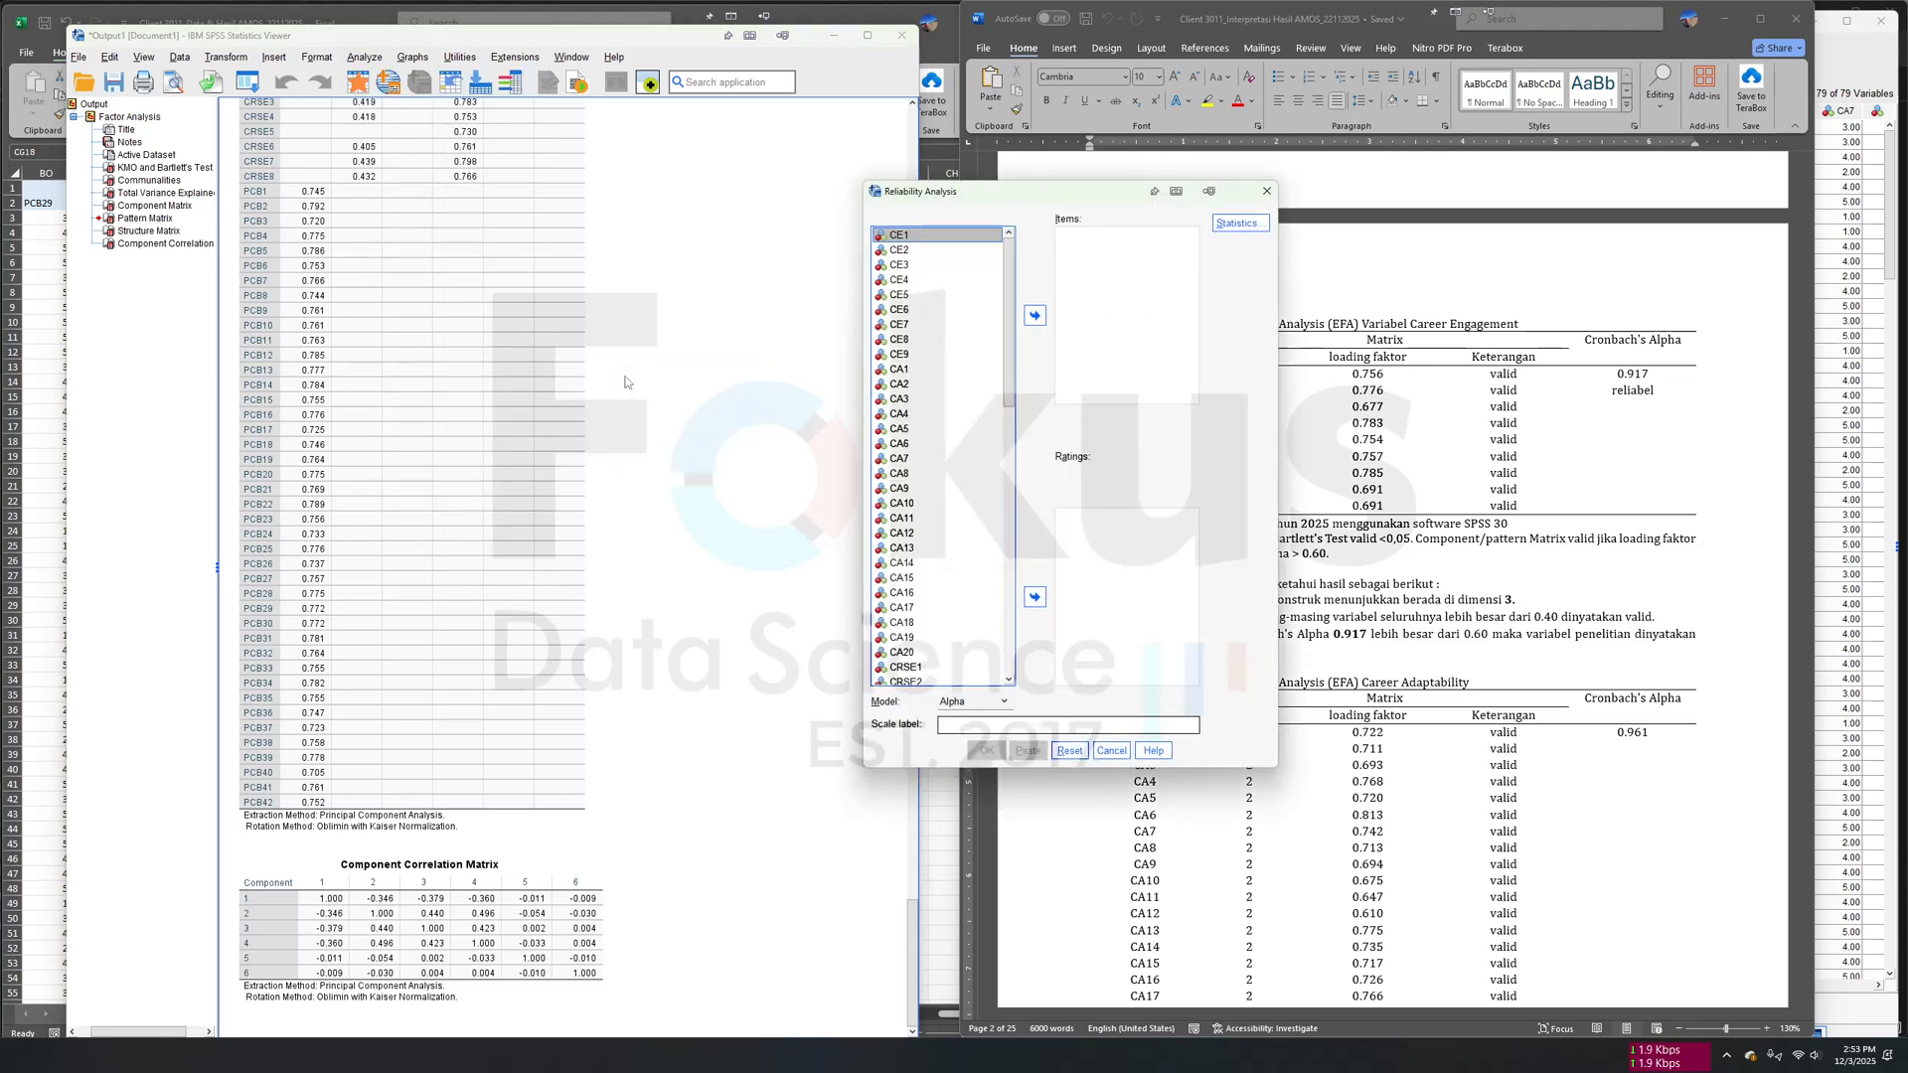
{"action": "left_click_drag", "start_coordinate": [704, 180], "coordinate": [700, 179]}
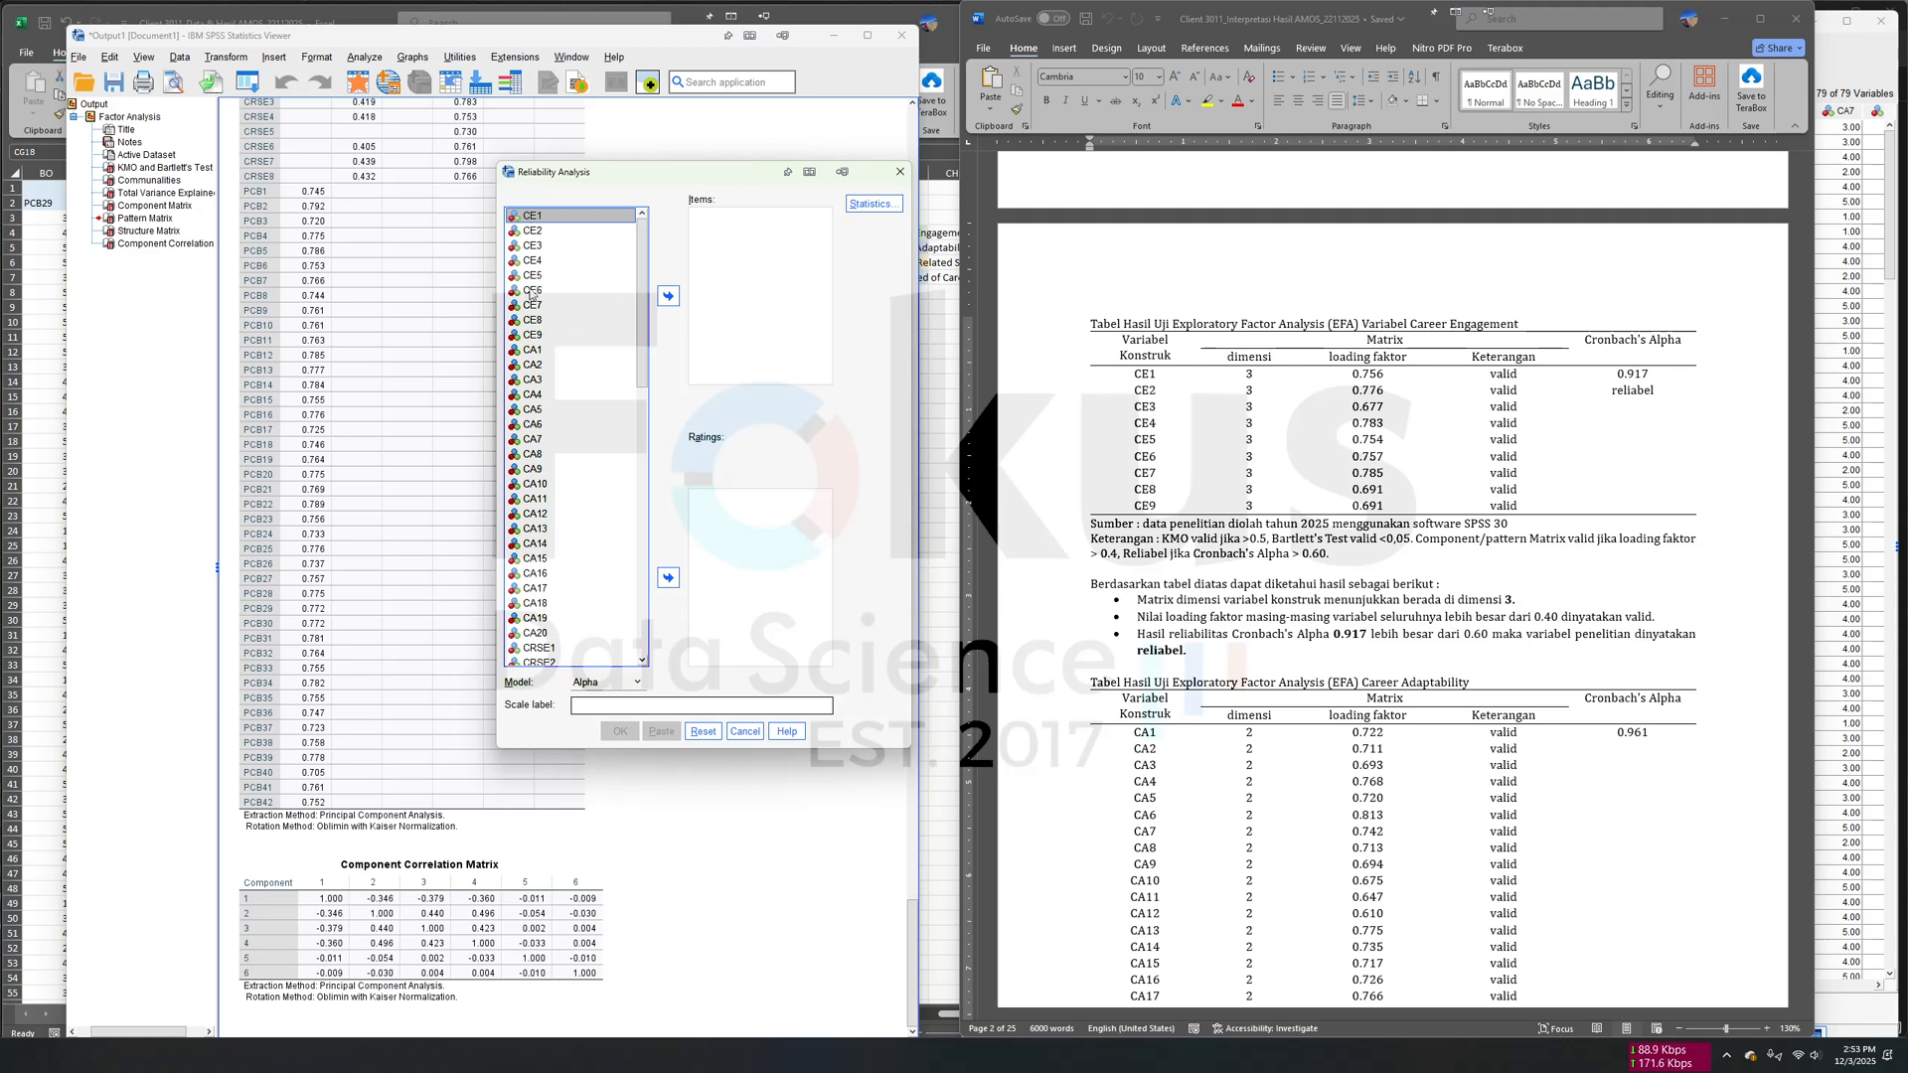
{"action": "left_click", "coordinate": [533, 336], "text": "shift"}
{"action": "left_click", "coordinate": [668, 295]}
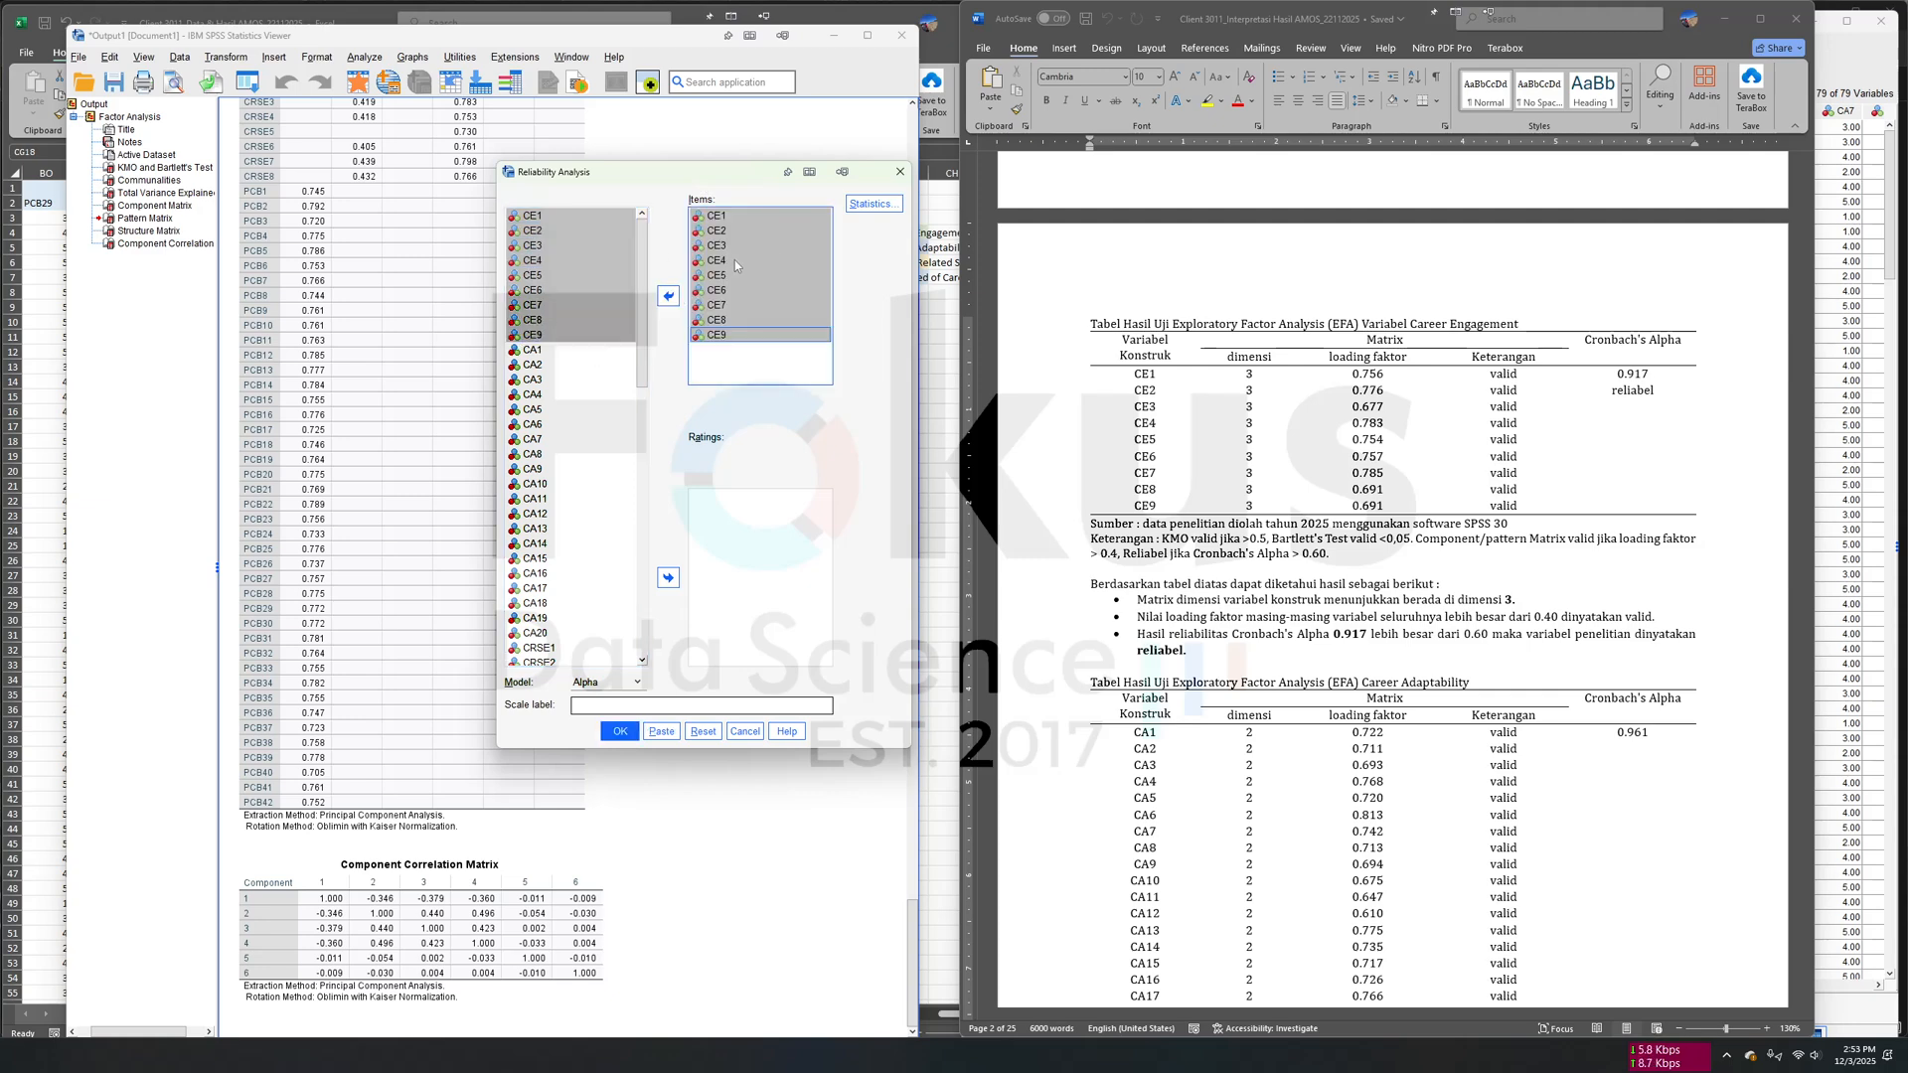
{"action": "left_click", "coordinate": [619, 731]}
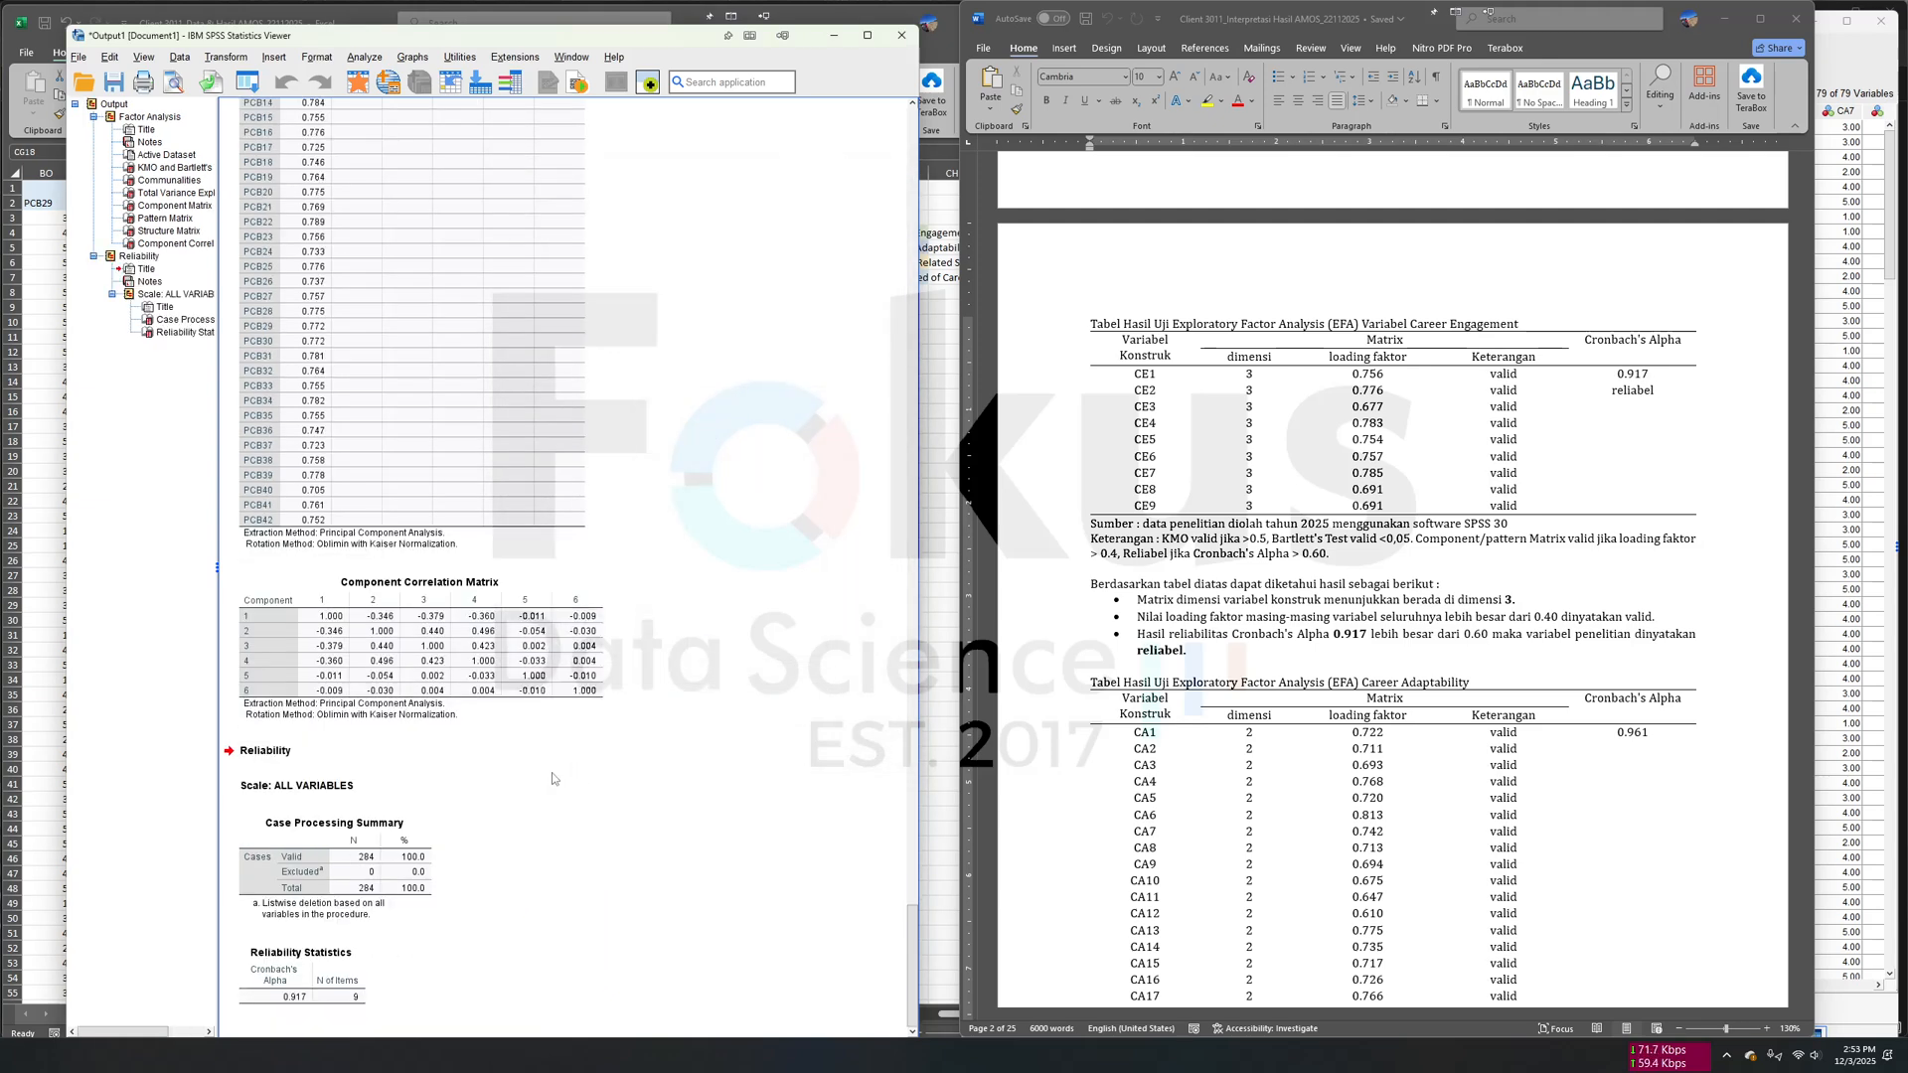
- Examine the Cronbach's Alpha output and review the report from the KMO section to the Career Adaptability table
{"action": "left_click", "coordinate": [321, 998]}
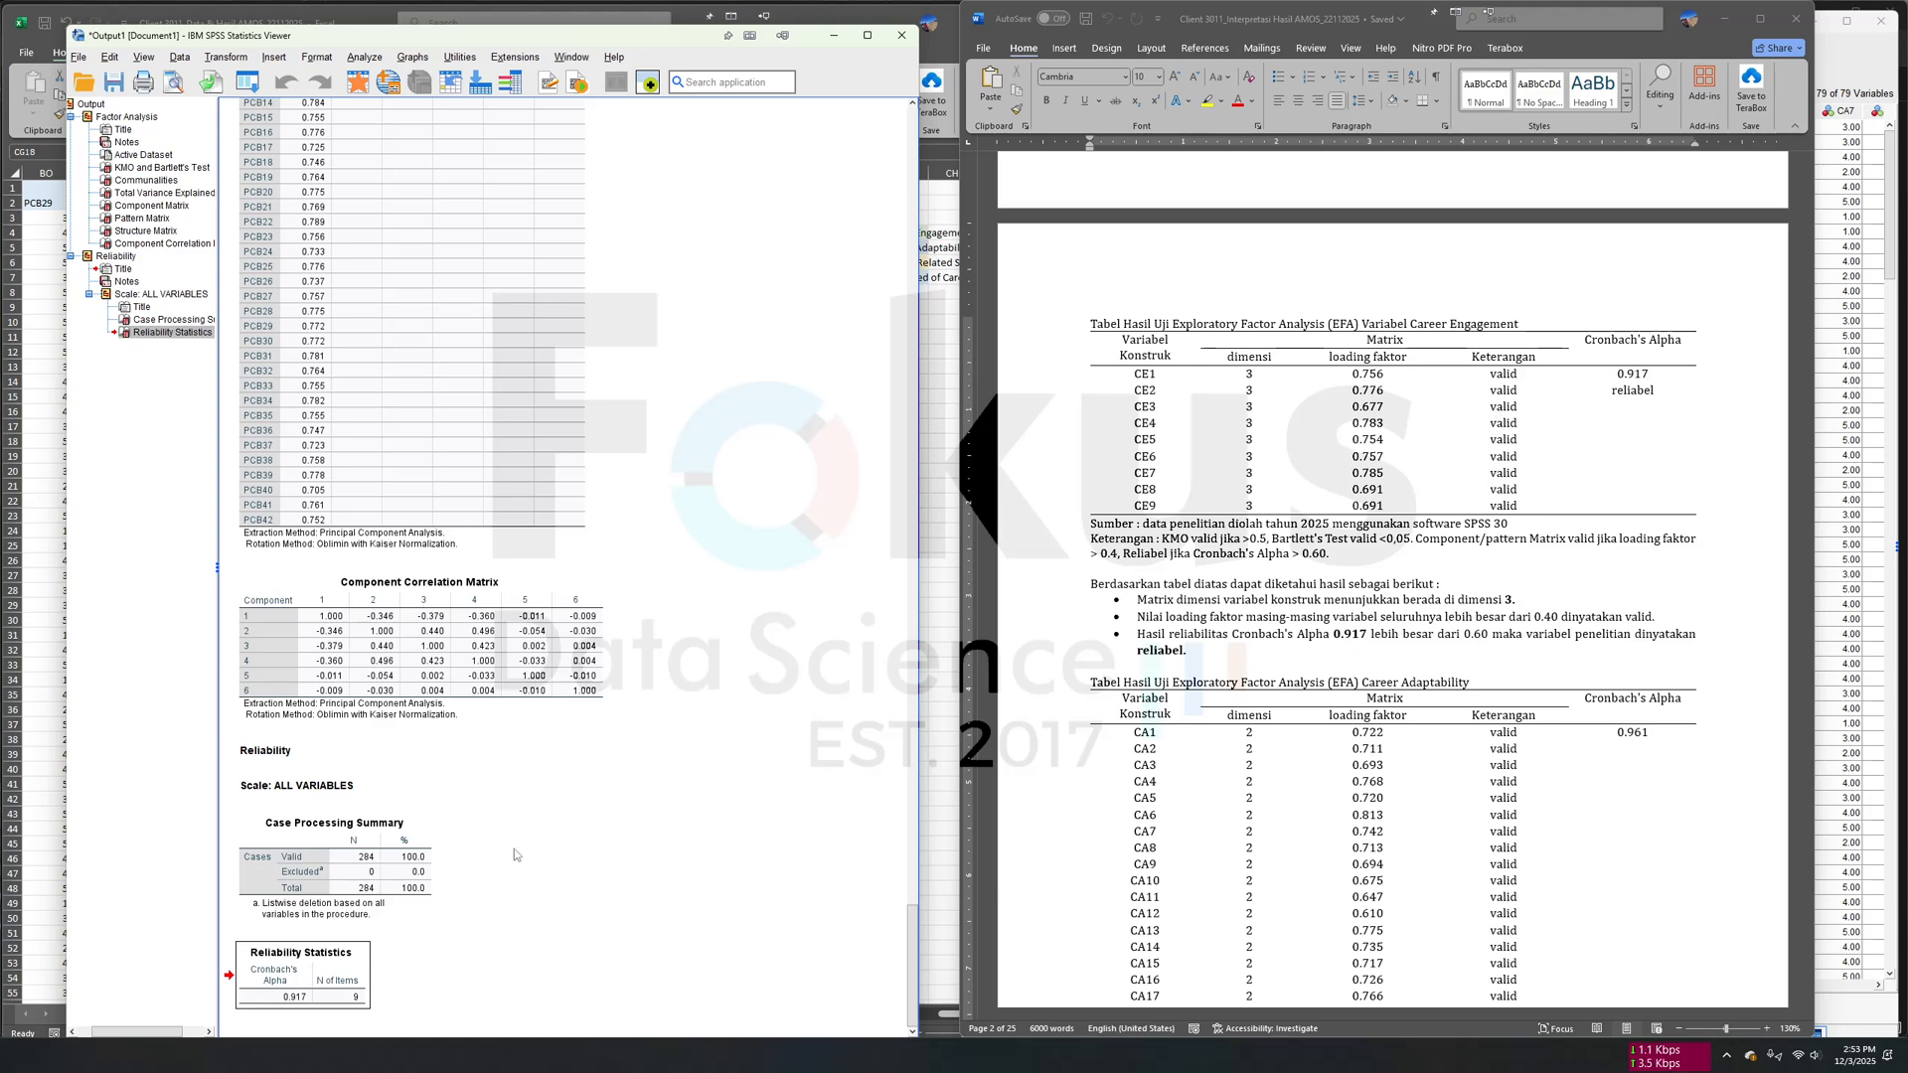
{"action": "scroll", "coordinate": [1608, 618], "scroll_direction": "up", "scroll_amount": 1}
{"action": "scroll", "coordinate": [1607, 618], "scroll_direction": "up", "scroll_amount": 10}
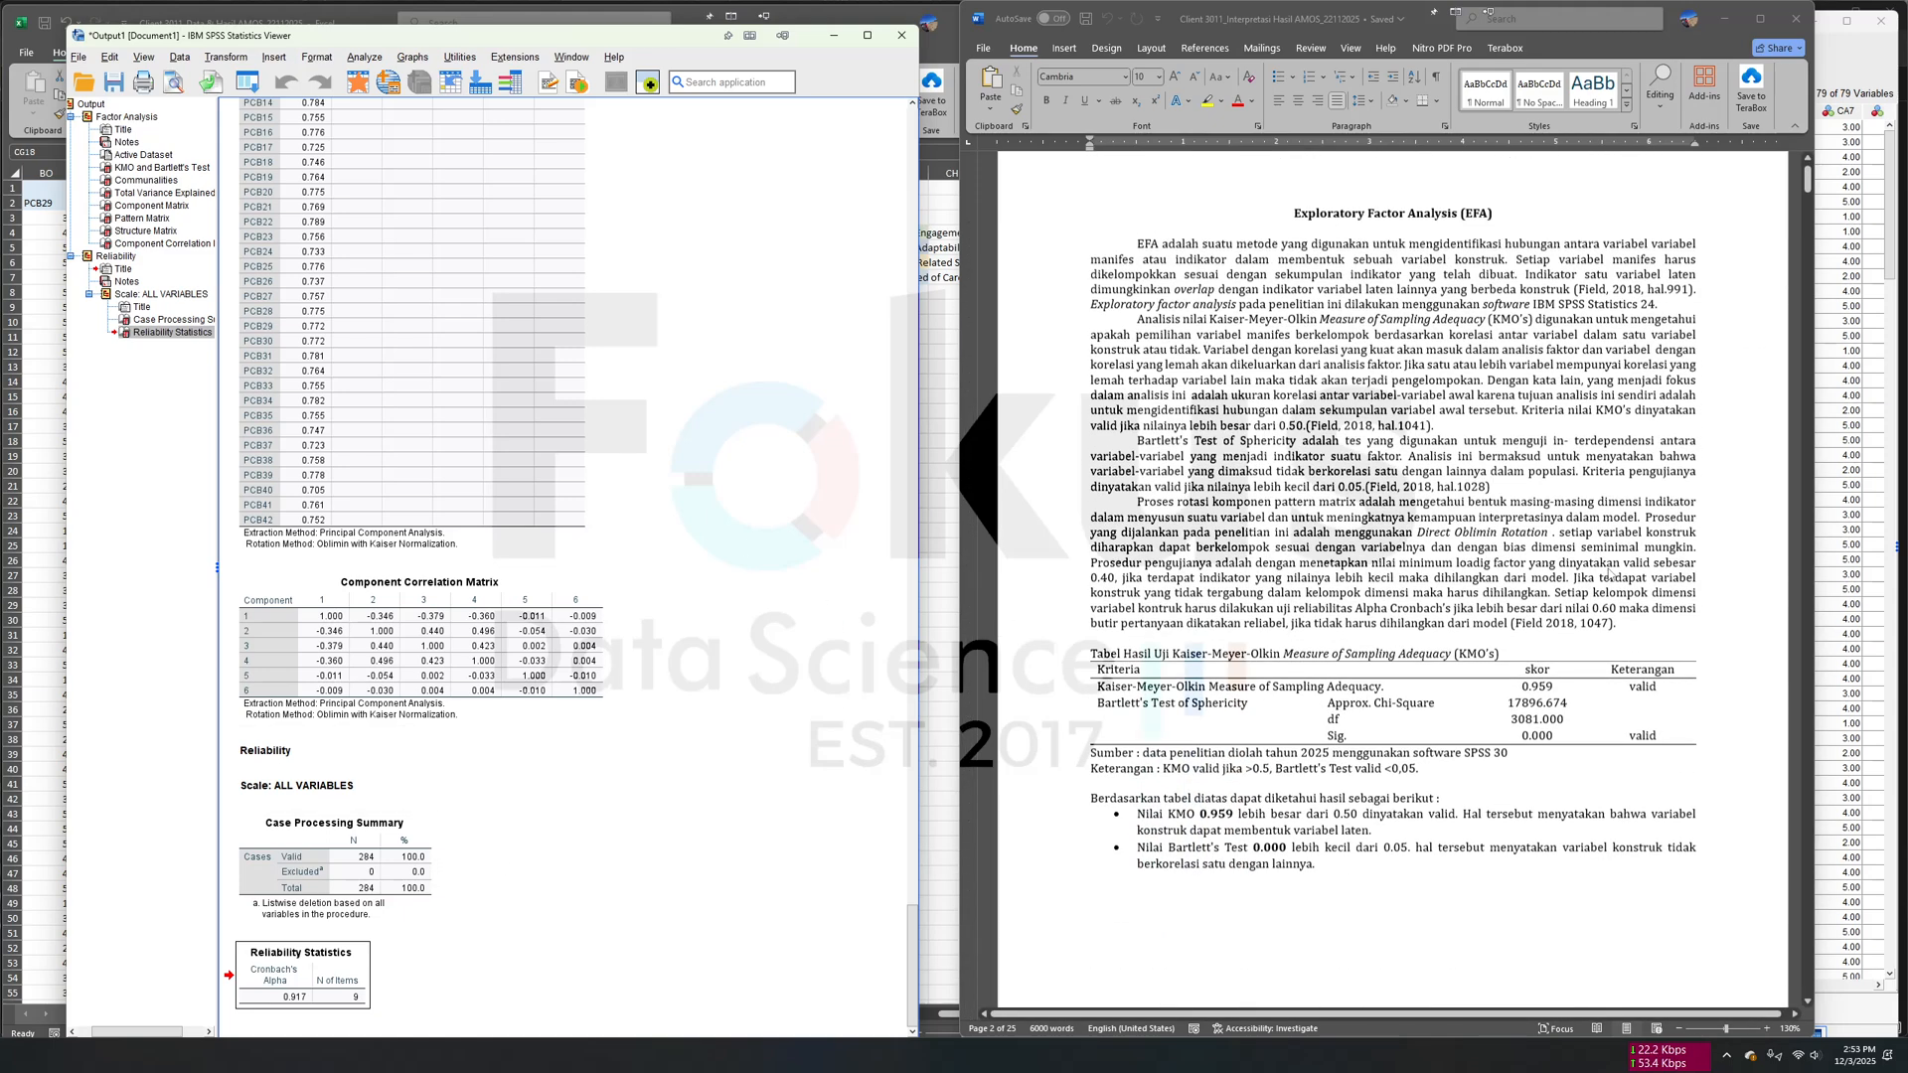
{"action": "scroll", "coordinate": [1144, 664], "scroll_direction": "down", "scroll_amount": 5}
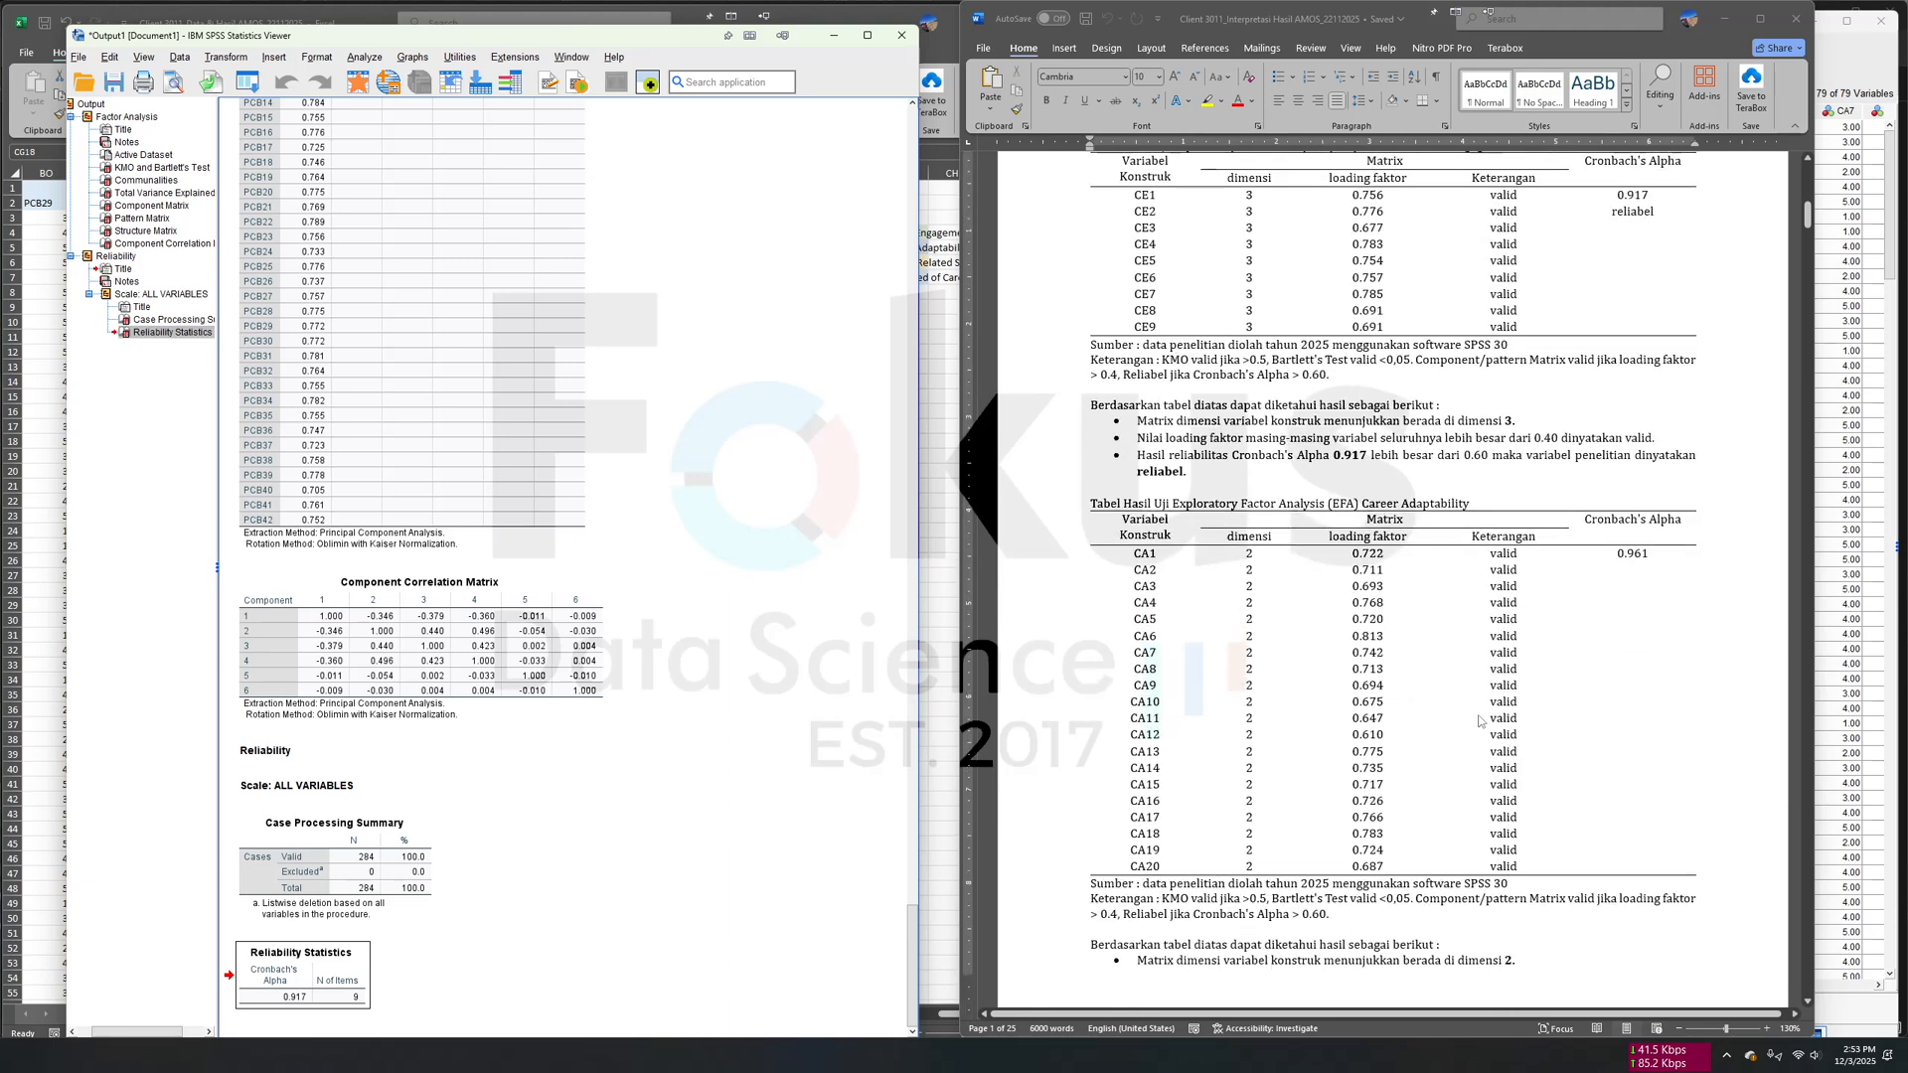
{"action": "scroll", "coordinate": [1145, 664], "scroll_direction": "down", "scroll_amount": 3}
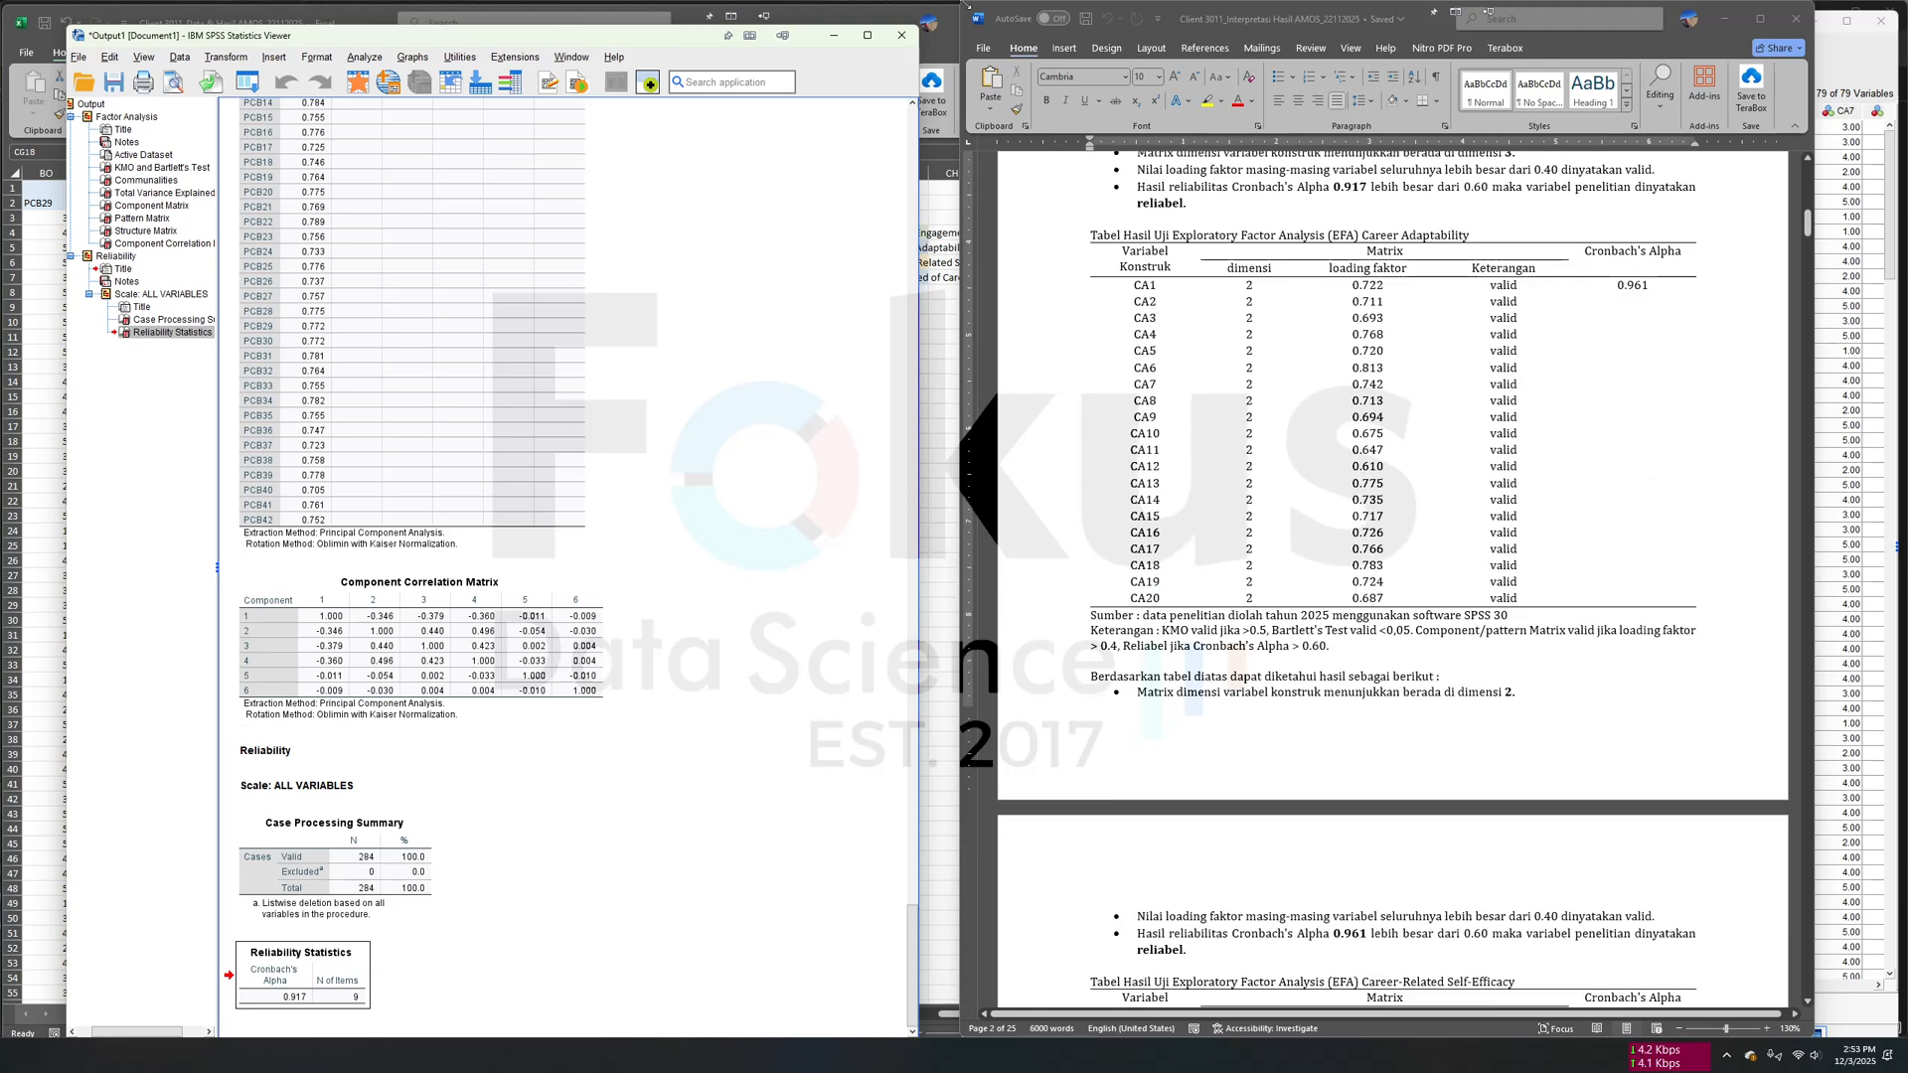
- Close the SPSS output viewer without saving its contents, and close the contoh data amos data editor to exit SPSS
{"action": "left_click", "coordinate": [901, 36]}
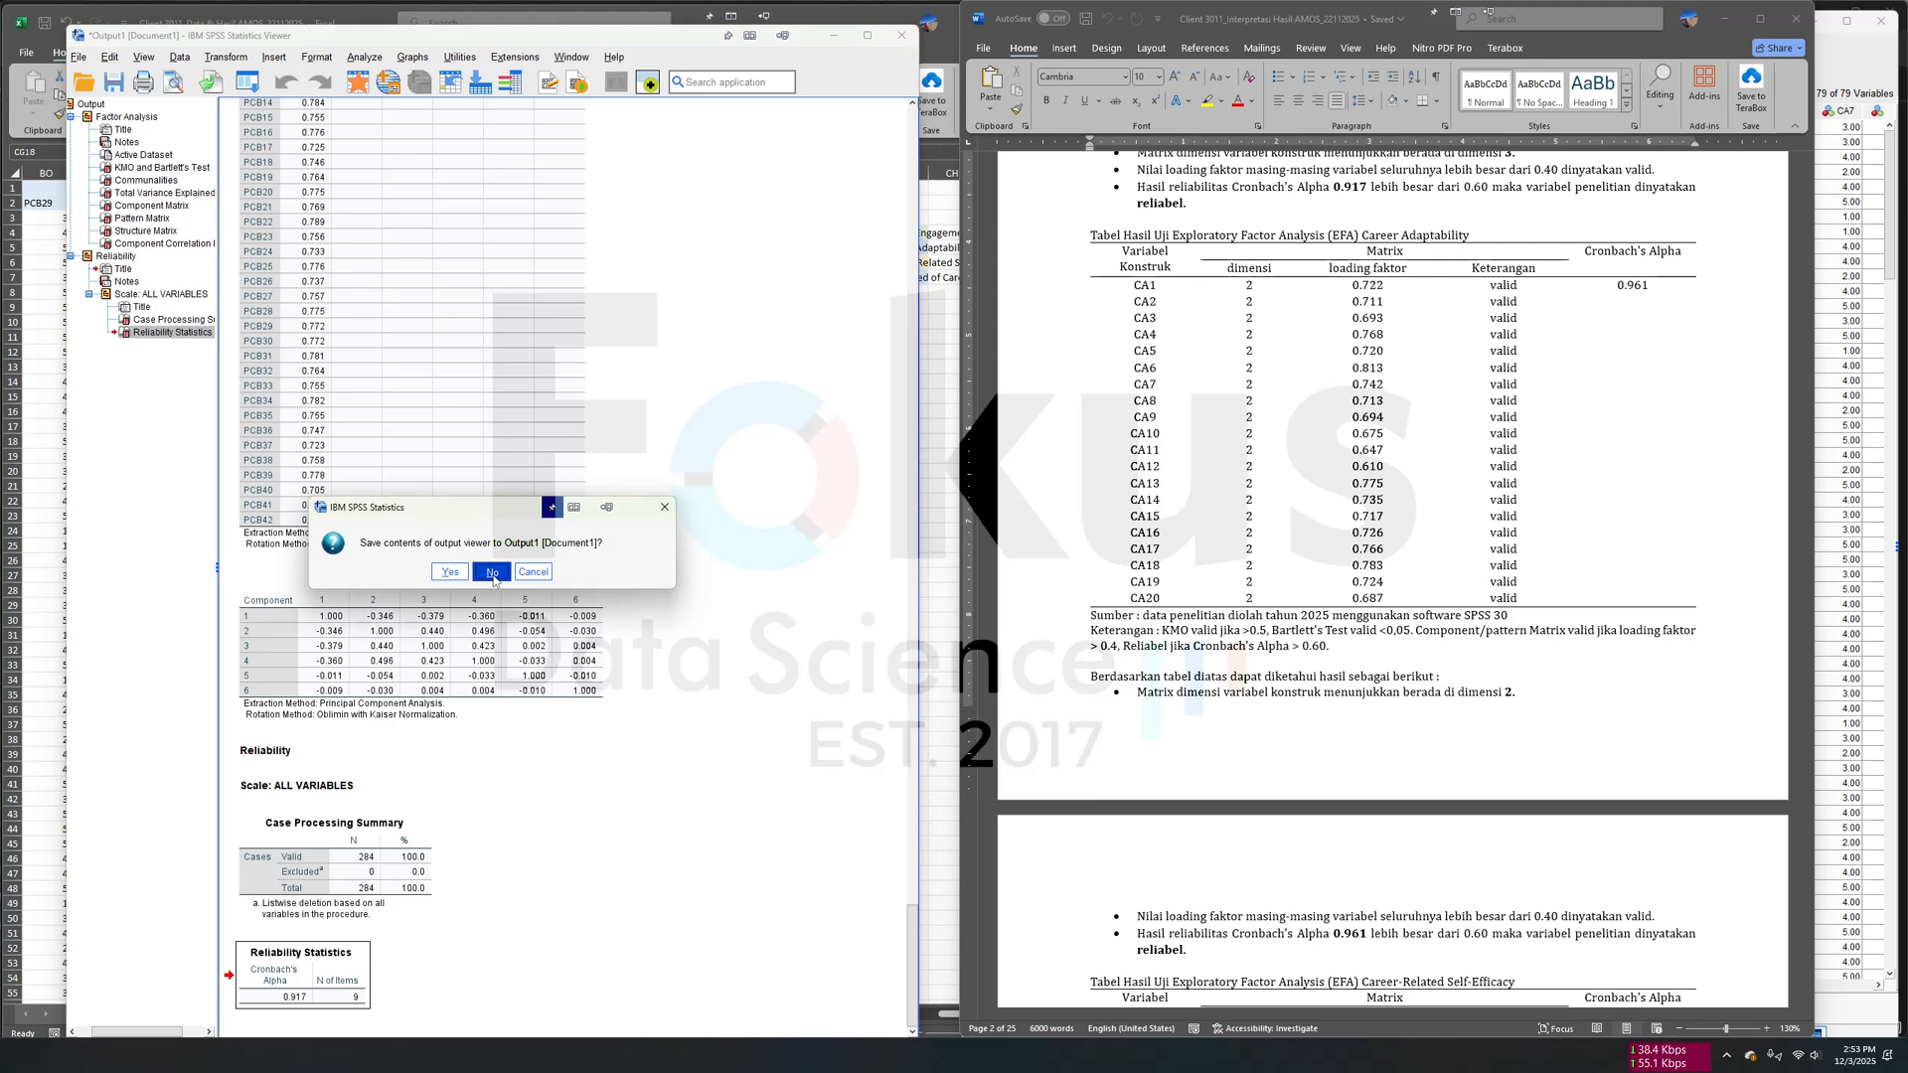
{"action": "left_click", "coordinate": [493, 574]}
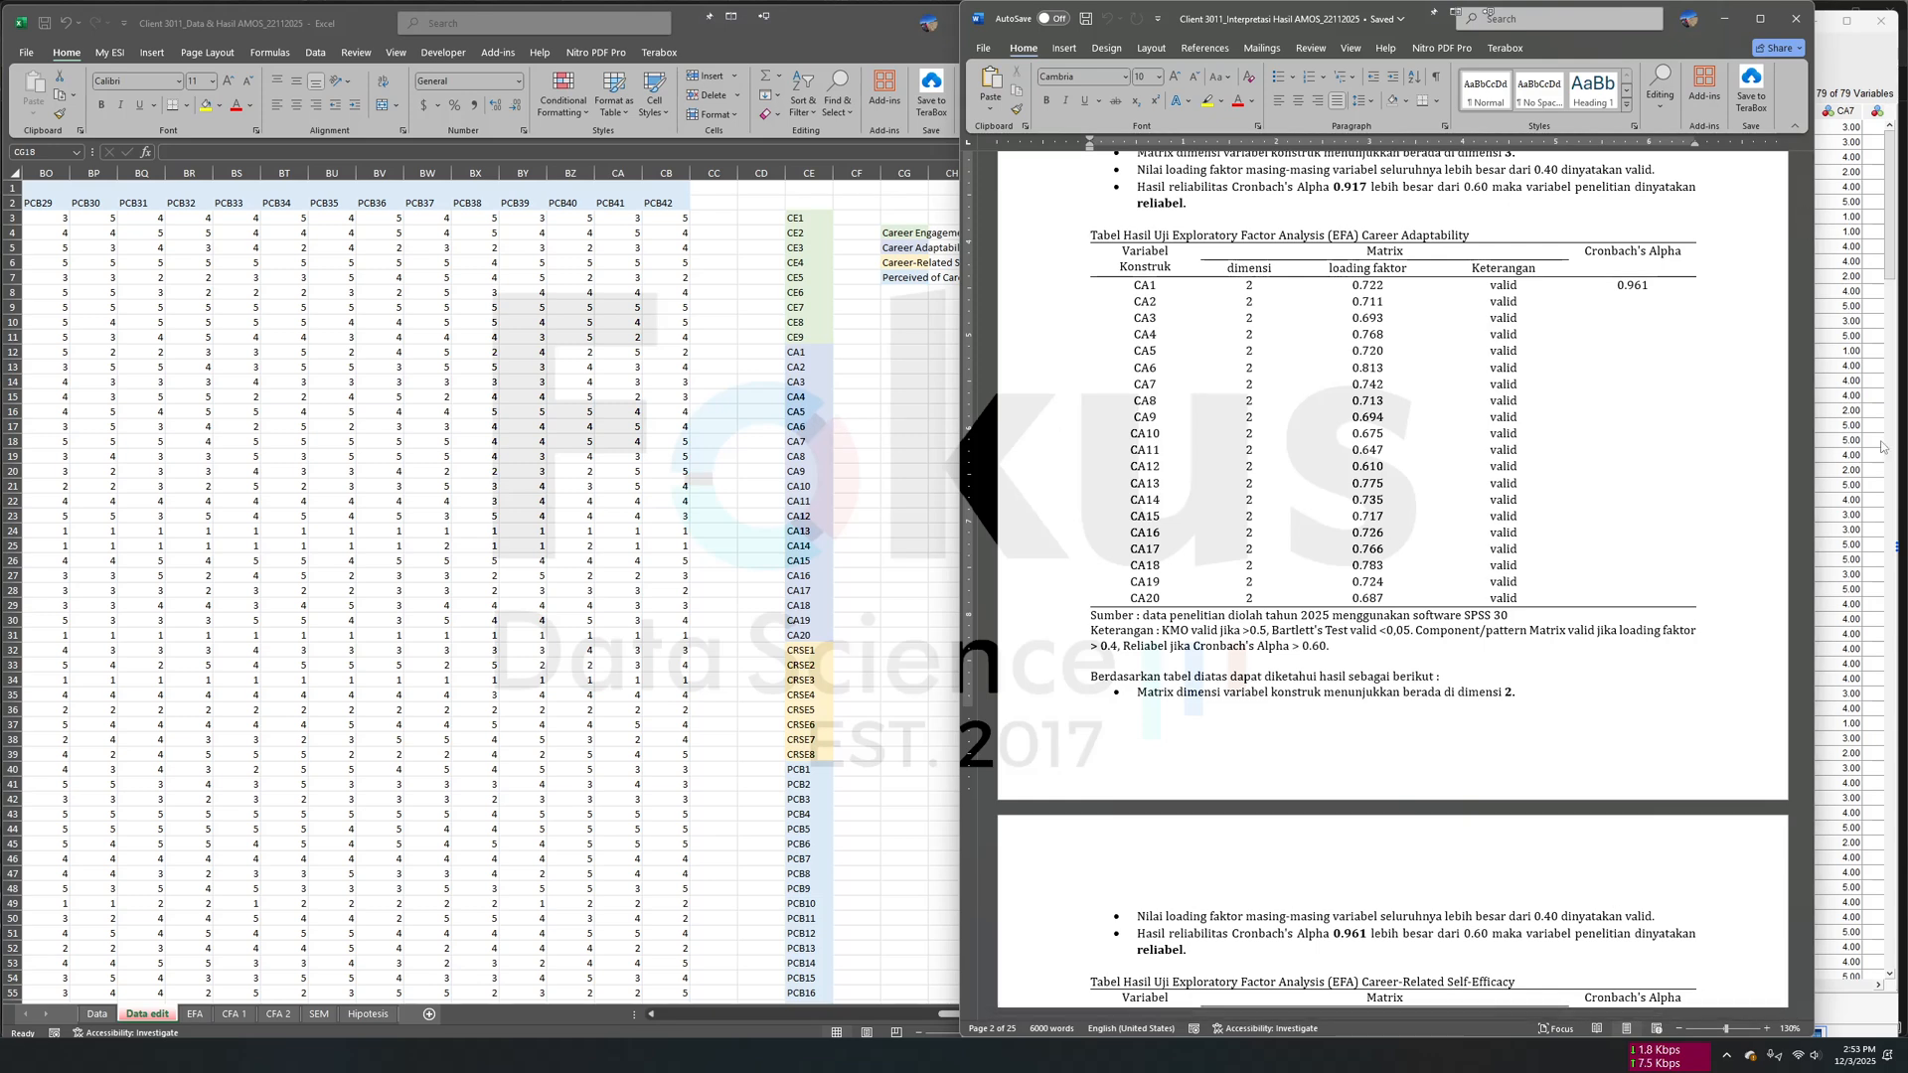
{"action": "left_click", "coordinate": [1892, 186]}
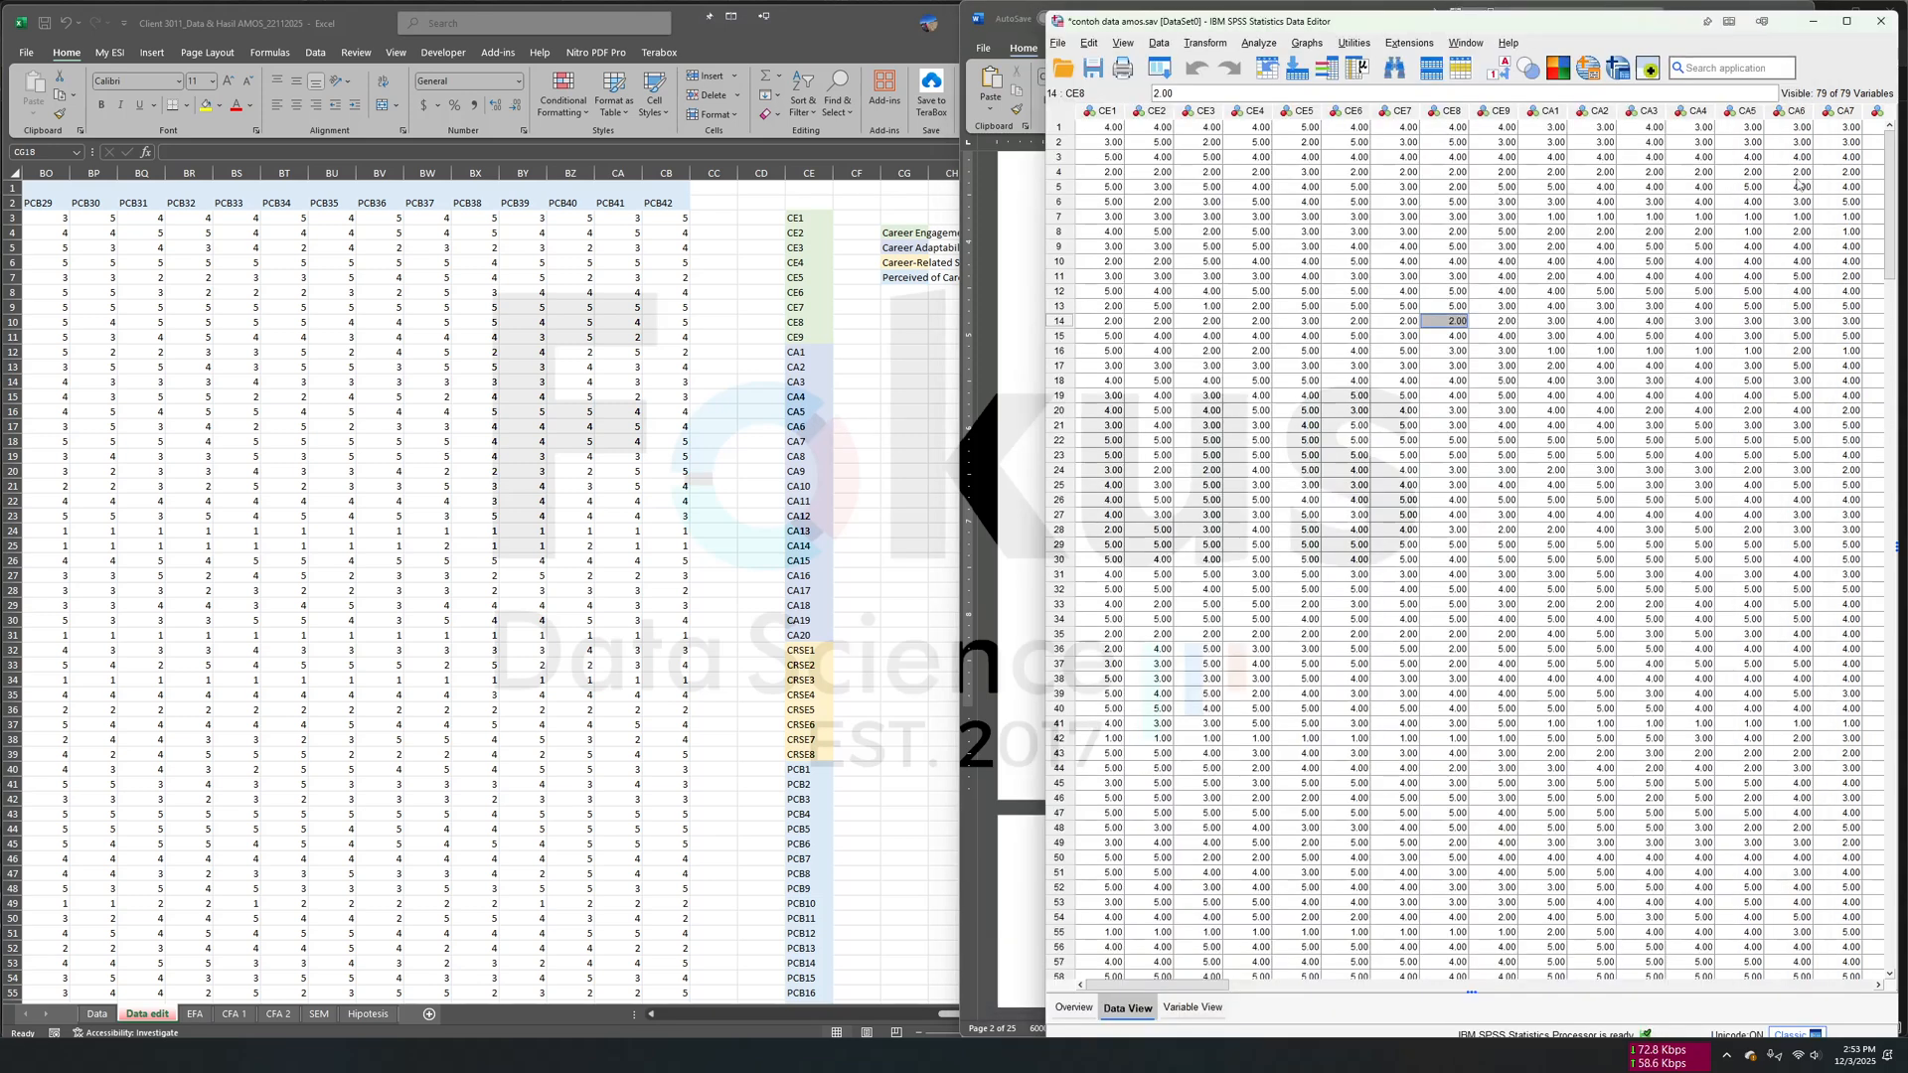
{"action": "left_click", "coordinate": [1894, 33]}
{"action": "left_click", "coordinate": [1454, 579]}
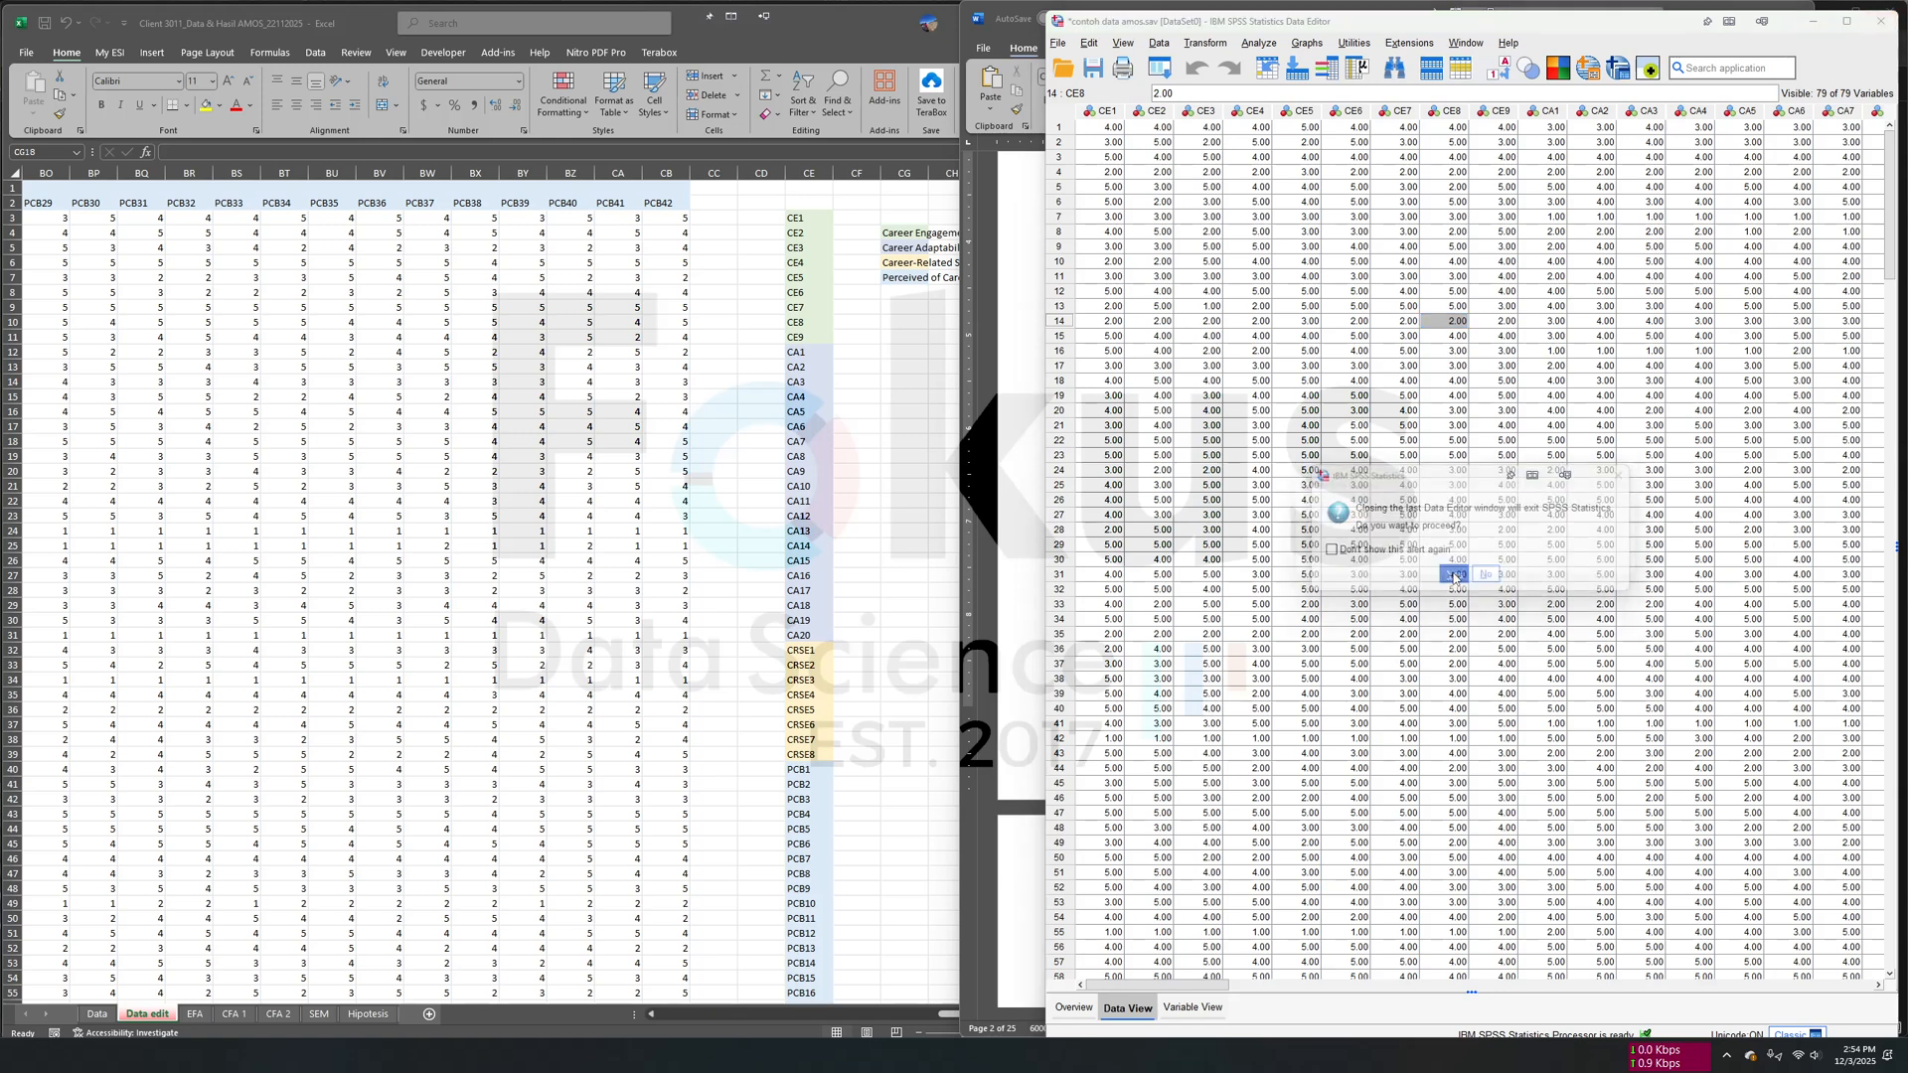
{"action": "left_click", "coordinate": [1475, 567]}
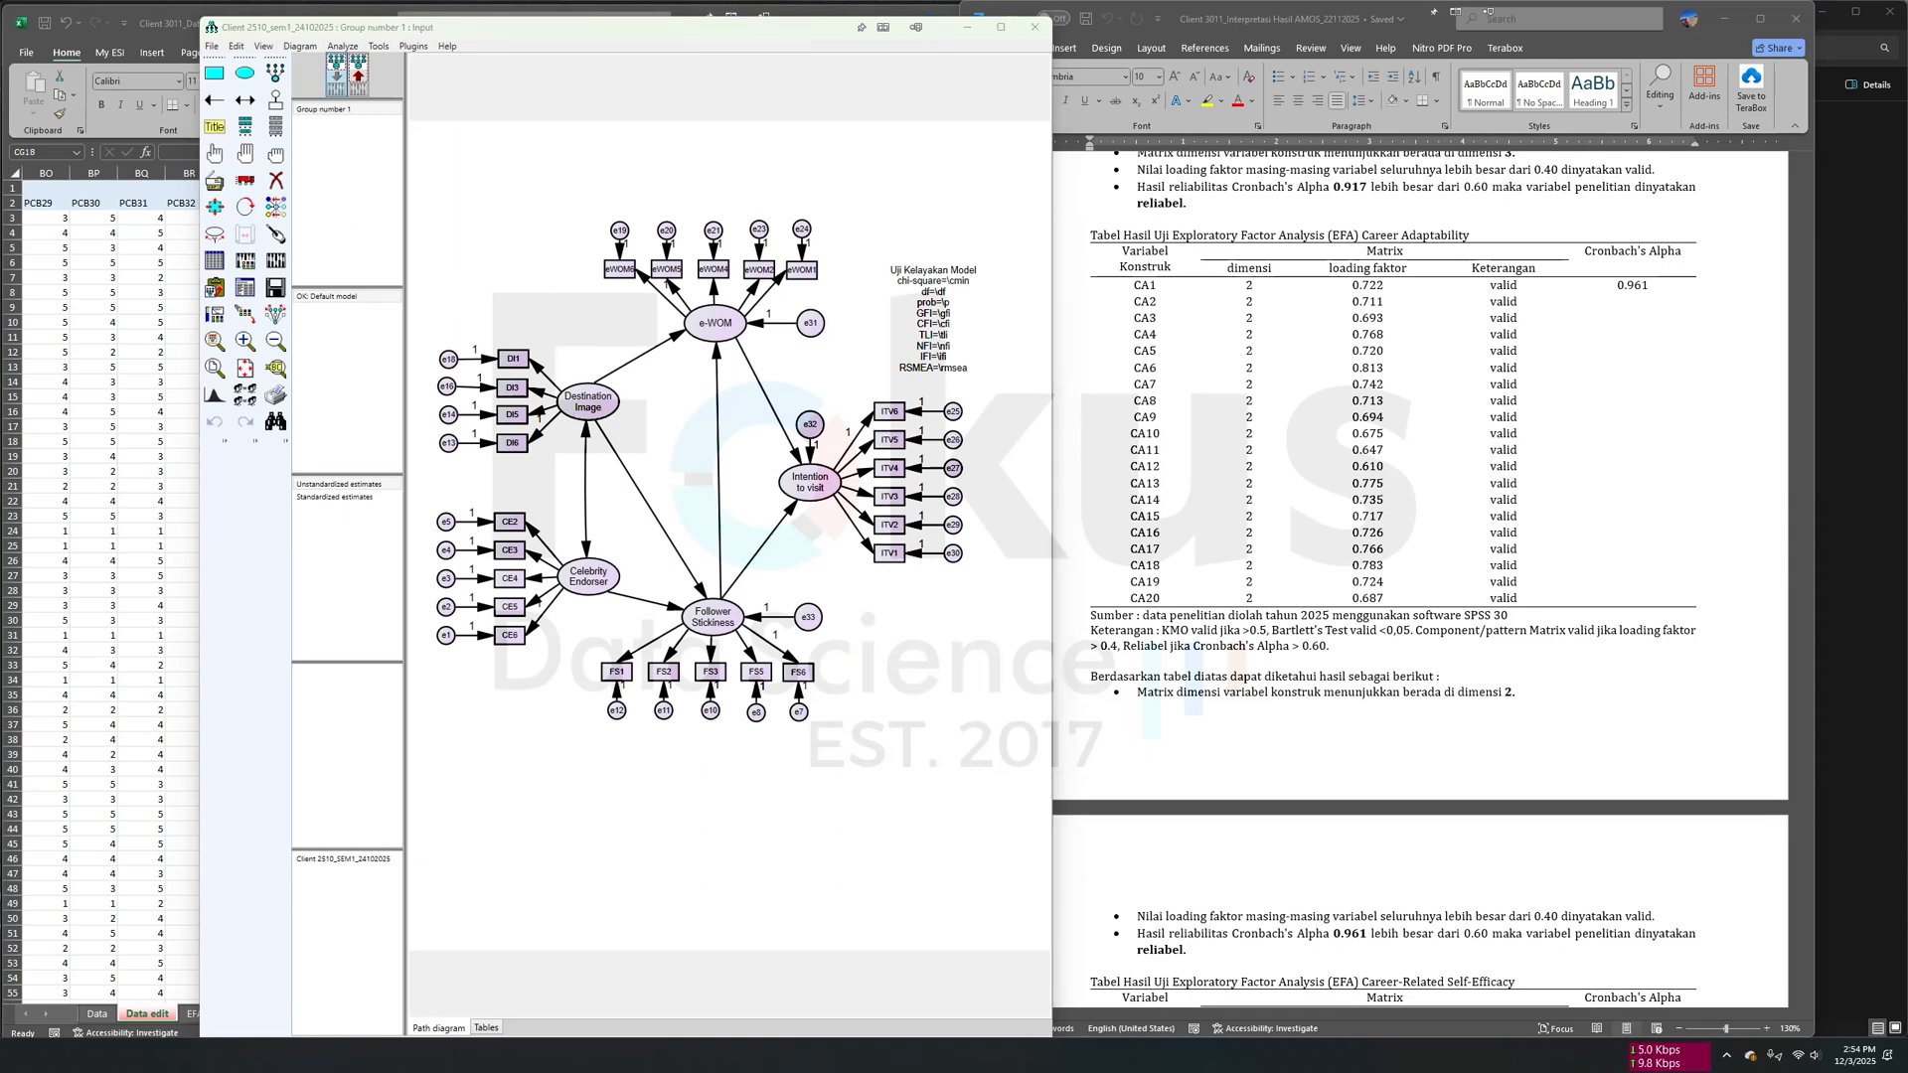
- Create a new empty AMOS project and switch to the client's AMOS project folder in File Explorer
{"action": "key", "text": "ctrl+n"}
{"action": "key", "text": "alt+Tab"}
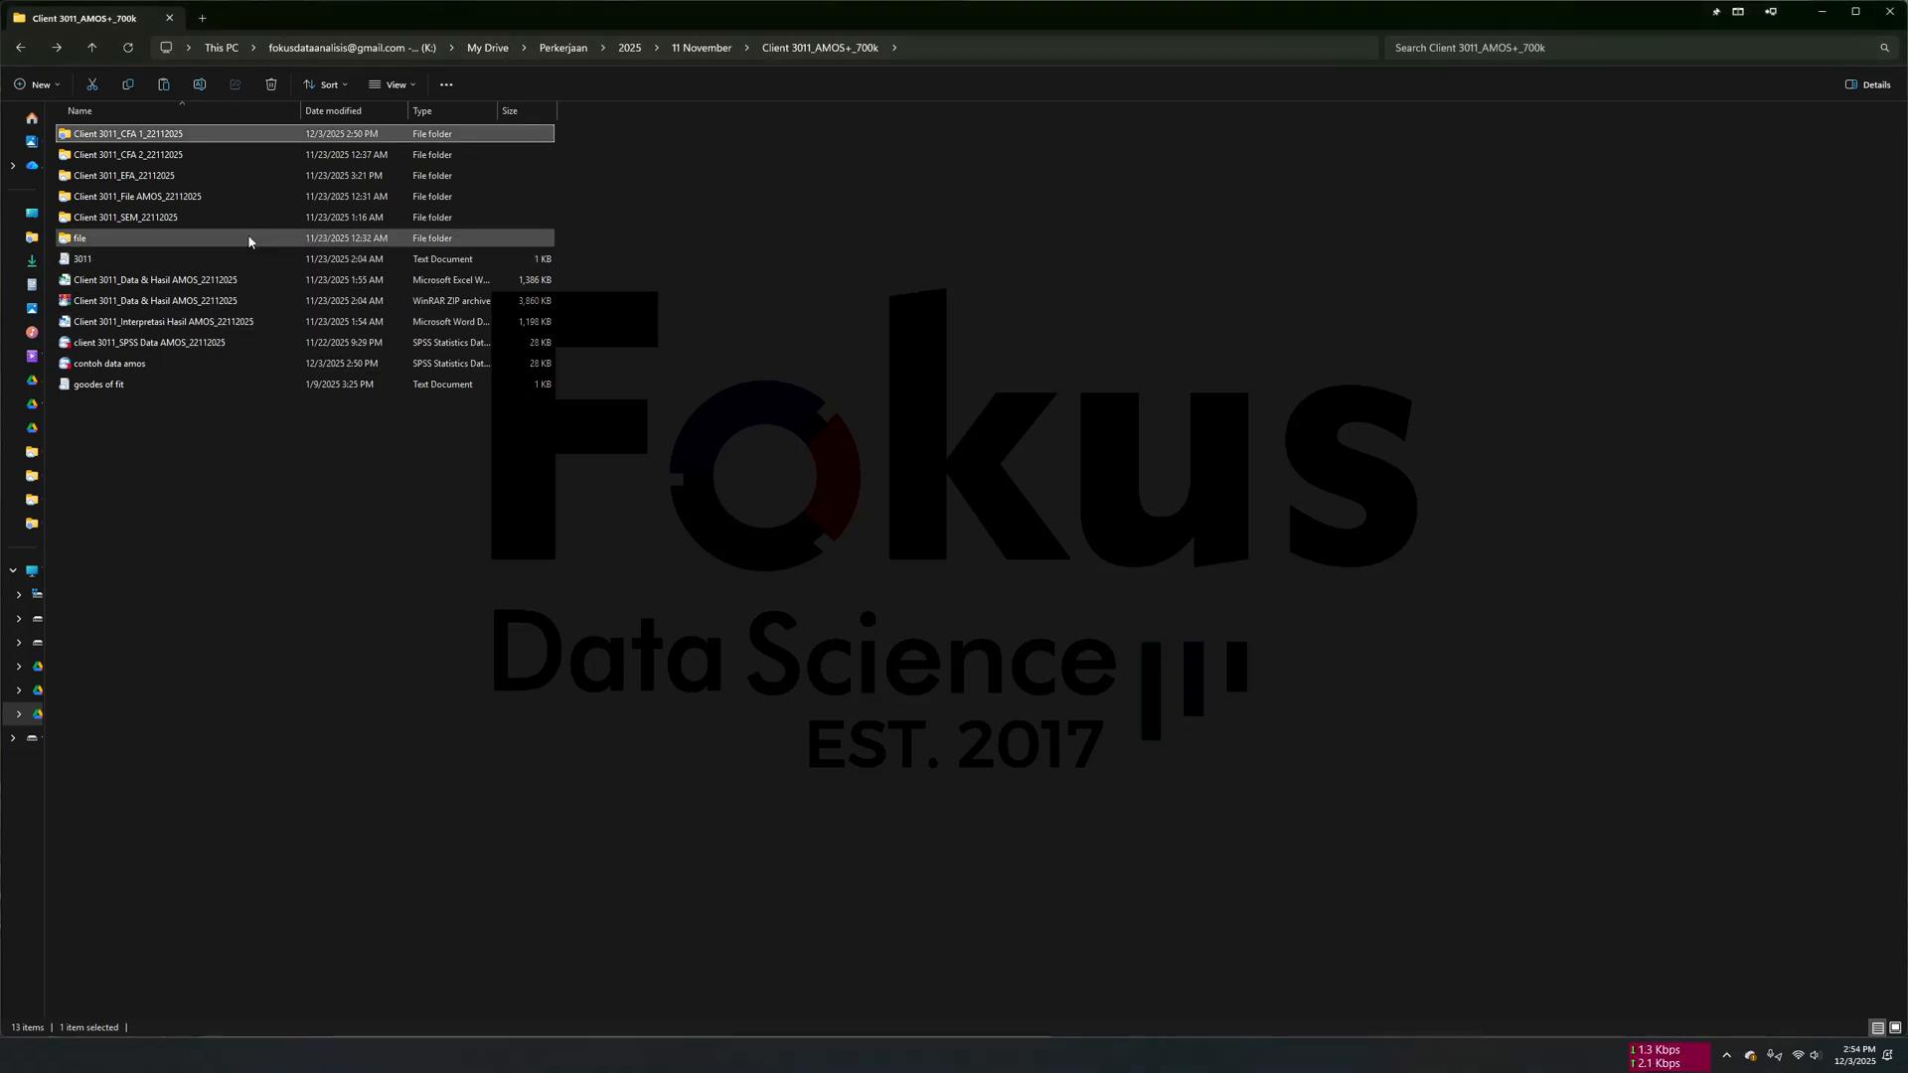
- Look through the contents of the File AMOS, EFA and CFA 1 subfolders in the client's project folder
{"action": "left_click", "coordinate": [136, 202]}
{"action": "double_click", "coordinate": [164, 205]}
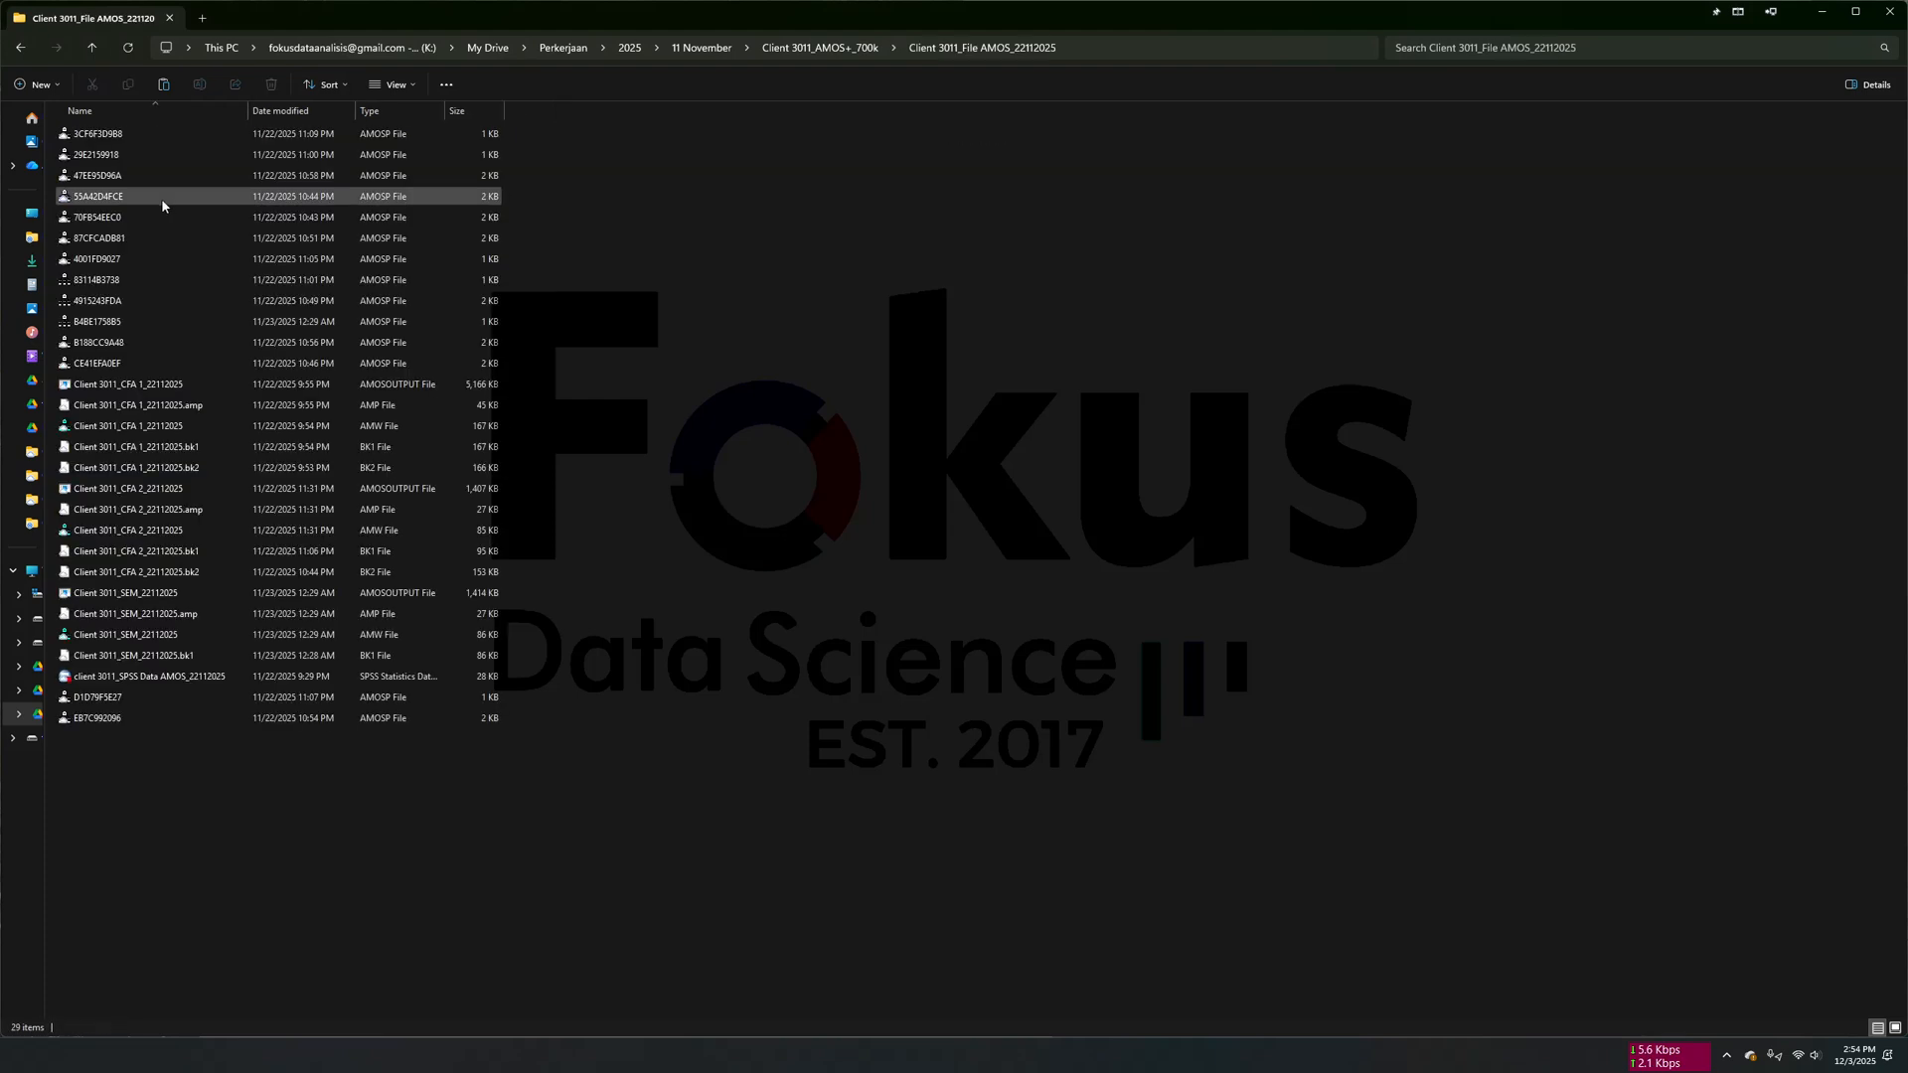
{"action": "left_click", "coordinate": [91, 47]}
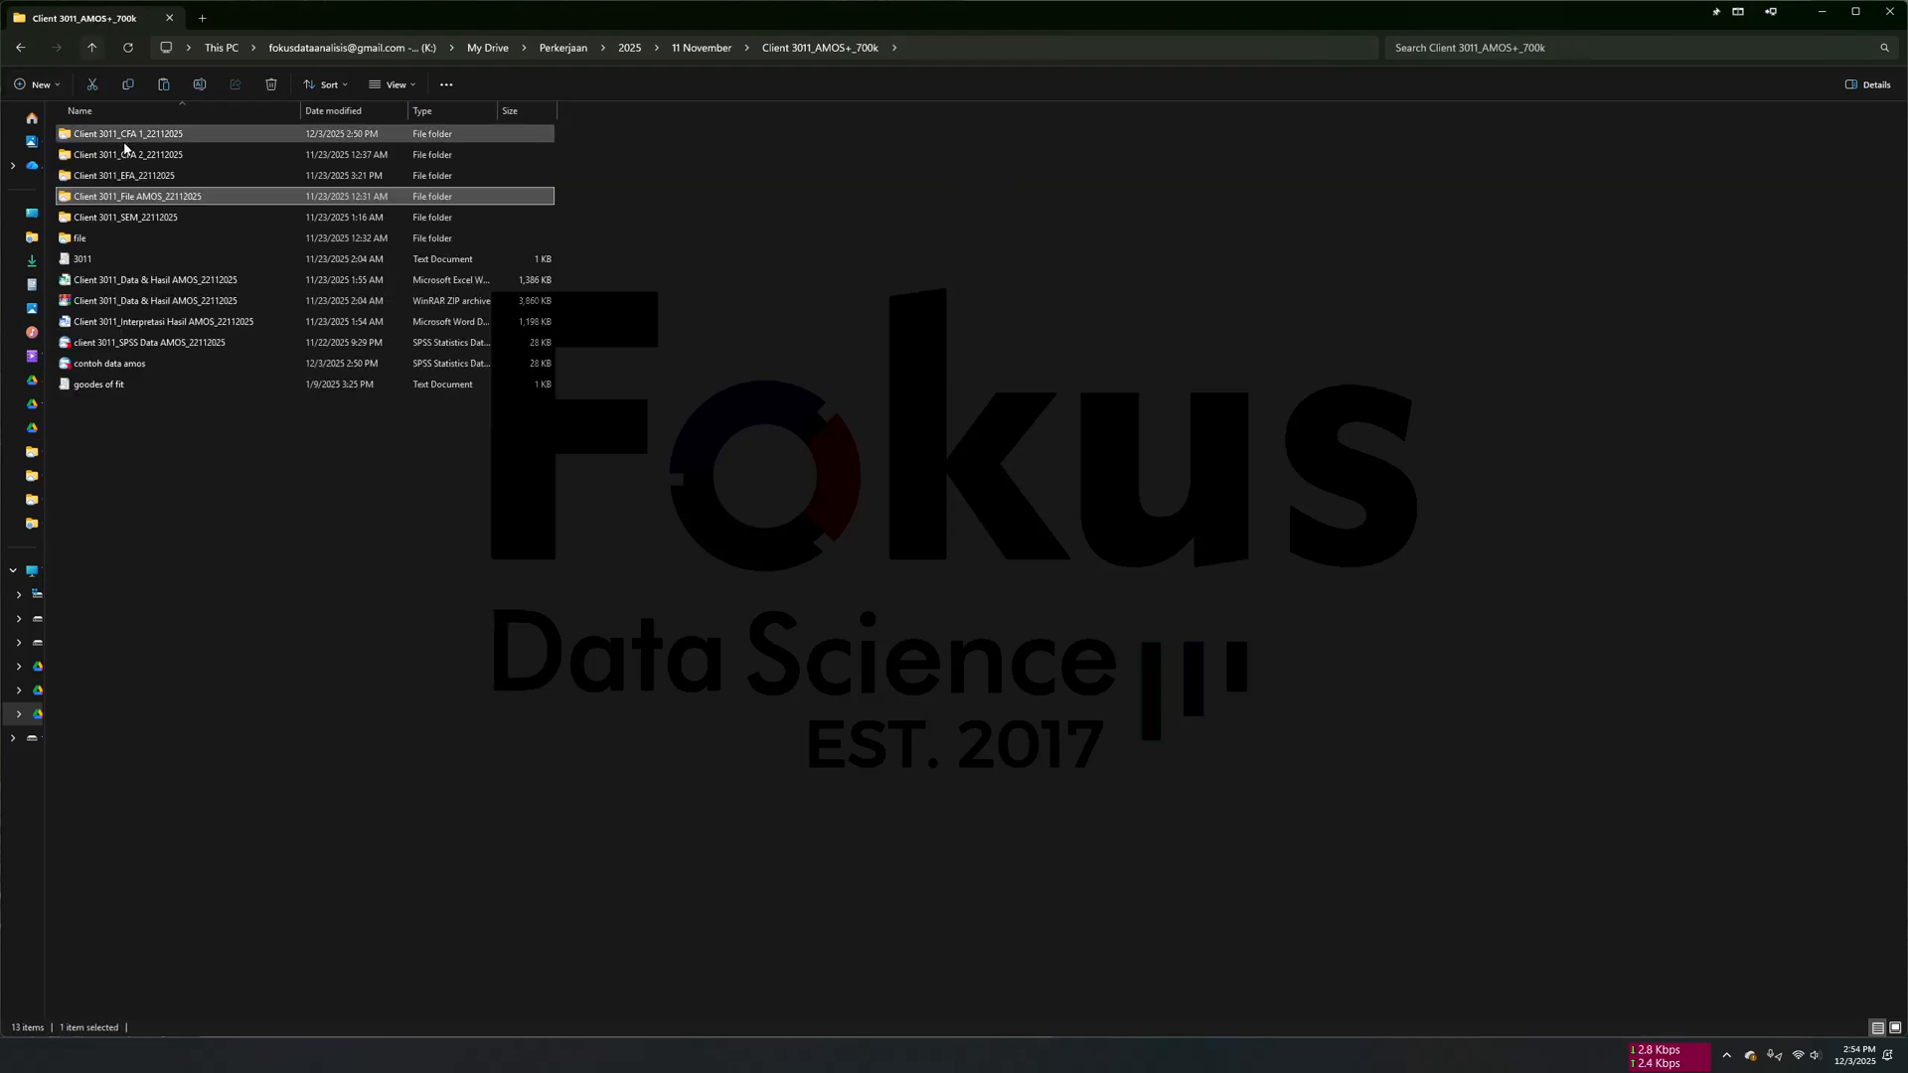
{"action": "double_click", "coordinate": [119, 195]}
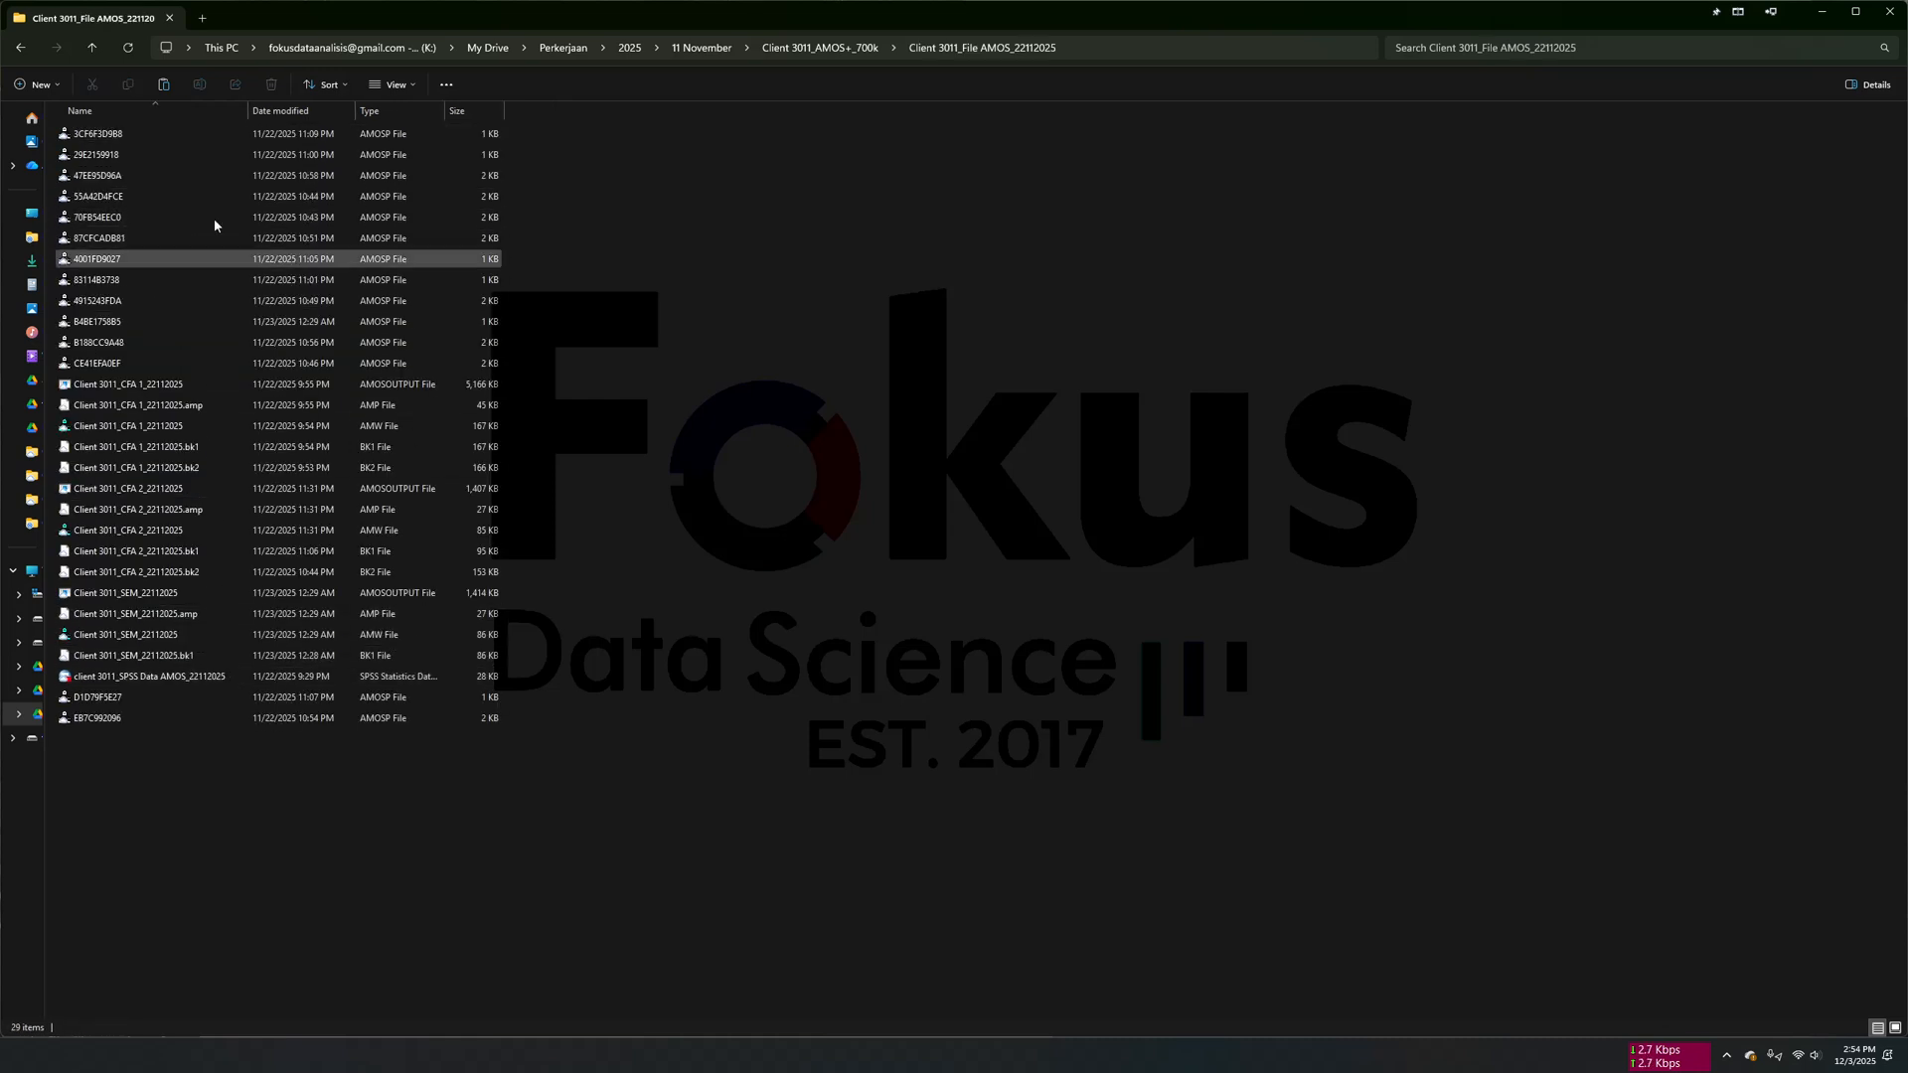
{"action": "left_click", "coordinate": [91, 47]}
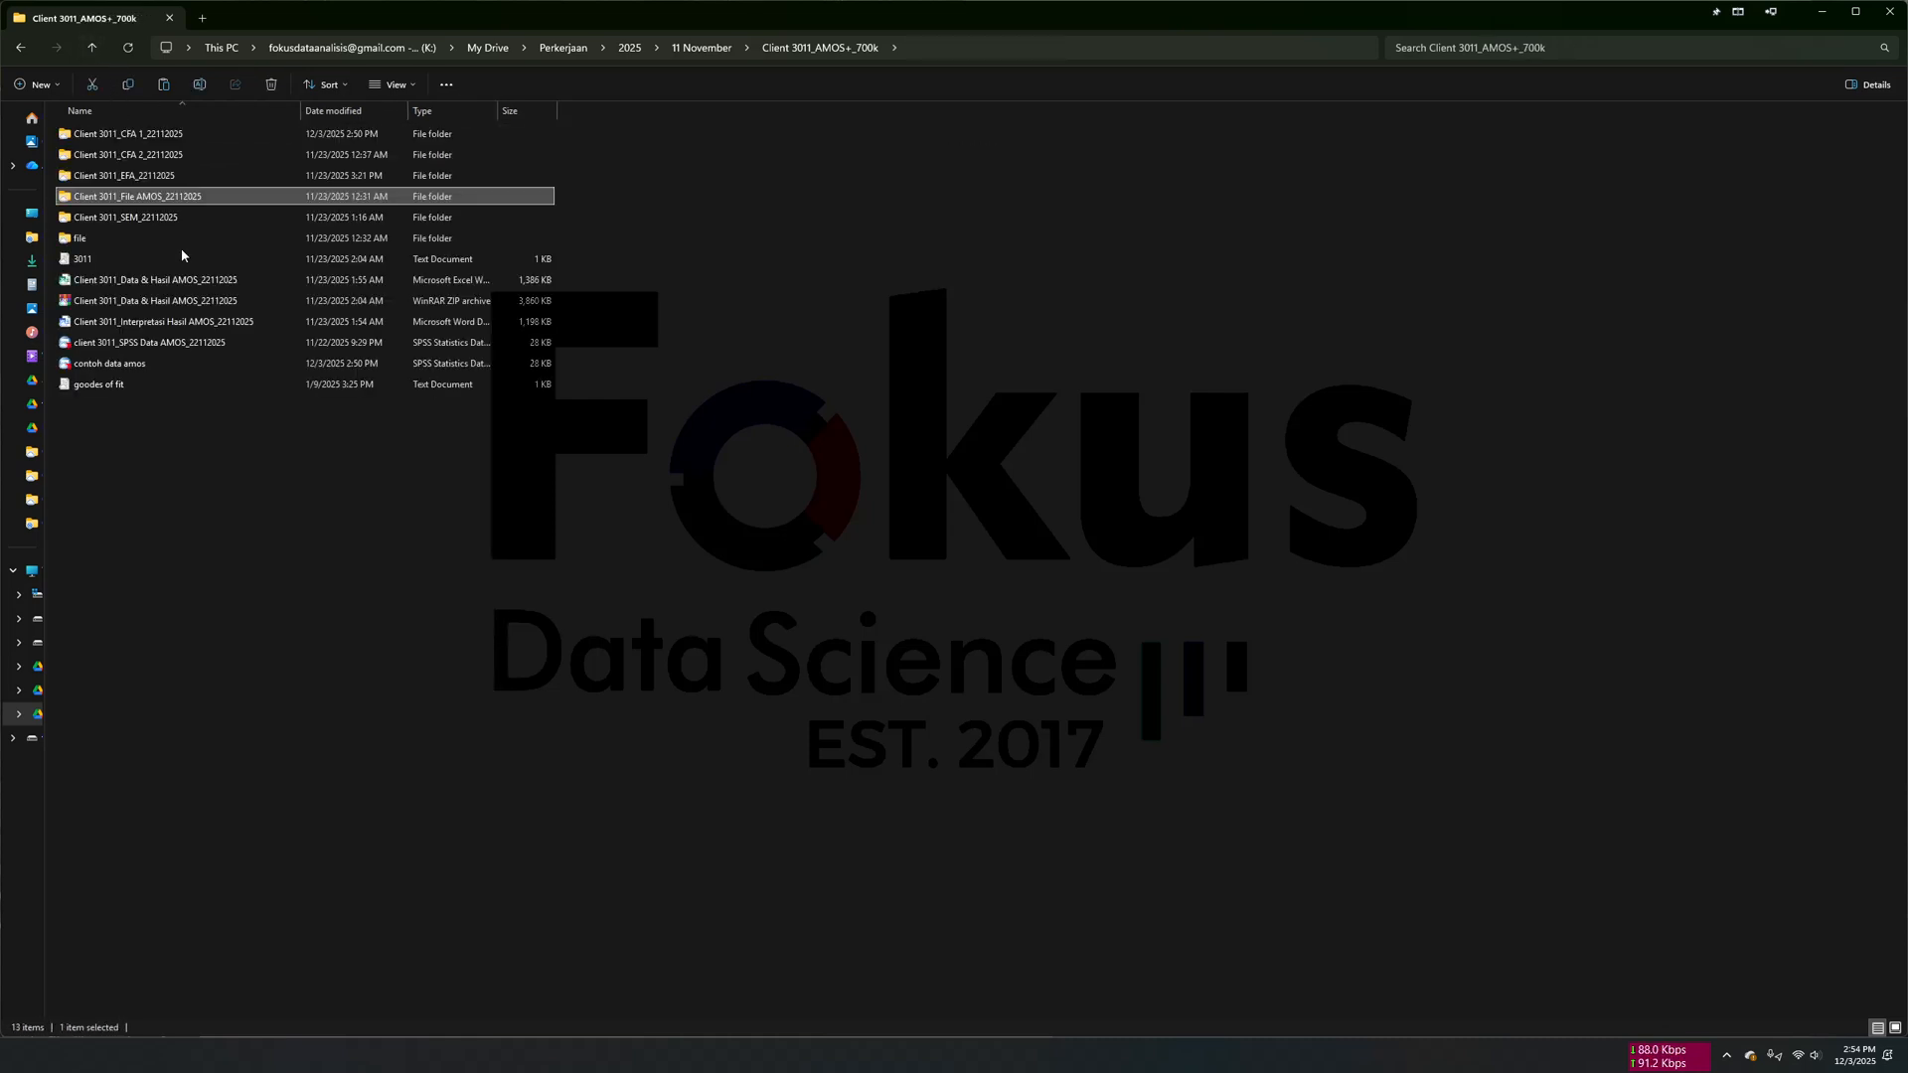
{"action": "double_click", "coordinate": [185, 177]}
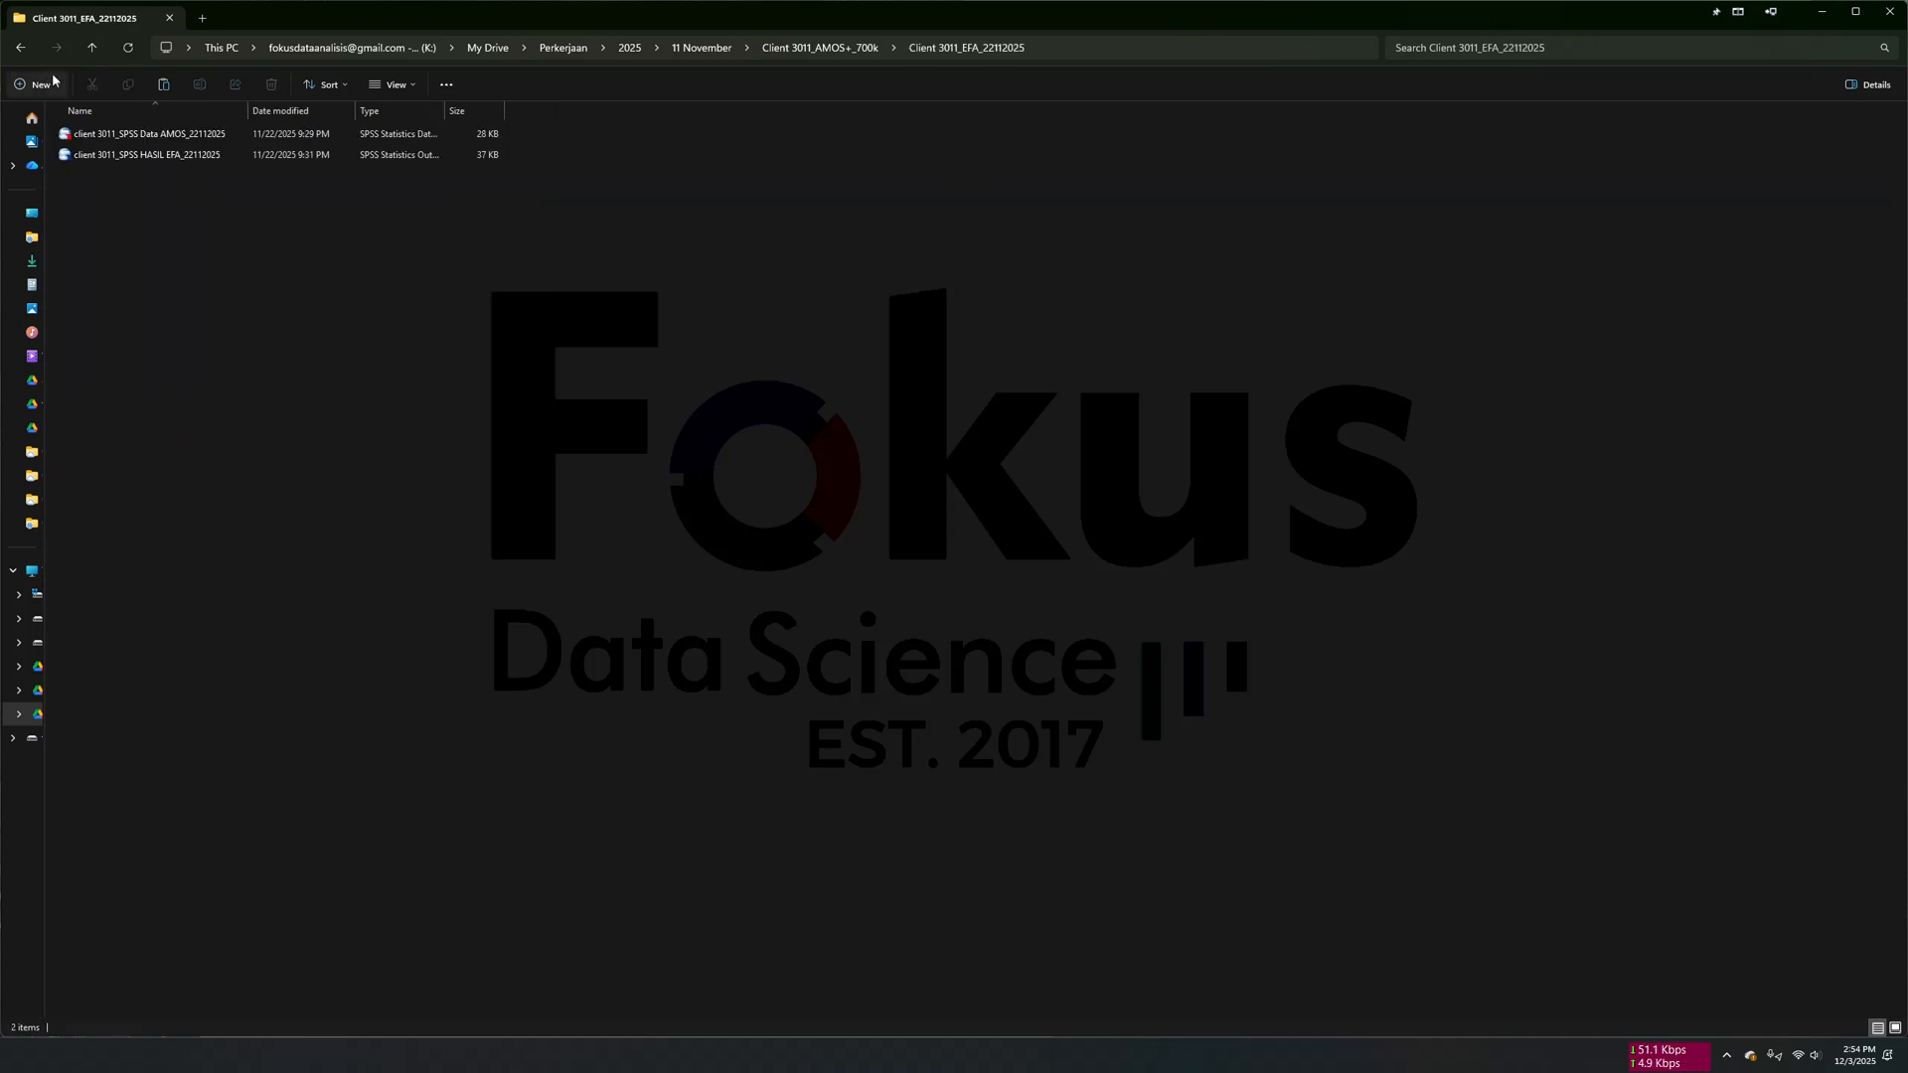
{"action": "left_click", "coordinate": [91, 47]}
{"action": "double_click", "coordinate": [139, 133]}
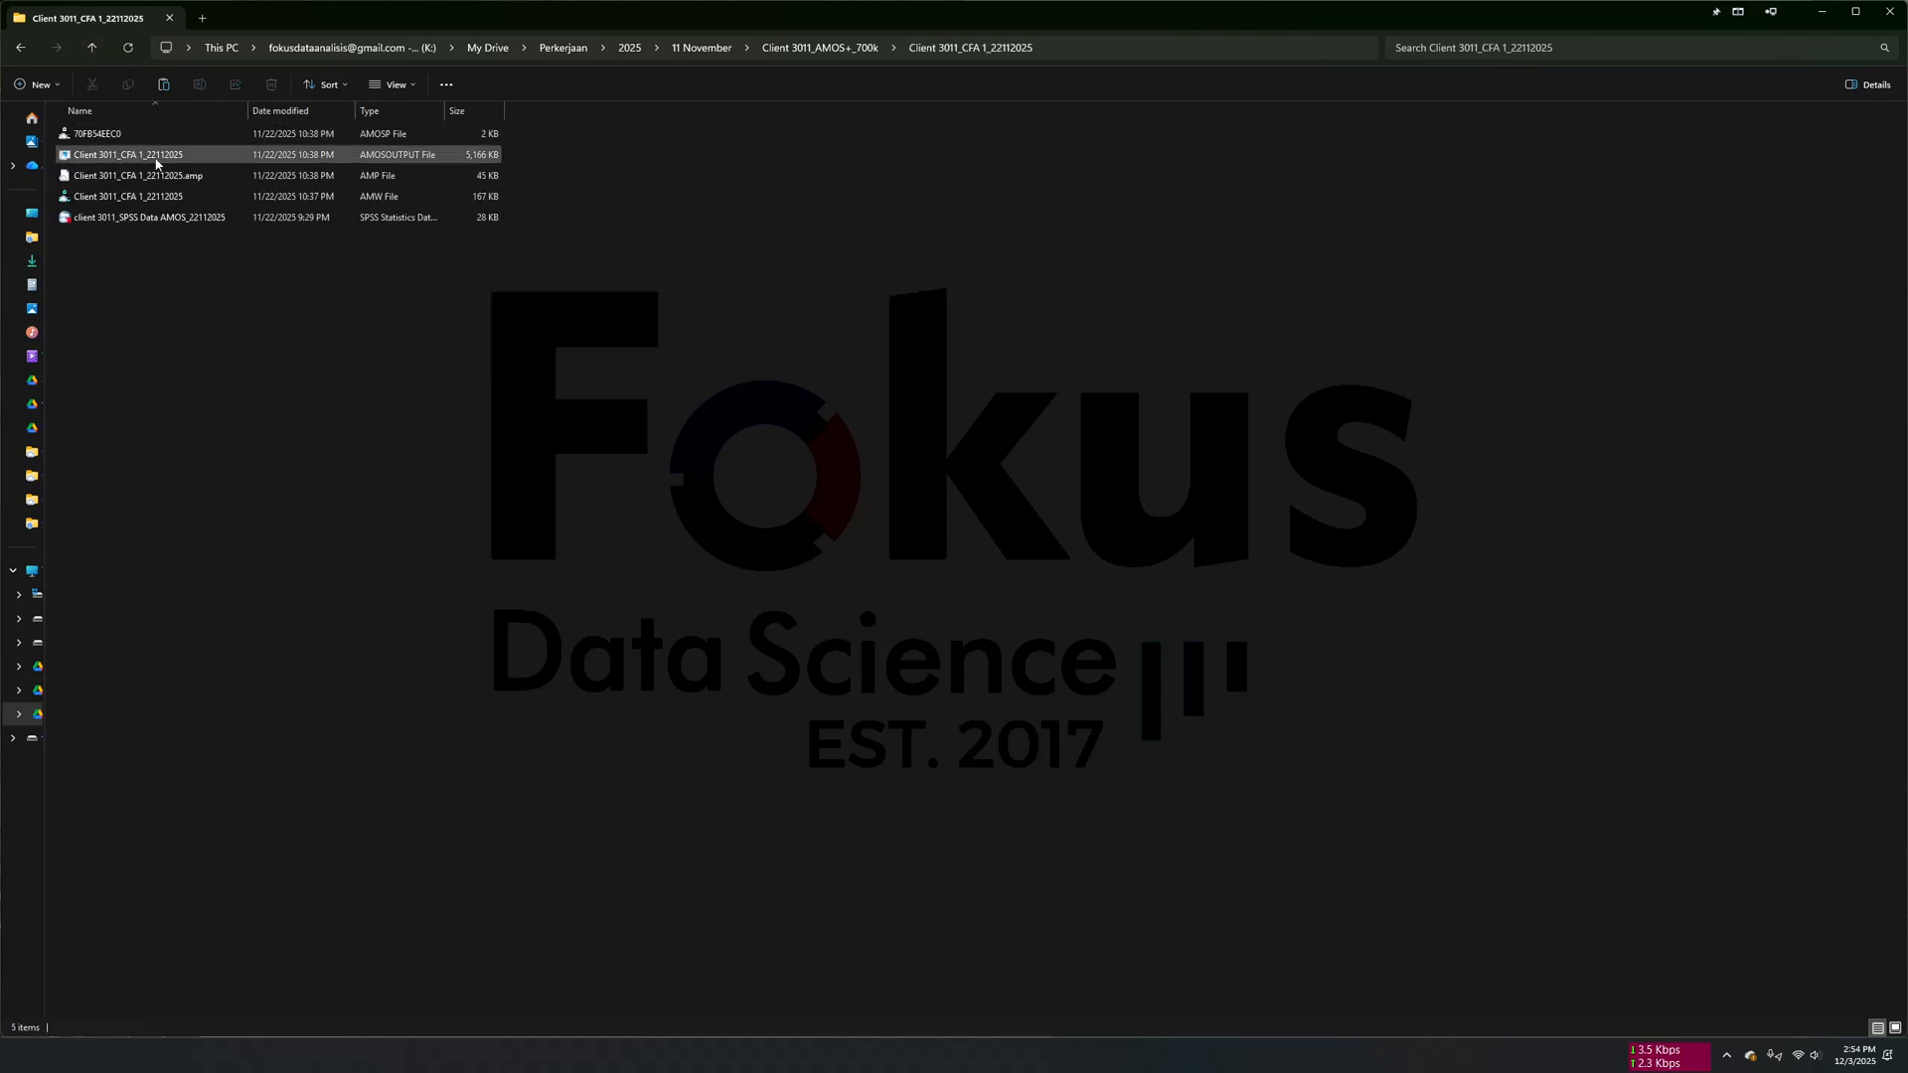
{"action": "left_click", "coordinate": [92, 47]}
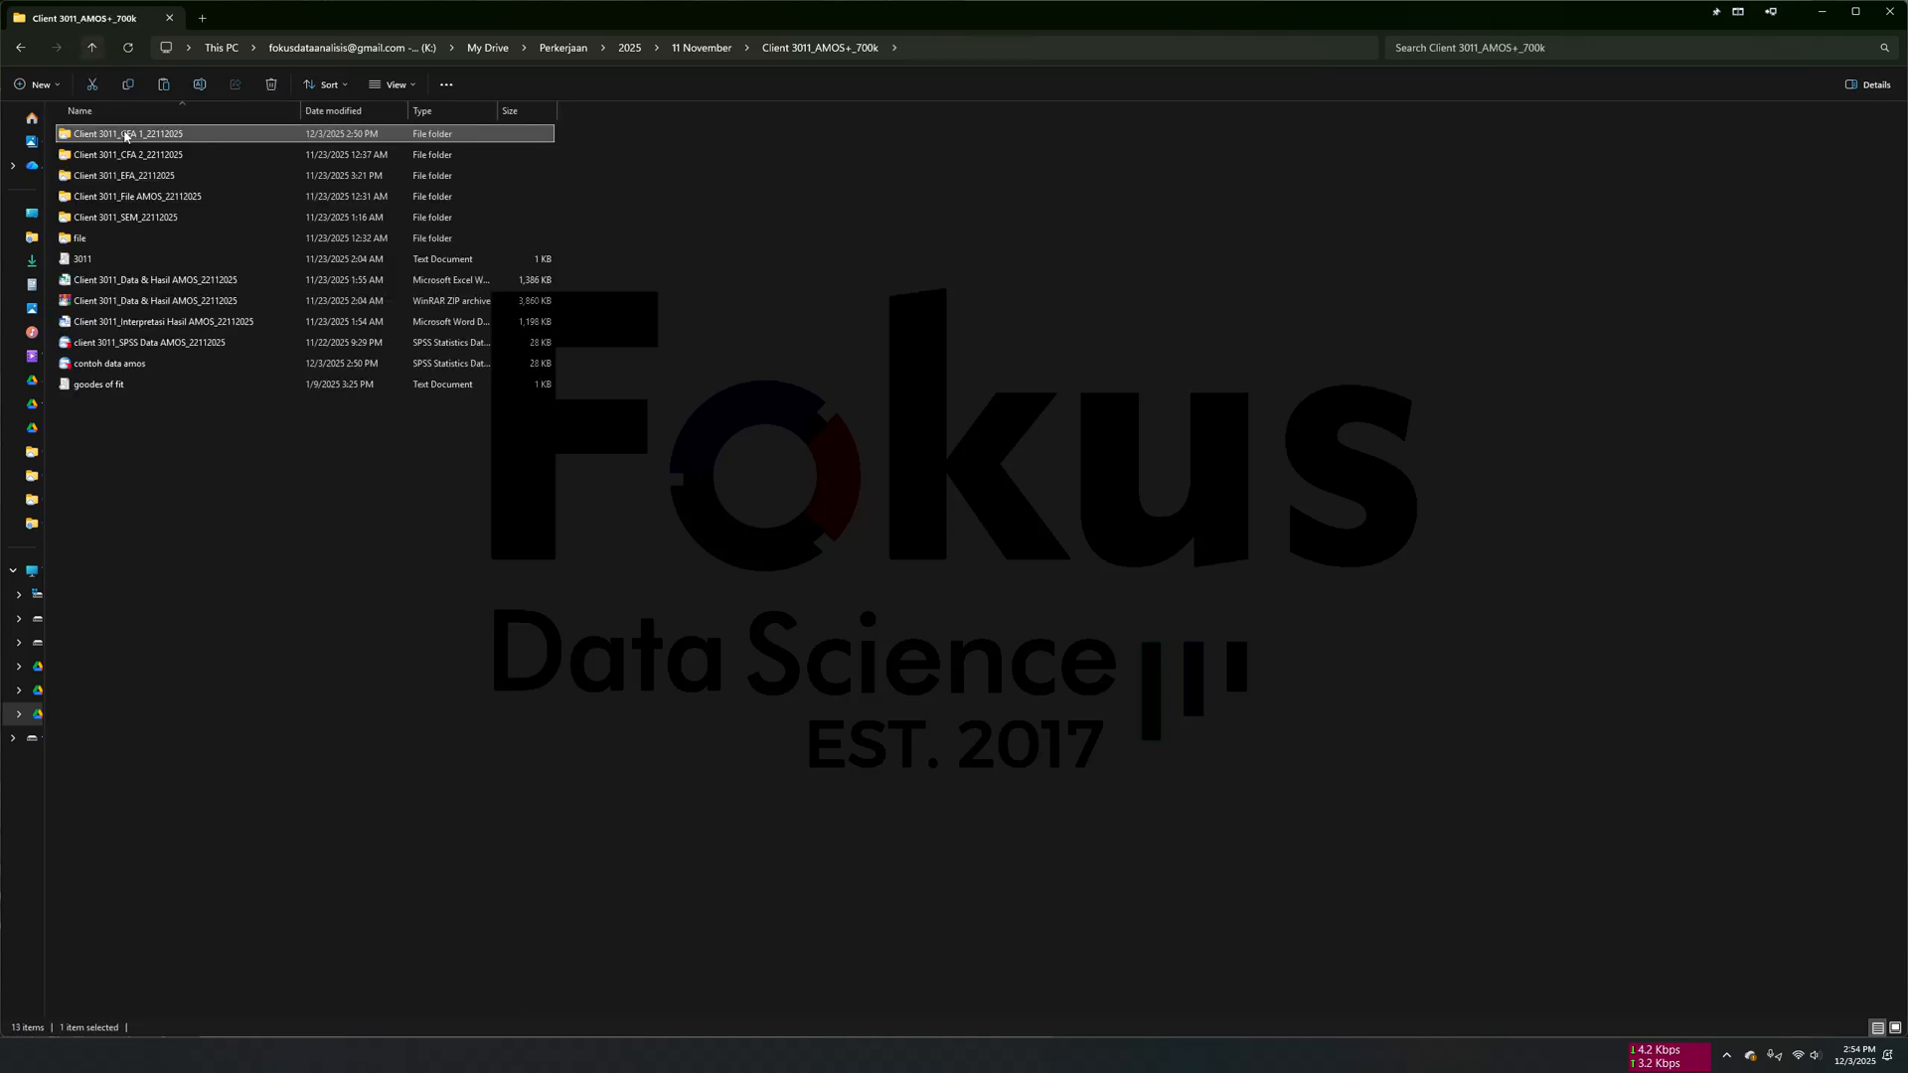
{"action": "double_click", "coordinate": [169, 196]}
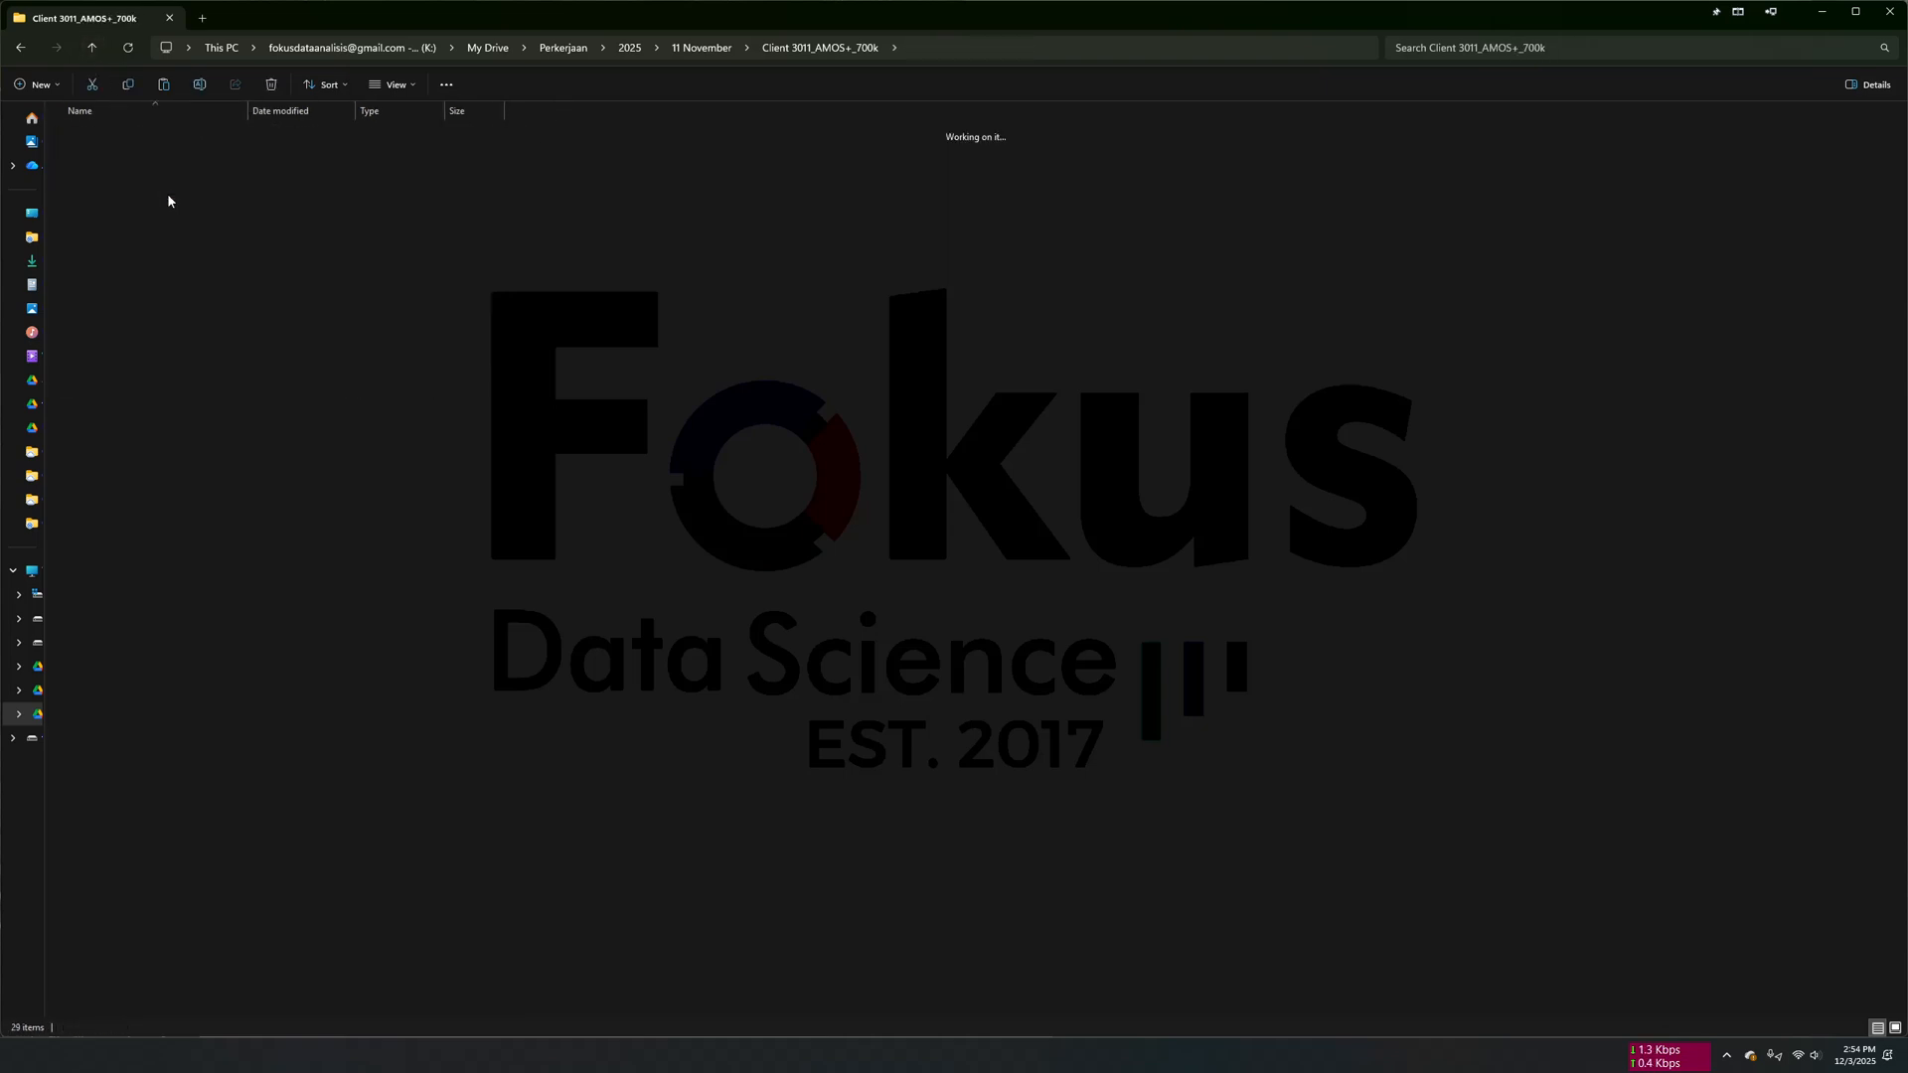
{"action": "left_click", "coordinate": [91, 48]}
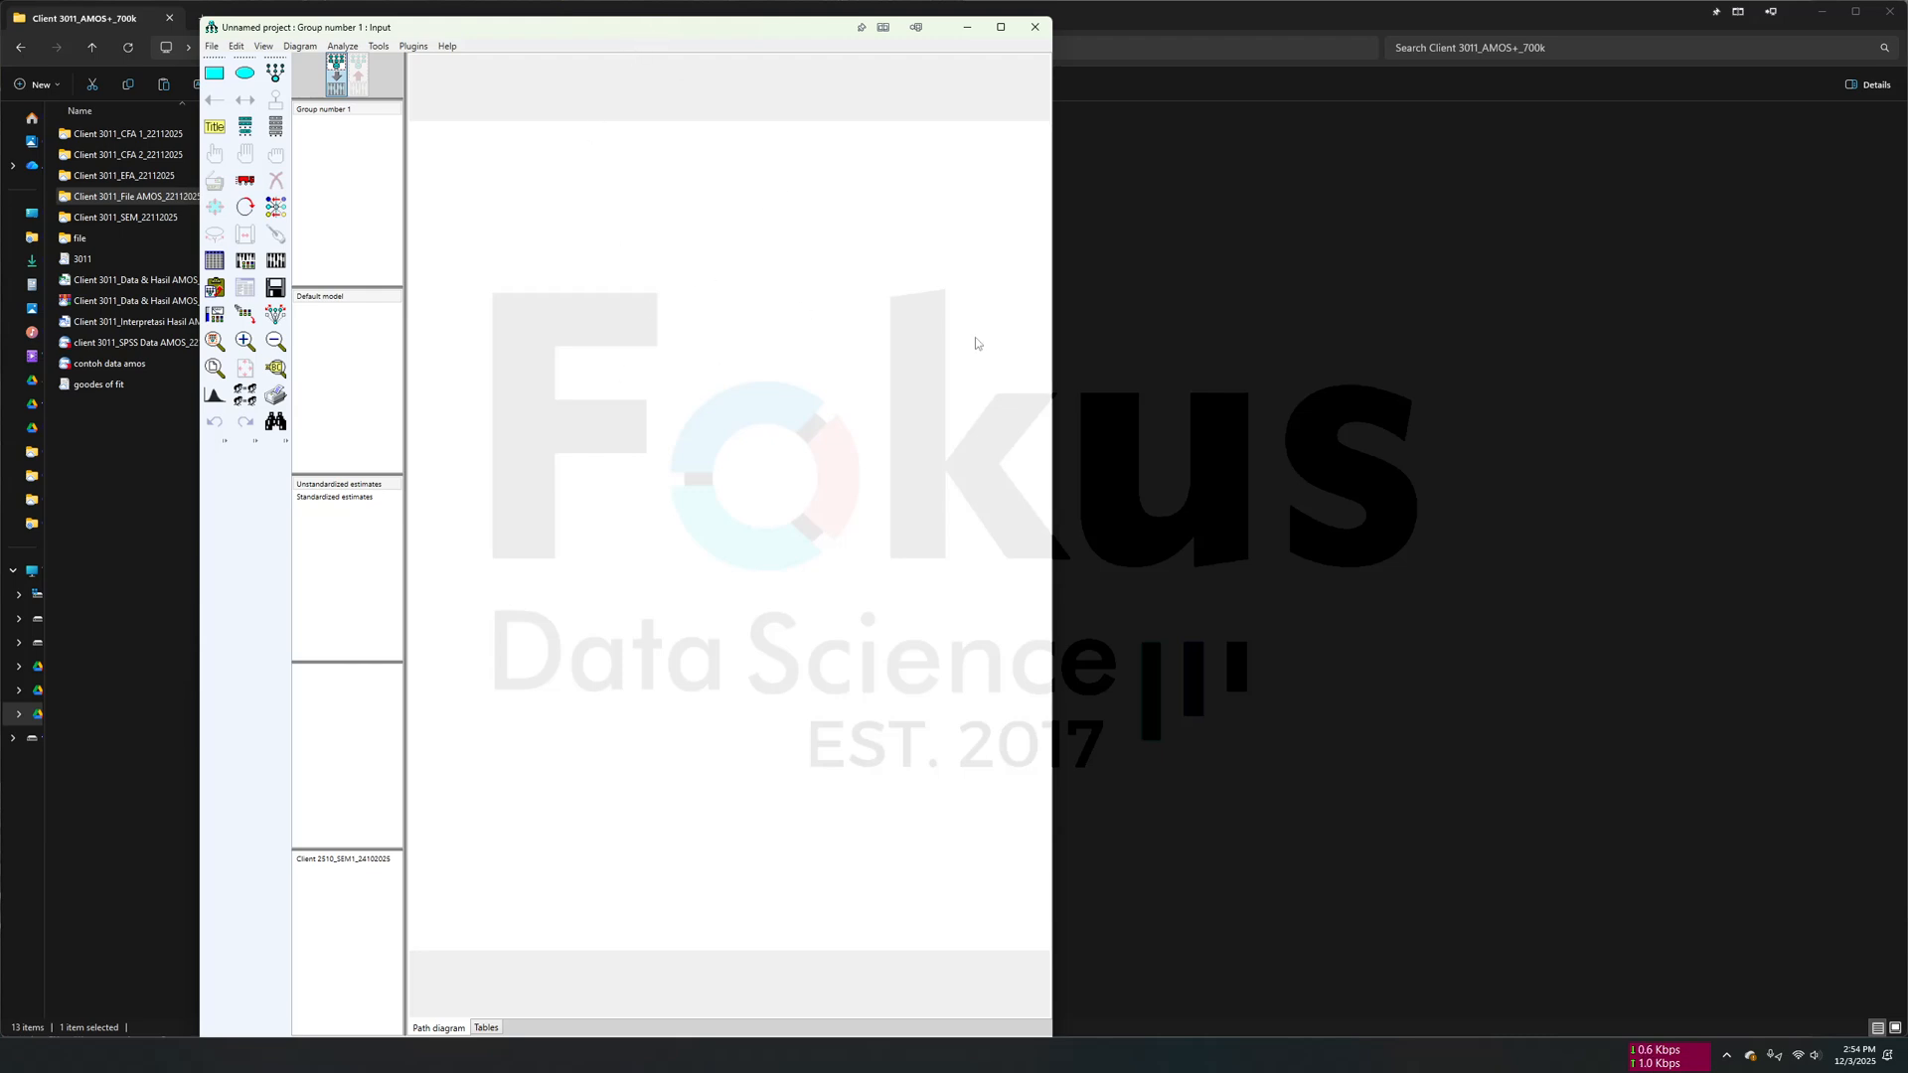
- Reposition the AMOS window at the screen edge and widen it to fit the whole diagram page
{"action": "left_click_drag", "start_coordinate": [738, 31], "coordinate": [548, 24]}
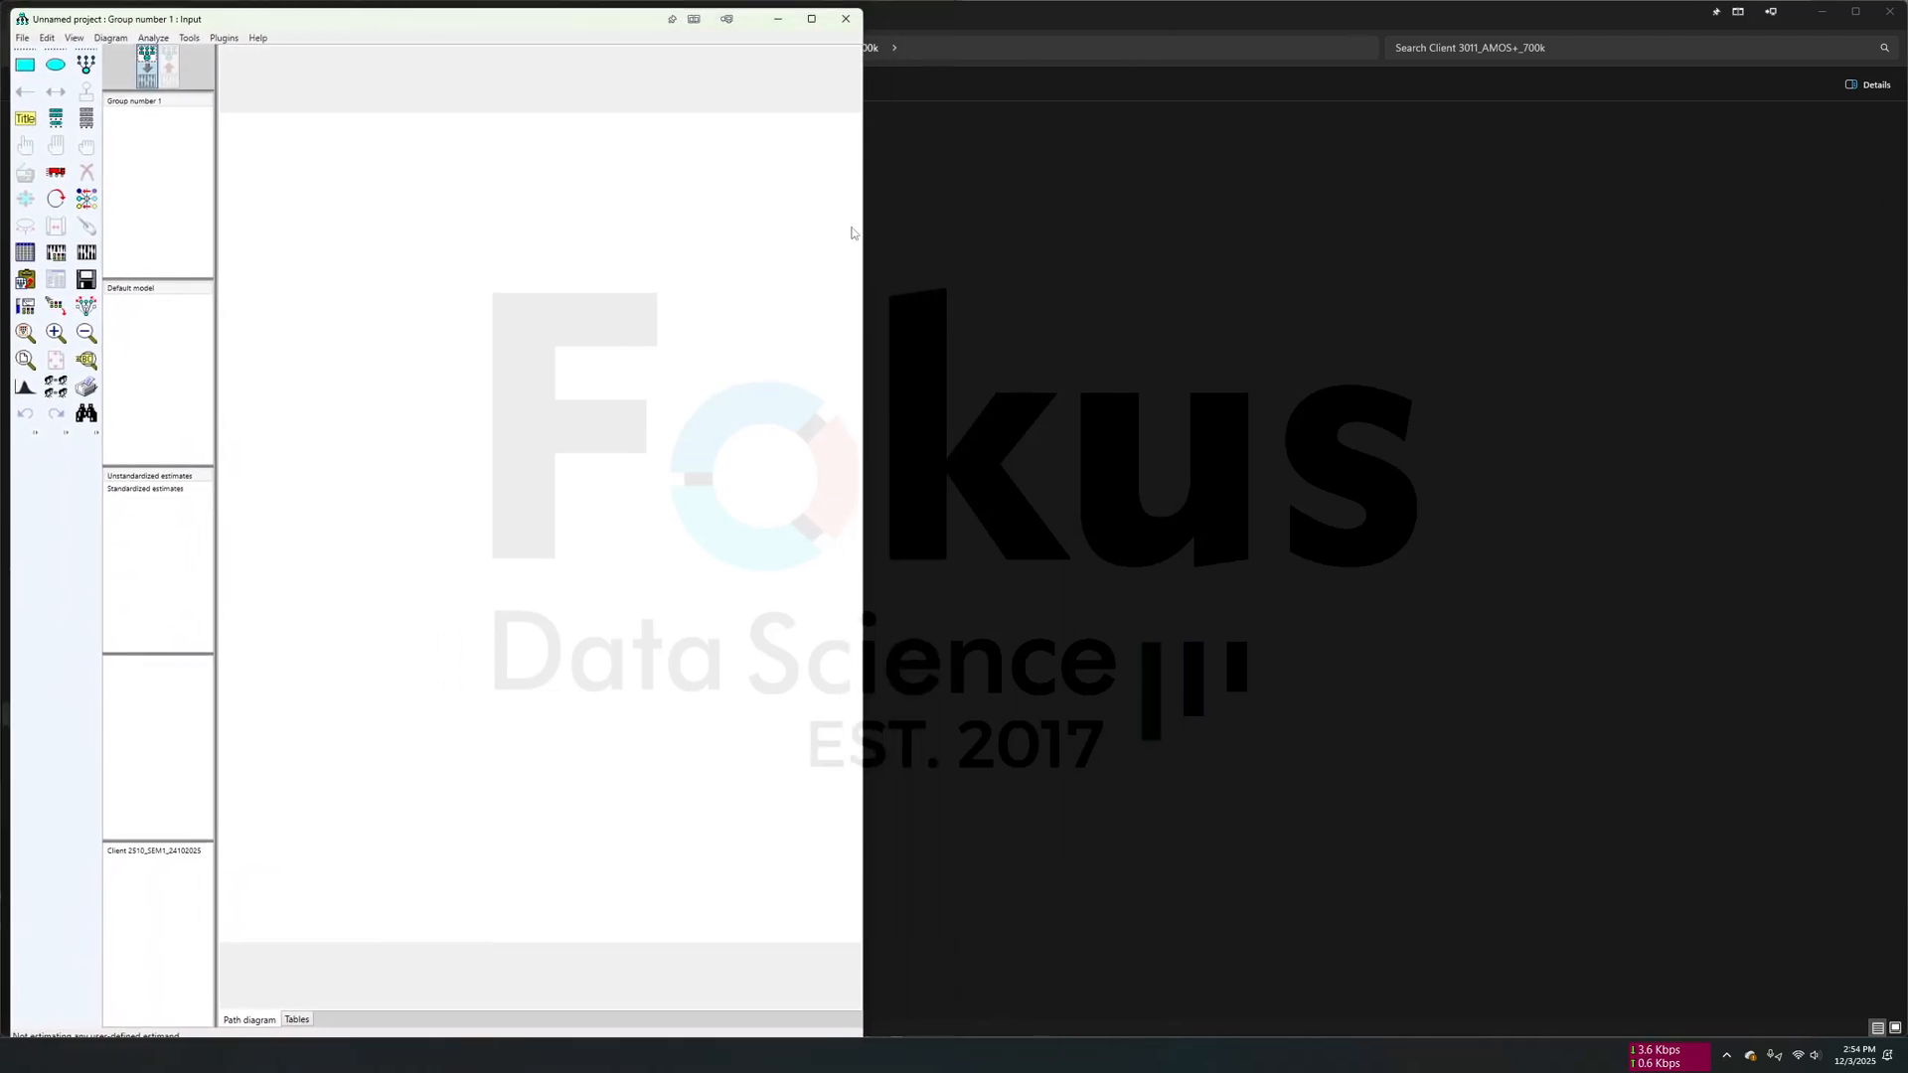
{"action": "left_click_drag", "start_coordinate": [864, 340], "coordinate": [1246, 363]}
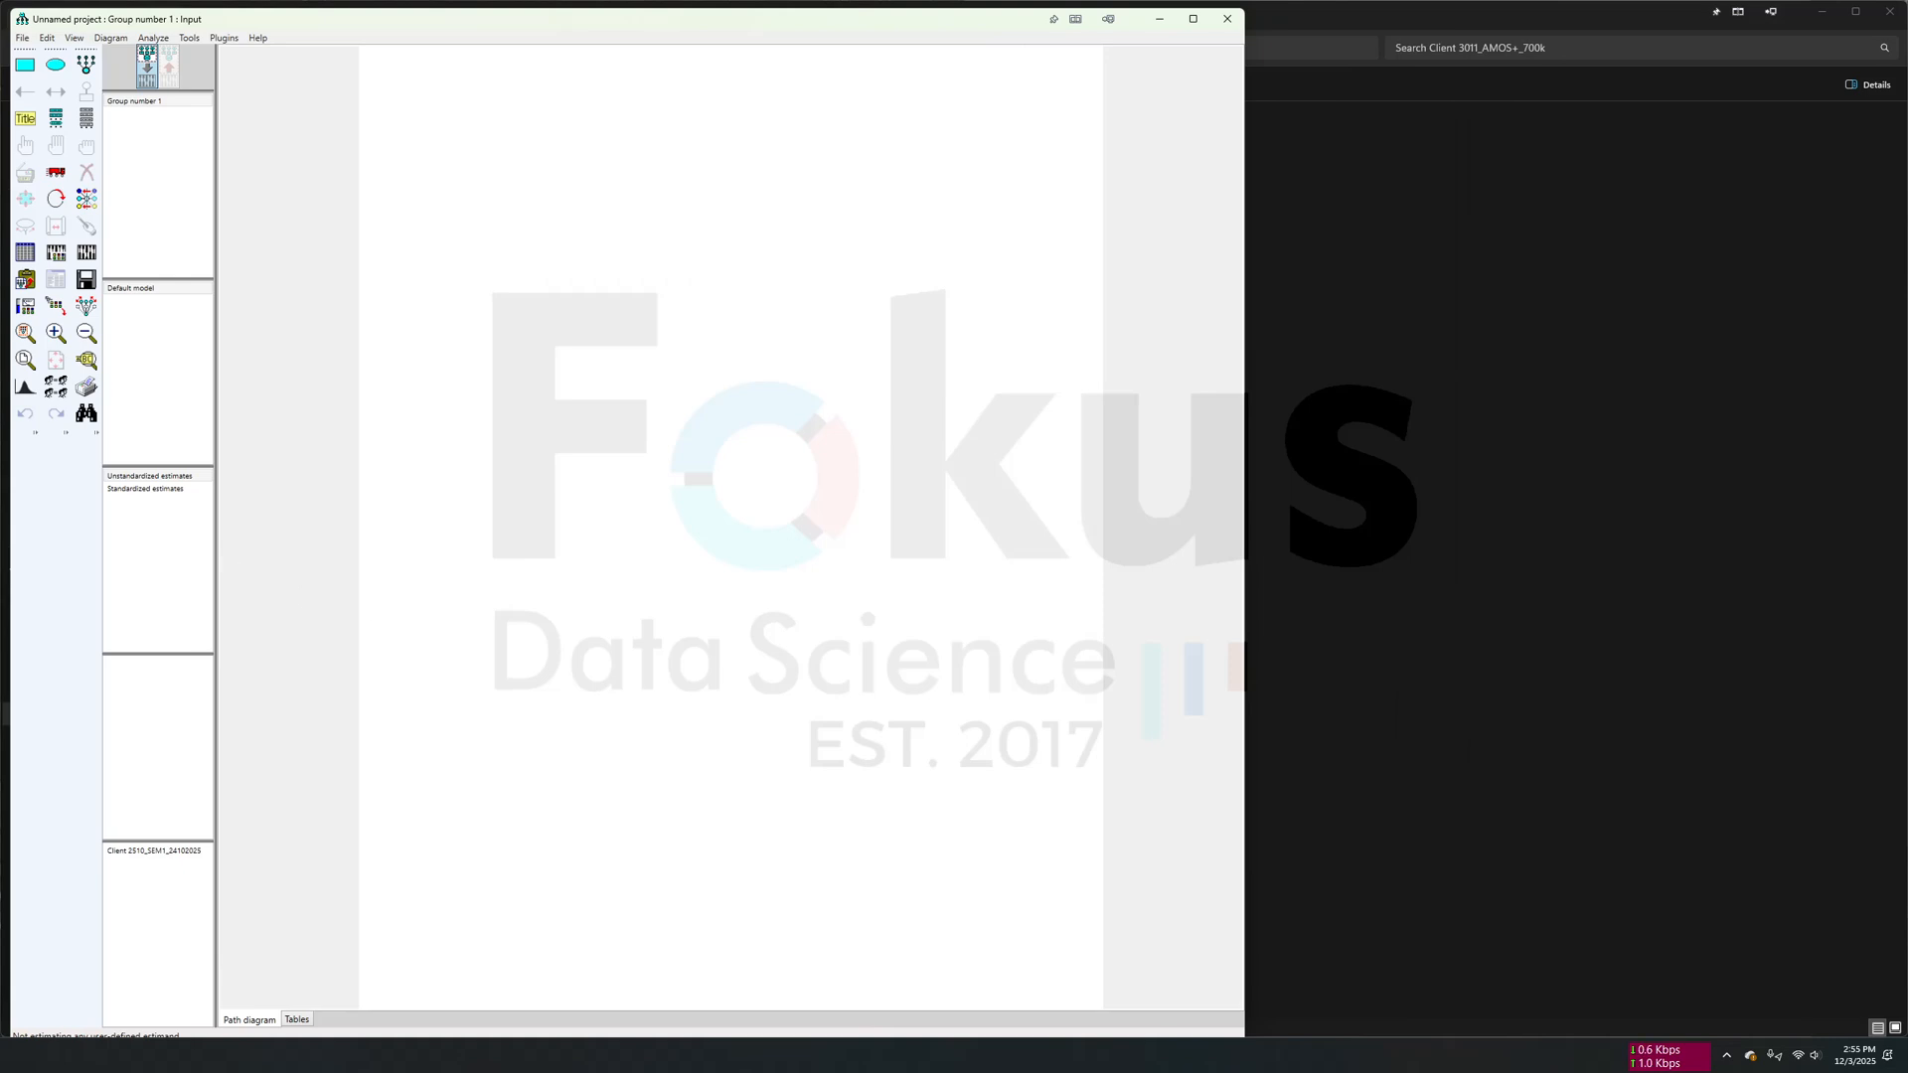
- Switch to the Word report and review the Confirmatory Factor Analysis (CFA) 1 and Structural Equation Modeling Hipotesis Penelitian 1 diagrams
{"action": "key", "text": "alt+Tab"}
{"action": "scroll", "coordinate": [1412, 473], "scroll_direction": "down", "scroll_amount": 15}
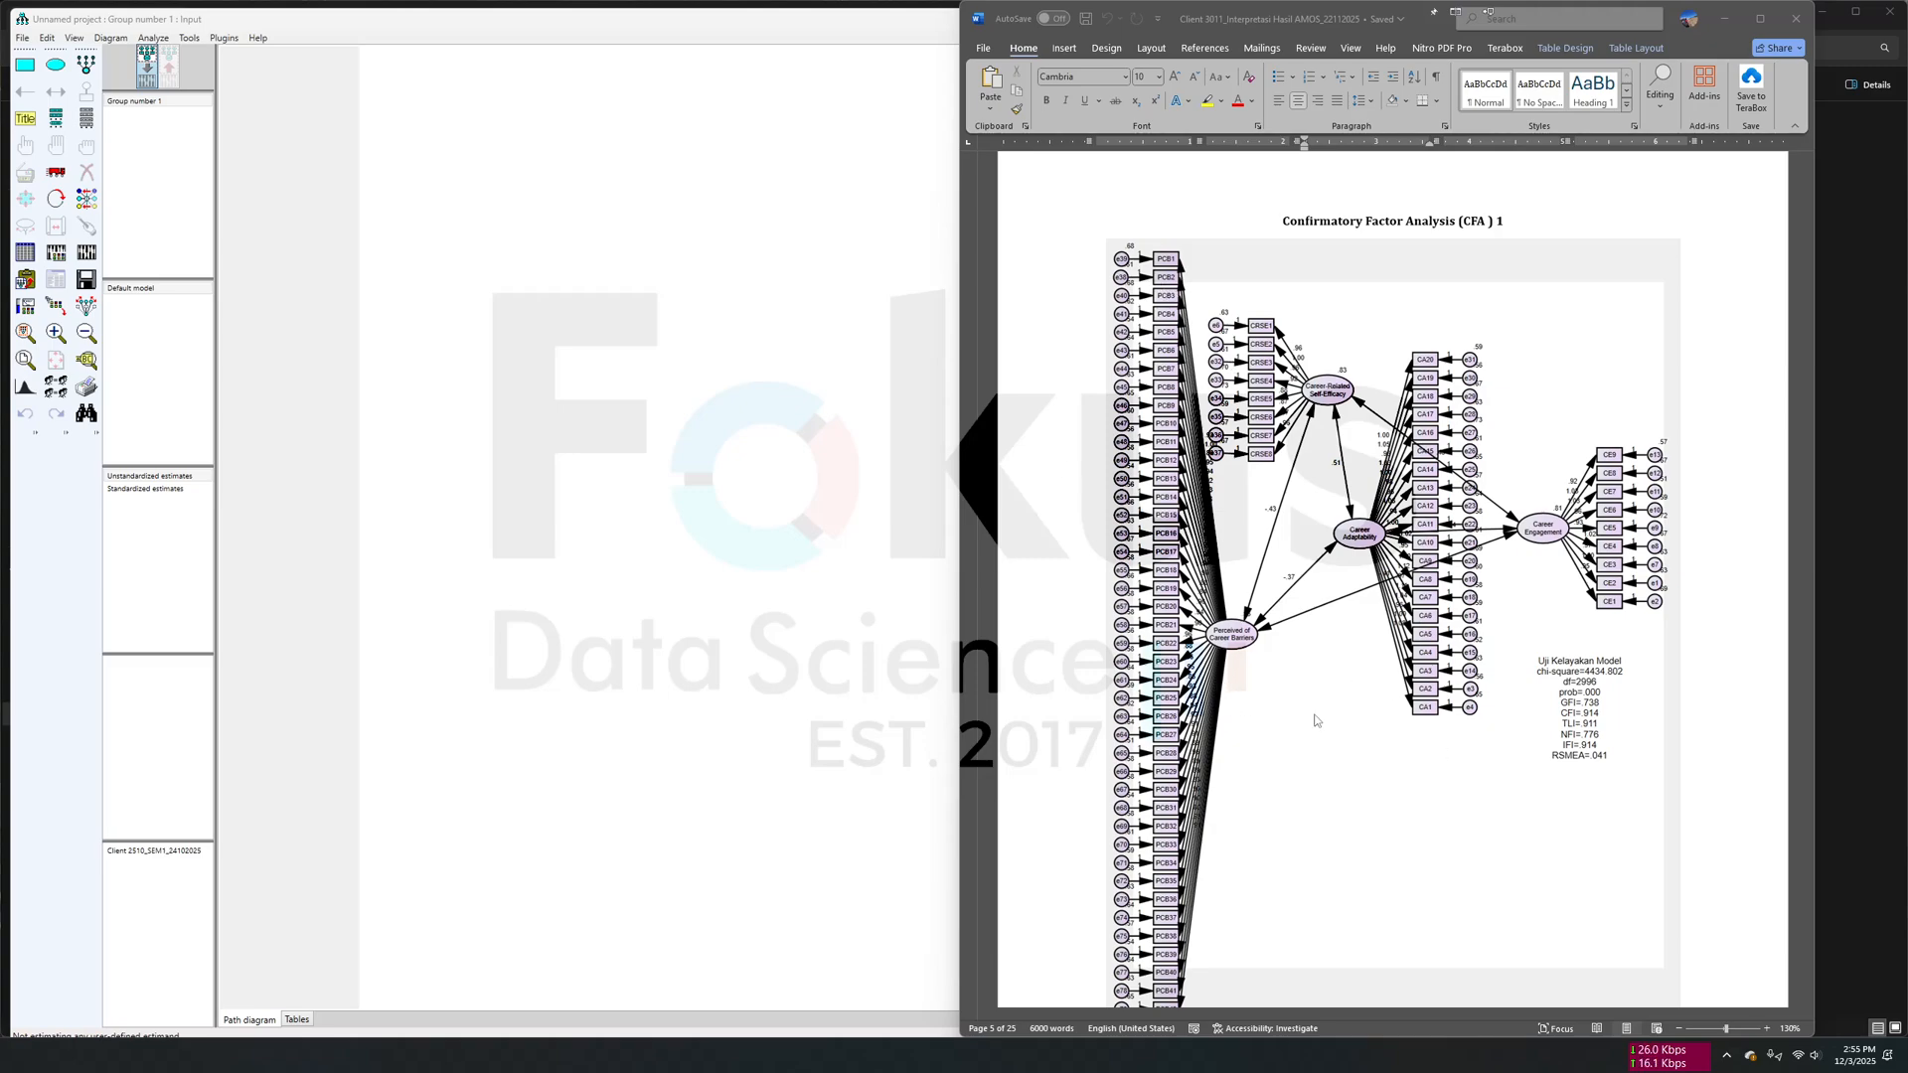
{"action": "scroll", "coordinate": [1381, 747], "scroll_direction": "down", "scroll_amount": 10}
{"action": "scroll", "coordinate": [1385, 743], "scroll_direction": "down", "scroll_amount": 20}
{"action": "scroll", "coordinate": [1385, 743], "scroll_direction": "up", "scroll_amount": 2}
{"action": "scroll", "coordinate": [1385, 743], "scroll_direction": "down", "scroll_amount": 12}
{"action": "scroll", "coordinate": [1385, 748], "scroll_direction": "down", "scroll_amount": 14}
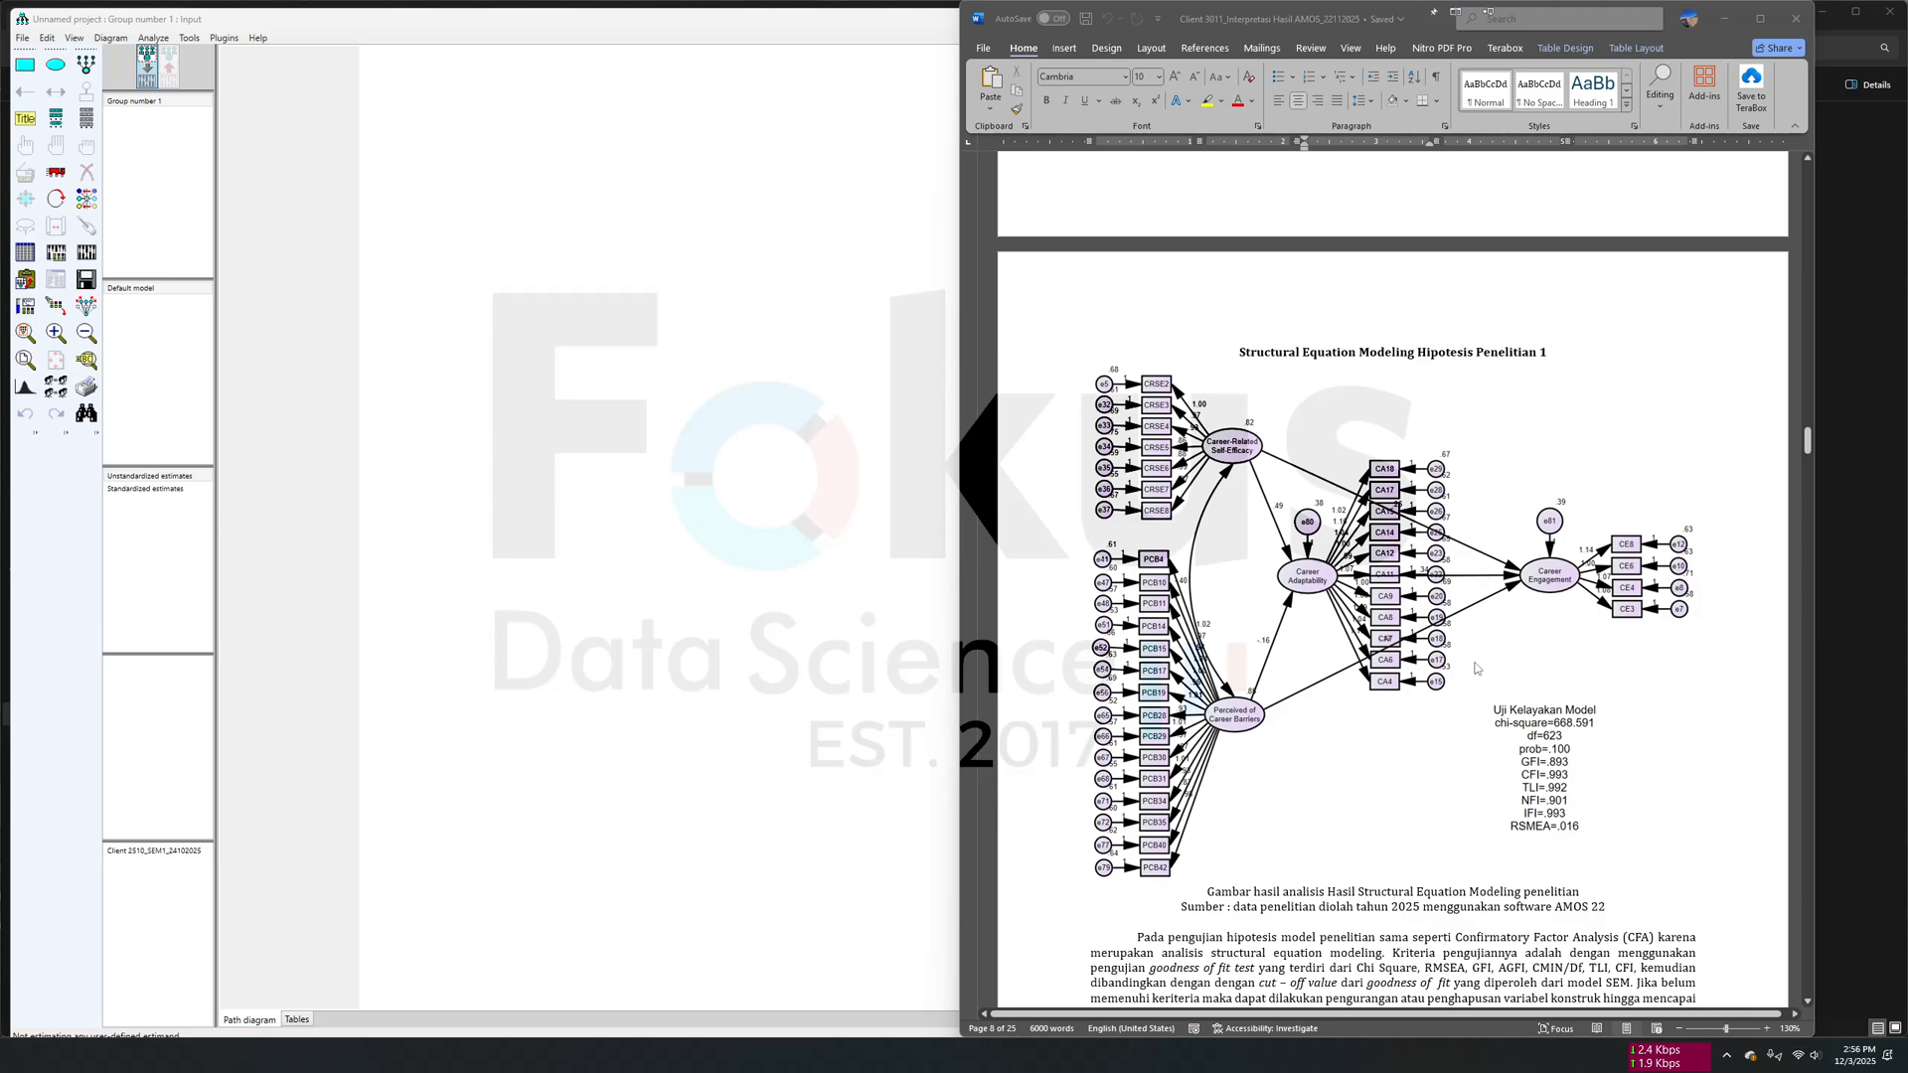
{"action": "scroll", "coordinate": [1460, 686], "scroll_direction": "up", "scroll_amount": 20}
{"action": "scroll", "coordinate": [1472, 660], "scroll_direction": "down", "scroll_amount": 6}
{"action": "scroll", "coordinate": [1475, 652], "scroll_direction": "up", "scroll_amount": 12}
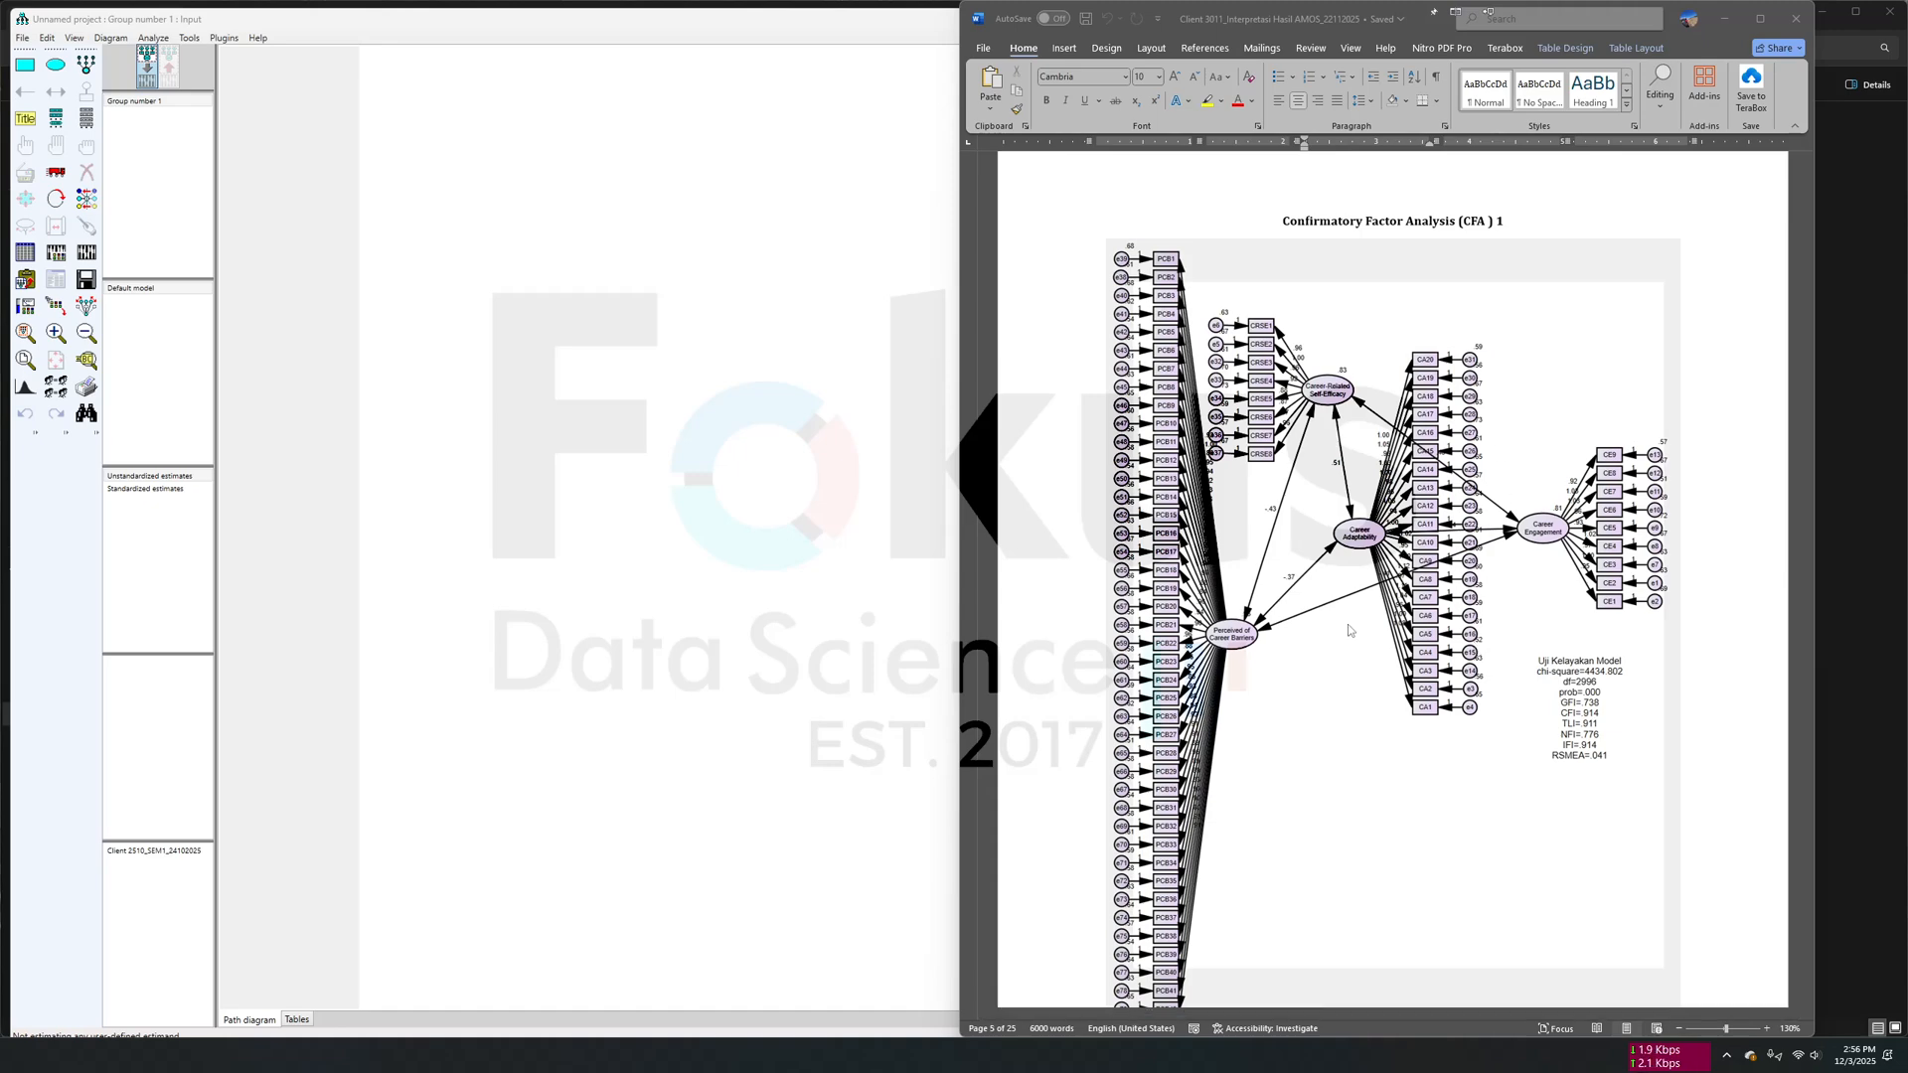
- Assign the SPSS Data AMOS_22112025 file from the CFA 1_22112025 folder as the AMOS data file for Group number 1
{"action": "left_click", "coordinate": [609, 311]}
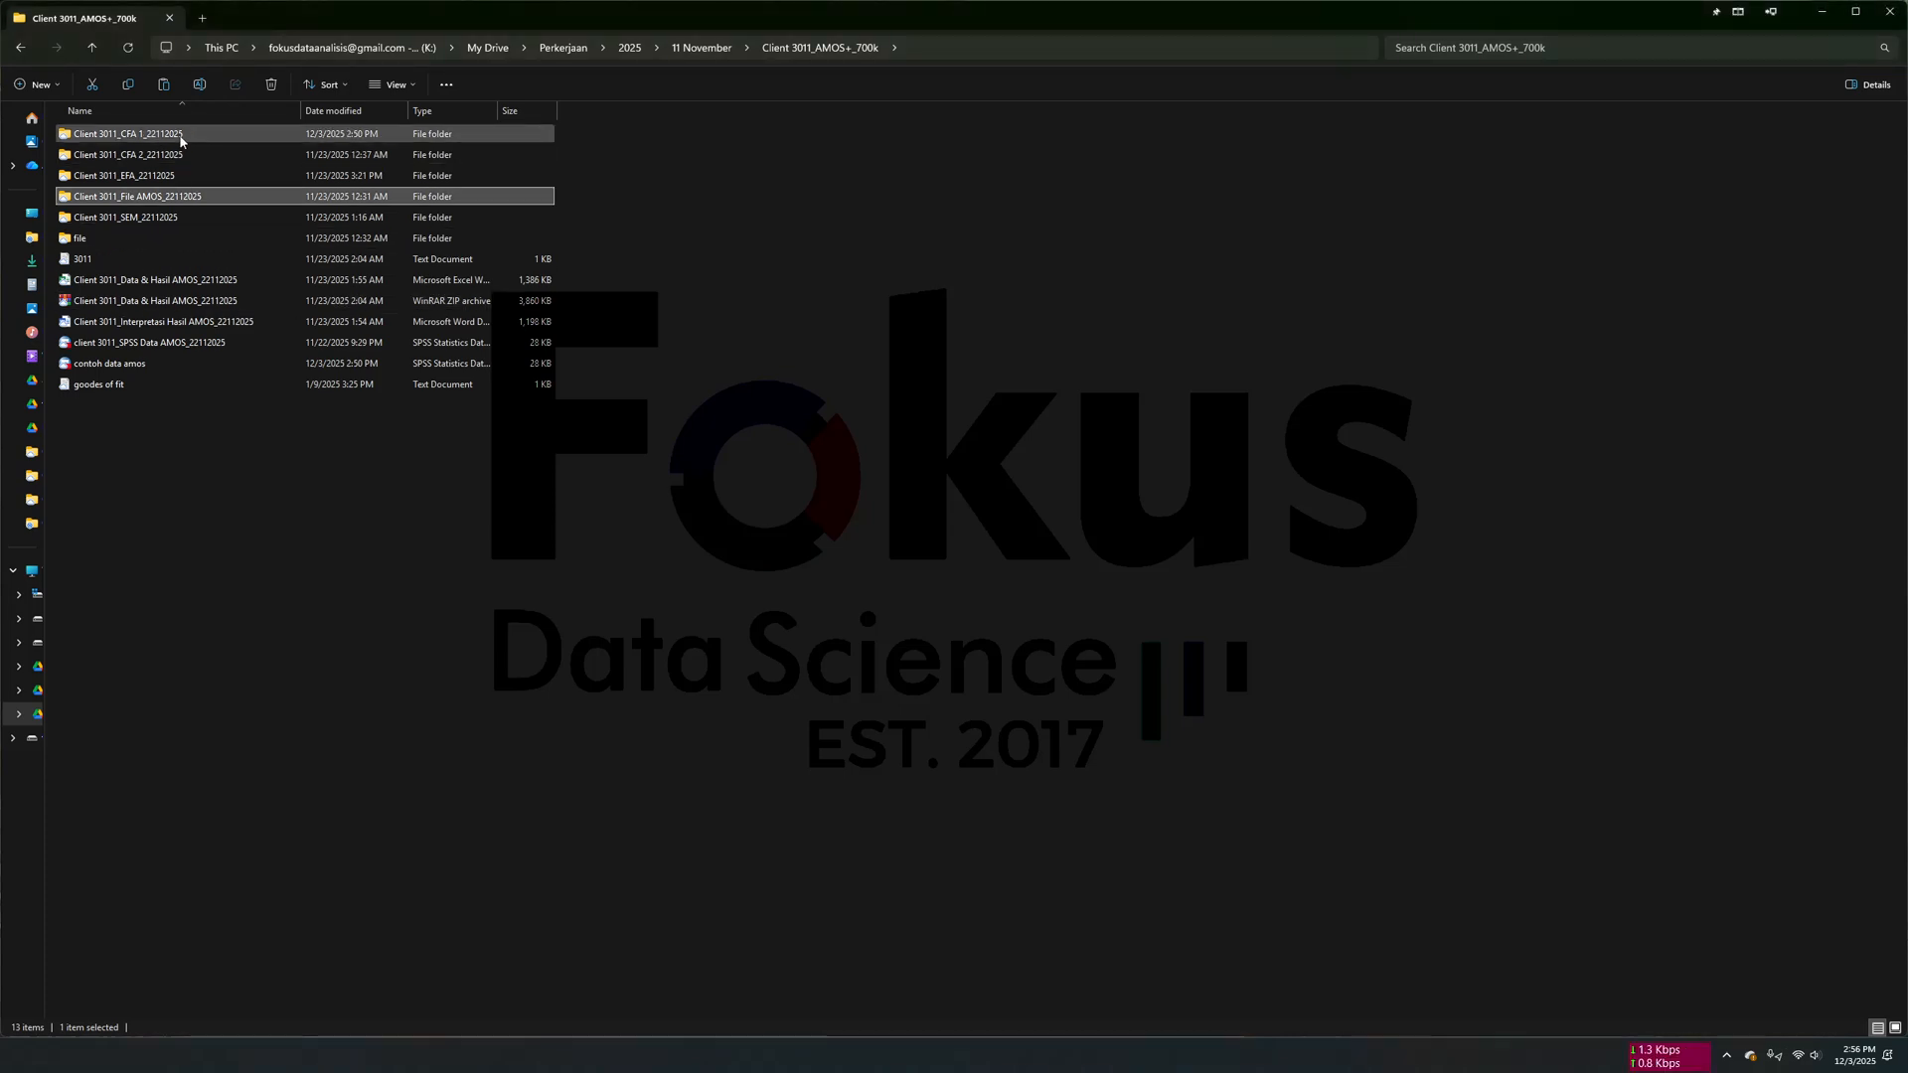
{"action": "double_click", "coordinate": [164, 139]}
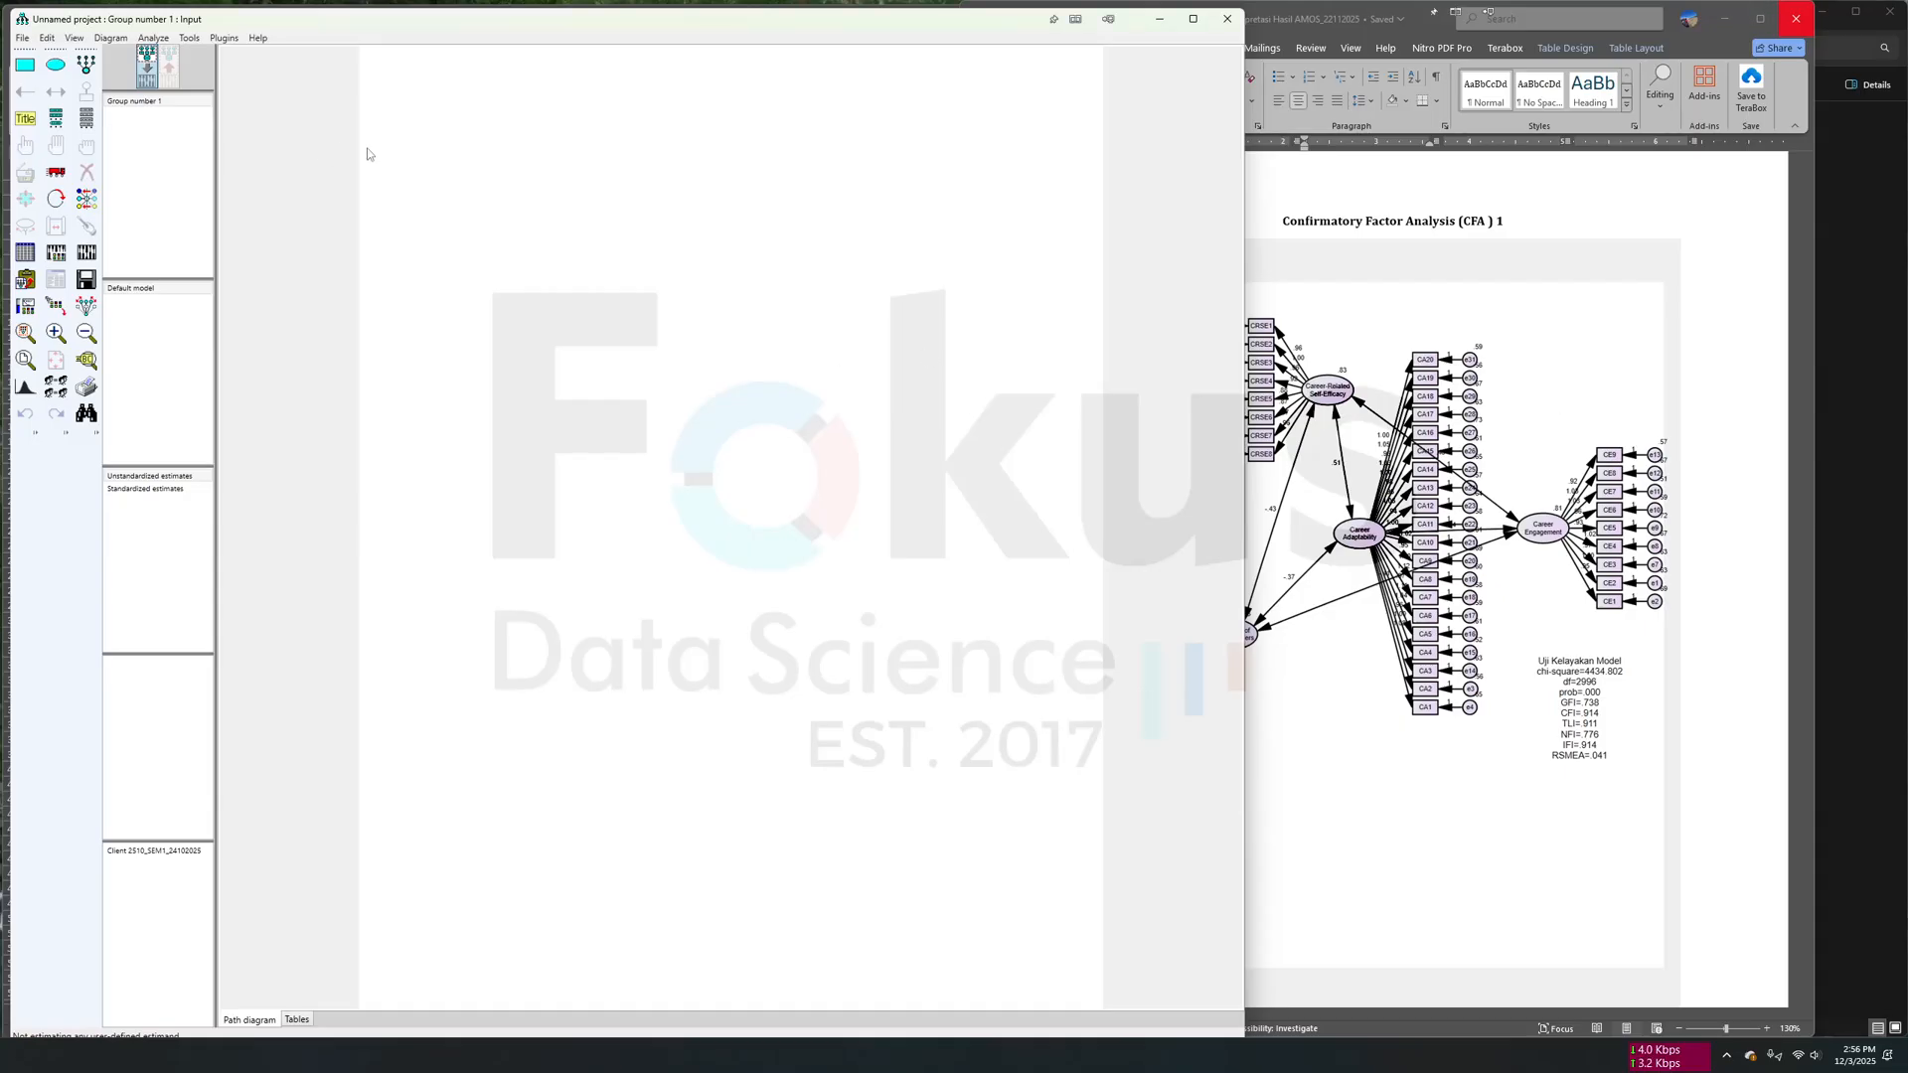
{"action": "left_click", "coordinate": [25, 255]}
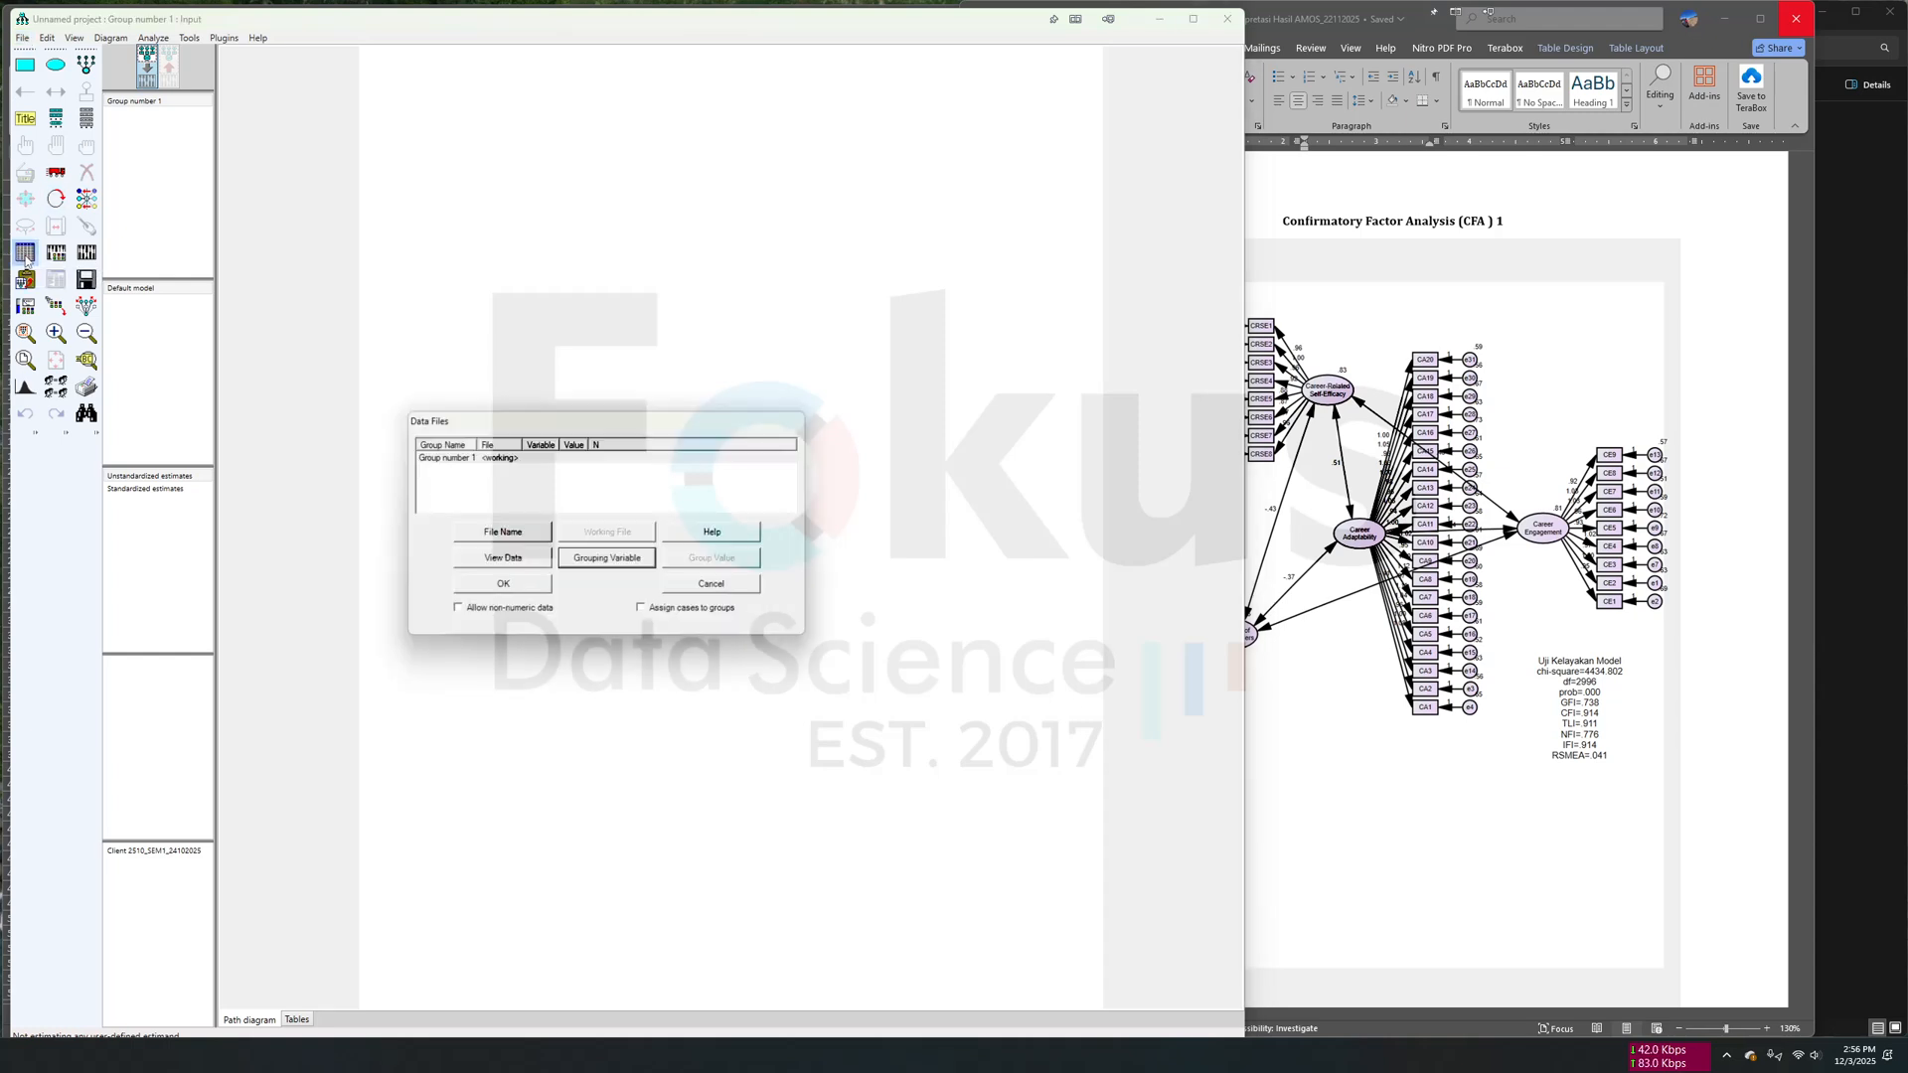
{"action": "left_click", "coordinate": [525, 535]}
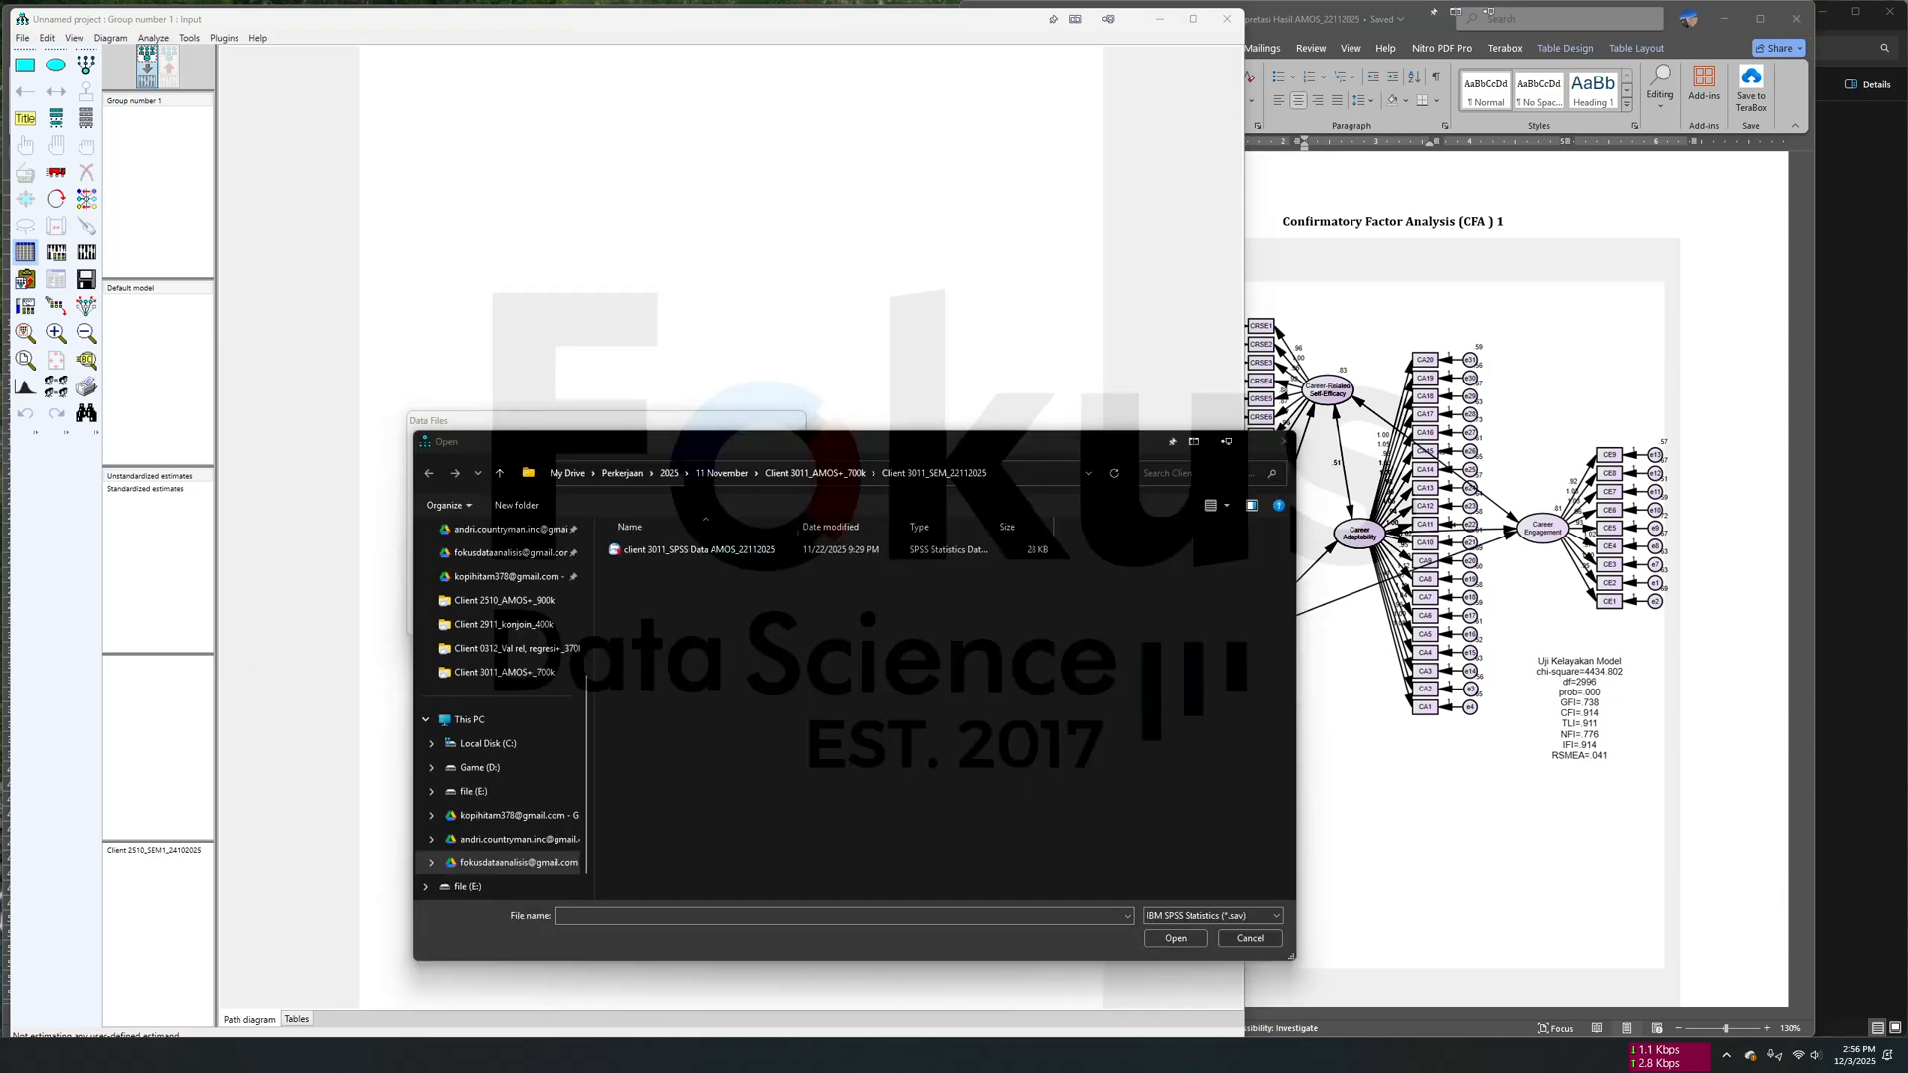
{"action": "left_click_drag", "start_coordinate": [594, 688], "coordinate": [449, 689]}
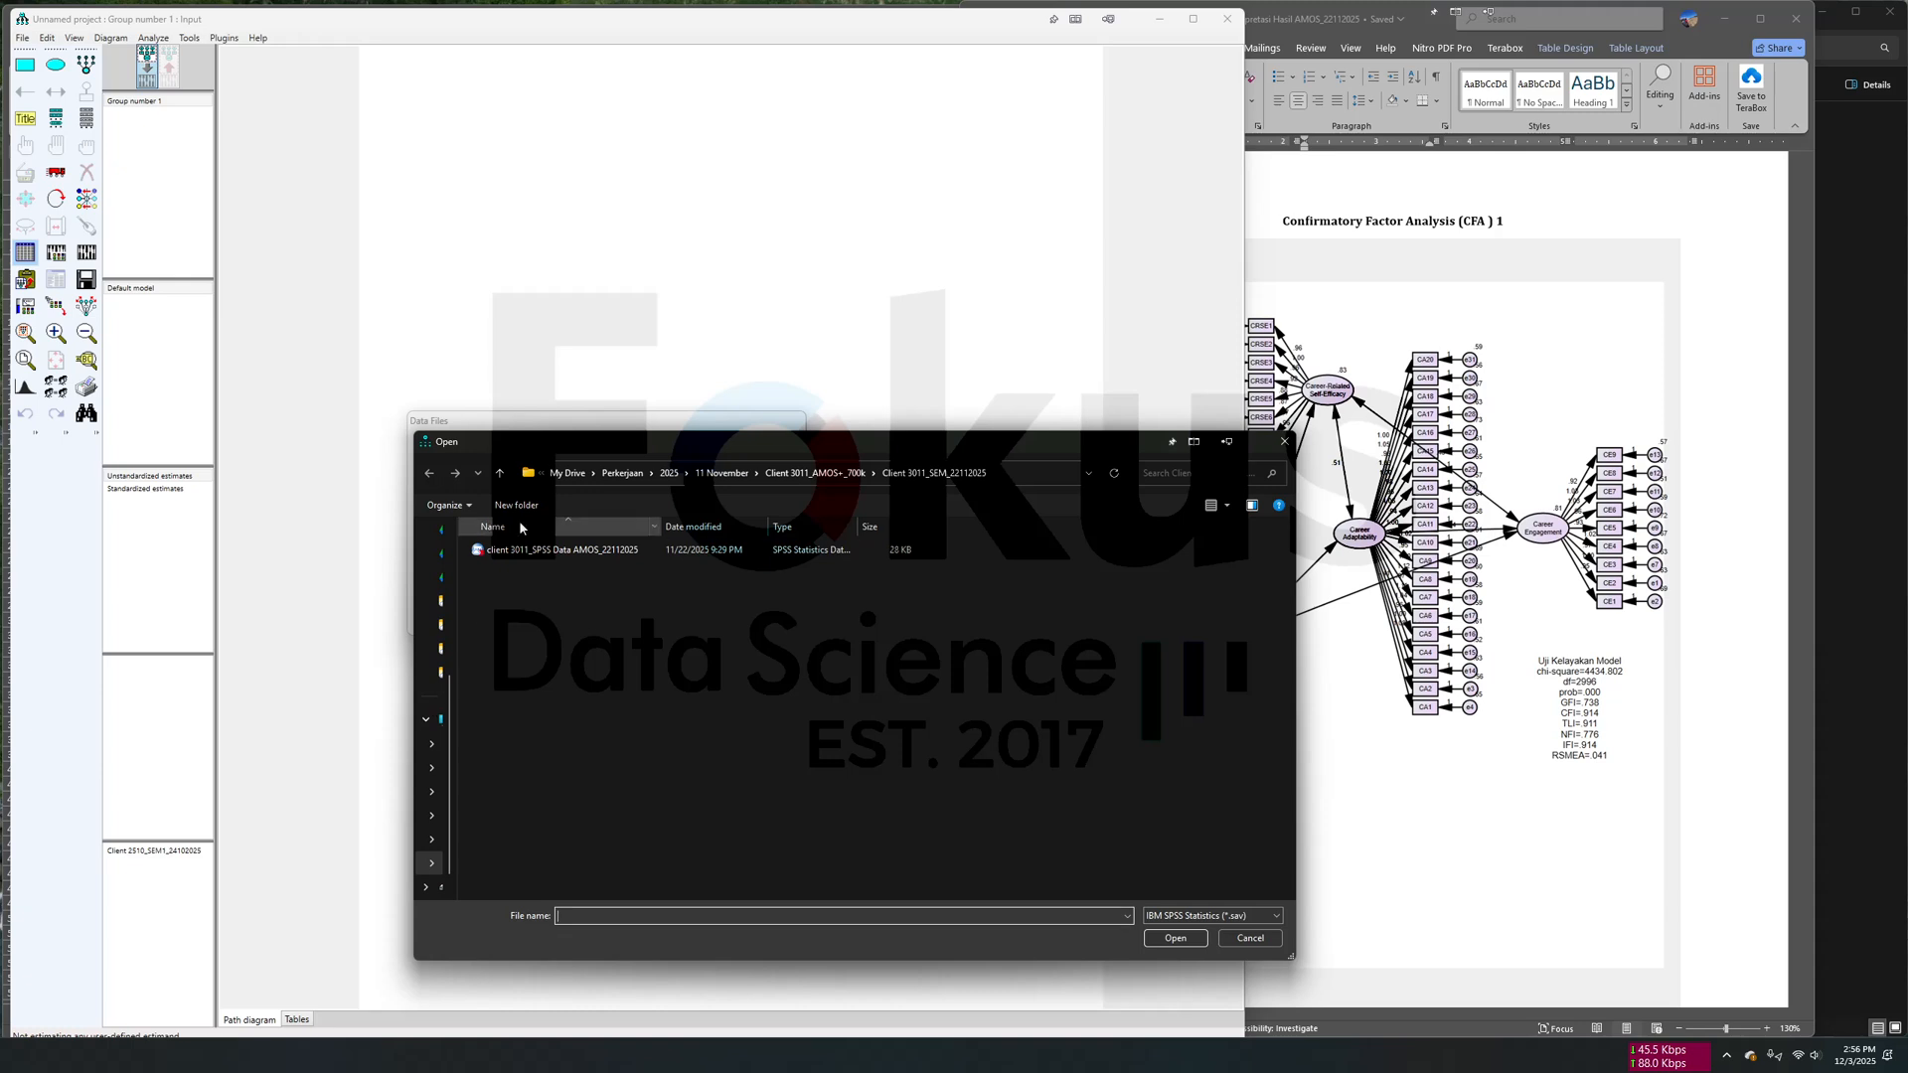
{"action": "left_click", "coordinate": [501, 473]}
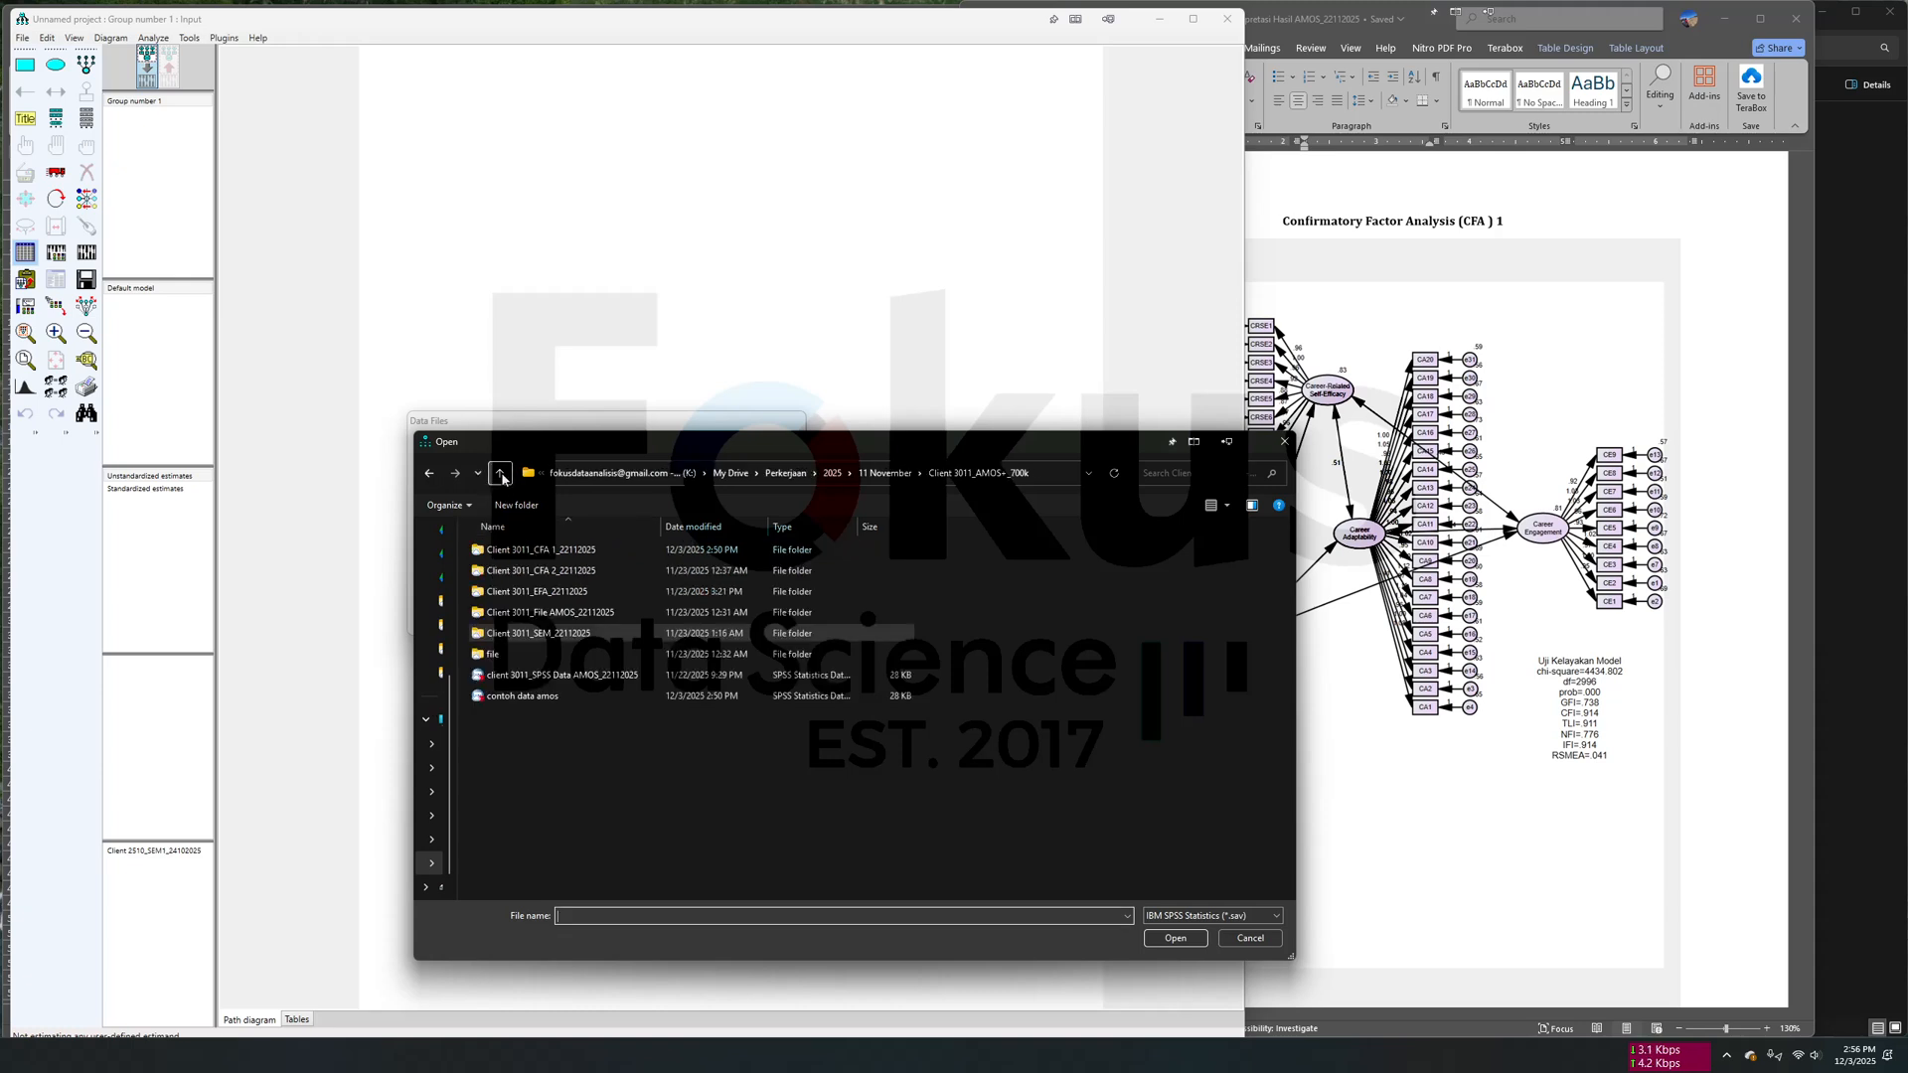
{"action": "double_click", "coordinate": [617, 559]}
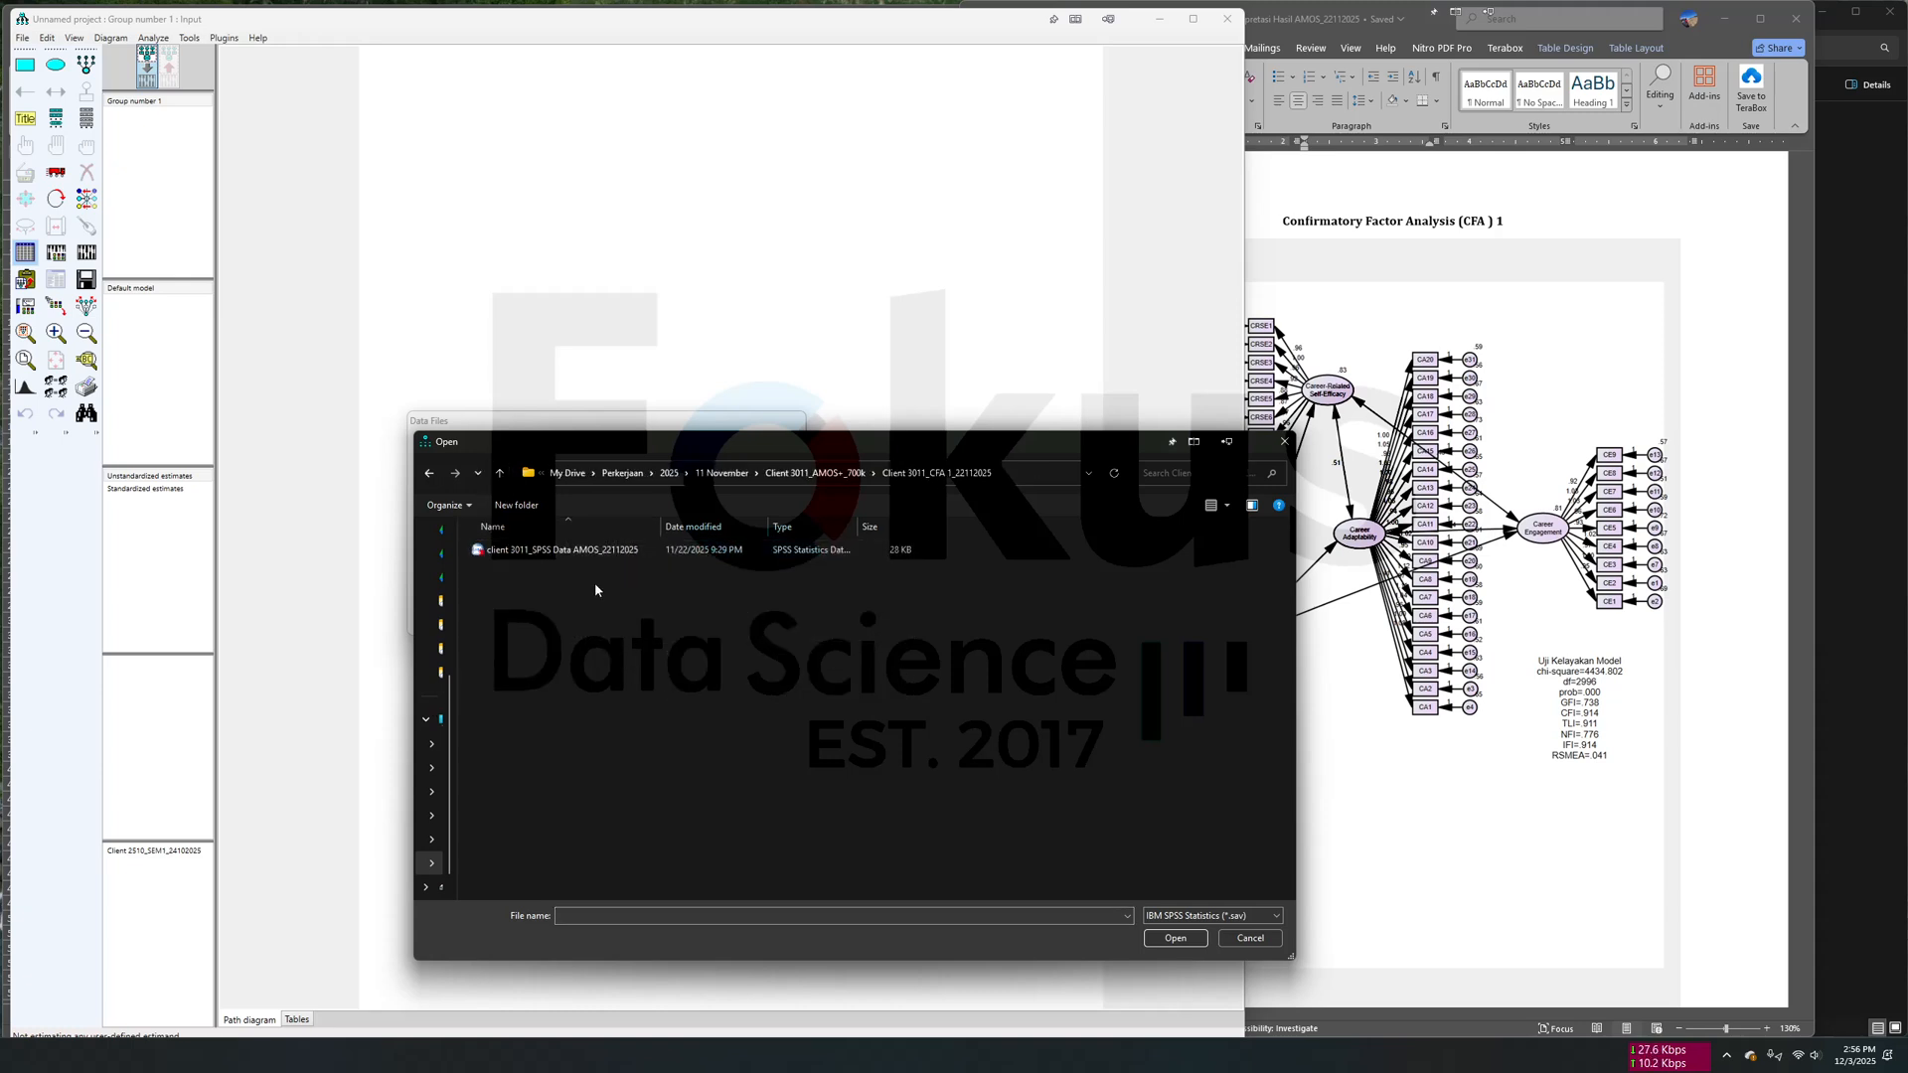
{"action": "left_click", "coordinate": [572, 554]}
{"action": "left_click", "coordinate": [1182, 940]}
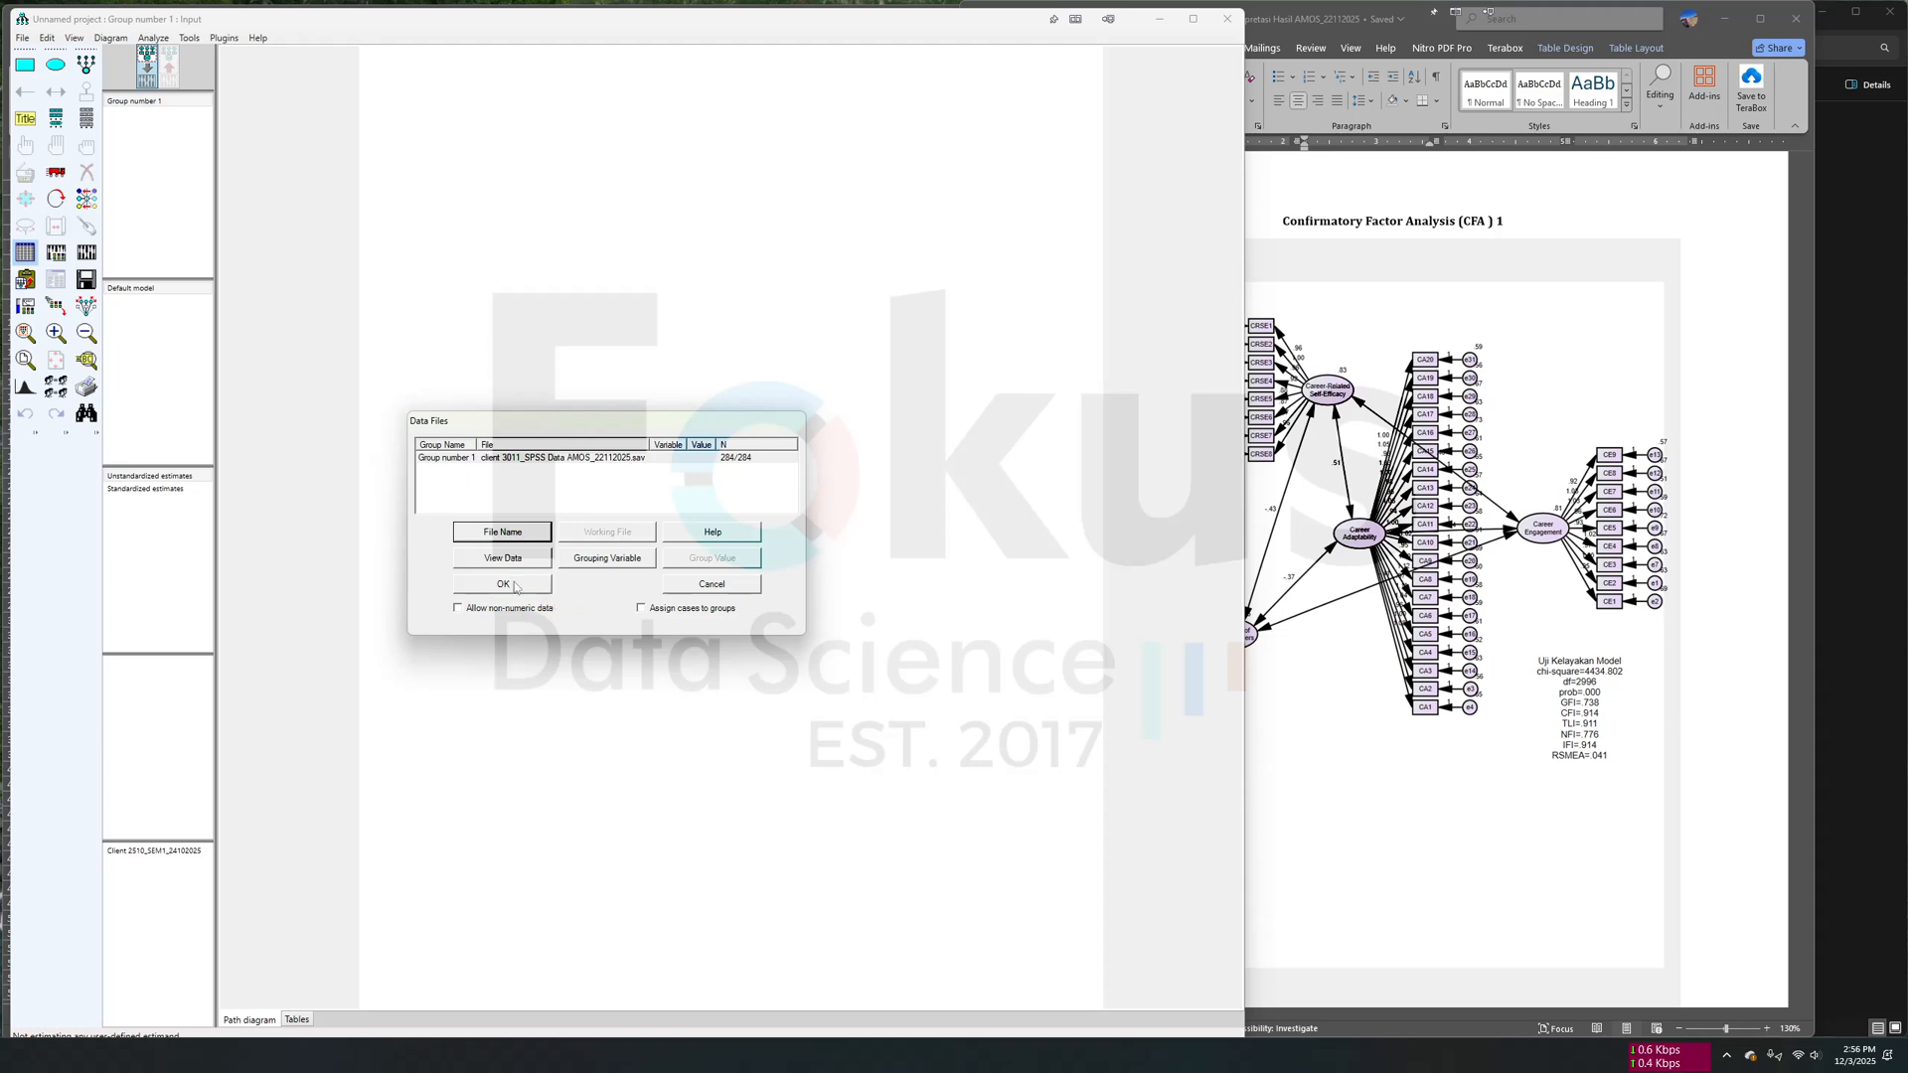
{"action": "left_click", "coordinate": [504, 584]}
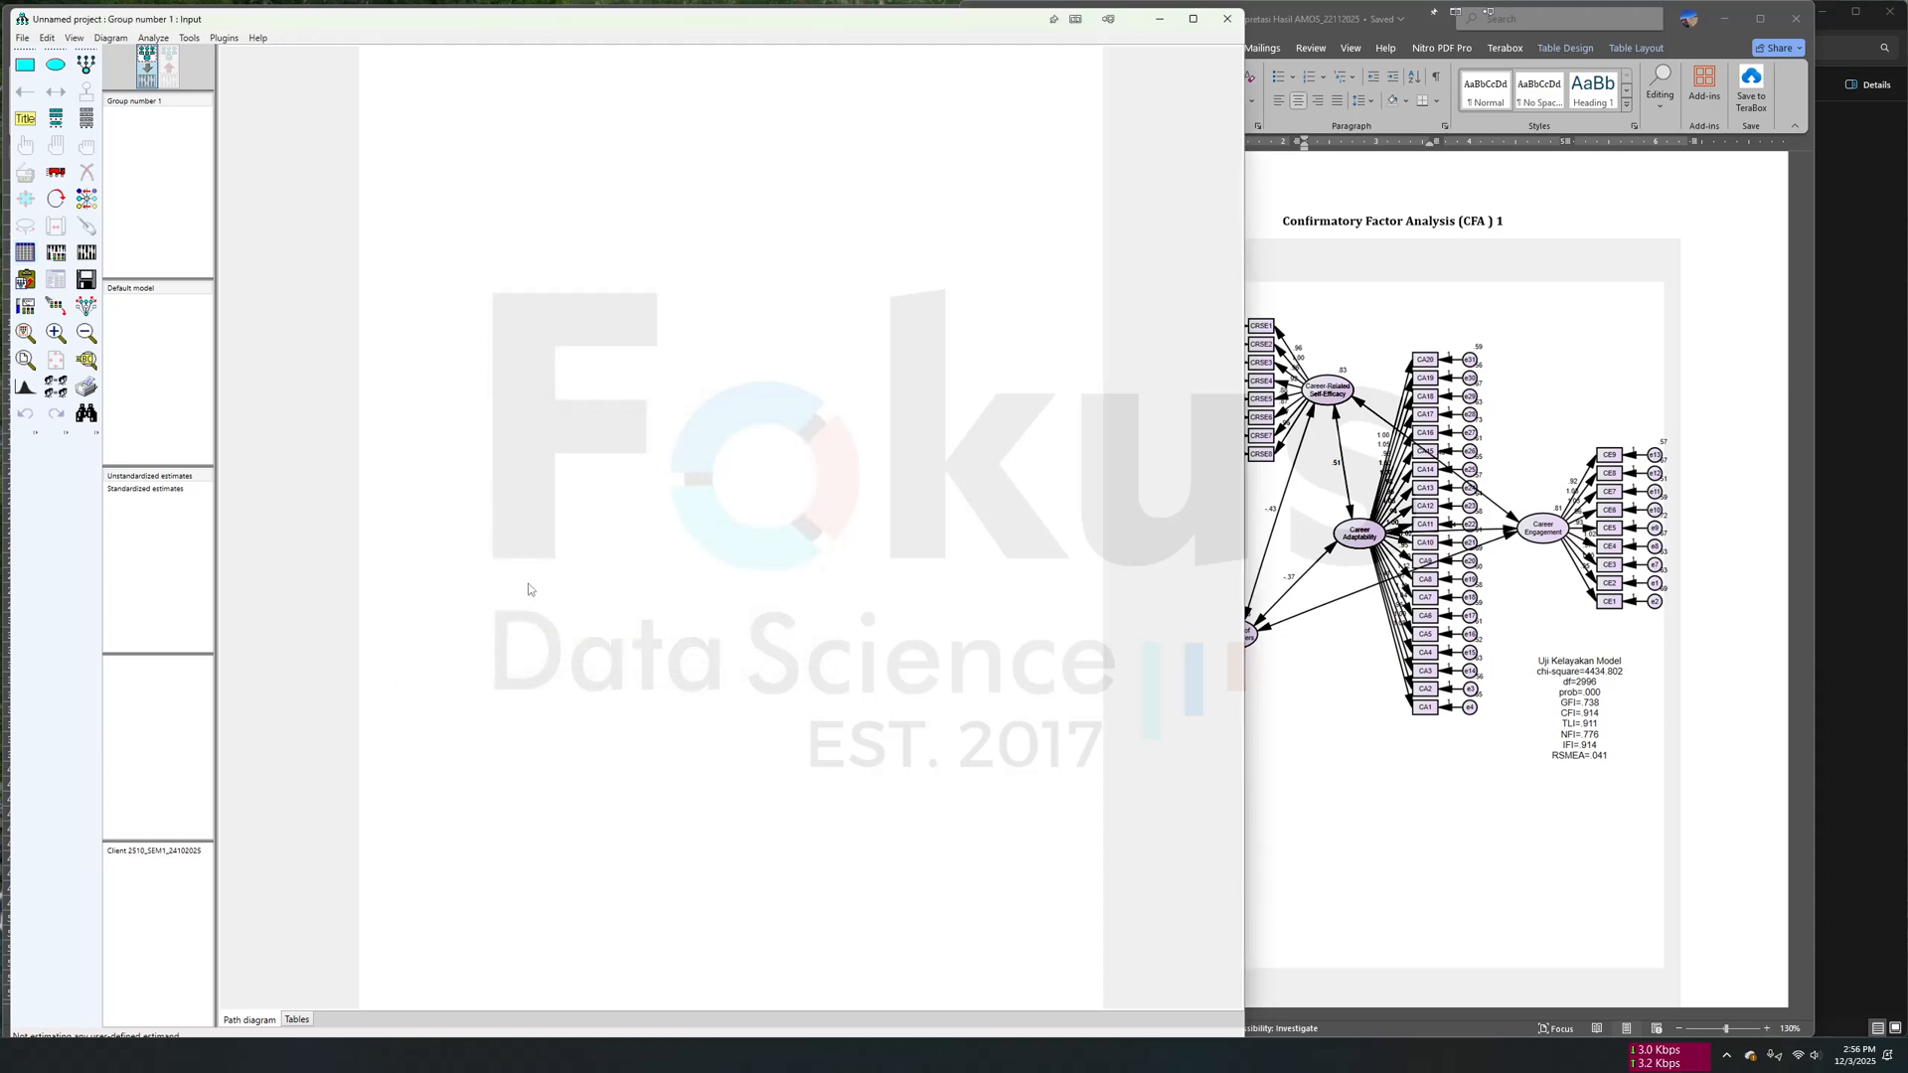
- Set the analysis output to exclude Minimization history and include every other option, from Standardized estimates to Observed information matrix
{"action": "left_click", "coordinate": [56, 256]}
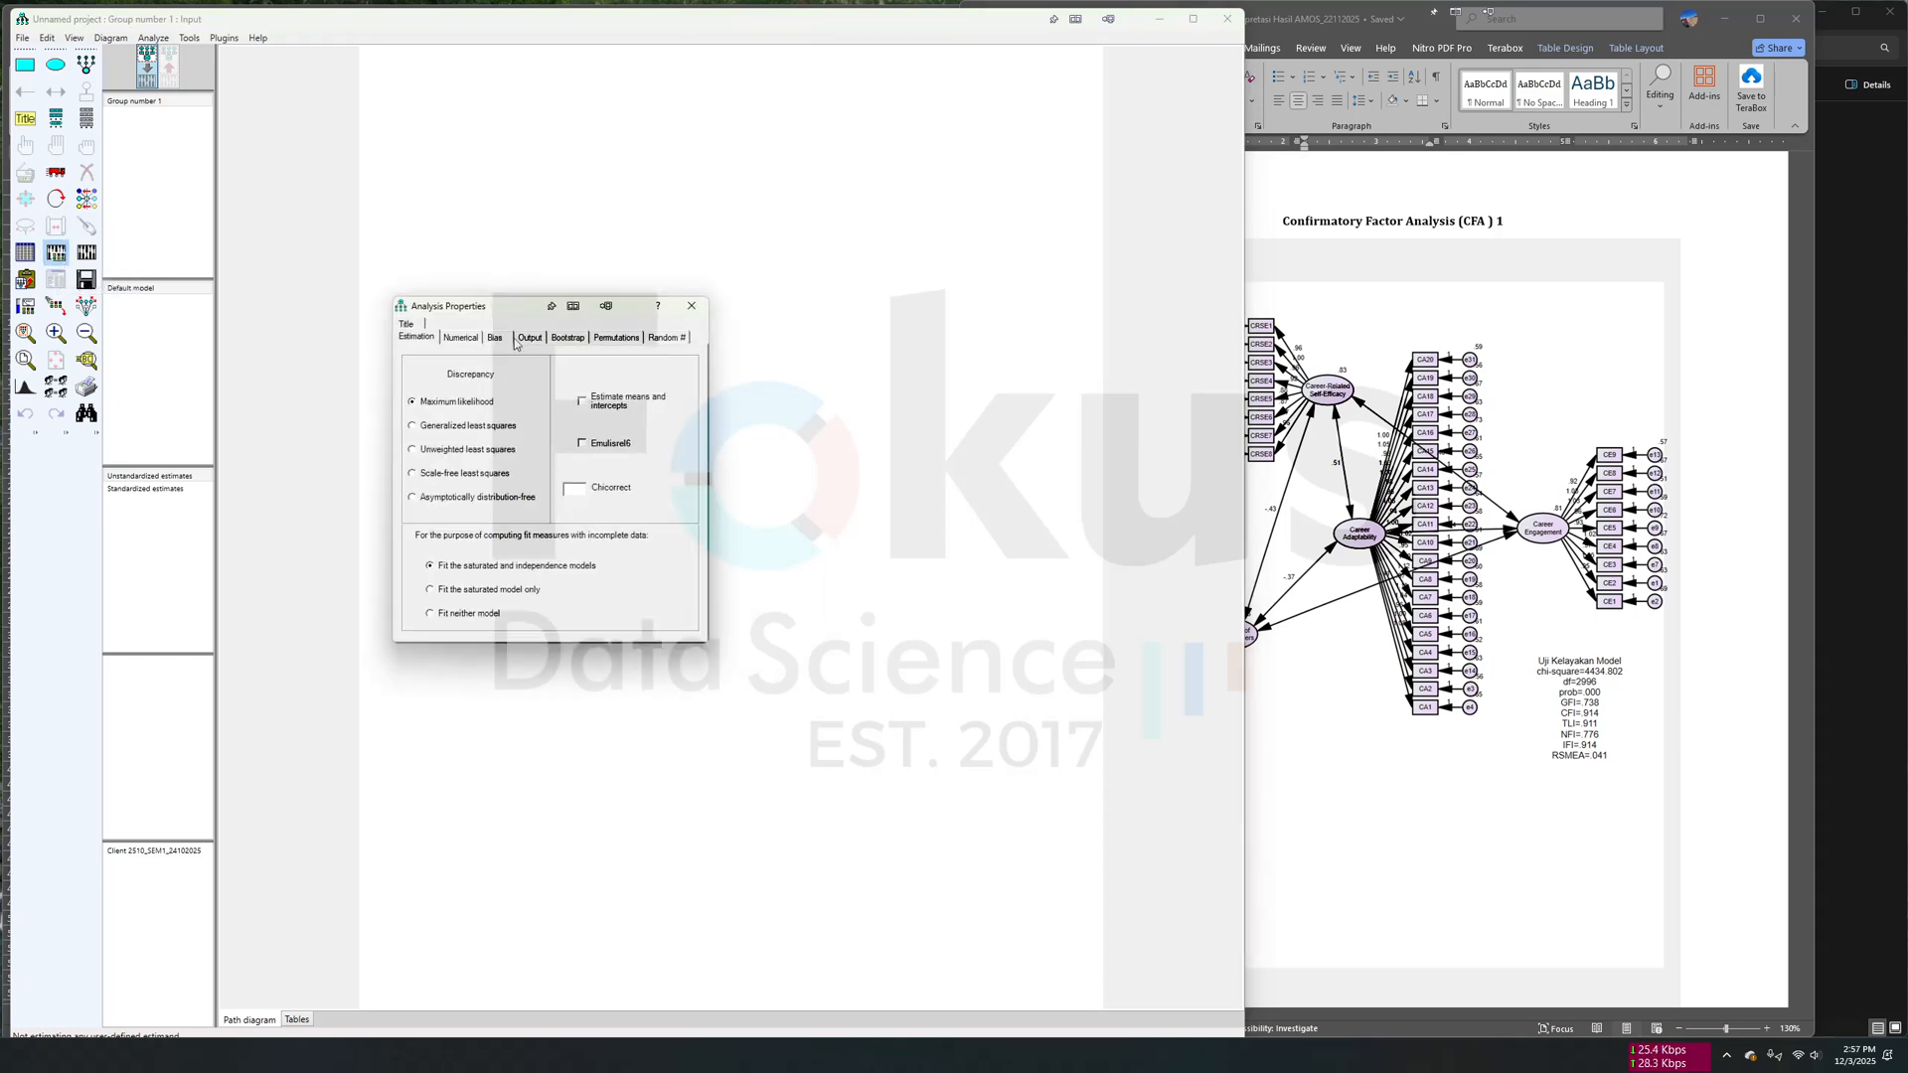
{"action": "left_click", "coordinate": [529, 338]}
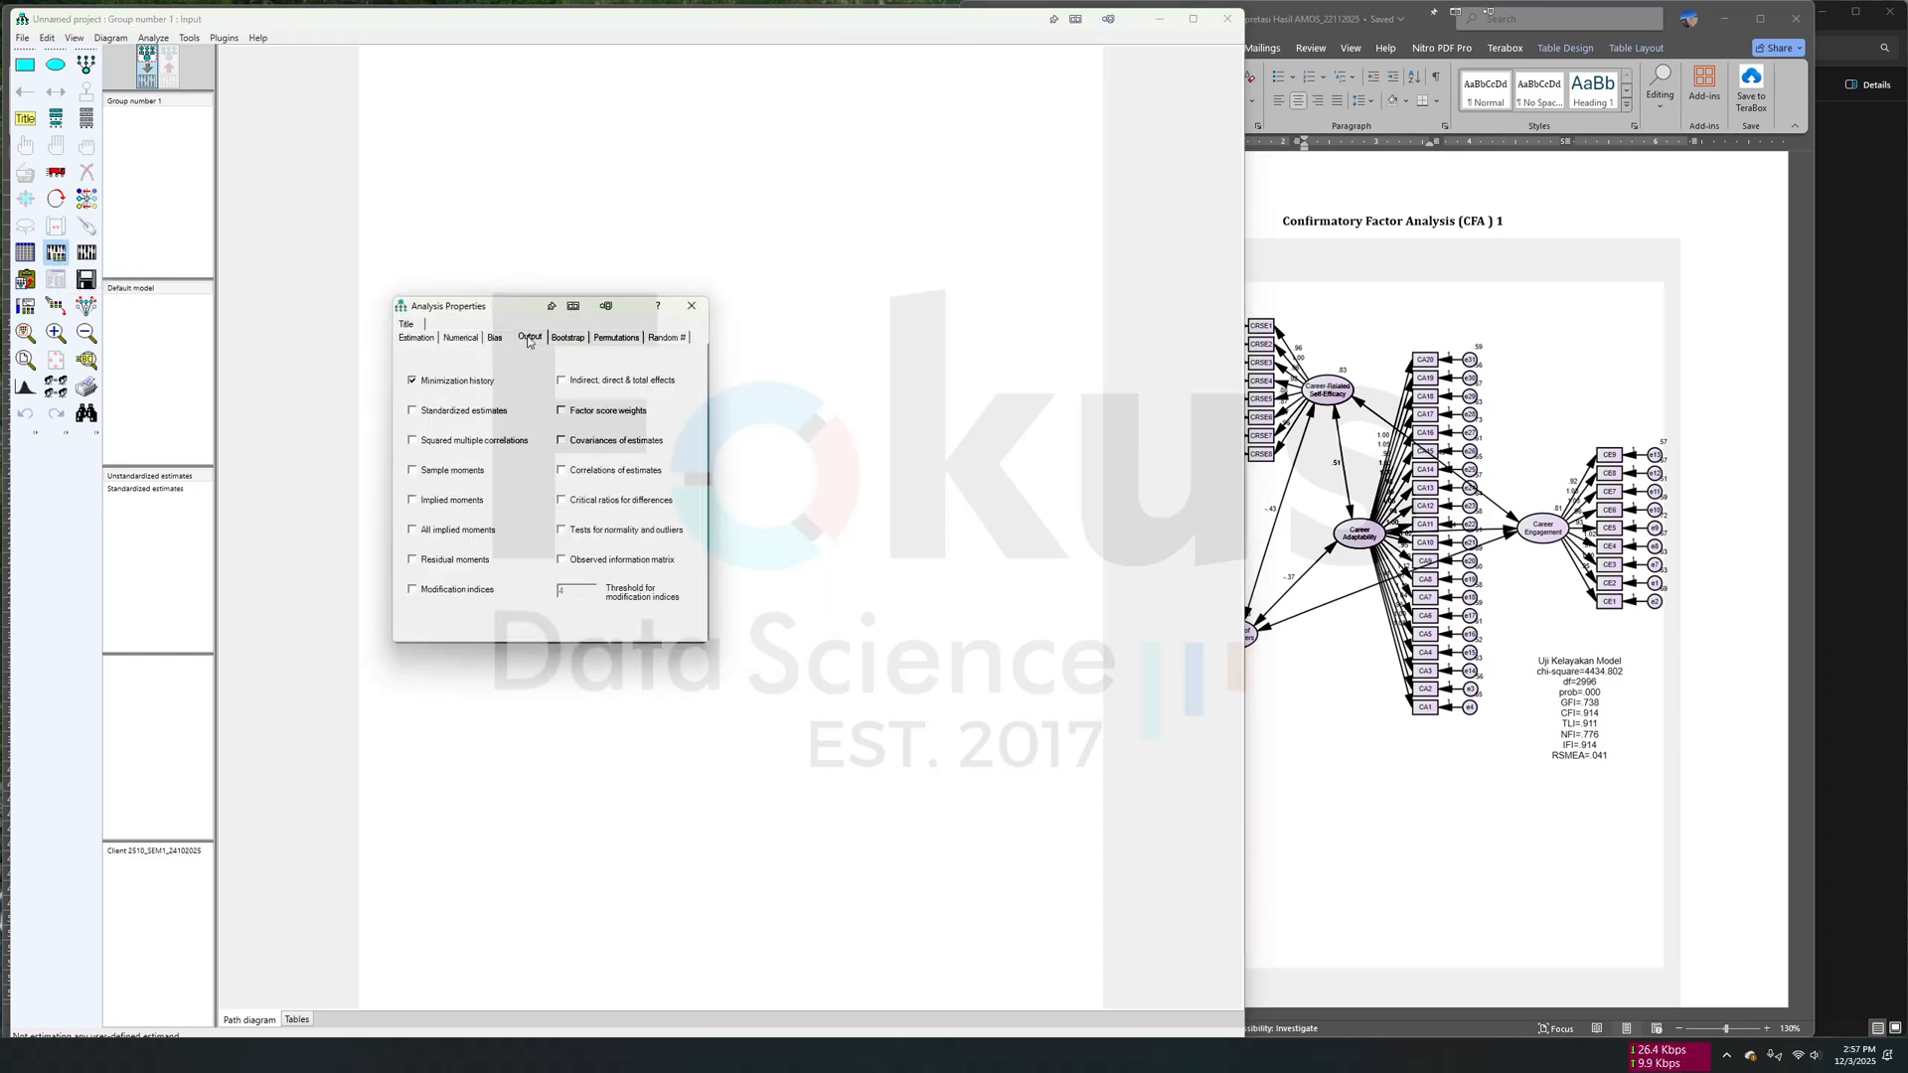
{"action": "left_click", "coordinate": [412, 383]}
{"action": "left_click", "coordinate": [438, 444]}
{"action": "left_click", "coordinate": [446, 503]}
{"action": "left_click", "coordinate": [460, 564]}
{"action": "left_click", "coordinate": [464, 594]}
{"action": "left_click", "coordinate": [584, 388]}
{"action": "left_click", "coordinate": [594, 416]}
{"action": "left_click", "coordinate": [604, 445]}
{"action": "left_click", "coordinate": [618, 476]}
{"action": "left_click", "coordinate": [628, 534]}
{"action": "left_click", "coordinate": [665, 563]}
{"action": "left_click", "coordinate": [691, 305]}
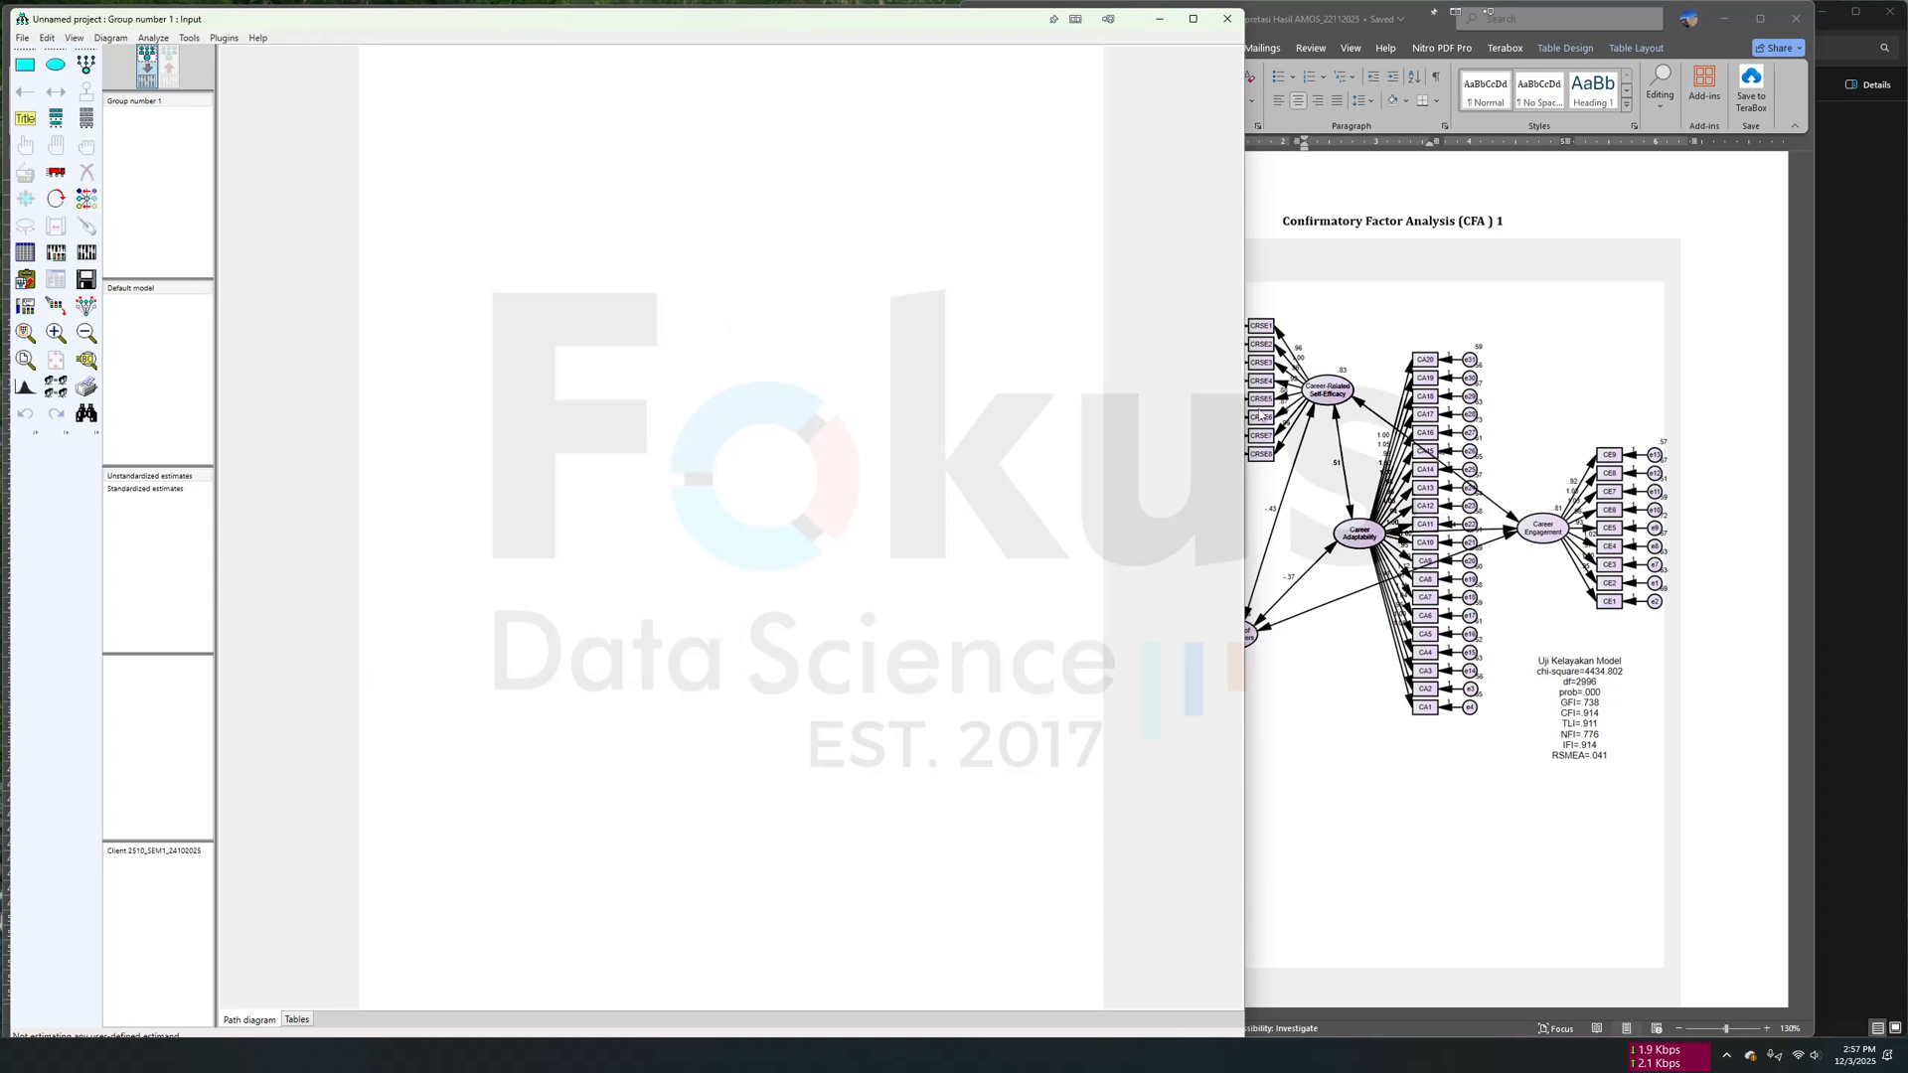
- Examine the enlarged CFA 1 diagram in the Word report, including its four constructs, their indicators and the fit summary
{"action": "left_click", "coordinate": [1427, 397]}
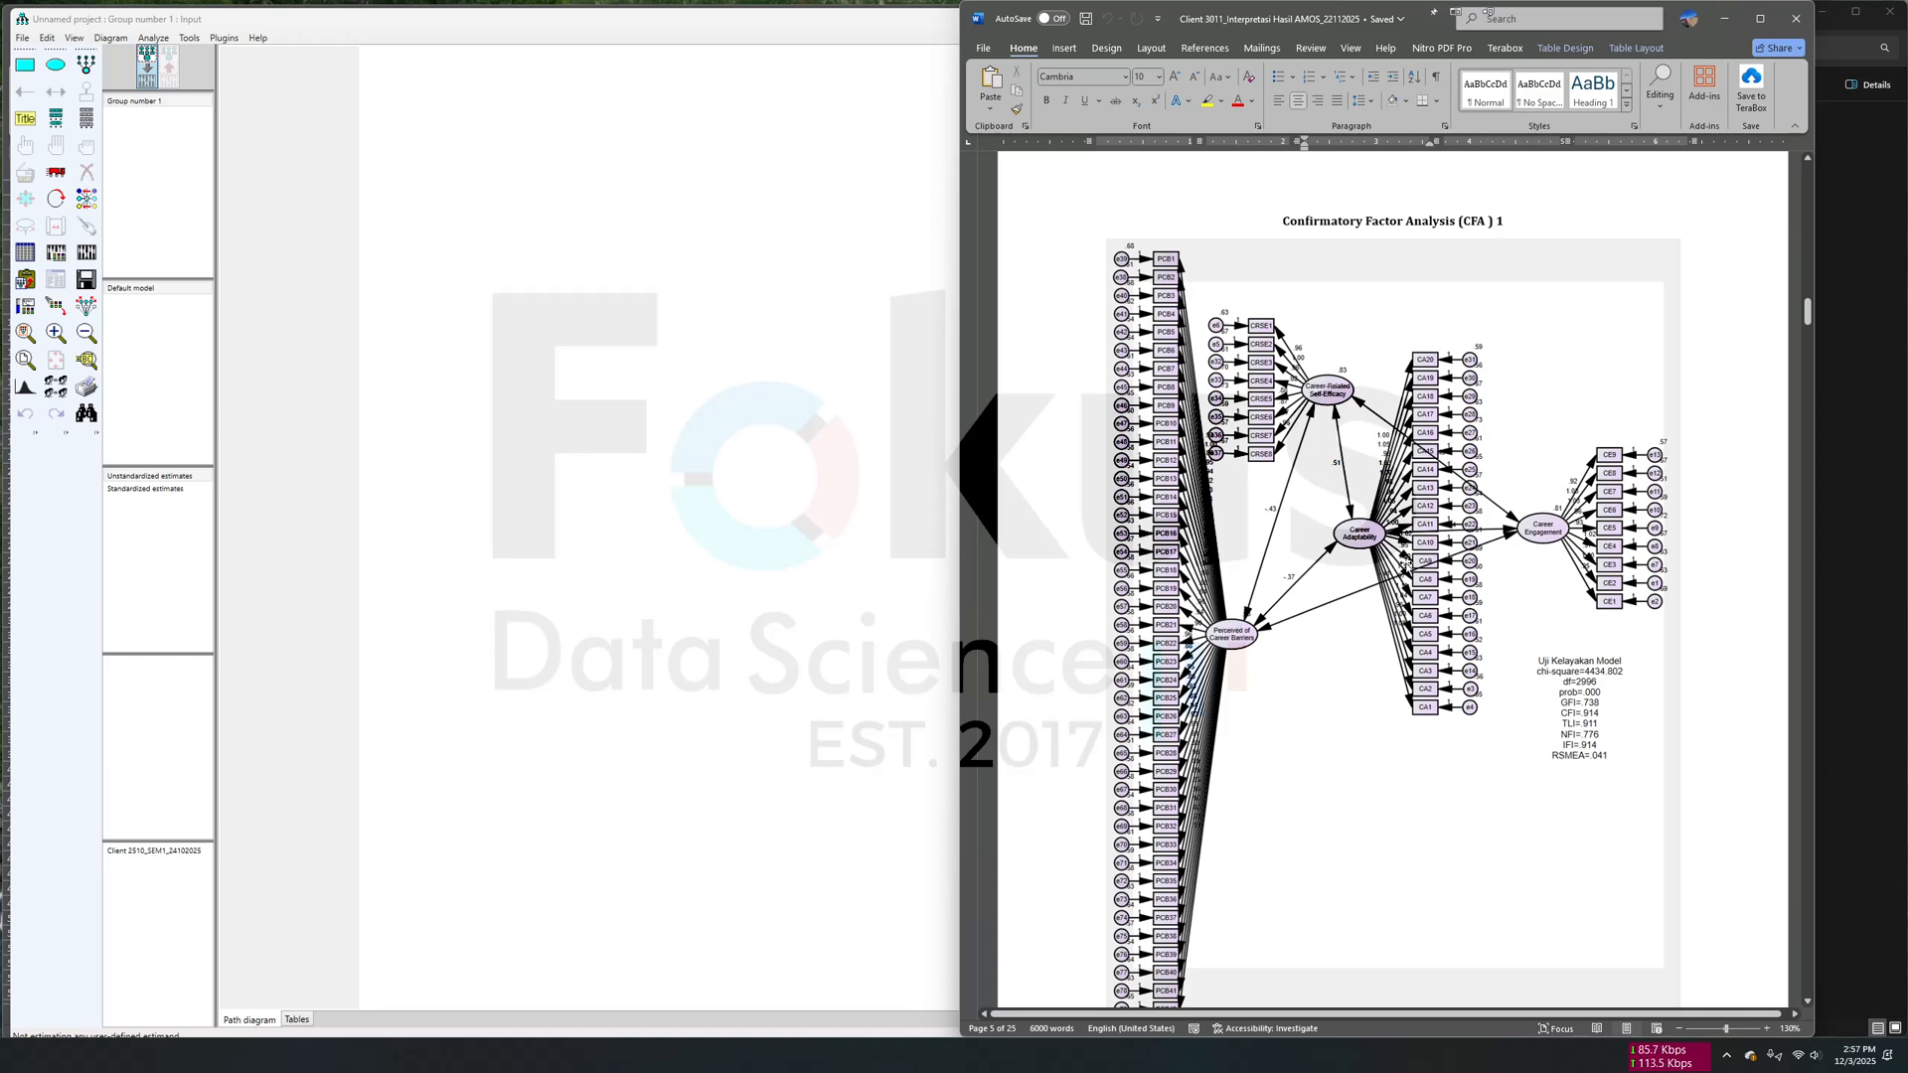
{"action": "scroll", "coordinate": [1367, 424], "scroll_direction": "up", "scroll_amount": 4, "text": "ctrl"}
{"action": "scroll", "coordinate": [1367, 425], "scroll_direction": "up", "scroll_amount": 1, "text": "ctrl"}
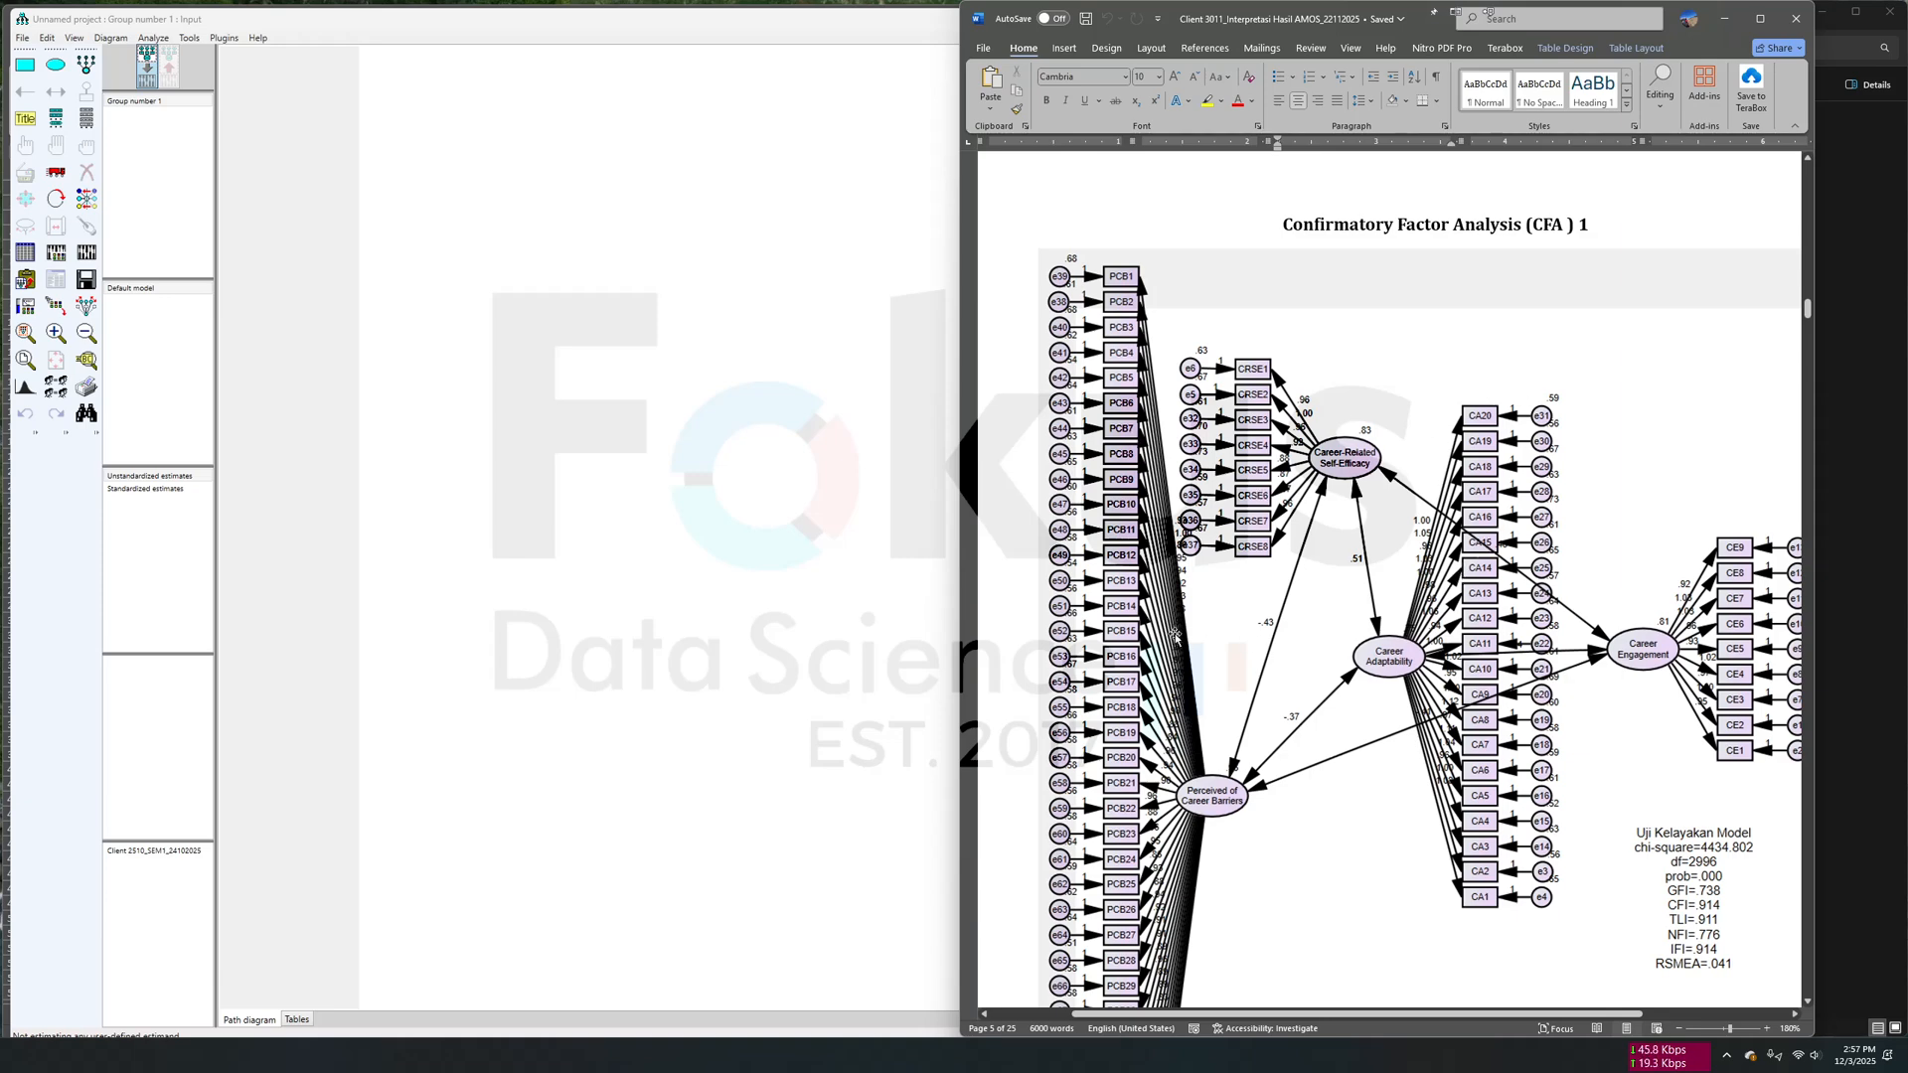
{"action": "scroll", "coordinate": [1204, 775], "scroll_direction": "down", "scroll_amount": 5}
{"action": "scroll", "coordinate": [1206, 778], "scroll_direction": "up", "scroll_amount": 4}
{"action": "scroll", "coordinate": [1207, 778], "scroll_direction": "up", "scroll_amount": 3}
{"action": "scroll", "coordinate": [1232, 715], "scroll_direction": "down", "scroll_amount": 2}
{"action": "scroll", "coordinate": [1252, 665], "scroll_direction": "up", "scroll_amount": 4}
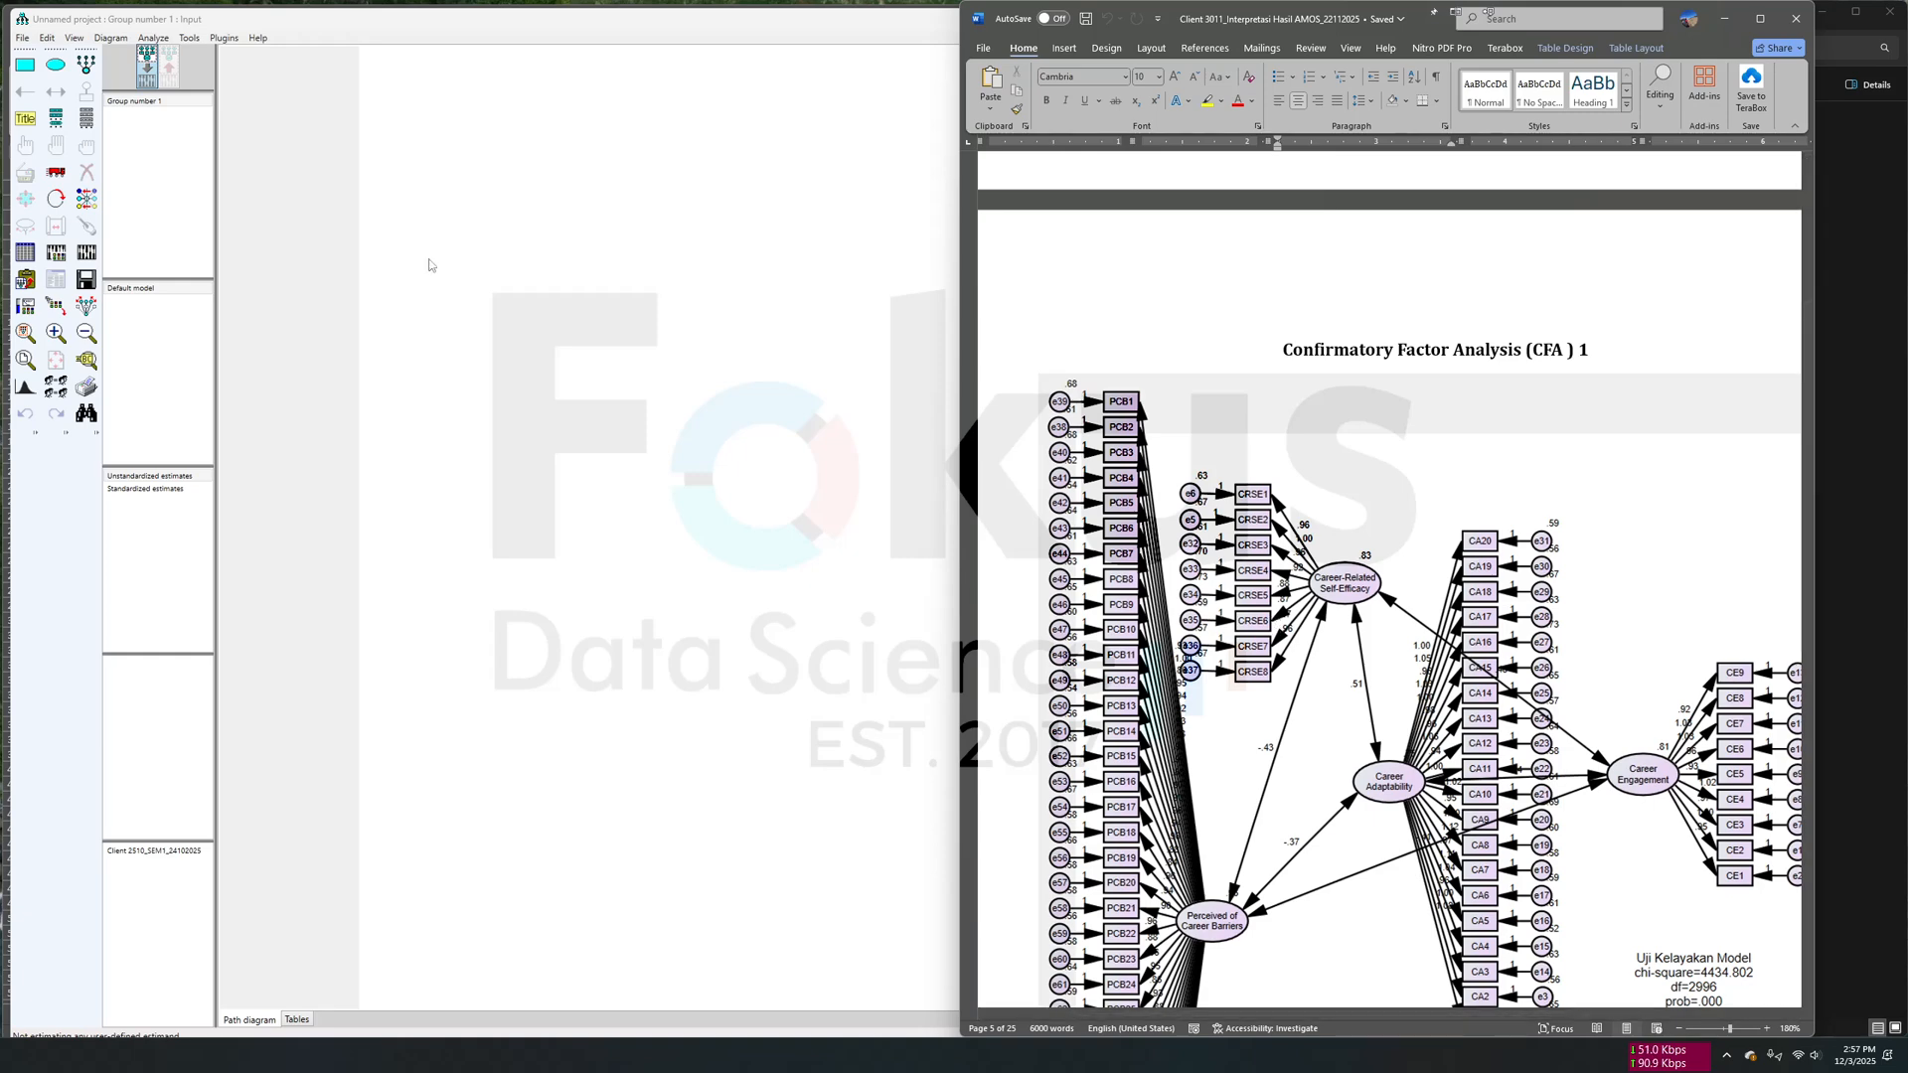
{"action": "scroll", "coordinate": [1149, 667], "scroll_direction": "down", "scroll_amount": 3}
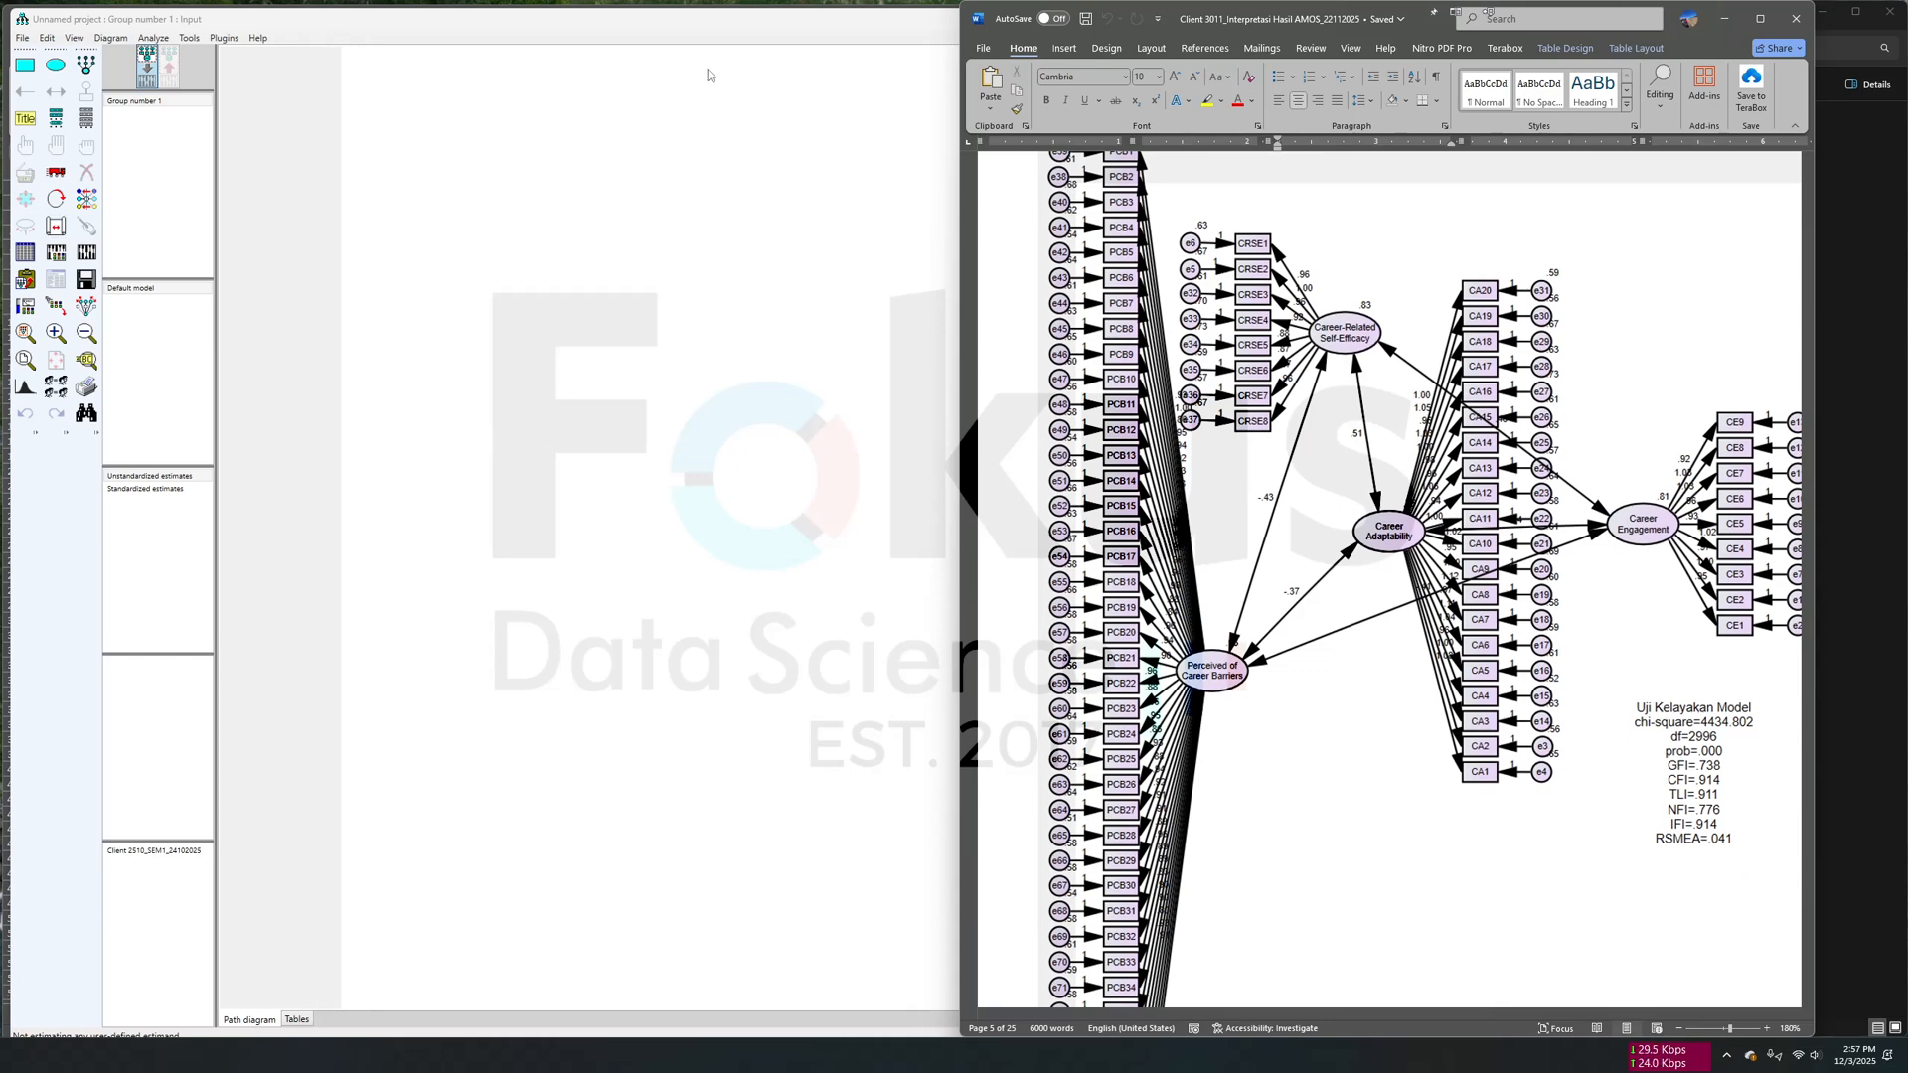
- Draw one latent variable ellipse in the upper part of the diagram page and consult the CFA 1 diagram in the report
{"action": "left_click", "coordinate": [86, 70]}
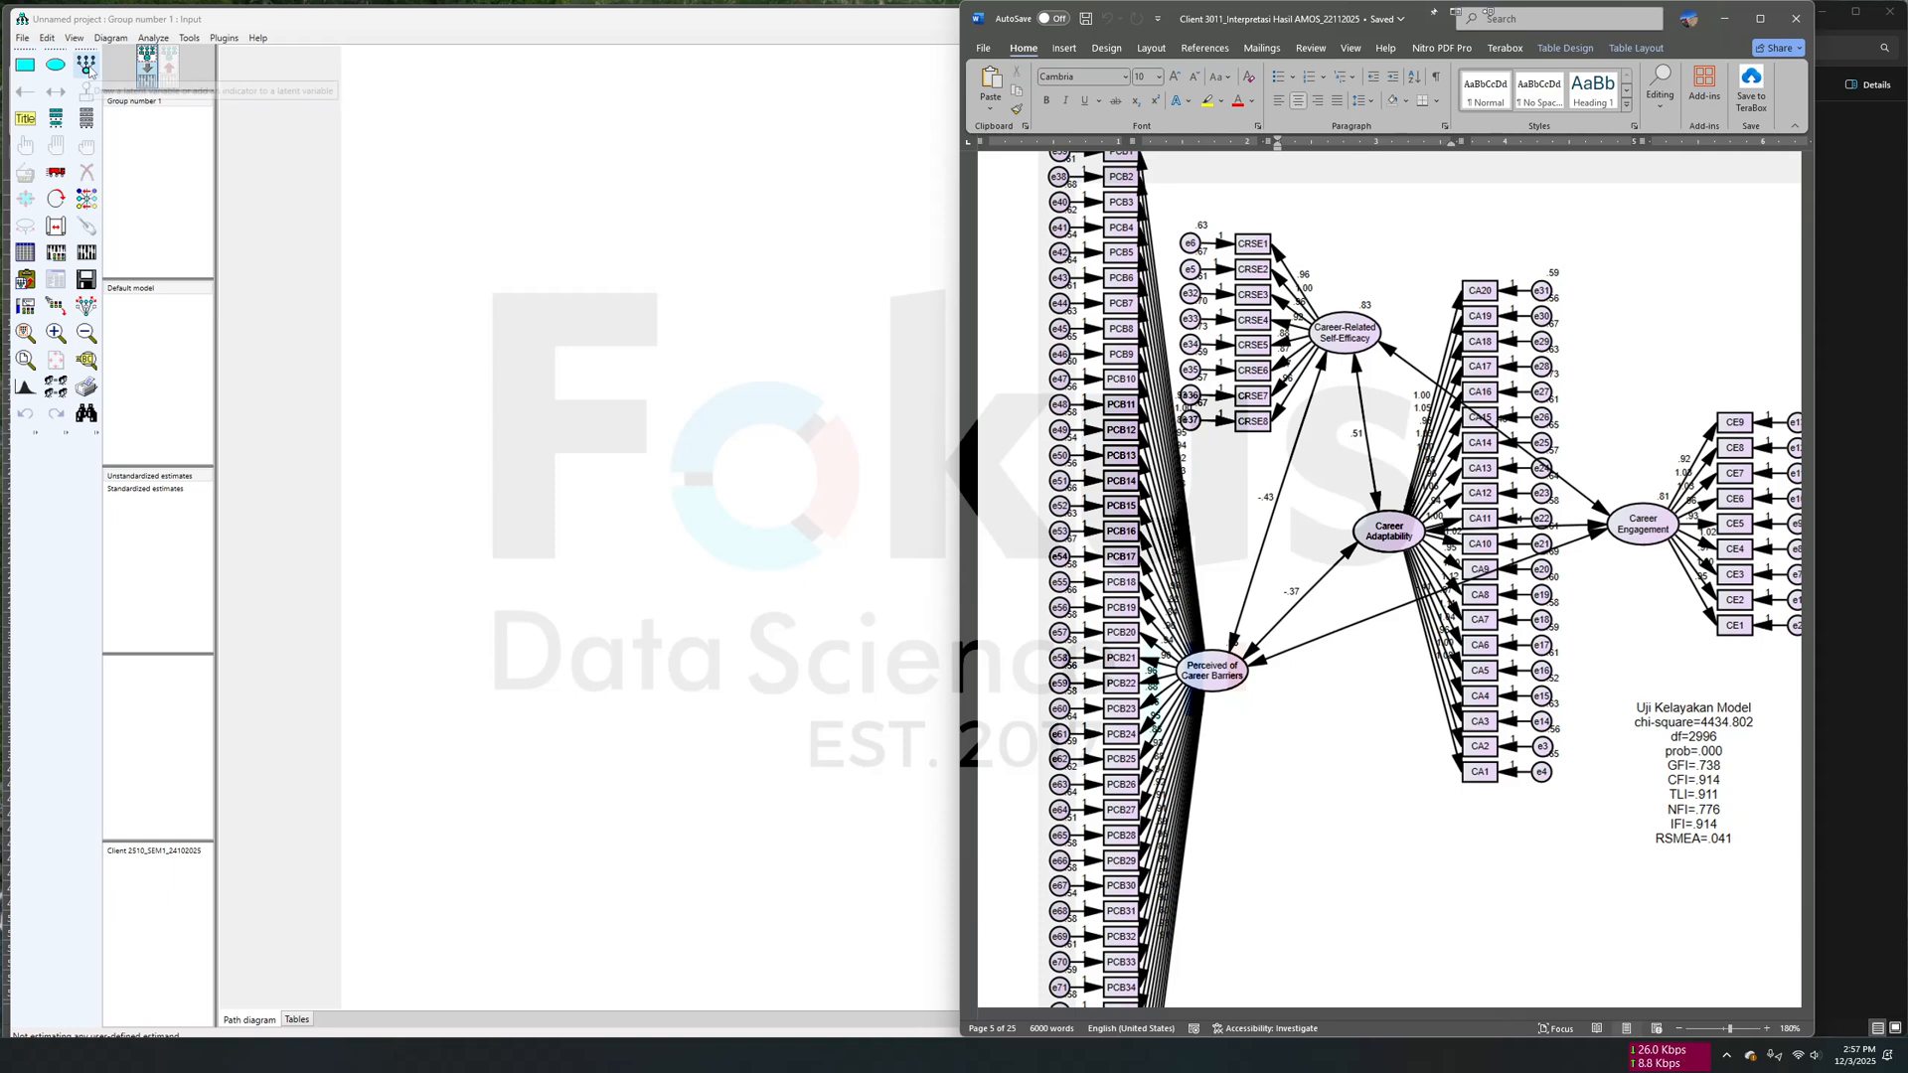
{"action": "mouse_move", "coordinate": [398, 180]}
{"action": "left_mouse_down"}
{"action": "mouse_move", "coordinate": [497, 230]}
{"action": "mouse_move", "coordinate": [434, 216]}
{"action": "mouse_move", "coordinate": [611, 339]}
{"action": "left_mouse_up"}
{"action": "left_click", "coordinate": [56, 172]}
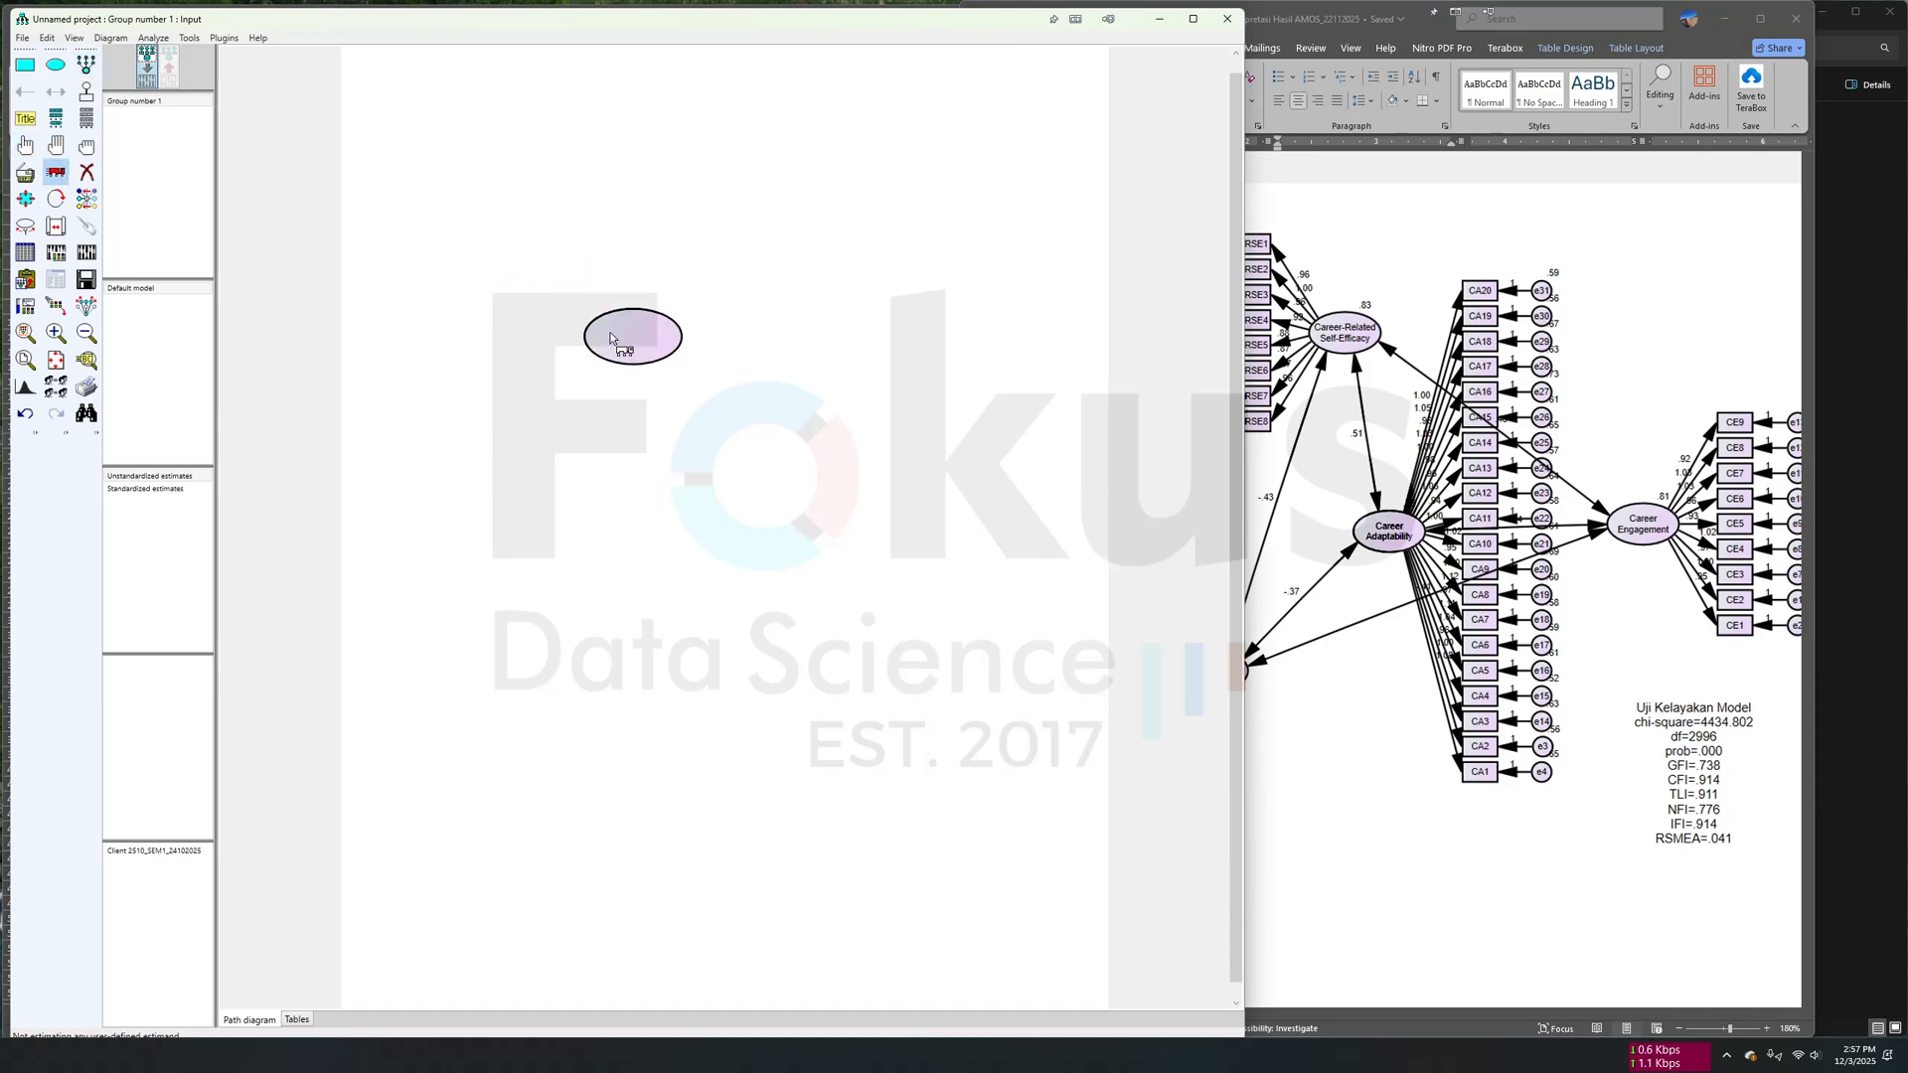
{"action": "left_click", "coordinate": [1376, 480]}
{"action": "scroll", "coordinate": [1262, 469], "scroll_direction": "up", "scroll_amount": 3}
{"action": "scroll", "coordinate": [1260, 467], "scroll_direction": "down", "scroll_amount": 4}
{"action": "scroll", "coordinate": [1260, 467], "scroll_direction": "up", "scroll_amount": 1}
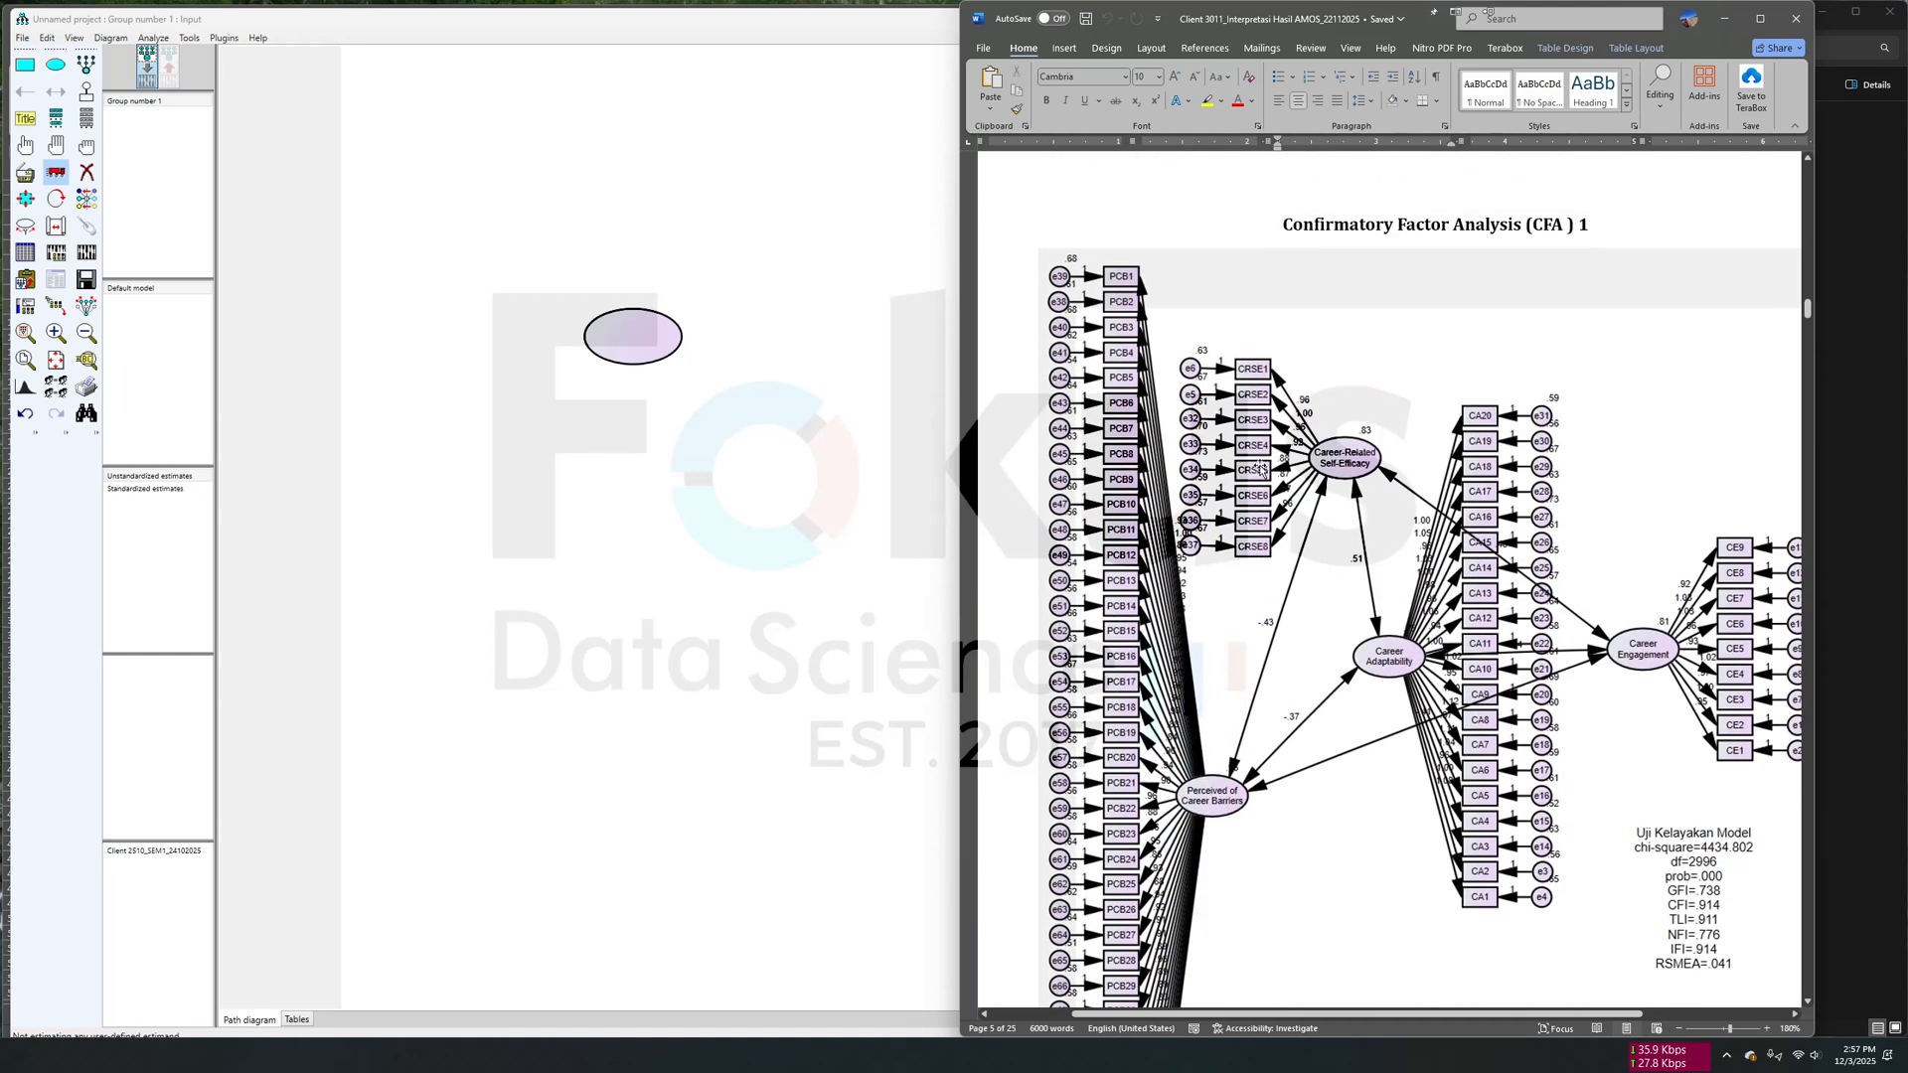
- Consult the CFA 1 diagram in the report and copy the construct name Career-Related Self-Efficacy from the Excel Data edit sheet
{"action": "scroll", "coordinate": [1419, 716], "scroll_direction": "right", "scroll_amount": 2}
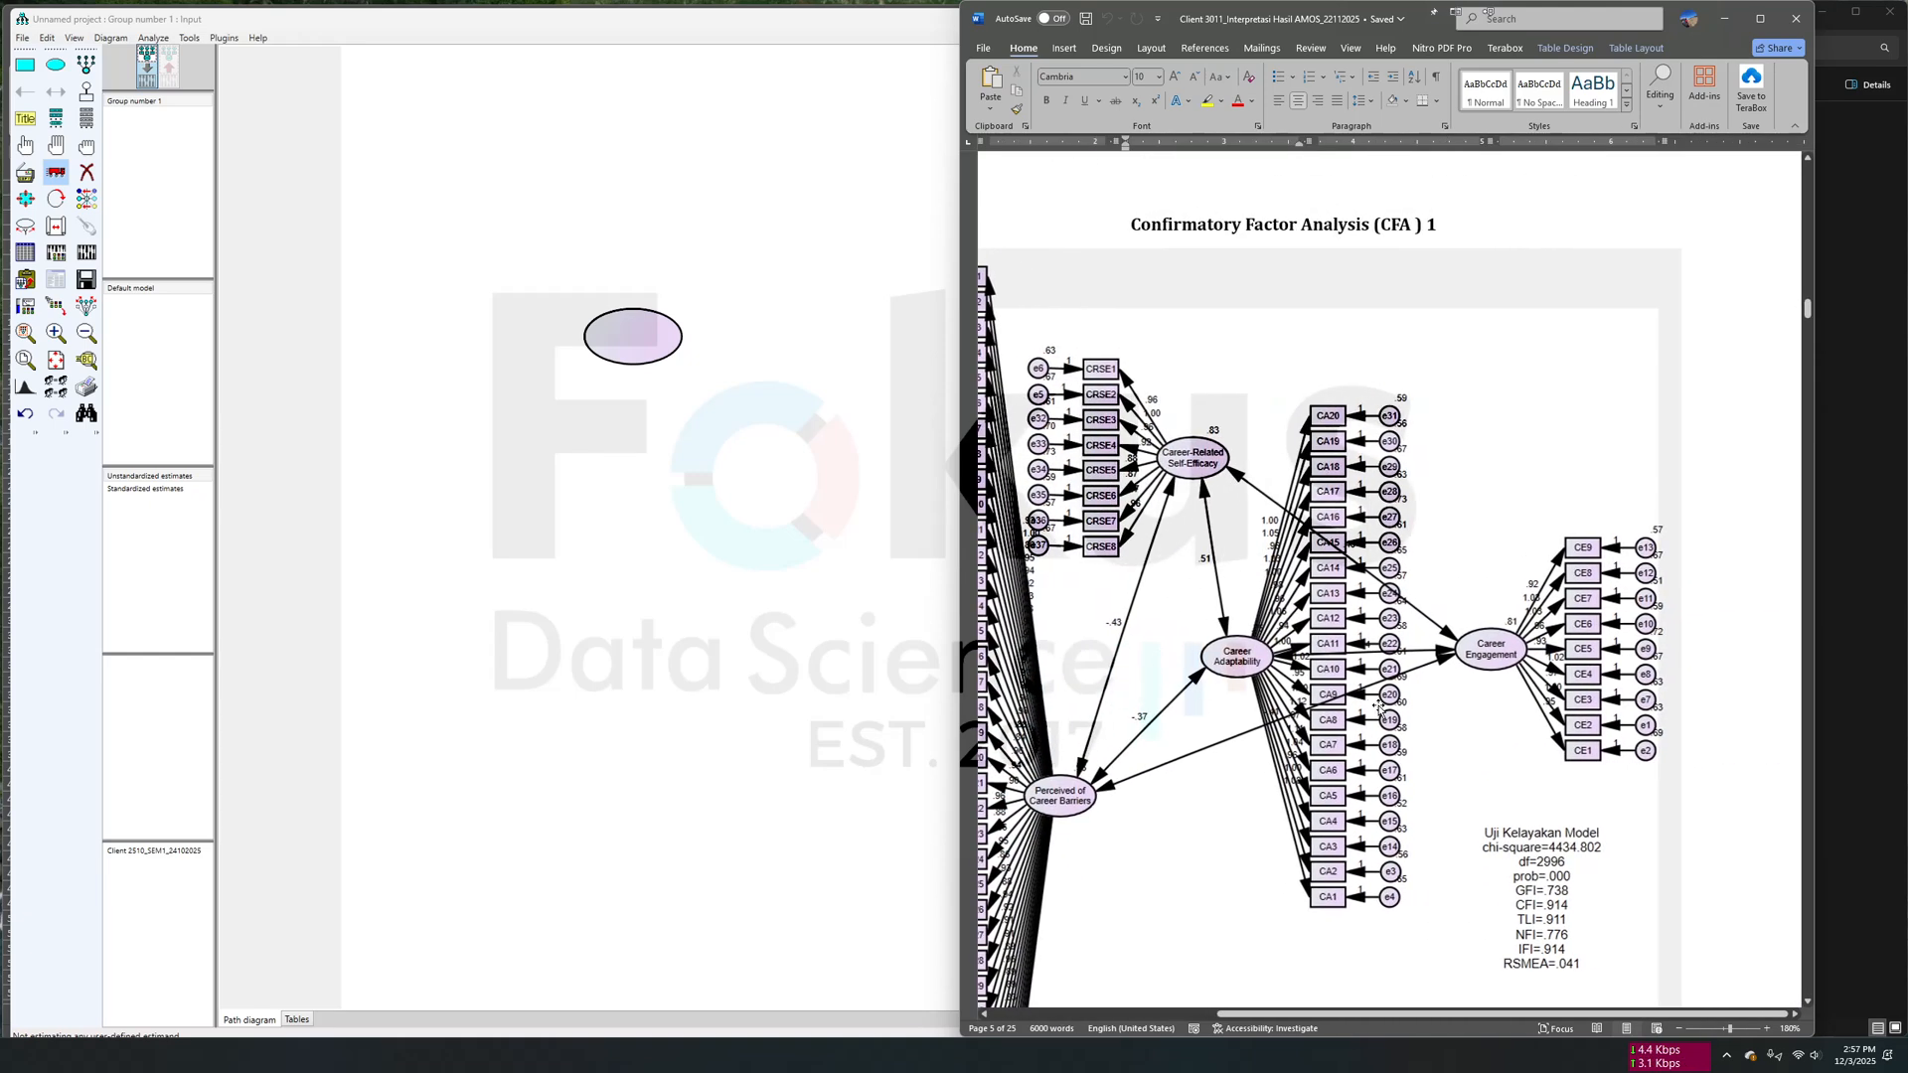
{"action": "scroll", "coordinate": [1419, 715], "scroll_direction": "left", "scroll_amount": 4}
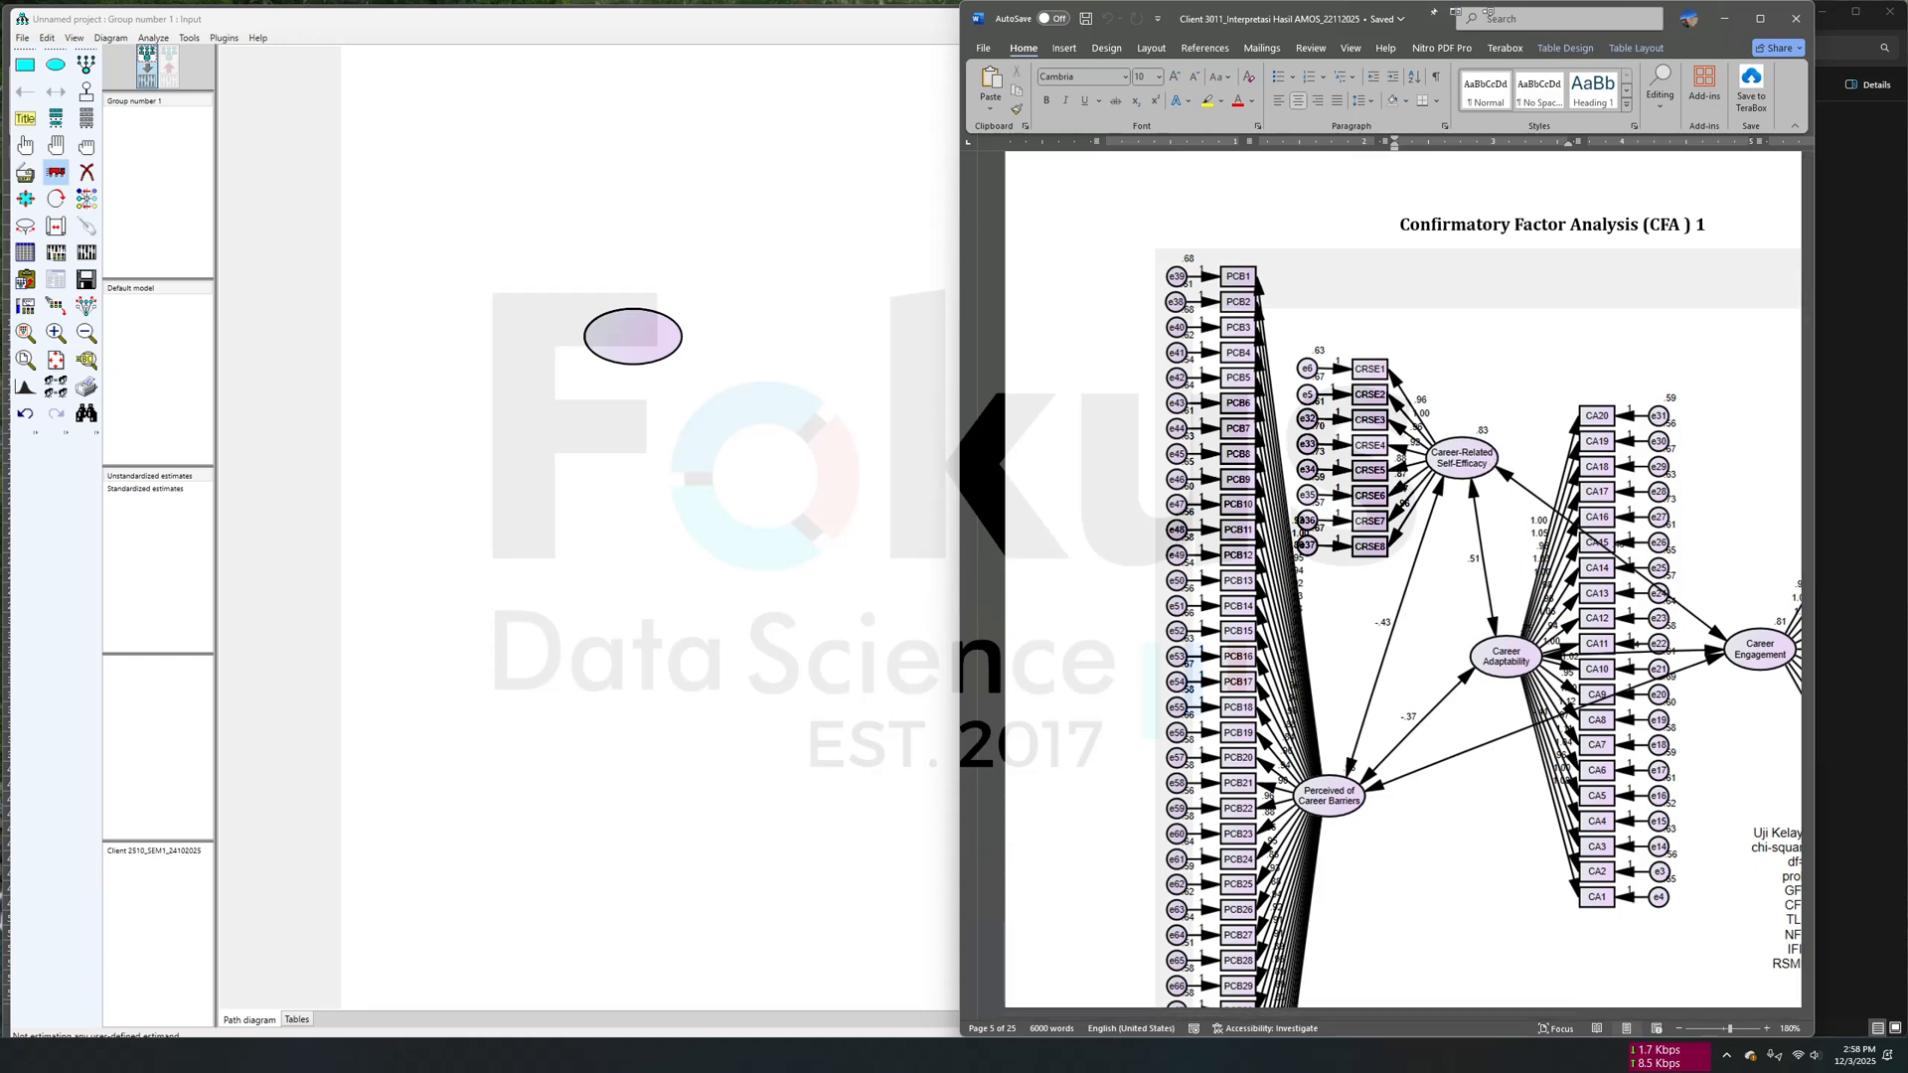
{"action": "key", "text": "alt+Tab"}
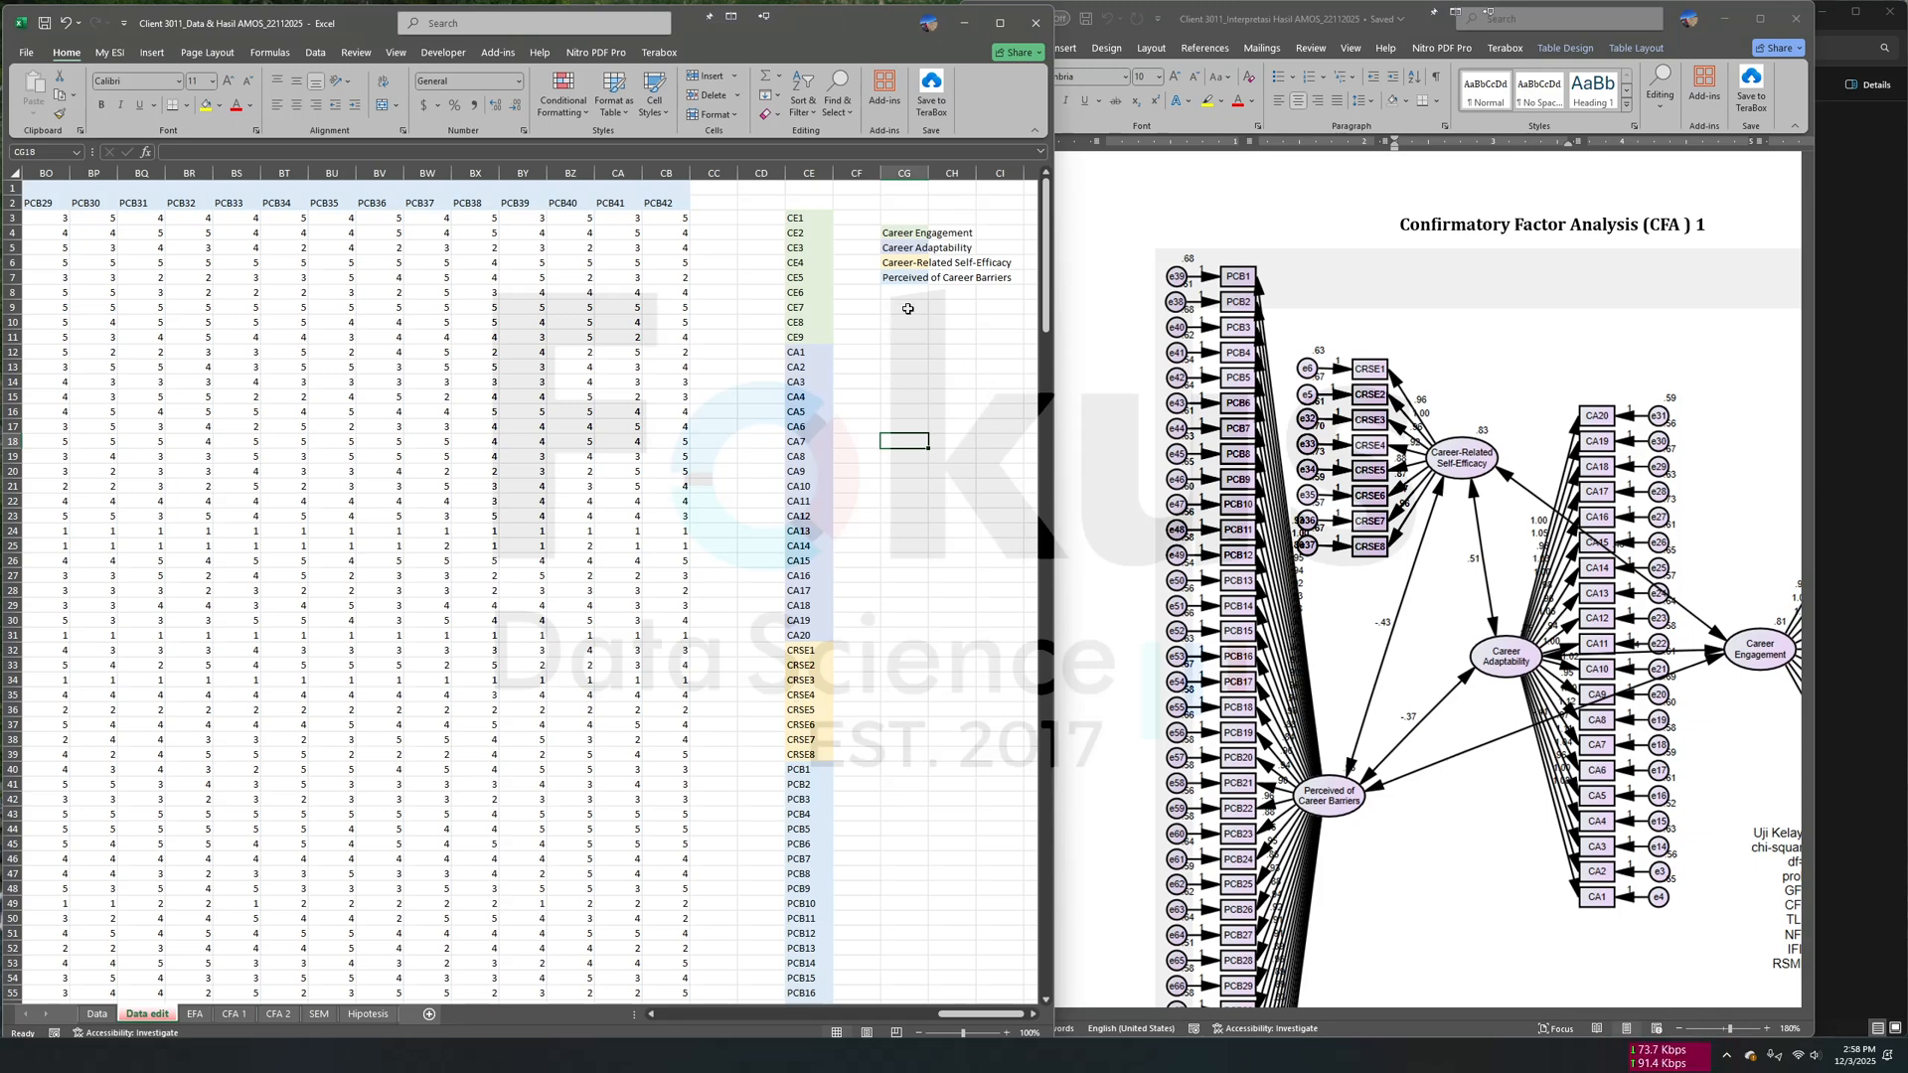
{"action": "left_click", "coordinate": [902, 263]}
{"action": "right_click", "coordinate": [902, 263]}
{"action": "left_click", "coordinate": [935, 294]}
{"action": "key", "text": "alt+Tab"}
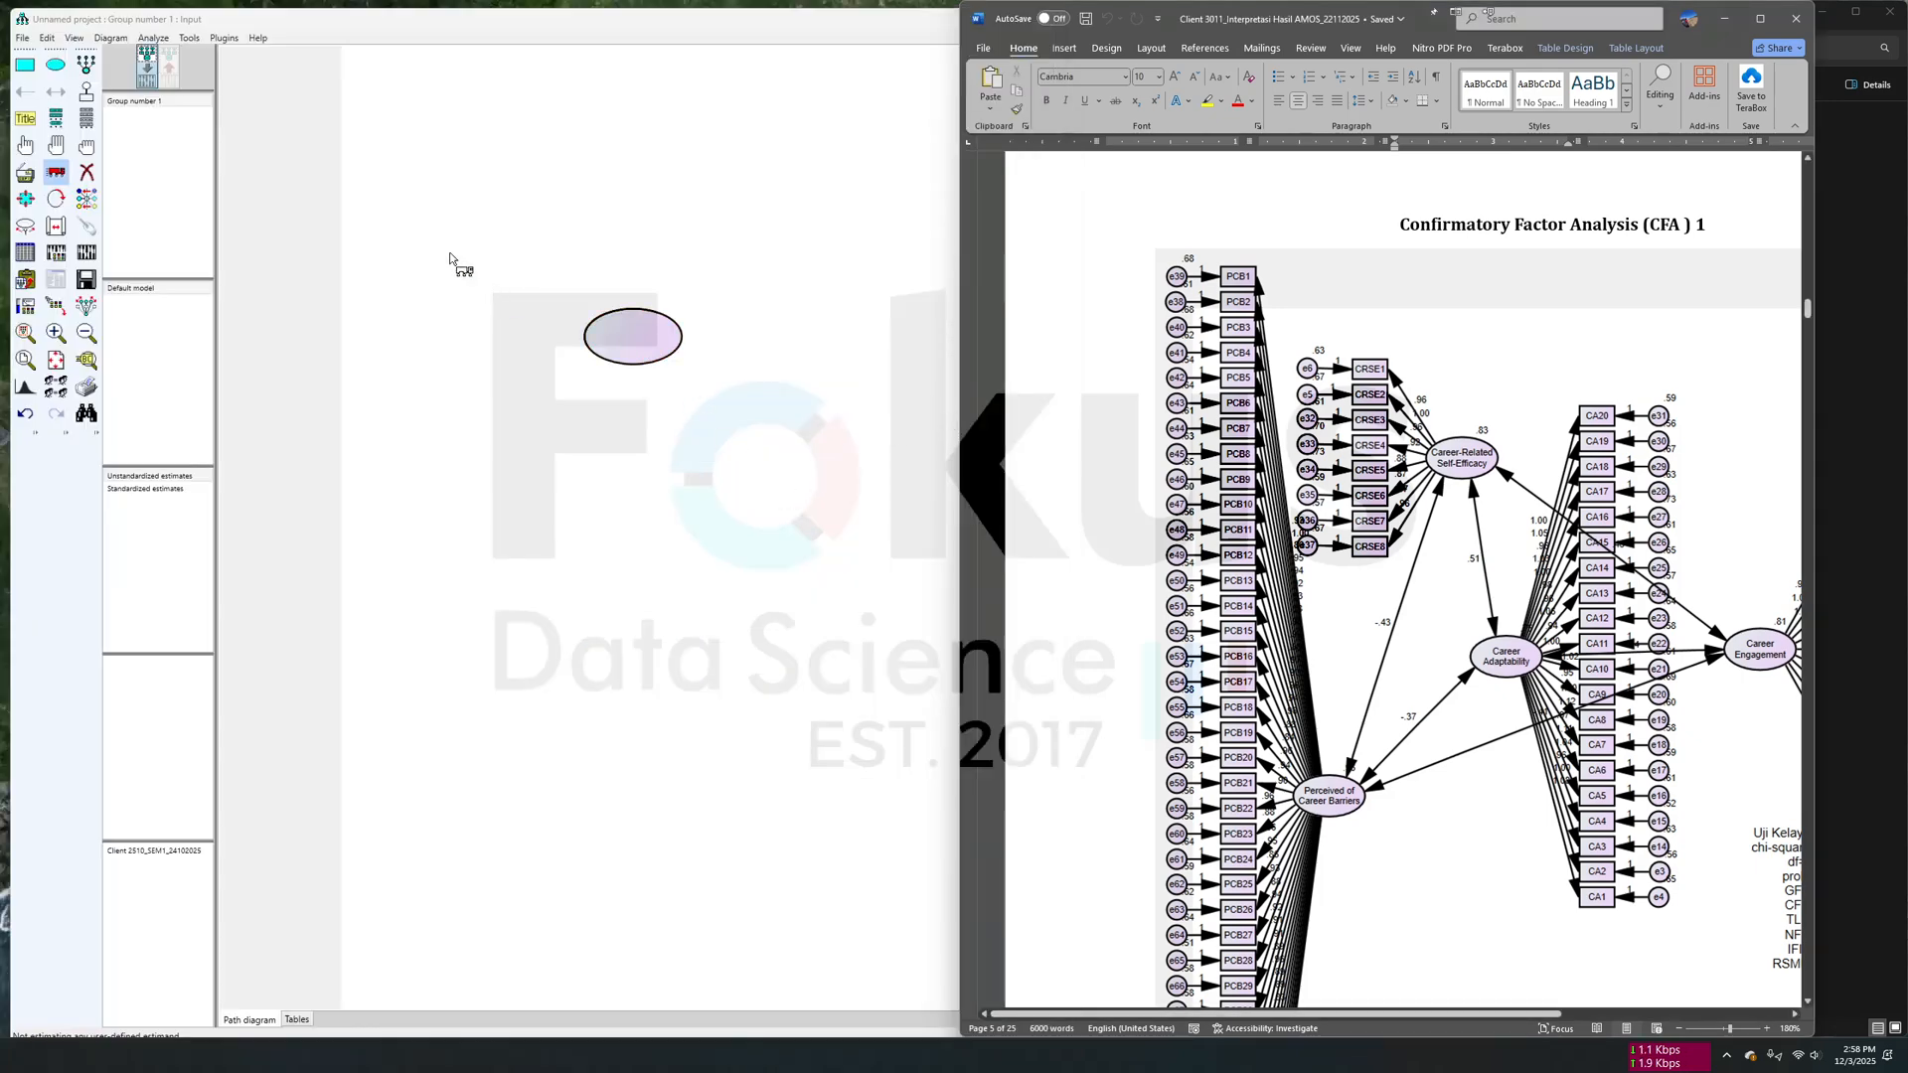
- Set the ellipse's text font size to 12 and paste Career-Related Self-Efficacy as its variable label, broken over two lines after Career-Related
{"action": "left_click", "coordinate": [25, 305]}
{"action": "left_click", "coordinate": [659, 361]}
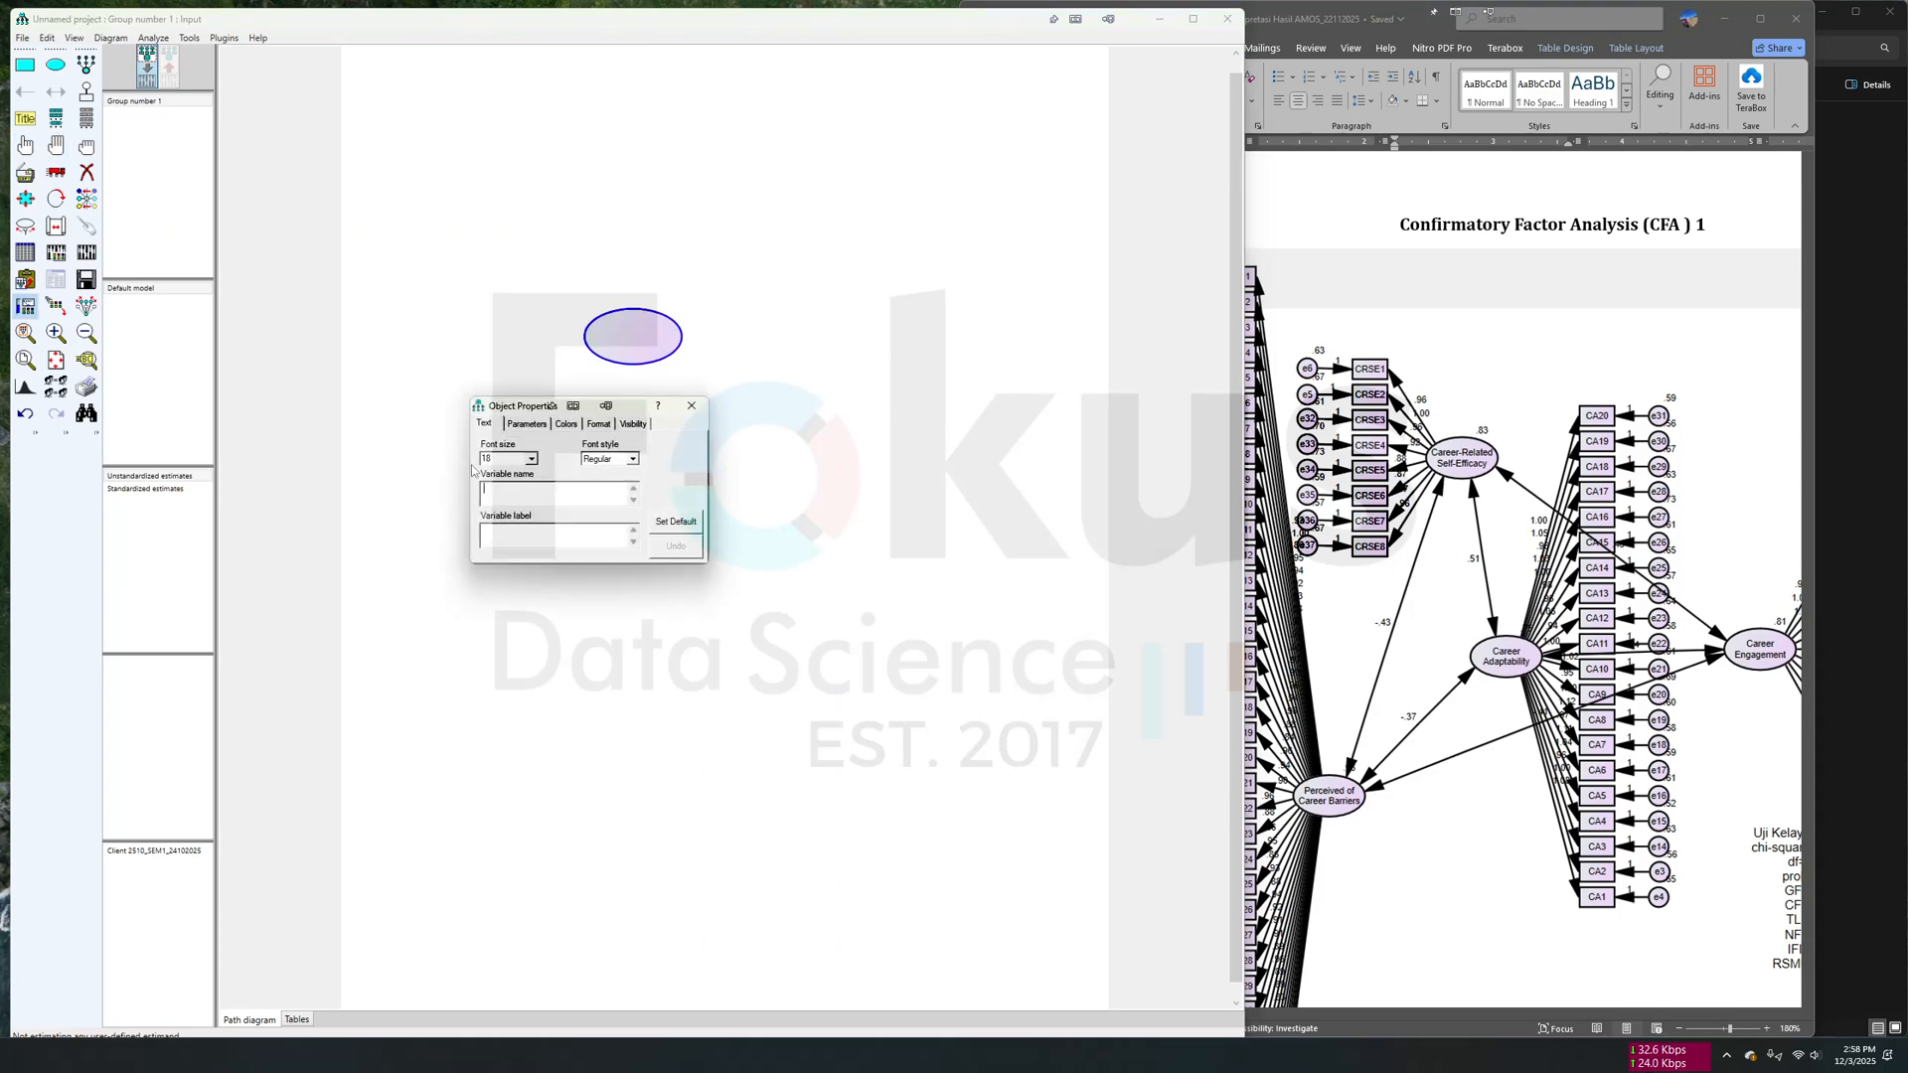
{"action": "left_click", "coordinate": [532, 458]}
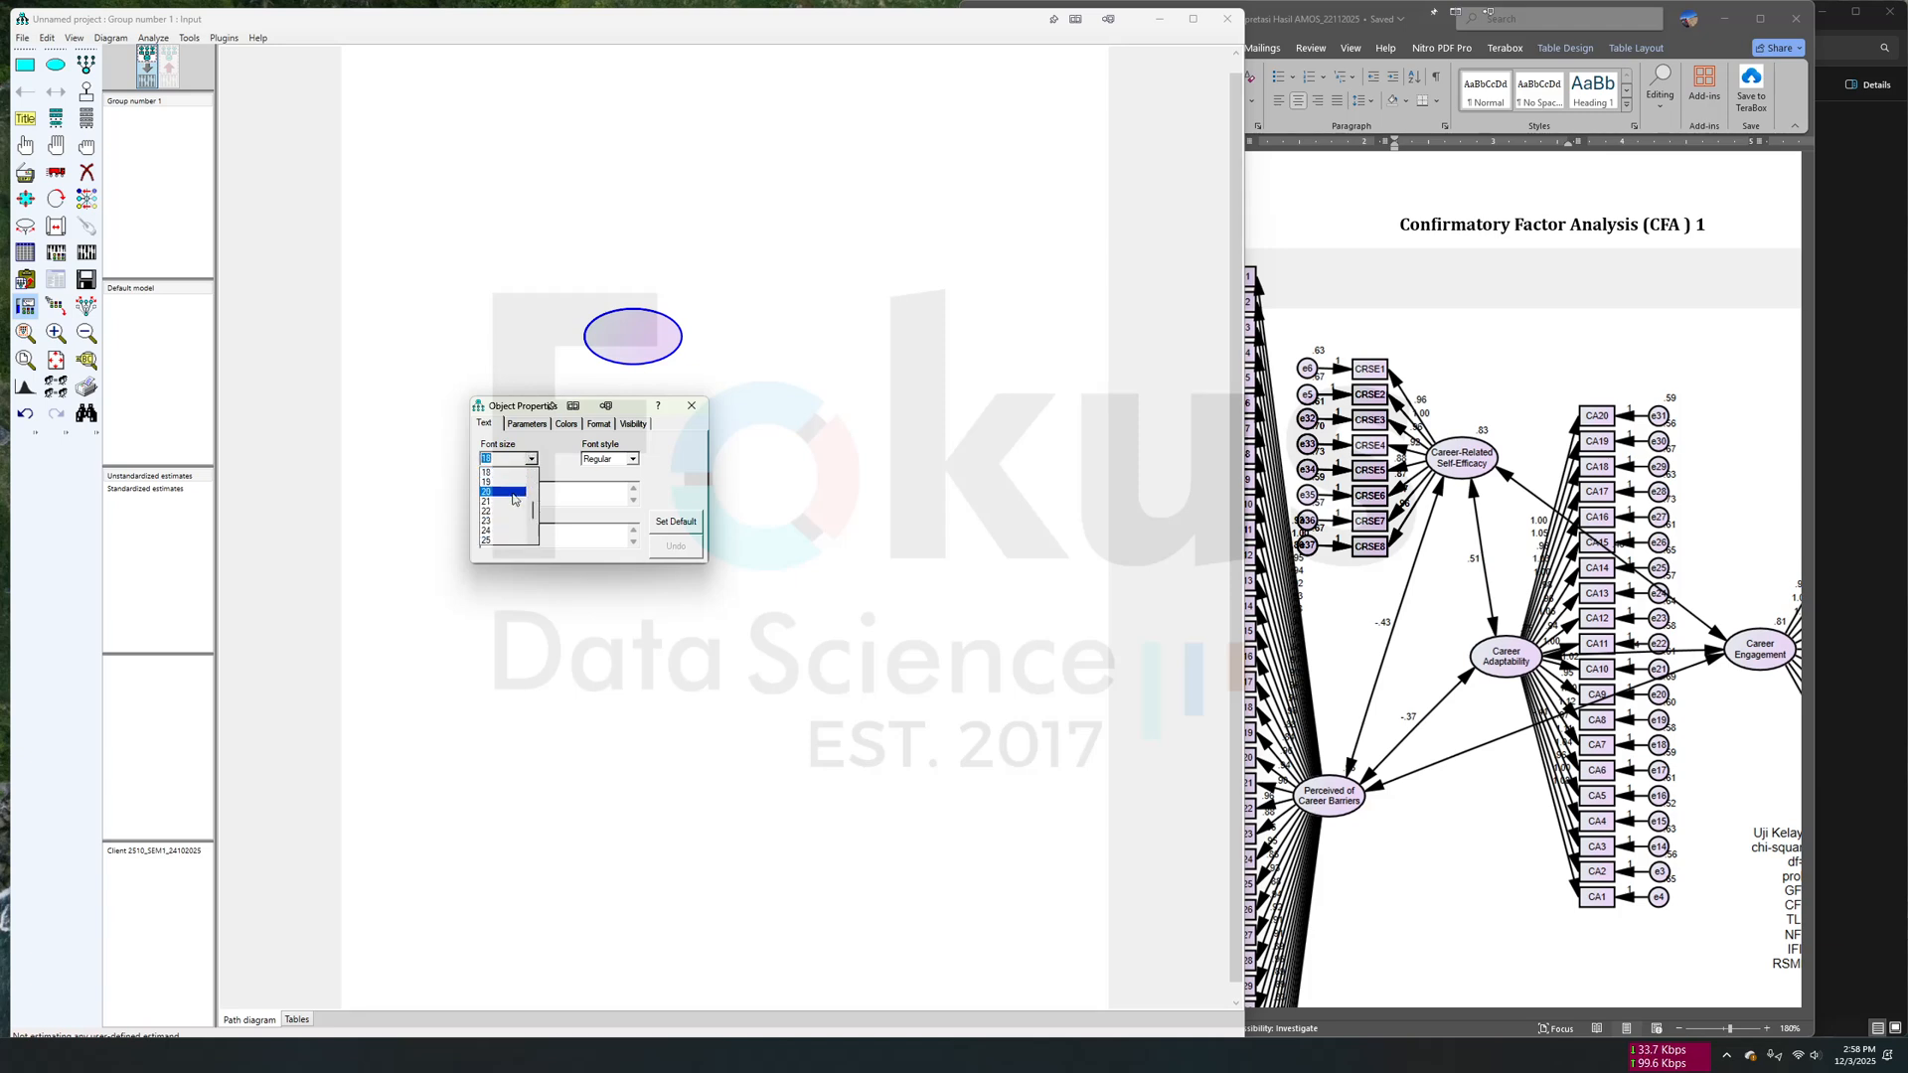
{"action": "left_click", "coordinate": [502, 472]}
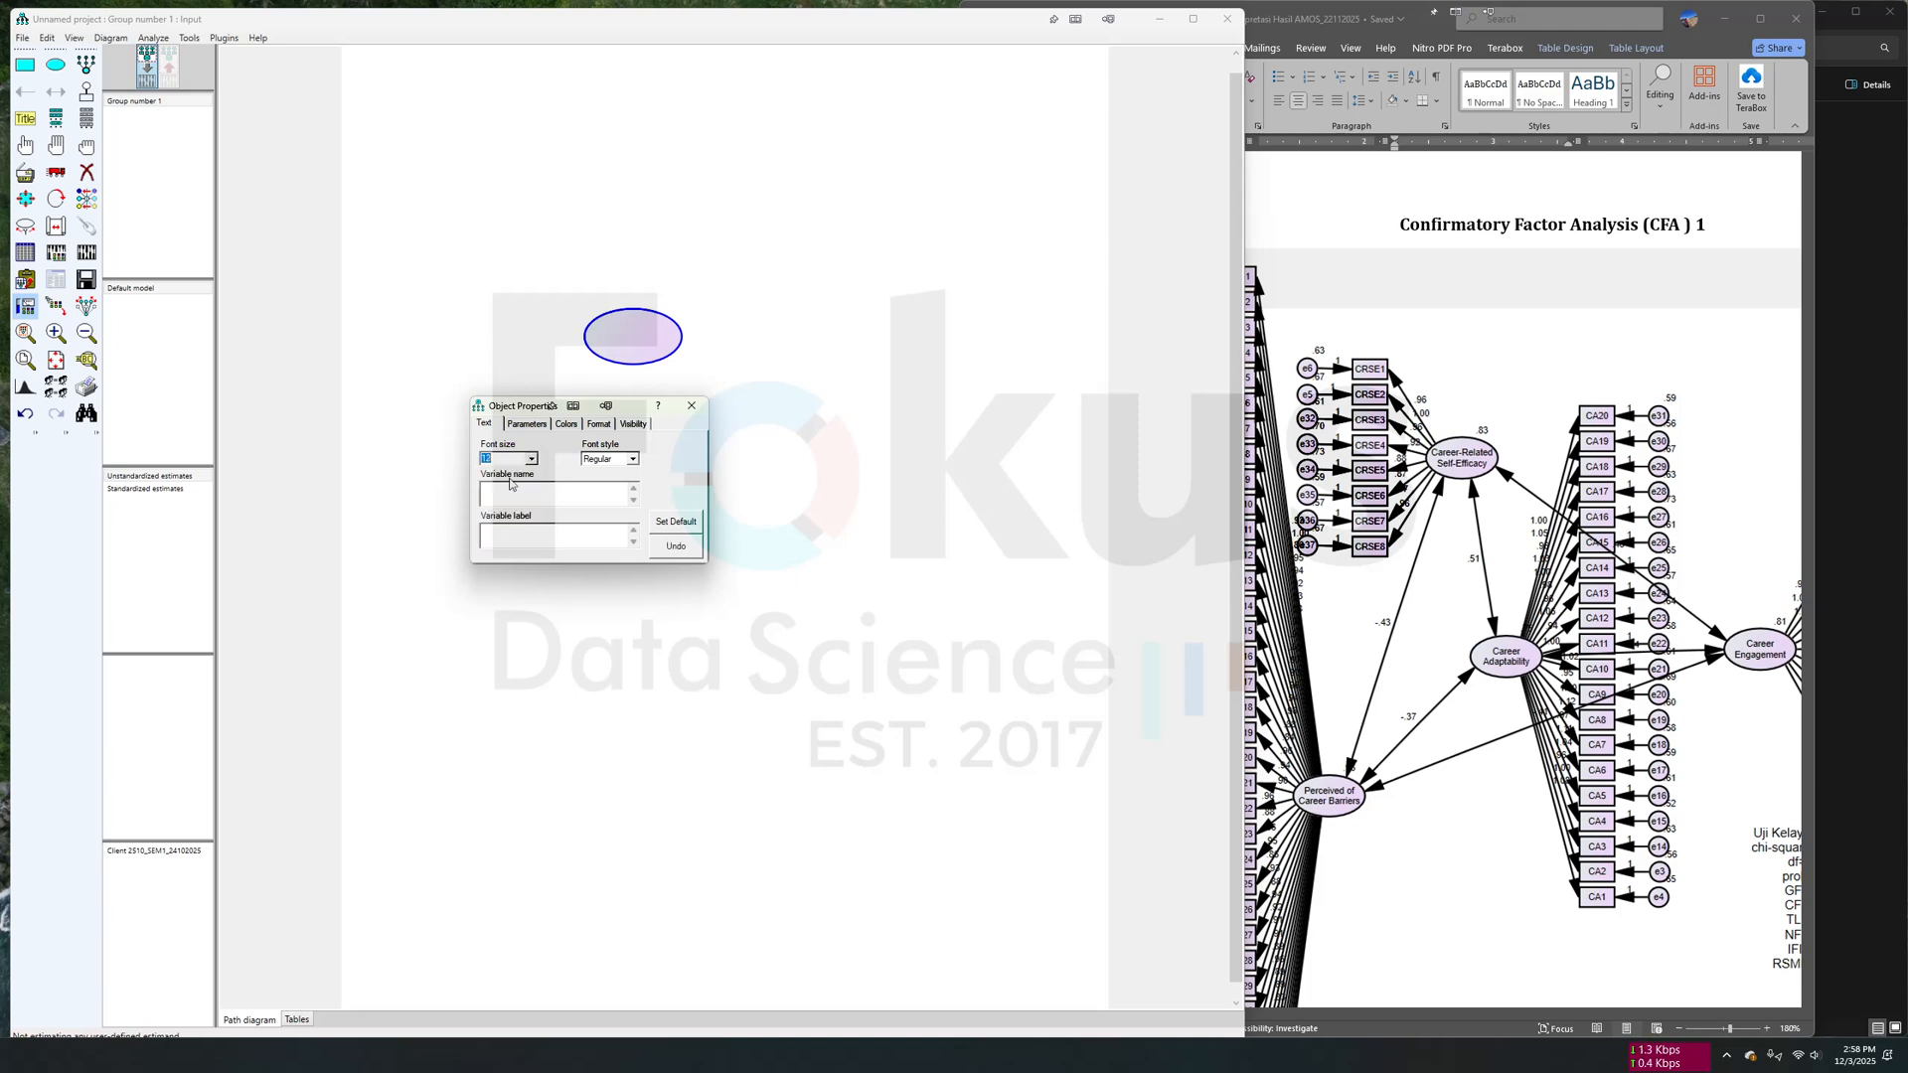
{"action": "left_click", "coordinate": [559, 534]}
{"action": "key", "text": "ctrl+v"}
{"action": "key", "text": "BackSpace"}
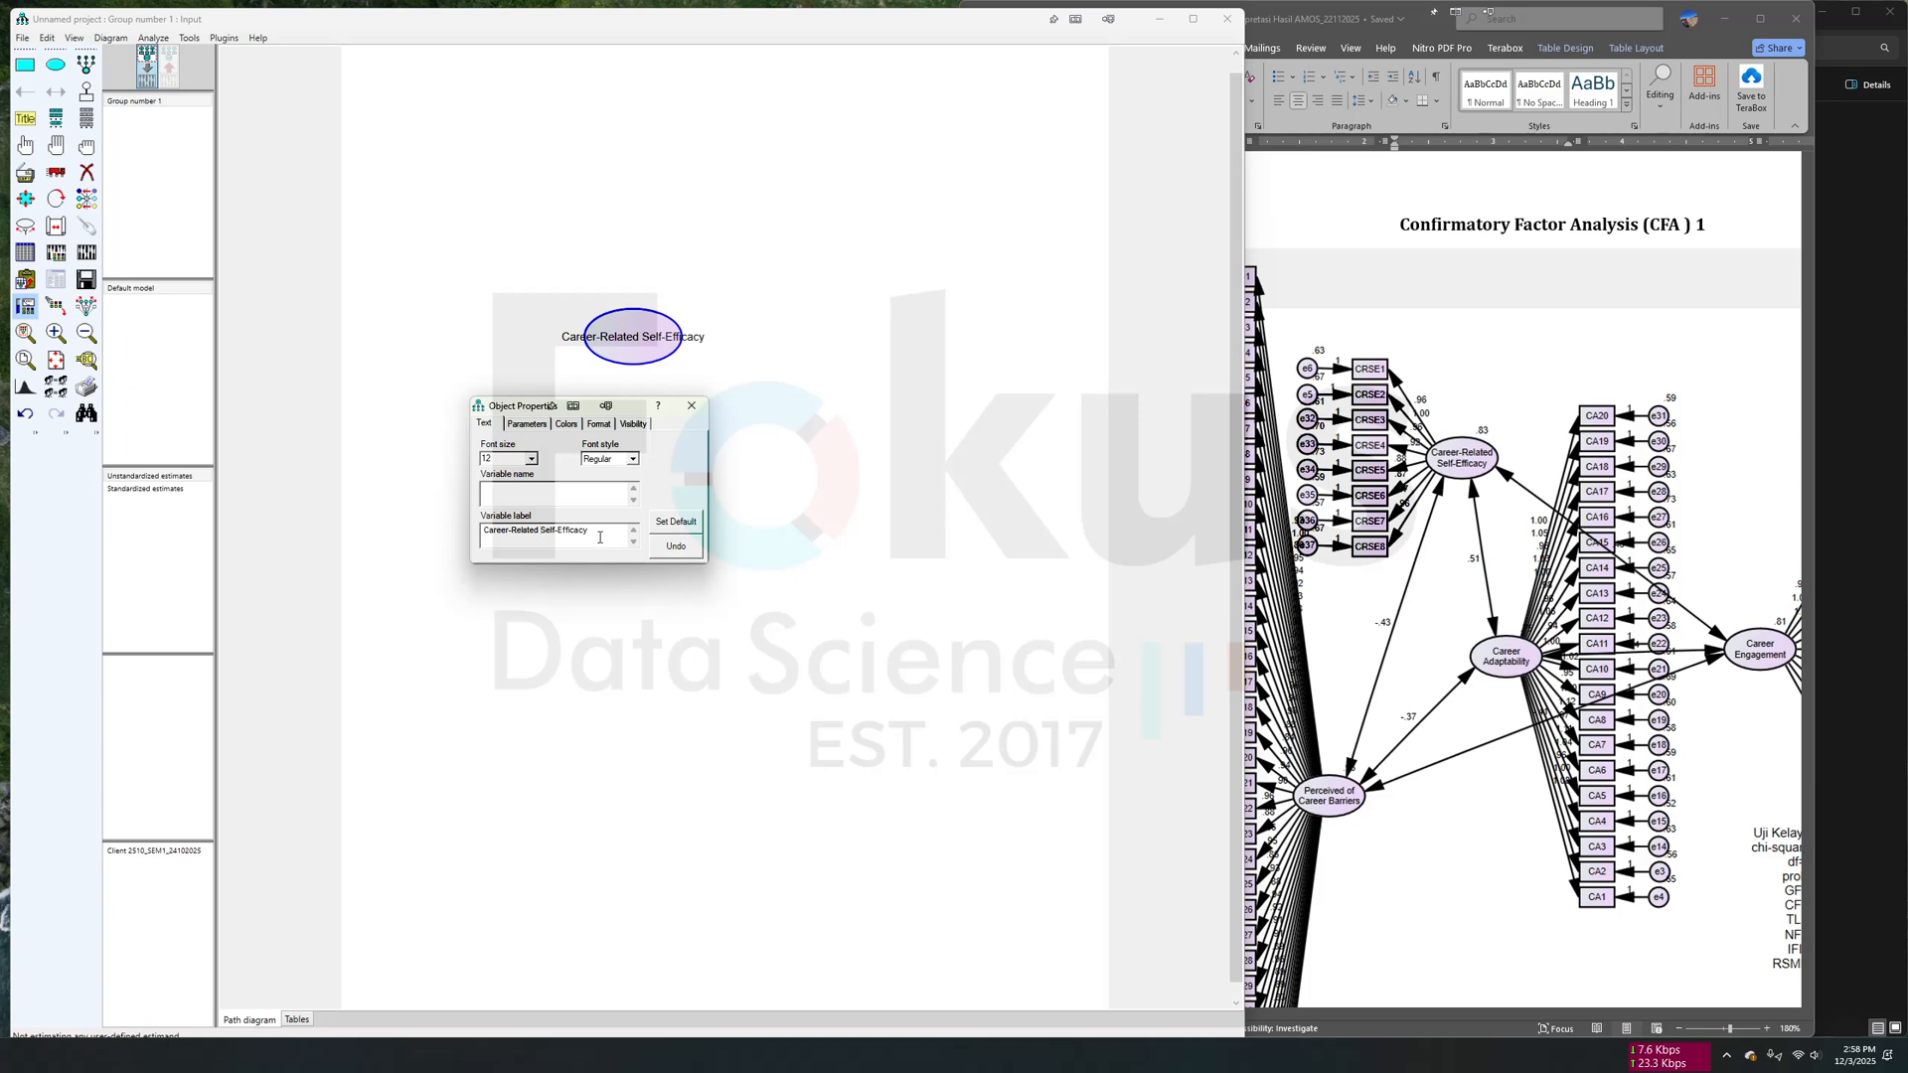
{"action": "key", "text": "BackSpace"}
{"action": "key", "text": "Return"}
- Set the variable name of the Career-Related Self-Efficacy ellipse to CRSE
{"action": "left_click", "coordinate": [590, 488]}
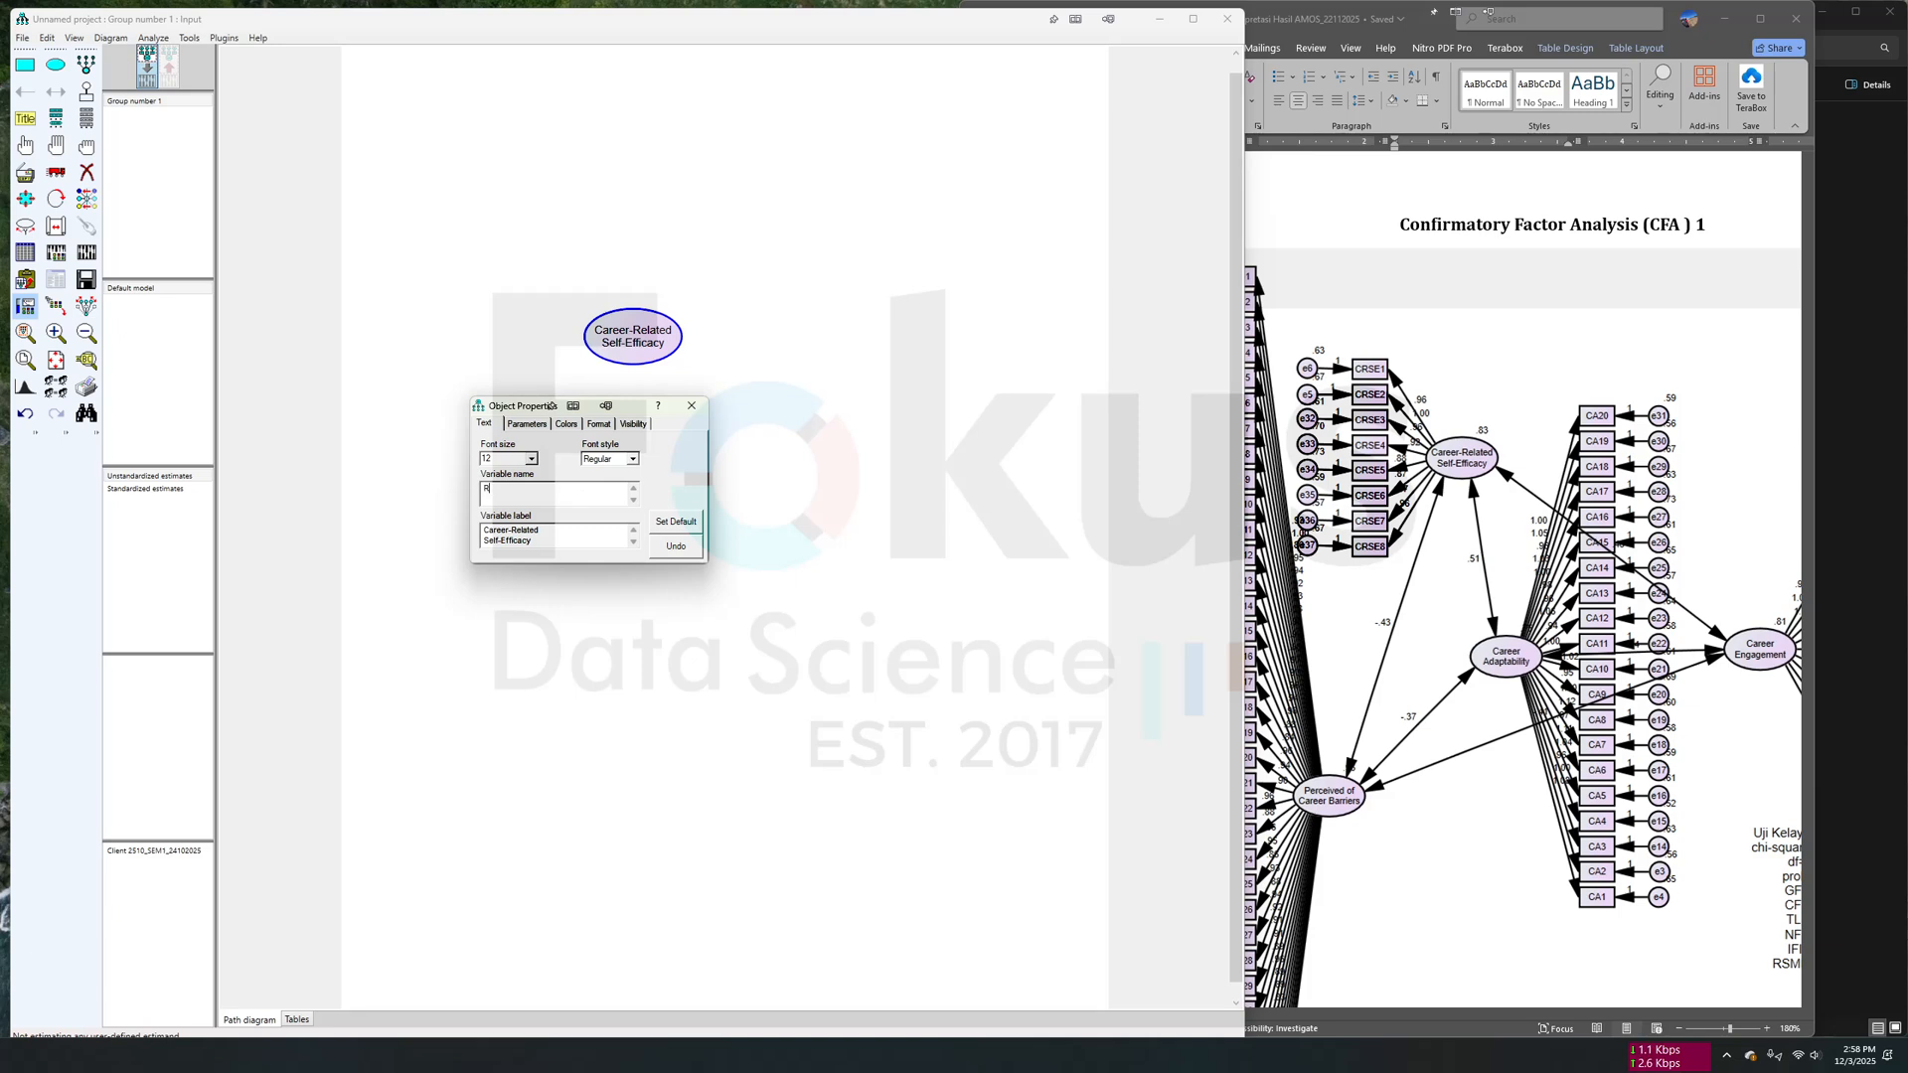
{"action": "type", "text": "E"}
{"action": "key", "text": "BackSpace"}
{"action": "type", "text": "CRSE"}
- Set the parameter font size of the Career-Related Self-Efficacy ellipse to 12
{"action": "left_click", "coordinate": [574, 429]}
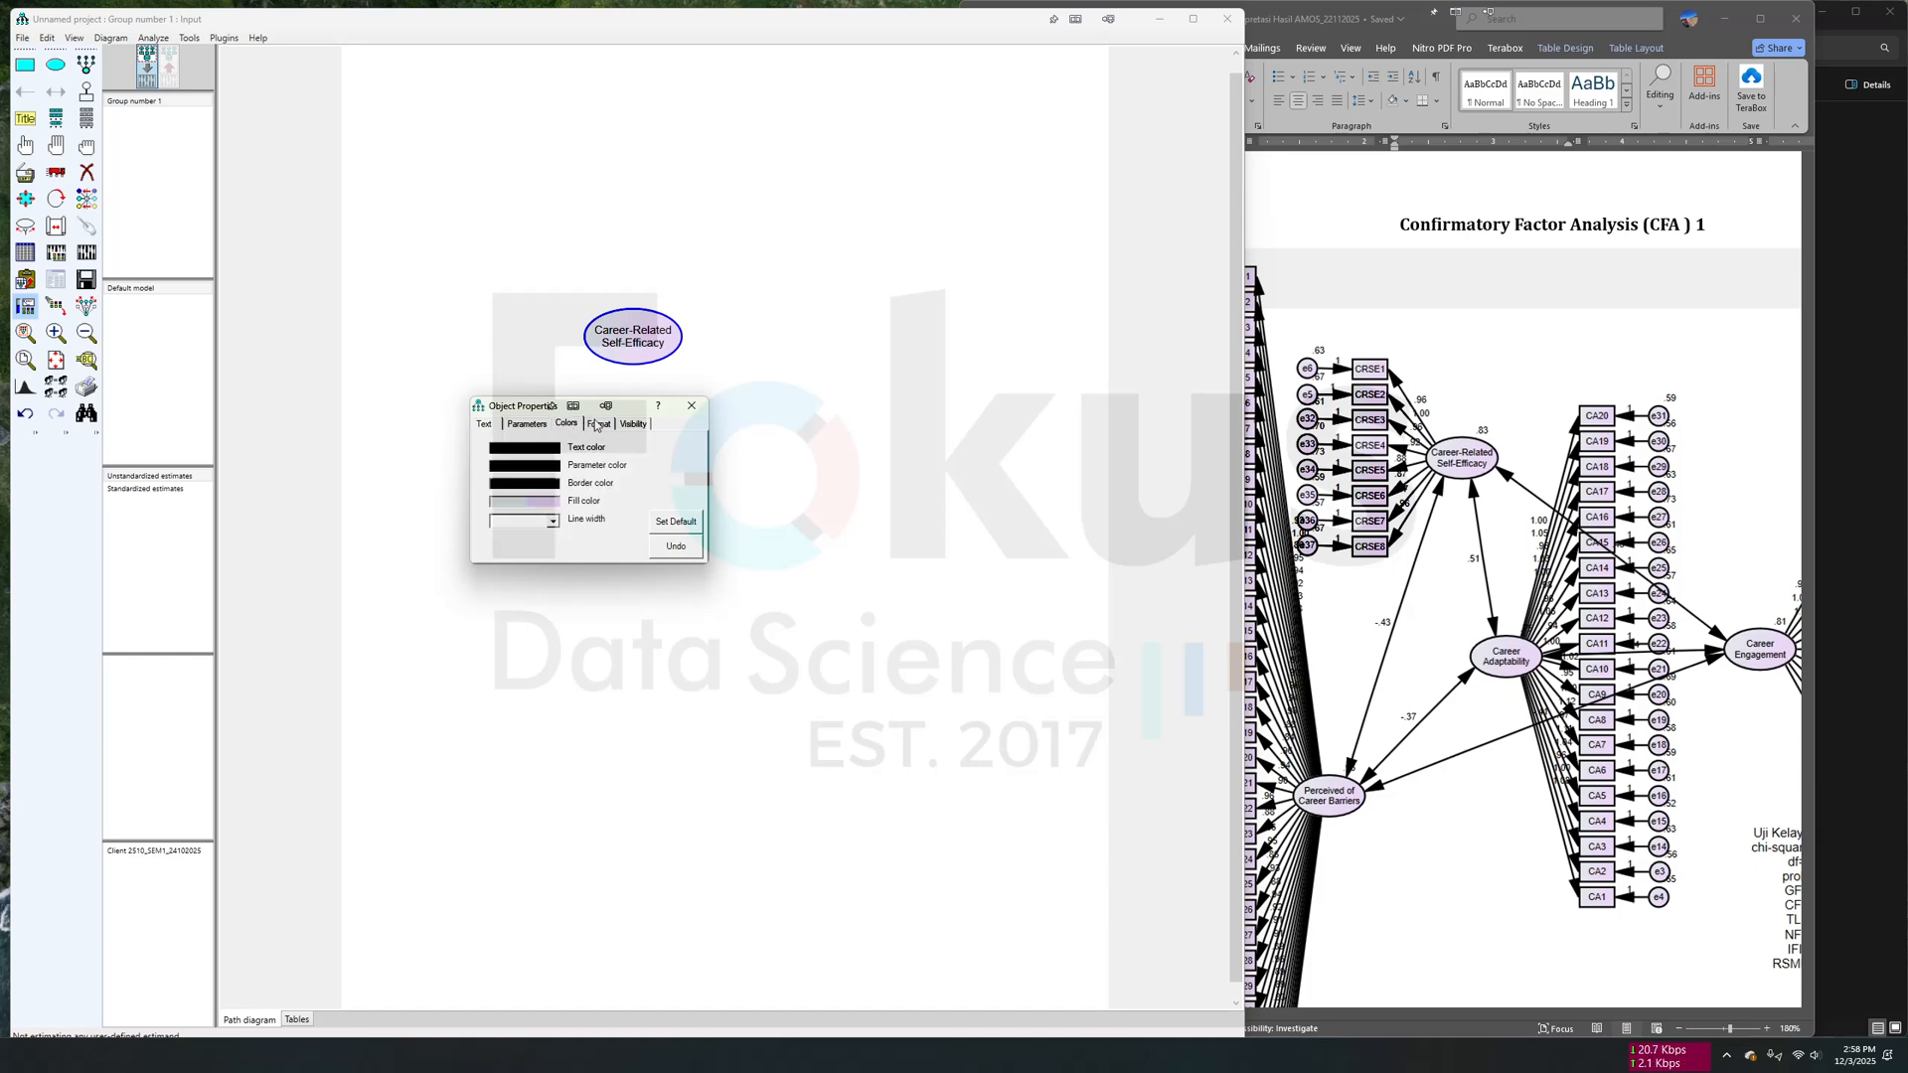
{"action": "left_click", "coordinate": [597, 425]}
{"action": "left_click", "coordinate": [637, 428]}
{"action": "left_click", "coordinate": [526, 425]}
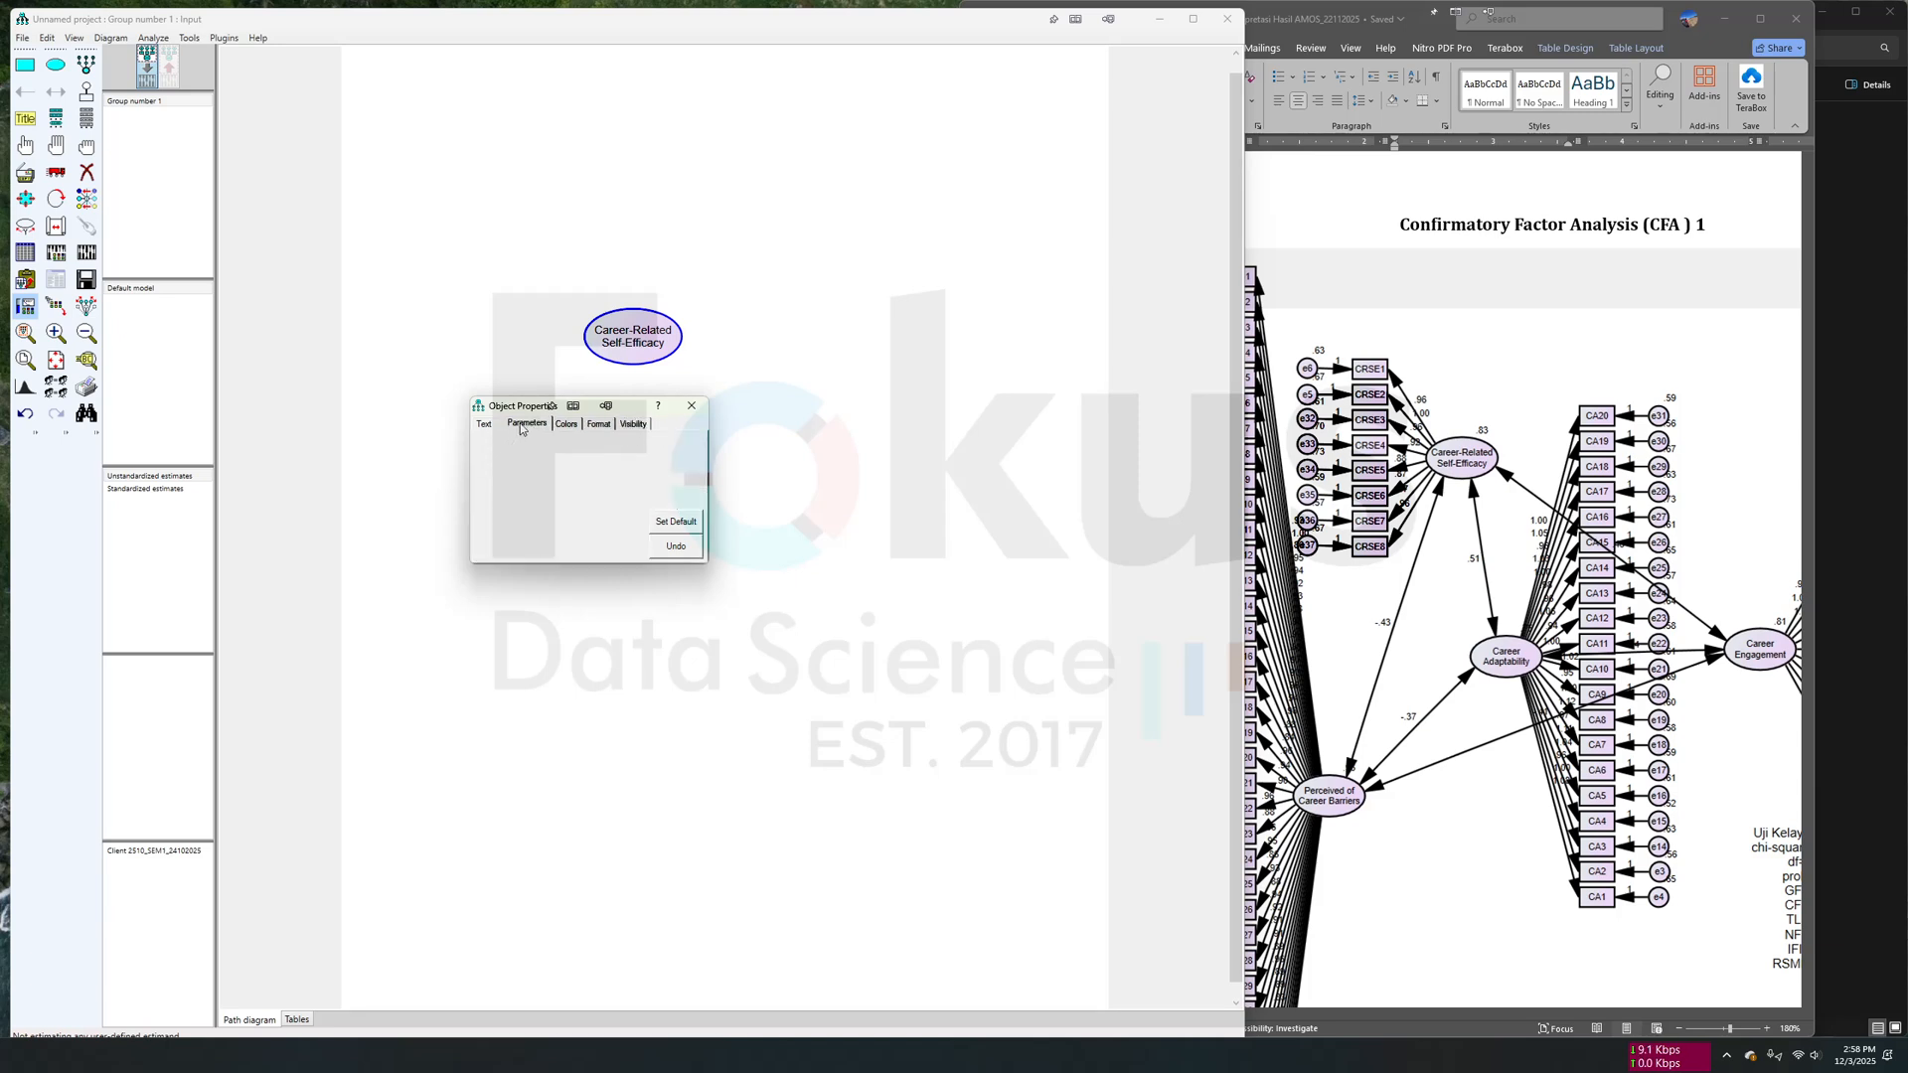
{"action": "left_click", "coordinate": [513, 470]}
{"action": "scroll", "coordinate": [514, 494], "scroll_direction": "up", "scroll_amount": 2}
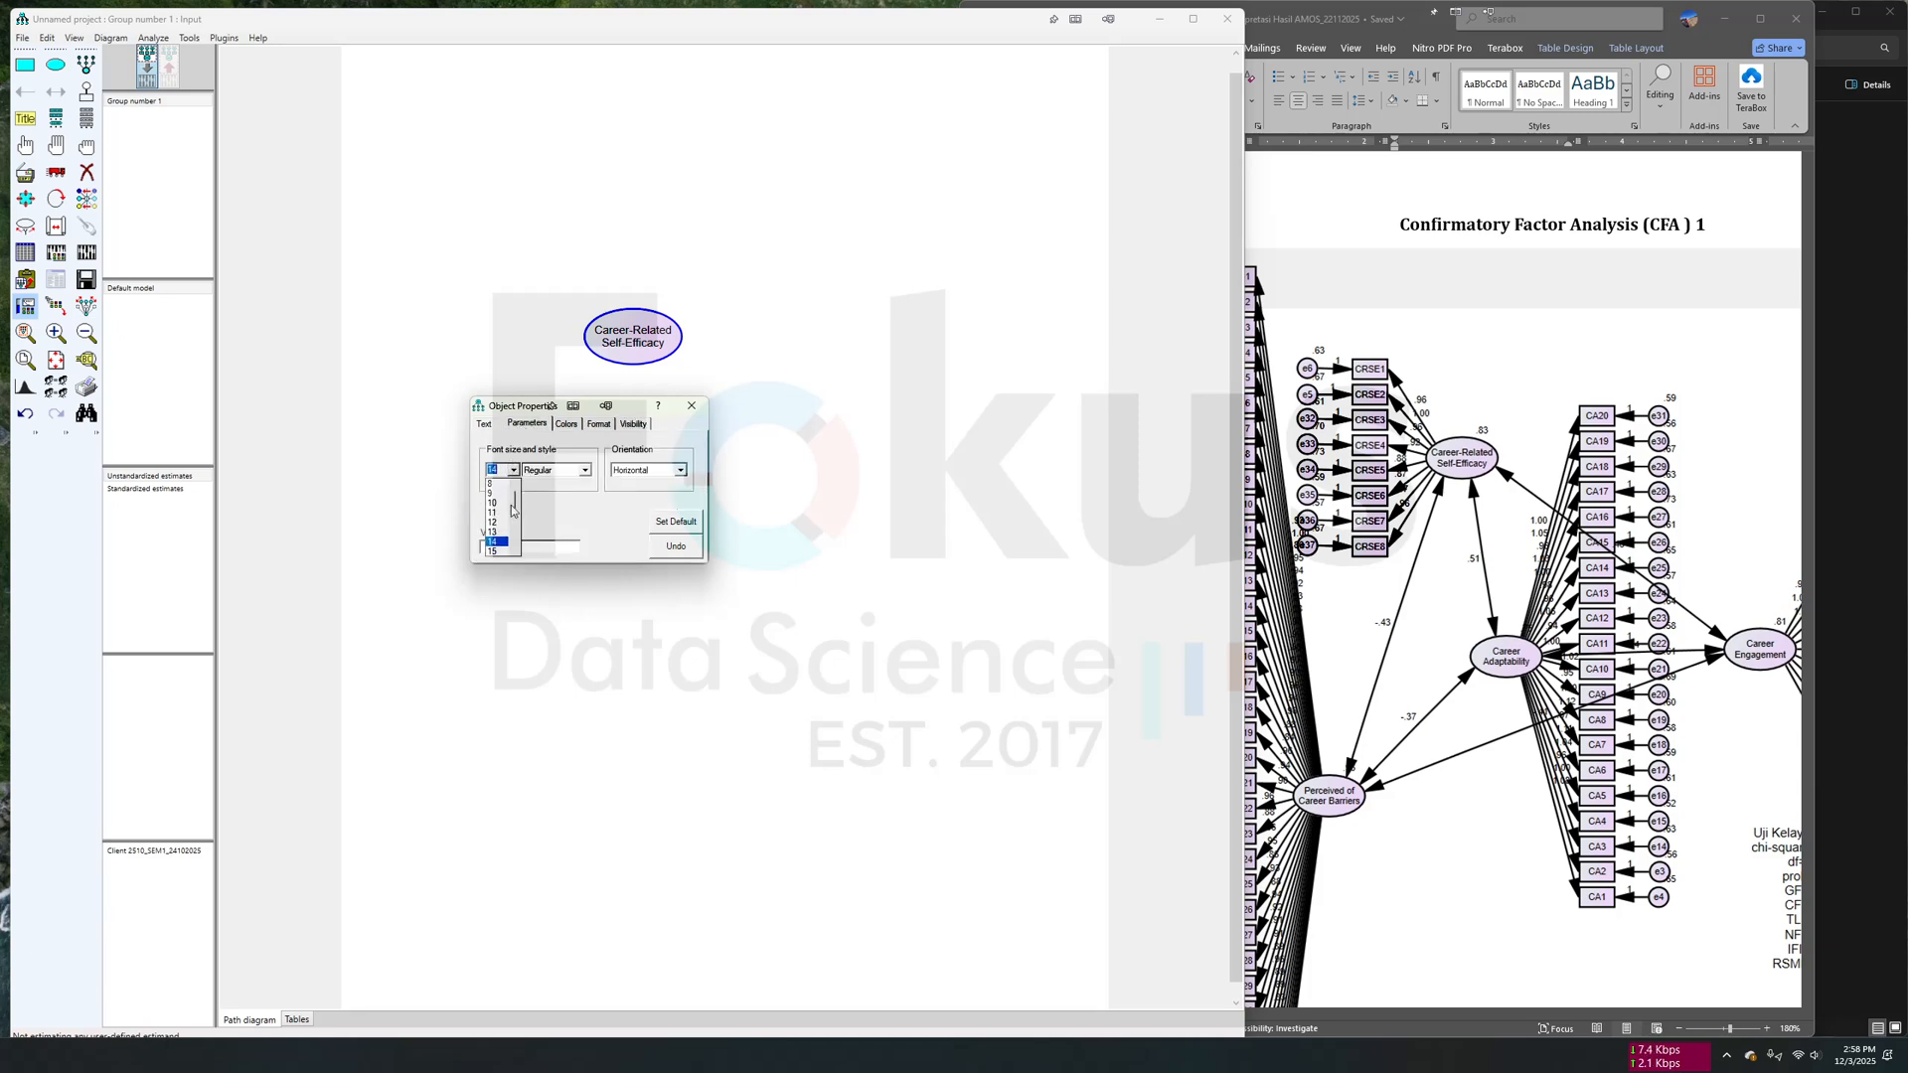
{"action": "left_click", "coordinate": [505, 523]}
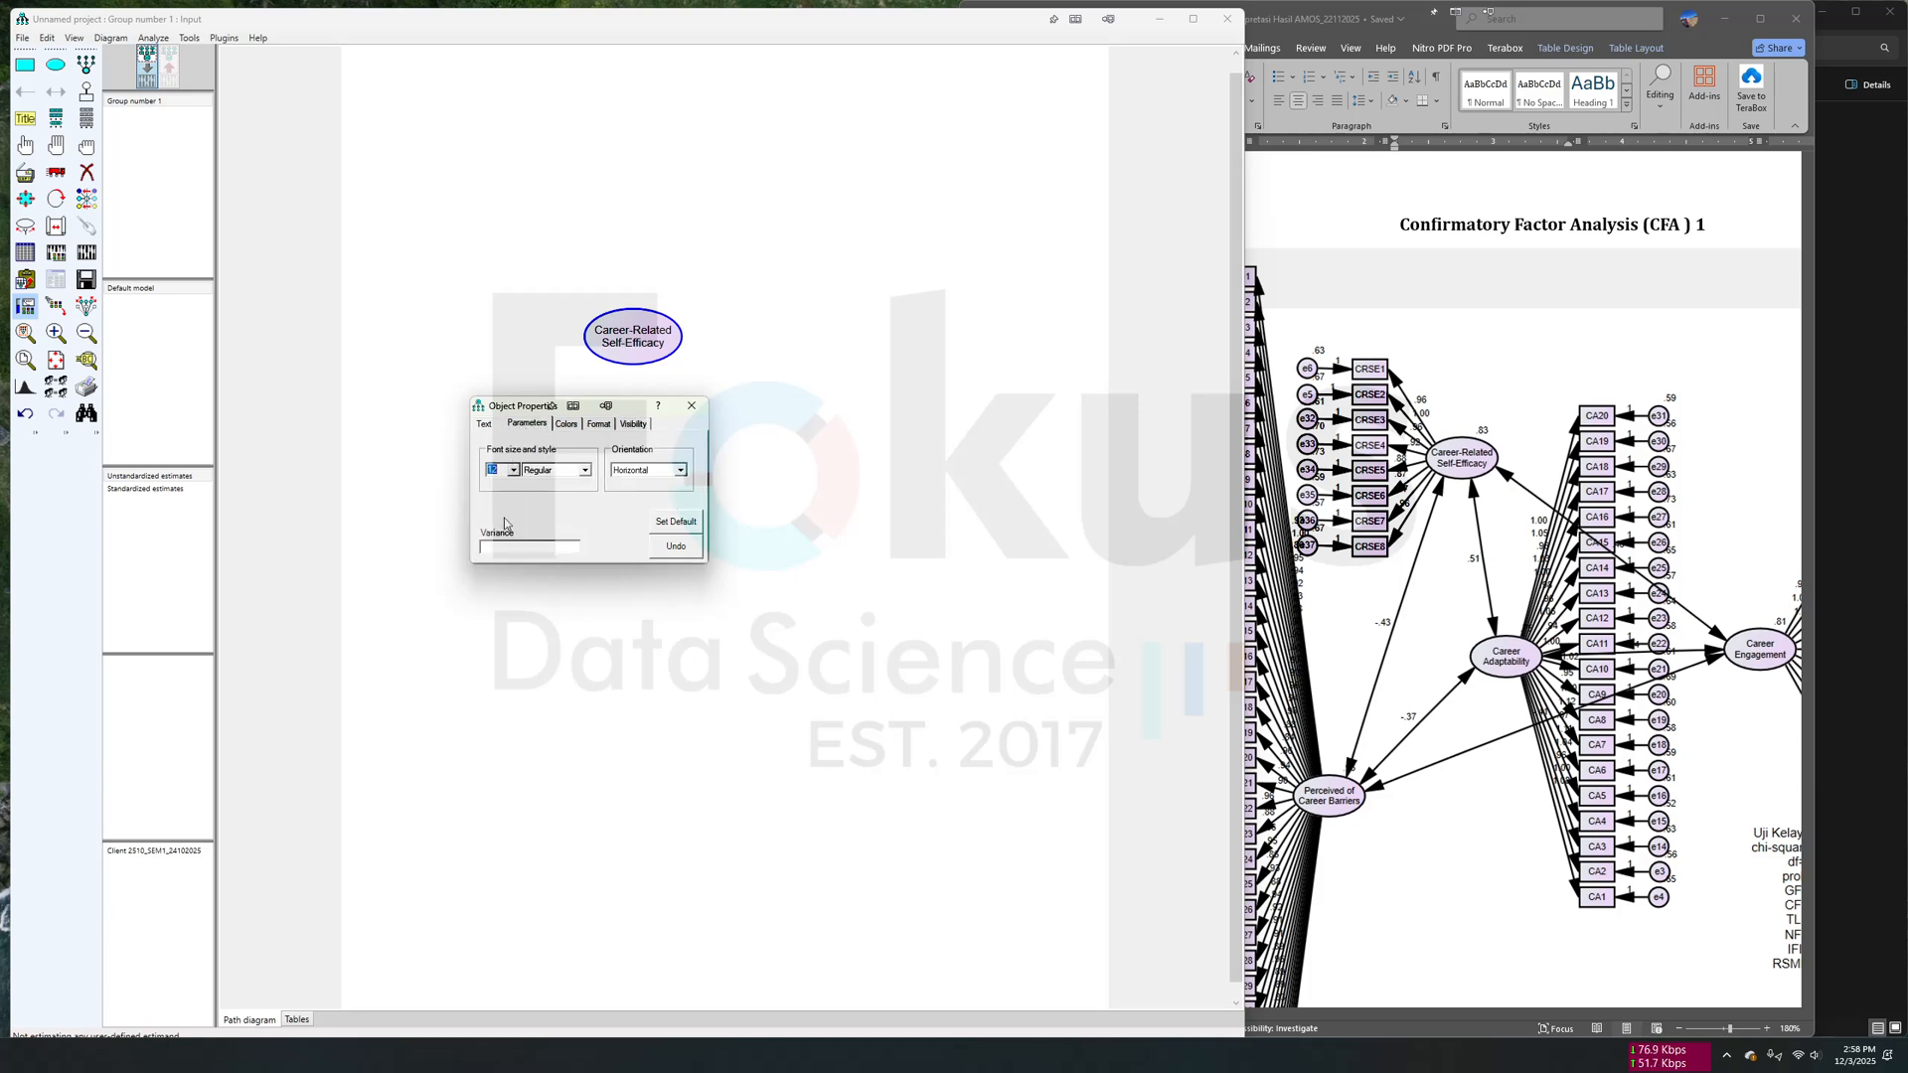
- Try to store the ellipse's colors, fonts, pen width and other properties as defaults, and close its object properties
{"action": "left_click", "coordinate": [487, 424]}
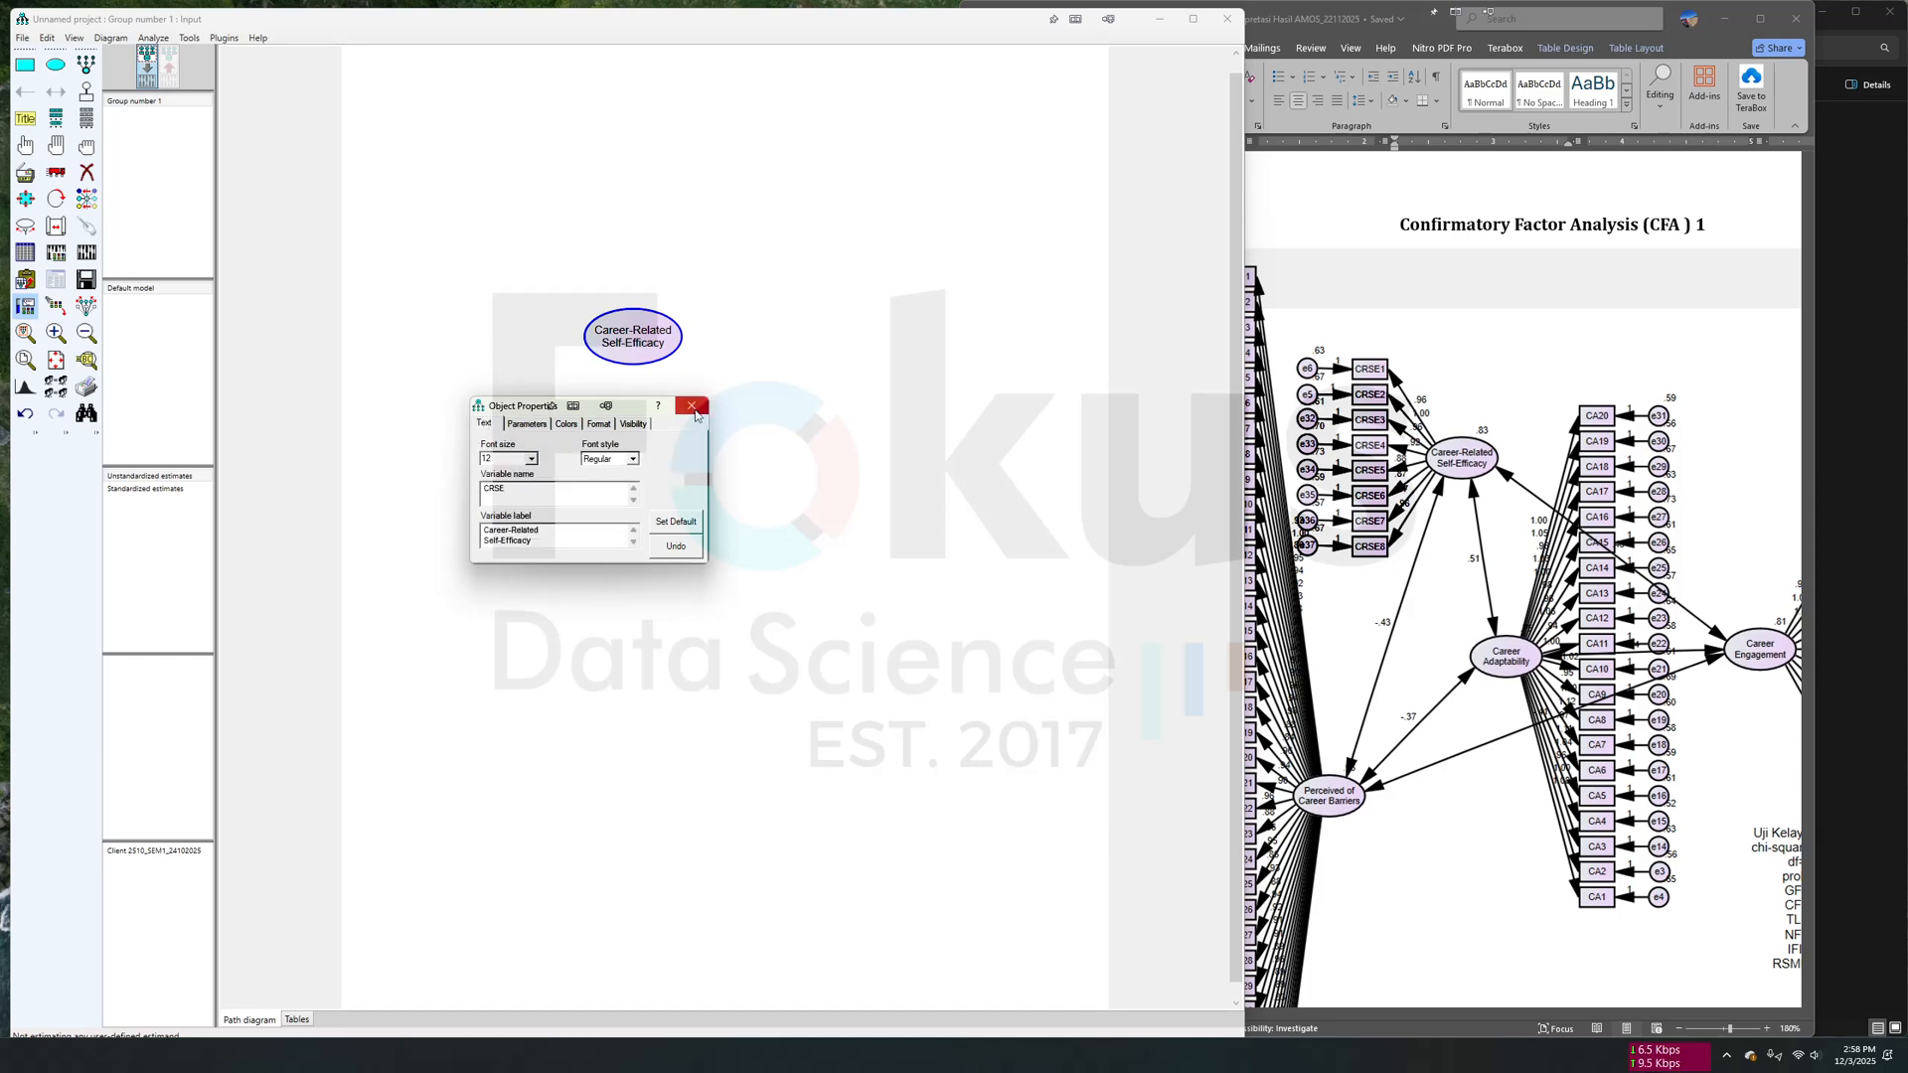
{"action": "left_click", "coordinate": [676, 520]}
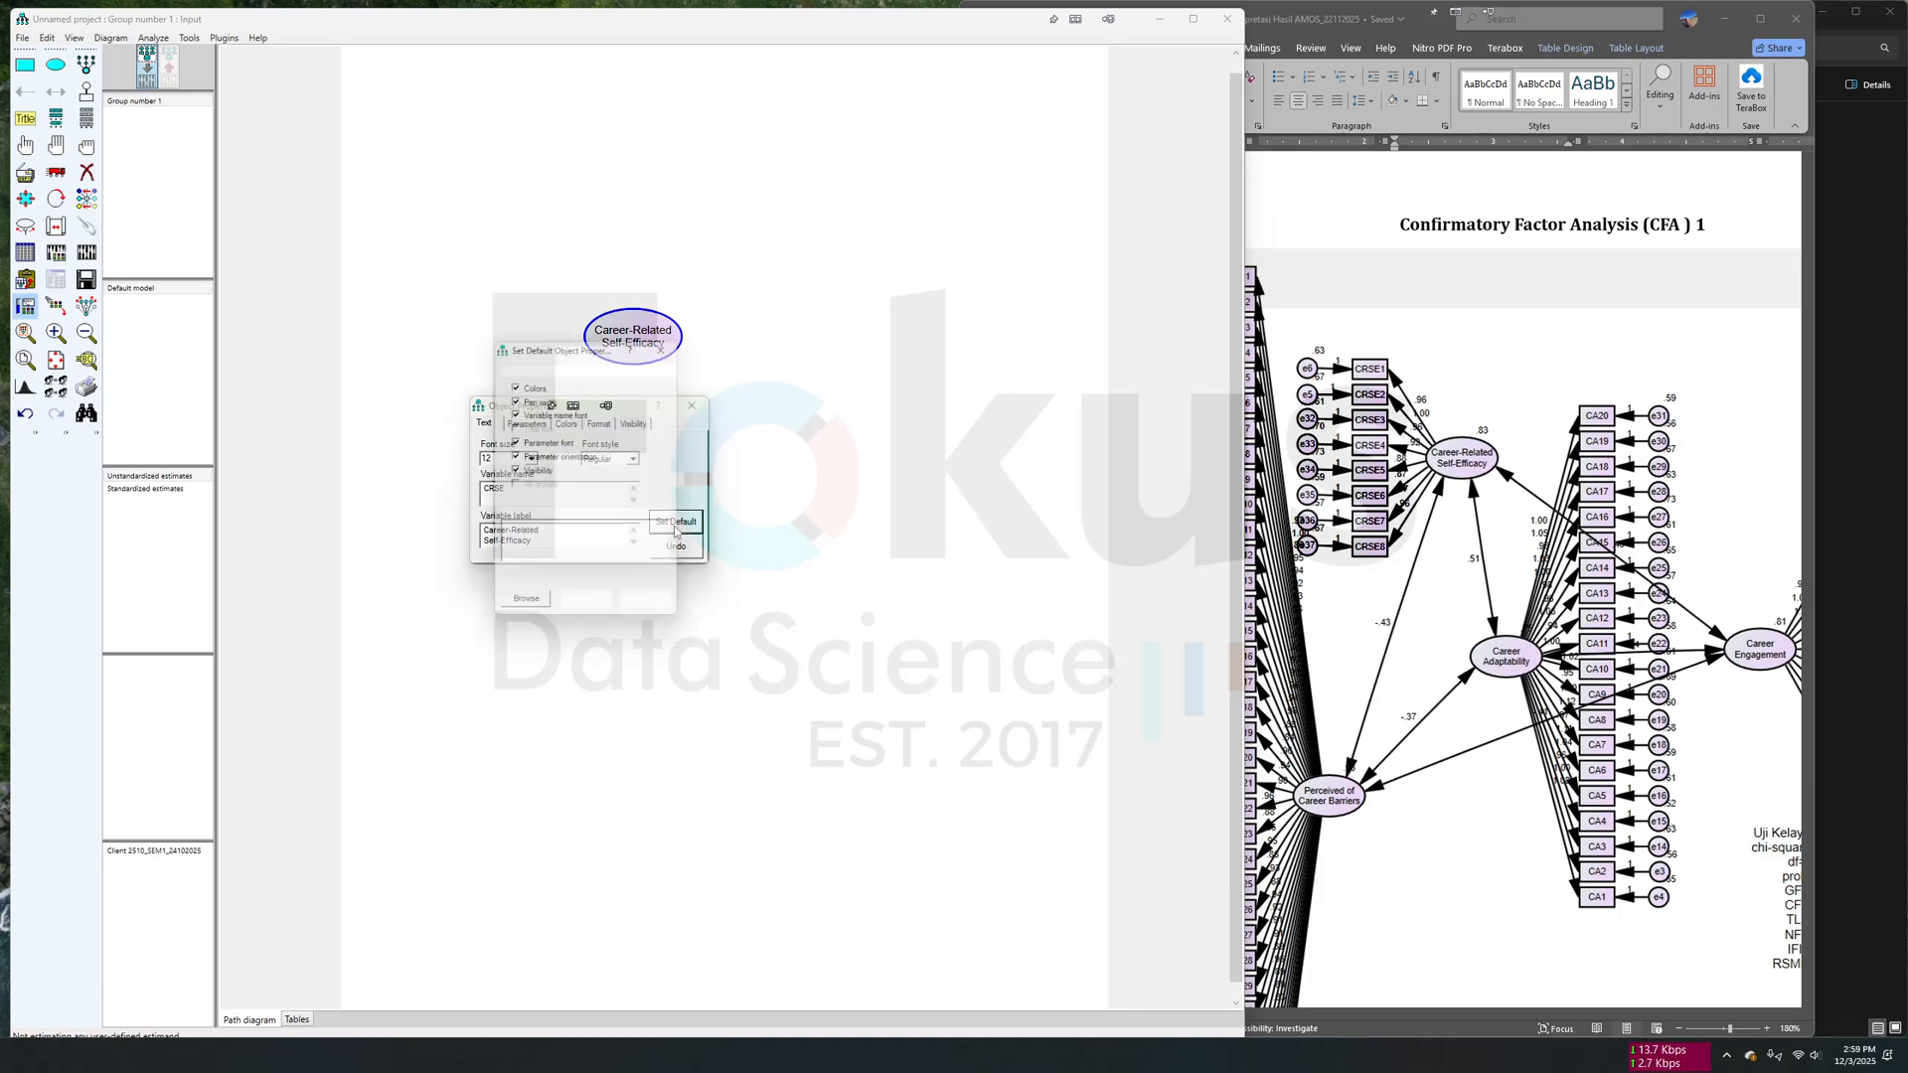
{"action": "left_click", "coordinate": [589, 610]}
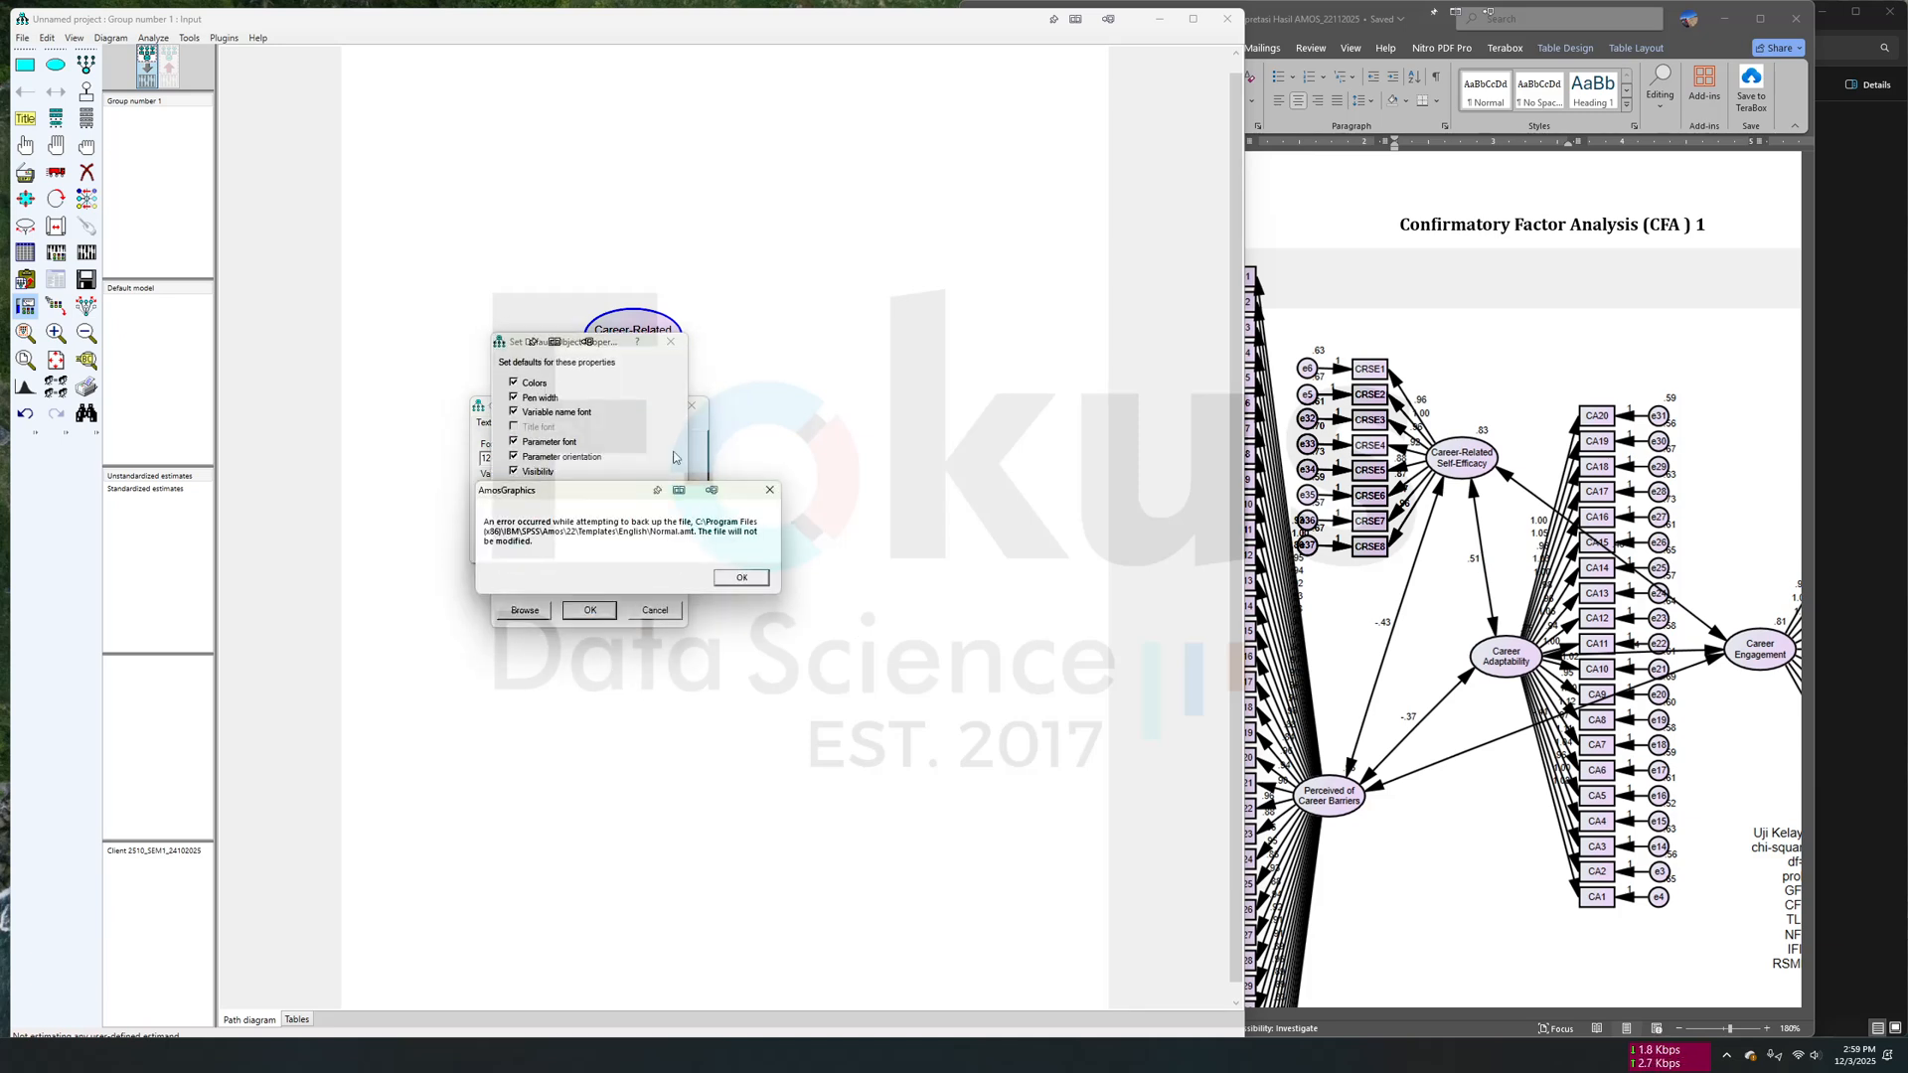
{"action": "left_click", "coordinate": [741, 577]}
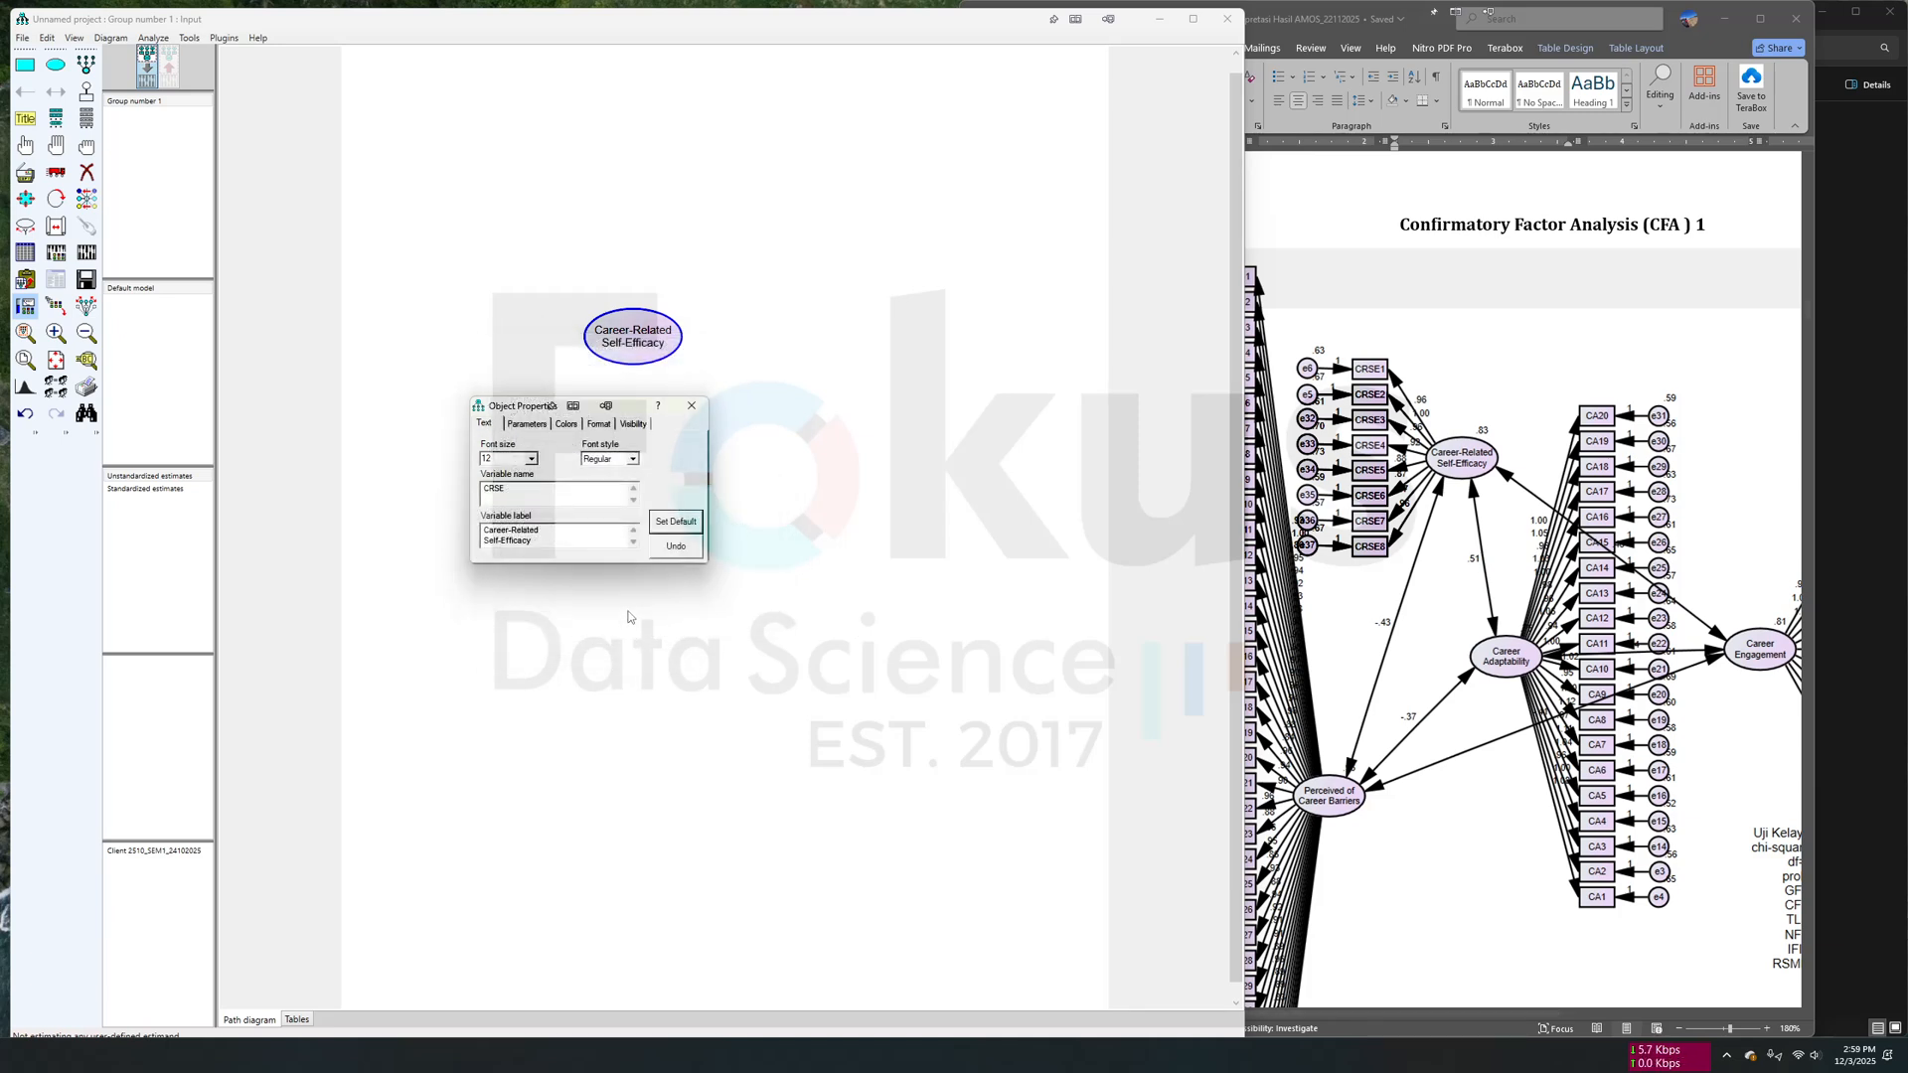
{"action": "left_click", "coordinate": [692, 405]}
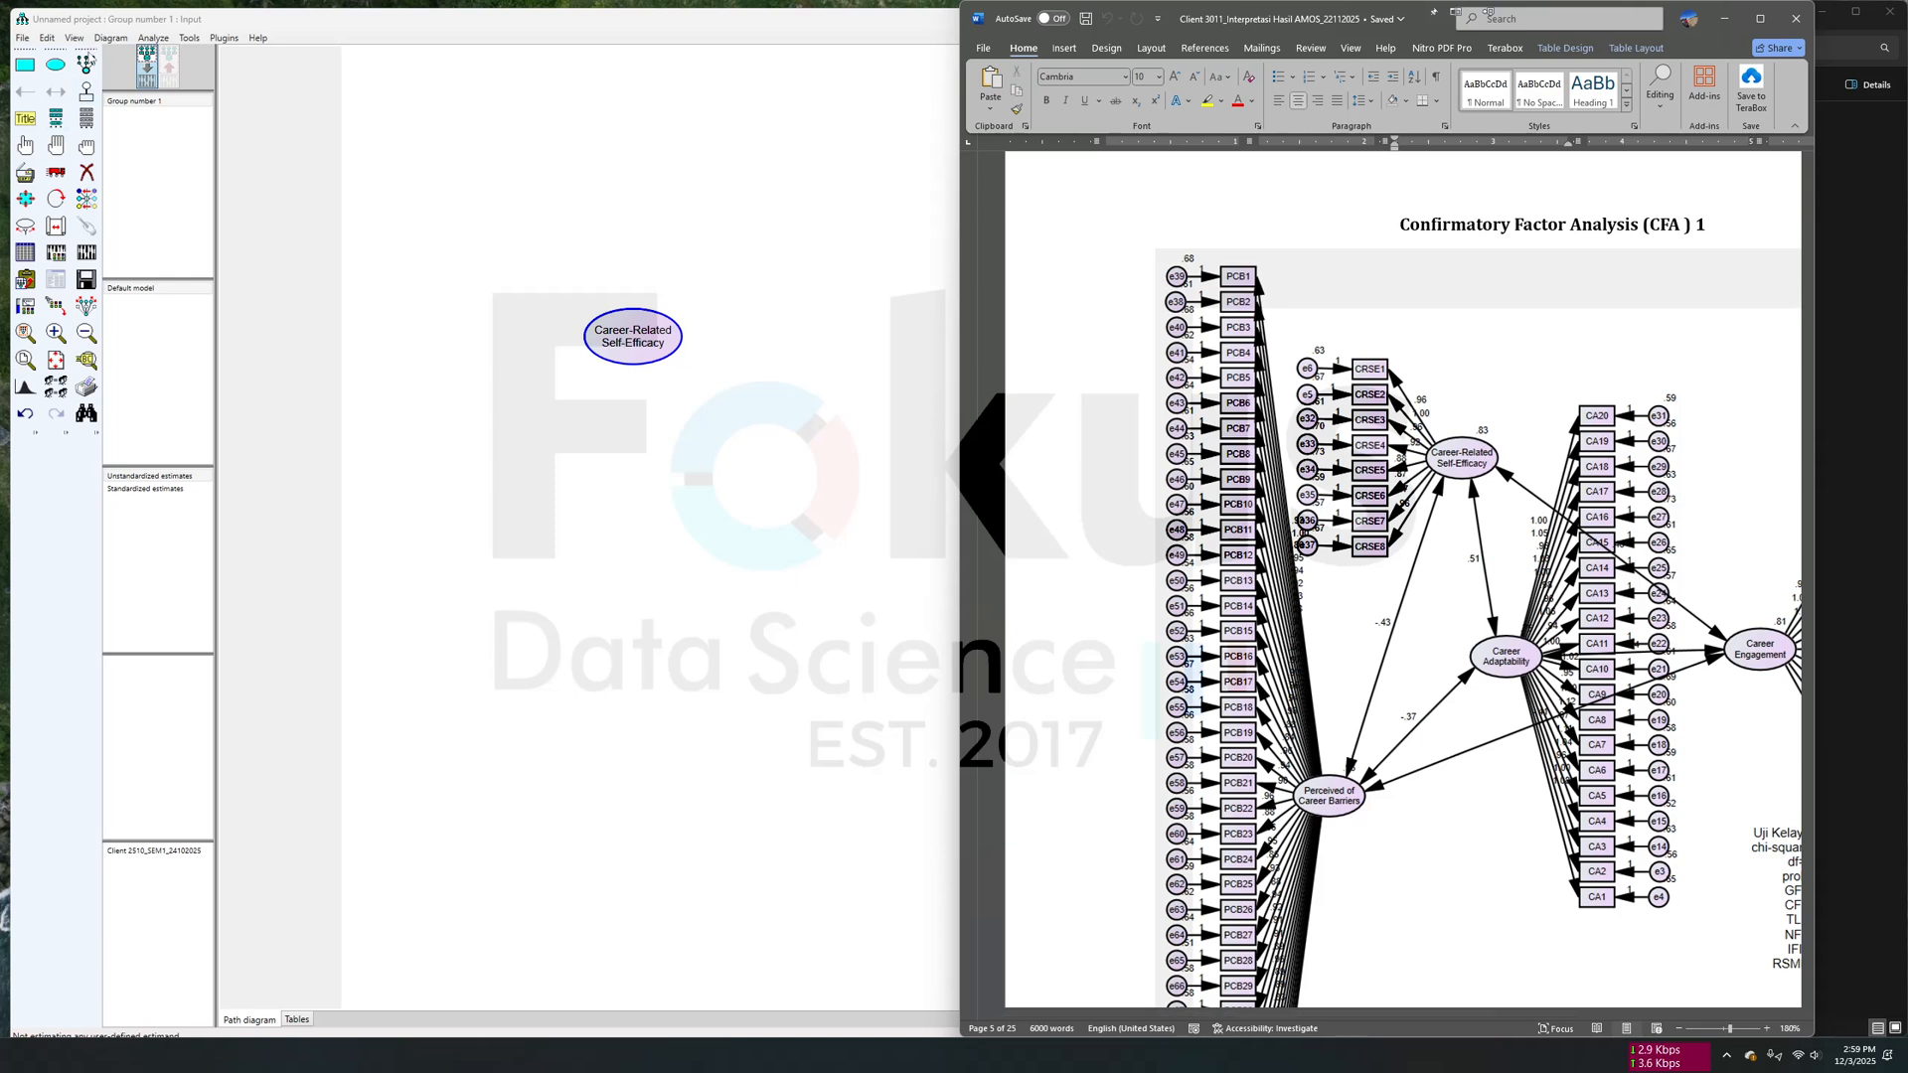
- Add eight indicator variables with error terms to the Career-Related Self-Efficacy ellipse
{"action": "left_click", "coordinate": [90, 68]}
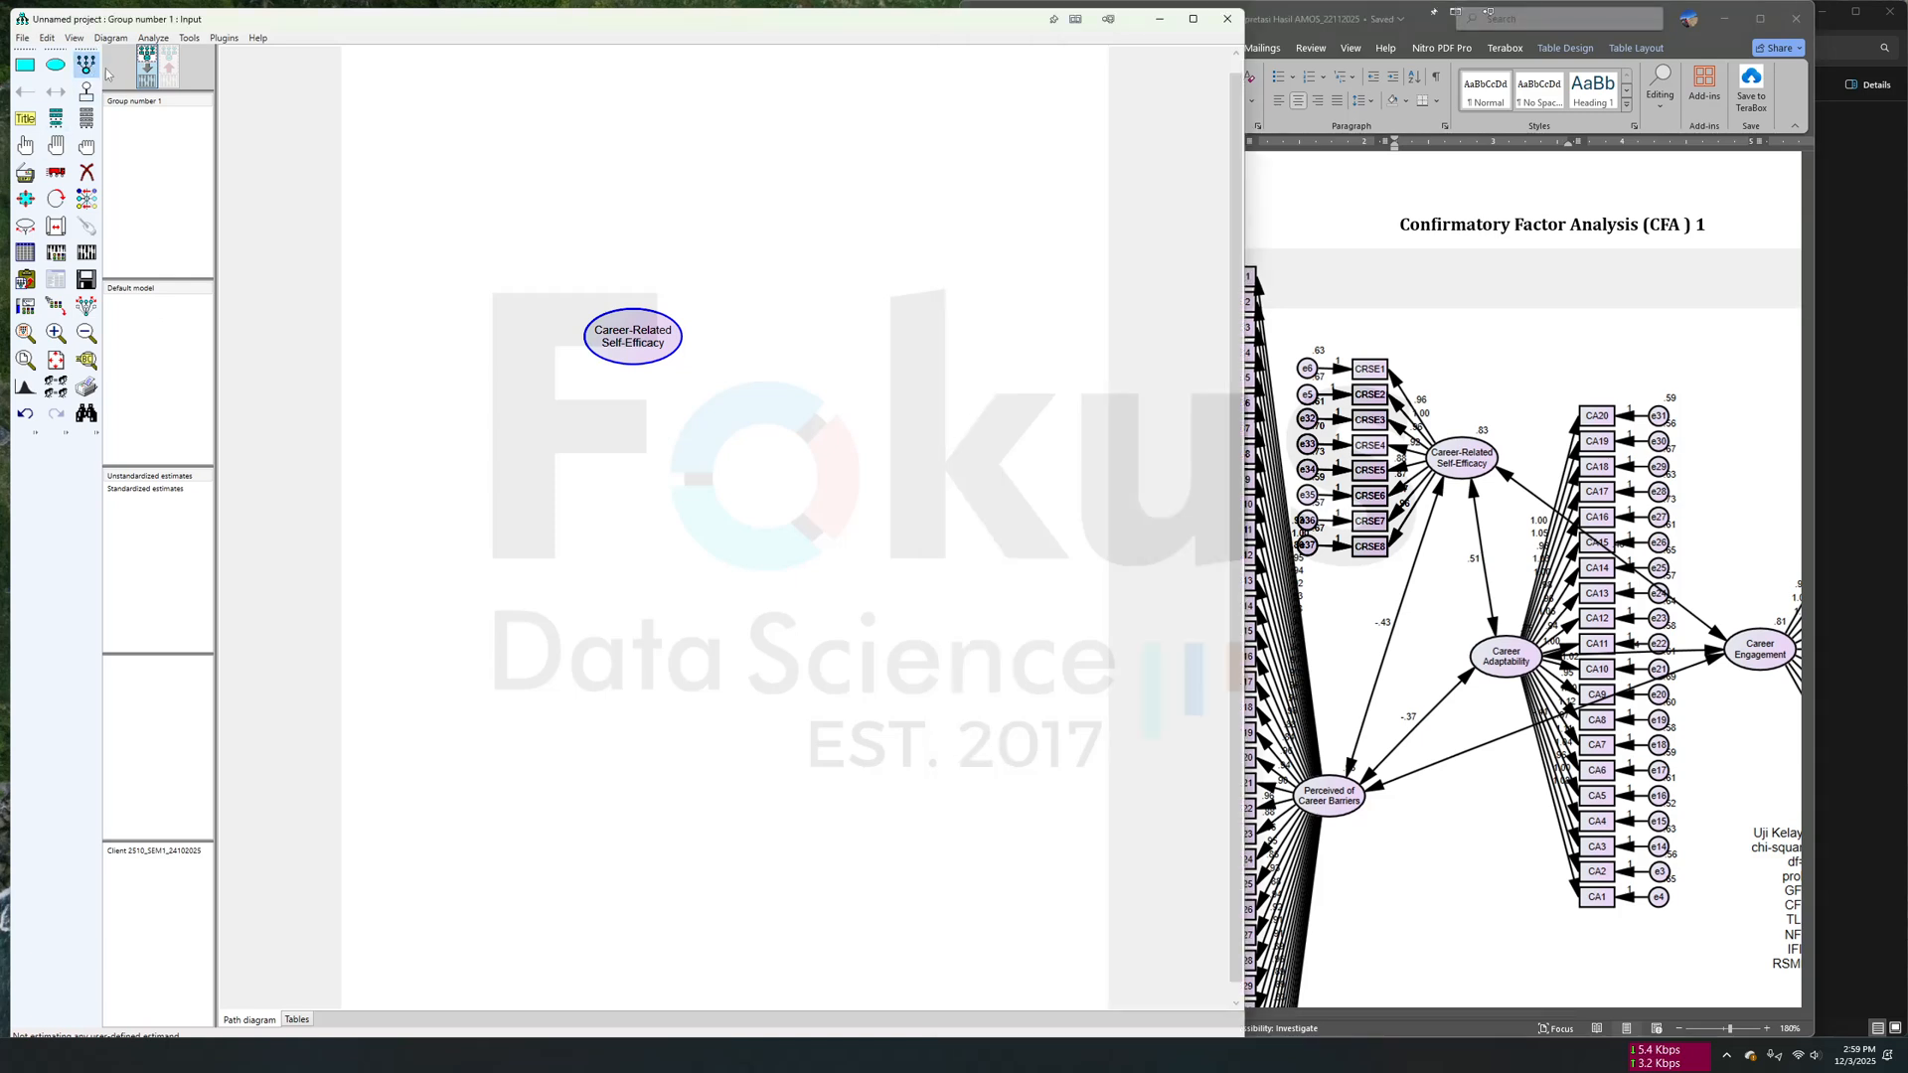
{"action": "left_click", "coordinate": [631, 335]}
{"action": "left_click", "coordinate": [631, 335]}
{"action": "left_click", "coordinate": [631, 335]}
{"action": "left_click", "coordinate": [631, 335]}
{"action": "left_click", "coordinate": [631, 335]}
{"action": "left_click", "coordinate": [631, 334]}
{"action": "left_click", "coordinate": [631, 334]}
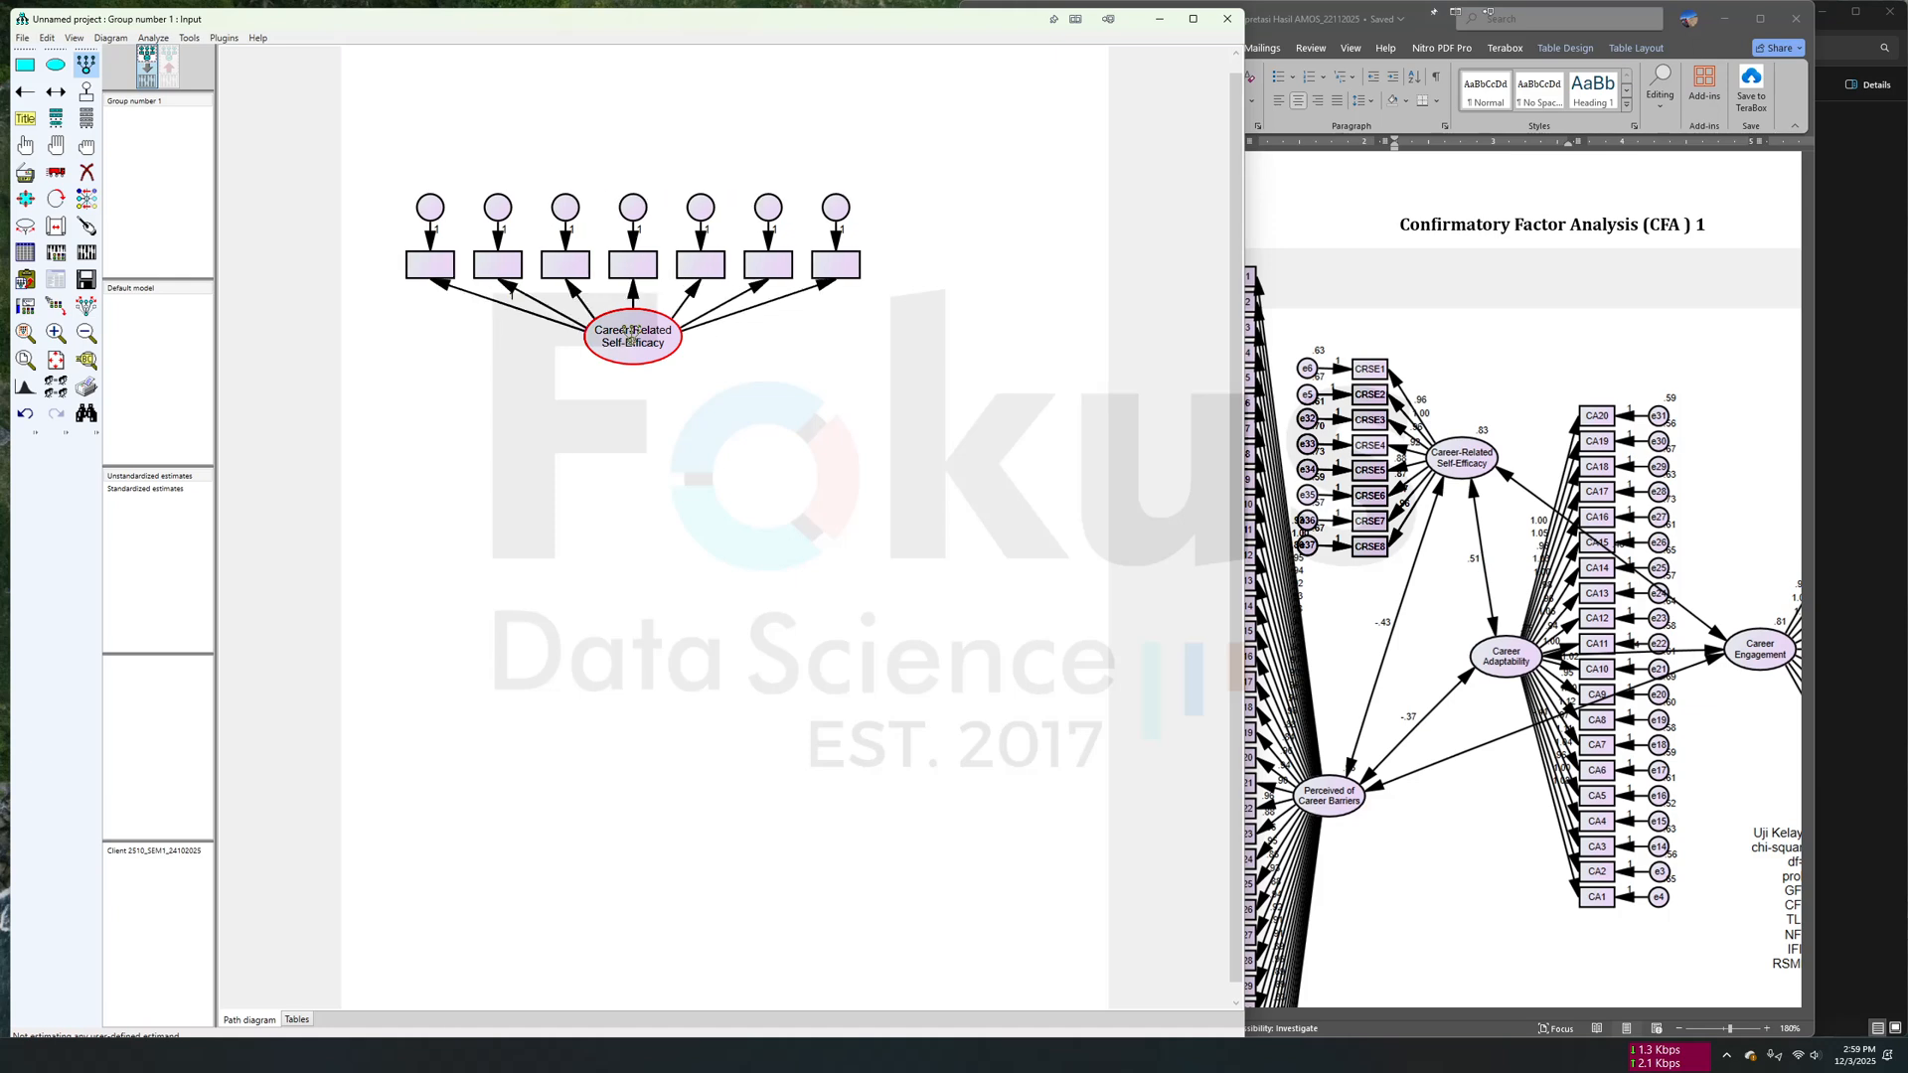
{"action": "left_click", "coordinate": [631, 335]}
- Rotate the eight indicators to the left side of the Career-Related Self-Efficacy ellipse and touch up its arrows
{"action": "left_click", "coordinate": [55, 198]}
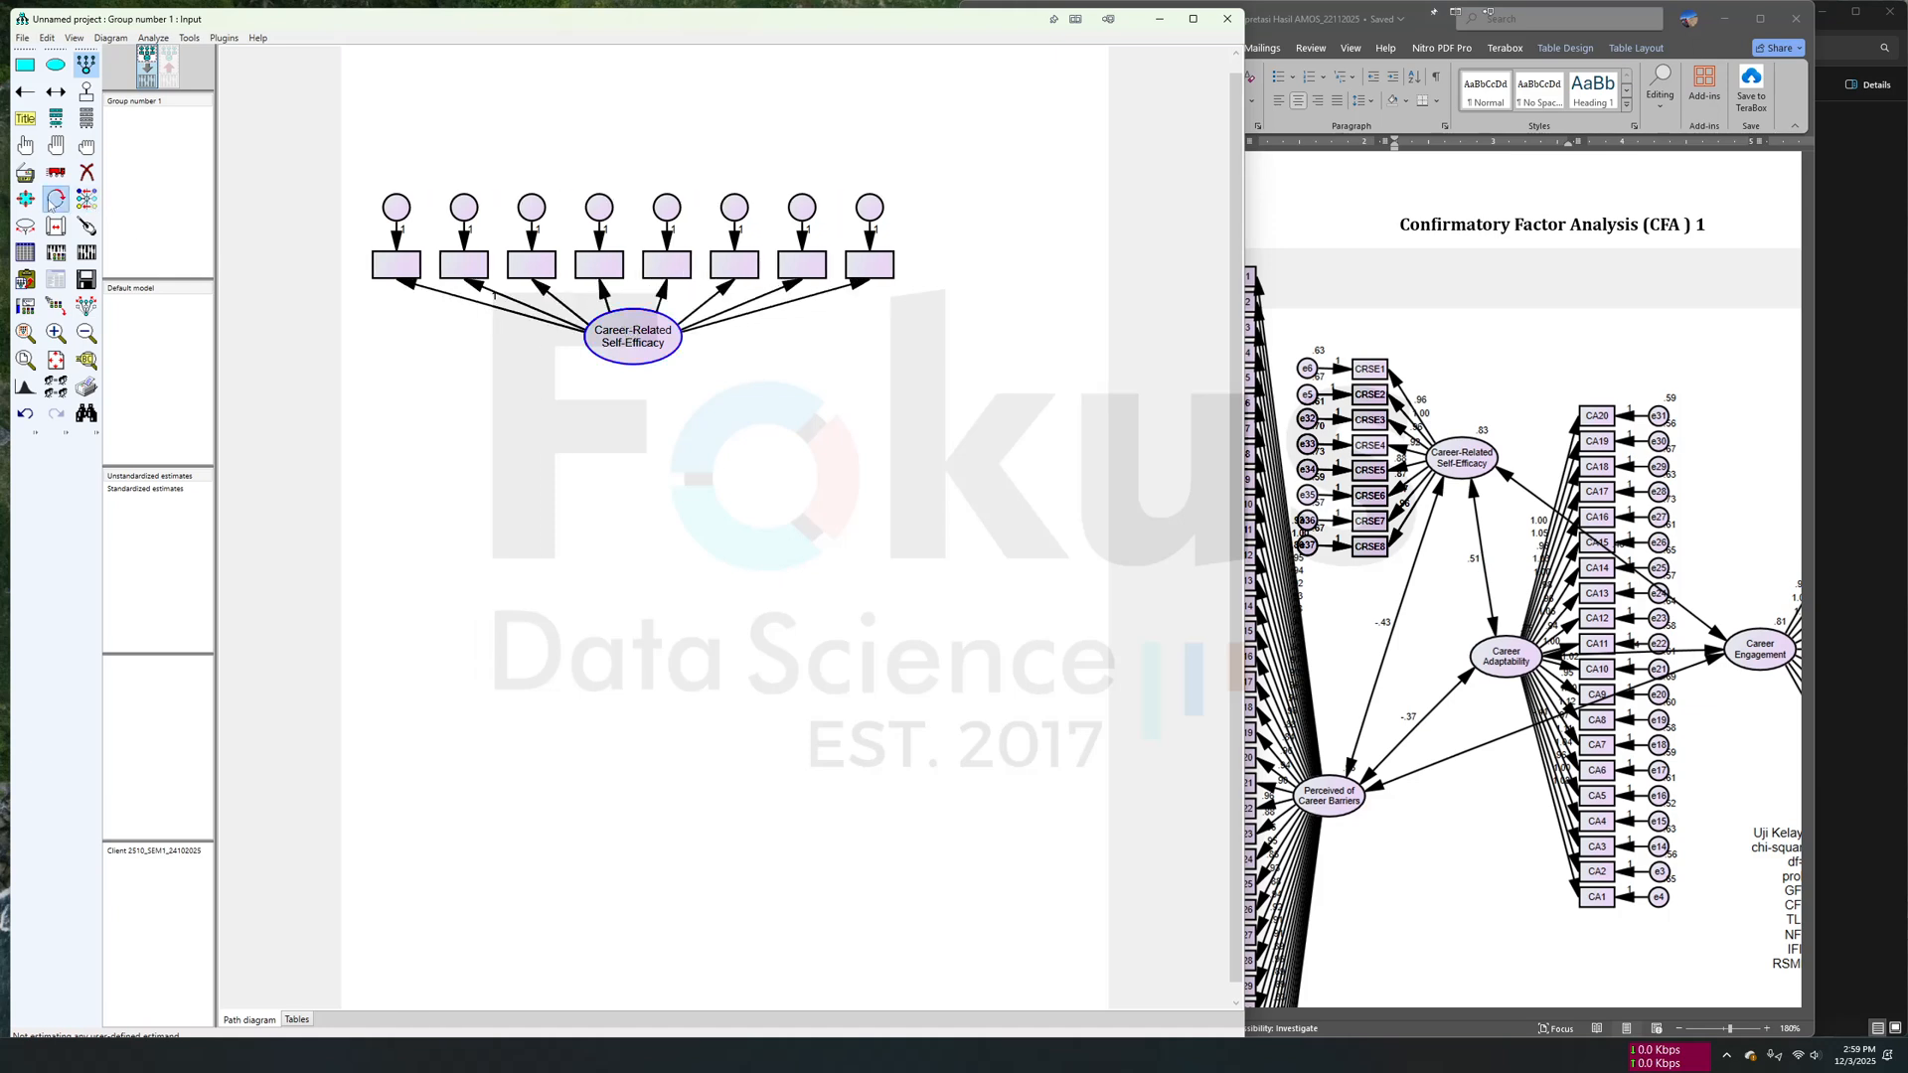
{"action": "left_click", "coordinate": [641, 348]}
{"action": "left_click", "coordinate": [641, 348]}
{"action": "left_click", "coordinate": [641, 348]}
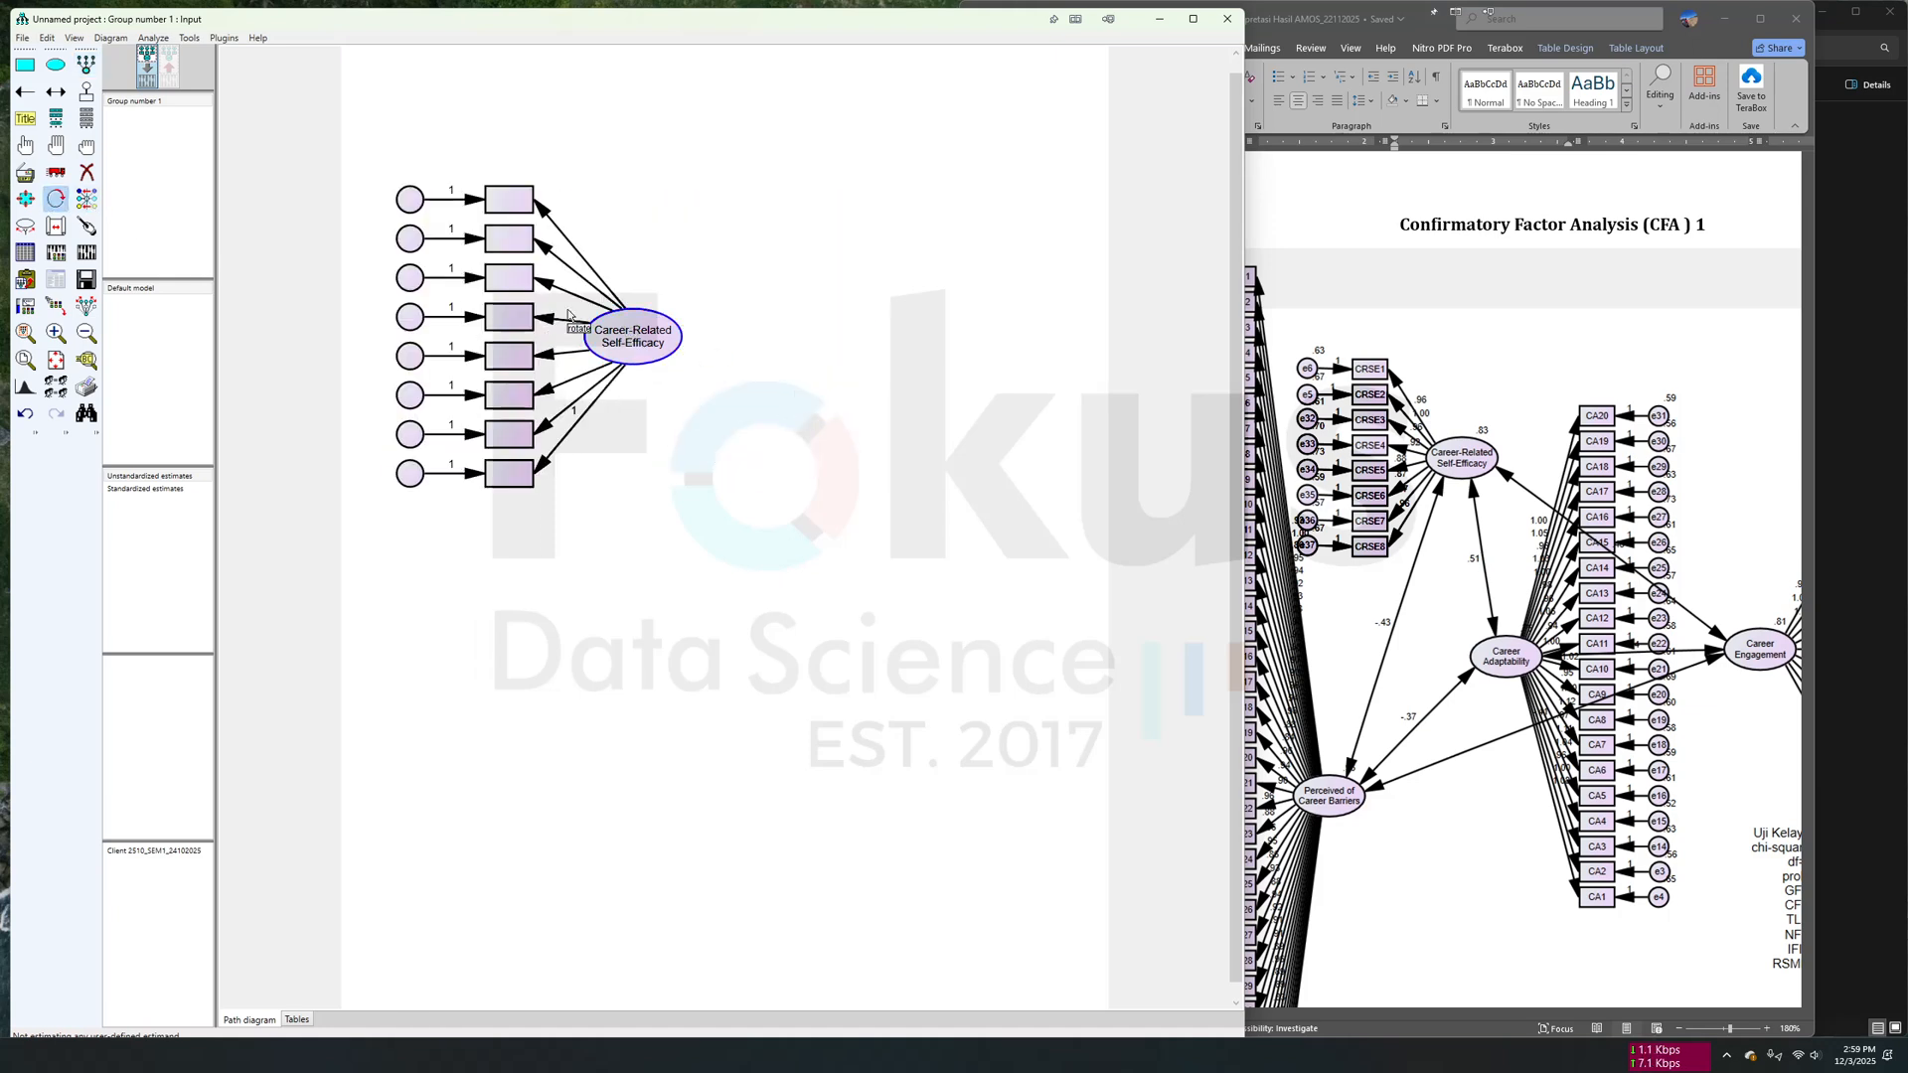
{"action": "left_click", "coordinate": [86, 225]}
{"action": "left_click", "coordinate": [651, 366]}
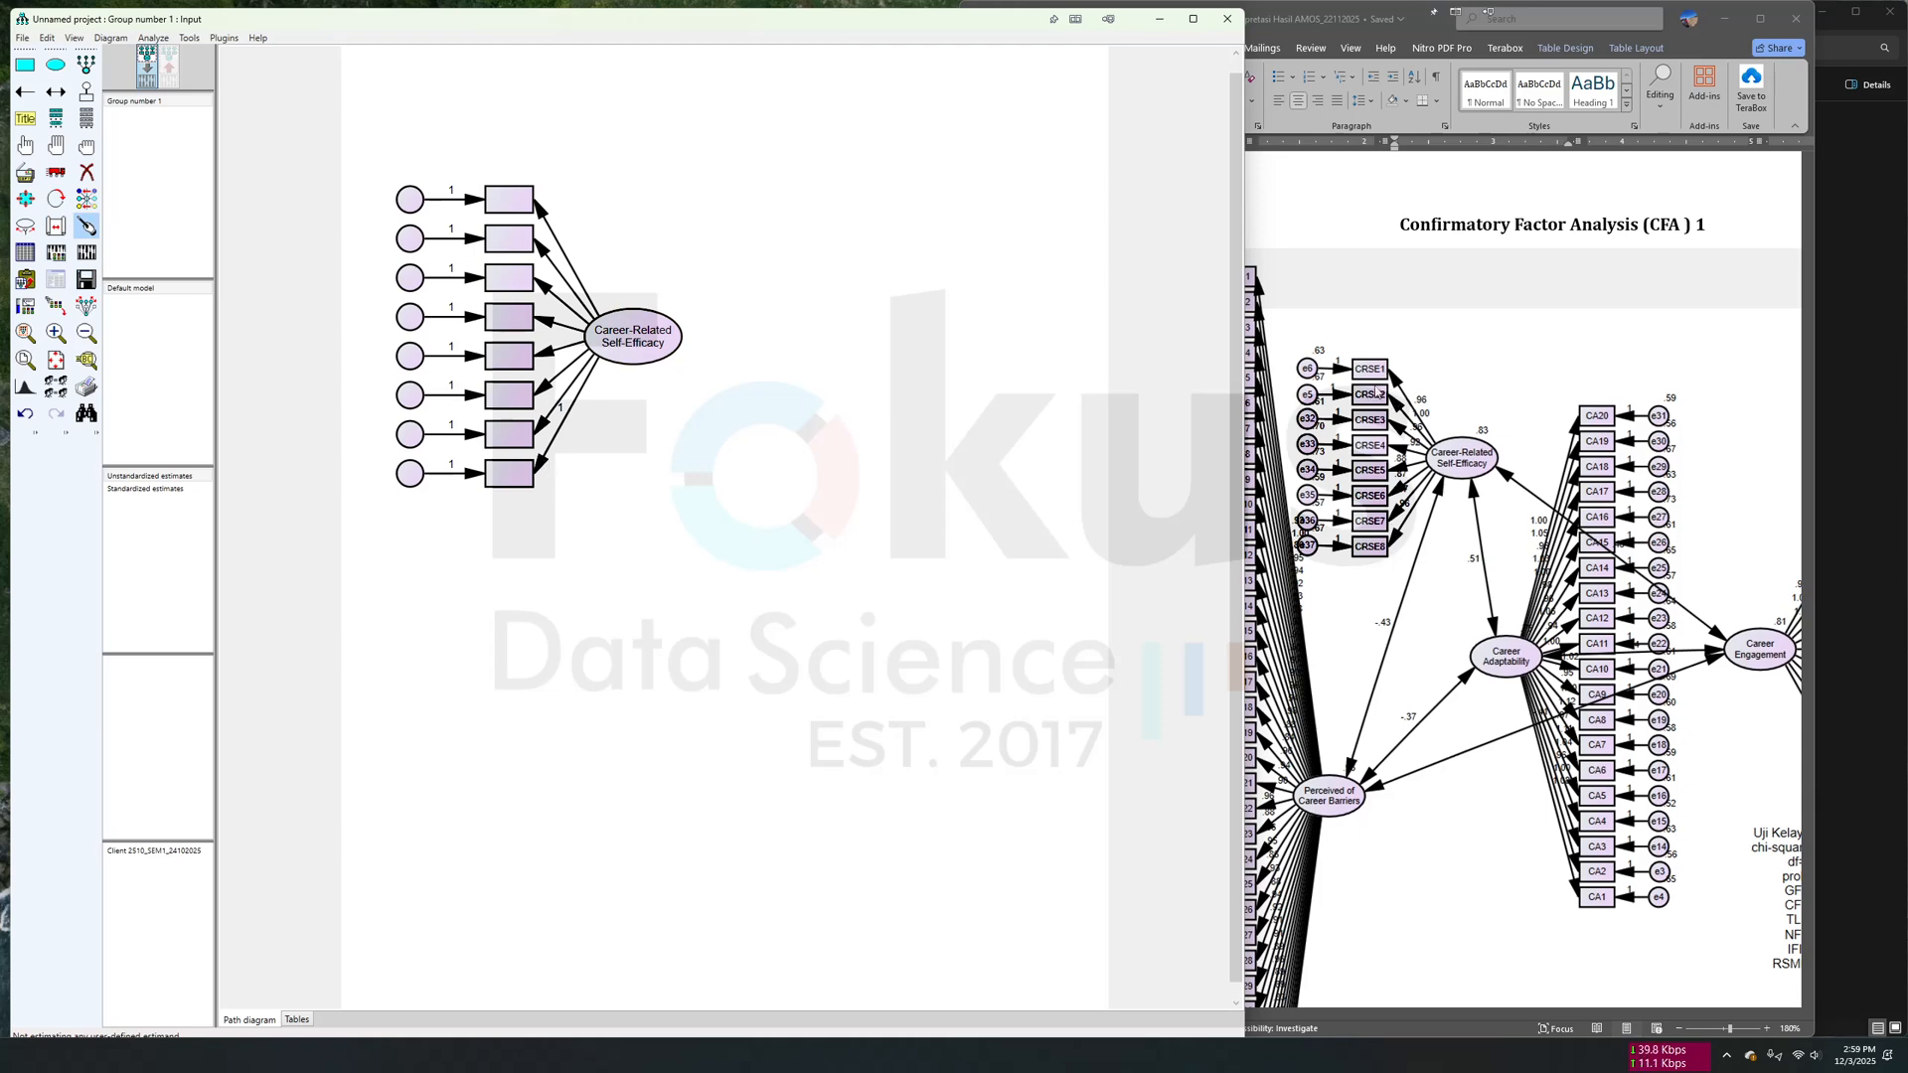
- Assign the dataset variables CRSE1 through CRSE8 to the eight indicator boxes in order from top to bottom
{"action": "left_click", "coordinate": [87, 120]}
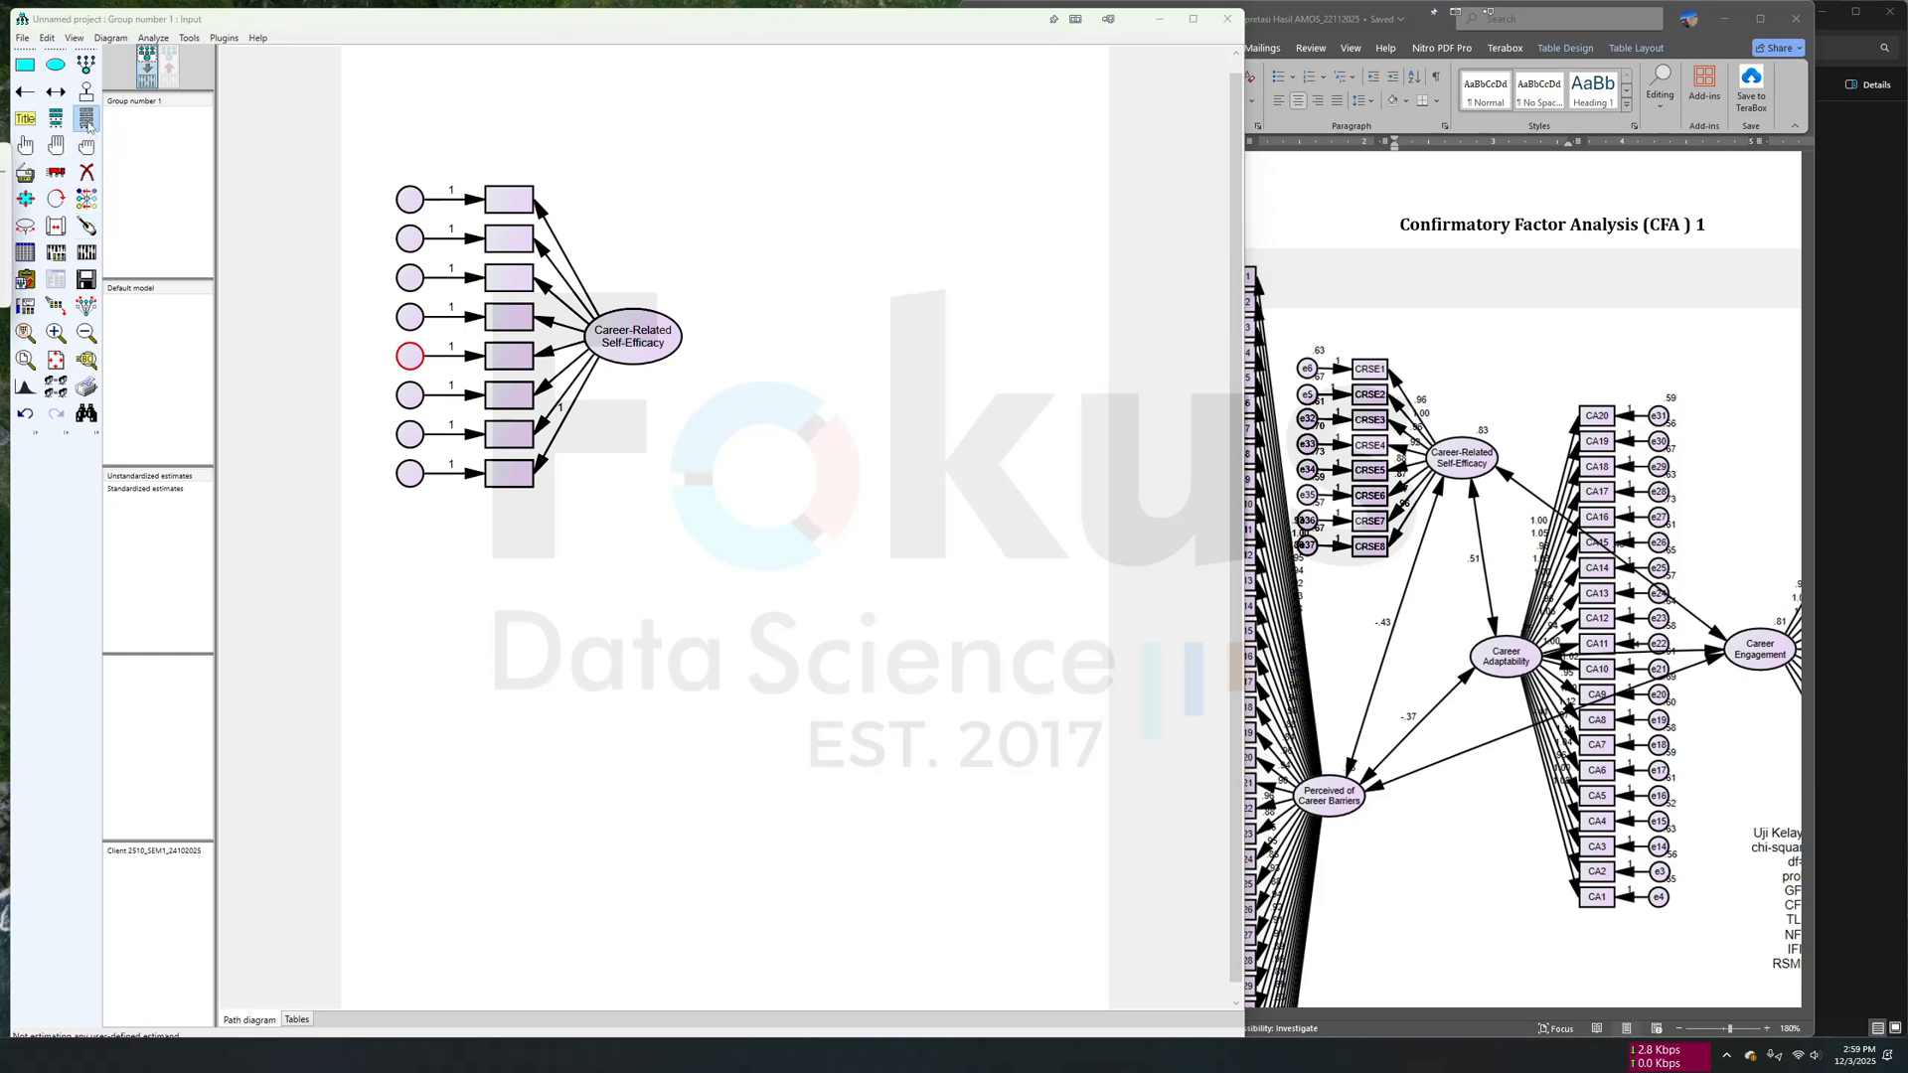
{"action": "left_click_drag", "start_coordinate": [268, 188], "coordinate": [838, 181]}
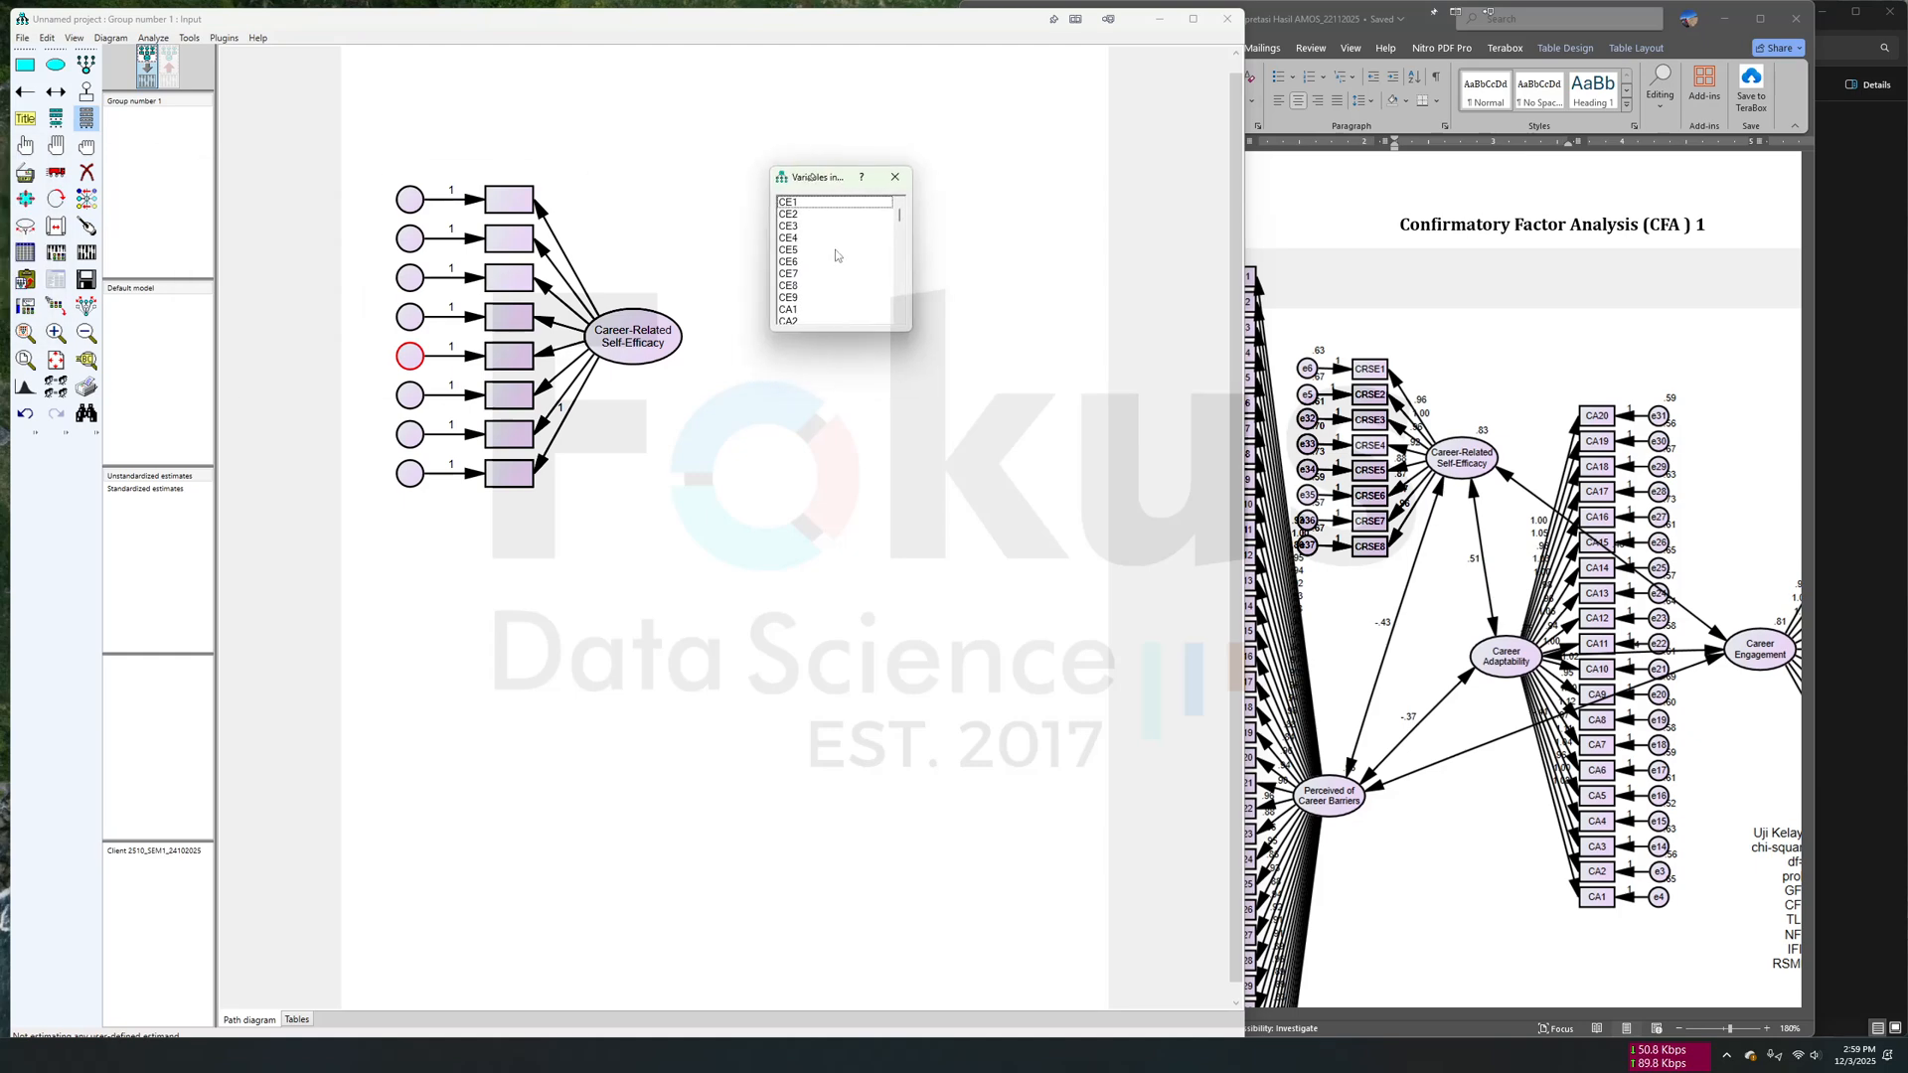
{"action": "scroll", "coordinate": [837, 259], "scroll_direction": "down", "scroll_amount": 8}
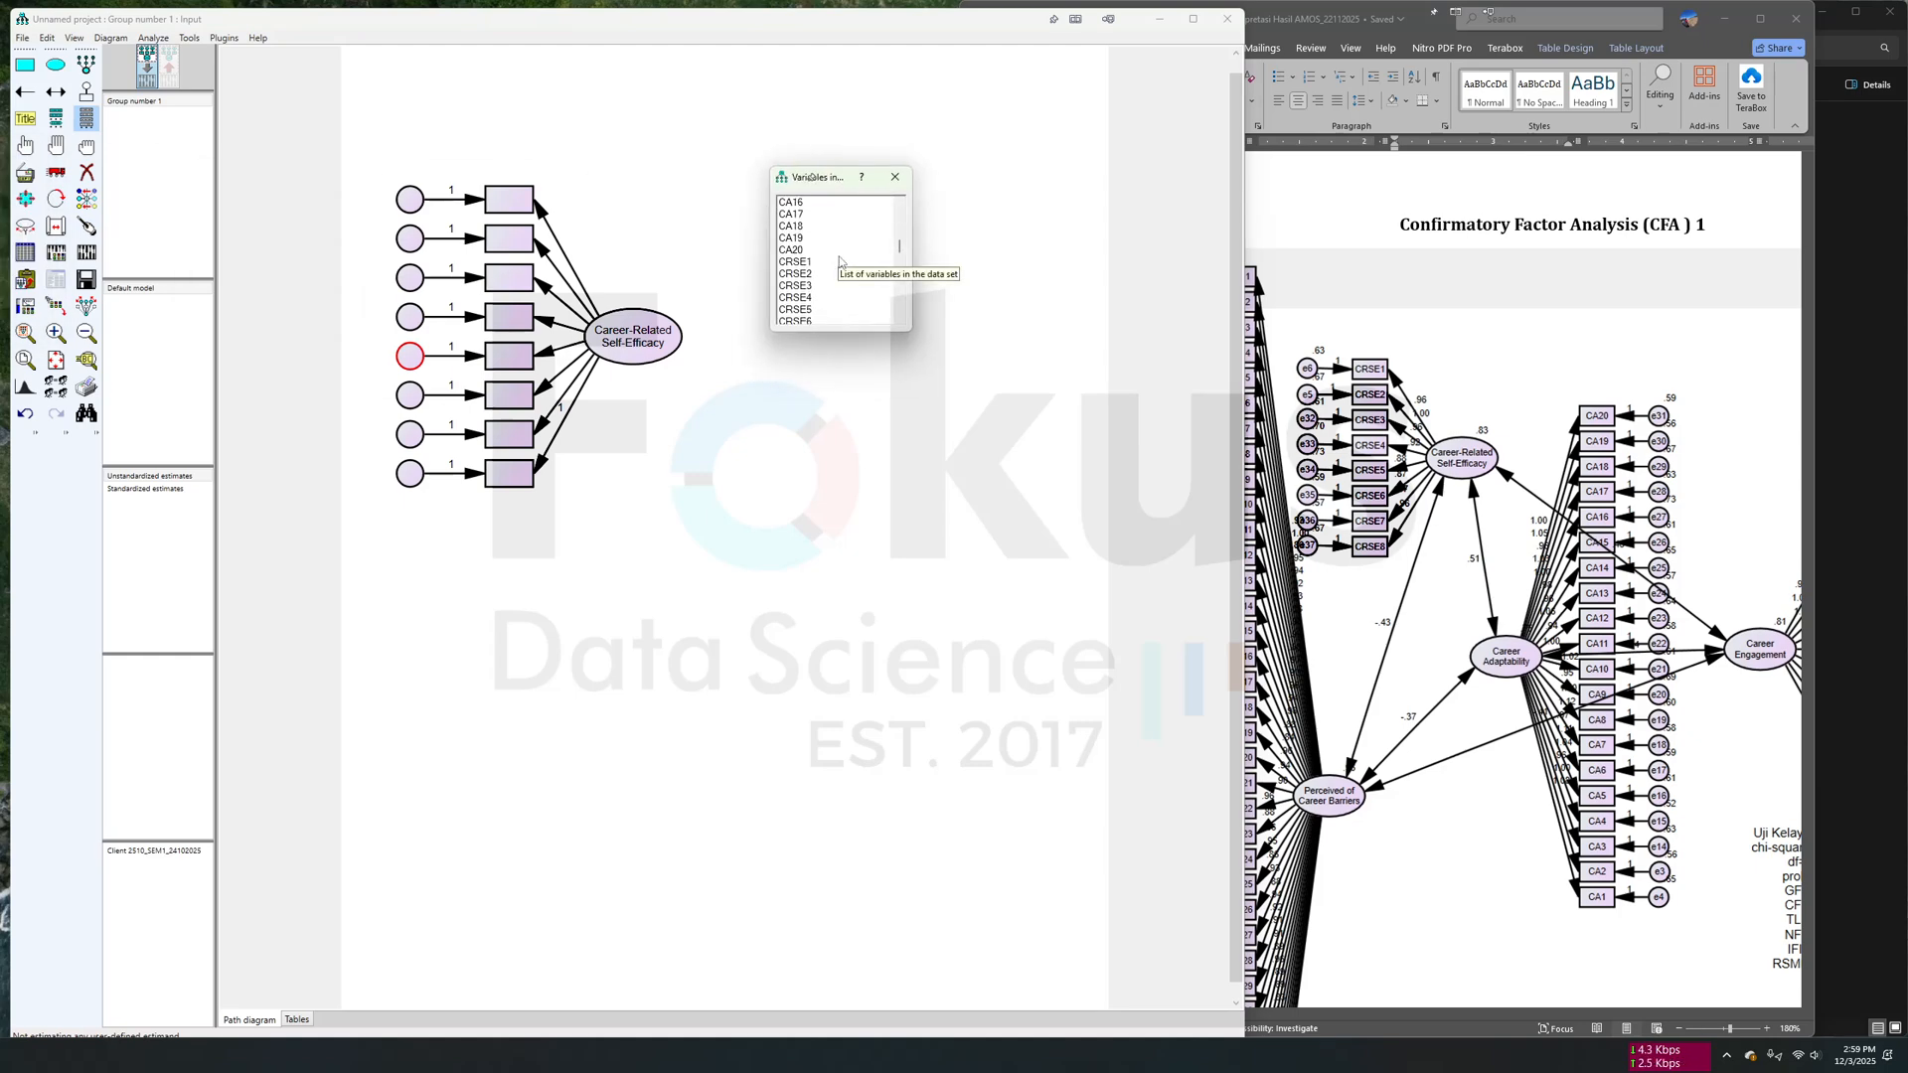
{"action": "left_click_drag", "start_coordinate": [795, 262], "coordinate": [518, 210]}
{"action": "scroll", "coordinate": [807, 303], "scroll_direction": "down", "scroll_amount": 2}
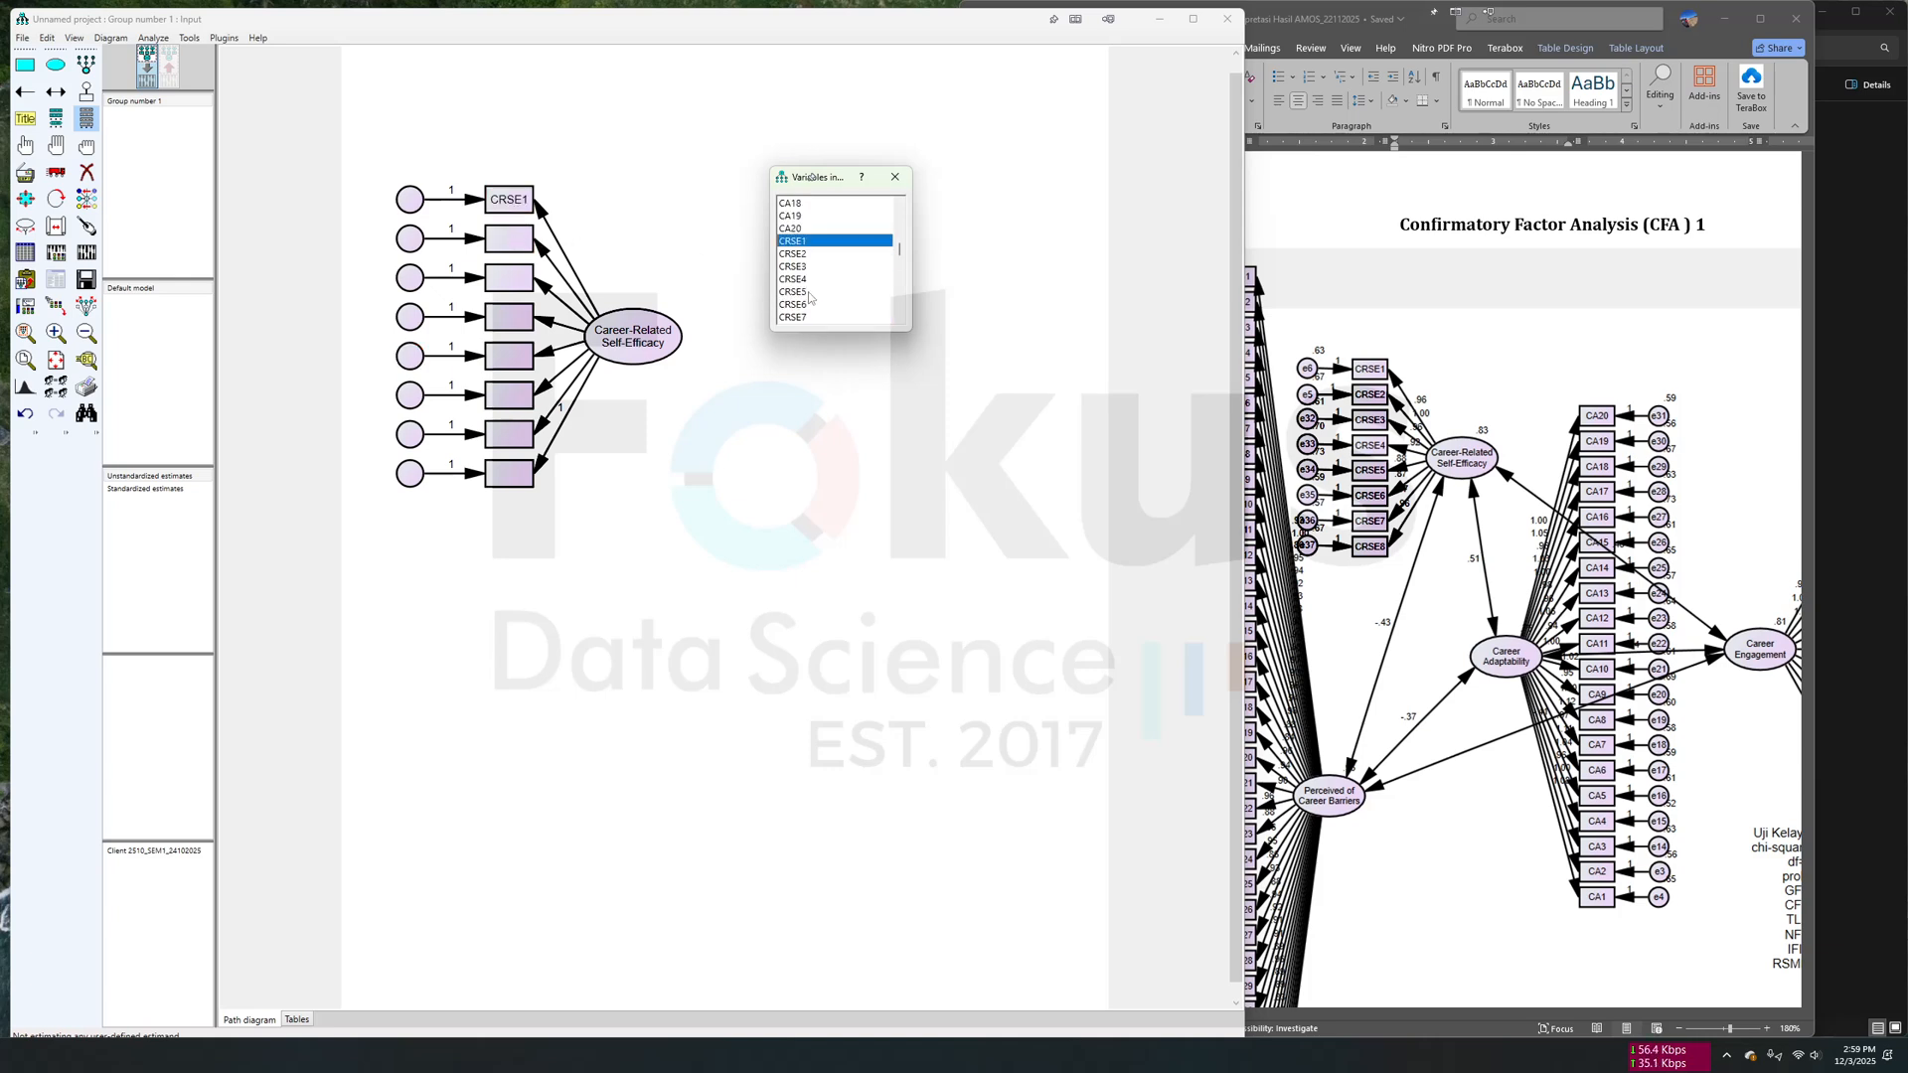
{"action": "left_click_drag", "start_coordinate": [797, 256], "coordinate": [517, 241]}
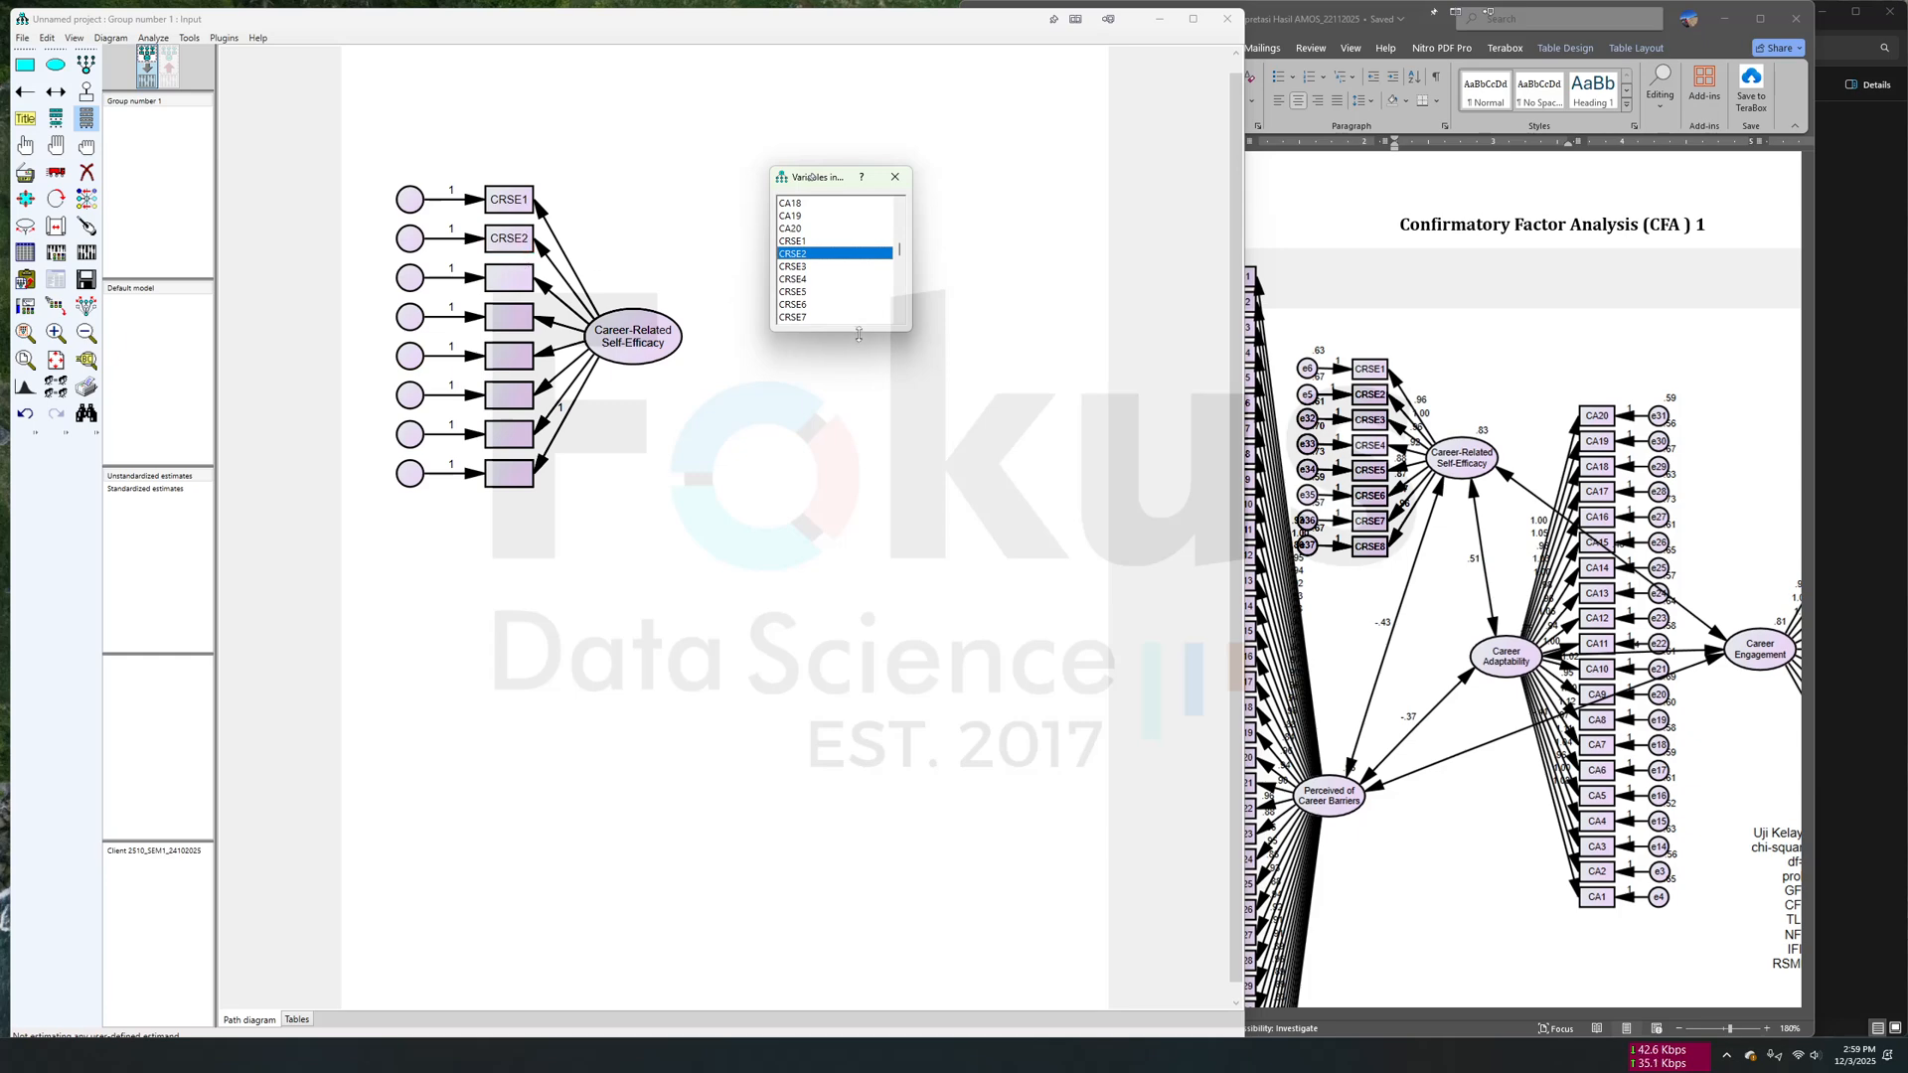
{"action": "left_click_drag", "start_coordinate": [861, 331], "coordinate": [873, 444]}
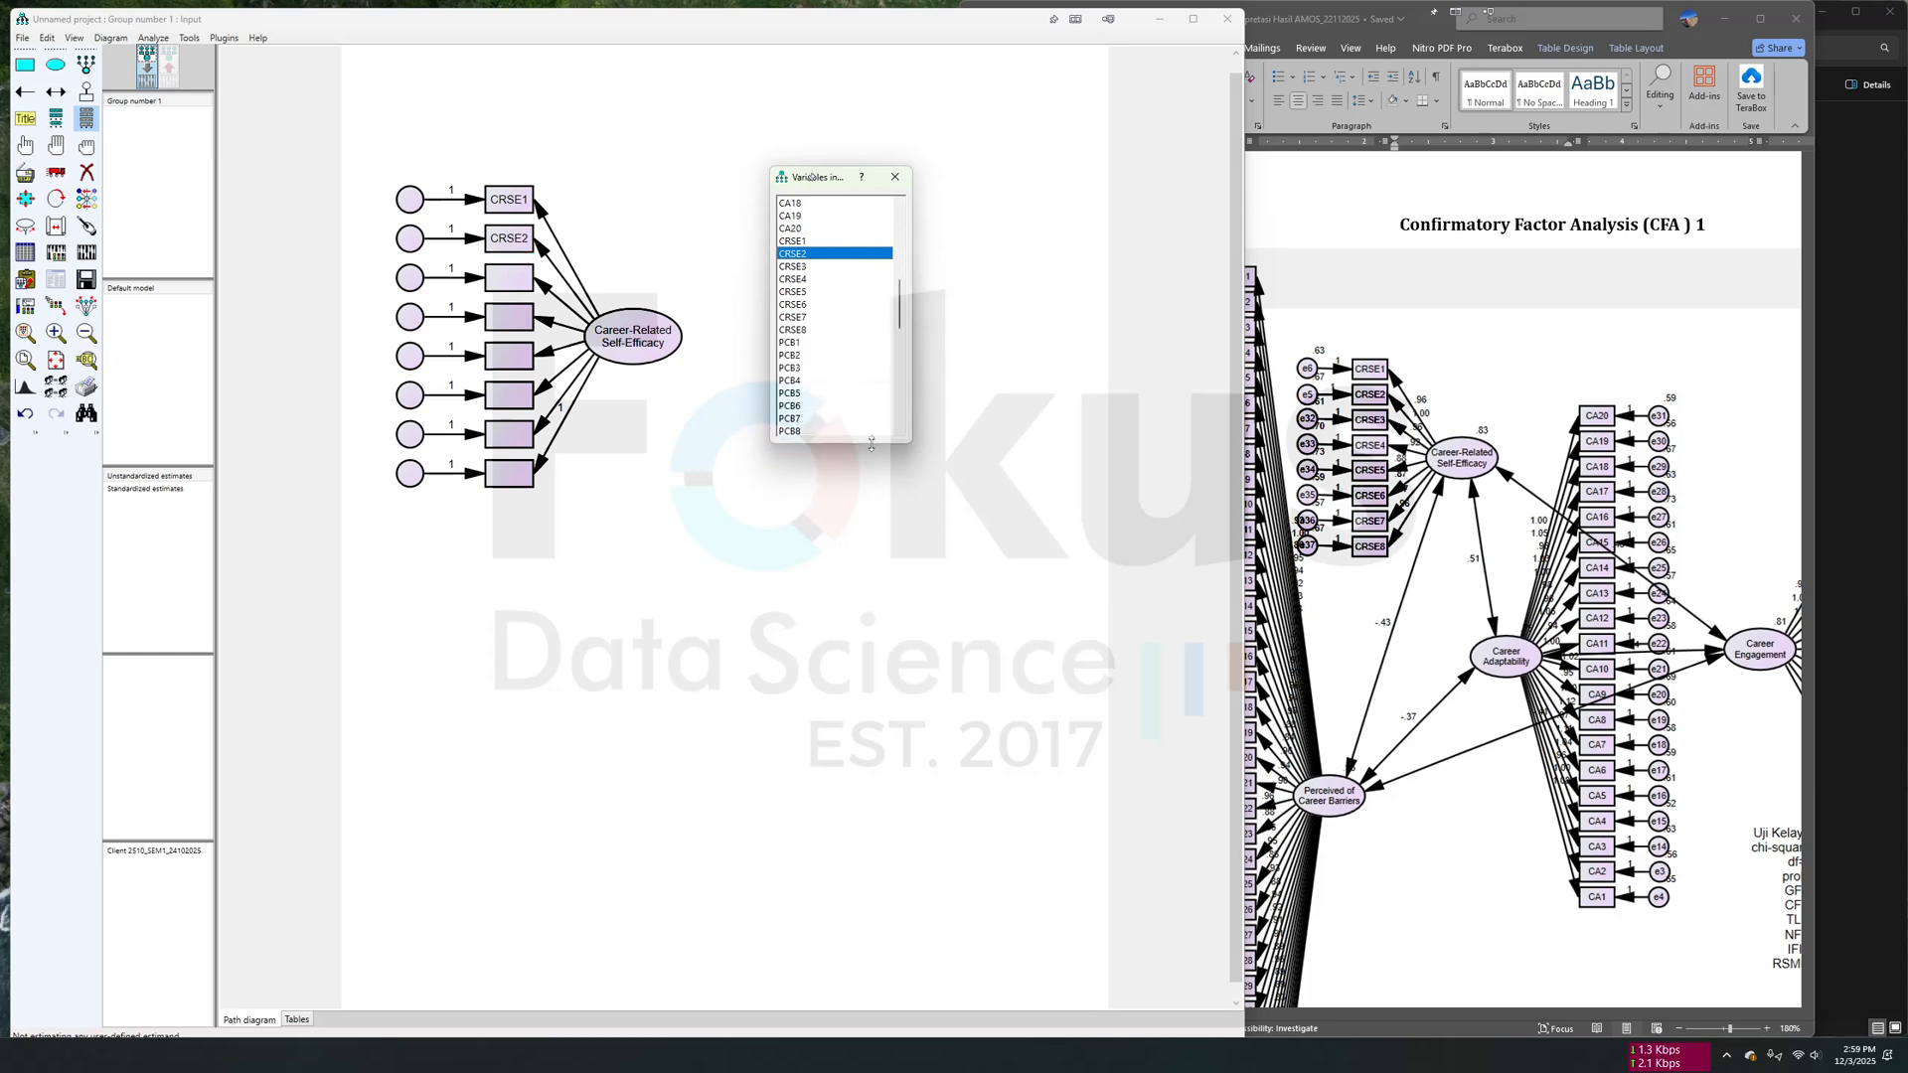
{"action": "left_click_drag", "start_coordinate": [792, 266], "coordinate": [514, 279]}
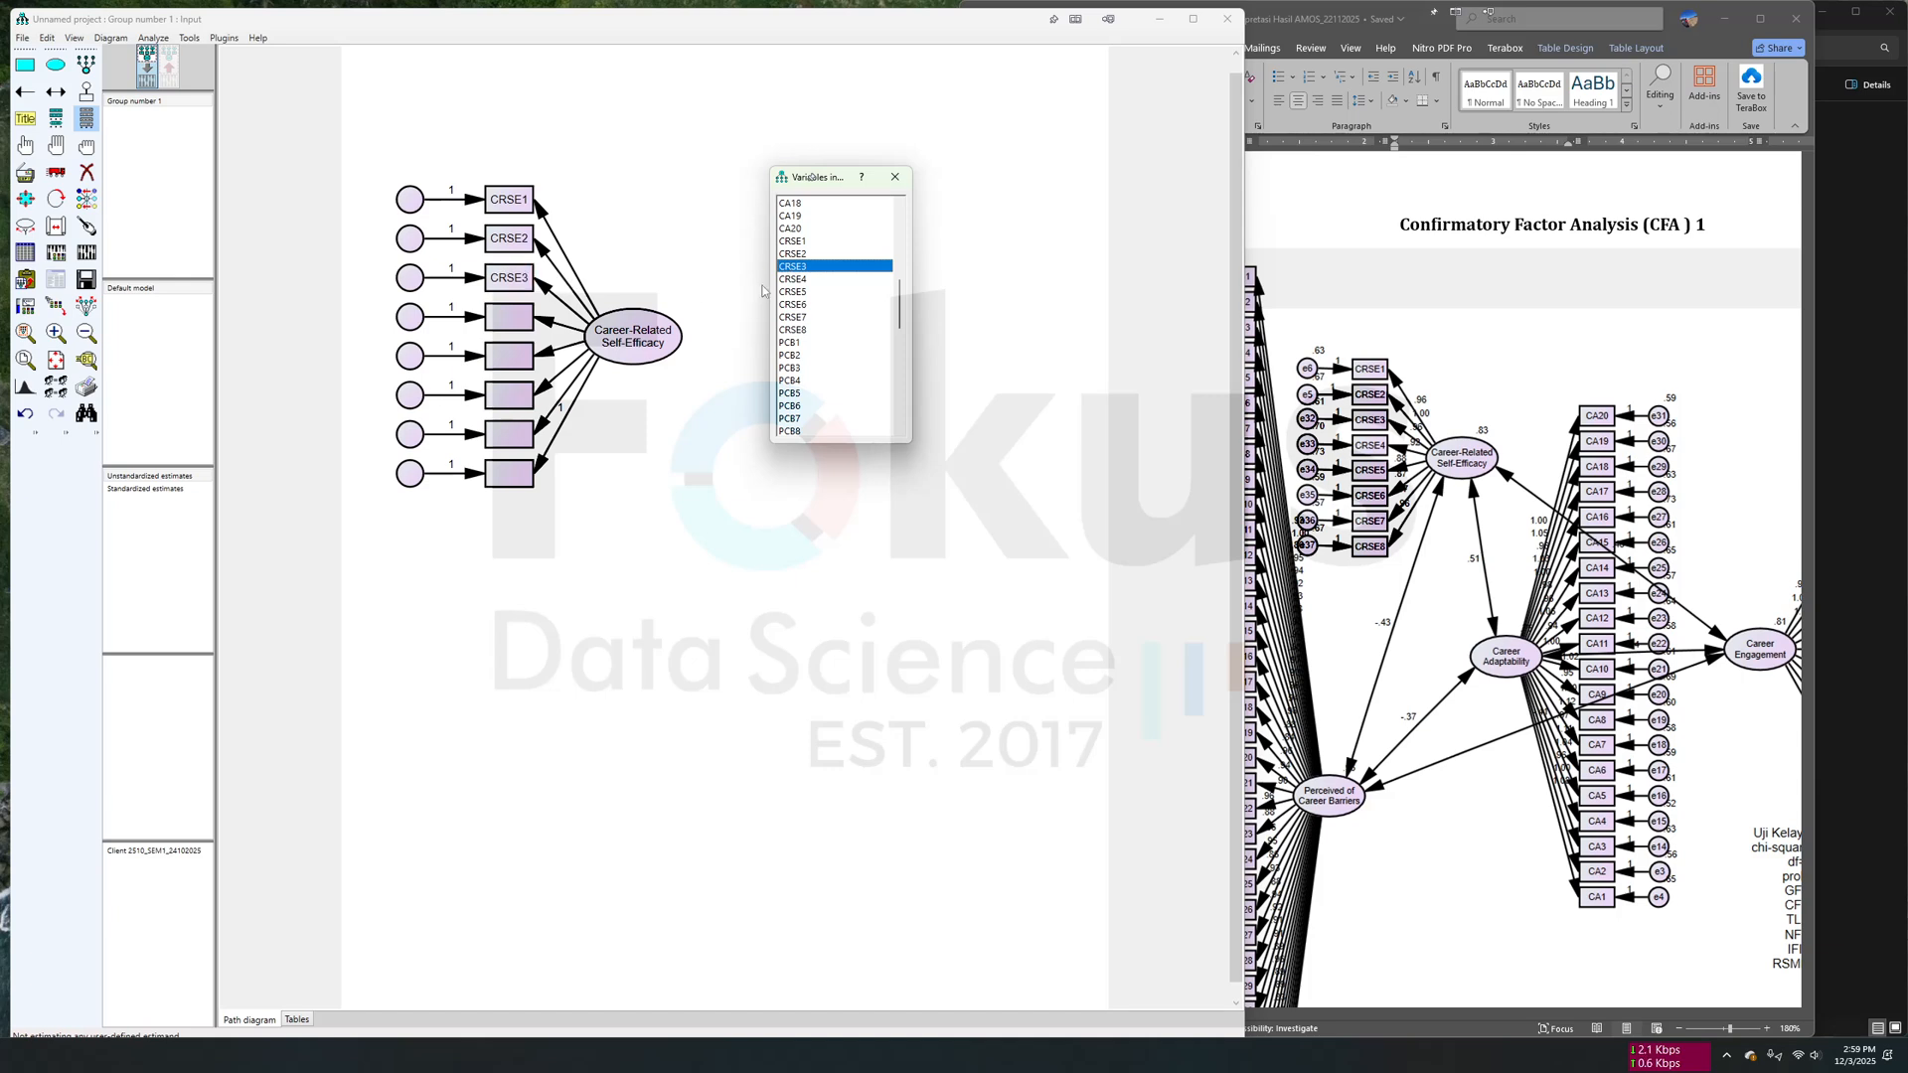
{"action": "left_click_drag", "start_coordinate": [788, 279], "coordinate": [506, 323]}
{"action": "left_click_drag", "start_coordinate": [815, 292], "coordinate": [507, 354]}
{"action": "left_click_drag", "start_coordinate": [809, 306], "coordinate": [509, 434]}
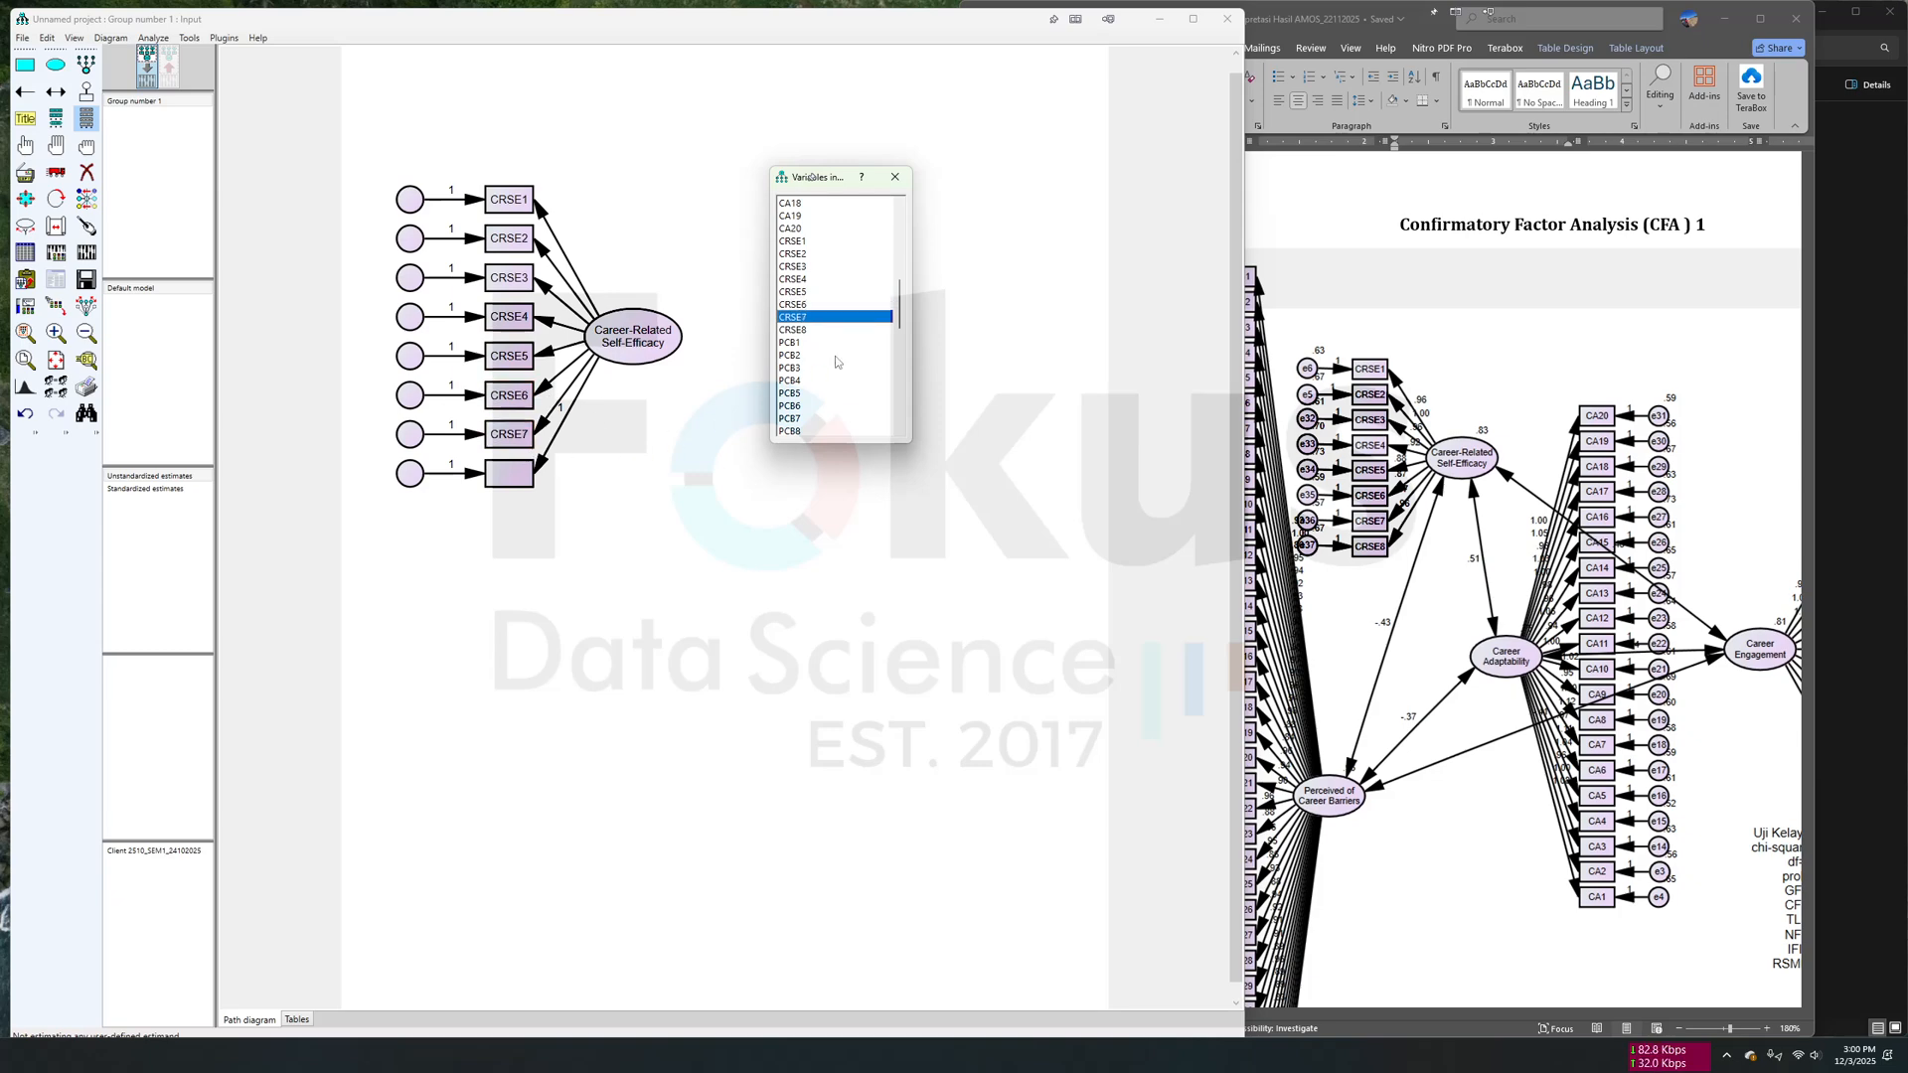
{"action": "left_click_drag", "start_coordinate": [814, 331], "coordinate": [509, 474]}
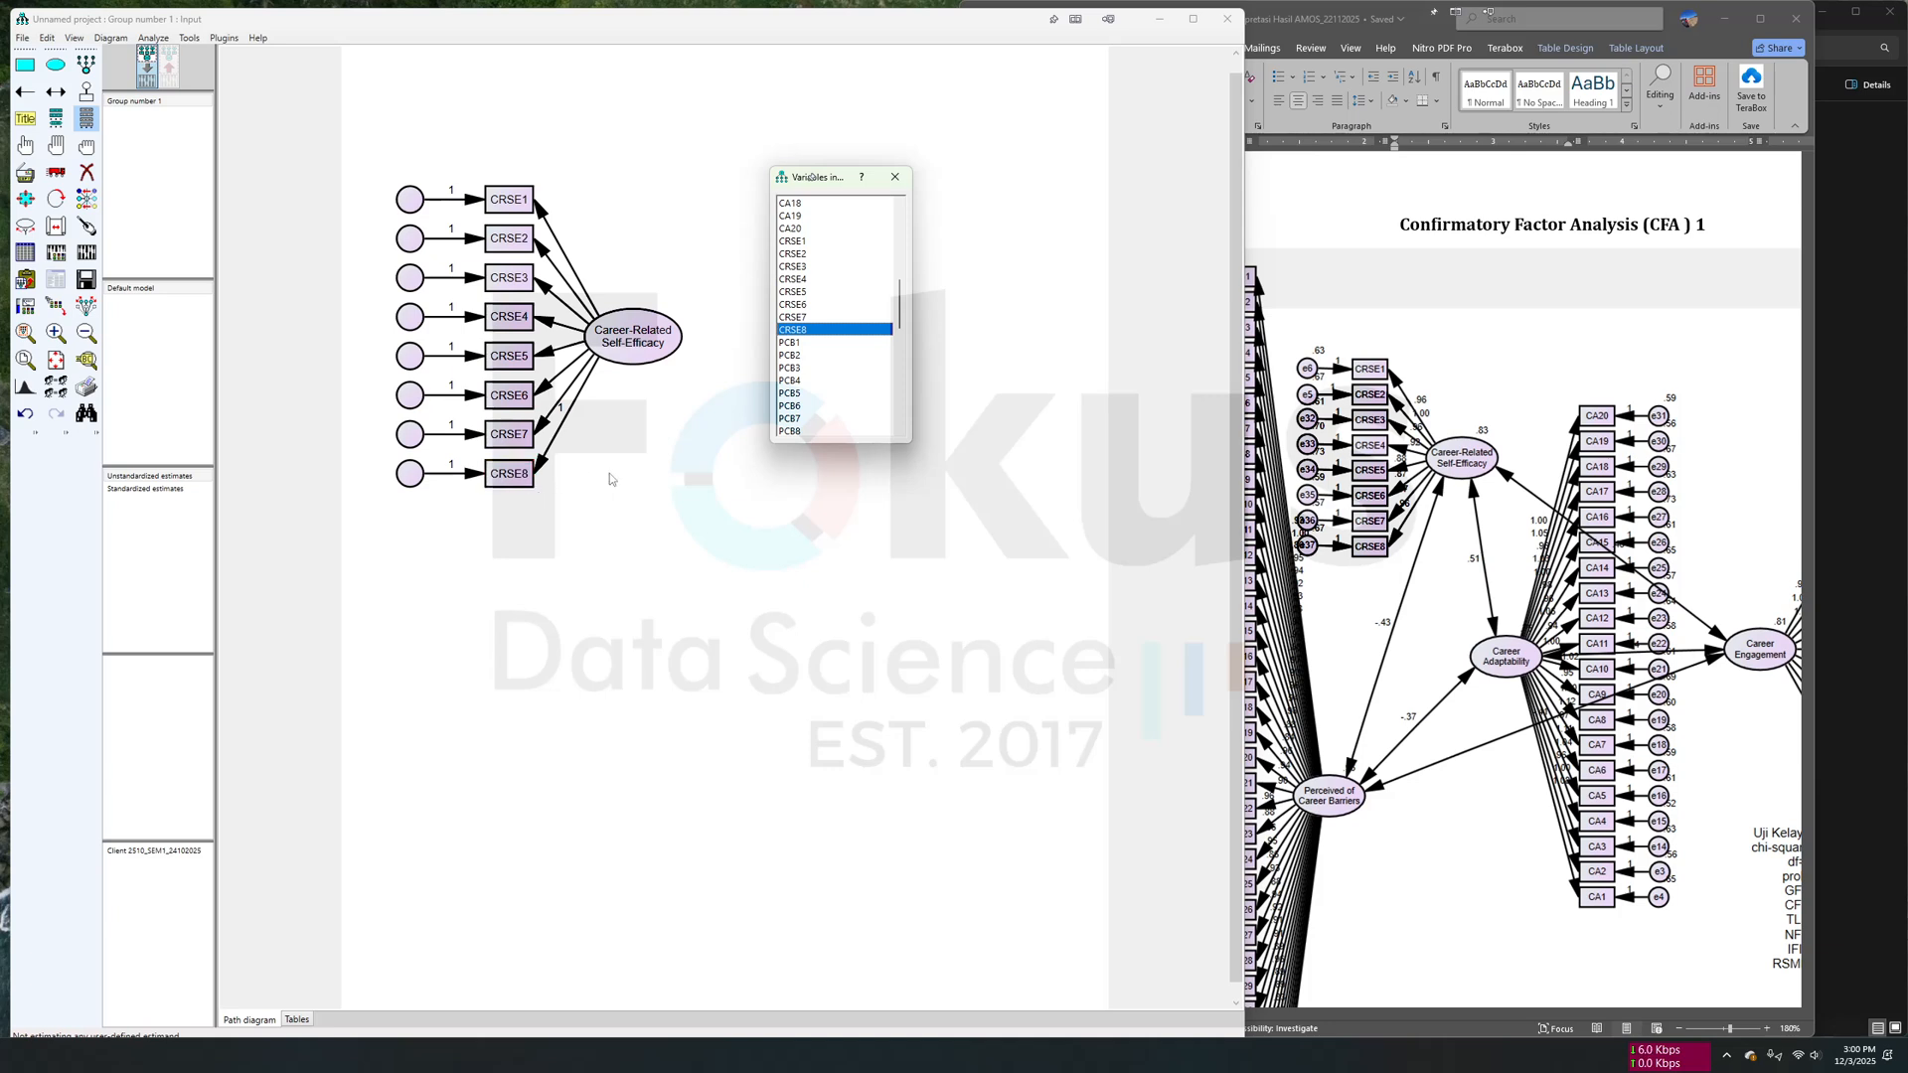
{"action": "left_click", "coordinate": [895, 177]}
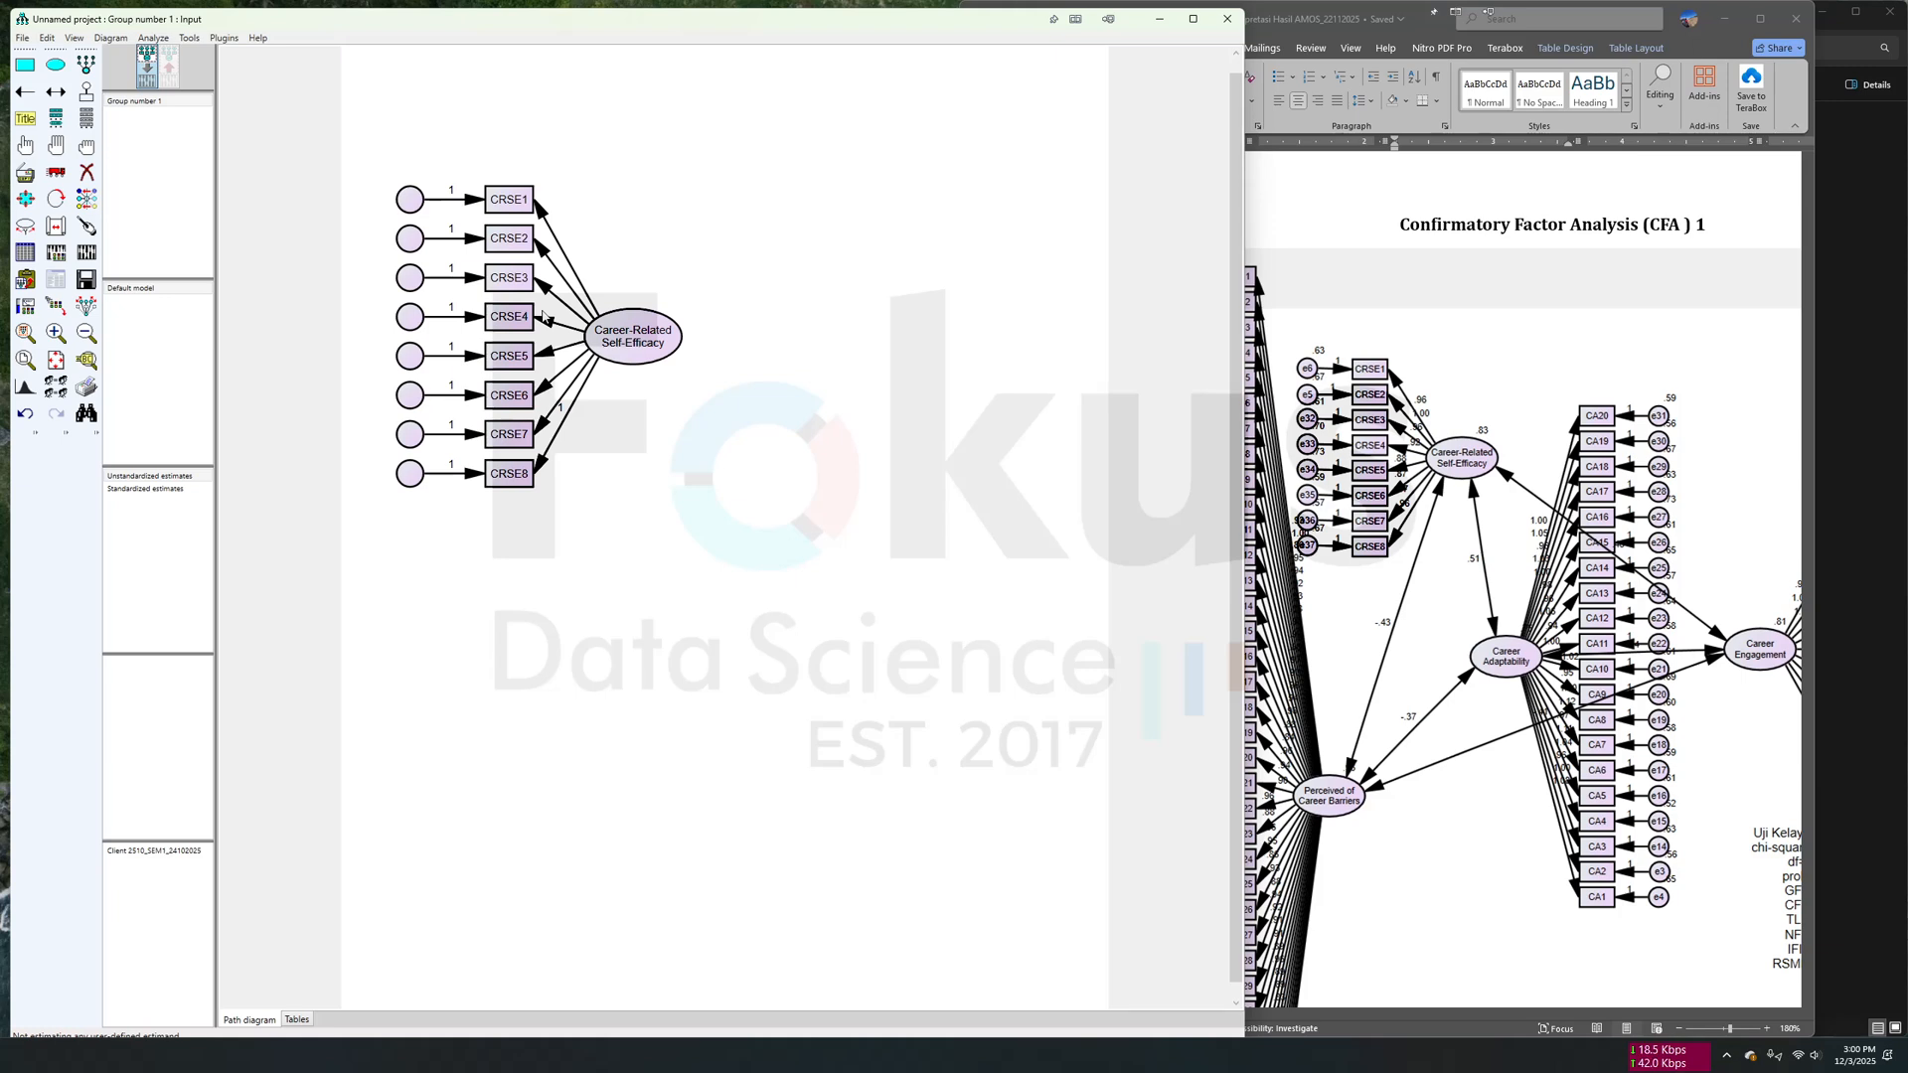
{"action": "scroll", "coordinate": [1556, 478], "scroll_direction": "right", "scroll_amount": 2}
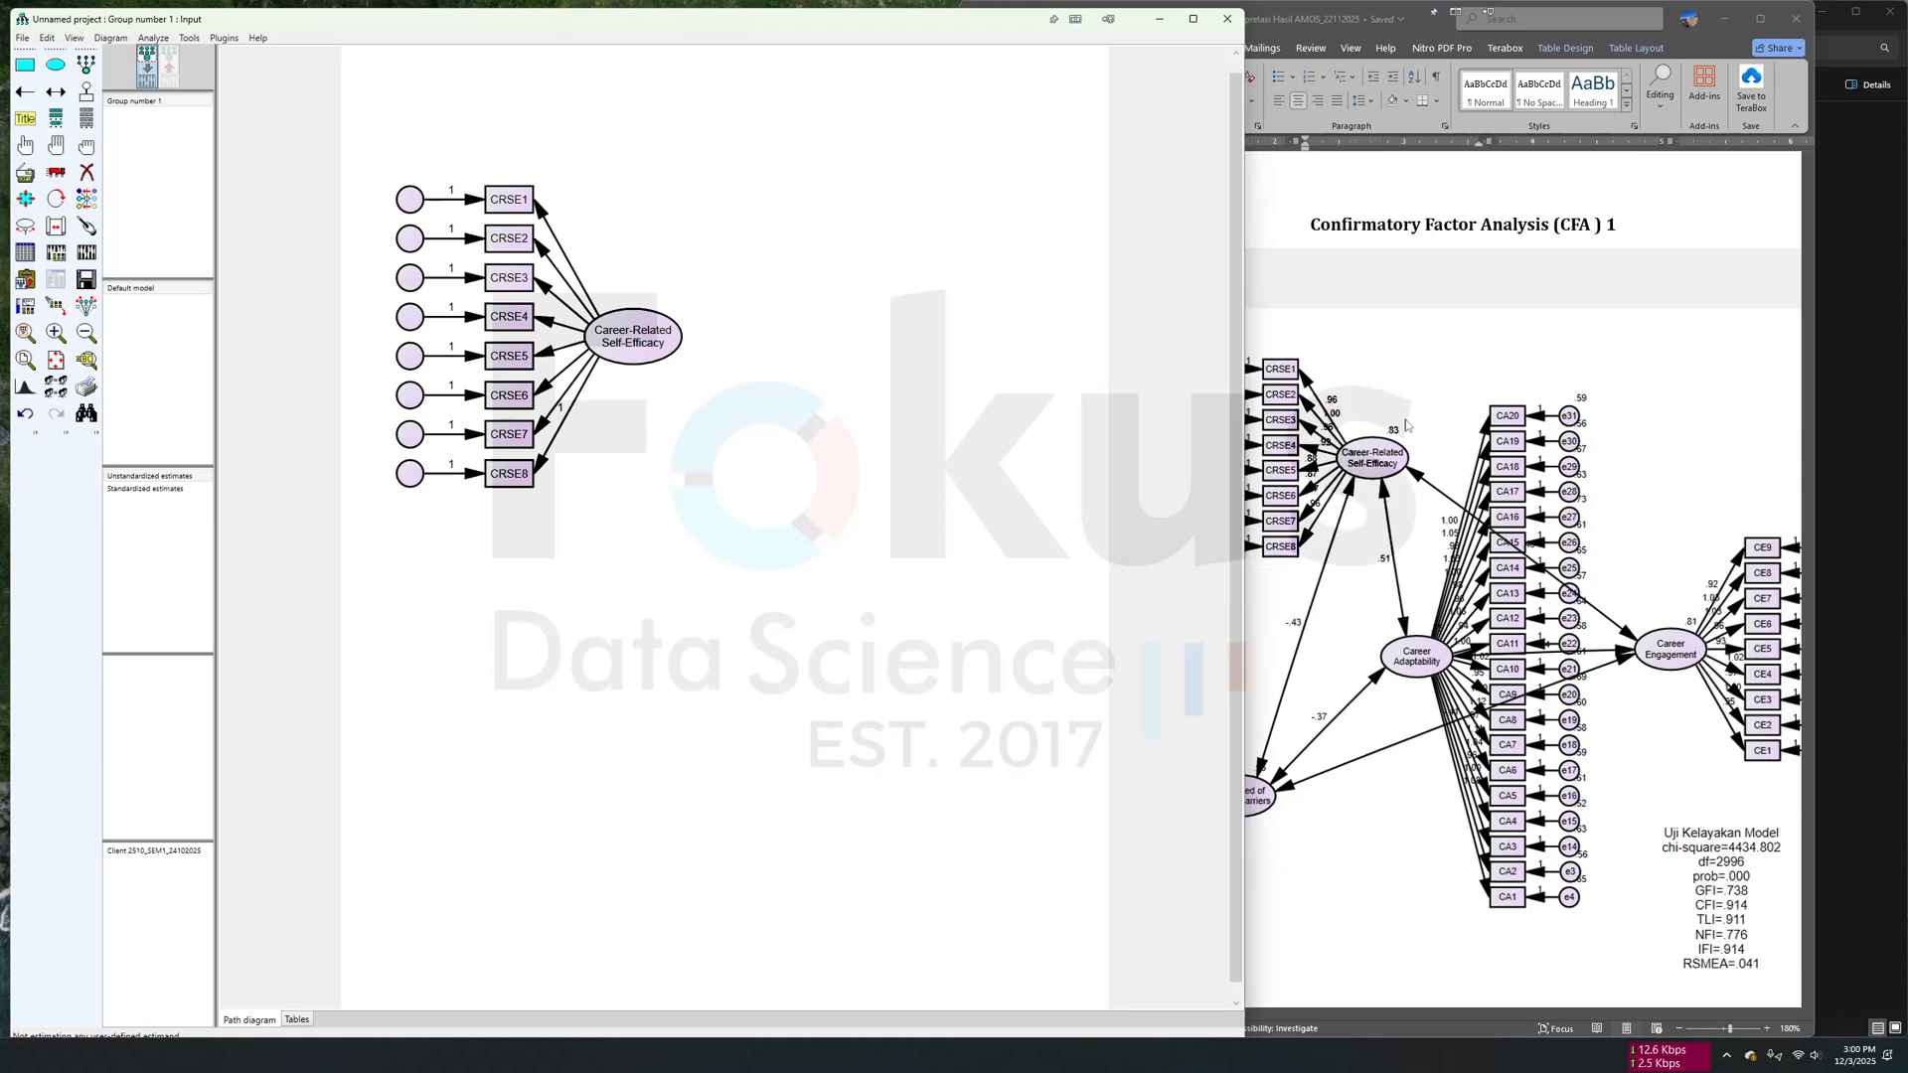
{"action": "scroll", "coordinate": [1392, 433], "scroll_direction": "left", "scroll_amount": 2}
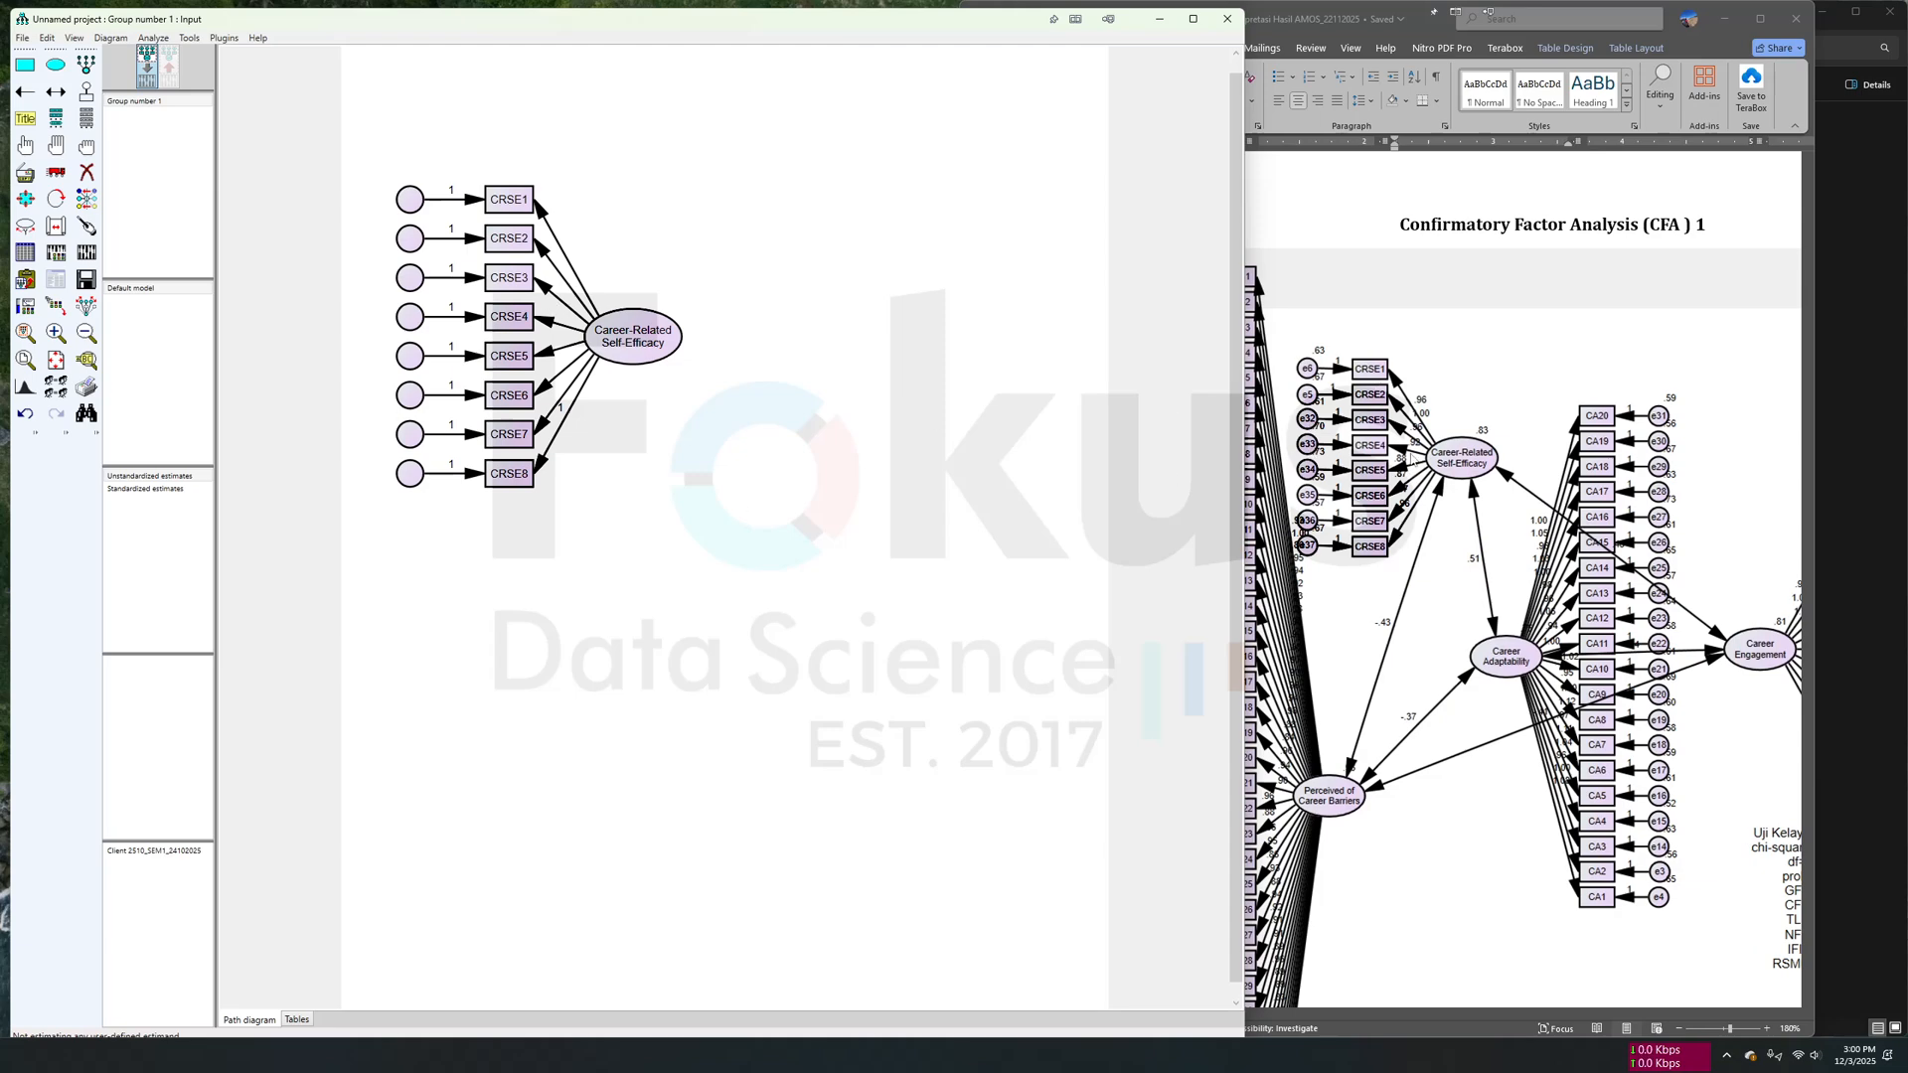
- Name the unobserved error terms of the Career-Related Self-Efficacy indicators automatically
{"action": "left_click", "coordinate": [223, 38]}
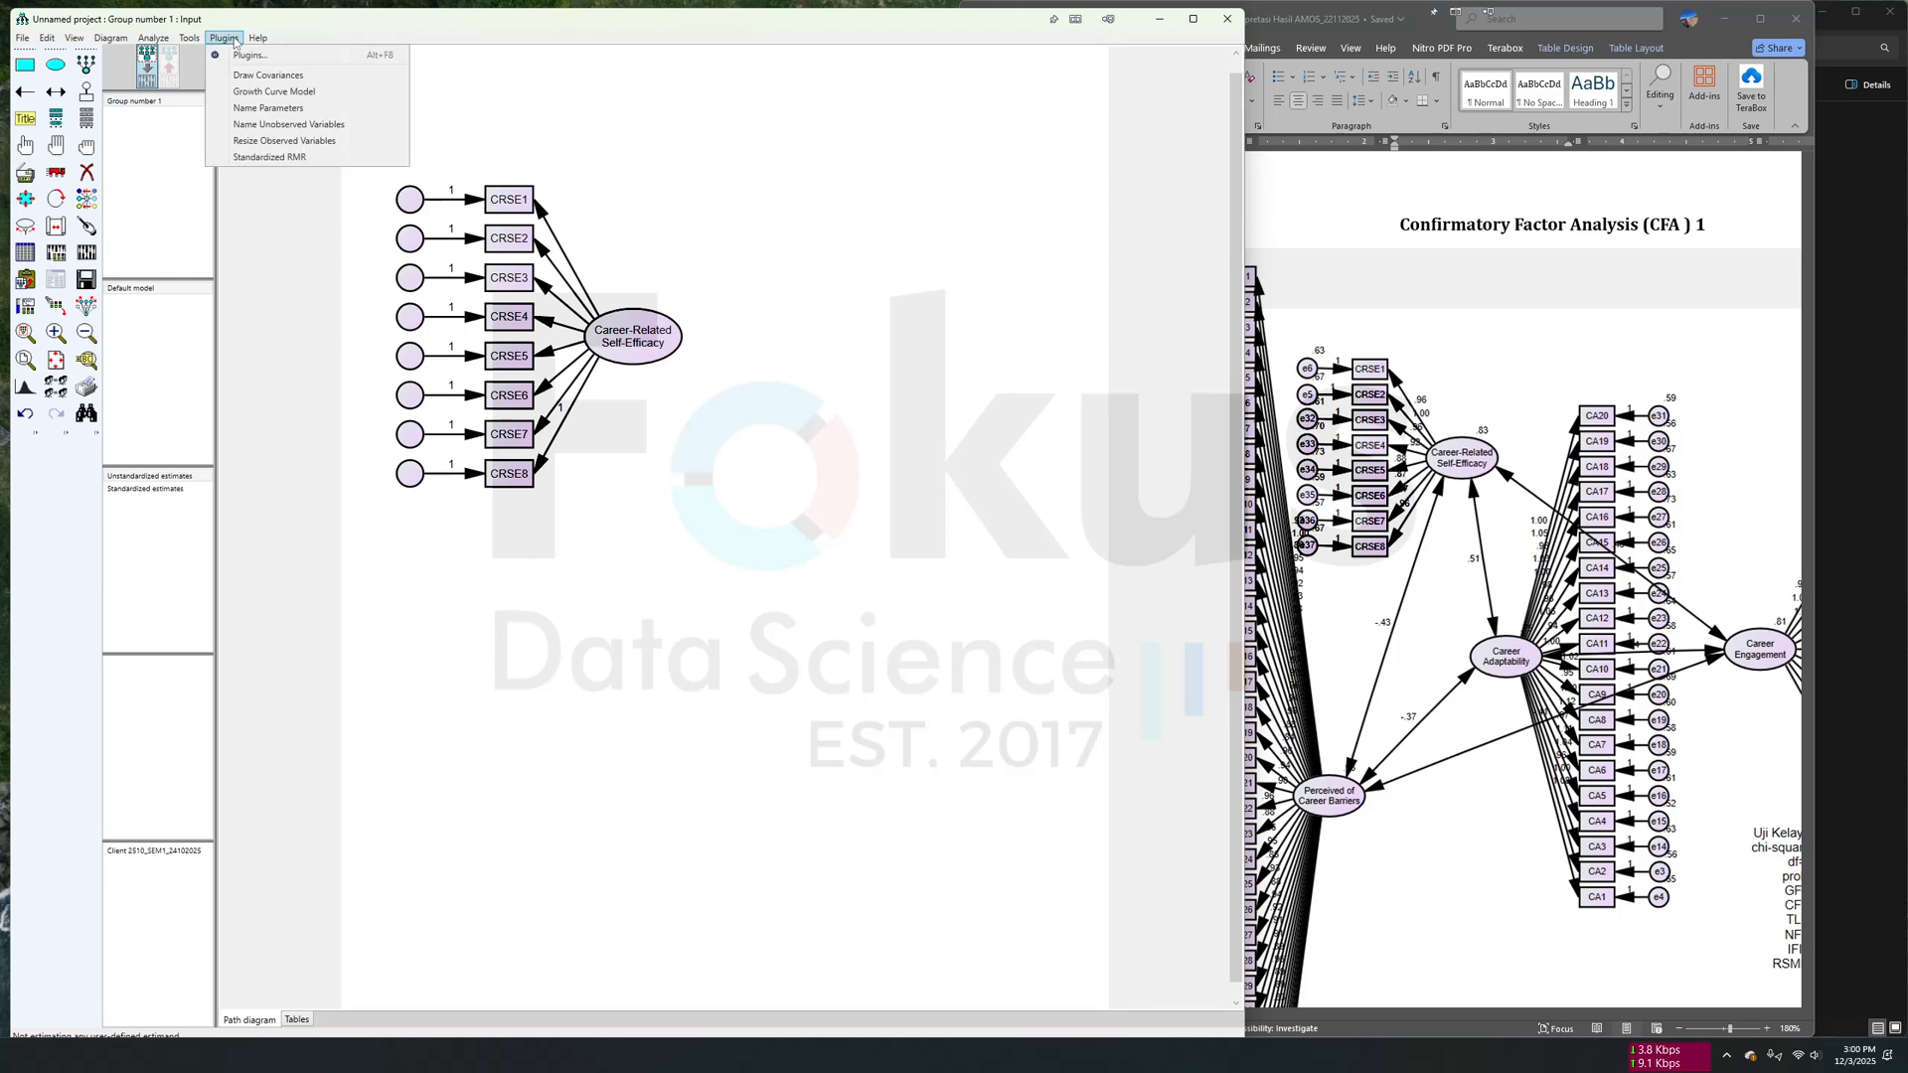
{"action": "left_click", "coordinate": [278, 126]}
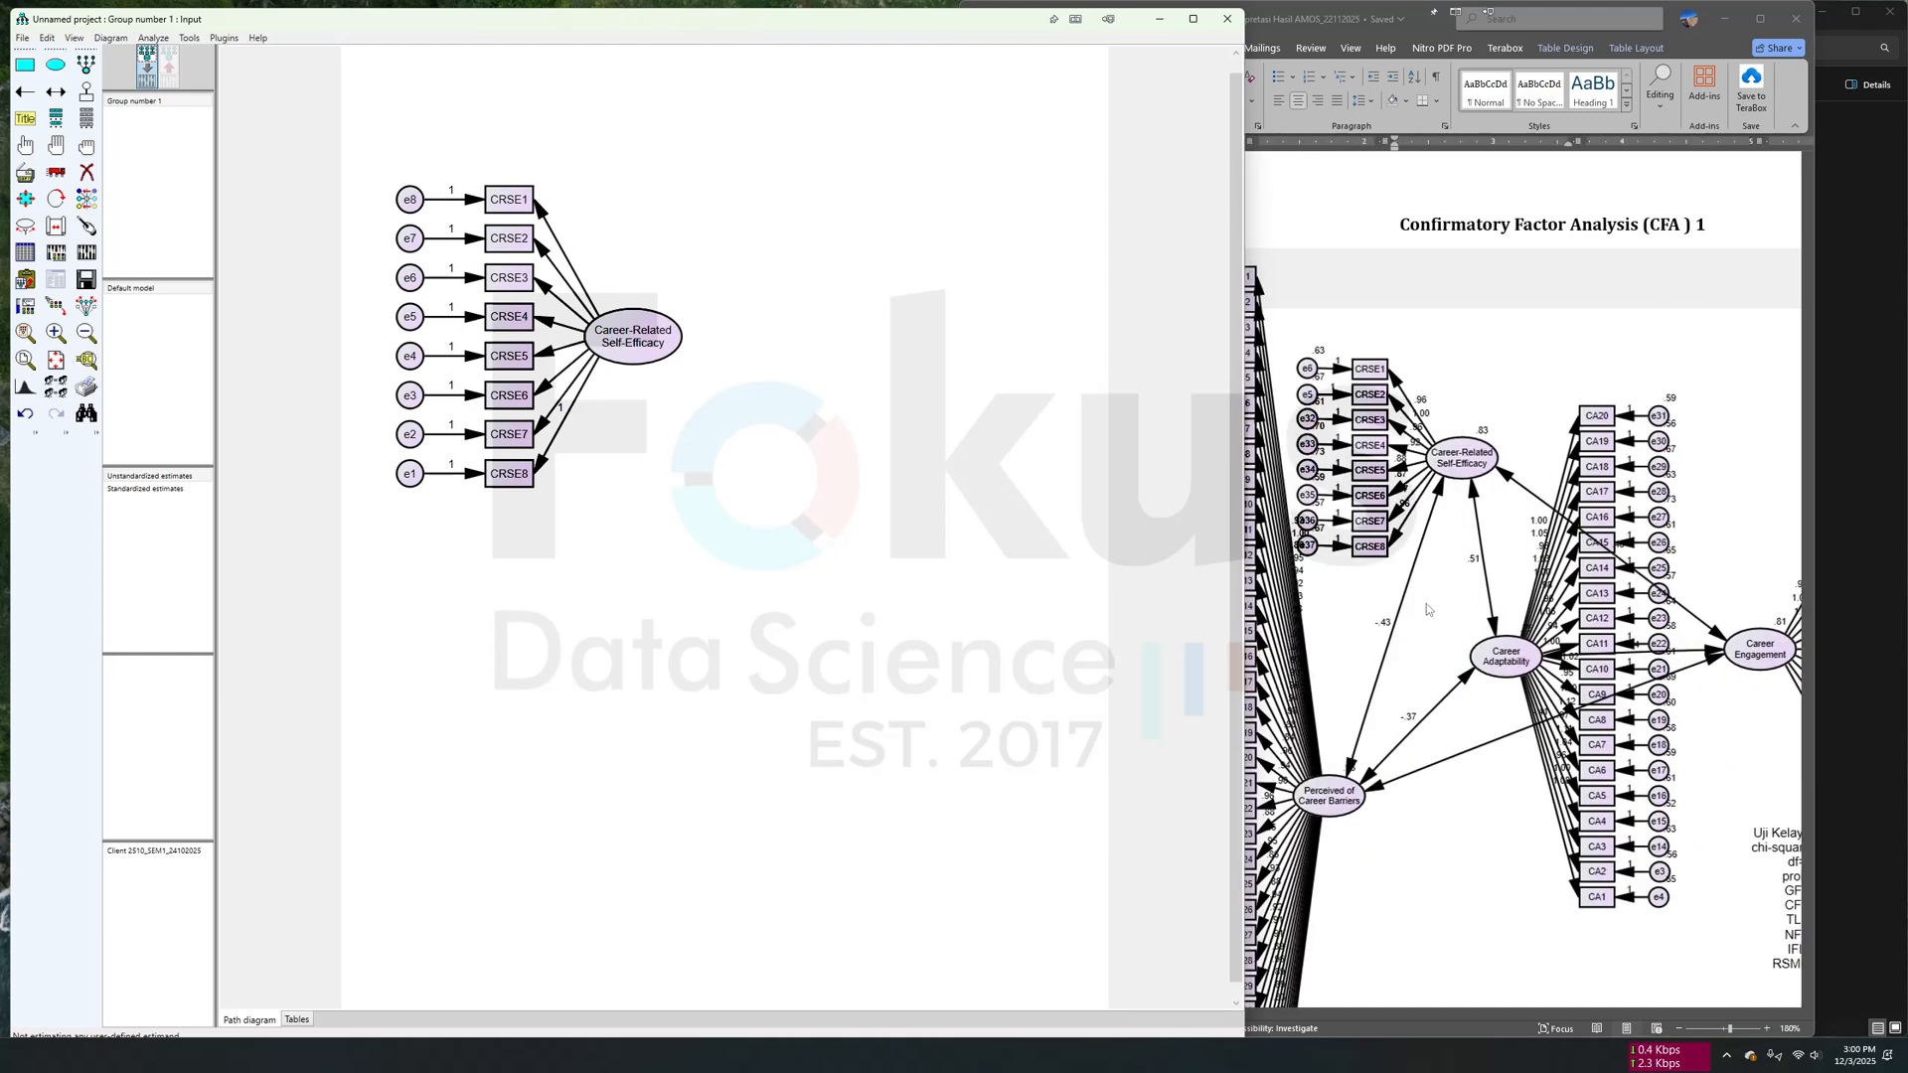
{"action": "scroll", "coordinate": [1460, 609], "scroll_direction": "right", "scroll_amount": 3}
{"action": "scroll", "coordinate": [1649, 626], "scroll_direction": "left", "scroll_amount": 2}
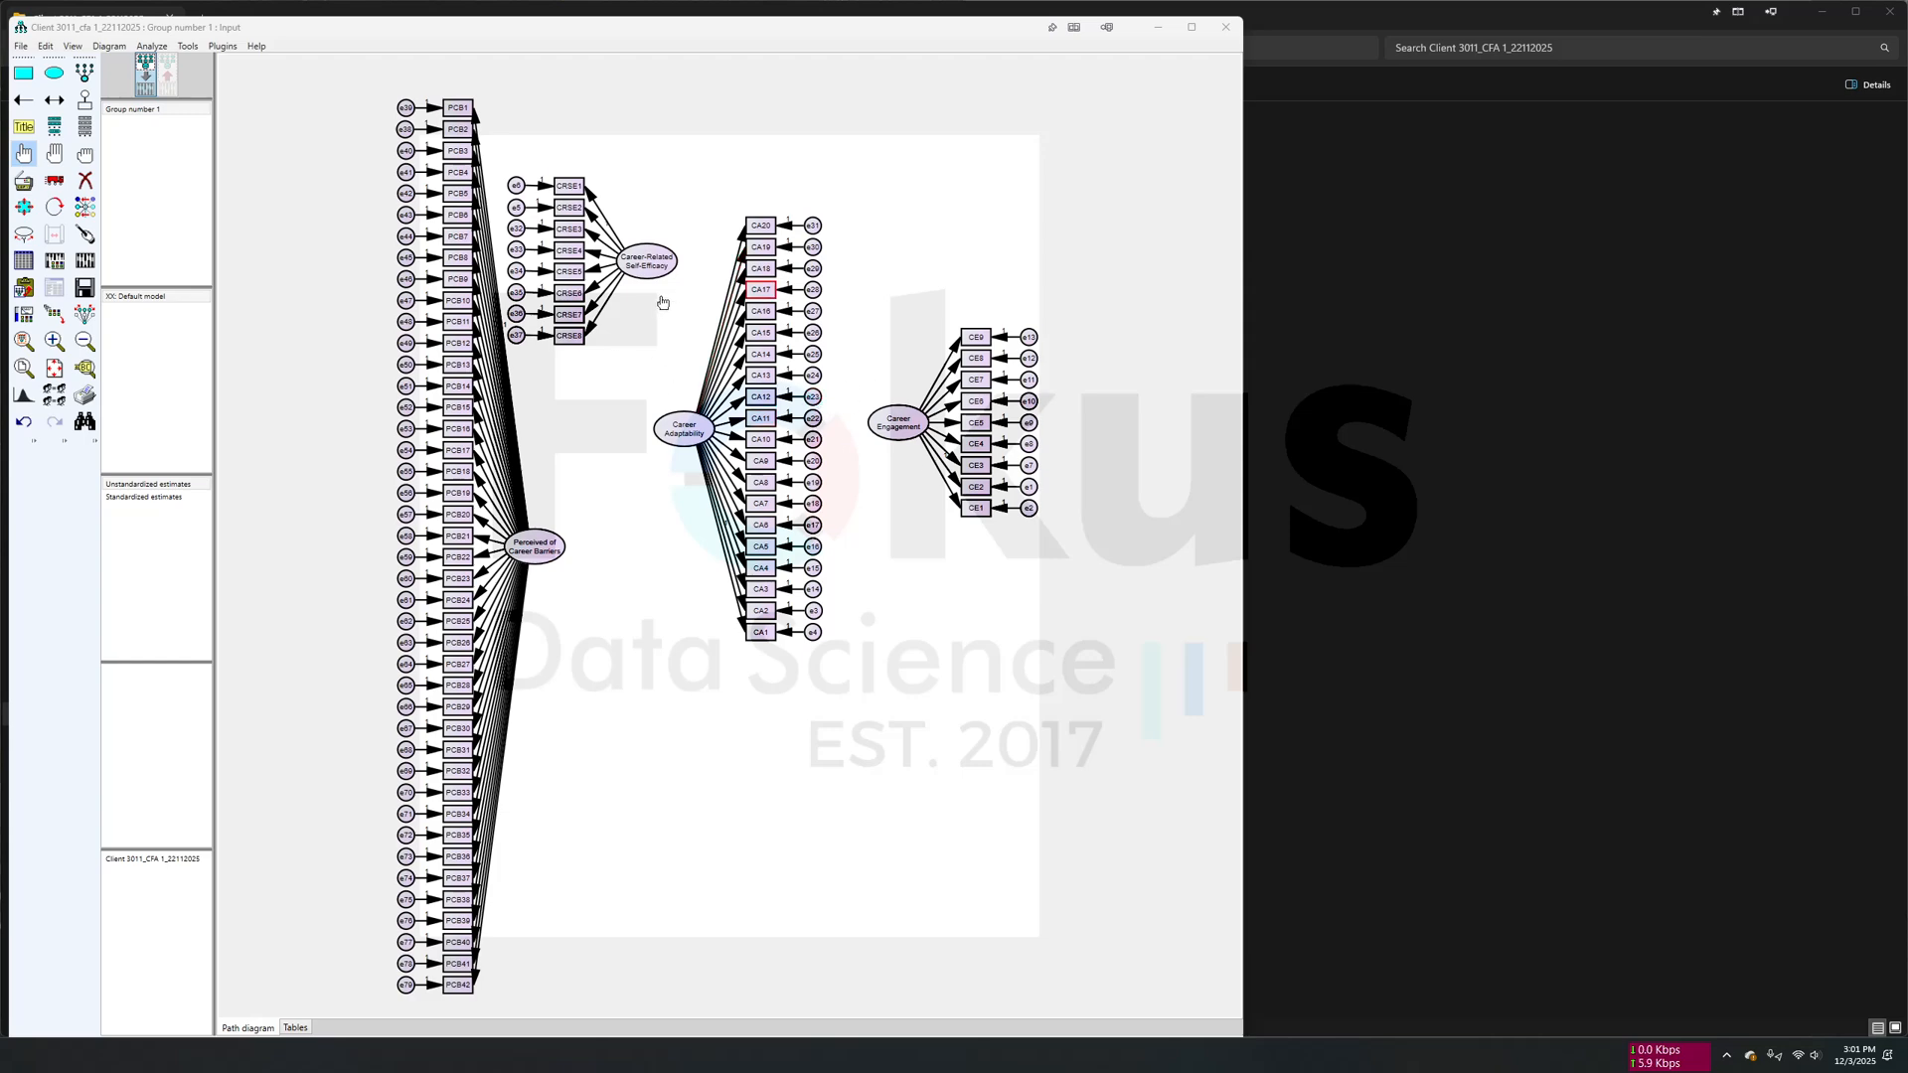
- Draw covariances between all four latent constructs of the full CFA 1 model
{"action": "scroll", "coordinate": [778, 387], "scroll_direction": "up", "scroll_amount": 1}
{"action": "scroll", "coordinate": [778, 388], "scroll_direction": "up", "scroll_amount": 2}
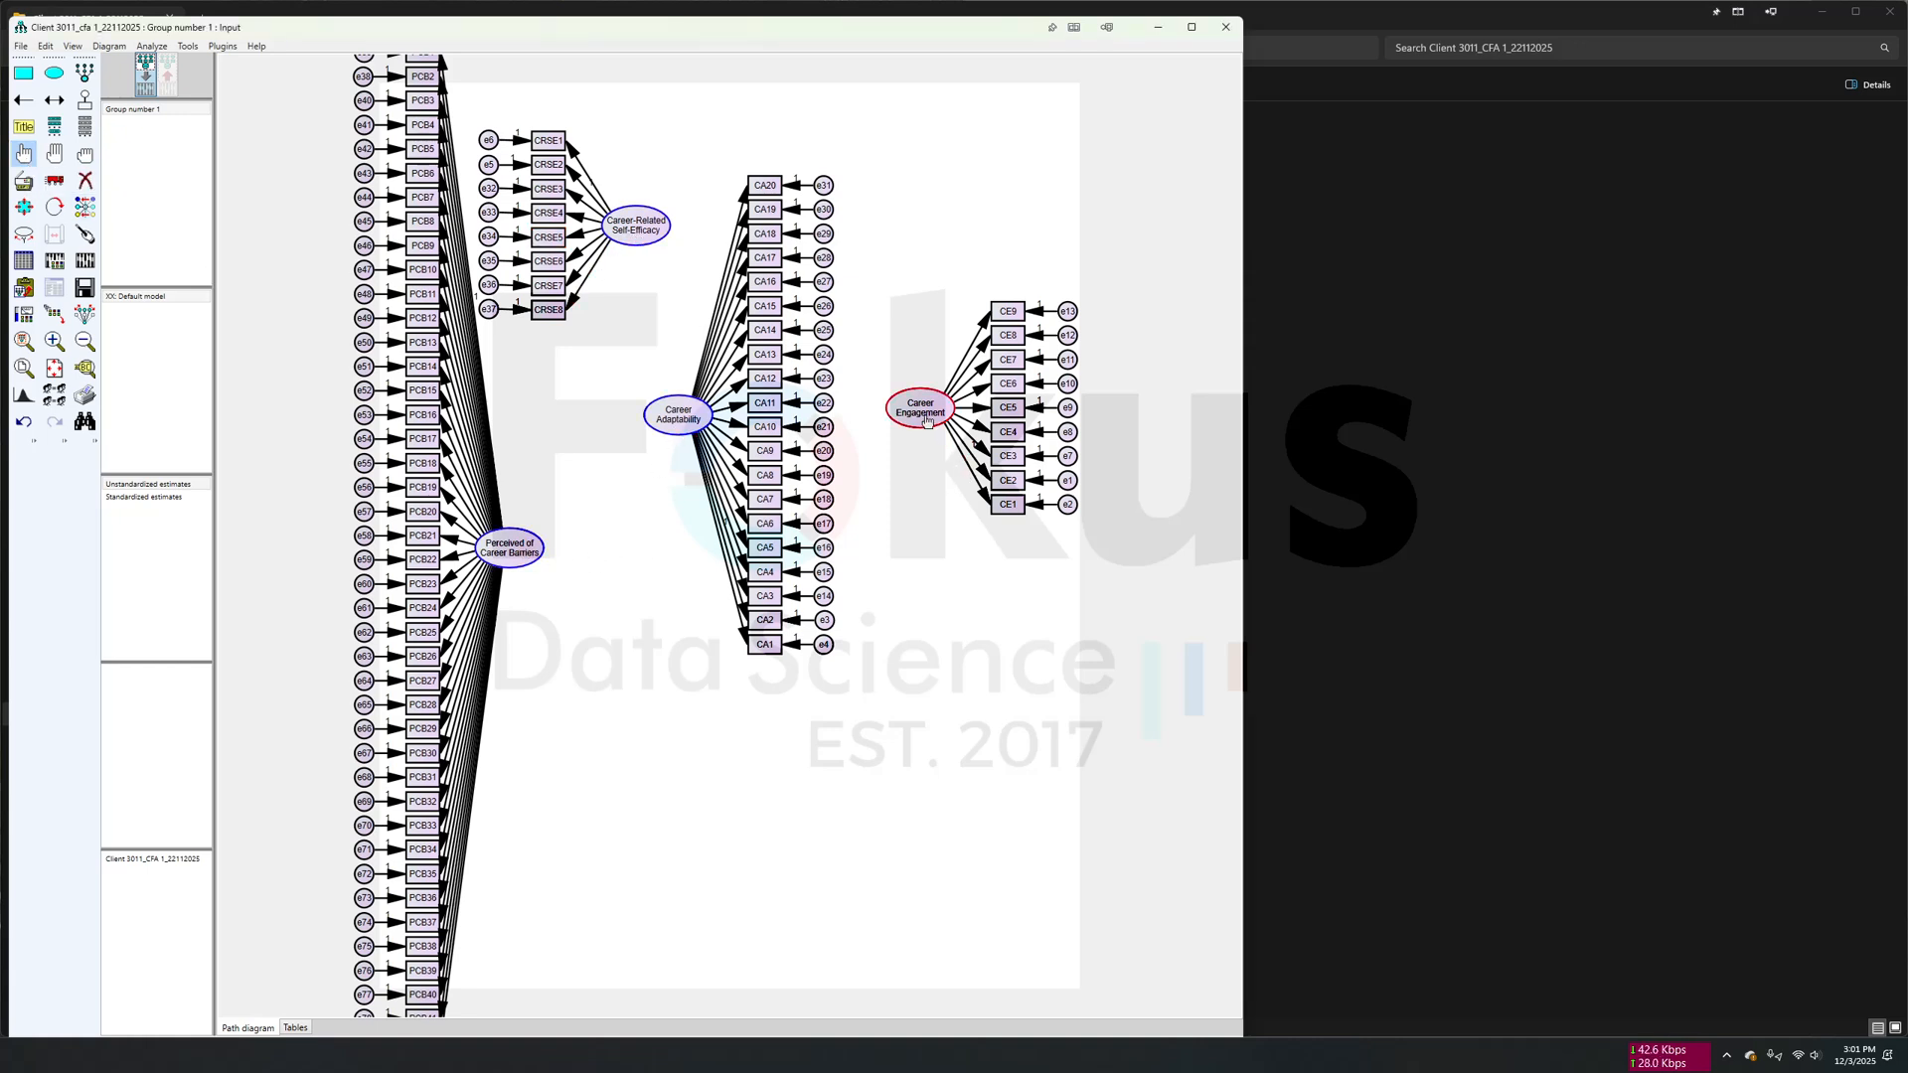
{"action": "left_click", "coordinate": [226, 48]}
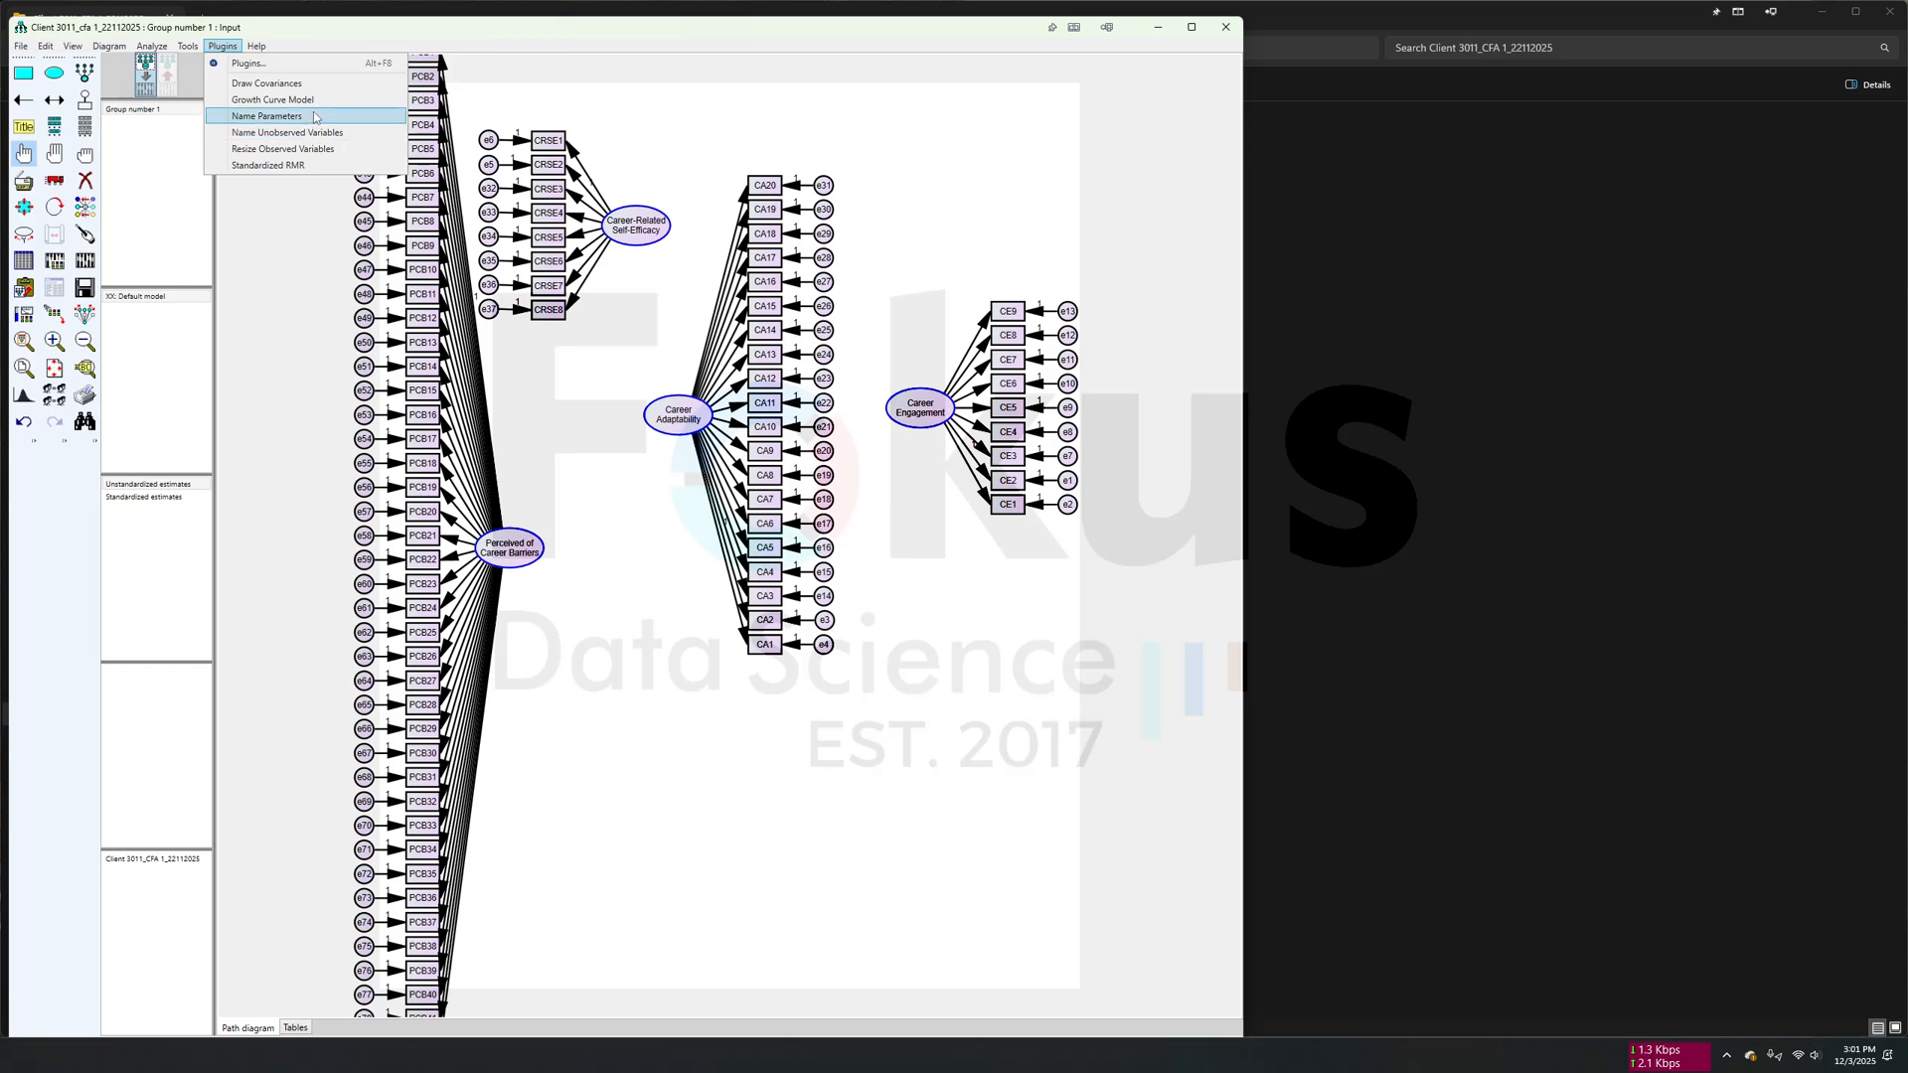
{"action": "left_click", "coordinate": [288, 84]}
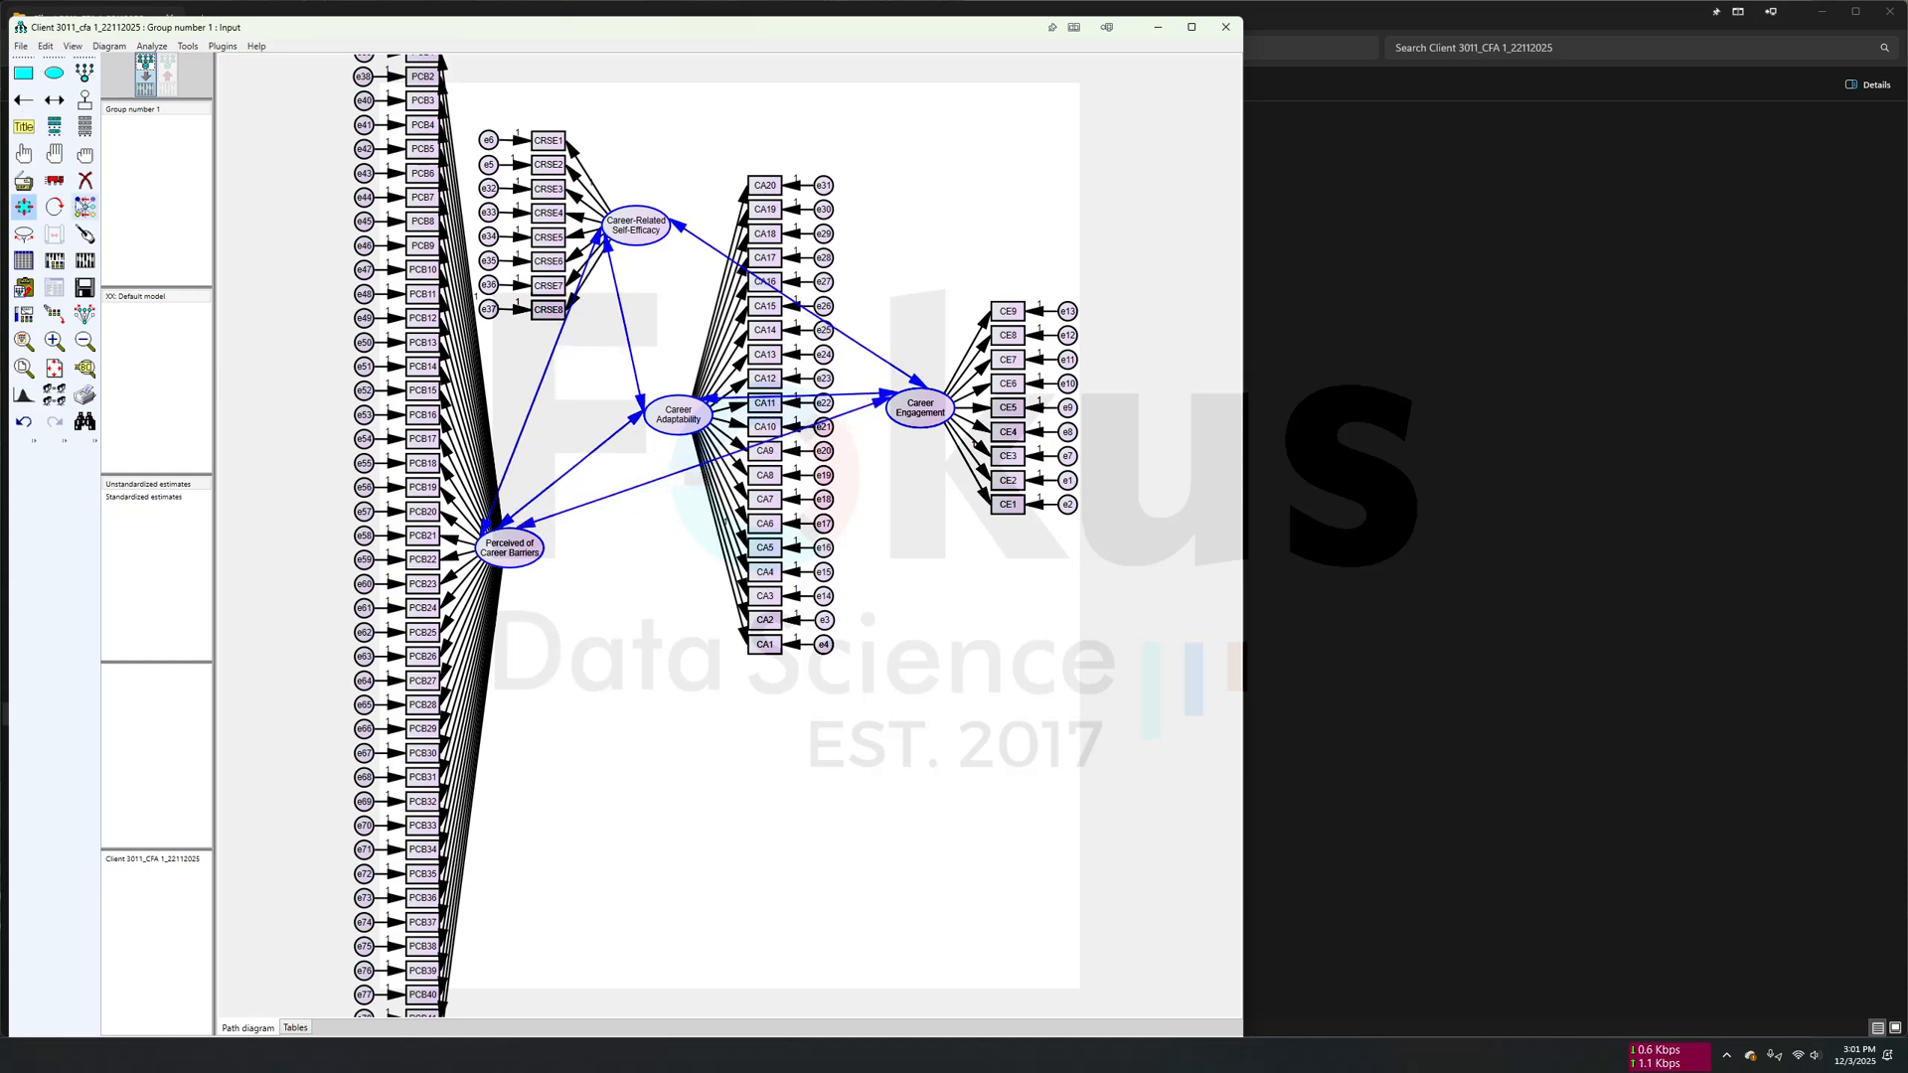
- Touch up the arrows at the Career-Related Self-Efficacy, Career Adaptability, Career Engagement and Perceived of Career Barriers ellipses
{"action": "left_click", "coordinate": [85, 233]}
{"action": "left_click", "coordinate": [638, 229]}
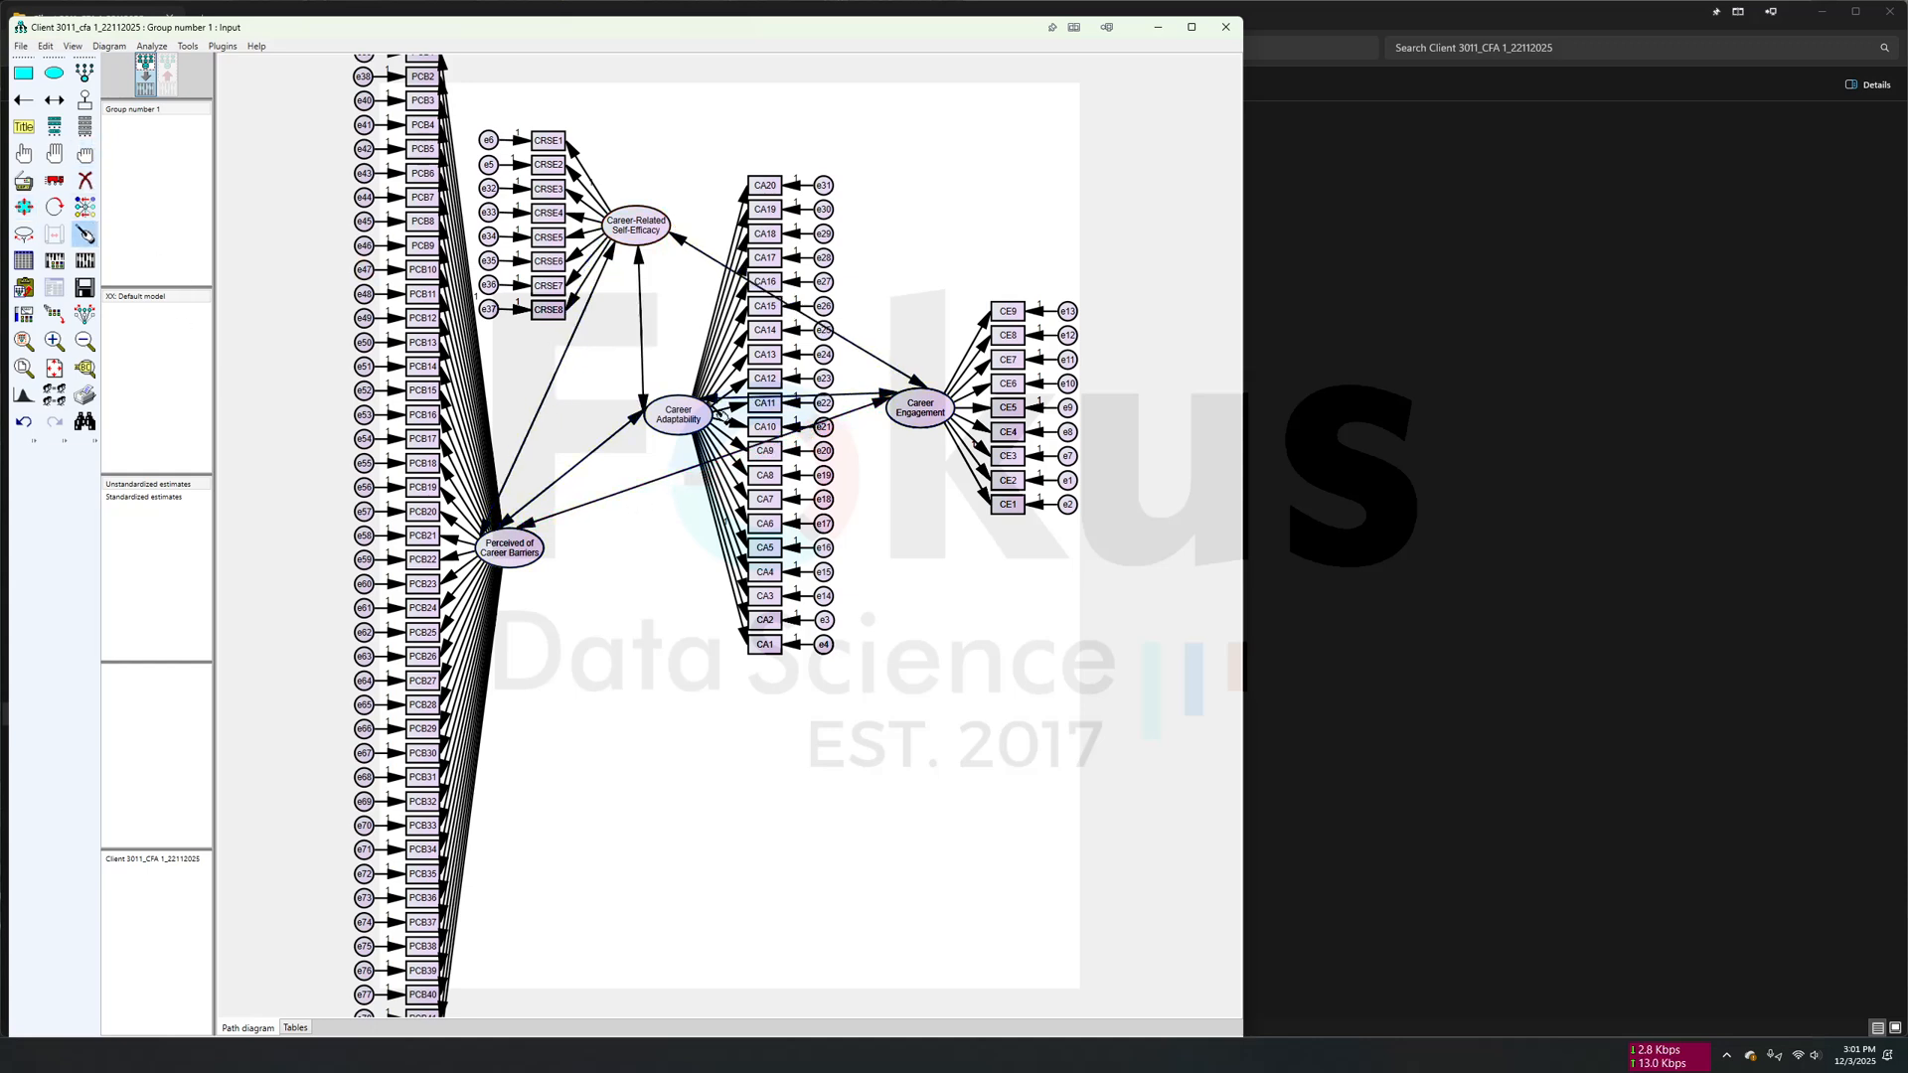
{"action": "left_click", "coordinate": [682, 412]}
{"action": "left_click", "coordinate": [913, 407]}
{"action": "left_click", "coordinate": [527, 558]}
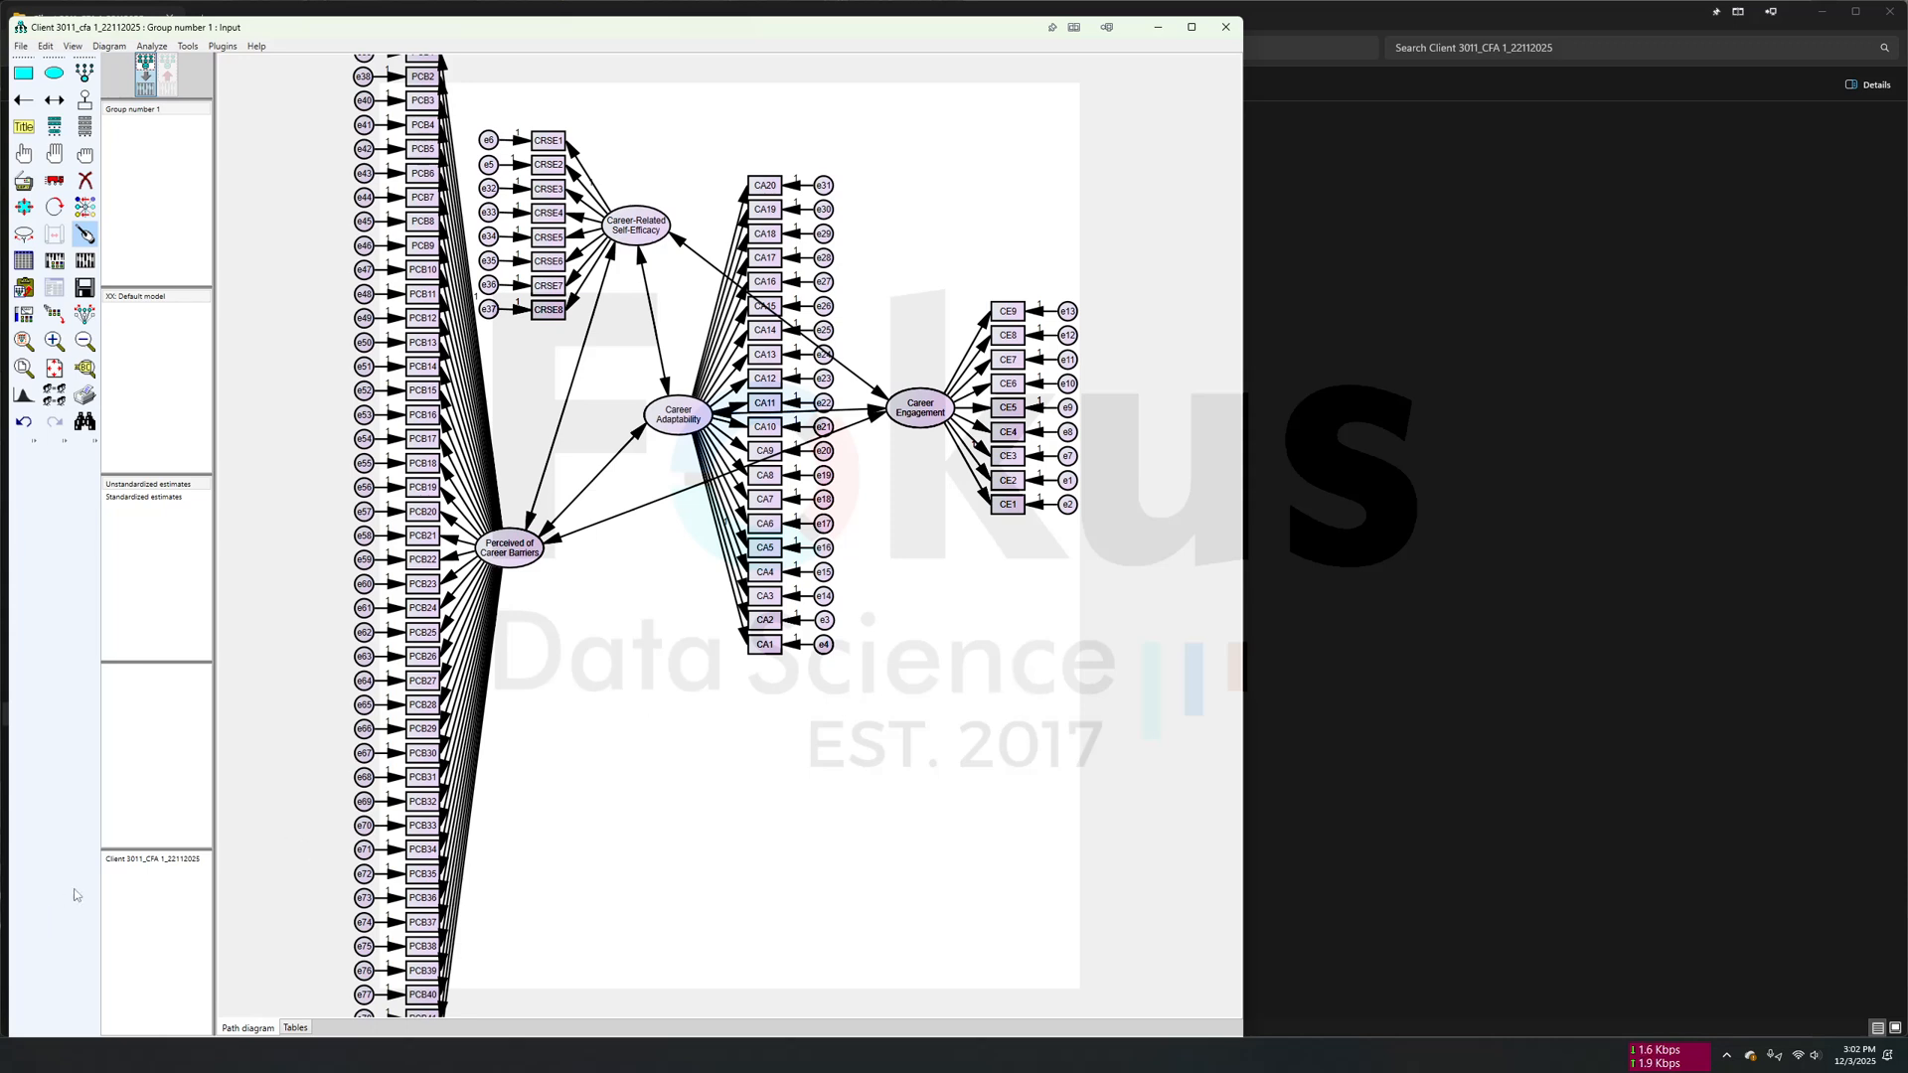
- Switch to the Word report, examine the CFA 1 diagram and its Uji Kelayakan Model fit caption, and return to AMOS
{"action": "key", "text": "alt+Tab"}
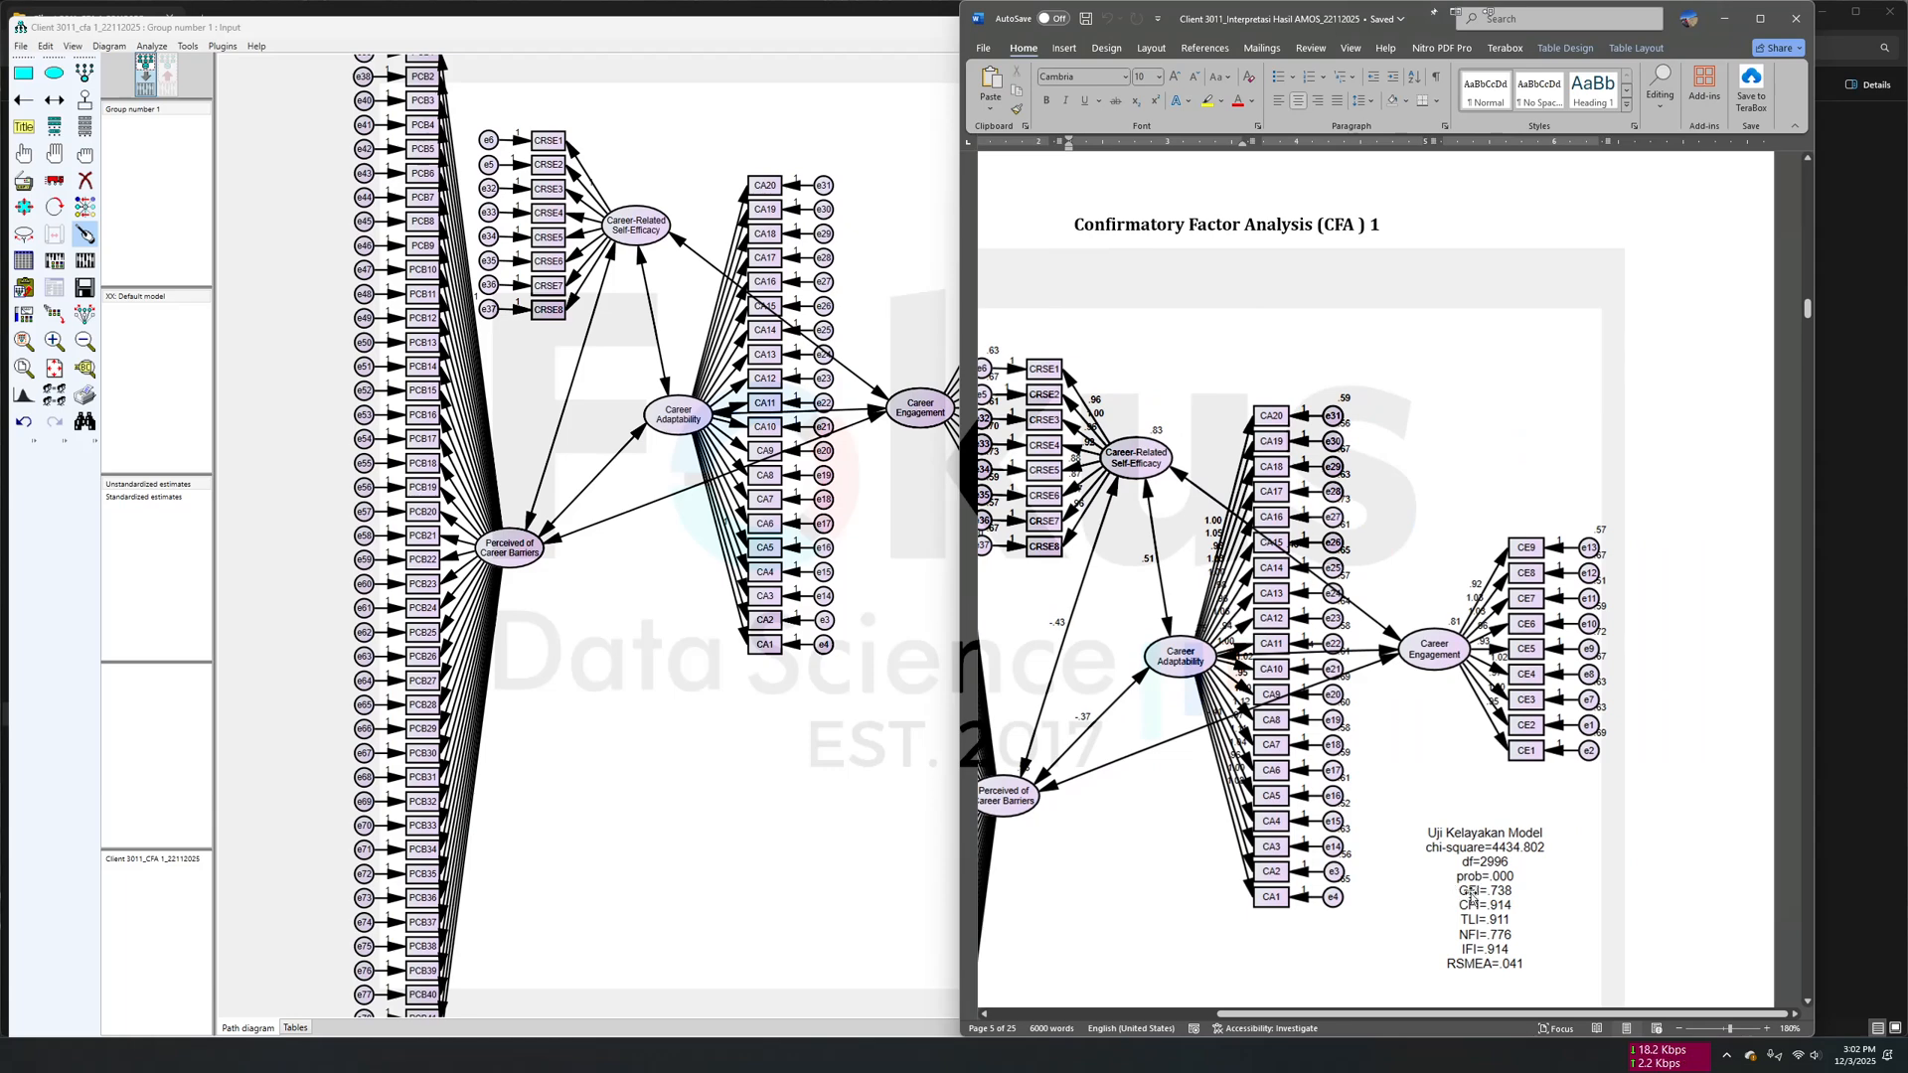
{"action": "scroll", "coordinate": [1502, 914], "scroll_direction": "down", "scroll_amount": 2}
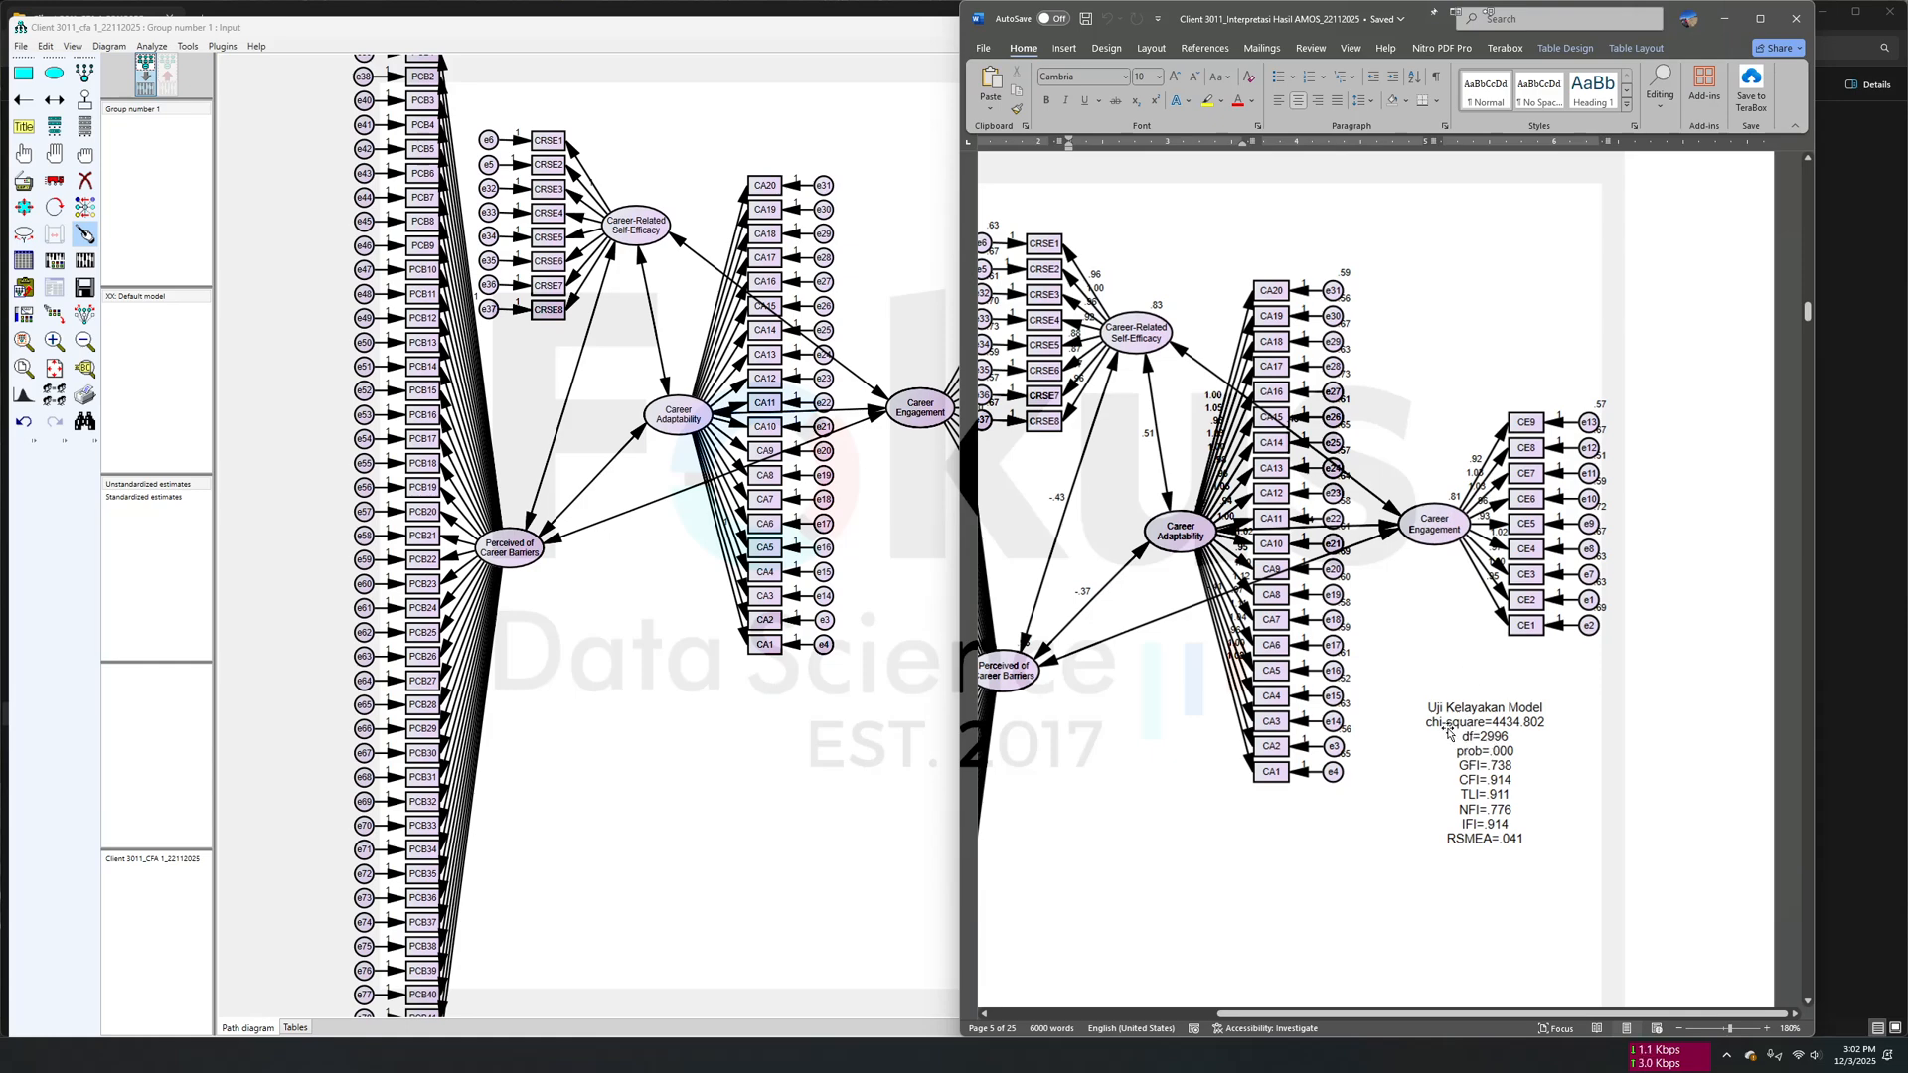
{"action": "scroll", "coordinate": [1475, 667], "scroll_direction": "left", "scroll_amount": 3}
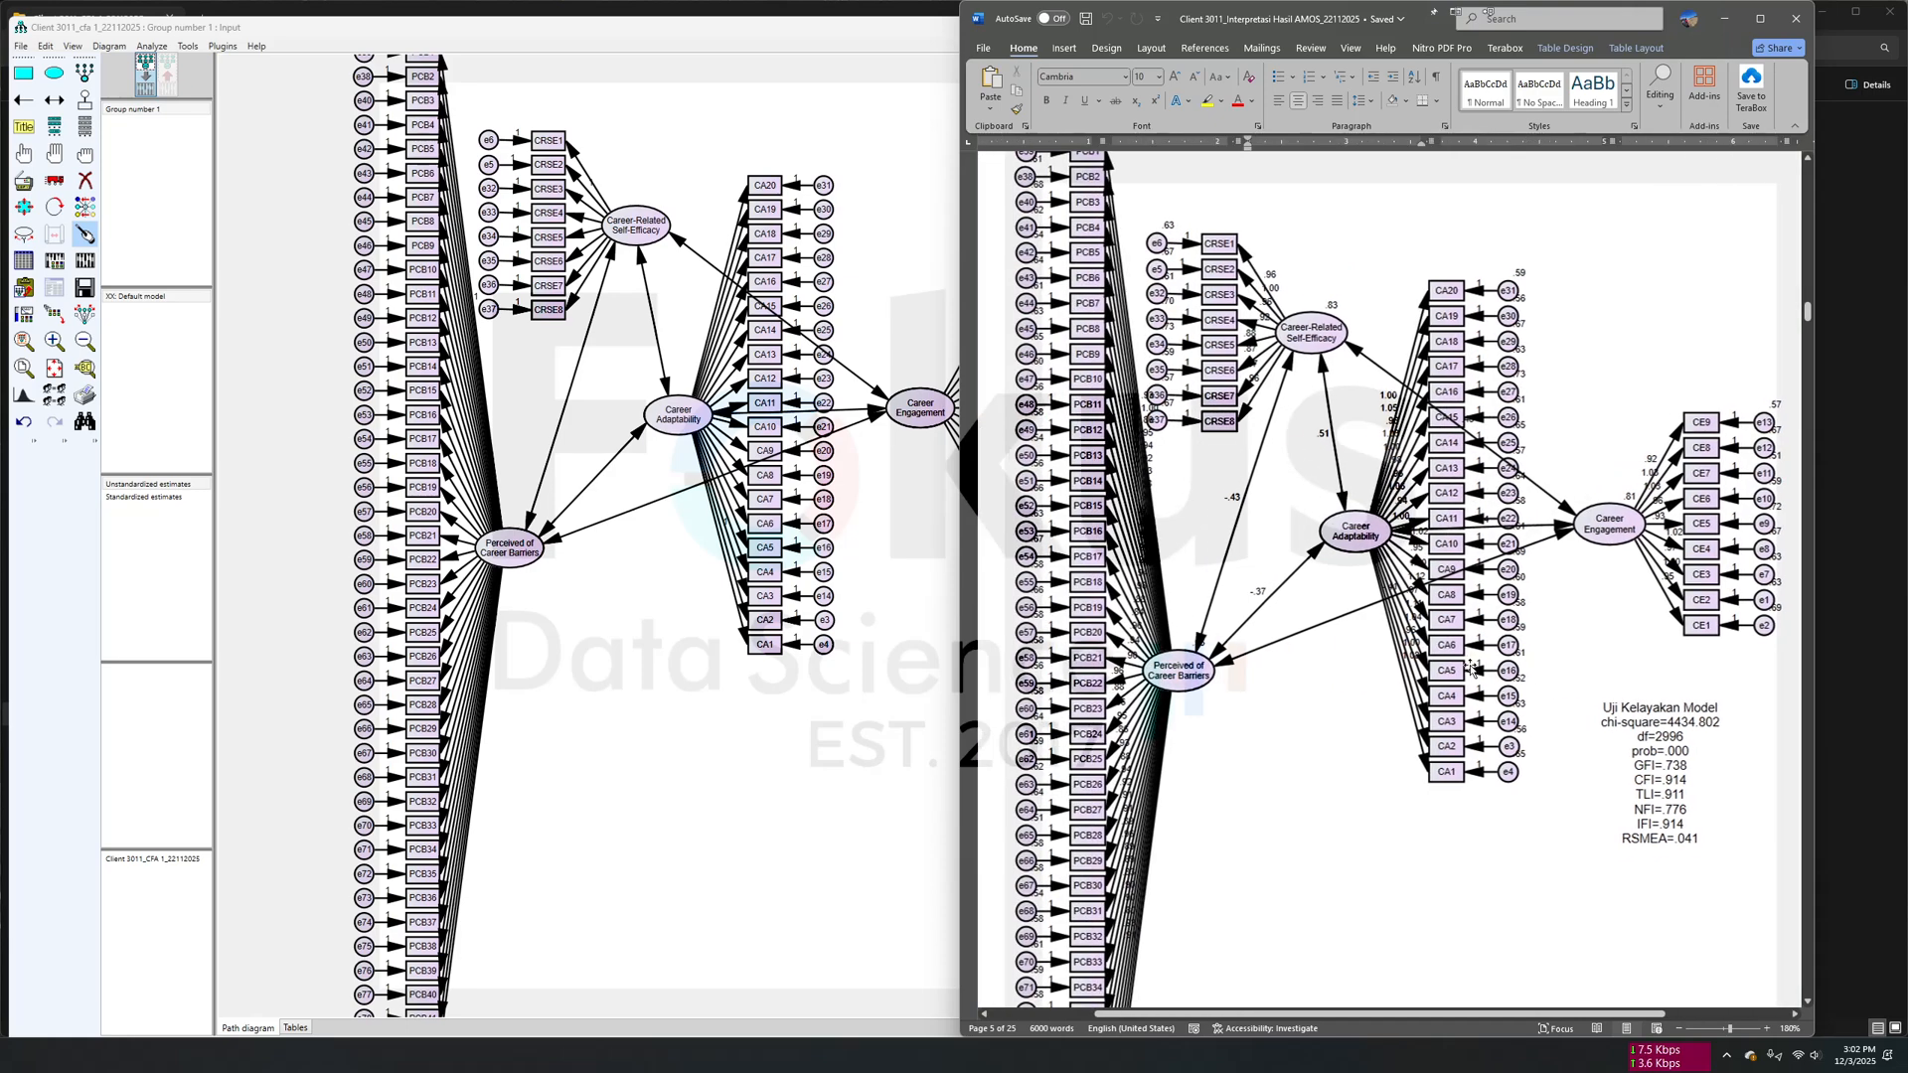
{"action": "scroll", "coordinate": [1509, 686], "scroll_direction": "up", "scroll_amount": 2}
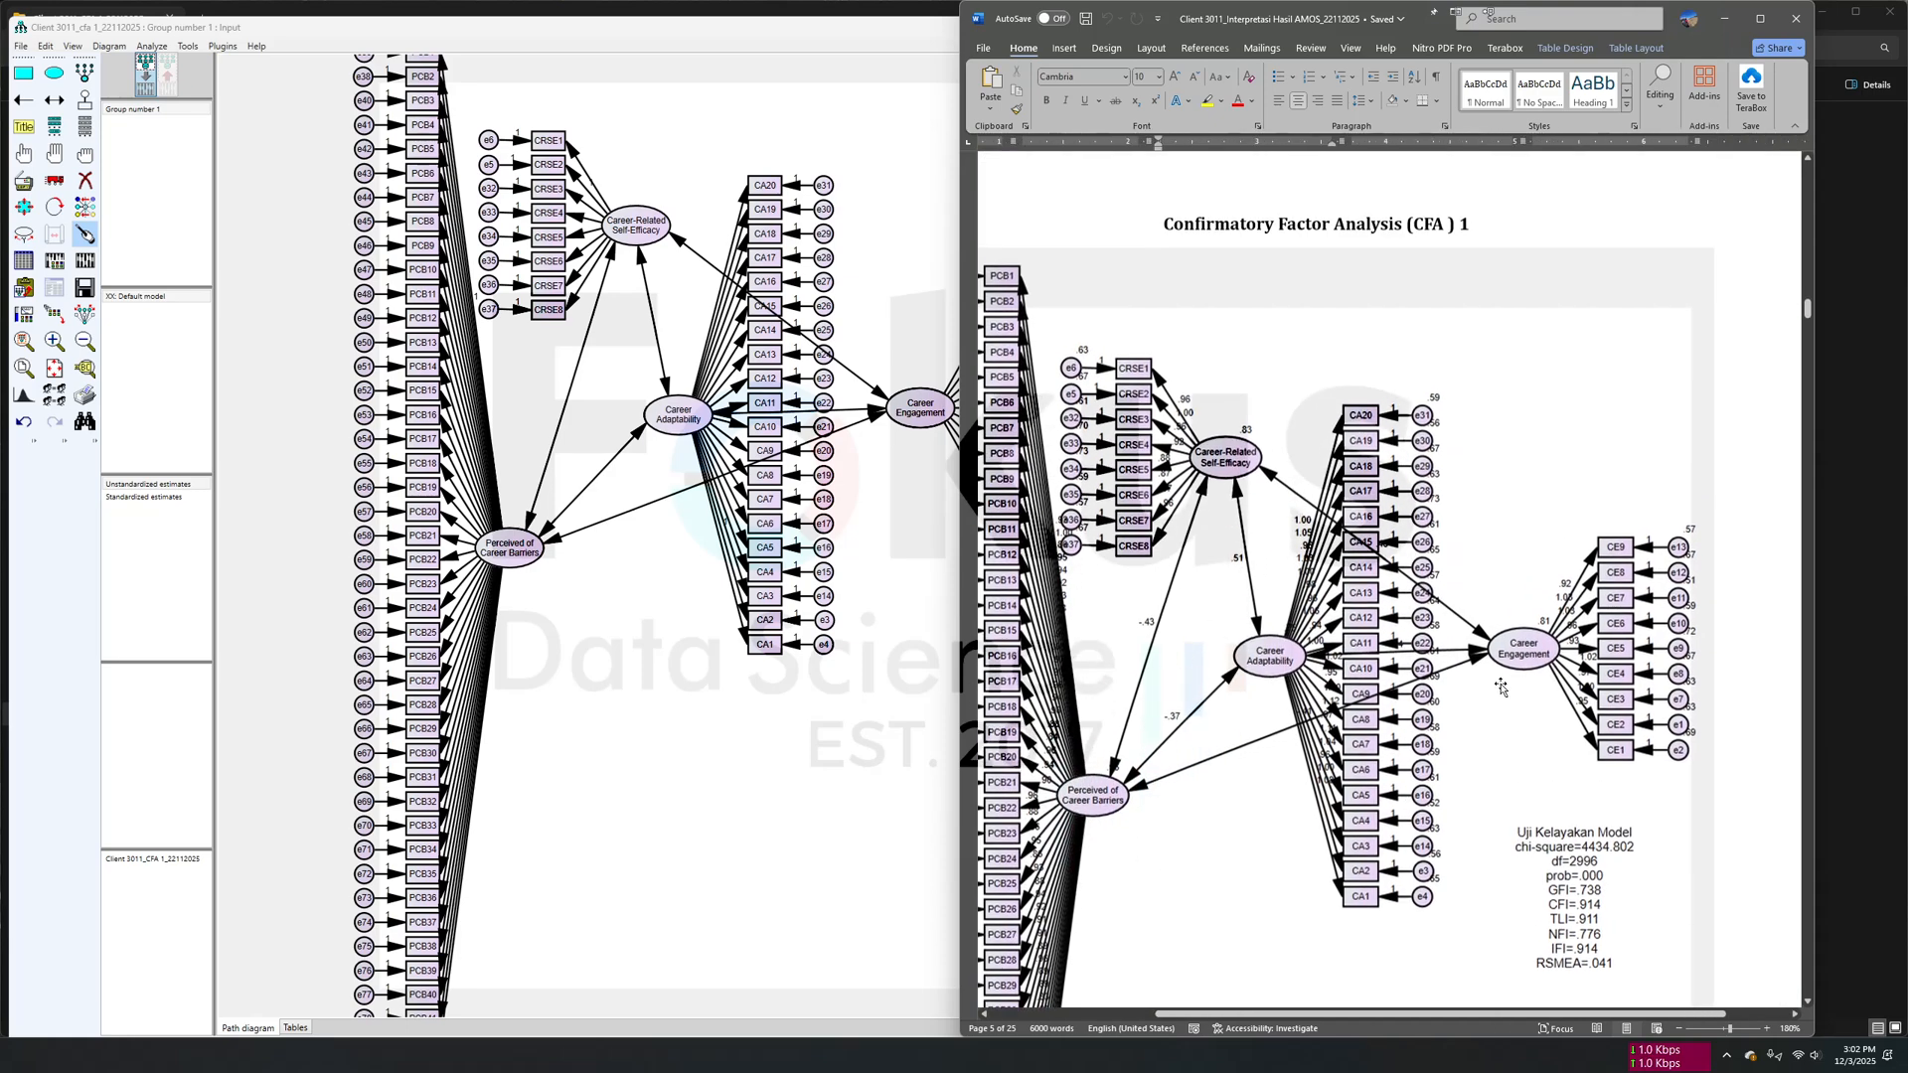
{"action": "scroll", "coordinate": [1525, 594], "scroll_direction": "down", "scroll_amount": 4}
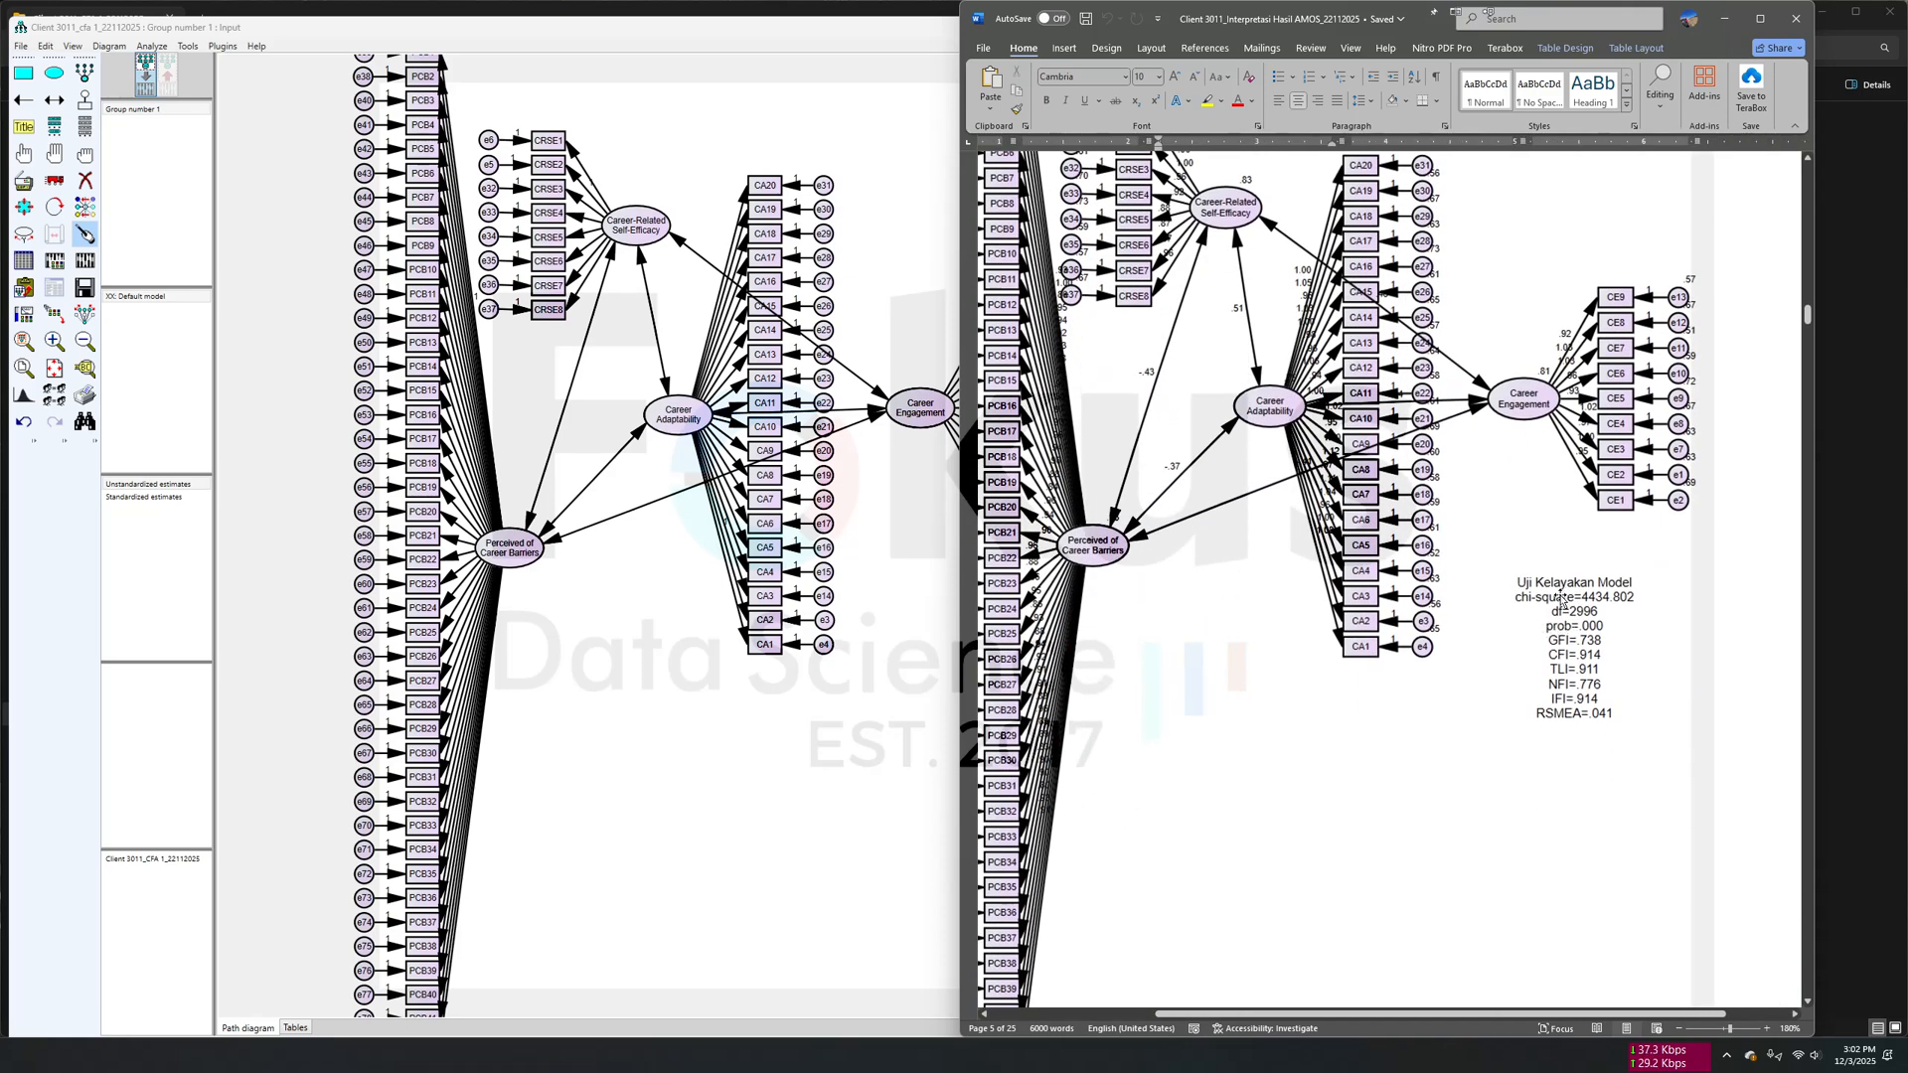
{"action": "left_click", "coordinate": [652, 695]}
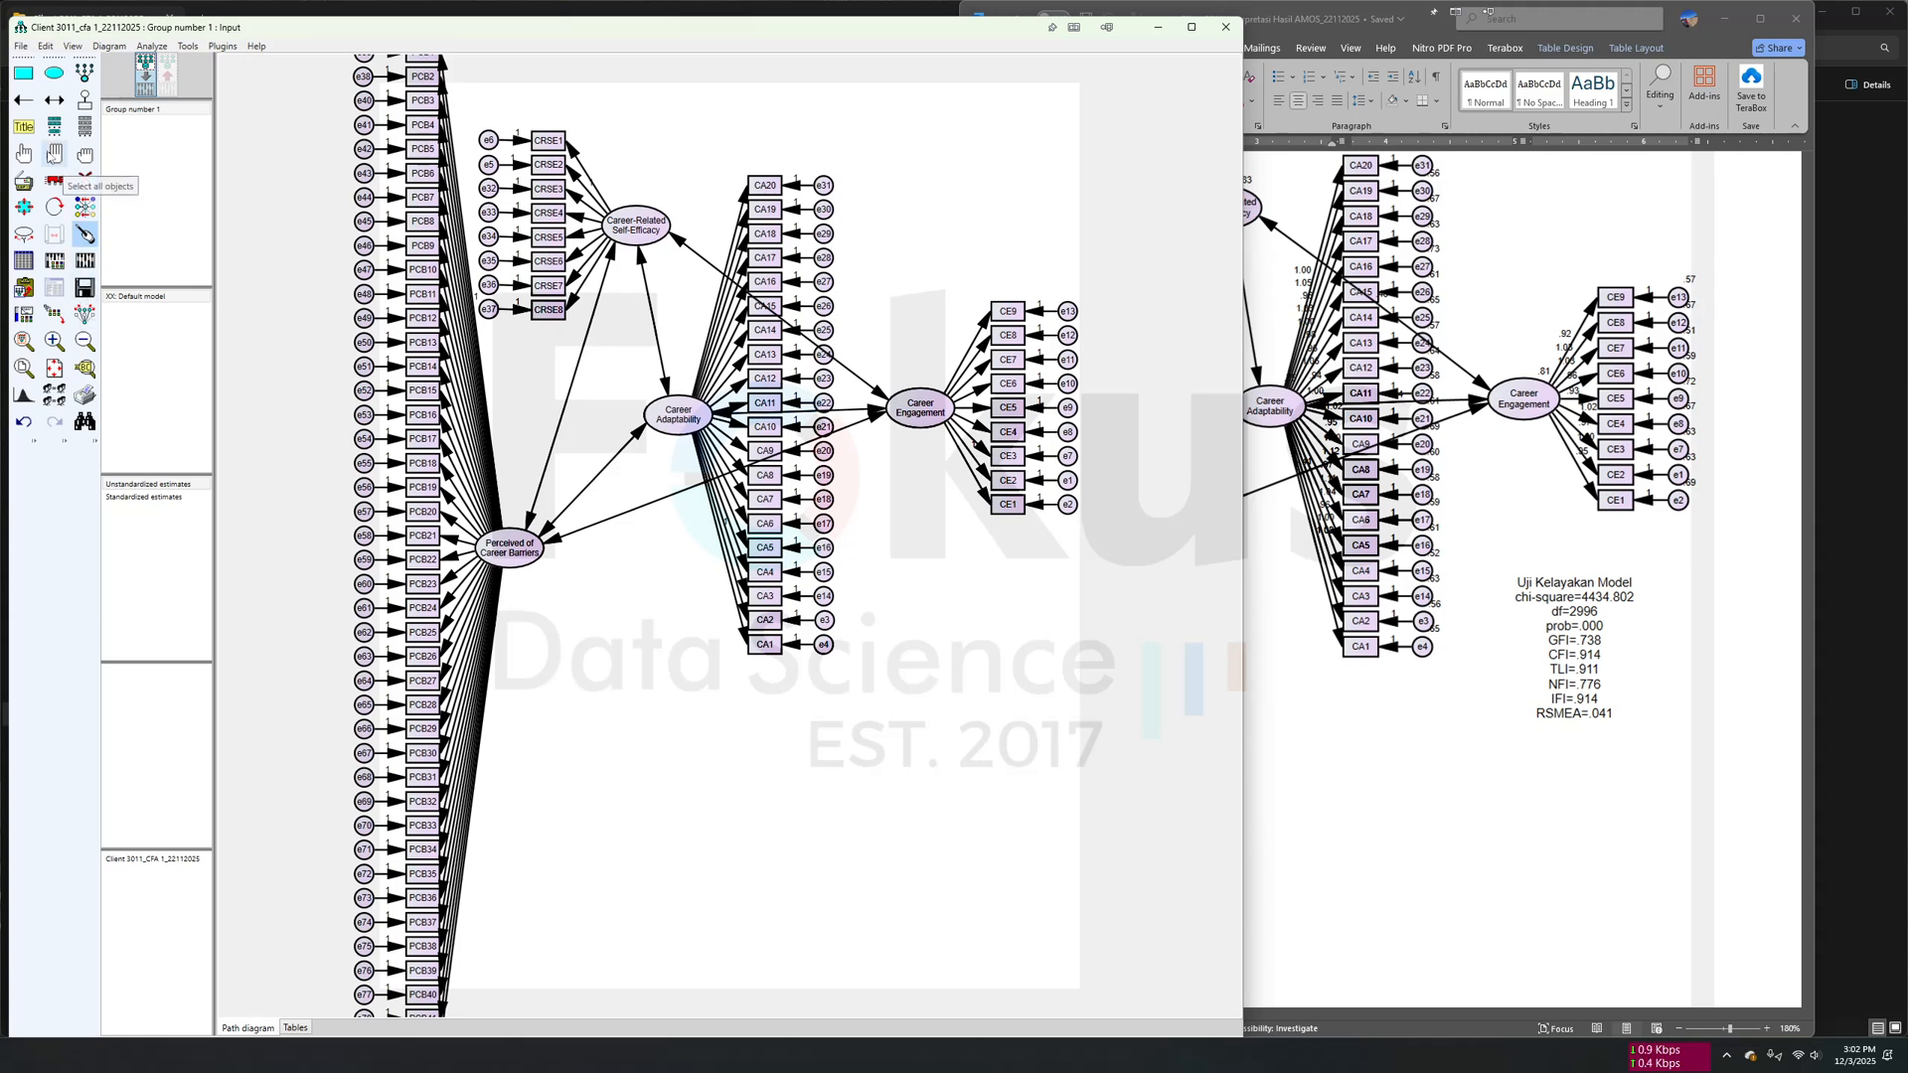
- Start a center-aligned figure caption in the blank area below Career Engagement and set its font size to 12
{"action": "left_click", "coordinate": [22, 135]}
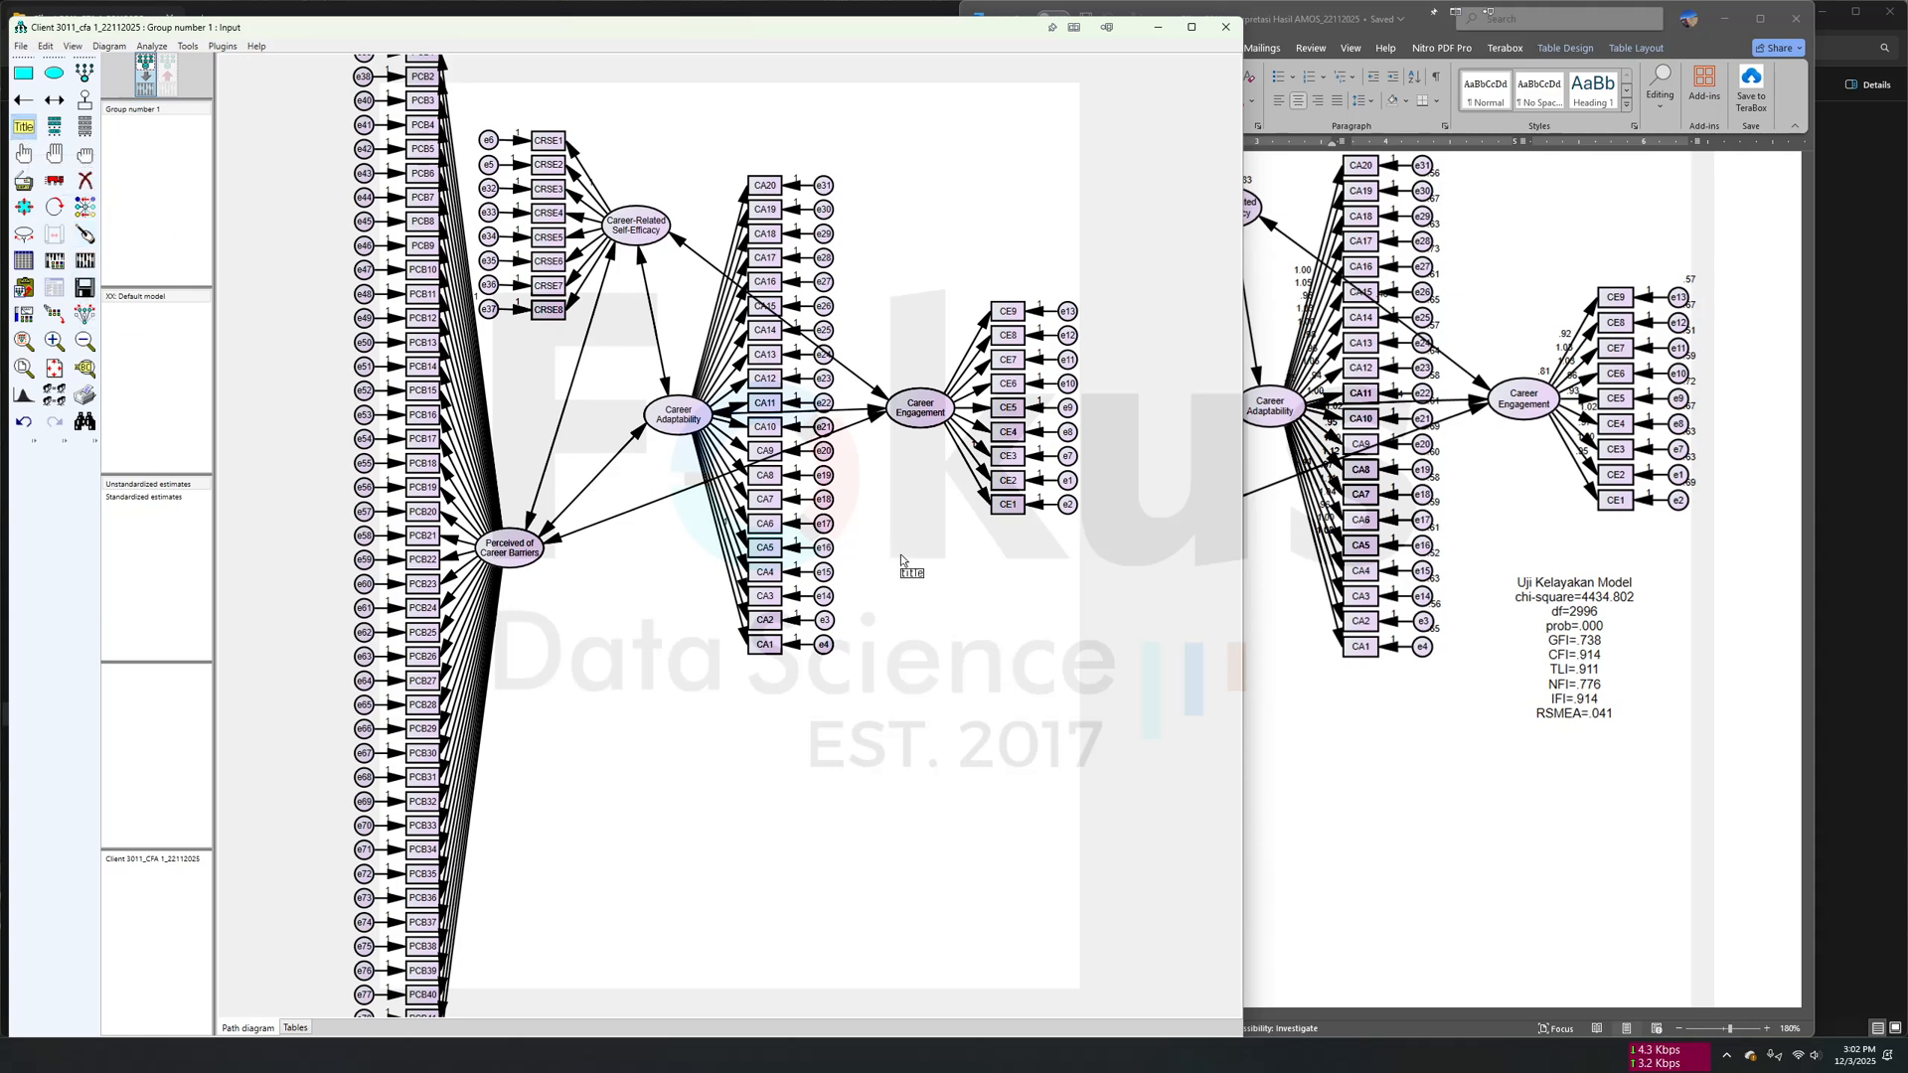
{"action": "left_click", "coordinate": [927, 595]}
{"action": "left_click_drag", "start_coordinate": [558, 459], "coordinate": [870, 561]}
{"action": "left_click", "coordinate": [810, 567]}
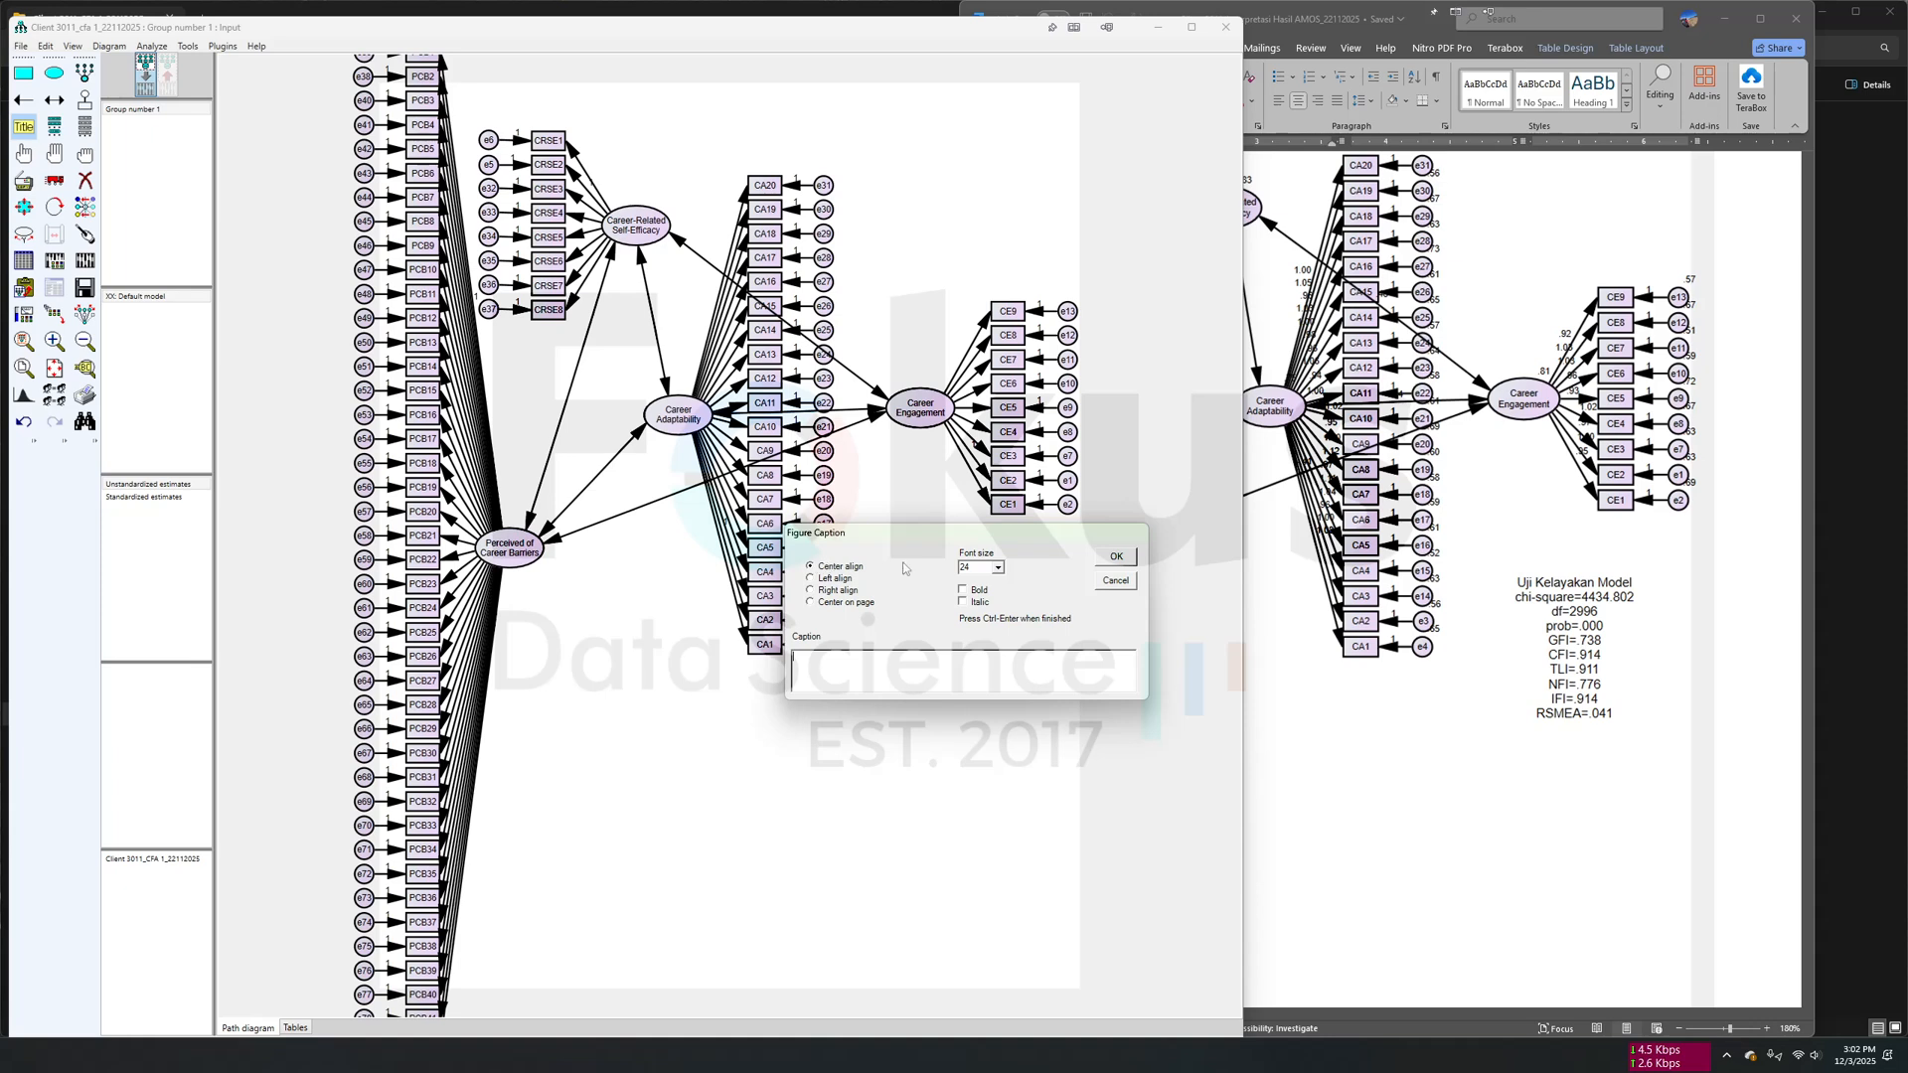
{"action": "left_click", "coordinate": [981, 566]}
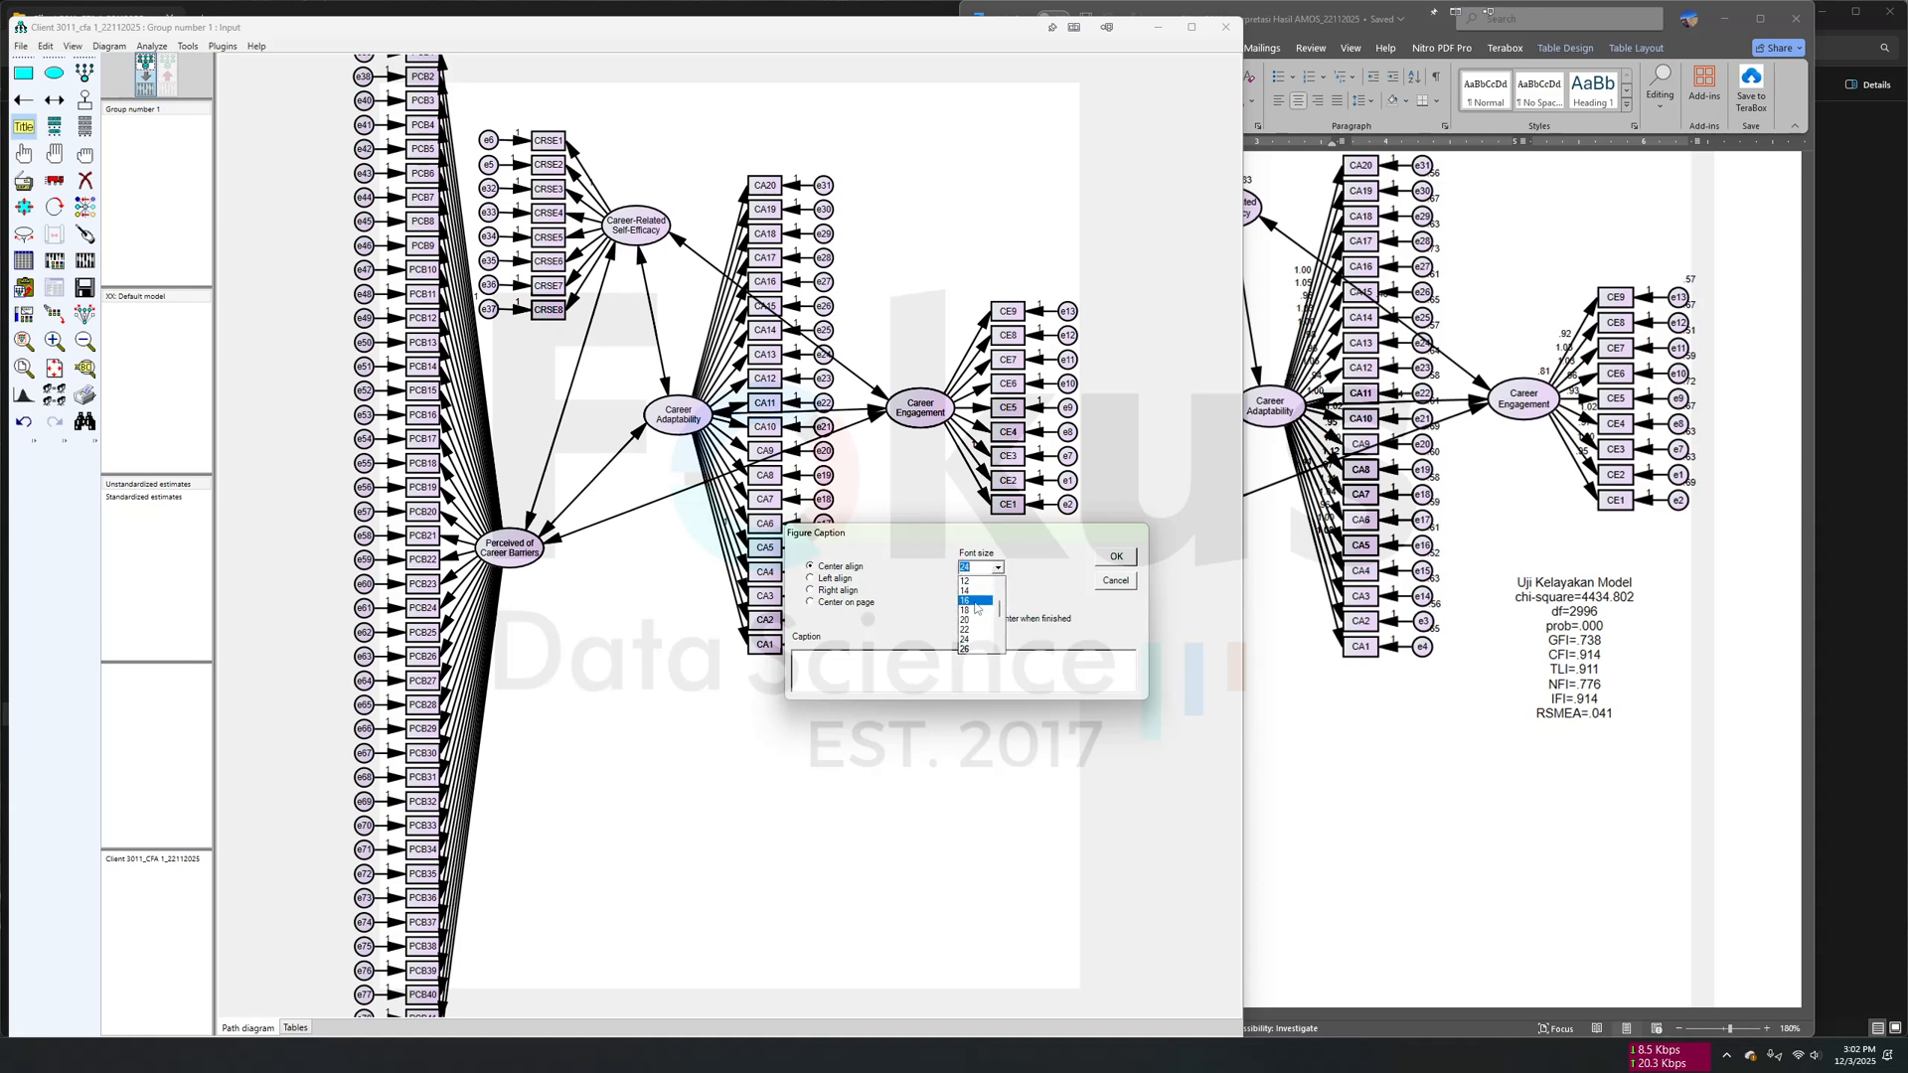
{"action": "left_click", "coordinate": [969, 581]}
{"action": "left_click", "coordinate": [826, 663]}
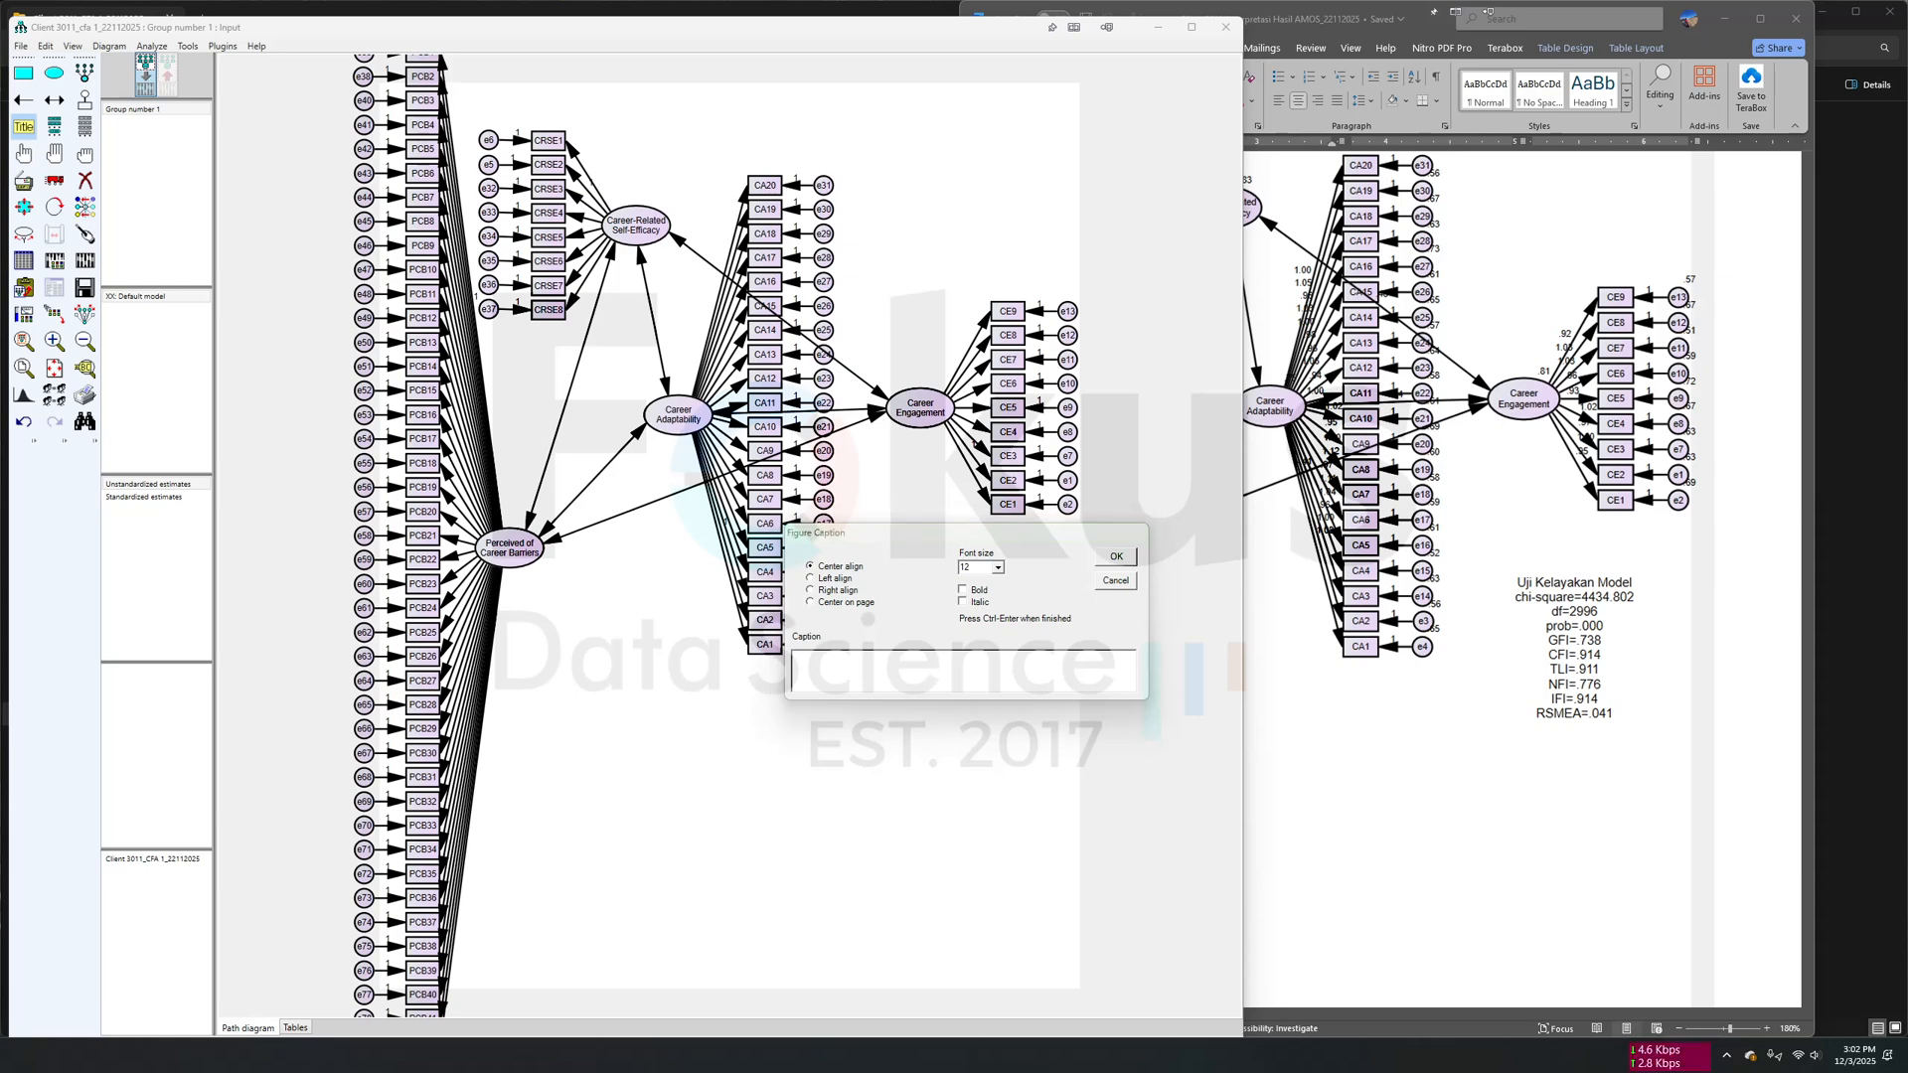
- Switch to File Explorer, open the "goodes of fit" text file one folder up, and copy its entire text
{"action": "key", "text": "alt+Tab"}
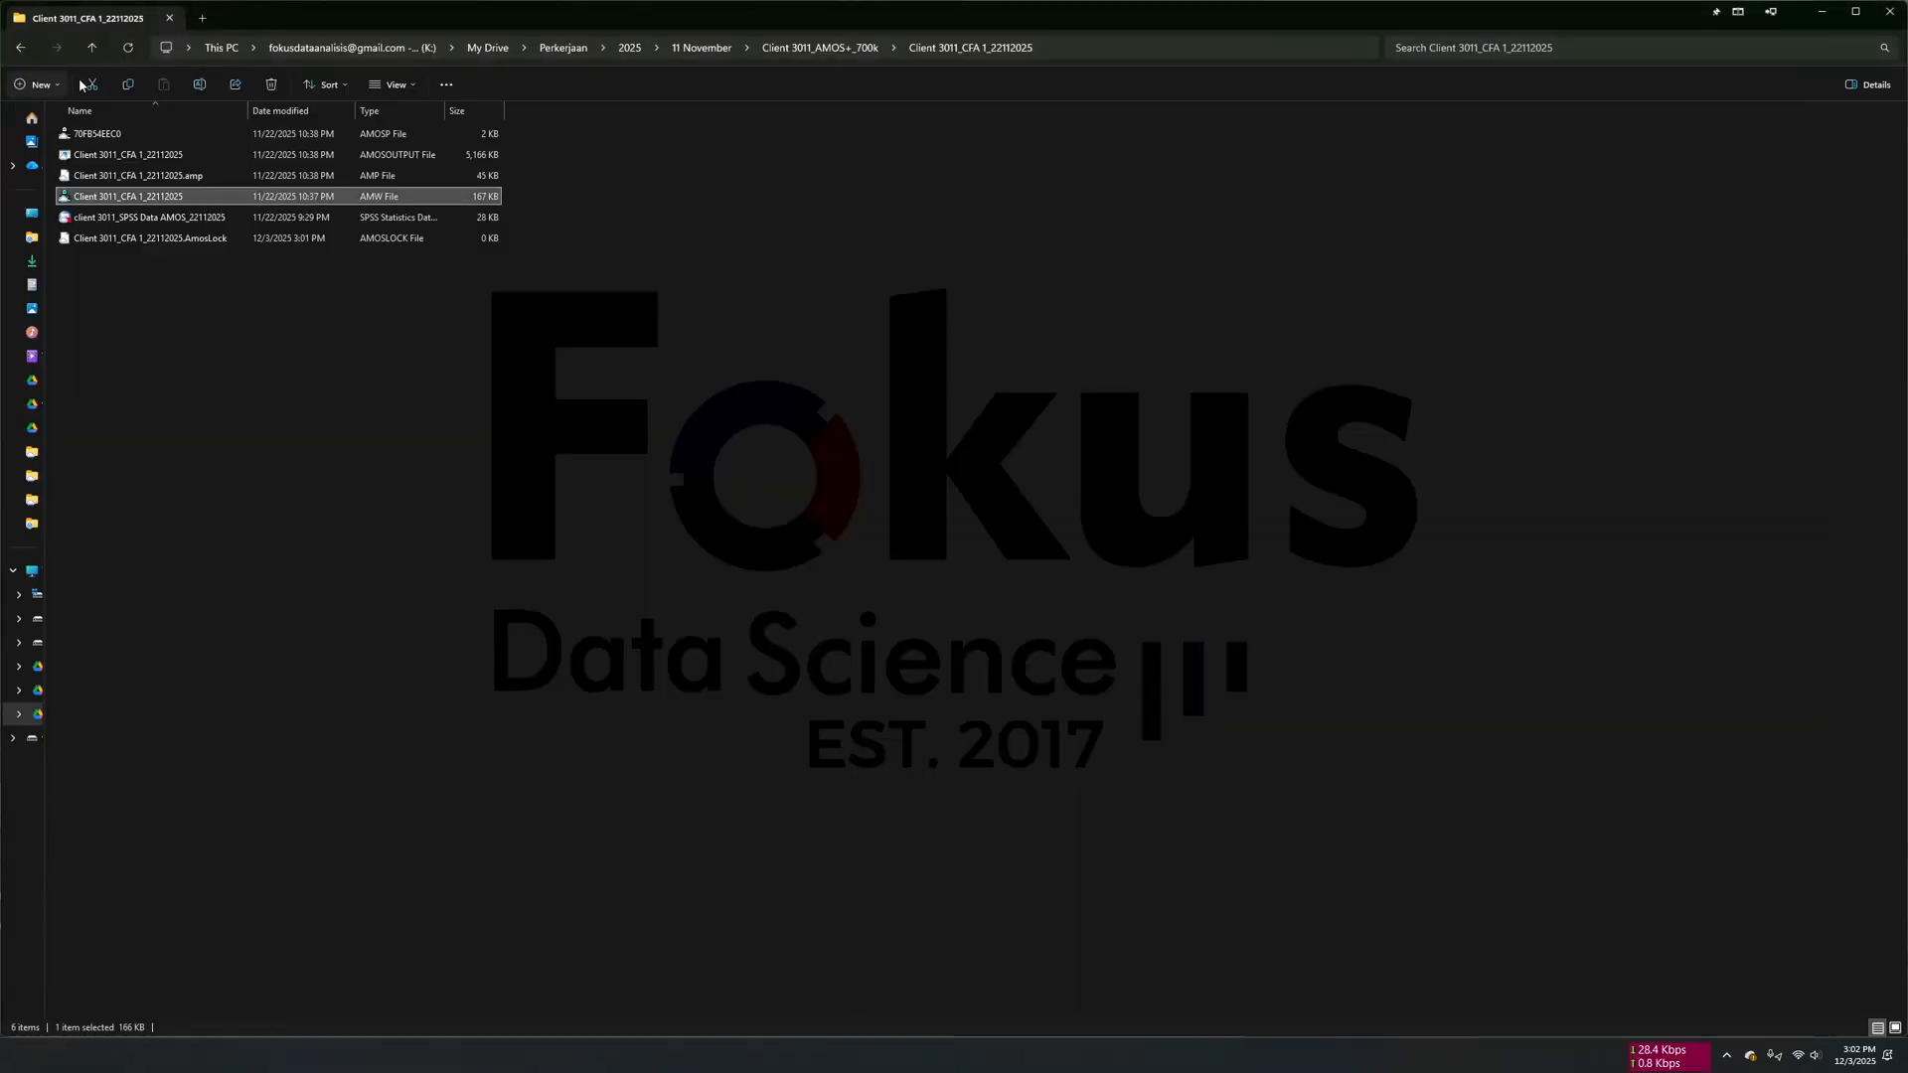
{"action": "left_click", "coordinate": [92, 50]}
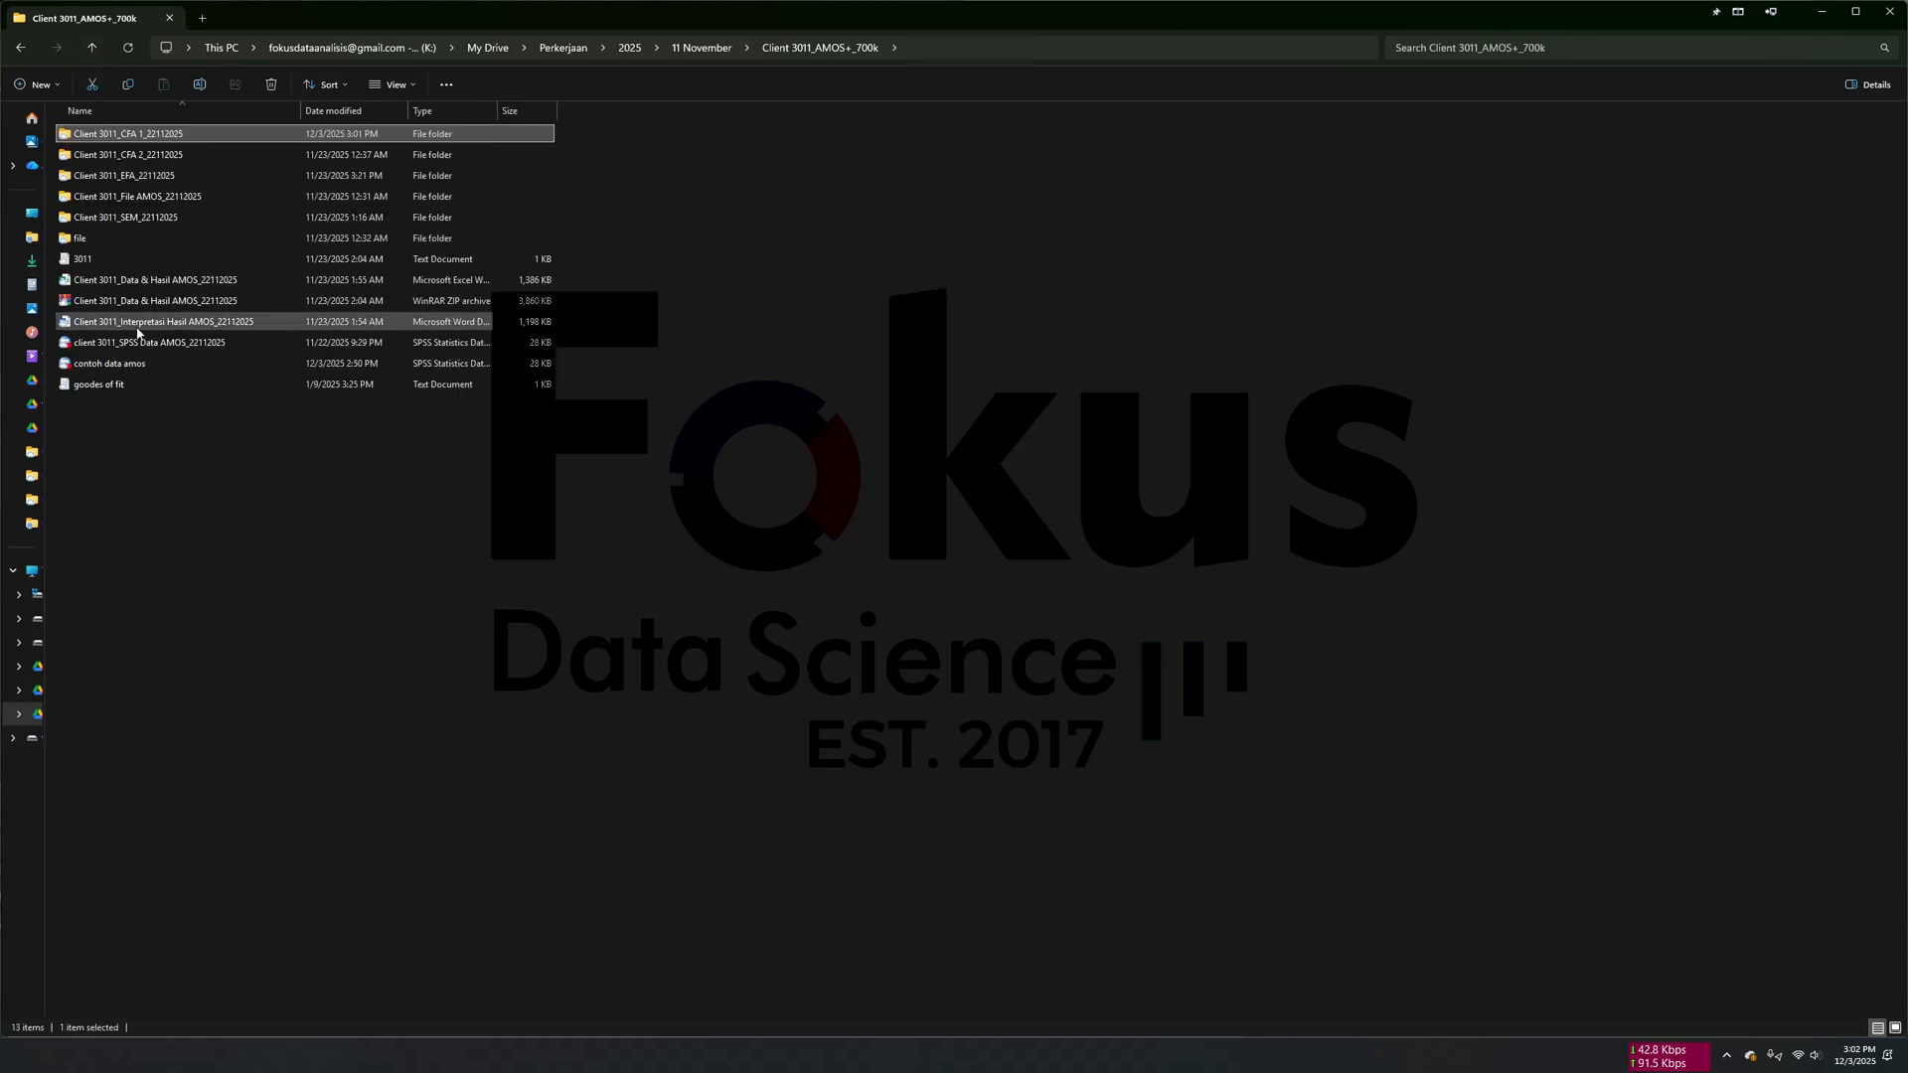
{"action": "double_click", "coordinate": [120, 387]}
{"action": "left_click_drag", "start_coordinate": [388, 283], "coordinate": [213, 74]}
{"action": "right_click", "coordinate": [226, 129]}
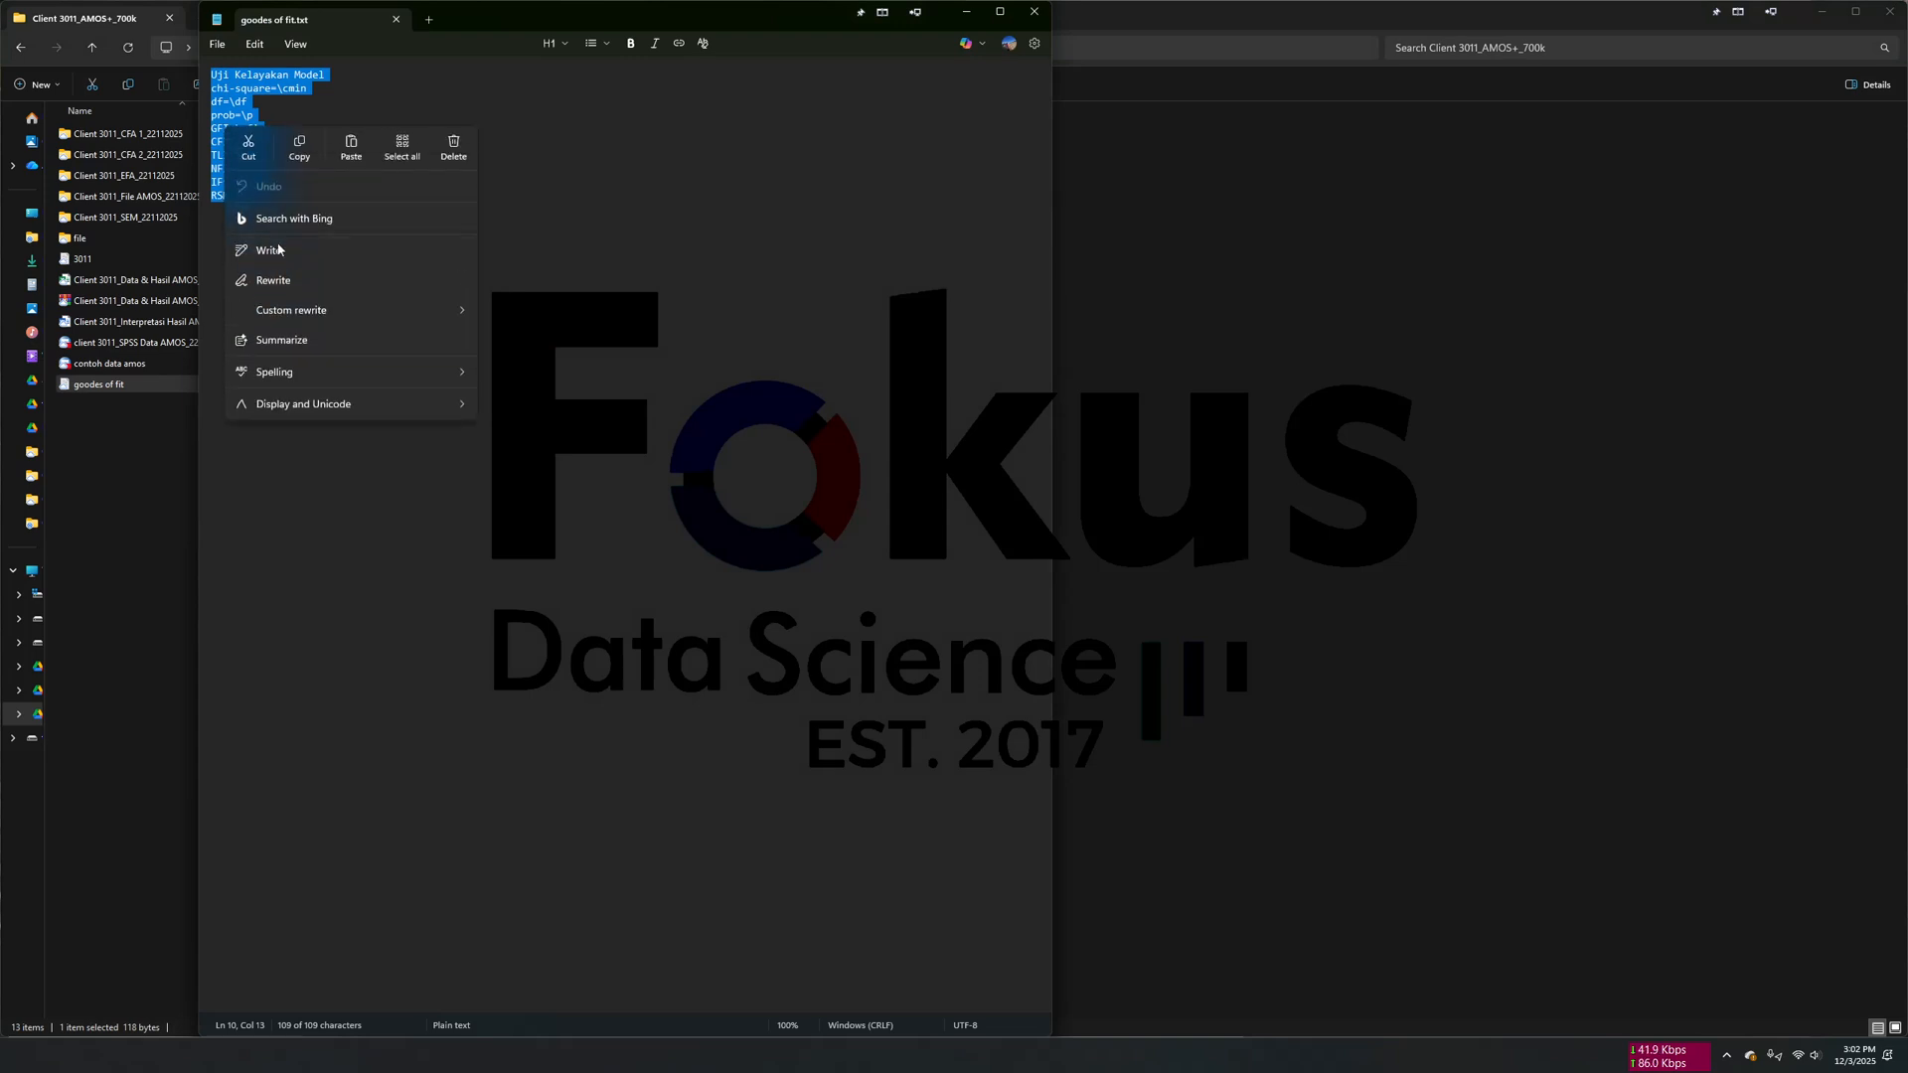
{"action": "left_click", "coordinate": [296, 165]}
- Return to AMOS, paste the copied Uji Kelayakan Model text into the figure caption and confirm it
{"action": "left_click", "coordinate": [595, 1056]}
{"action": "left_click", "coordinate": [686, 959]}
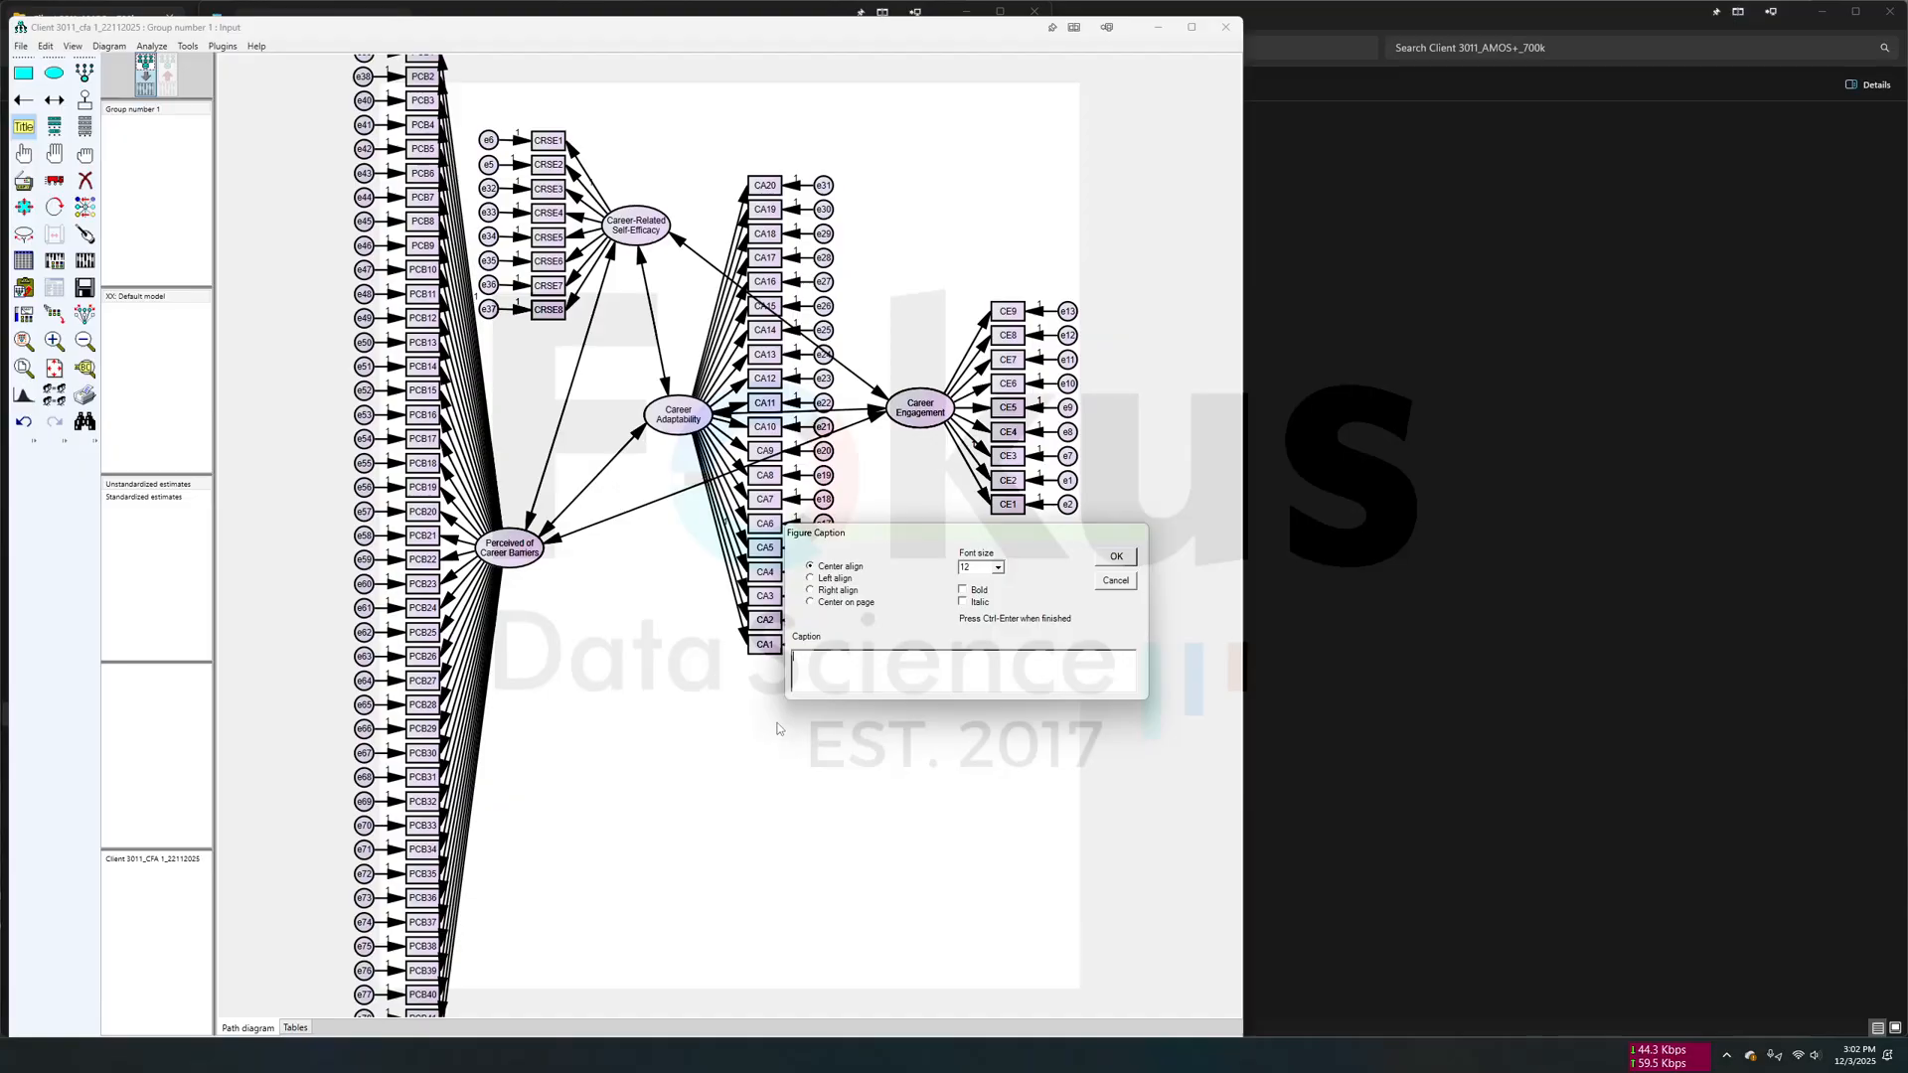
{"action": "right_click", "coordinate": [824, 673]}
{"action": "left_click", "coordinate": [862, 738]}
{"action": "left_click", "coordinate": [1116, 557]}
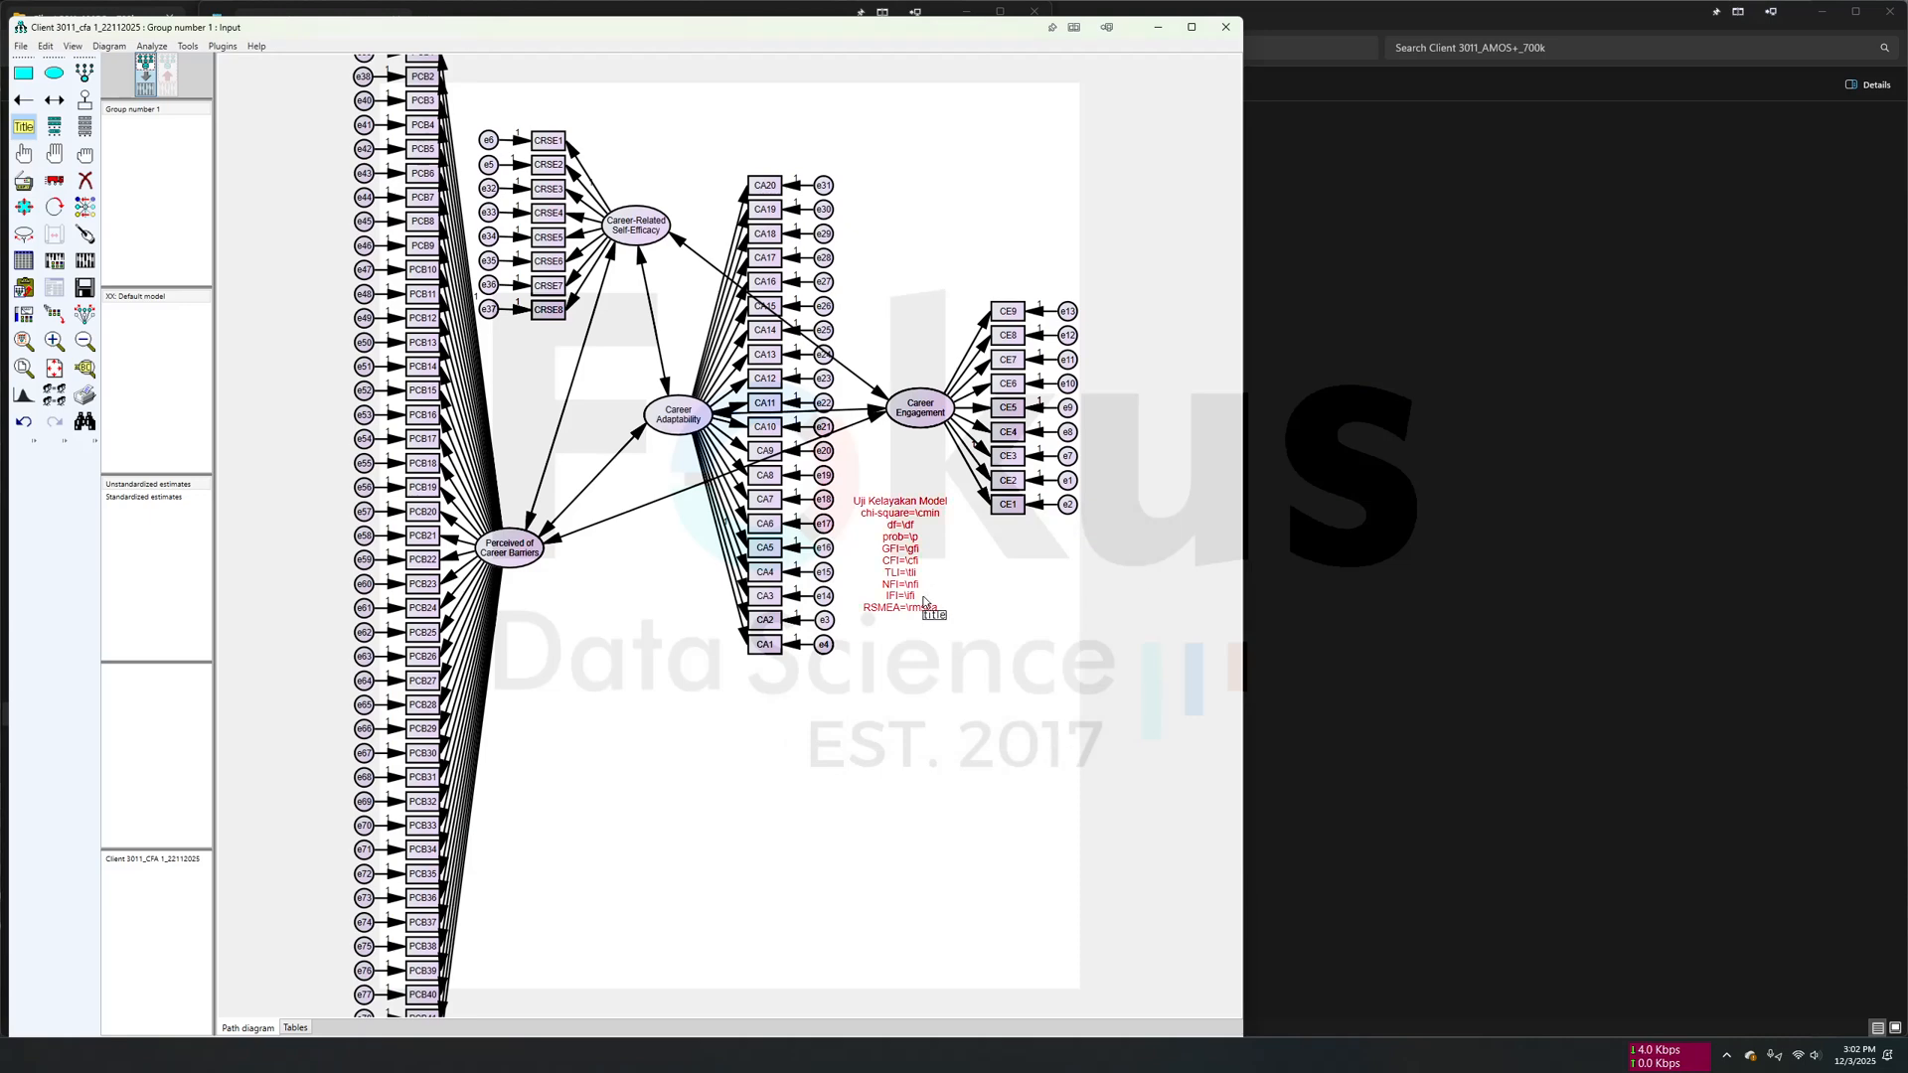
- Move the Uji Kelayakan Model caption to the free space under the Career Engagement indicators
{"action": "left_click", "coordinate": [54, 179]}
{"action": "left_click_drag", "start_coordinate": [915, 594], "coordinate": [985, 682]}
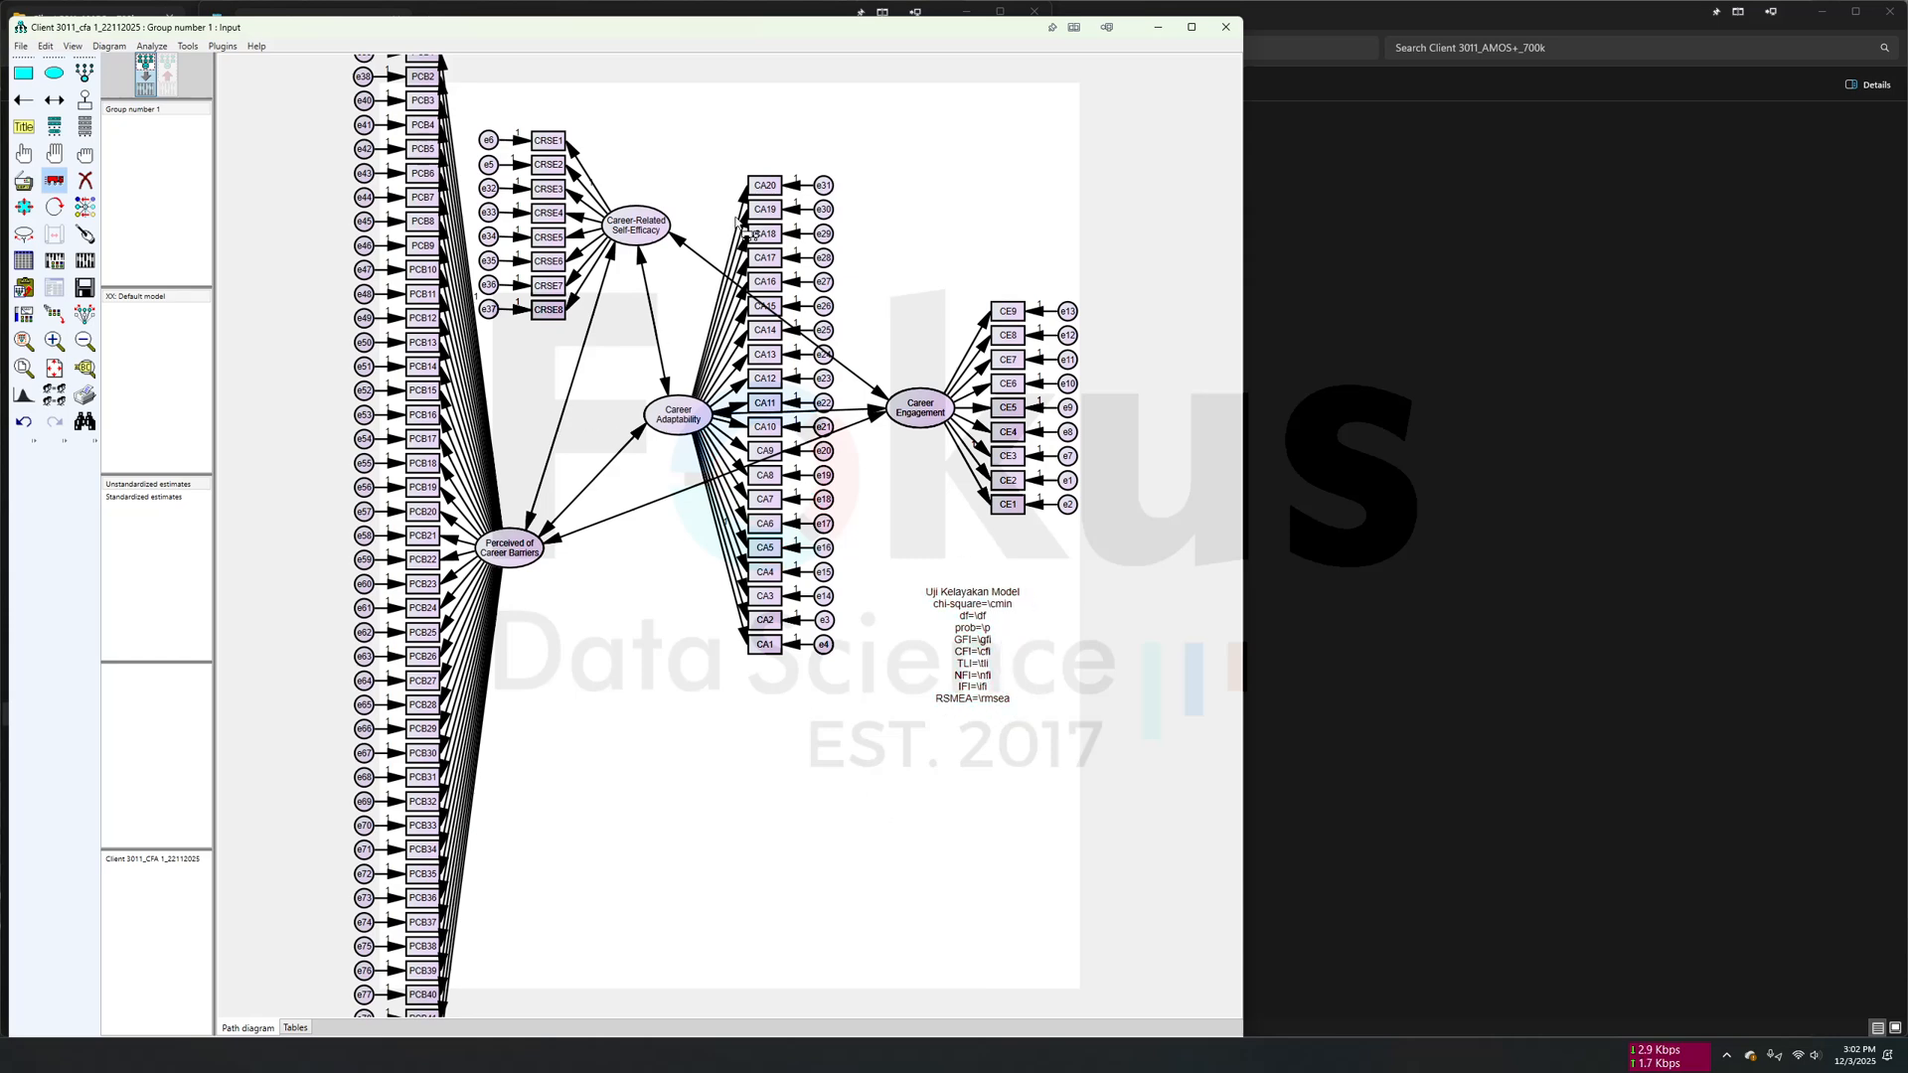
{"action": "scroll", "coordinate": [688, 675], "scroll_direction": "up", "scroll_amount": 1}
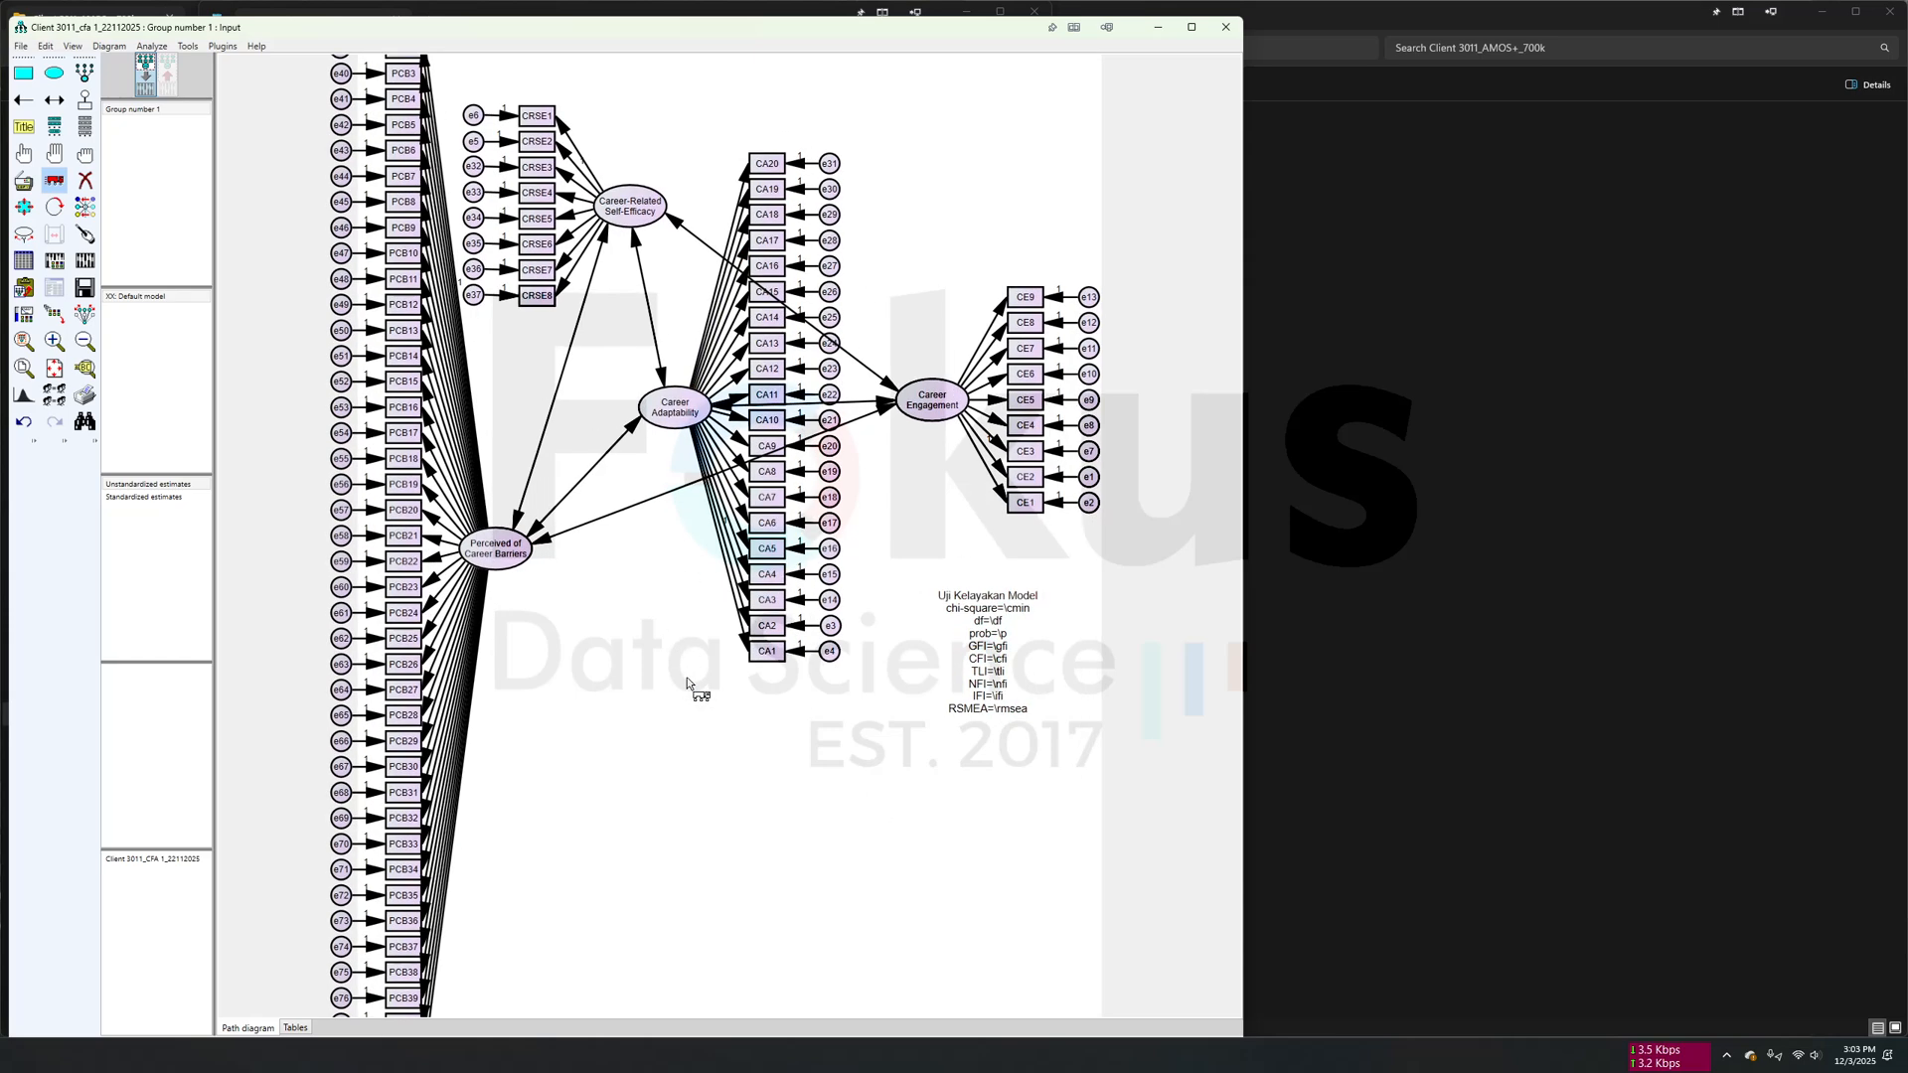
{"action": "scroll", "coordinate": [689, 676], "scroll_direction": "down", "scroll_amount": 2}
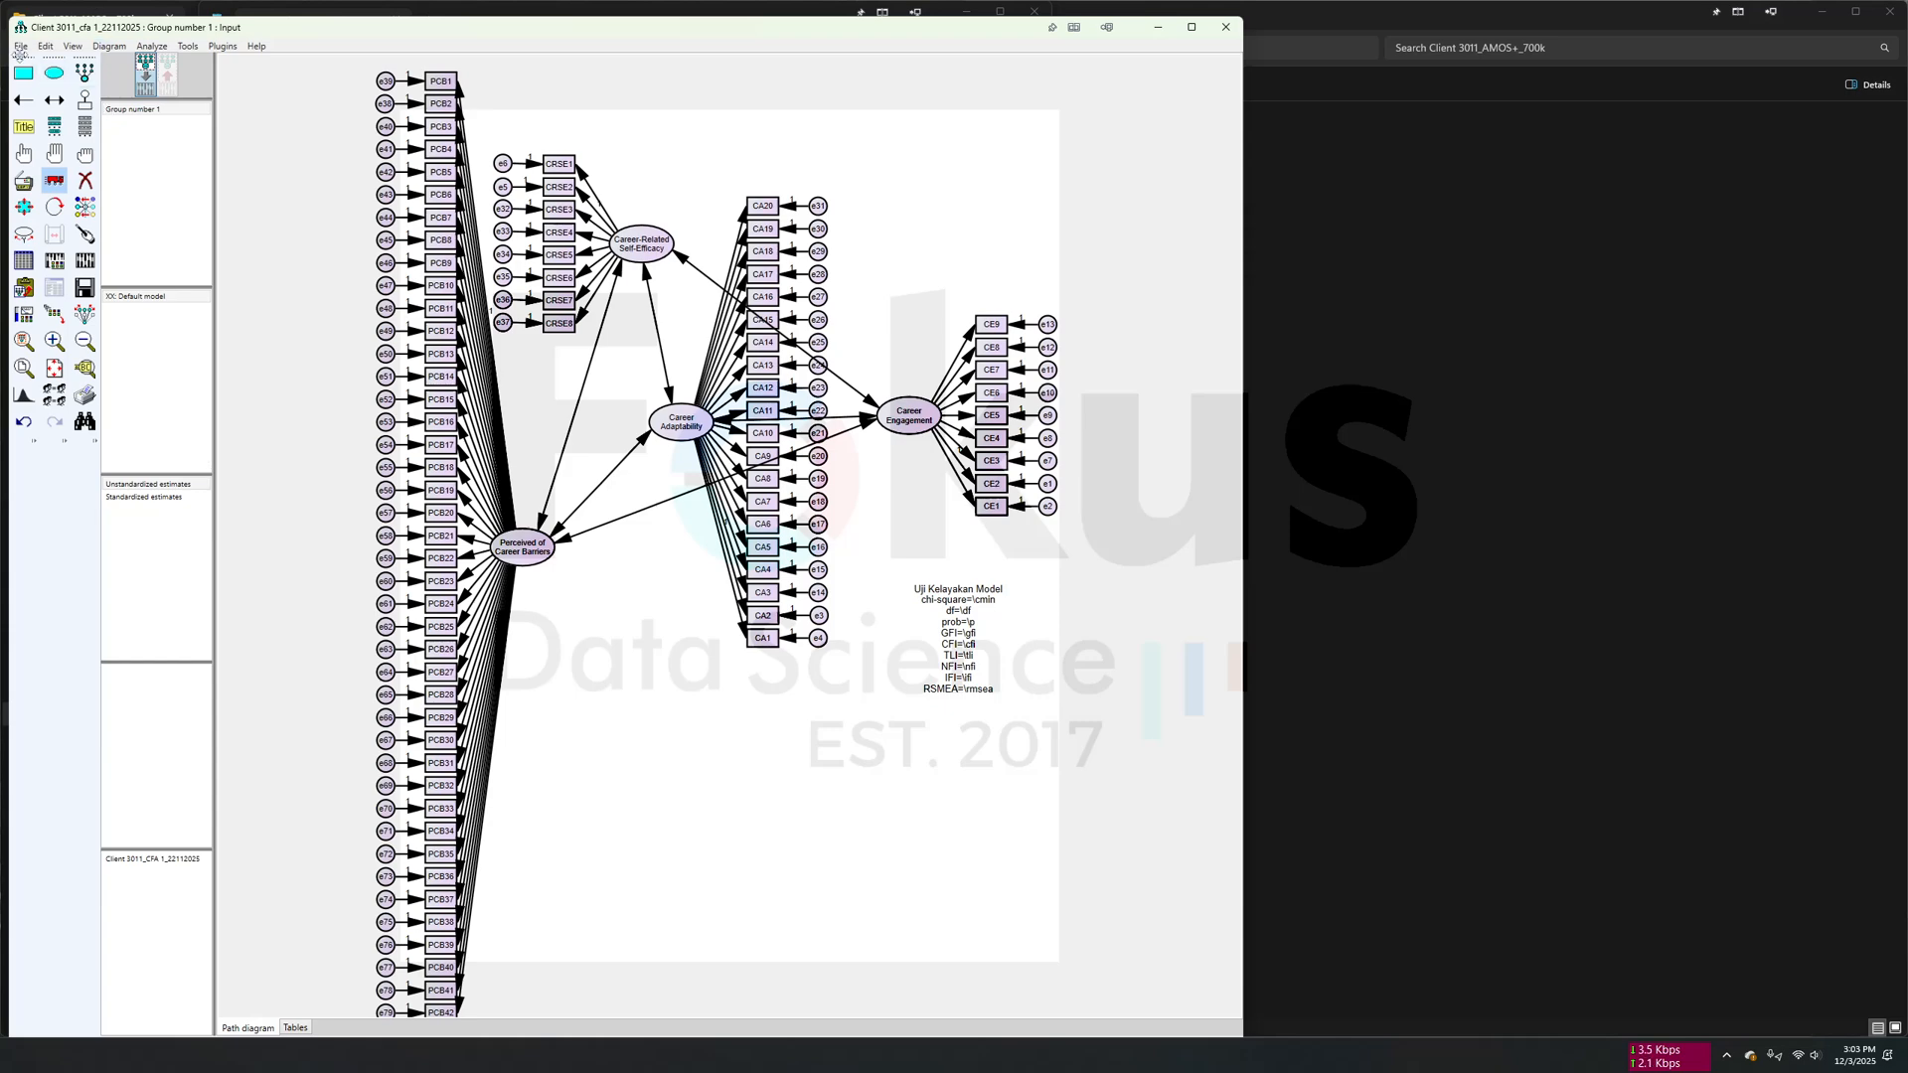
- Save a copy of the model in the CFA 1 folder, adding "contoh" after "CFA 1" in the existing file name
{"action": "left_click", "coordinate": [20, 47]}
{"action": "left_click", "coordinate": [72, 146]}
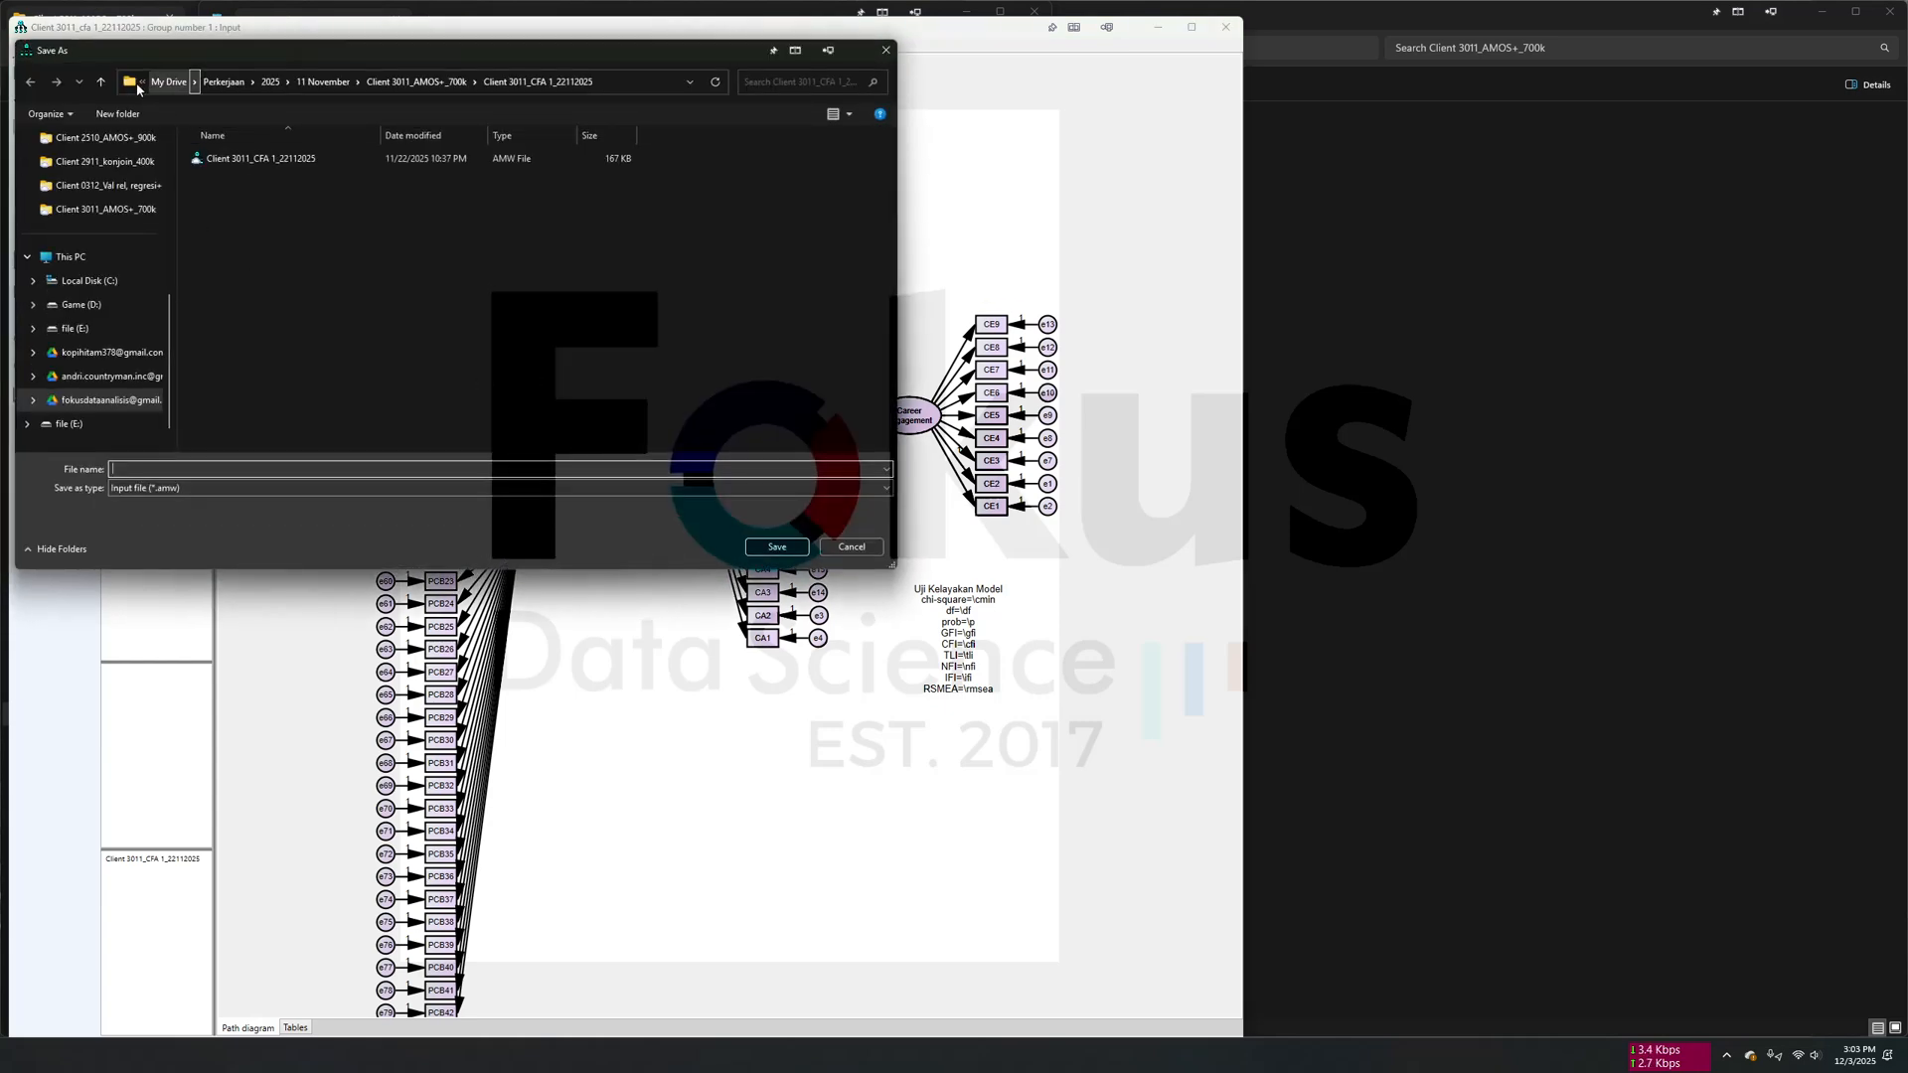
{"action": "left_click", "coordinate": [102, 82]}
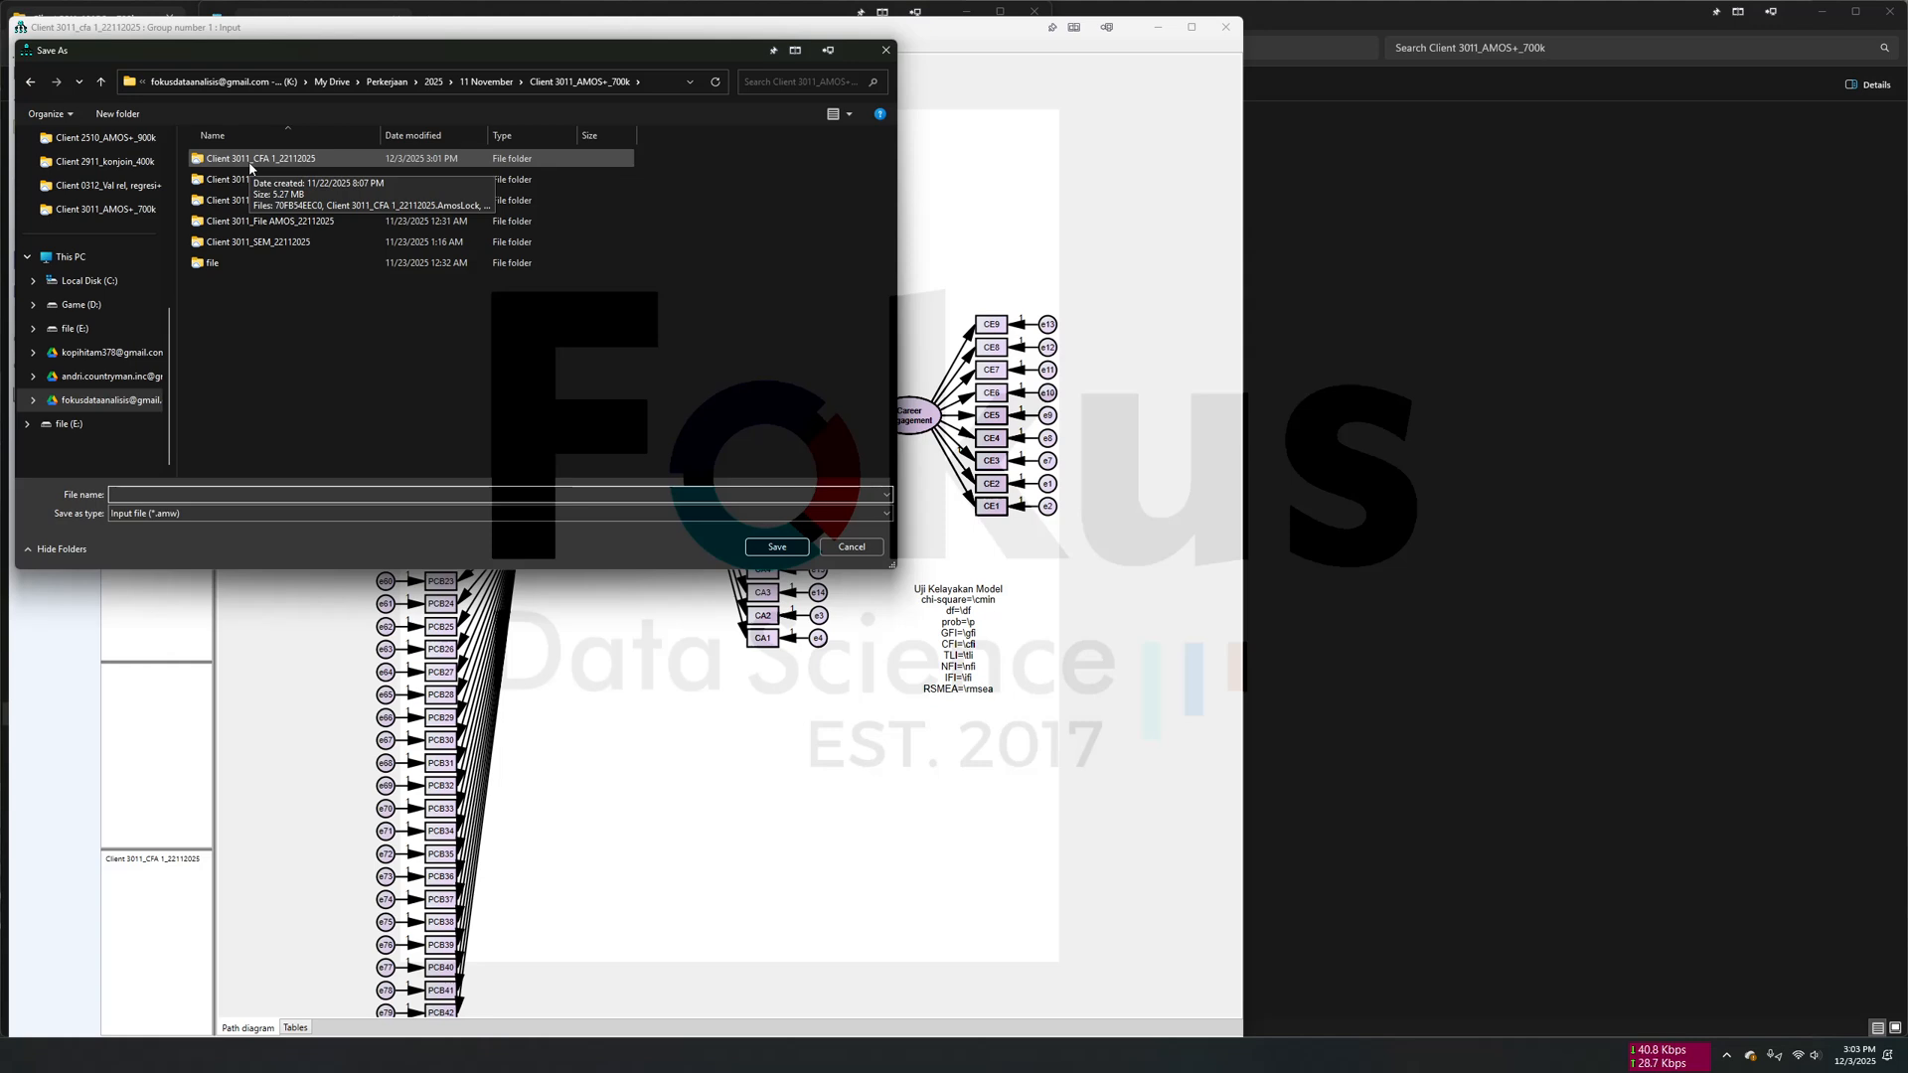
{"action": "left_click", "coordinate": [249, 169]}
{"action": "double_click", "coordinate": [249, 164]}
{"action": "left_click", "coordinate": [292, 164]}
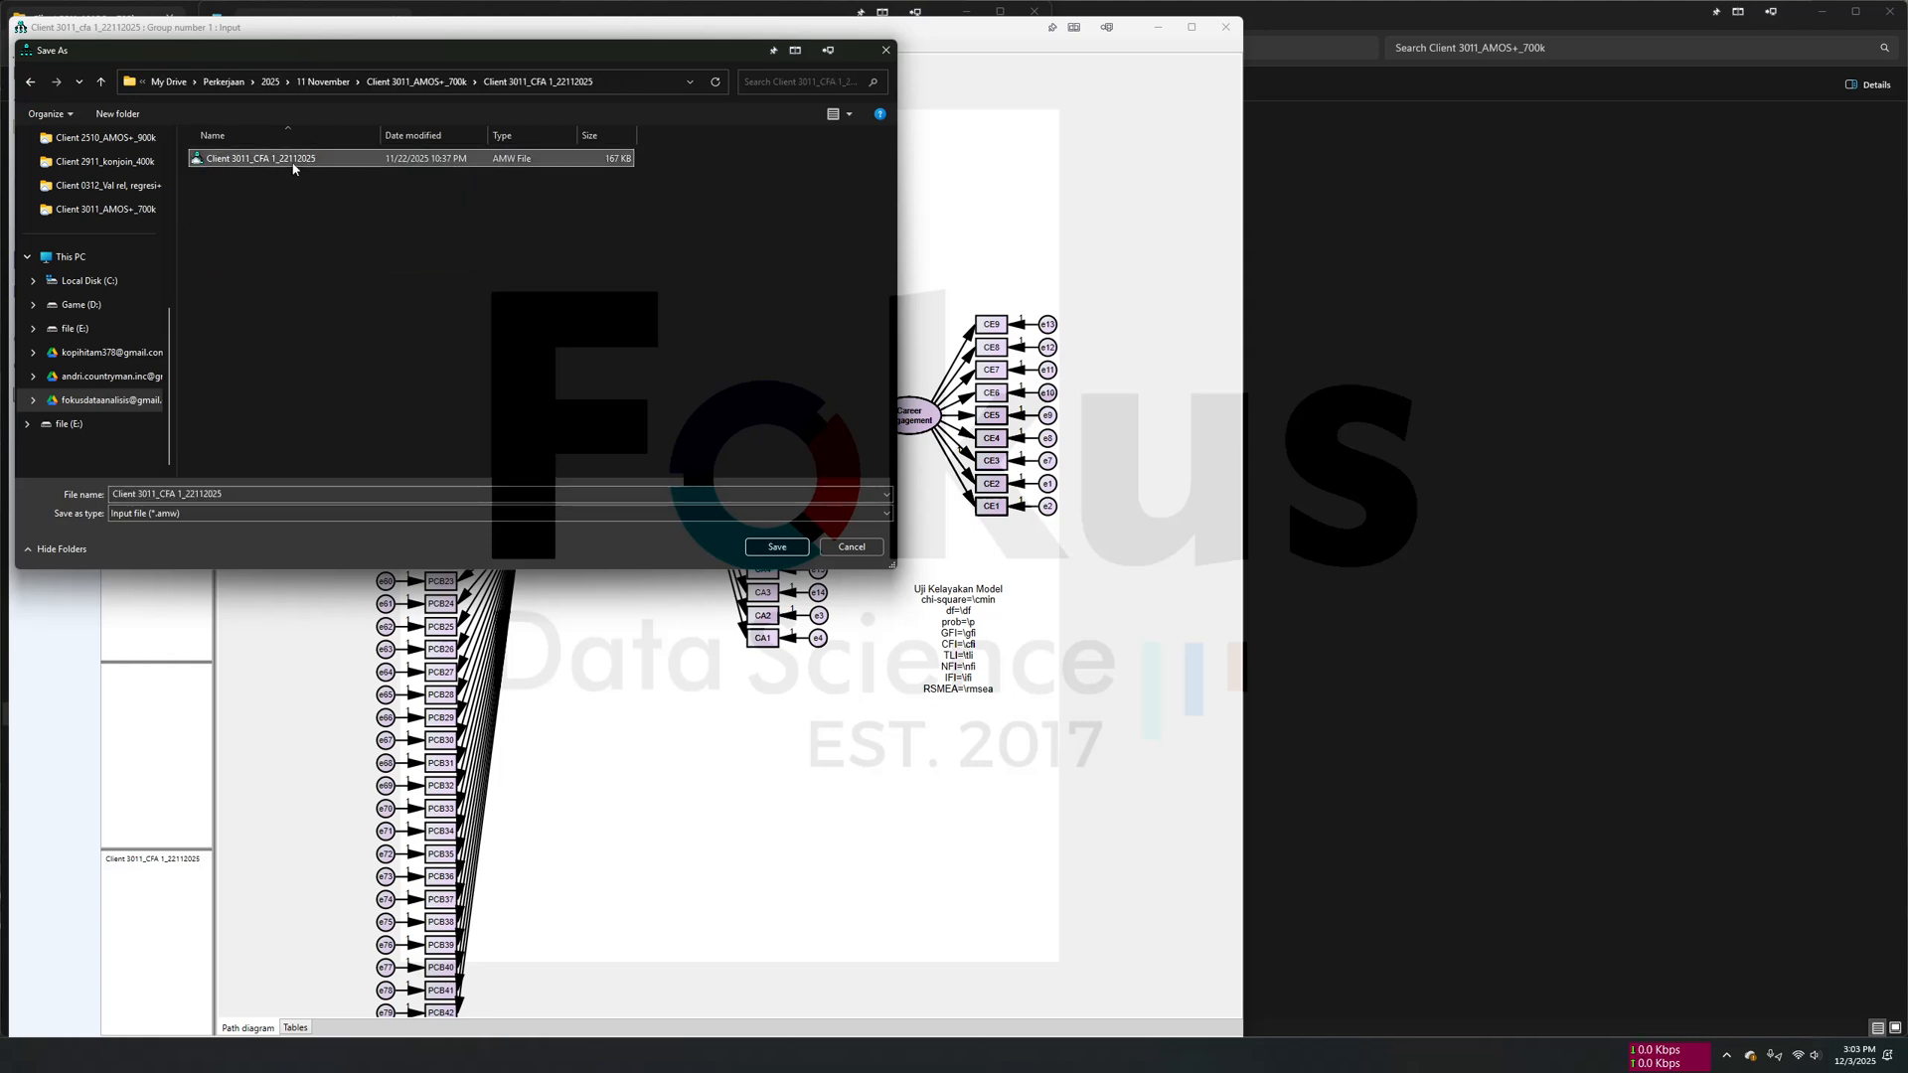
{"action": "left_click", "coordinate": [184, 494]}
{"action": "left_click", "coordinate": [179, 494]}
{"action": "type", "text": "contoh"}
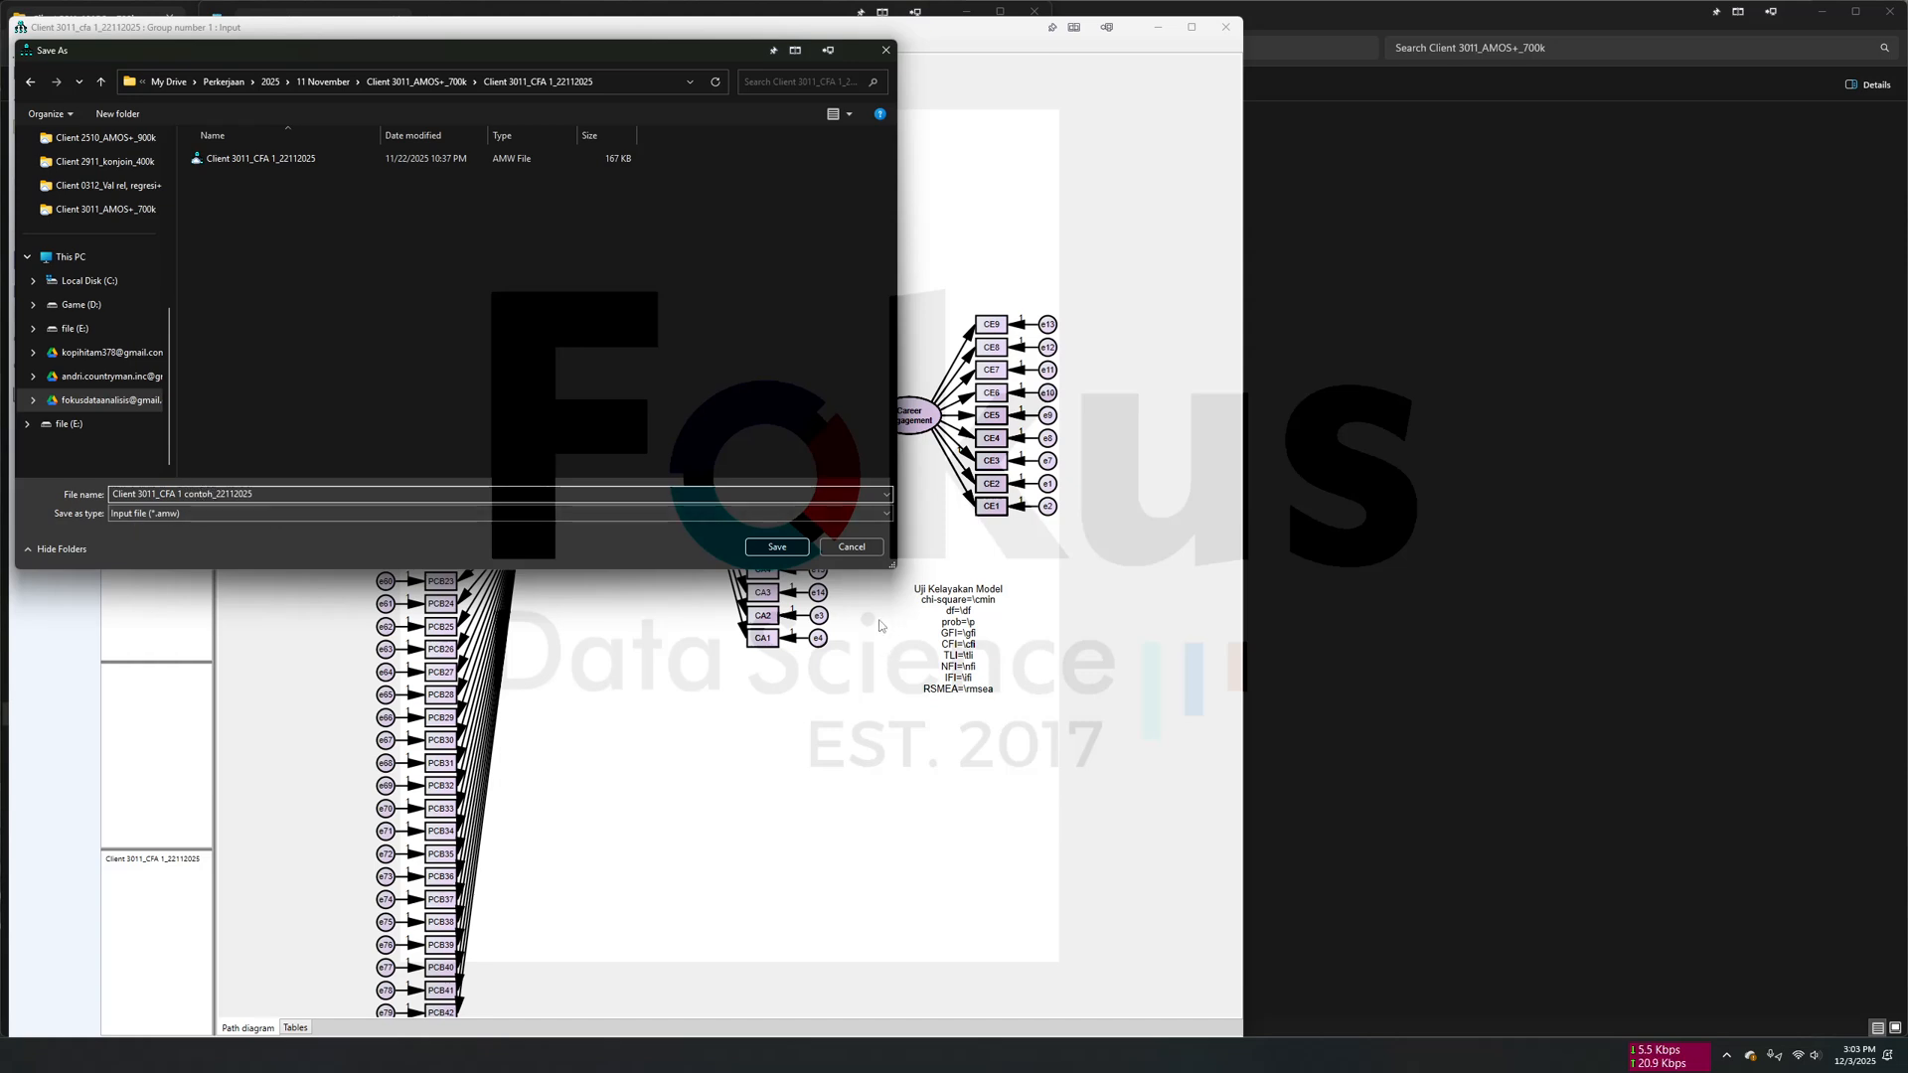
{"action": "left_click", "coordinate": [765, 546]}
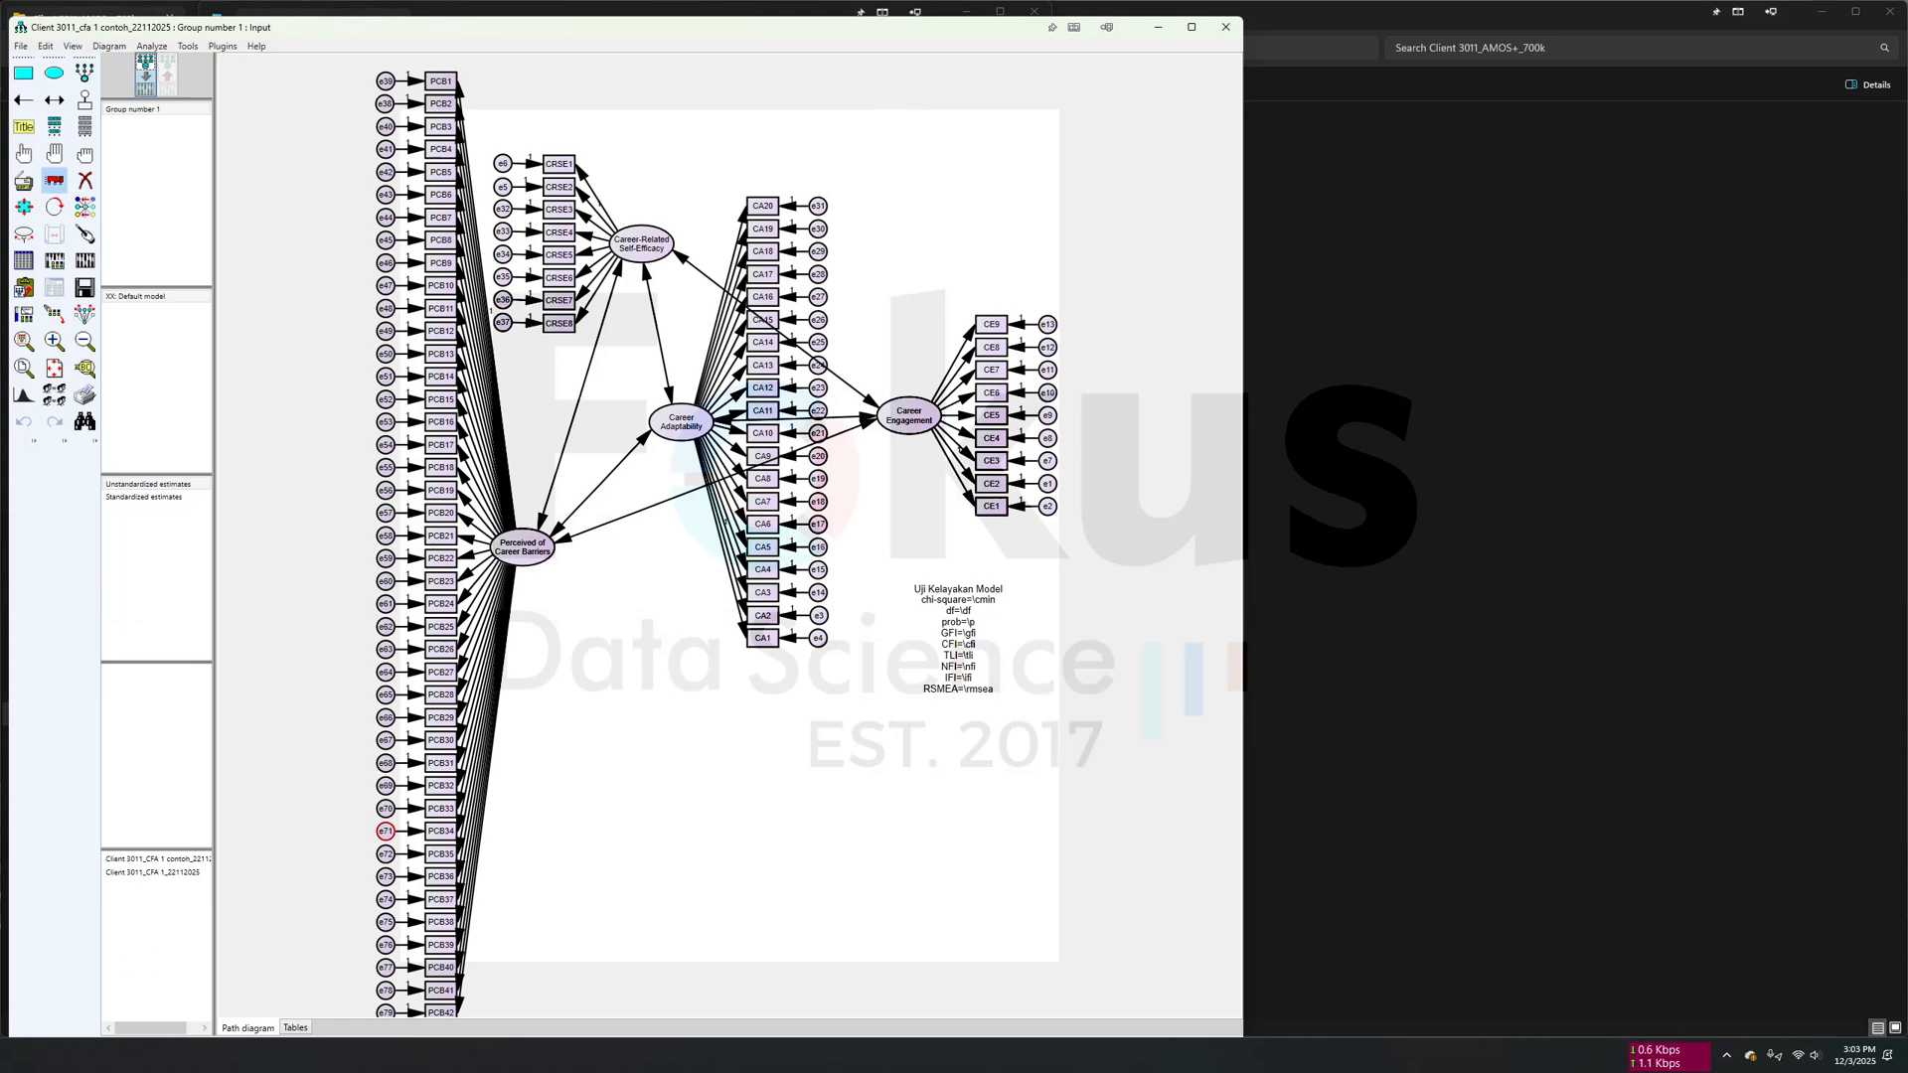
- Switch to the AMOS results interpretation document in Word and move its window clear of the AMOS path diagram
{"action": "key", "text": "alt+Tab"}
{"action": "scroll", "coordinate": [1444, 366], "scroll_direction": "left", "scroll_amount": 5}
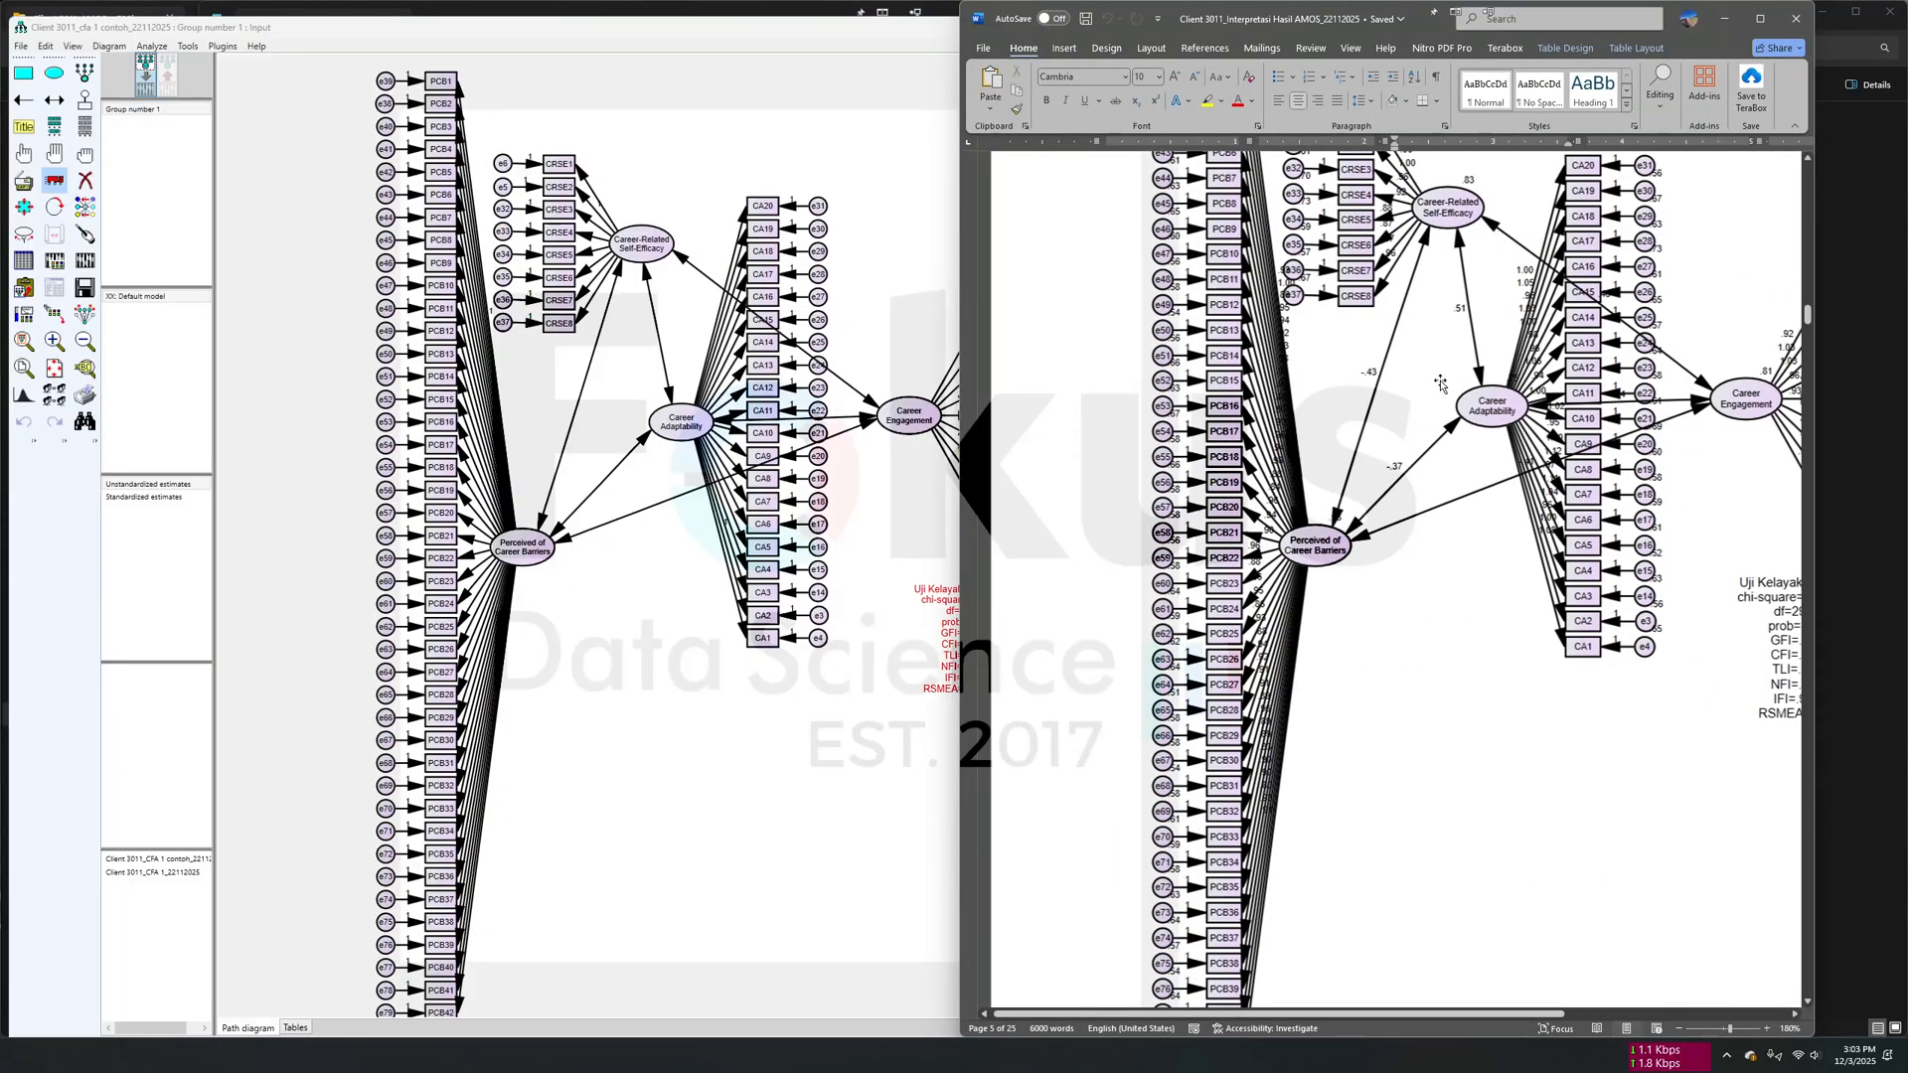
{"action": "left_click", "coordinate": [1668, 45]}
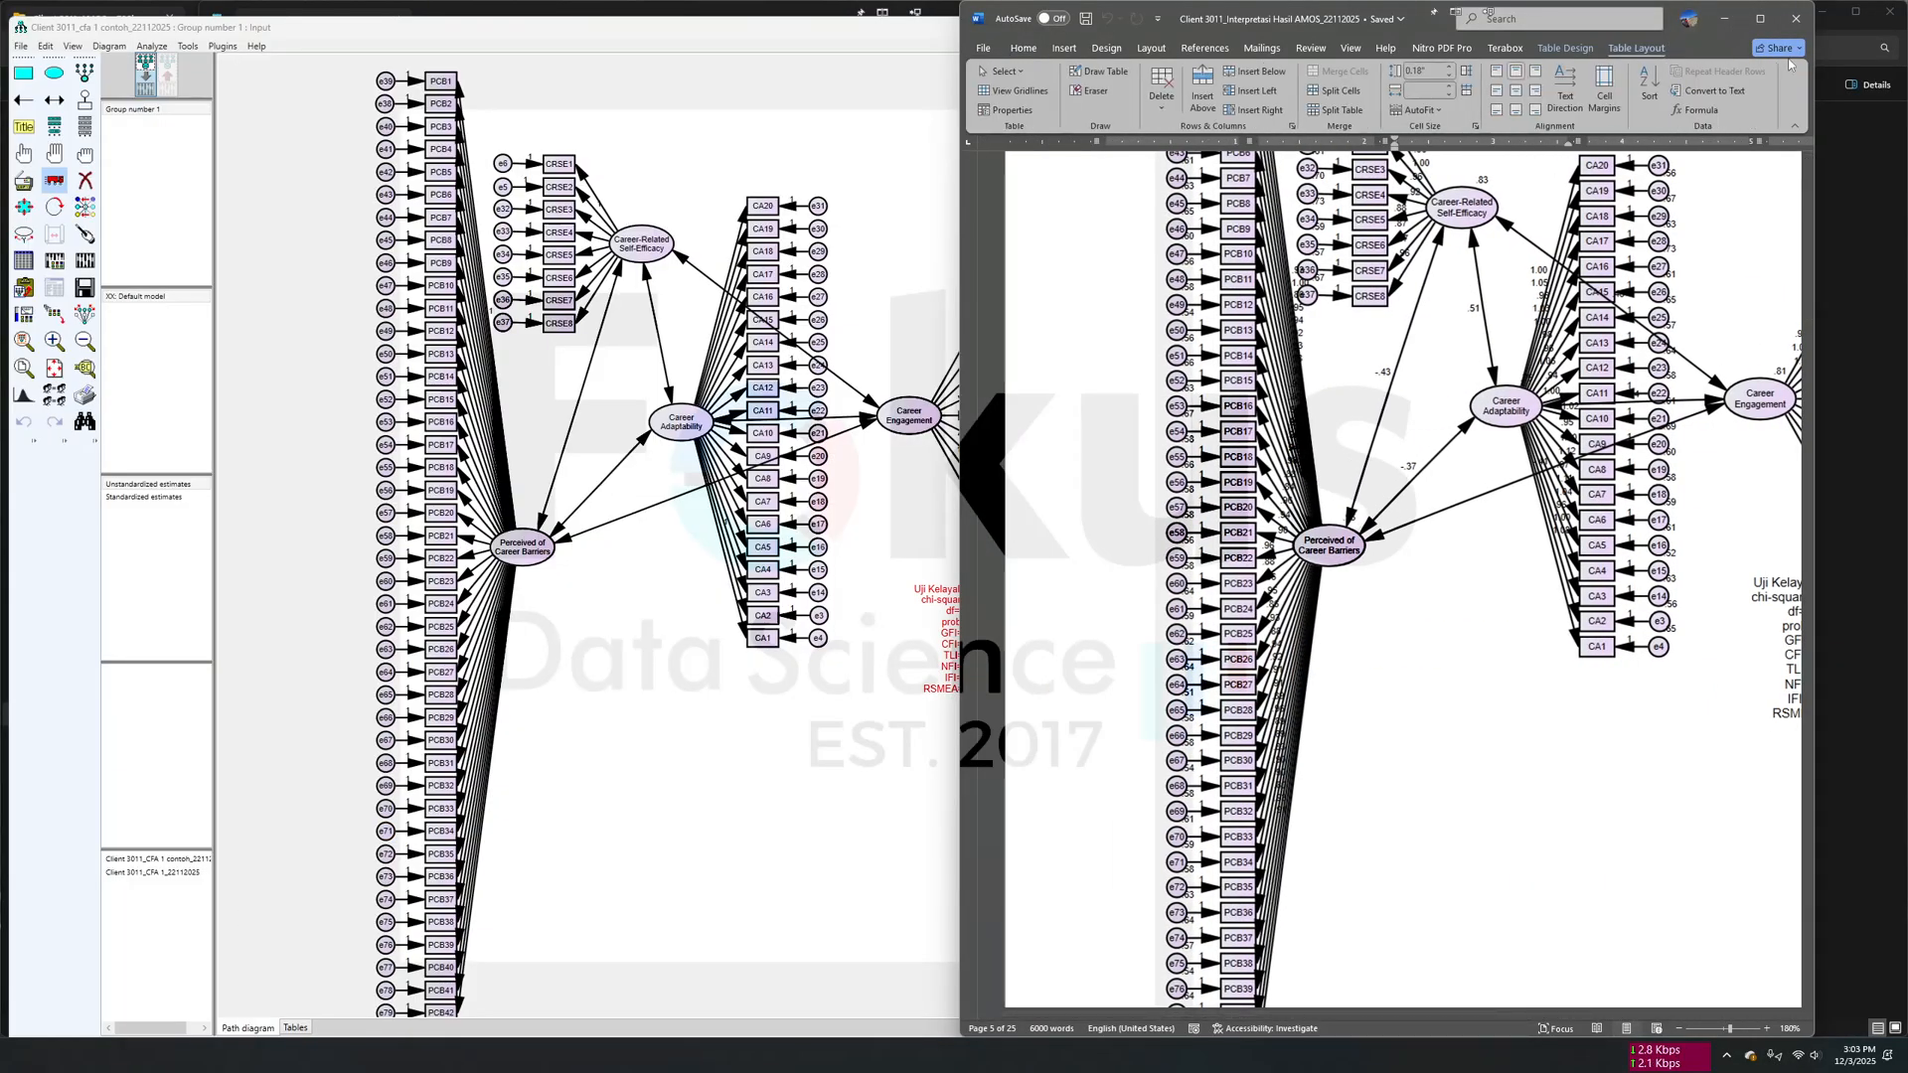
{"action": "left_click", "coordinate": [1153, 47]}
{"action": "left_click", "coordinate": [1022, 47]}
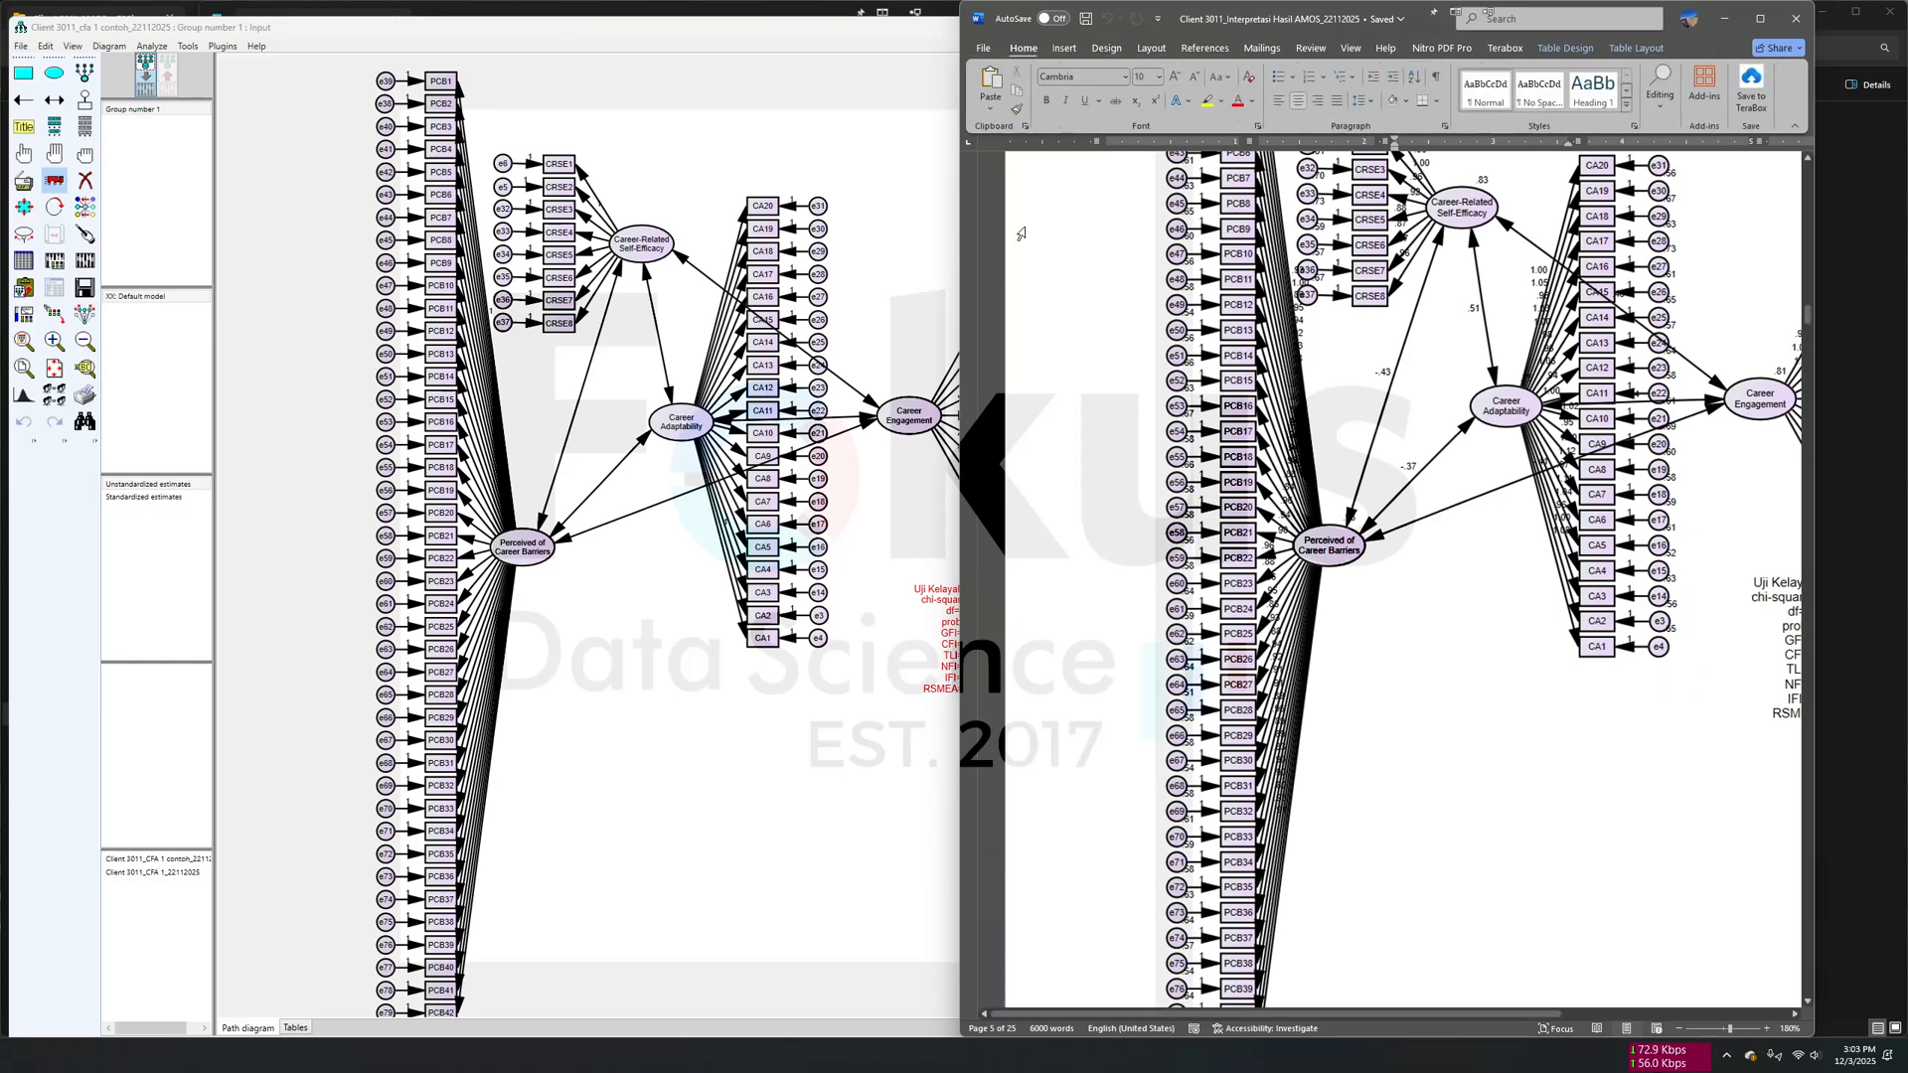
{"action": "left_click", "coordinate": [1052, 230]}
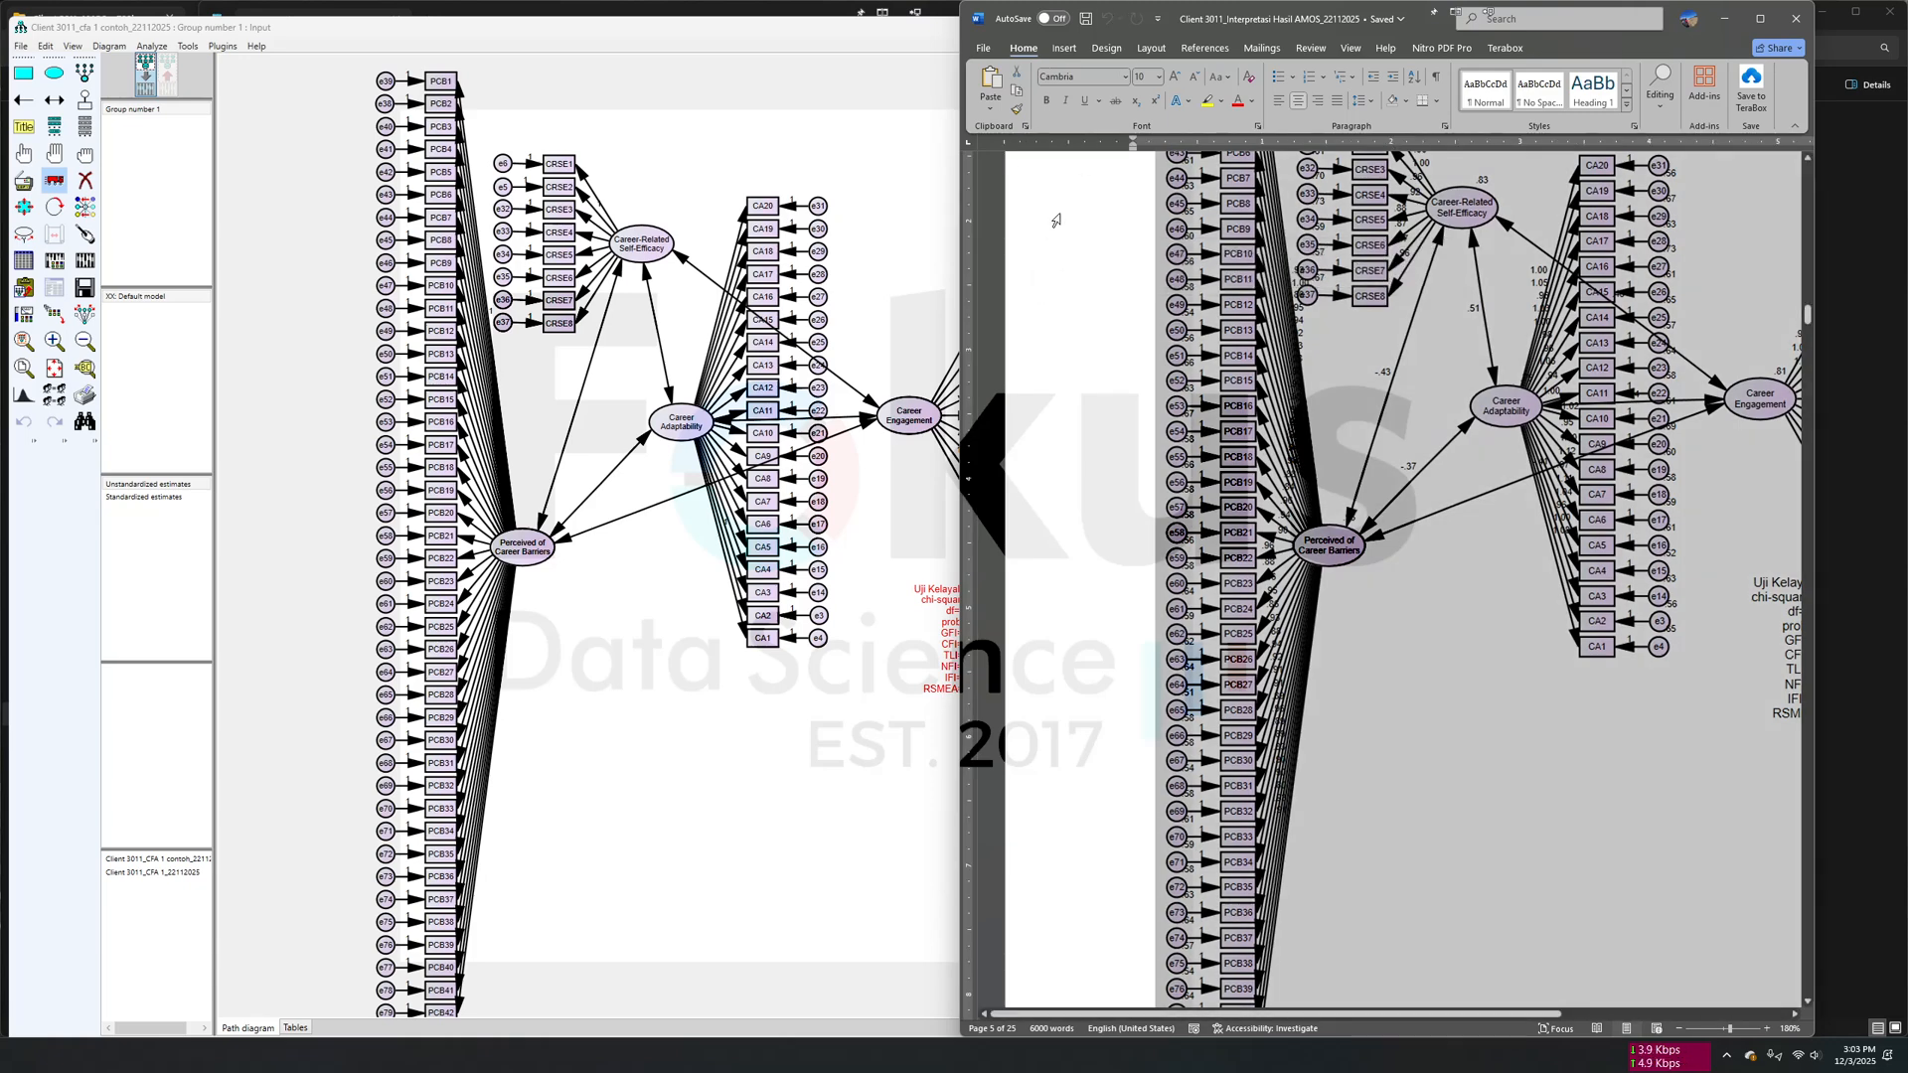
{"action": "left_click_drag", "start_coordinate": [1146, 30], "coordinate": [1252, 30]}
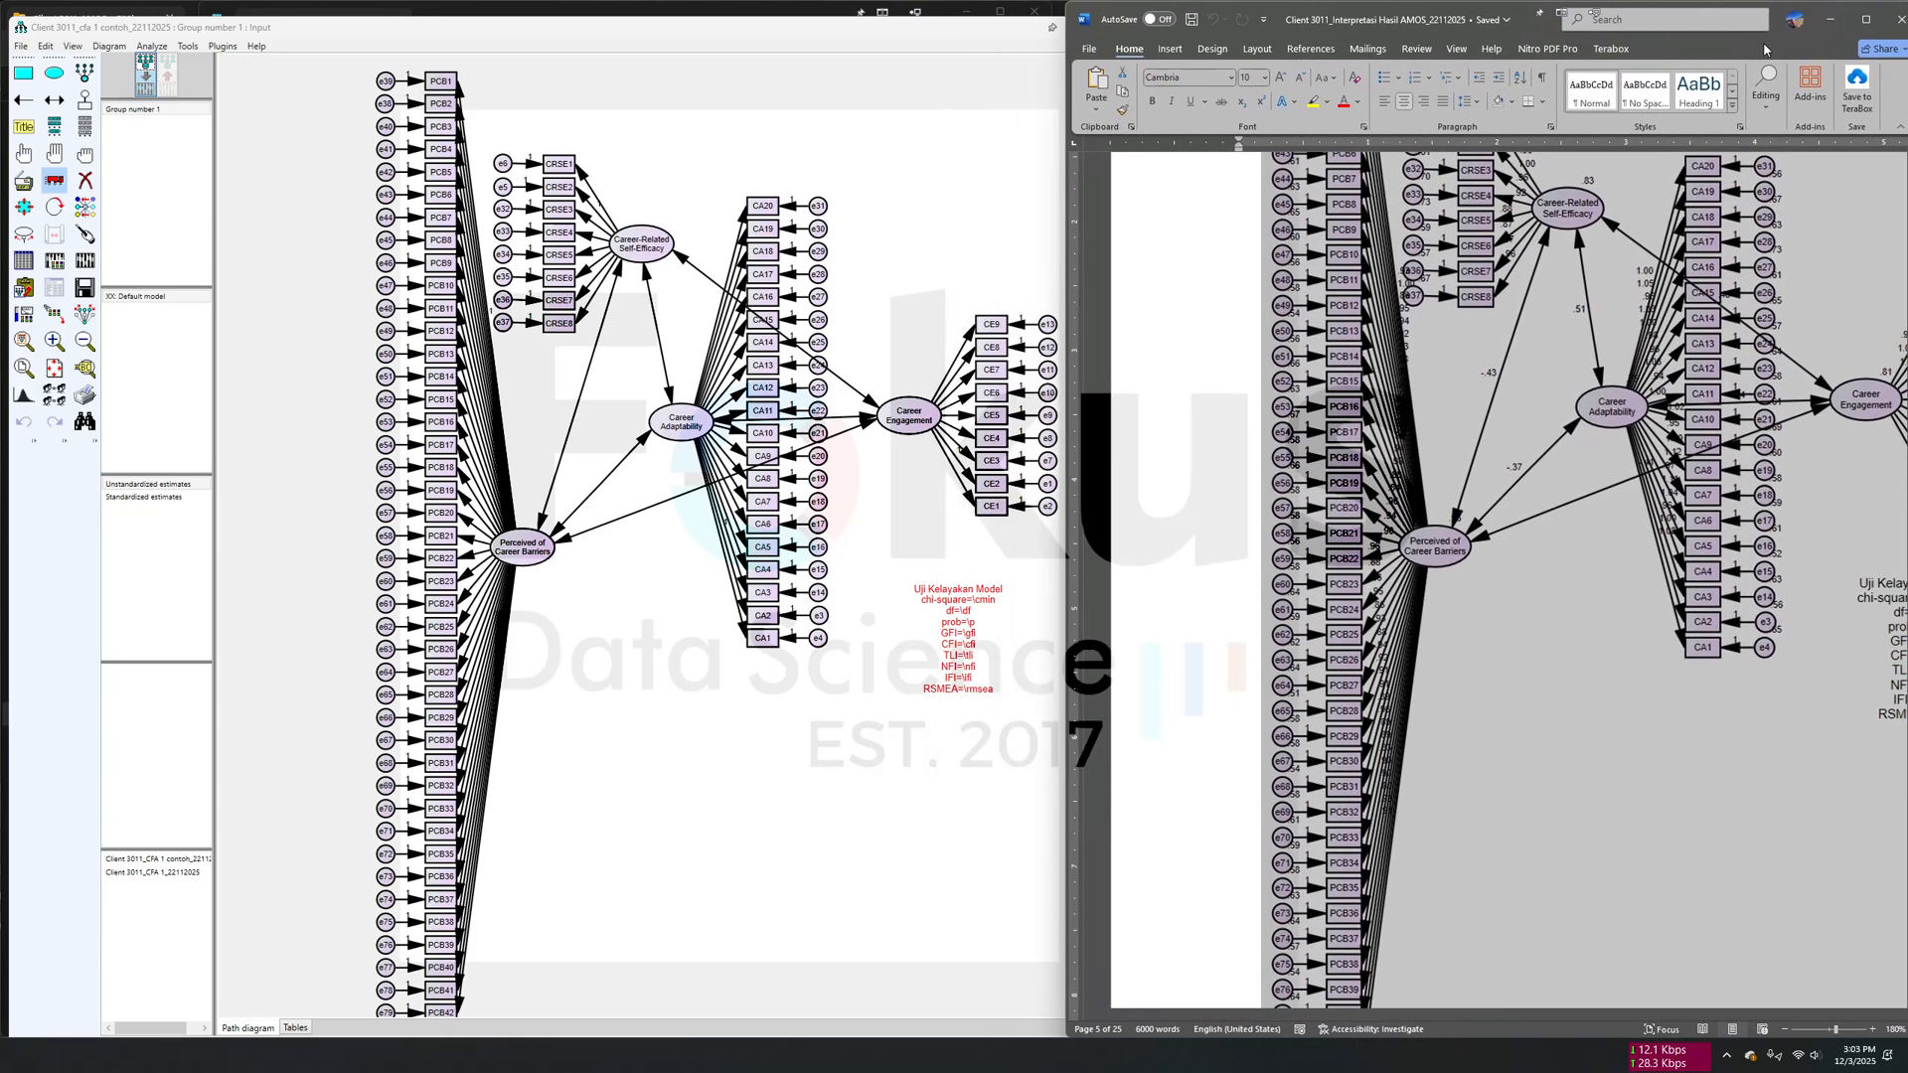
- Return to AMOS, calculate the estimates for the CFA 1 example model, and display the output path diagram
{"action": "left_click", "coordinate": [908, 212]}
{"action": "left_click", "coordinate": [28, 159]}
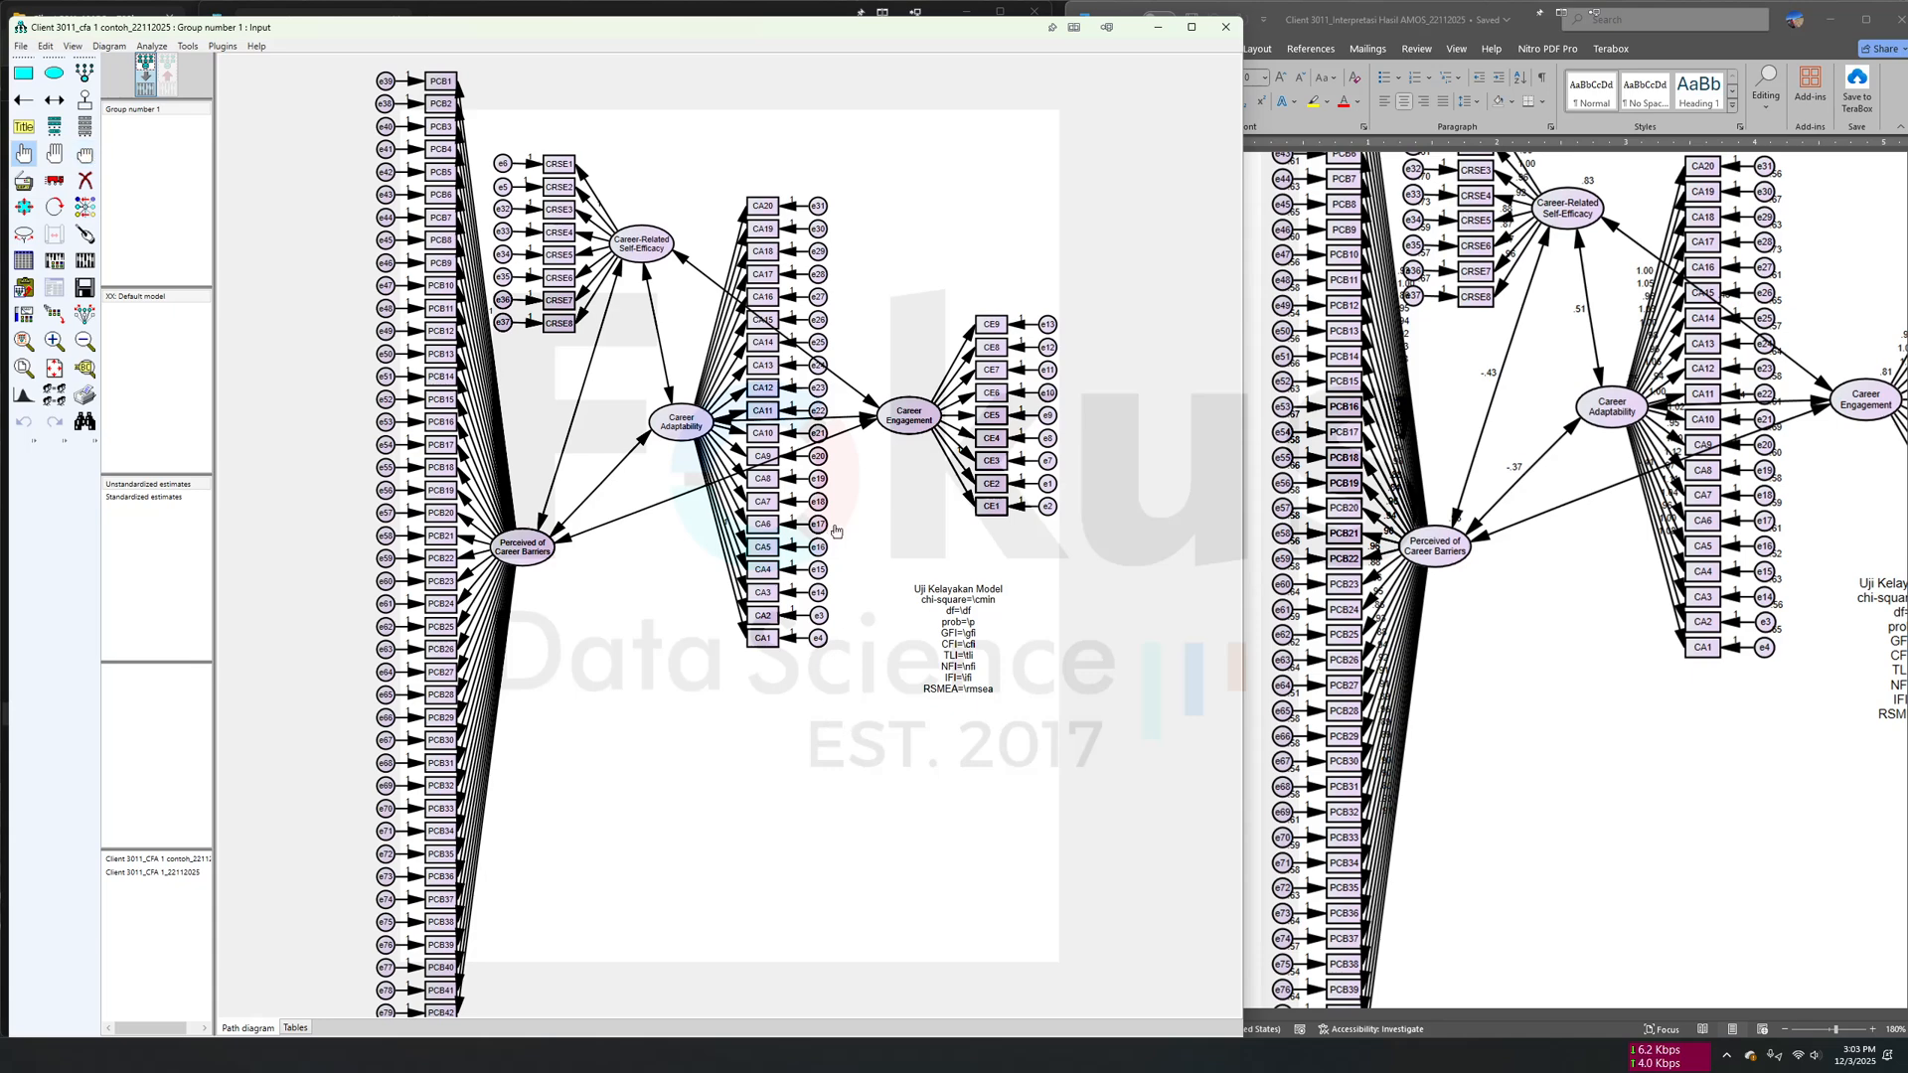
{"action": "scroll", "coordinate": [846, 379], "scroll_direction": "up", "scroll_amount": 1}
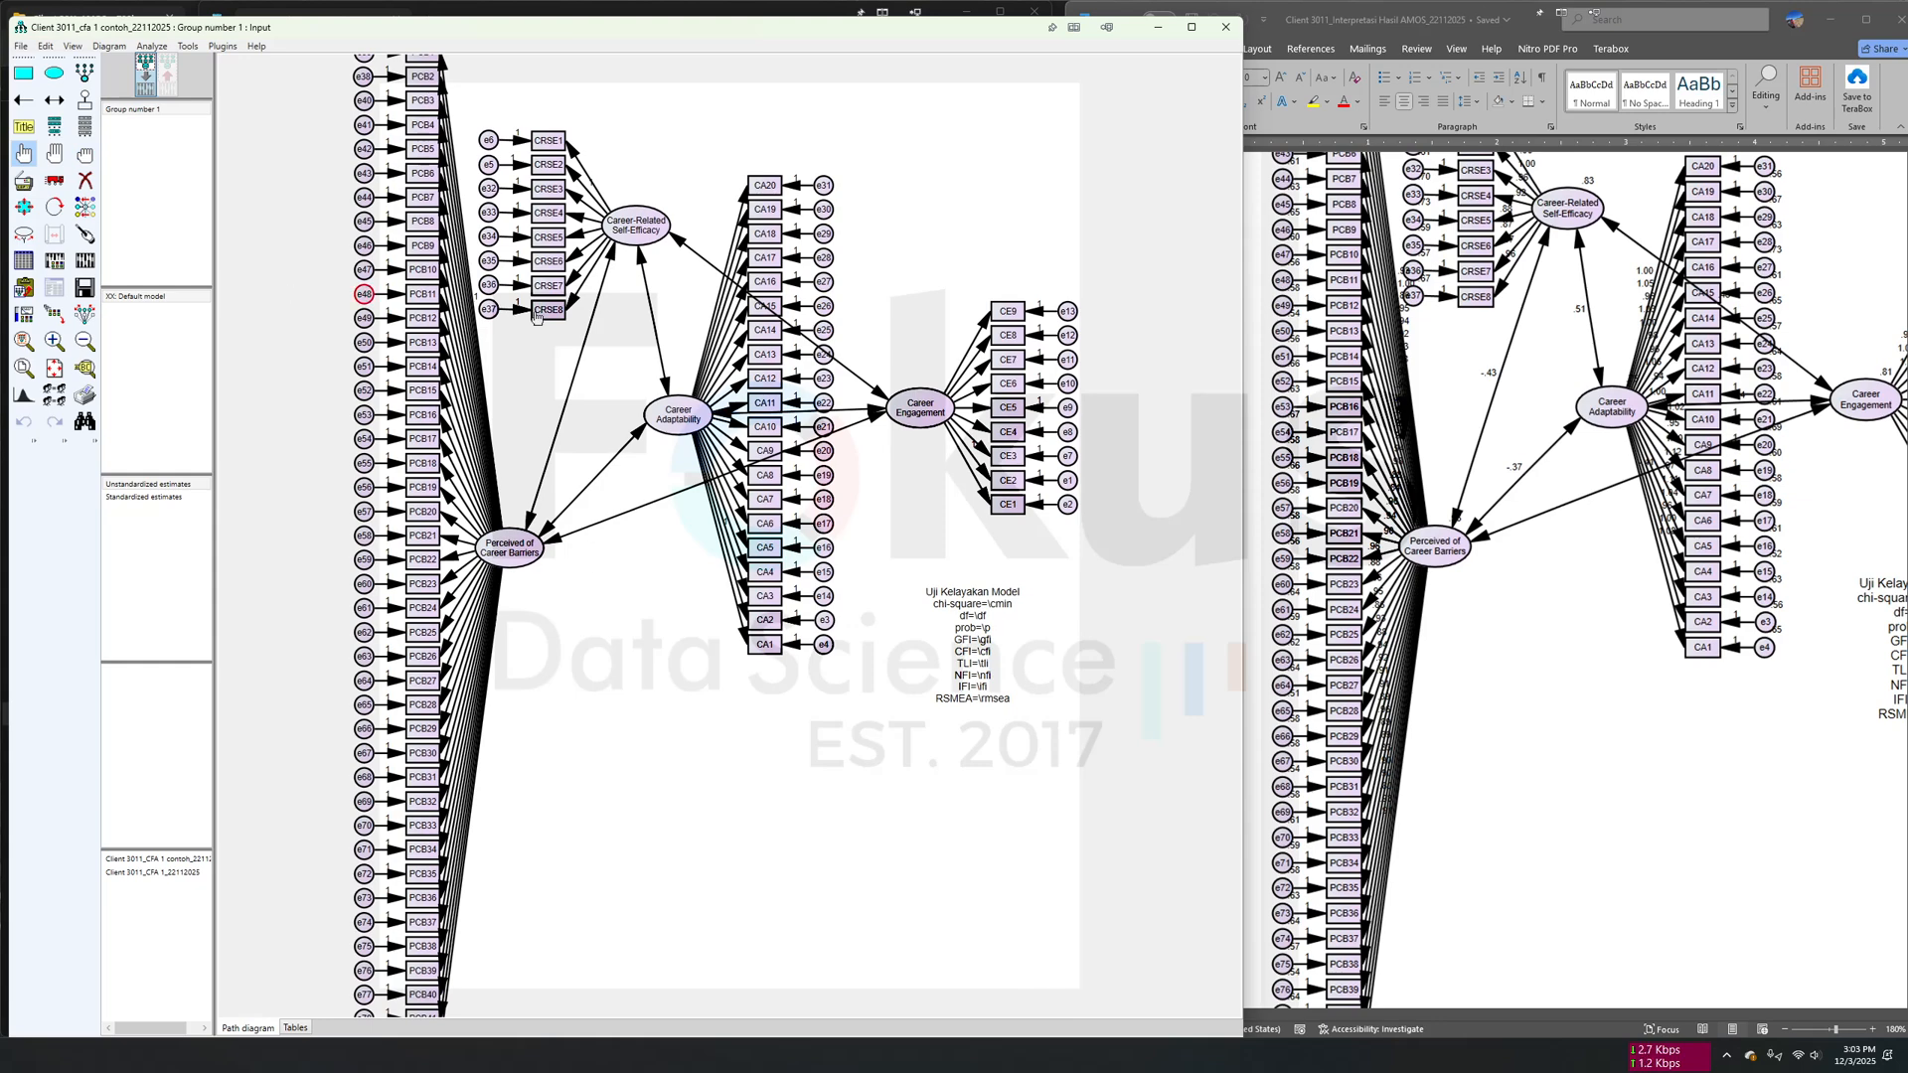
{"action": "left_click", "coordinate": [87, 263]}
{"action": "left_click", "coordinate": [85, 262]}
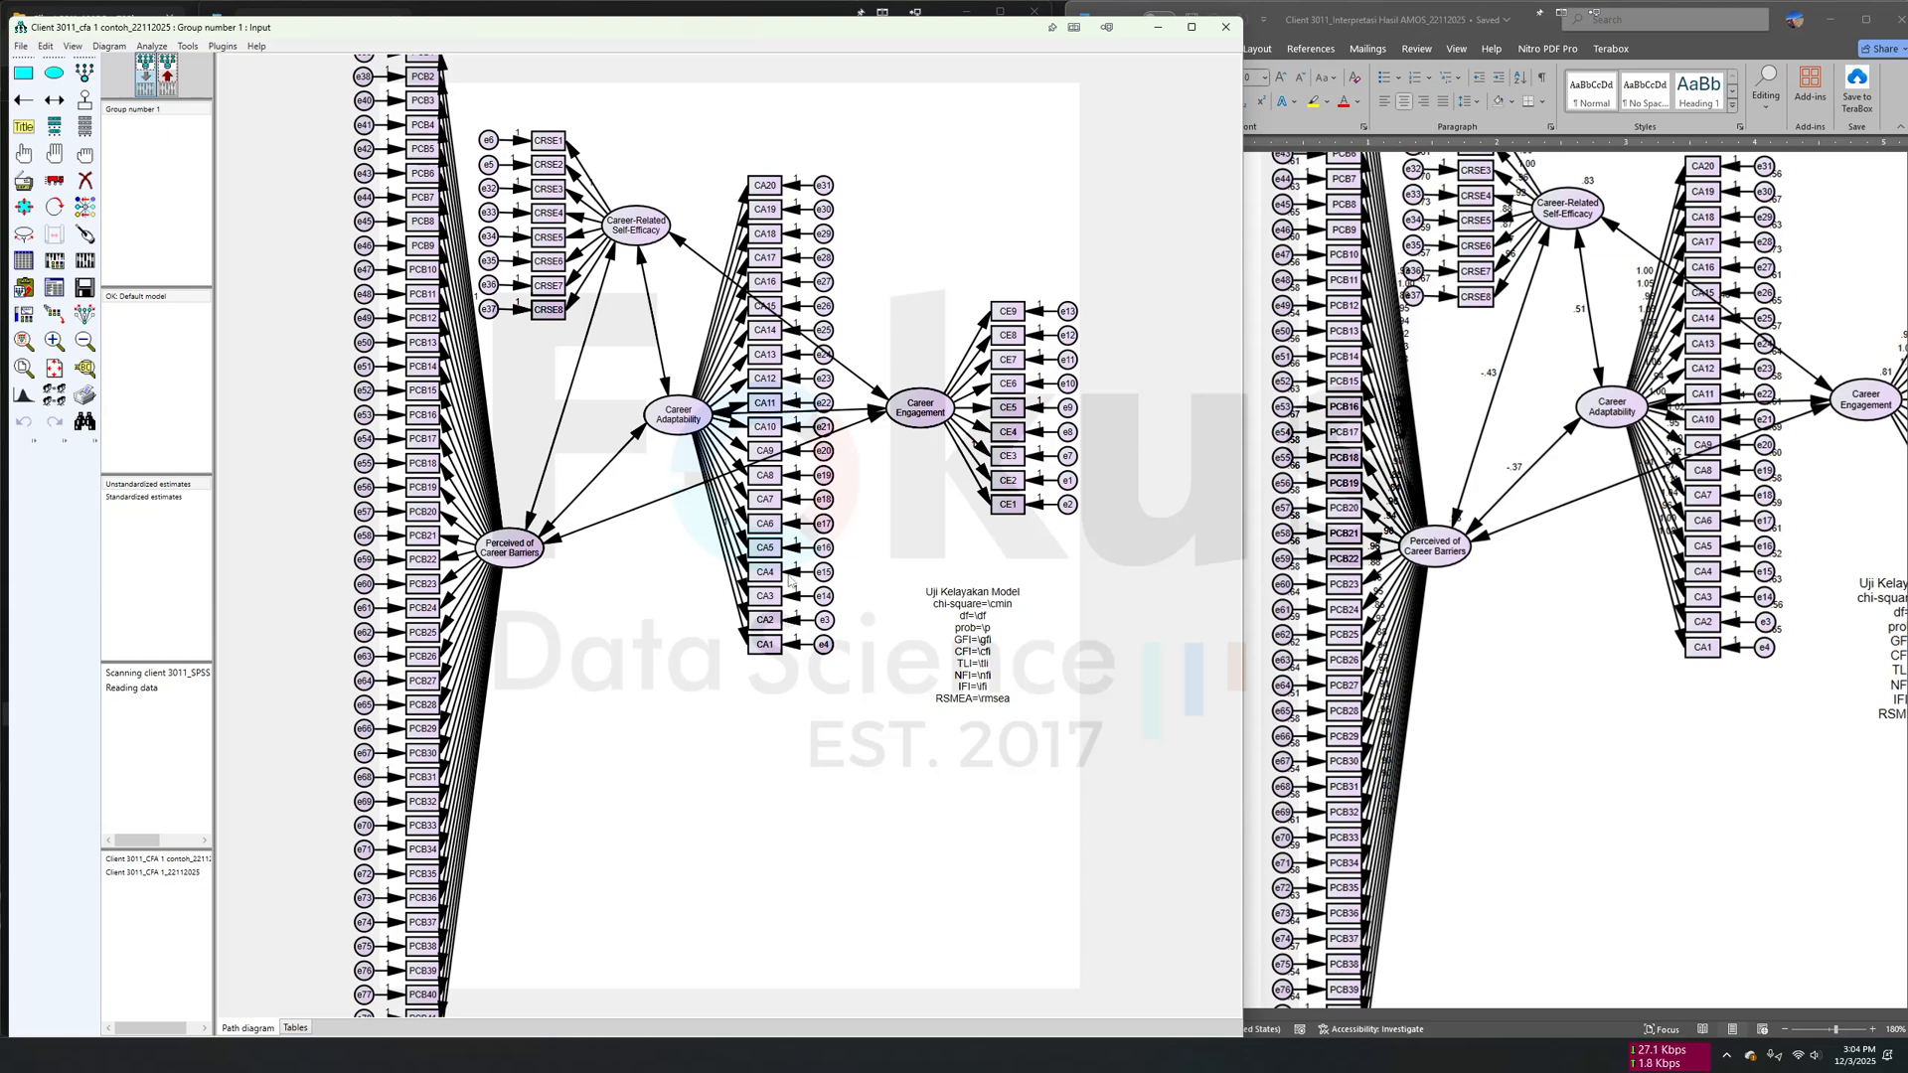
{"action": "left_click", "coordinate": [176, 87]}
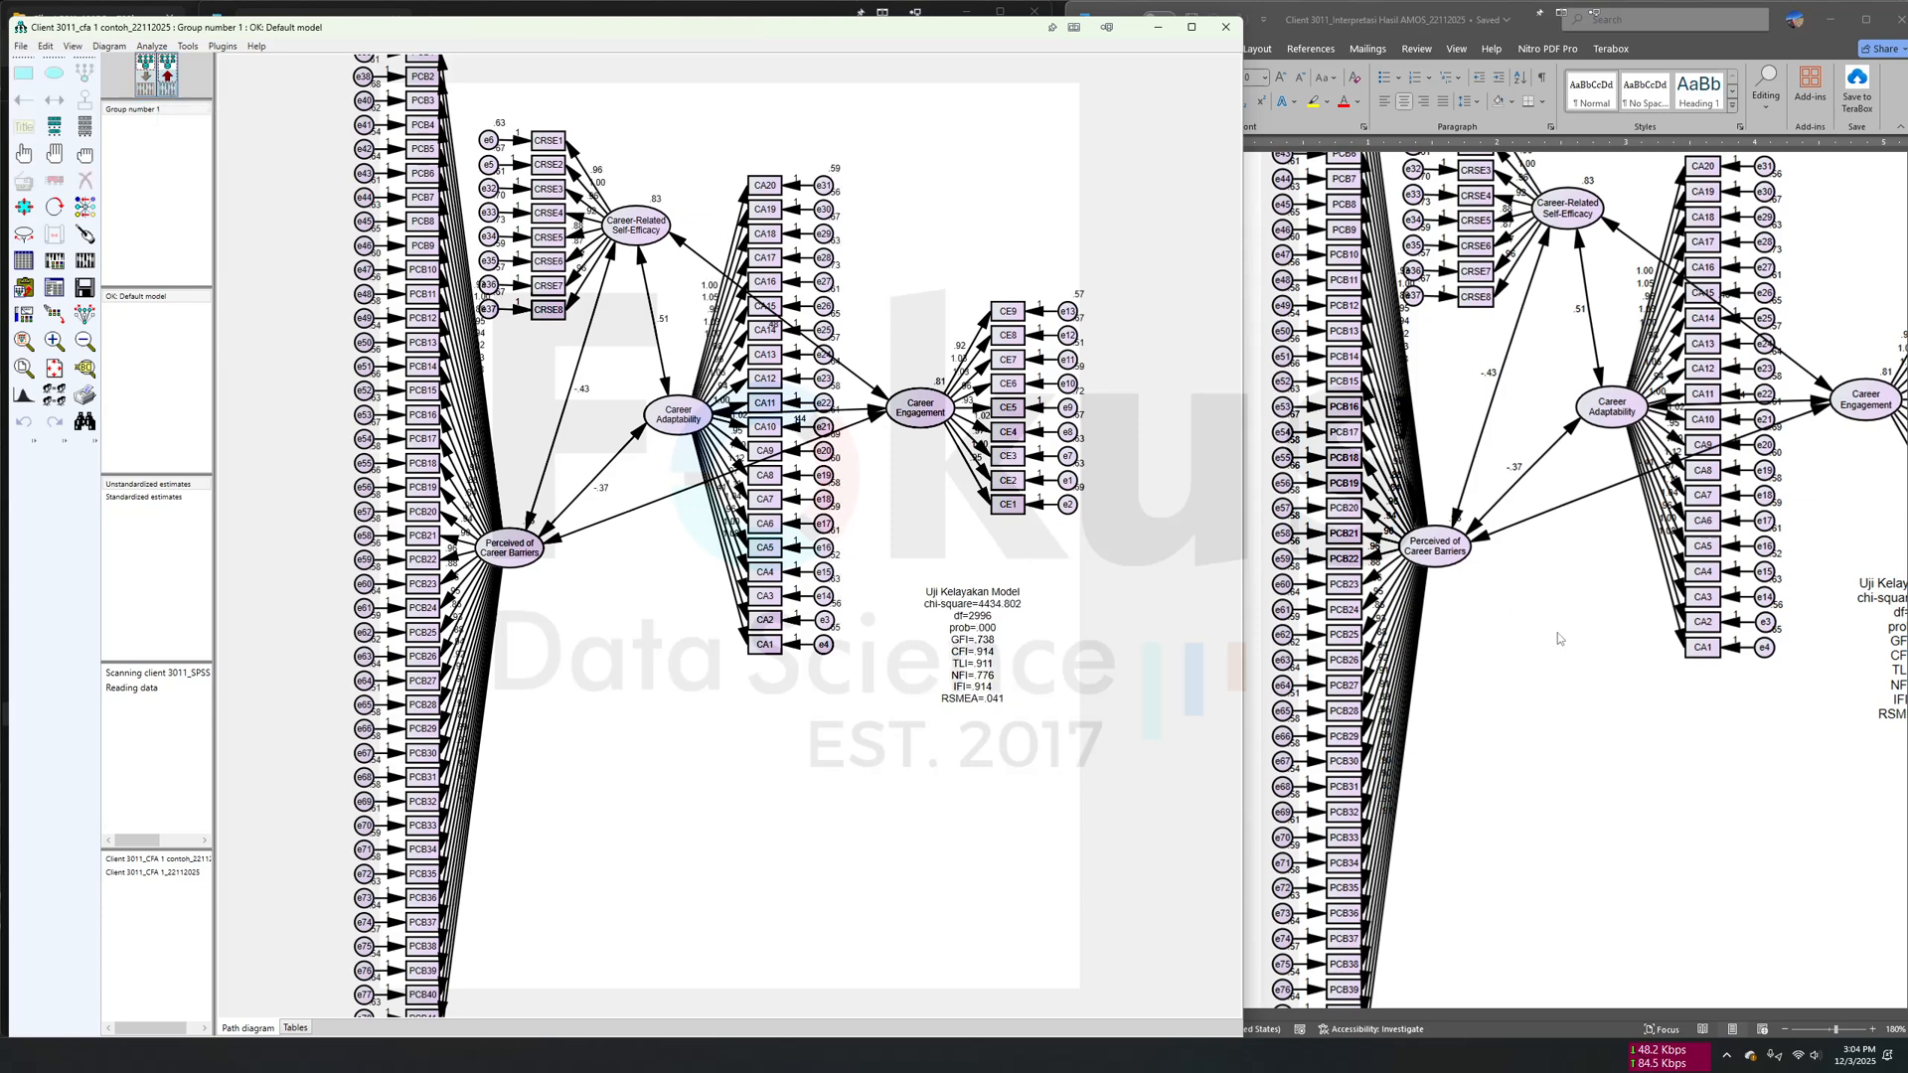
- Compare the Uji Kelayakan Model fit indices in the Word document's diagram with those in the AMOS output
{"action": "left_click", "coordinate": [1686, 703]}
{"action": "scroll", "coordinate": [1686, 703], "scroll_direction": "right", "scroll_amount": 5}
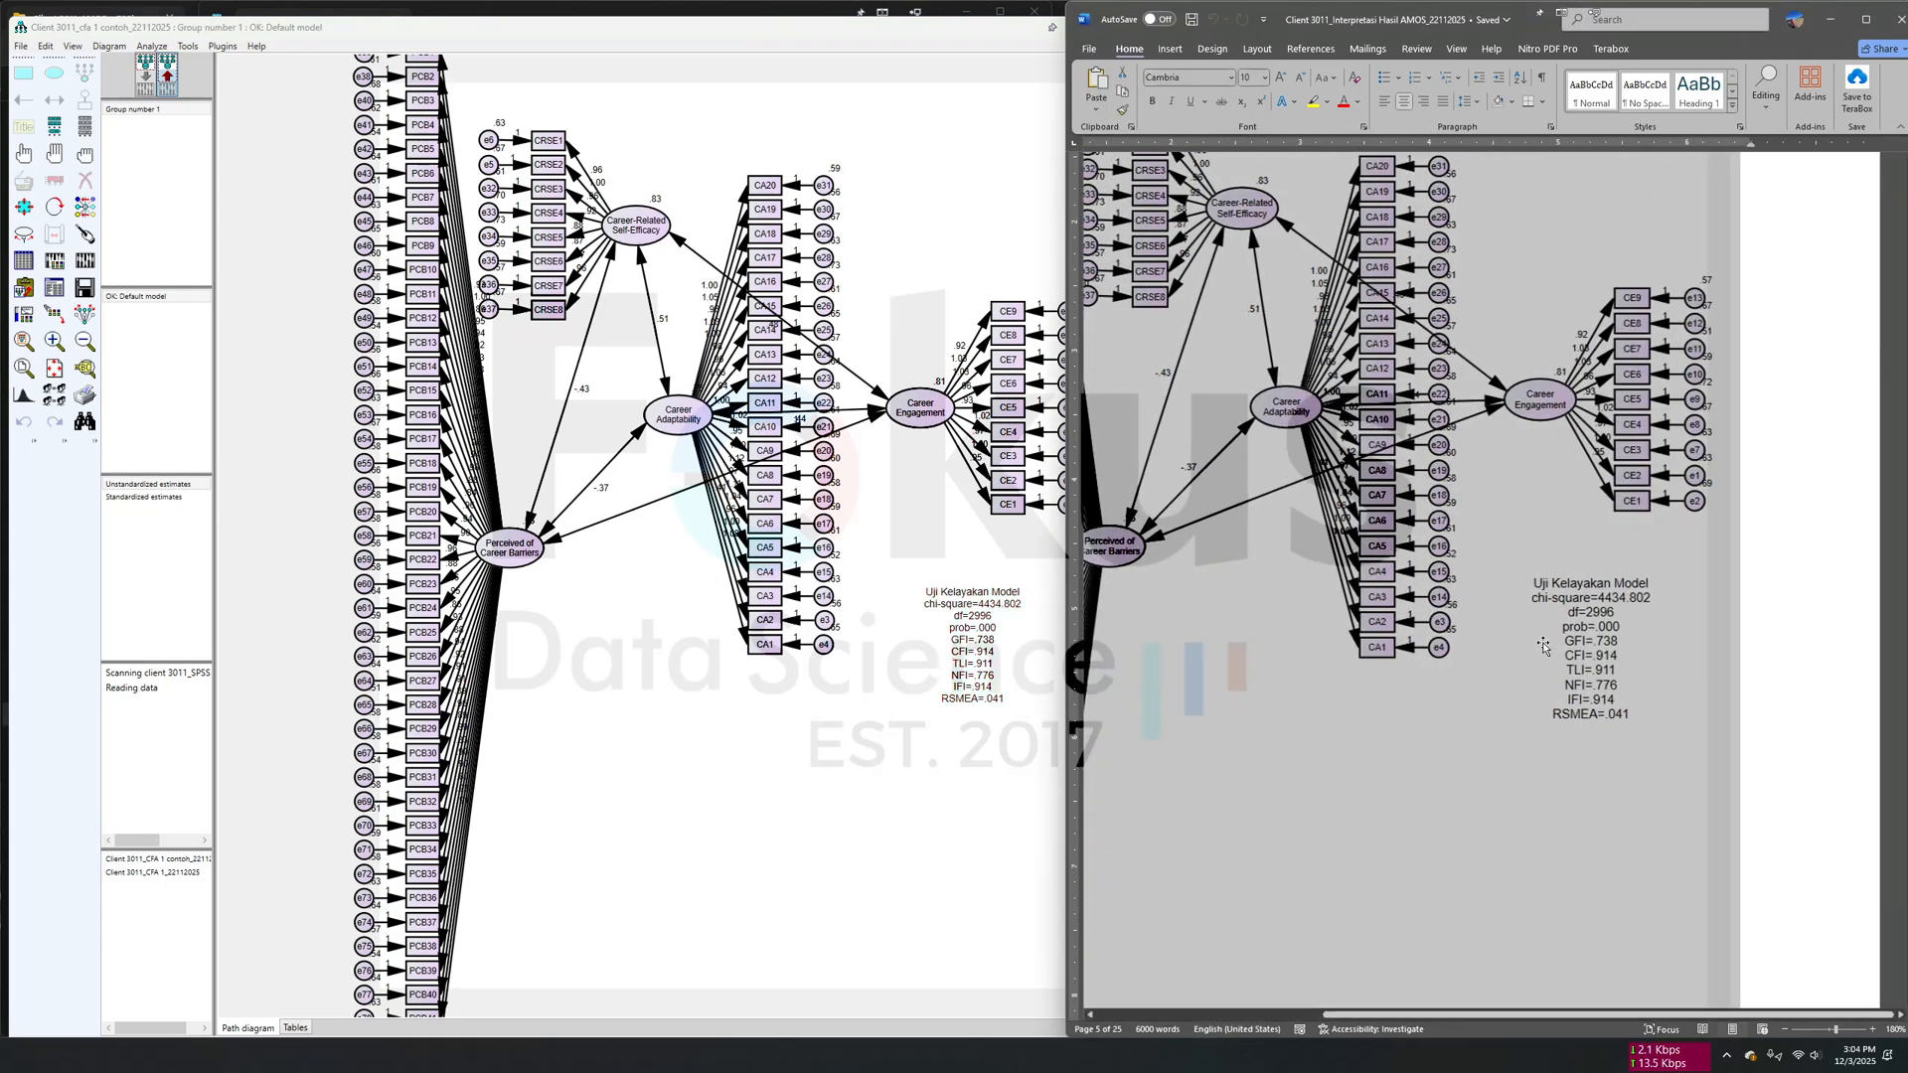
{"action": "scroll", "coordinate": [1527, 659], "scroll_direction": "left", "scroll_amount": 3}
{"action": "scroll", "coordinate": [1527, 658], "scroll_direction": "right", "scroll_amount": 3}
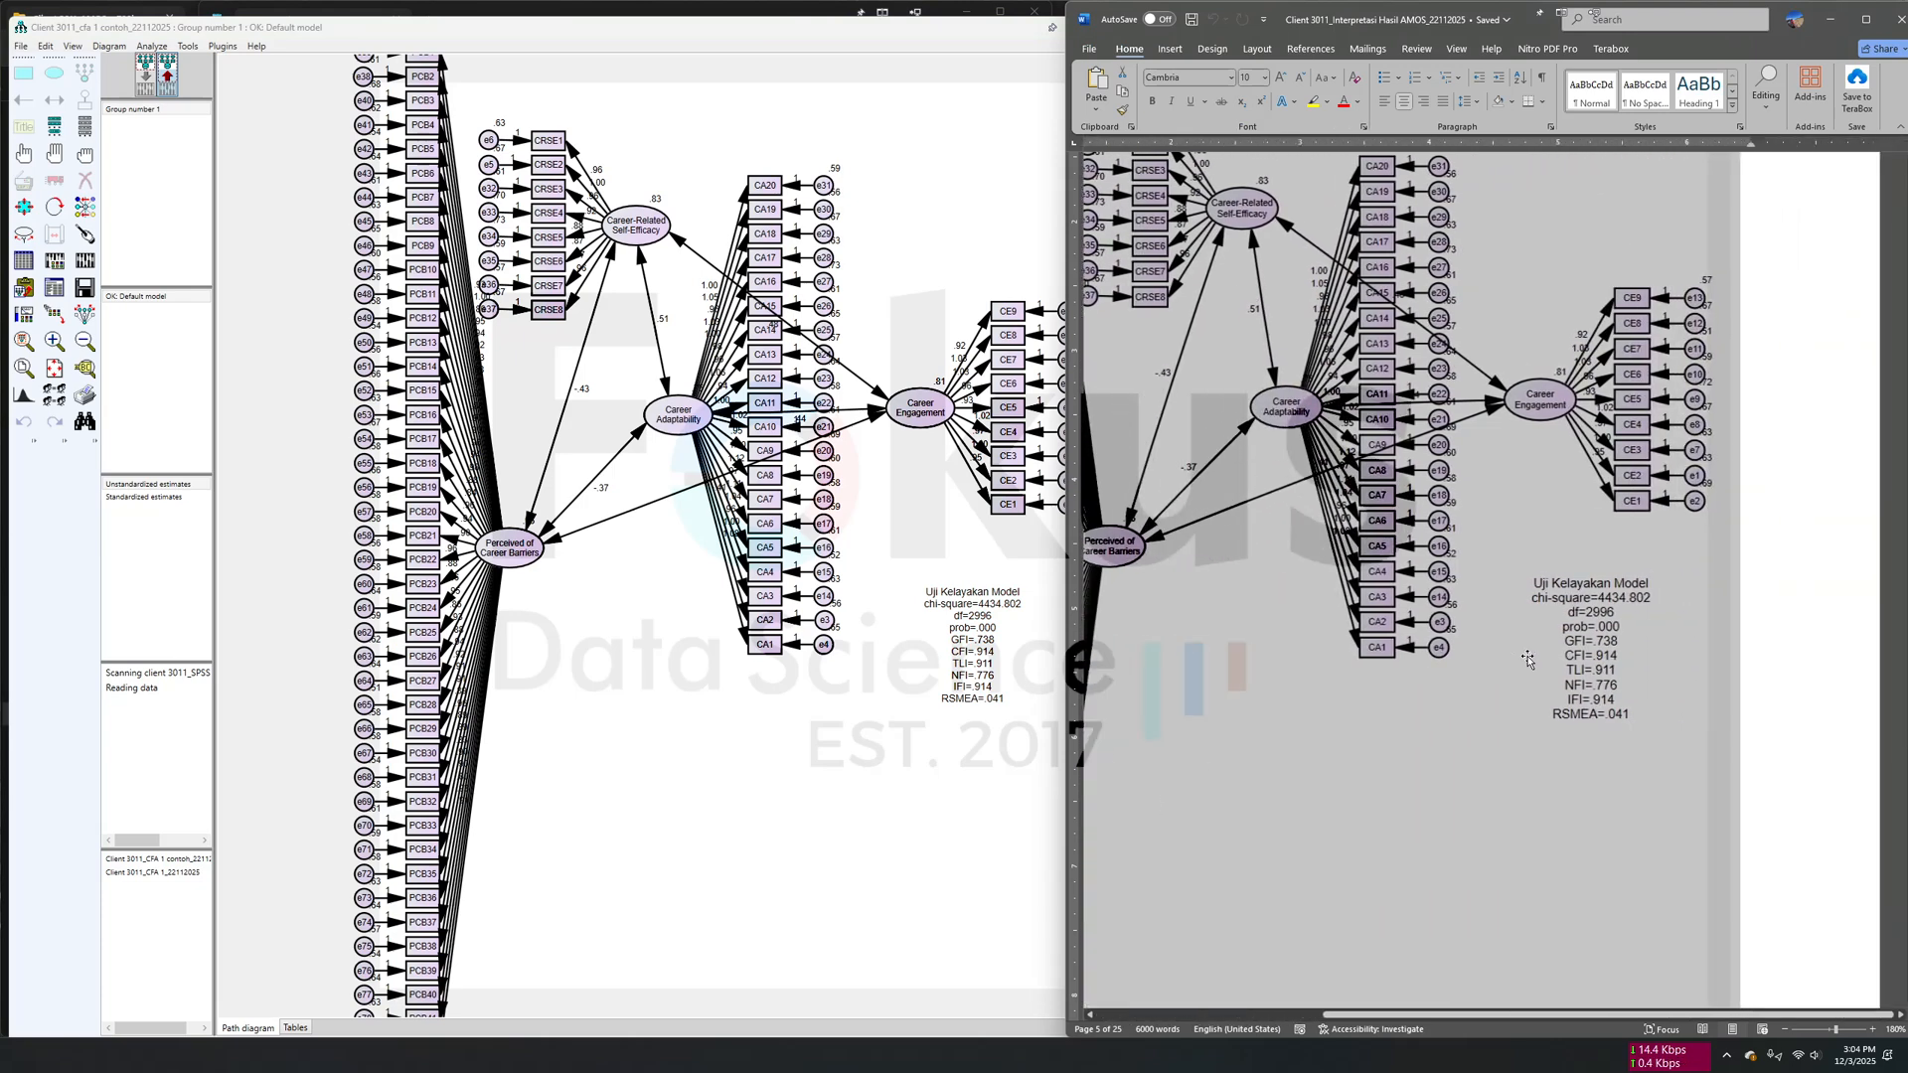
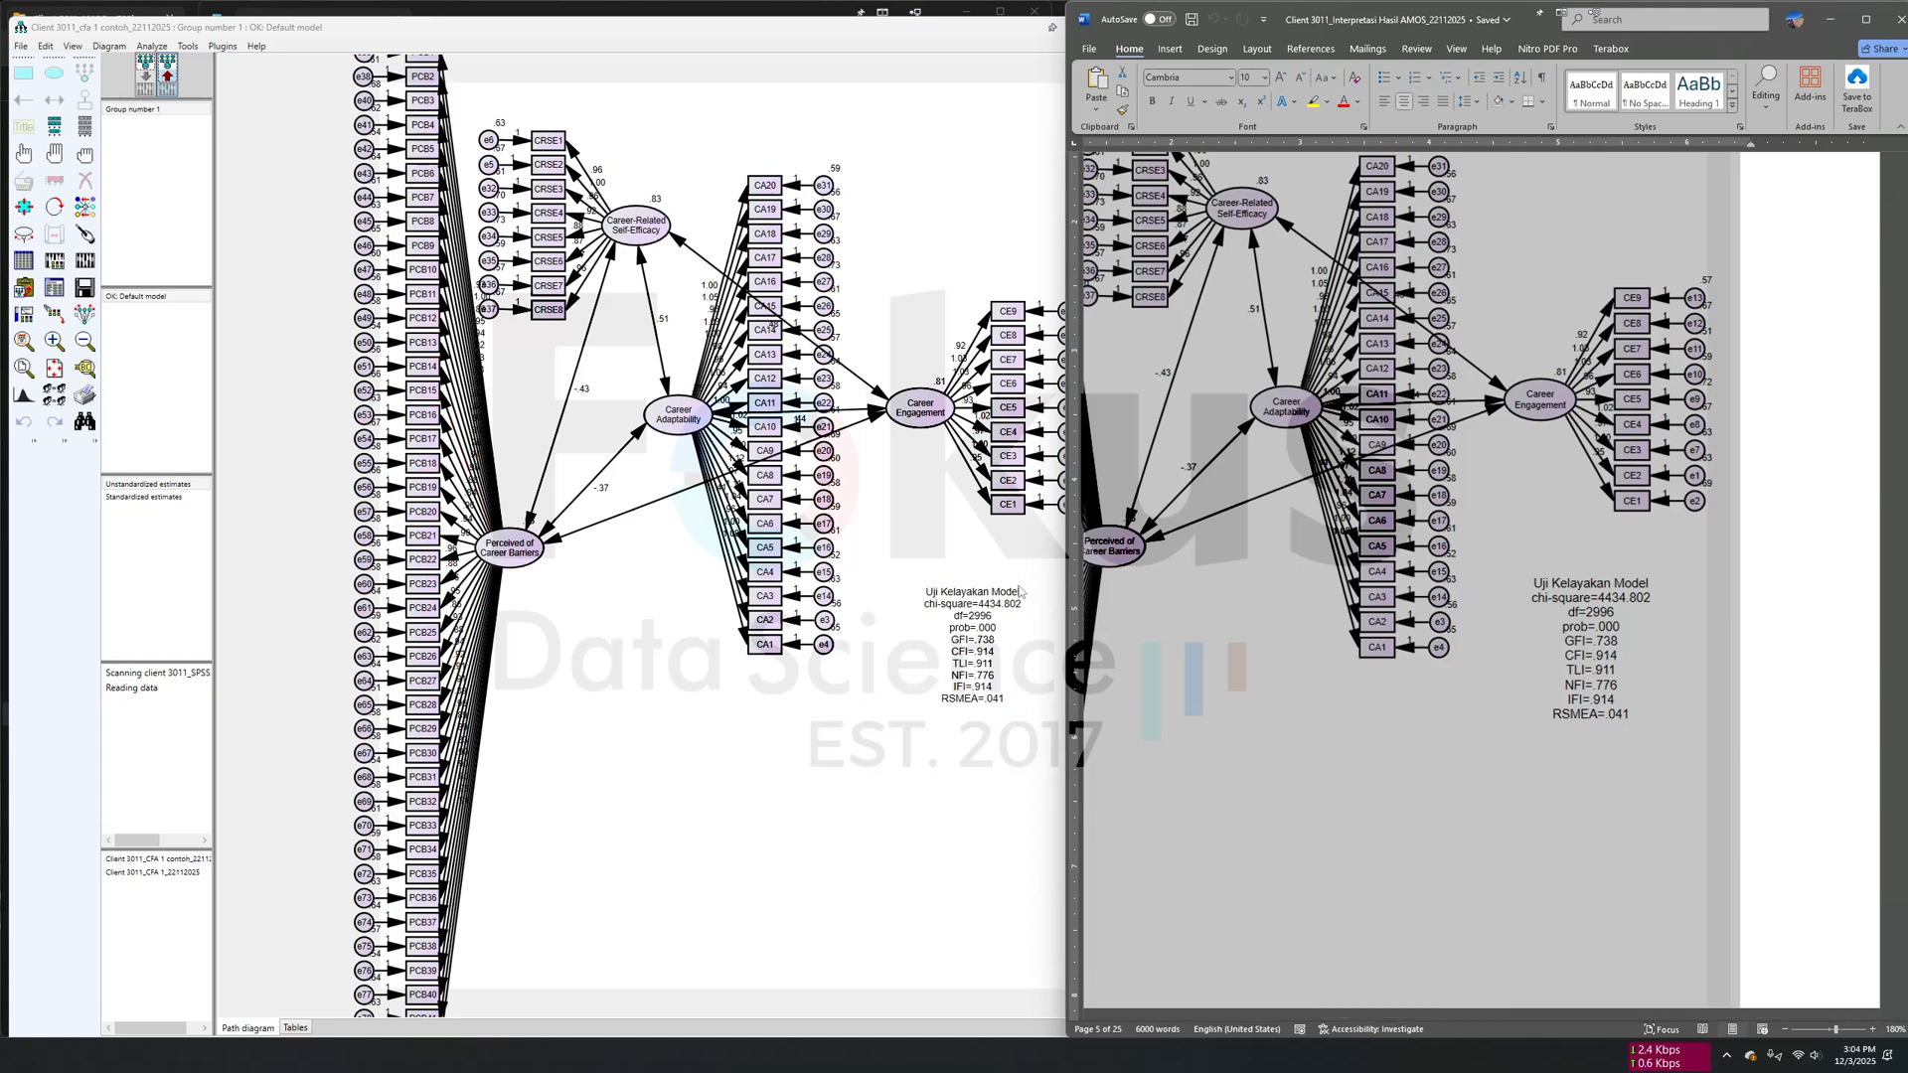
- Open the AMOS text output for the CFA 1 model and place its window clear of the output tree and path diagram
{"action": "left_click", "coordinate": [1754, 609]}
{"action": "scroll", "coordinate": [1754, 609], "scroll_direction": "down", "scroll_amount": 1}
{"action": "scroll", "coordinate": [1373, 612], "scroll_direction": "up", "scroll_amount": 2}
{"action": "scroll", "coordinate": [1374, 612], "scroll_direction": "left", "scroll_amount": 3}
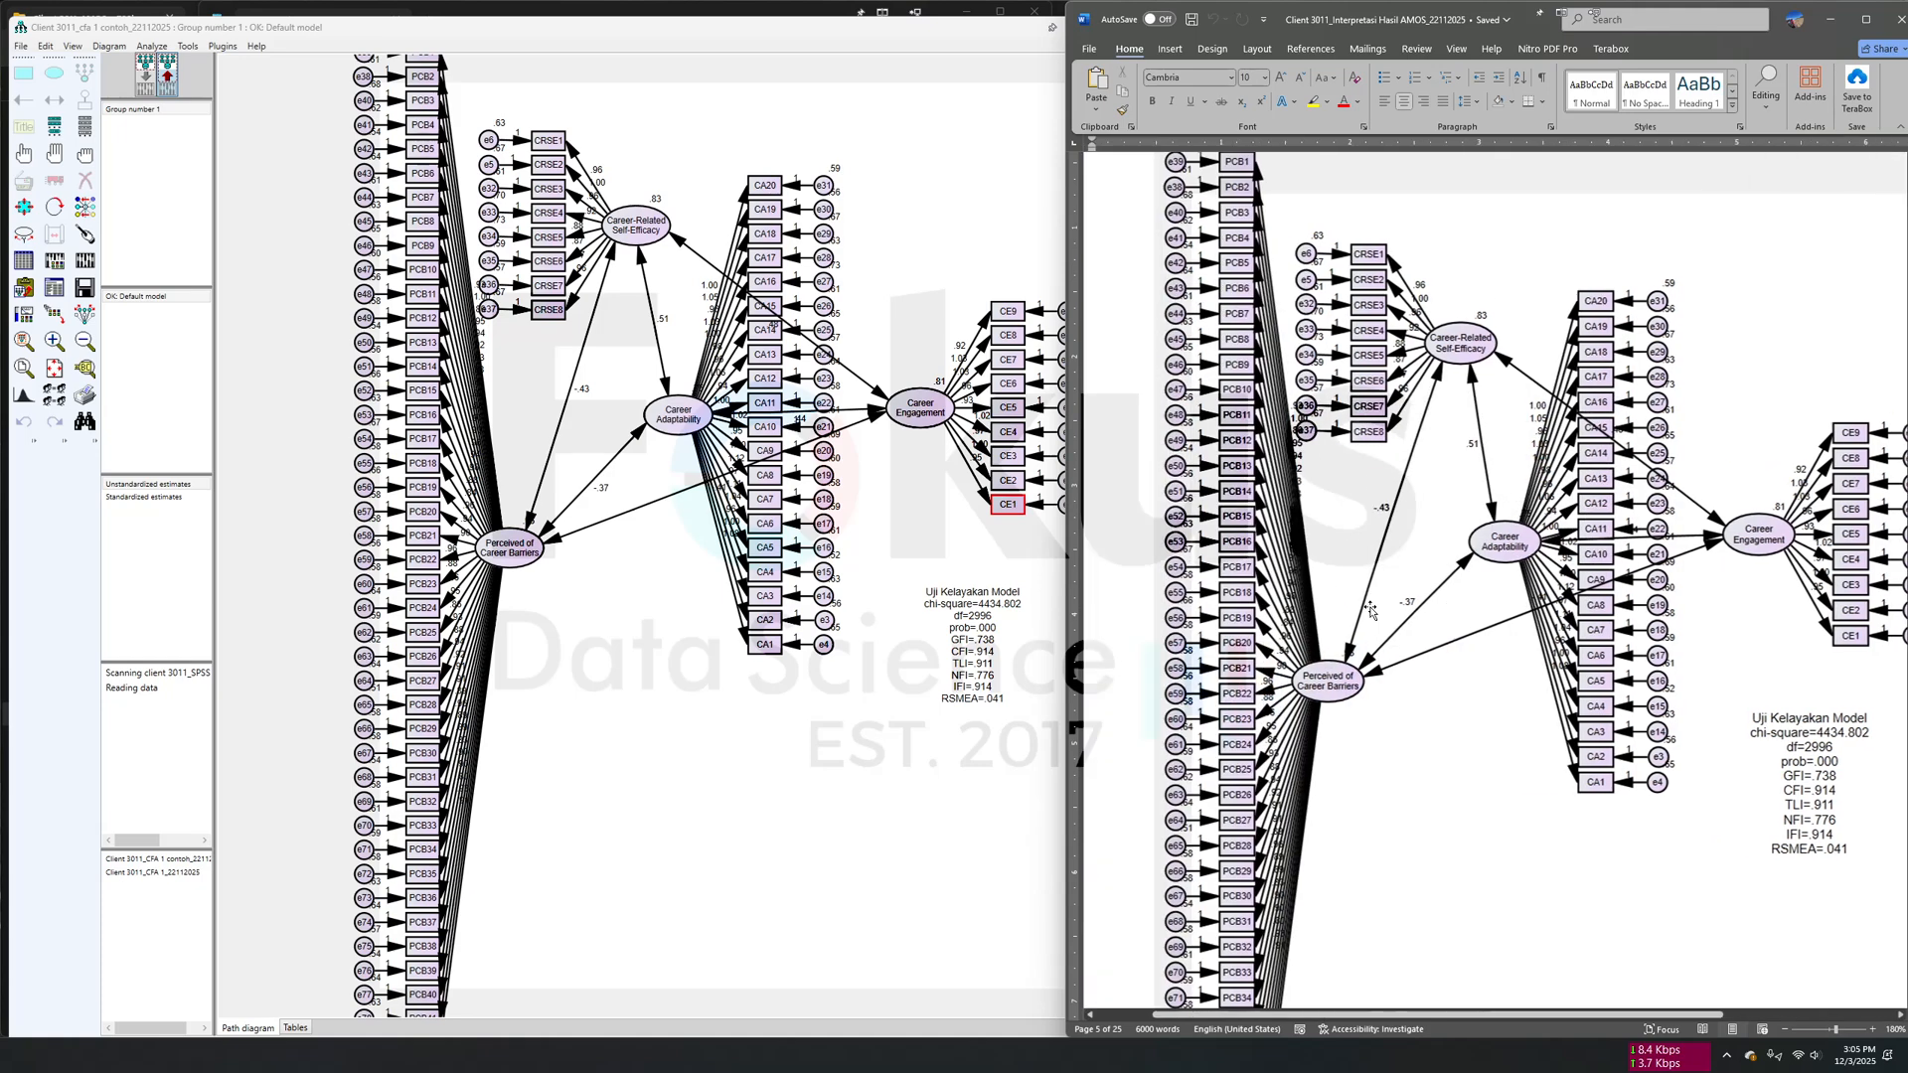
{"action": "left_click", "coordinate": [55, 286]}
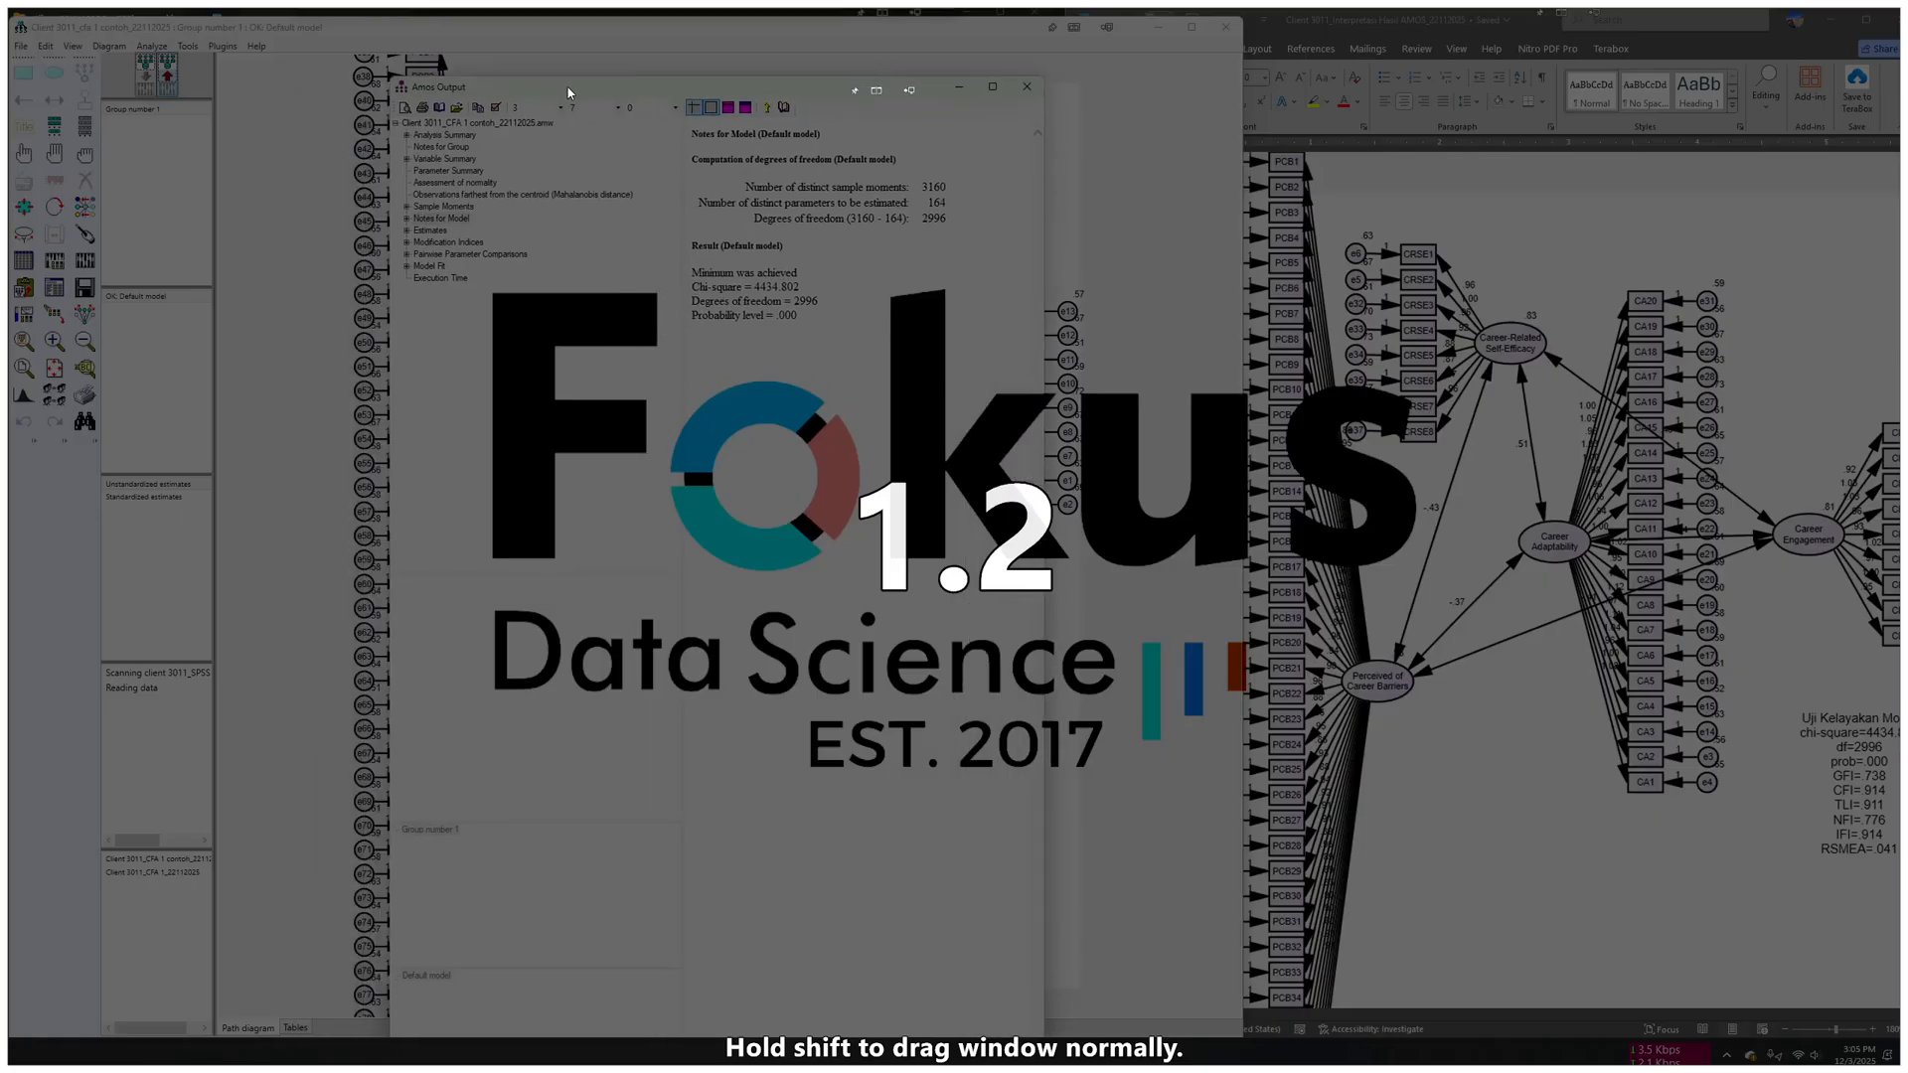
{"action": "left_click_drag", "start_coordinate": [404, 58], "coordinate": [785, 130]}
{"action": "left_click_drag", "start_coordinate": [1506, 14], "coordinate": [892, 152]}
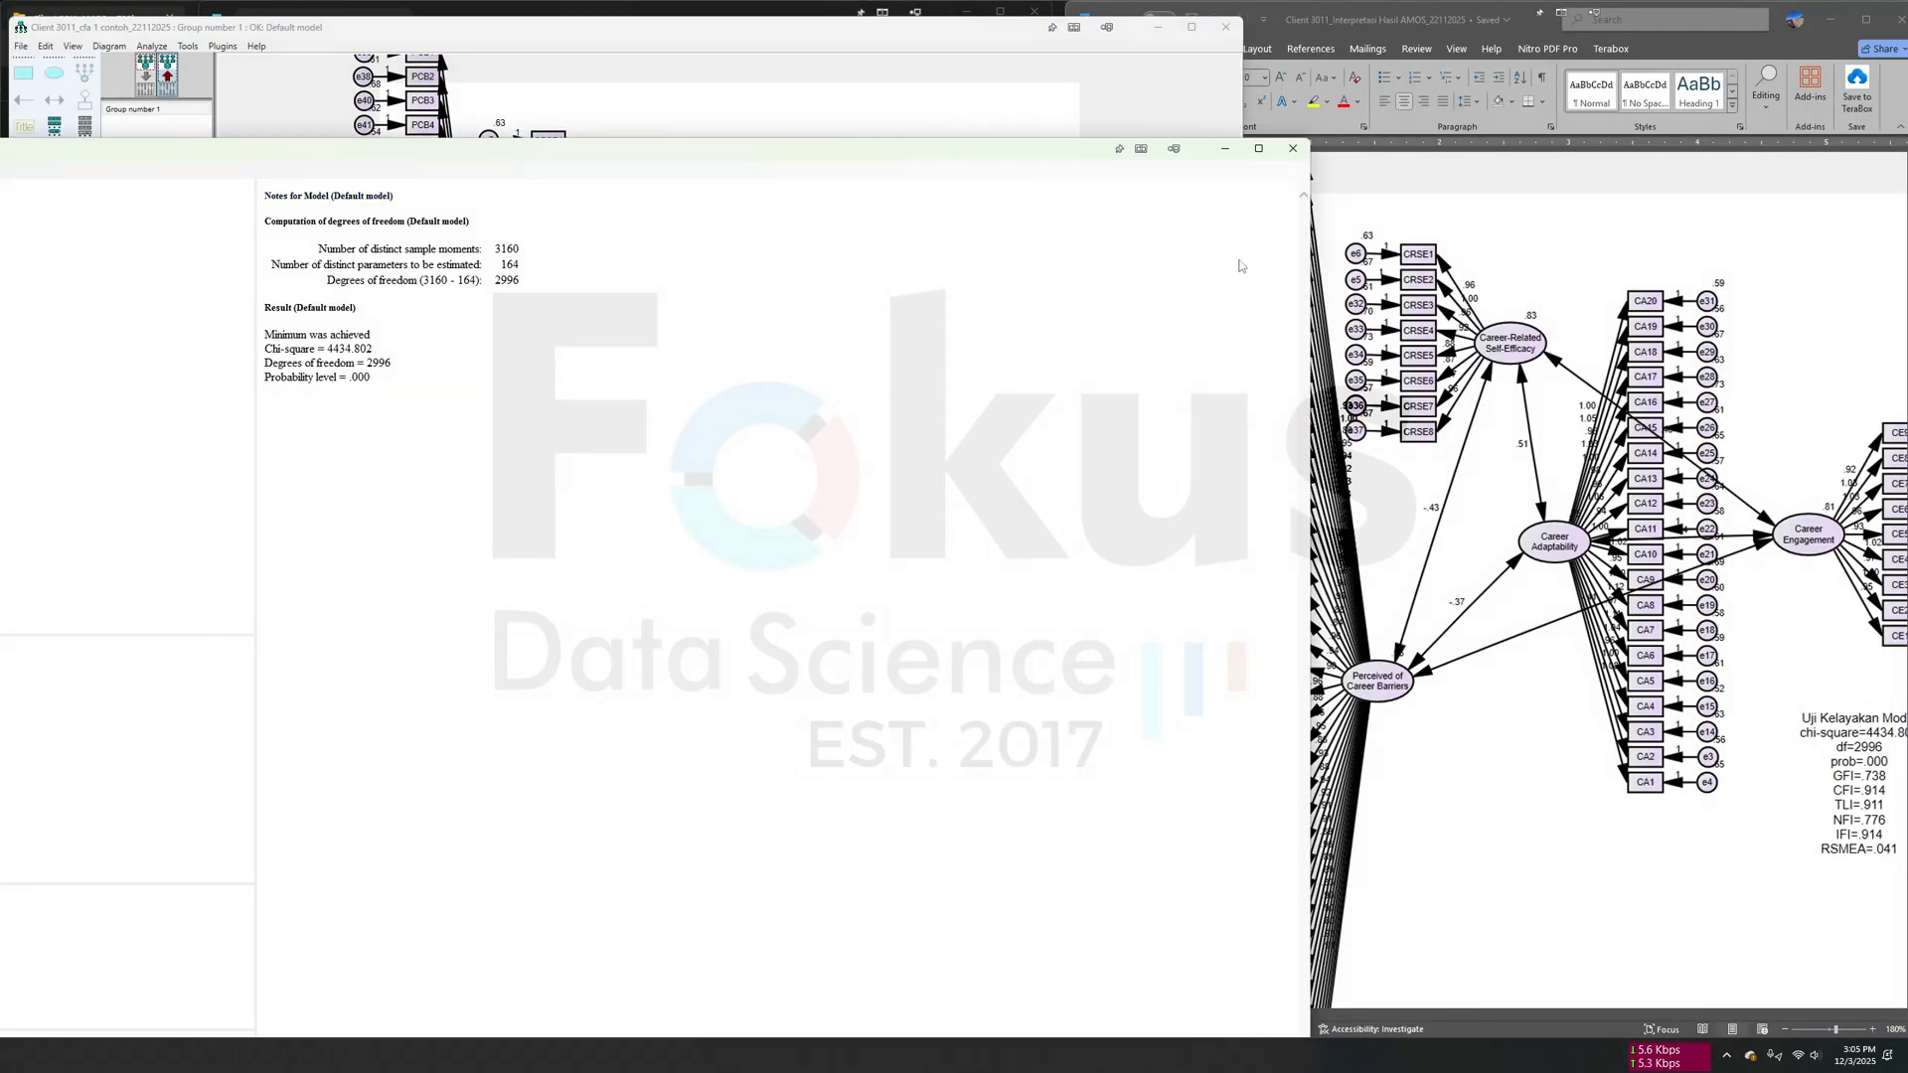
{"action": "left_click_drag", "start_coordinate": [1153, 183], "coordinate": [1903, 129]}
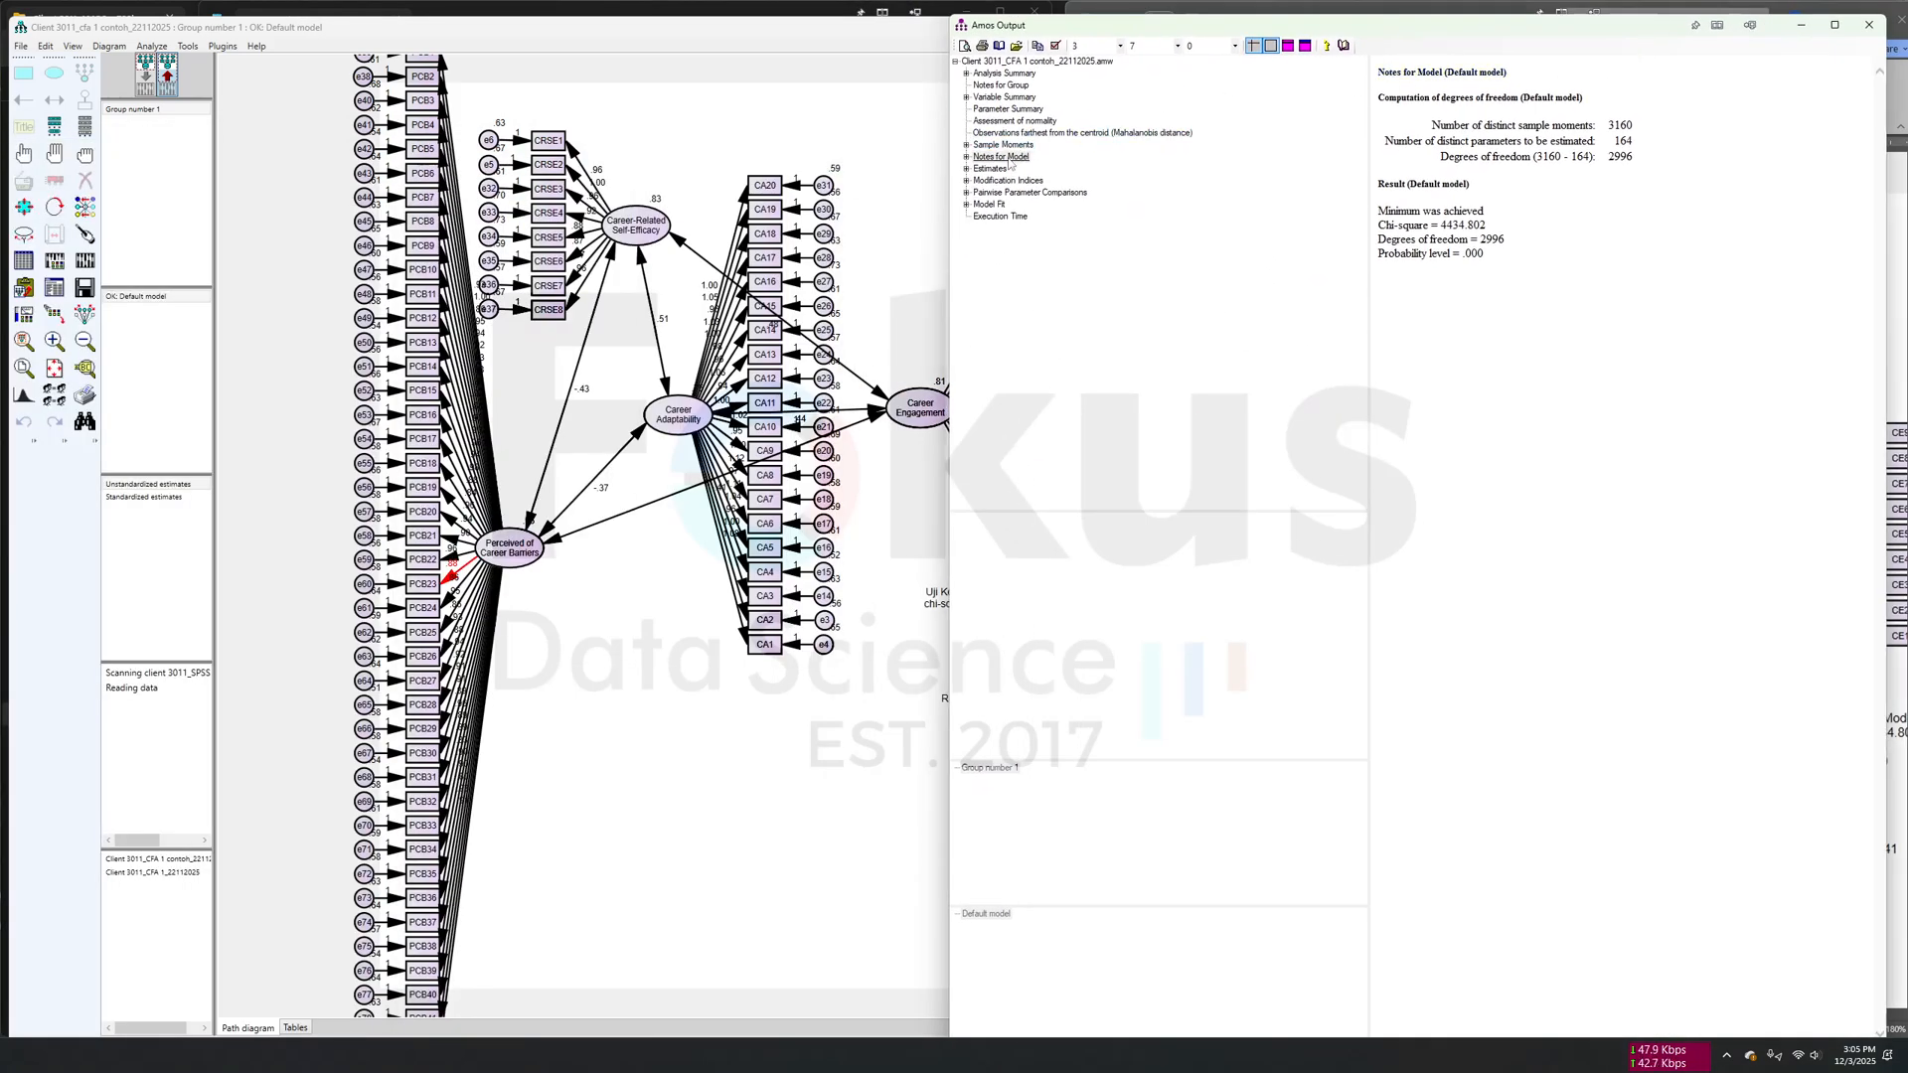
- Review the Estimates and Model Fit sections of the CFA 1 text output
{"action": "left_click", "coordinate": [993, 169]}
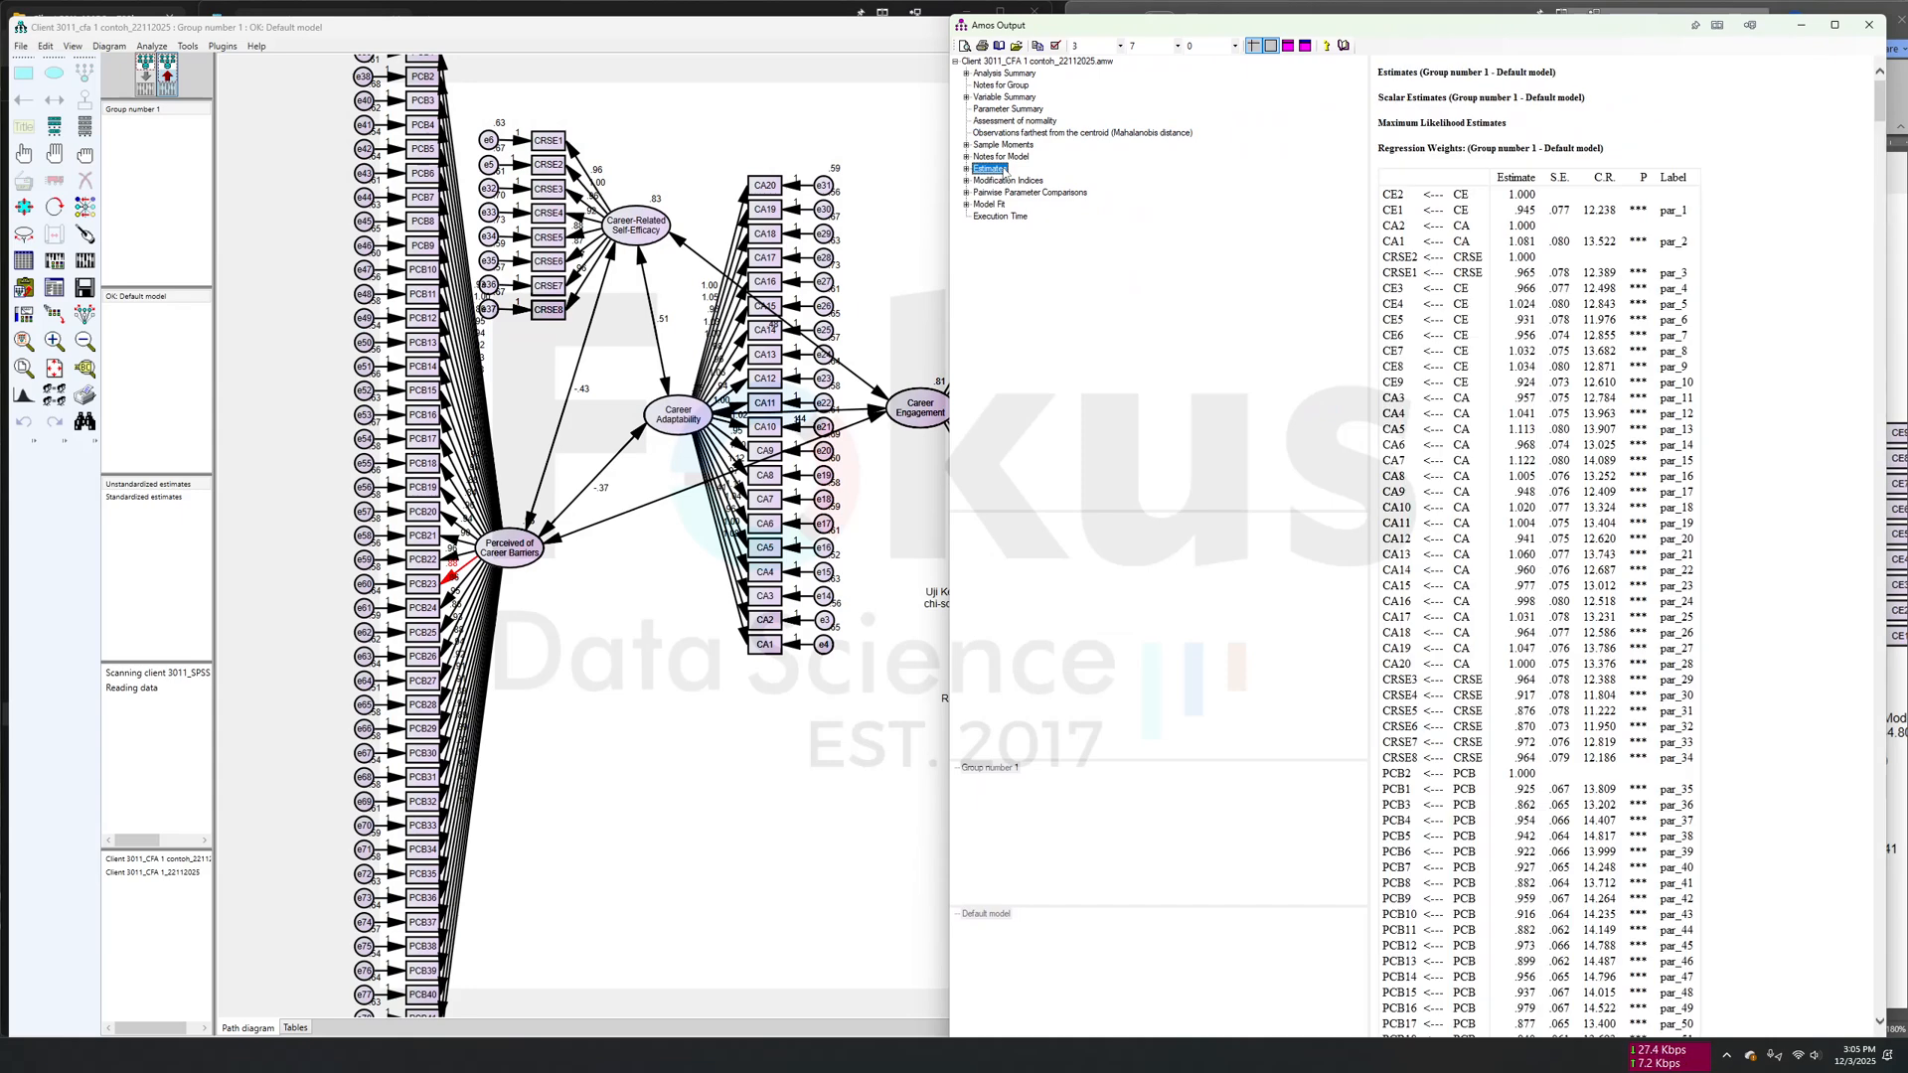
{"action": "left_click", "coordinate": [989, 204]}
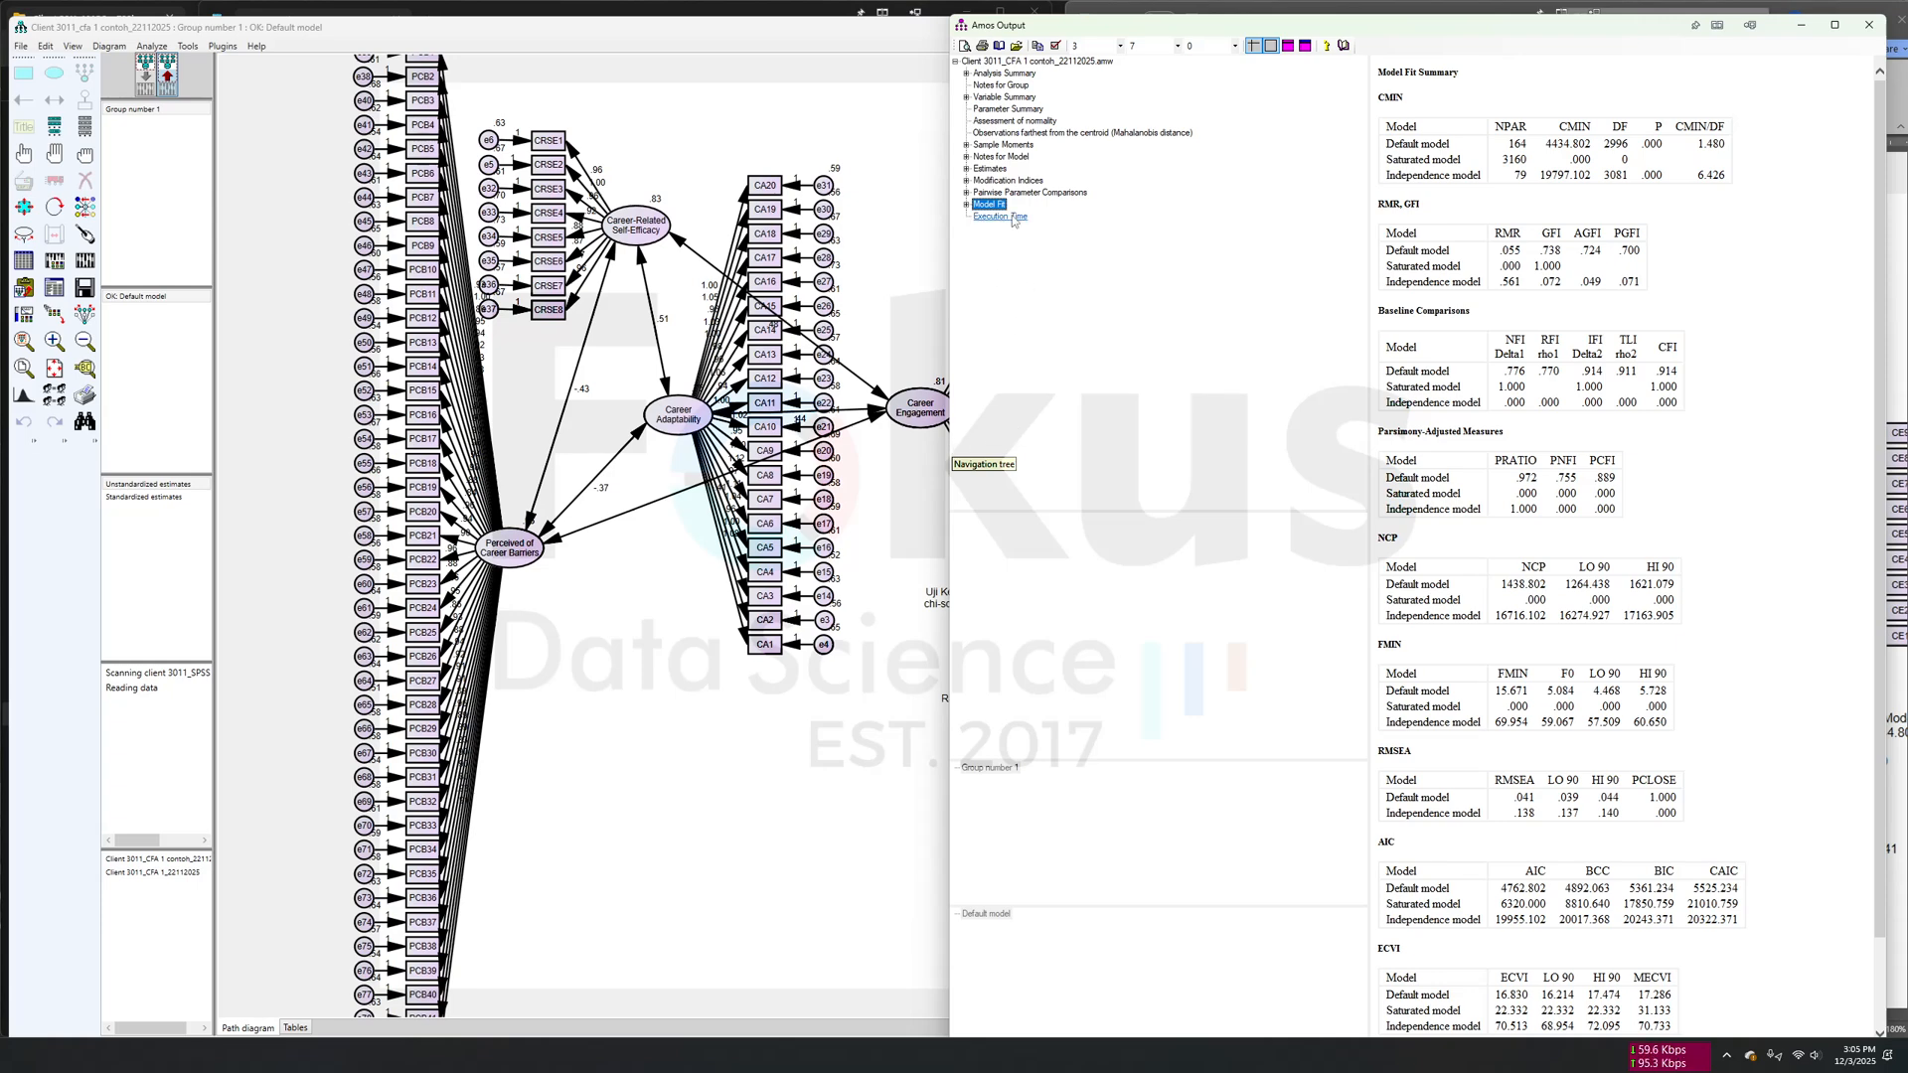
{"action": "left_click", "coordinate": [990, 170]}
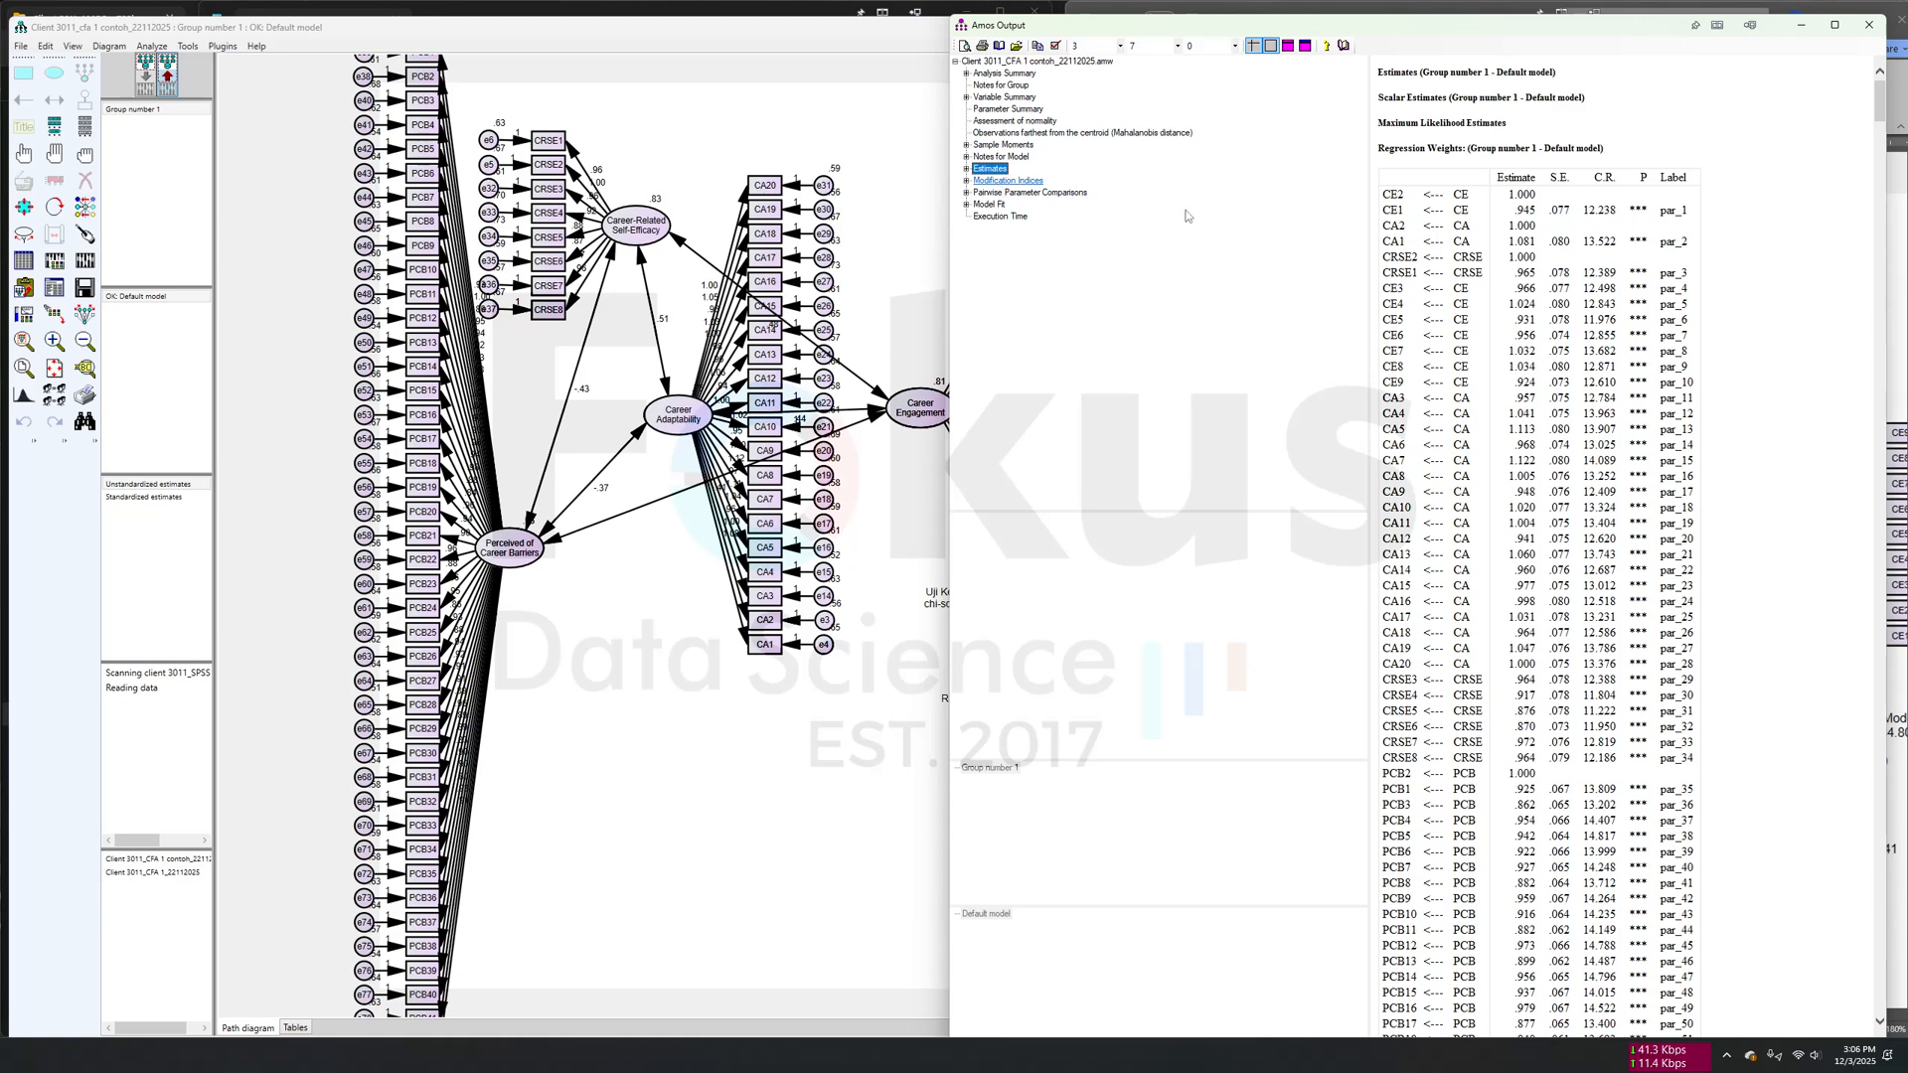
- Examine the covariance modification indices and highlight the e59 <--> e74 pair with the largest M.I. value
{"action": "left_click", "coordinate": [1006, 182]}
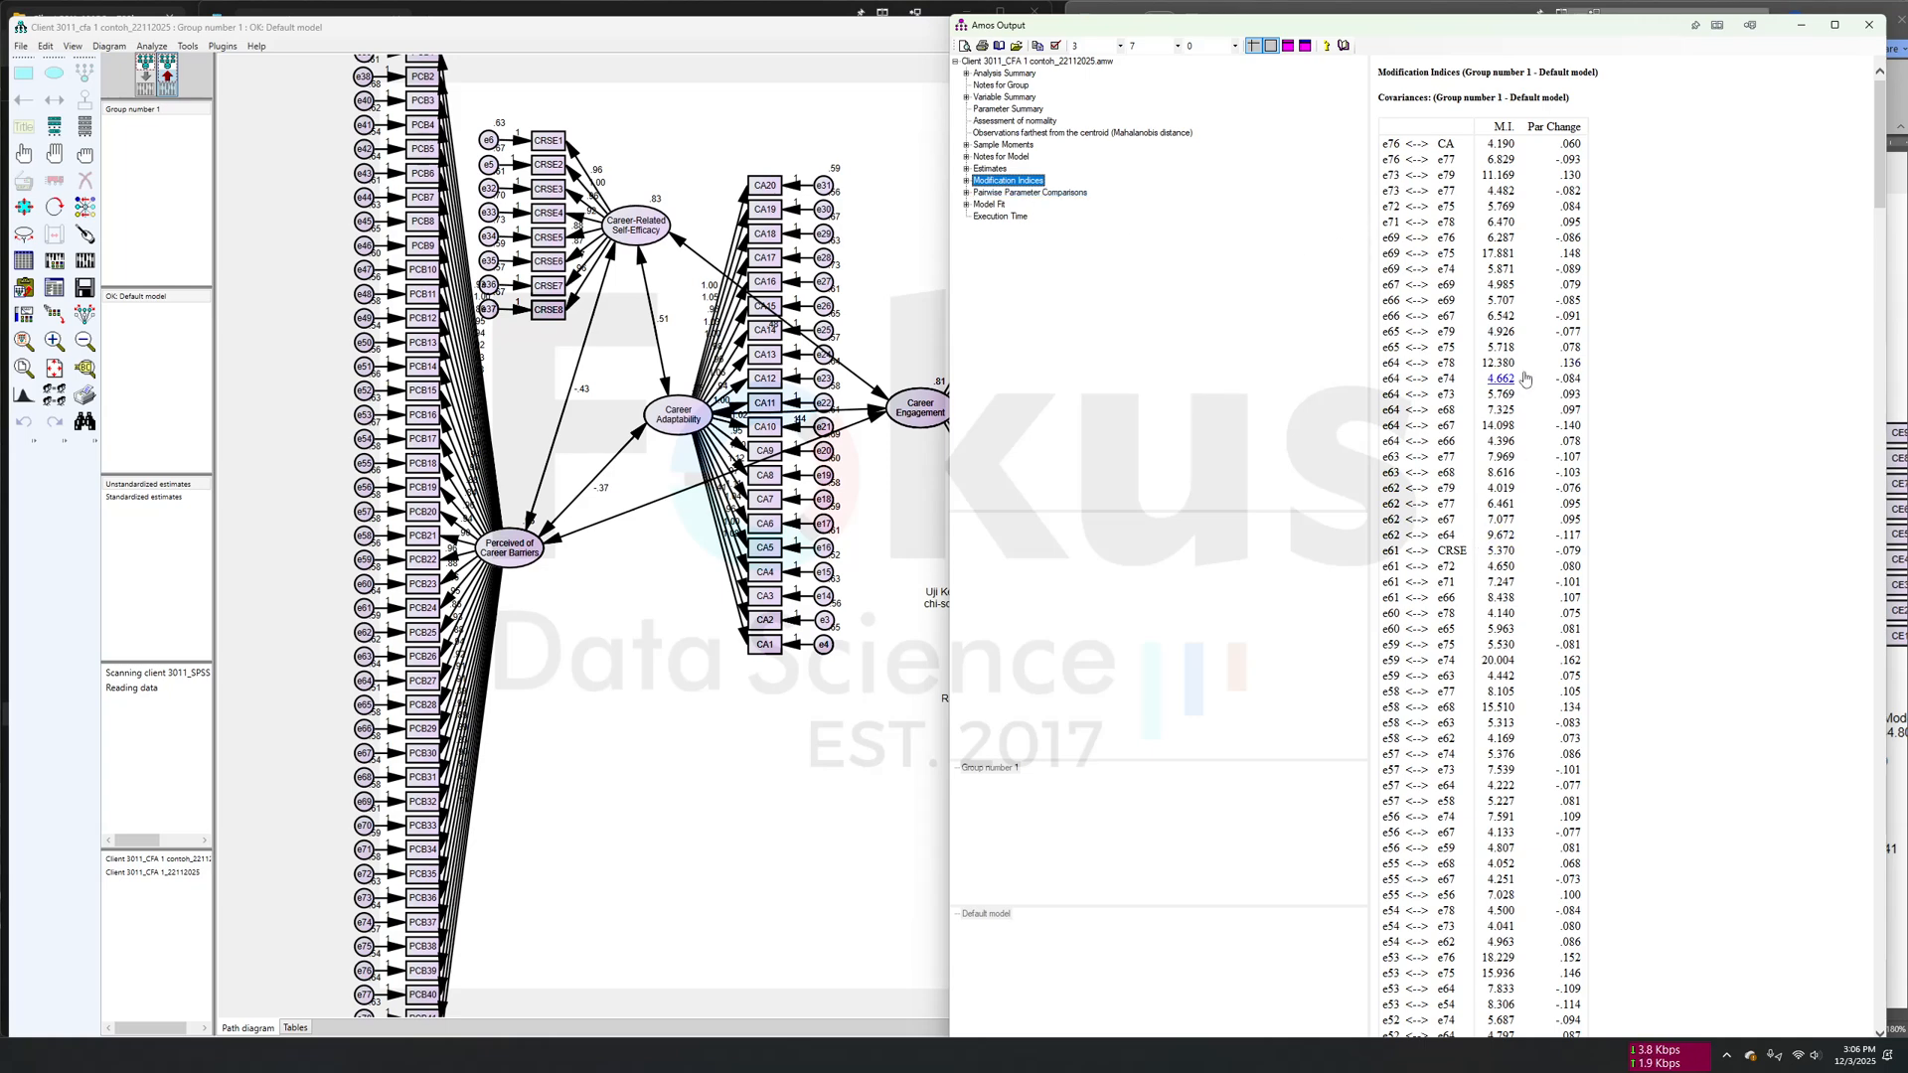
{"action": "scroll", "coordinate": [1503, 398], "scroll_direction": "down", "scroll_amount": 20}
{"action": "scroll", "coordinate": [1504, 397], "scroll_direction": "down", "scroll_amount": 10}
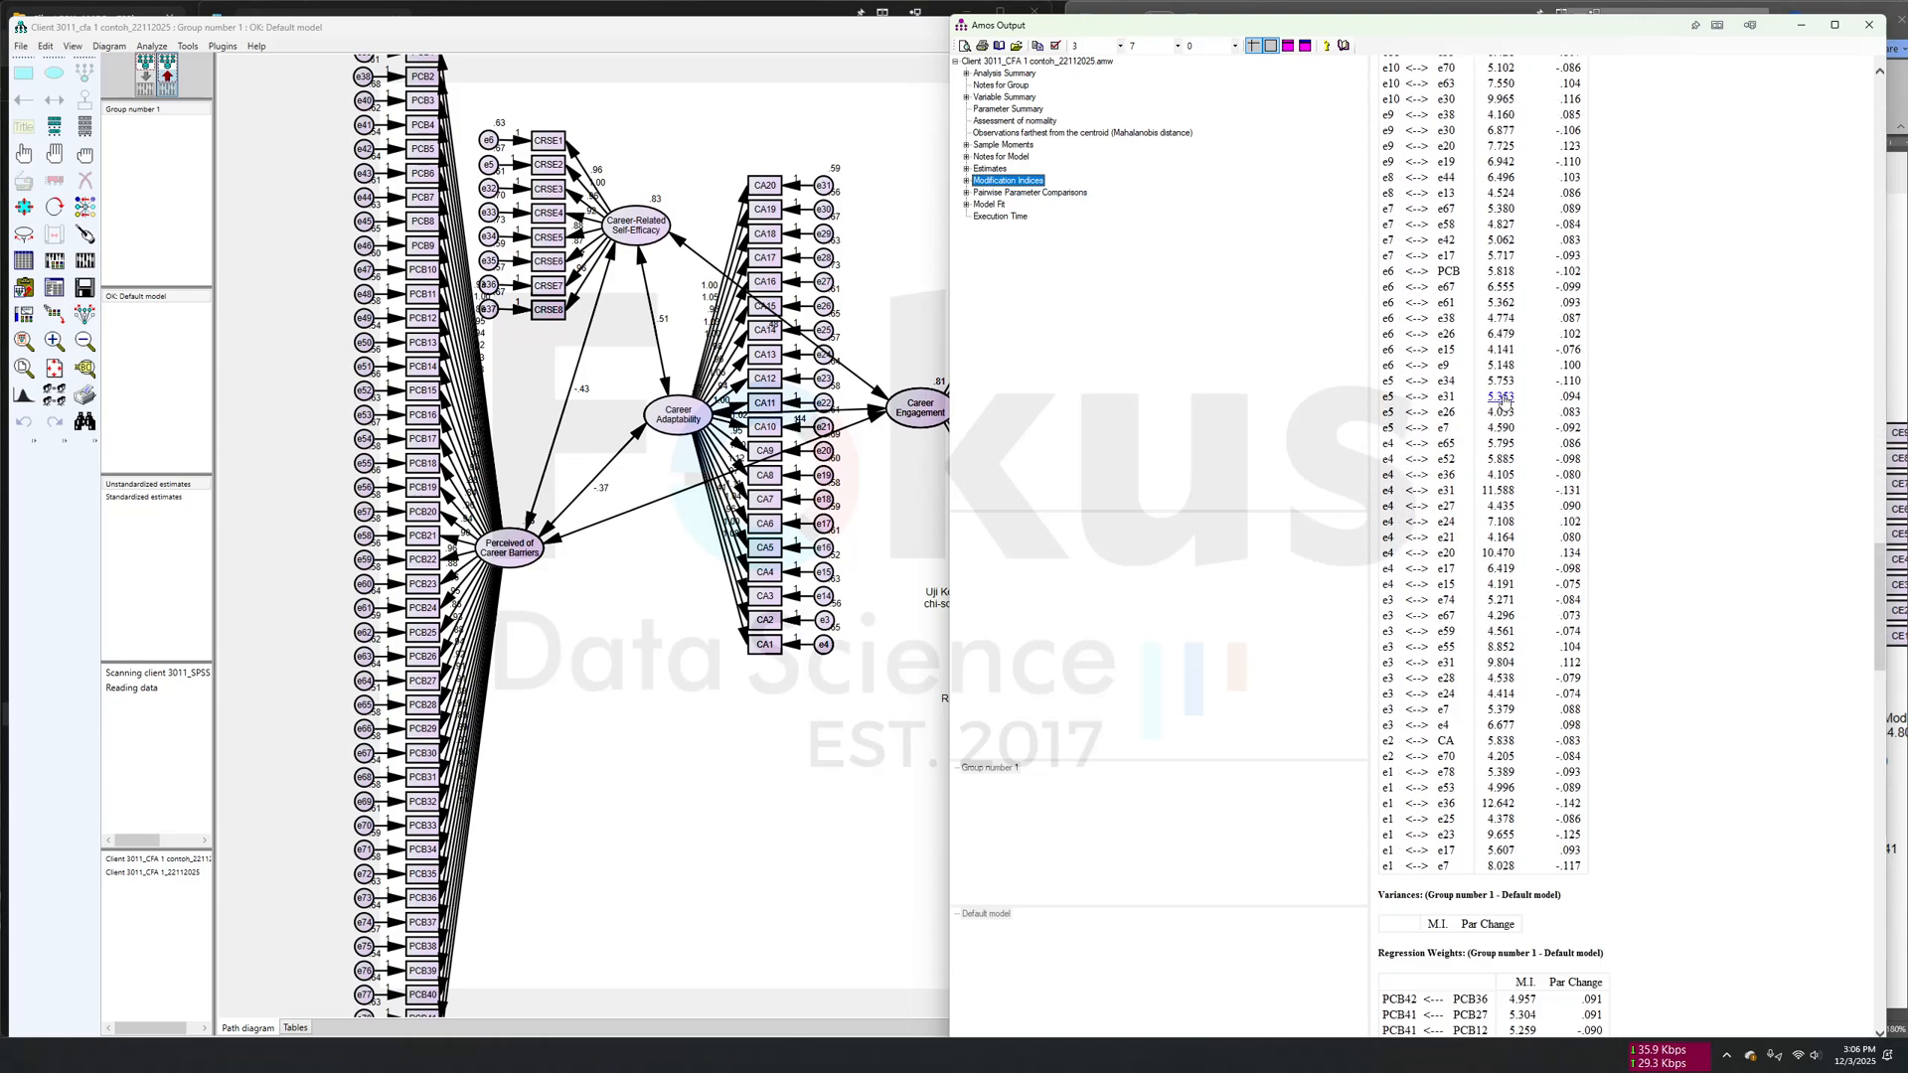
{"action": "scroll", "coordinate": [1504, 401], "scroll_direction": "up", "scroll_amount": 20}
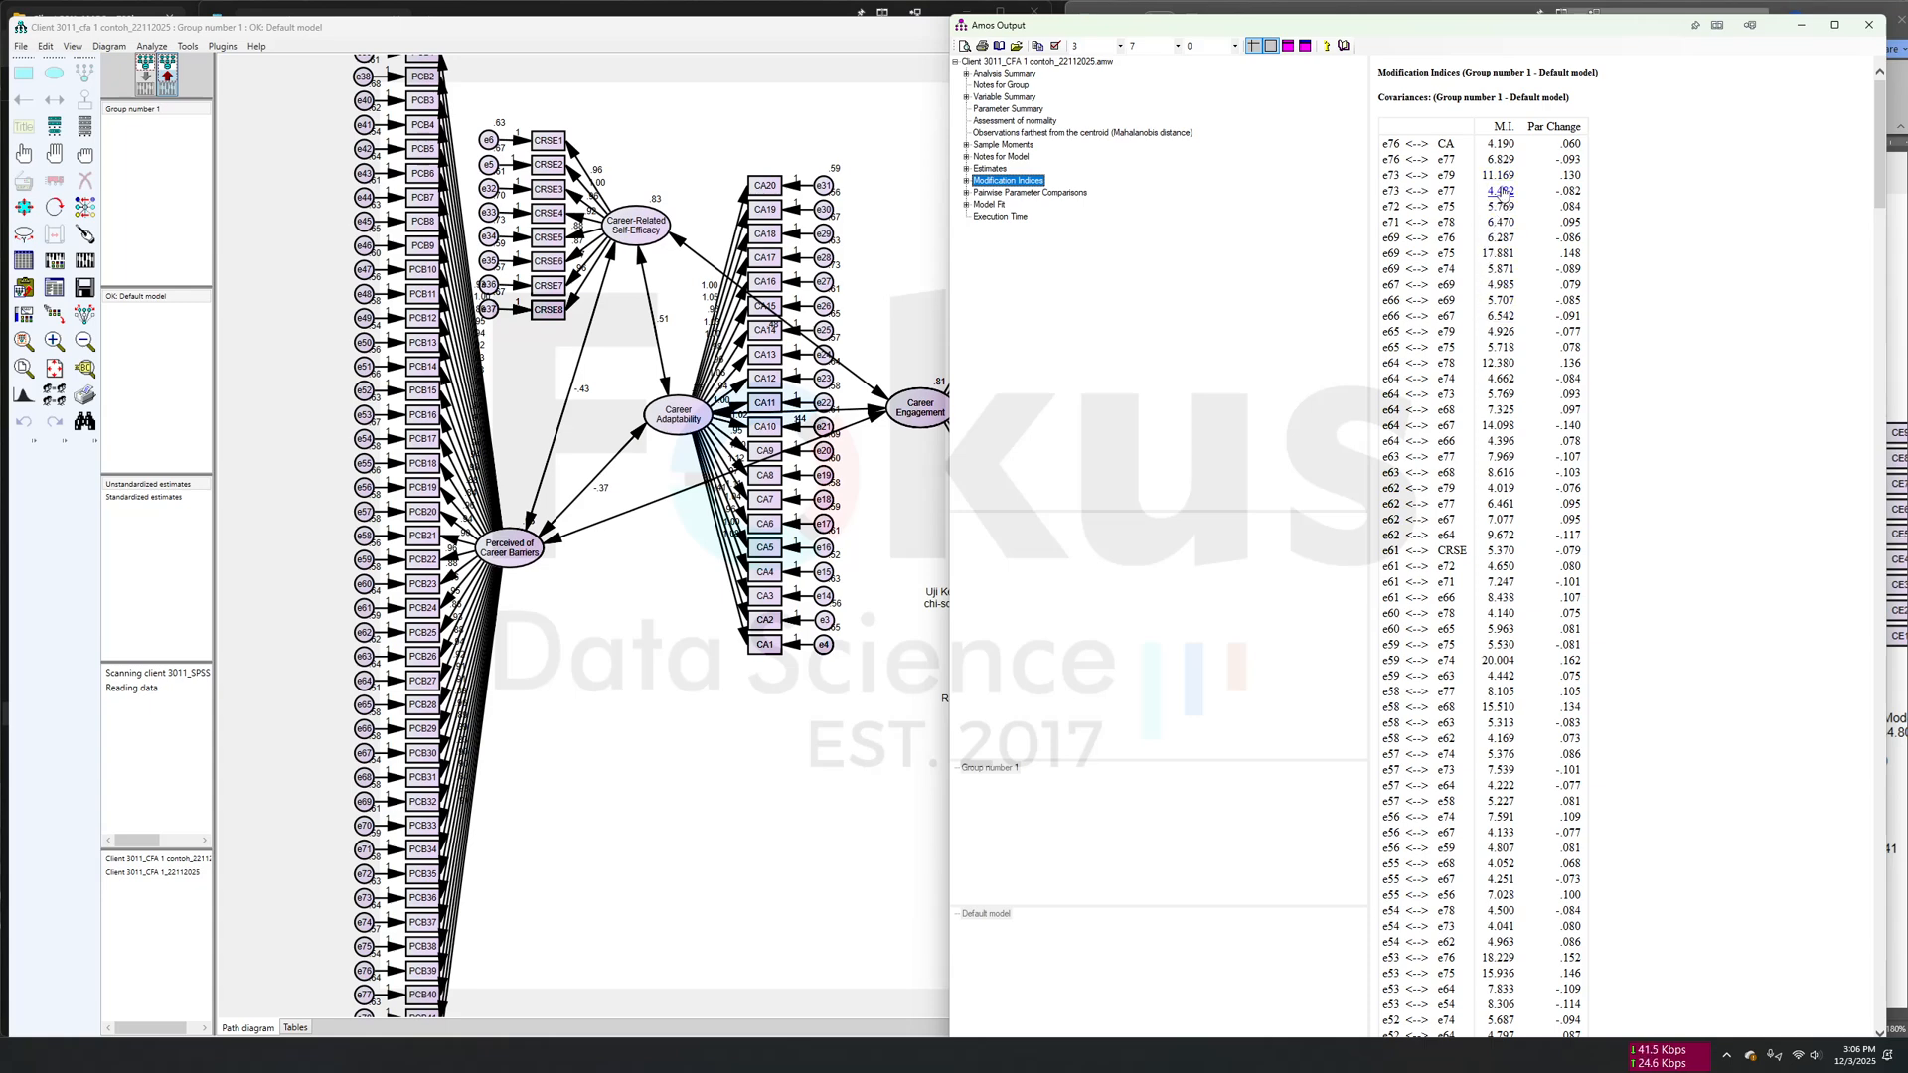
{"action": "scroll", "coordinate": [1531, 505], "scroll_direction": "down", "scroll_amount": 6}
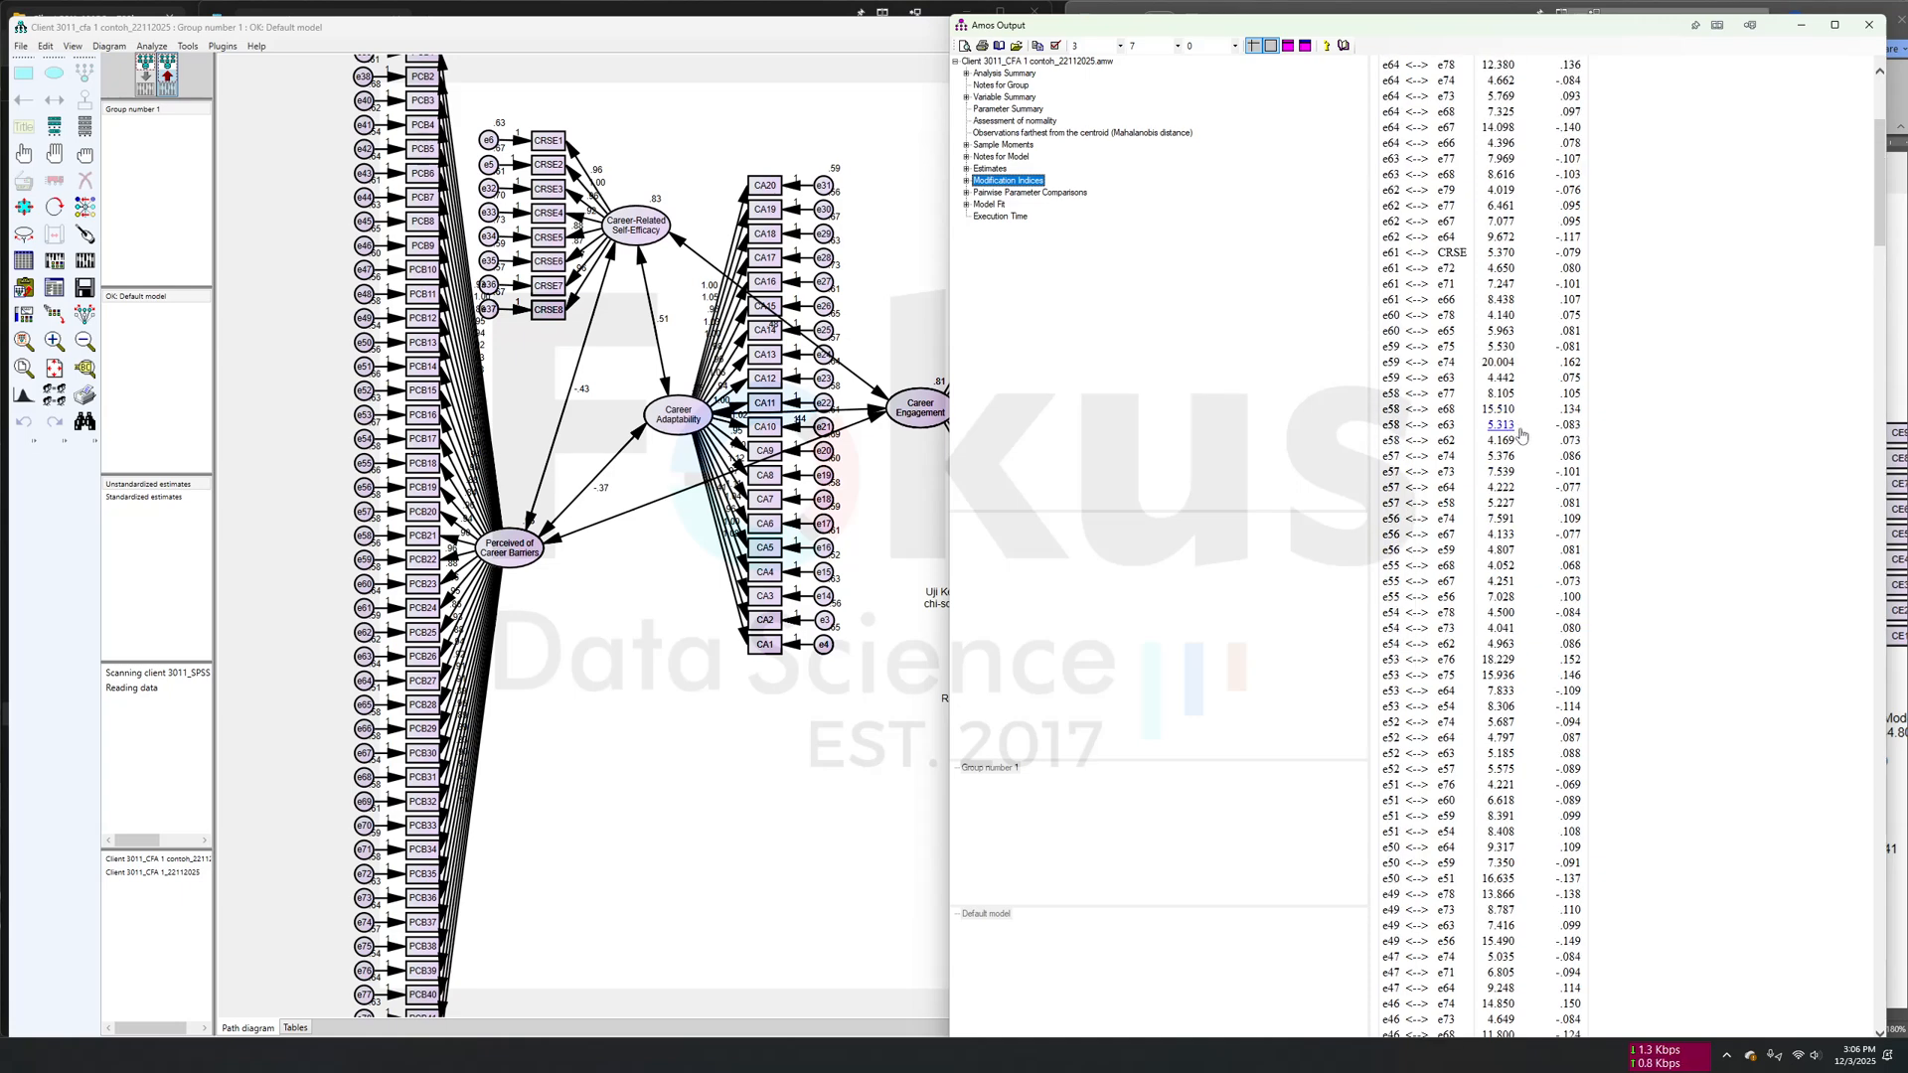
{"action": "left_click_drag", "start_coordinate": [1384, 363], "coordinate": [1436, 366]}
{"action": "scroll", "coordinate": [1441, 367], "scroll_direction": "up", "scroll_amount": 6}
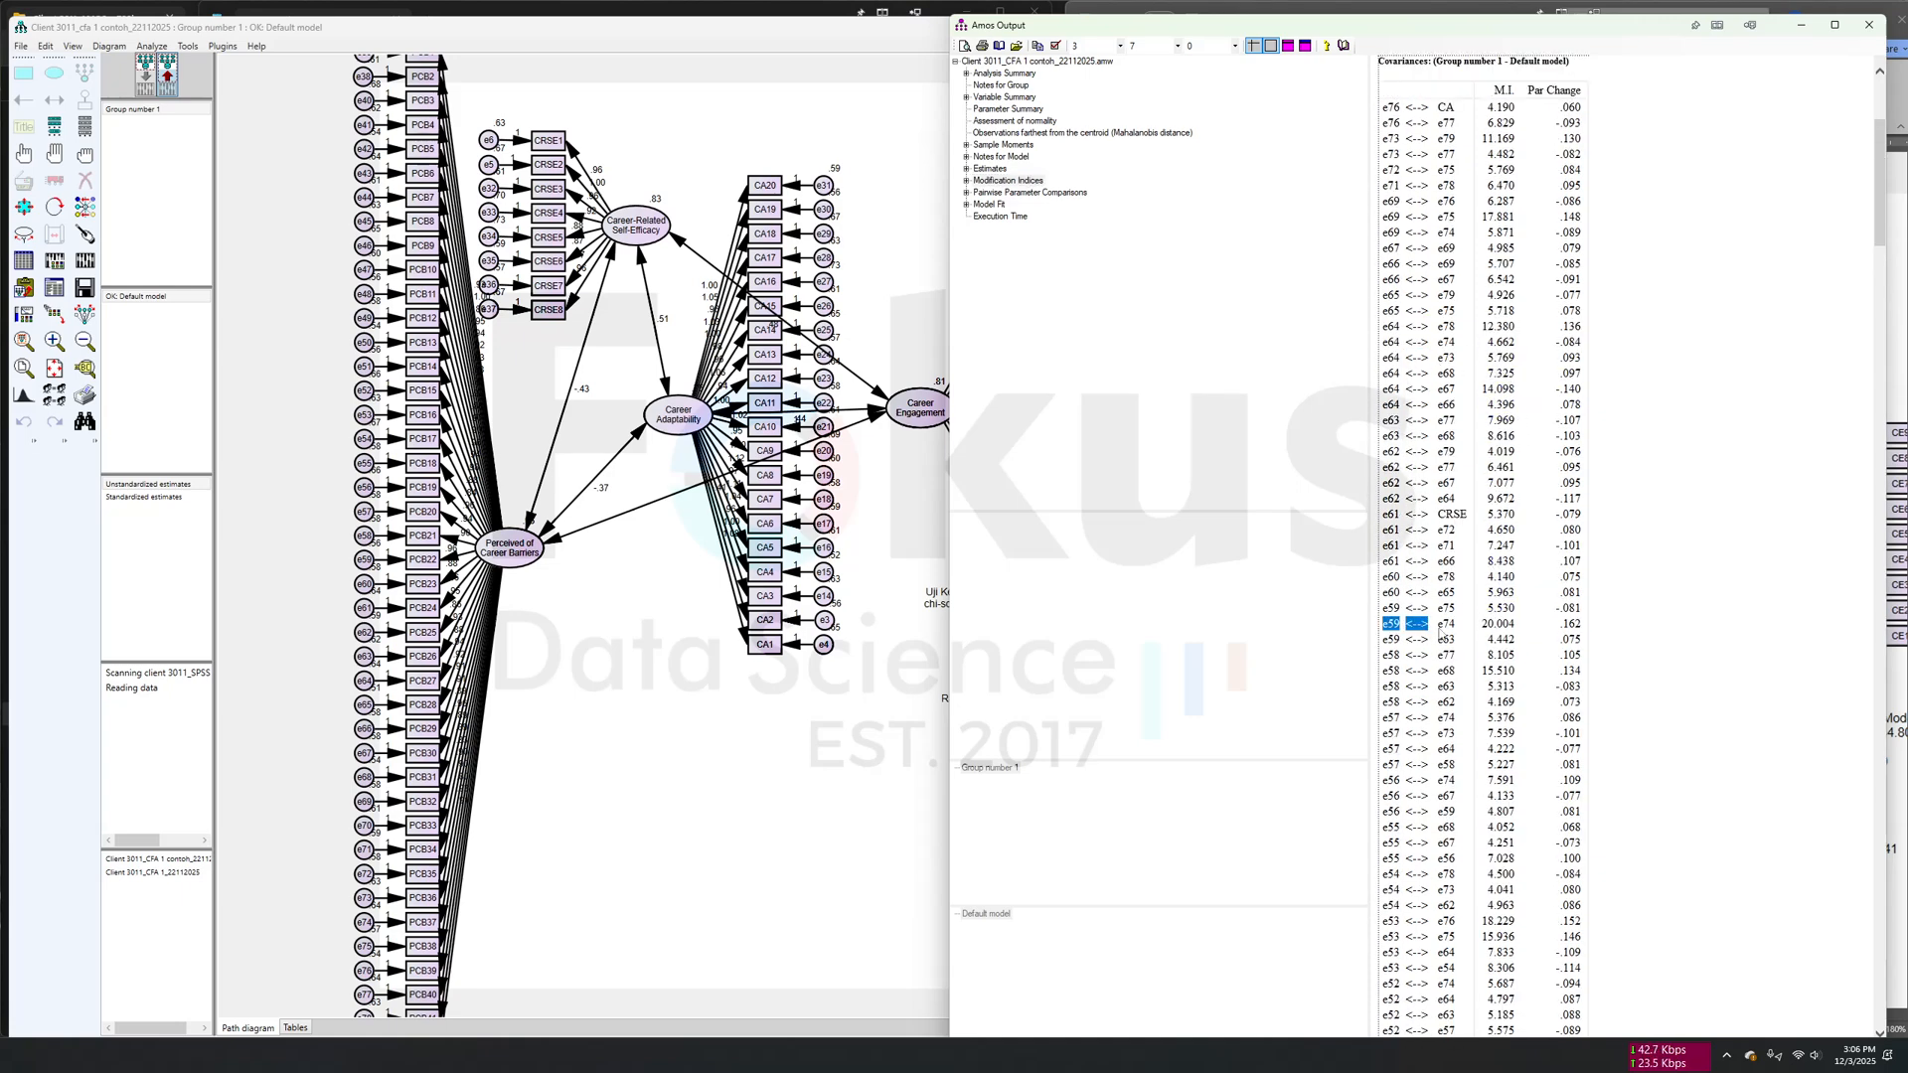
{"action": "left_click", "coordinate": [1385, 623]}
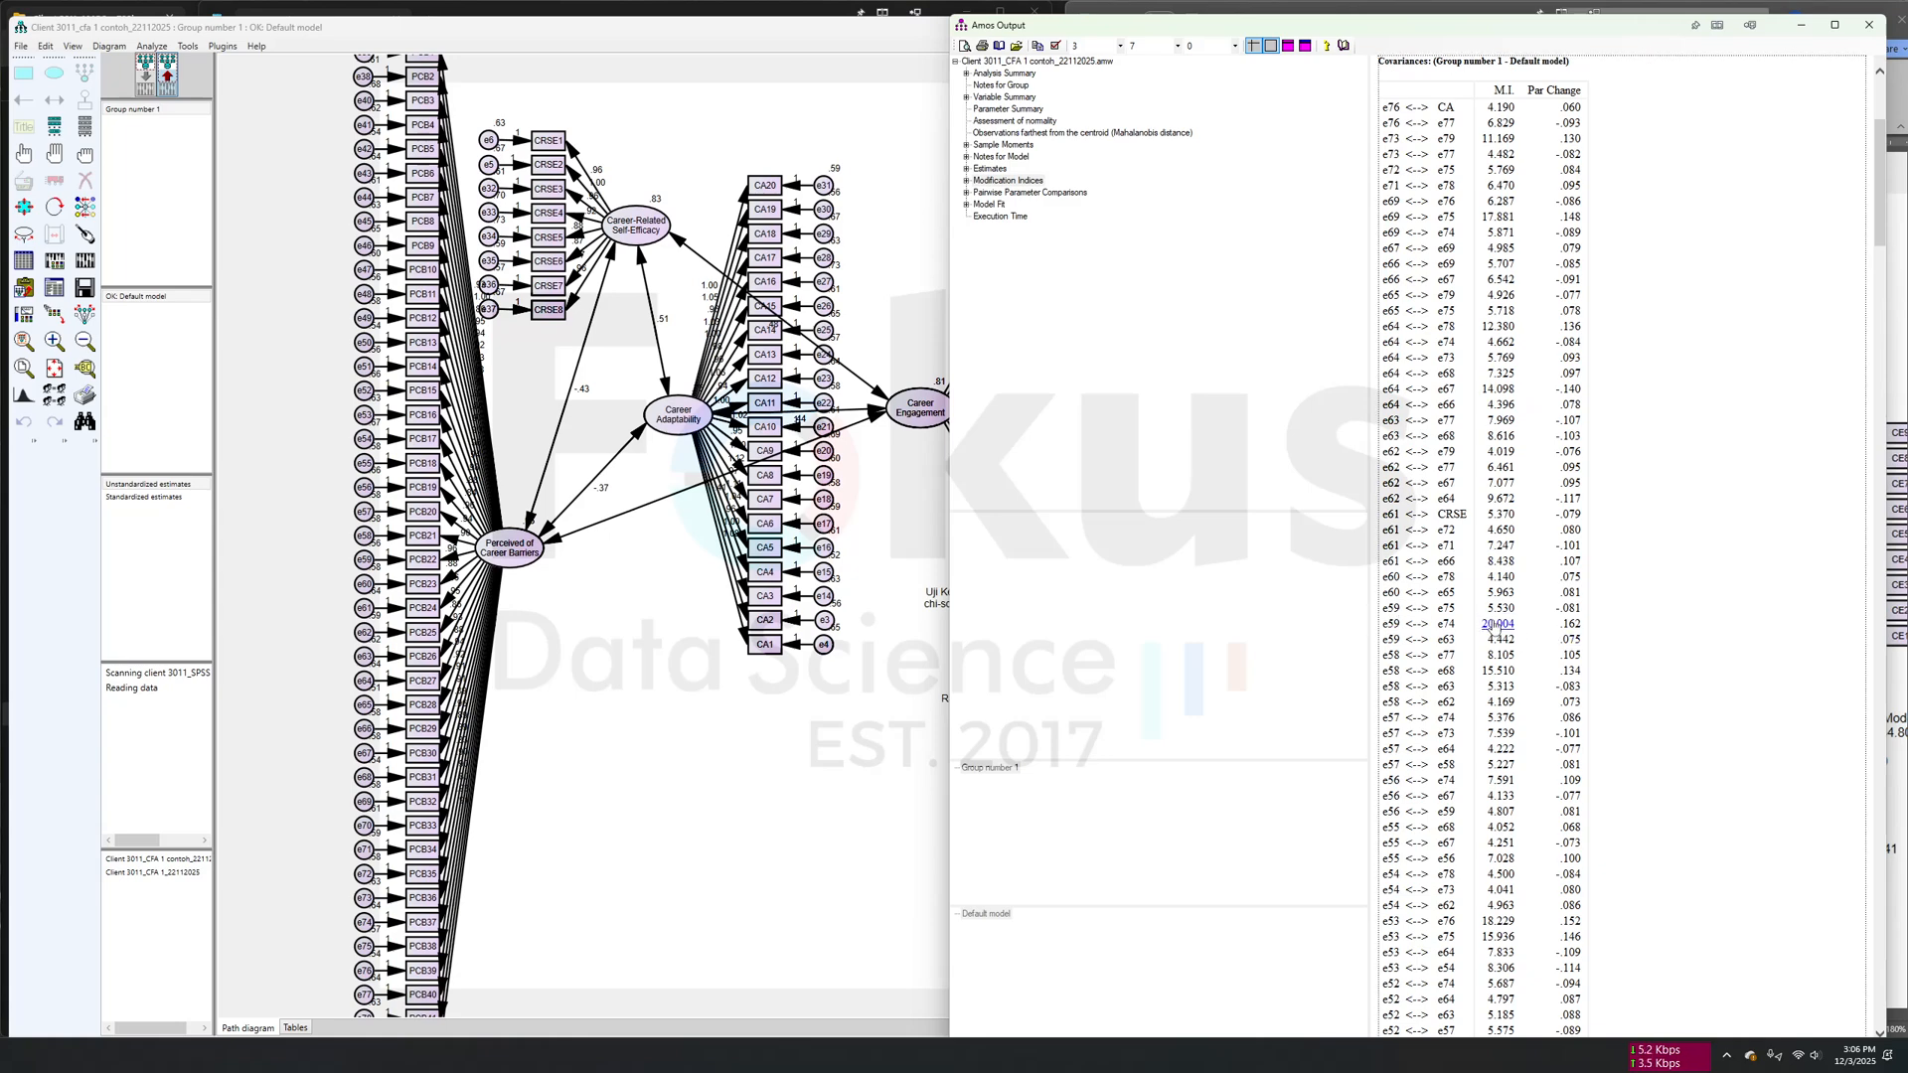
- Return to the input path diagram and delete error term e59 together with its indicator PCB22
{"action": "left_click", "coordinate": [616, 653]}
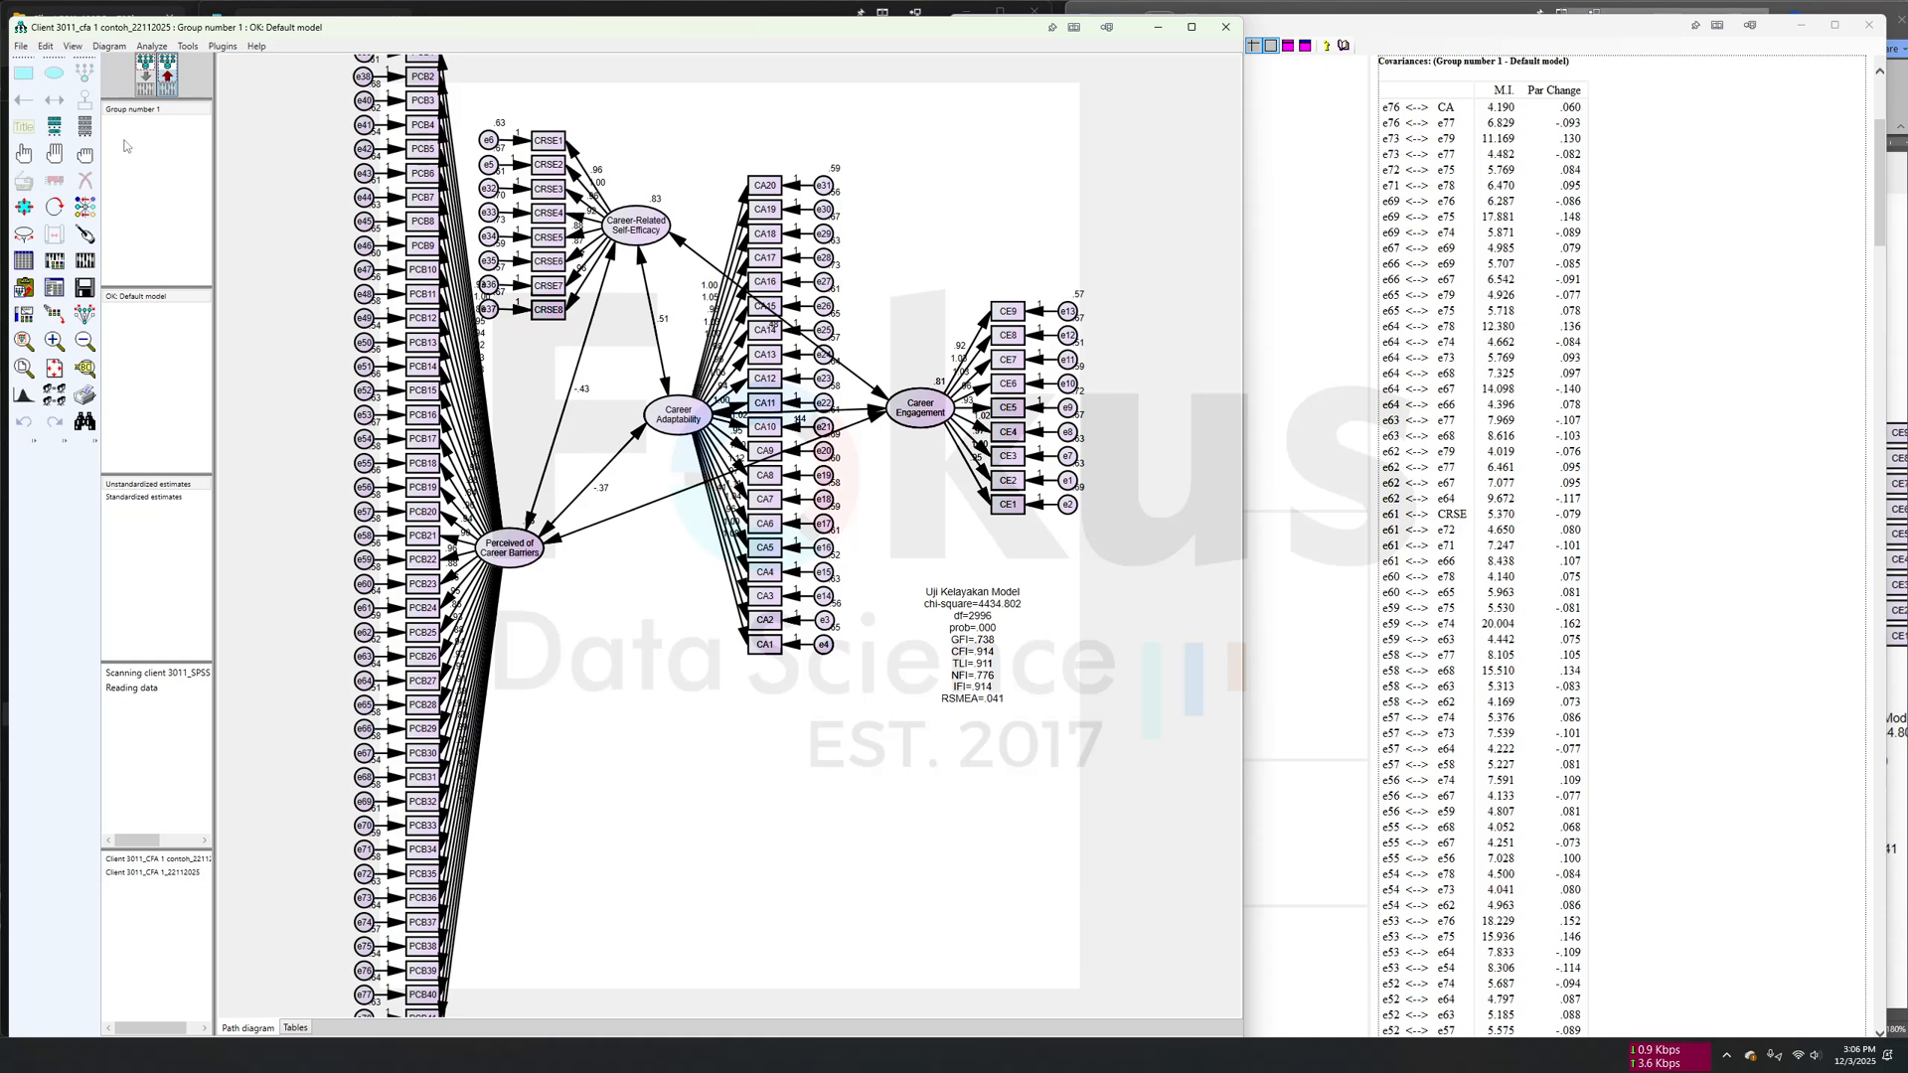
{"action": "left_click", "coordinate": [146, 80]}
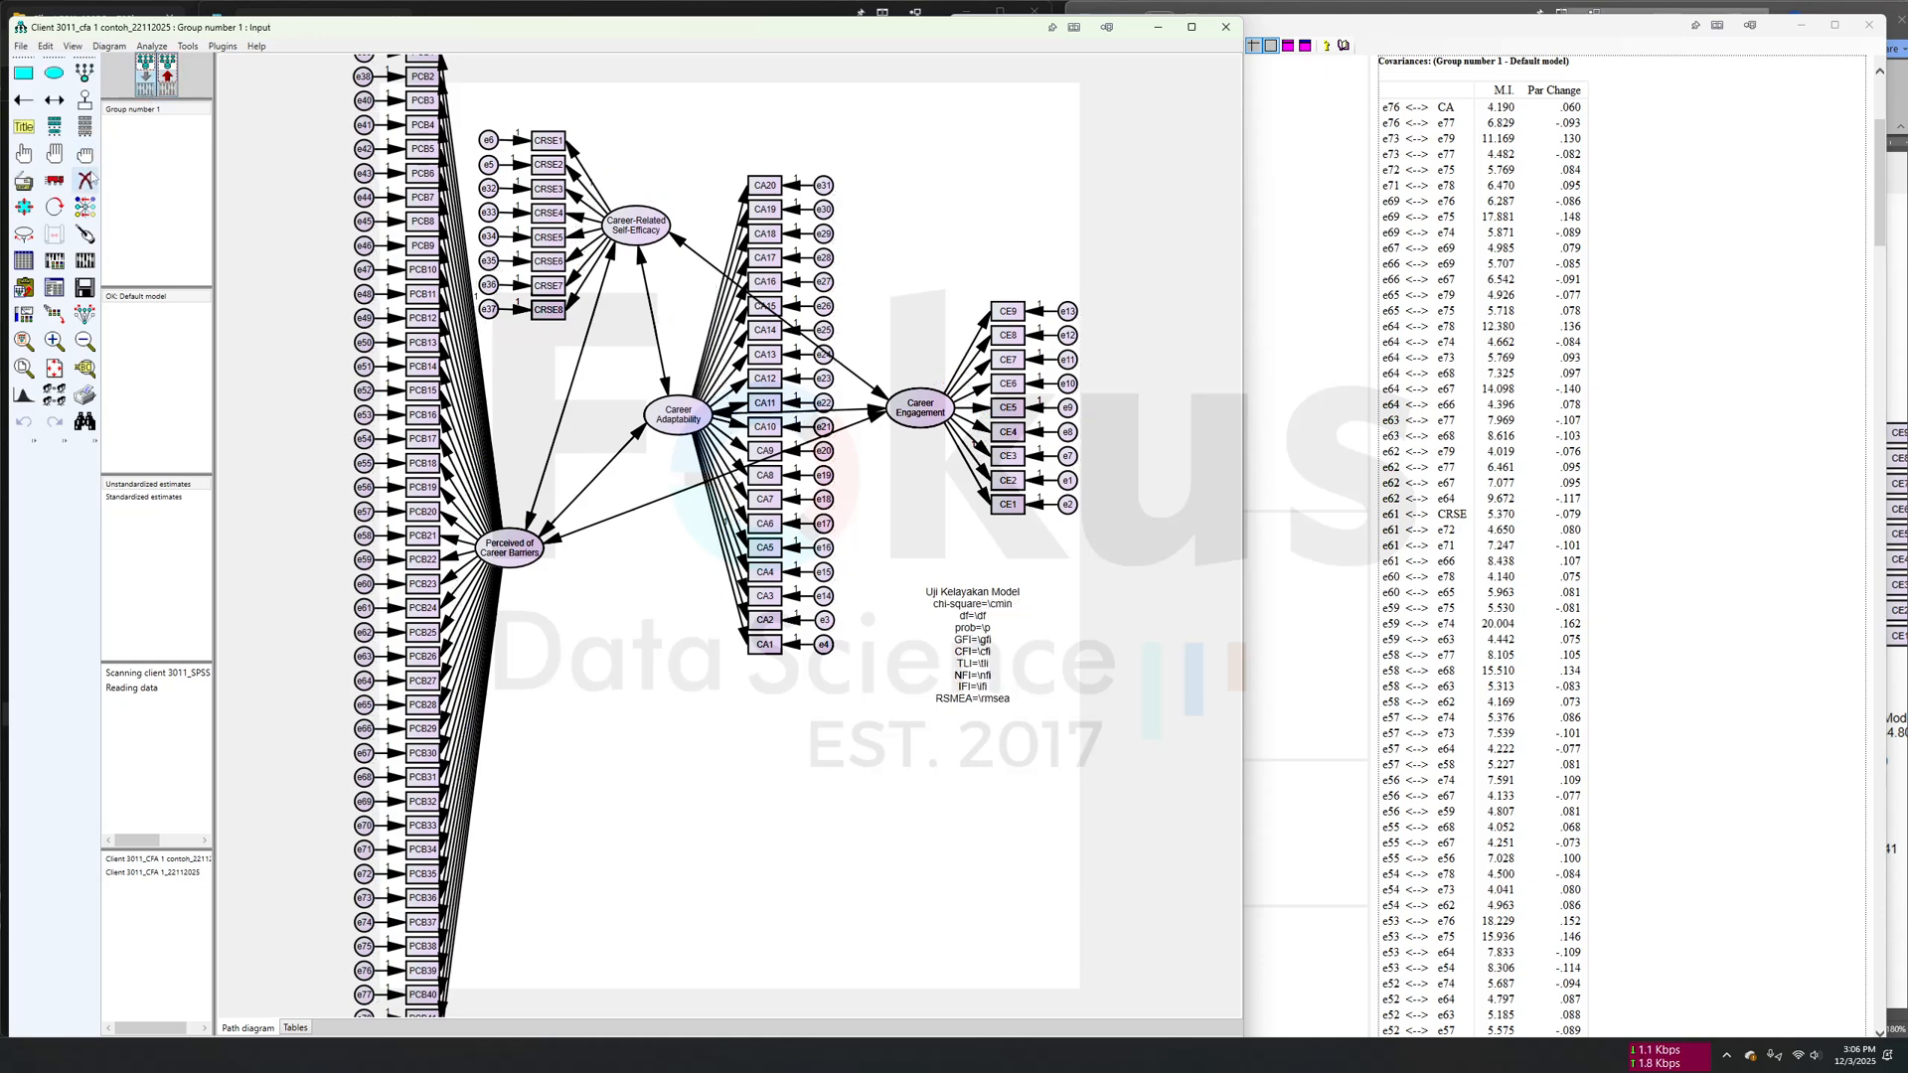
{"action": "left_click", "coordinate": [364, 559]}
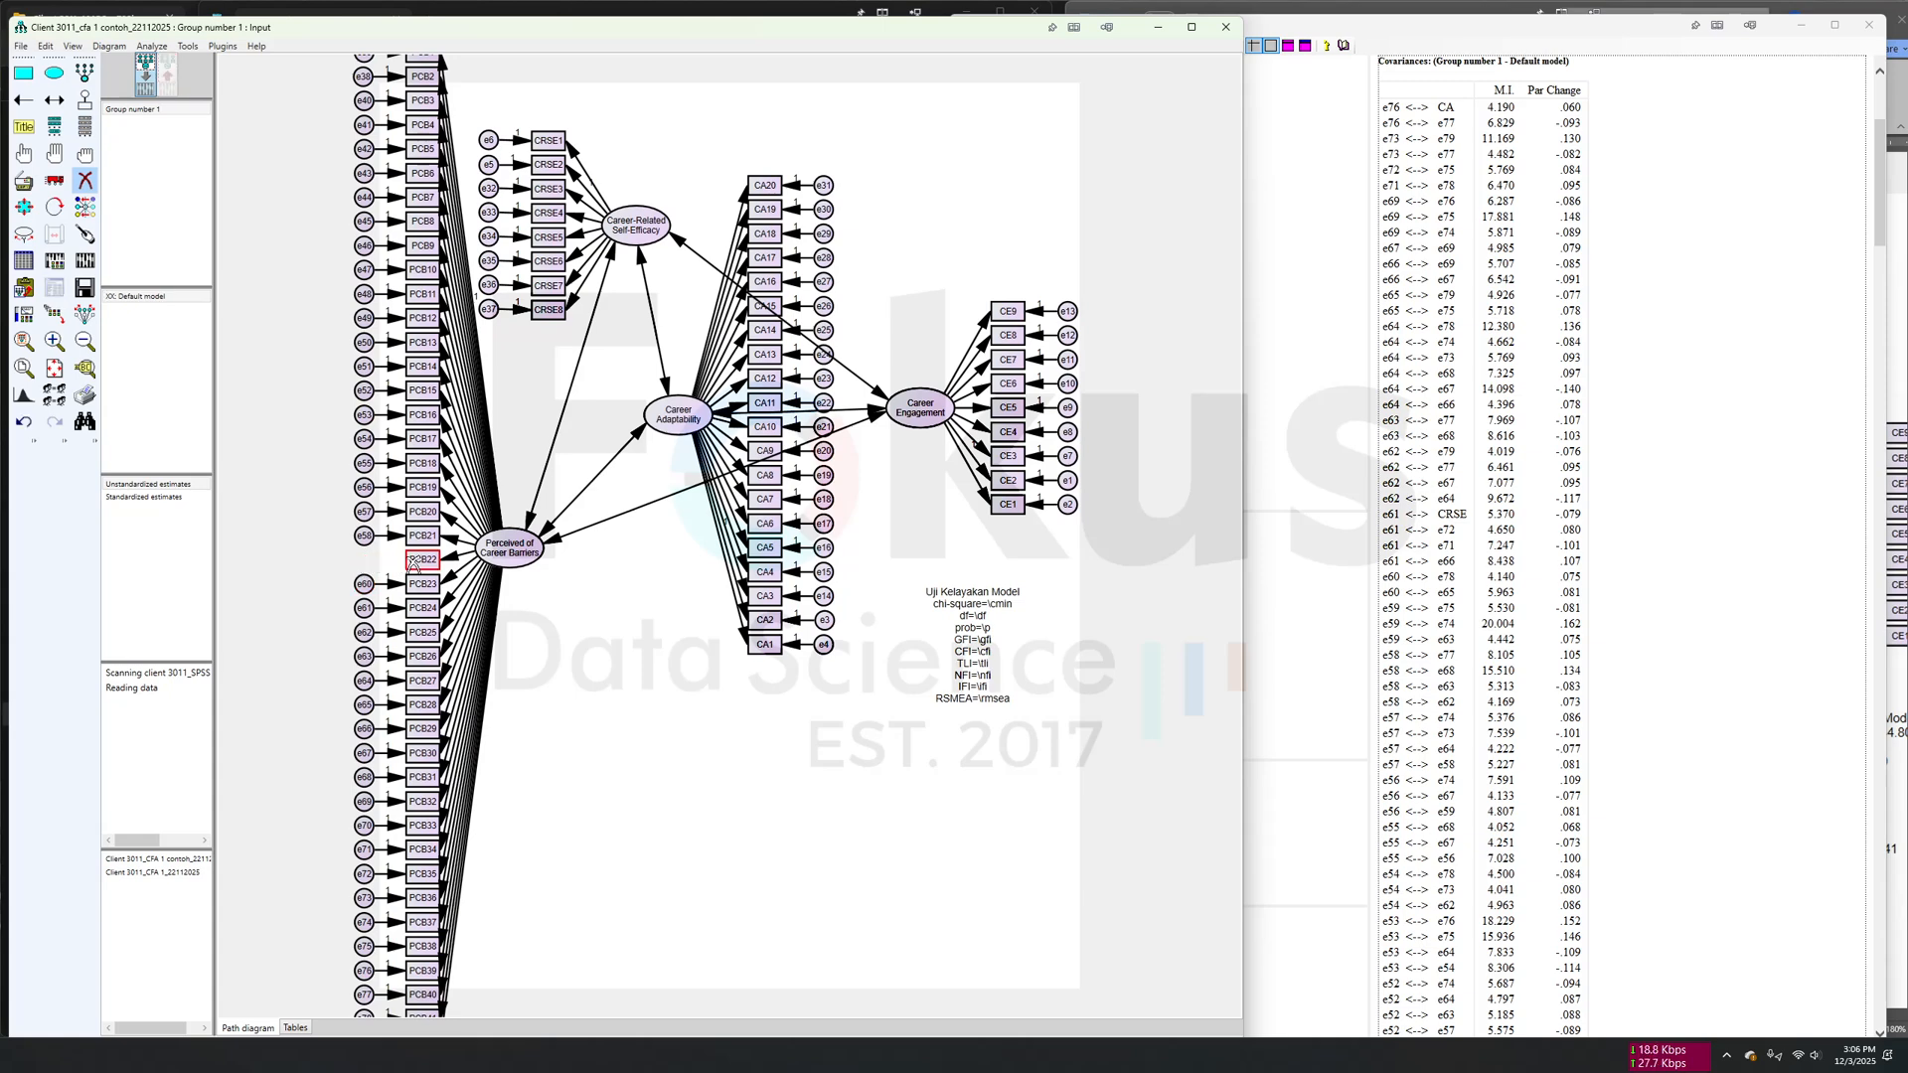
{"action": "left_click", "coordinate": [414, 564]}
- Recalculate the estimates for the model without PCB22 and display the output path diagram
{"action": "left_click", "coordinate": [84, 287]}
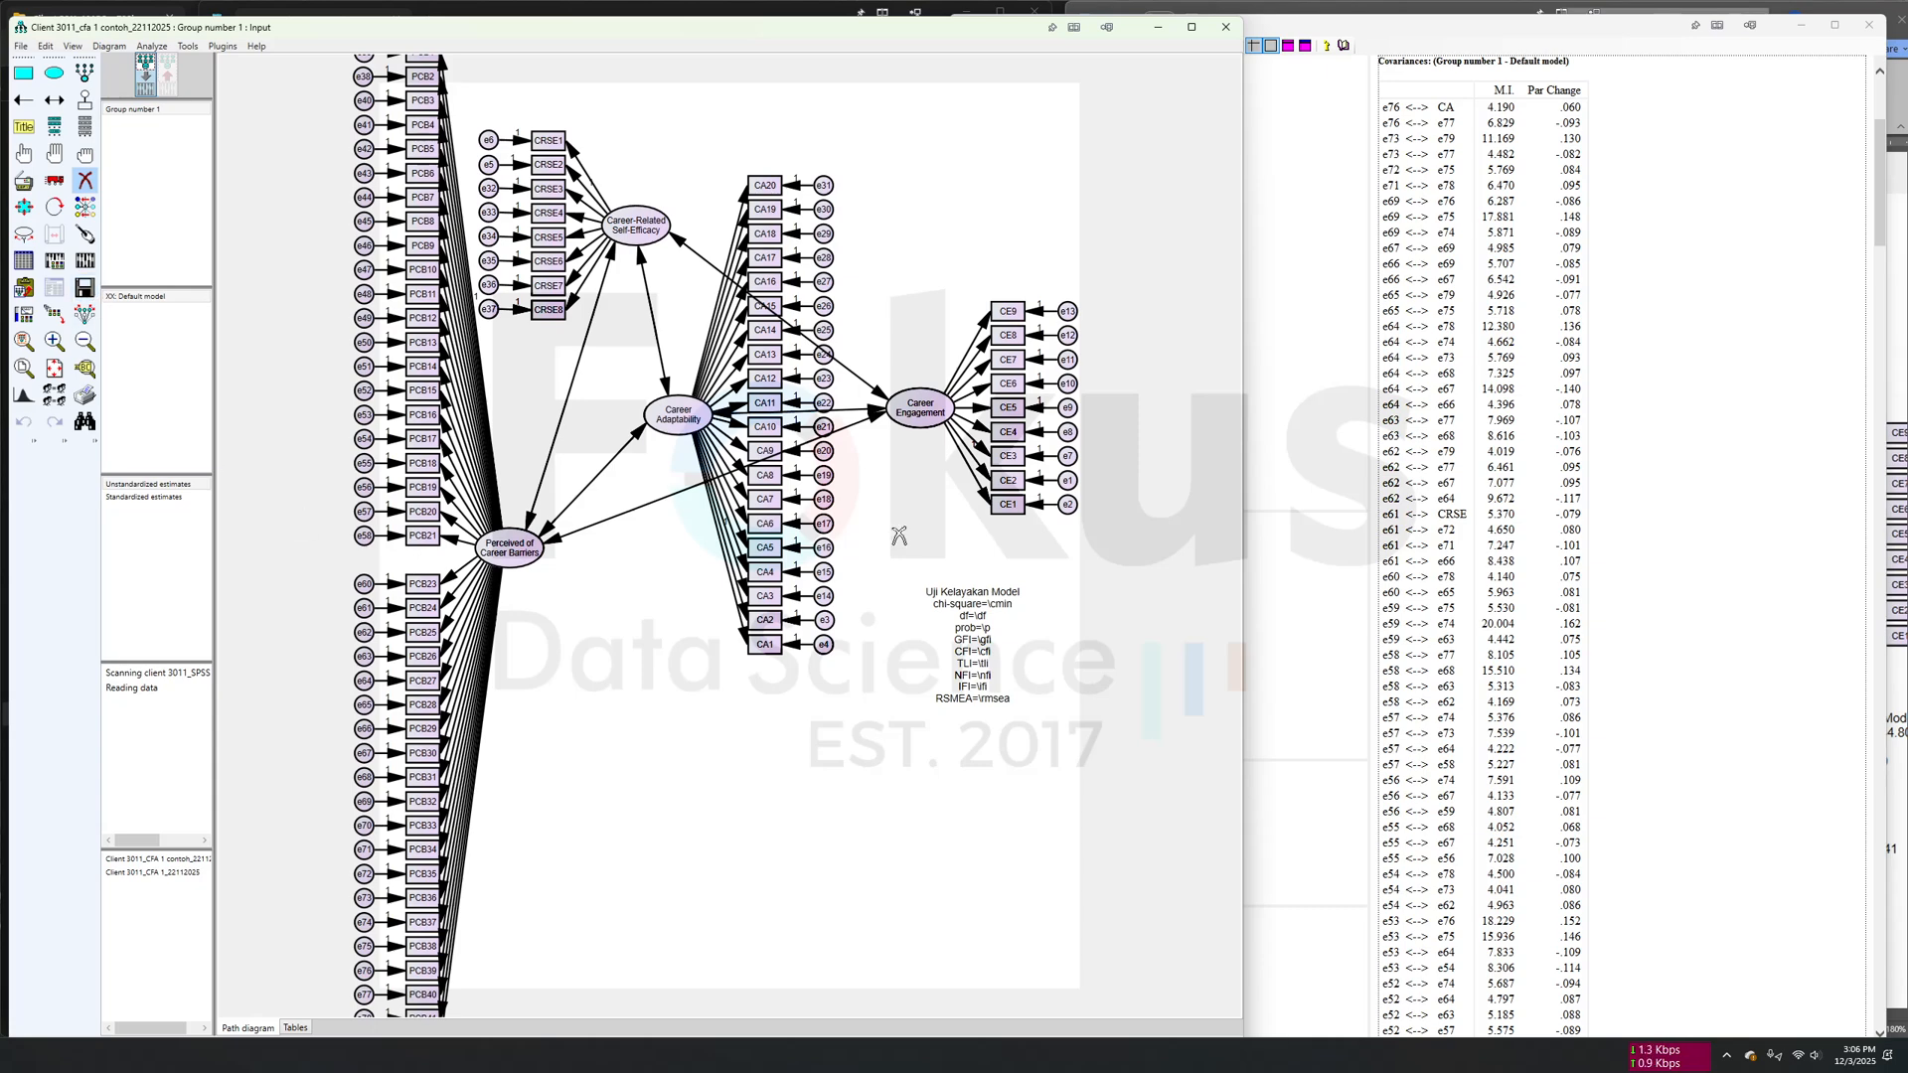
{"action": "left_click", "coordinate": [87, 261]}
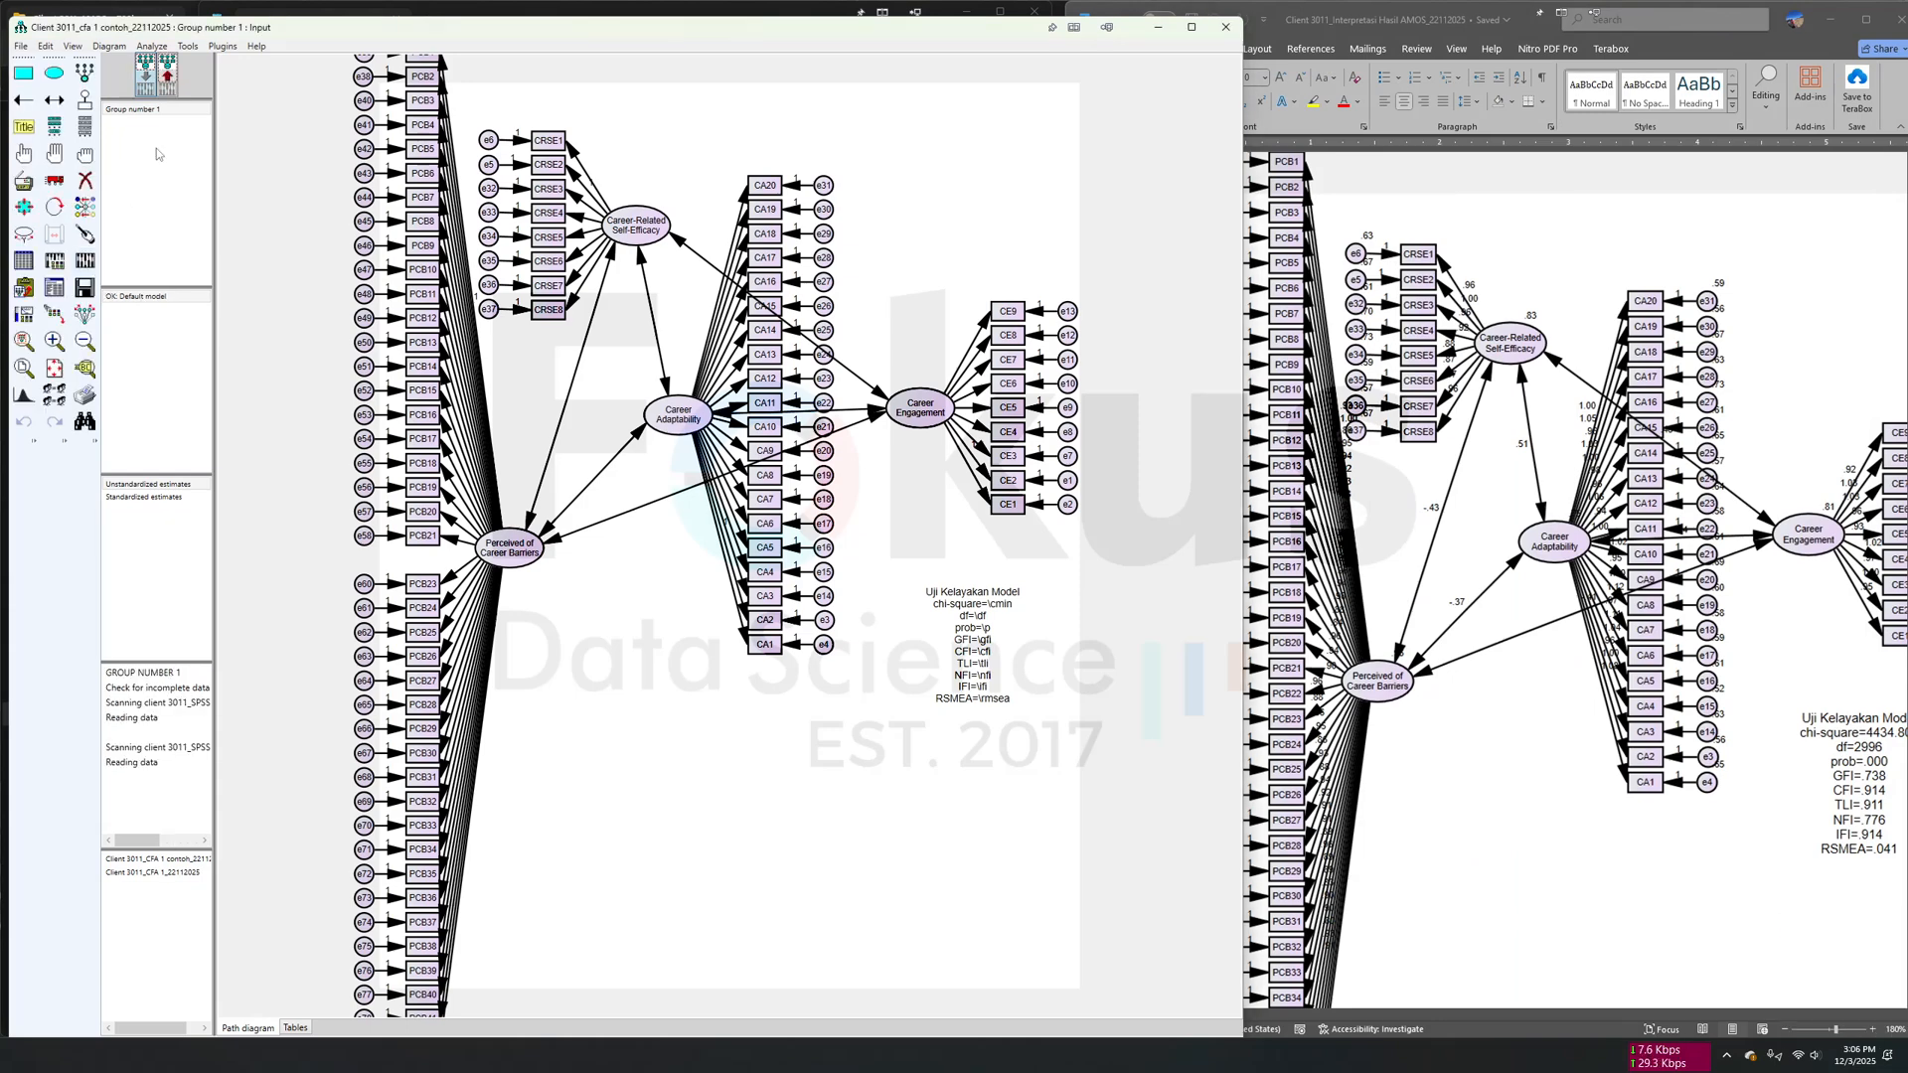
{"action": "left_click", "coordinate": [166, 76]}
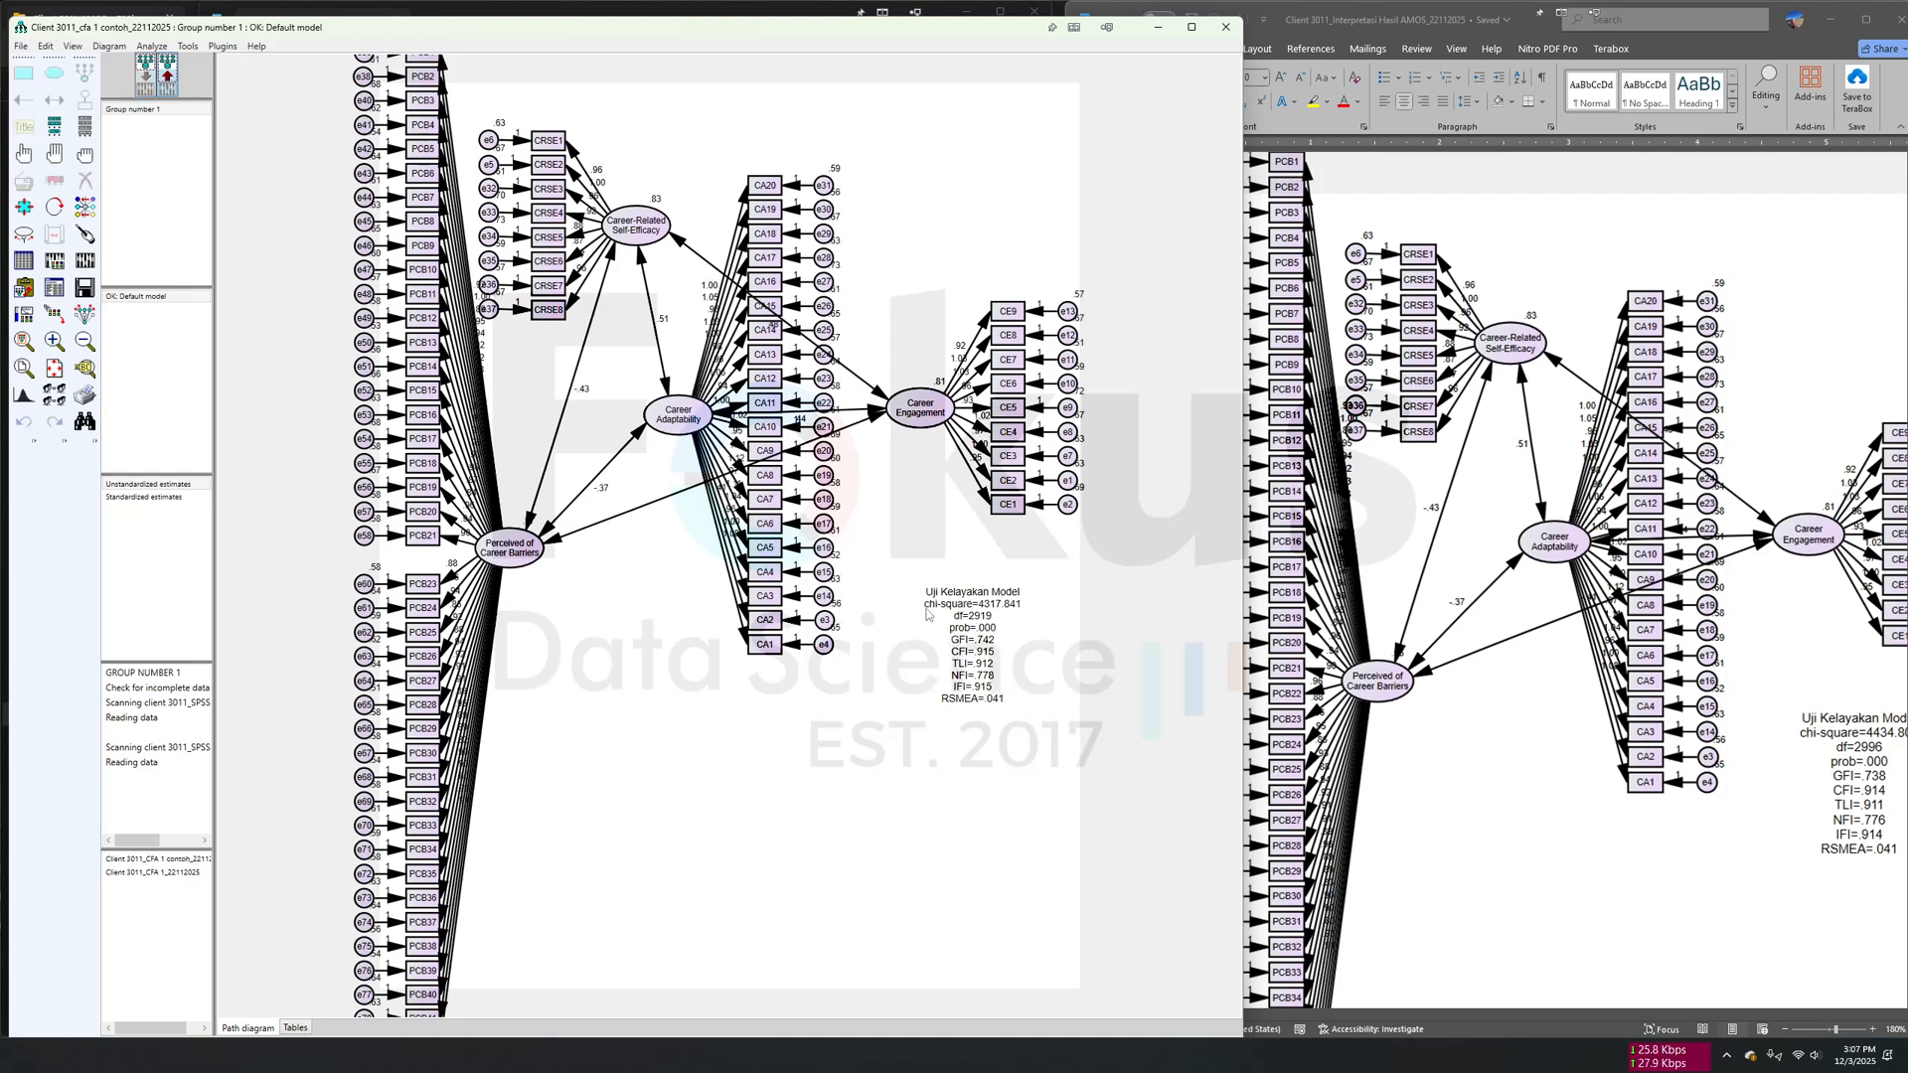
- Open the recalculated text output and search the covariance modification indices for the largest remaining M.I. values
{"action": "left_click", "coordinate": [24, 287]}
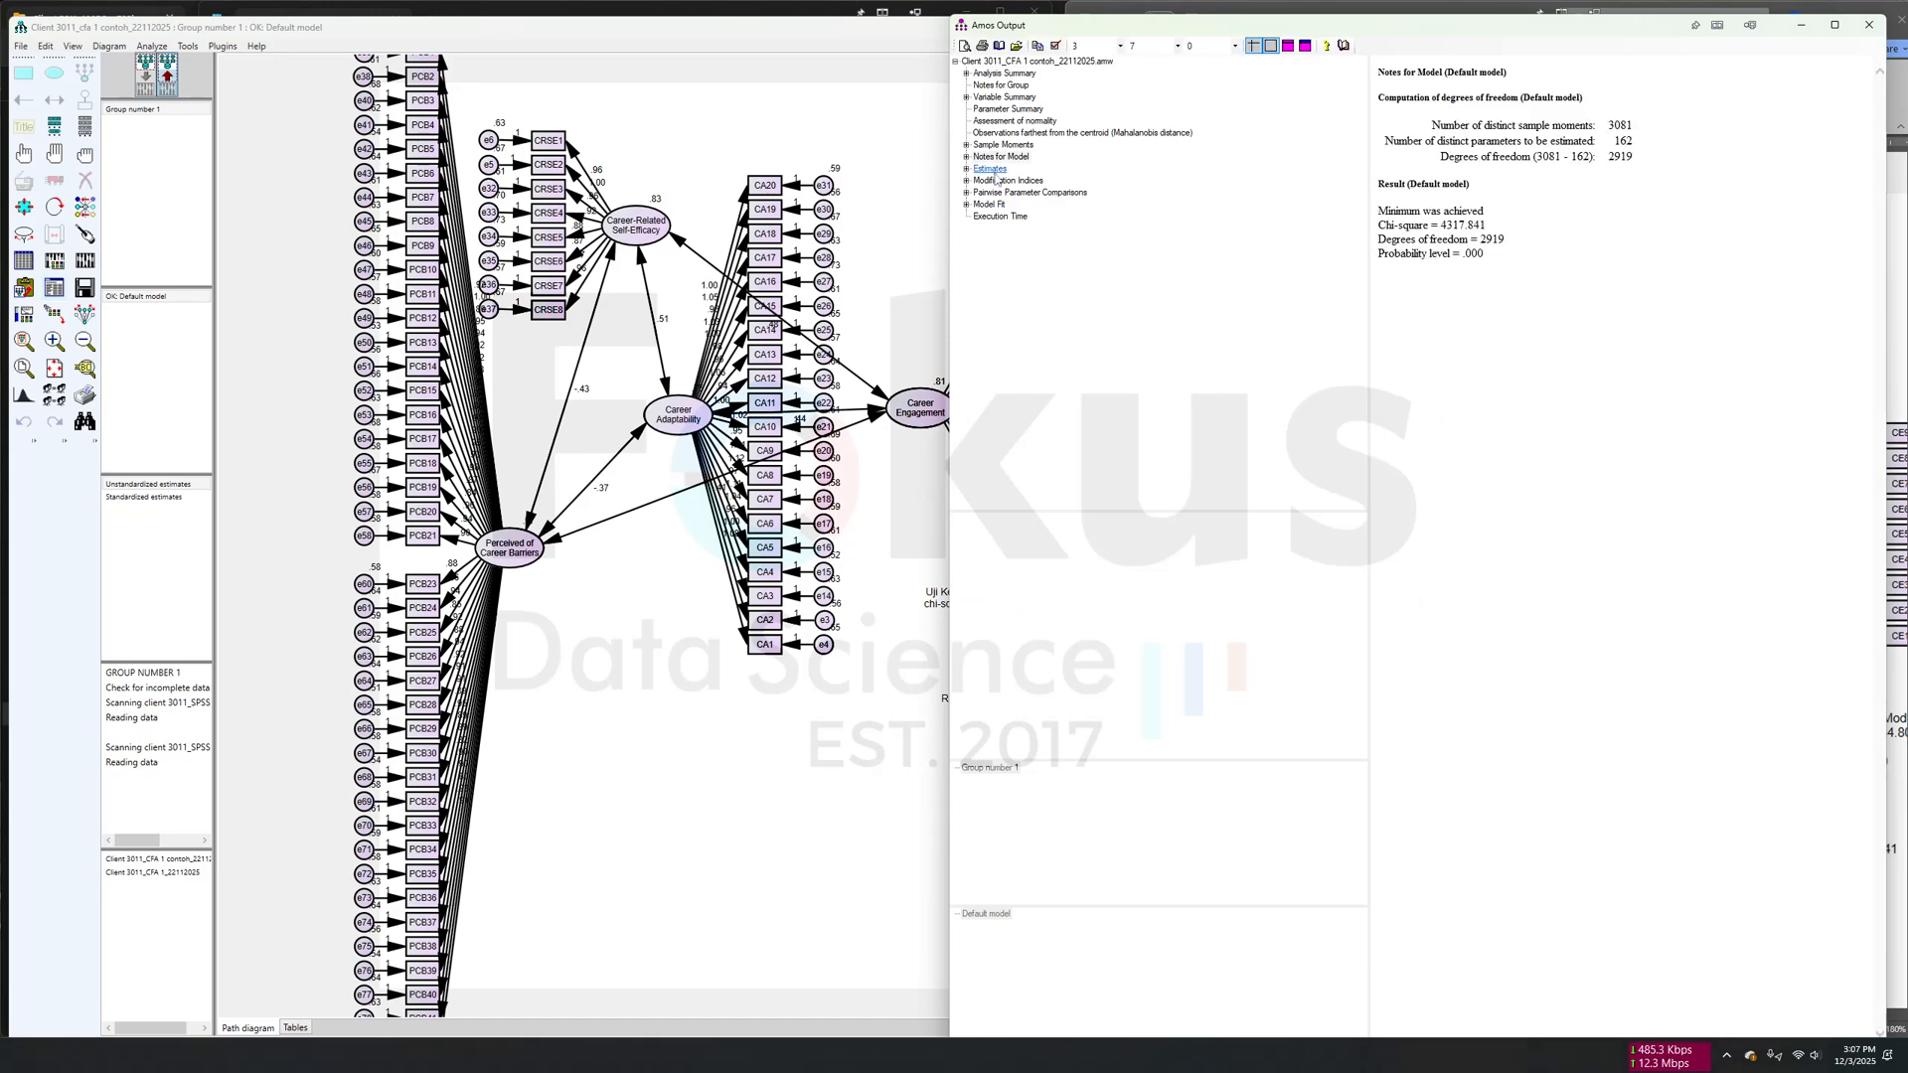
{"action": "left_click", "coordinate": [990, 168]}
{"action": "key", "text": "Down"}
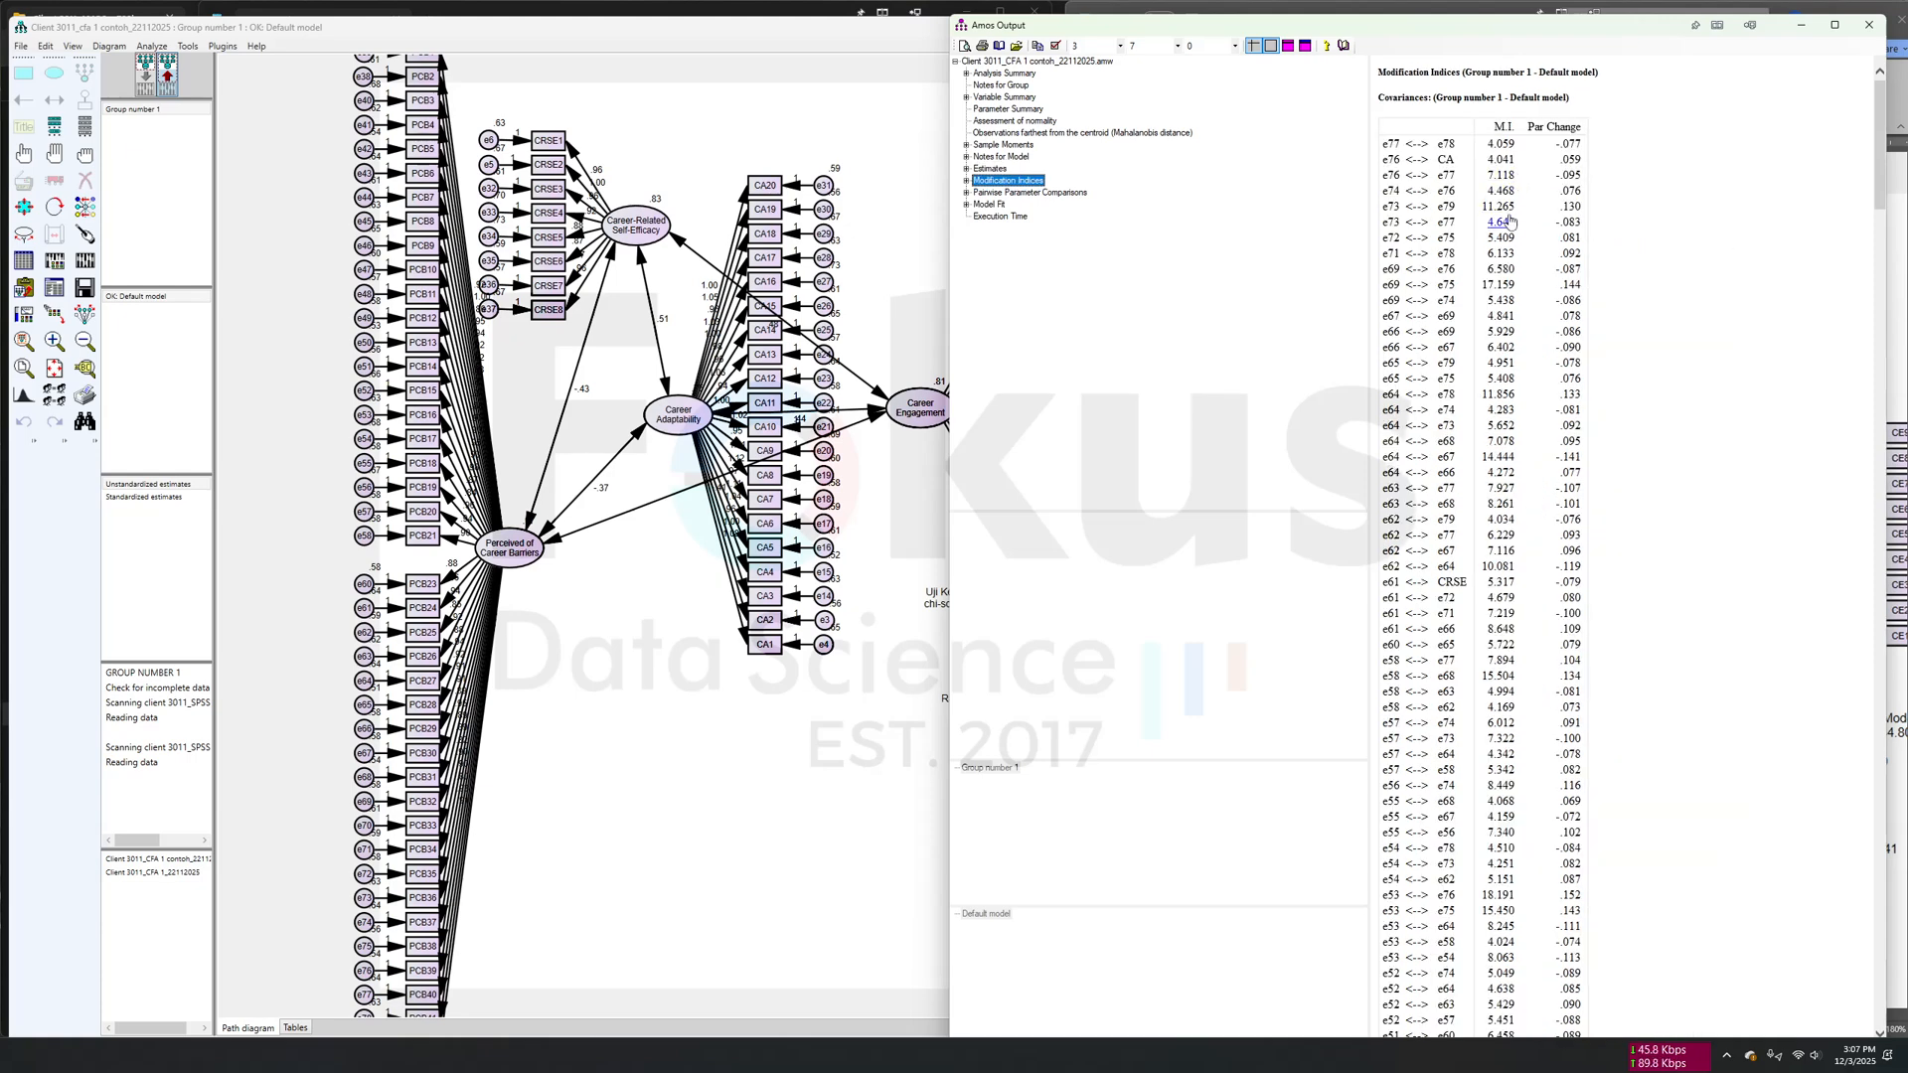
{"action": "scroll", "coordinate": [1528, 687], "scroll_direction": "down", "scroll_amount": 3}
{"action": "scroll", "coordinate": [1529, 687], "scroll_direction": "down", "scroll_amount": 20}
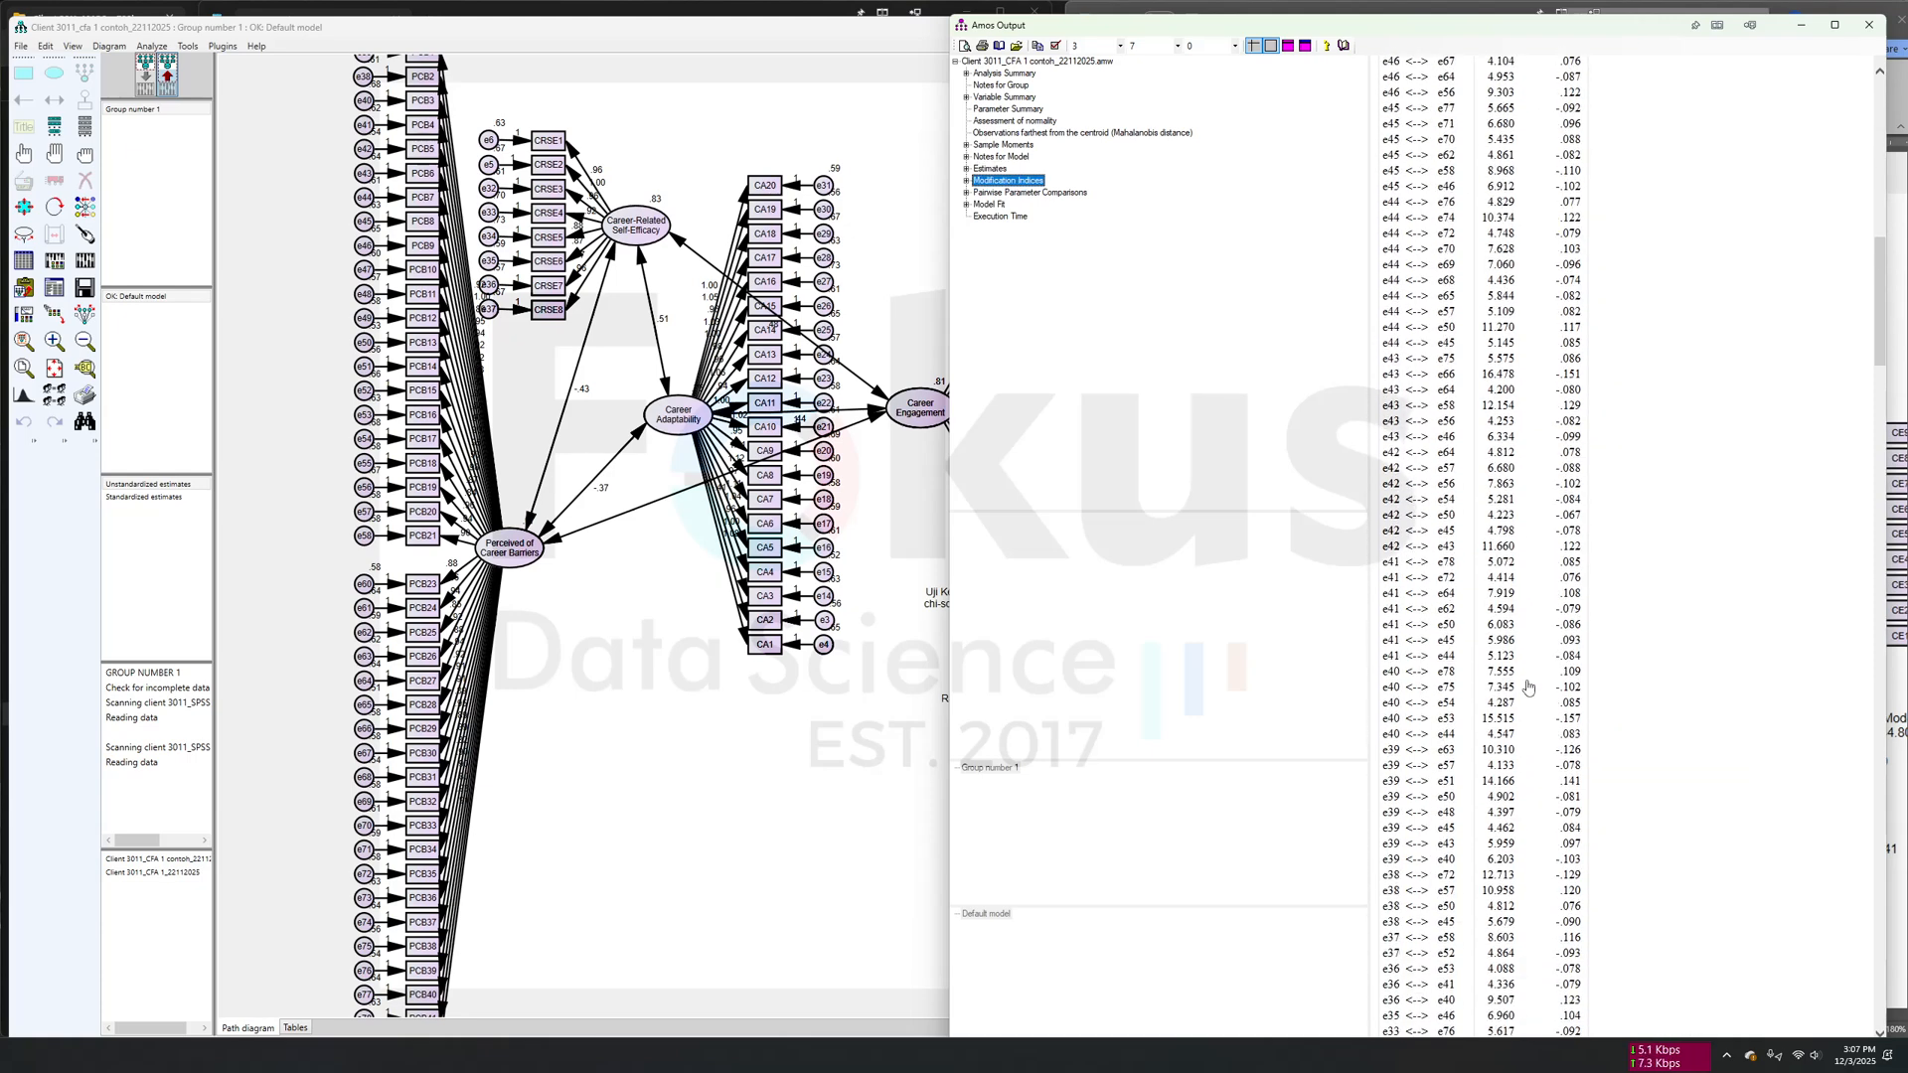
{"action": "scroll", "coordinate": [1528, 688], "scroll_direction": "down", "scroll_amount": 20}
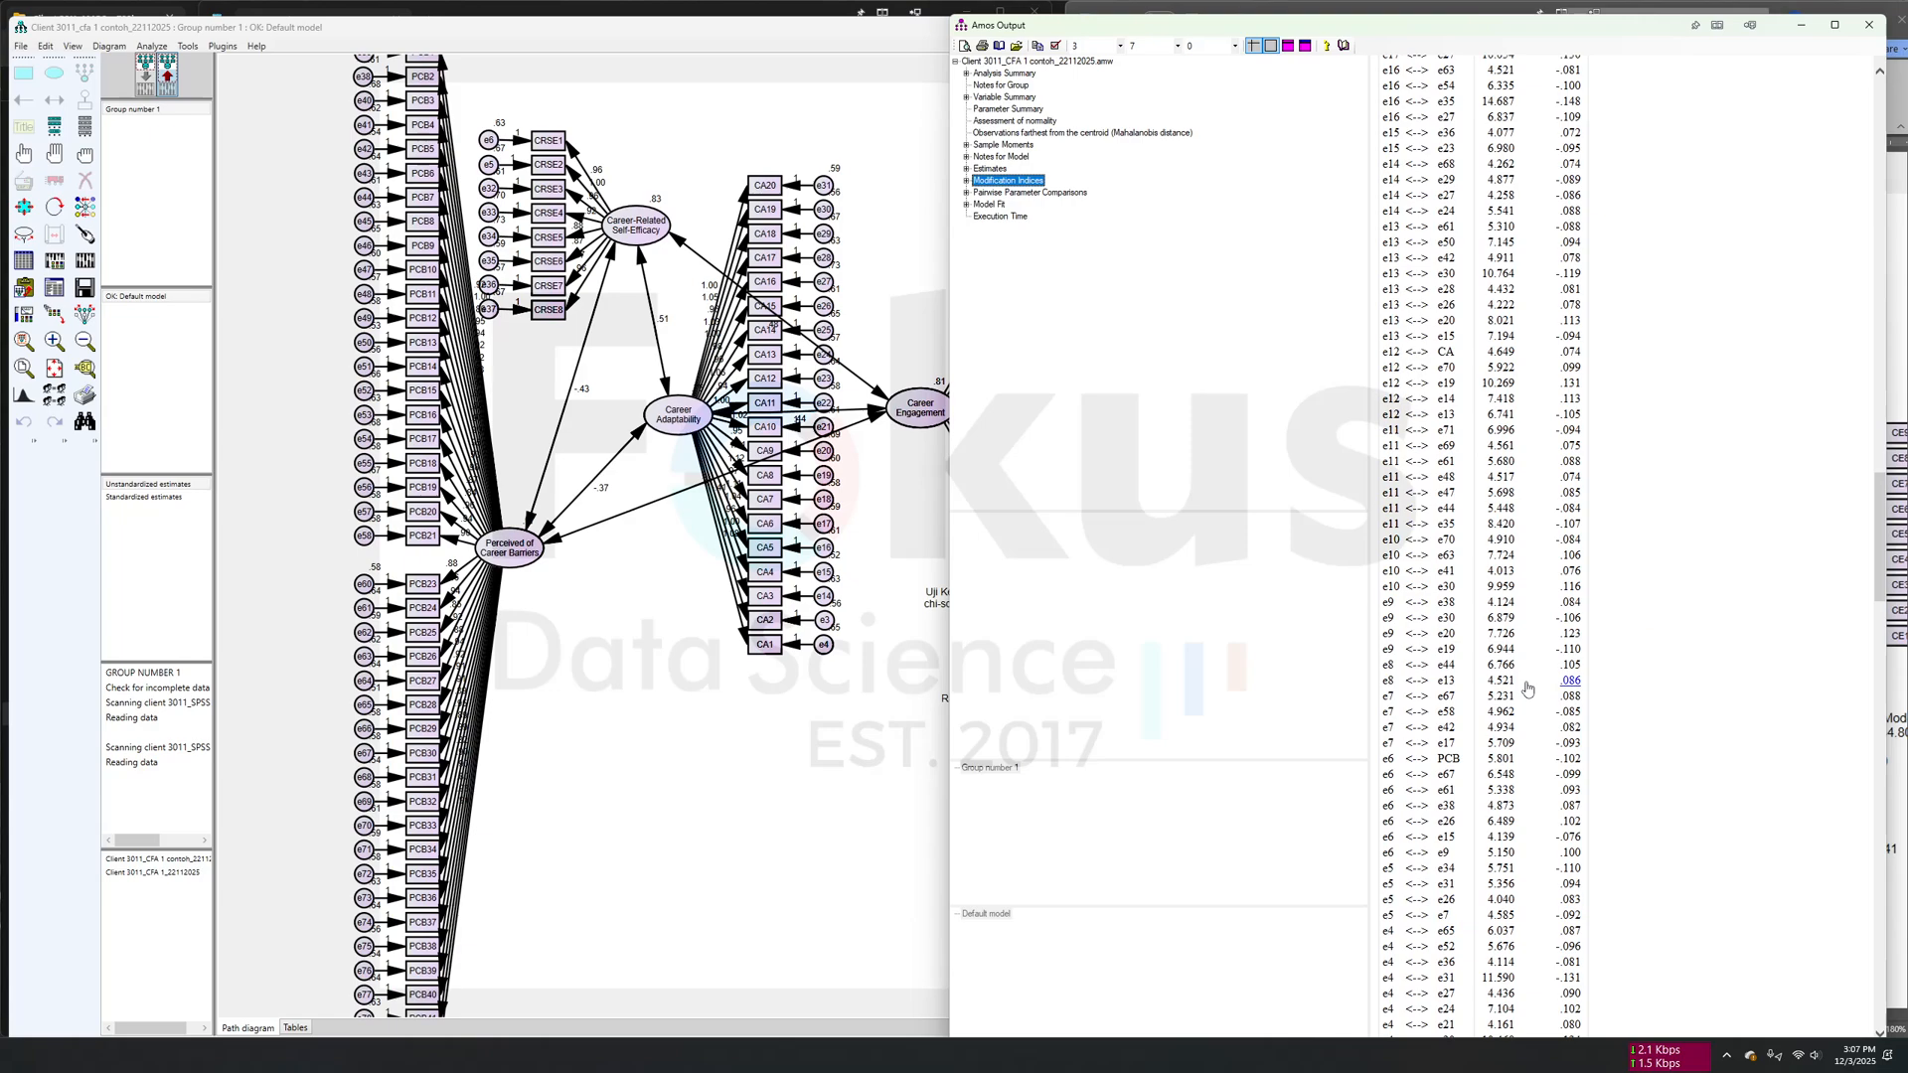
{"action": "scroll", "coordinate": [1528, 688], "scroll_direction": "down", "scroll_amount": 6}
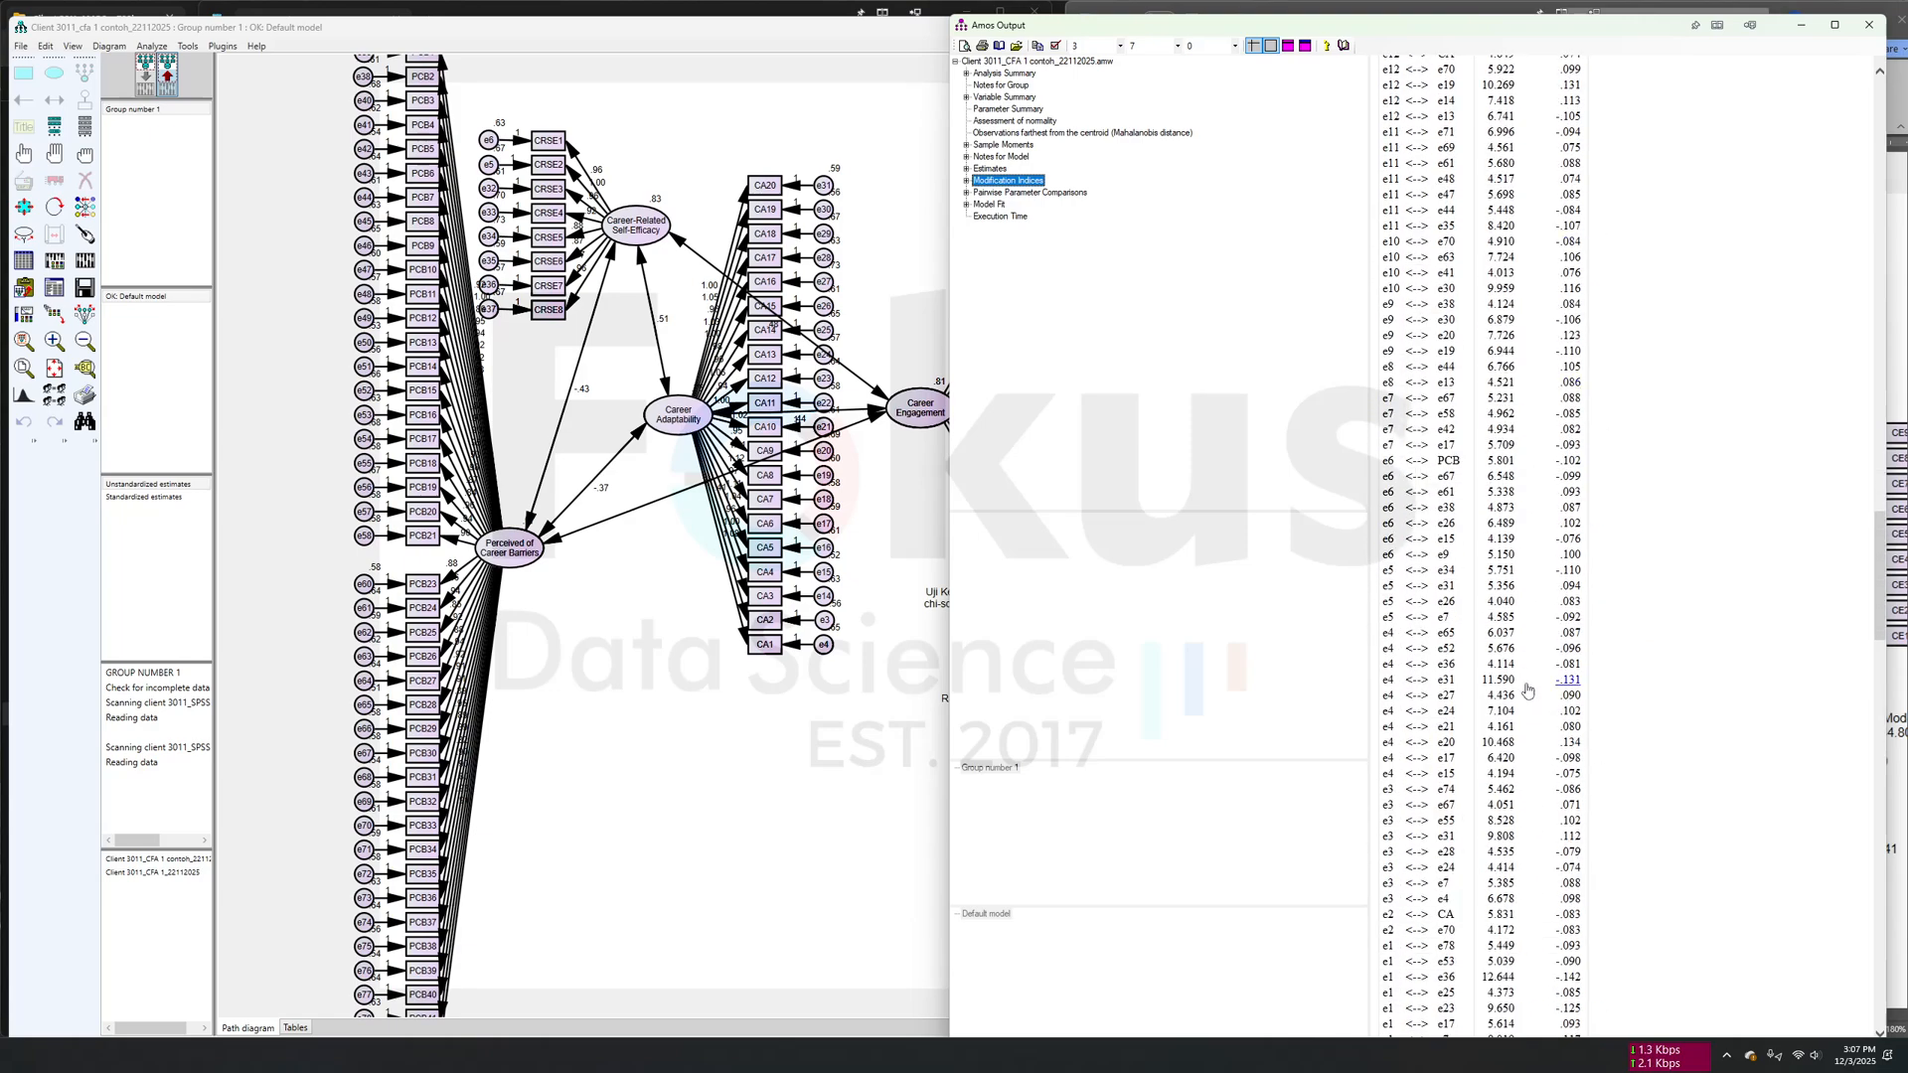
{"action": "scroll", "coordinate": [1528, 700], "scroll_direction": "down", "scroll_amount": 6}
{"action": "scroll", "coordinate": [1527, 703], "scroll_direction": "up", "scroll_amount": 20}
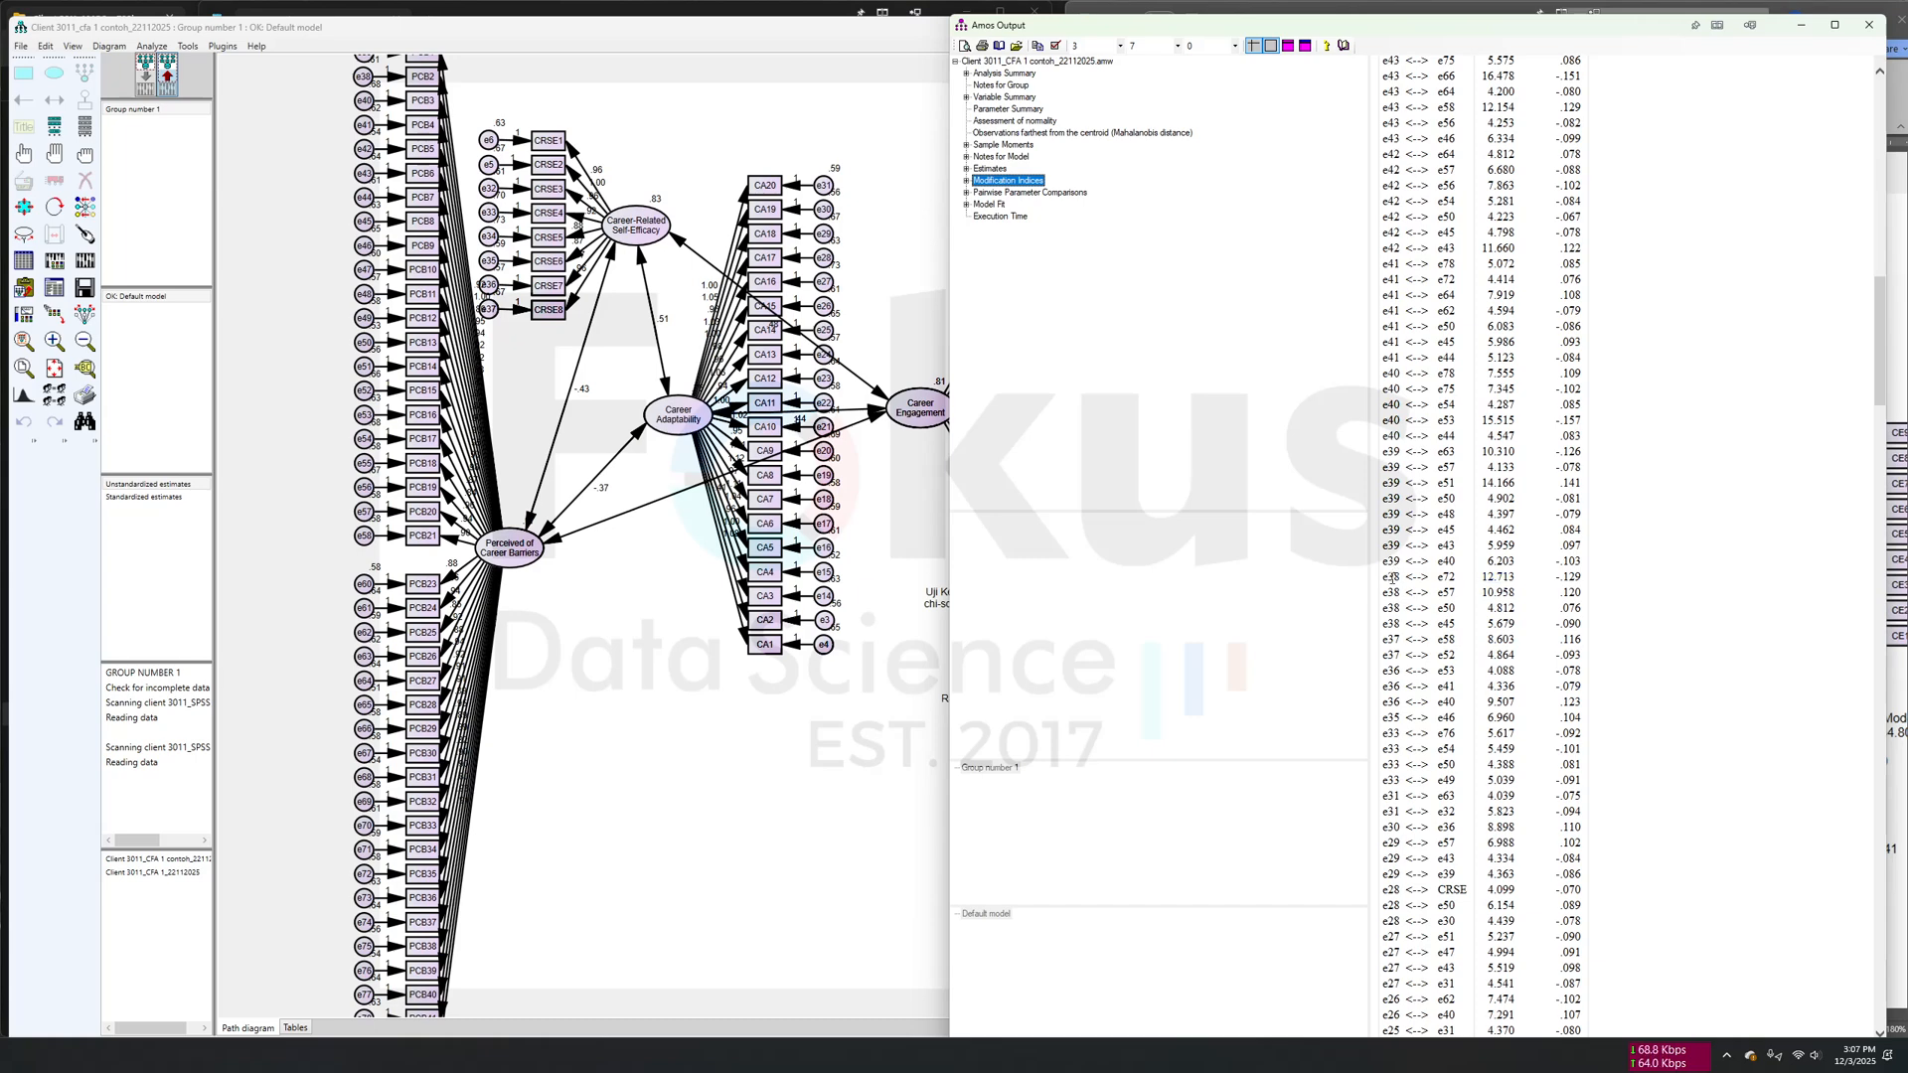
- Return to the input path diagram and delete the indicator PCB2 together with its error term
{"action": "left_click", "coordinate": [151, 89]}
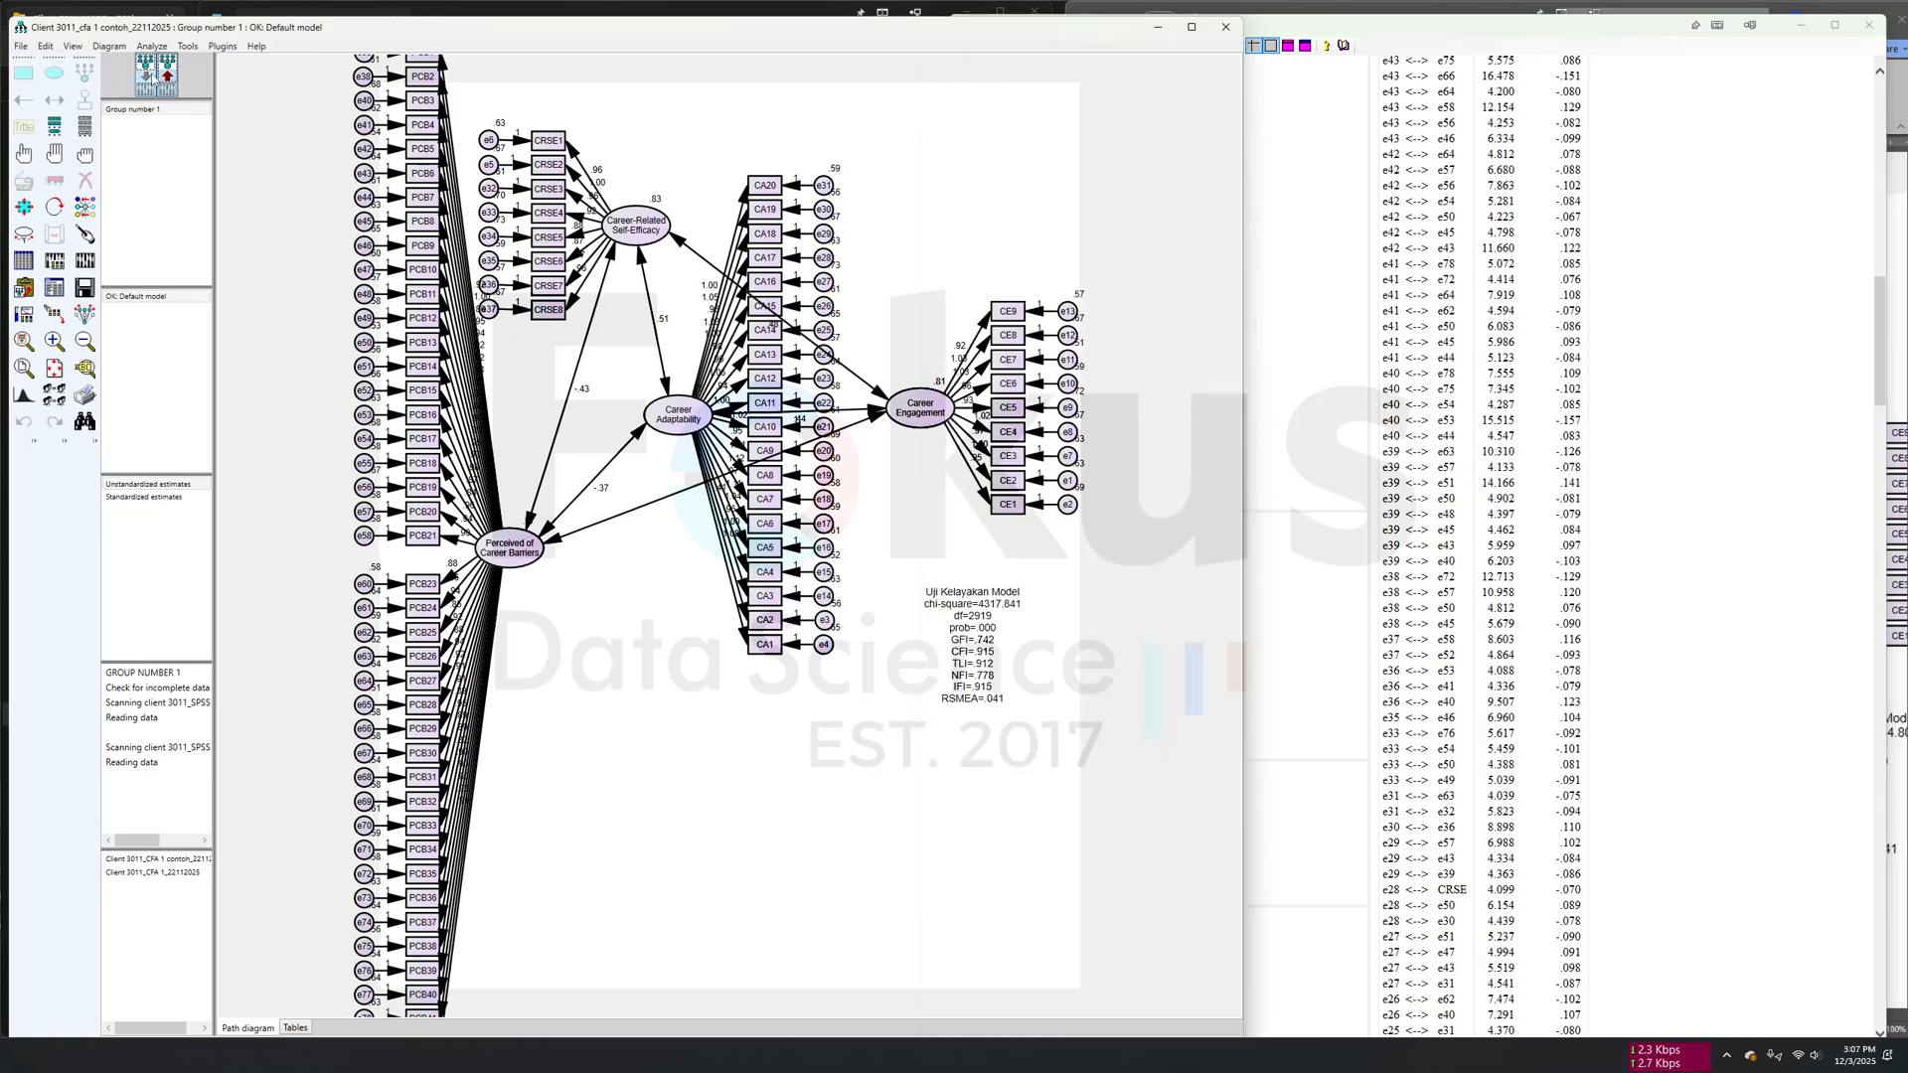
{"action": "left_click", "coordinate": [84, 180]}
{"action": "scroll", "coordinate": [432, 578], "scroll_direction": "up", "scroll_amount": 2}
{"action": "scroll", "coordinate": [433, 578], "scroll_direction": "down", "scroll_amount": 3}
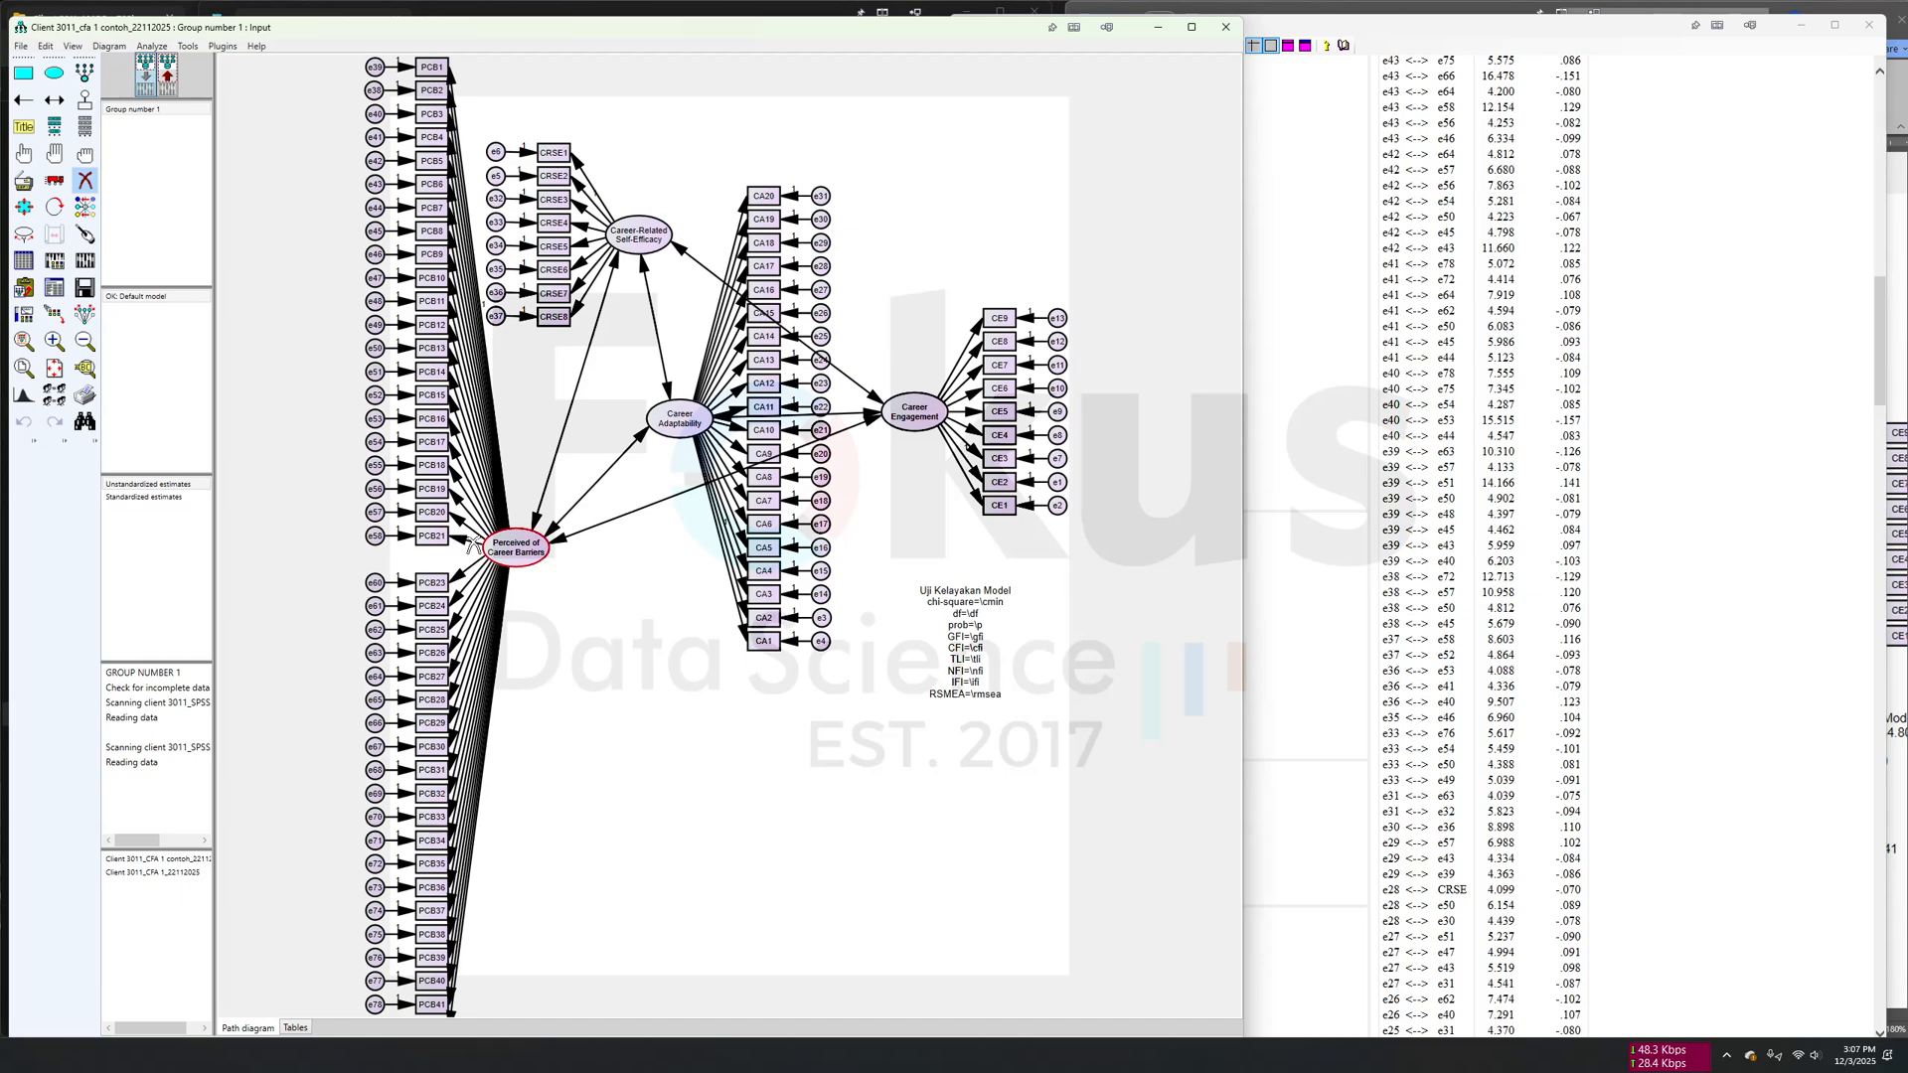
{"action": "scroll", "coordinate": [418, 294], "scroll_direction": "down", "scroll_amount": 2}
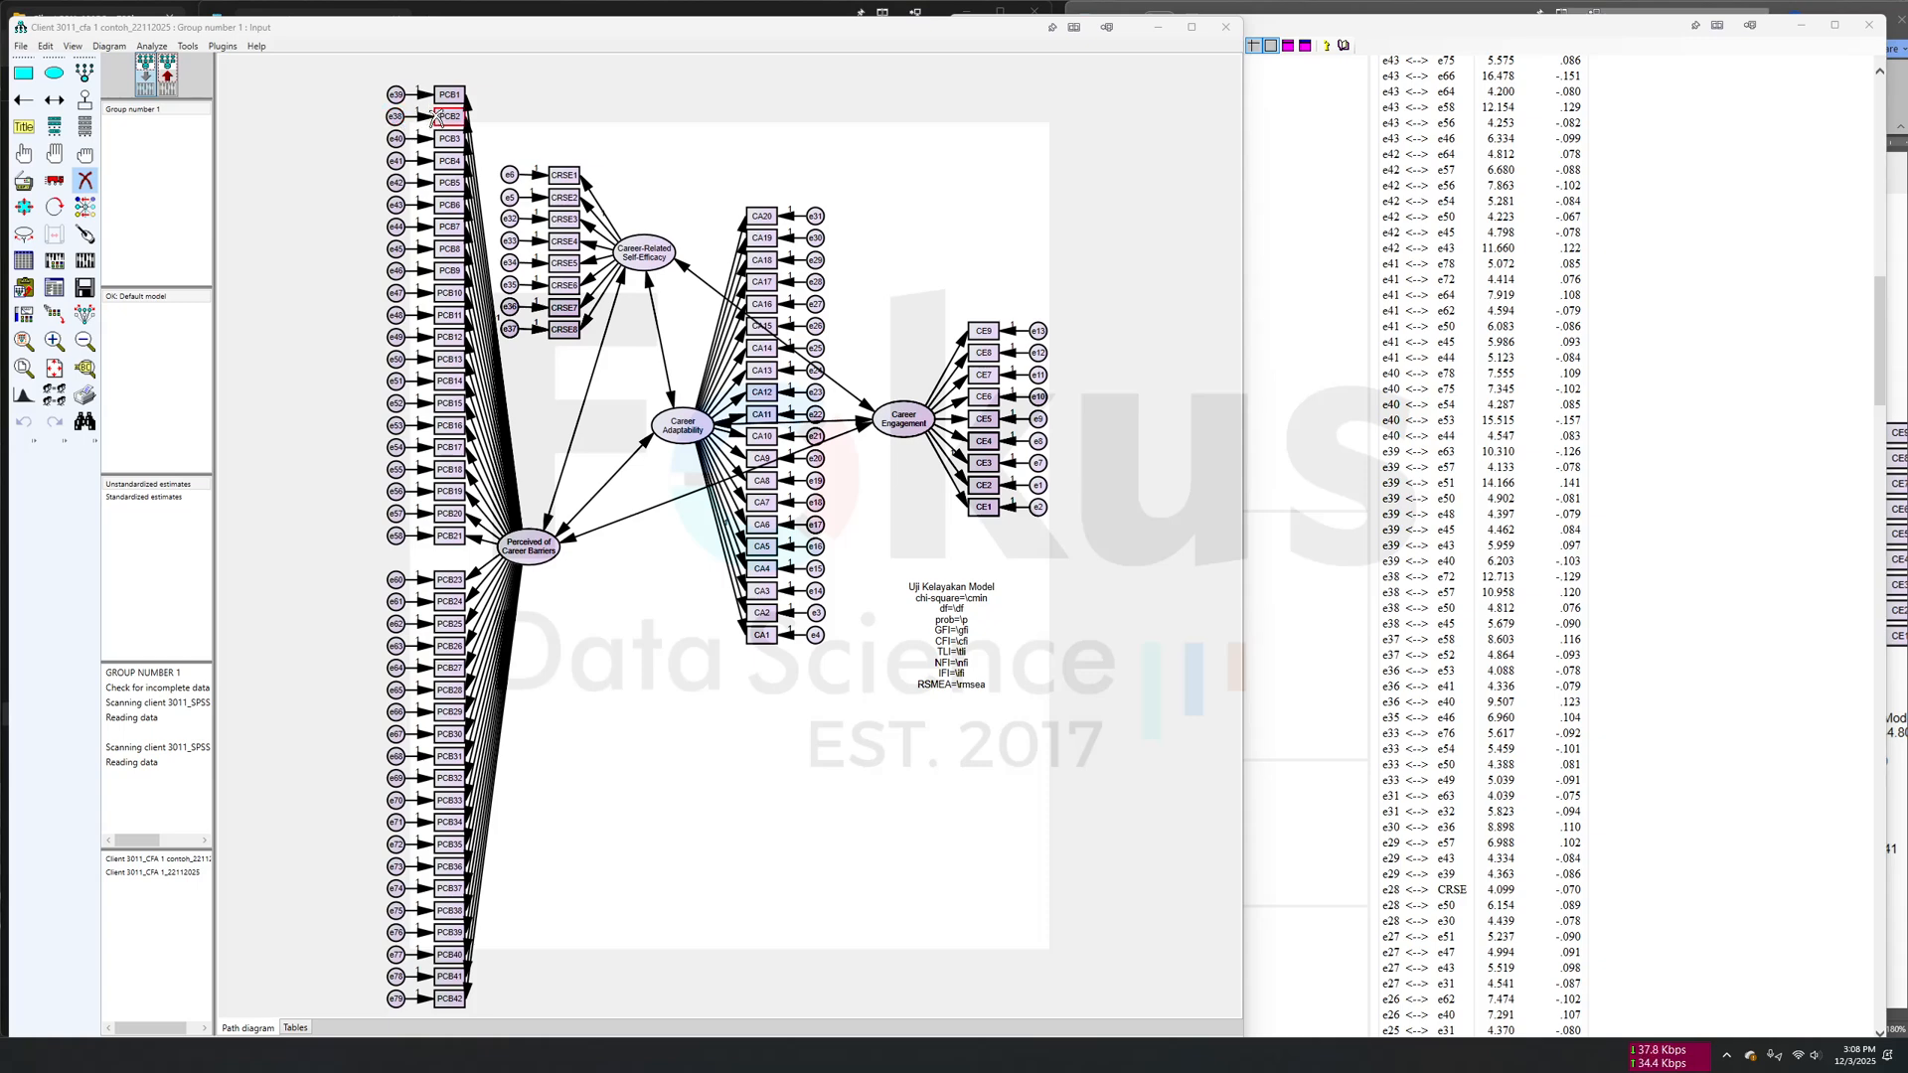
{"action": "scroll", "coordinate": [424, 118], "scroll_direction": "up", "scroll_amount": 3}
{"action": "left_click", "coordinate": [429, 78]}
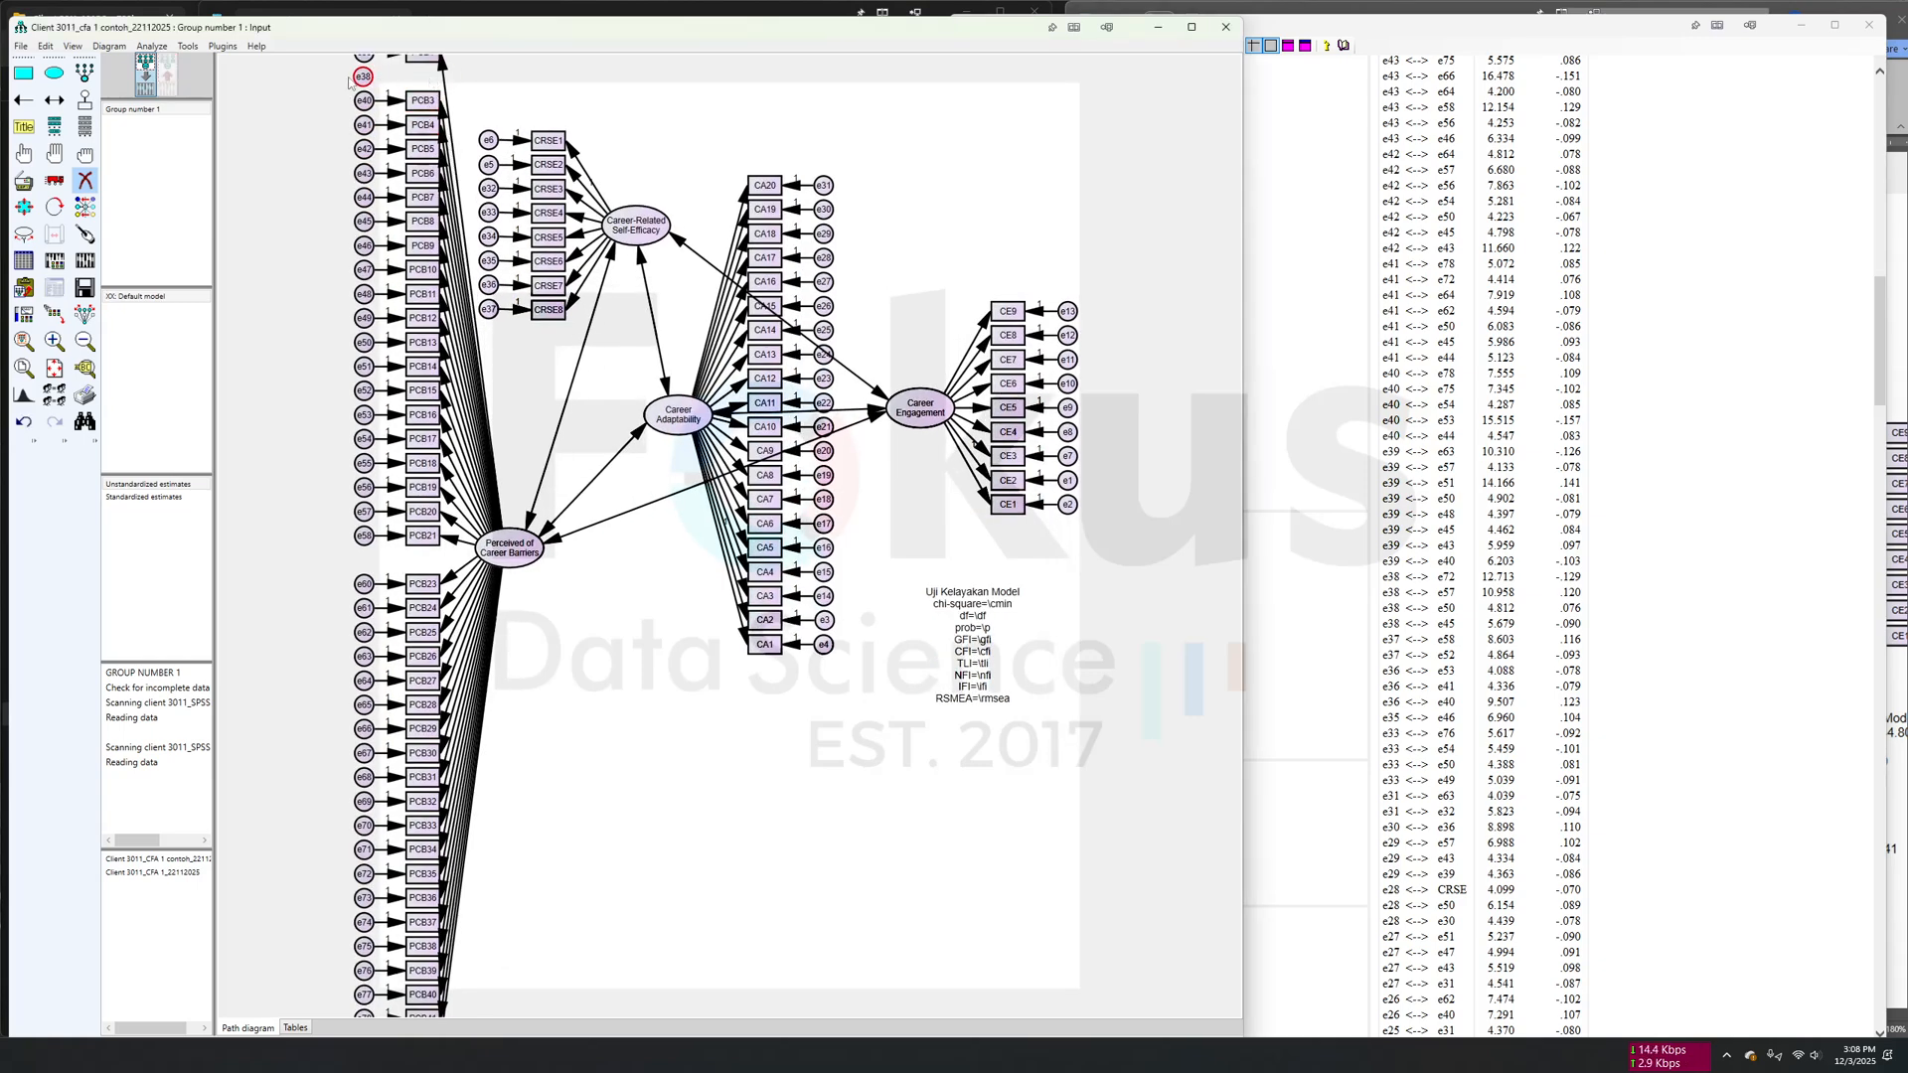
- Calculate the estimates for the model without PCB2 and check the Estimates section of the text output
{"action": "left_click", "coordinate": [85, 260]}
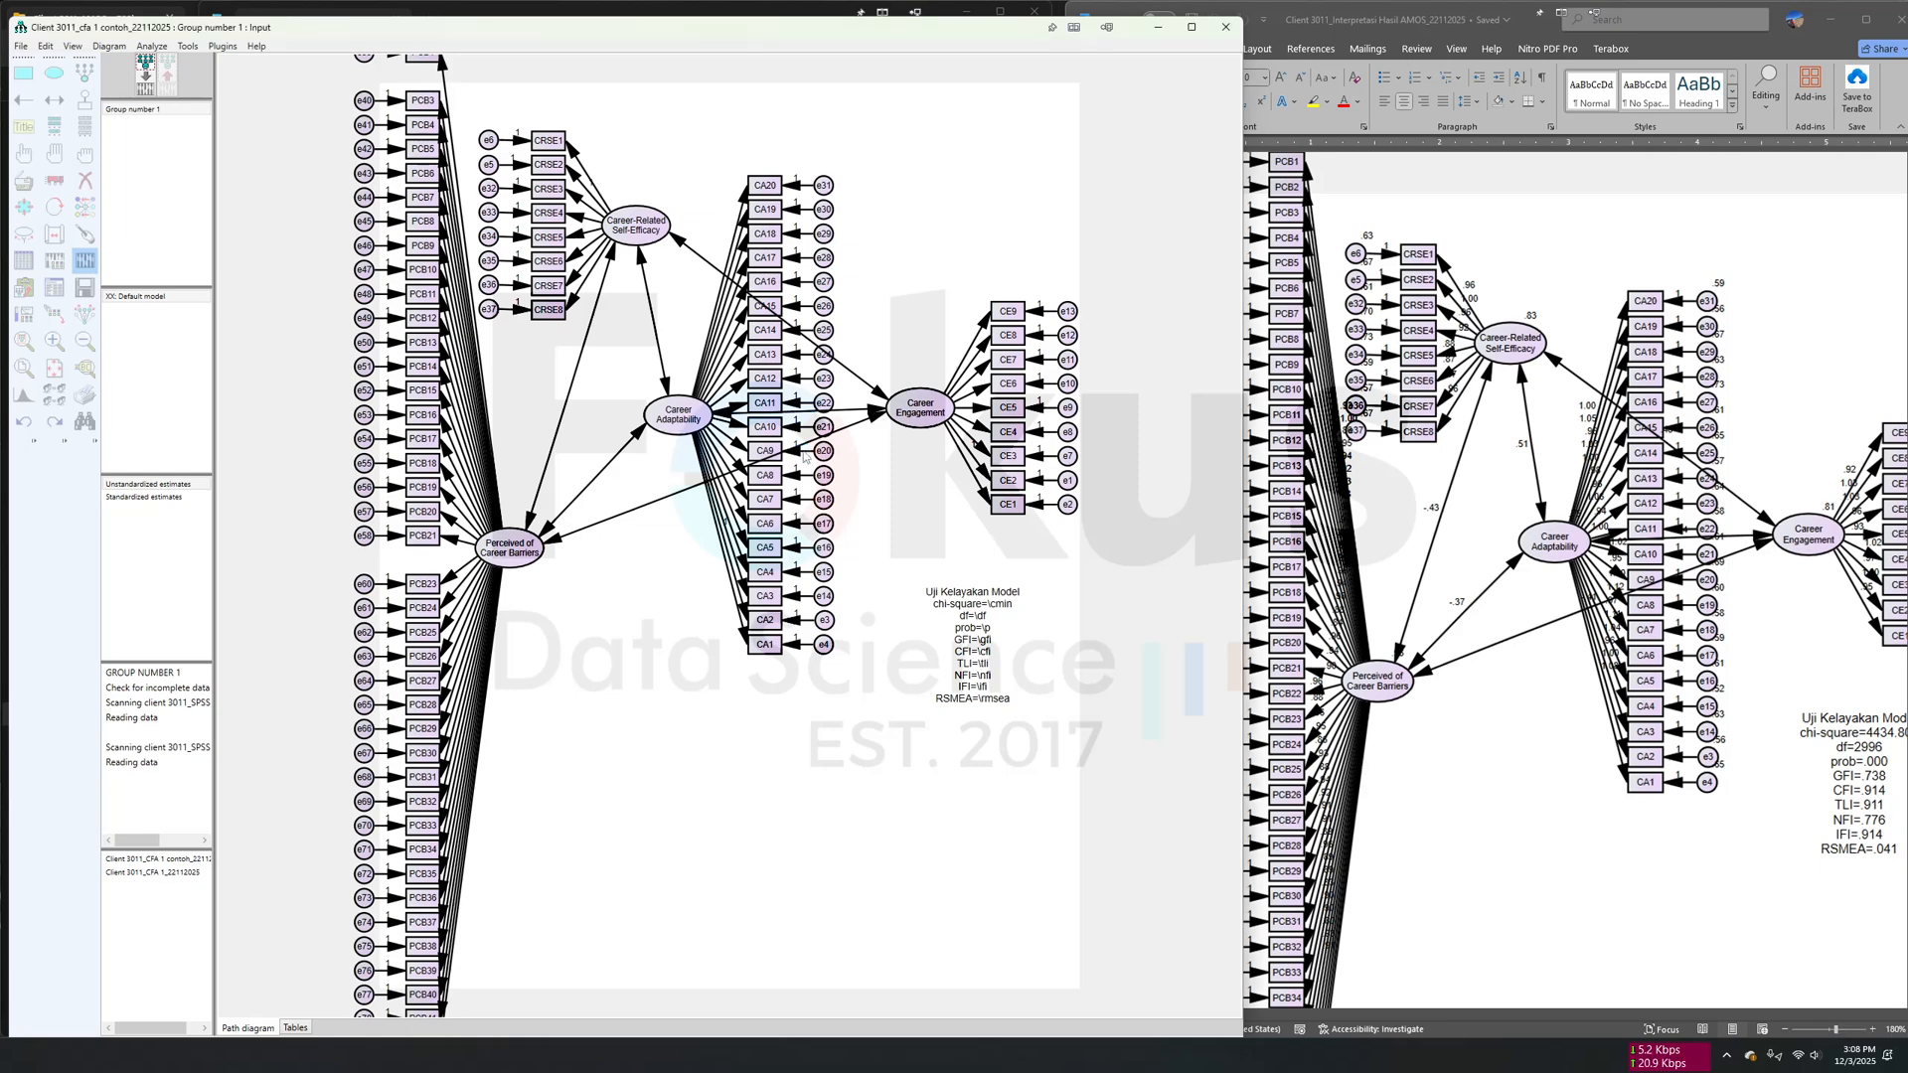
{"action": "left_click", "coordinate": [53, 288]}
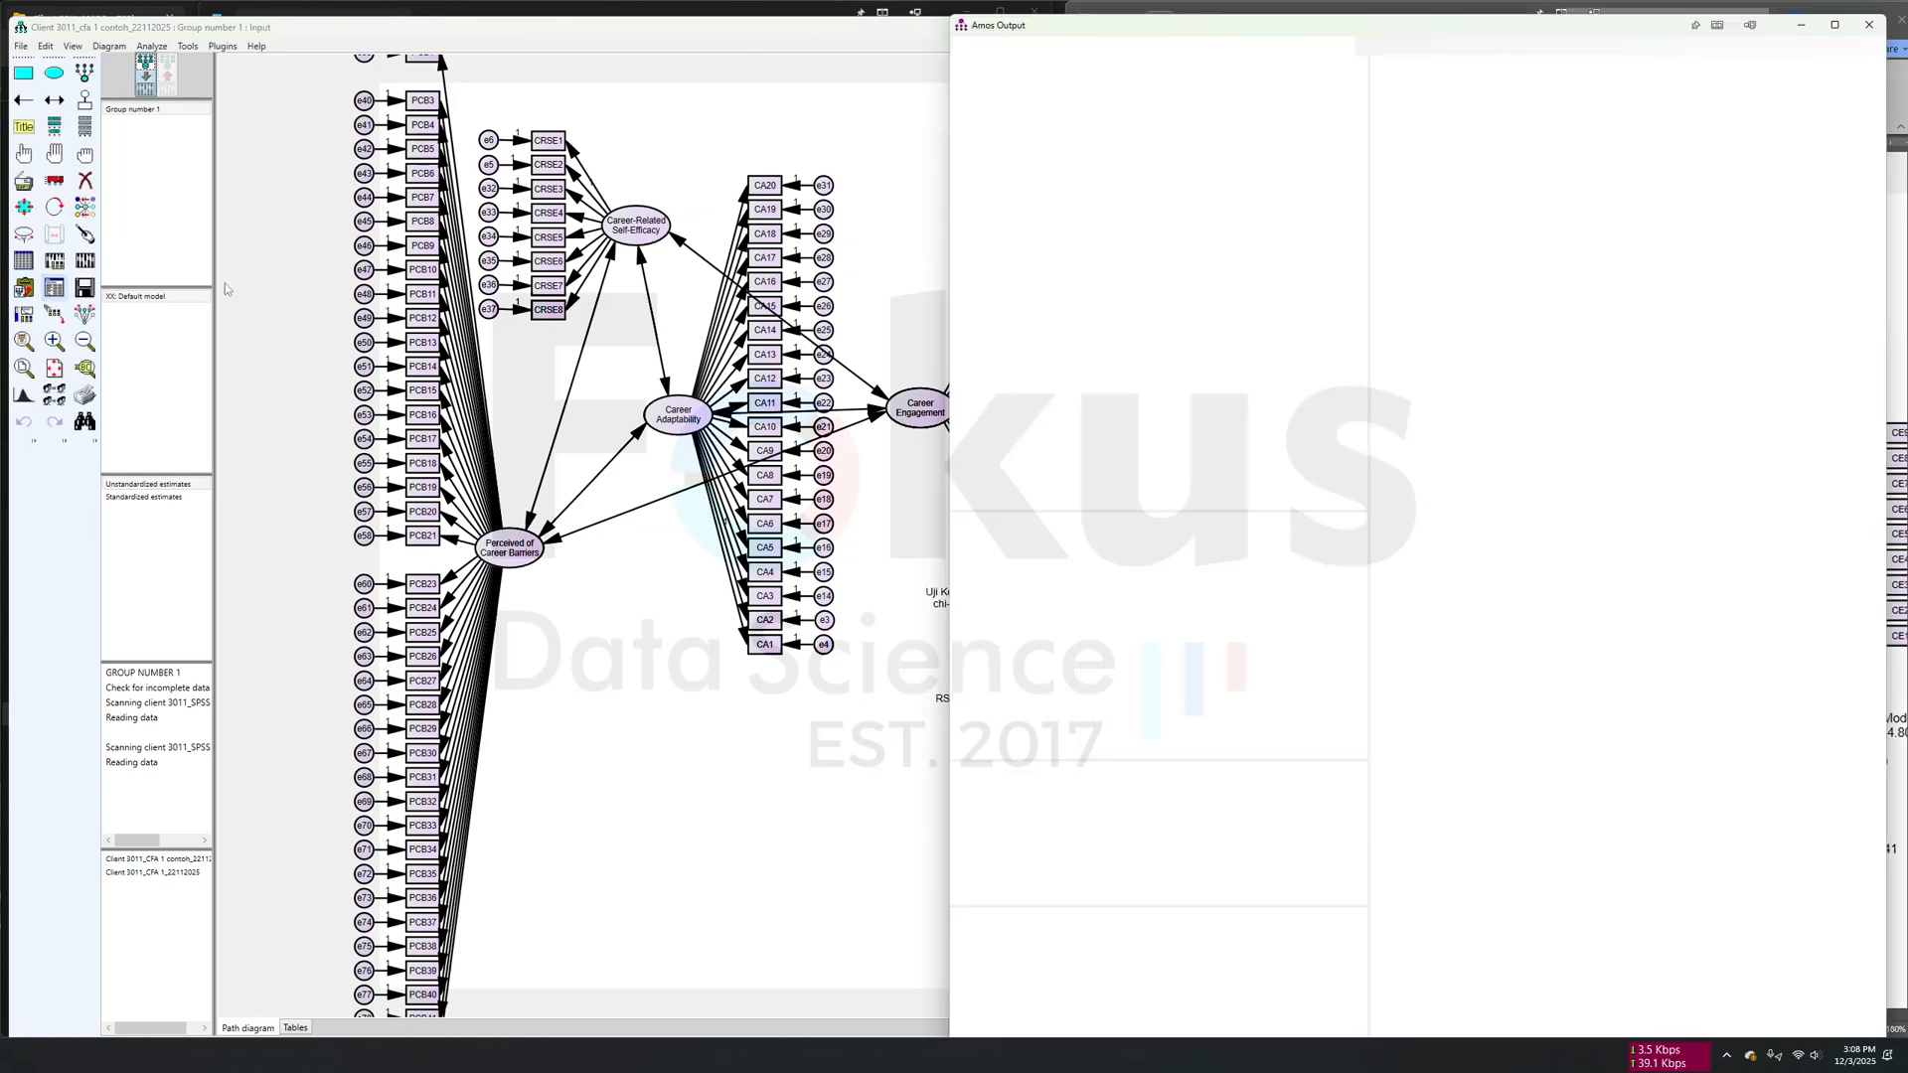
{"action": "left_click", "coordinate": [997, 179]}
{"action": "left_click", "coordinate": [994, 169]}
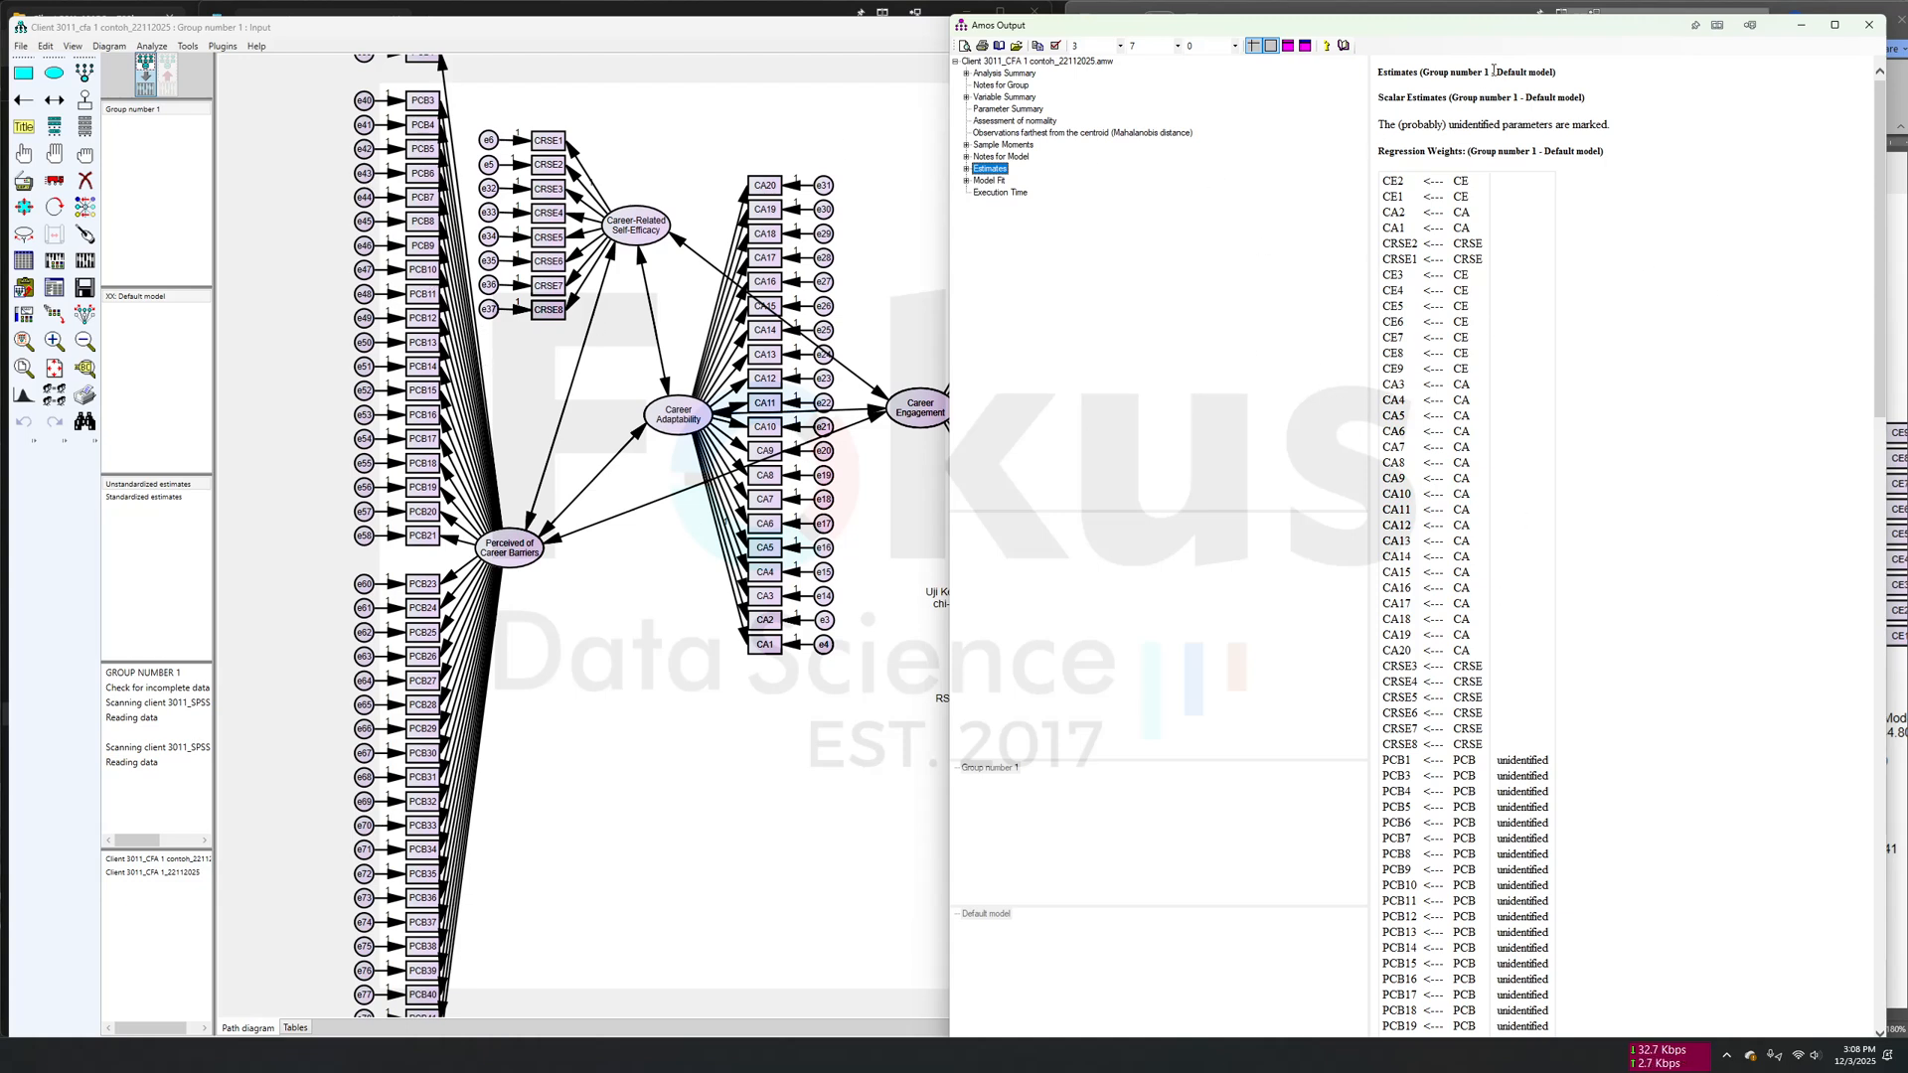
- Return to the path diagram and fix the regression weight at 1 on the path from Perceived of Career Barriers to PCB7
{"action": "left_click", "coordinate": [1800, 25]}
{"action": "left_click", "coordinate": [23, 153]}
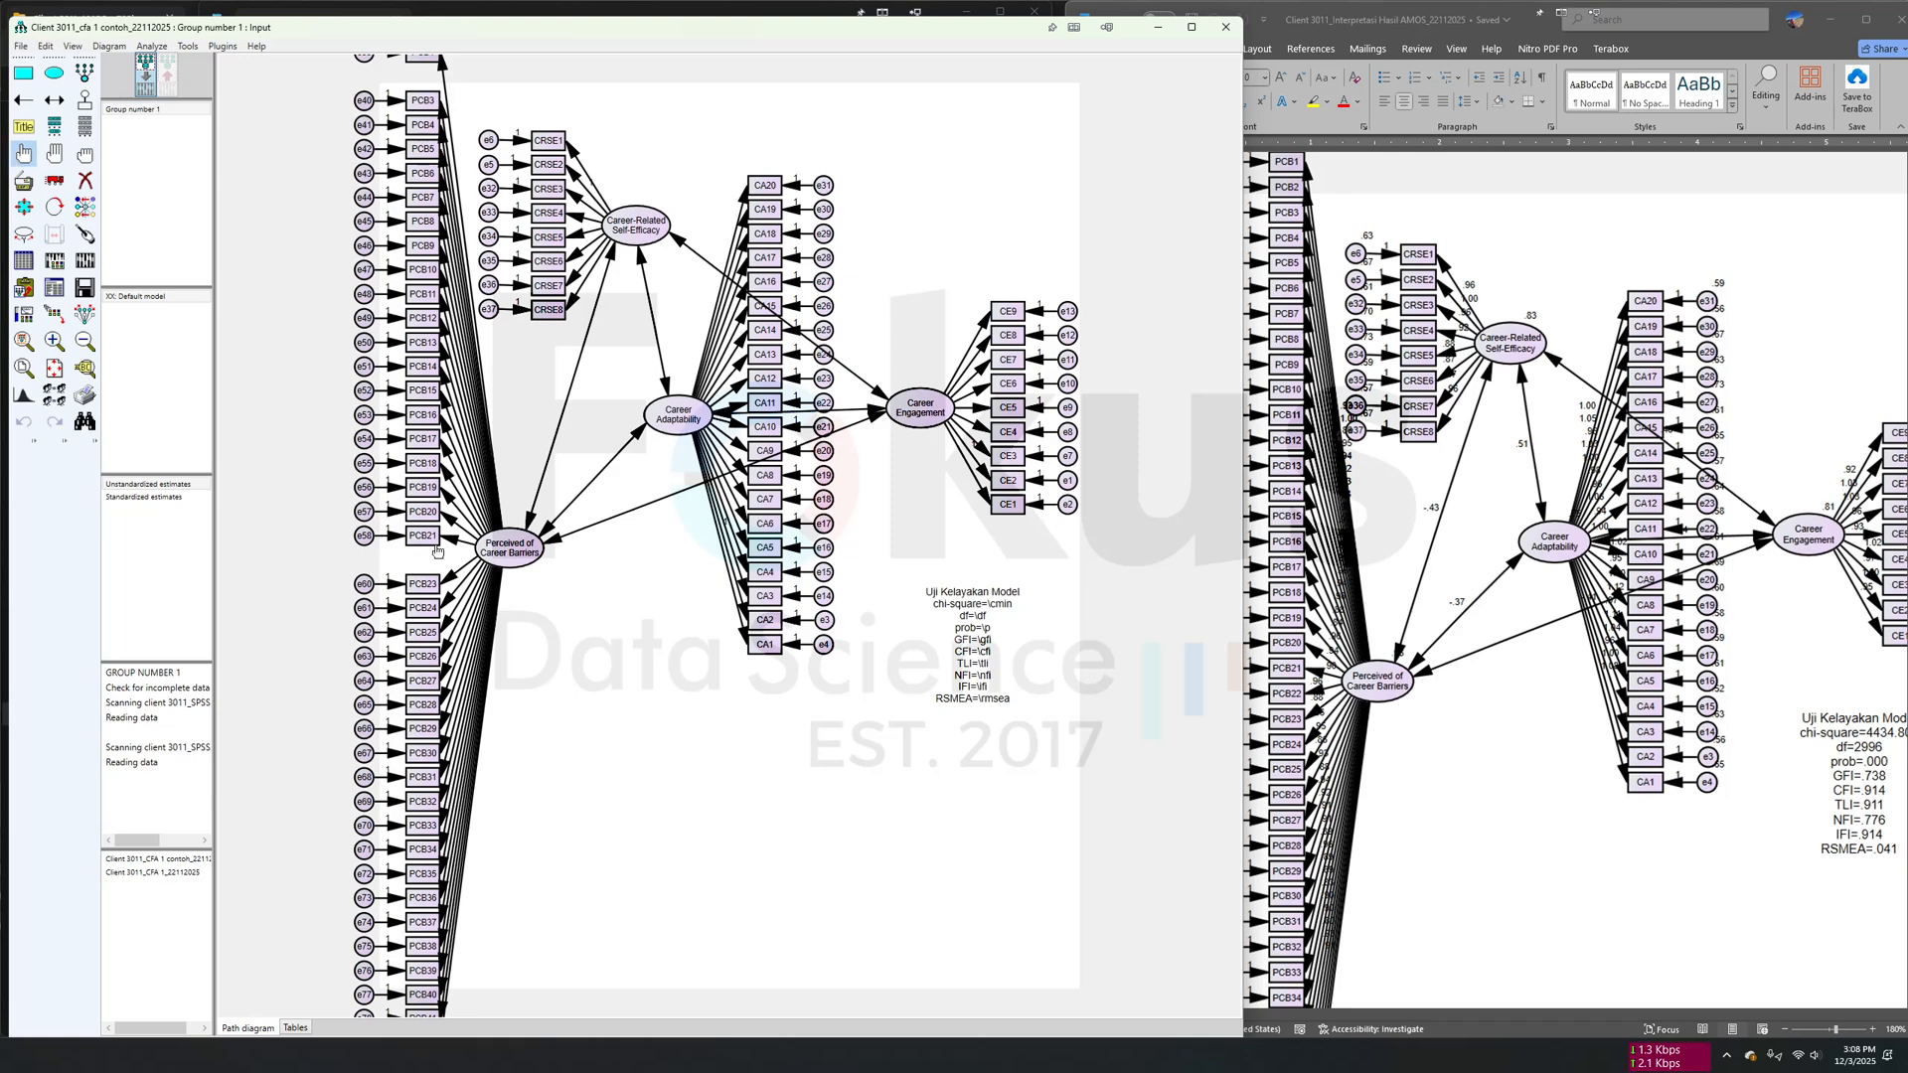
{"action": "double_click", "coordinate": [478, 404]}
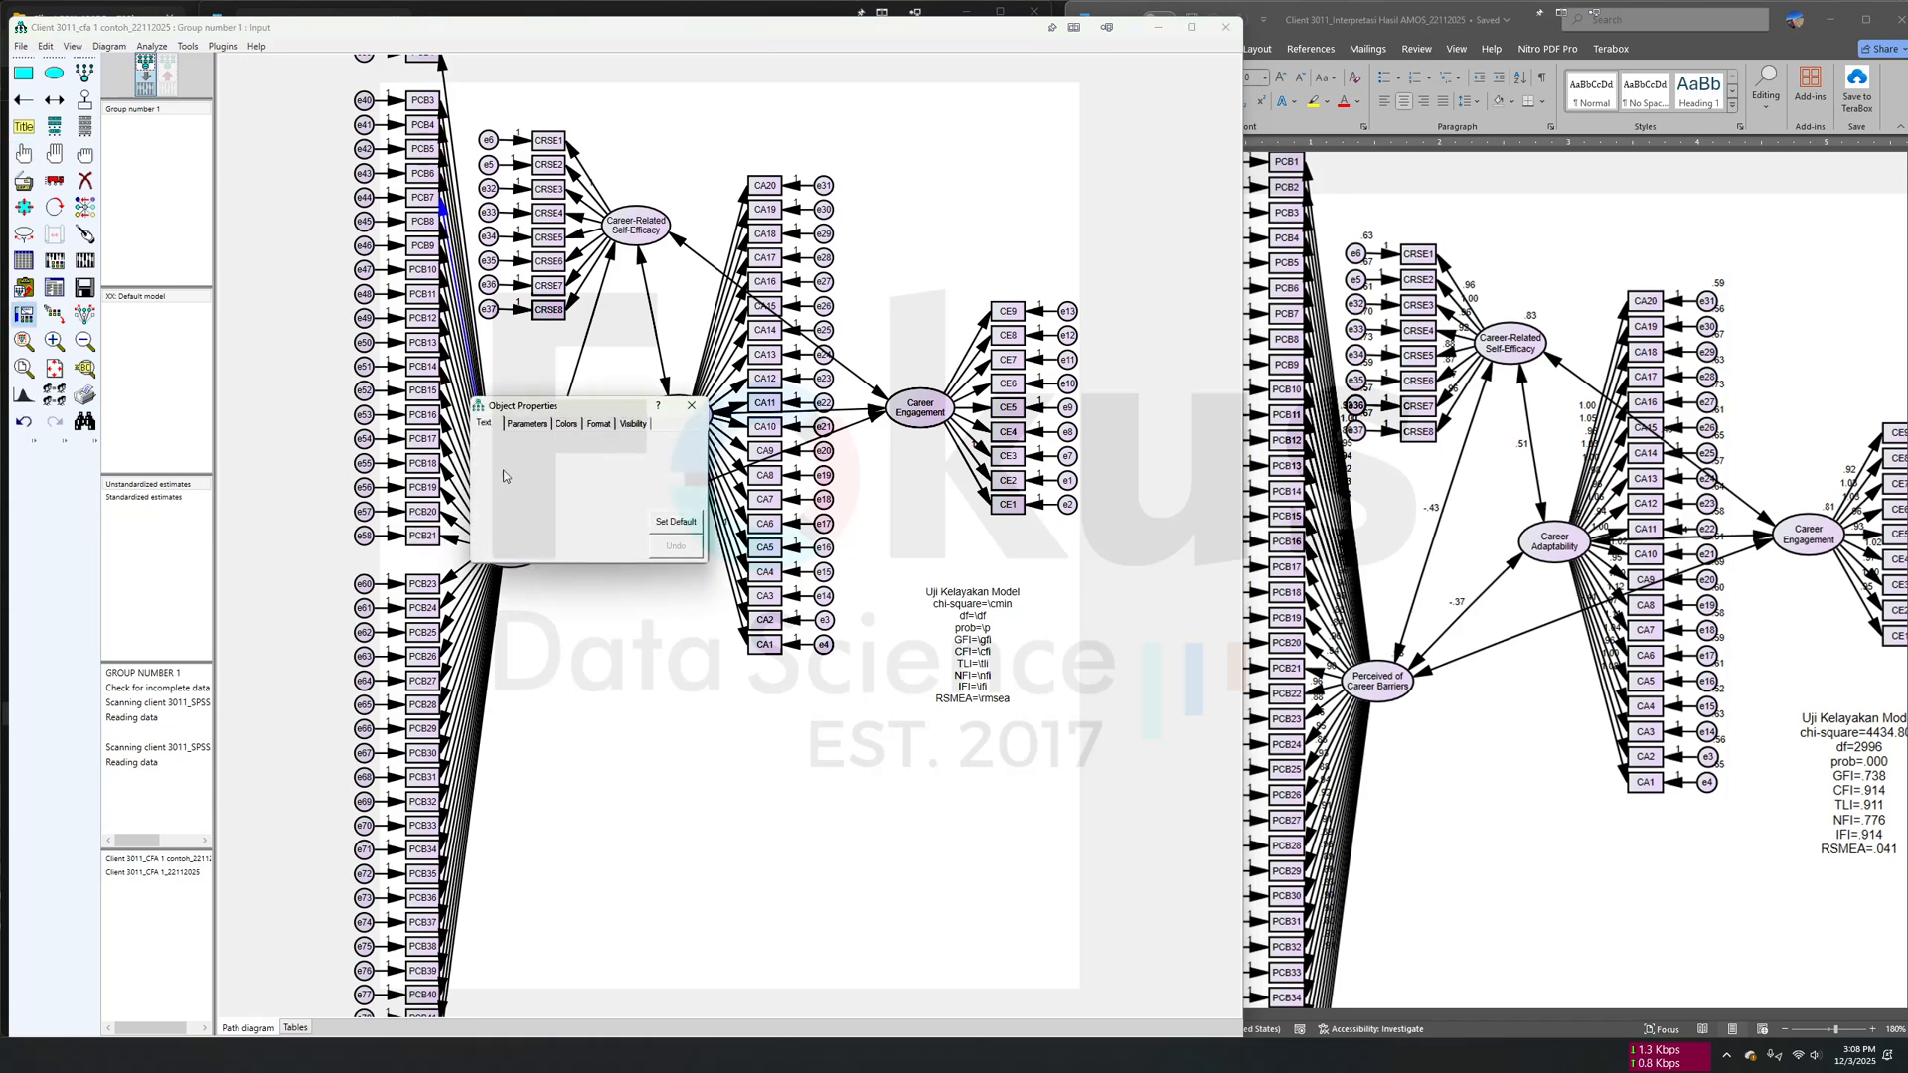
{"action": "left_click", "coordinate": [528, 424]}
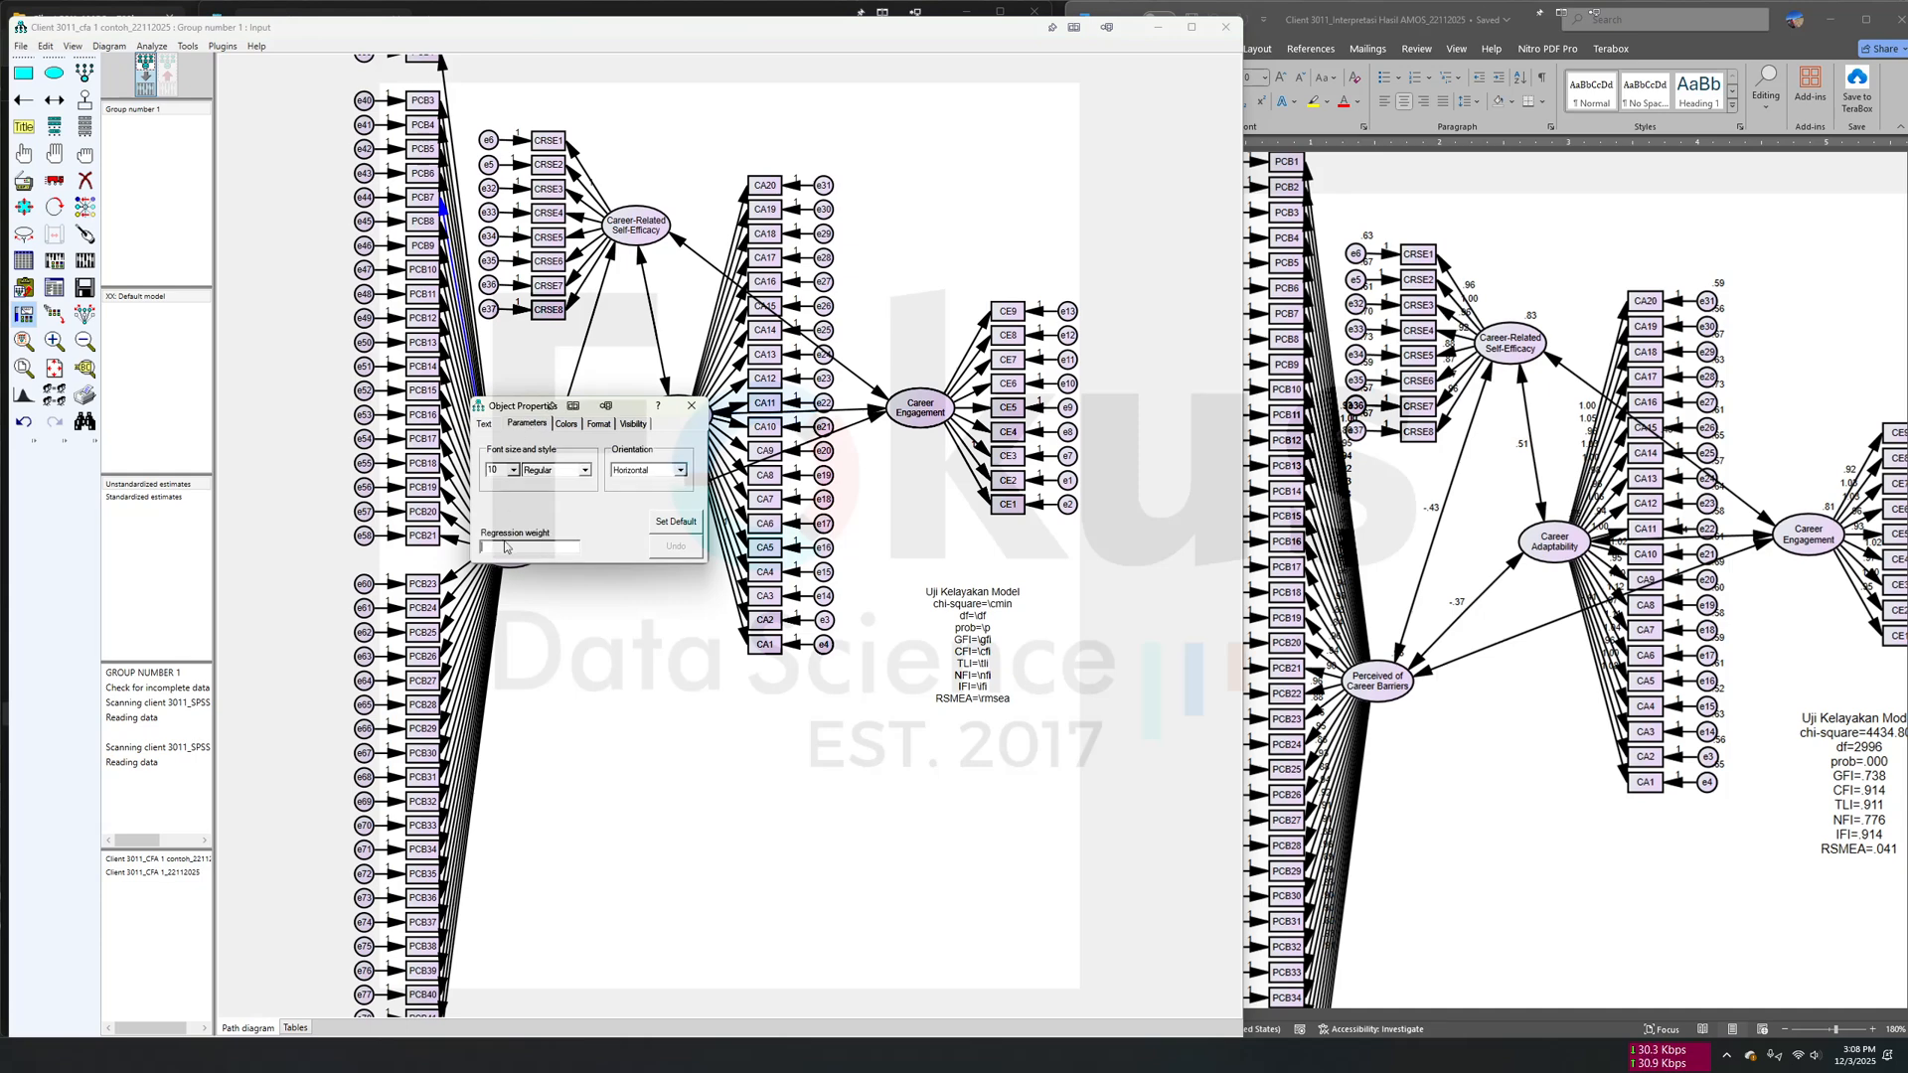
{"action": "type", "text": "1"}
{"action": "left_click", "coordinate": [692, 405]}
- Calculate the estimates, display the output path diagram, and open the Modification Indices in the text output
{"action": "left_click", "coordinate": [85, 260]}
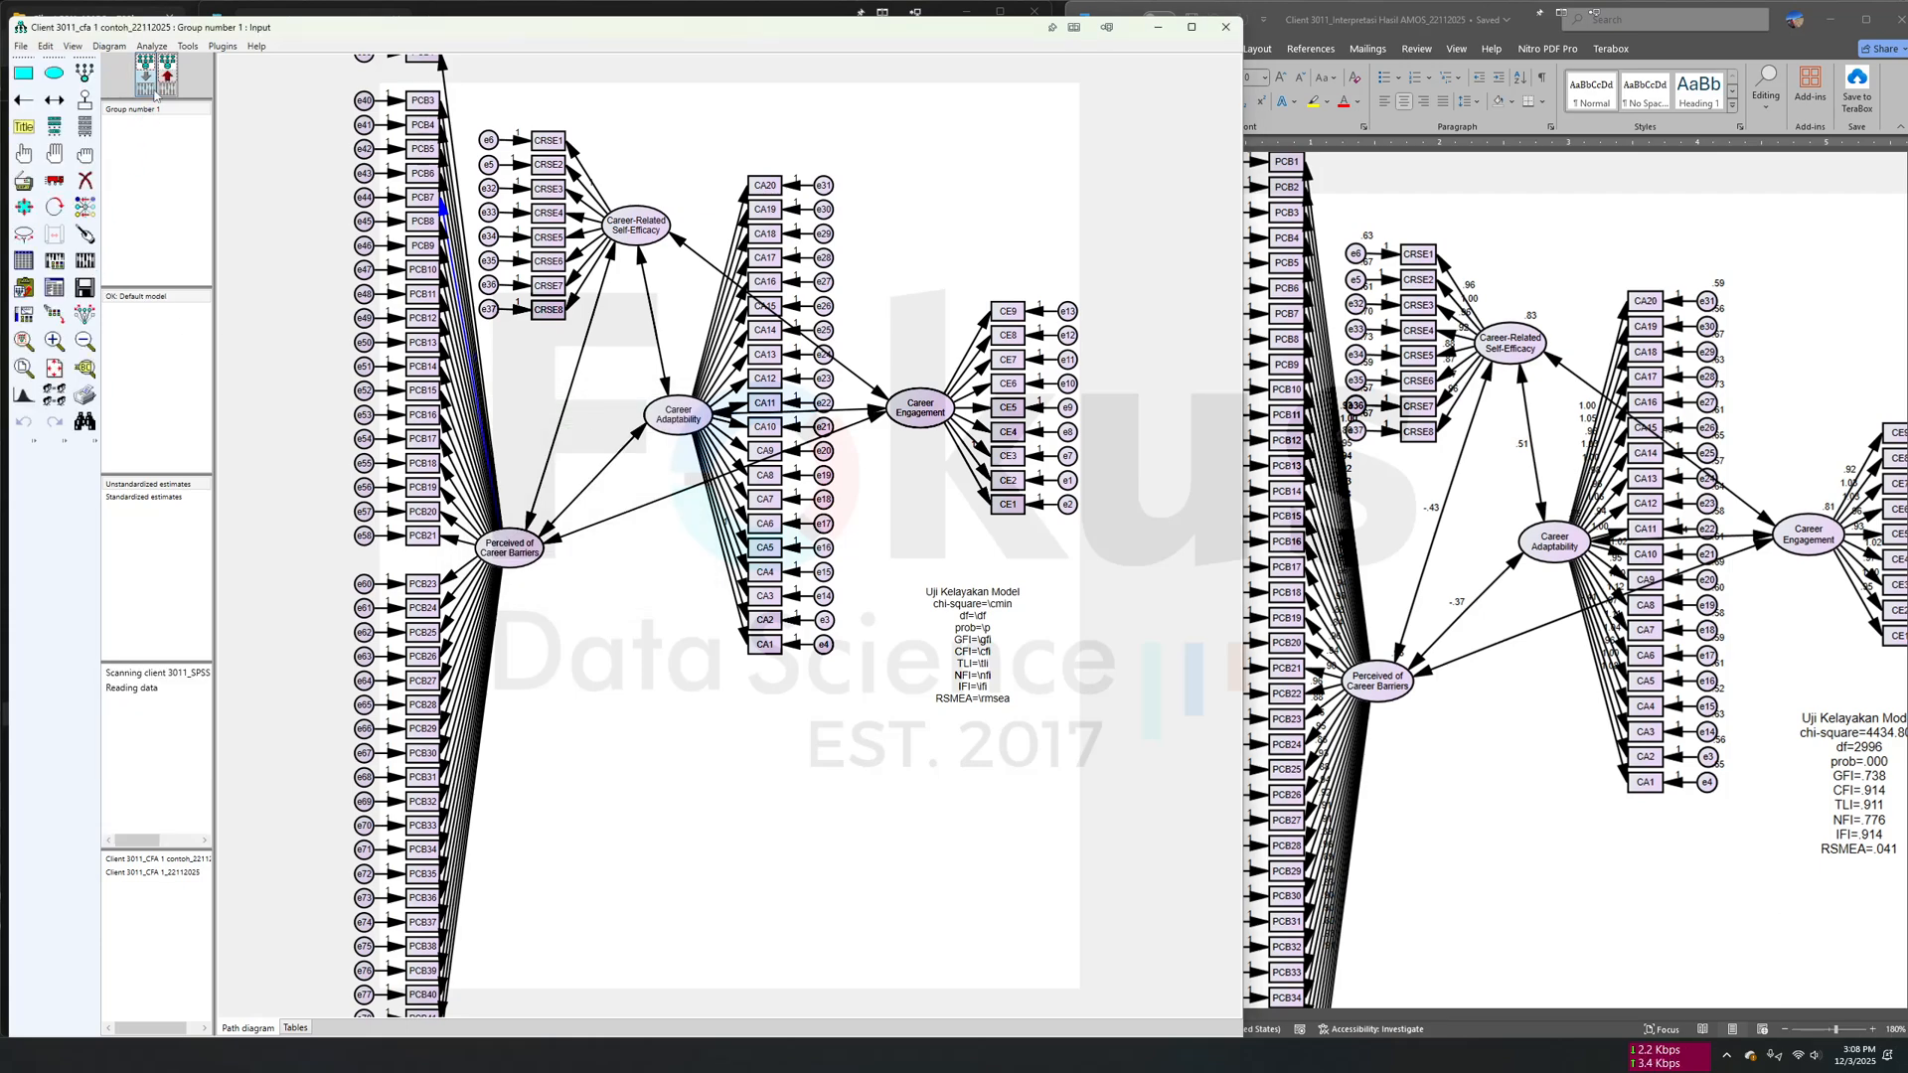
{"action": "left_click", "coordinate": [172, 87]}
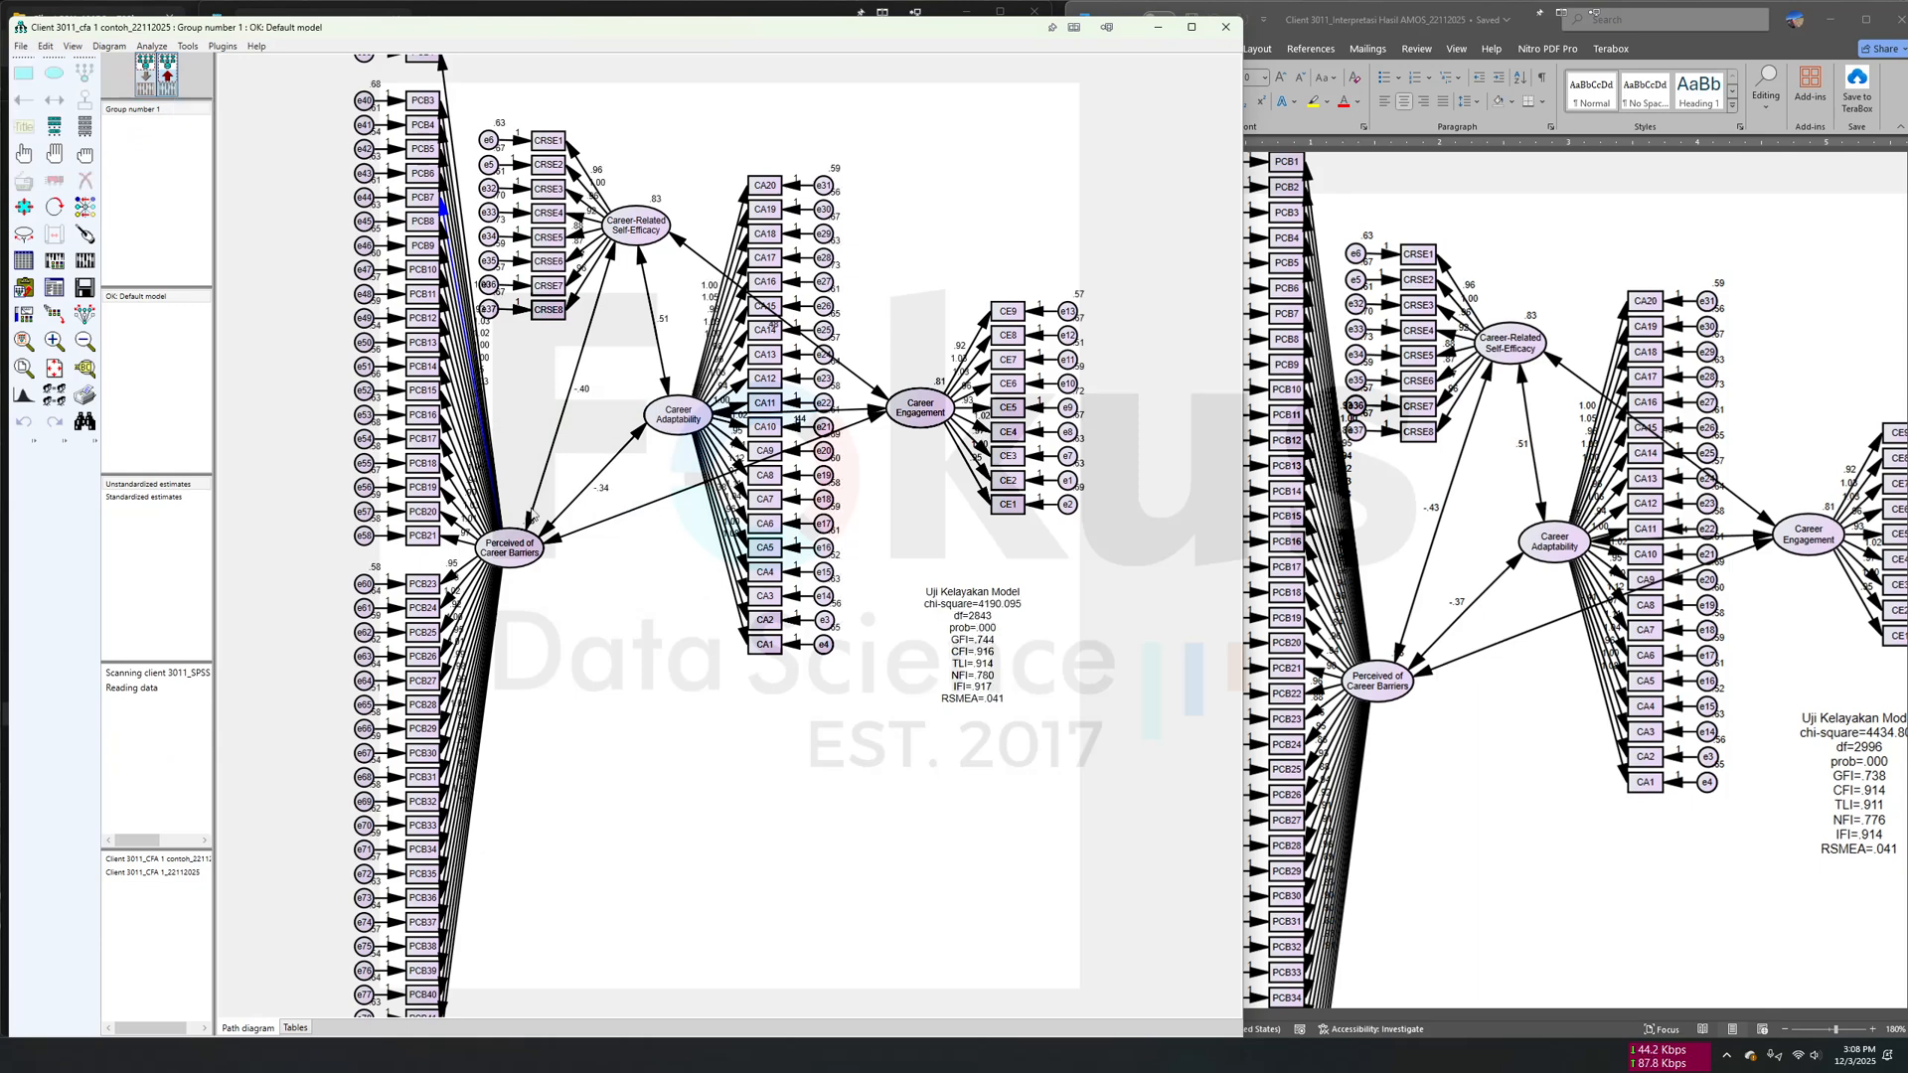
{"action": "left_click", "coordinate": [54, 288]}
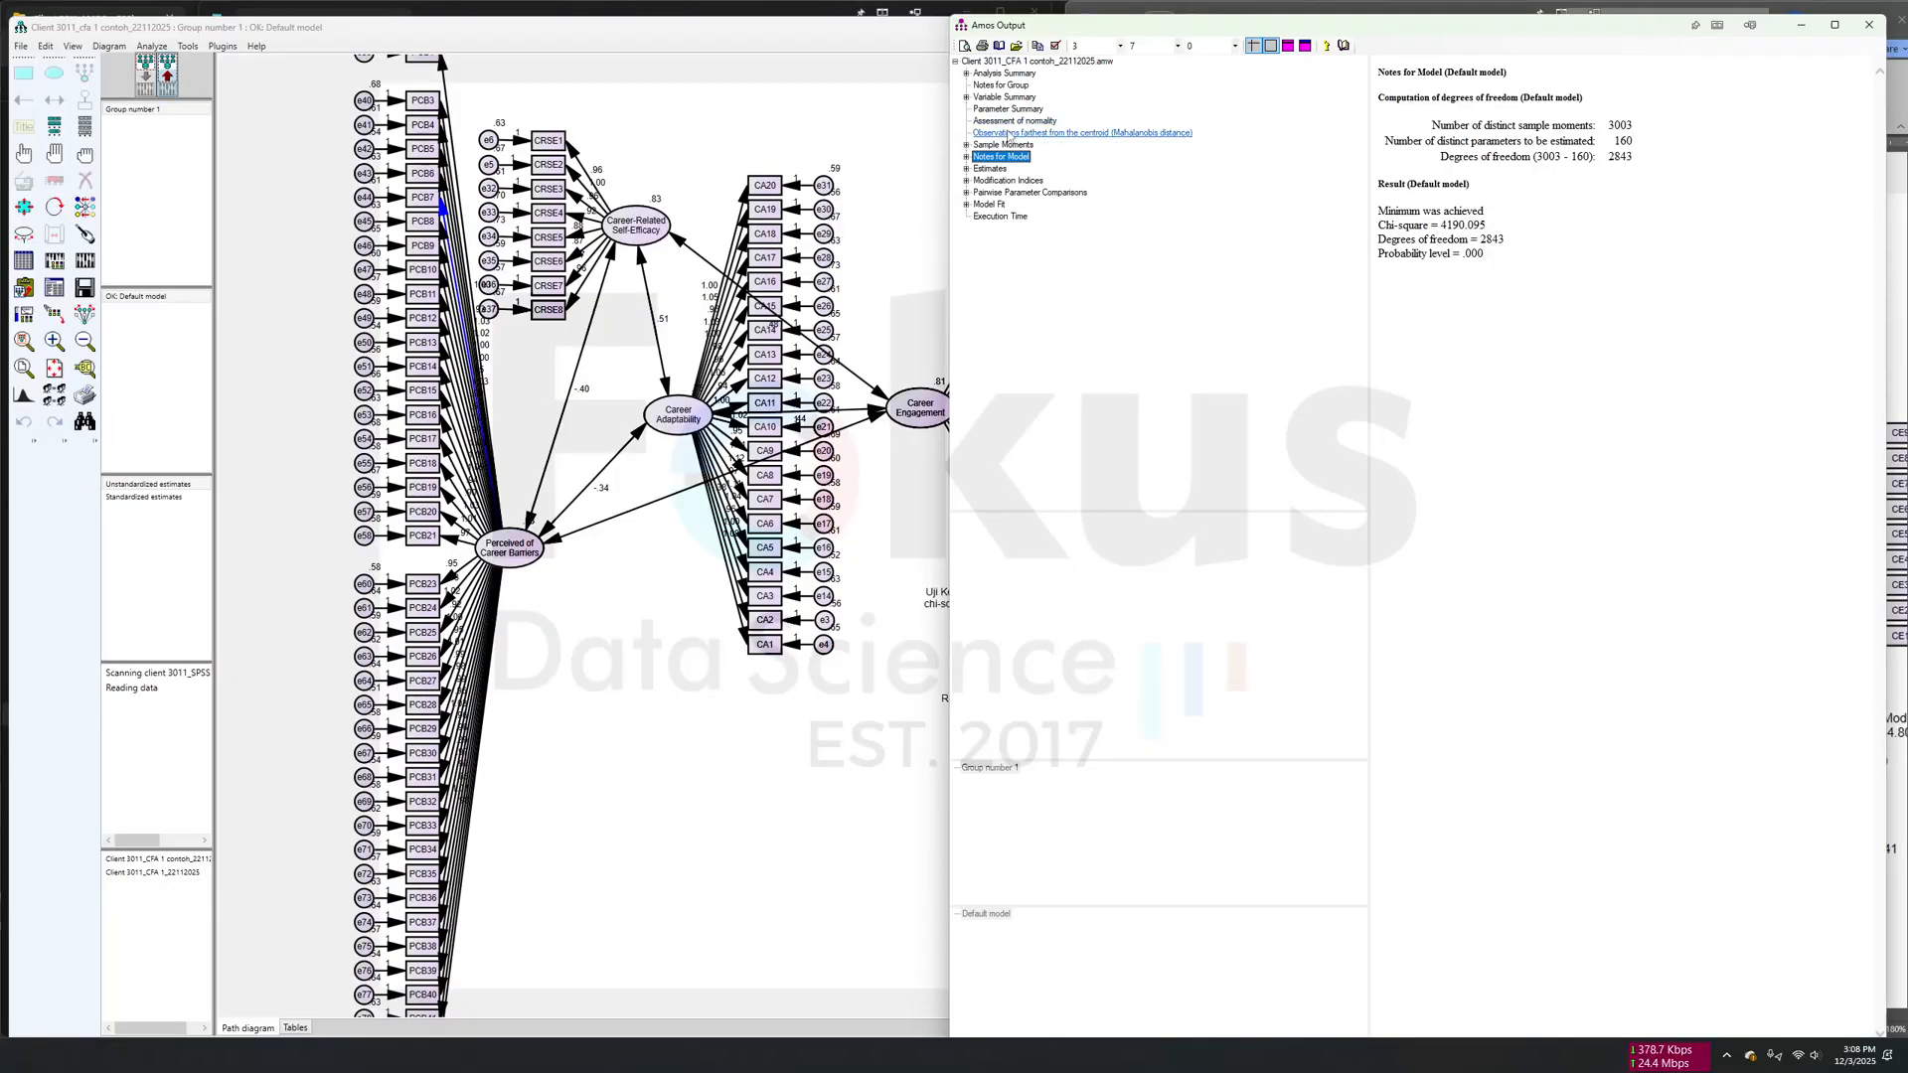
{"action": "left_click", "coordinate": [988, 168]}
{"action": "left_click", "coordinate": [1004, 180]}
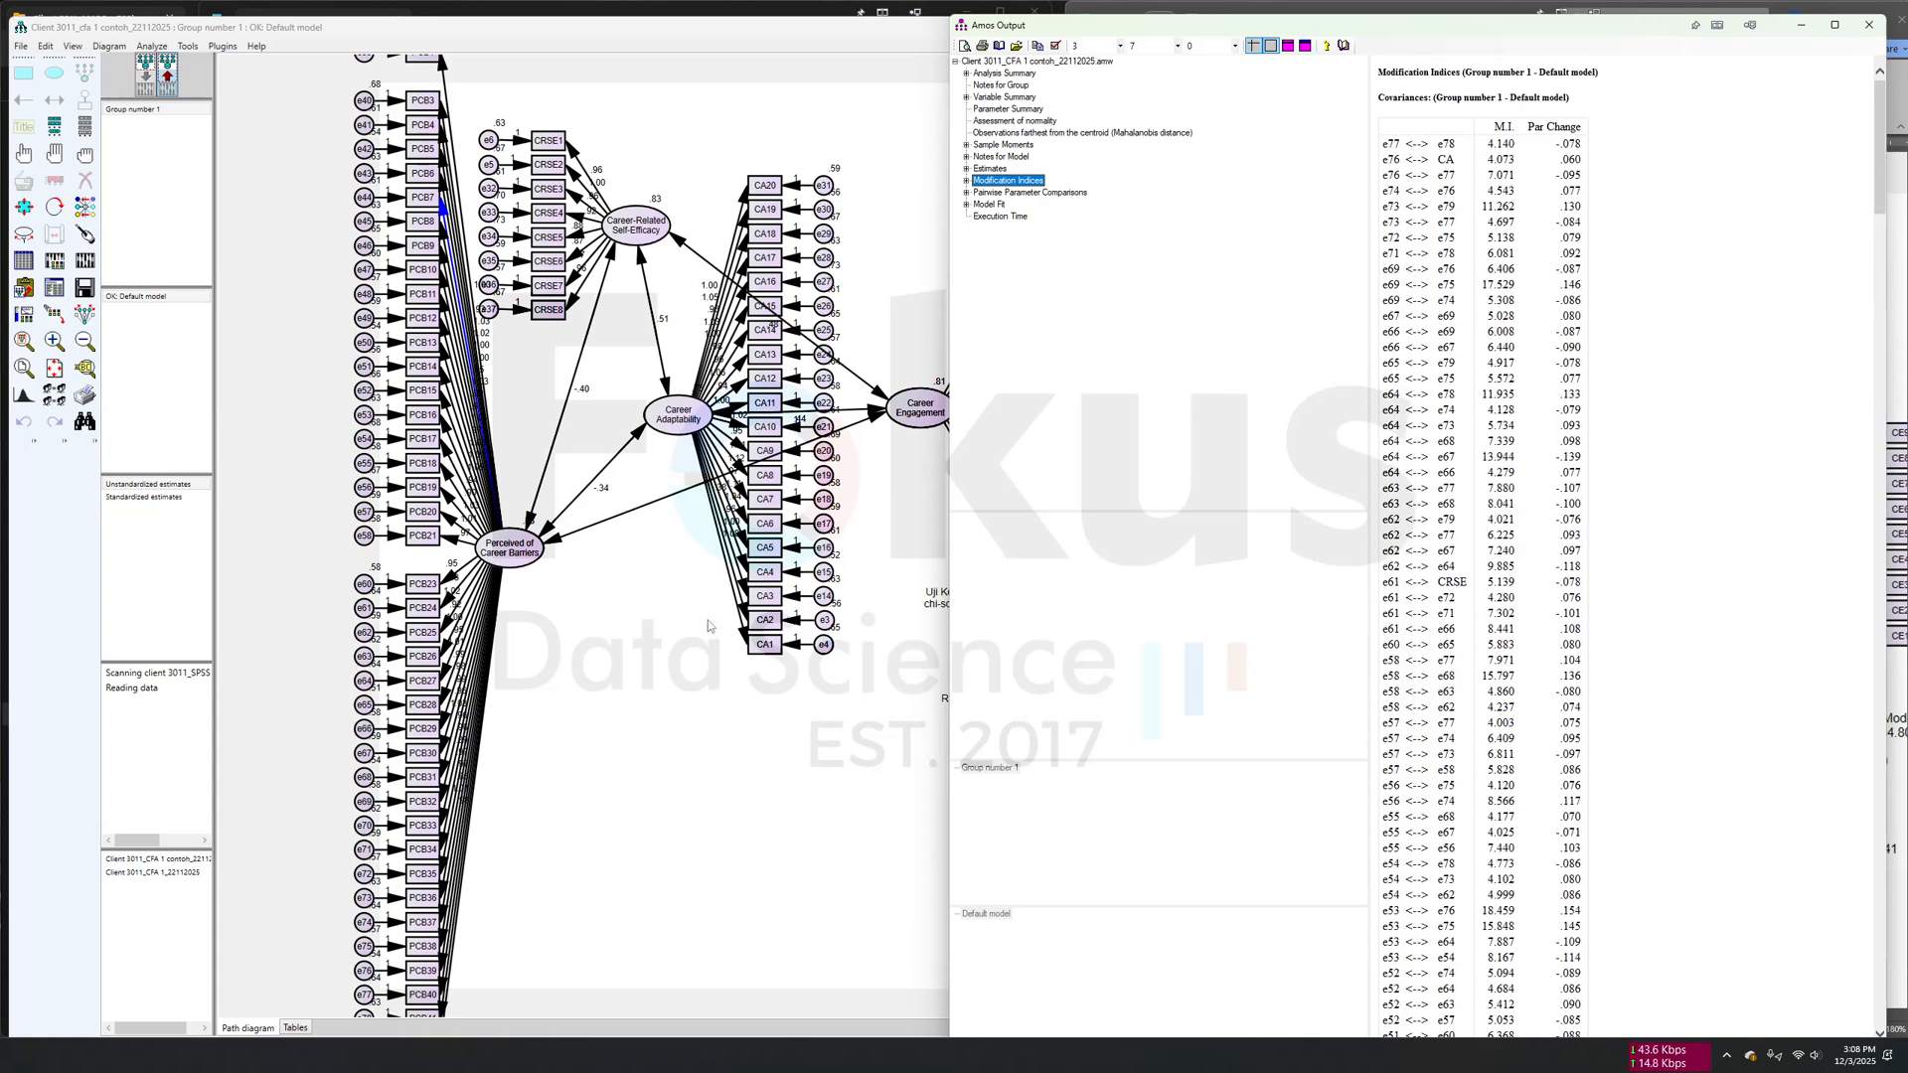
- Close the CFA 1 model and open the AMW file Client 3011_CFA 2_22112025 from the CFA 2 folder
{"action": "left_click", "coordinate": [636, 553]}
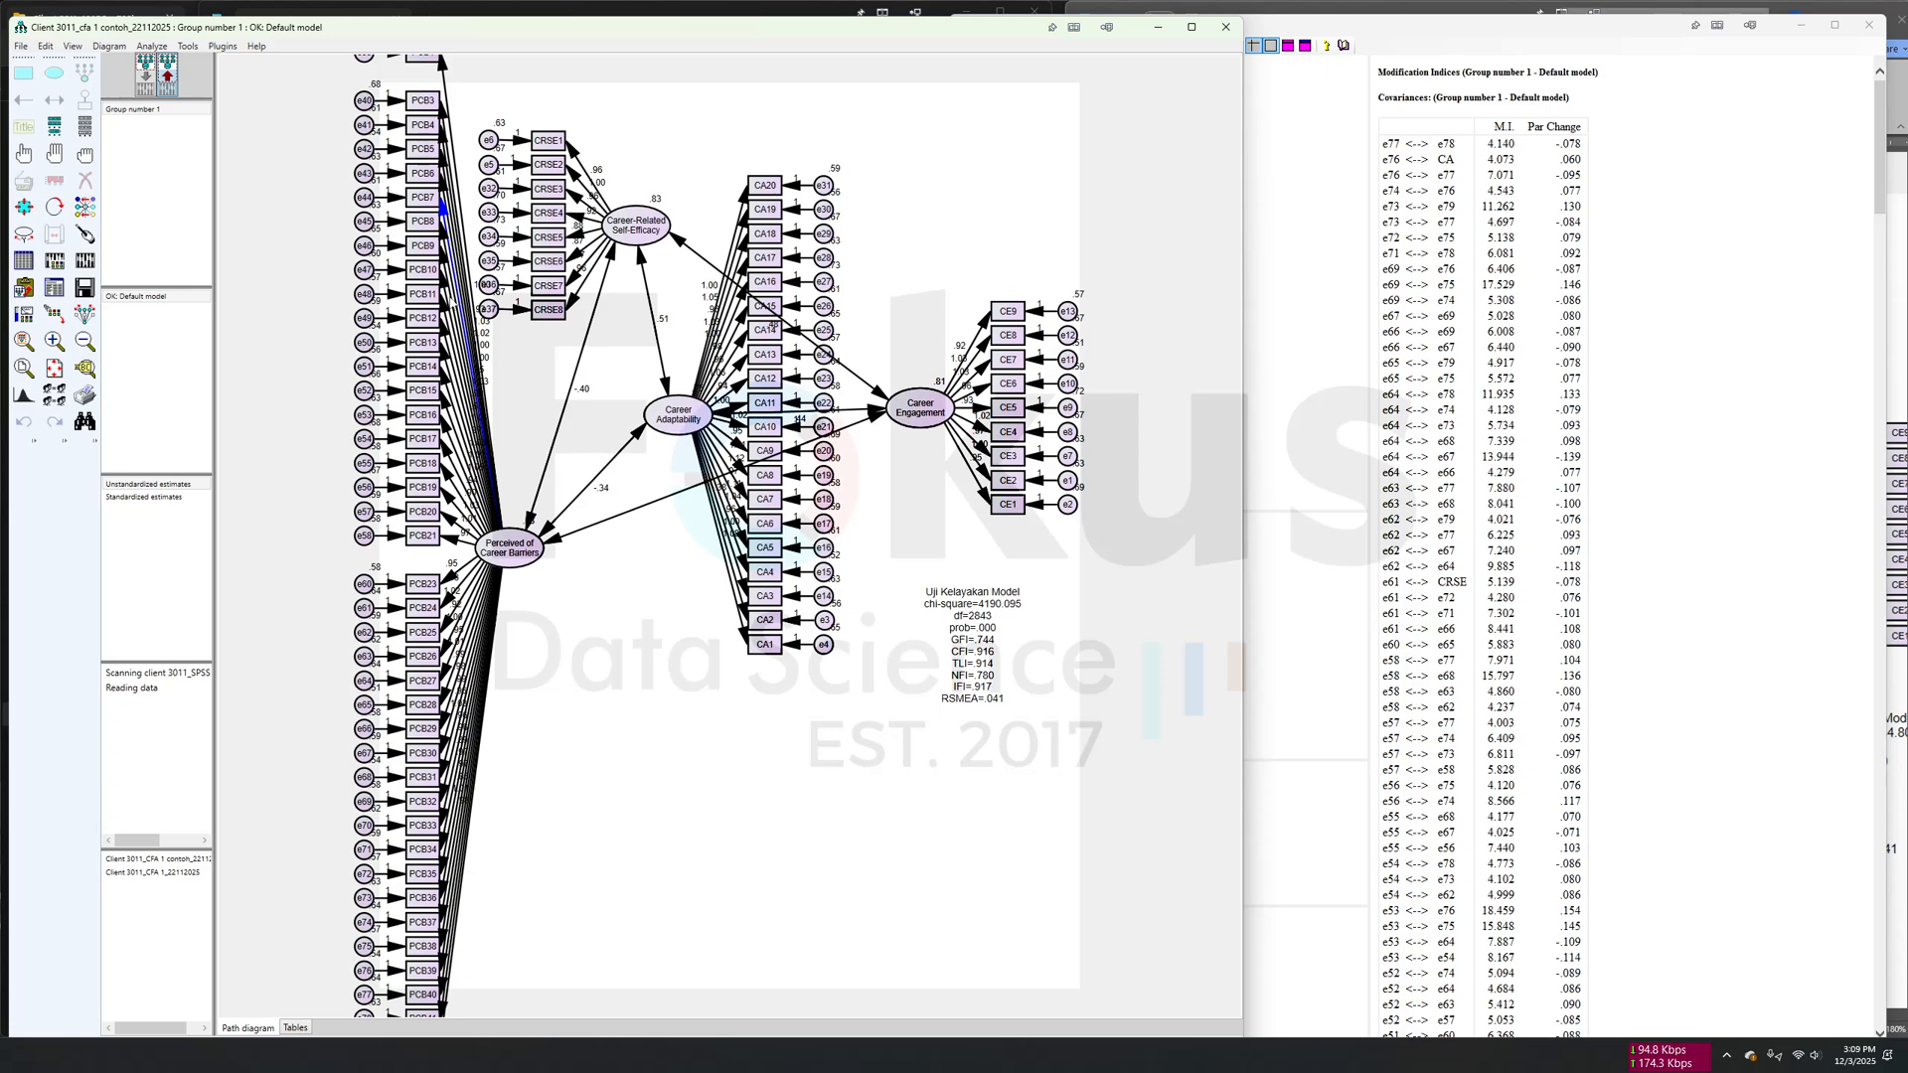
{"action": "left_click", "coordinate": [1226, 27]}
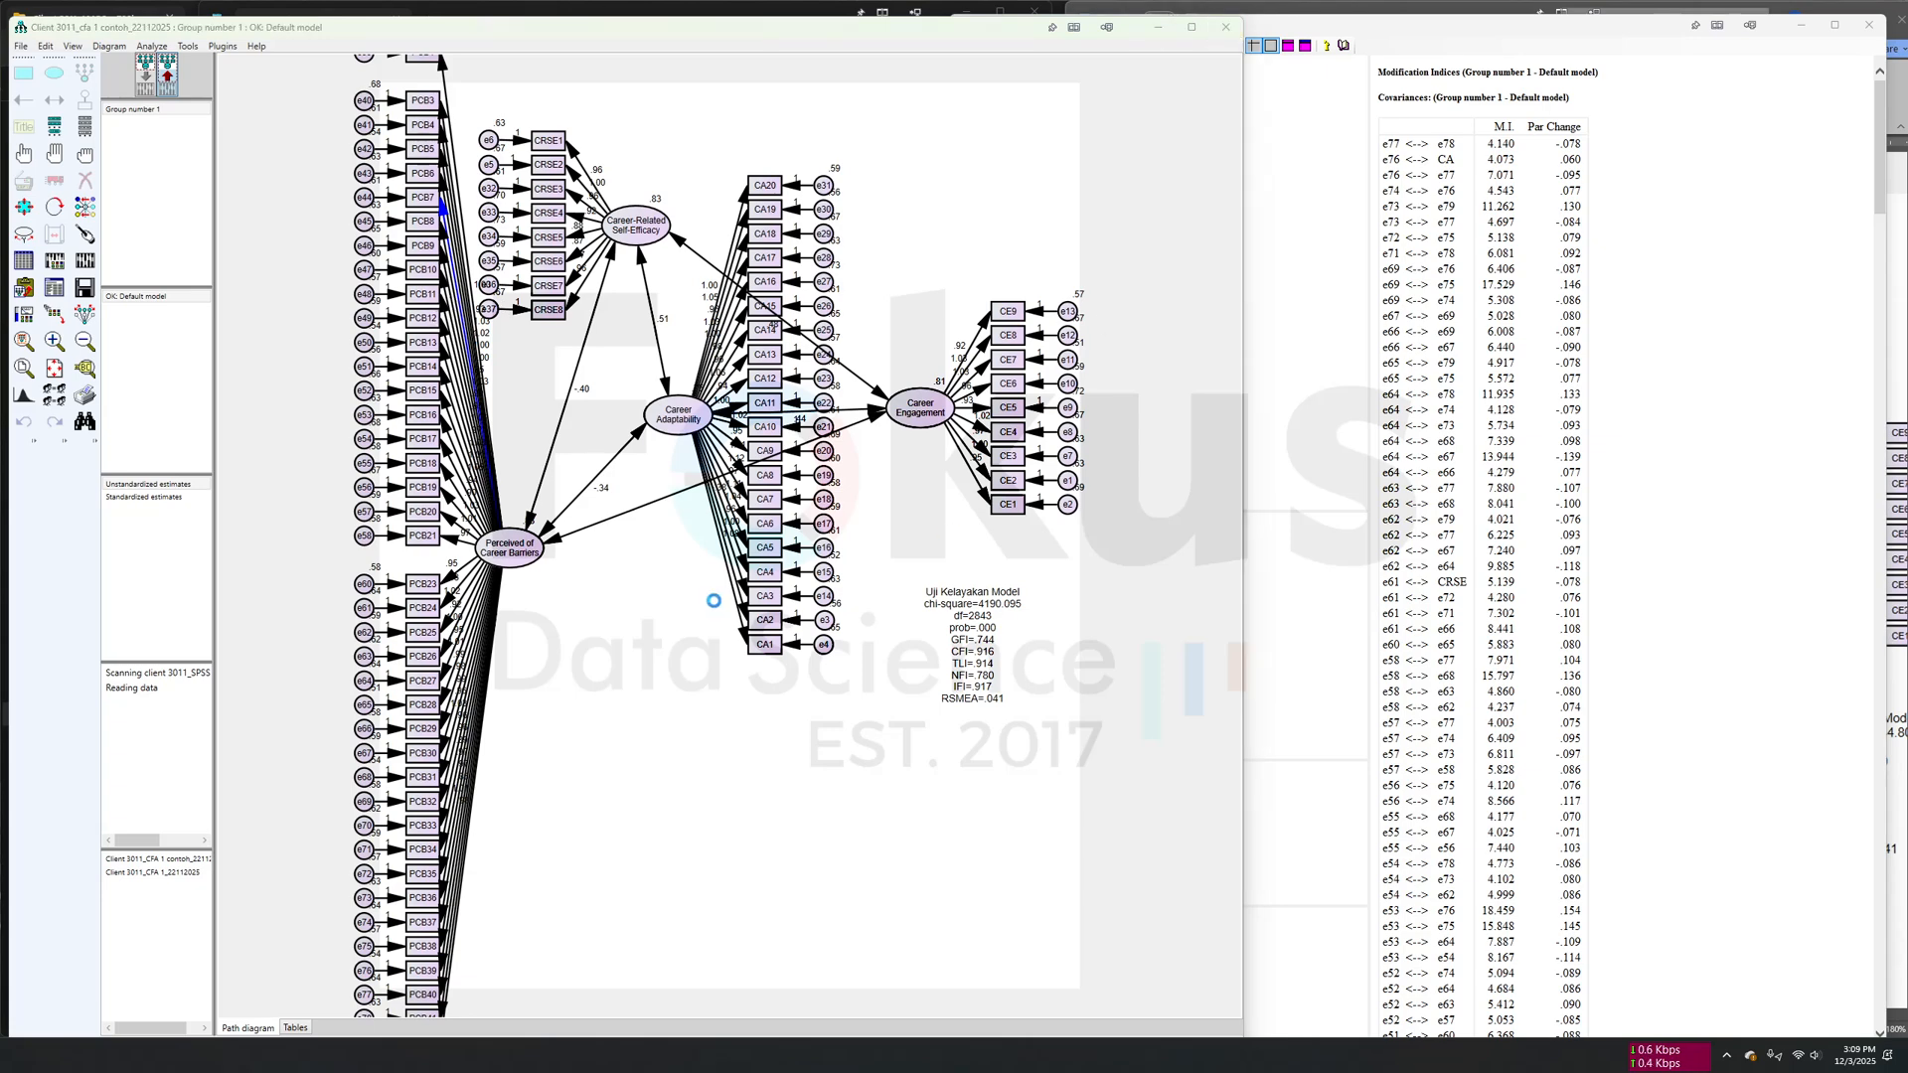
{"action": "left_click", "coordinate": [677, 584]}
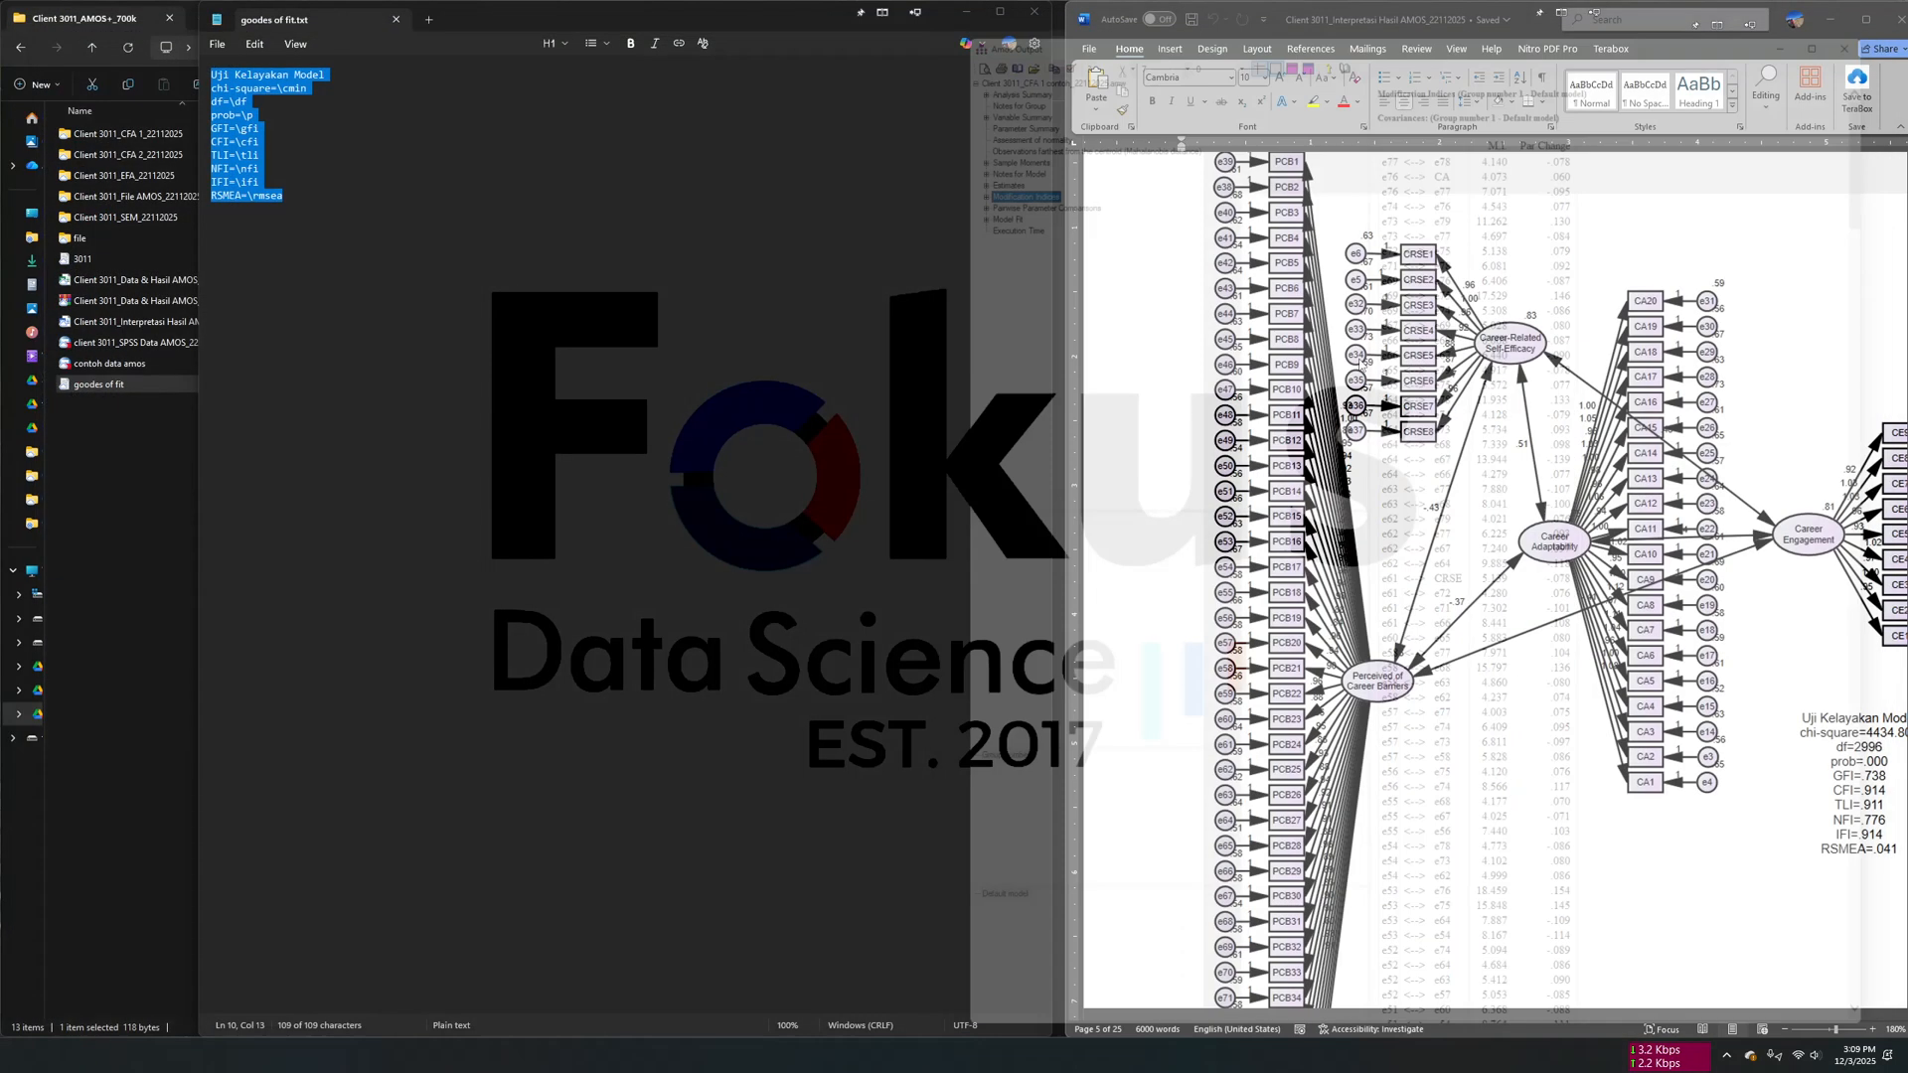
{"action": "left_click", "coordinate": [849, 466]}
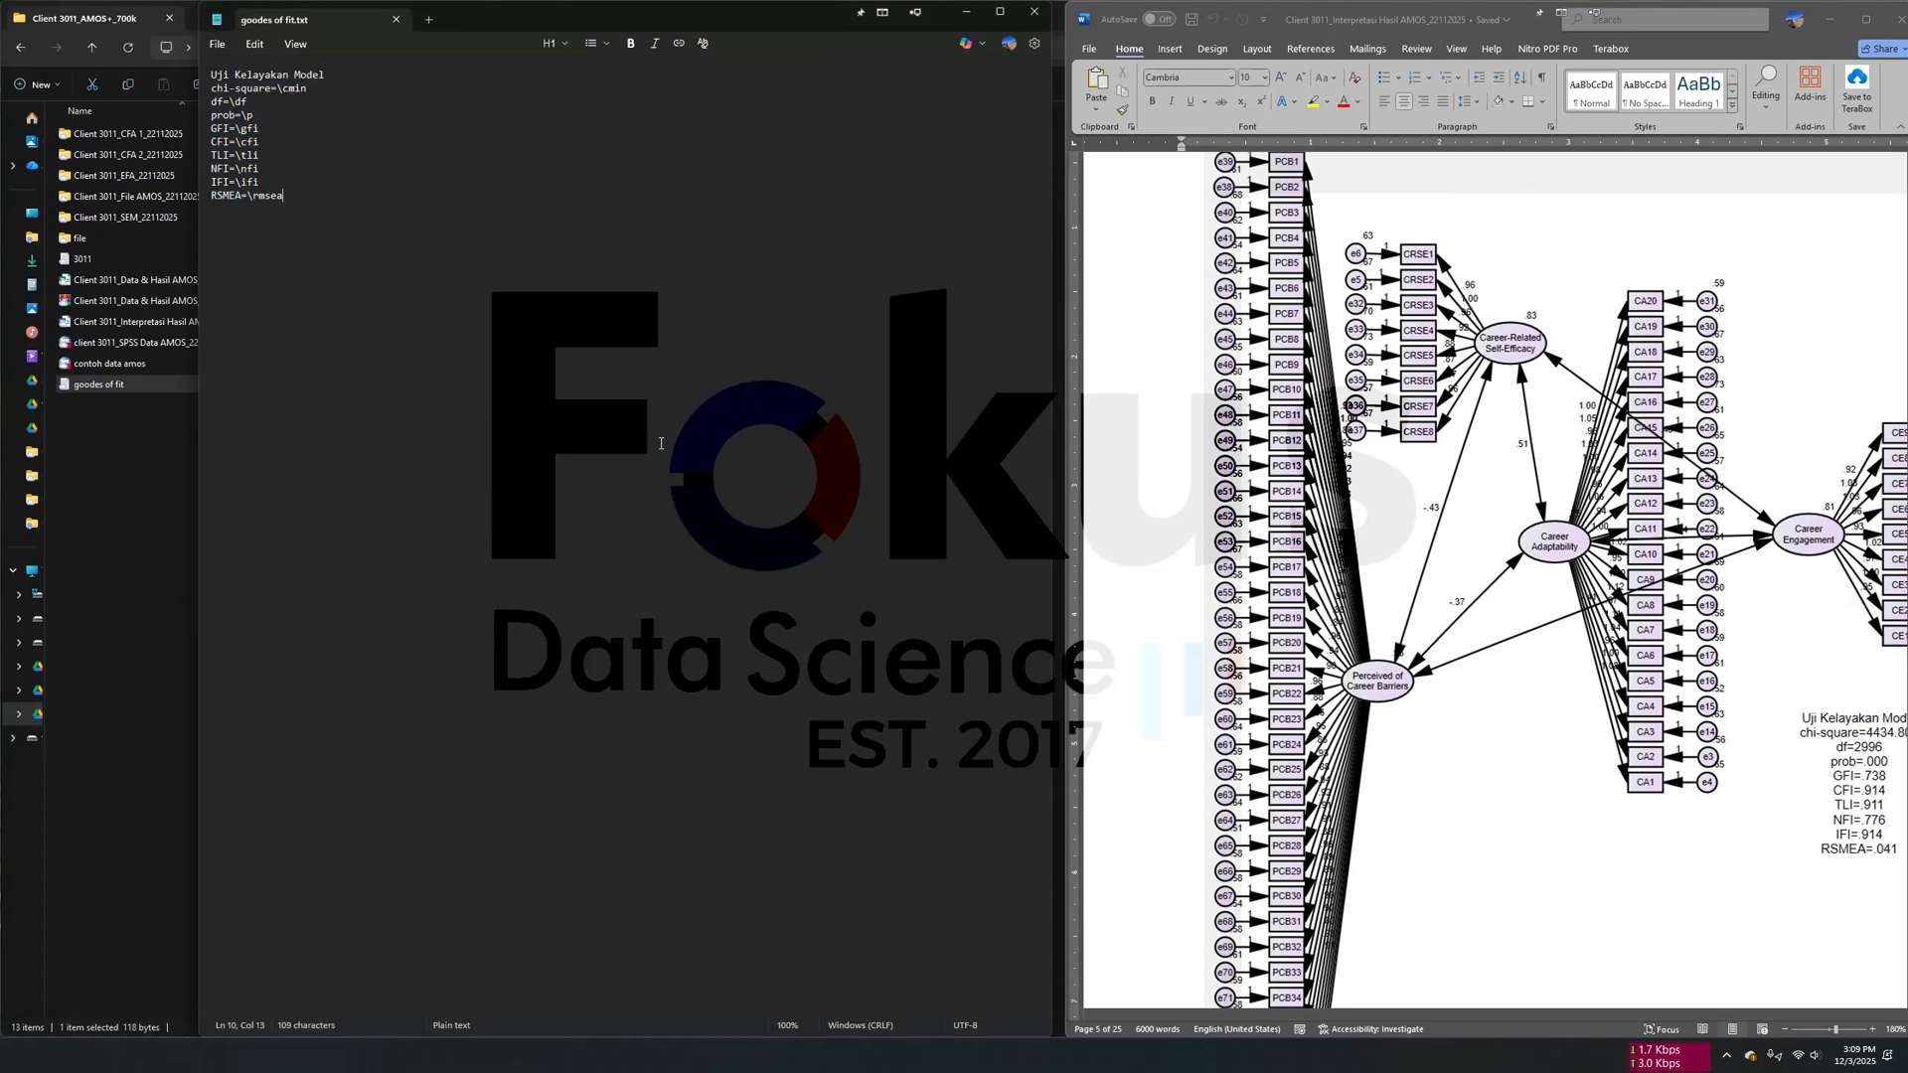
{"action": "left_click", "coordinate": [159, 638]}
{"action": "double_click", "coordinate": [137, 155]}
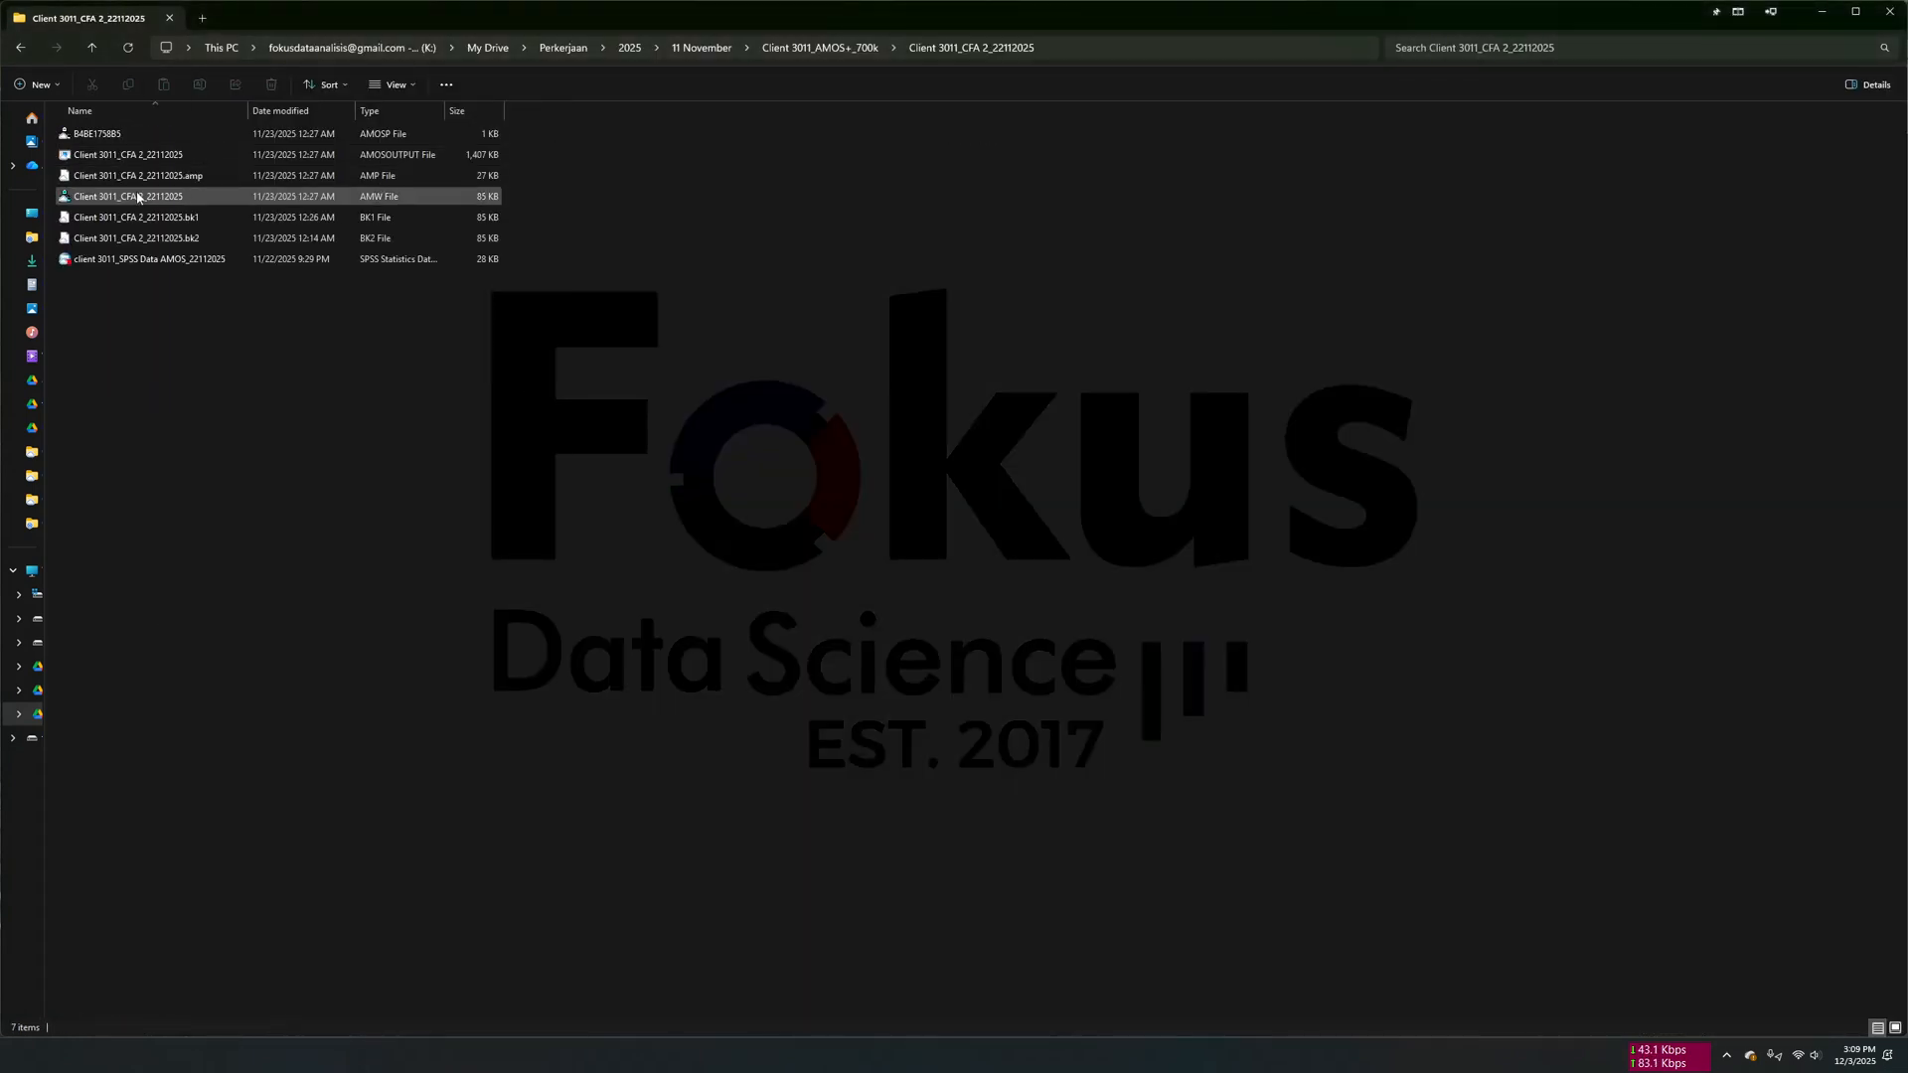
{"action": "double_click", "coordinate": [139, 198]}
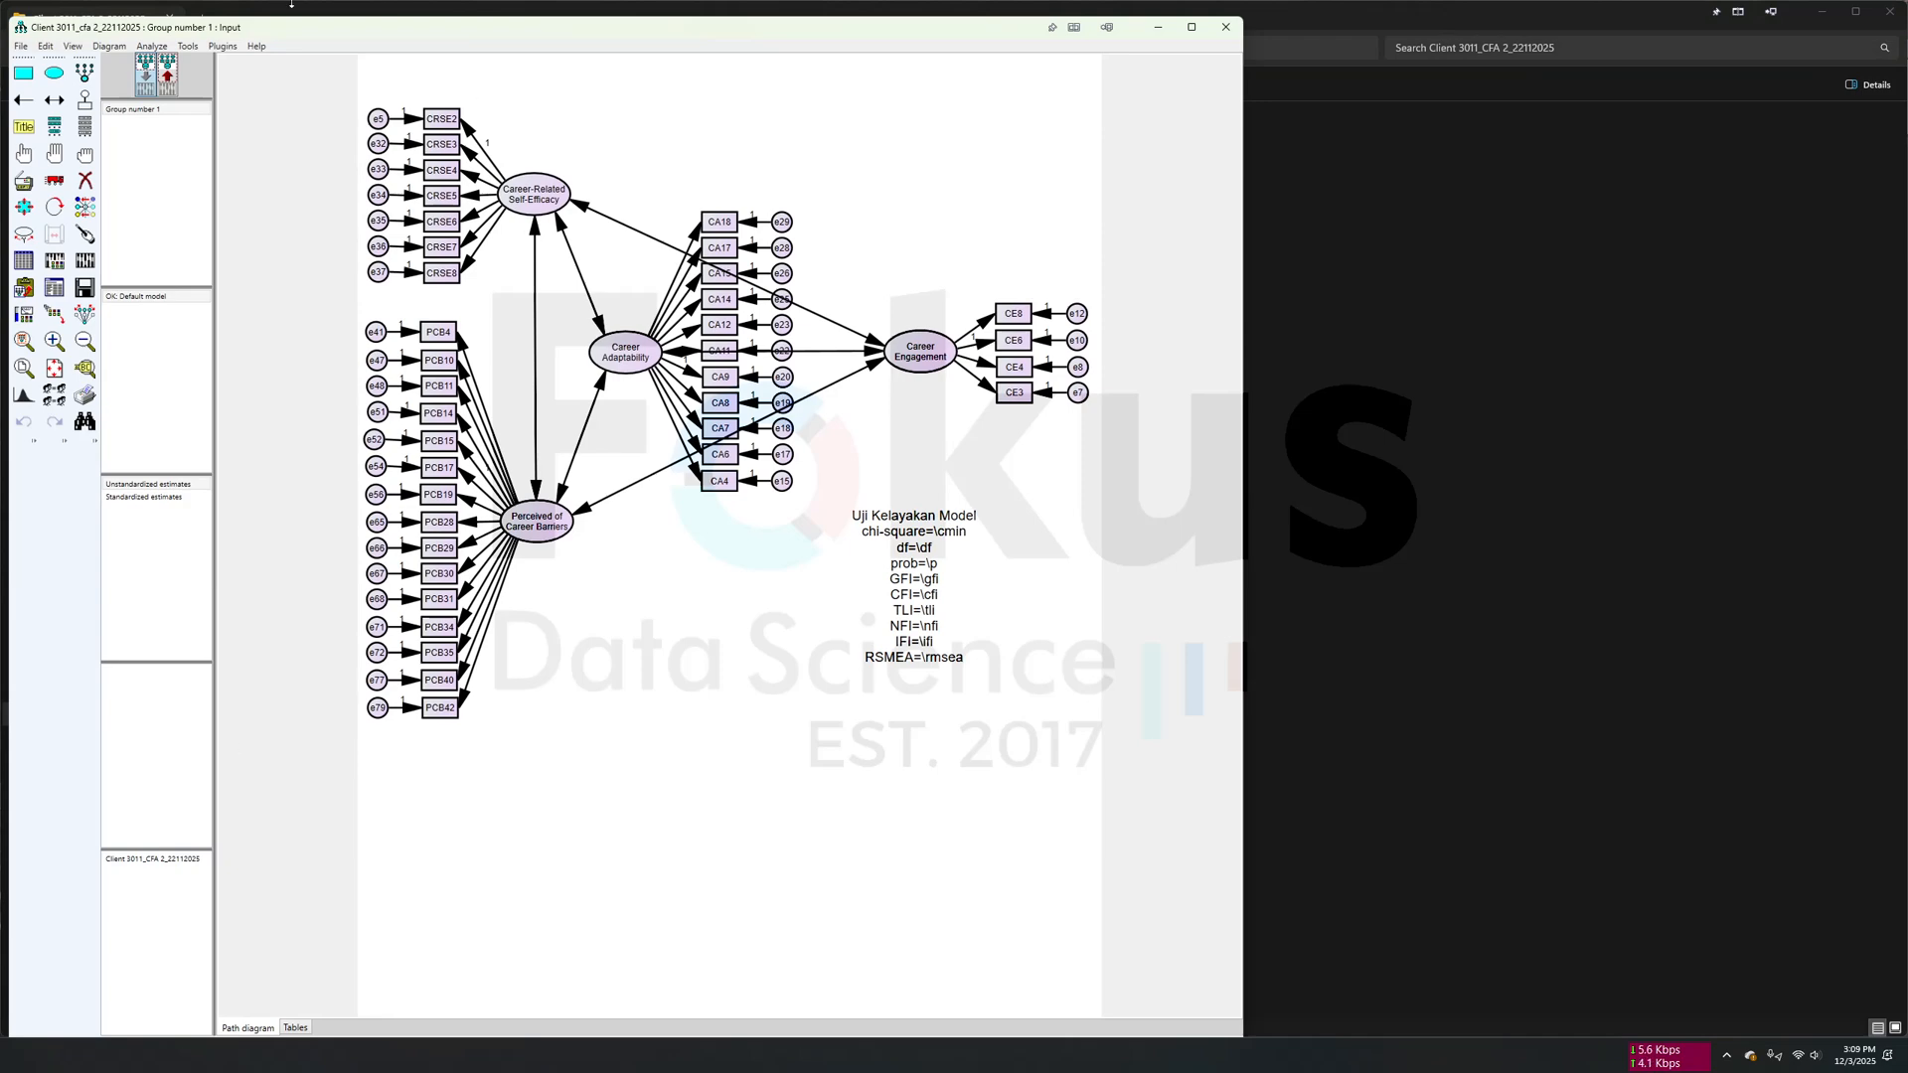
- Calculate the CFA 2 estimates, display the output path diagram, and check the Model Fit summary in the text output
{"action": "left_click", "coordinate": [85, 261]}
{"action": "left_click", "coordinate": [168, 77]}
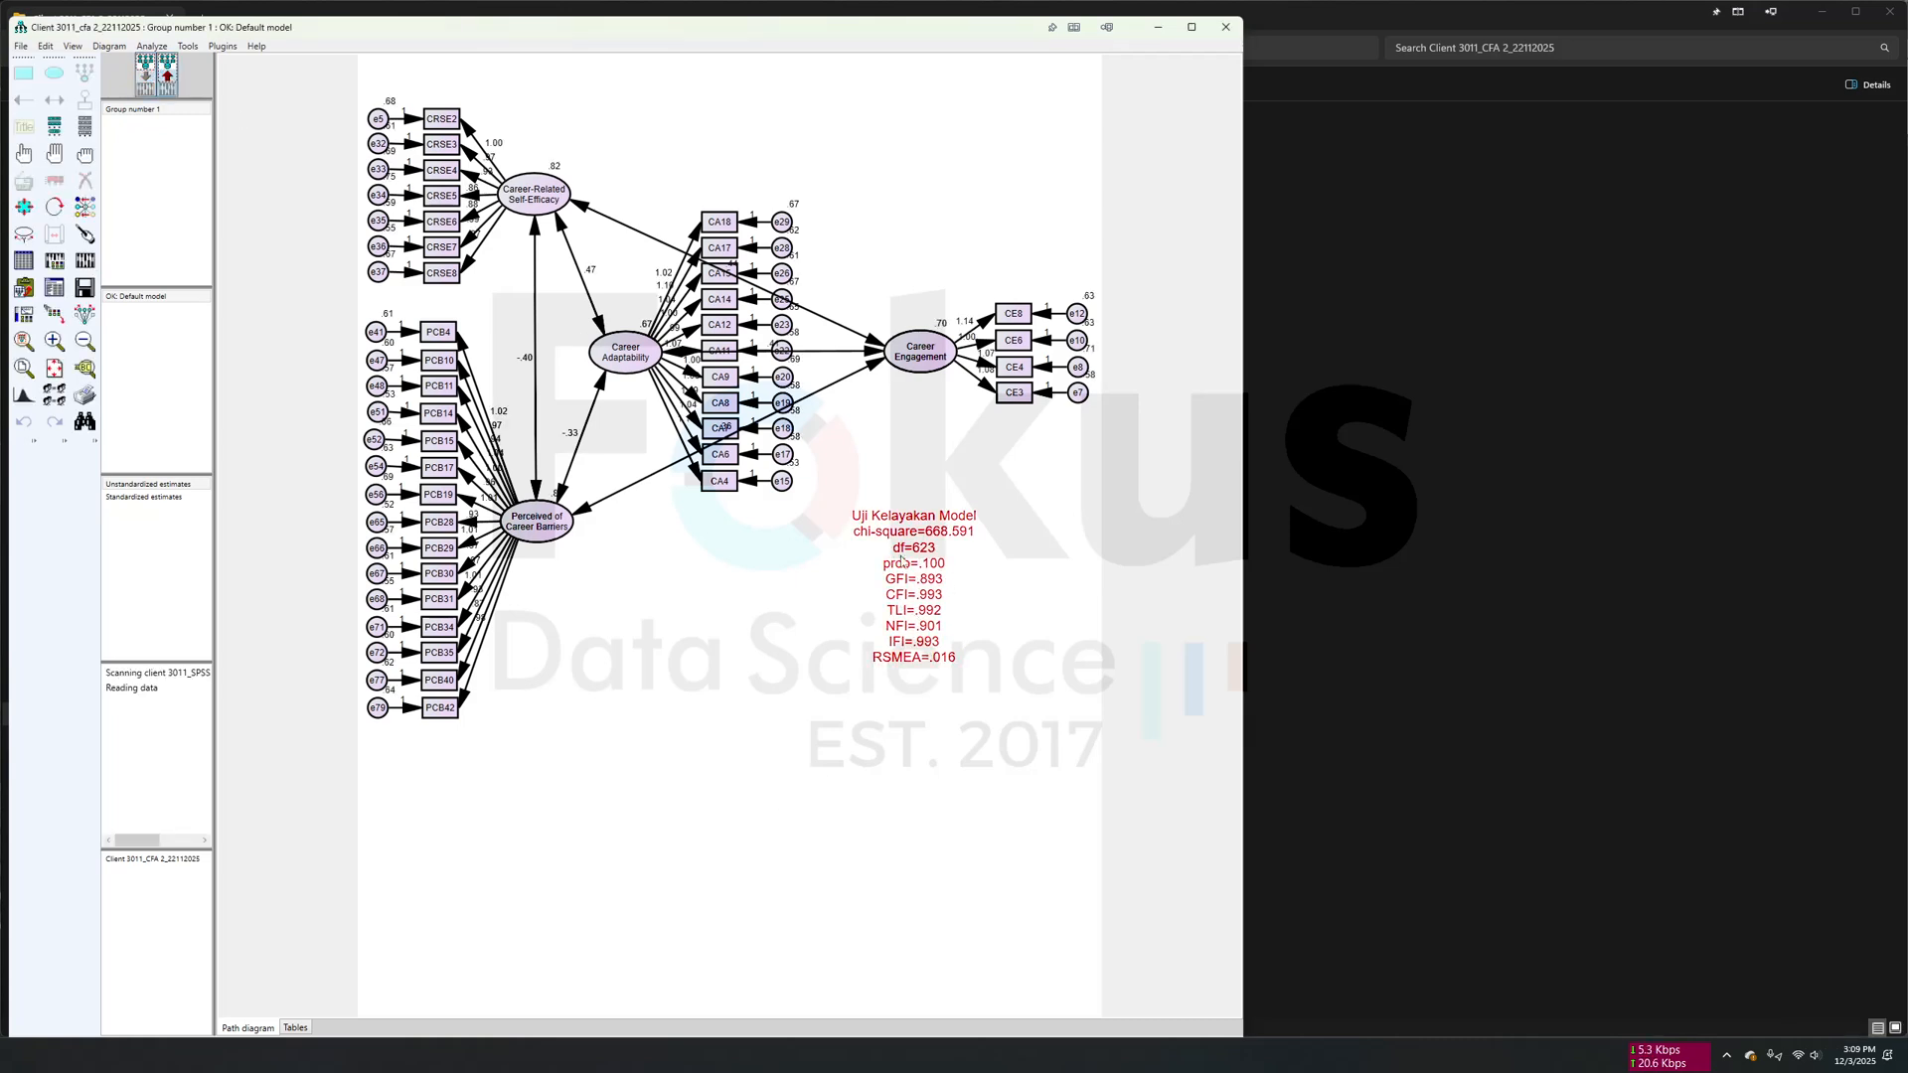
{"action": "left_click", "coordinate": [54, 287]}
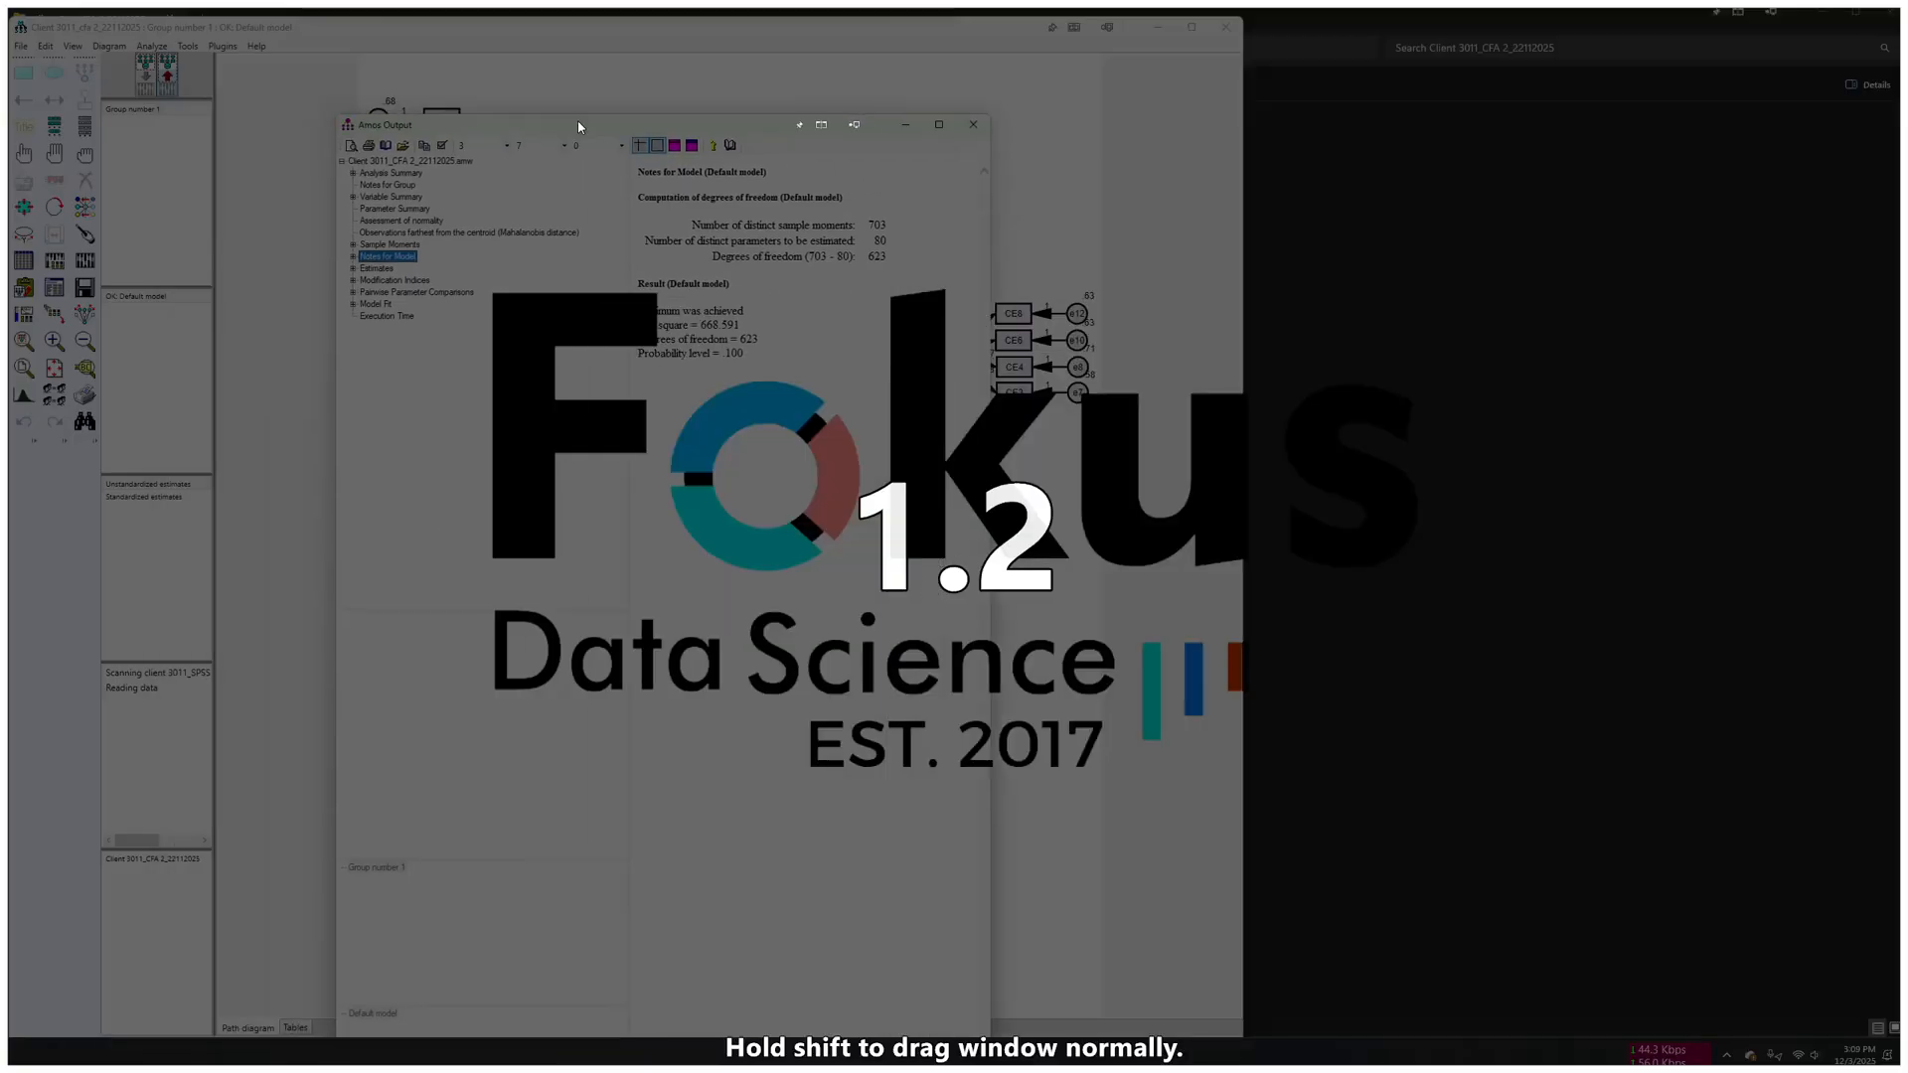
{"action": "left_click_drag", "start_coordinate": [579, 127], "coordinate": [677, 102]}
{"action": "left_click_drag", "start_coordinate": [512, 7], "coordinate": [695, 189]}
{"action": "left_click_drag", "start_coordinate": [173, 444], "coordinate": [1238, 397]}
{"action": "left_click_drag", "start_coordinate": [1657, 195], "coordinate": [1462, 50]}
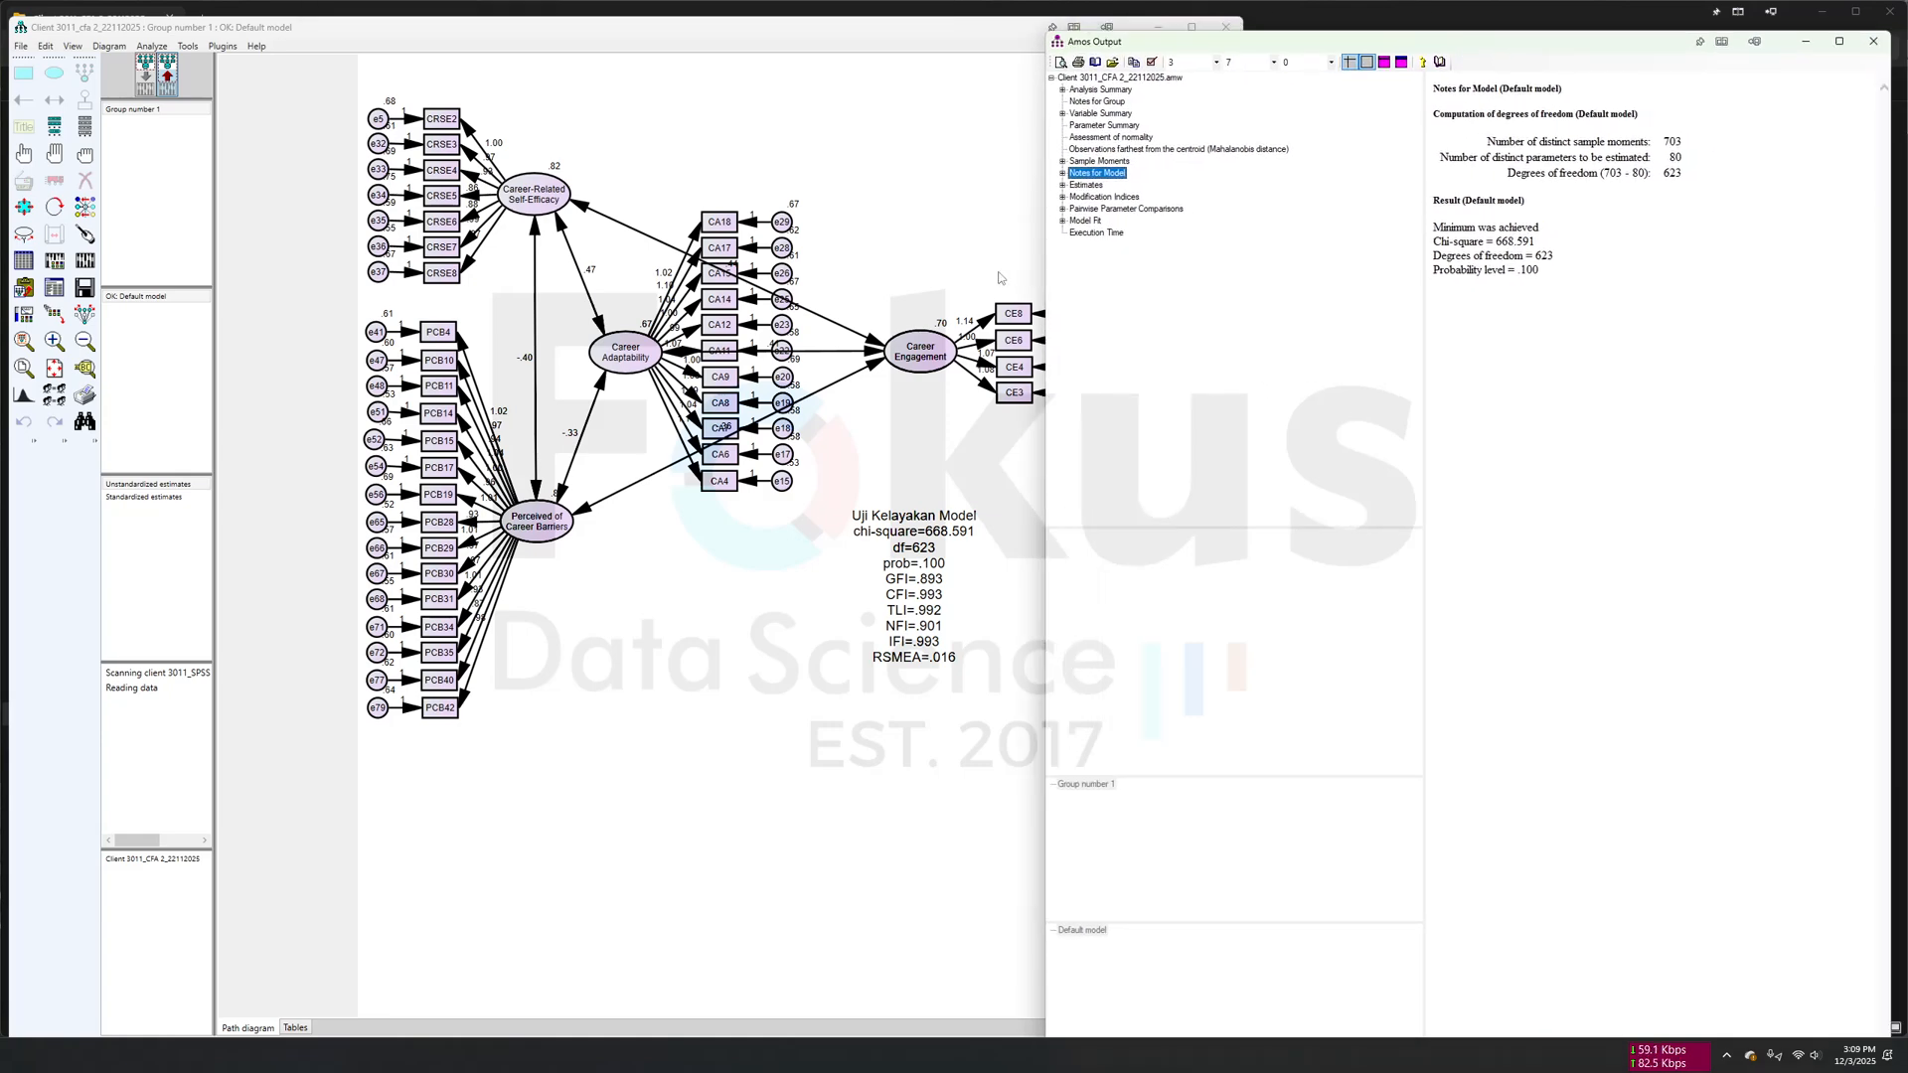
{"action": "left_click", "coordinate": [1084, 221]}
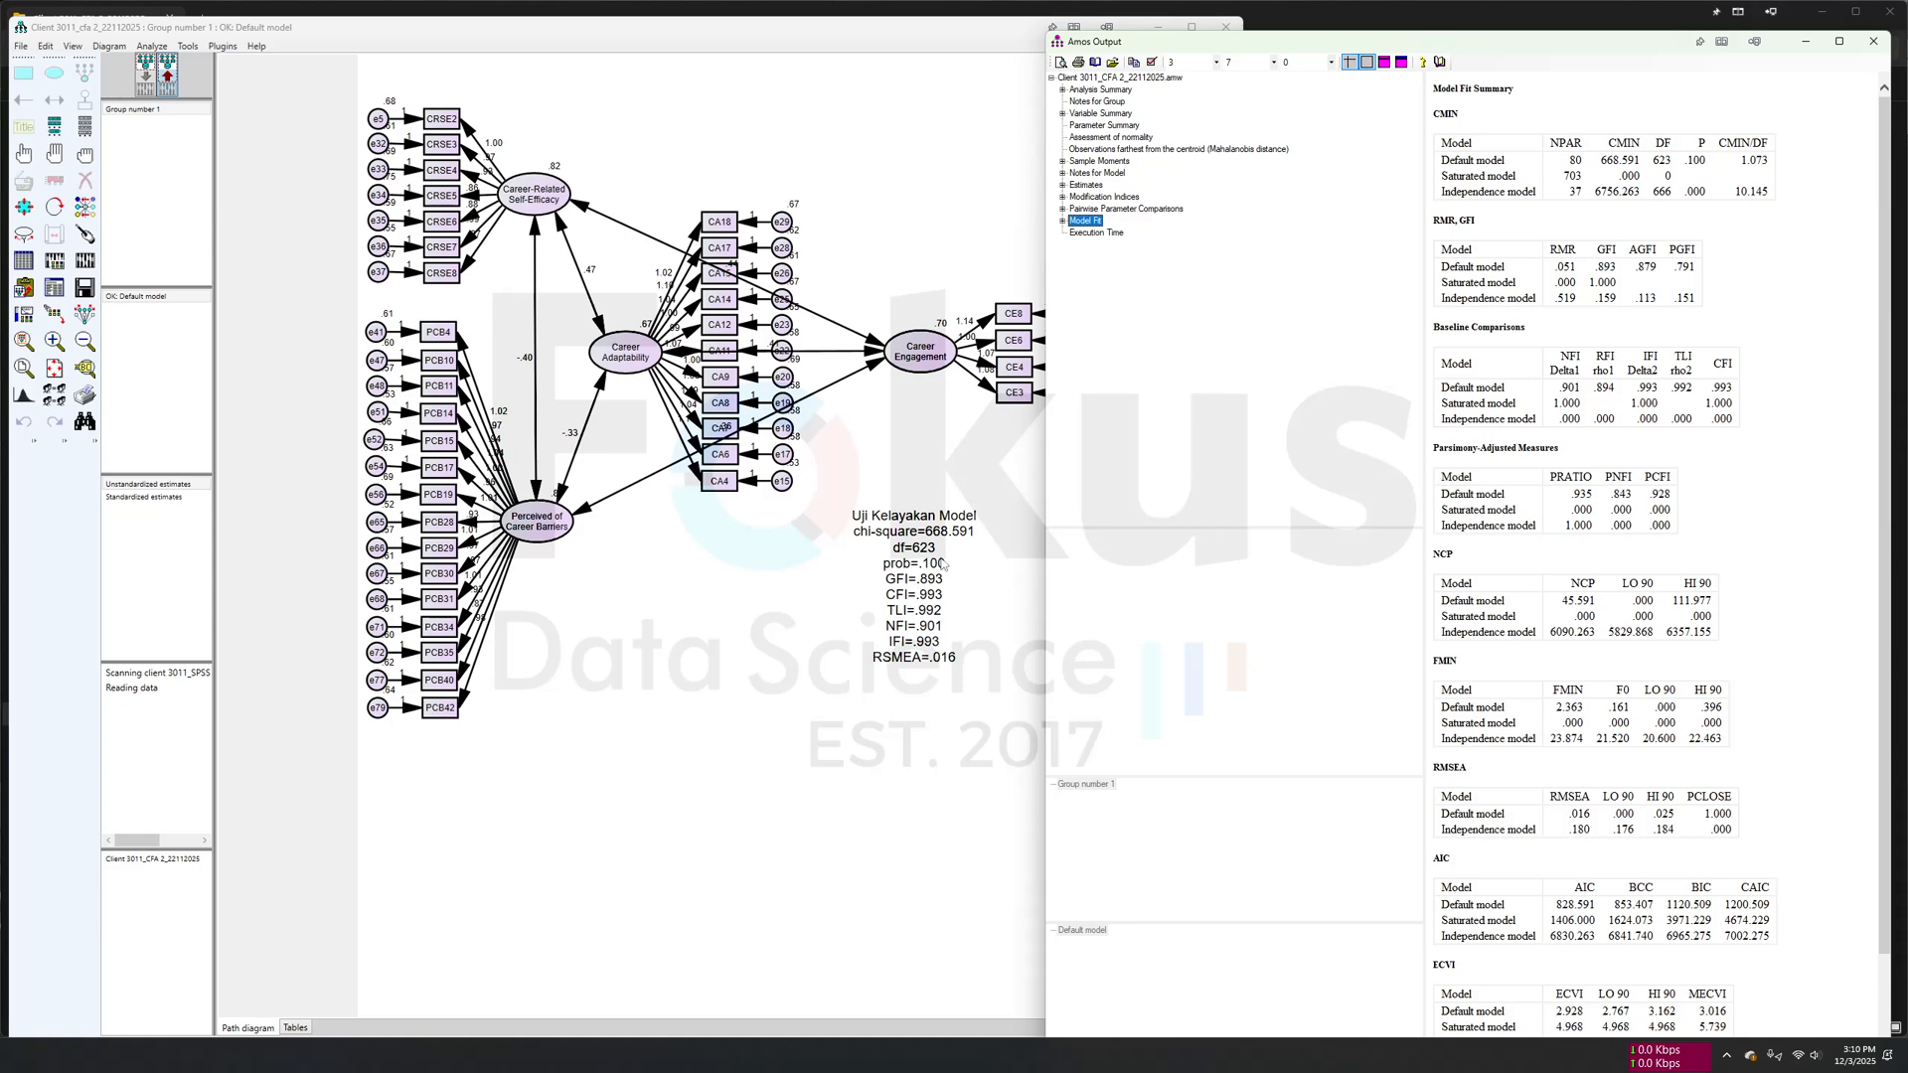
{"action": "left_click", "coordinate": [765, 594]}
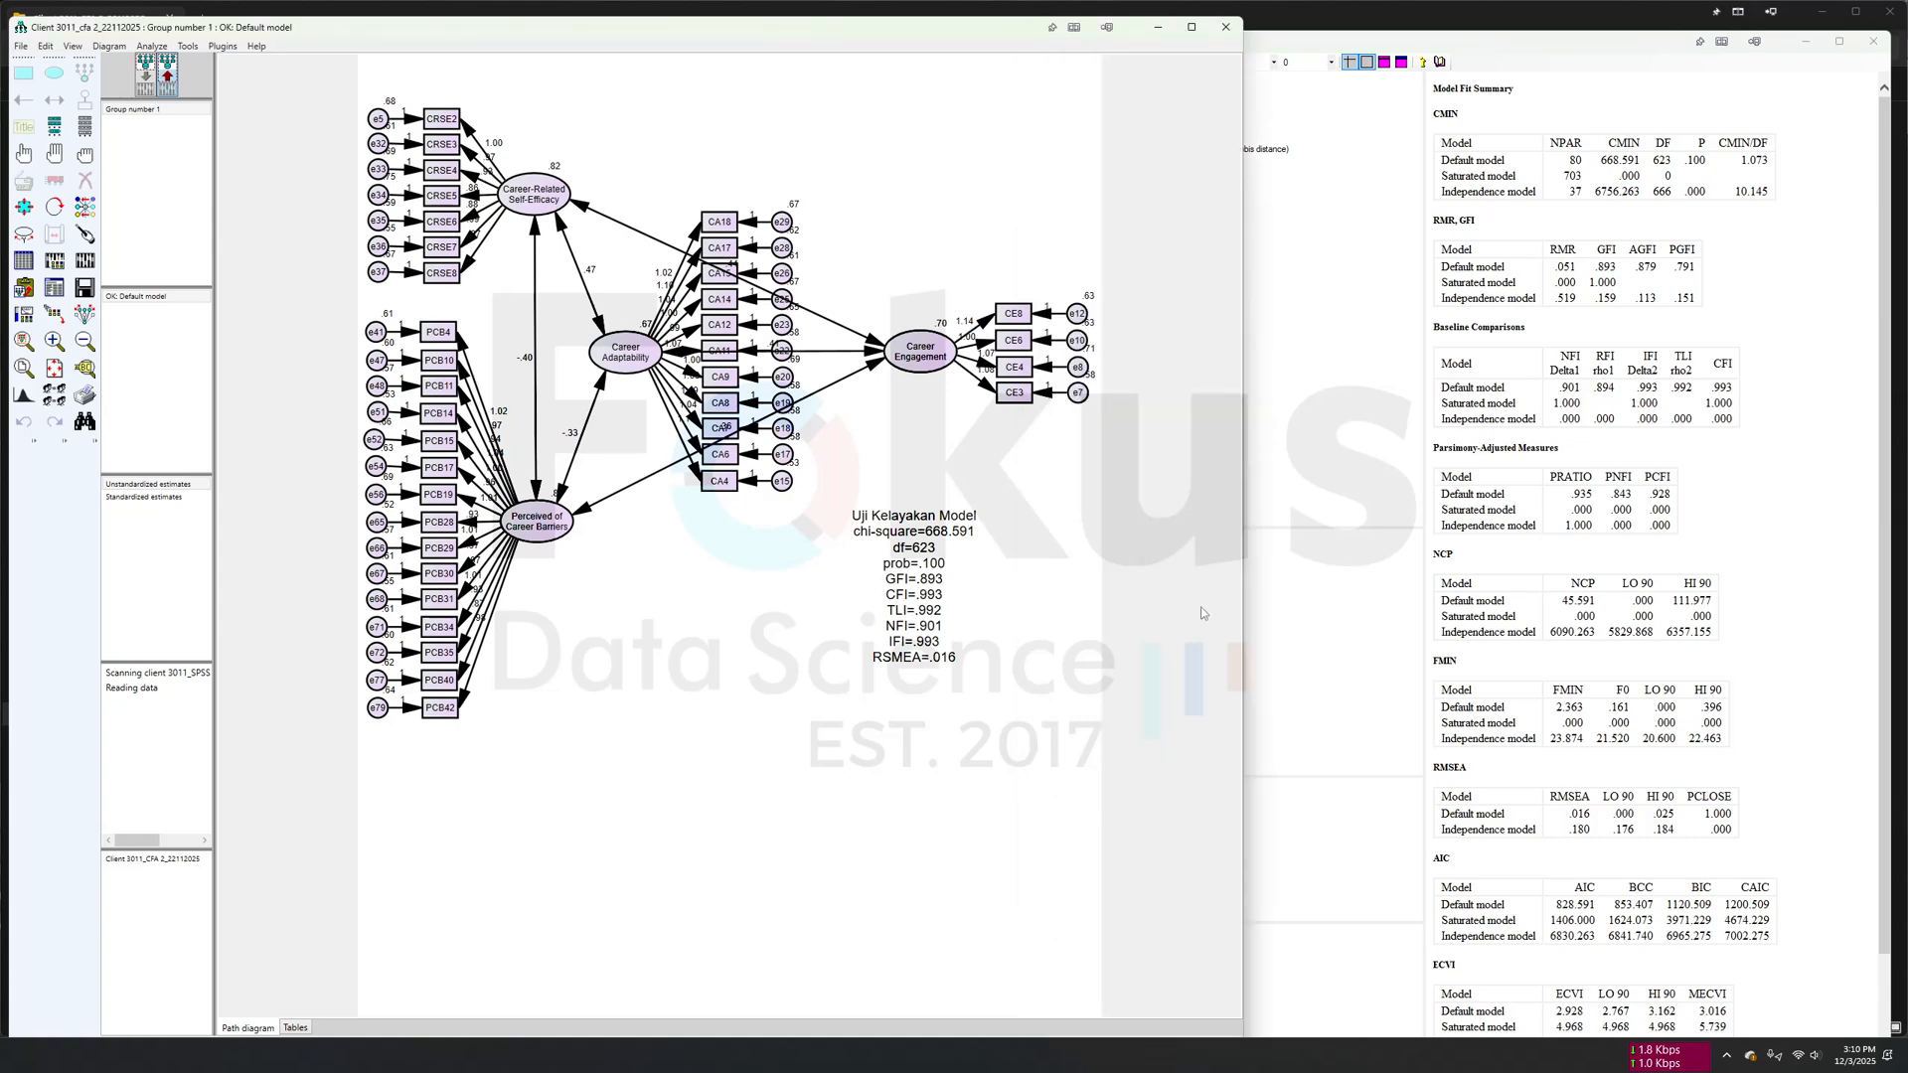
{"action": "left_click", "coordinate": [1810, 38]}
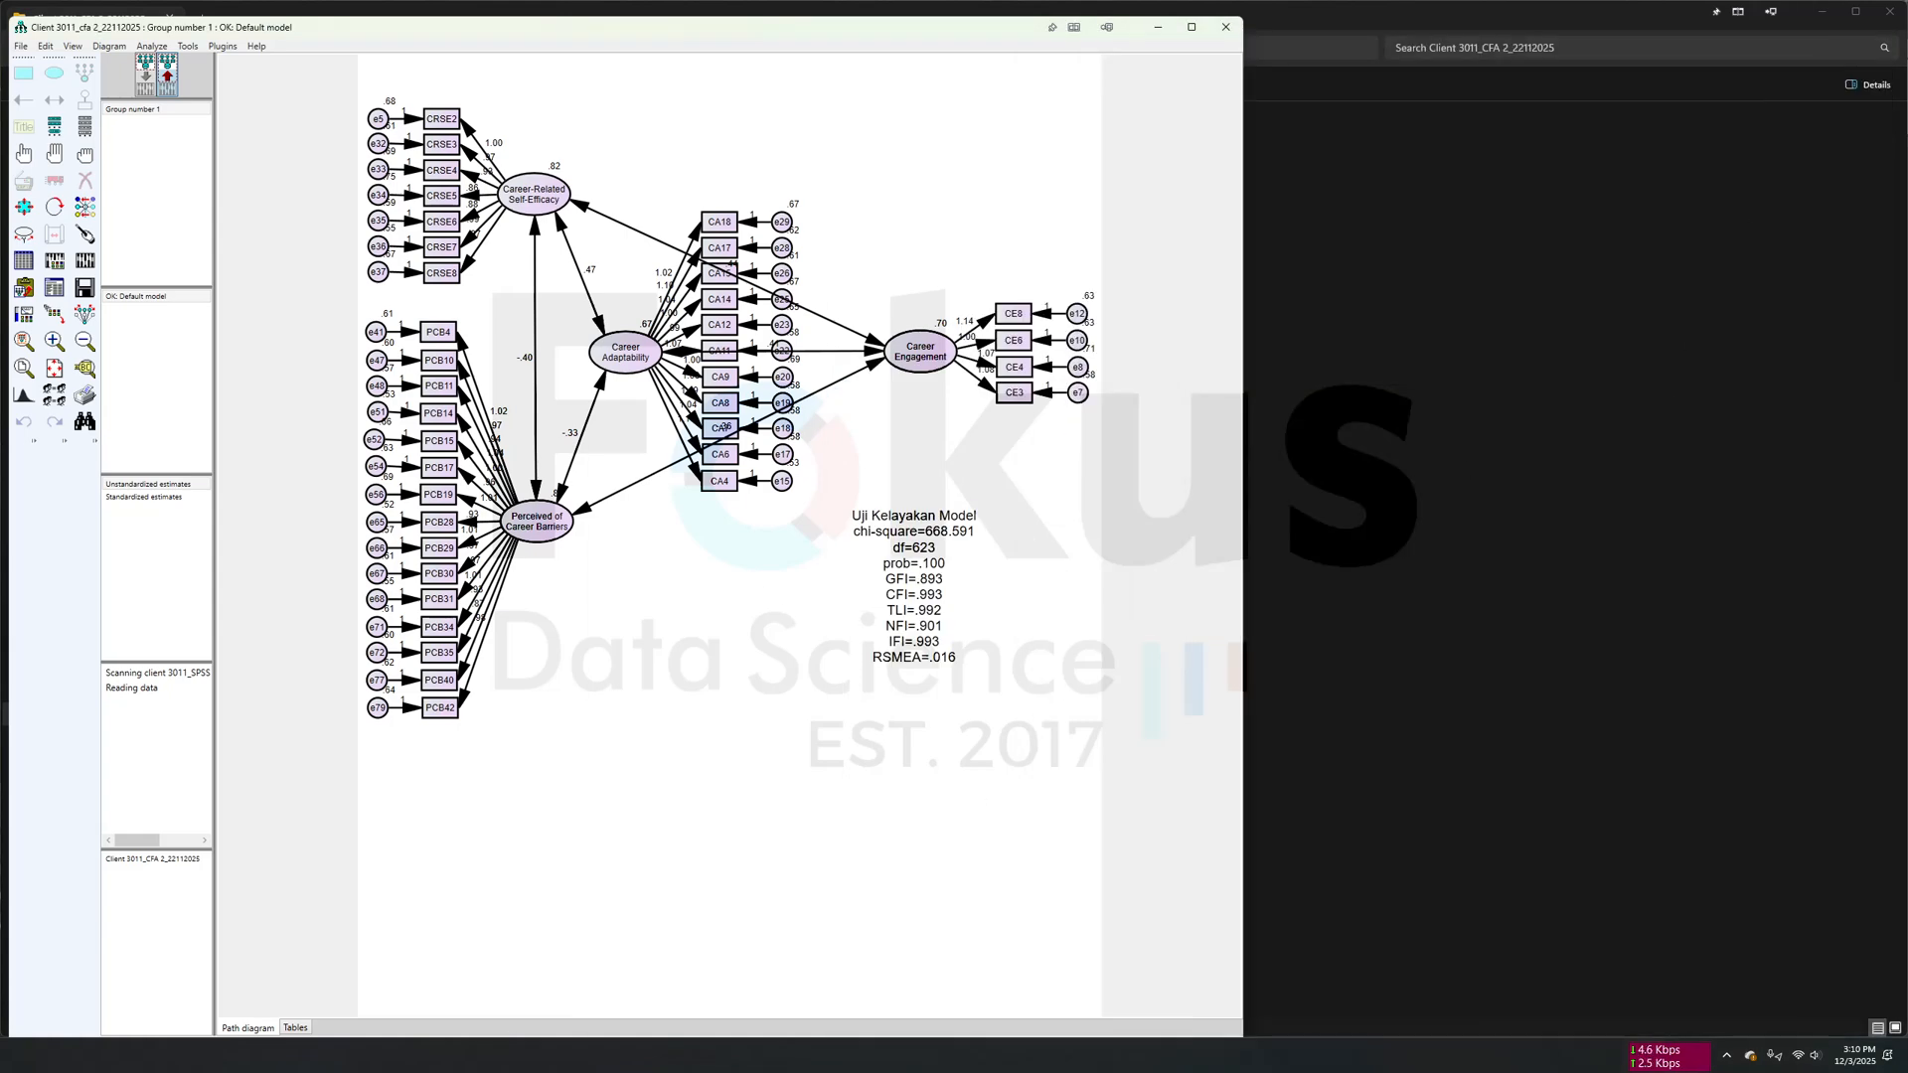
- Switch to the Word interpretation document and review the CFA 2 path diagram together with its goodness-of-fit table
{"action": "key", "text": "alt+Tab"}
{"action": "scroll", "coordinate": [1542, 655], "scroll_direction": "down", "scroll_amount": 15}
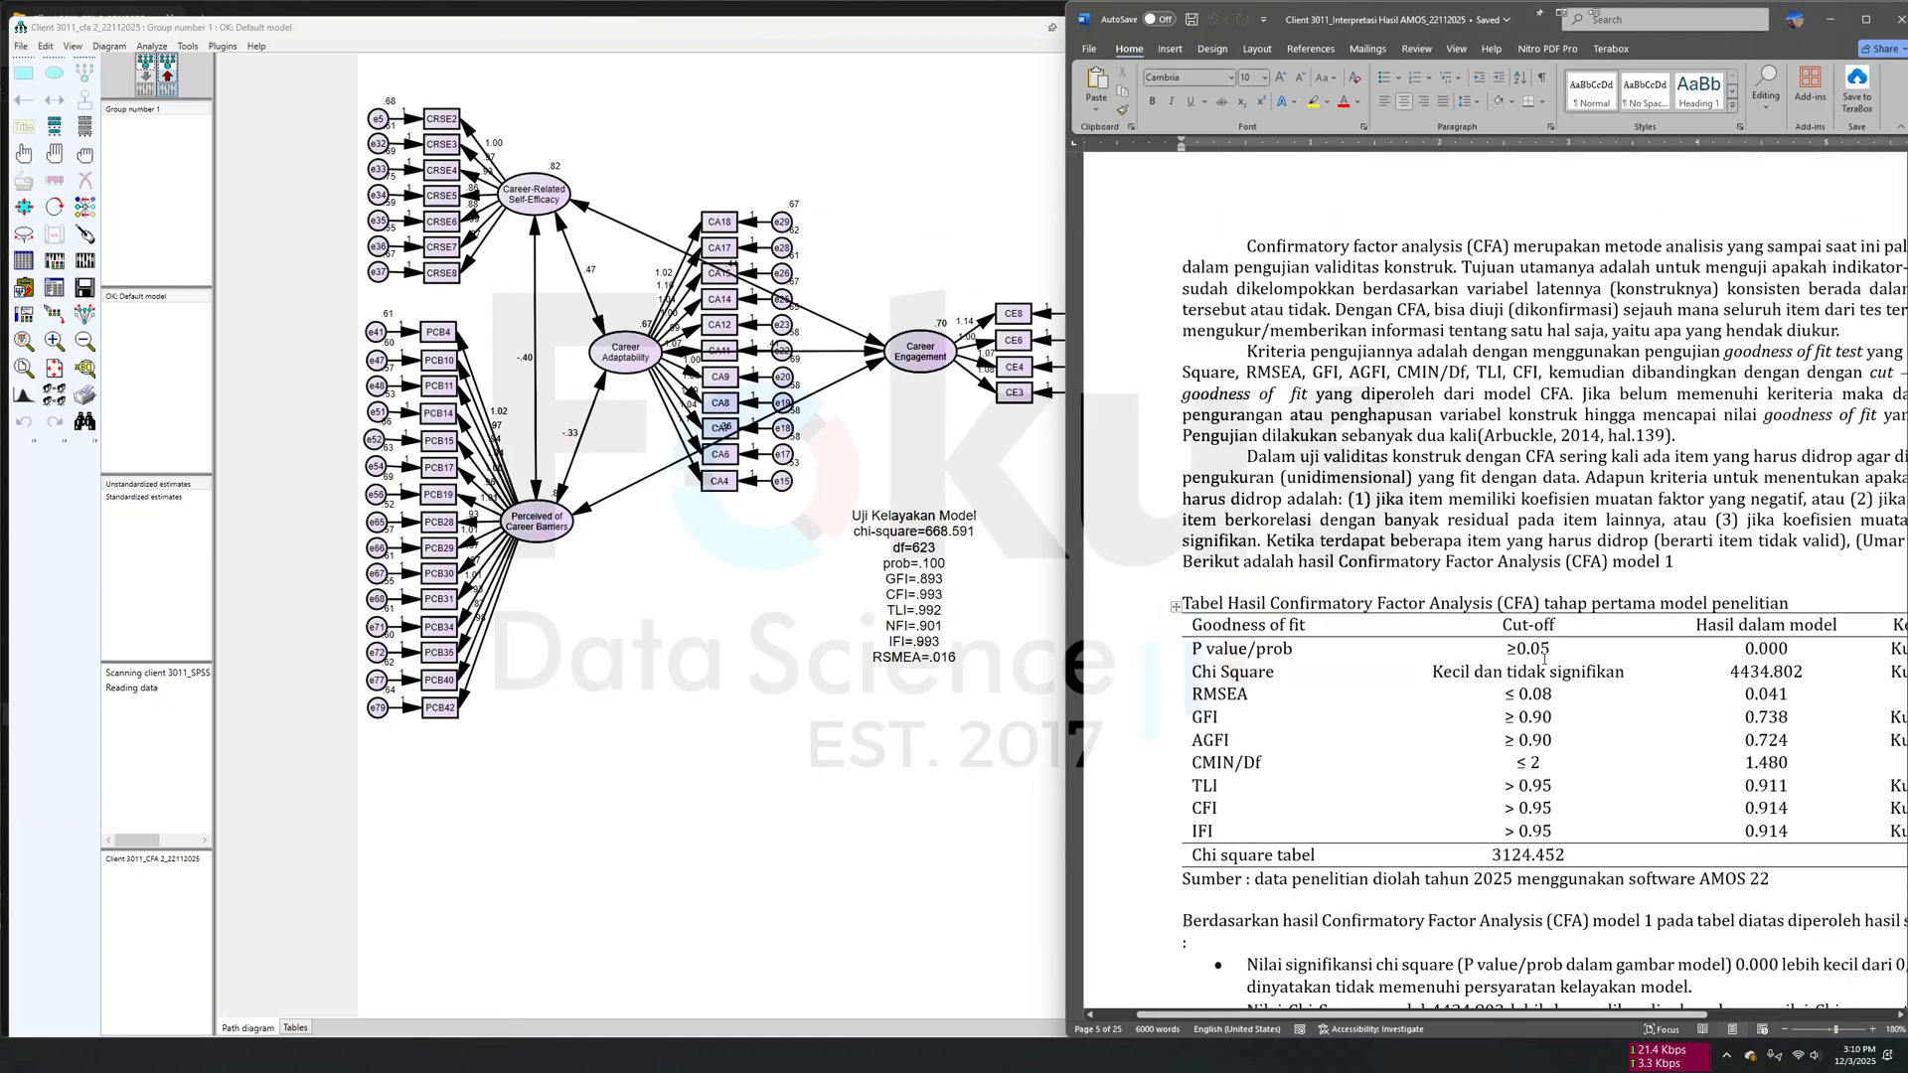
{"action": "scroll", "coordinate": [1546, 662], "scroll_direction": "down", "scroll_amount": 8}
{"action": "scroll", "coordinate": [1543, 660], "scroll_direction": "up", "scroll_amount": 2}
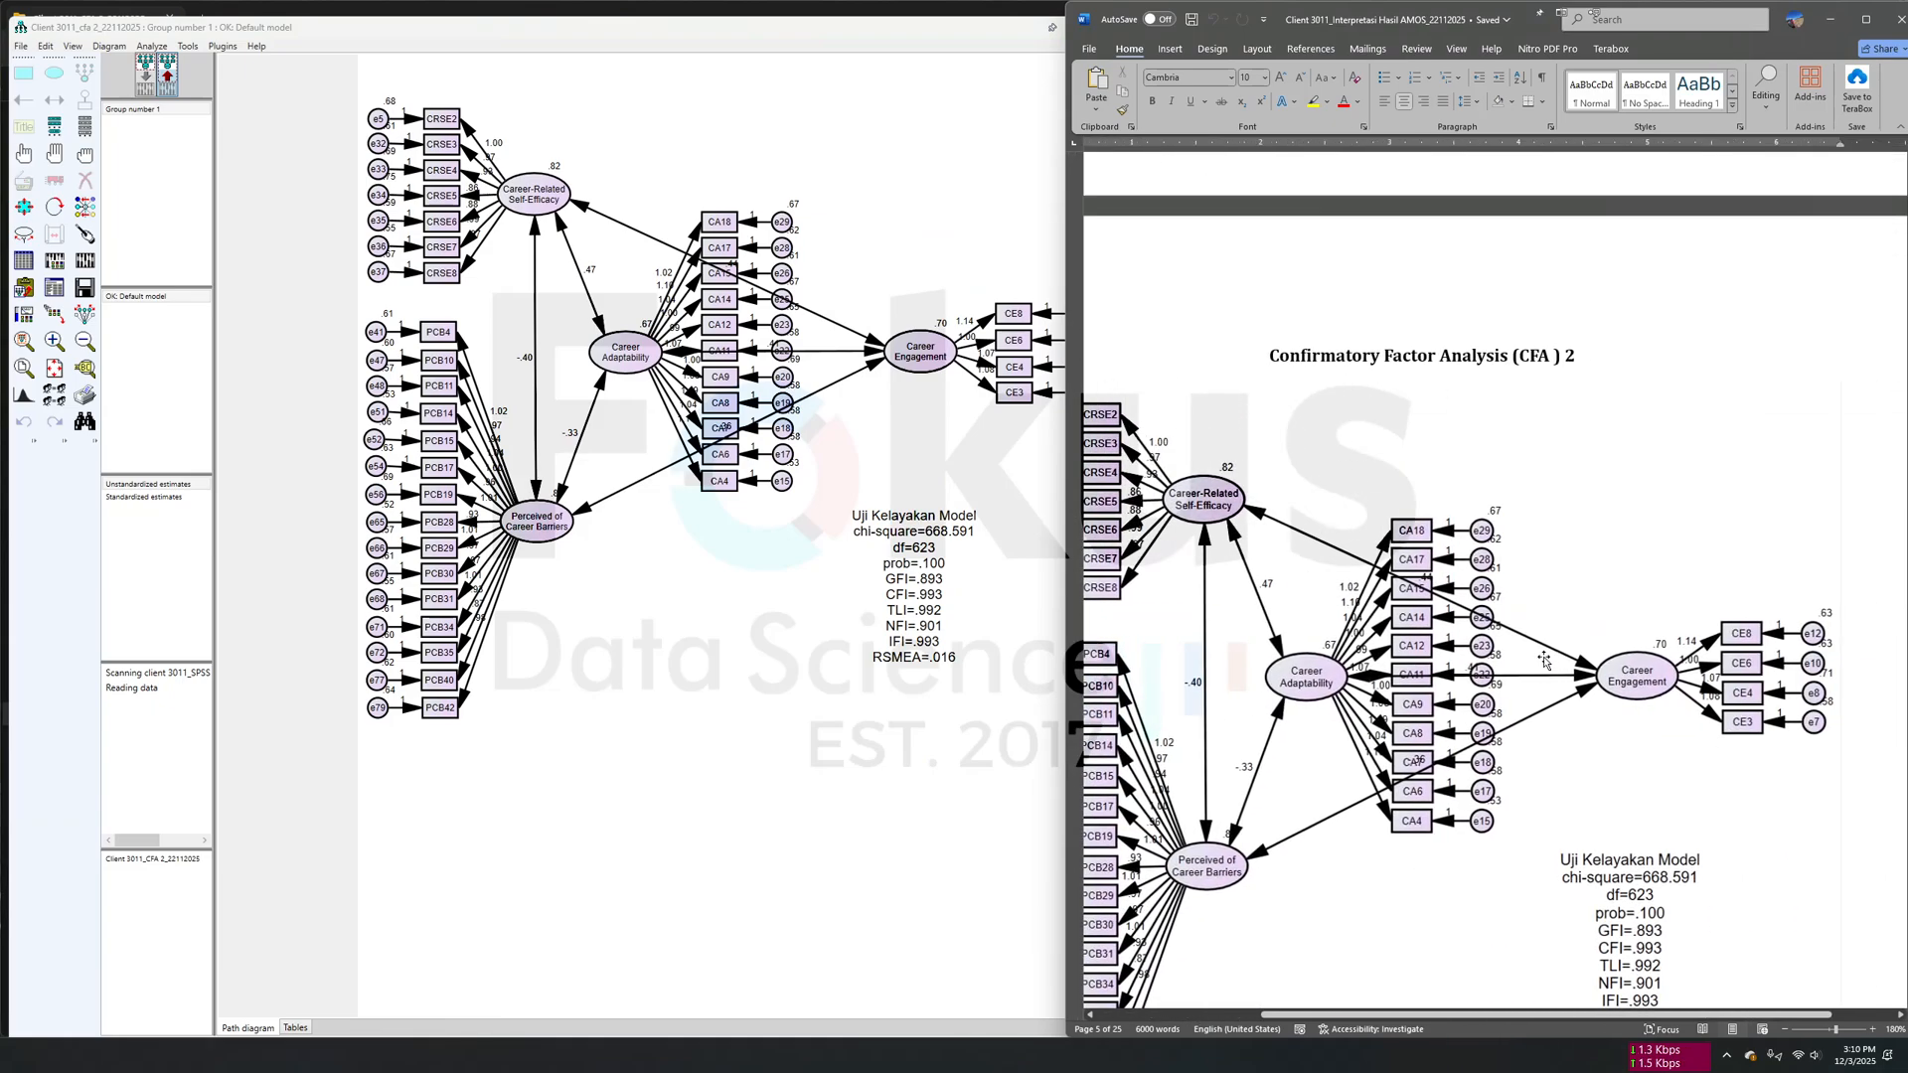
{"action": "scroll", "coordinate": [1544, 661], "scroll_direction": "left", "scroll_amount": 2}
{"action": "scroll", "coordinate": [1544, 661], "scroll_direction": "down", "scroll_amount": 1}
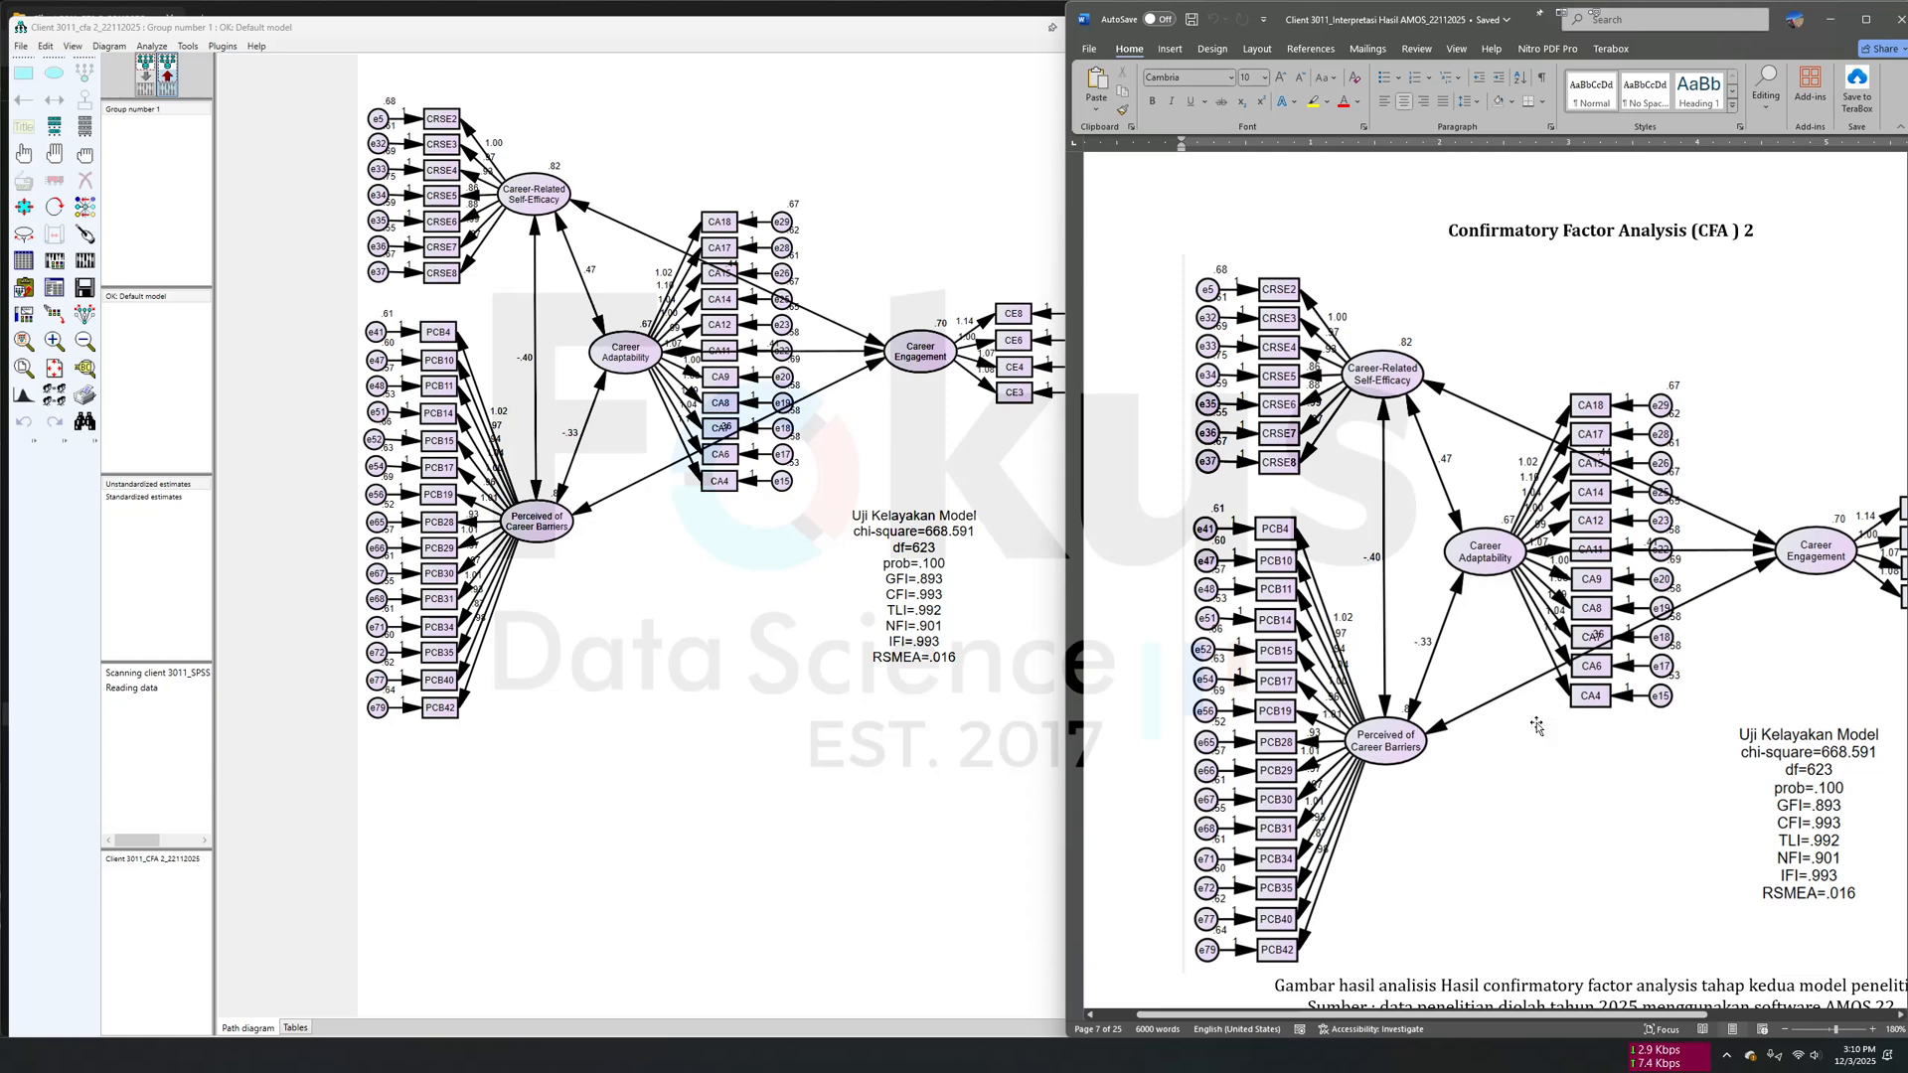
{"action": "scroll", "coordinate": [1536, 726], "scroll_direction": "right", "scroll_amount": 3}
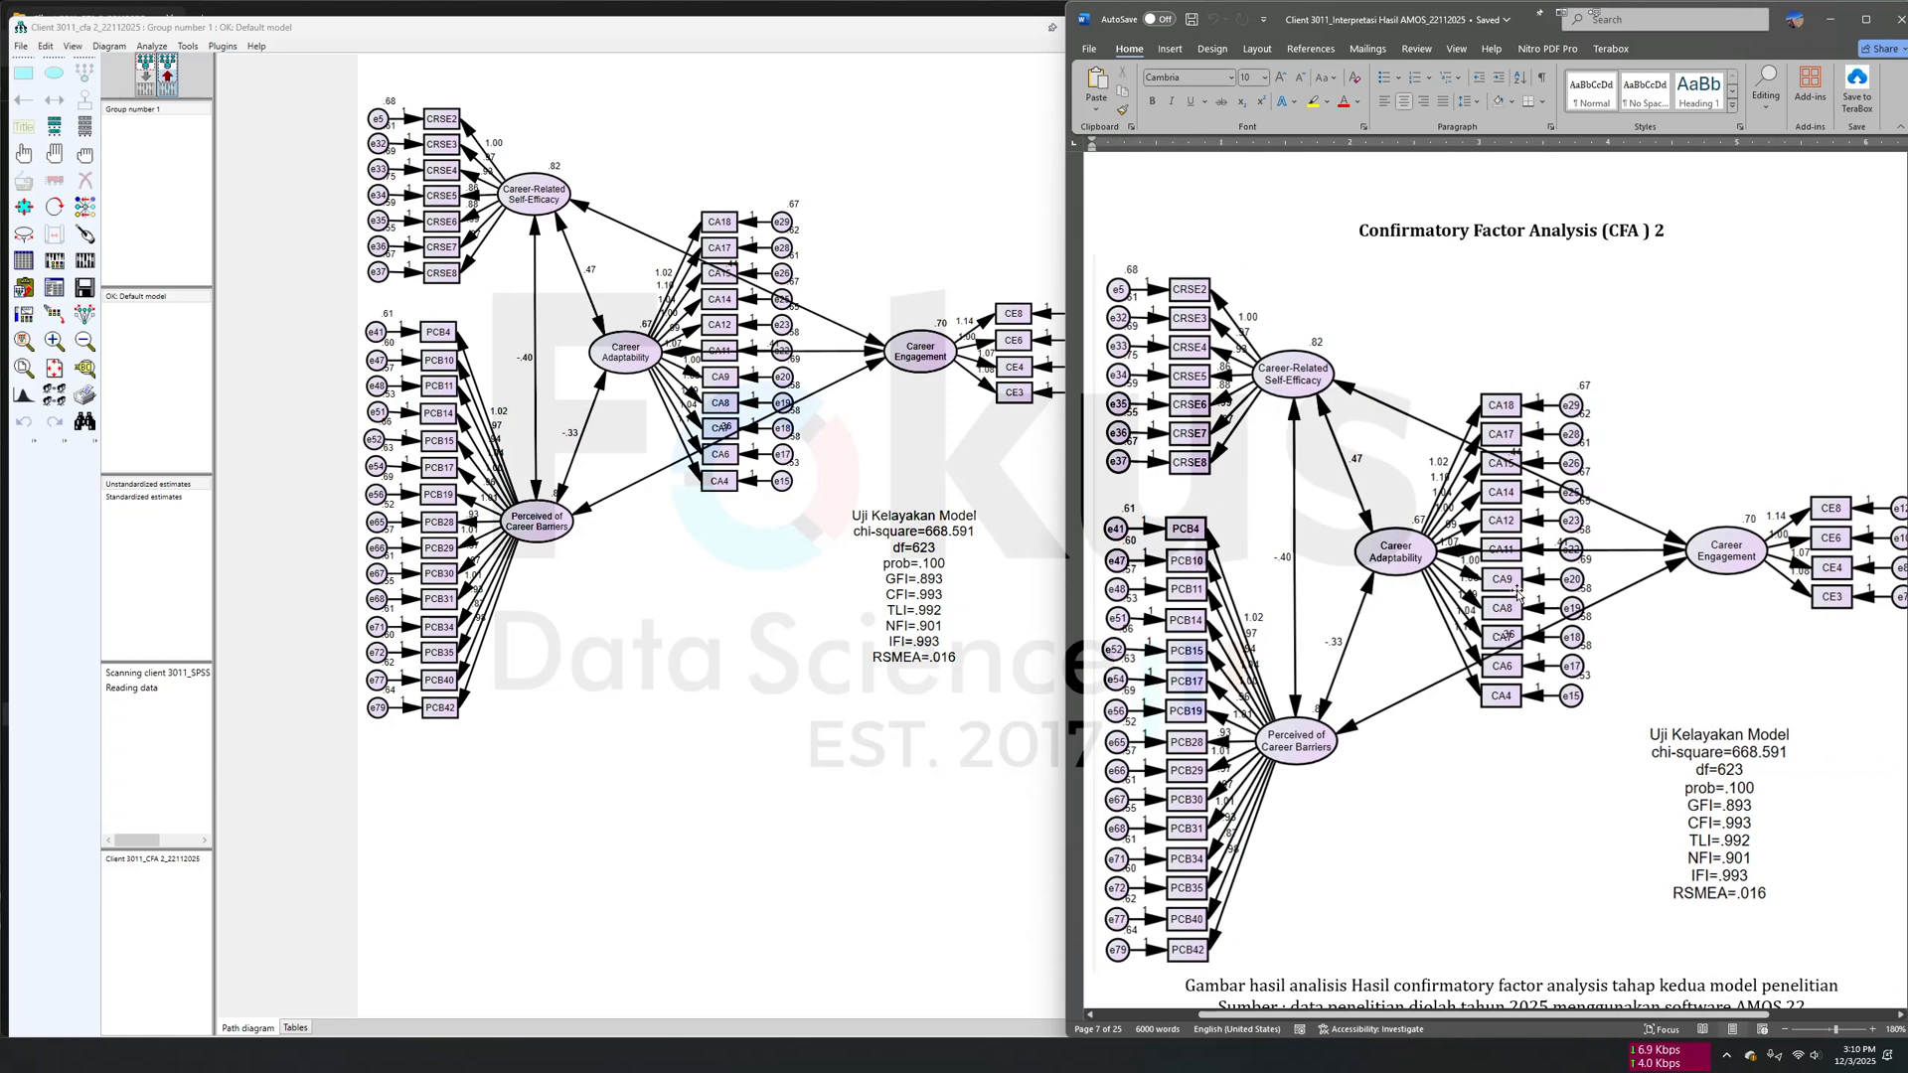
{"action": "scroll", "coordinate": [1601, 718], "scroll_direction": "down", "scroll_amount": 3}
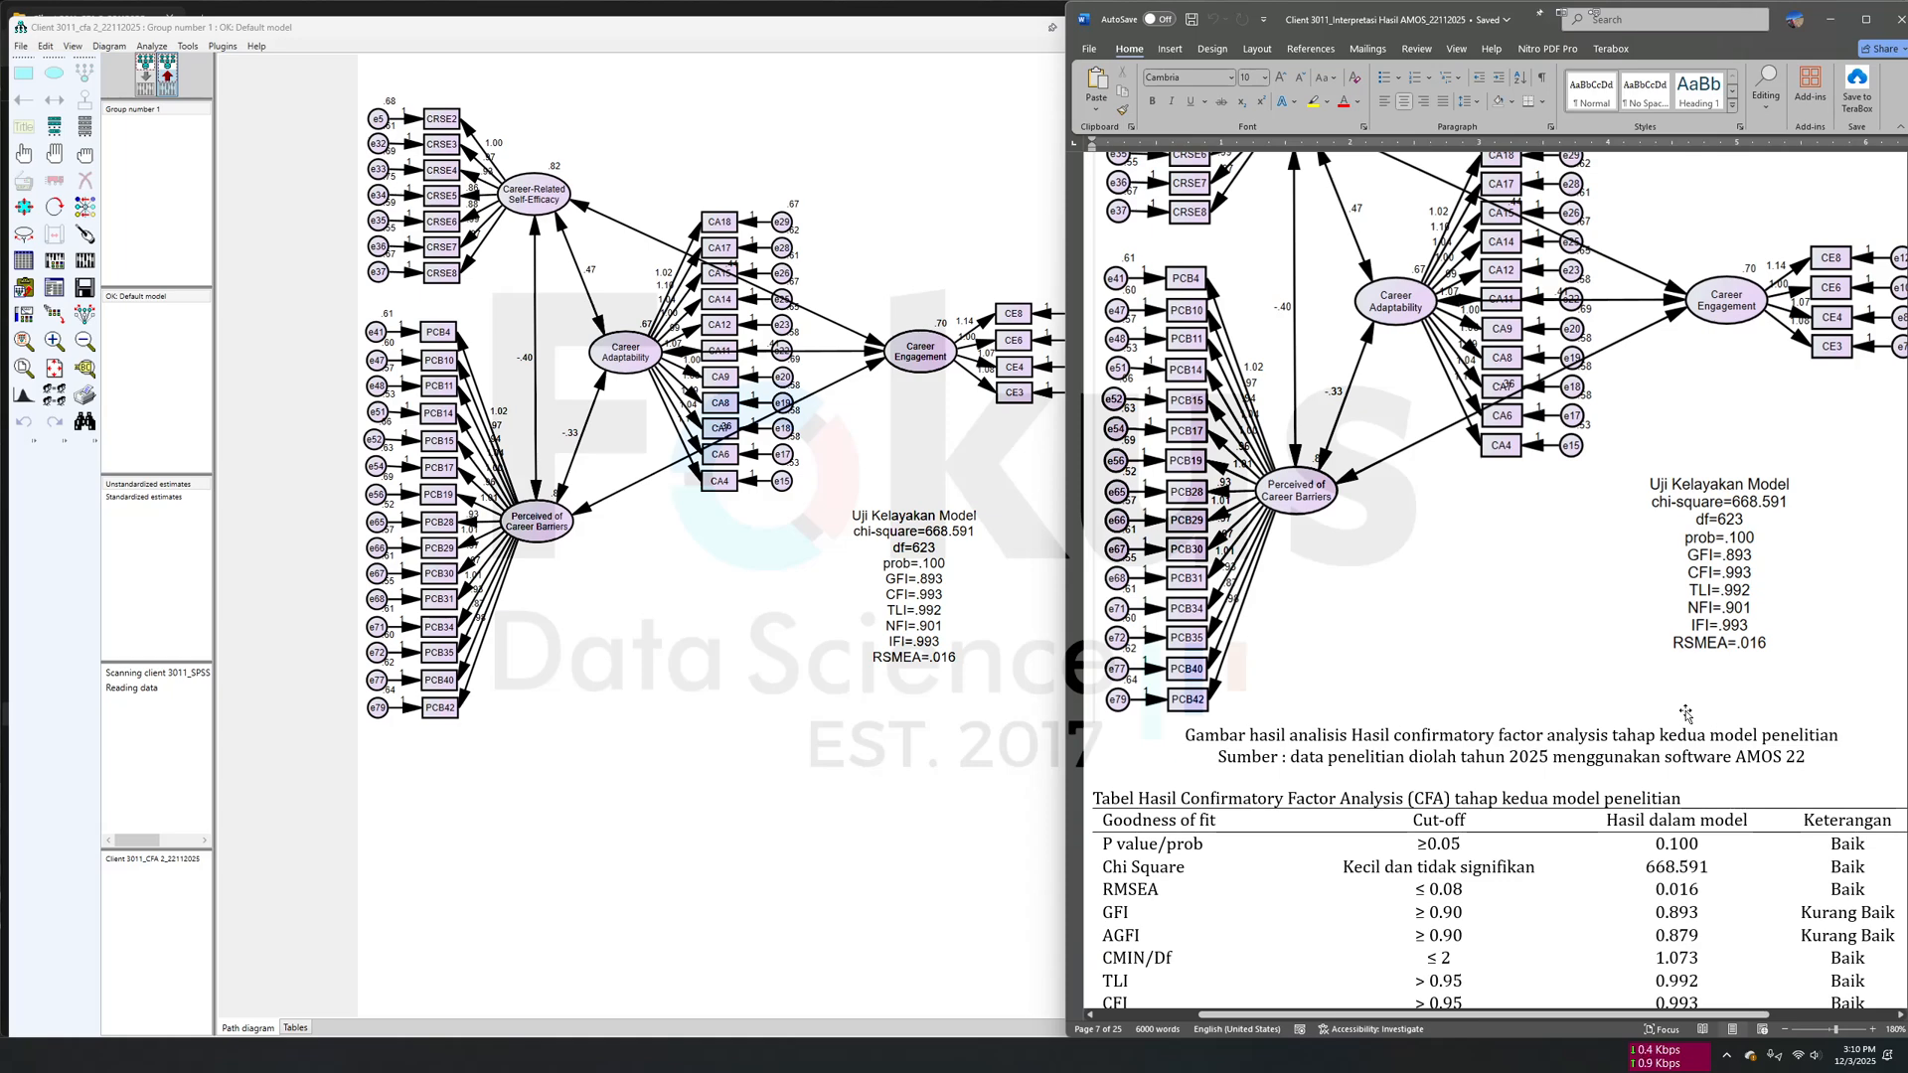
{"action": "scroll", "coordinate": [1686, 712], "scroll_direction": "down", "scroll_amount": 1}
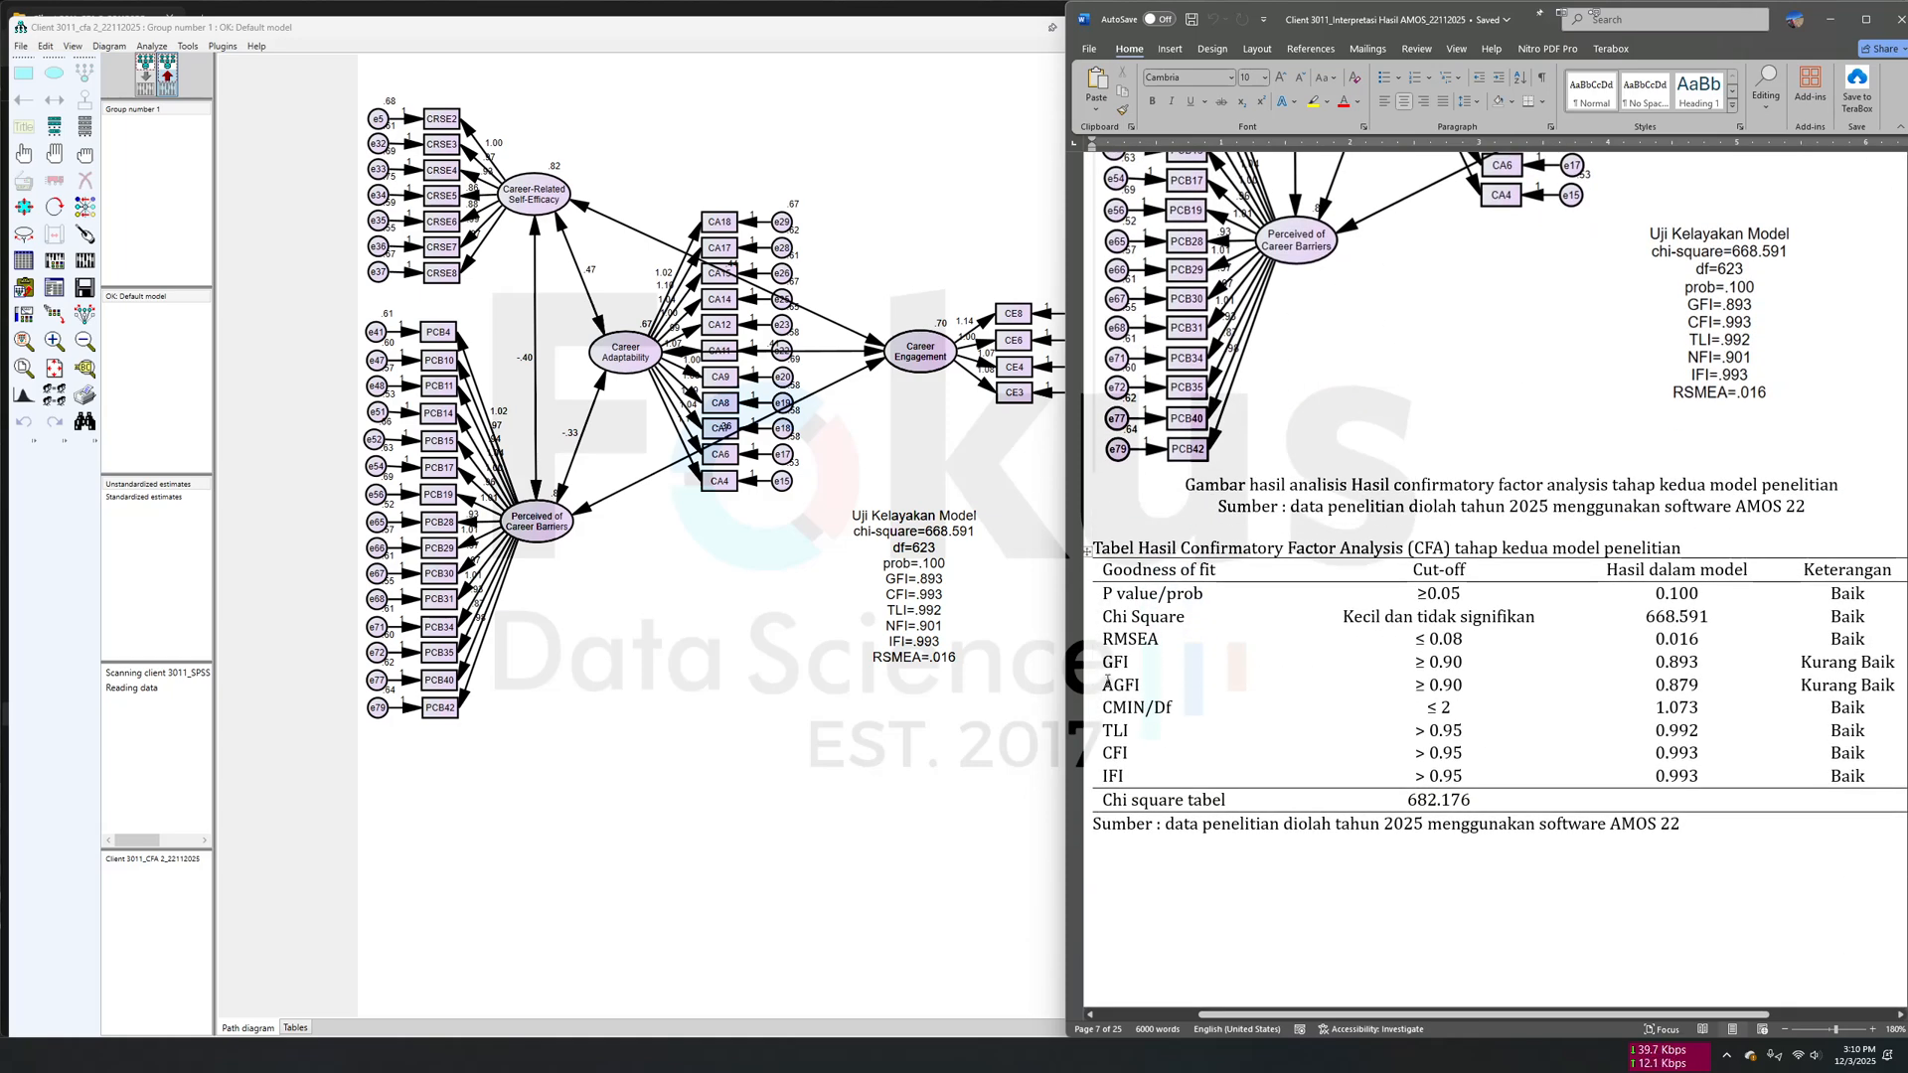
{"action": "scroll", "coordinate": [1476, 726], "scroll_direction": "up", "scroll_amount": 2}
{"action": "scroll", "coordinate": [1475, 726], "scroll_direction": "up", "scroll_amount": 3}
{"action": "scroll", "coordinate": [1466, 596], "scroll_direction": "down", "scroll_amount": 2}
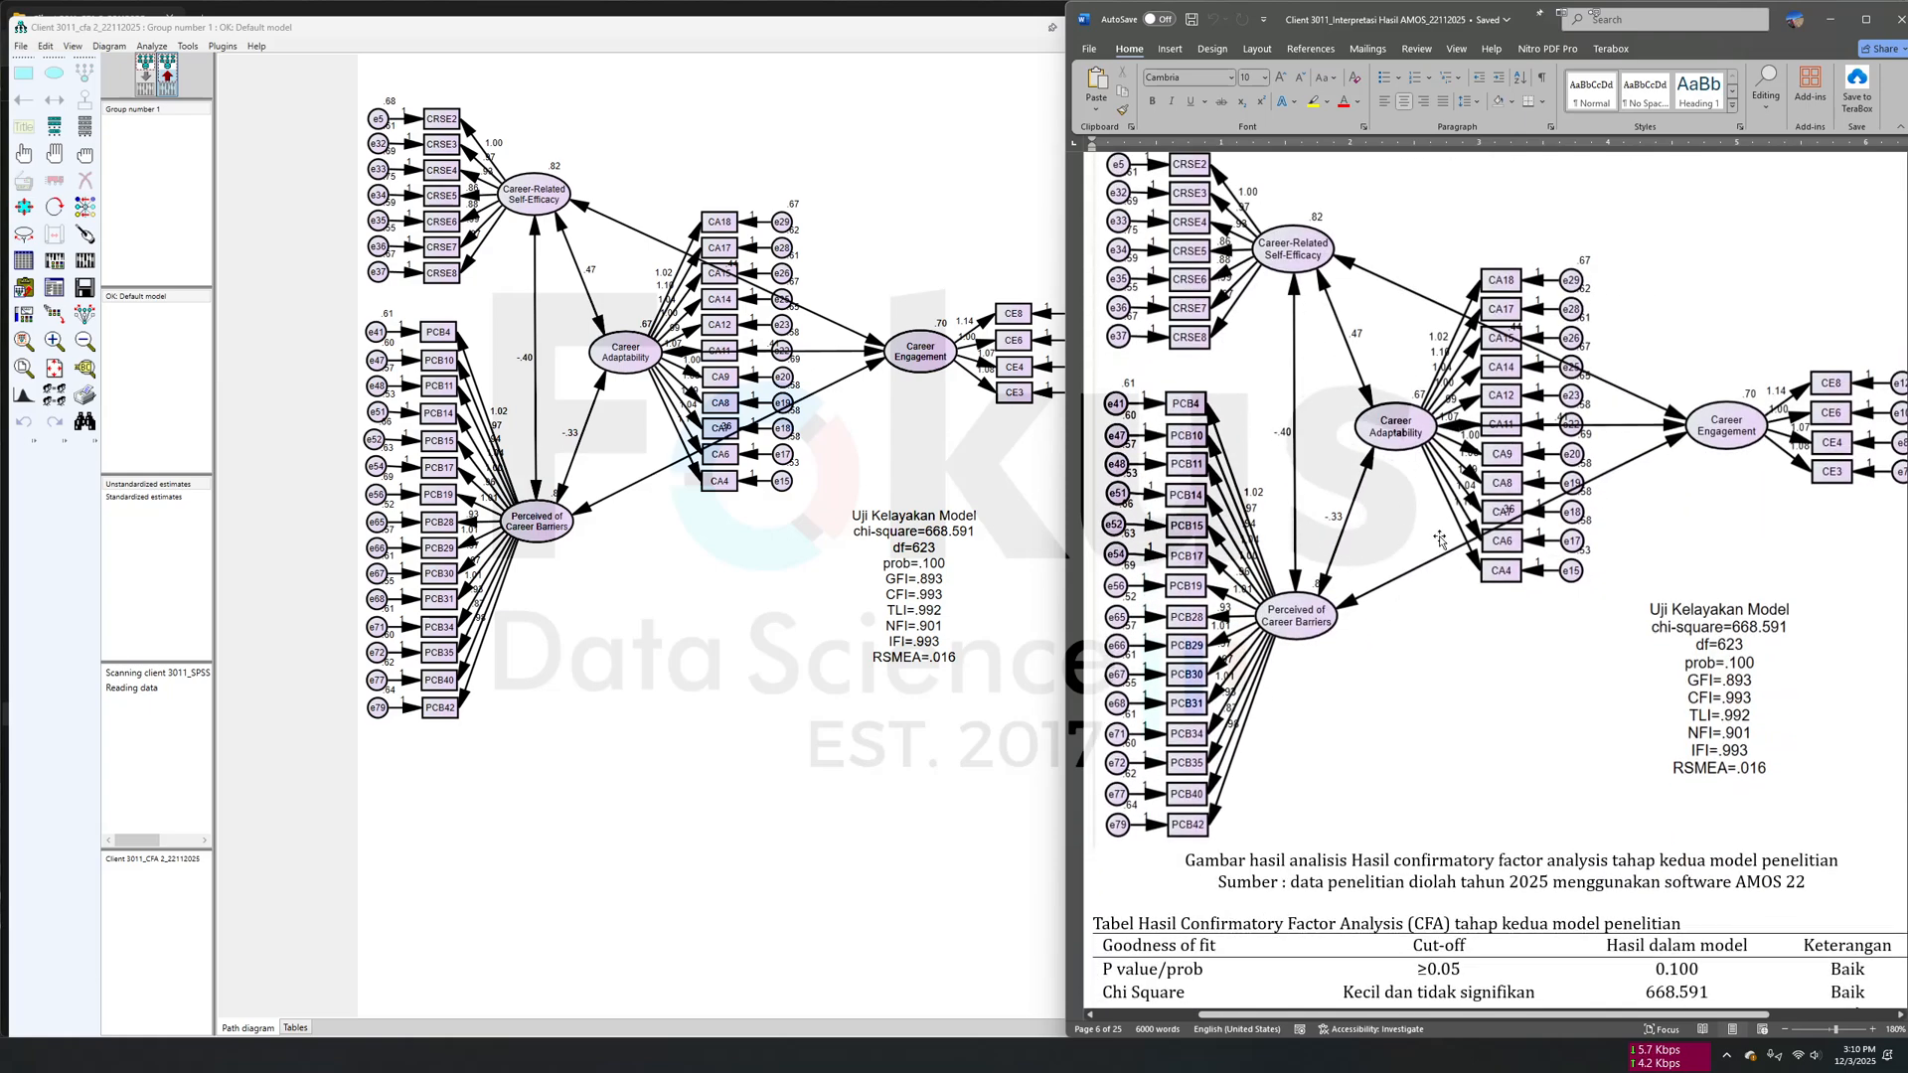
{"action": "scroll", "coordinate": [1460, 515], "scroll_direction": "down", "scroll_amount": 3}
{"action": "scroll", "coordinate": [1460, 502], "scroll_direction": "up", "scroll_amount": 5}
- Bring up the diagram in the document's Structural Equation Modeling Hipotesis Penelitian 1 section as a reference
{"action": "scroll", "coordinate": [1460, 502], "scroll_direction": "down", "scroll_amount": 10}
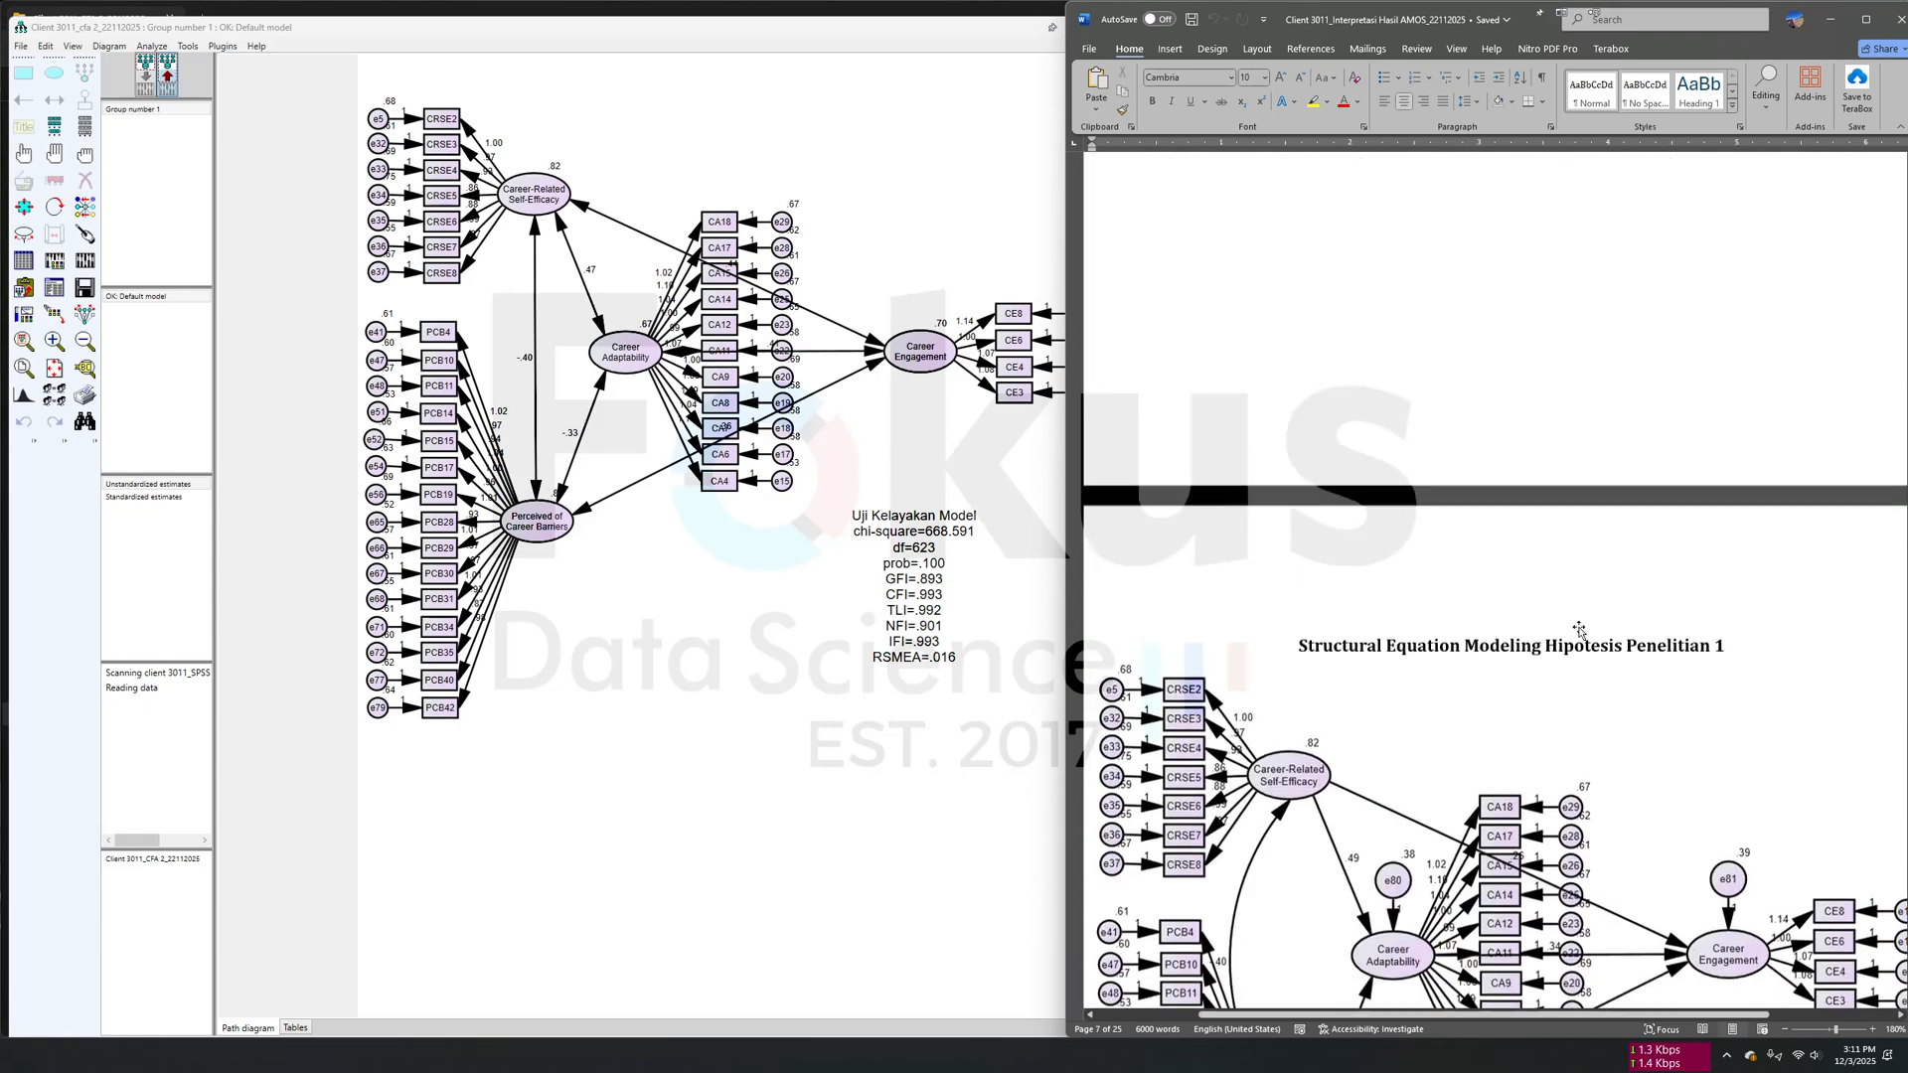
{"action": "scroll", "coordinate": [1580, 629], "scroll_direction": "down", "scroll_amount": 3}
{"action": "scroll", "coordinate": [1464, 182], "scroll_direction": "up", "scroll_amount": 1}
- In the AMOS input diagram, delete all latent covariances except the one between Career-Related Self-Efficacy and Perceived of Career Barriers
{"action": "left_click", "coordinate": [145, 75]}
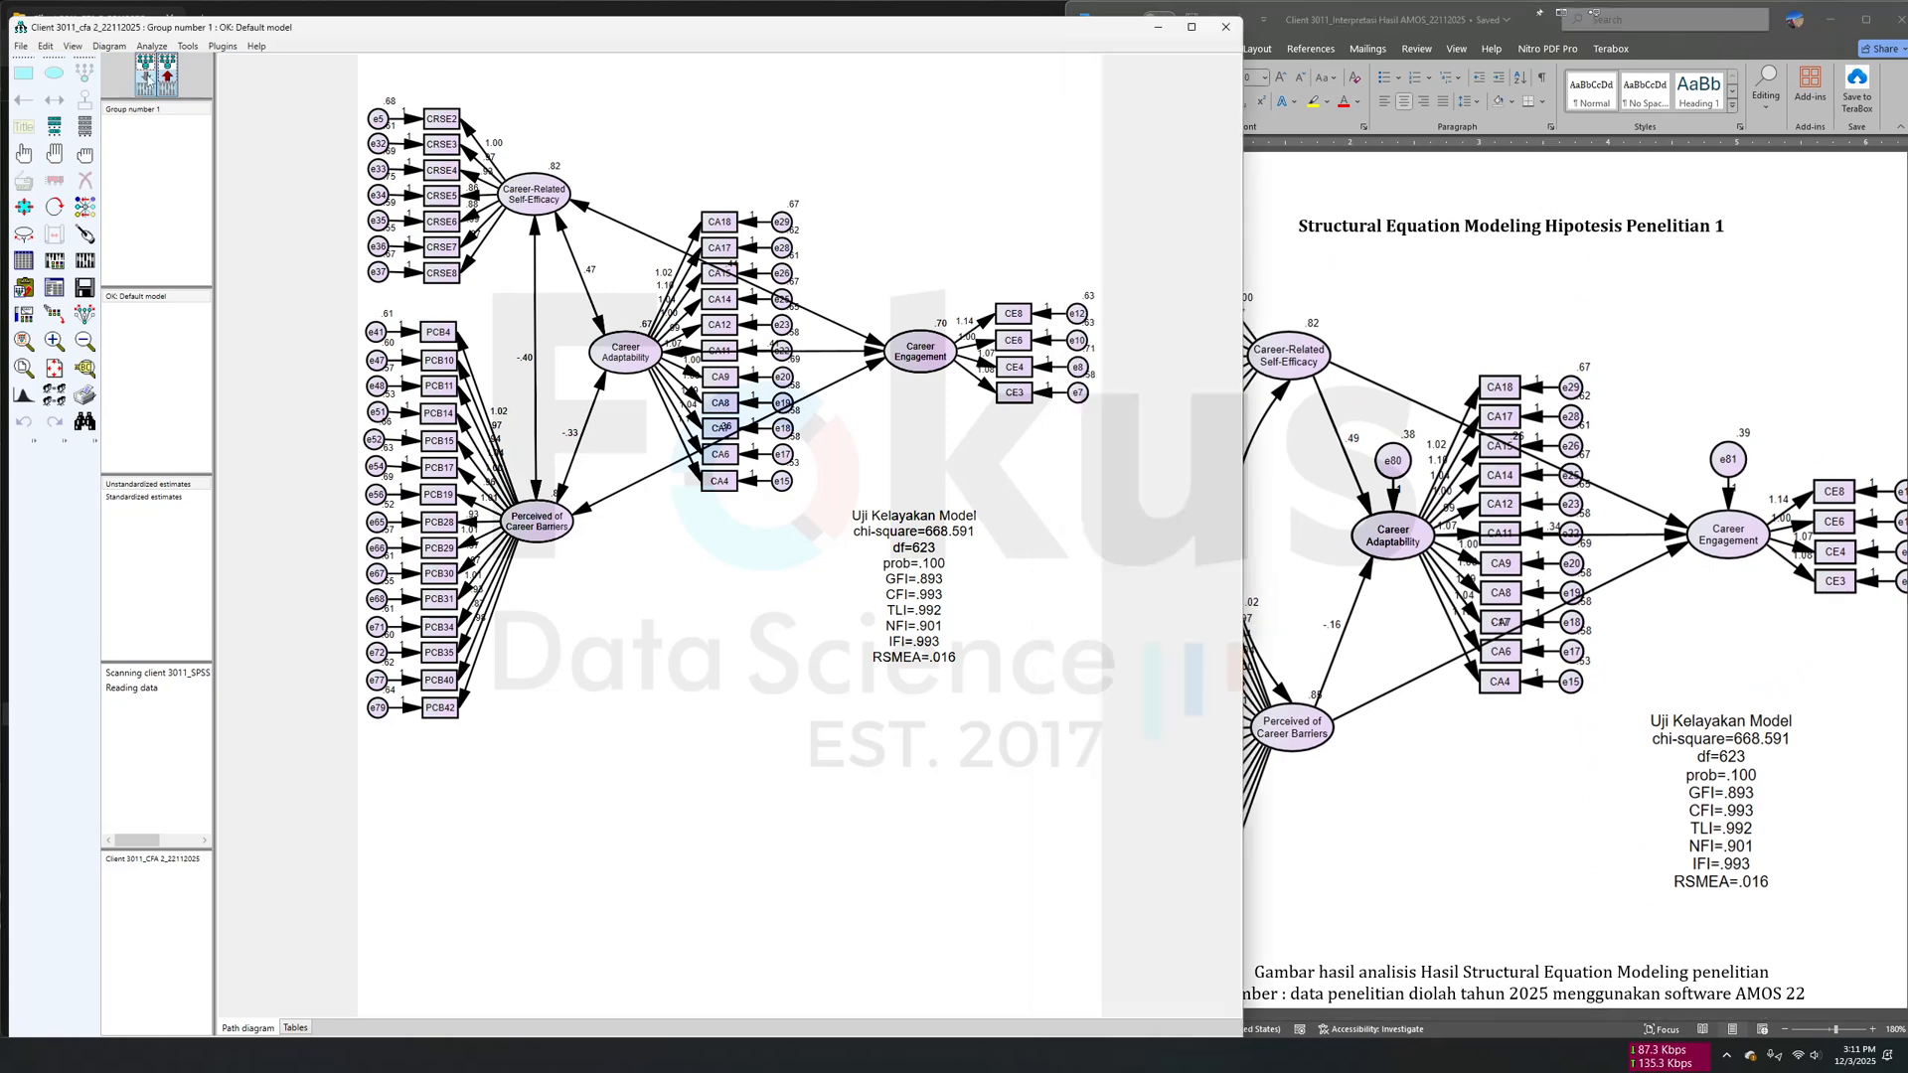
{"action": "left_click", "coordinate": [86, 180]}
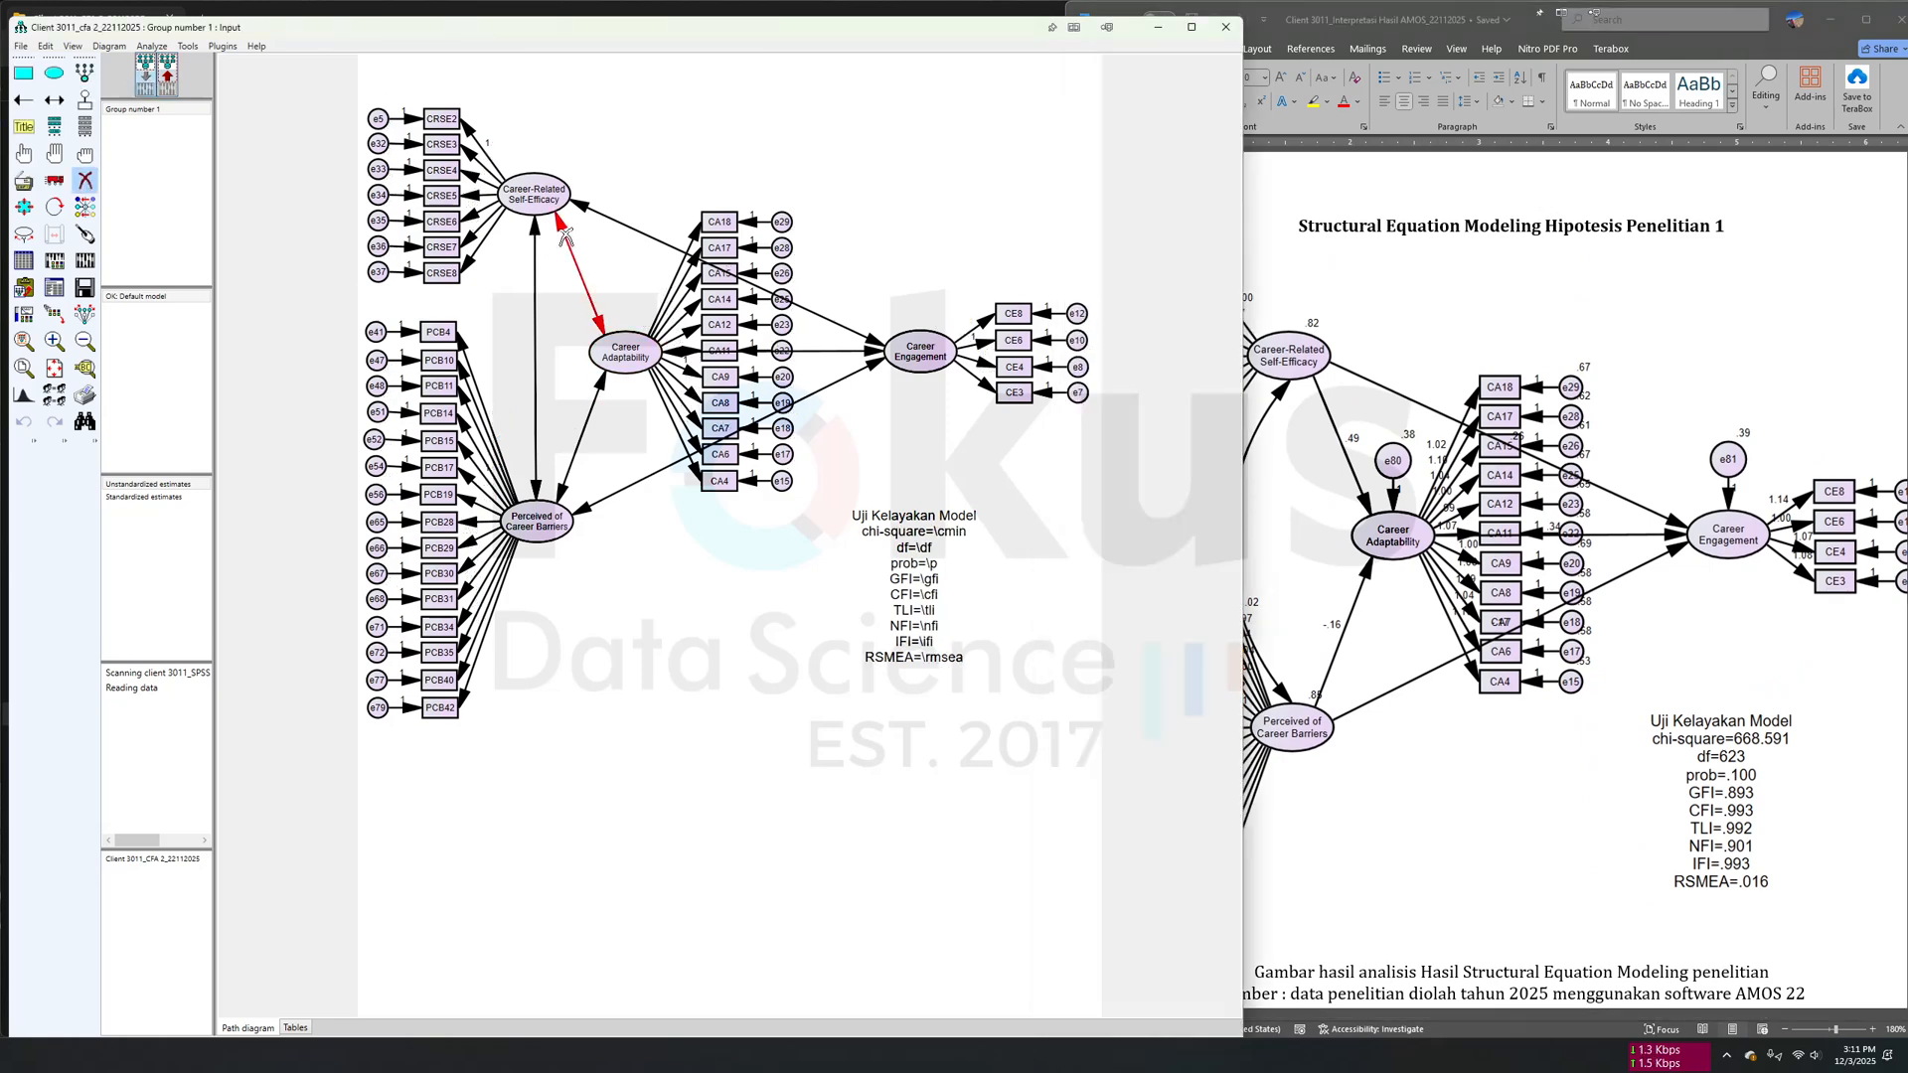
{"action": "left_click", "coordinate": [565, 230]}
{"action": "left_click", "coordinate": [588, 212]}
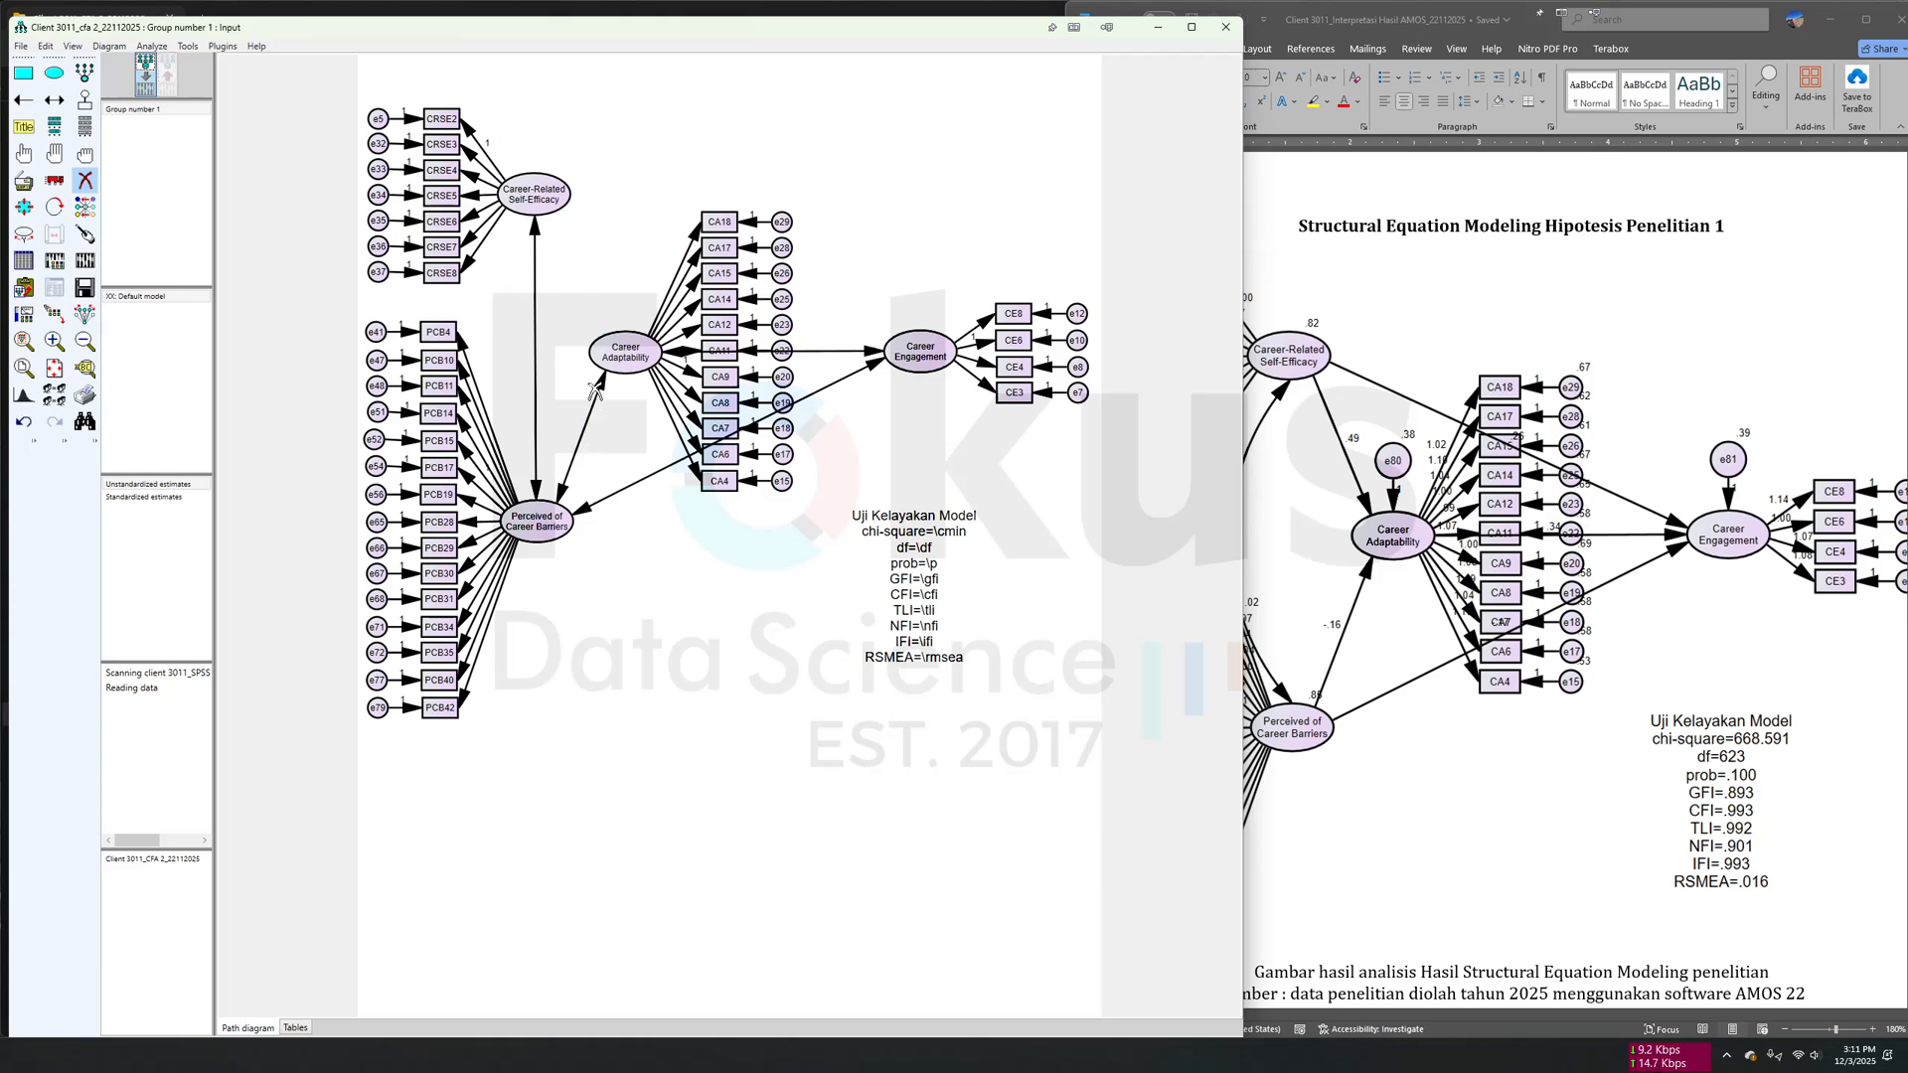
{"action": "left_click", "coordinate": [599, 389]}
{"action": "left_click", "coordinate": [872, 361]}
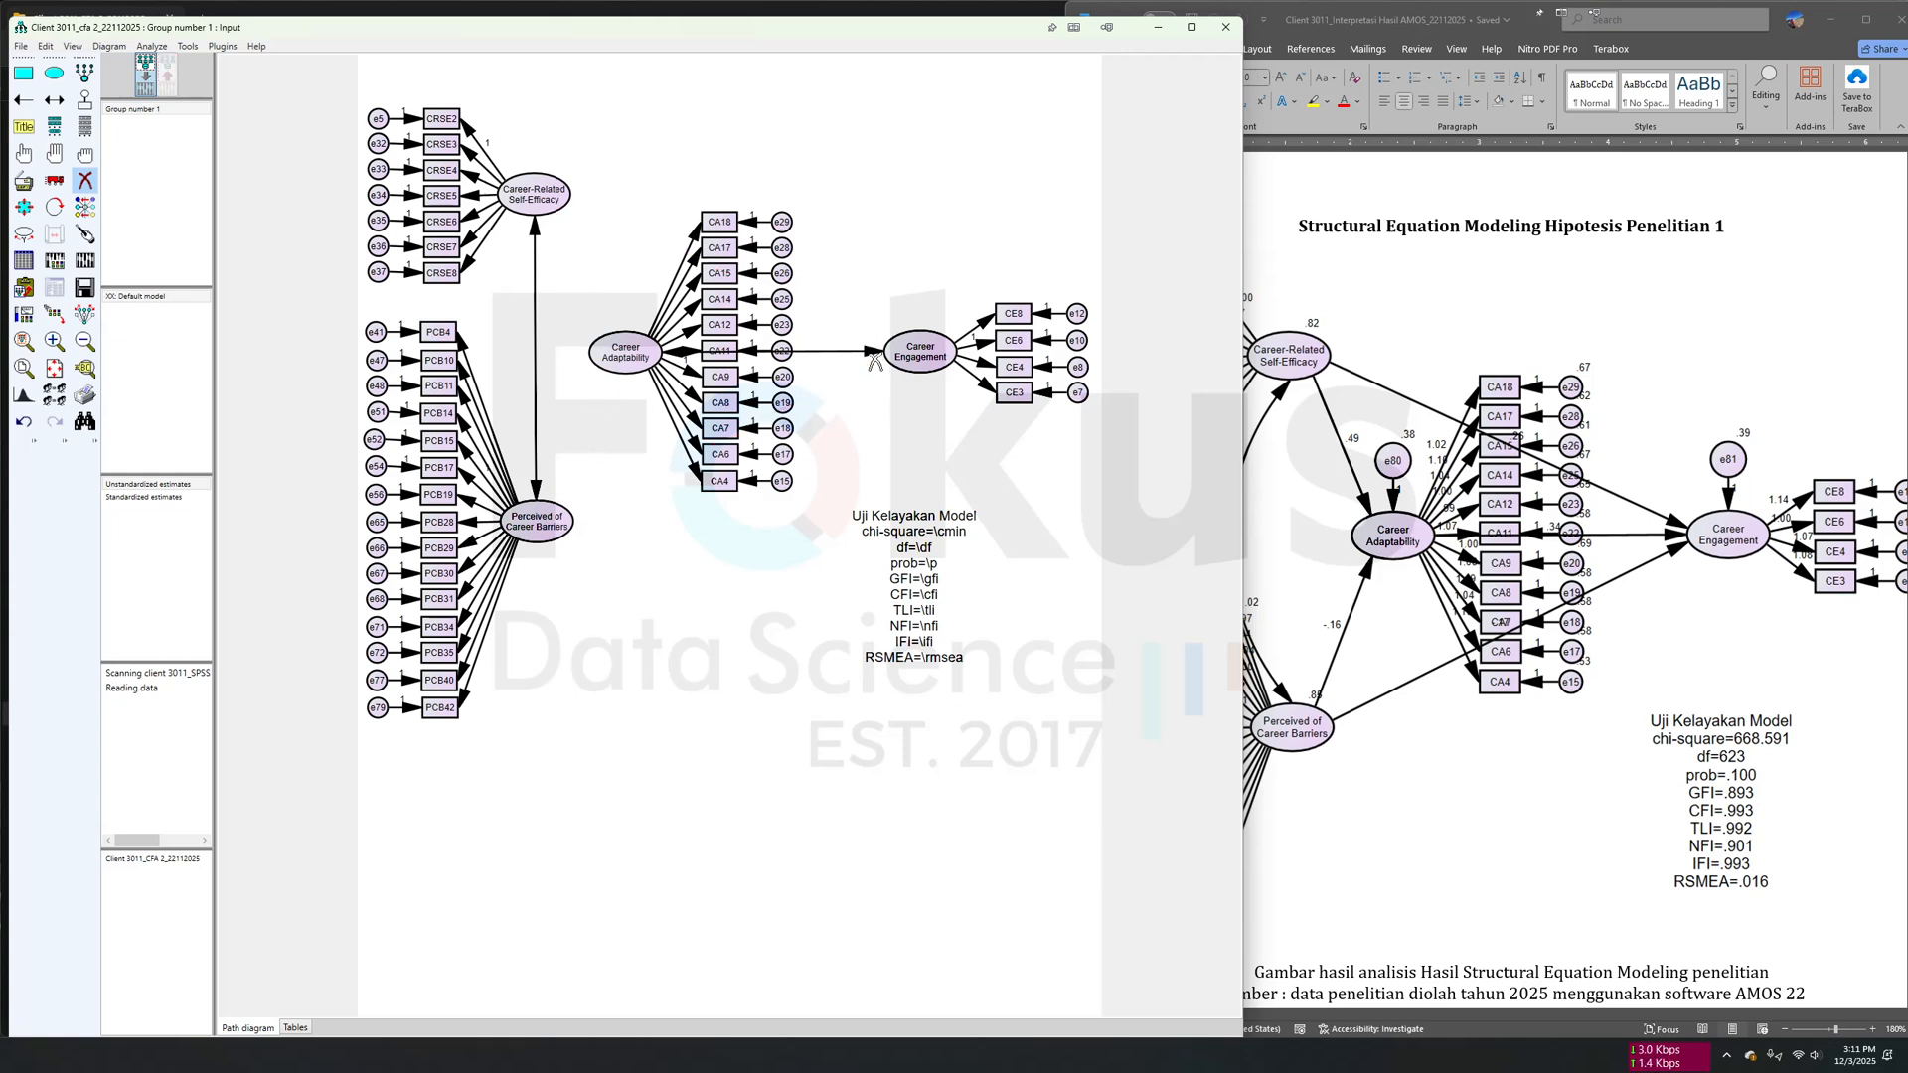
{"action": "left_click", "coordinate": [874, 353]}
- Draw regression paths from Career-Related Self-Efficacy and Perceived of Career Barriers to Career Adaptability and Career Engagement, and from Career Adaptability to Career Engagement
{"action": "left_click", "coordinate": [23, 100]}
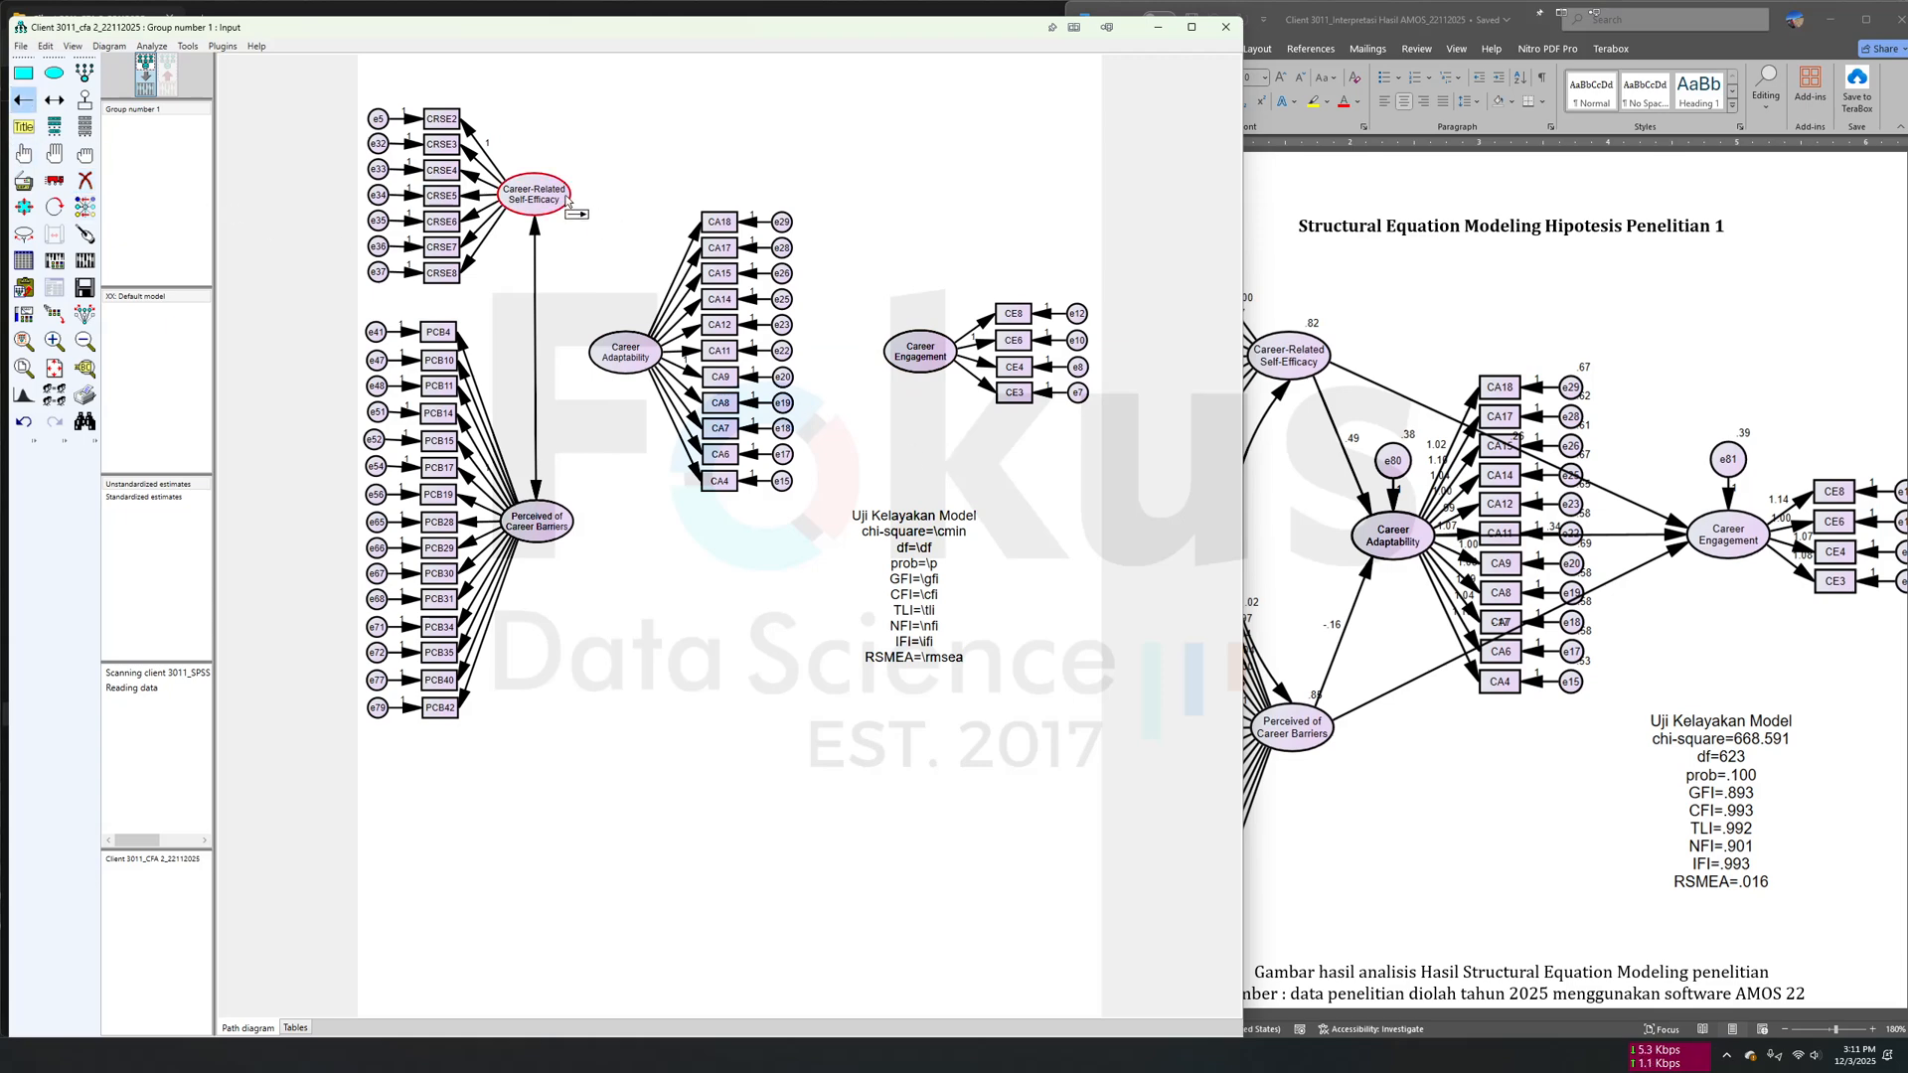
{"action": "left_click_drag", "start_coordinate": [569, 201], "coordinate": [633, 355]}
{"action": "left_click_drag", "start_coordinate": [568, 522], "coordinate": [900, 361]}
{"action": "left_click_drag", "start_coordinate": [562, 527], "coordinate": [904, 354]}
{"action": "left_click_drag", "start_coordinate": [556, 199], "coordinate": [904, 354]}
- Touch up the arrow connections on all four latent variables: Career-Related Self-Efficacy, Career Adaptability, Perceived of Career Barriers and Career Engagement
{"action": "left_click", "coordinate": [84, 234]}
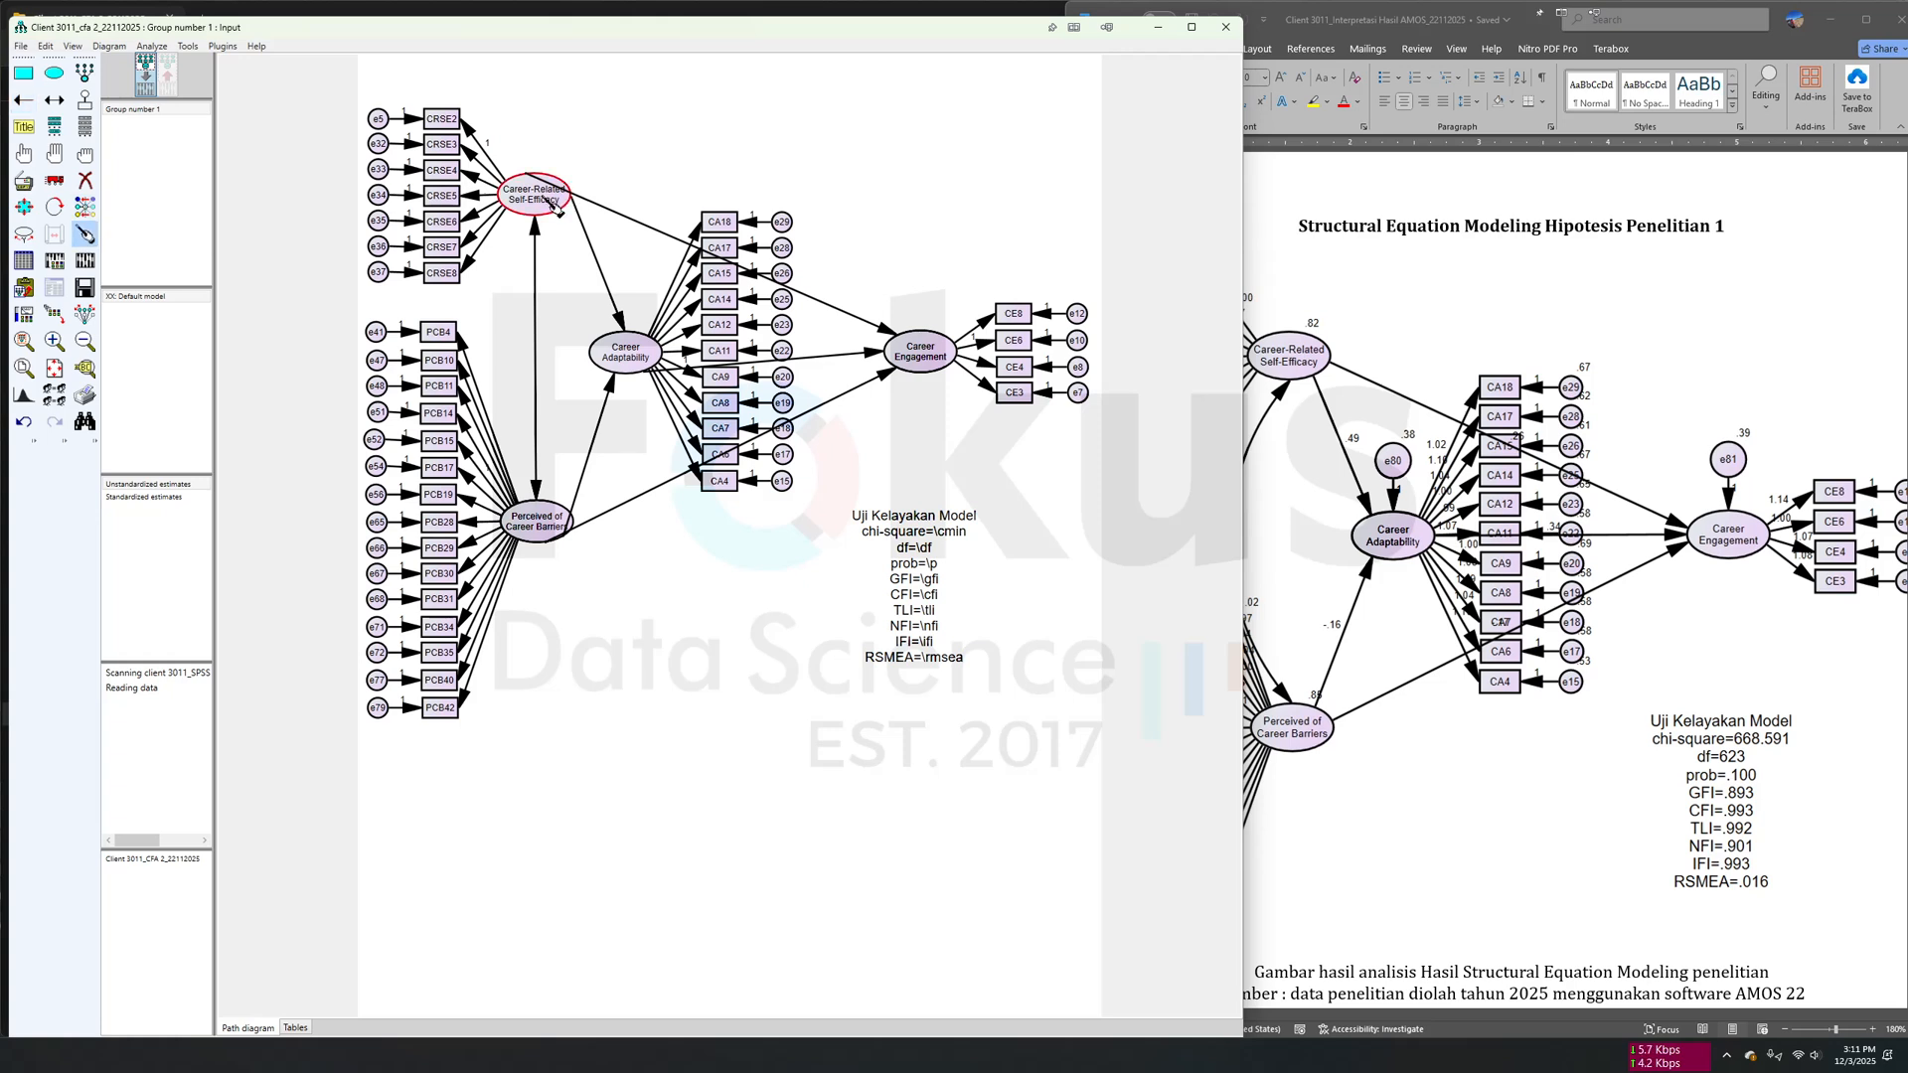
{"action": "left_click", "coordinate": [556, 204]}
{"action": "left_click", "coordinate": [636, 367]}
{"action": "left_click", "coordinate": [565, 534]}
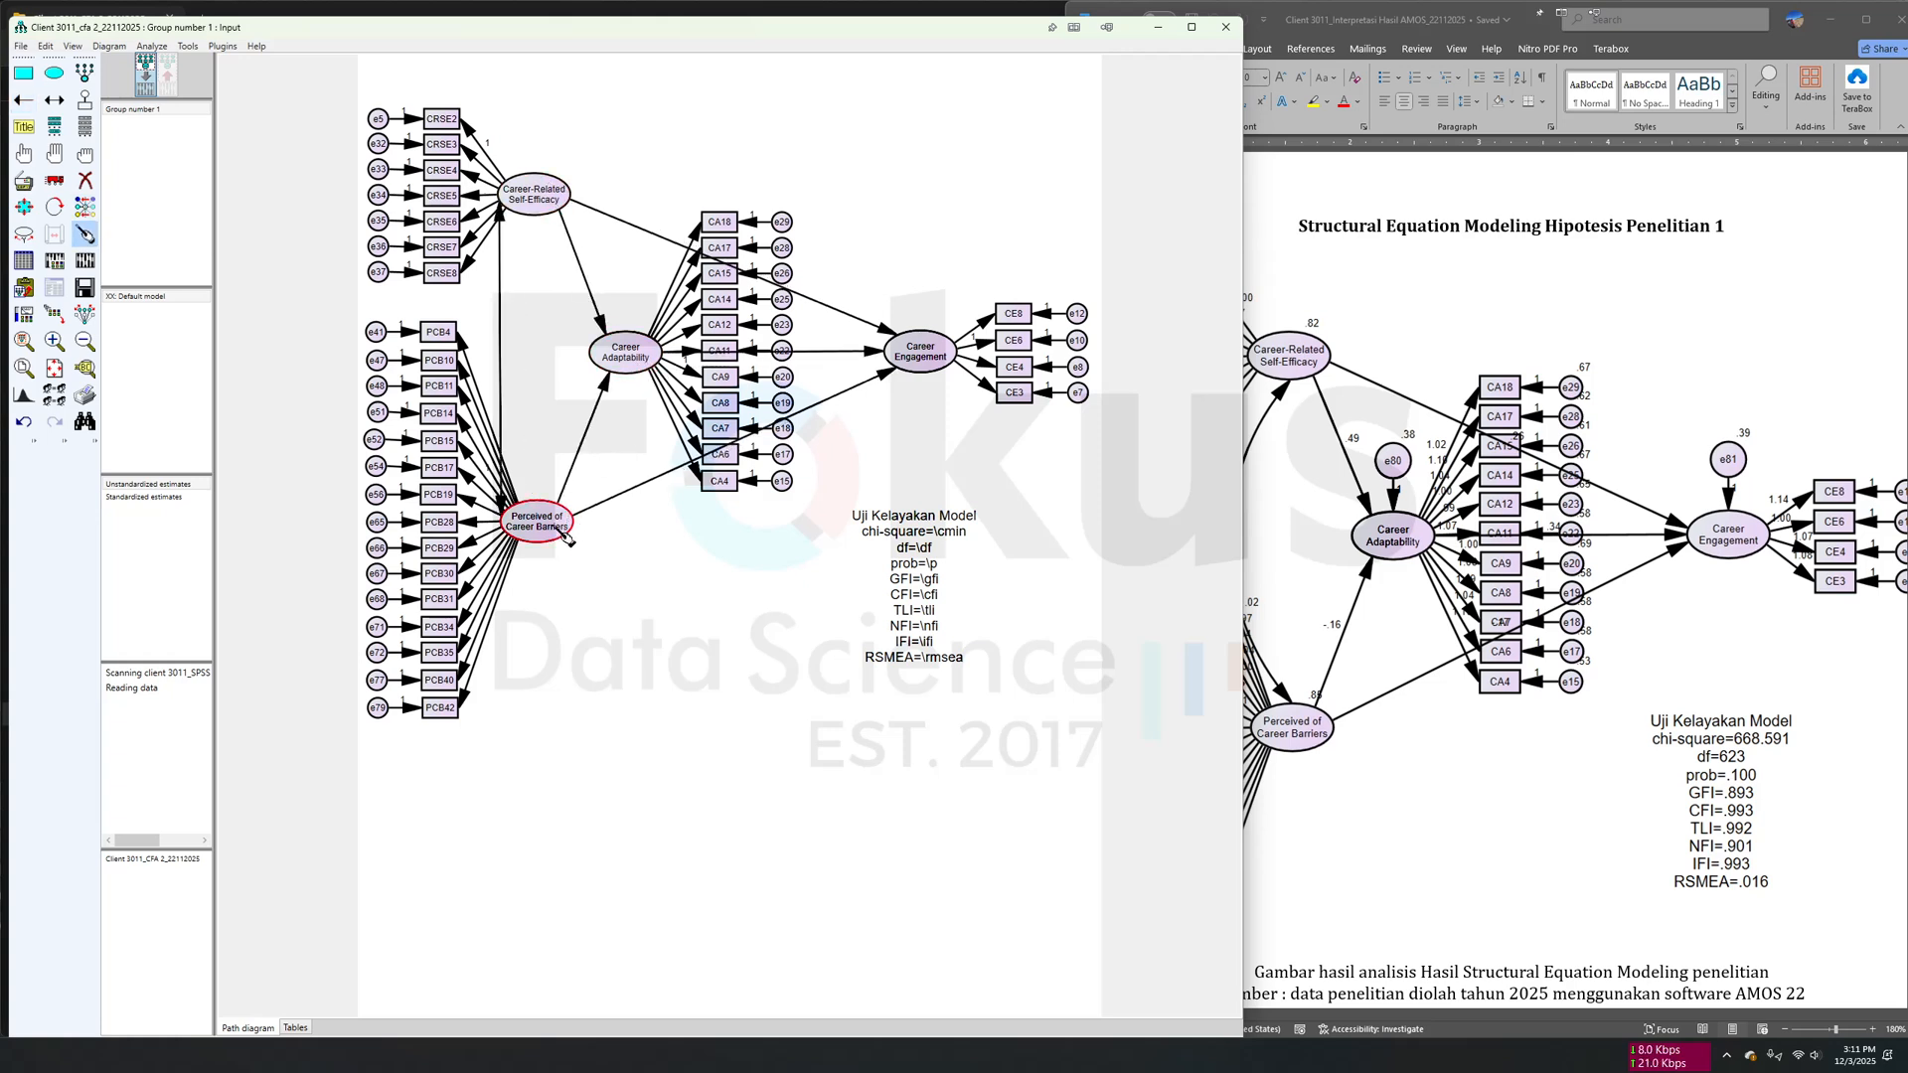
{"action": "left_click", "coordinate": [916, 358]}
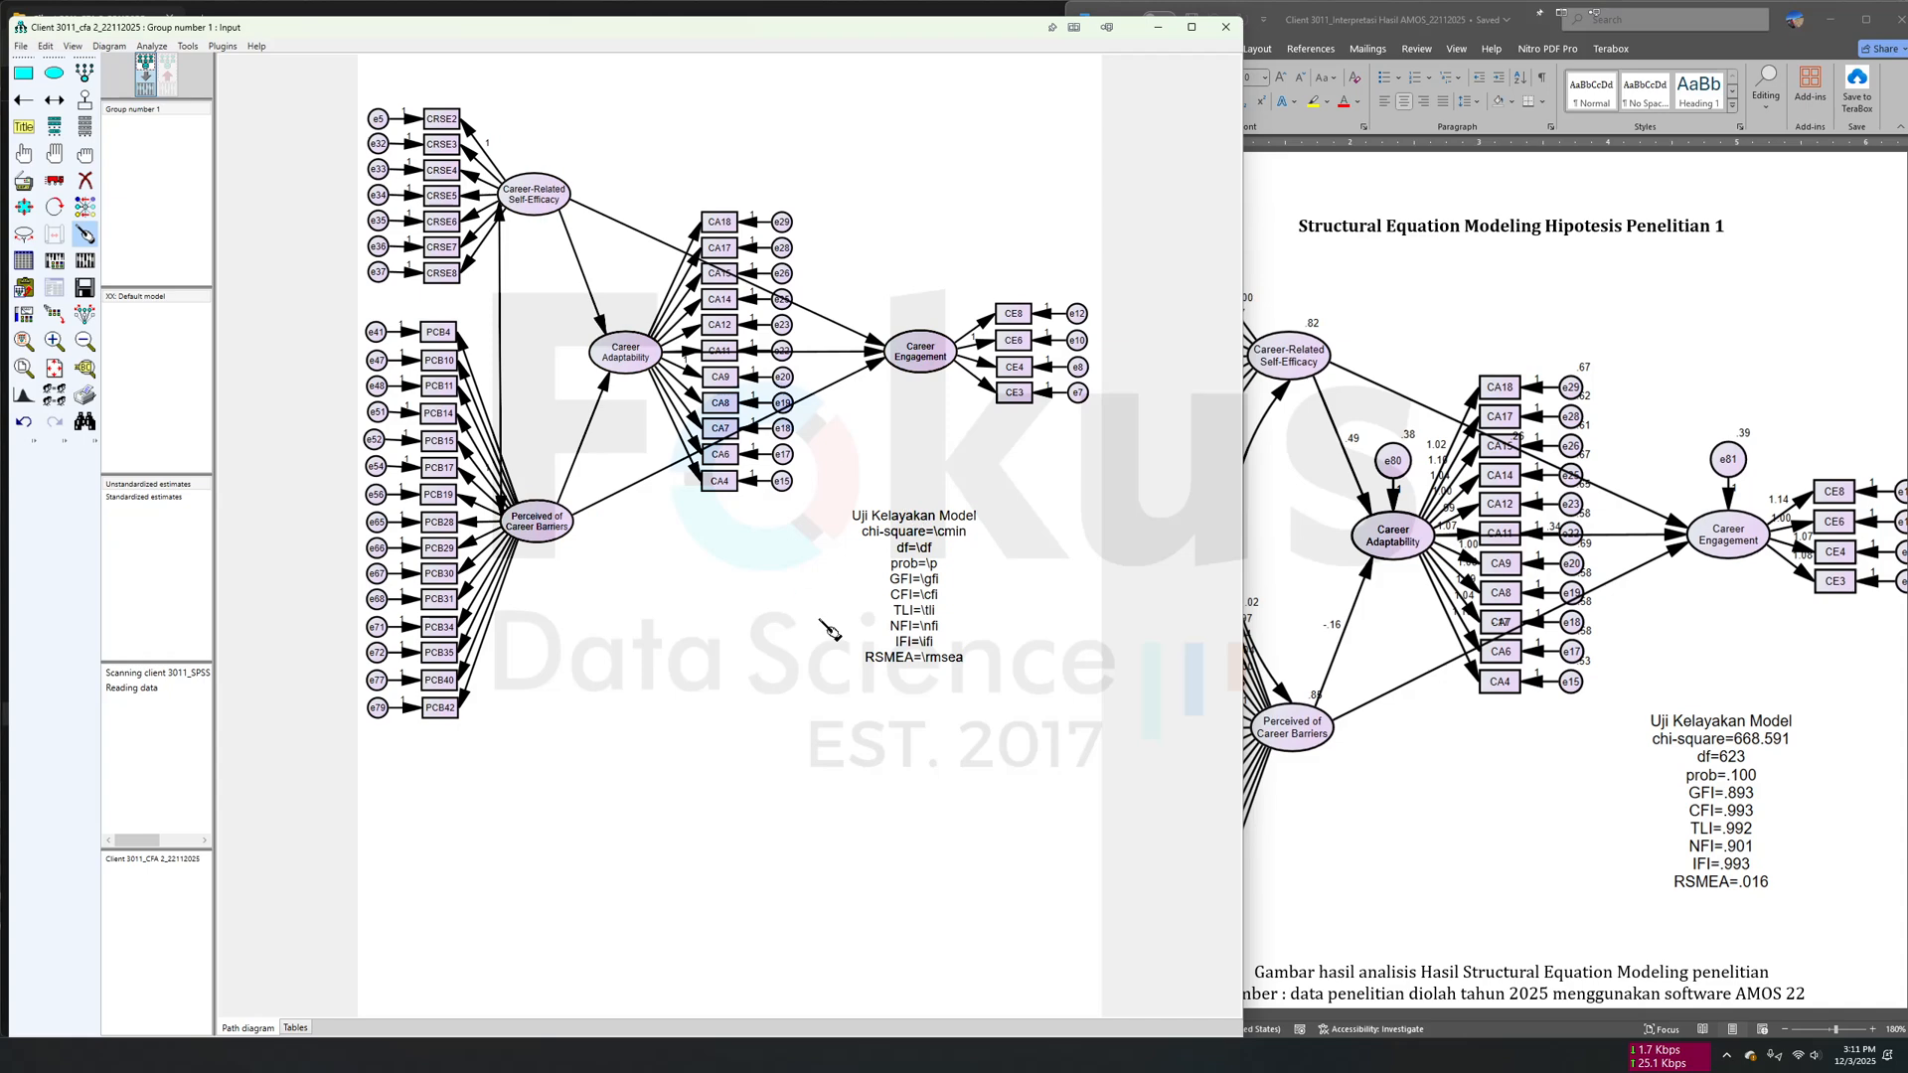
- Bow the covariance arrow between Career-Related Self-Efficacy and Perceived of Career Barriers outward past their indicators, and try to calculate the estimates
{"action": "left_click", "coordinate": [24, 207]}
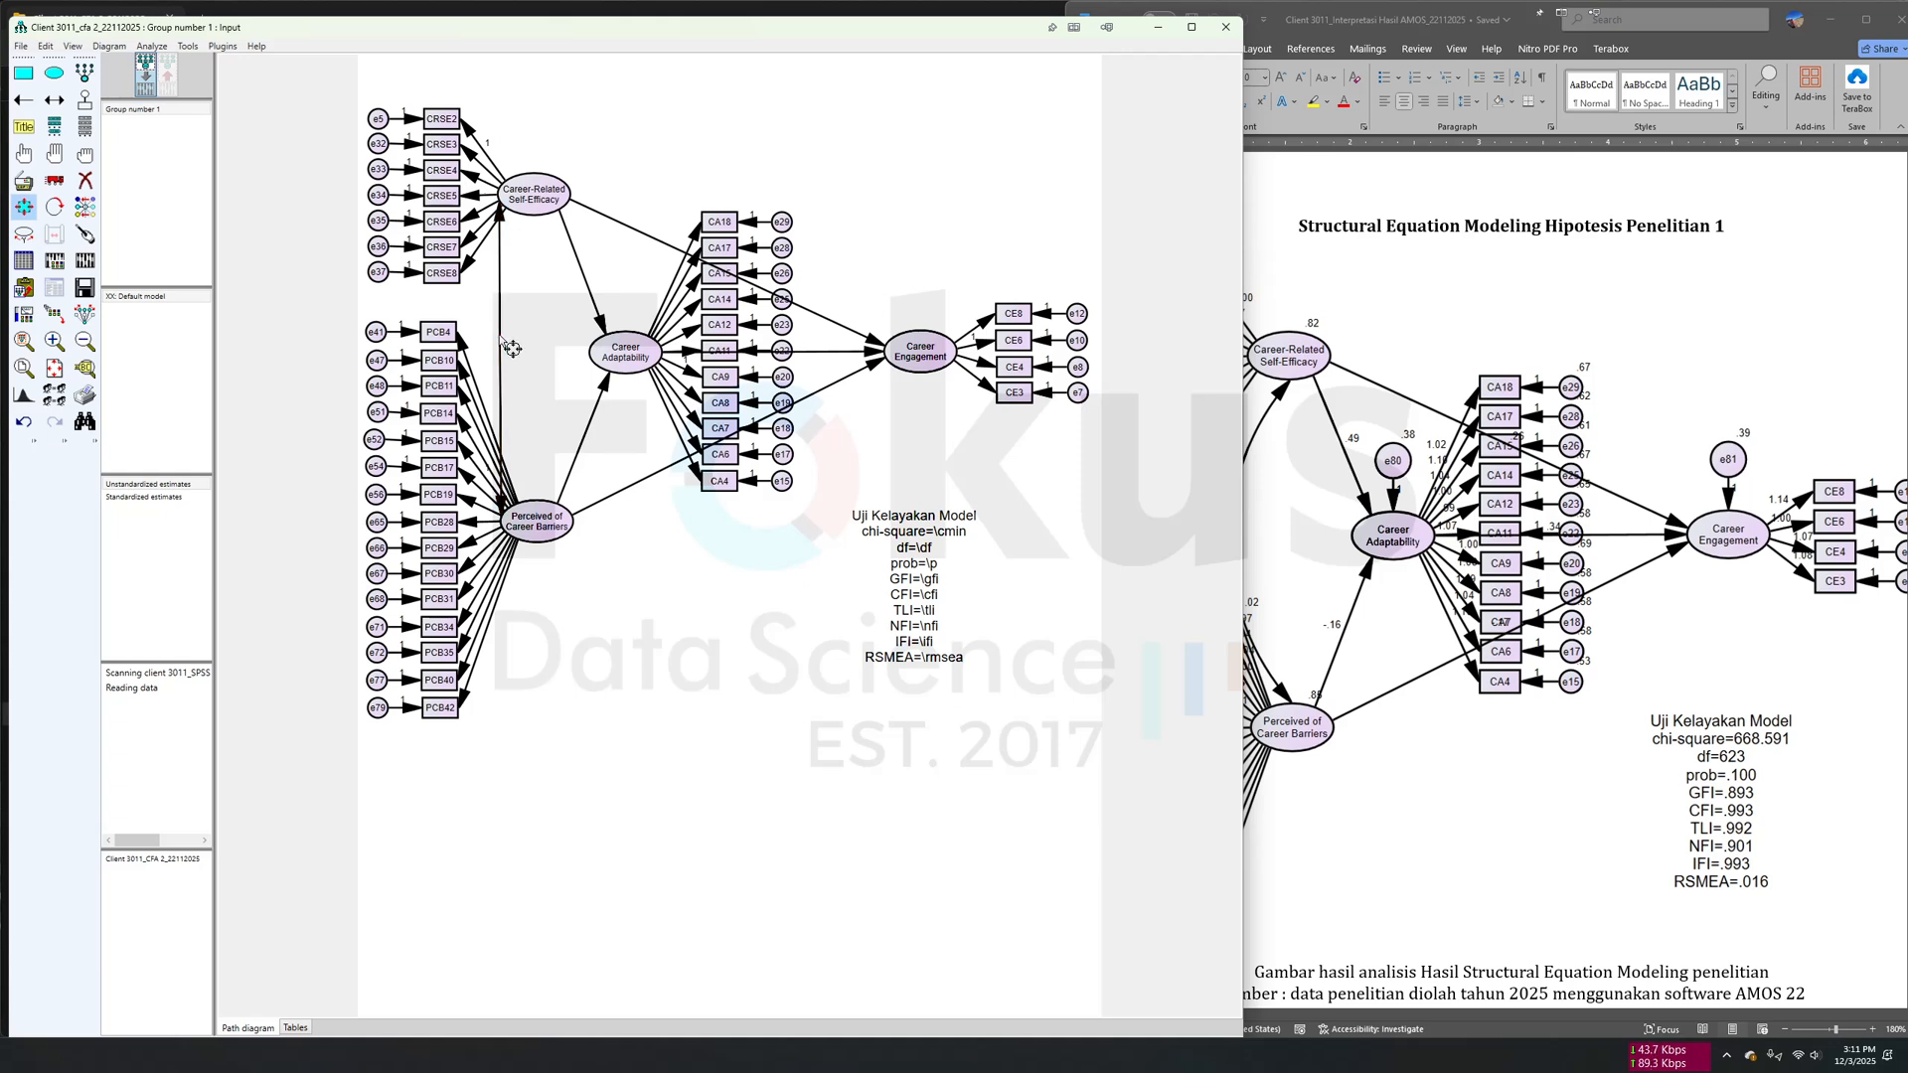
{"action": "left_click_drag", "start_coordinate": [507, 348], "coordinate": [396, 368]}
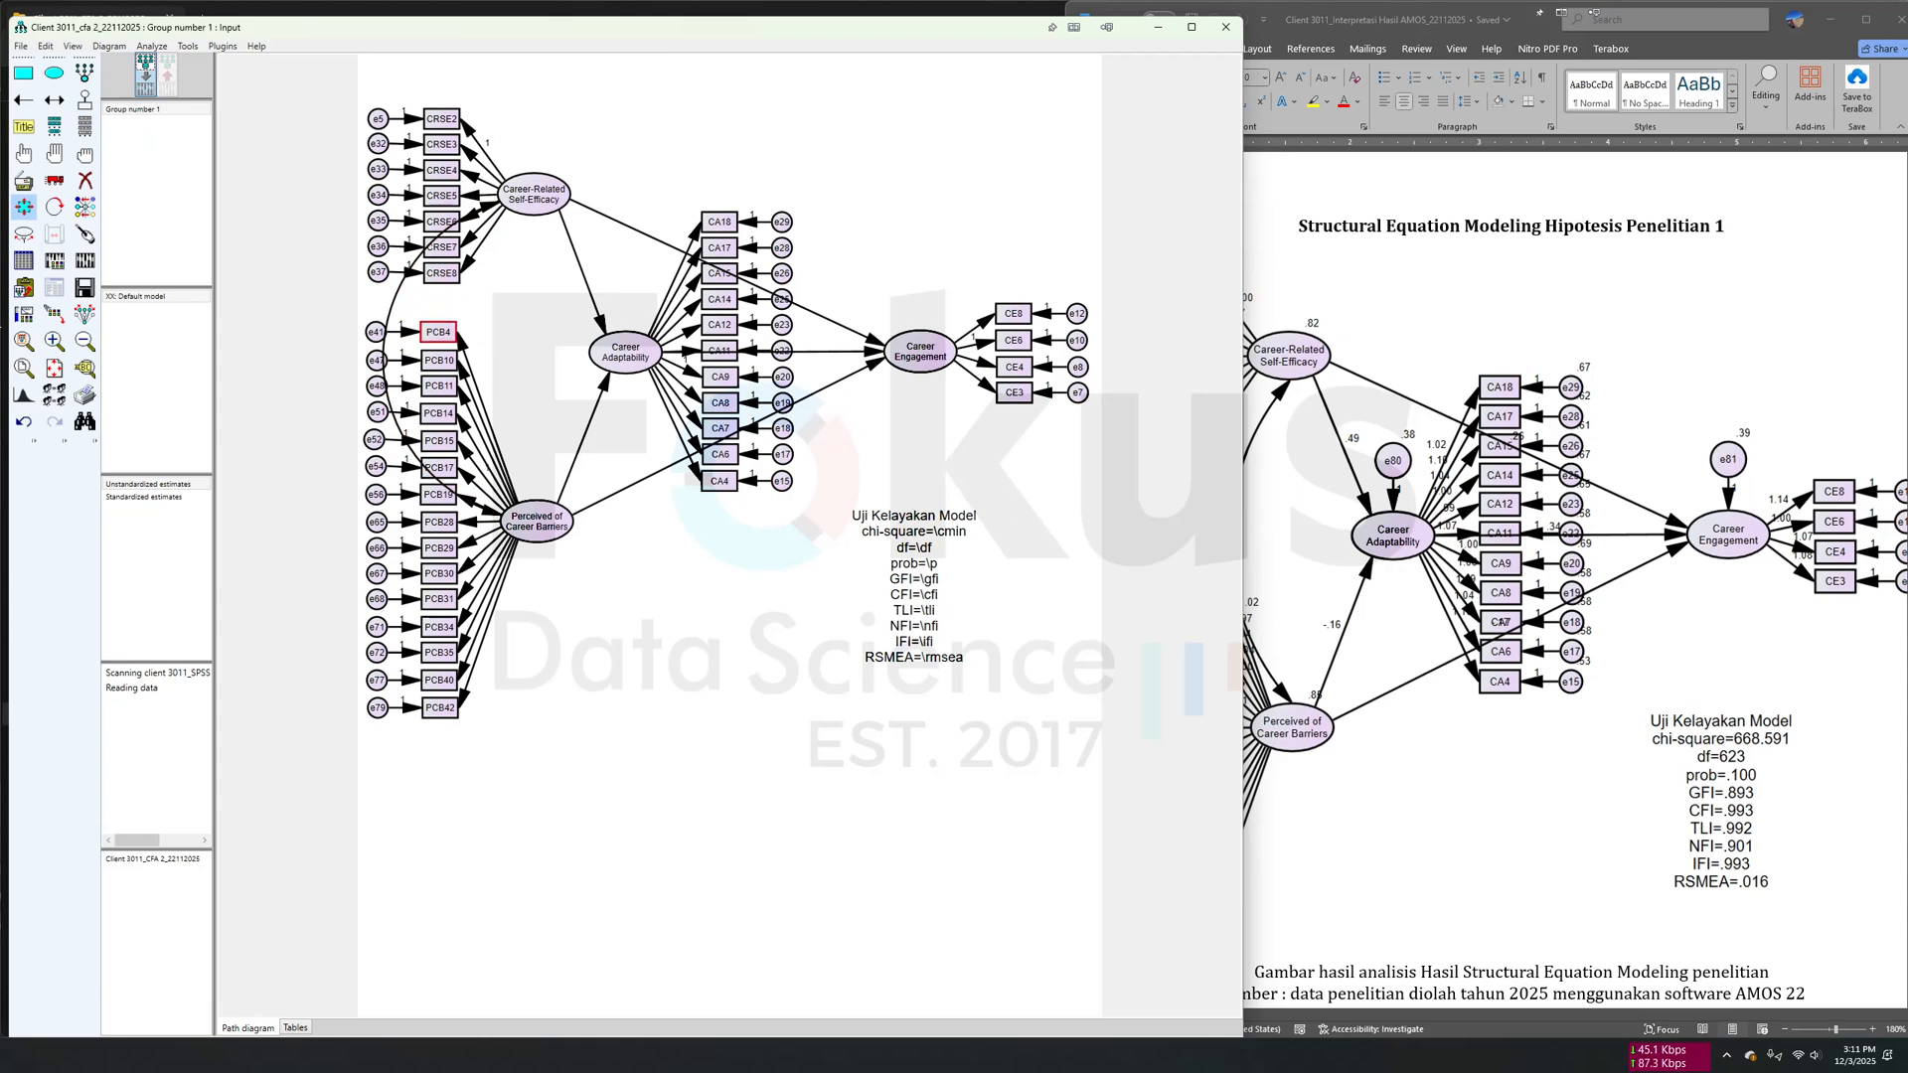
{"action": "left_click", "coordinate": [85, 260]}
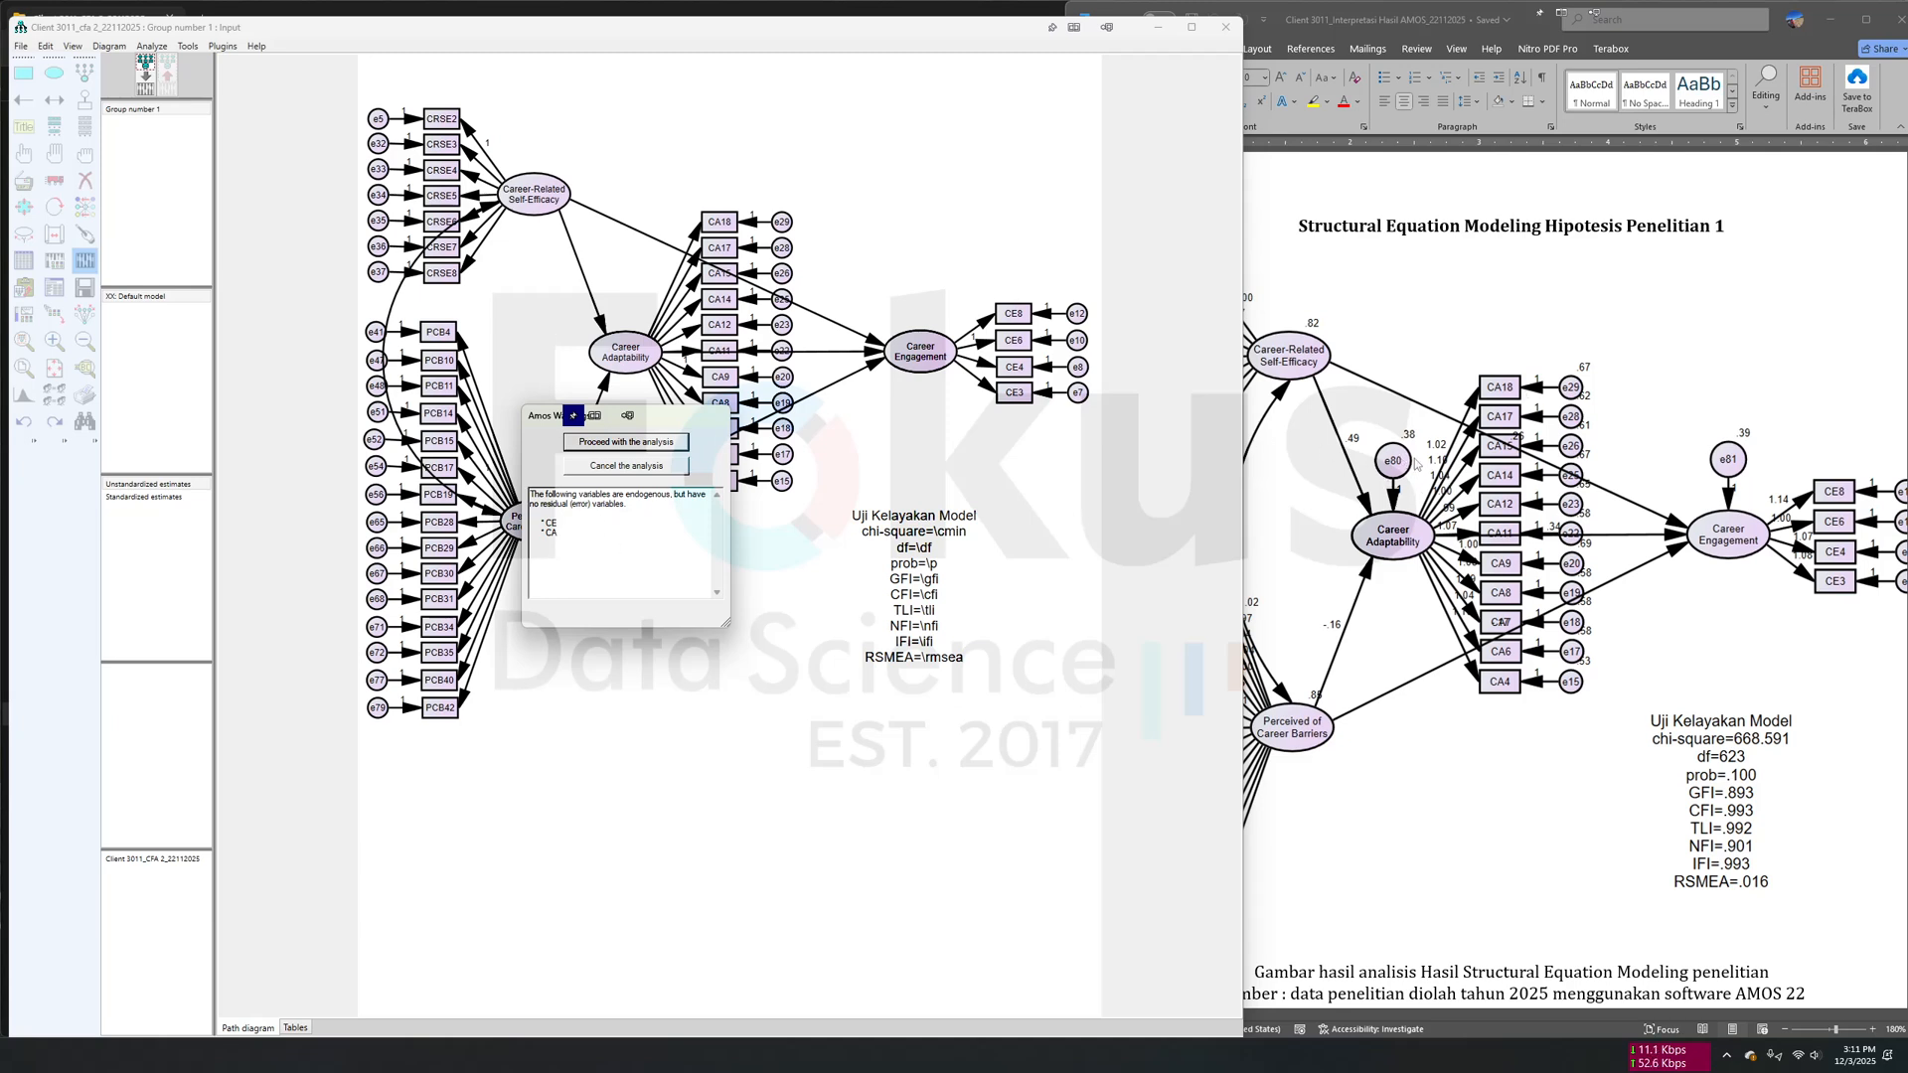
{"action": "left_click", "coordinate": [672, 467]}
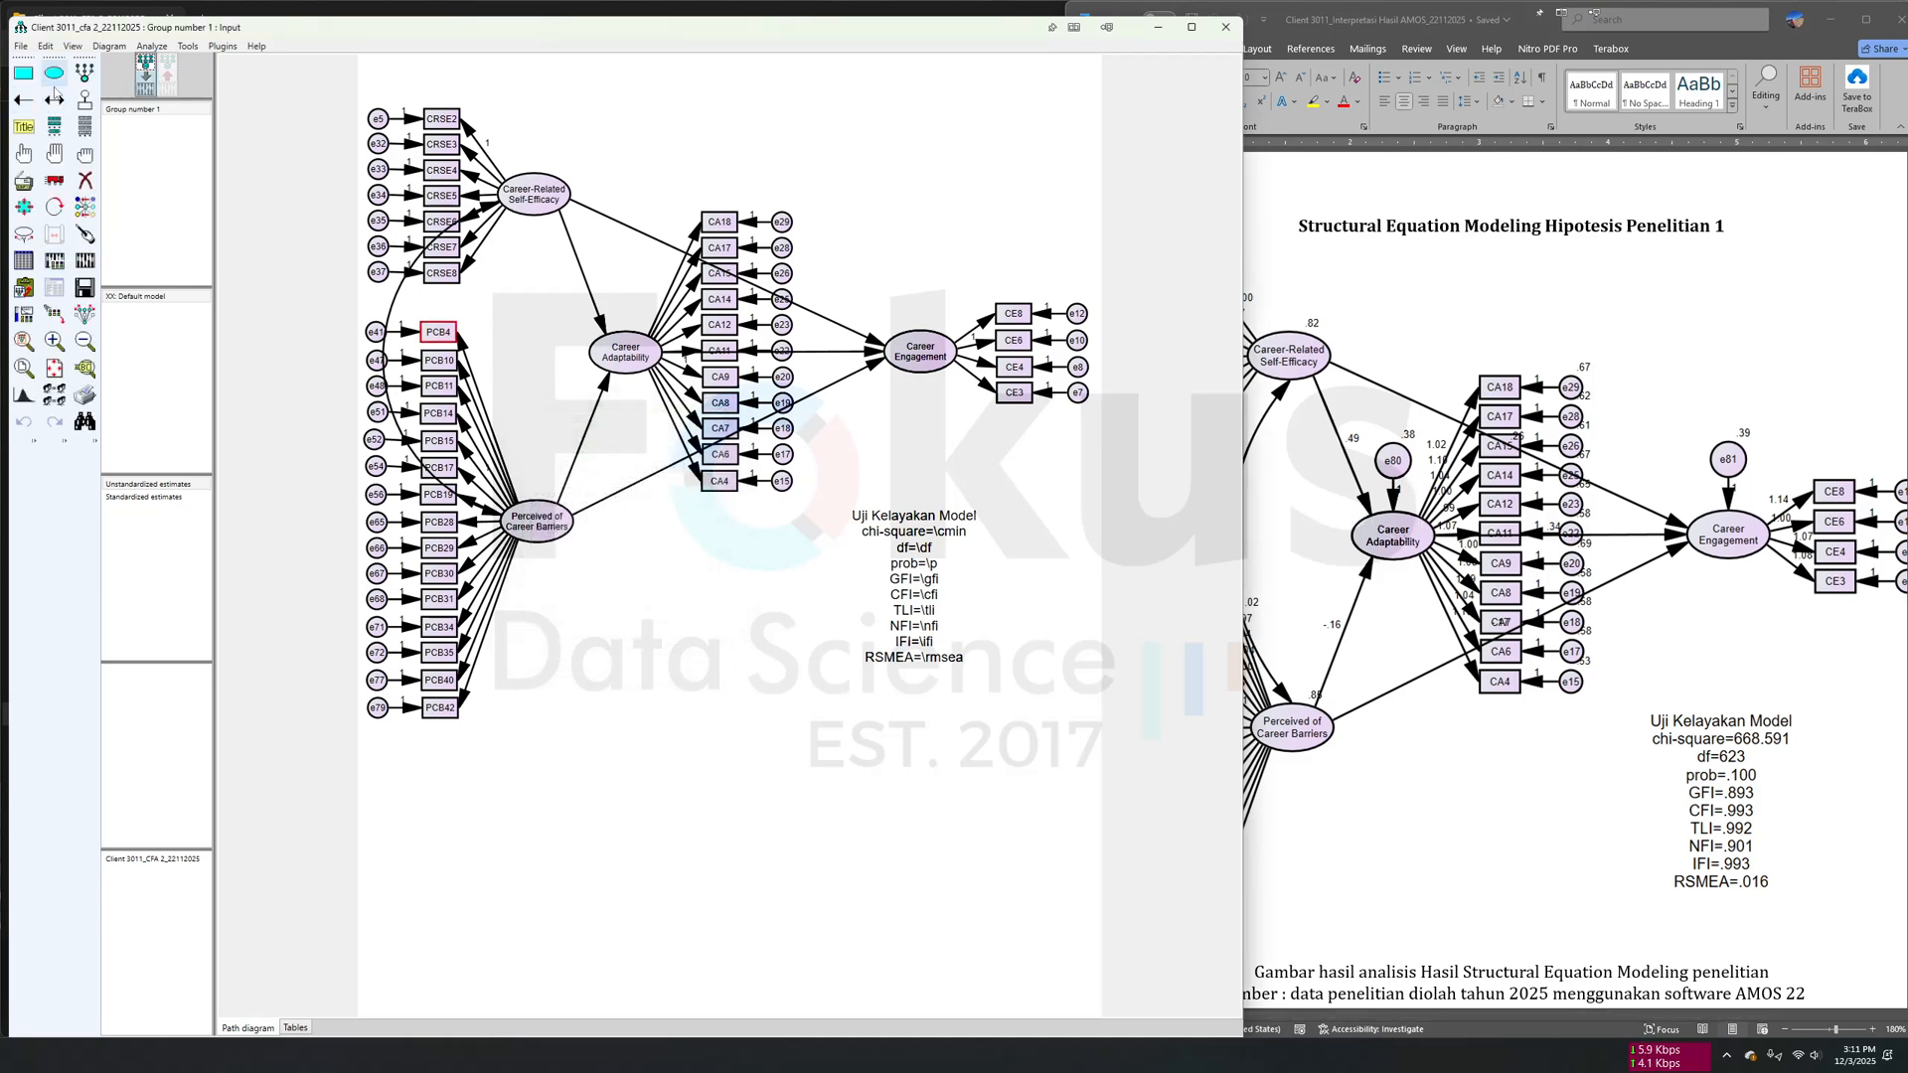
- Add a residual variable to Career Adaptability and to Career Engagement, and name the unobserved variables automatically
{"action": "left_click", "coordinate": [84, 100]}
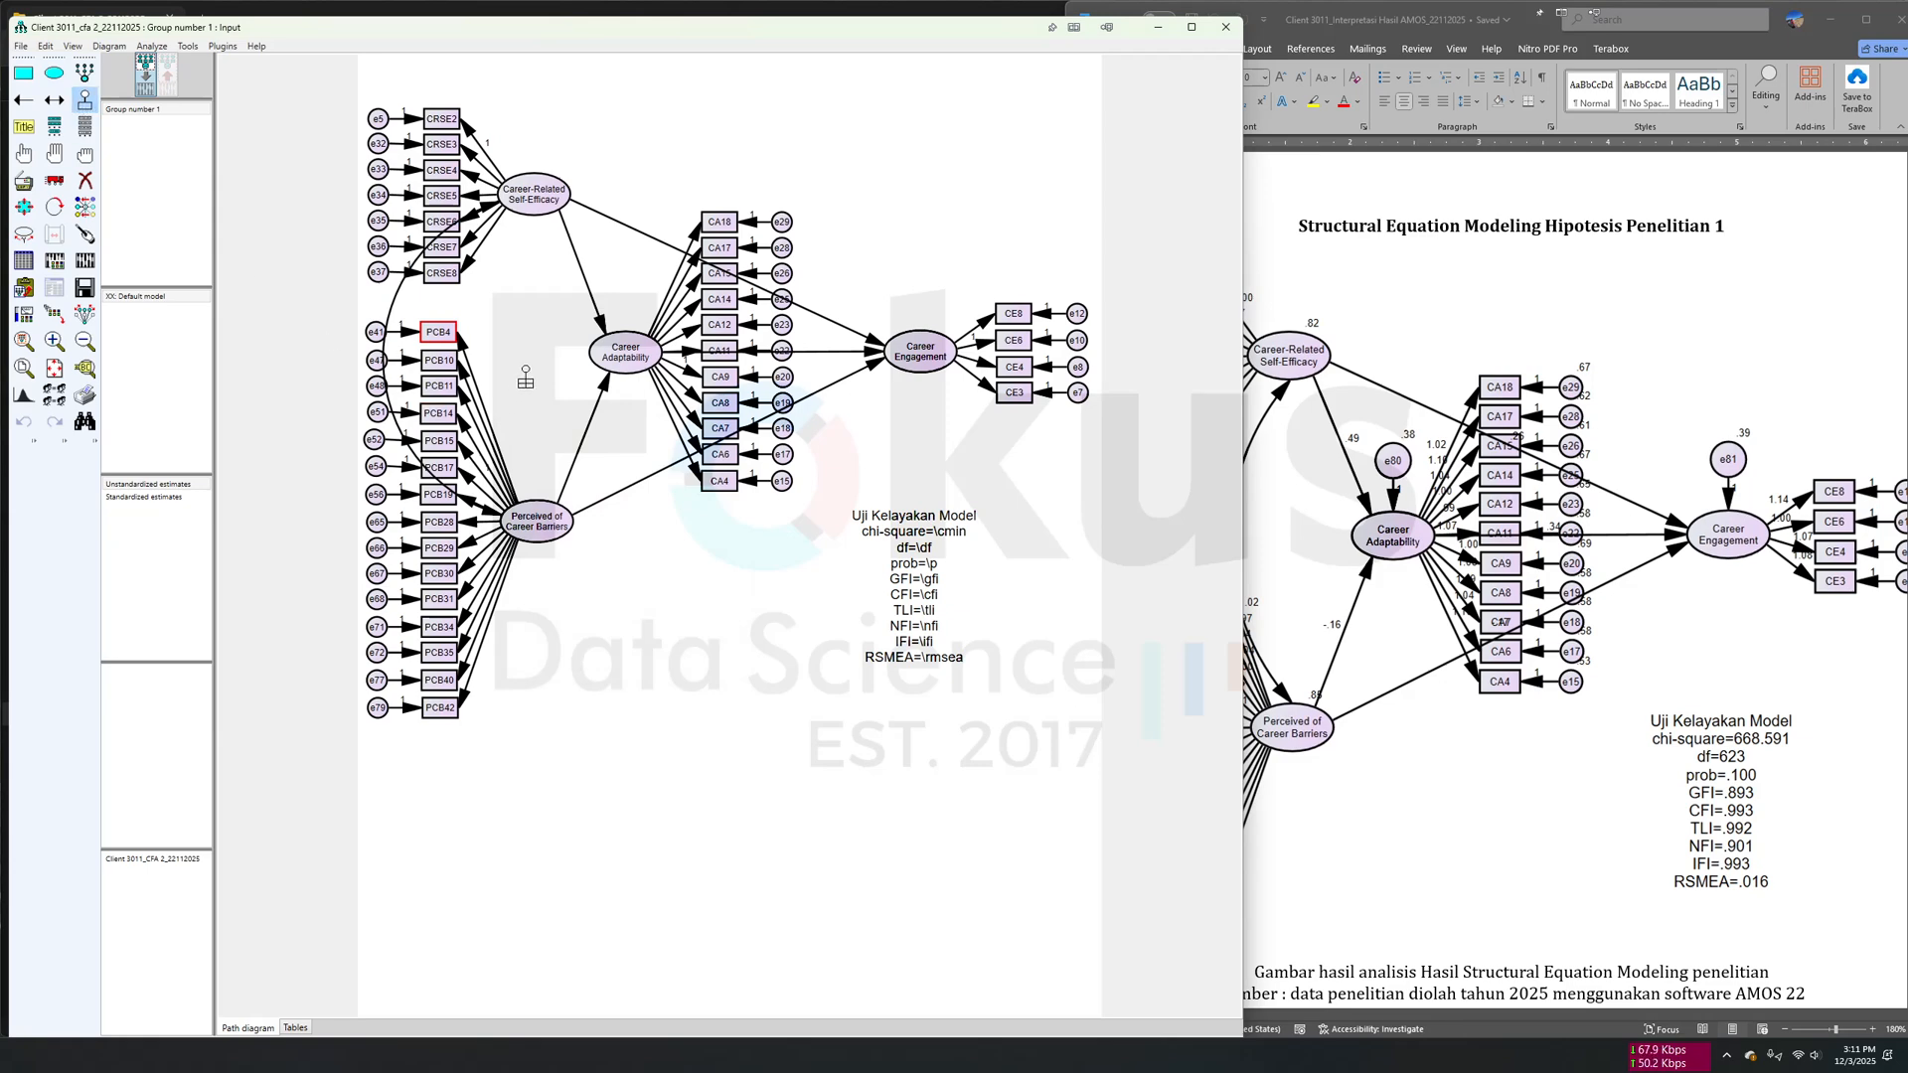
{"action": "left_click", "coordinate": [625, 350]}
{"action": "left_click", "coordinate": [920, 348]}
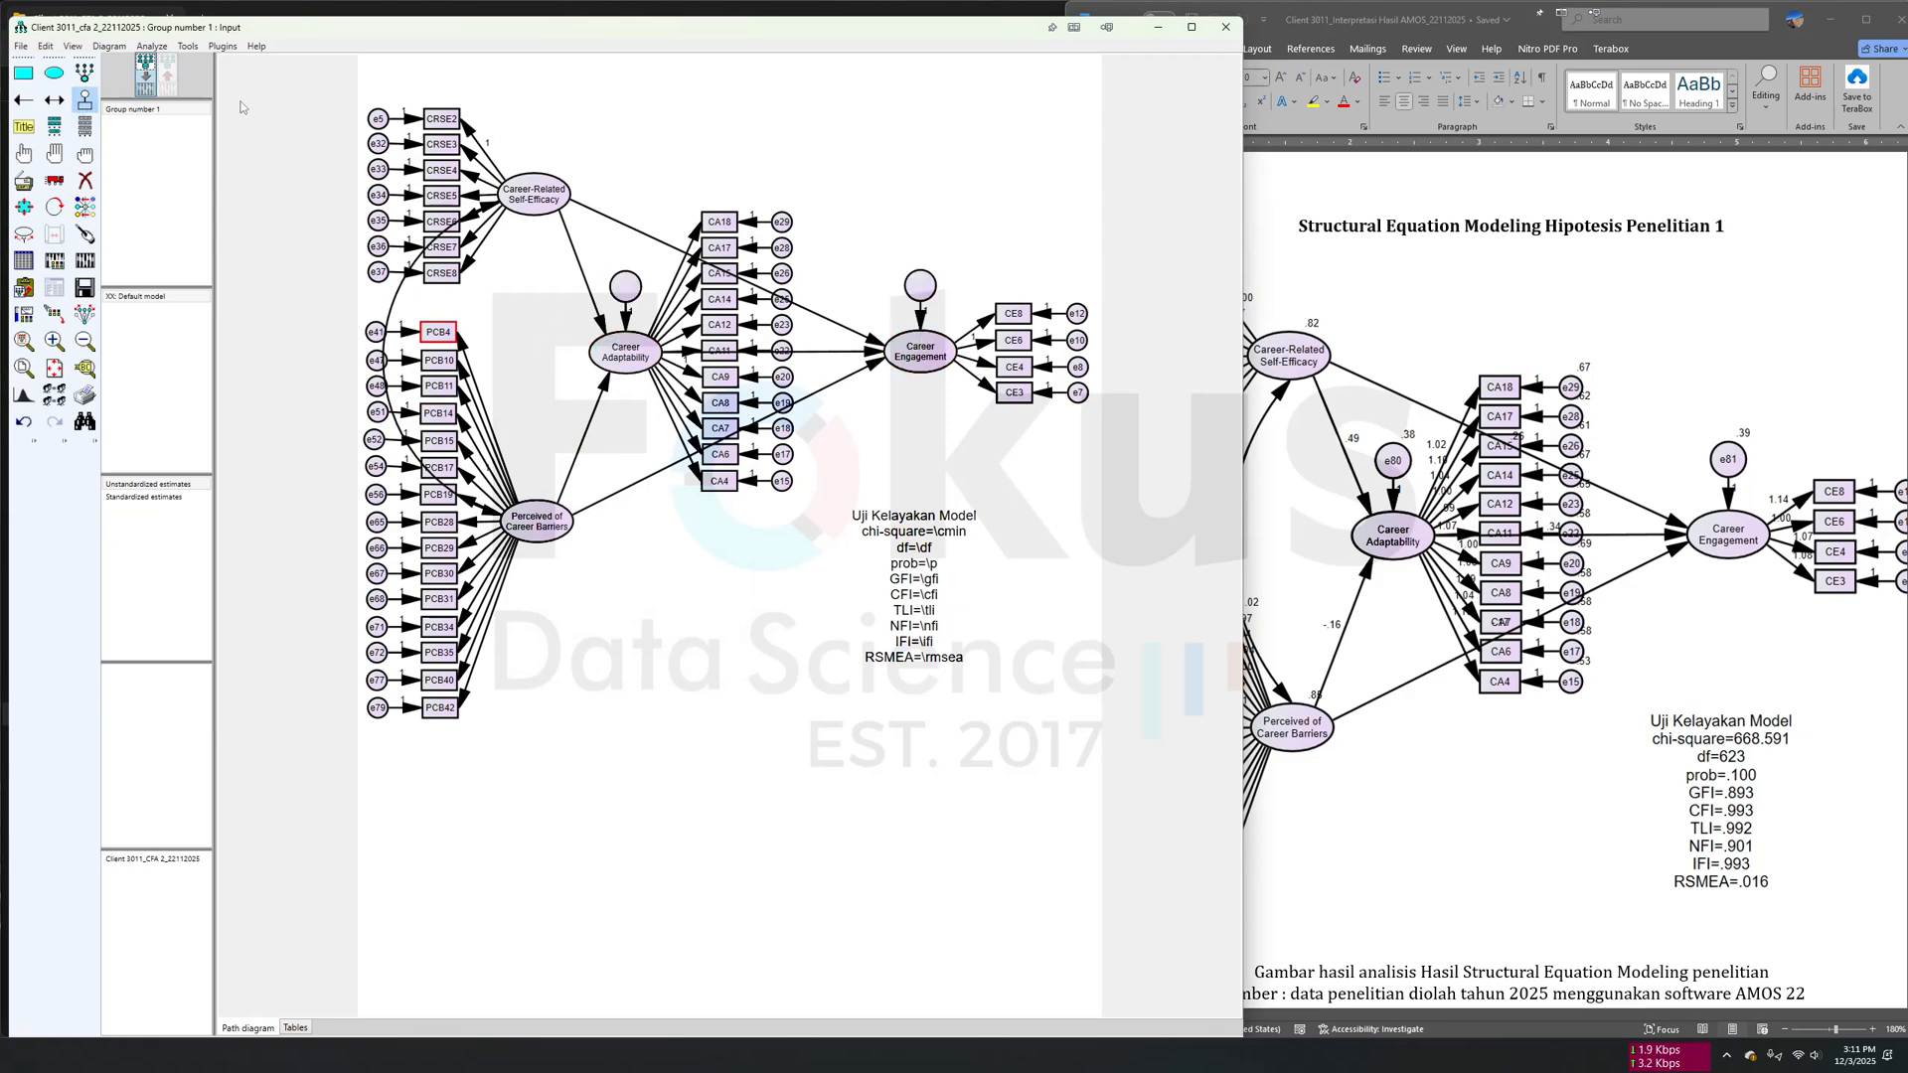
{"action": "left_click", "coordinate": [222, 45]}
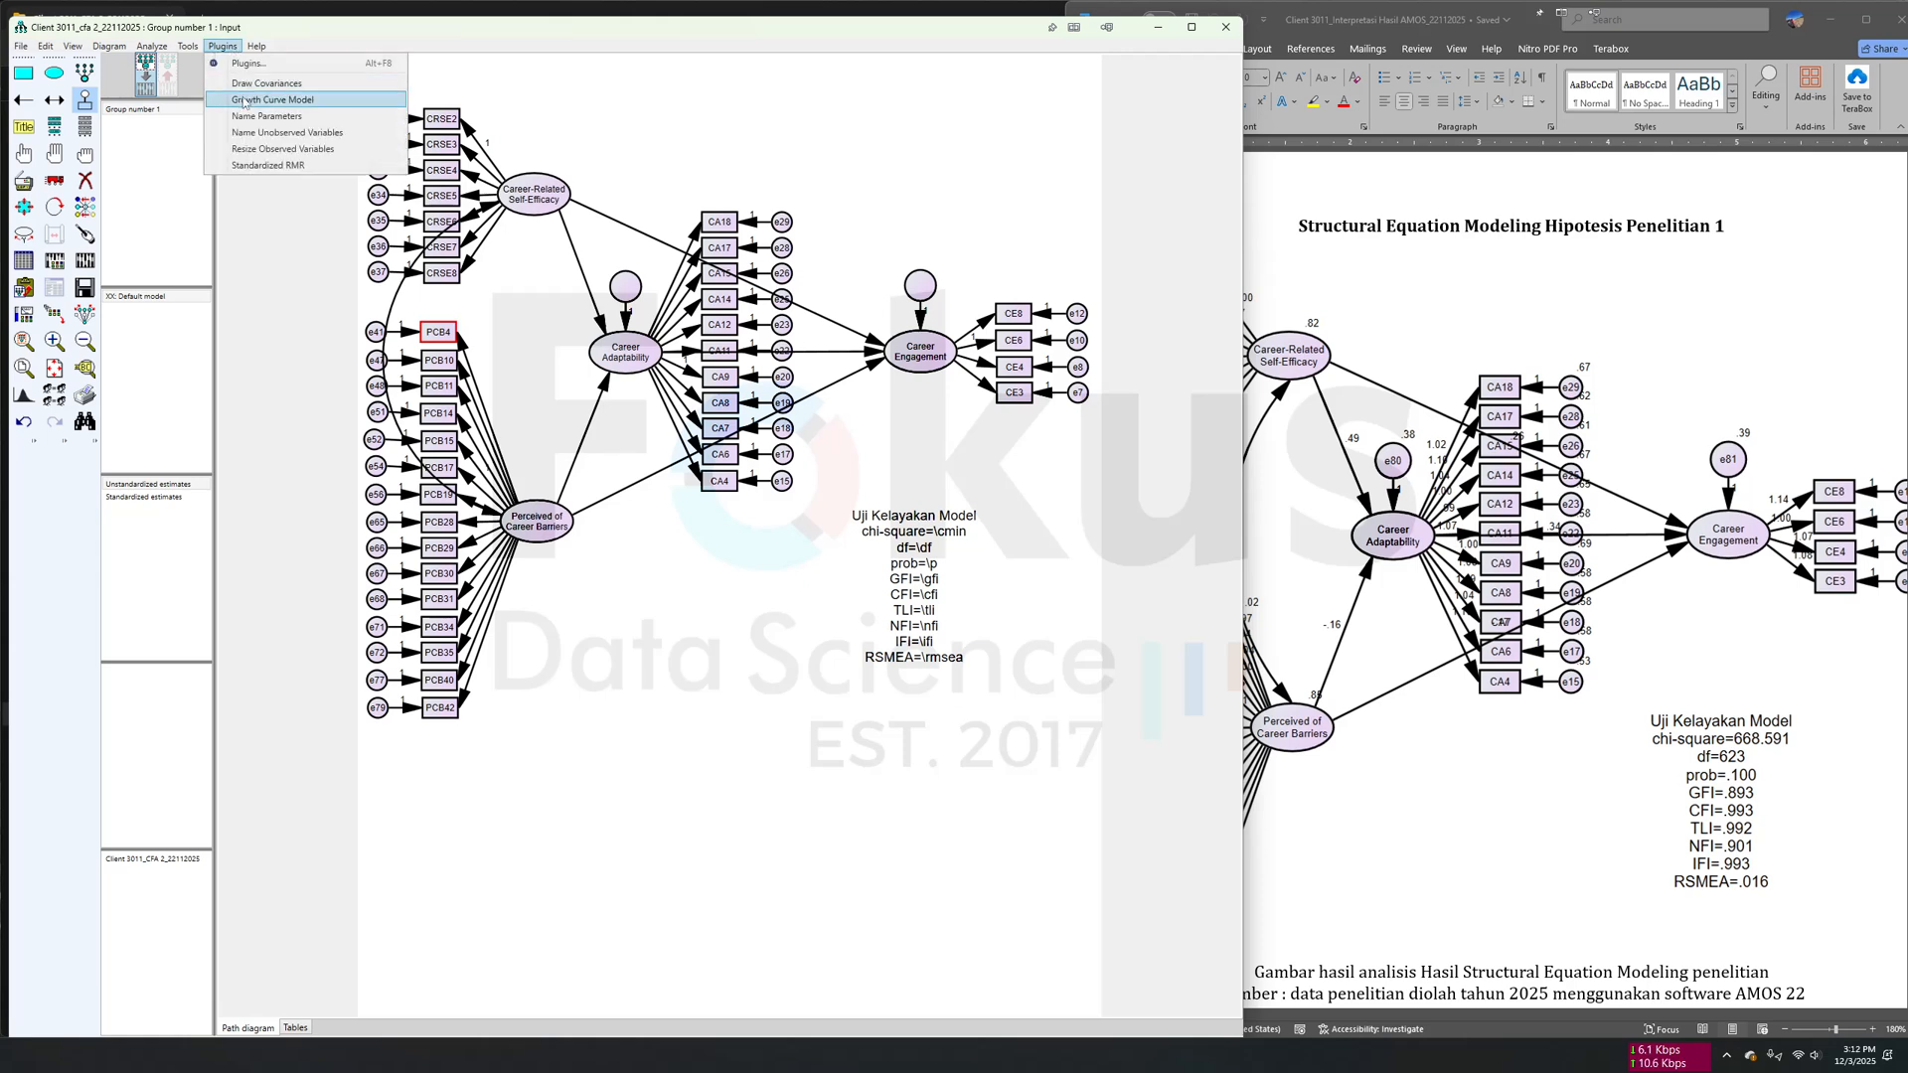
{"action": "left_click", "coordinate": [282, 132]}
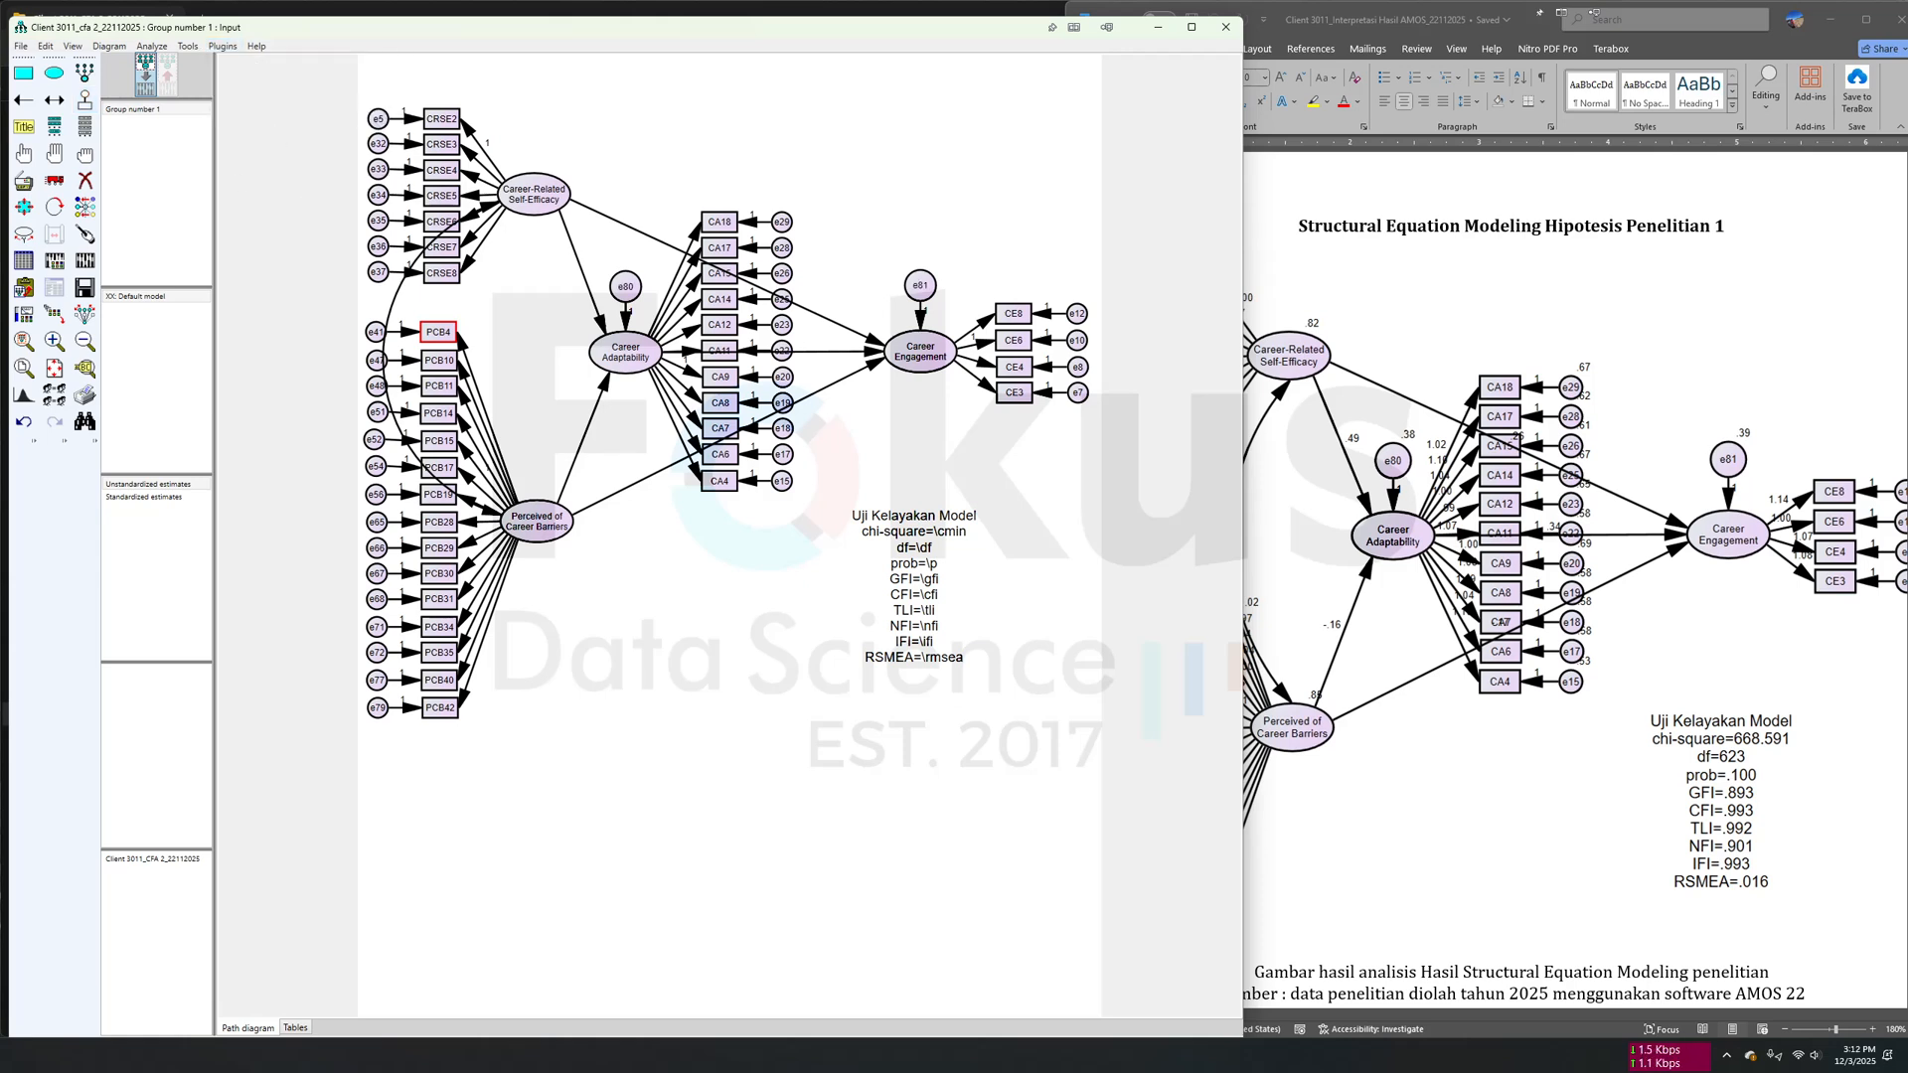
- Calculate the model estimates and show the output path diagram with its fit indices
{"action": "left_click", "coordinate": [84, 260]}
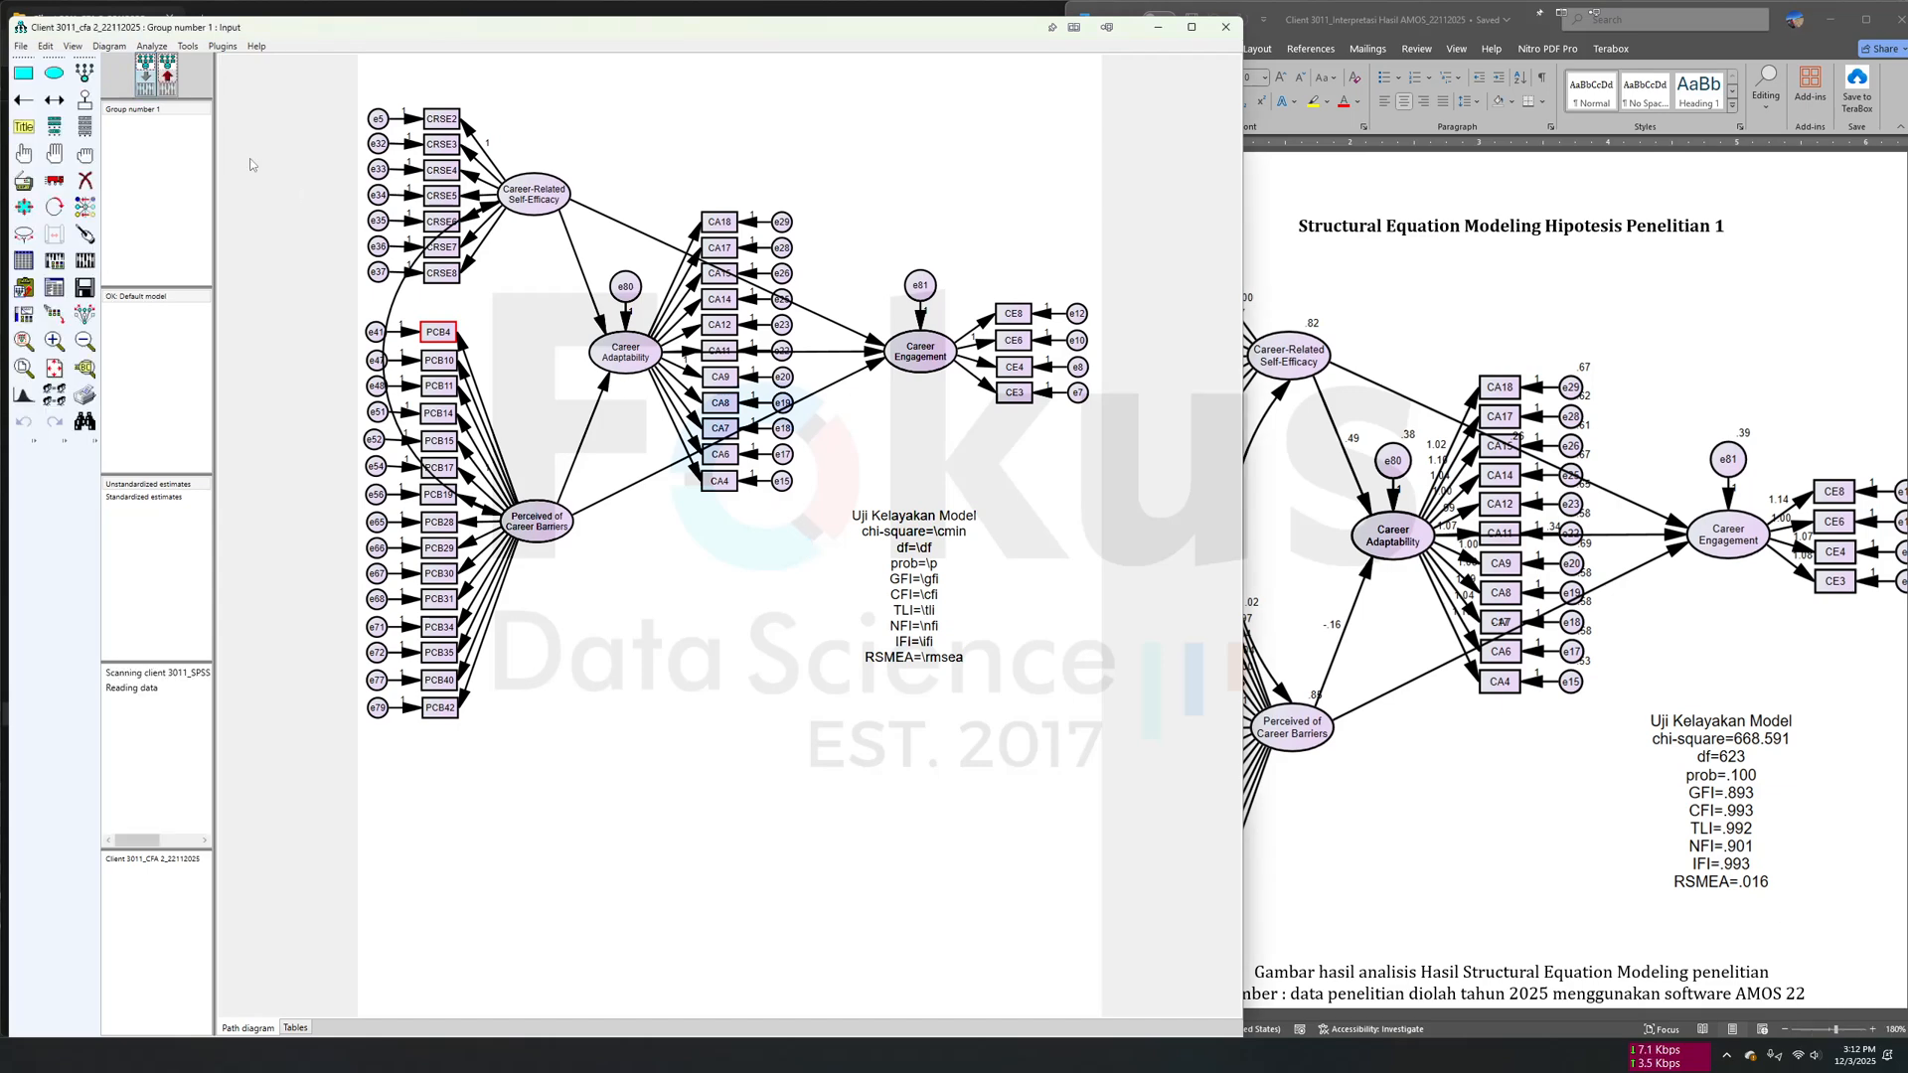
{"action": "left_click", "coordinate": [168, 87]}
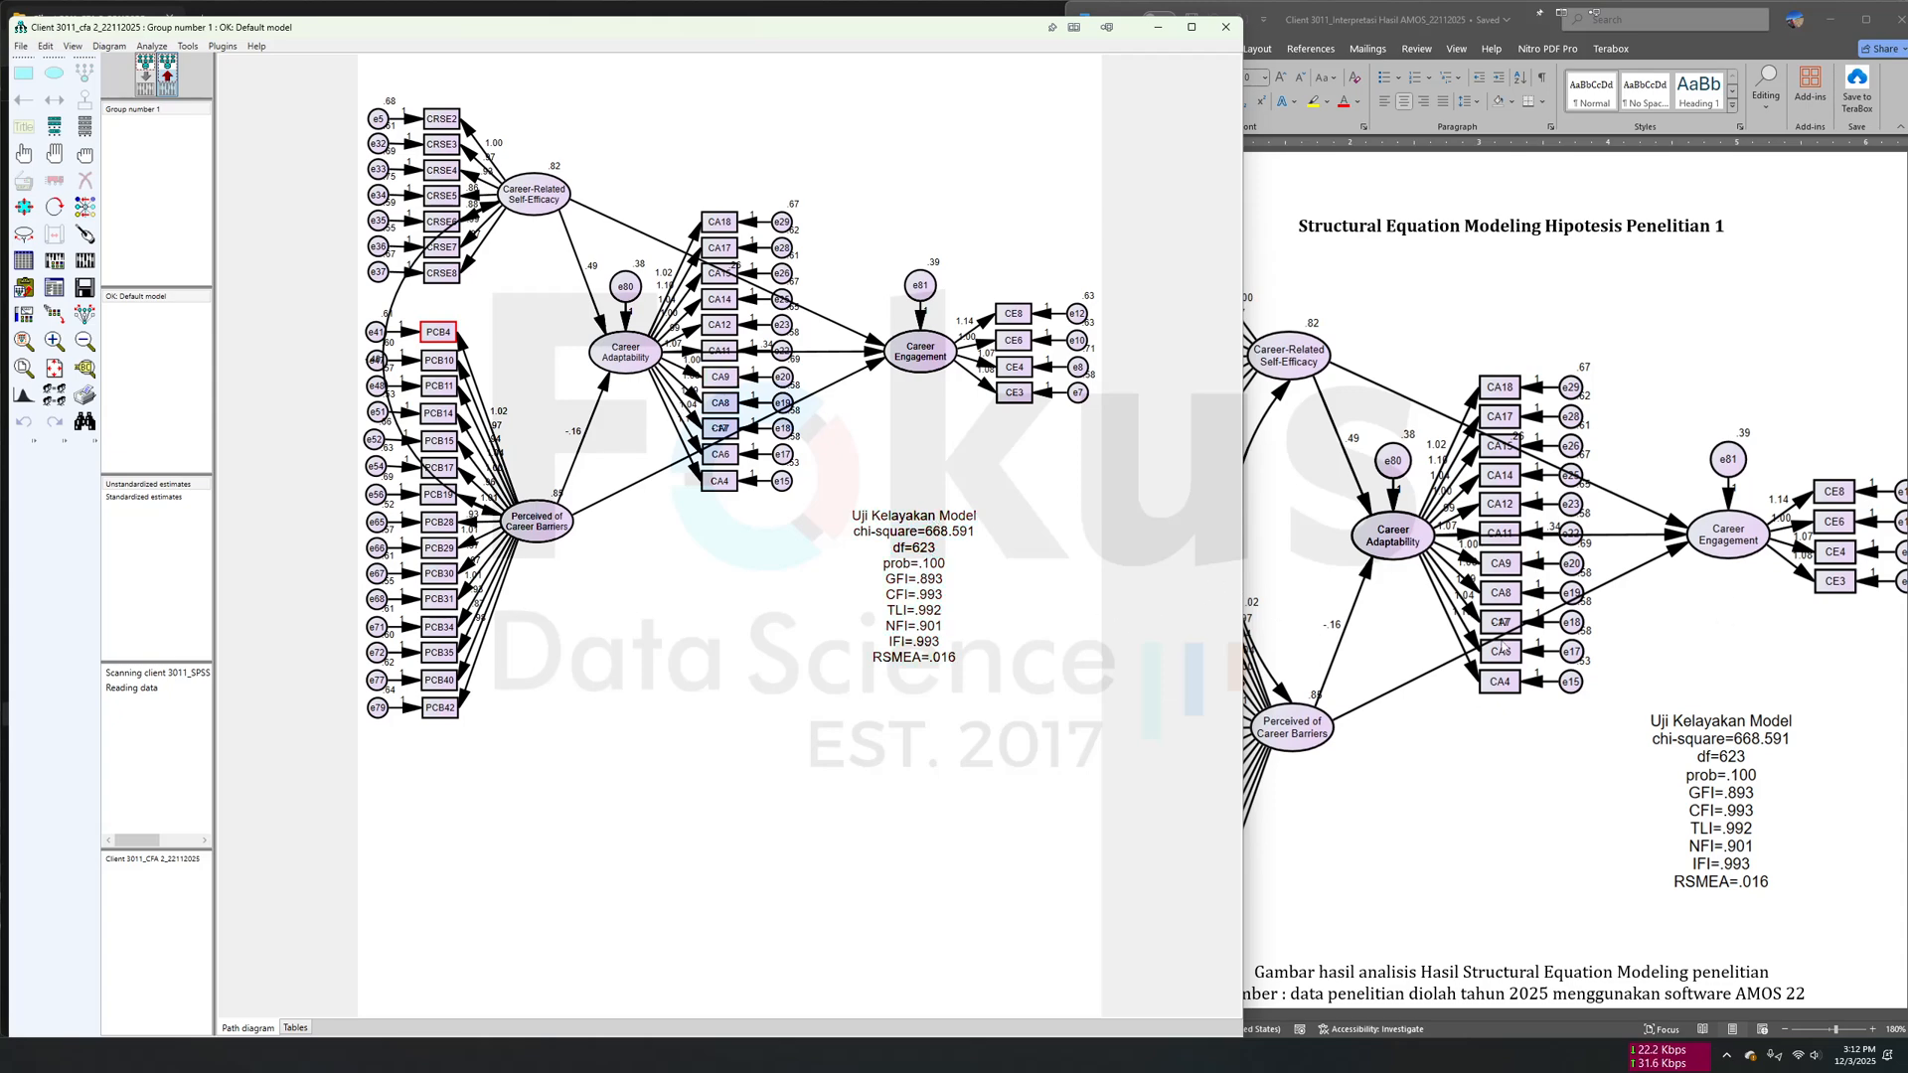
- Compare the estimated model with the document's Confirmatory Factor Analysis (CFA) 2 and Structural Equation Modeling Hipotesis Penelitian 1 diagrams
{"action": "scroll", "coordinate": [1553, 641], "scroll_direction": "down", "scroll_amount": 10}
{"action": "scroll", "coordinate": [1555, 627], "scroll_direction": "up", "scroll_amount": 10}
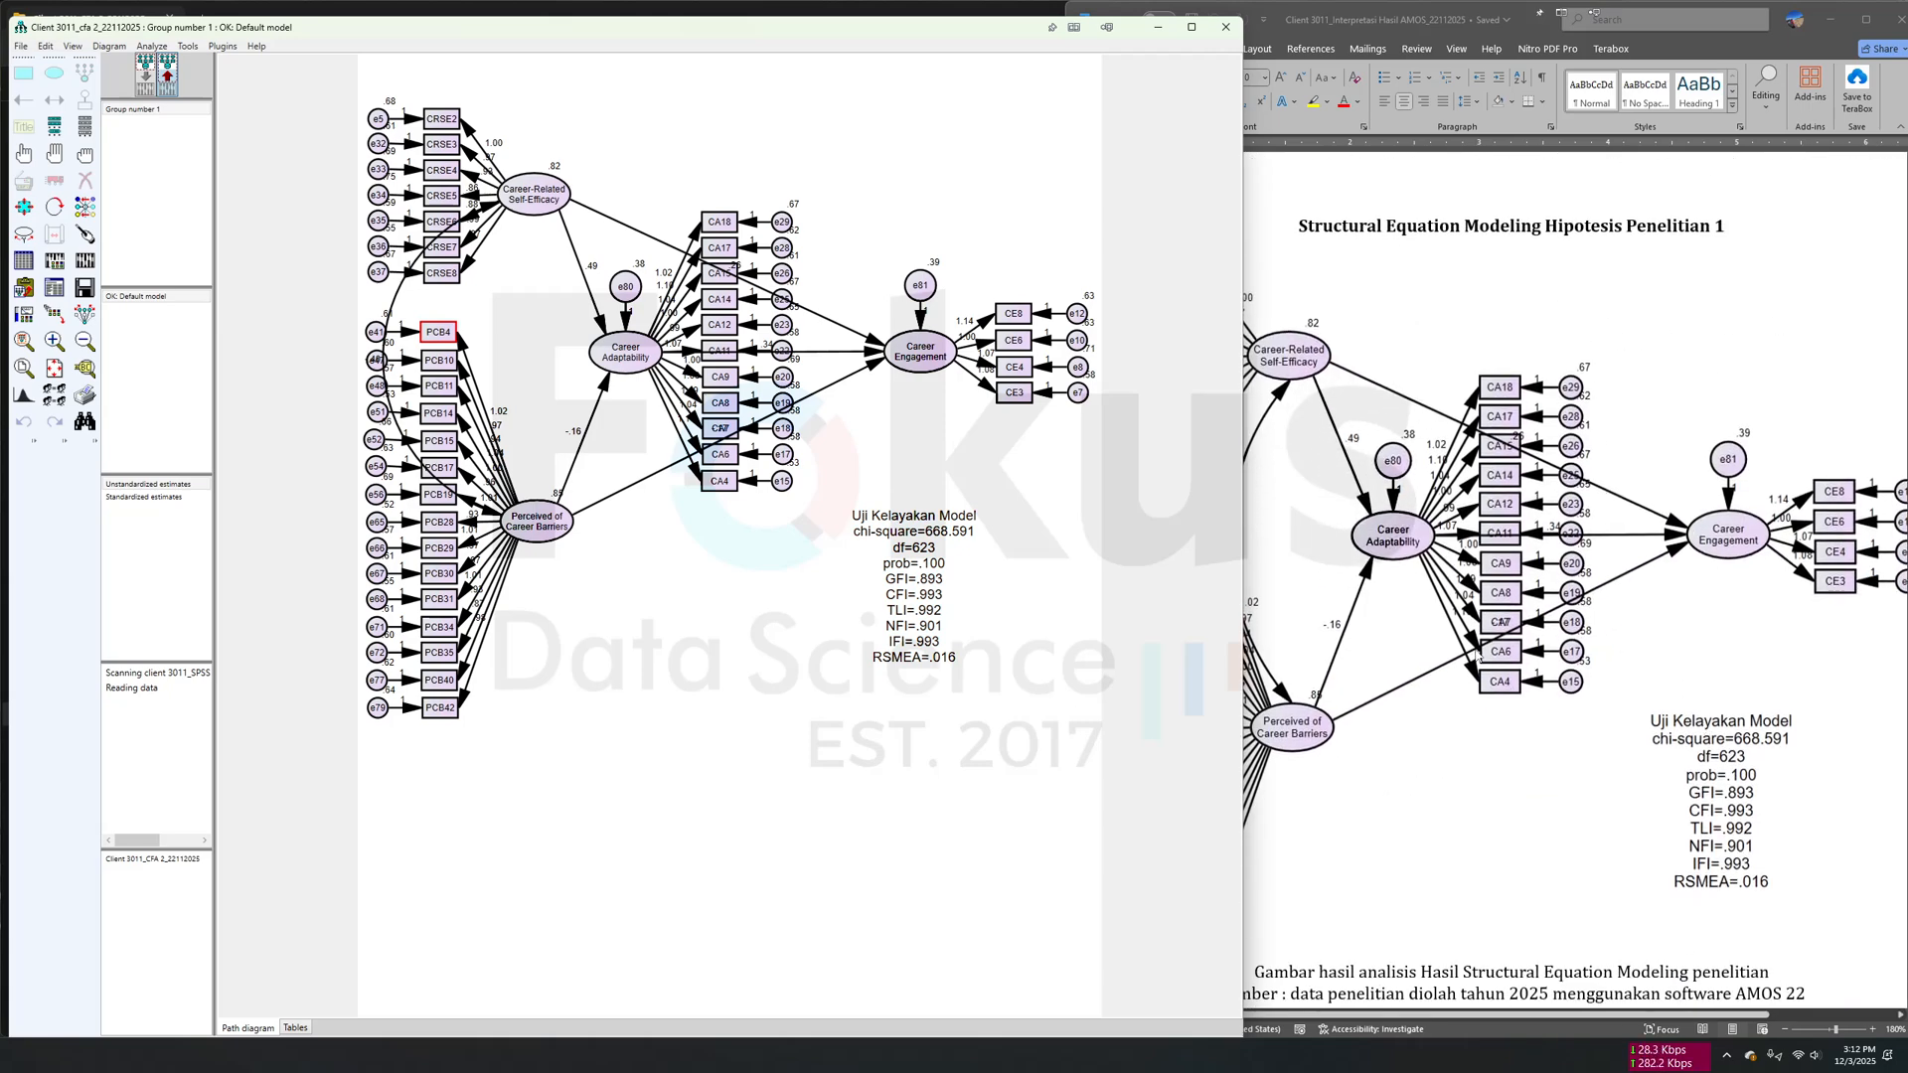
{"action": "scroll", "coordinate": [1500, 651], "scroll_direction": "down", "scroll_amount": 10}
{"action": "scroll", "coordinate": [1557, 493], "scroll_direction": "up", "scroll_amount": 4}
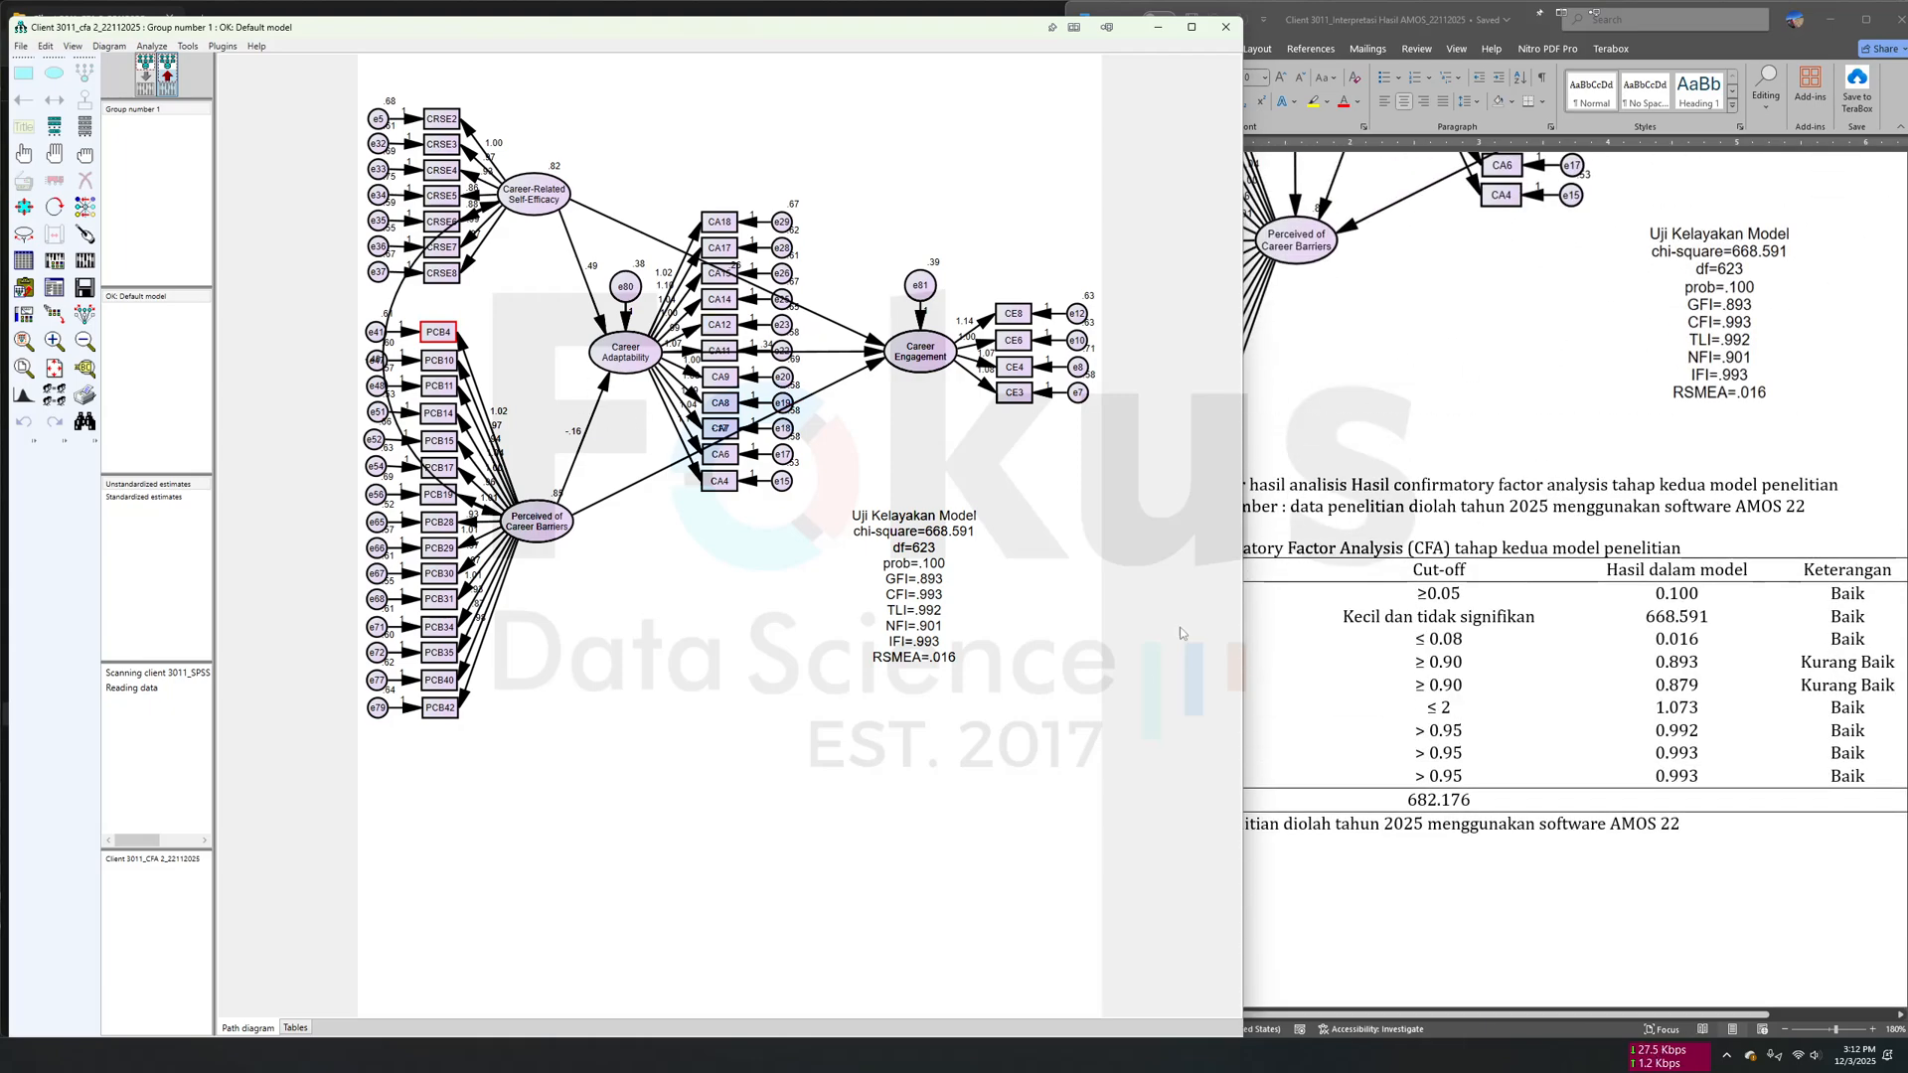
{"action": "scroll", "coordinate": [1453, 608], "scroll_direction": "down", "scroll_amount": 5}
{"action": "scroll", "coordinate": [1454, 608], "scroll_direction": "up", "scroll_amount": 10}
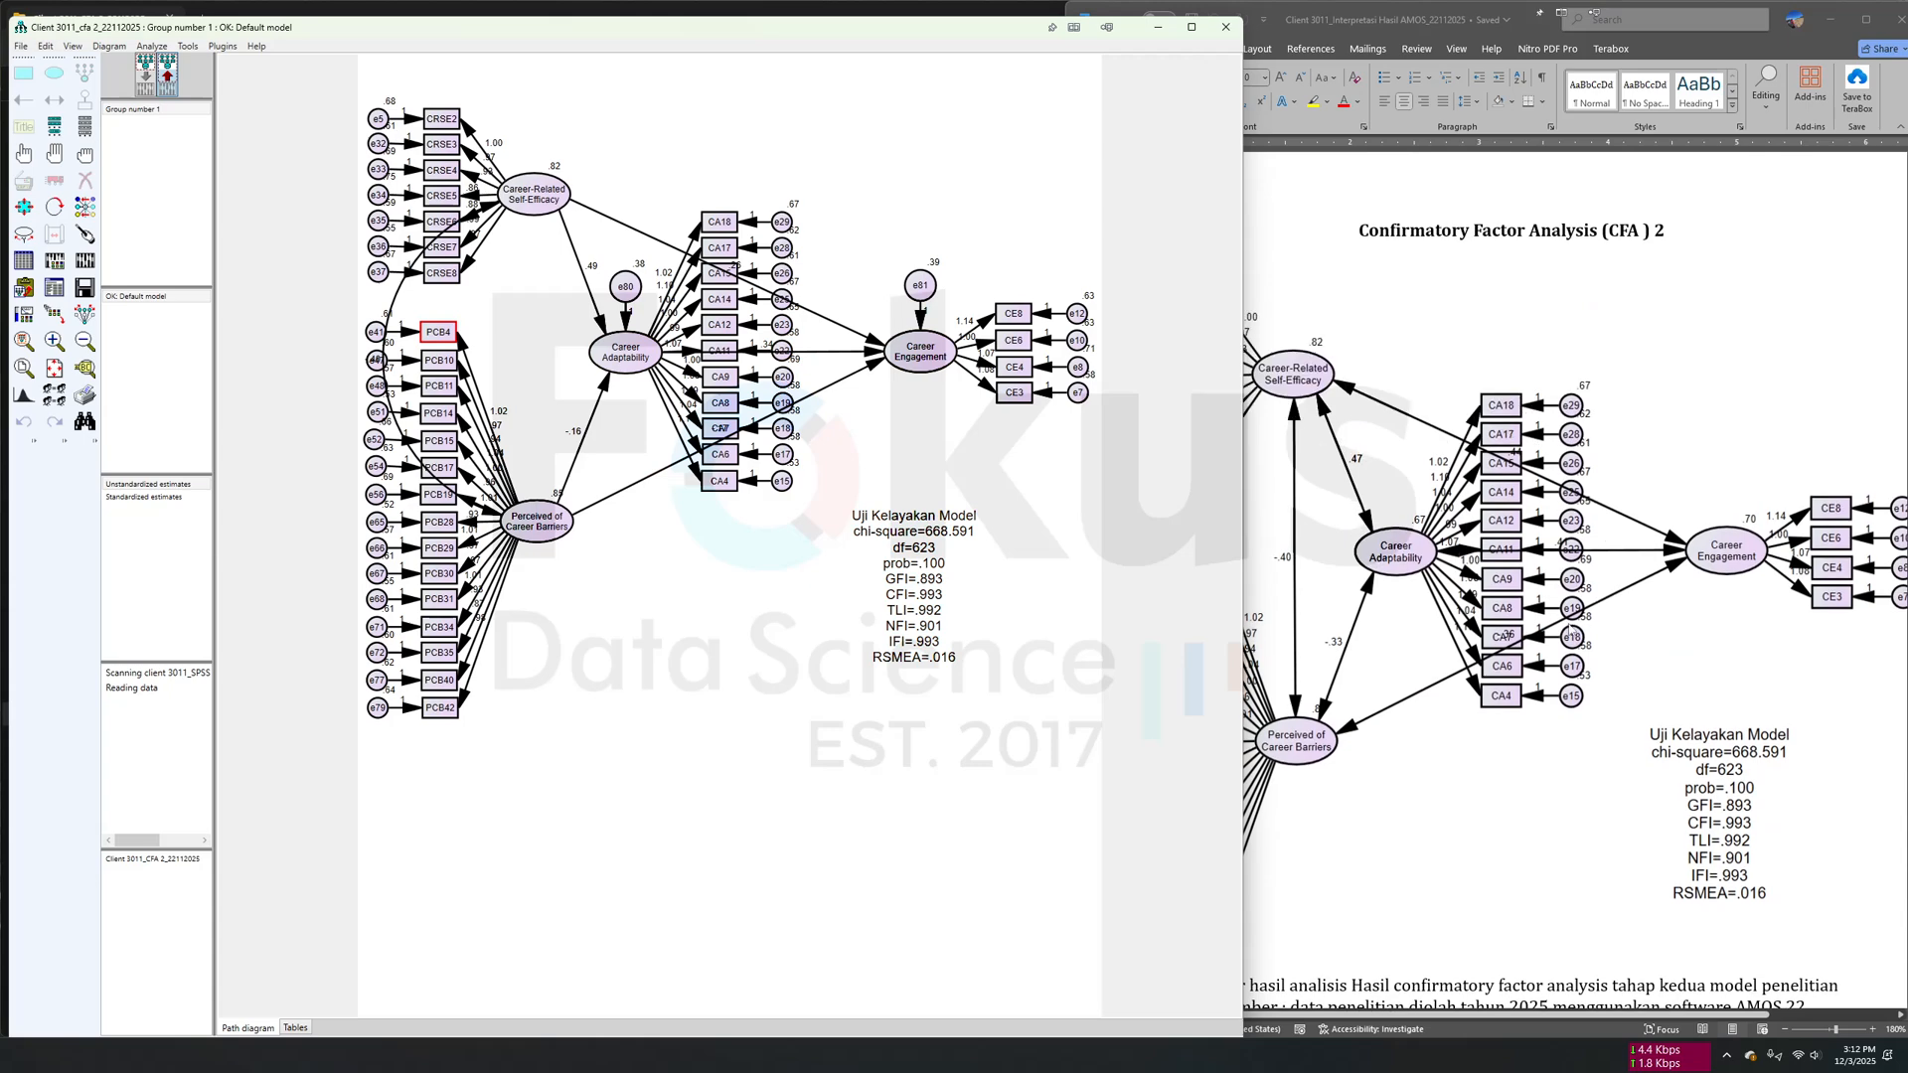
{"action": "scroll", "coordinate": [1733, 732], "scroll_direction": "down", "scroll_amount": 8}
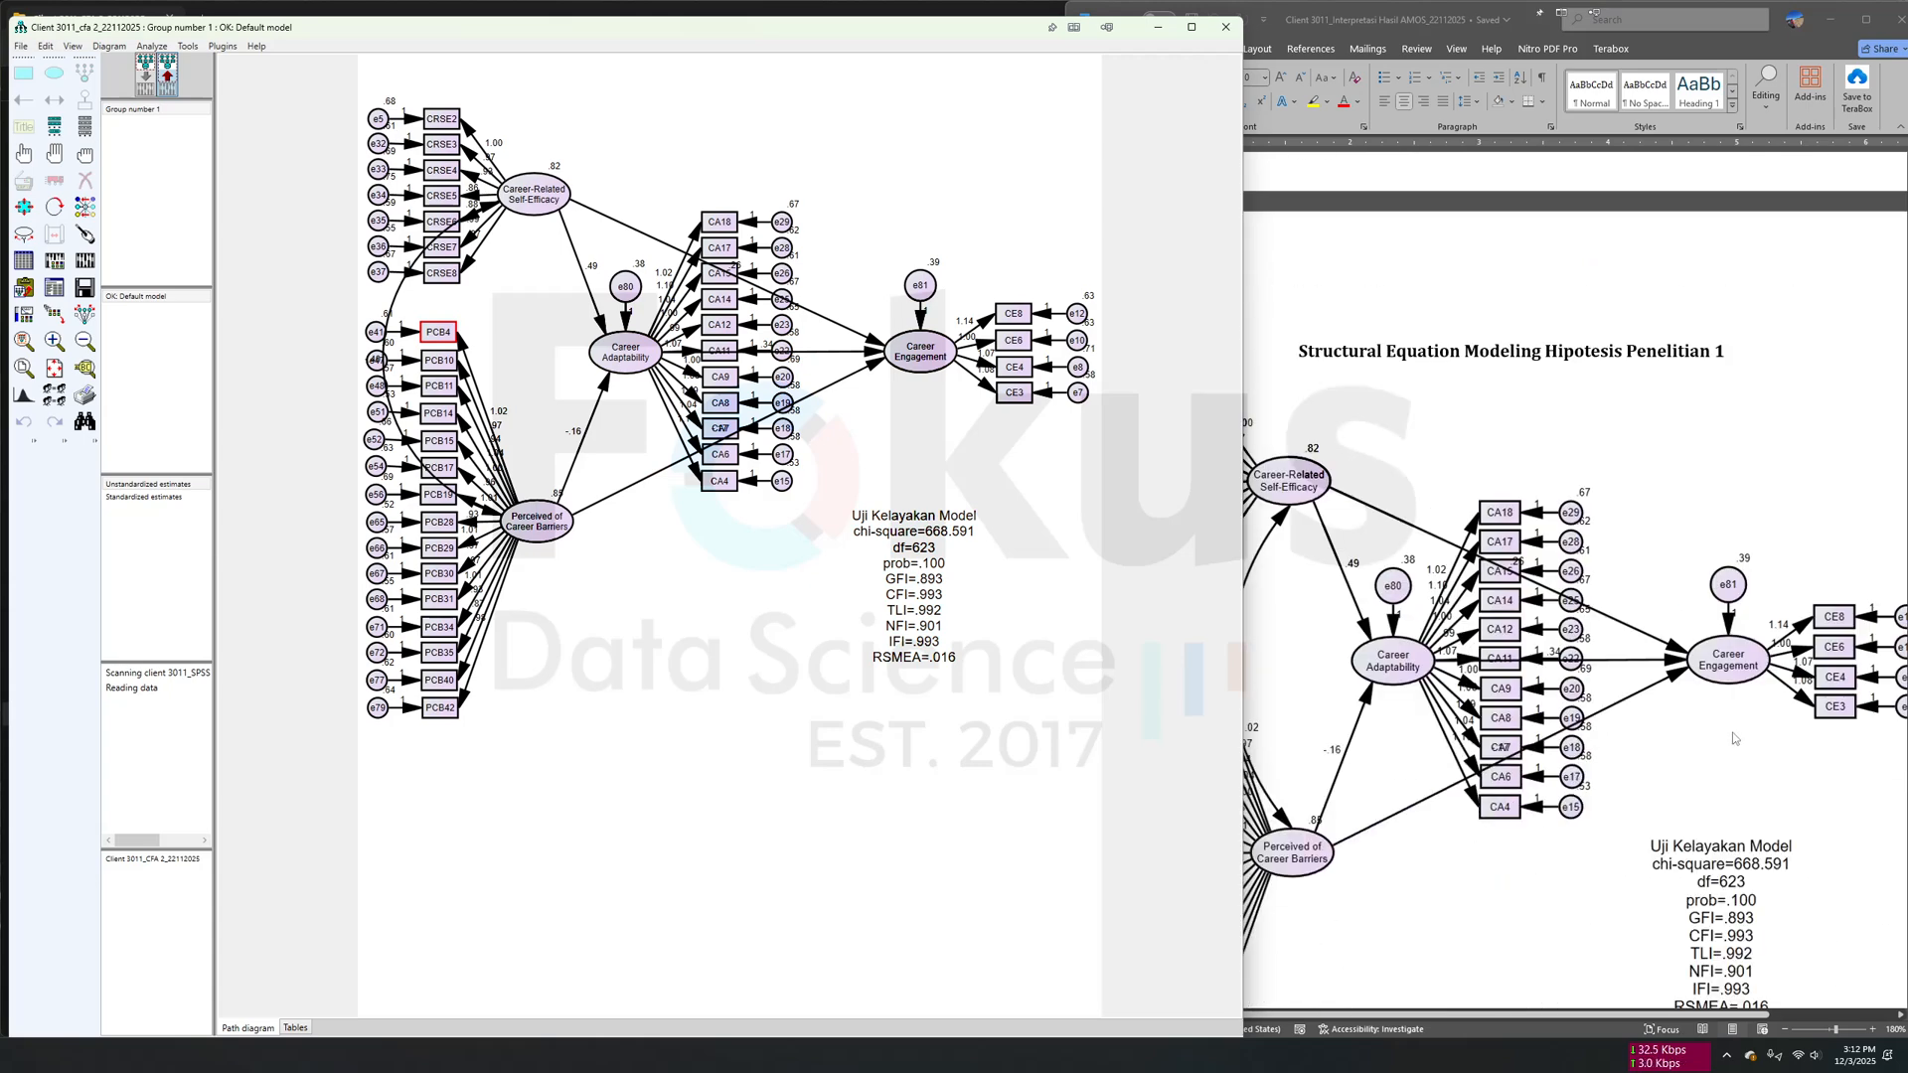
{"action": "scroll", "coordinate": [1694, 780], "scroll_direction": "down", "scroll_amount": 2}
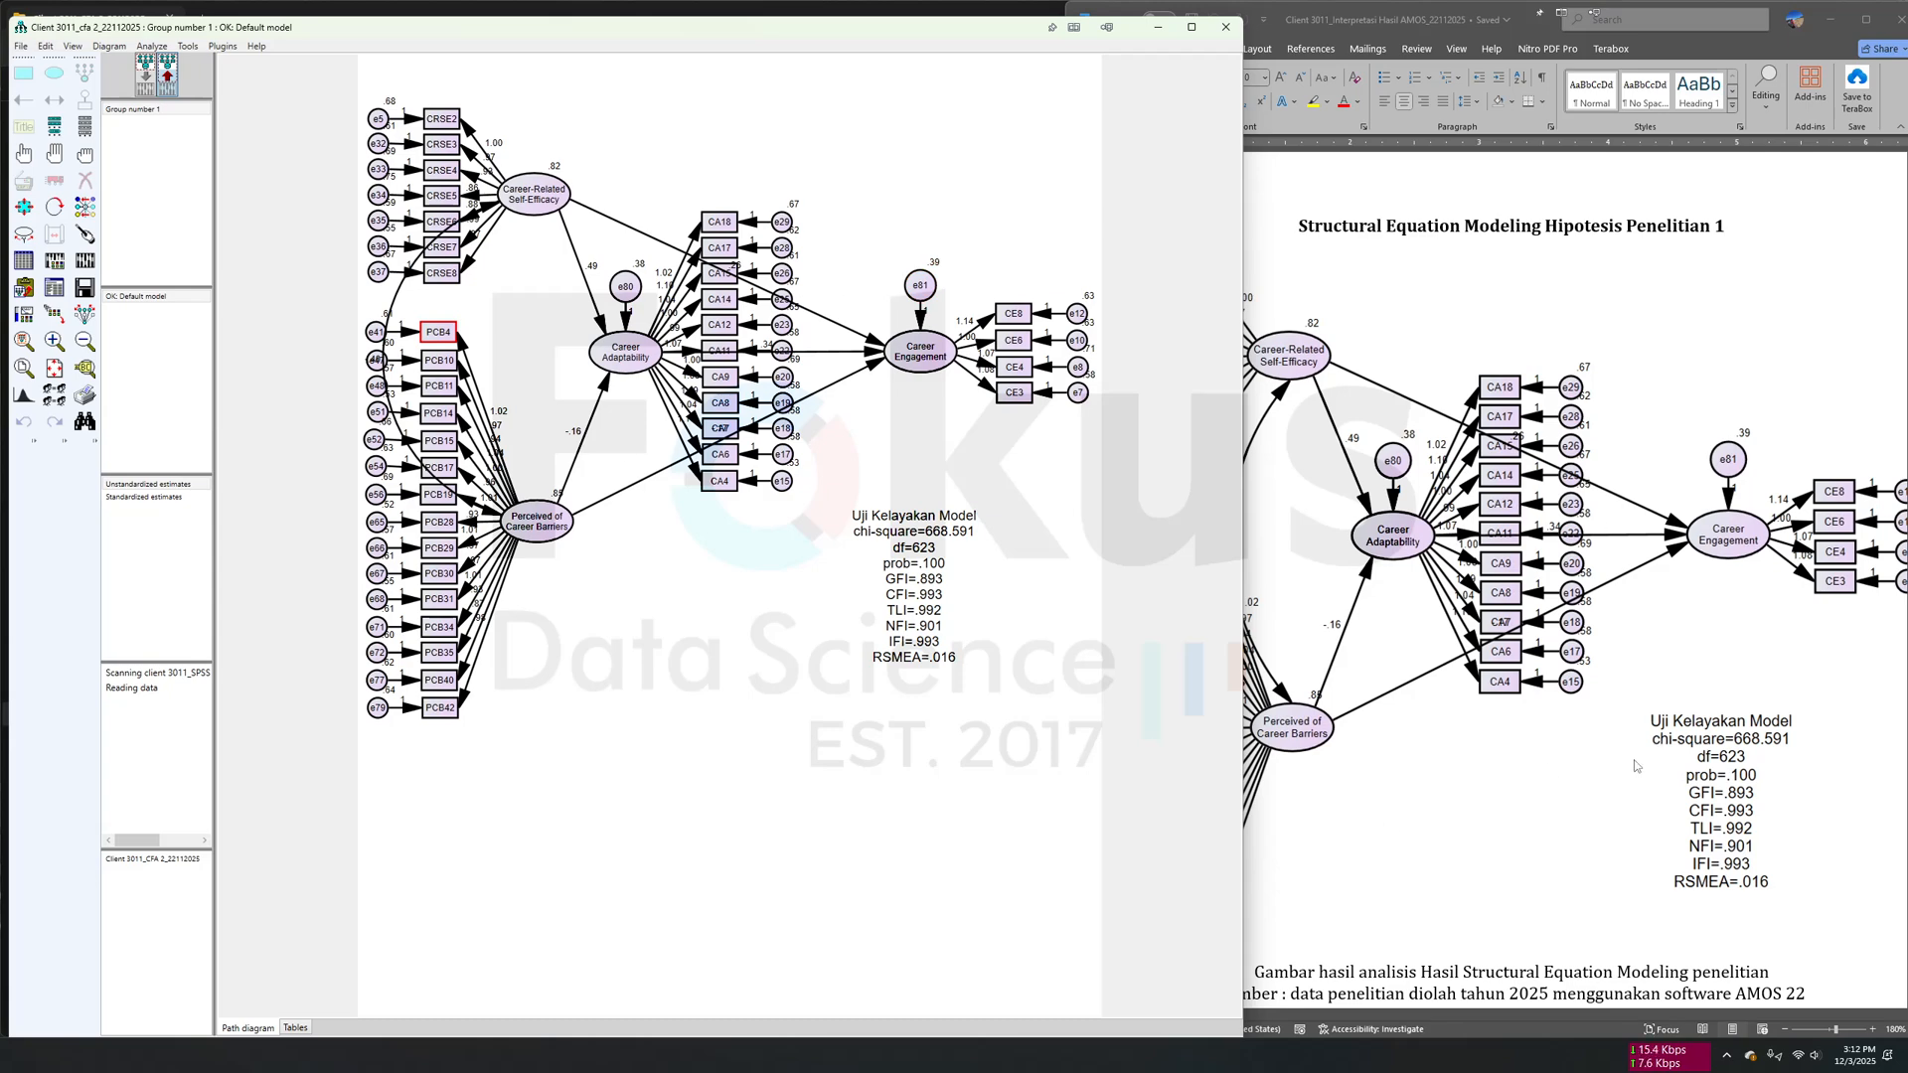
- Read the document's goodness-of-fit table for the structural model, its interpretation and the normality test table
{"action": "scroll", "coordinate": [1363, 848], "scroll_direction": "down", "scroll_amount": 4}
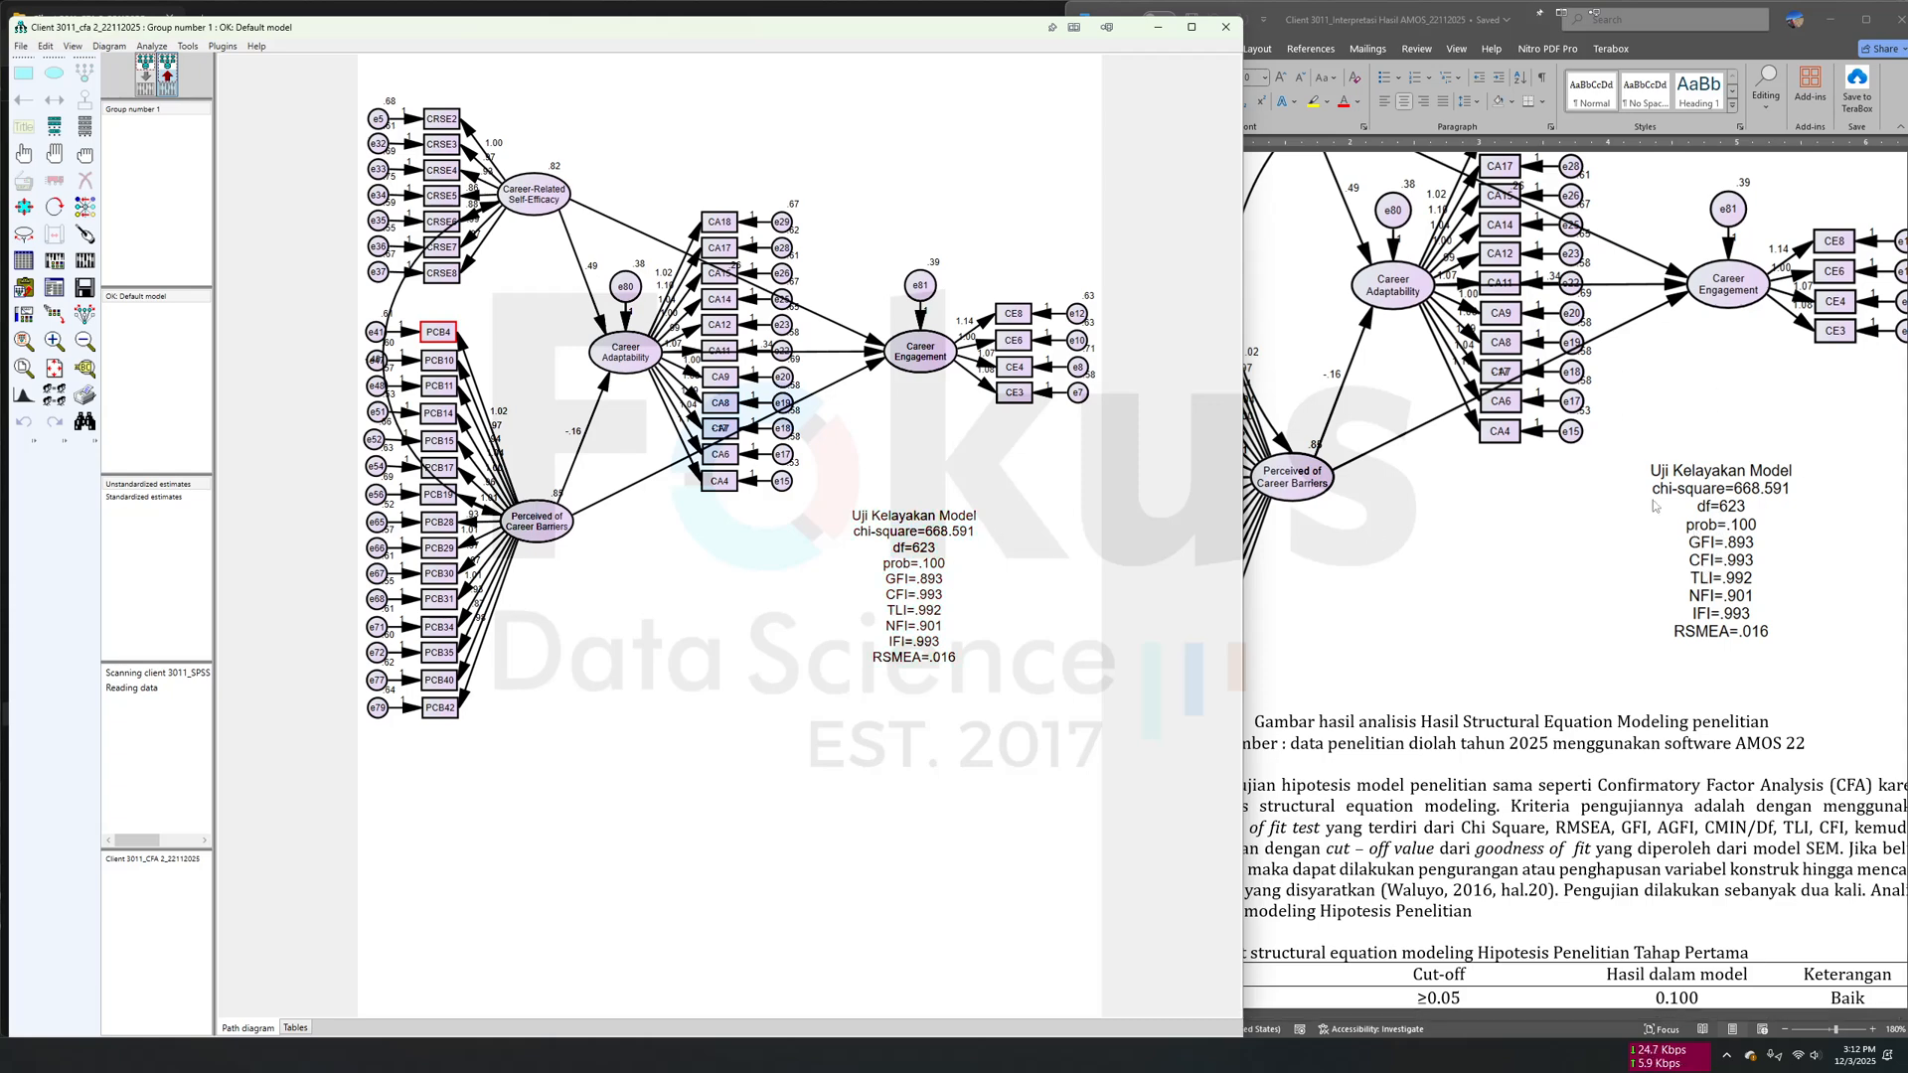
{"action": "scroll", "coordinate": [1689, 578], "scroll_direction": "down", "scroll_amount": 6}
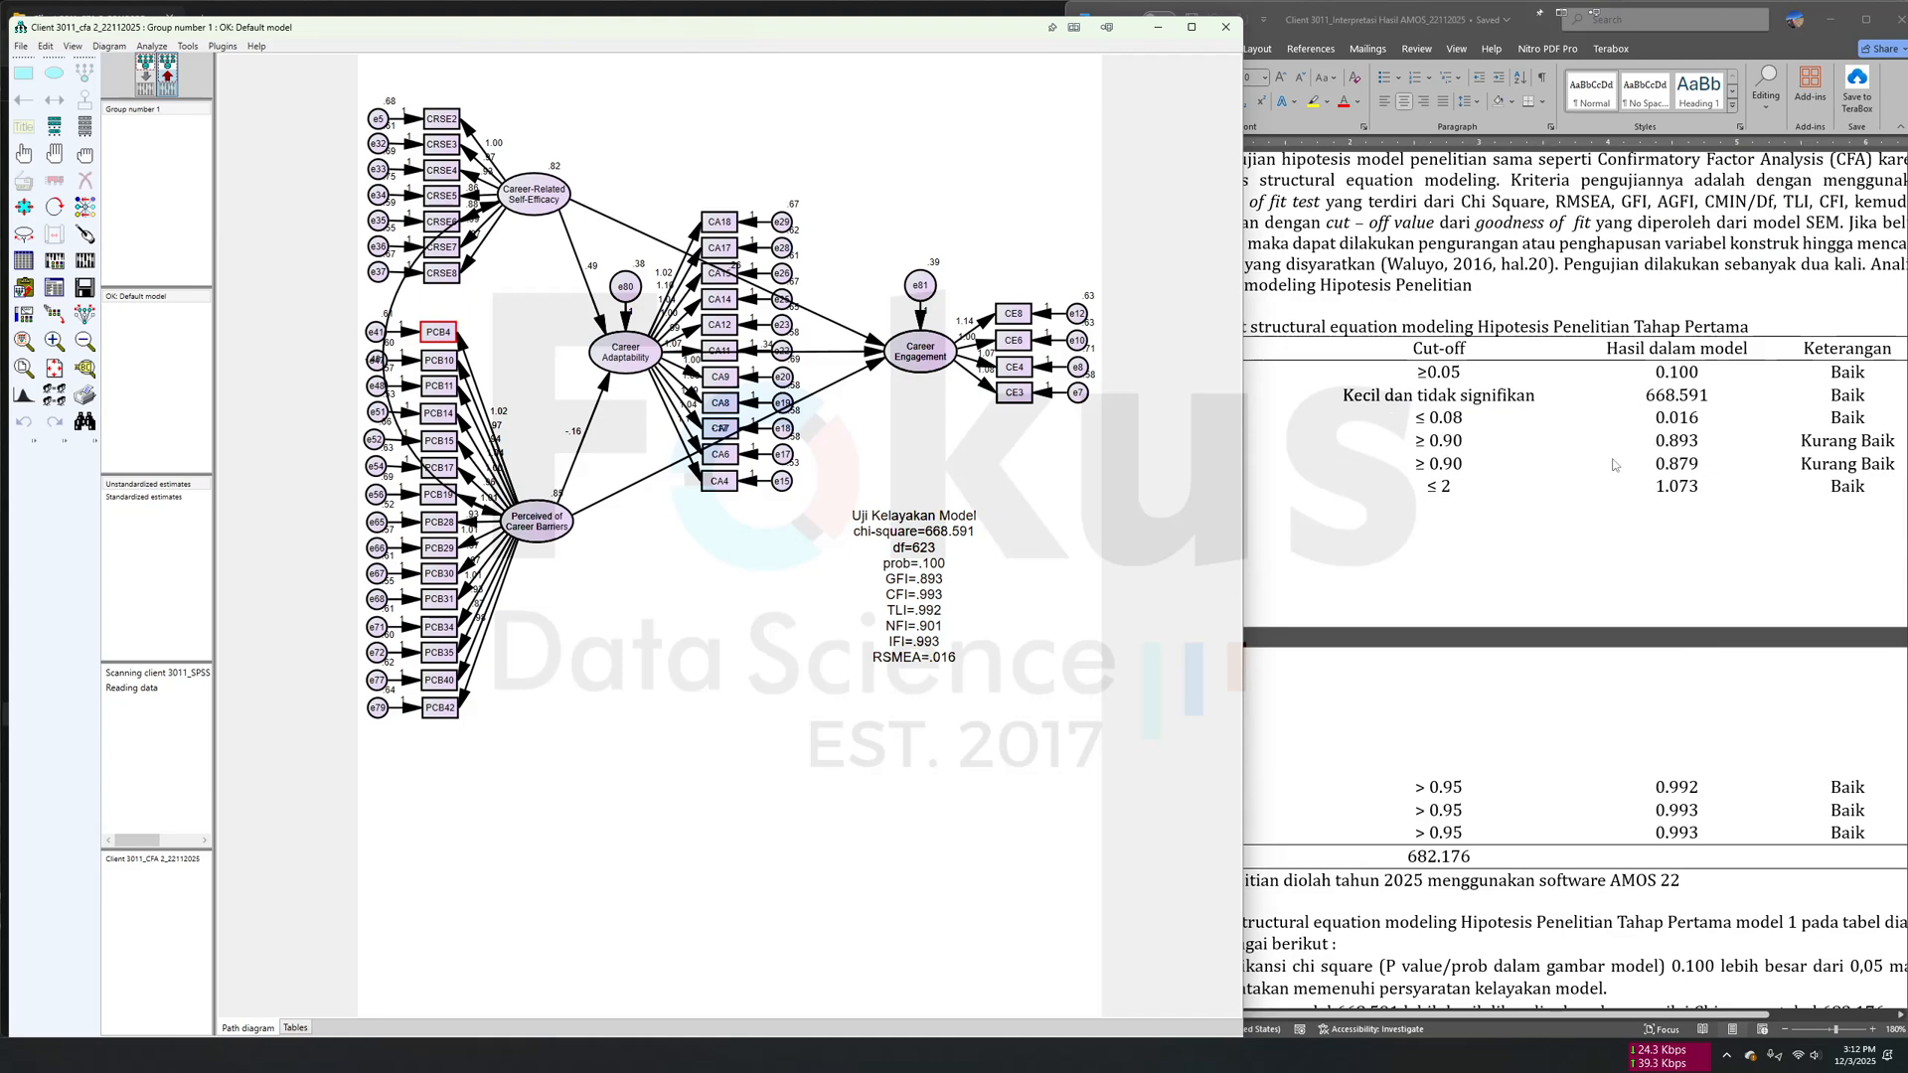
{"action": "scroll", "coordinate": [1664, 536], "scroll_direction": "down", "scroll_amount": 8}
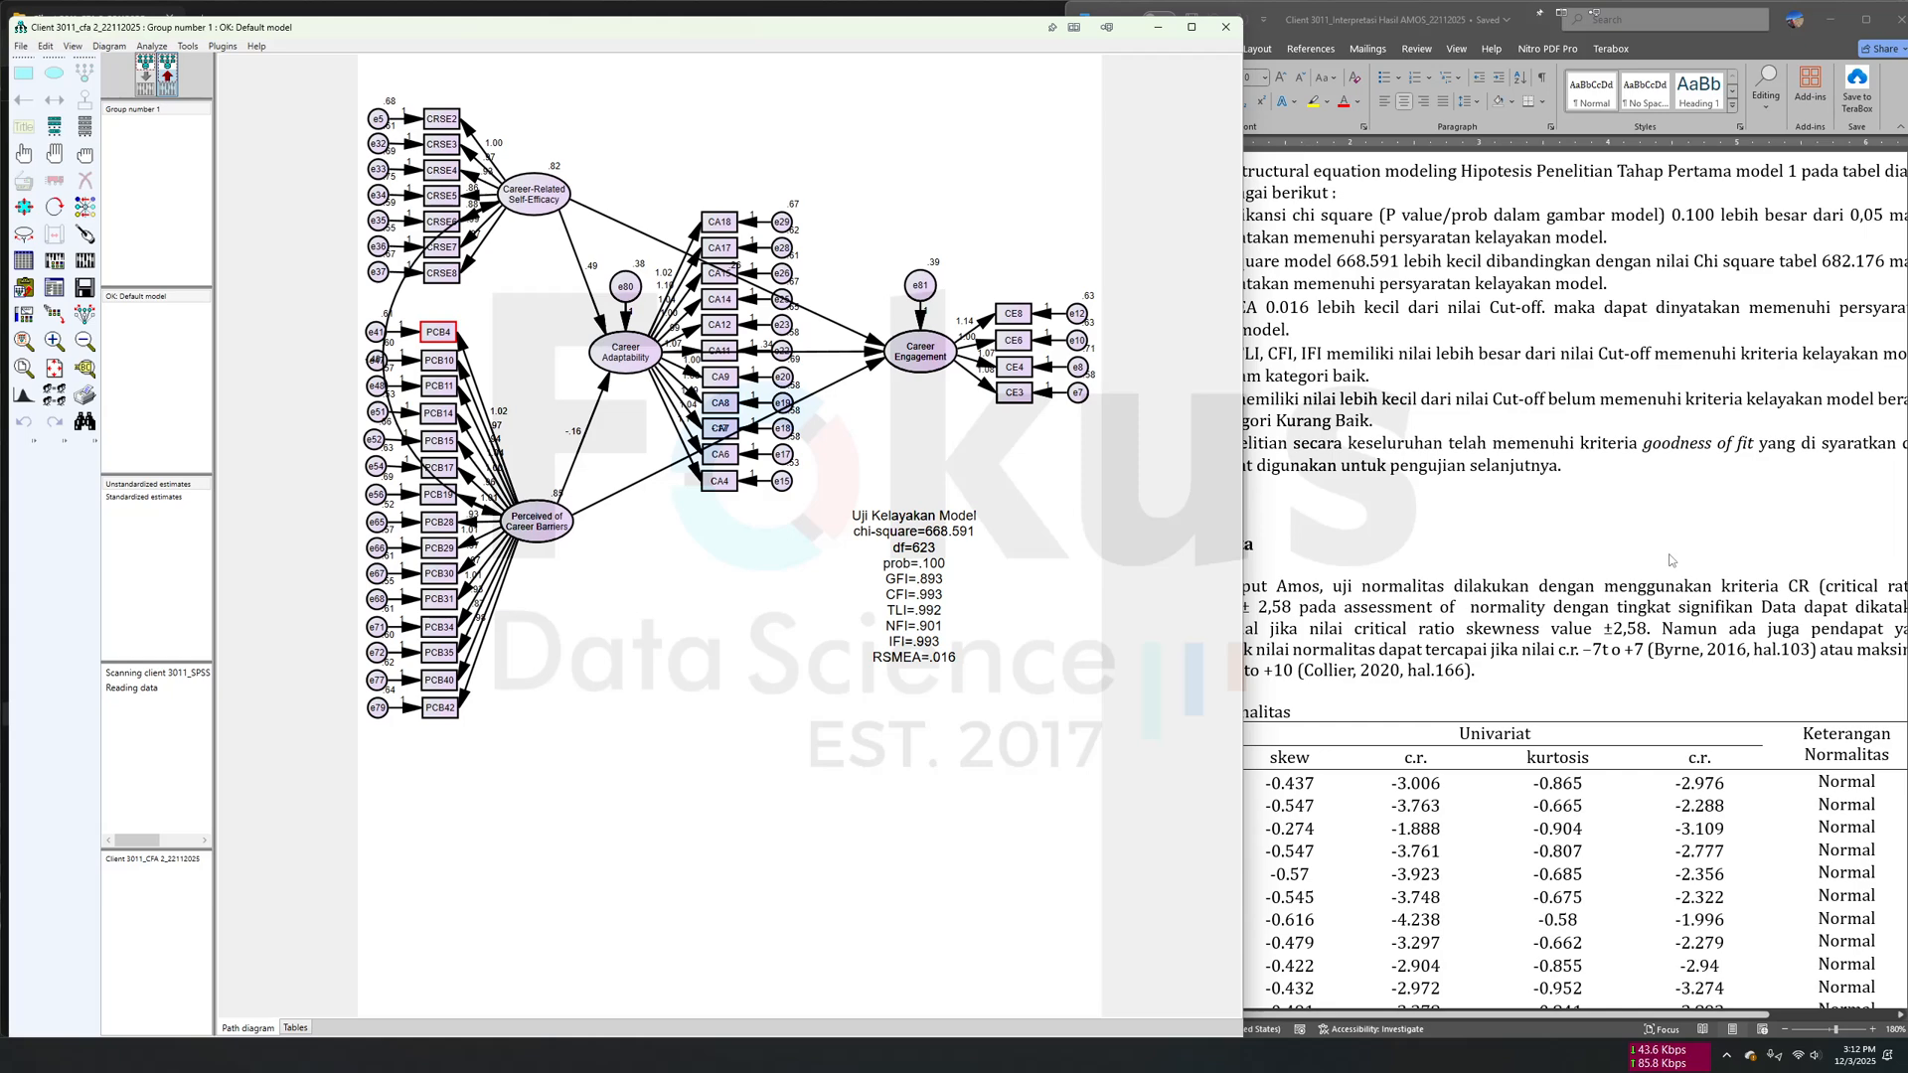
{"action": "scroll", "coordinate": [1669, 560], "scroll_direction": "down", "scroll_amount": 9}
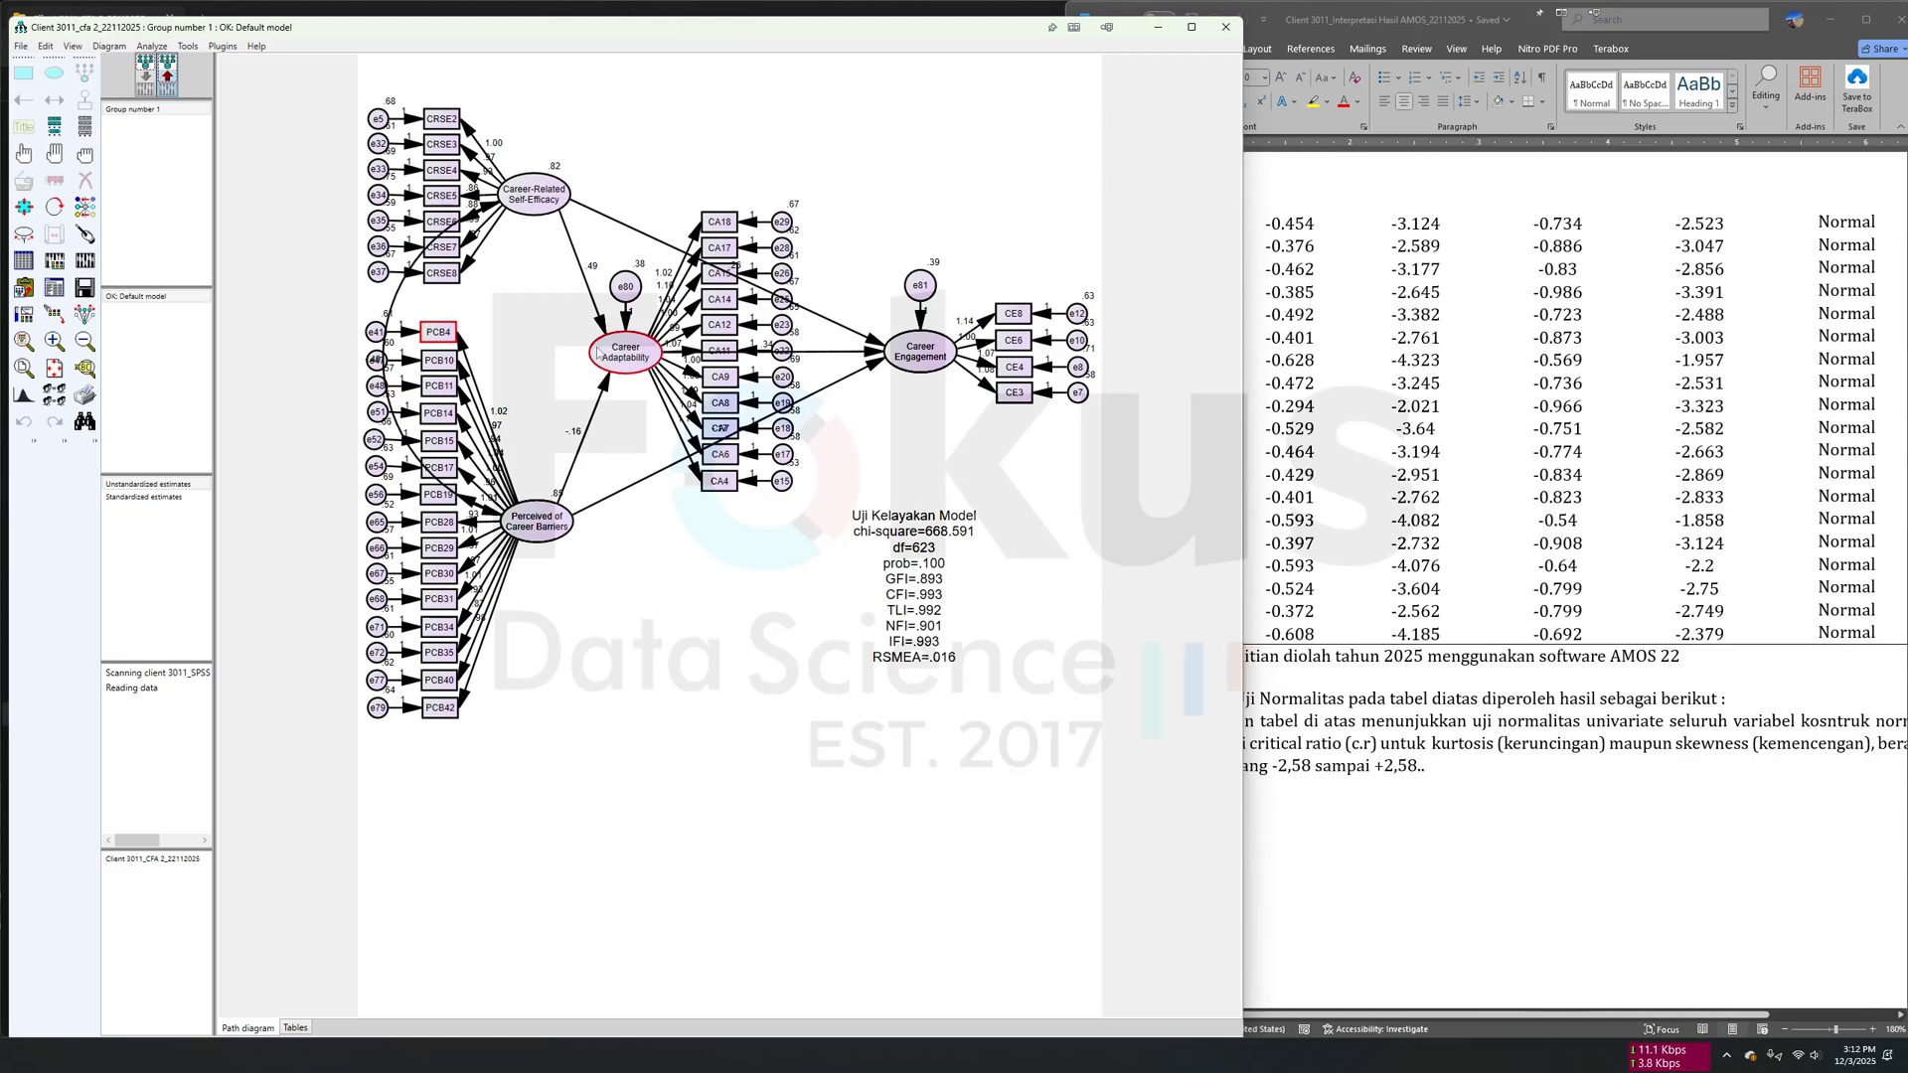
- Open the Assessment of normality in the text output and place its window beside the document's Uji Hipotesis Penelitian section
{"action": "left_click", "coordinate": [55, 288]}
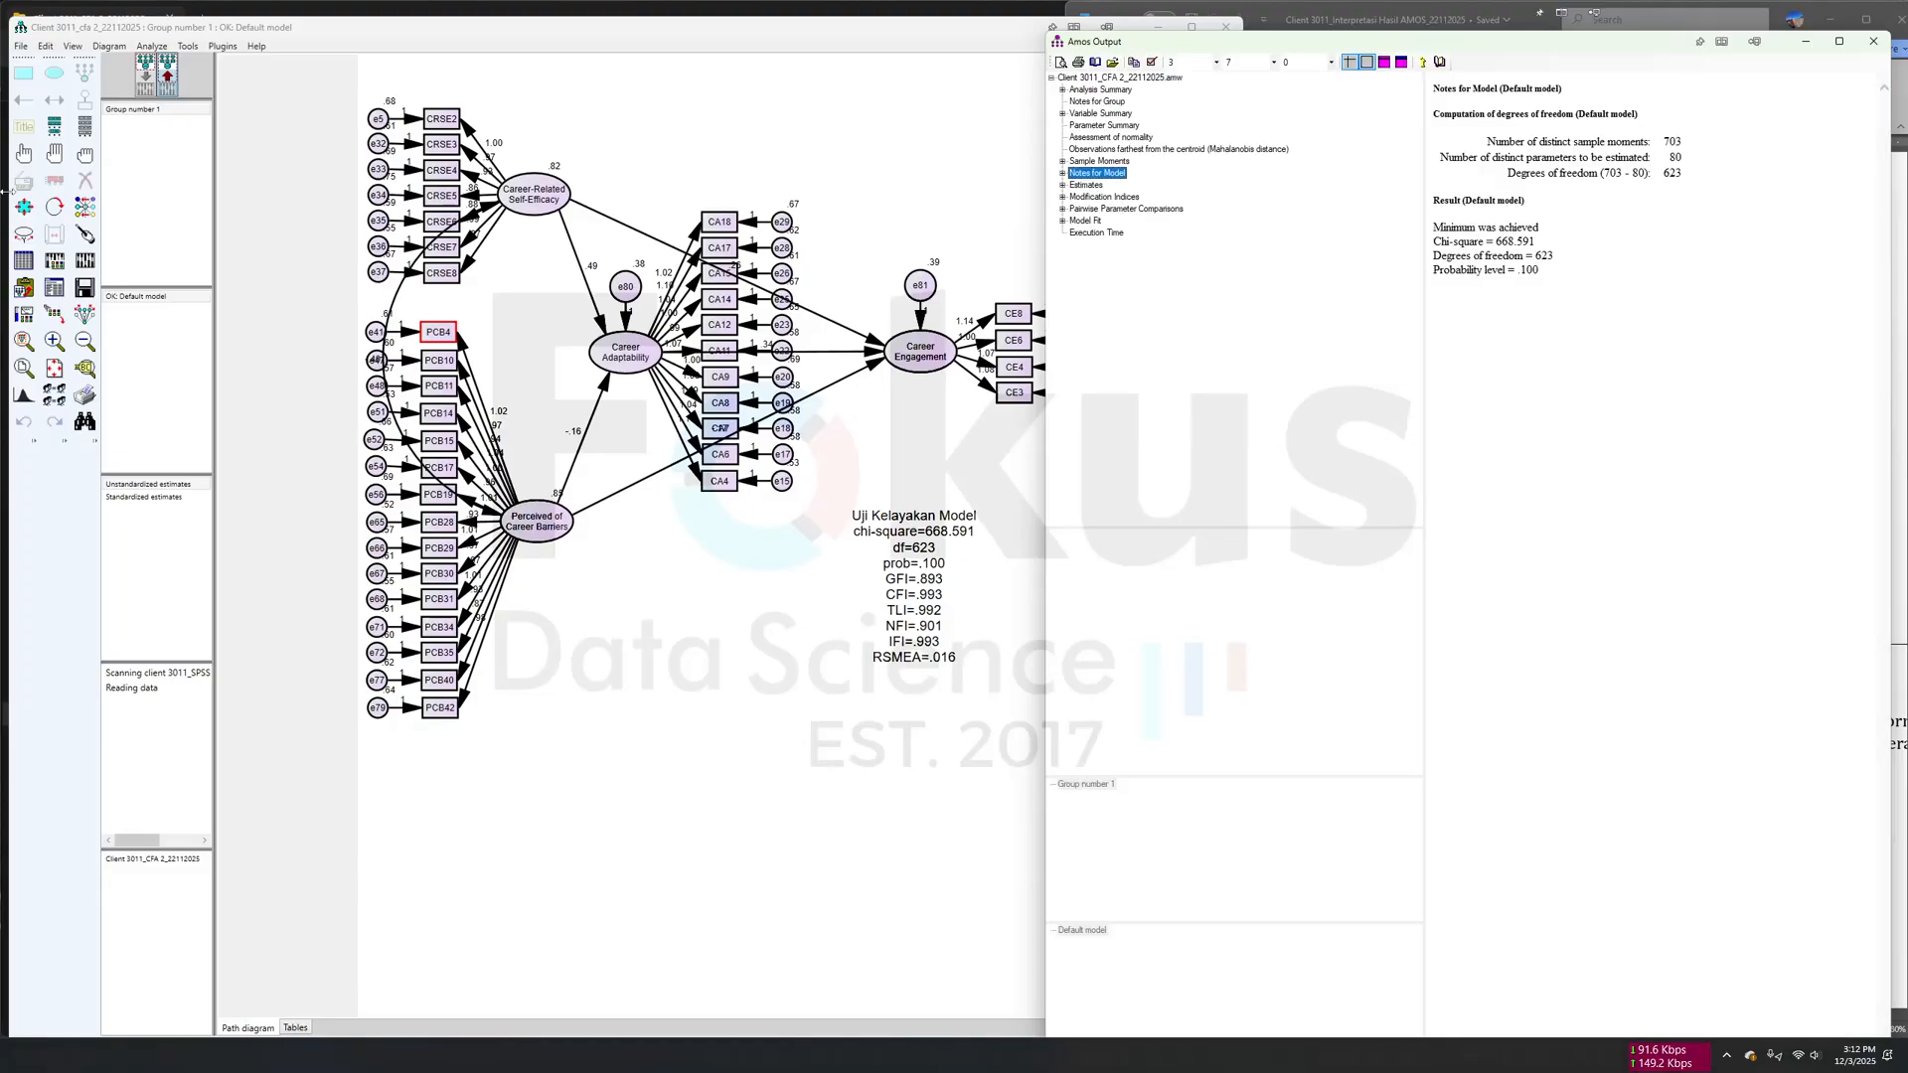
{"action": "left_click", "coordinate": [1119, 139]}
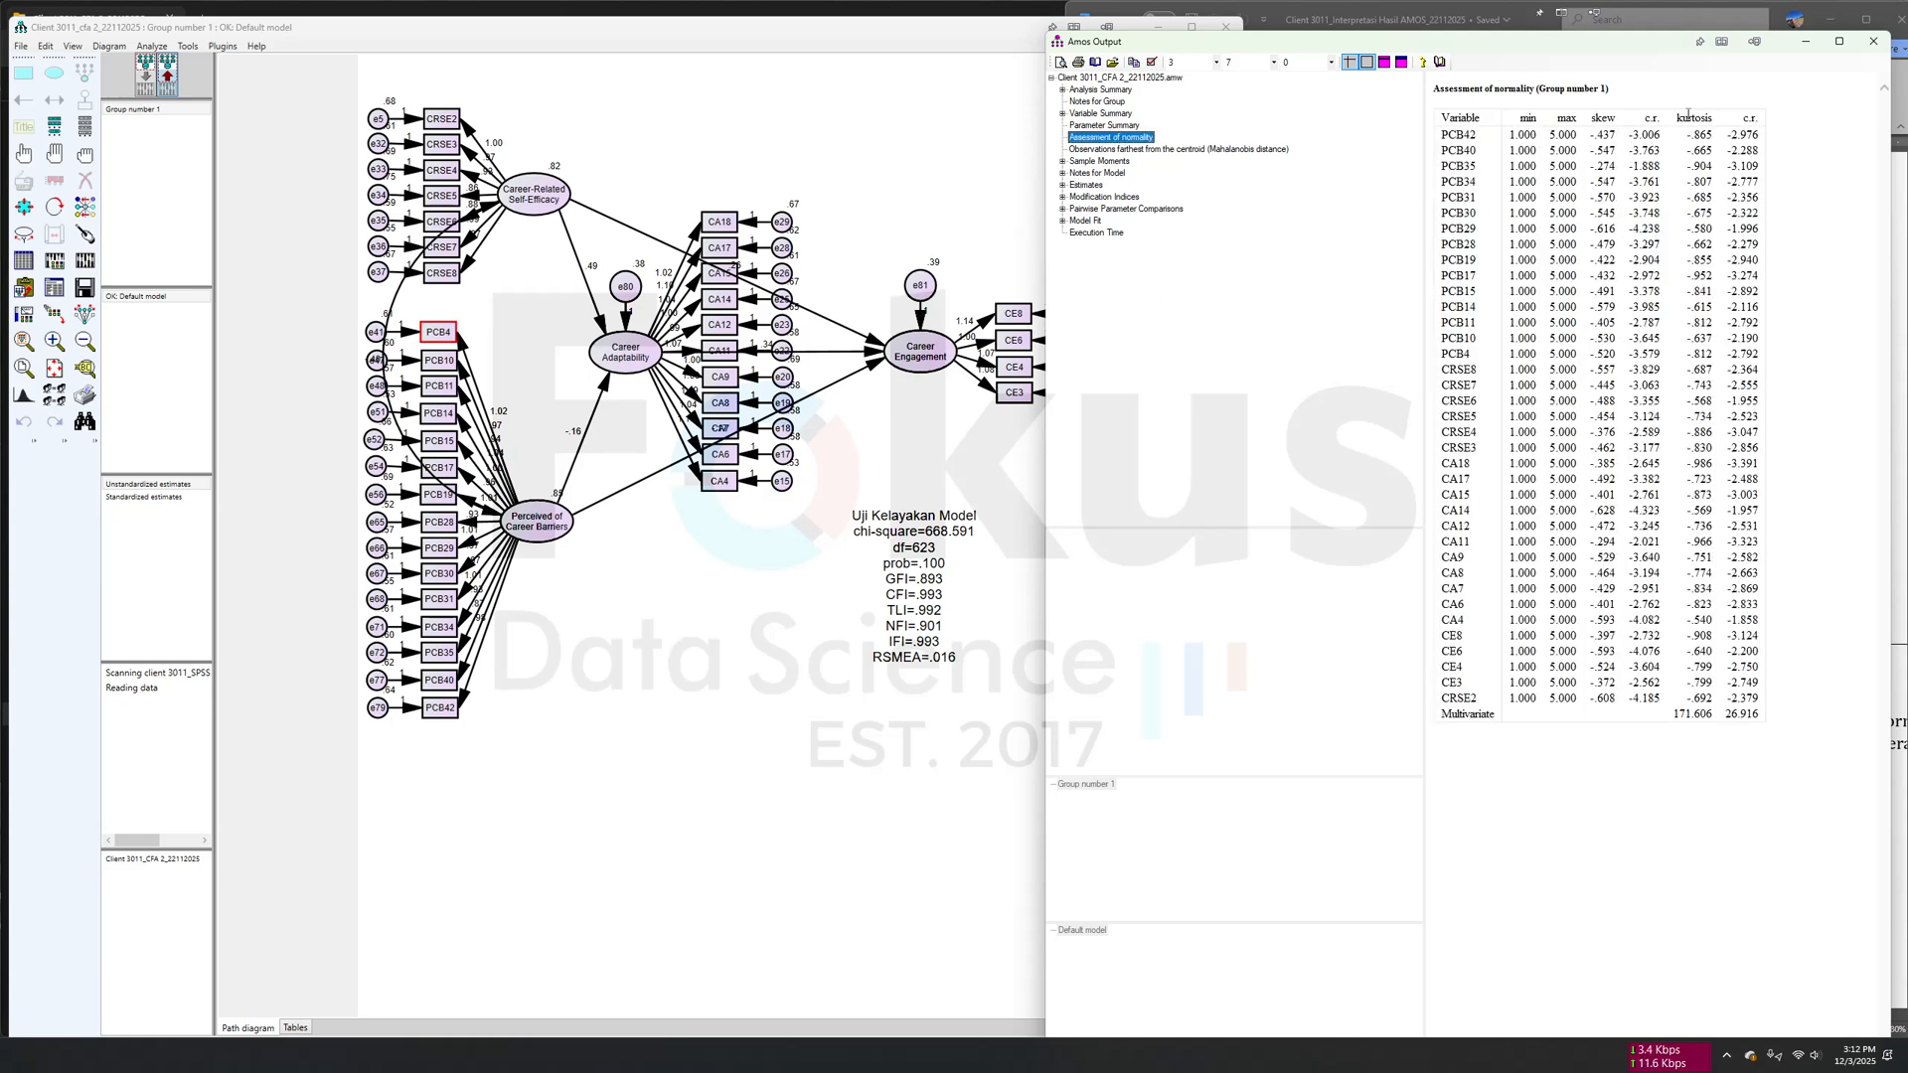
{"action": "left_click", "coordinate": [1805, 40]}
{"action": "scroll", "coordinate": [1647, 633], "scroll_direction": "down", "scroll_amount": 4}
{"action": "scroll", "coordinate": [1647, 633], "scroll_direction": "down", "scroll_amount": 5}
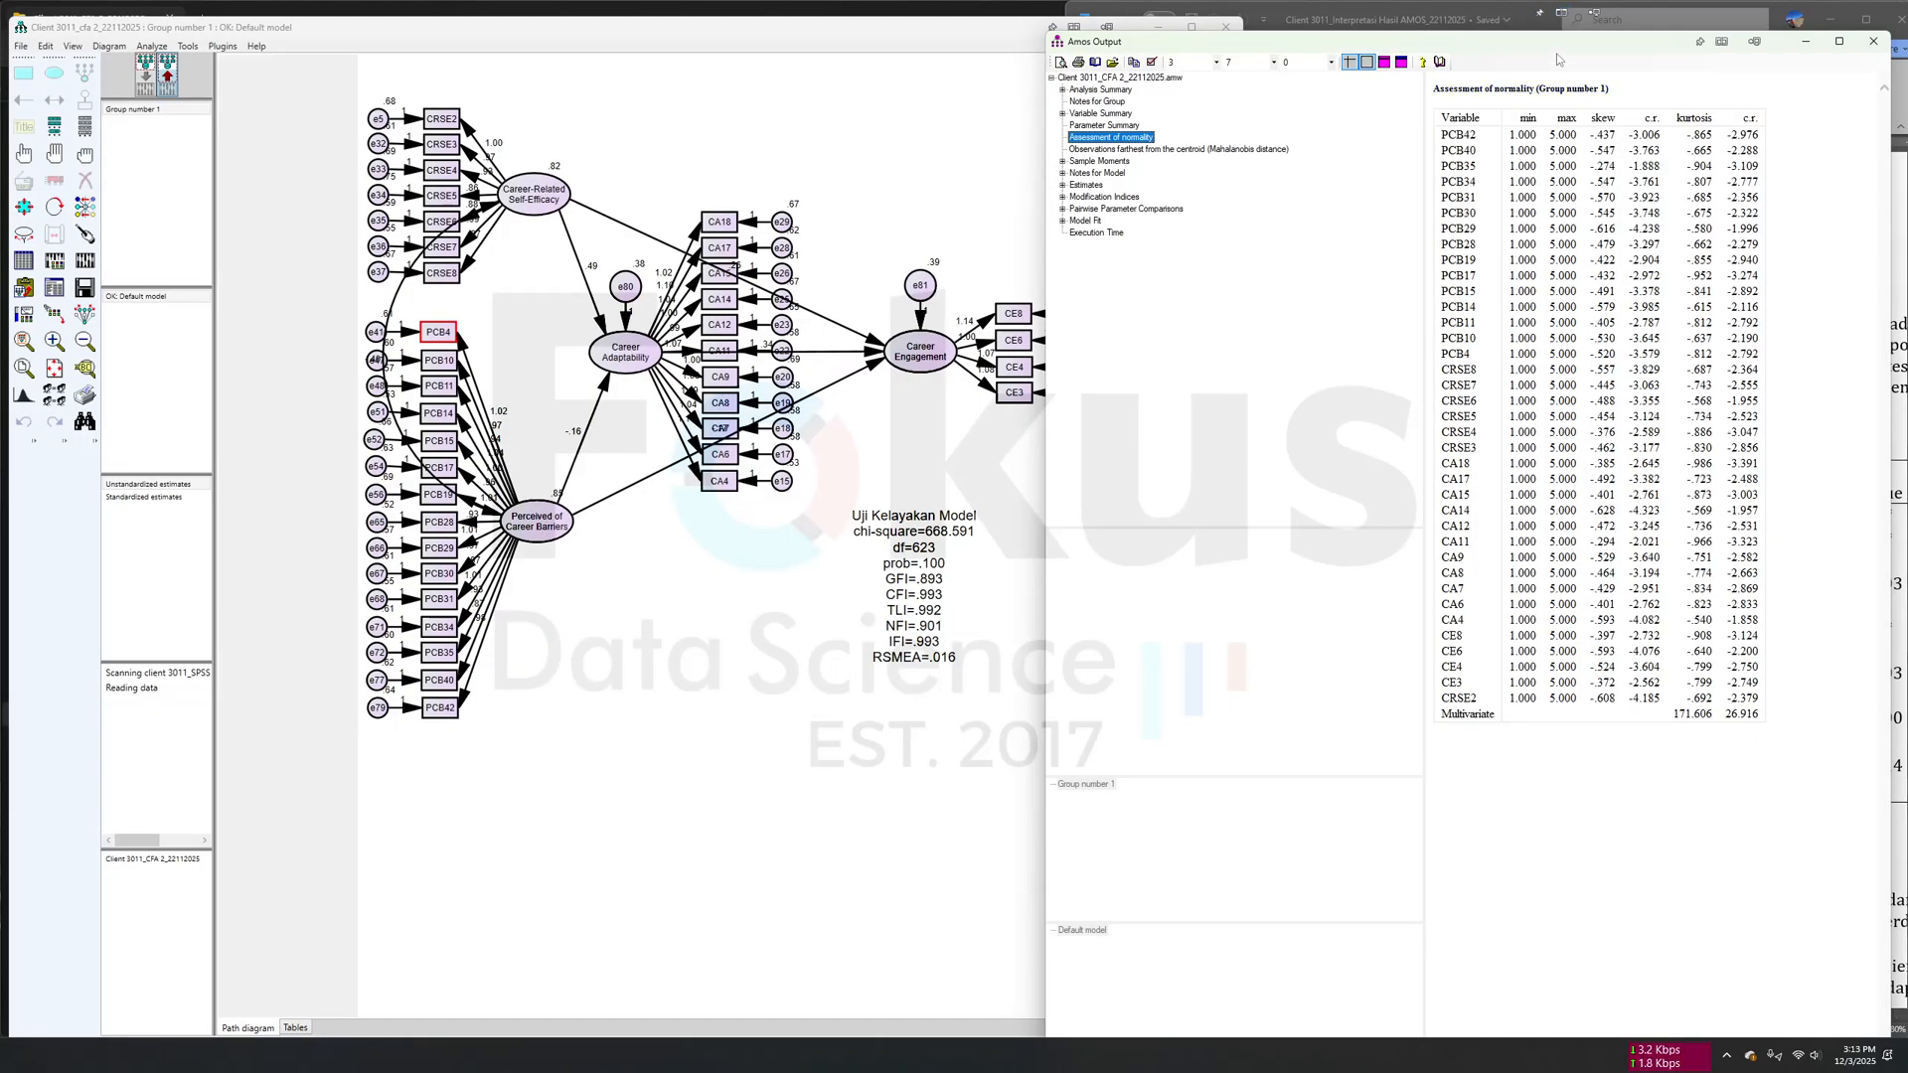
{"action": "left_click_drag", "start_coordinate": [1557, 44], "coordinate": [806, 32]}
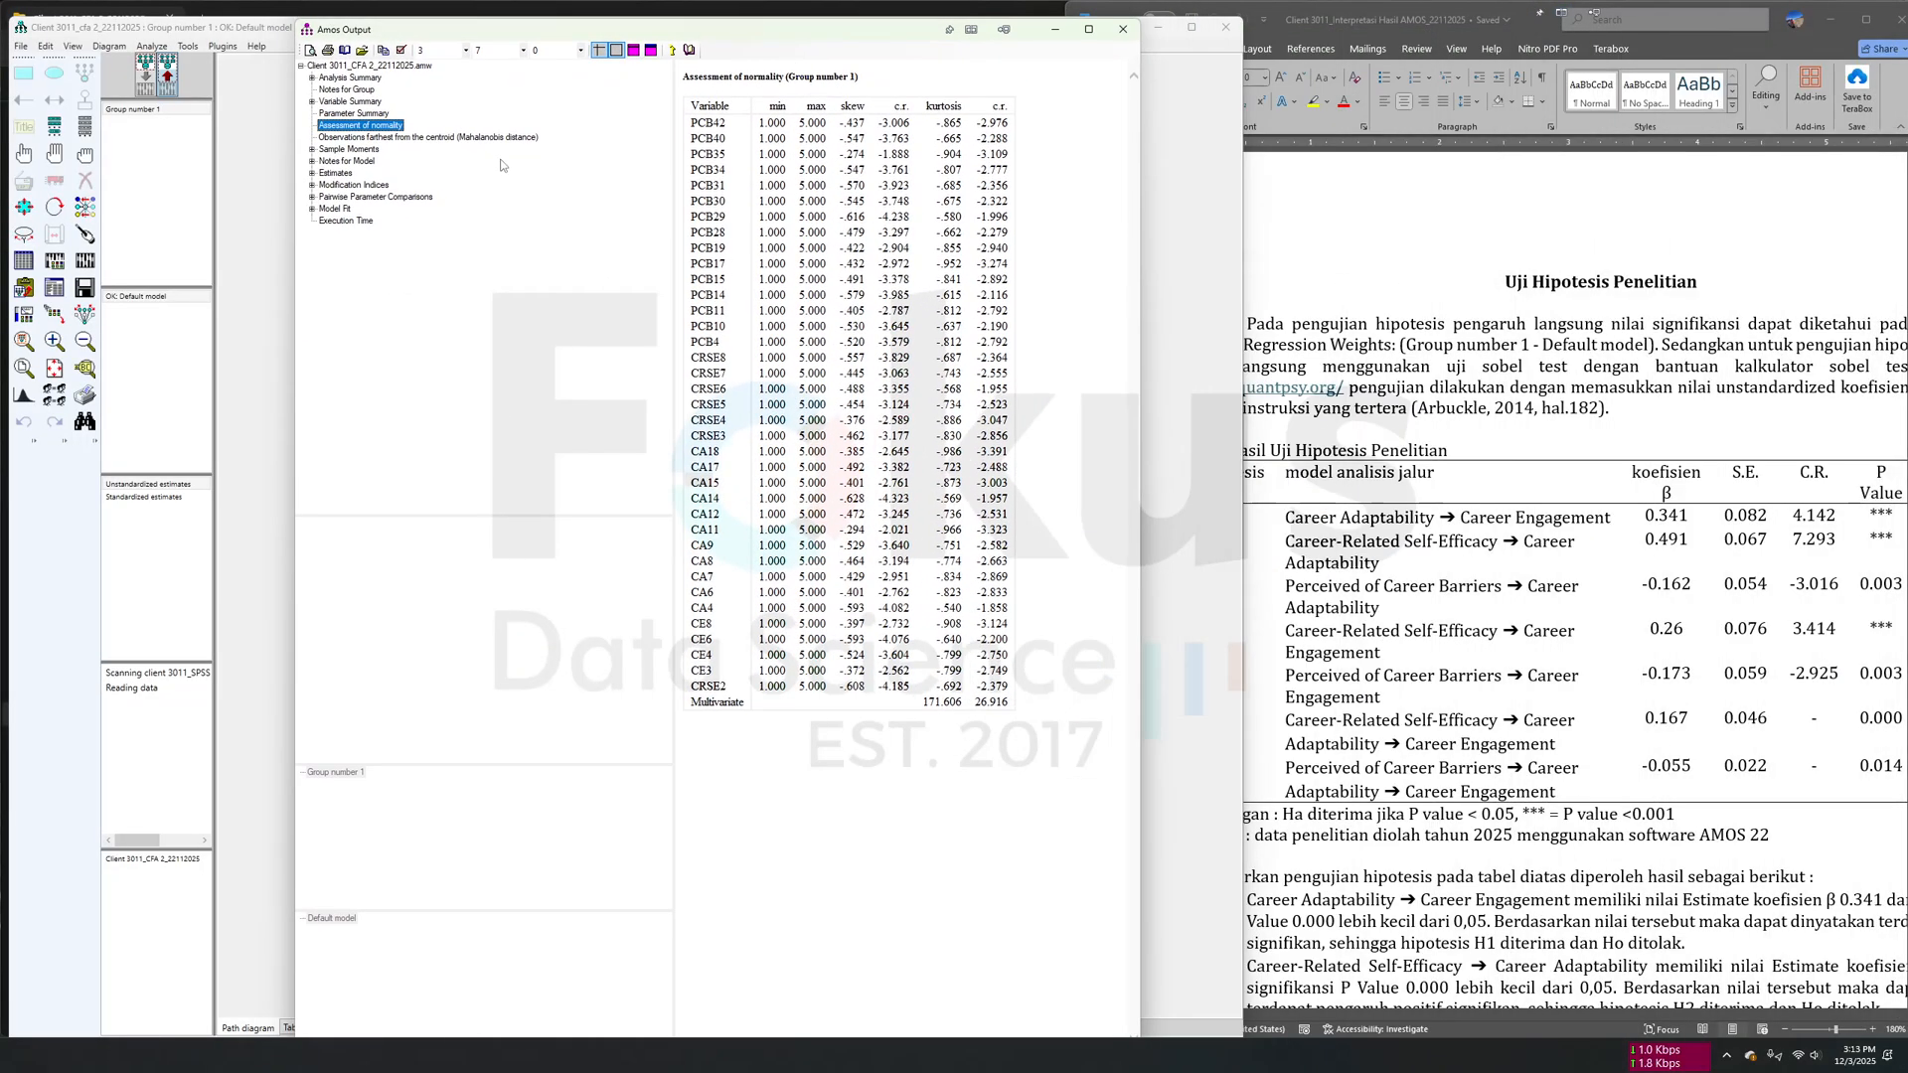
- Show the Estimates output and compare its Regression Weights with the document's hypothesis test table
{"action": "left_click", "coordinate": [343, 173]}
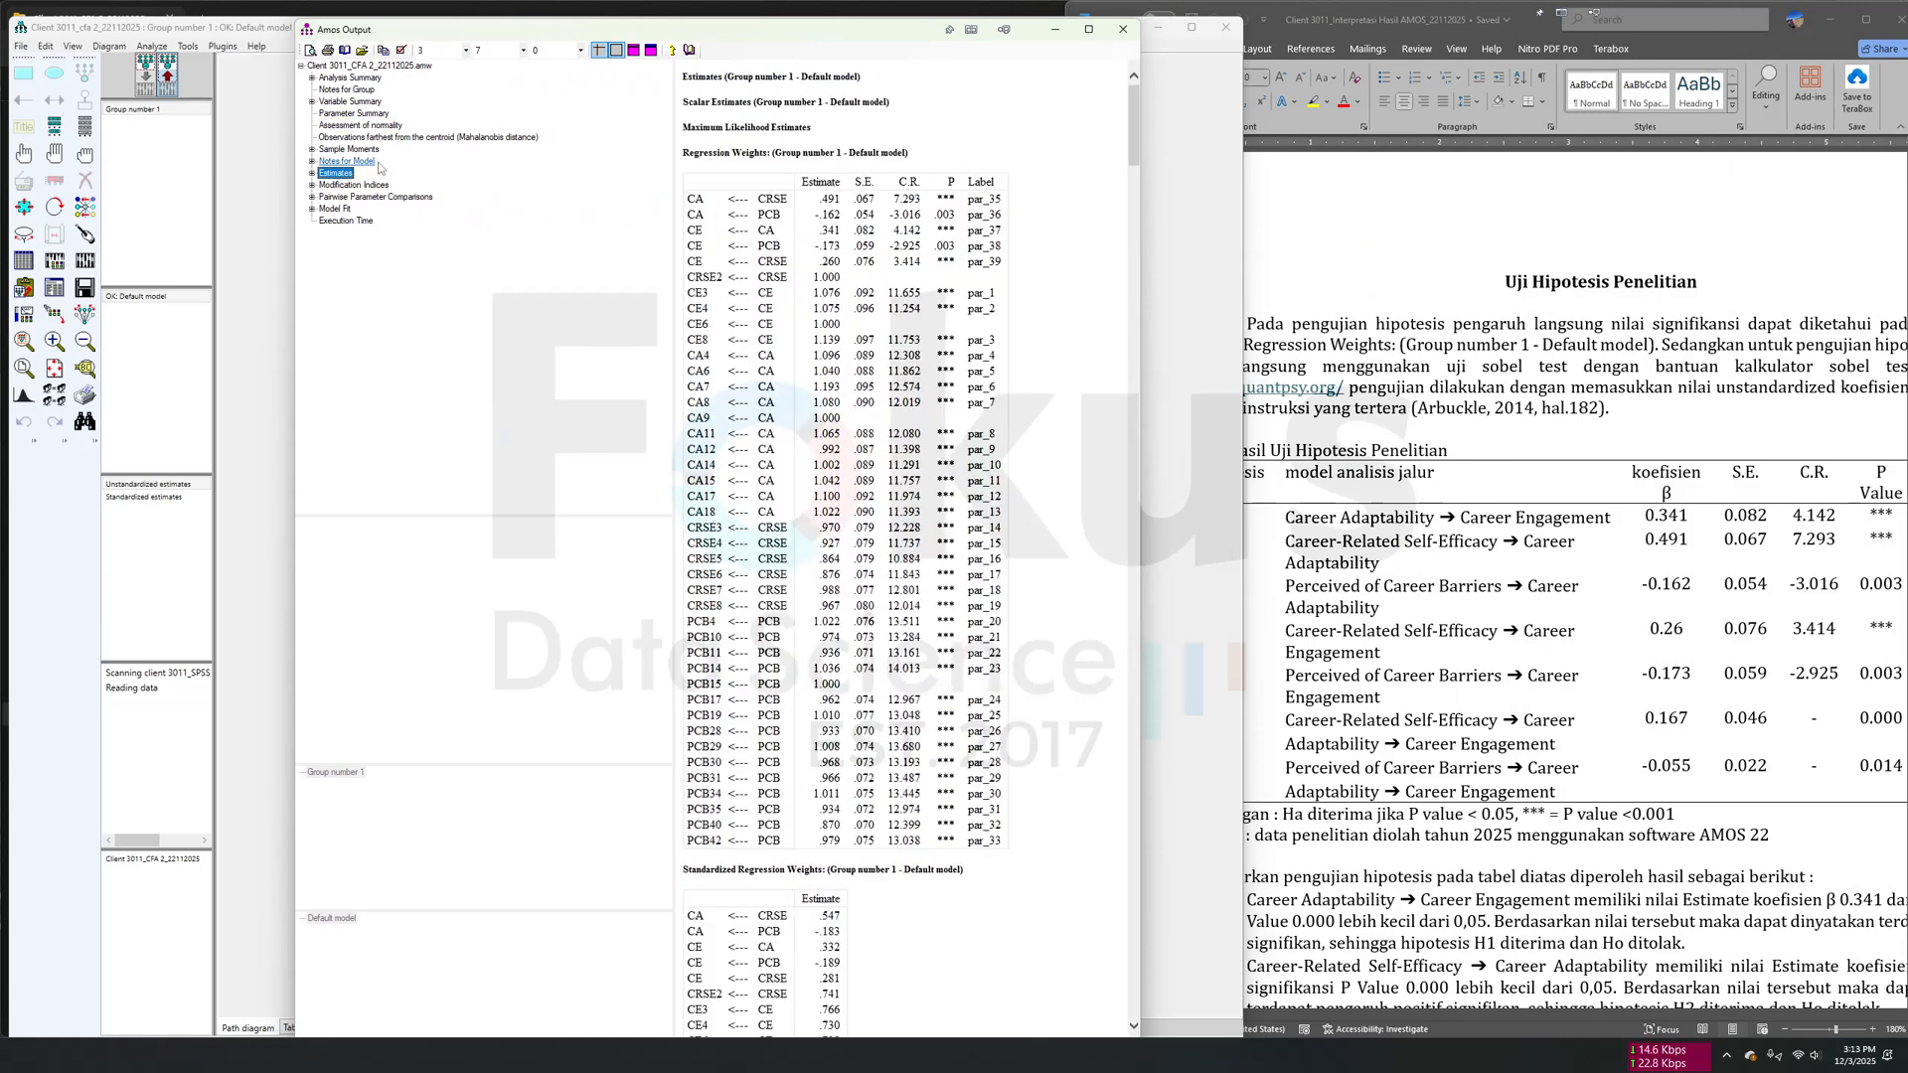
{"action": "scroll", "coordinate": [1535, 495], "scroll_direction": "right", "scroll_amount": 2}
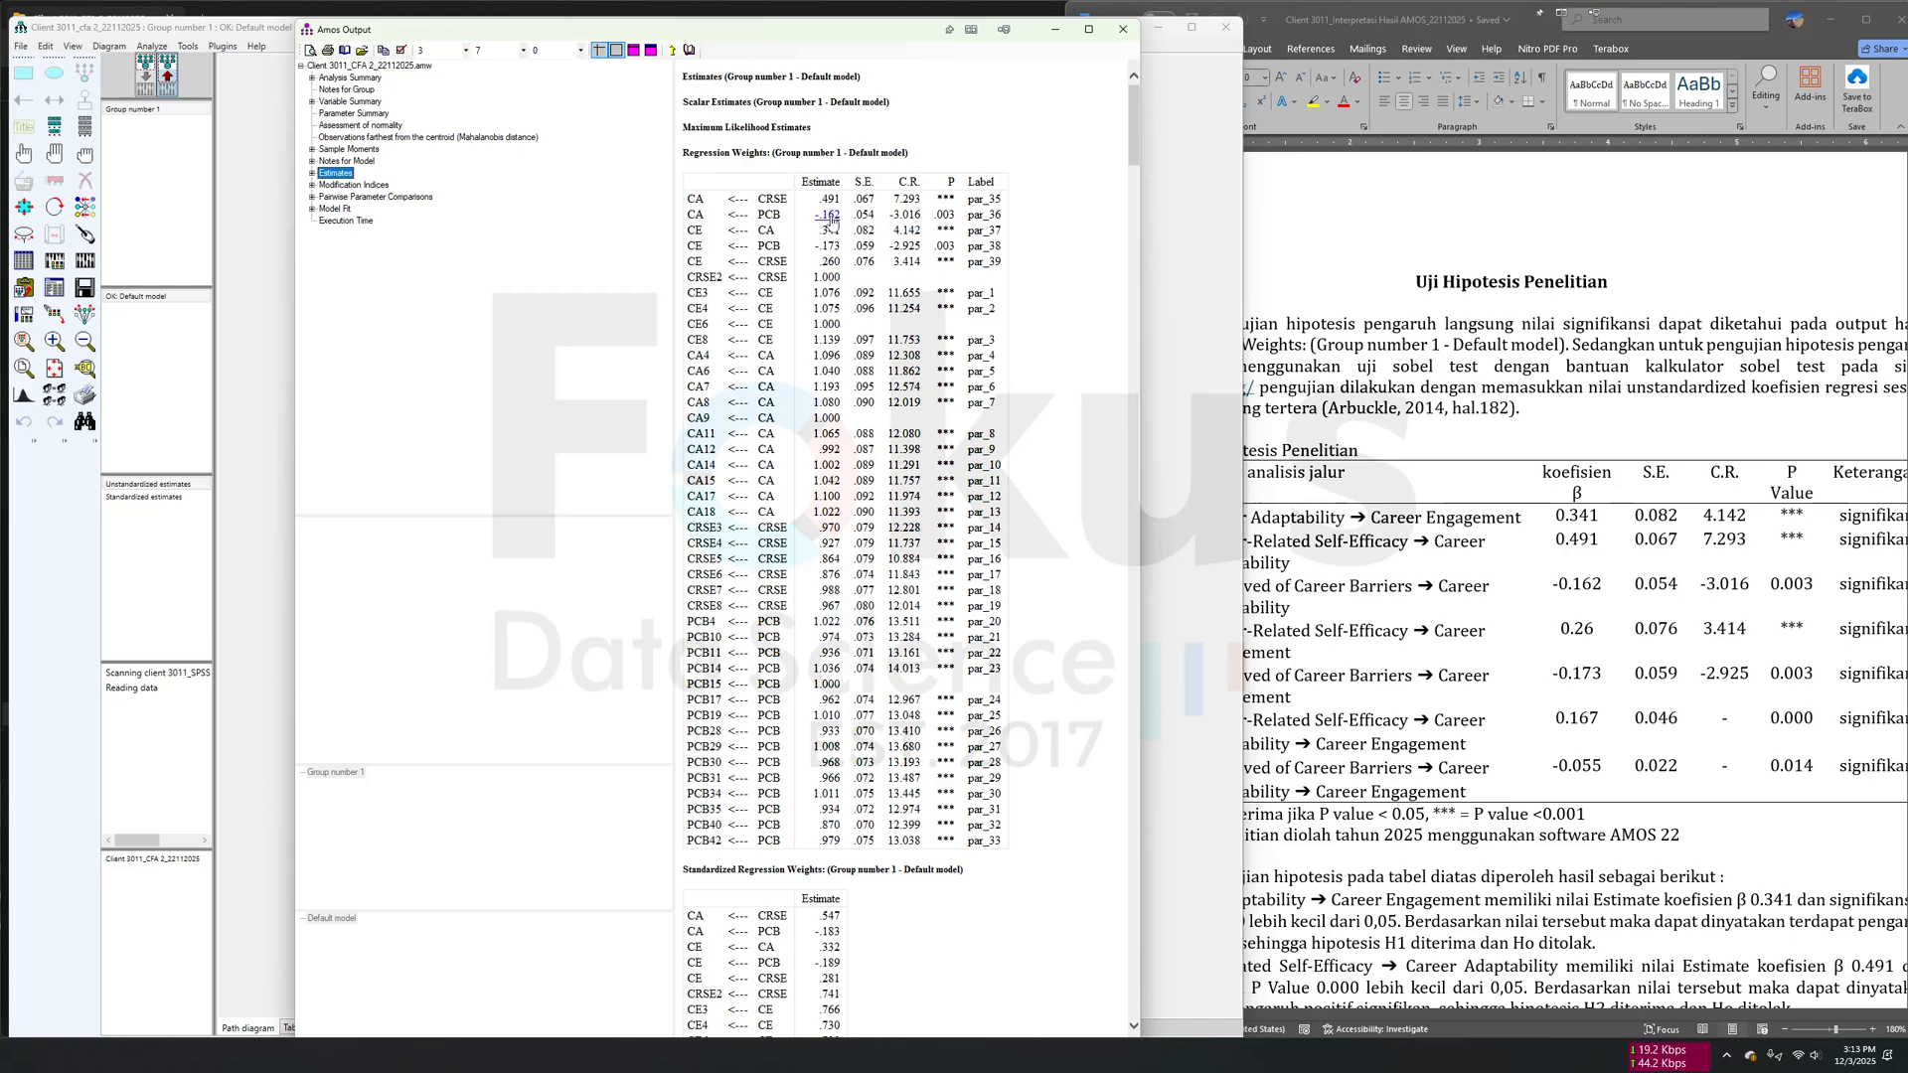
{"action": "left_click_drag", "start_coordinate": [759, 199], "coordinate": [772, 200]}
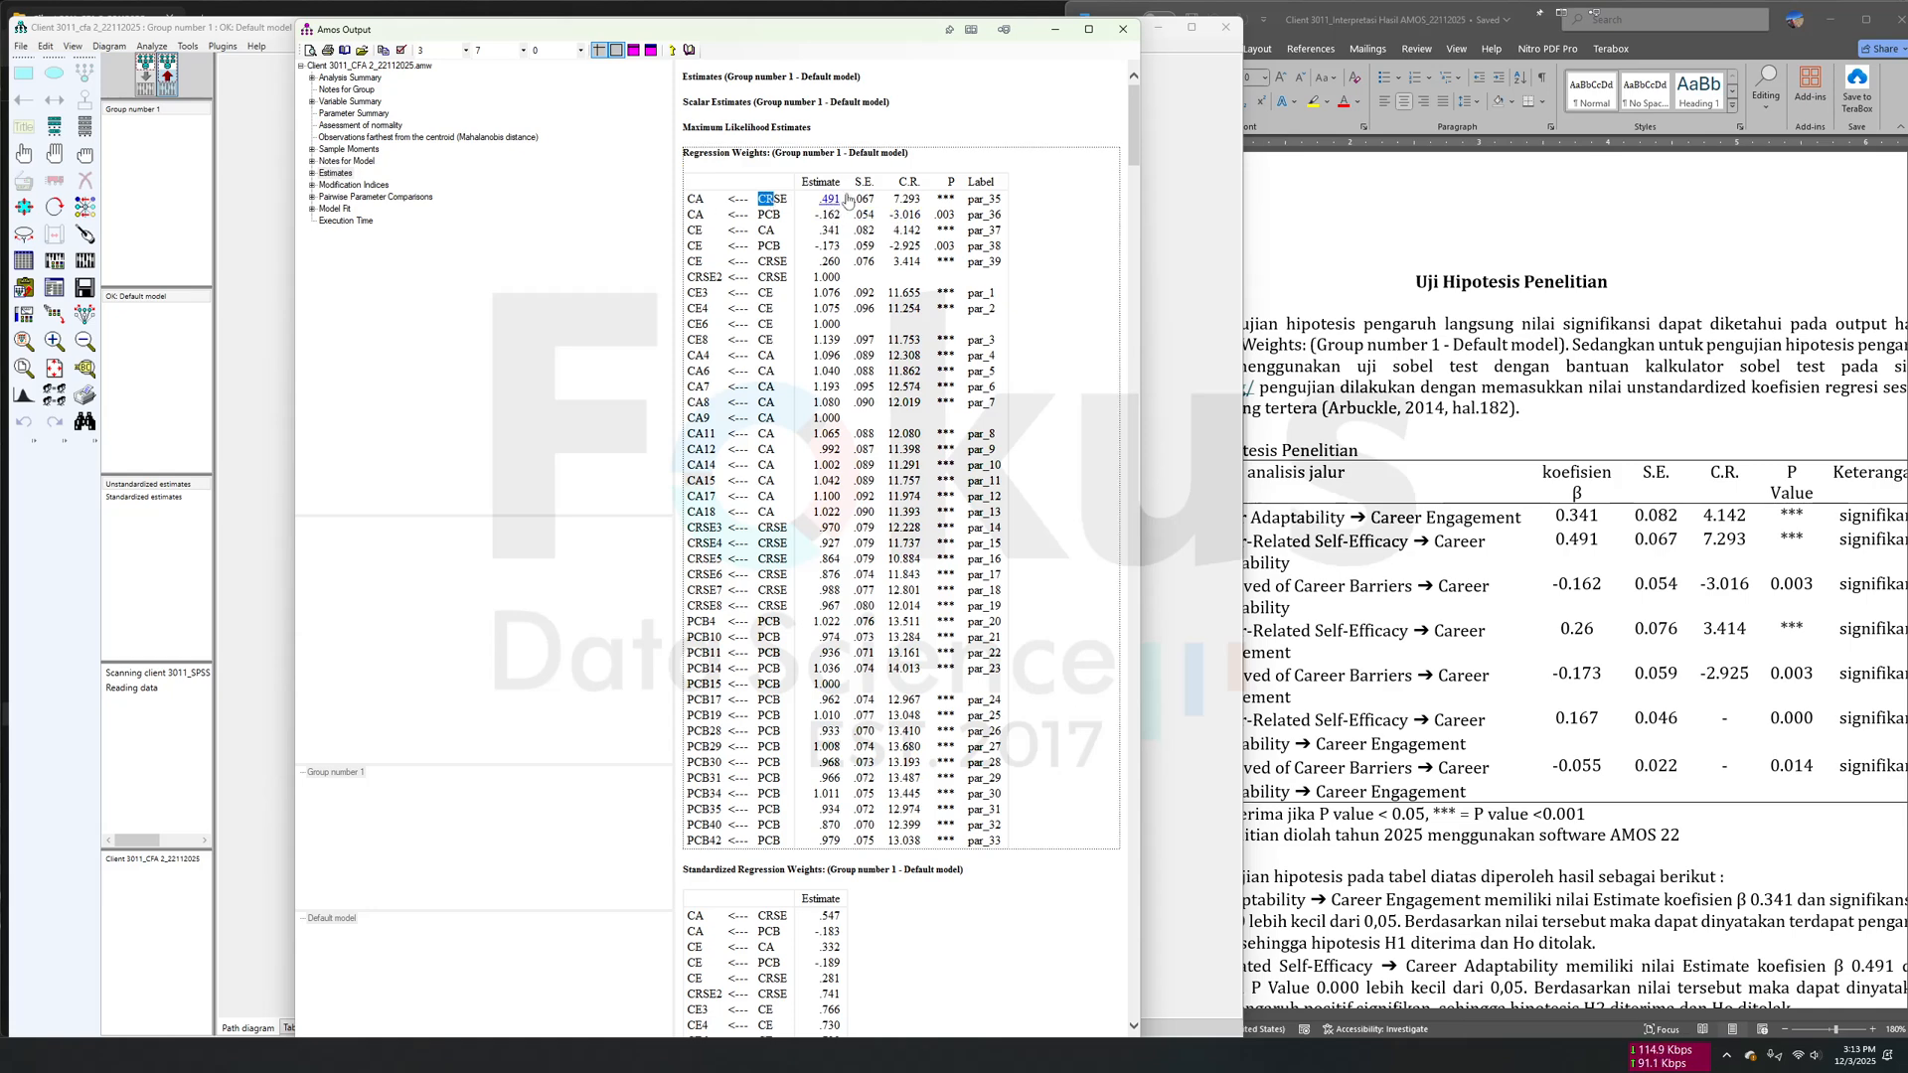
{"action": "left_click", "coordinate": [844, 238]}
{"action": "left_click", "coordinate": [1422, 604]}
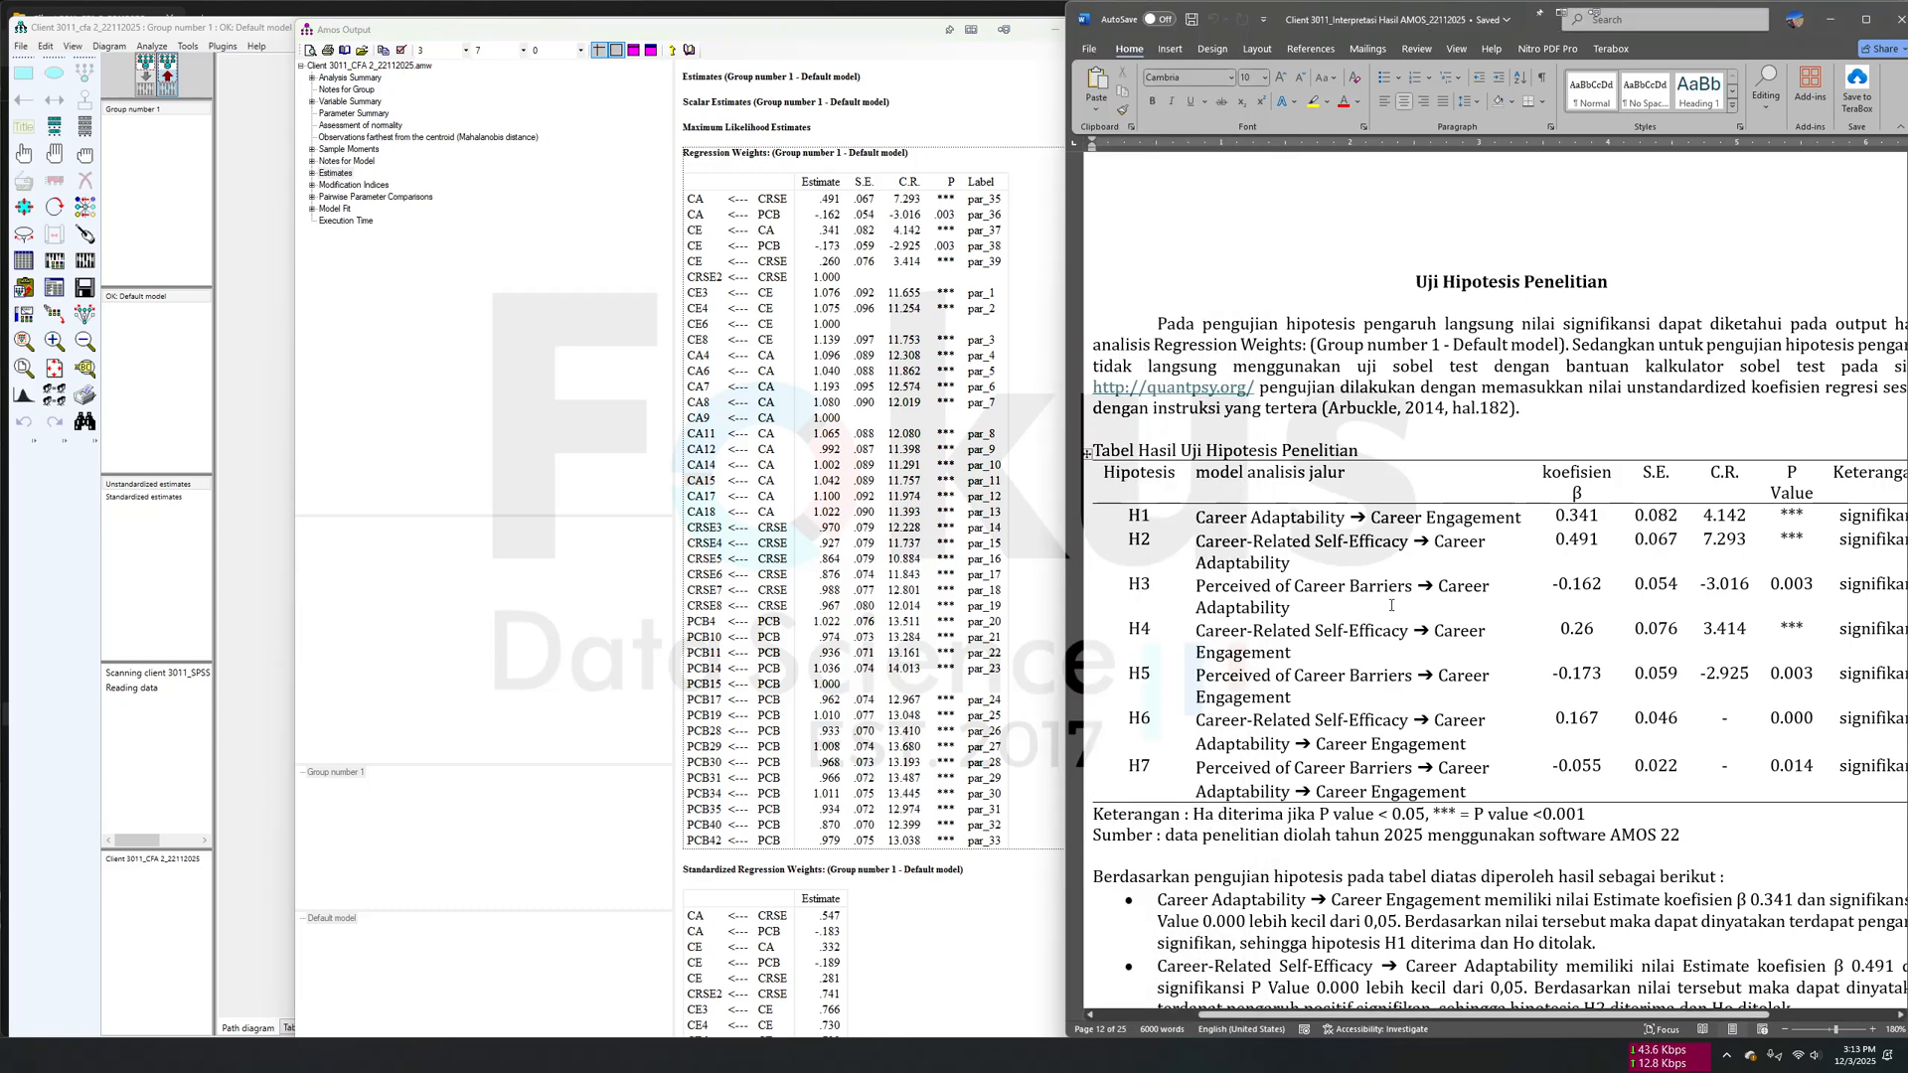
- Examine the document's hypothesis results table, marking the H3 path from Perceived of Career Barriers to Career Adaptability
{"action": "left_click_drag", "start_coordinate": [1229, 588], "coordinate": [1798, 586]}
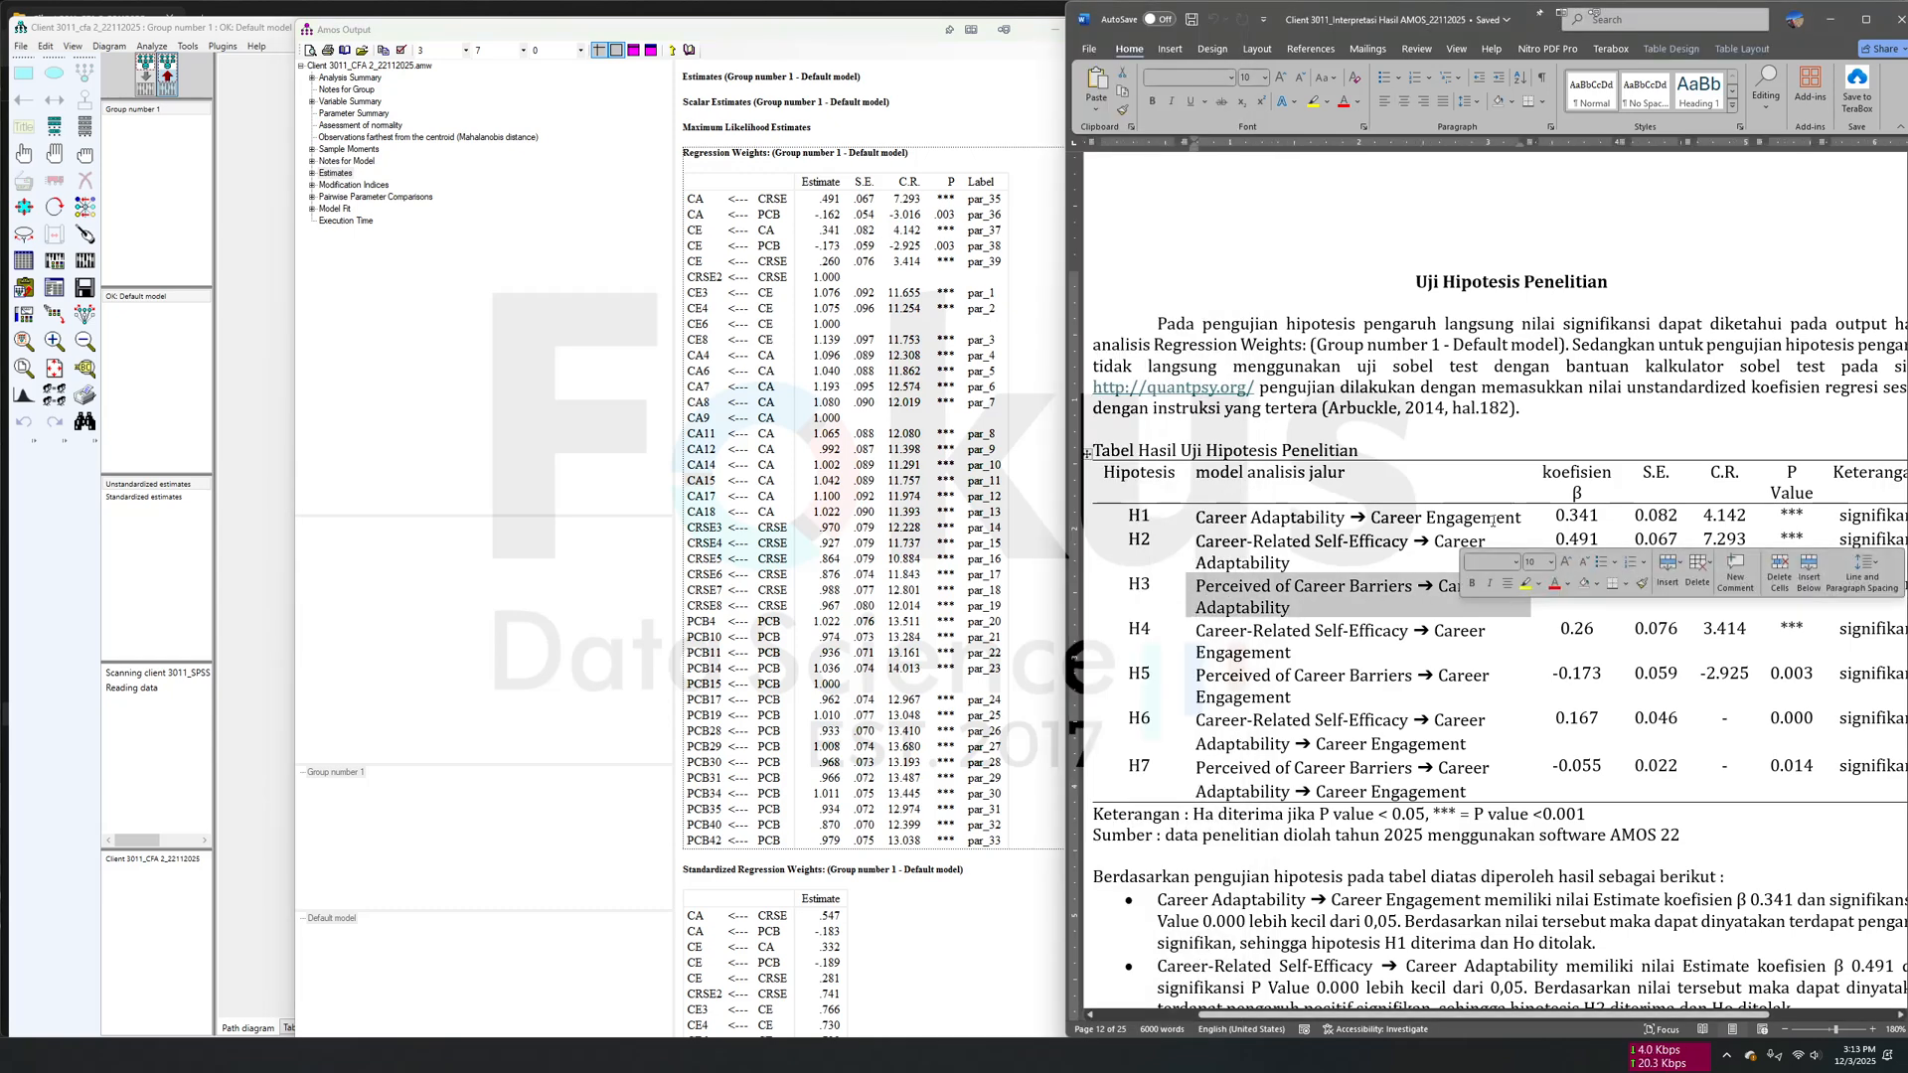
{"action": "left_click", "coordinate": [1357, 650]}
{"action": "scroll", "coordinate": [1359, 645], "scroll_direction": "down", "scroll_amount": 3}
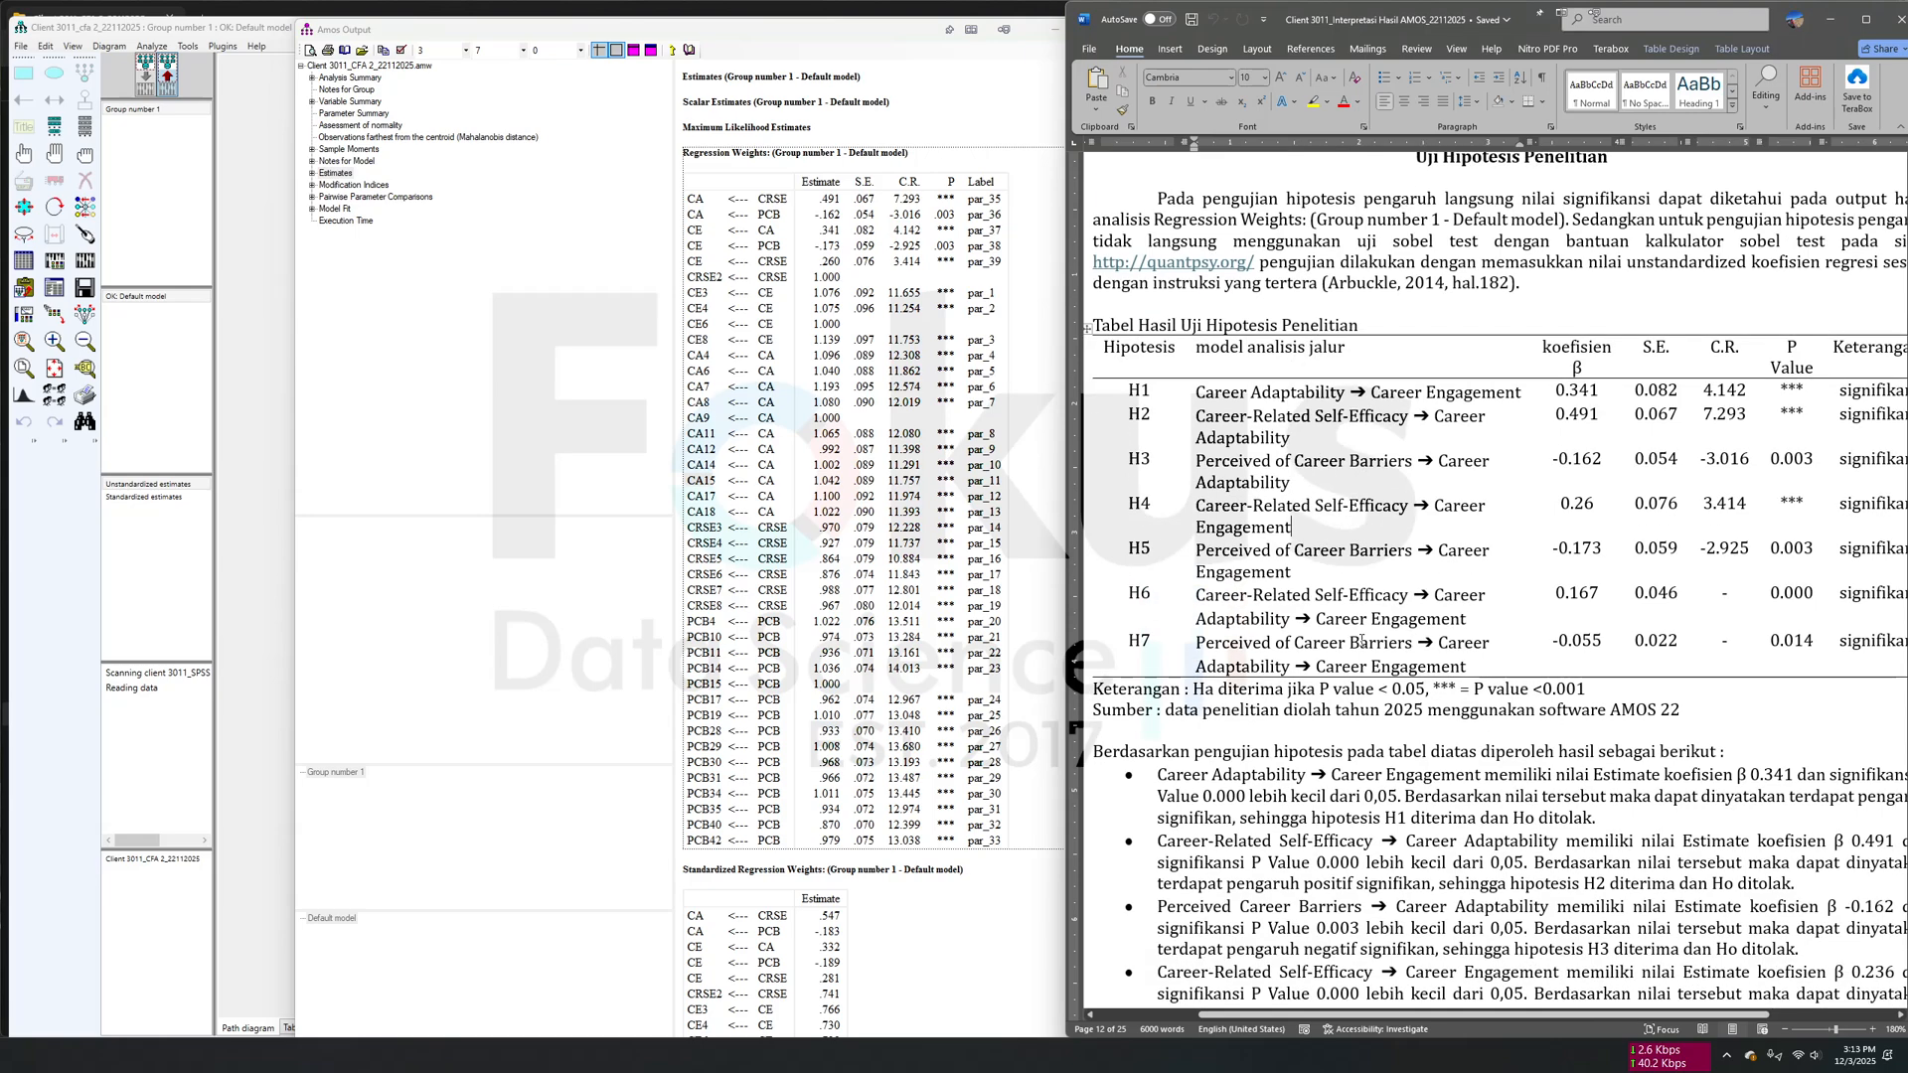
{"action": "scroll", "coordinate": [1375, 617], "scroll_direction": "right", "scroll_amount": 3}
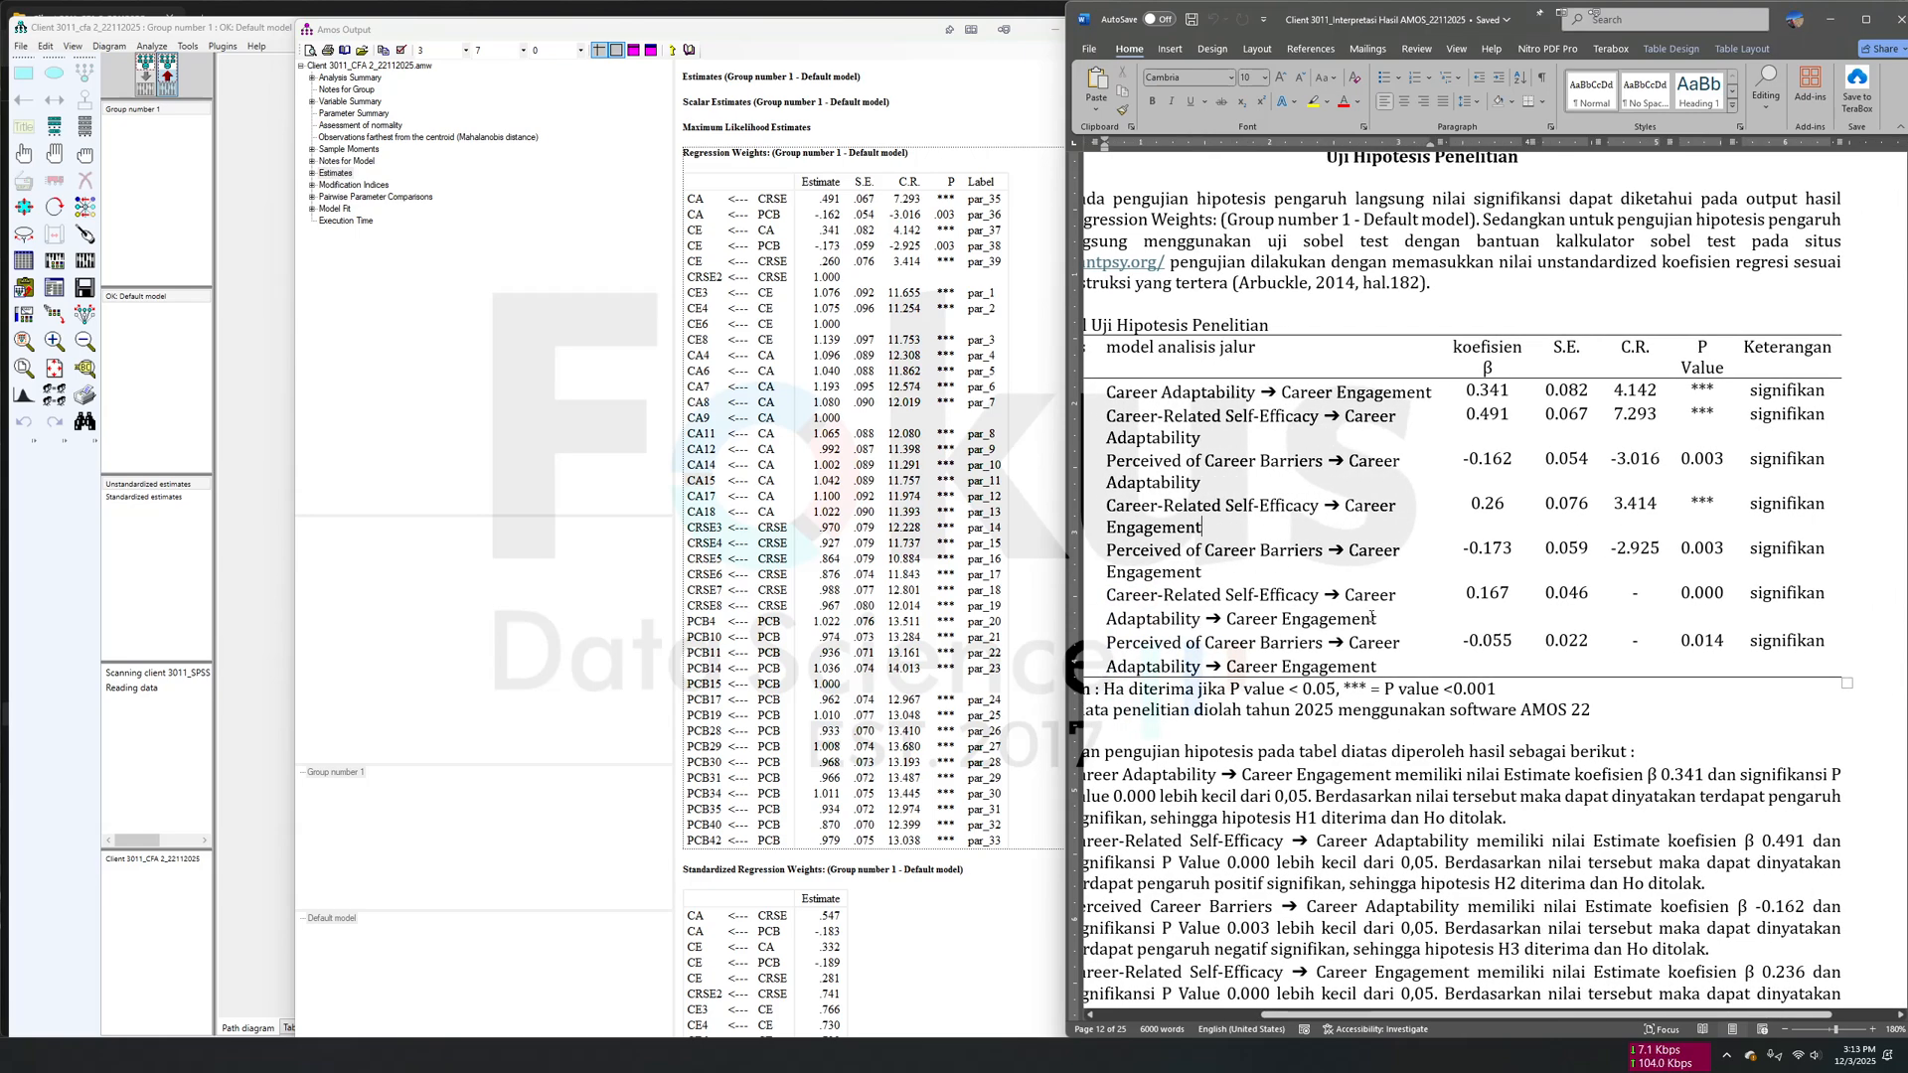
{"action": "scroll", "coordinate": [1325, 610], "scroll_direction": "left", "scroll_amount": 5}
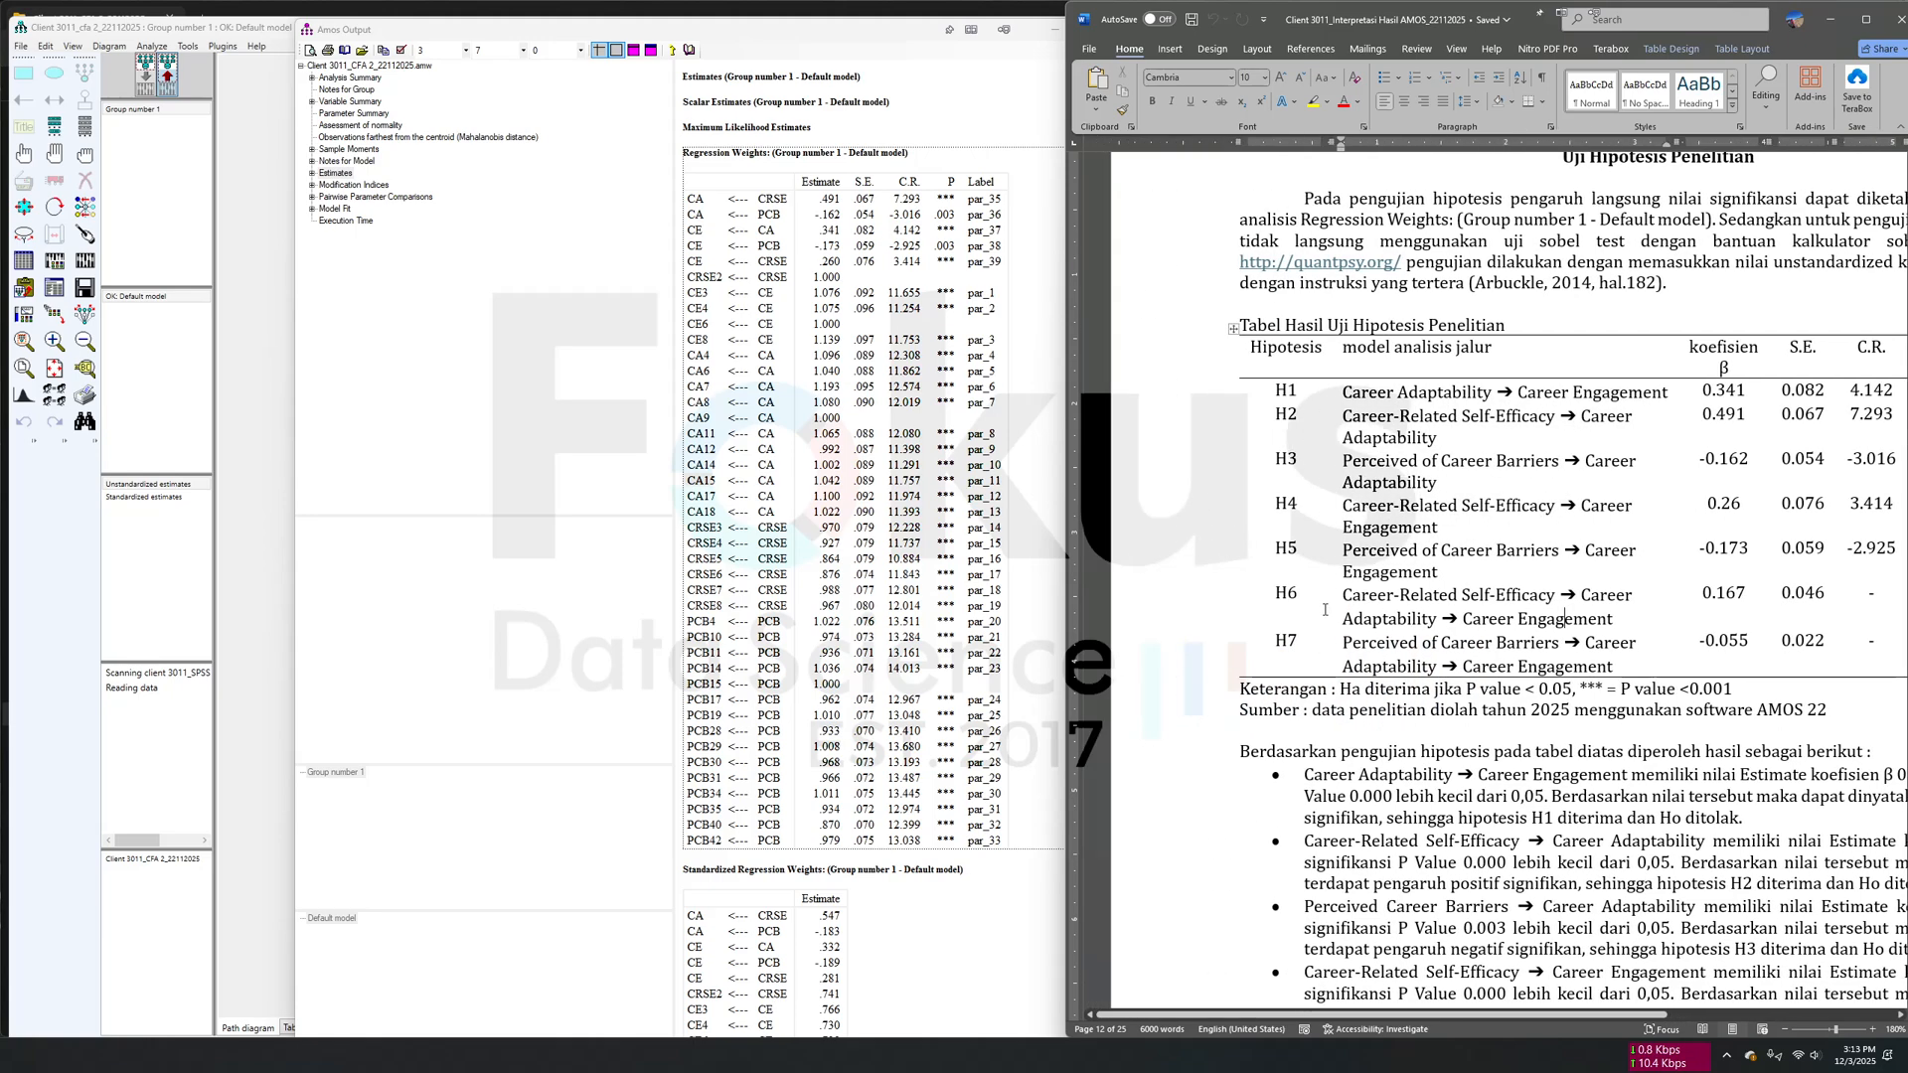
{"action": "scroll", "coordinate": [1325, 609], "scroll_direction": "right", "scroll_amount": 5}
{"action": "scroll", "coordinate": [1324, 609], "scroll_direction": "left", "scroll_amount": 5}
- Examine the H6 indirect path from Career-Related Self-Efficacy through Career Adaptability to Career Engagement, and the written hypothesis conclusions below the table
{"action": "left_click_drag", "start_coordinate": [1341, 595], "coordinate": [1585, 627]}
{"action": "scroll", "coordinate": [1530, 628], "scroll_direction": "right", "scroll_amount": 2}
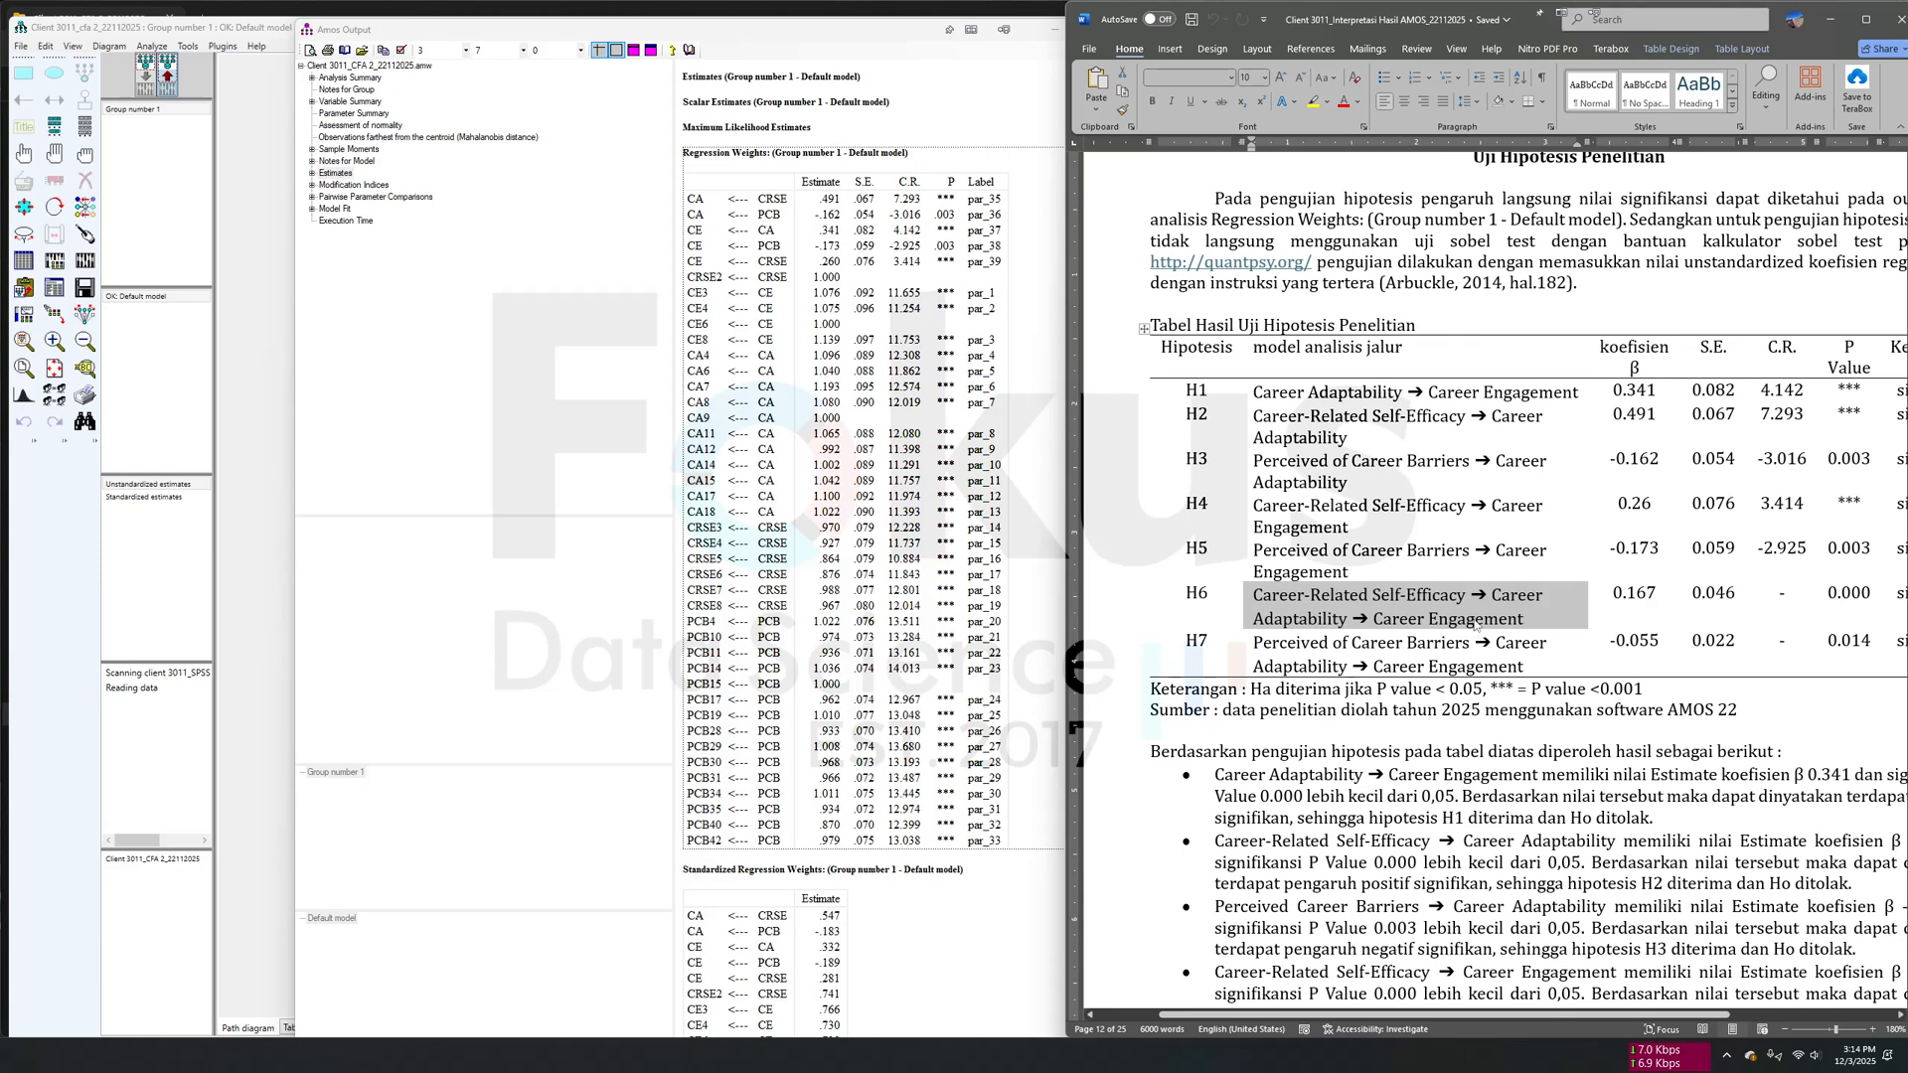
{"action": "scroll", "coordinate": [1395, 606], "scroll_direction": "right", "scroll_amount": 2}
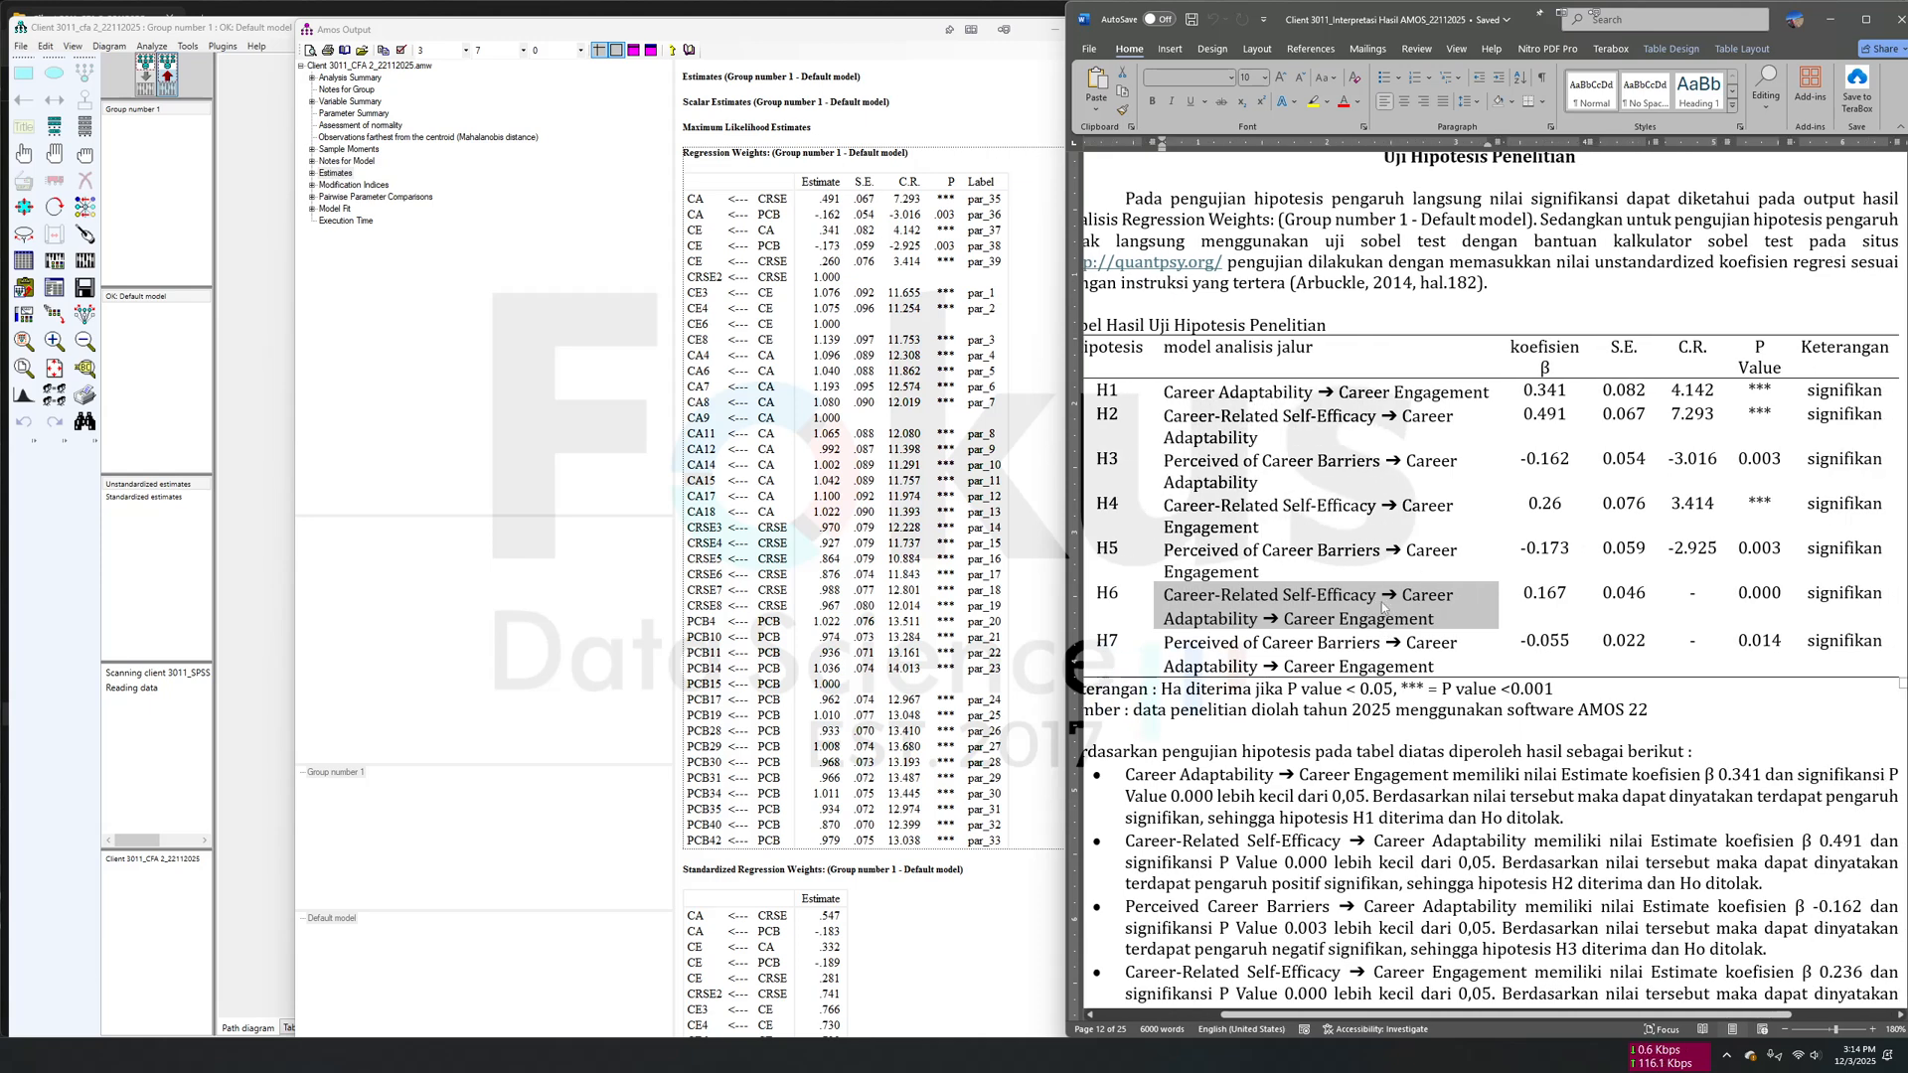
{"action": "left_click", "coordinate": [1404, 600]}
{"action": "mouse_move", "coordinate": [1234, 598]}
{"action": "left_mouse_down"}
{"action": "mouse_move", "coordinate": [1383, 595]}
{"action": "mouse_move", "coordinate": [1260, 619]}
{"action": "left_mouse_up"}
{"action": "left_click", "coordinate": [1326, 619]}
{"action": "left_click", "coordinate": [1347, 620]}
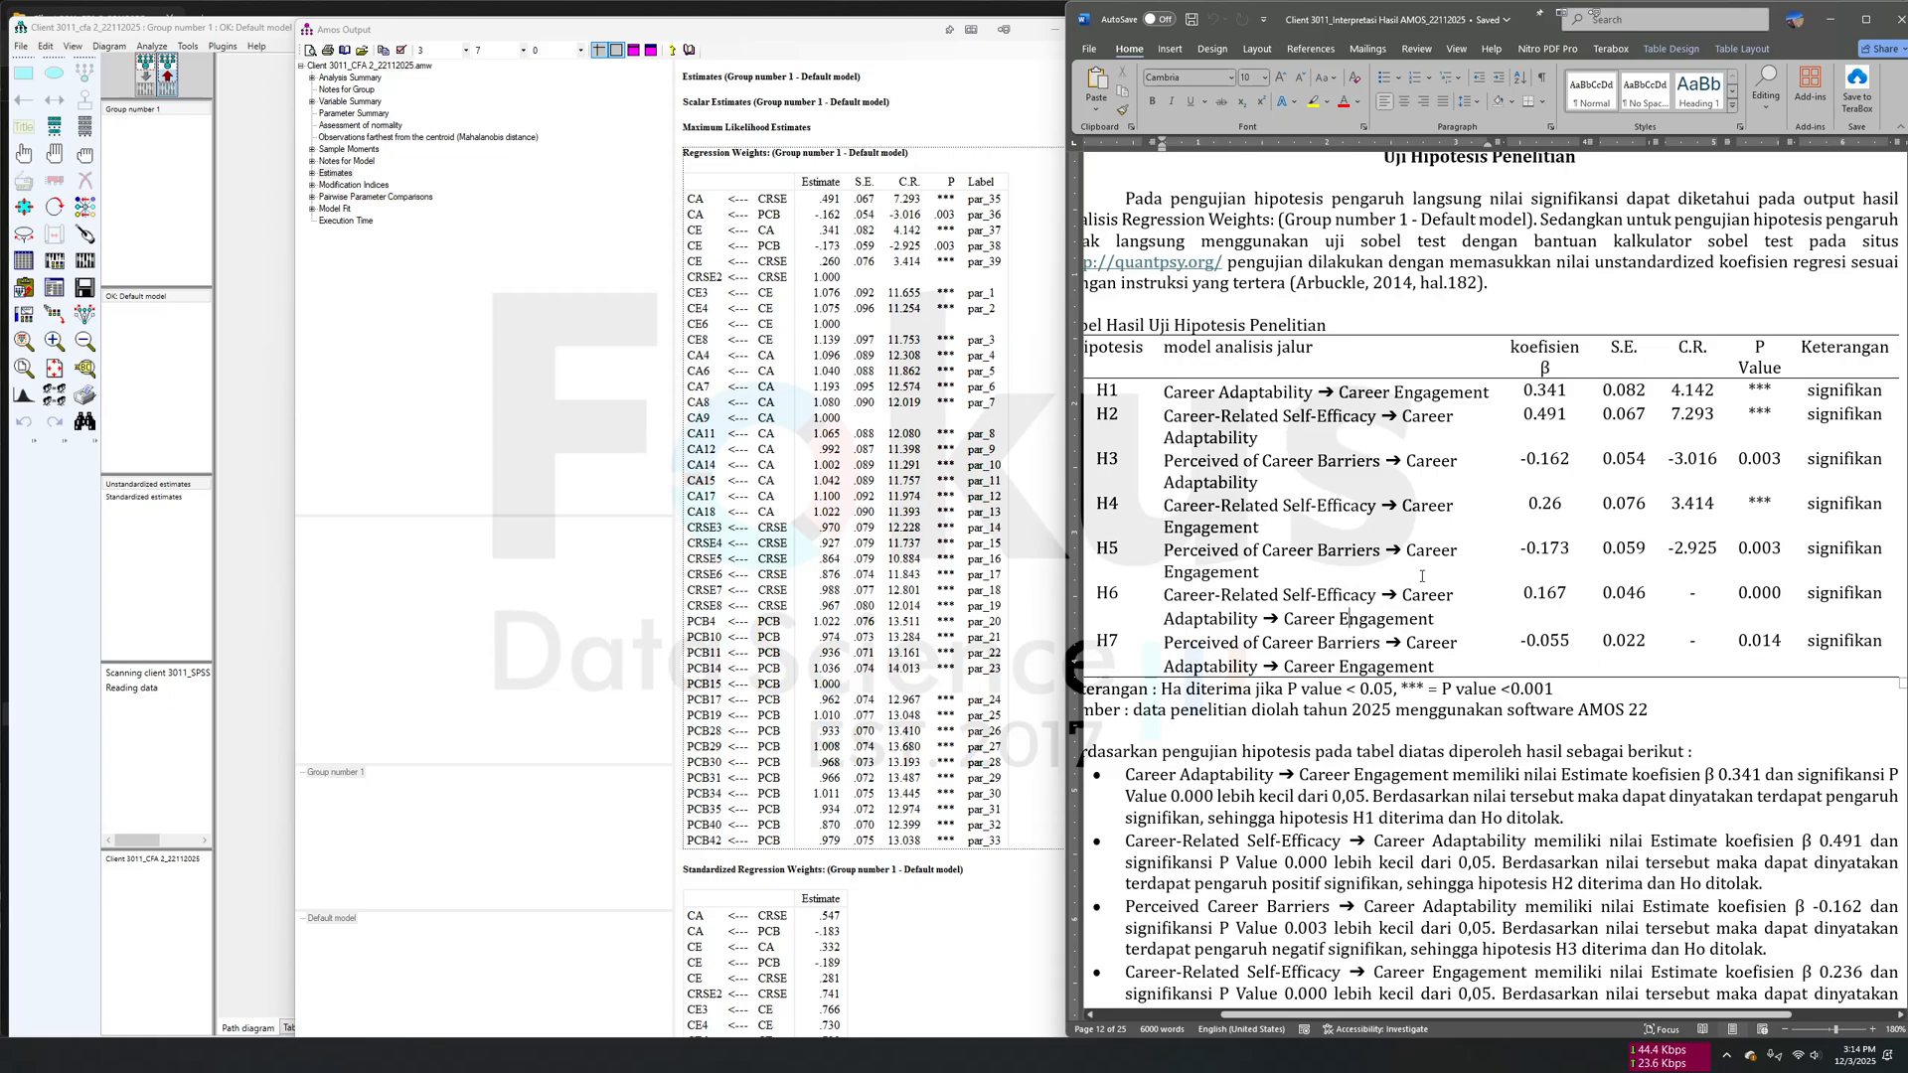
{"action": "scroll", "coordinate": [1412, 576], "scroll_direction": "down", "scroll_amount": 15}
{"action": "scroll", "coordinate": [1422, 586], "scroll_direction": "up", "scroll_amount": 10}
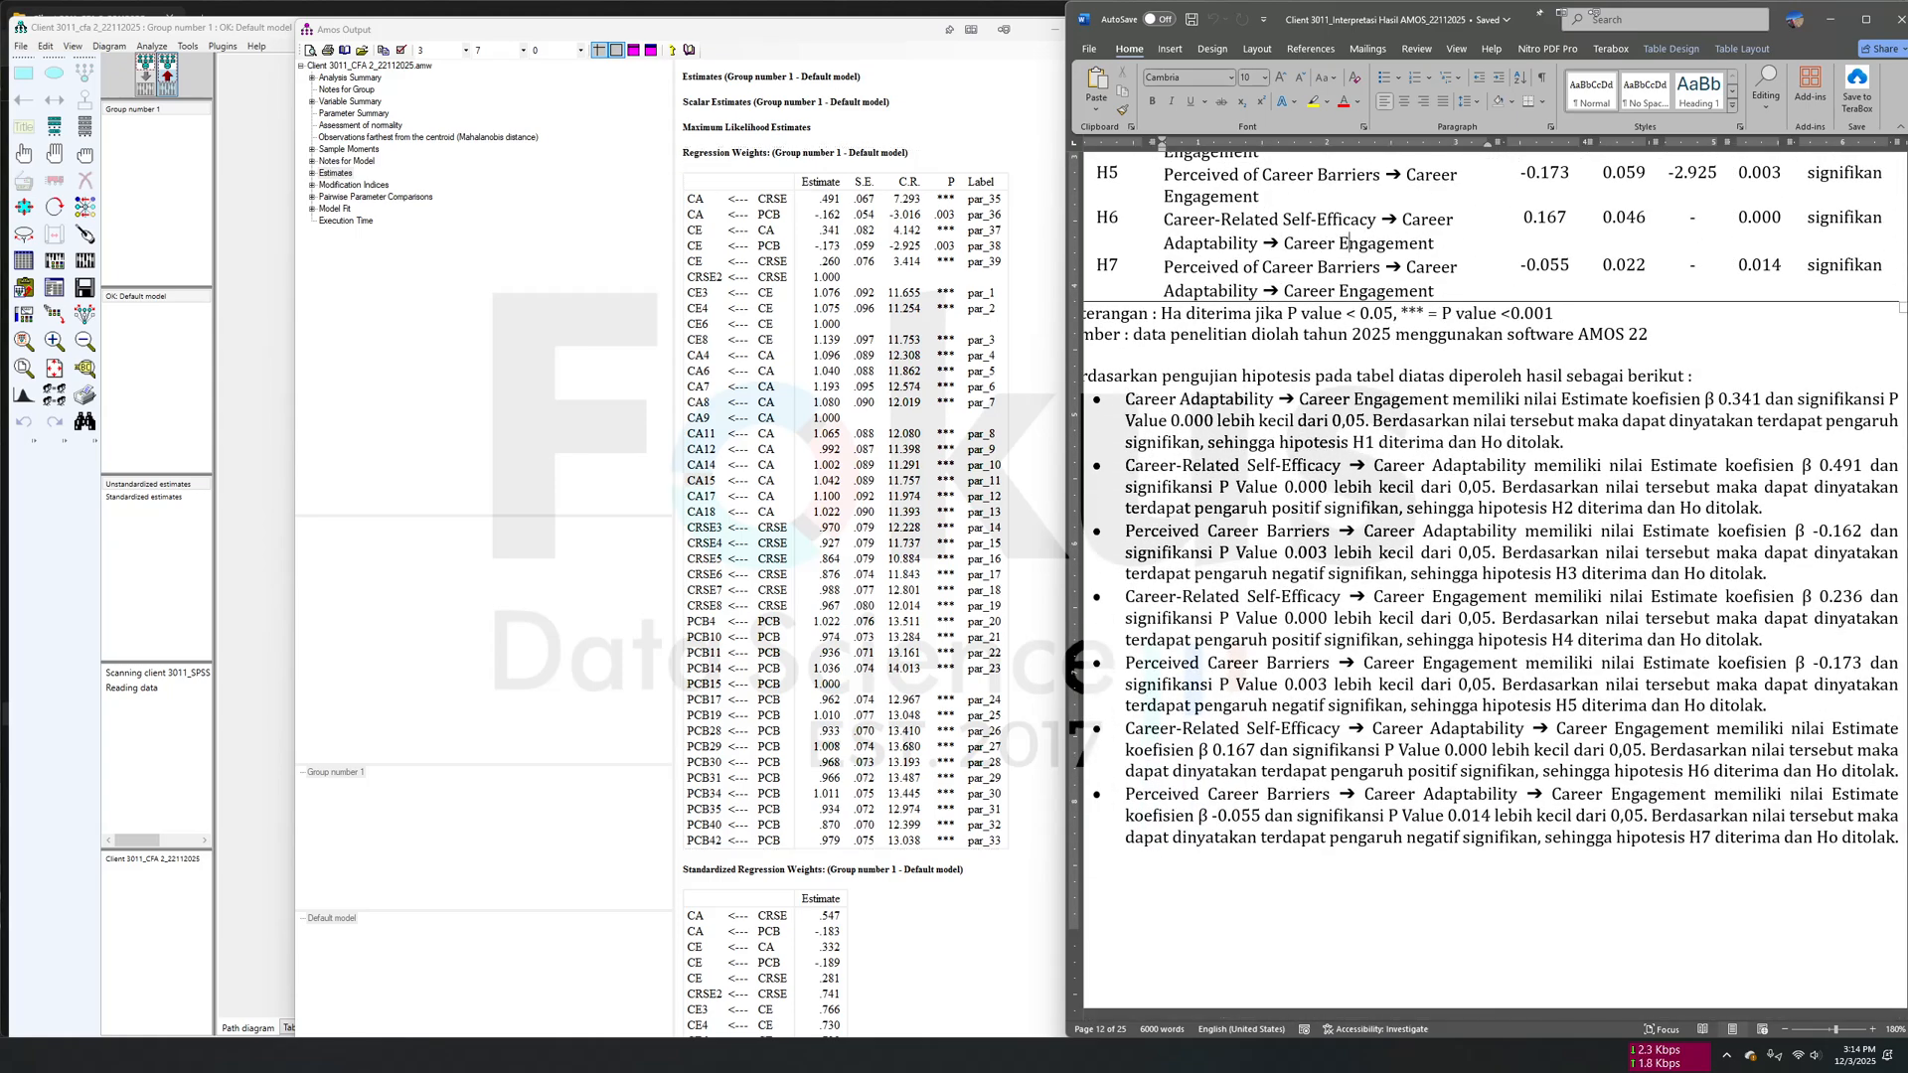
- Switch to the browser and open the Quantpsy Interactive Mediation Tests result, showing the input cells of its Sobel test calculator
{"action": "key", "text": "alt+Tab"}
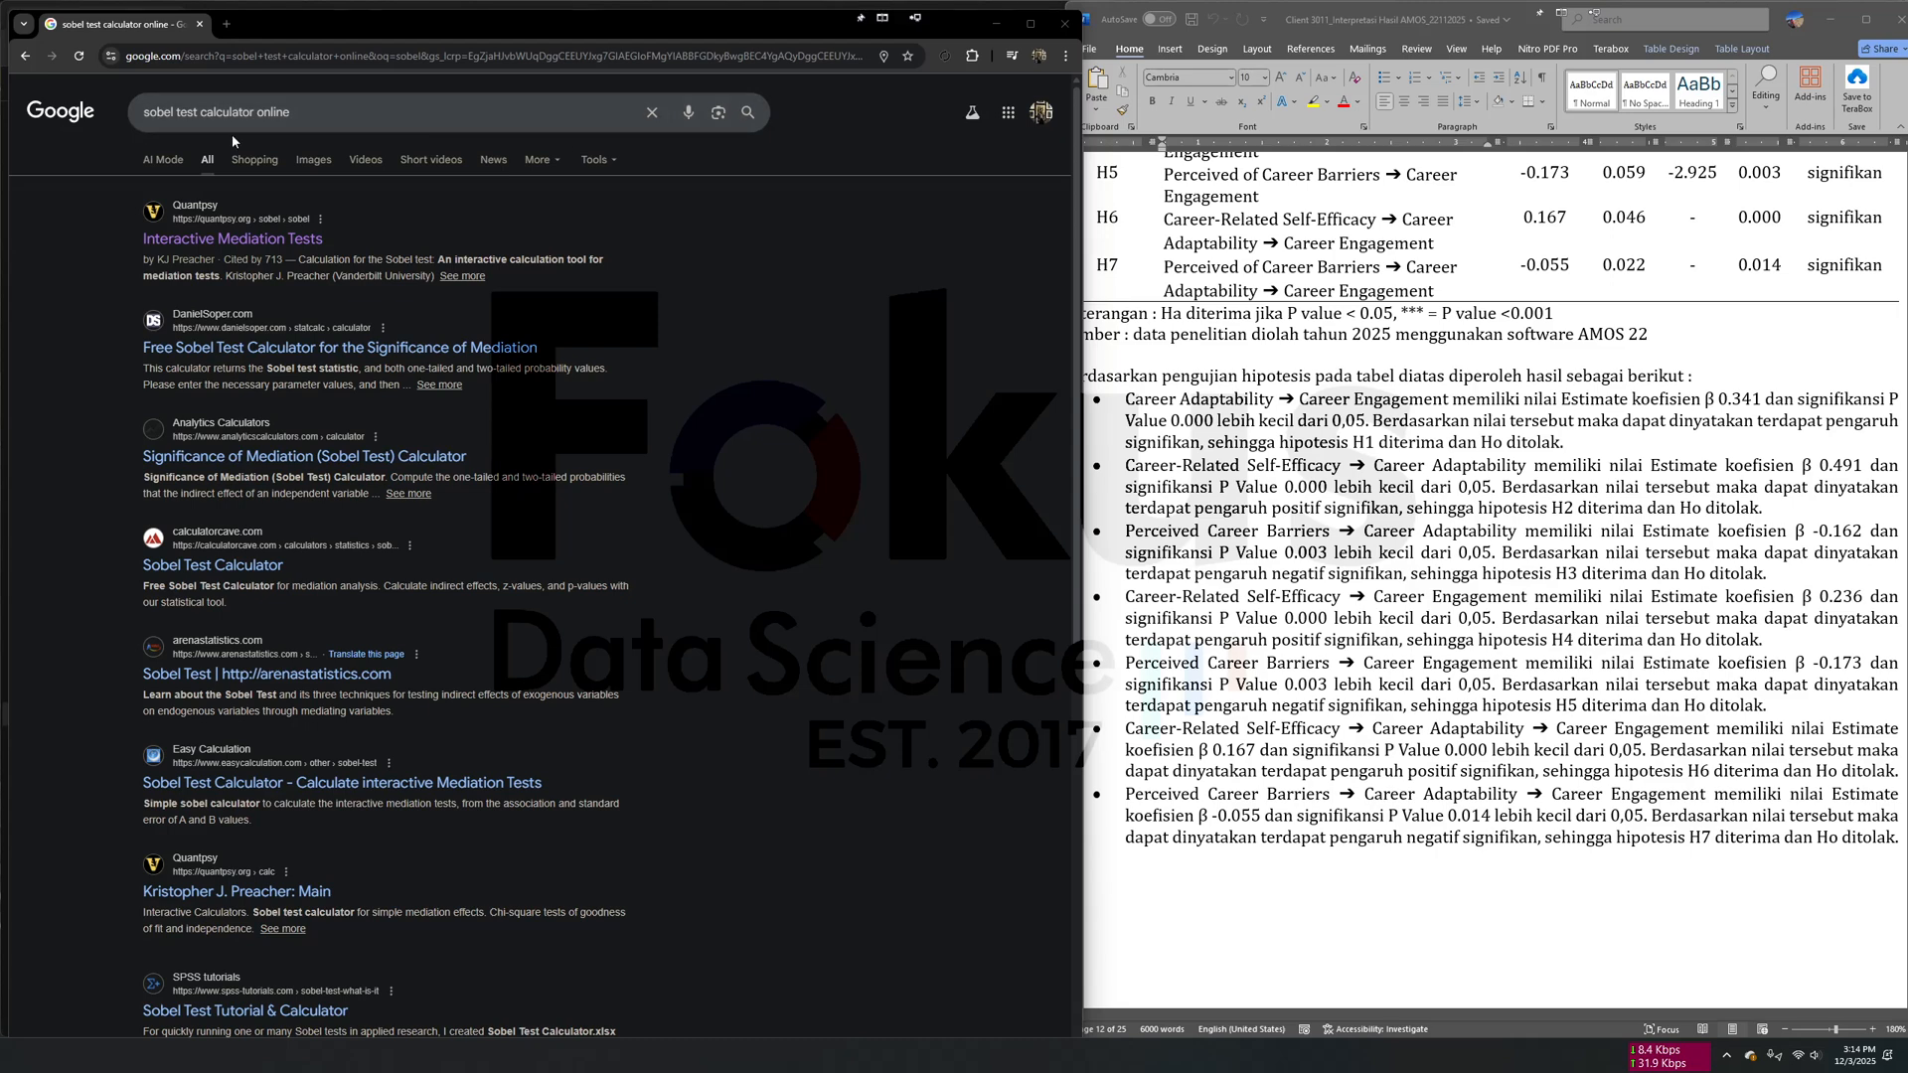
{"action": "left_click", "coordinate": [235, 248]}
{"action": "scroll", "coordinate": [531, 494], "scroll_direction": "down", "scroll_amount": 3}
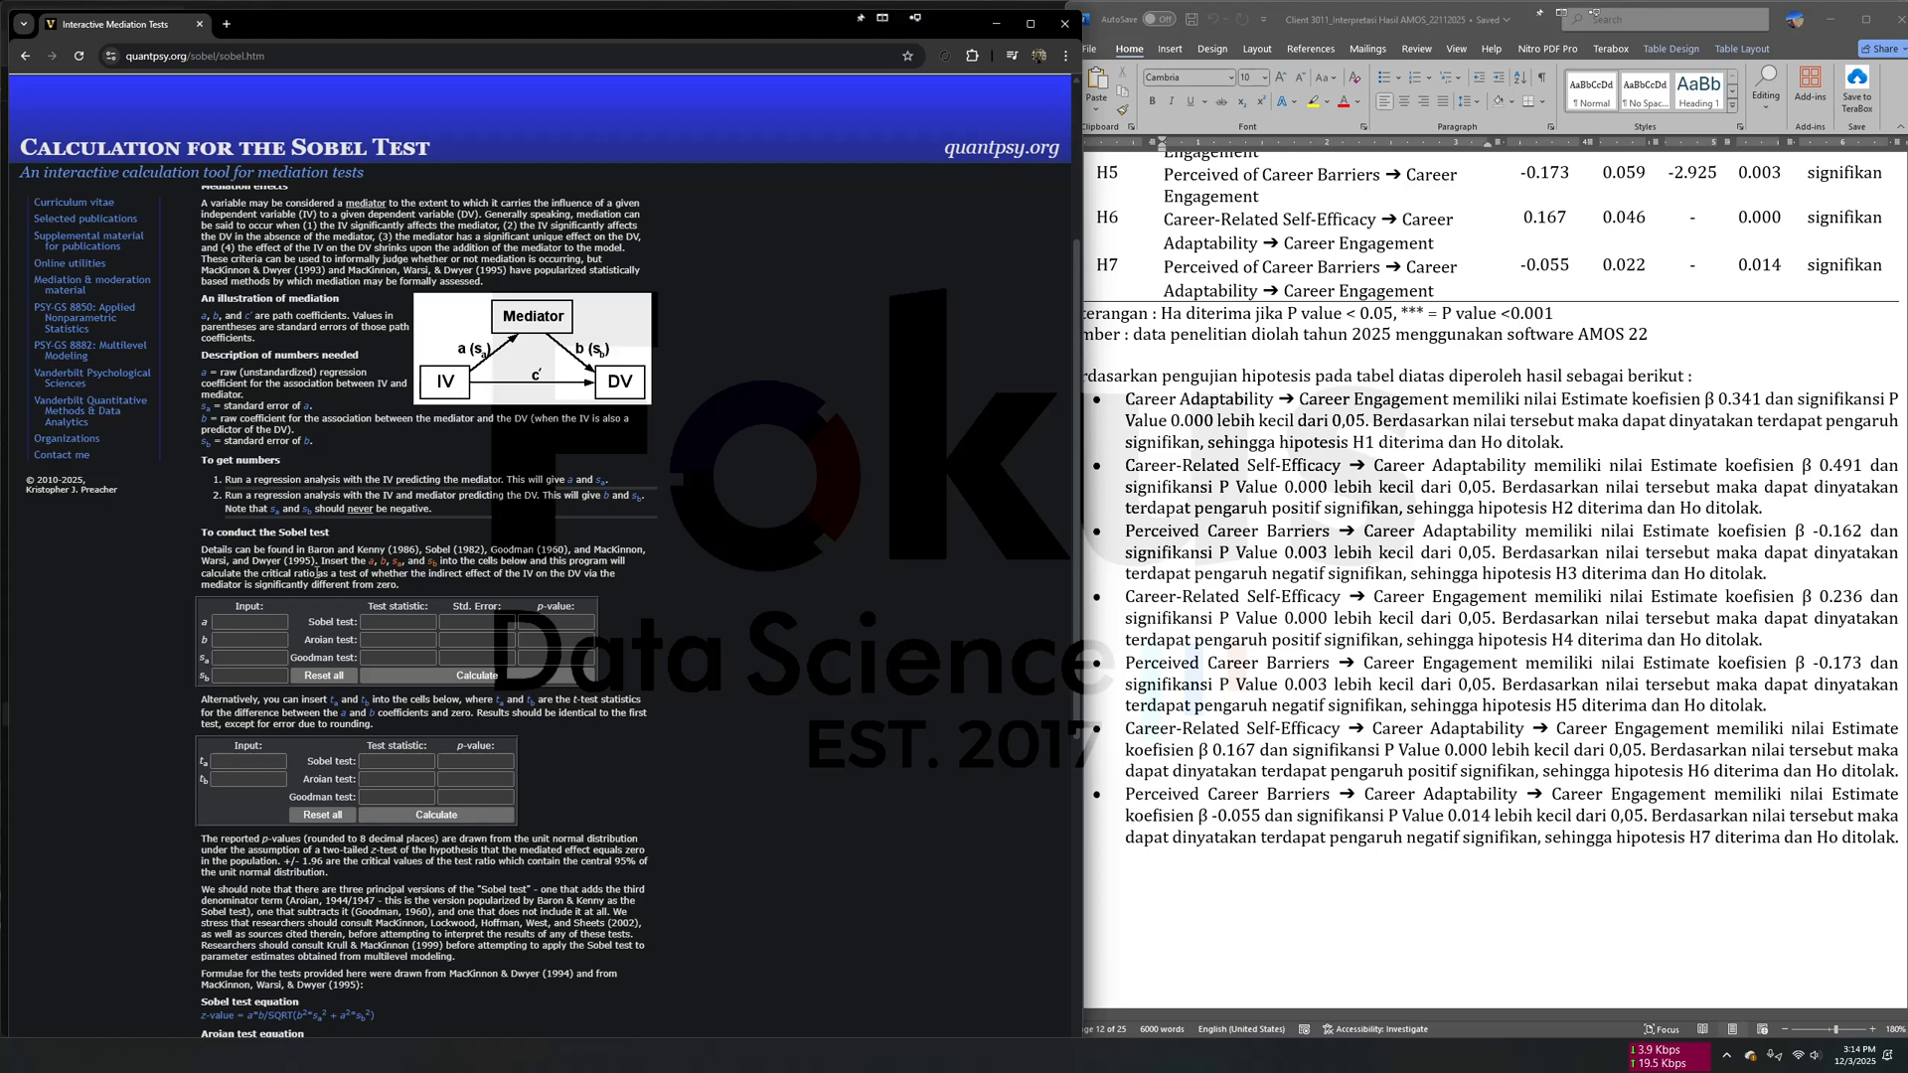
{"action": "left_click", "coordinate": [262, 621]}
- Examine the document's H6 path from Career-Related Self-Efficacy to Career Adaptability, marking the matching H2 row in the hypothesis table
{"action": "left_click", "coordinate": [1349, 243]}
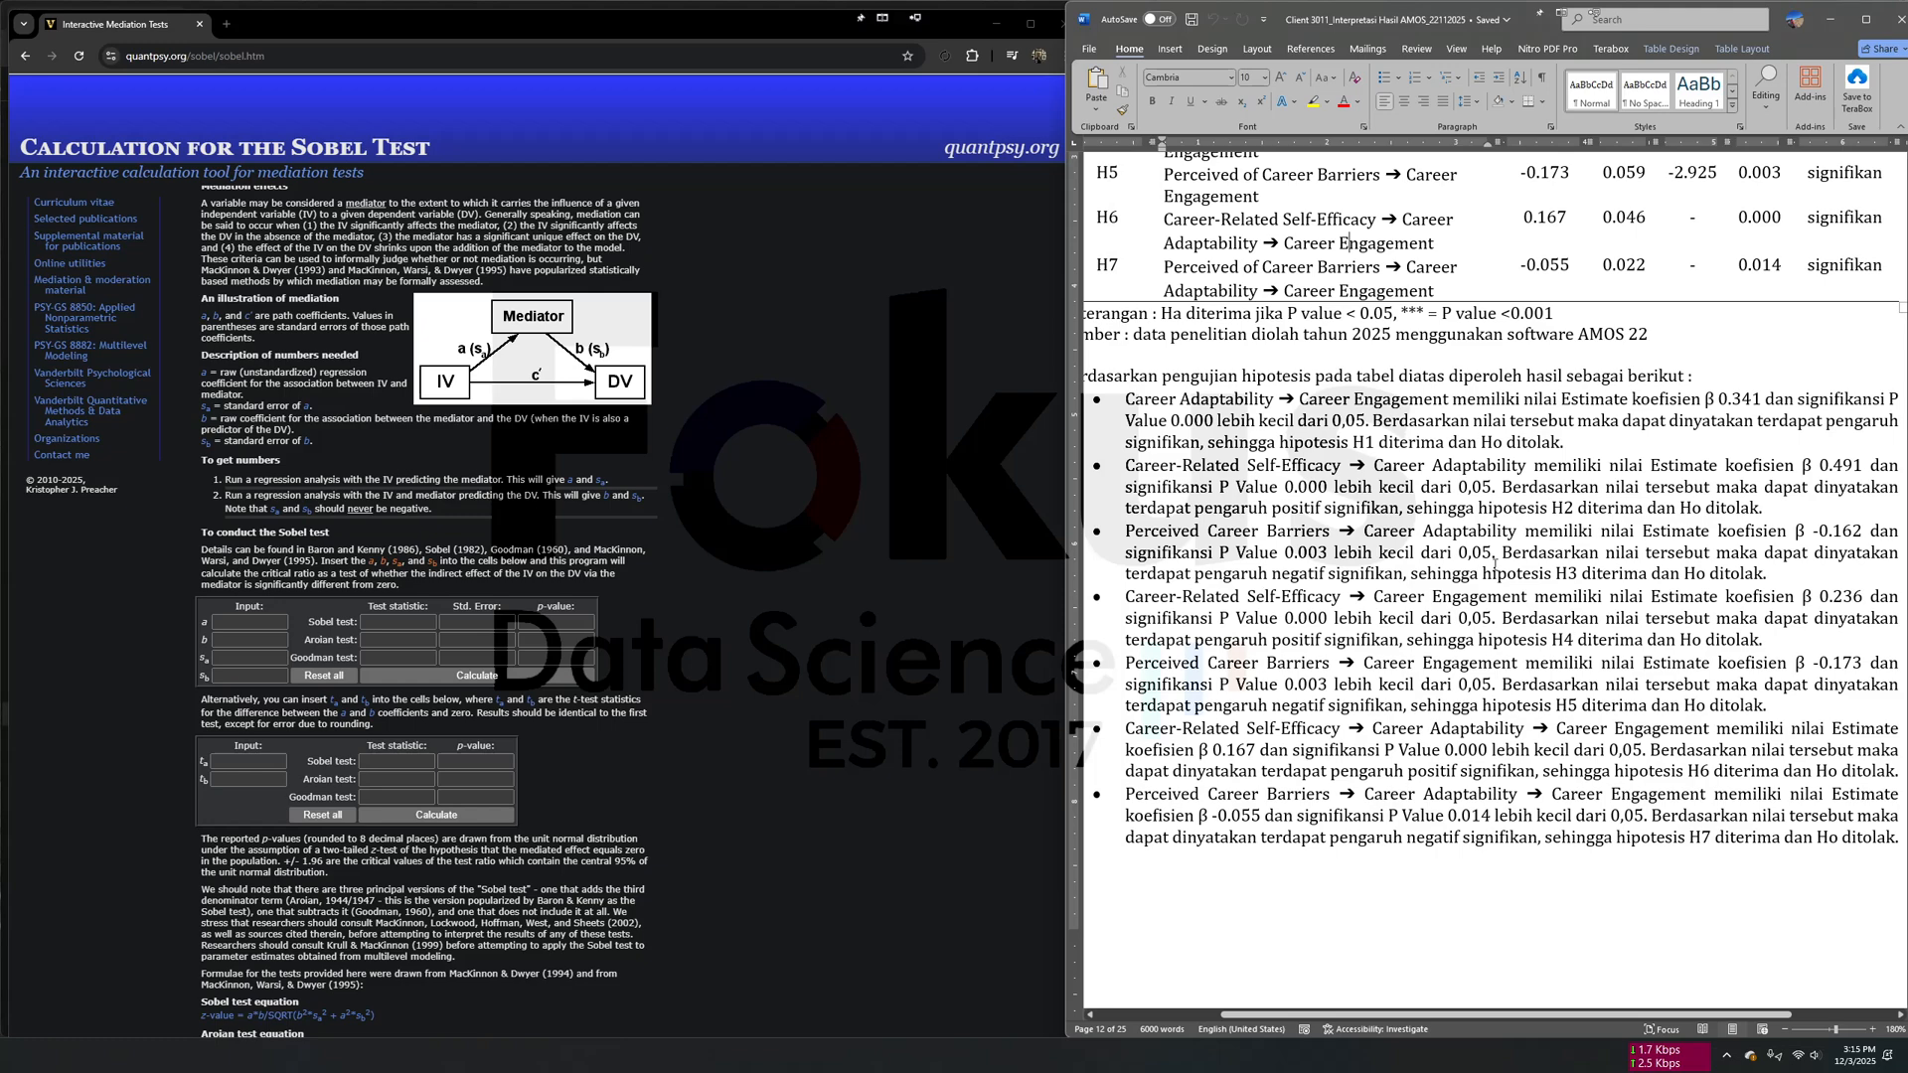
{"action": "scroll", "coordinate": [1300, 543], "scroll_direction": "up", "scroll_amount": 4}
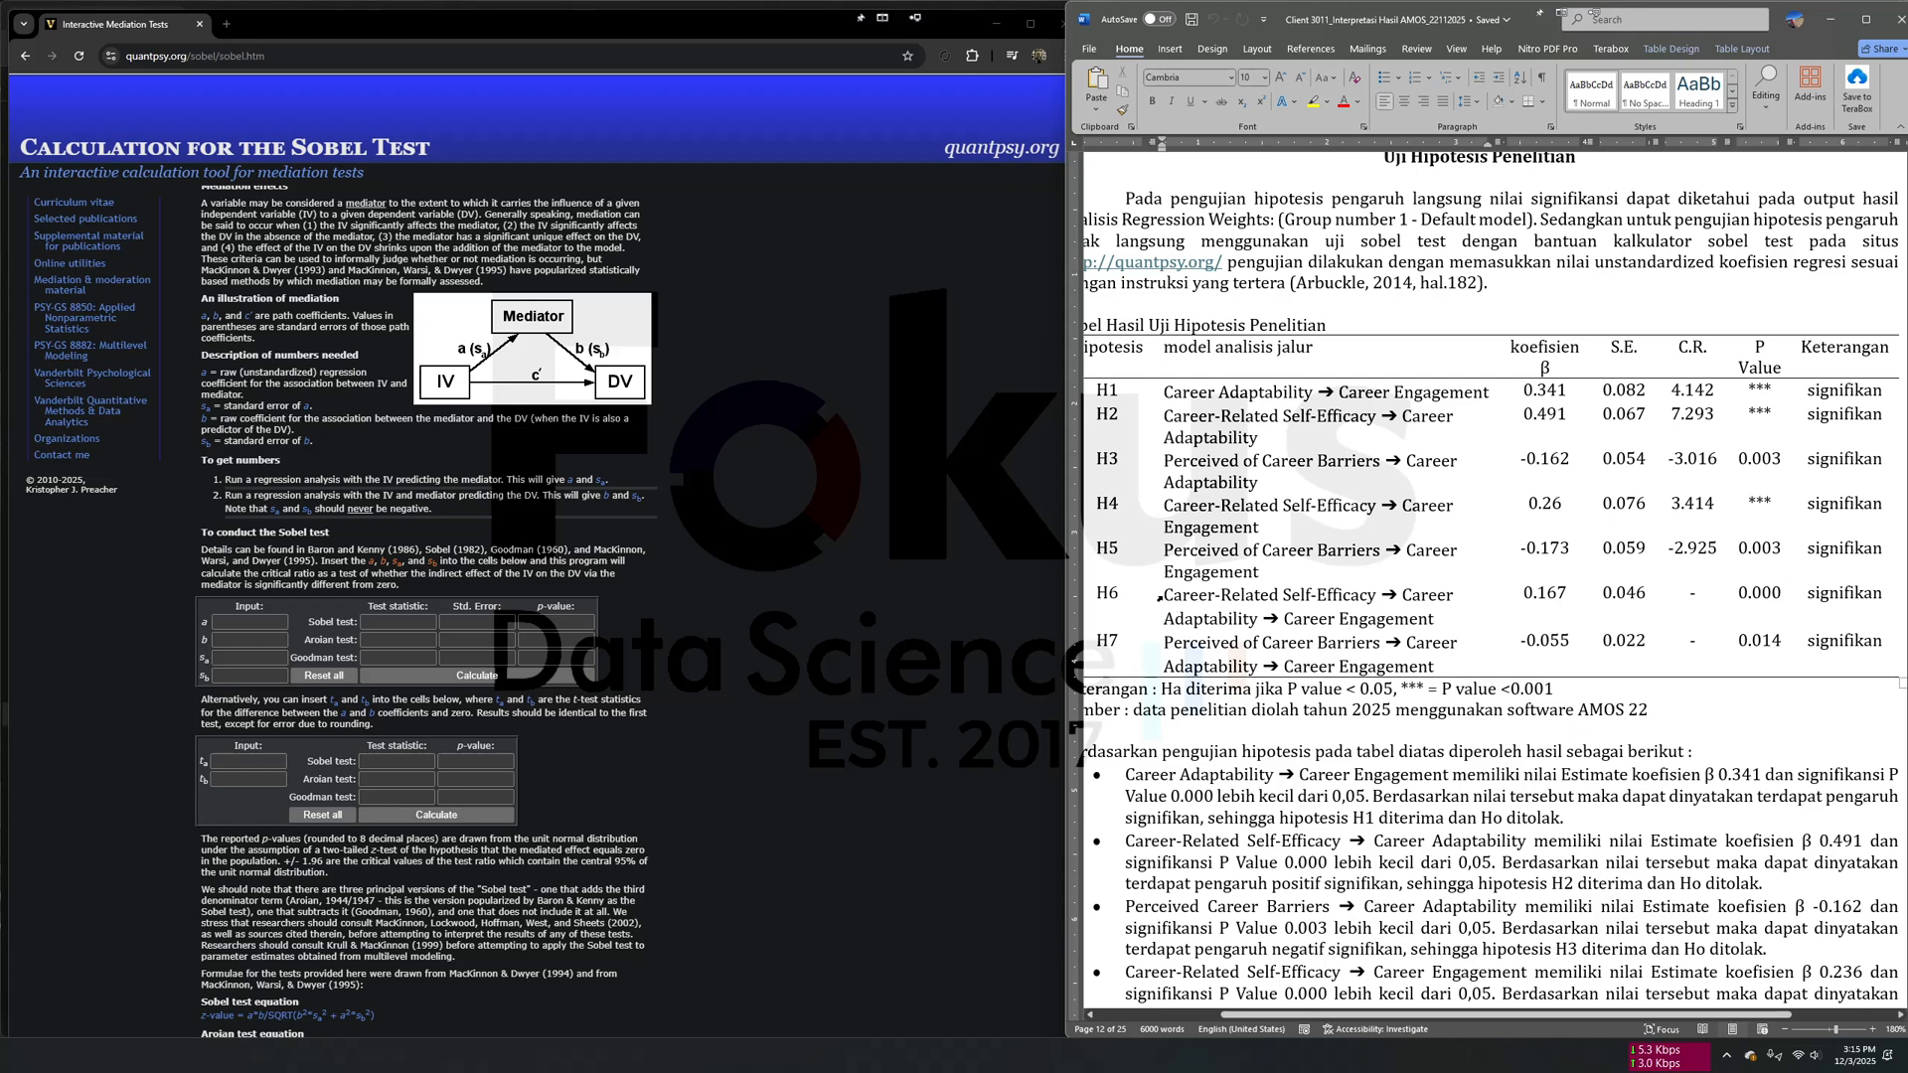
{"action": "left_click_drag", "start_coordinate": [1166, 595], "coordinate": [1361, 596]}
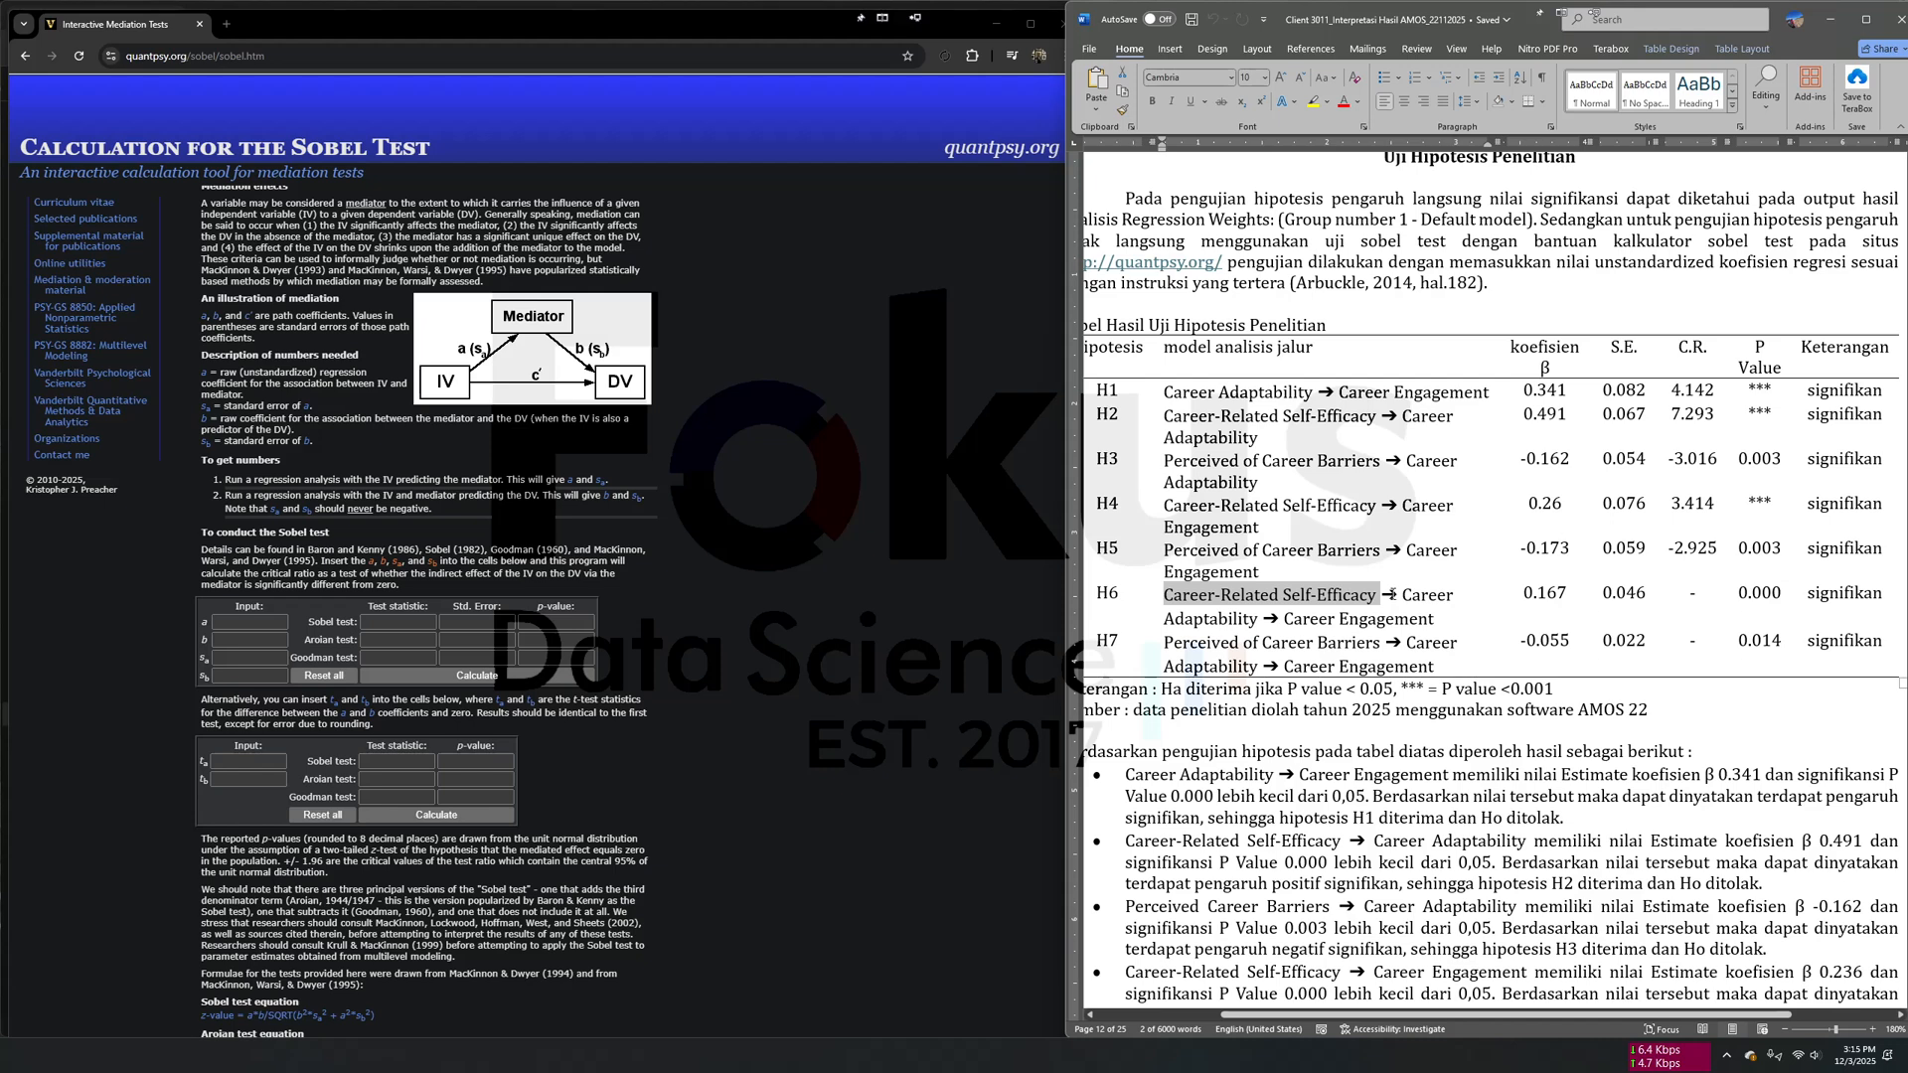
{"action": "left_click_drag", "start_coordinate": [1403, 594], "coordinate": [1279, 618]}
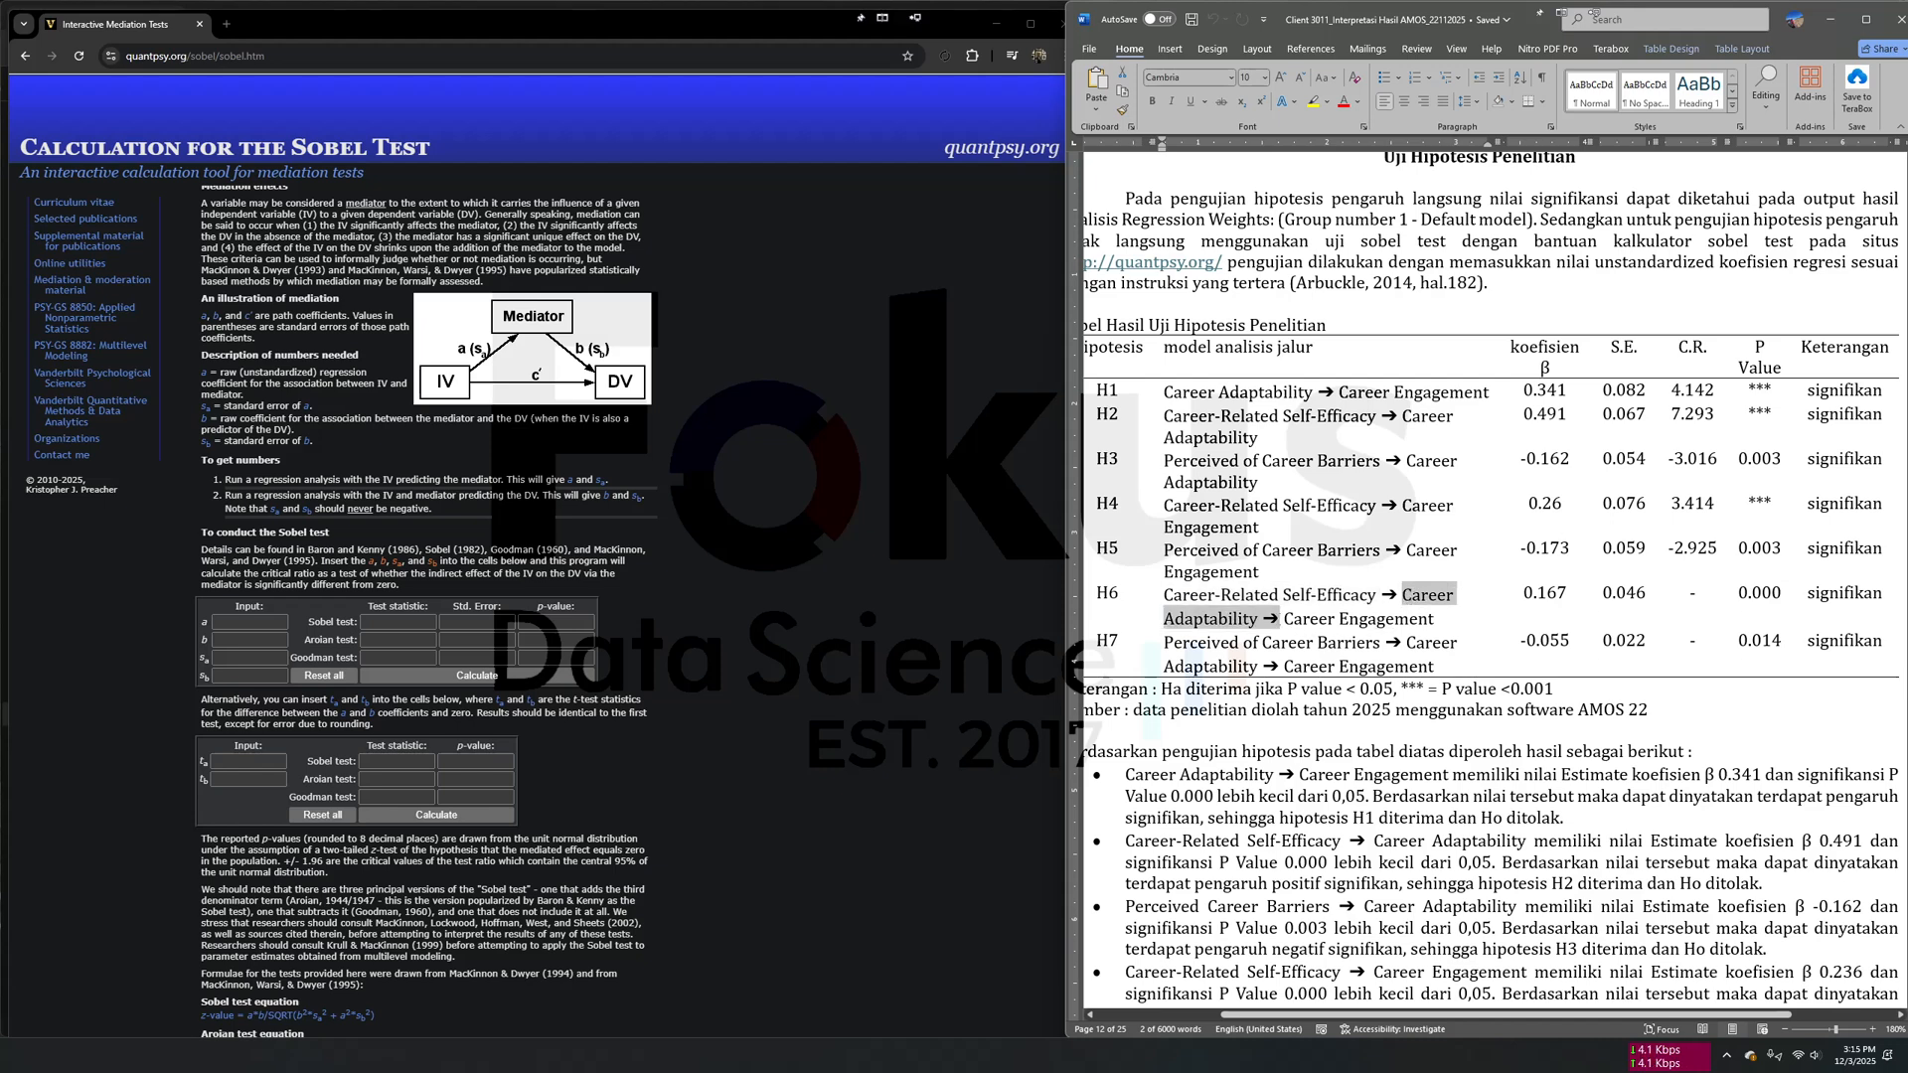
{"action": "left_click_drag", "start_coordinate": [1103, 415], "coordinate": [1873, 422]}
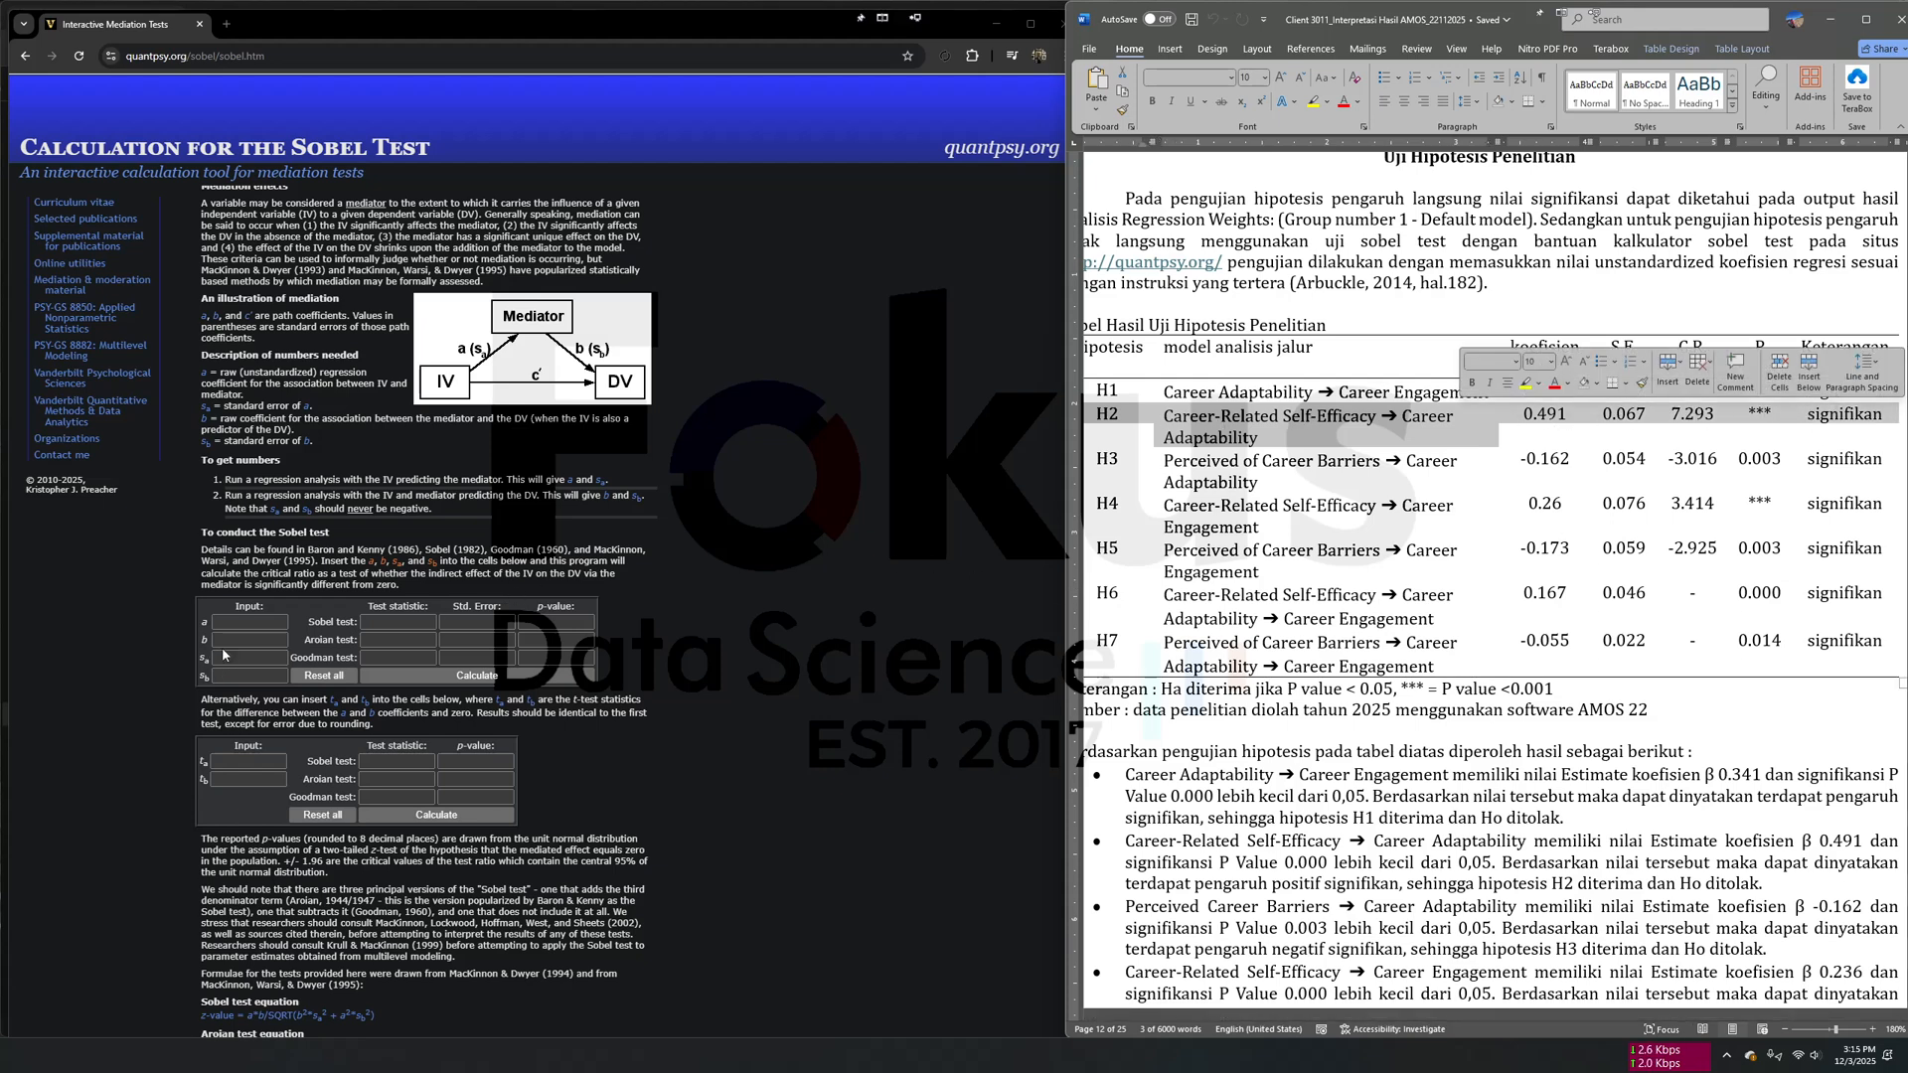
{"action": "left_click", "coordinate": [243, 624]}
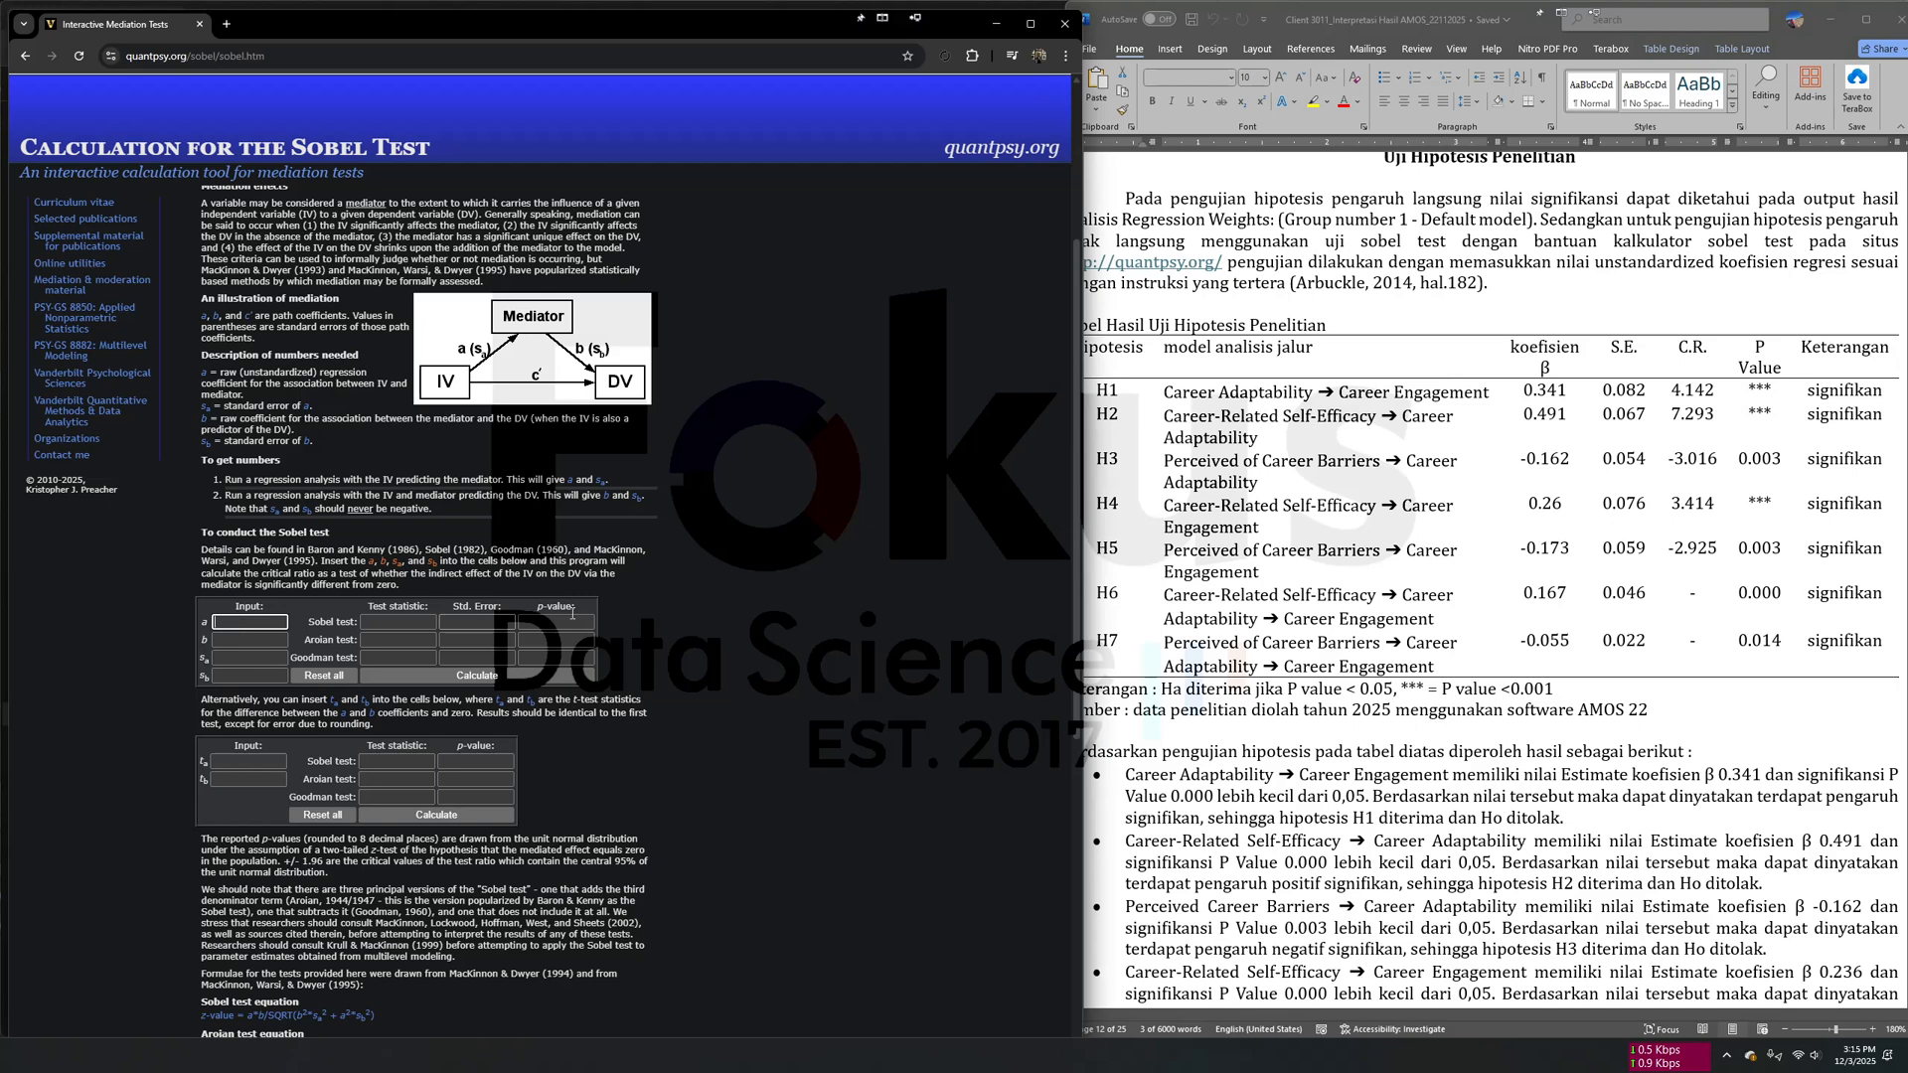
- Copy the H2 coefficient 0.491 from the hypothesis table into input a of the Sobel test calculator
{"action": "left_click", "coordinate": [1376, 456]}
{"action": "left_click", "coordinate": [1525, 417]}
{"action": "left_click_drag", "start_coordinate": [1526, 418], "coordinate": [1568, 417]}
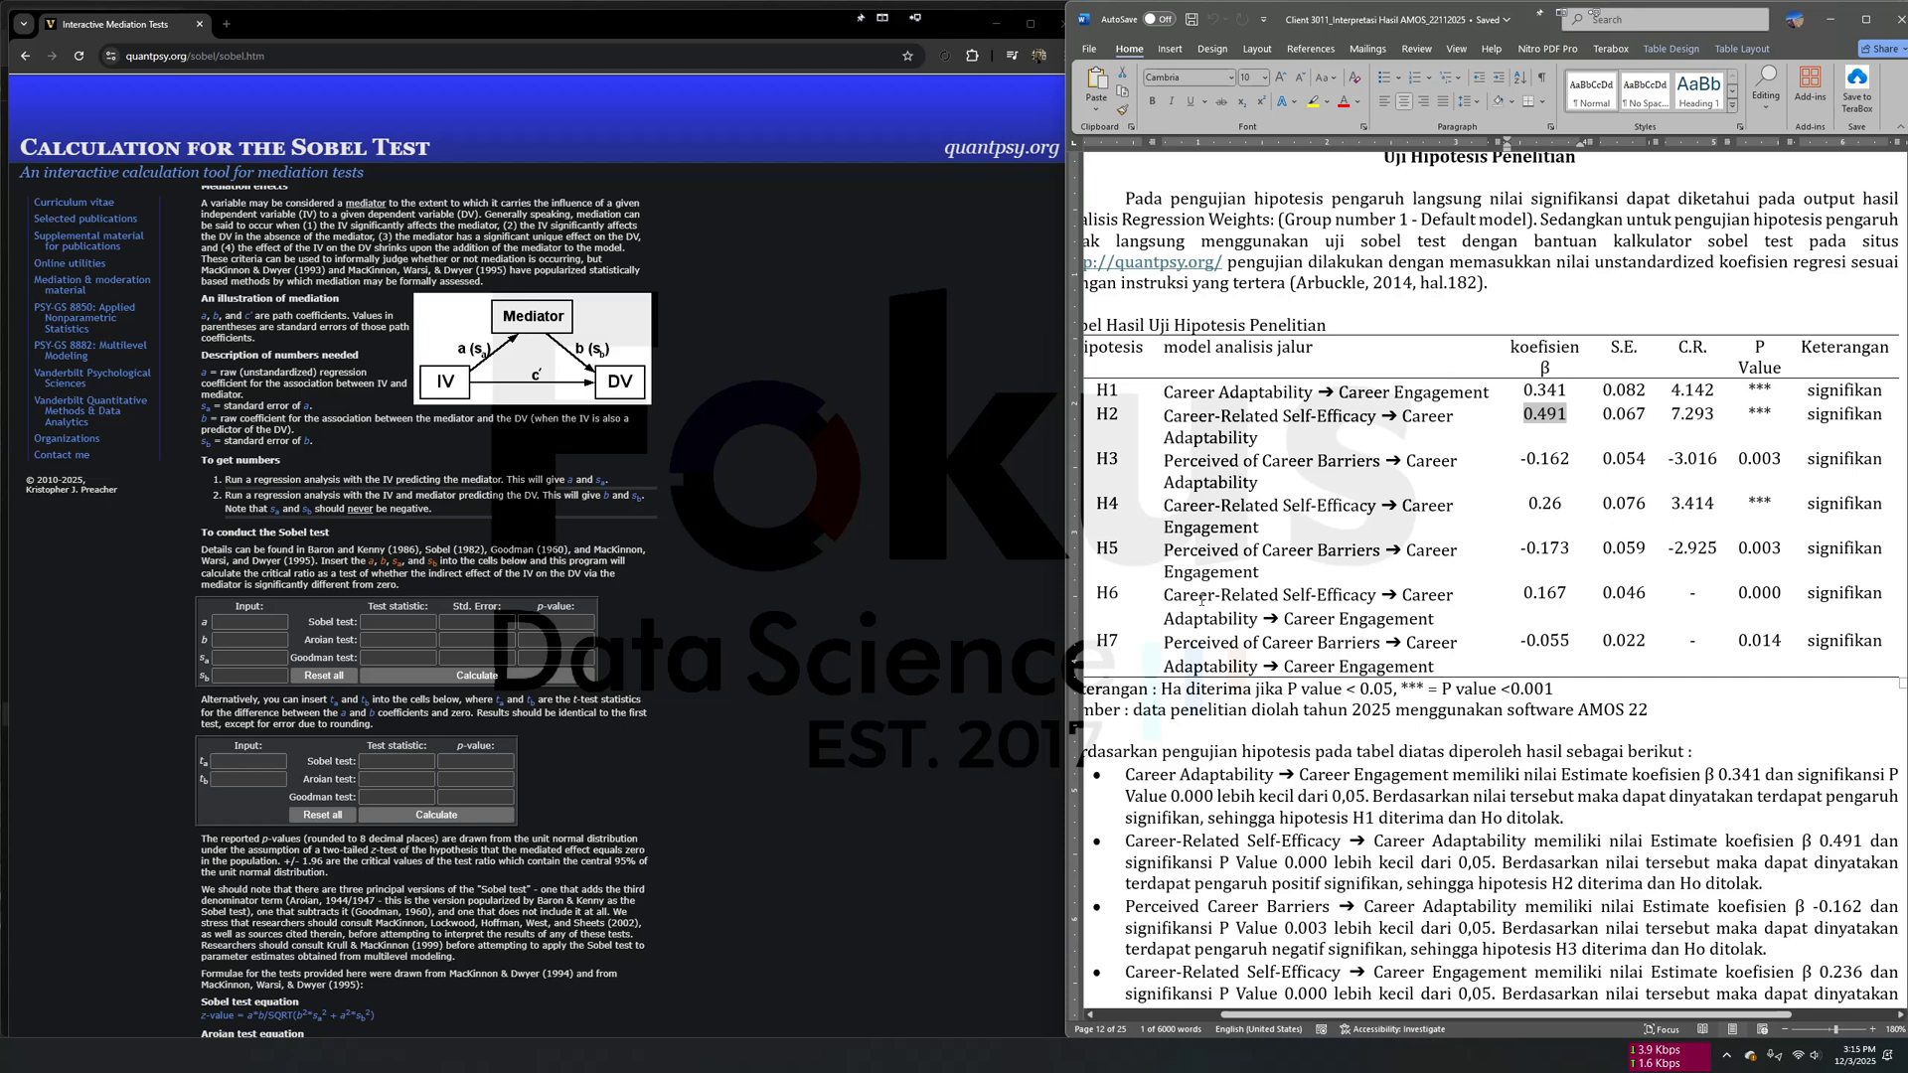
{"action": "right_click", "coordinate": [1547, 417]}
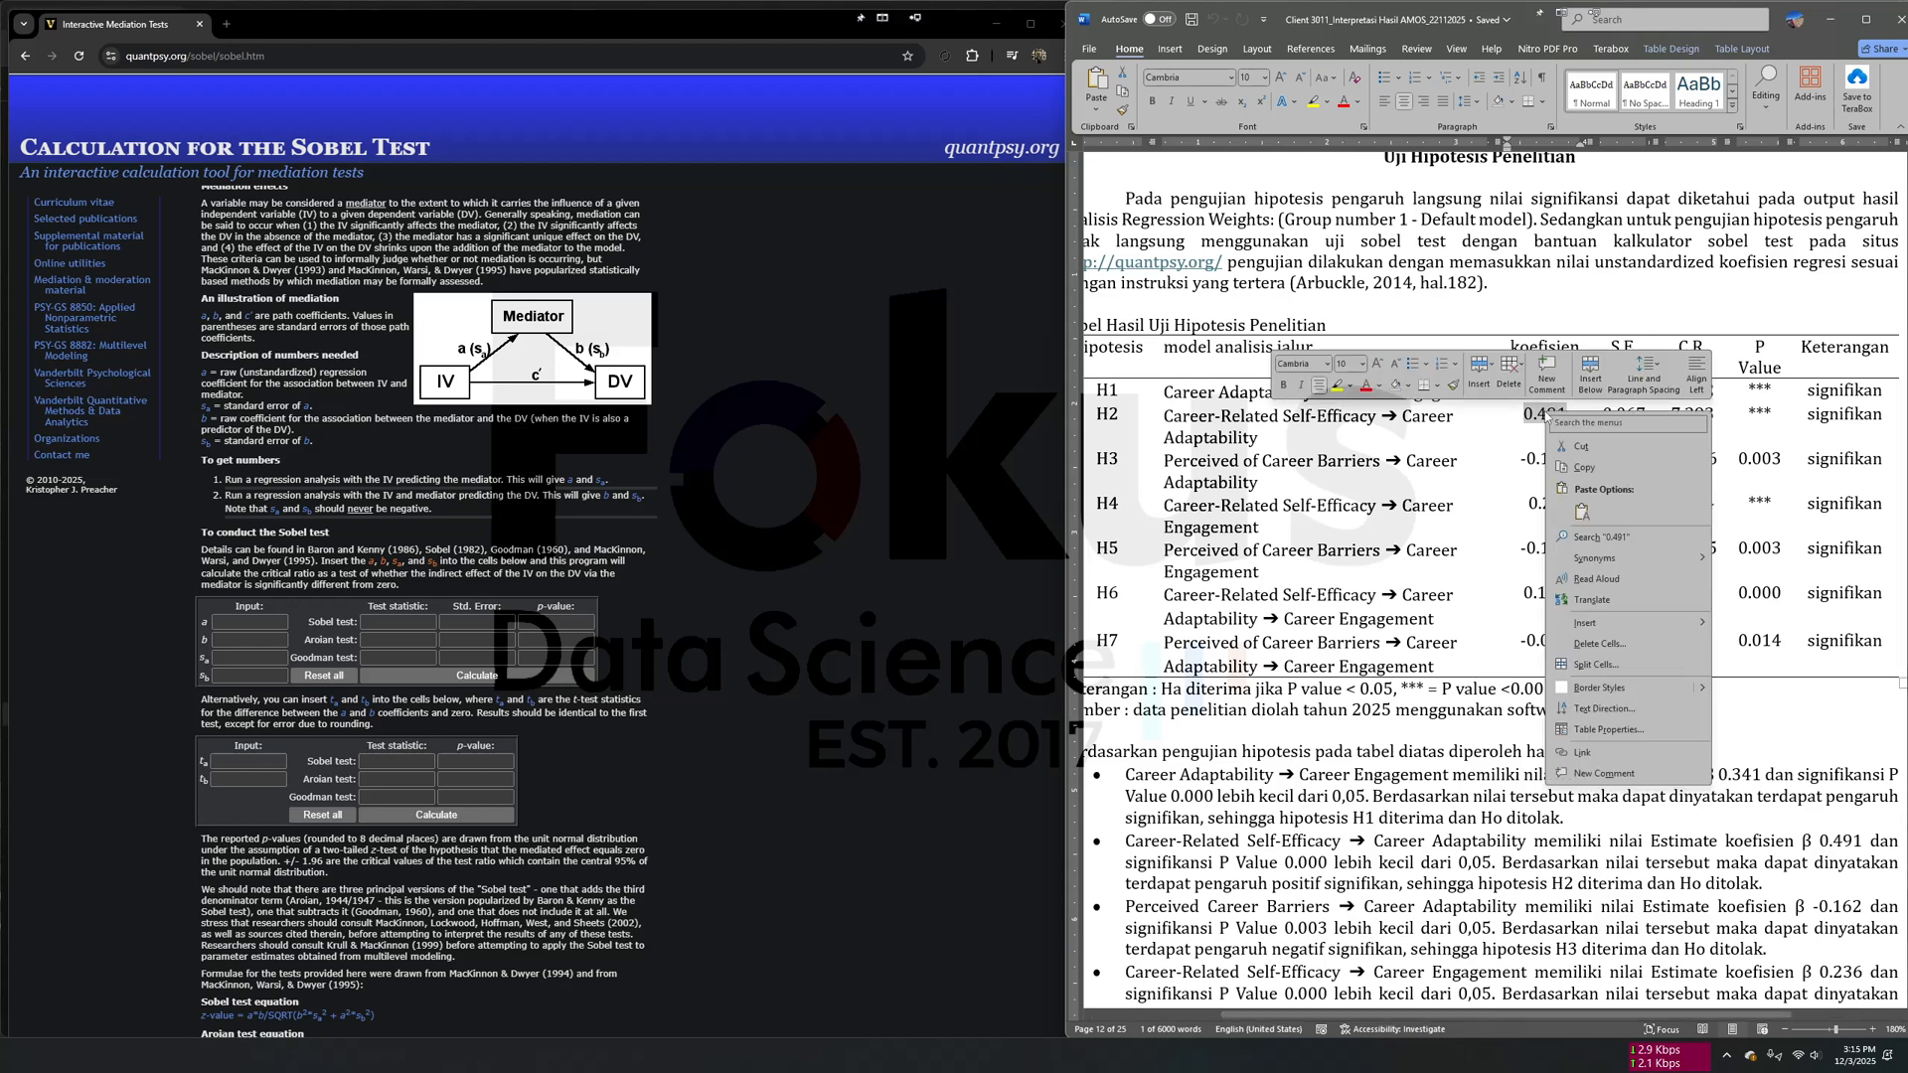
{"action": "left_click", "coordinate": [1600, 459]}
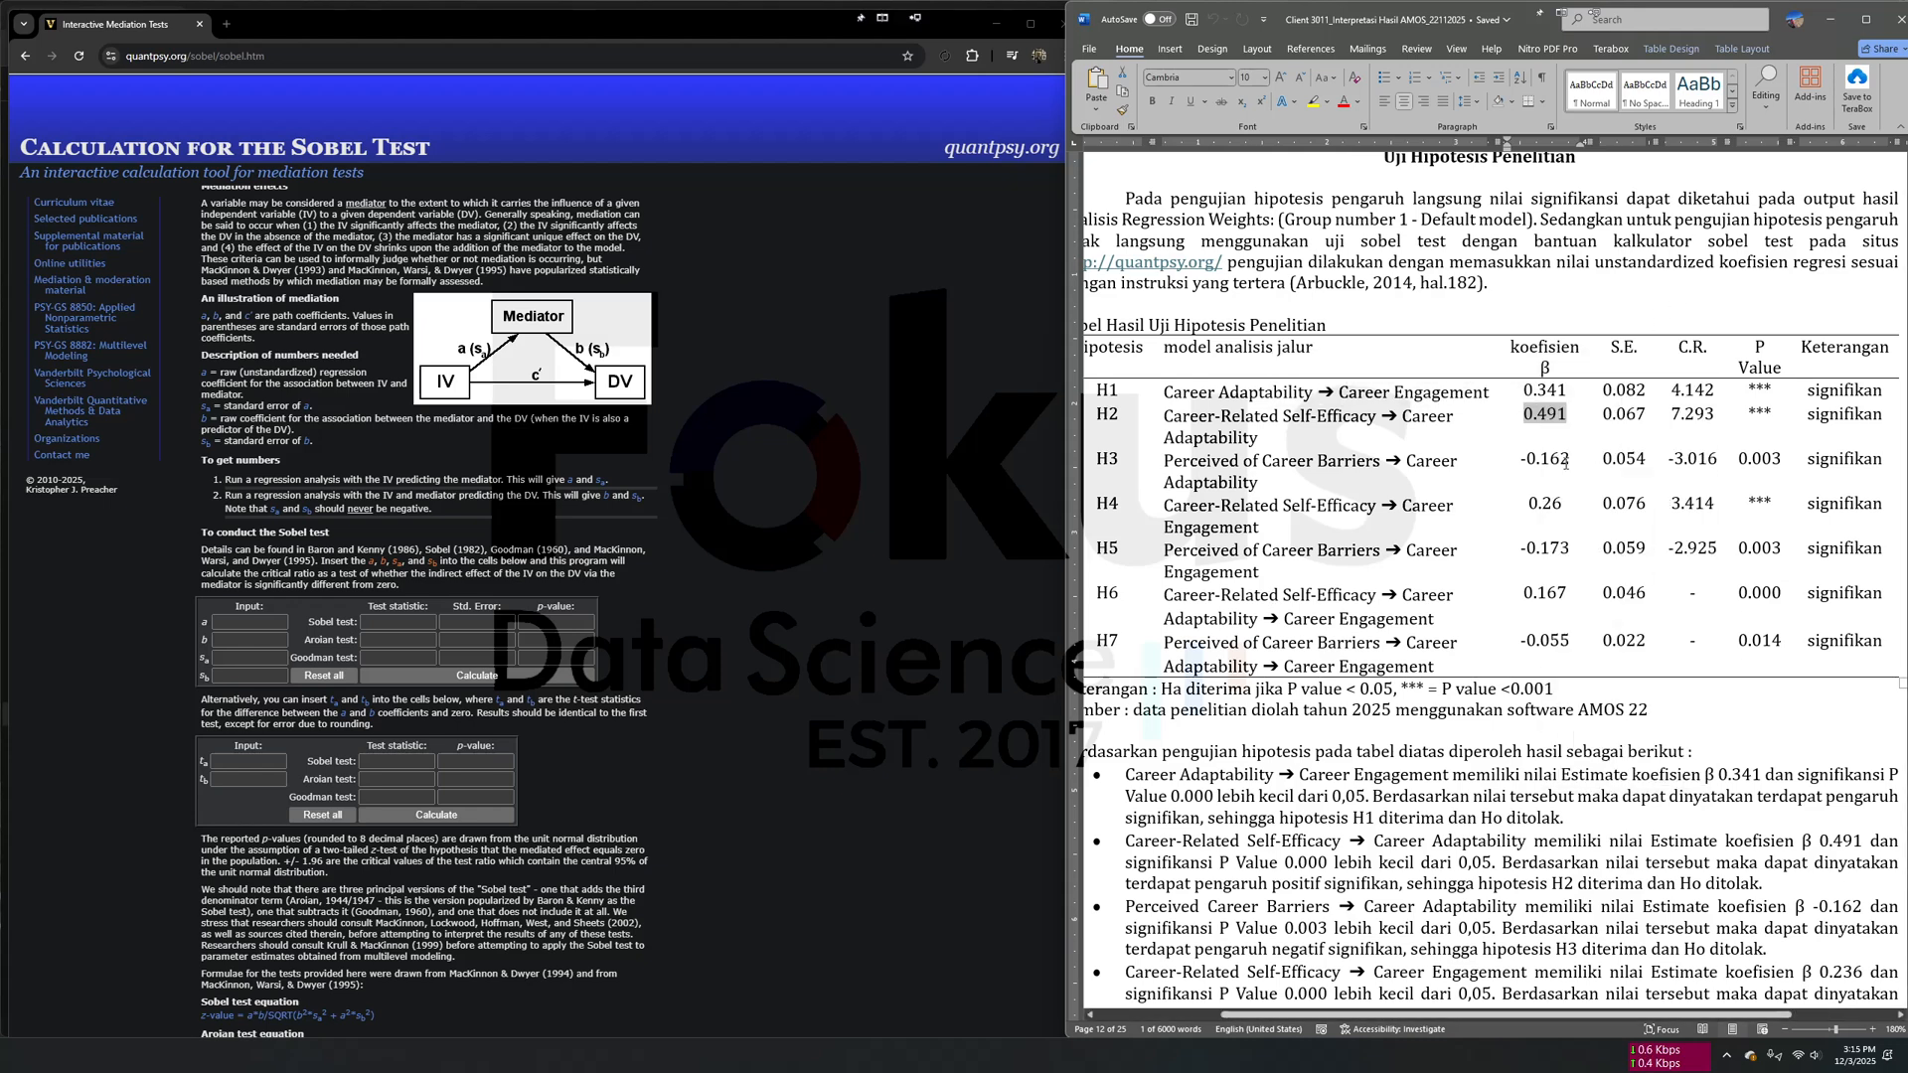
{"action": "left_click", "coordinate": [273, 623]}
{"action": "key", "text": "ctrl+v"}
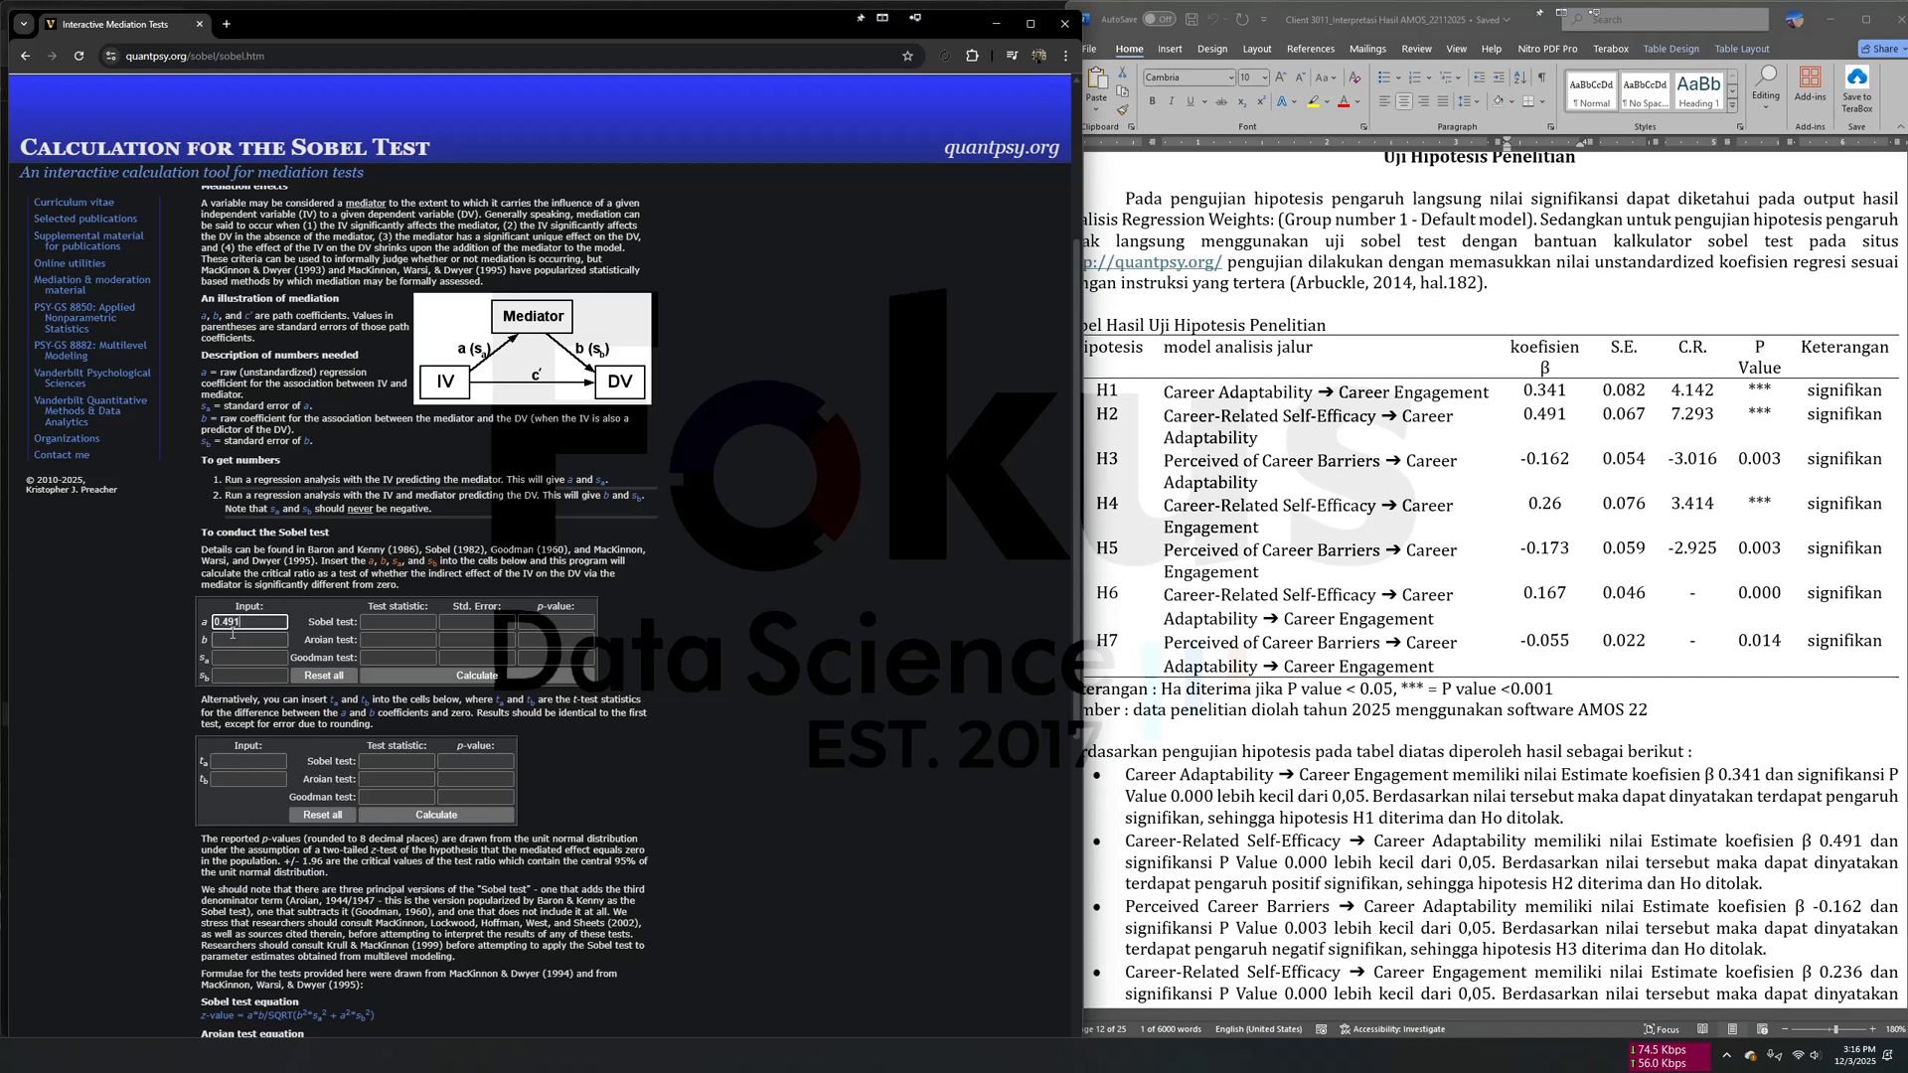
- Copy the H1 coefficient 0.341 for Career Adaptability to Career Engagement into input b of the Sobel test calculator
{"action": "left_click", "coordinate": [221, 640]}
{"action": "key", "text": "alt+Tab"}
{"action": "left_click_drag", "start_coordinate": [1167, 392], "coordinate": [1427, 403]}
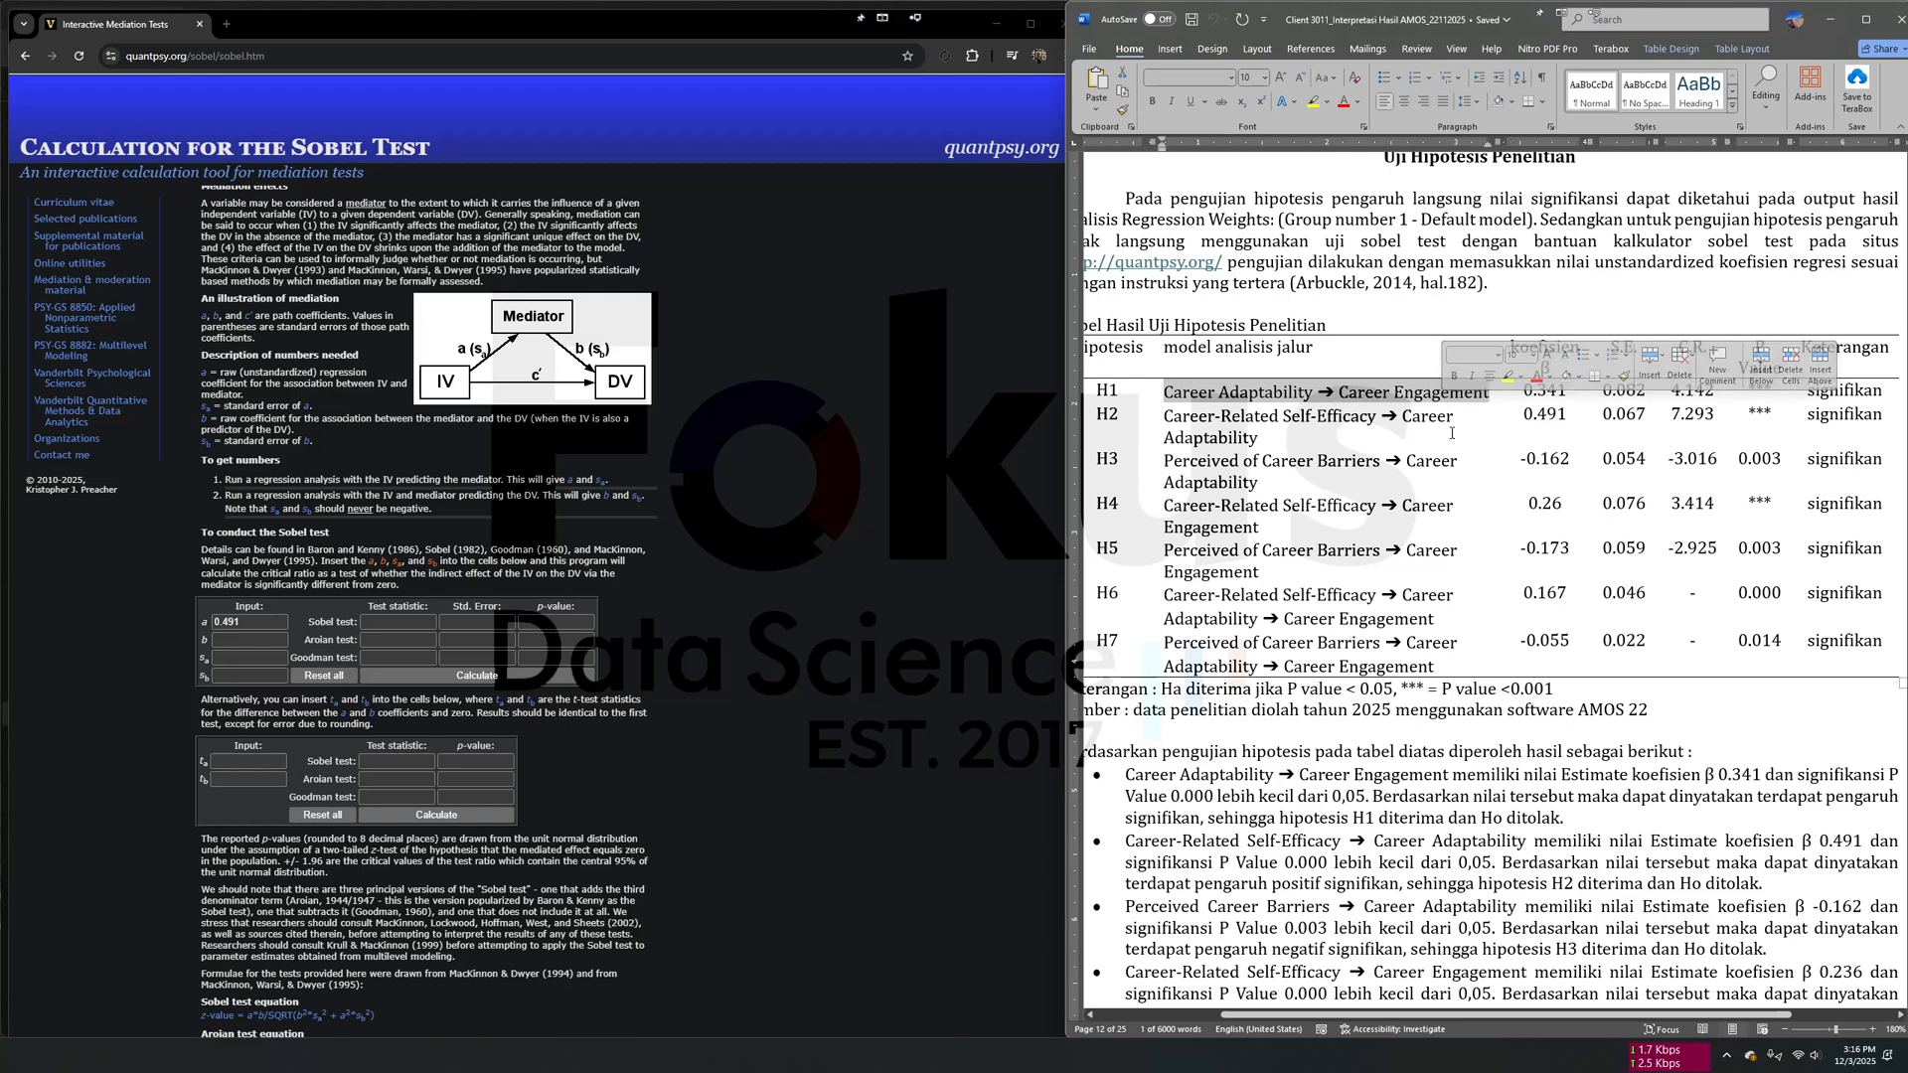
{"action": "left_click_drag", "start_coordinate": [1521, 390], "coordinate": [1566, 392]}
{"action": "right_click", "coordinate": [1566, 392]}
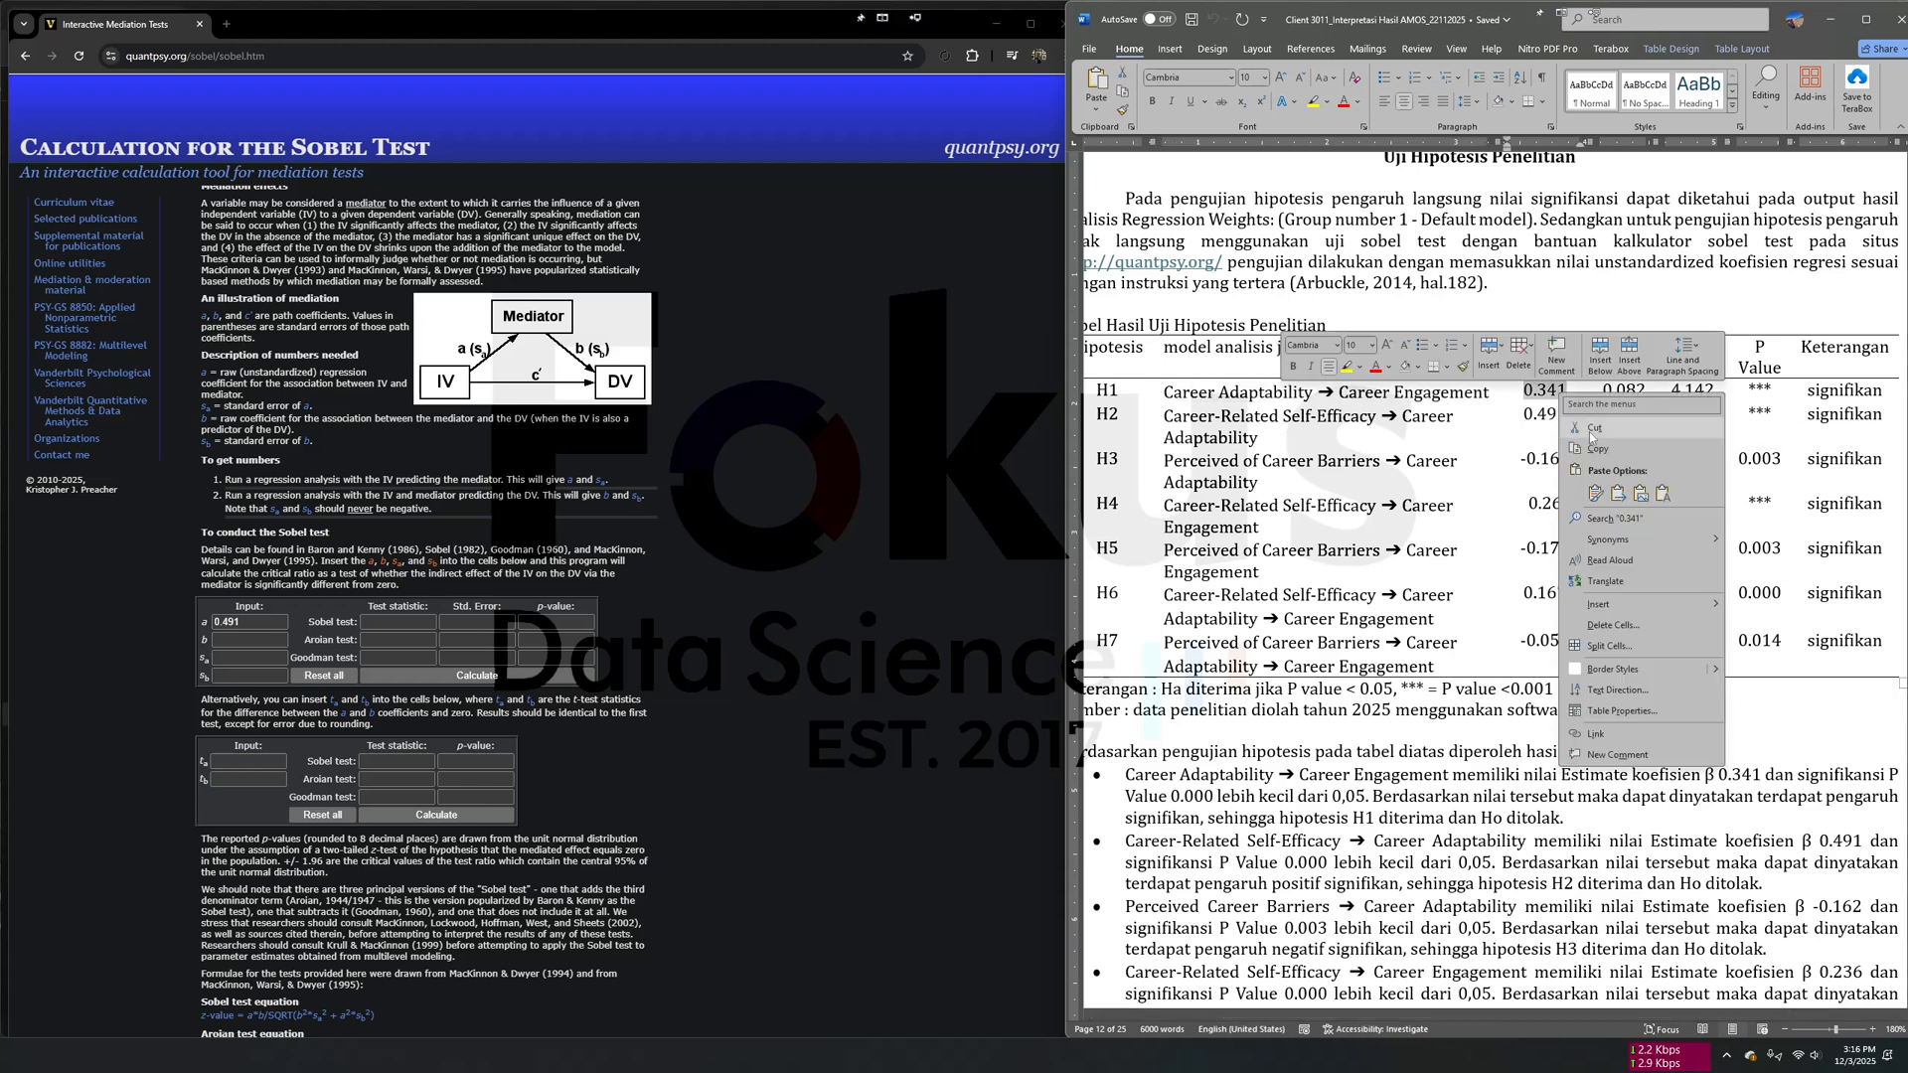
{"action": "left_click", "coordinate": [1591, 445]}
{"action": "left_click", "coordinate": [249, 639]}
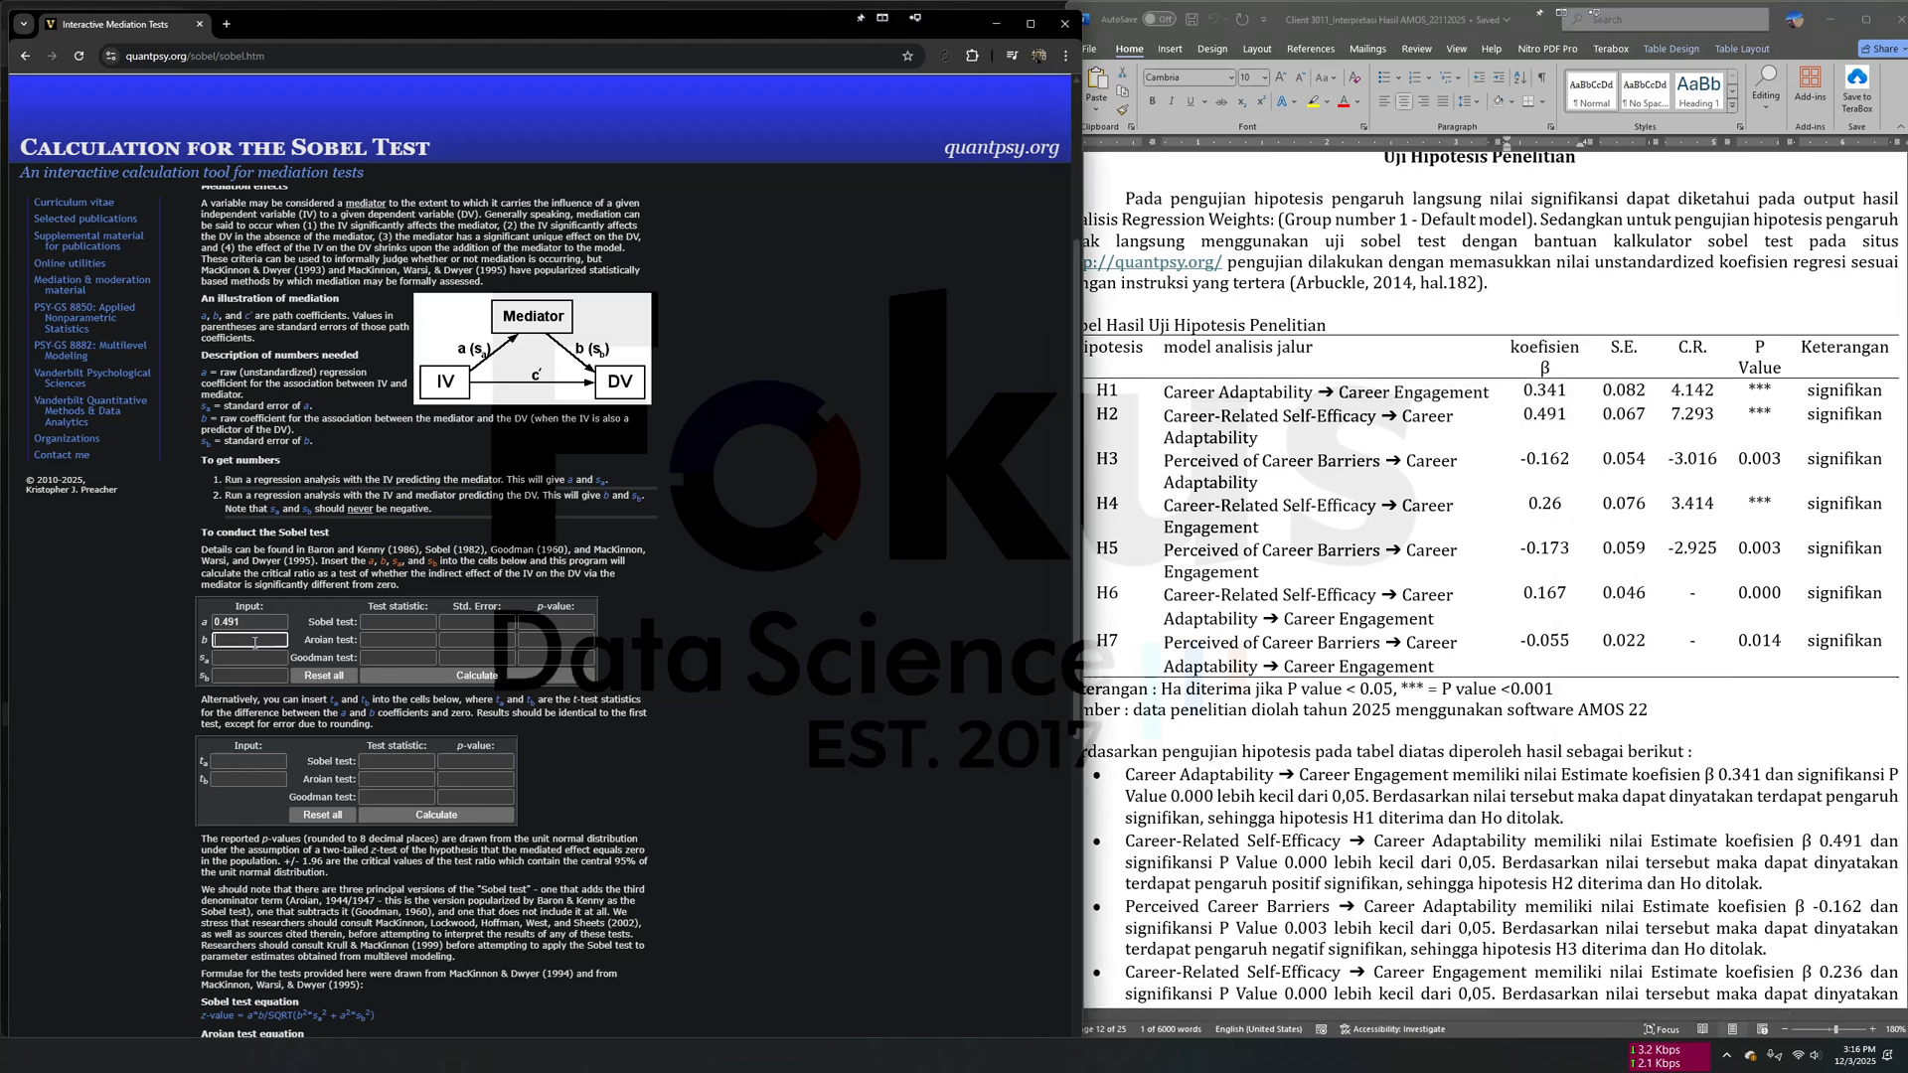
{"action": "right_click", "coordinate": [256, 640]}
{"action": "left_click", "coordinate": [337, 426]}
- Copy the H2 standard error 0.067 from the hypothesis table into the calculator's input for the standard error of a
{"action": "left_click", "coordinate": [240, 656]}
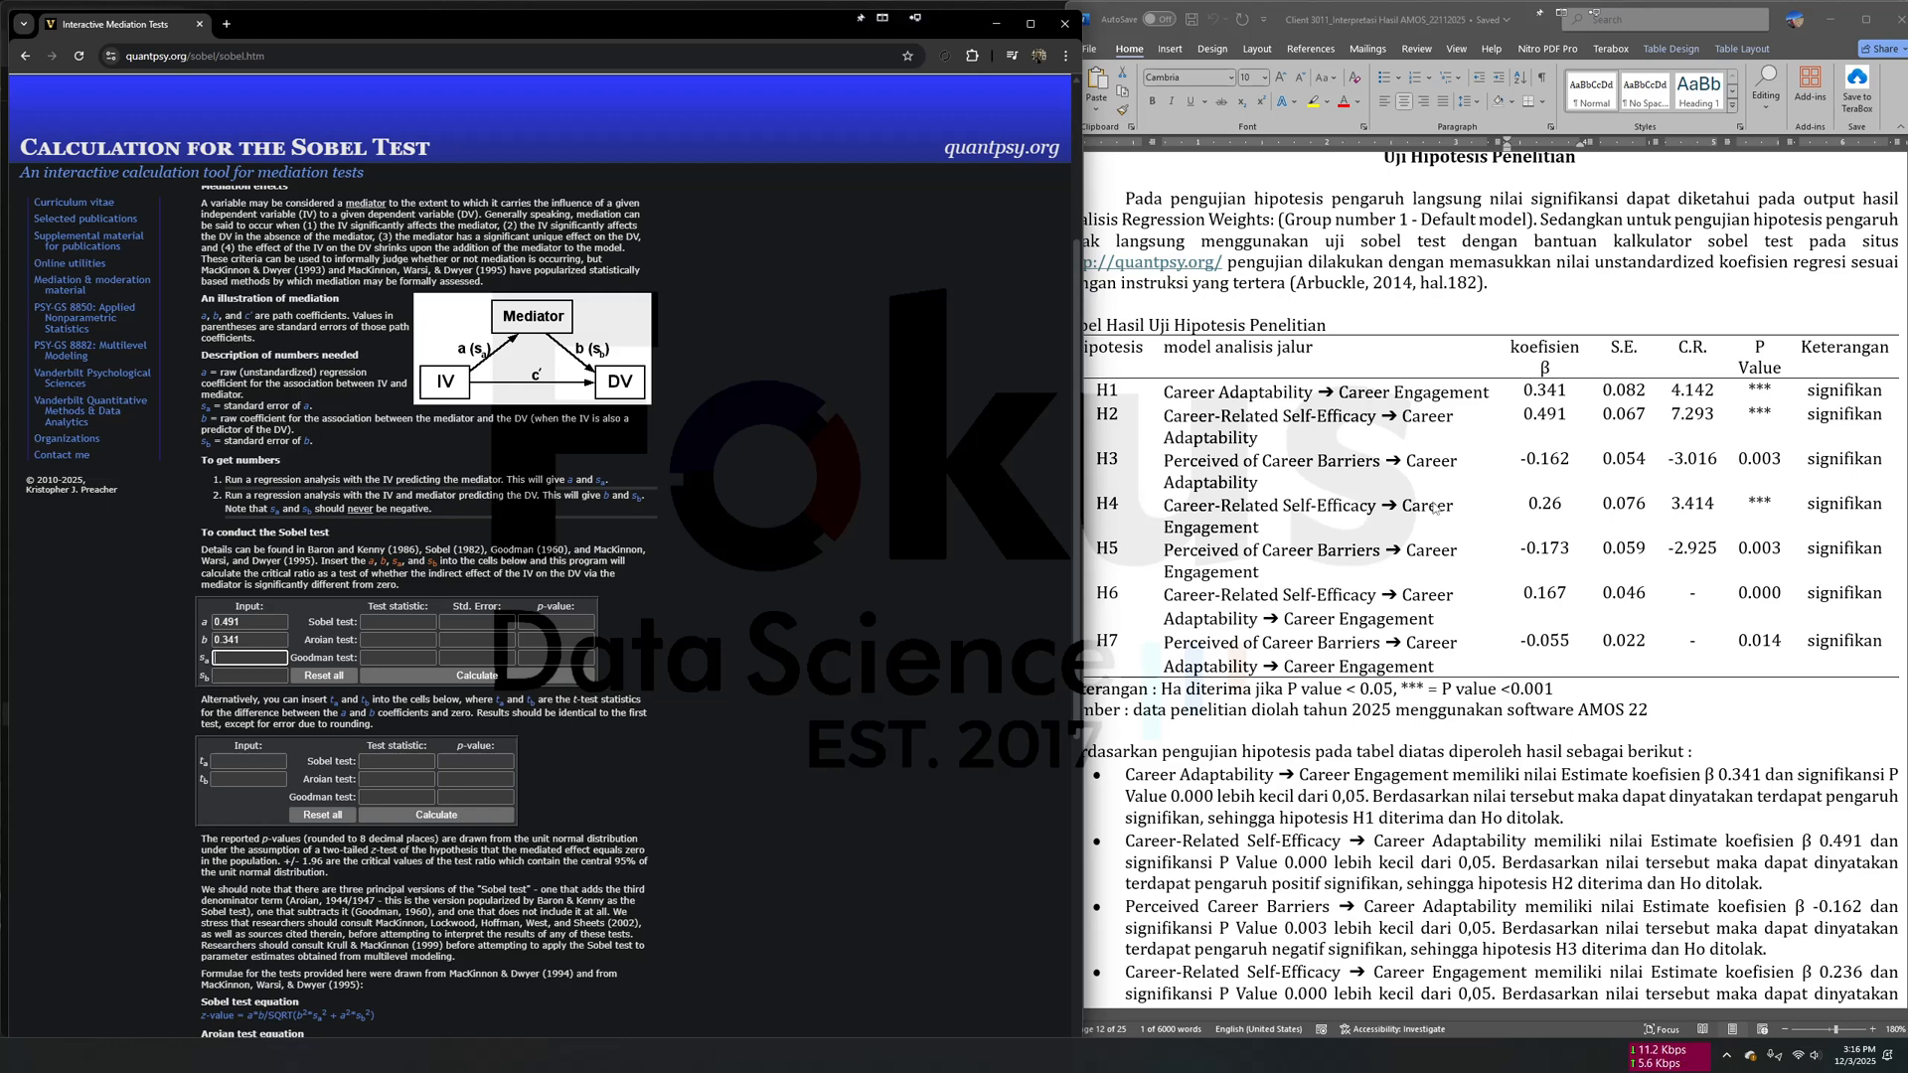
{"action": "left_click", "coordinate": [1193, 596]}
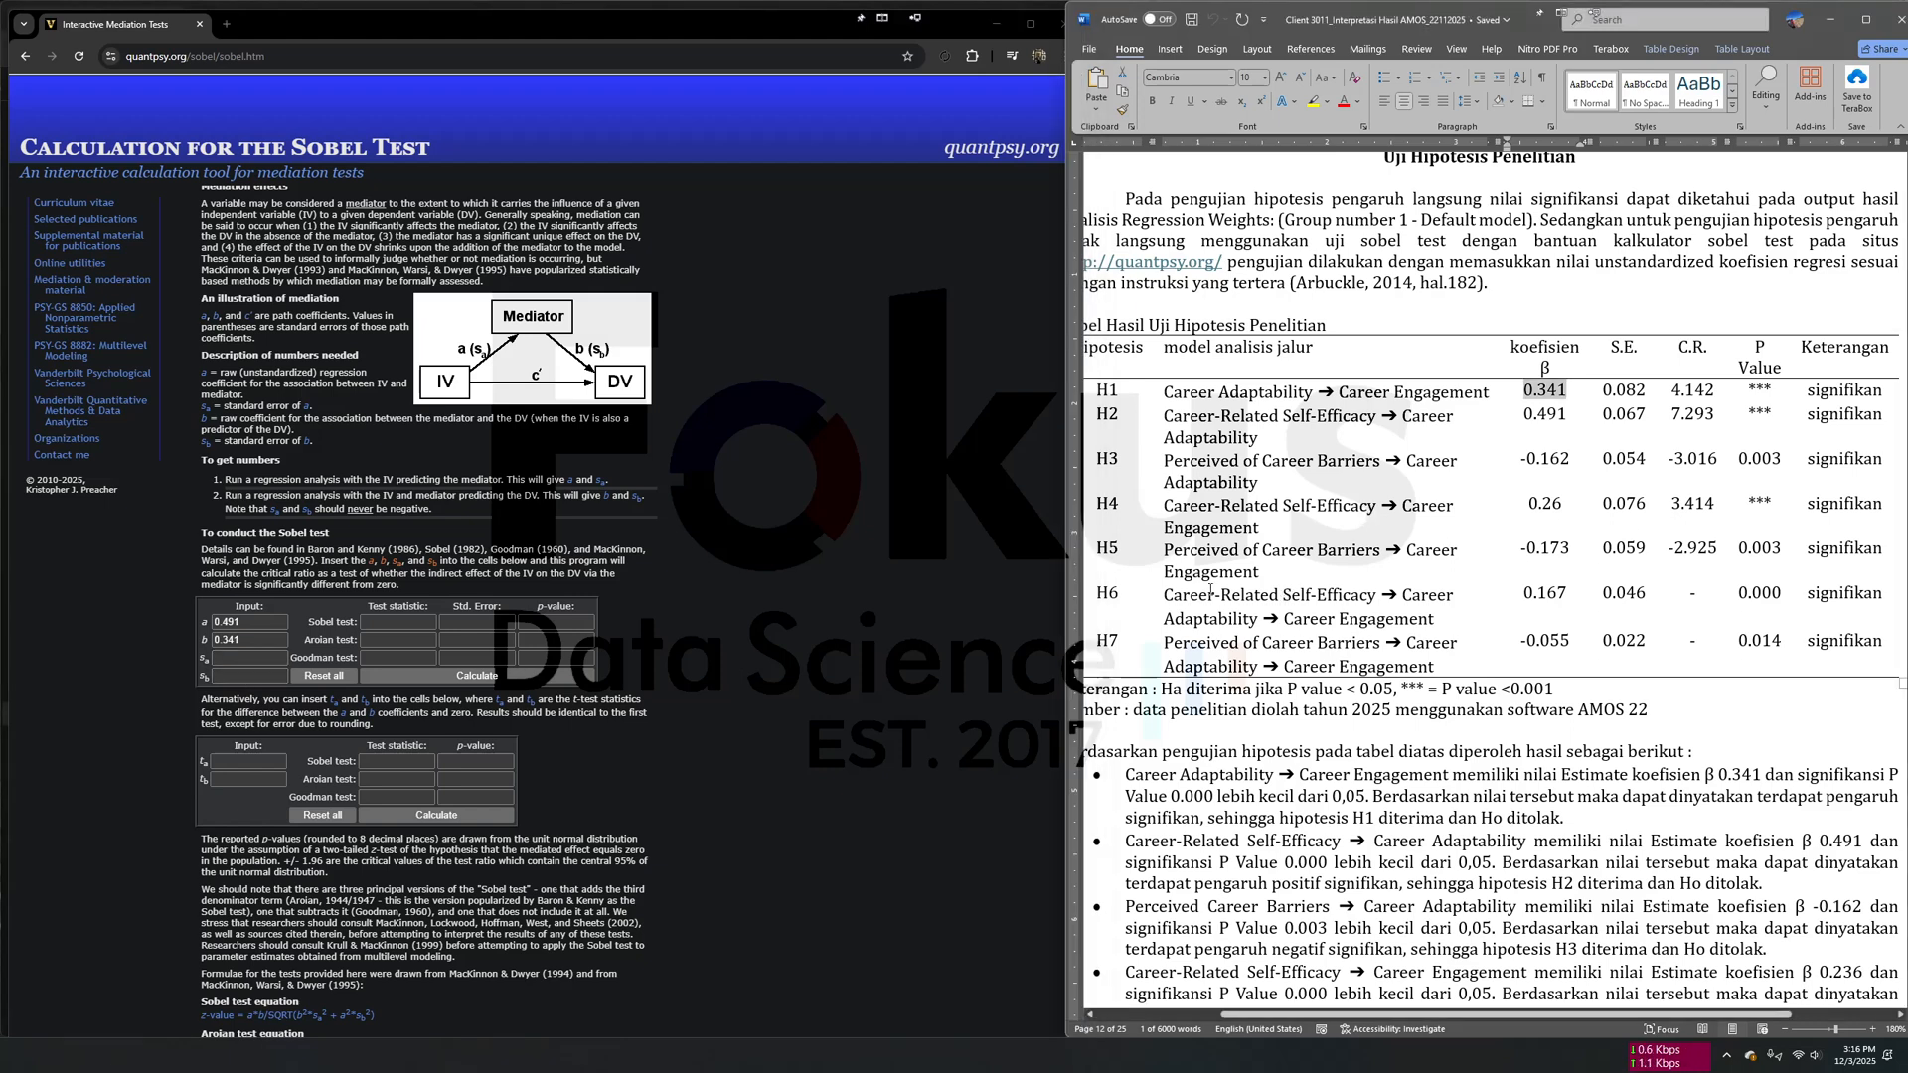
{"action": "left_click_drag", "start_coordinate": [1179, 594], "coordinate": [1381, 594]}
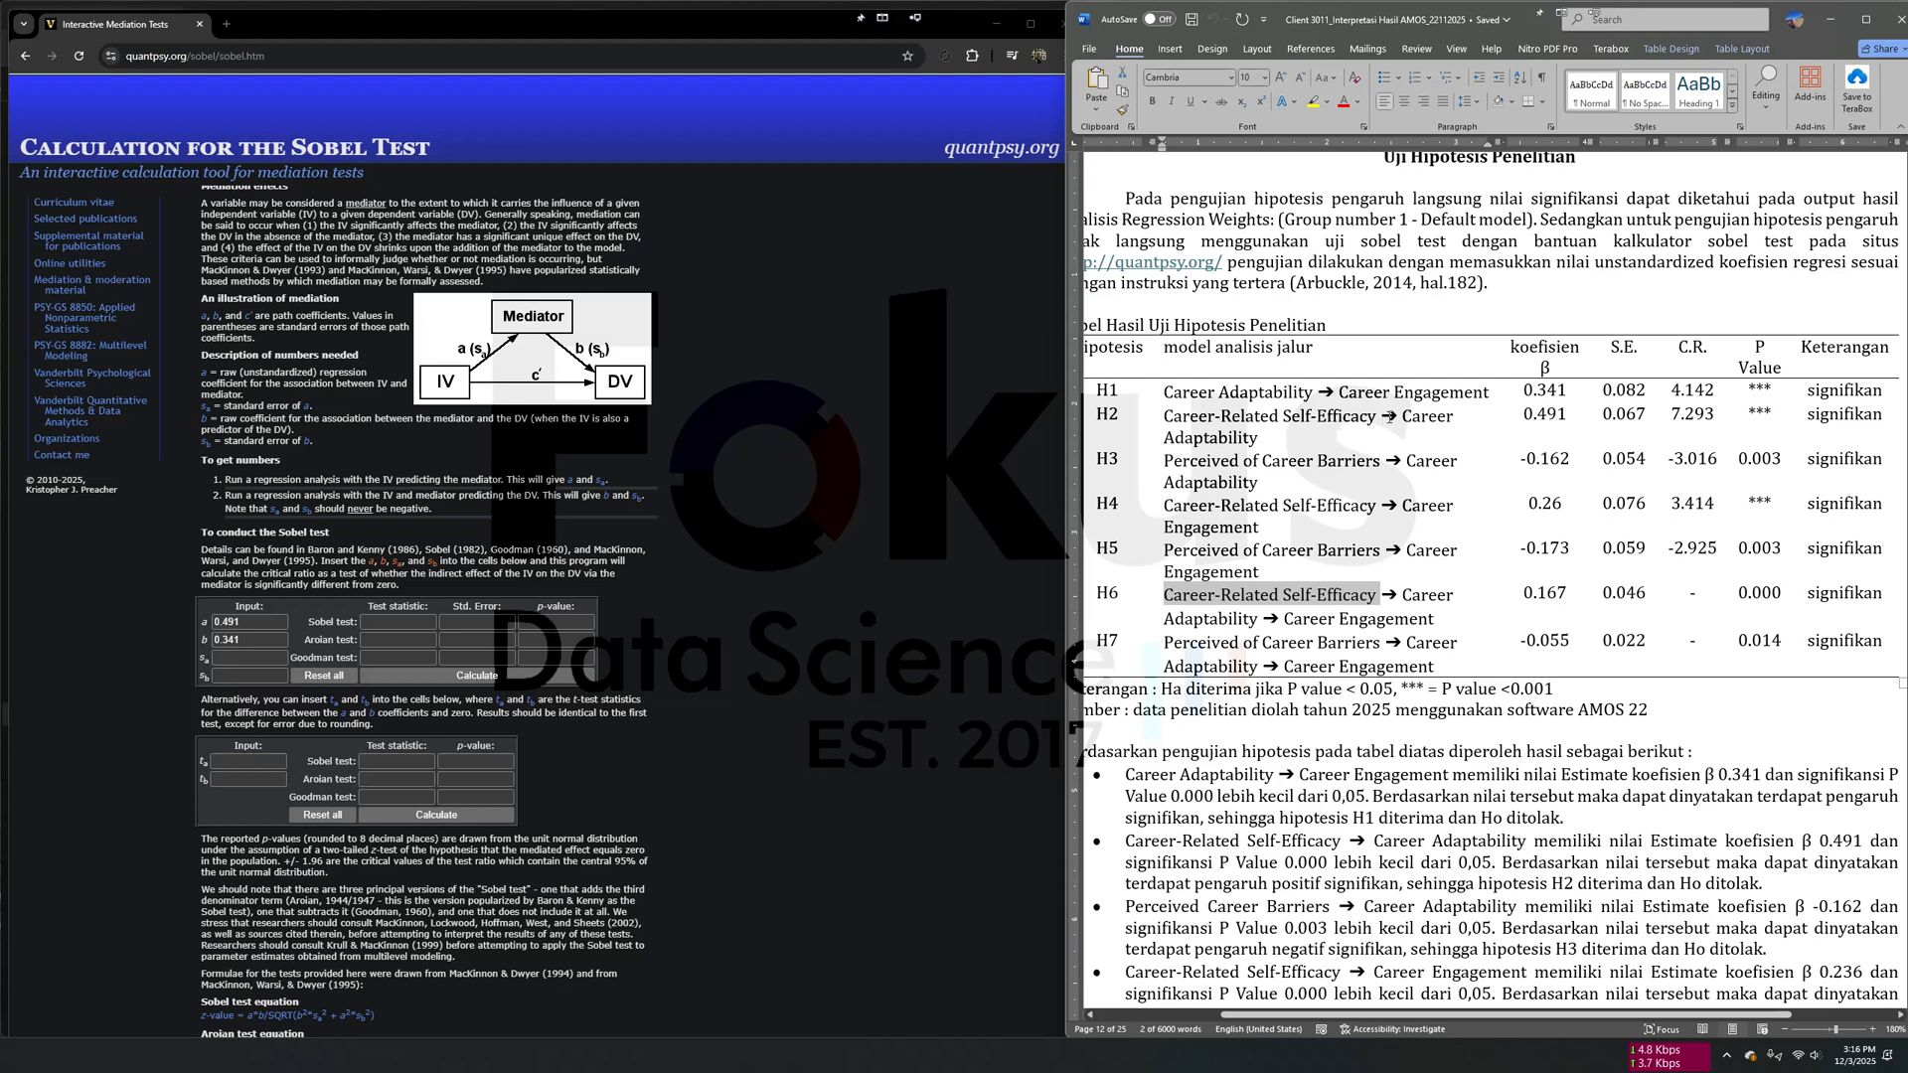
{"action": "left_click", "coordinate": [1440, 414]}
{"action": "left_click_drag", "start_coordinate": [1601, 414], "coordinate": [1648, 414]}
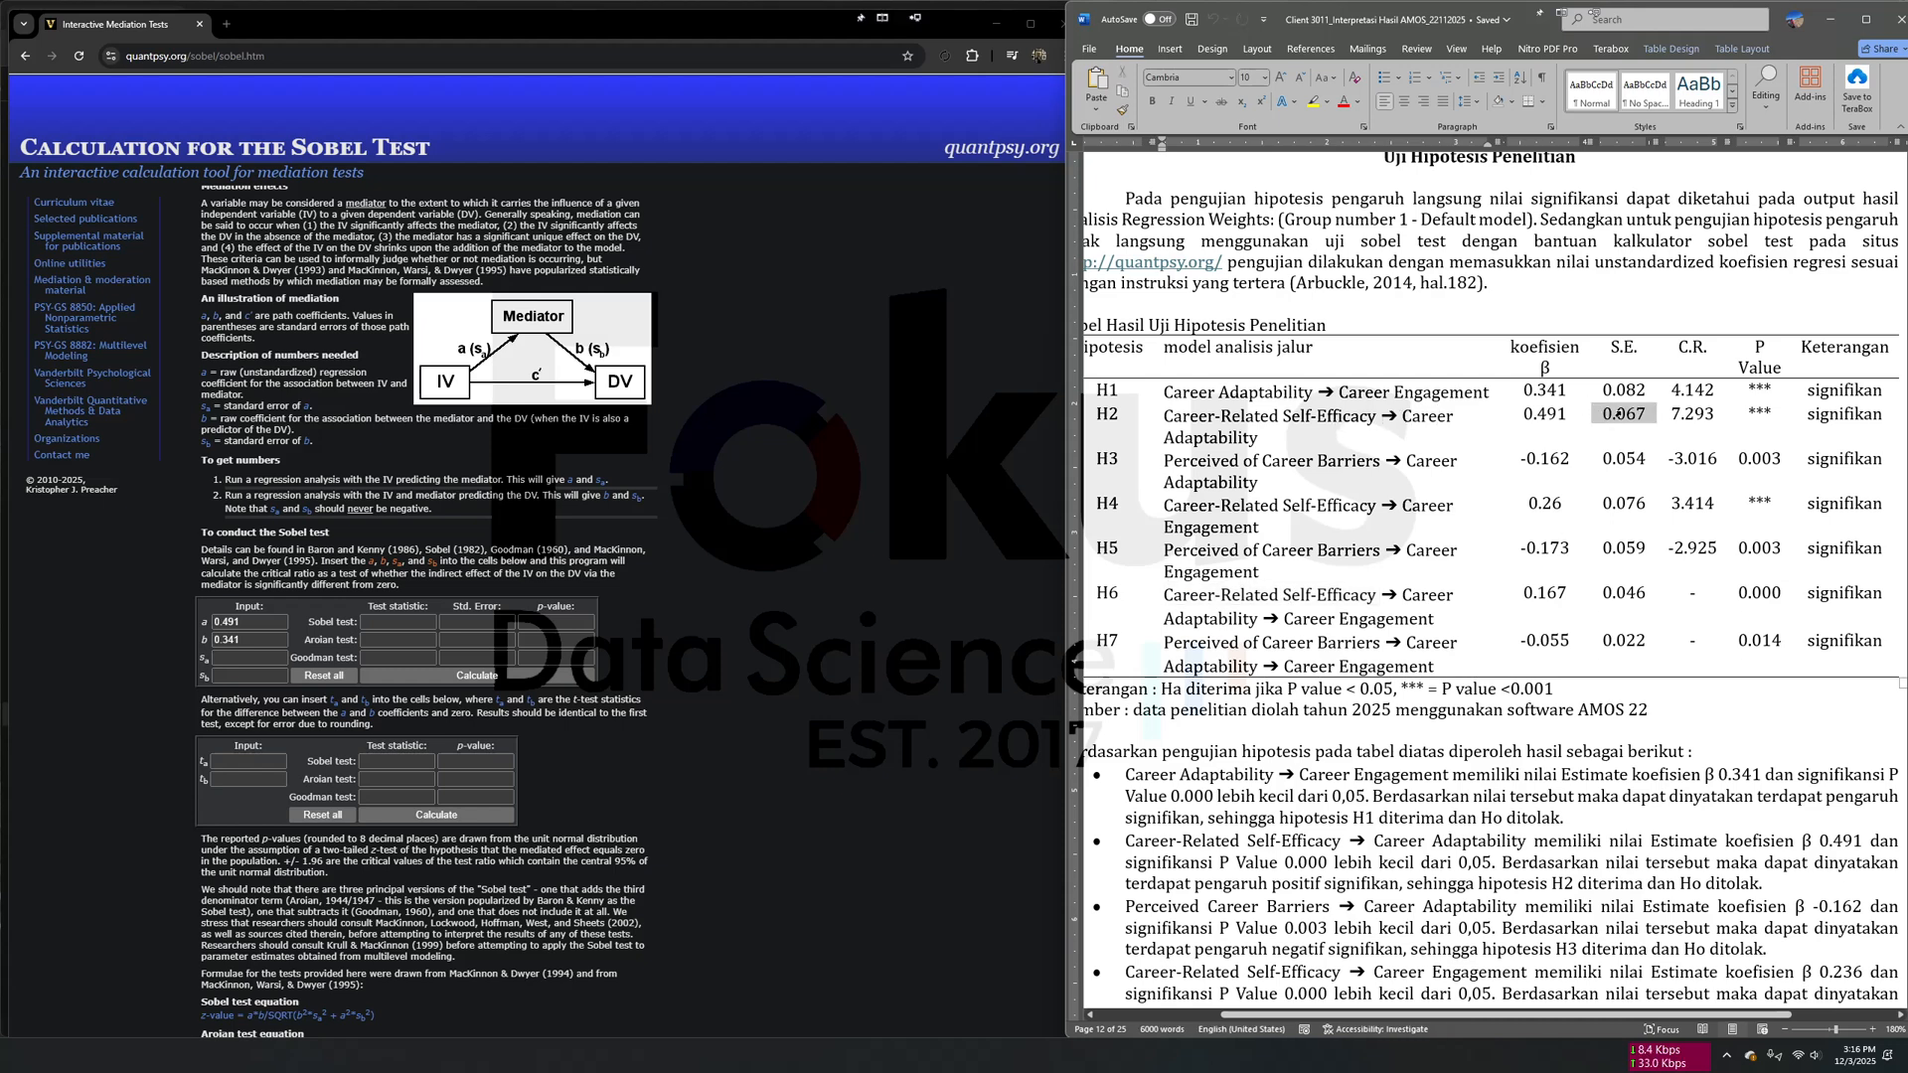
{"action": "right_click", "coordinate": [1622, 414]}
{"action": "left_click", "coordinate": [1659, 468]}
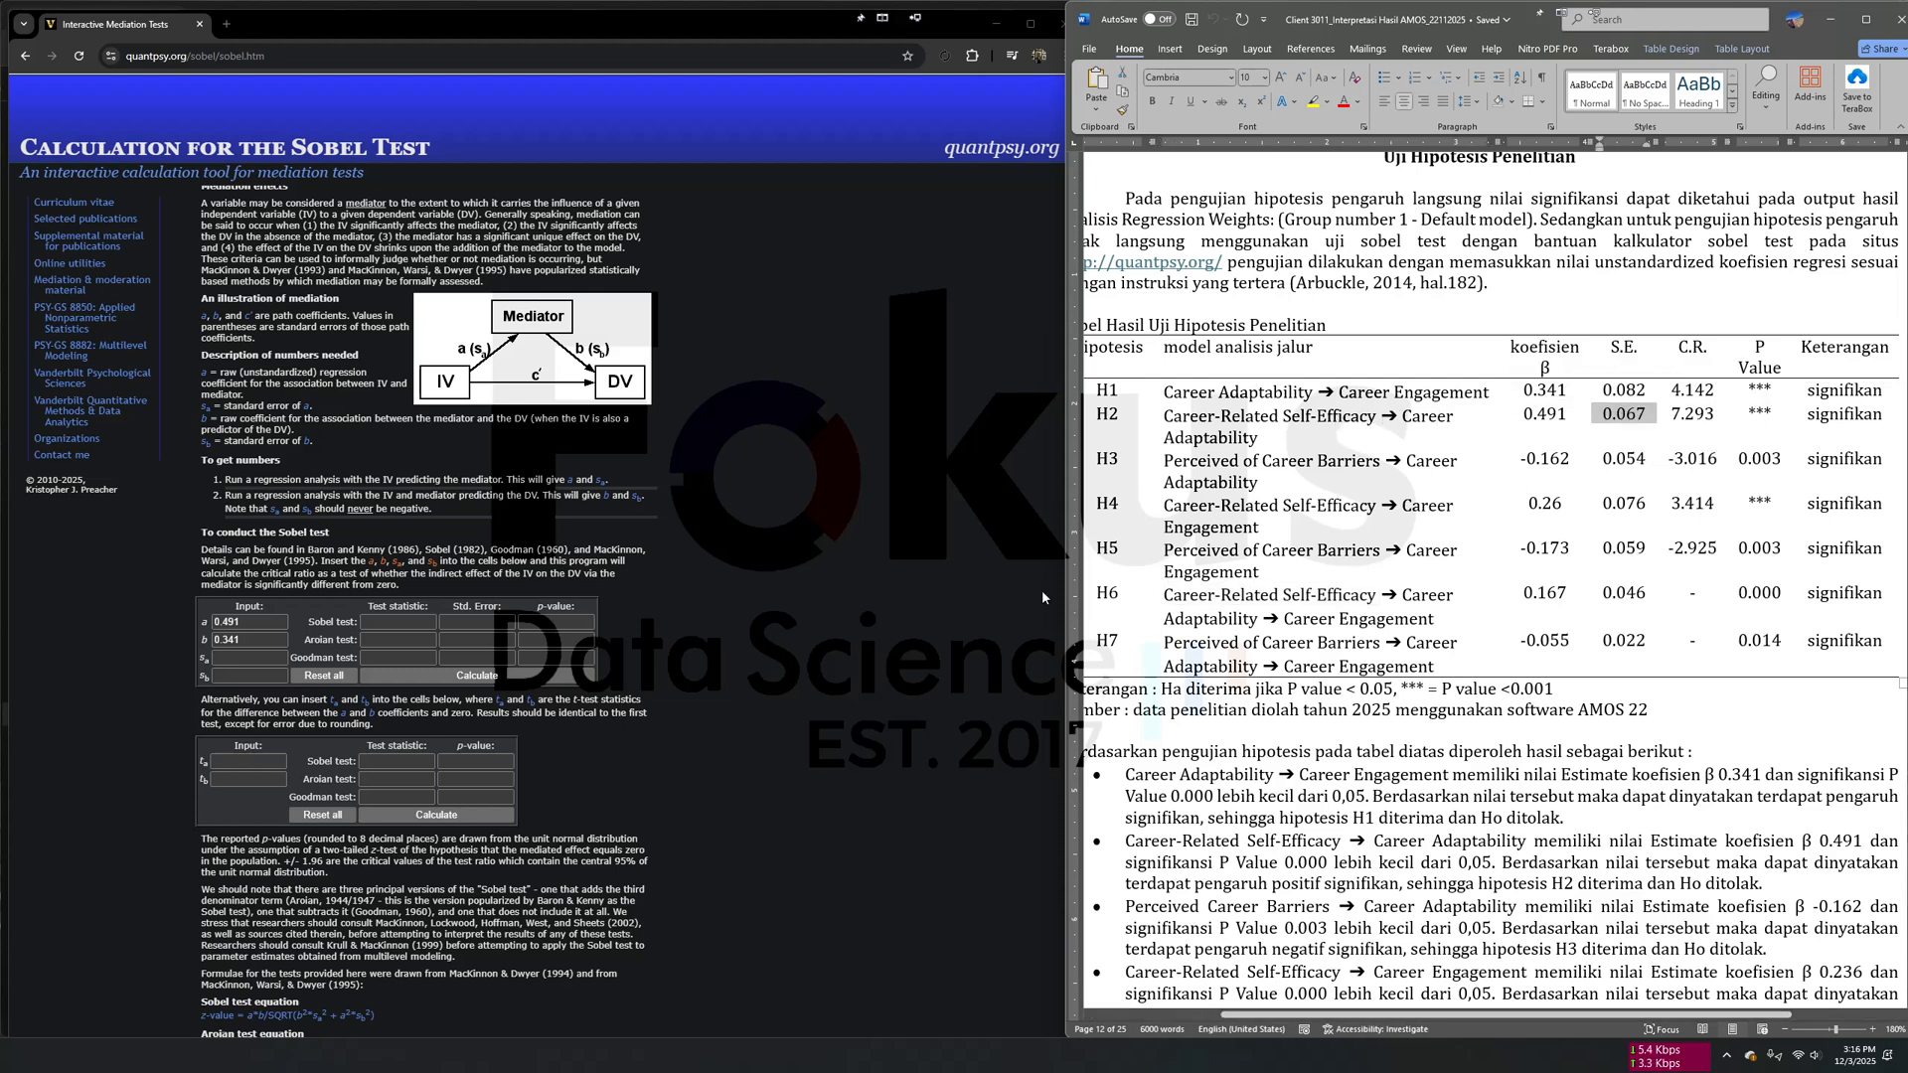
{"action": "left_click", "coordinate": [247, 659]}
{"action": "right_click", "coordinate": [246, 659]}
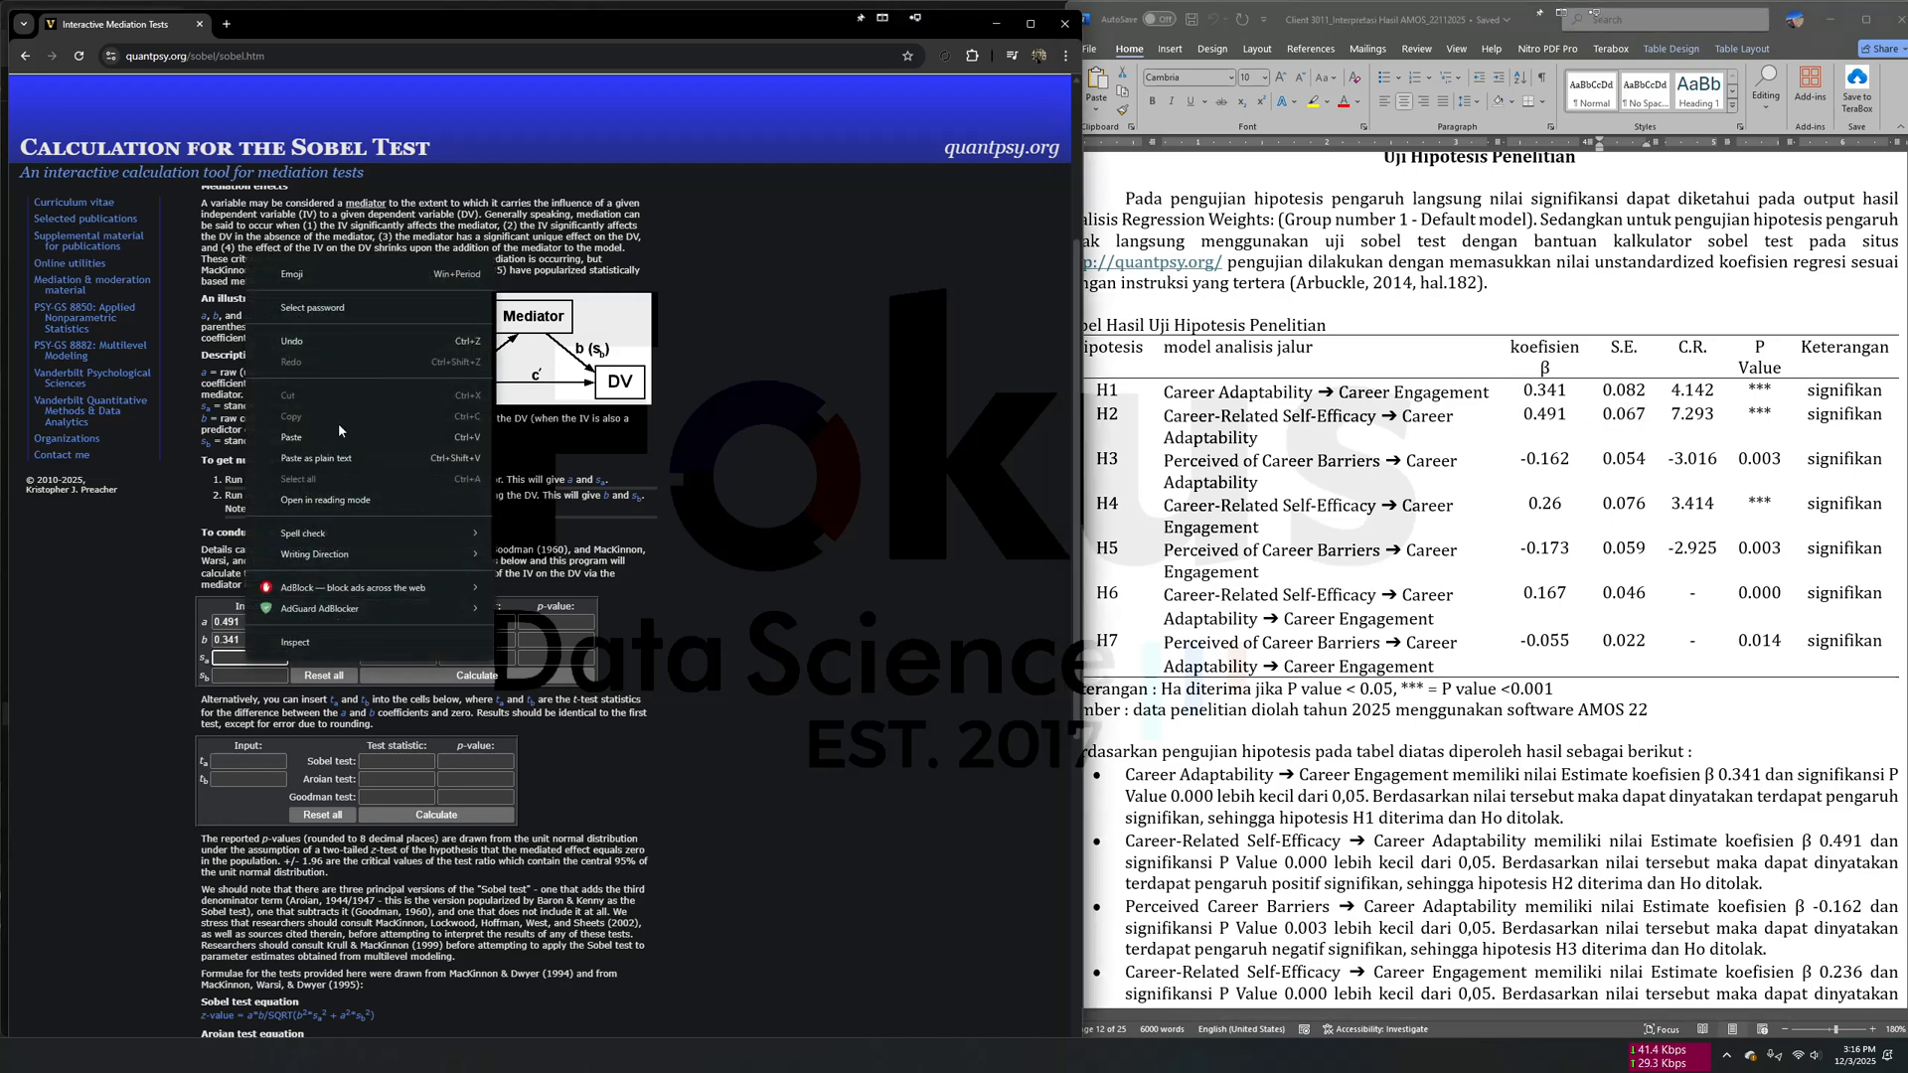
{"action": "left_click", "coordinate": [291, 437]}
- Copy the H1 standard error 0.082 into the calculator's input for the standard error of b and calculate the Sobel test for H6
{"action": "left_click", "coordinate": [1654, 438]}
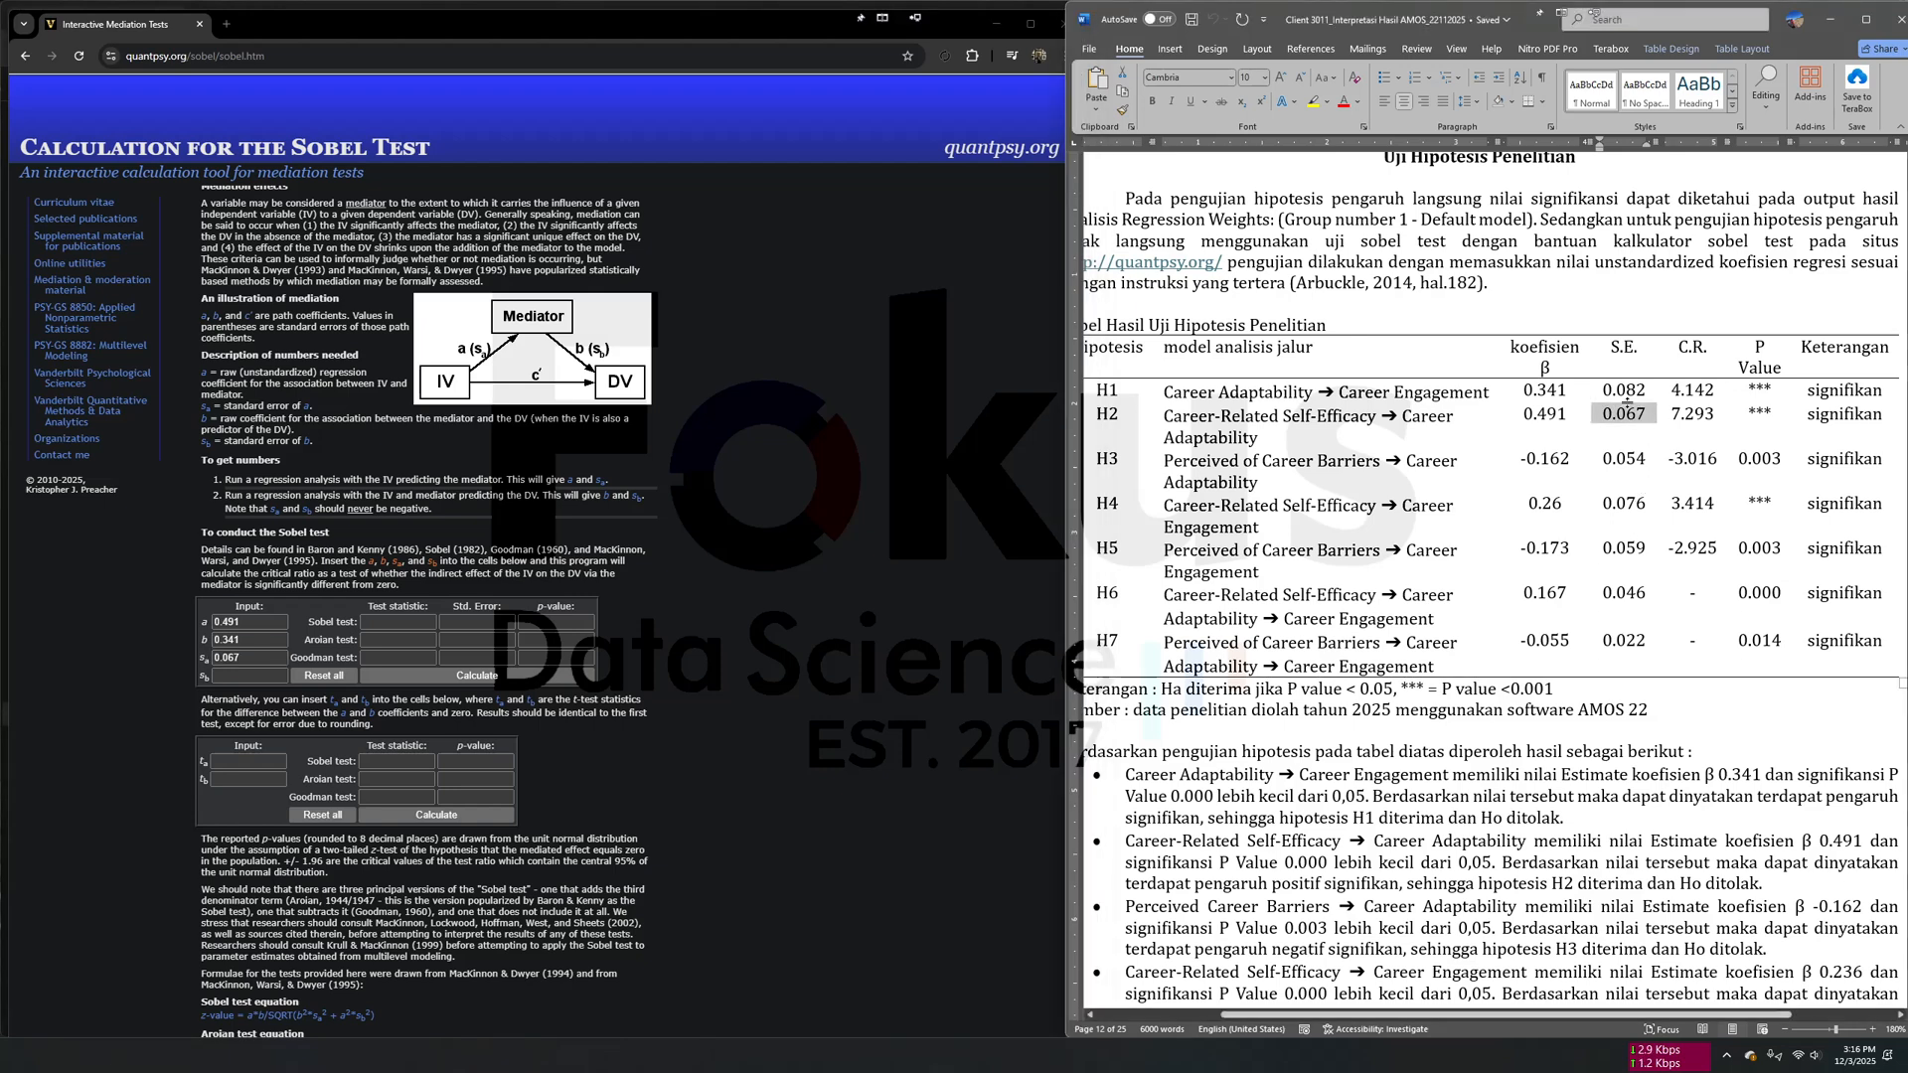
{"action": "left_click_drag", "start_coordinate": [1592, 390], "coordinate": [1646, 395]}
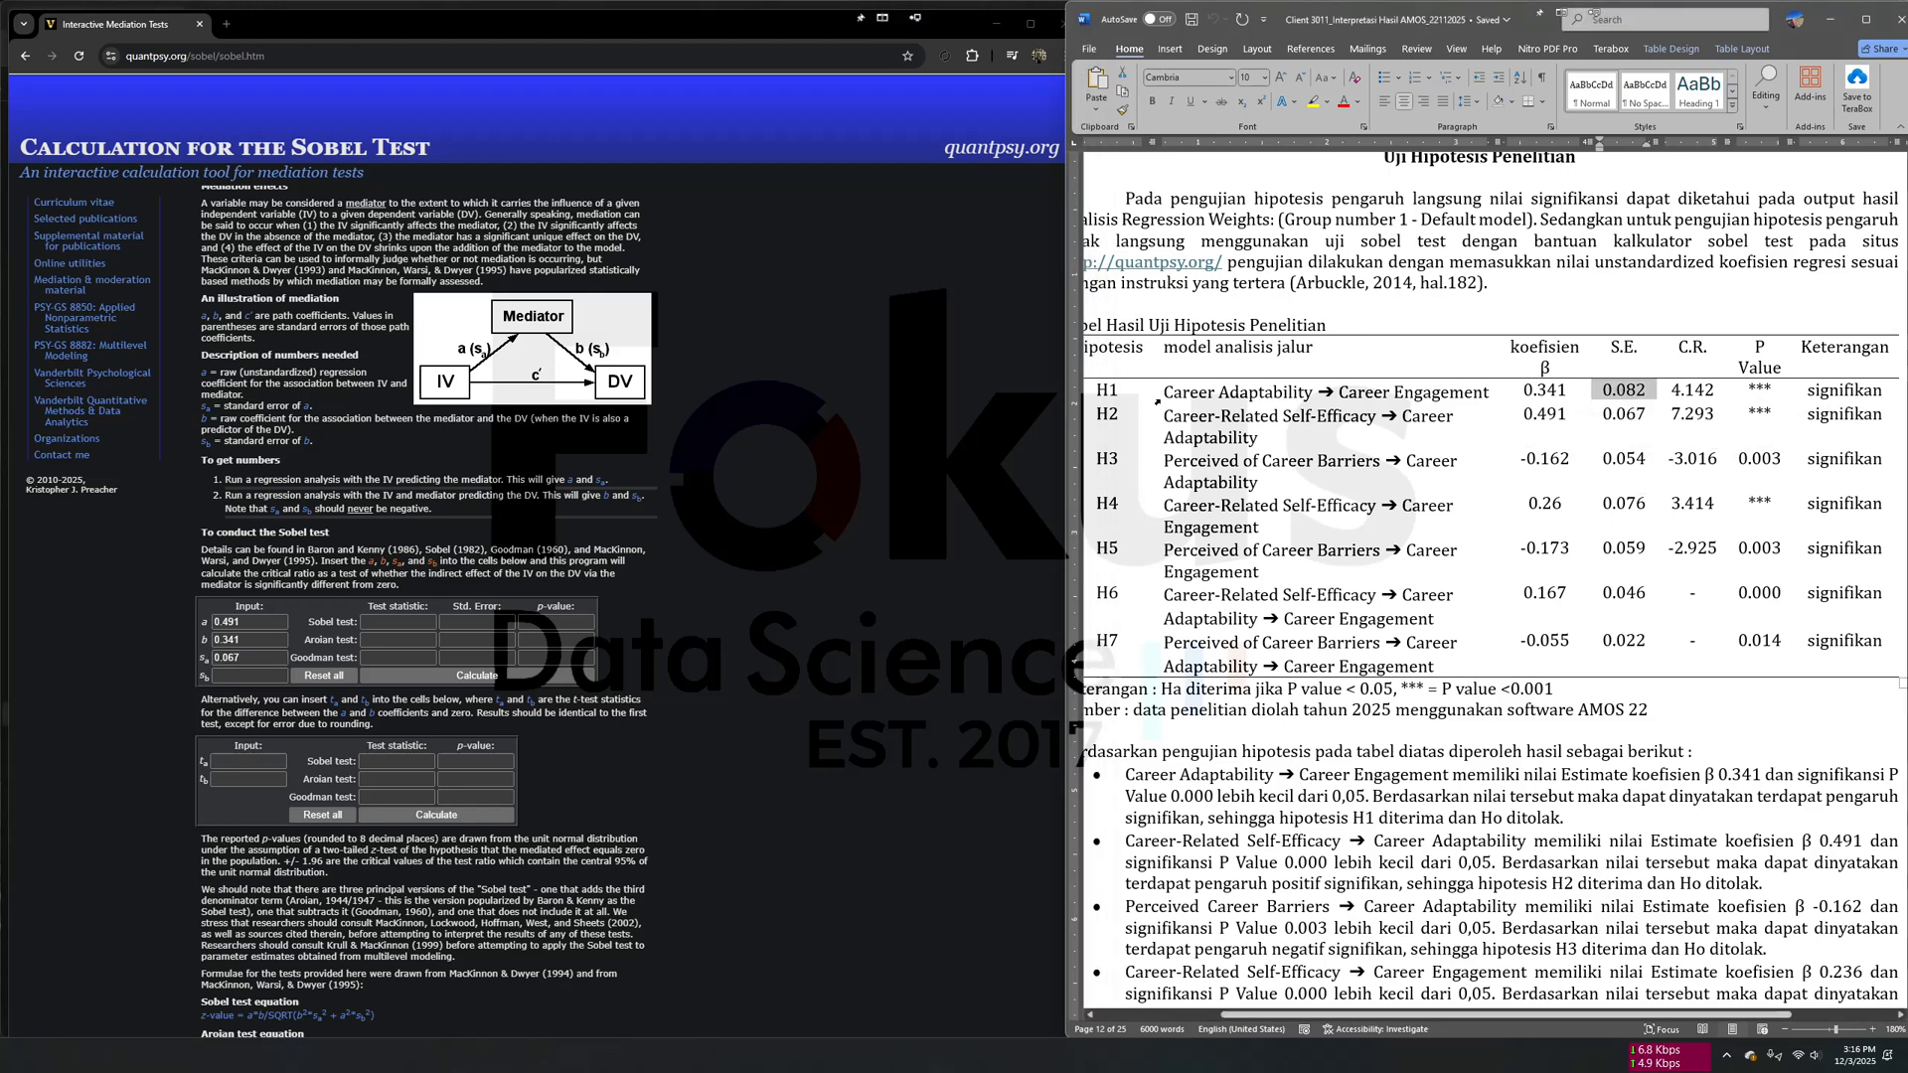
{"action": "right_click", "coordinate": [1646, 398]}
{"action": "left_click", "coordinate": [1682, 450]}
{"action": "left_click", "coordinate": [236, 684]}
{"action": "right_click", "coordinate": [235, 684]}
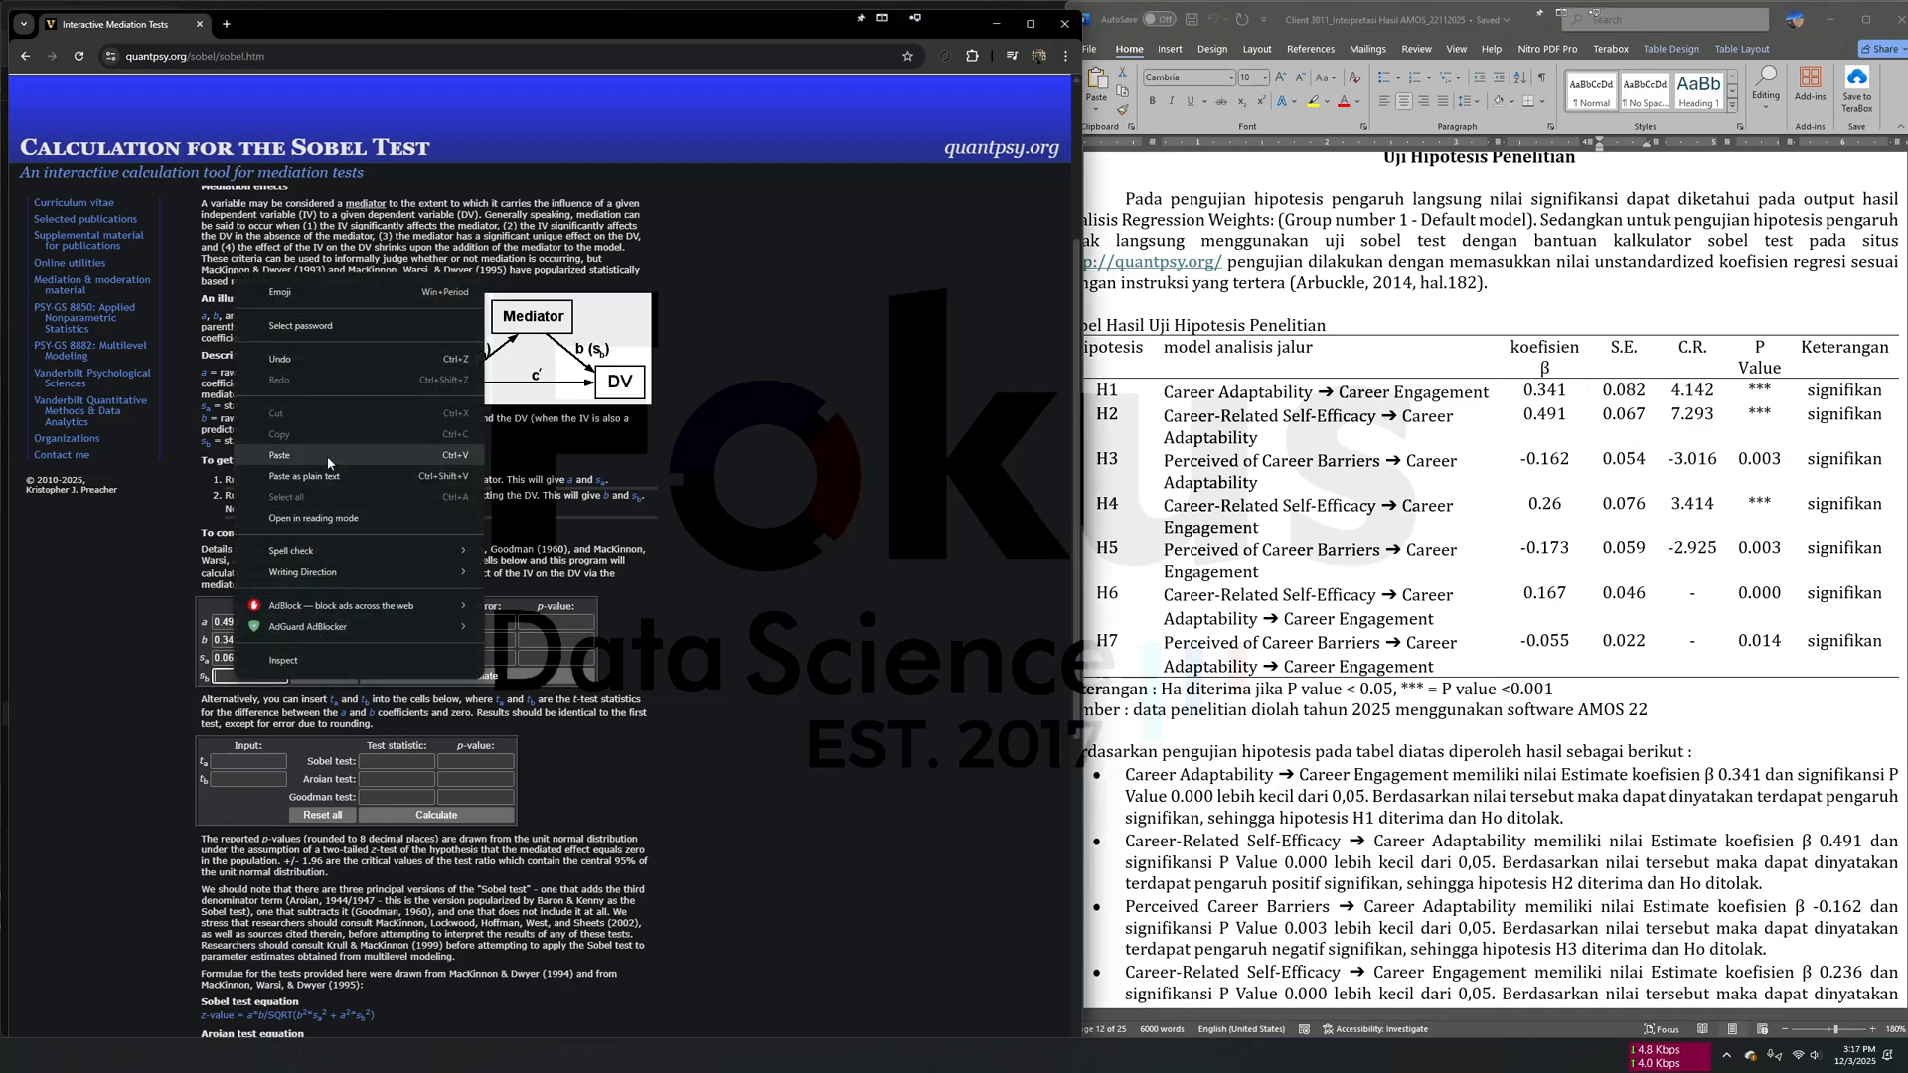
{"action": "left_click", "coordinate": [288, 455]}
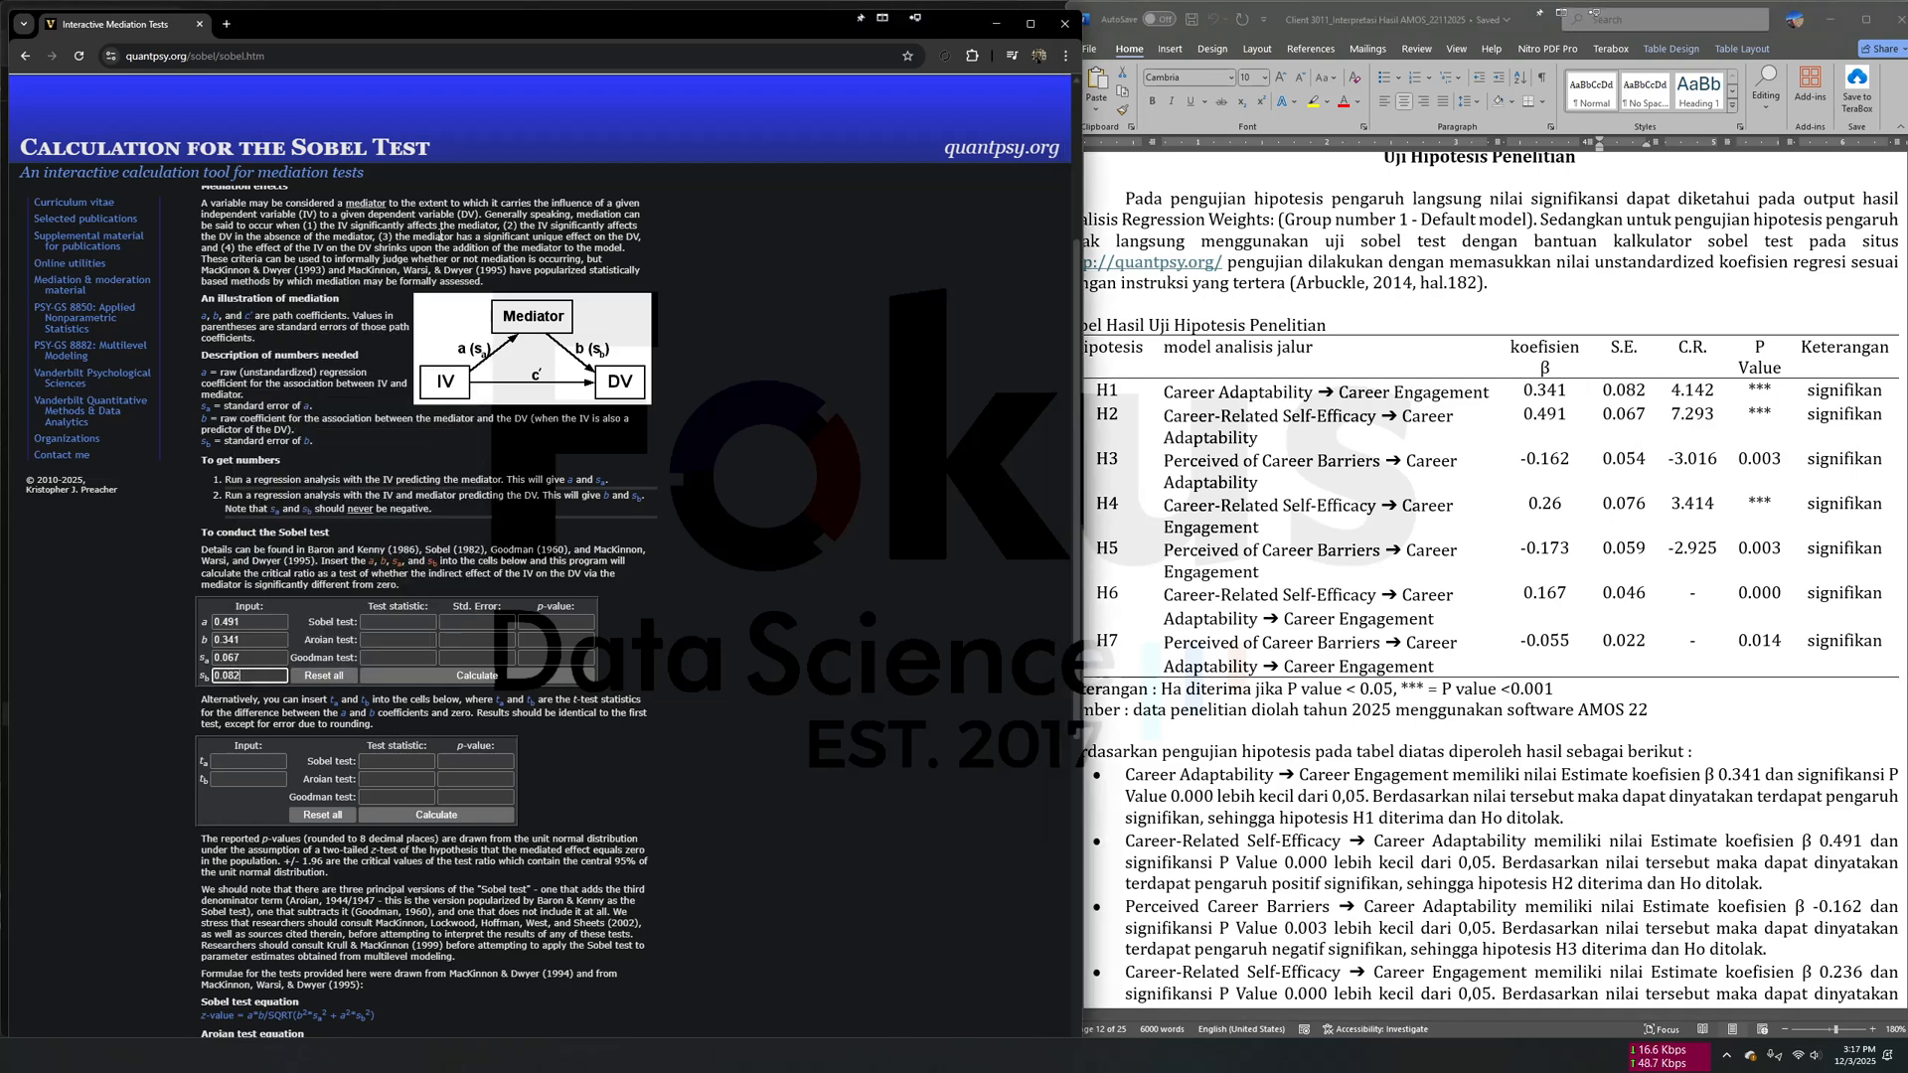
{"action": "left_click", "coordinate": [549, 678]}
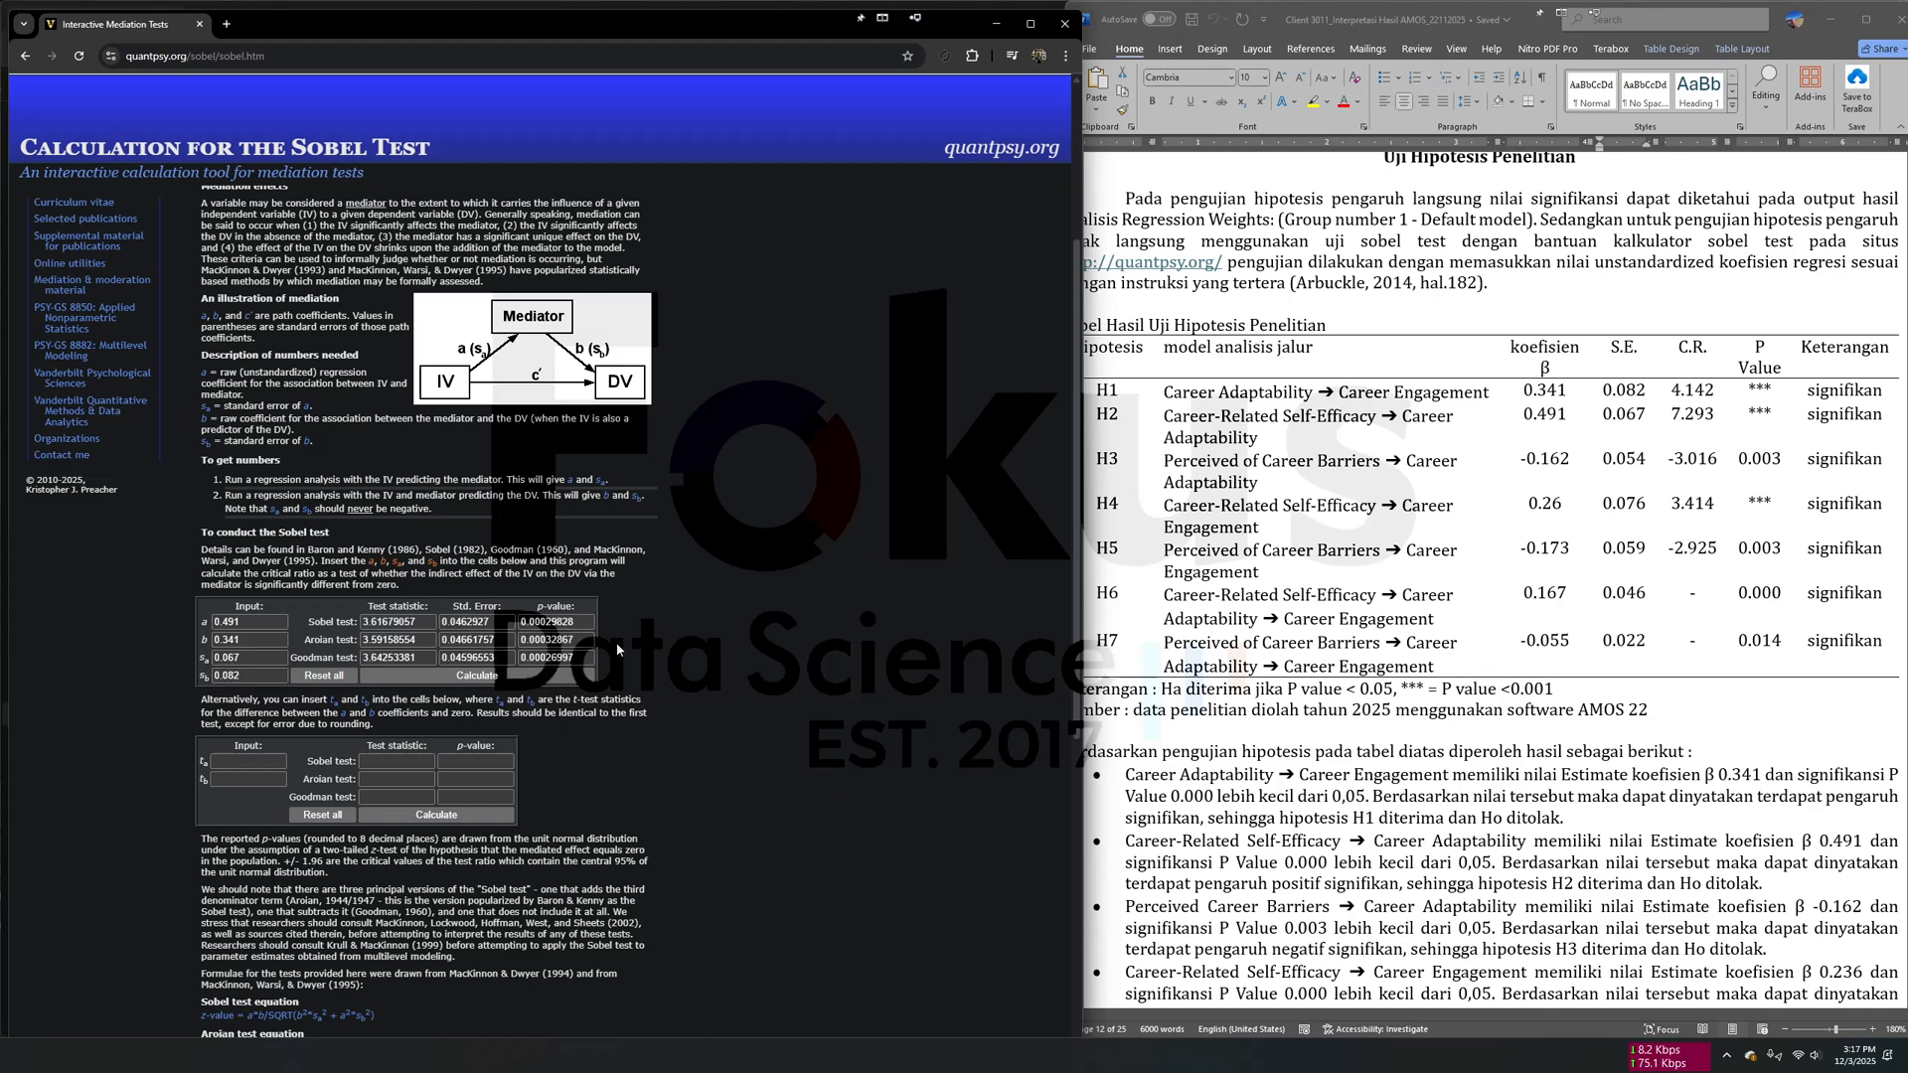
{"action": "left_click", "coordinate": [547, 623]}
- Replace input a of the Sobel calculator with the H3 coefficient -0.162 copied from the hypothesis table
{"action": "left_click", "coordinate": [1400, 612]}
{"action": "left_click_drag", "start_coordinate": [1403, 596], "coordinate": [1240, 620]}
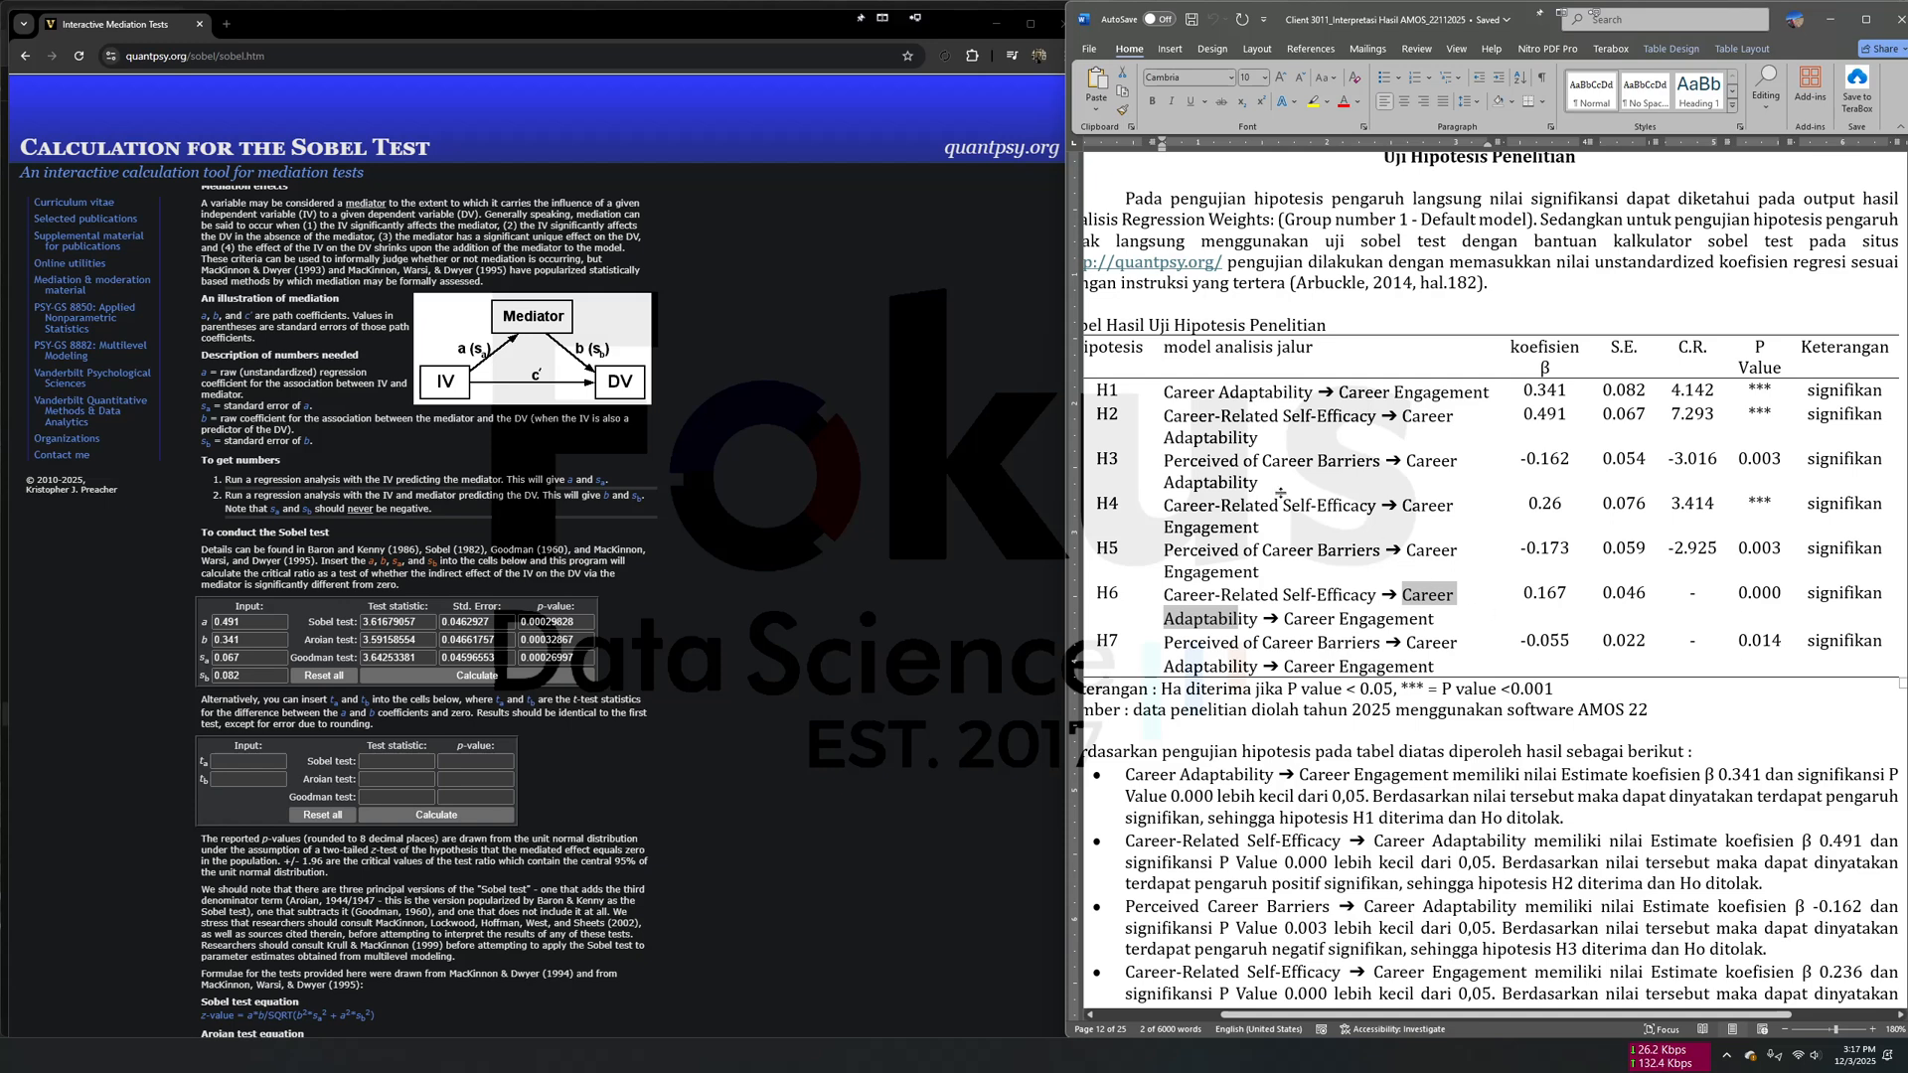
{"action": "left_click_drag", "start_coordinate": [1223, 469], "coordinate": [1254, 469]}
{"action": "left_click_drag", "start_coordinate": [1520, 458], "coordinate": [1570, 458]}
{"action": "right_click", "coordinate": [1562, 459]}
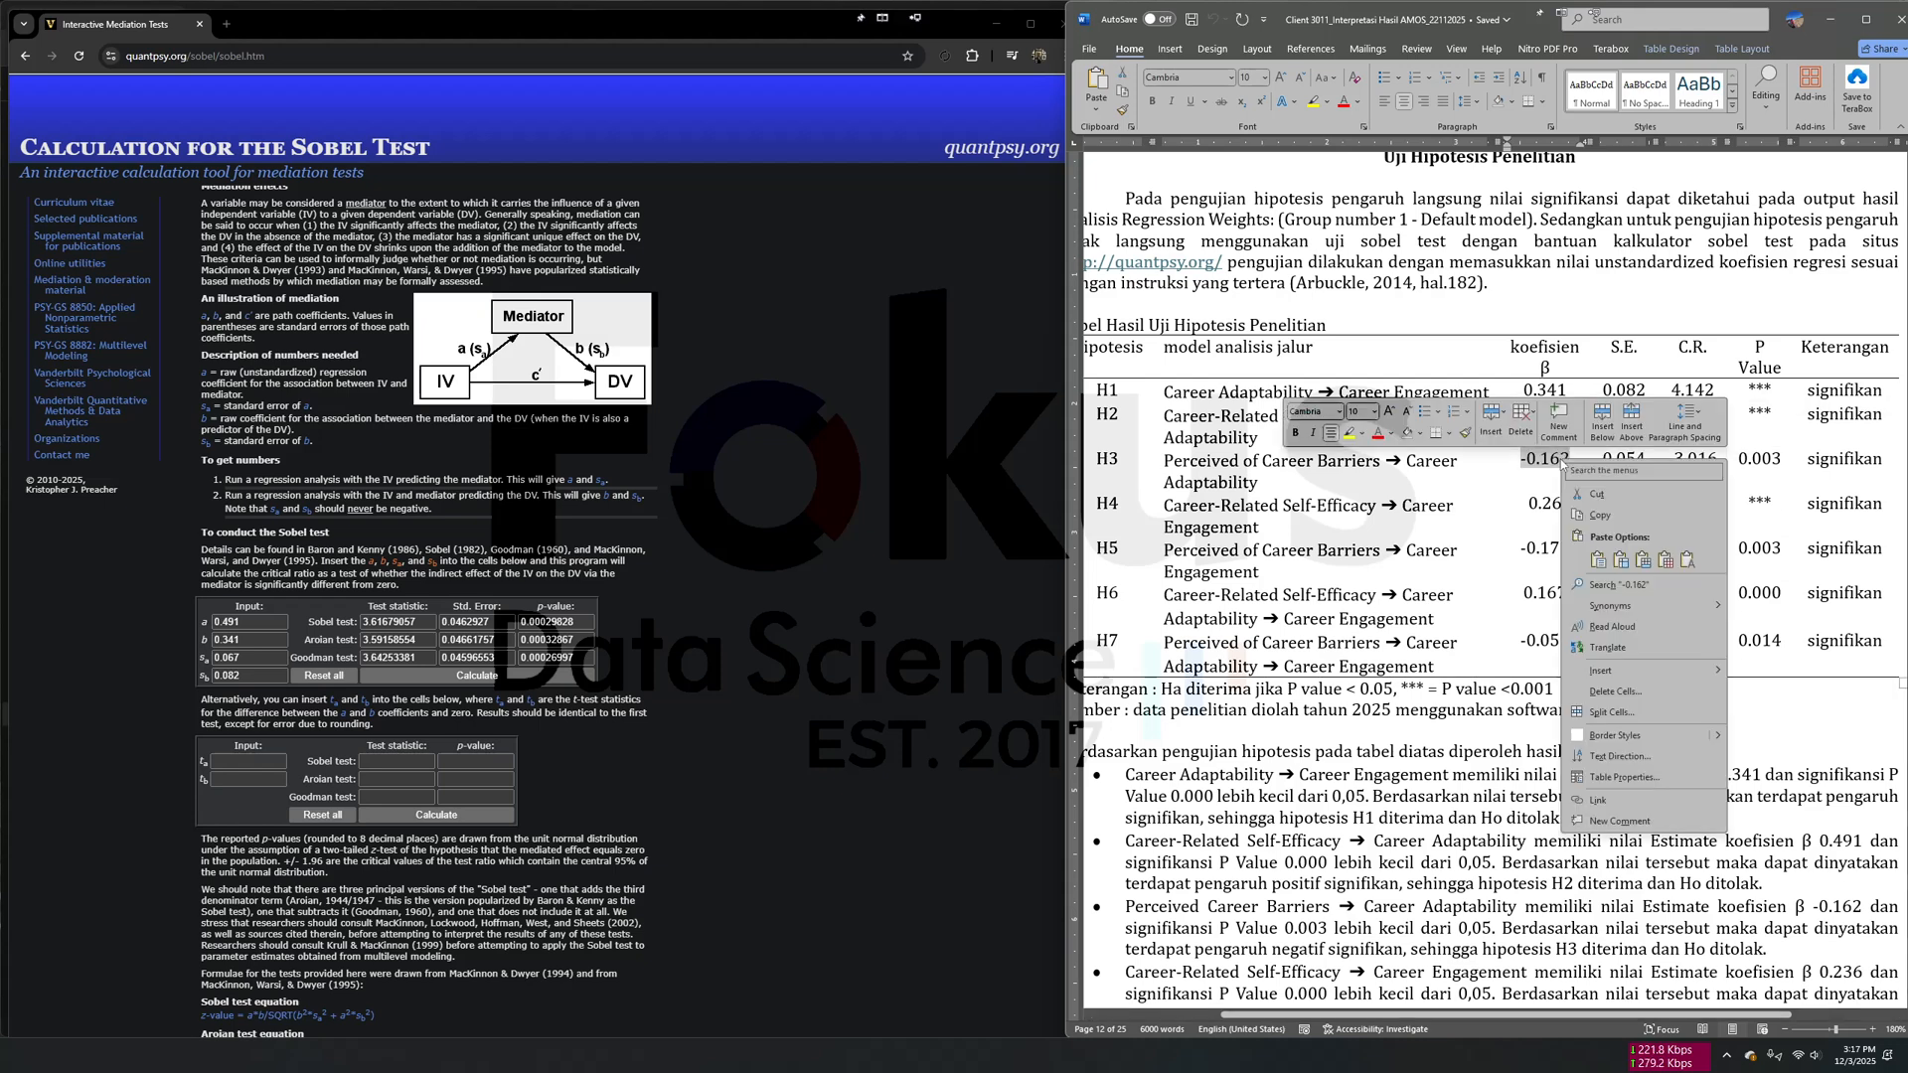
{"action": "left_click", "coordinate": [1590, 514]}
{"action": "double_click", "coordinate": [248, 623]}
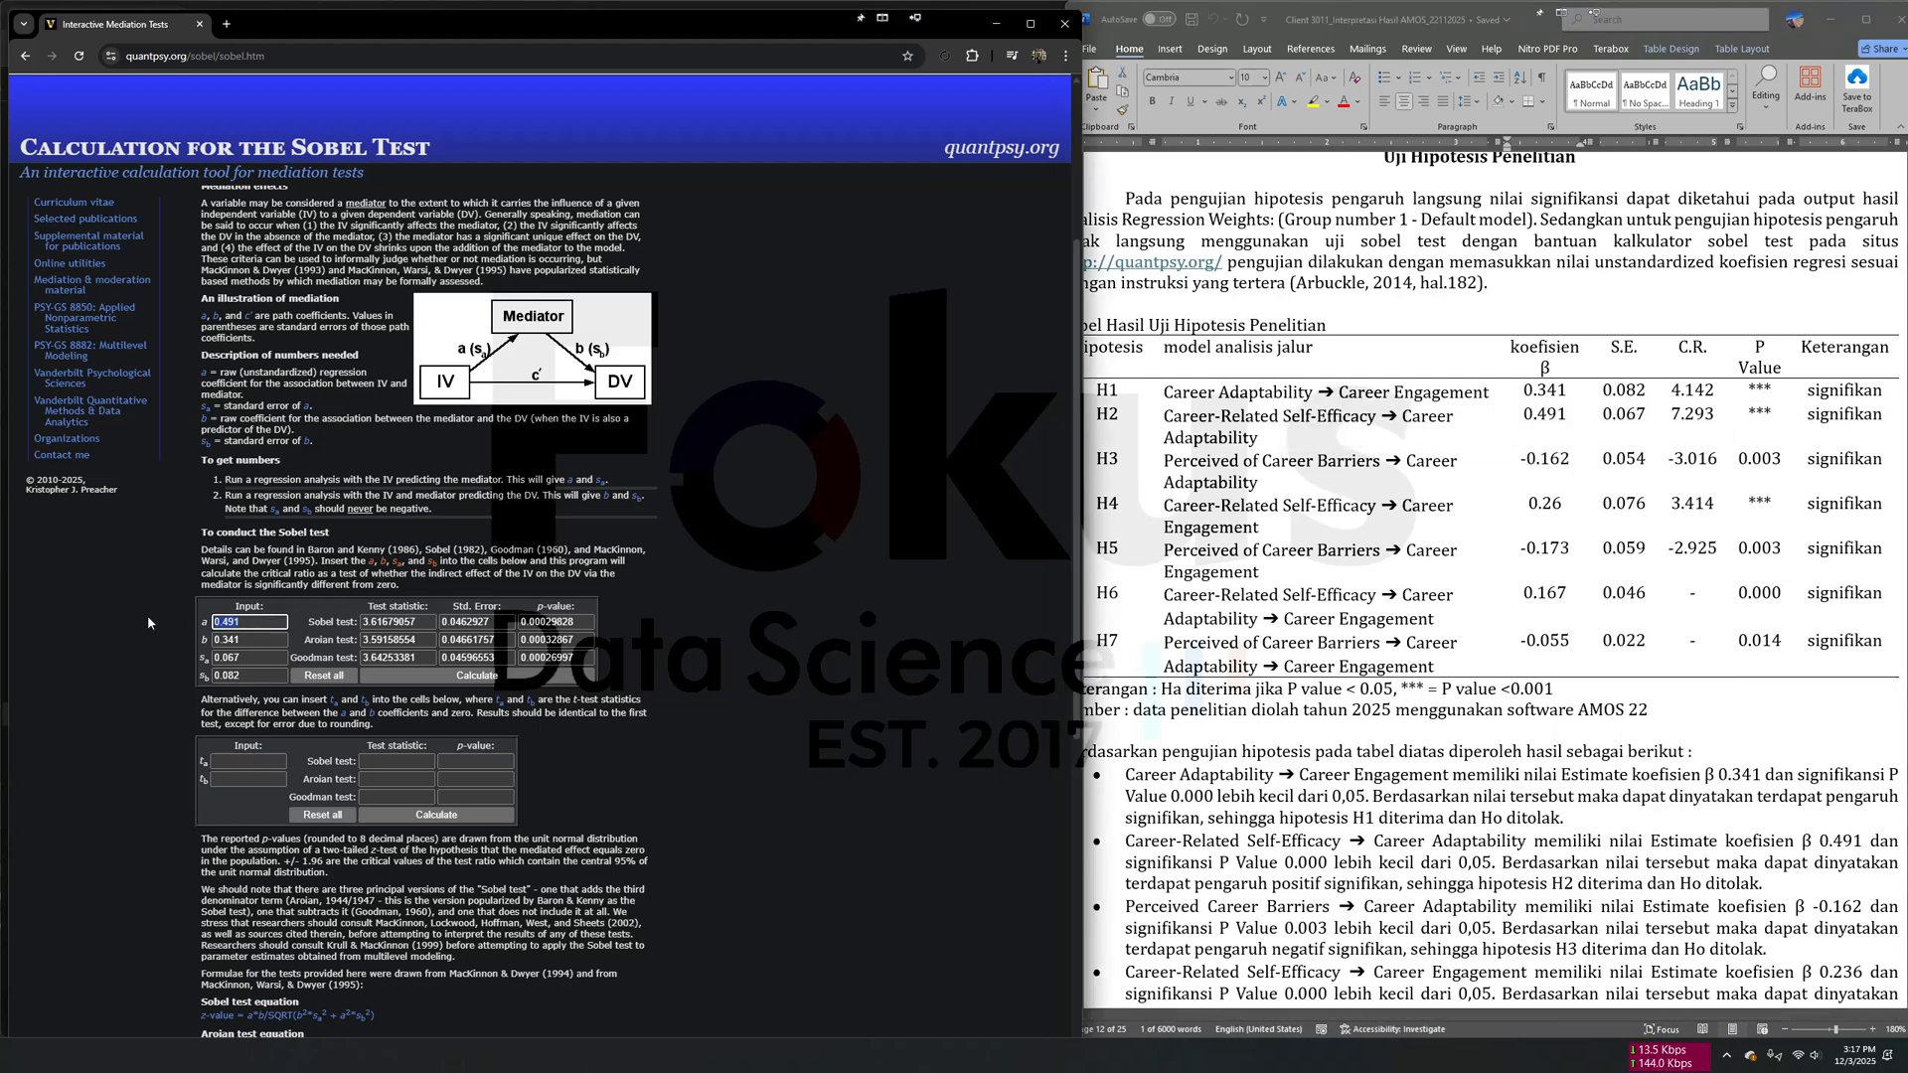
{"action": "right_click", "coordinate": [255, 632]}
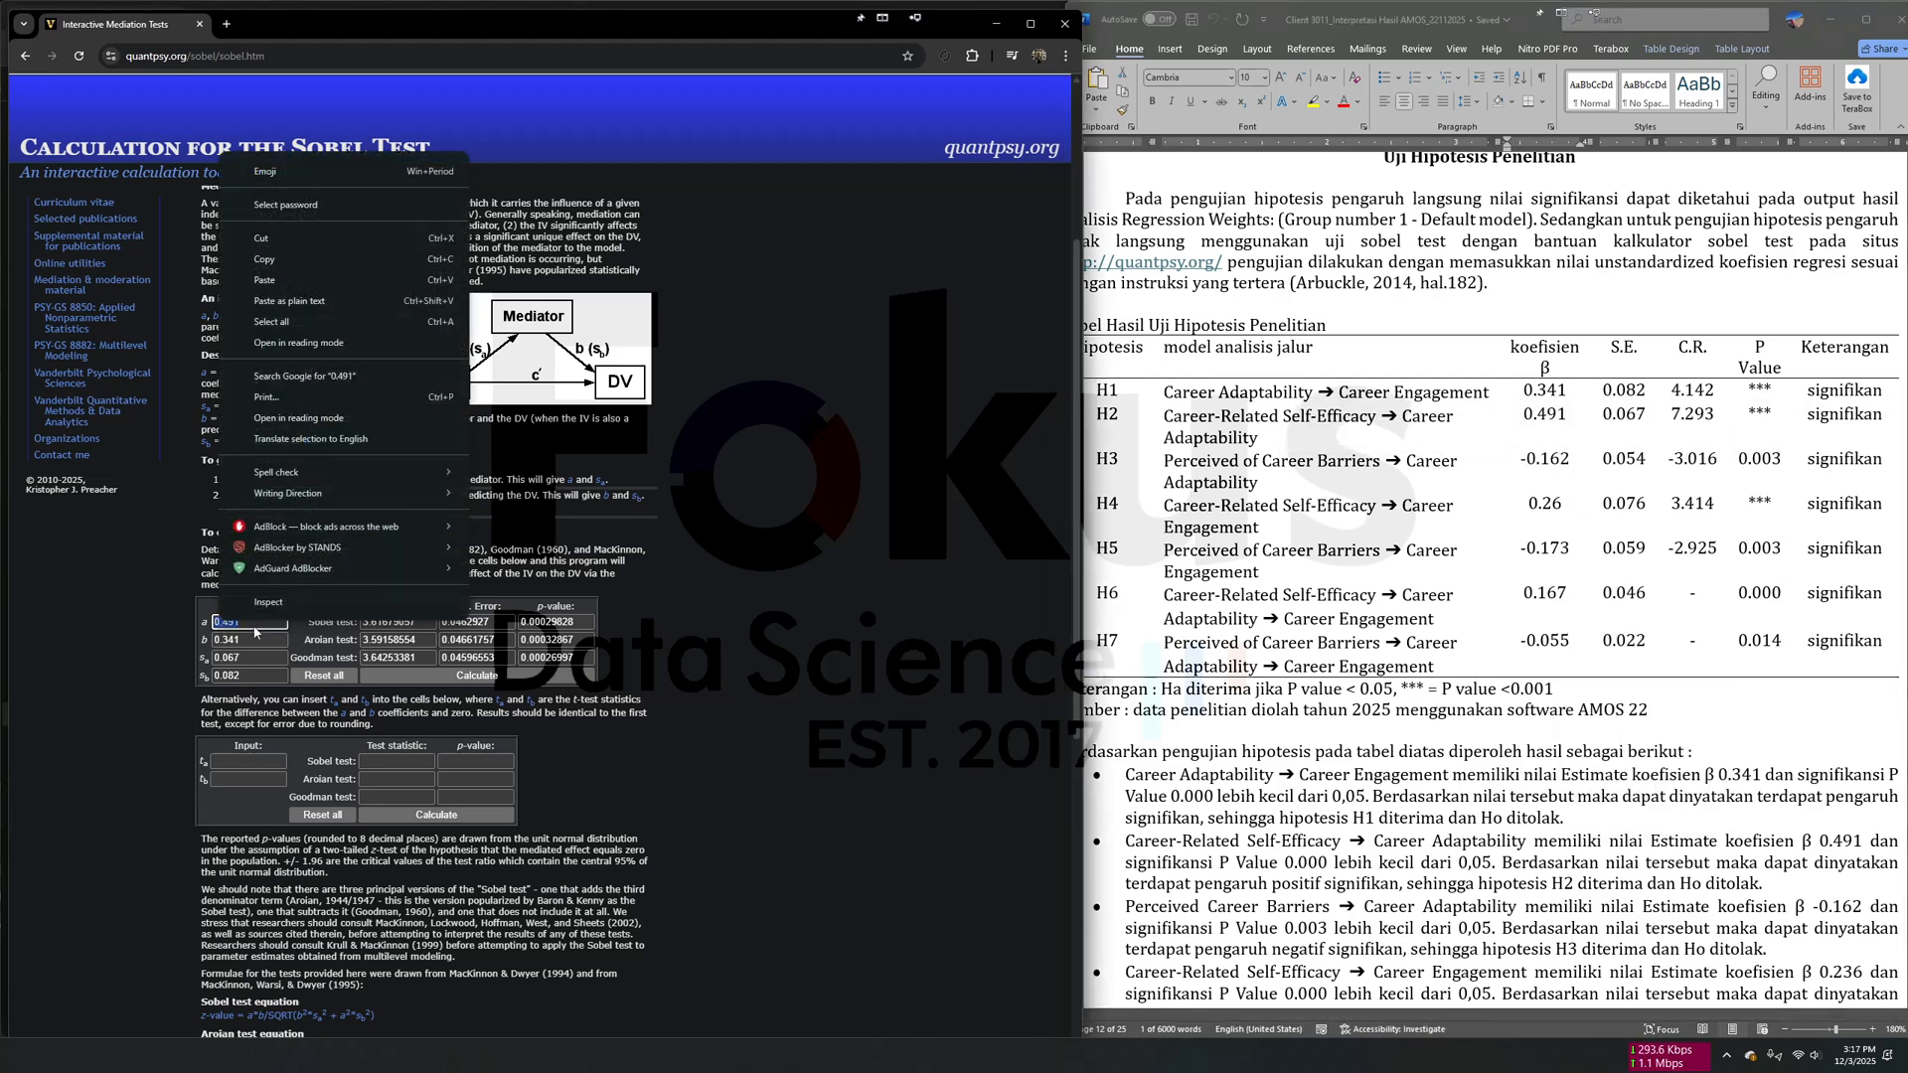
{"action": "left_click", "coordinate": [338, 281]}
- Replace the standard error of a with the H3 value 0.054 and calculate the Sobel test for the H7 indirect path
{"action": "key", "text": "alt+Tab"}
{"action": "double_click", "coordinate": [1622, 458]}
{"action": "right_click", "coordinate": [1632, 459]}
{"action": "left_click", "coordinate": [1670, 512]}
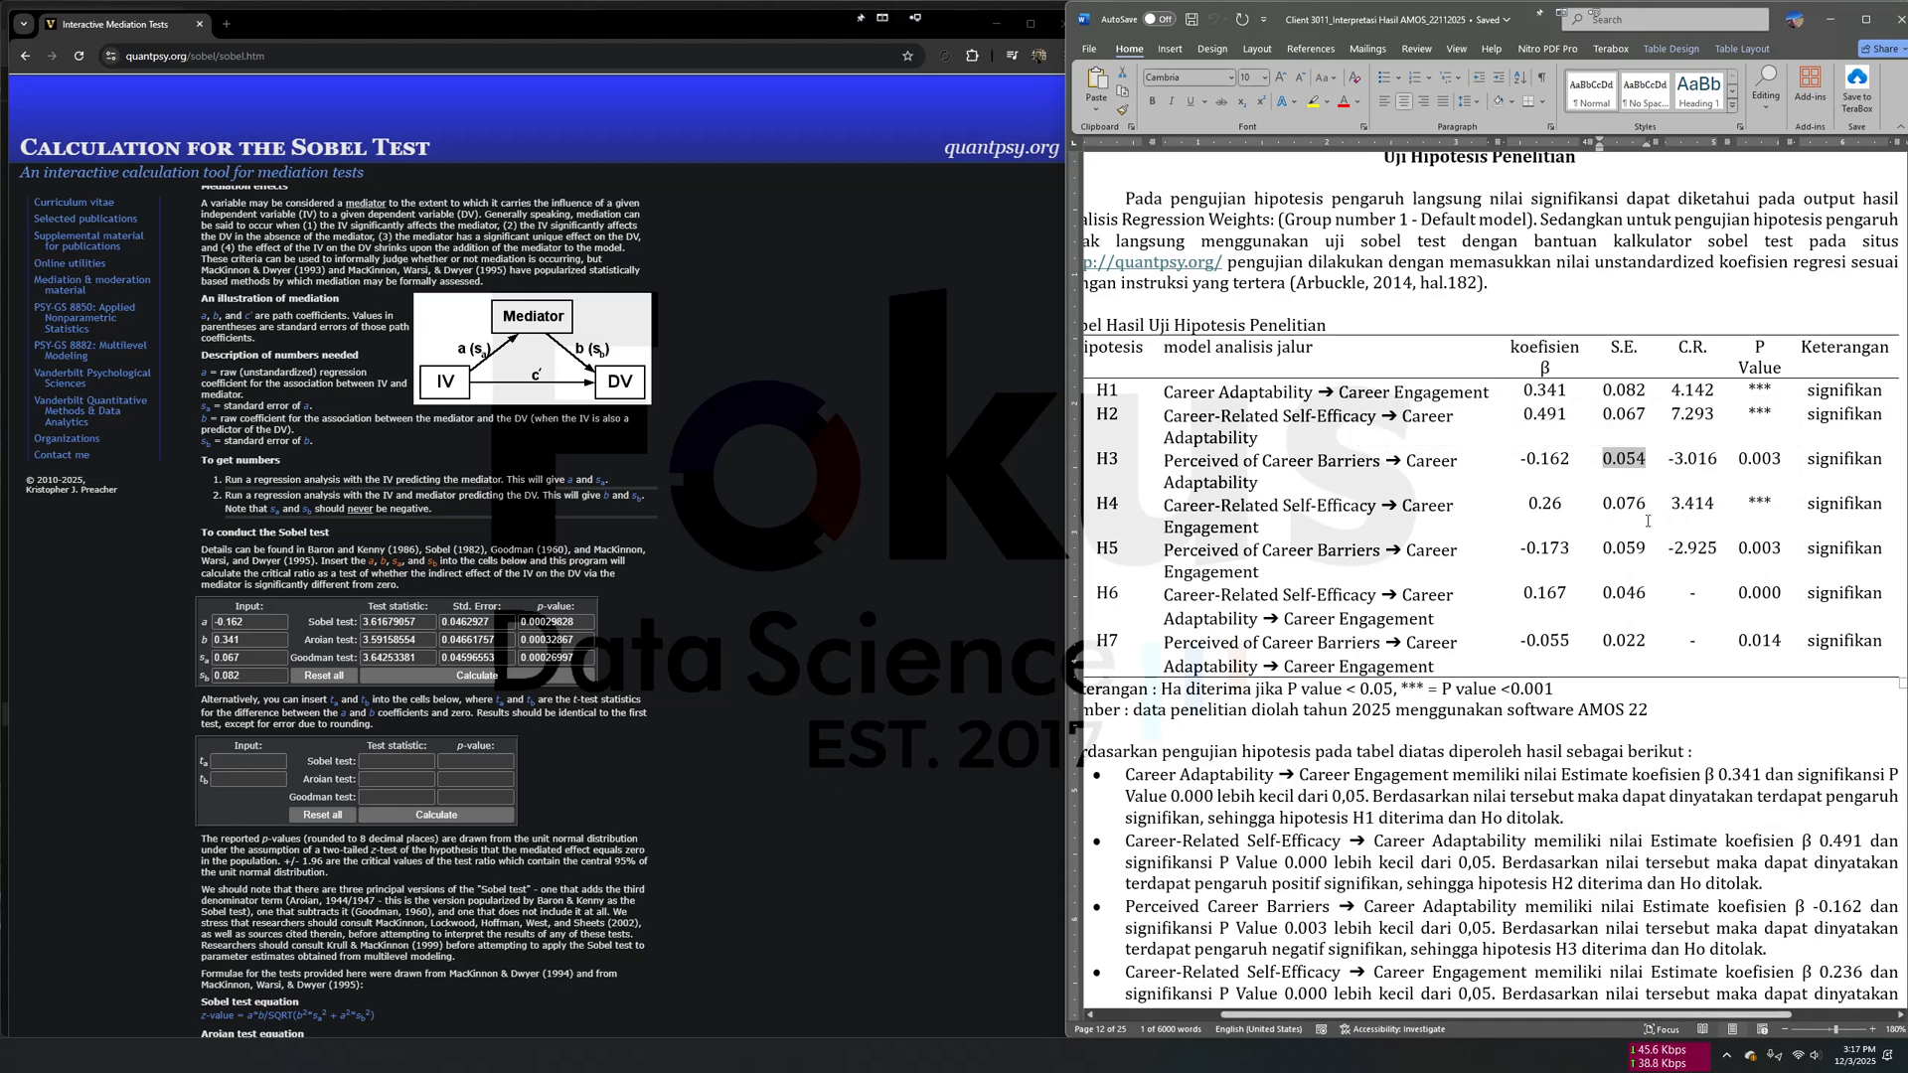
{"action": "double_click", "coordinate": [206, 656]}
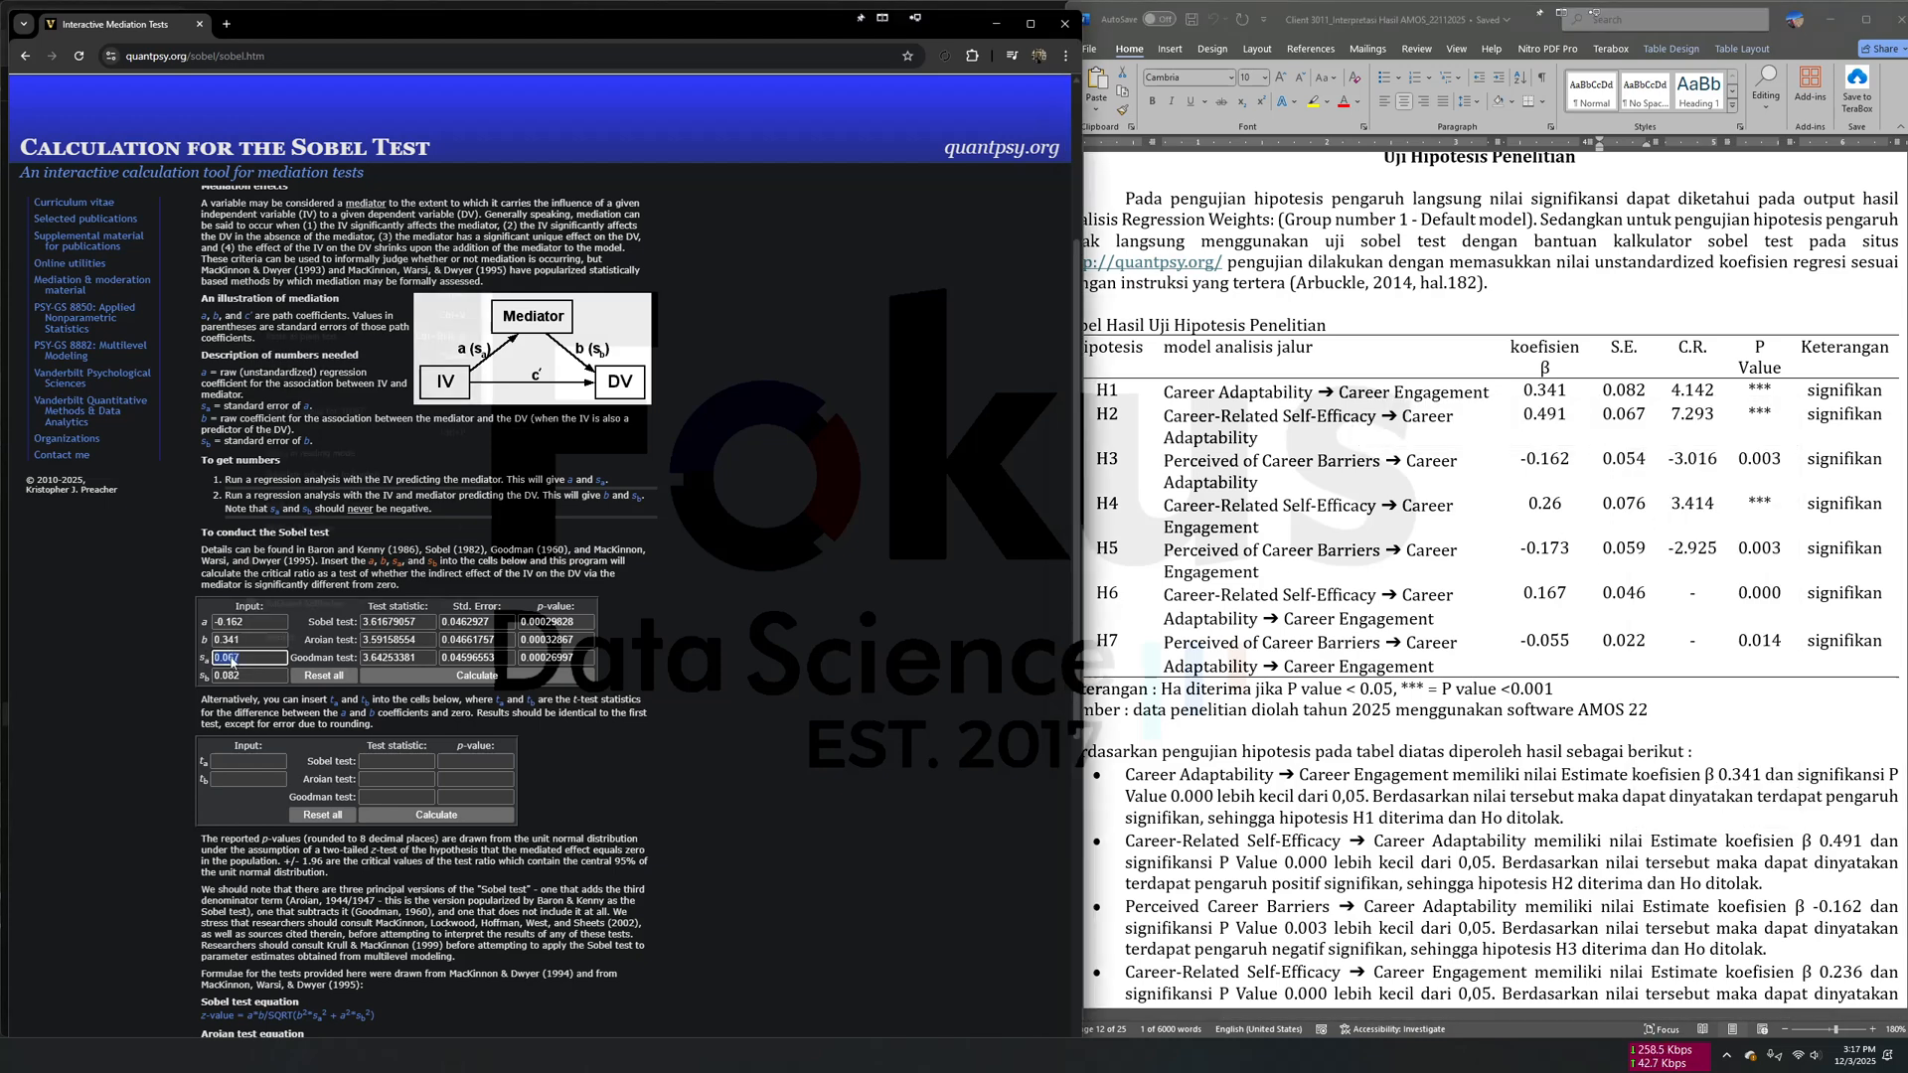
{"action": "key", "text": "ctrl+v"}
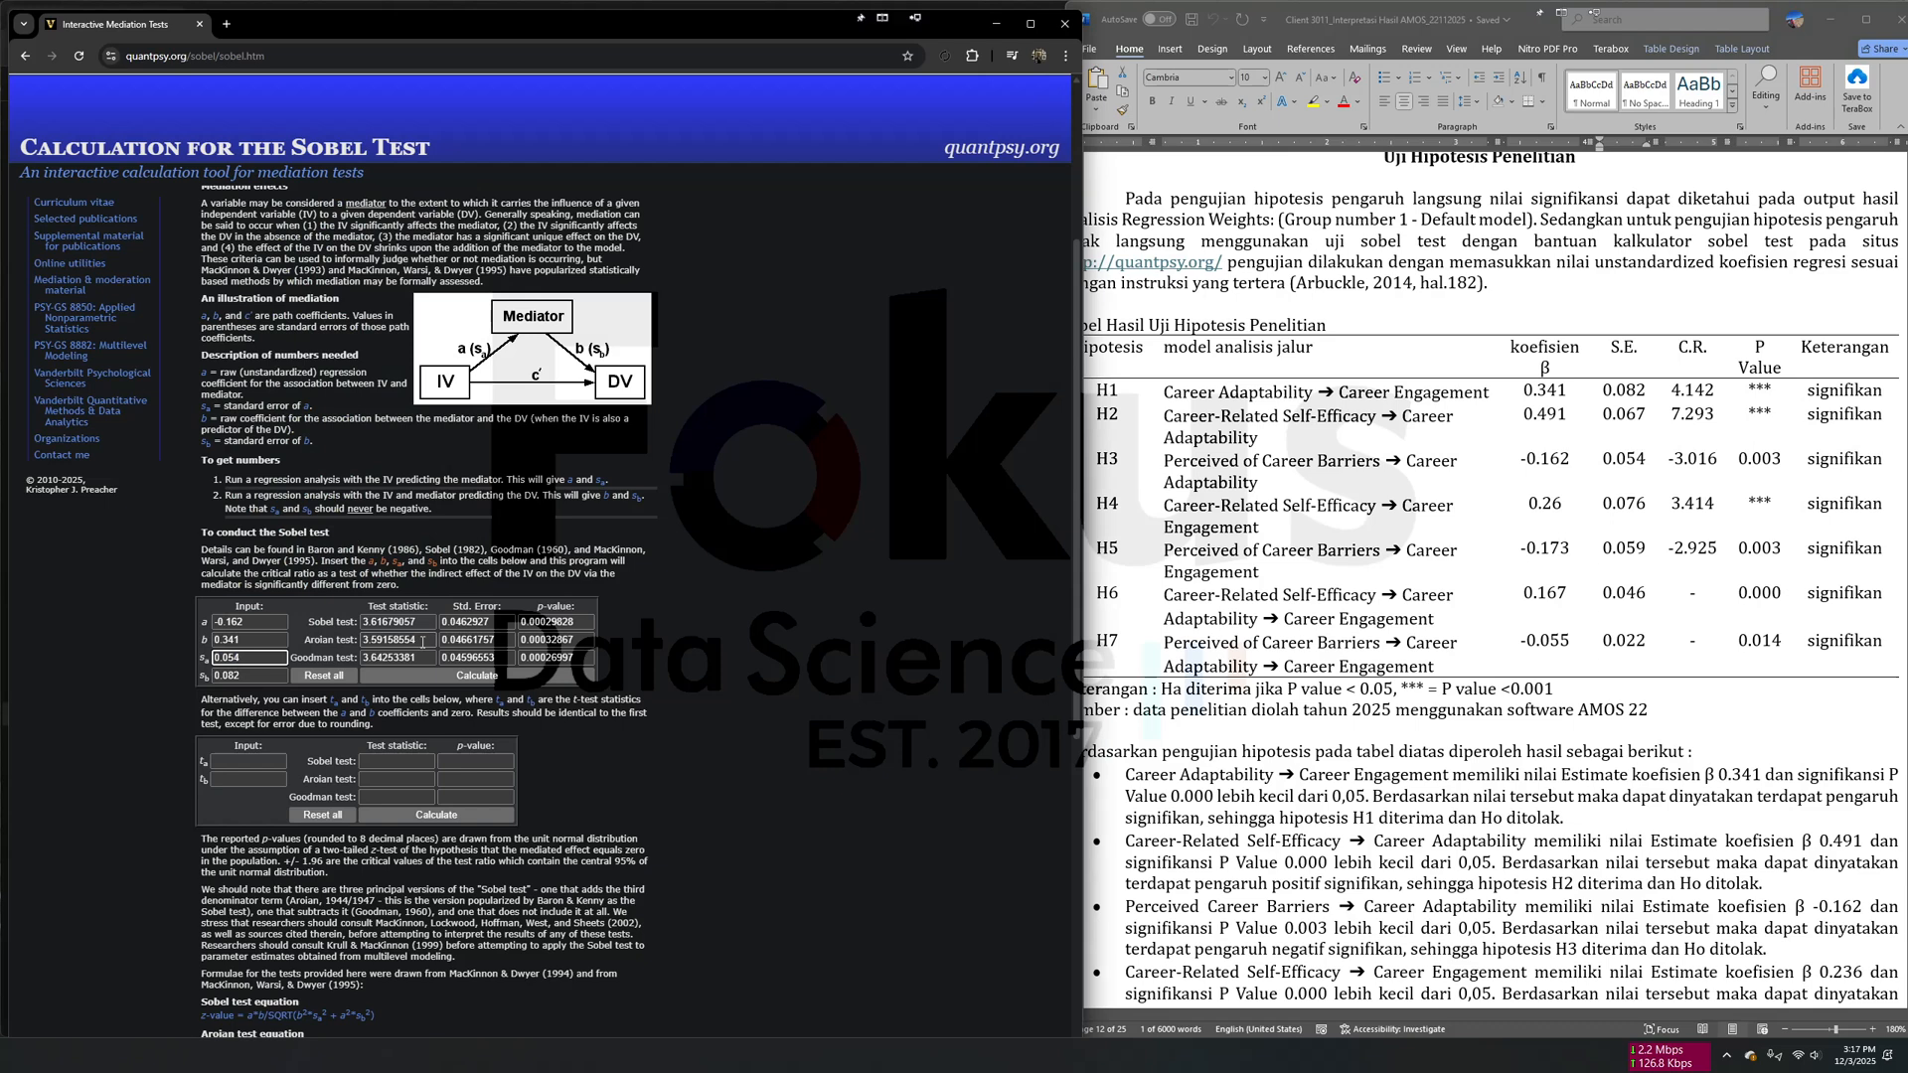
{"action": "left_click", "coordinate": [433, 678]}
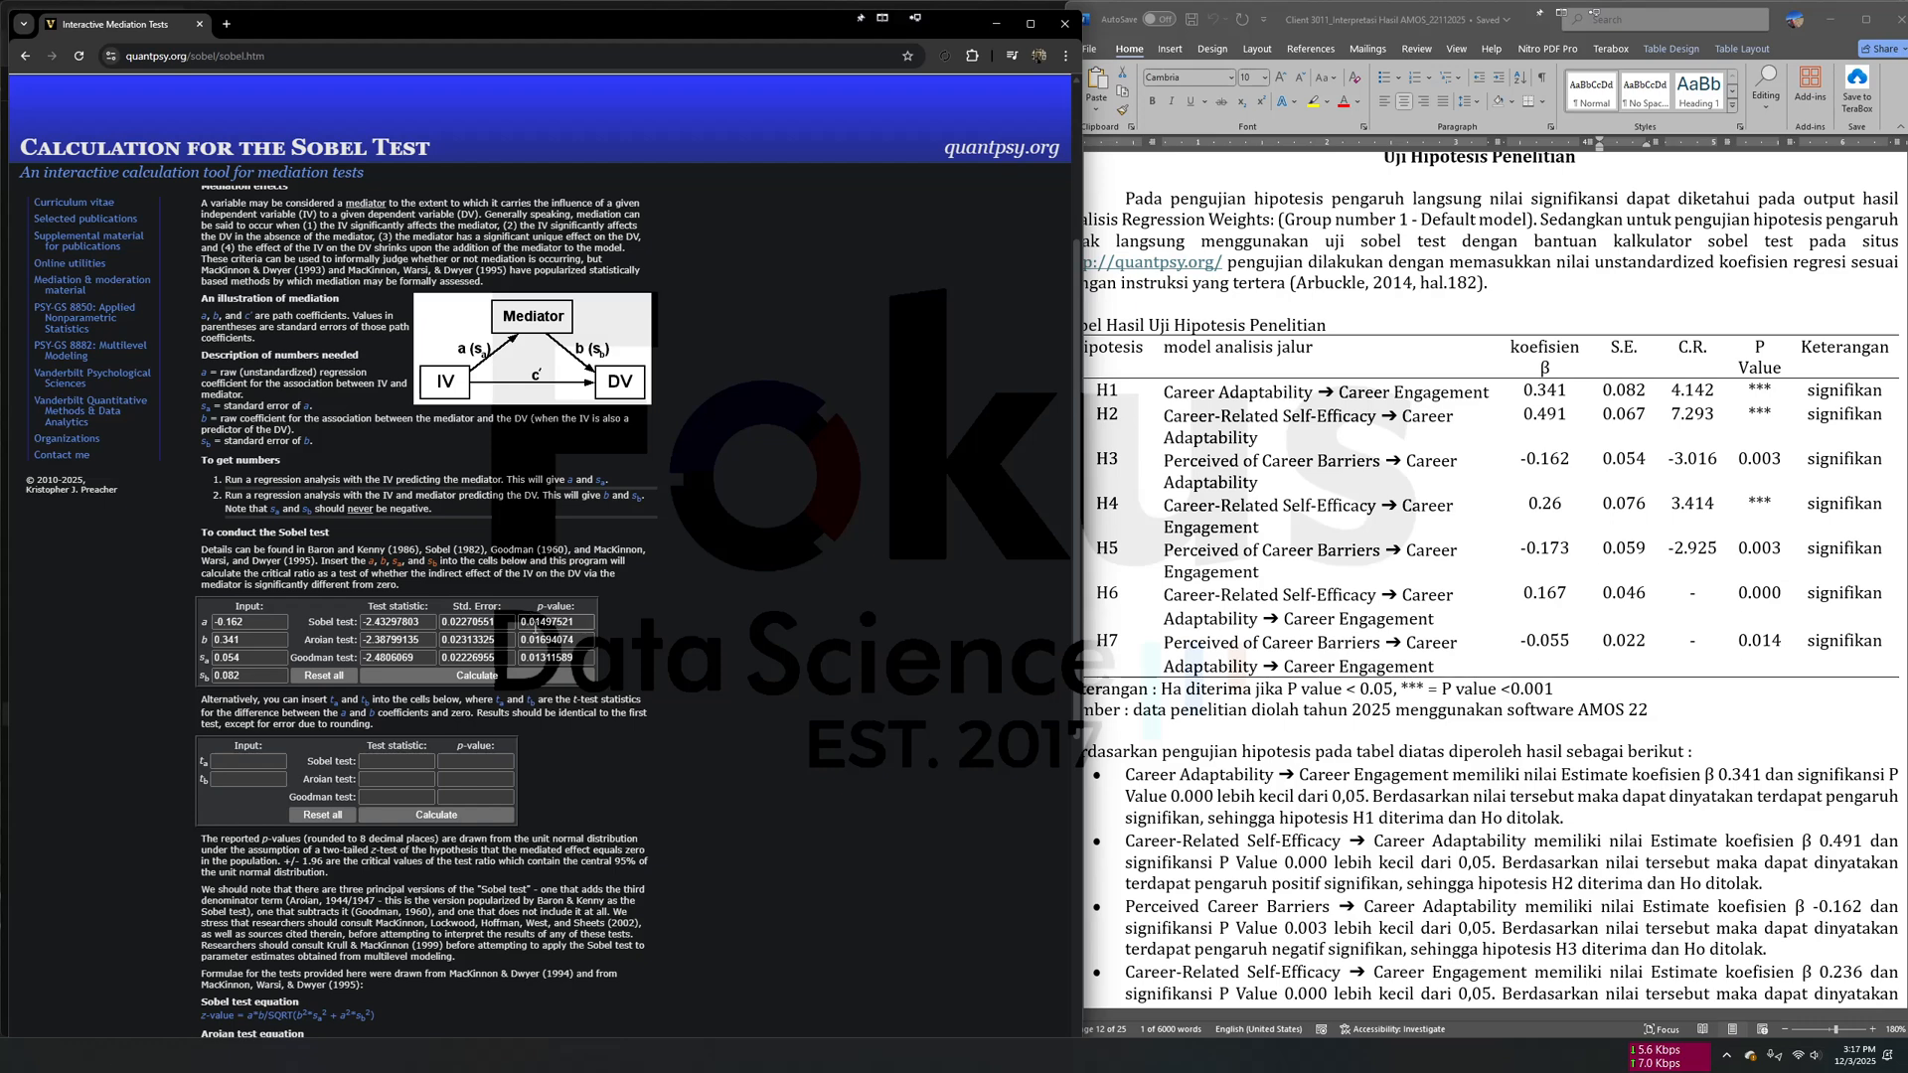
{"action": "left_click", "coordinate": [534, 624]}
{"action": "left_click", "coordinate": [1411, 675]}
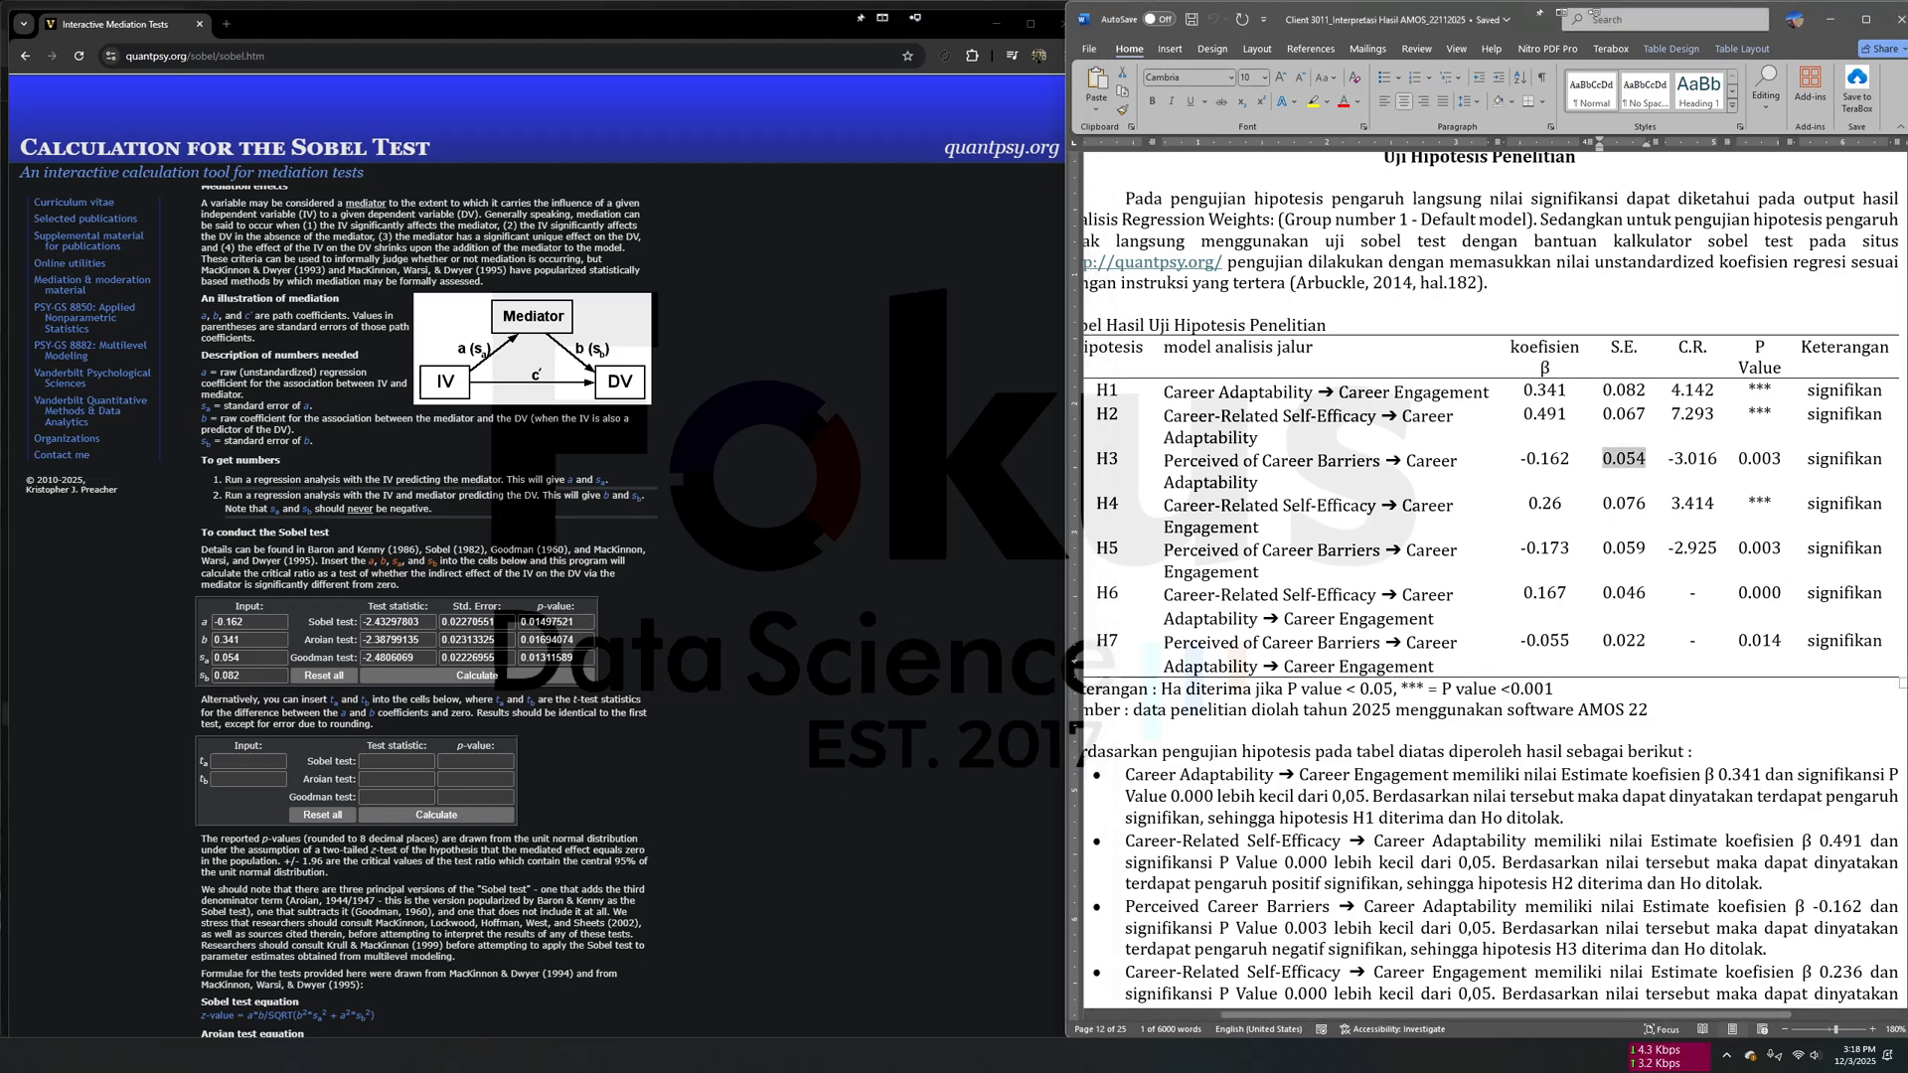
- Switch to the Excel workbook's Hipotesis sheet and open the formula behind the H6 coefficient for inspection
{"action": "left_click", "coordinate": [1538, 612]}
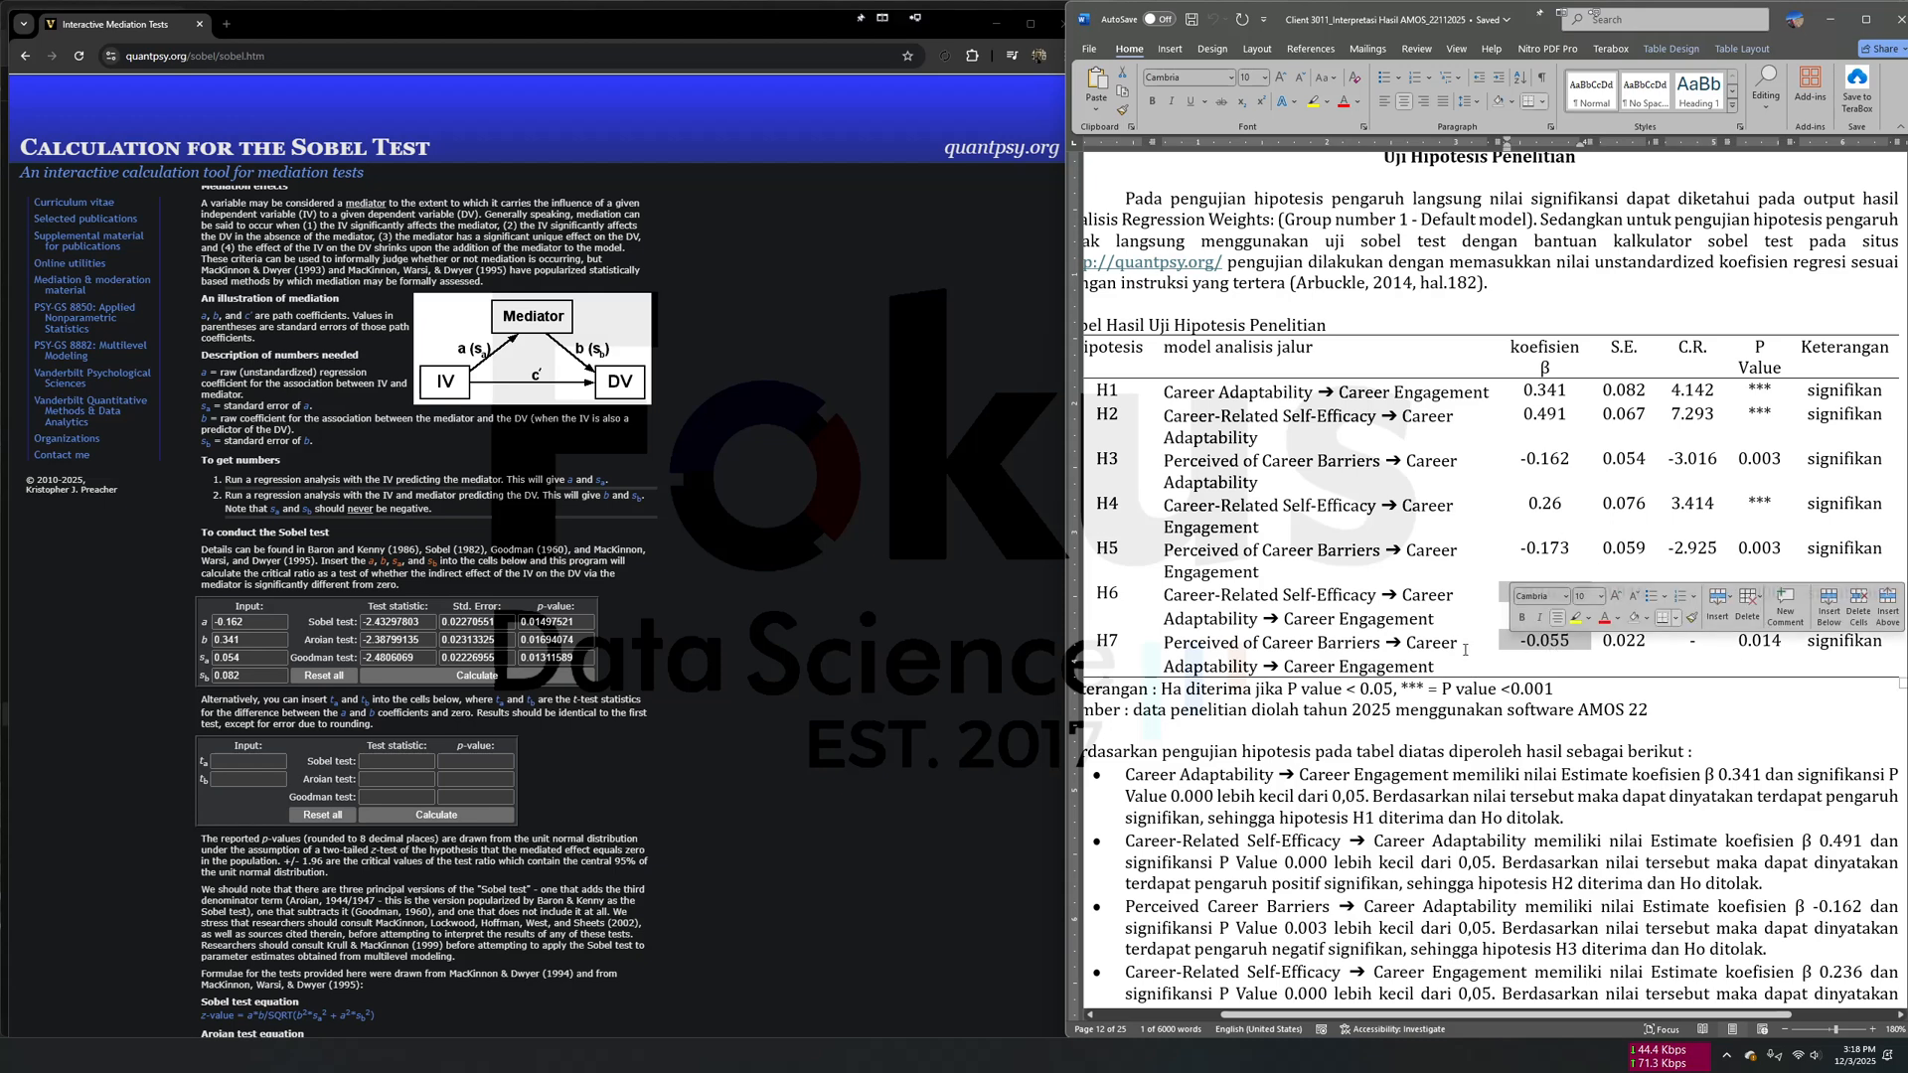
{"action": "key", "text": "alt+Tab"}
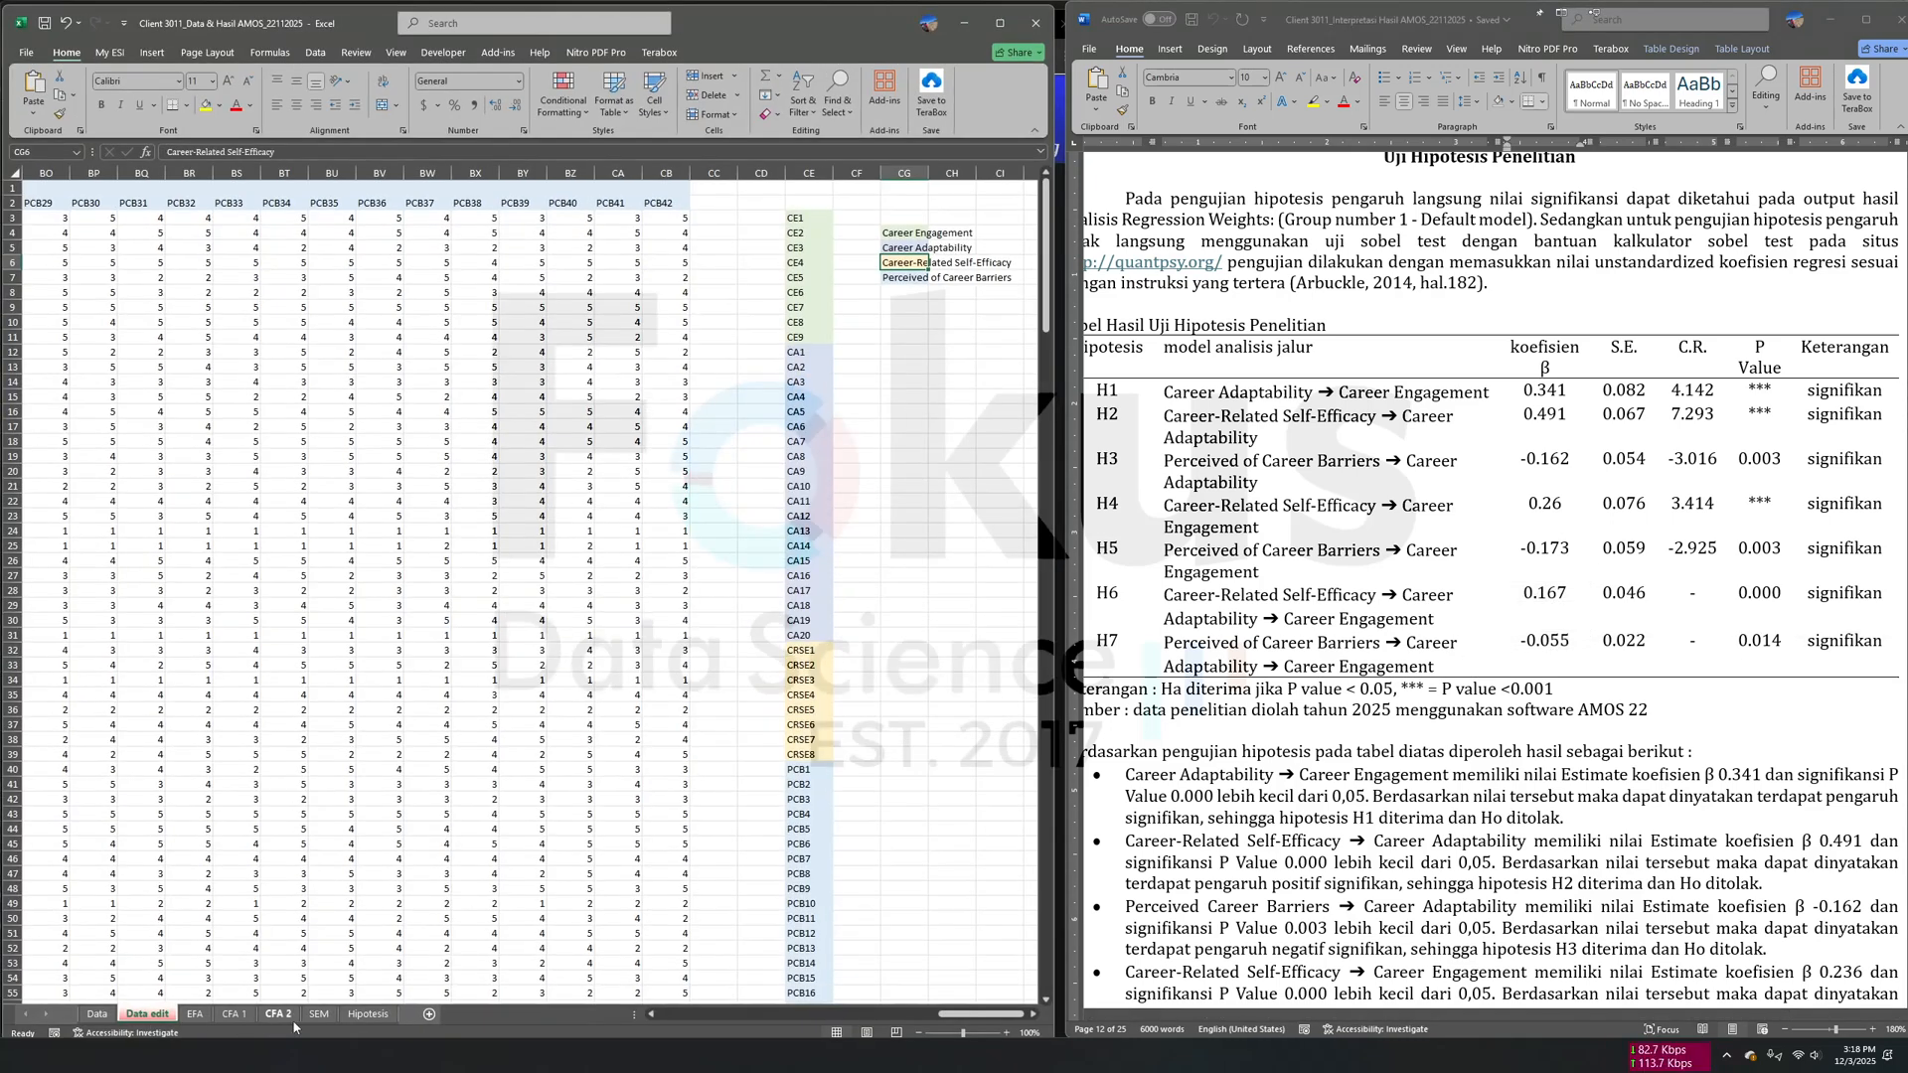
{"action": "left_click", "coordinate": [368, 1013]}
{"action": "left_click", "coordinate": [336, 350]}
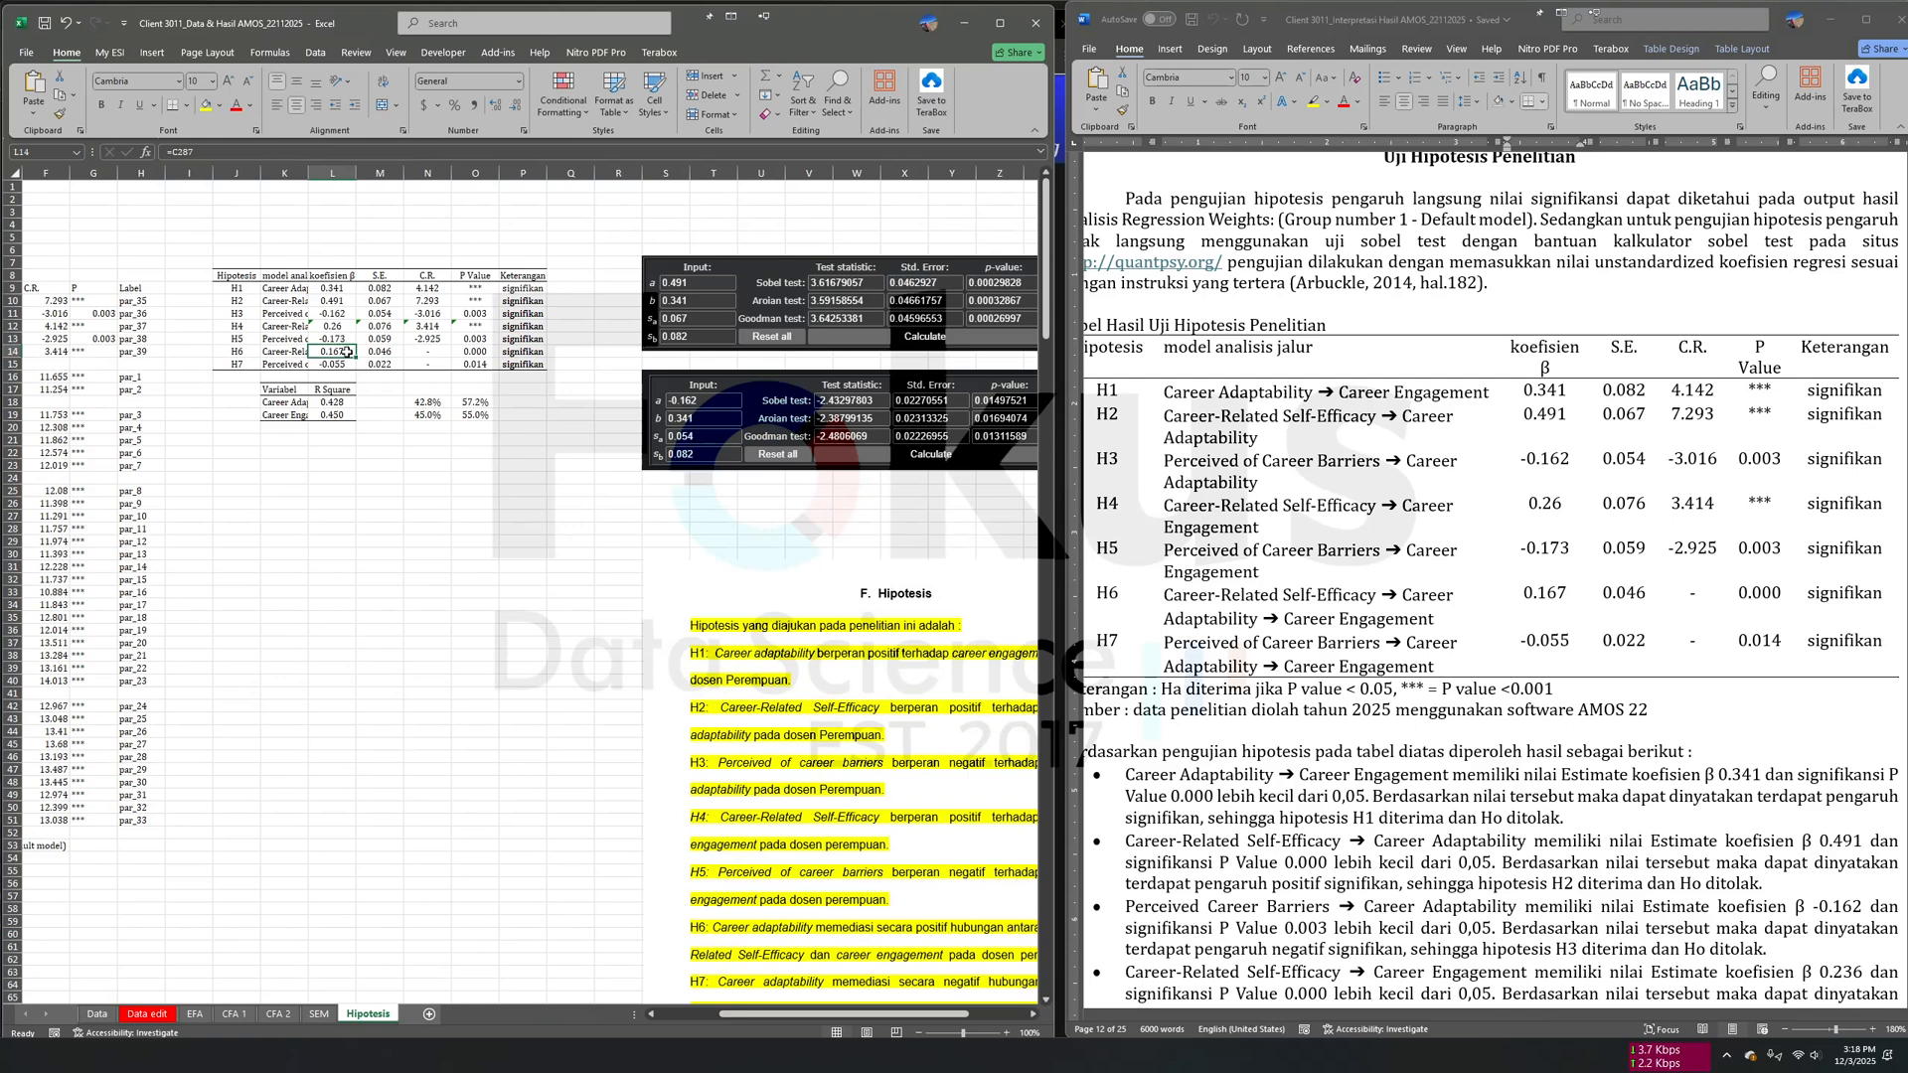
{"action": "left_click", "coordinate": [345, 362]}
{"action": "left_click", "coordinate": [344, 351]}
{"action": "double_click", "coordinate": [344, 352]}
- Trace the H6 coefficient formula to its source cell in the Indirect Effects table, then close the formula
{"action": "scroll", "coordinate": [497, 497], "scroll_direction": "left", "scroll_amount": 2}
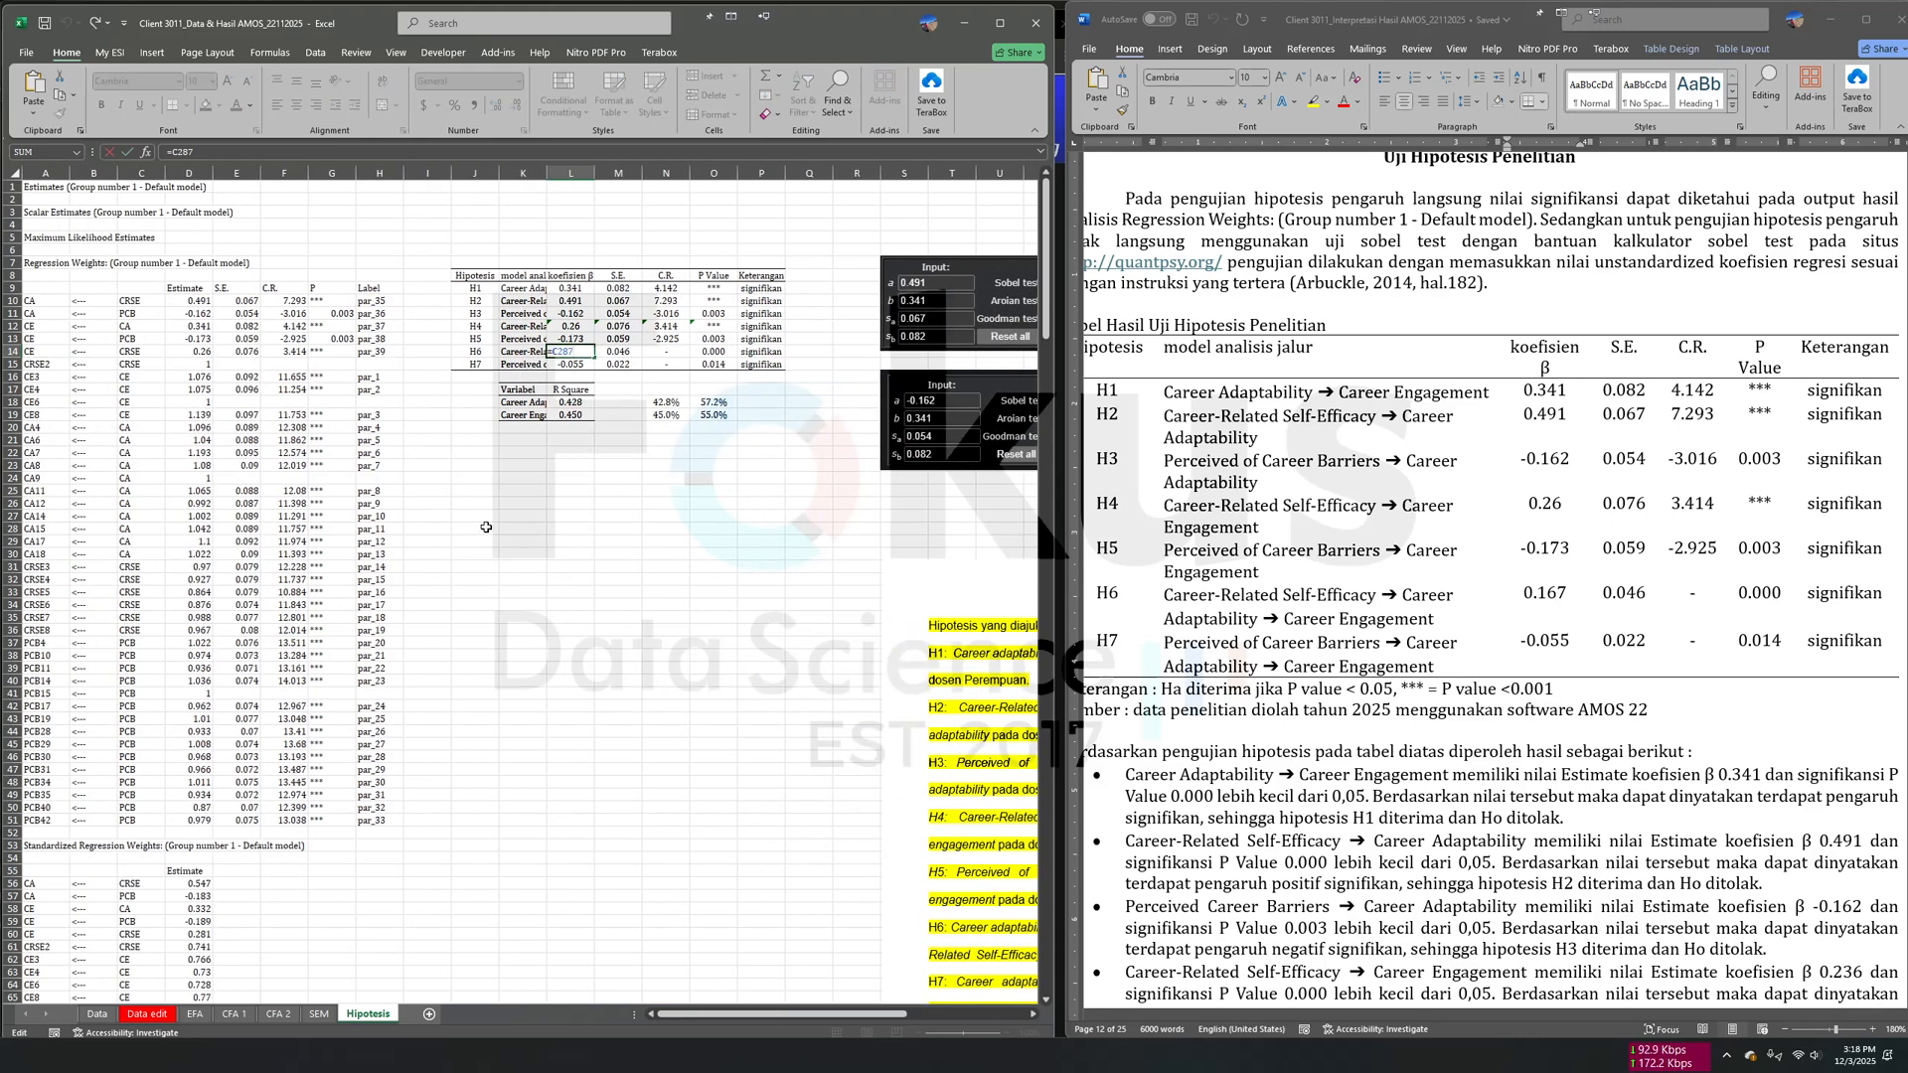
{"action": "left_click_drag", "start_coordinate": [765, 23], "coordinate": [1005, 44]}
{"action": "scroll", "coordinate": [746, 751], "scroll_direction": "down", "scroll_amount": 8}
{"action": "scroll", "coordinate": [746, 751], "scroll_direction": "down", "scroll_amount": 20}
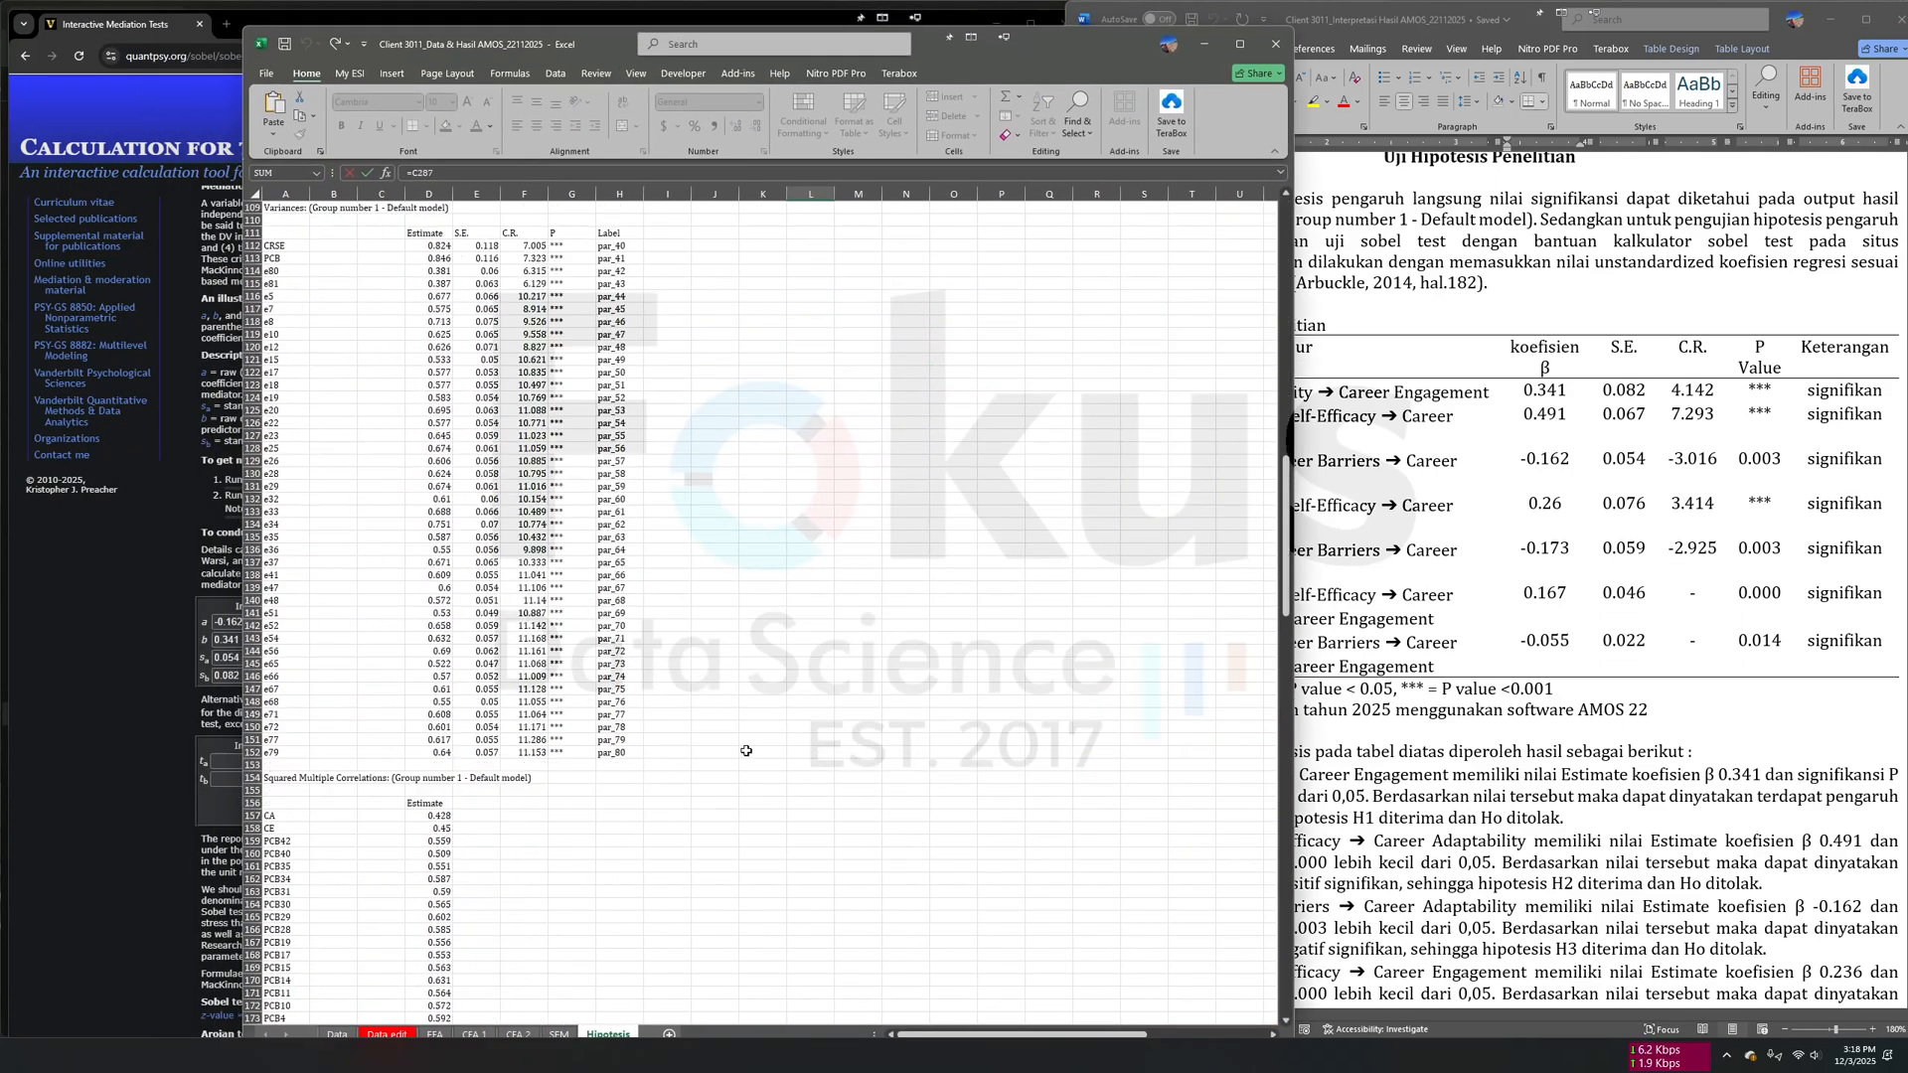
{"action": "scroll", "coordinate": [747, 751], "scroll_direction": "down", "scroll_amount": 20}
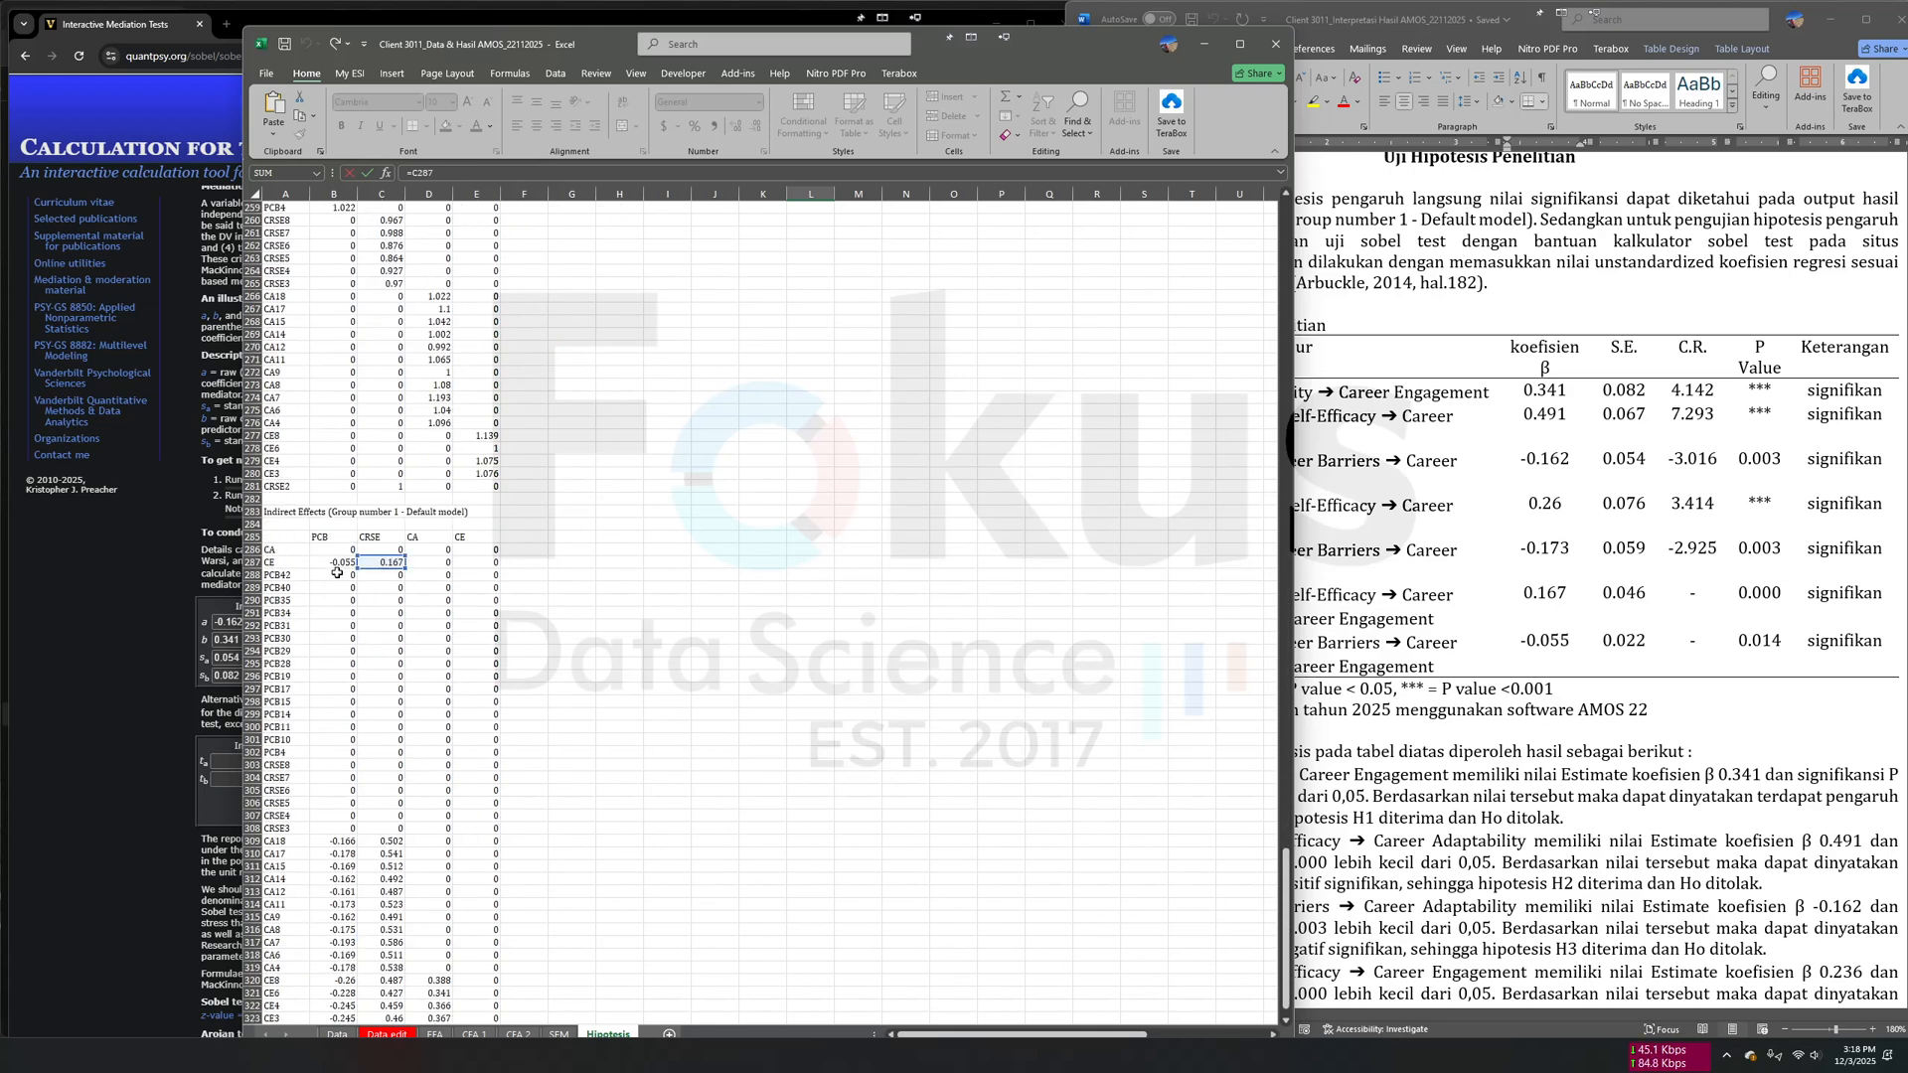
{"action": "scroll", "coordinate": [679, 693], "scroll_direction": "up", "scroll_amount": 10}
{"action": "scroll", "coordinate": [694, 686], "scroll_direction": "up", "scroll_amount": 20}
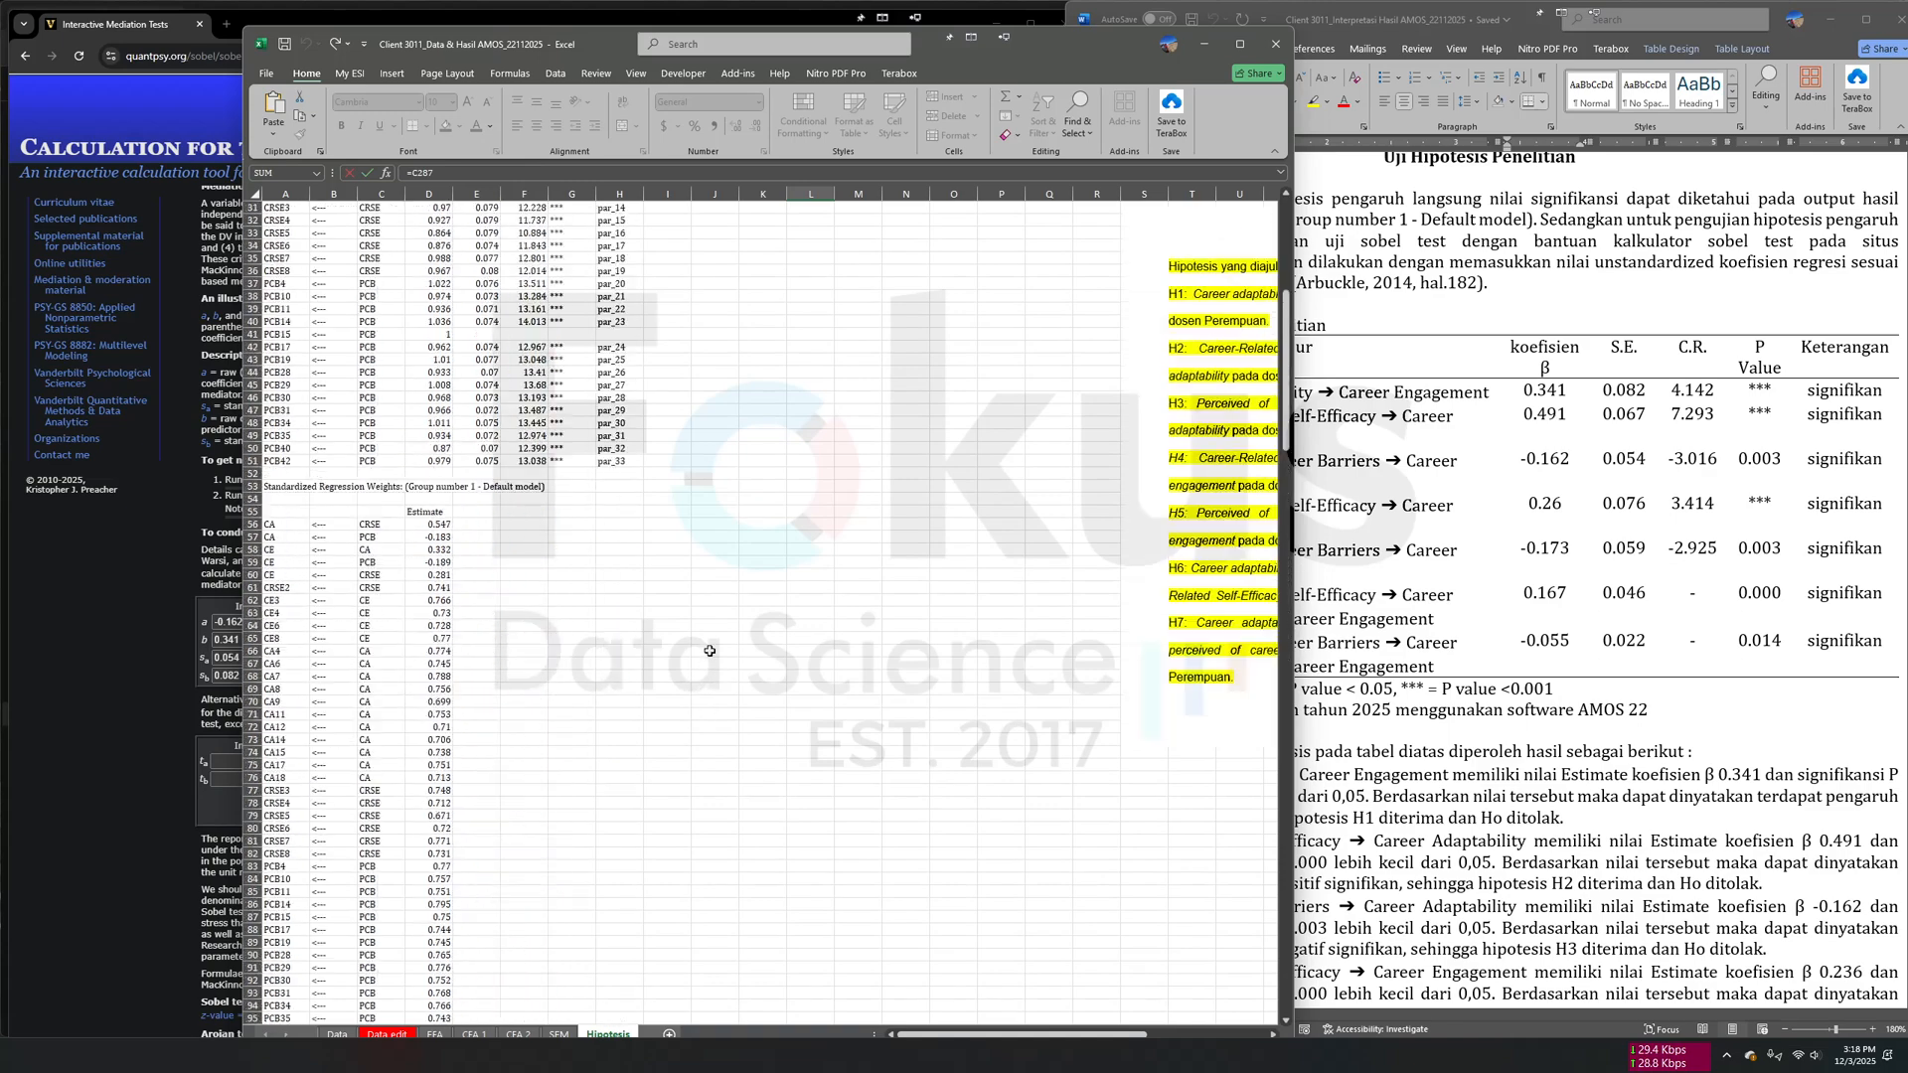
{"action": "key", "text": "Return"}
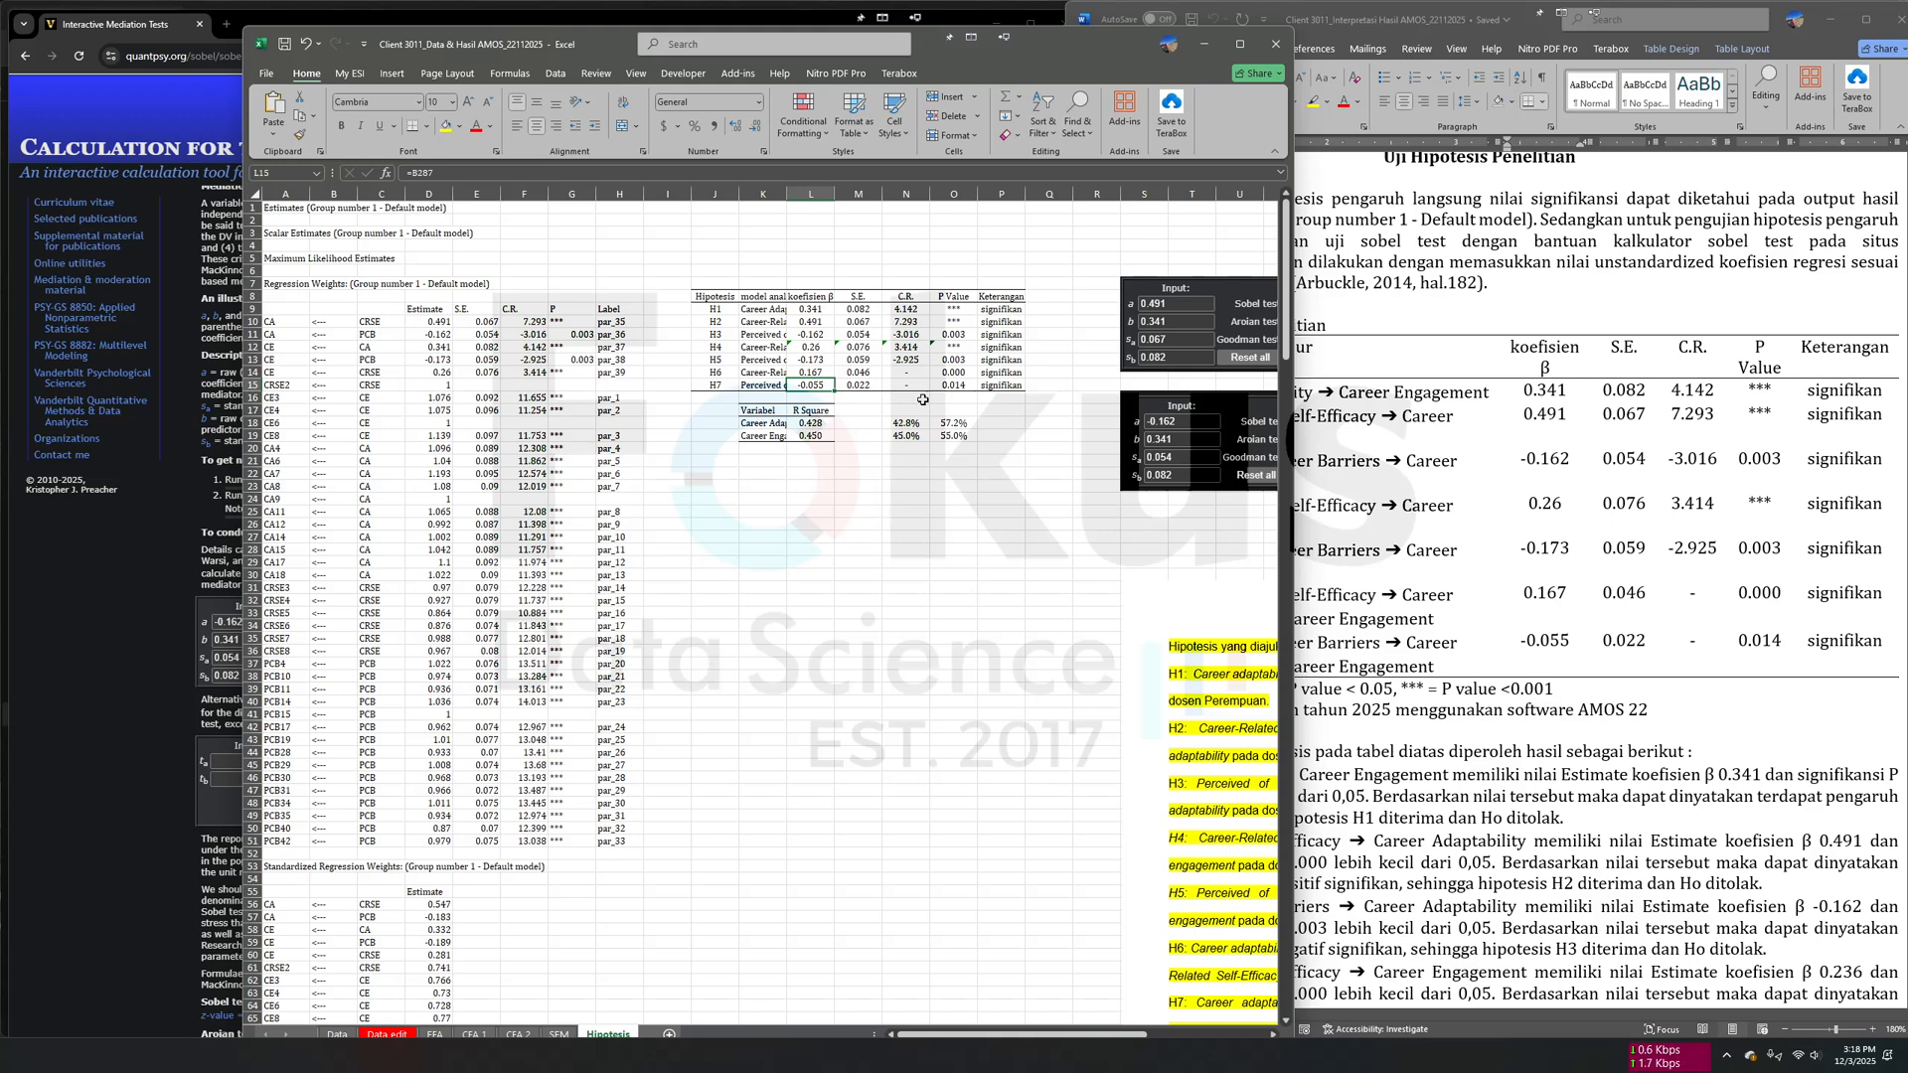
- Check the H6 and H7 standard errors and p-values against the Sobel calculator and its two screenshots in the Hipotesis sheet
{"action": "left_click", "coordinate": [866, 373]}
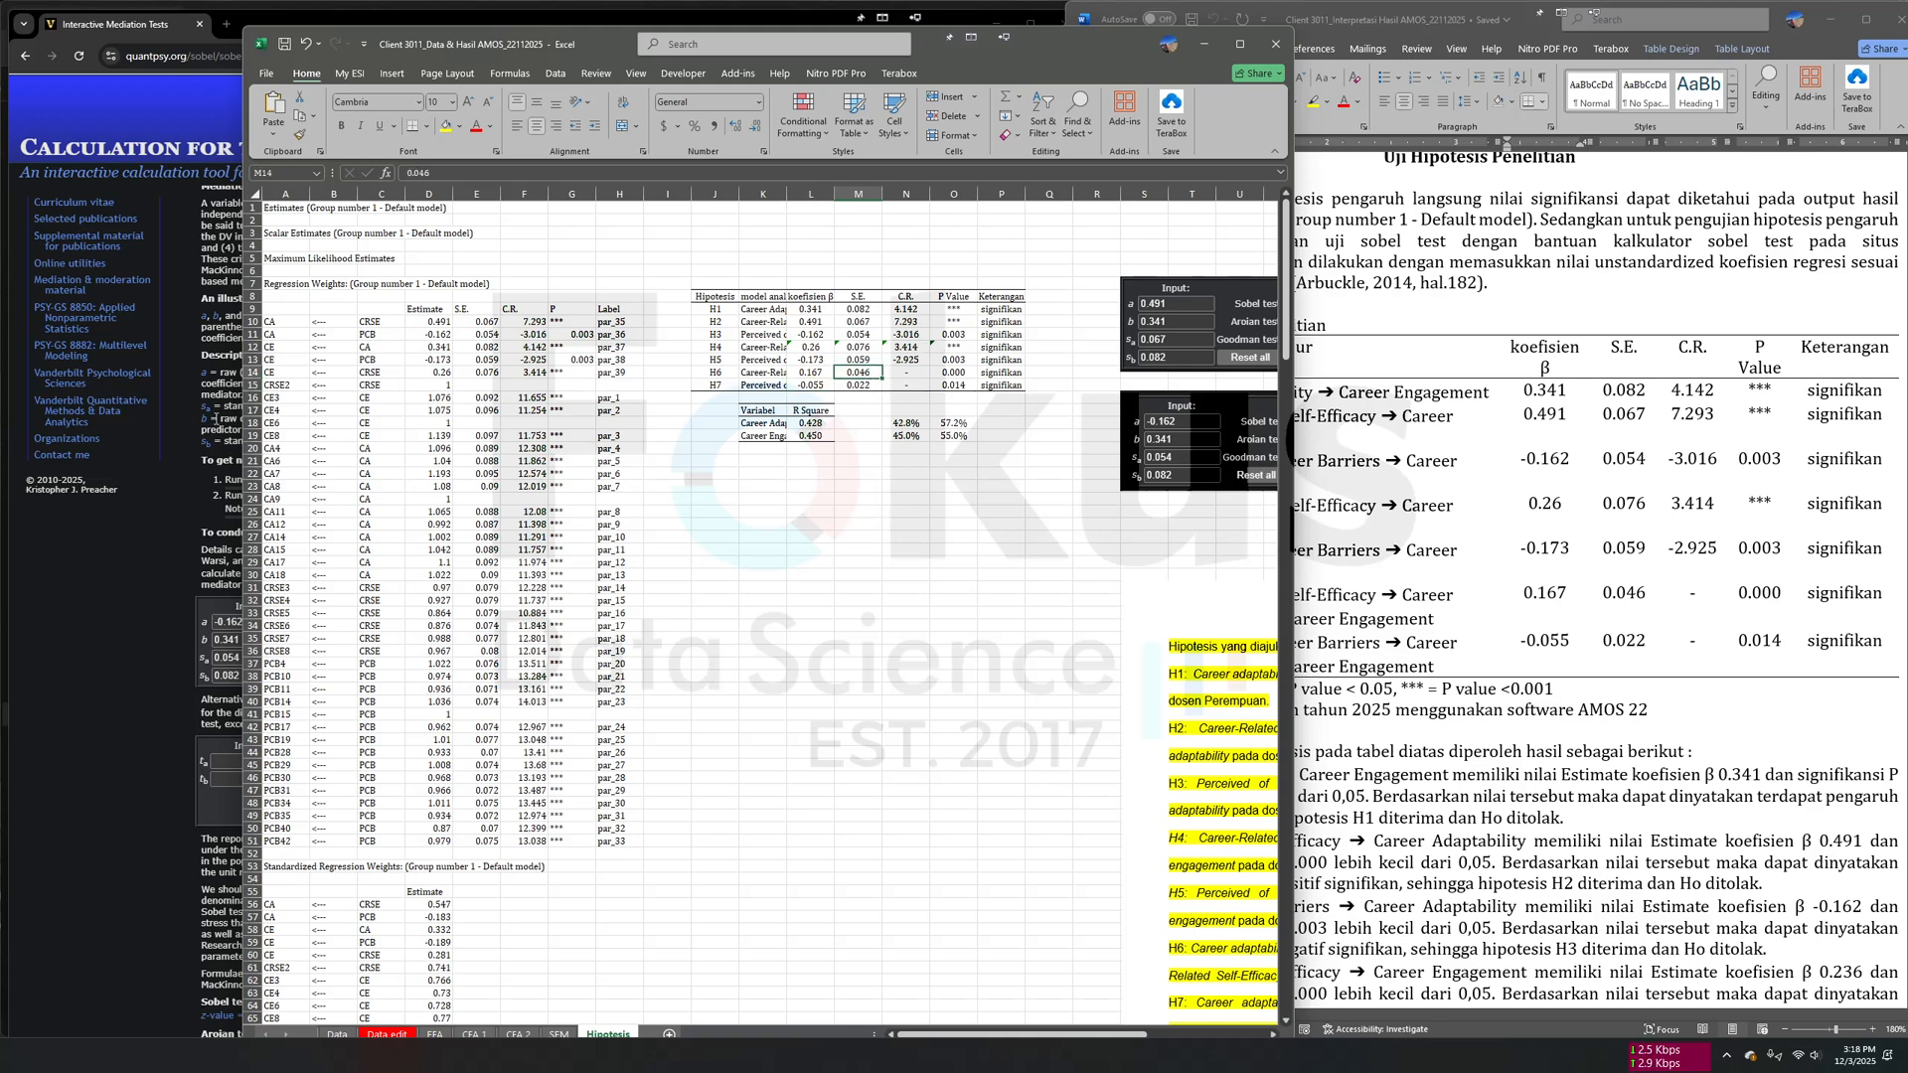
{"action": "left_click", "coordinate": [123, 543]}
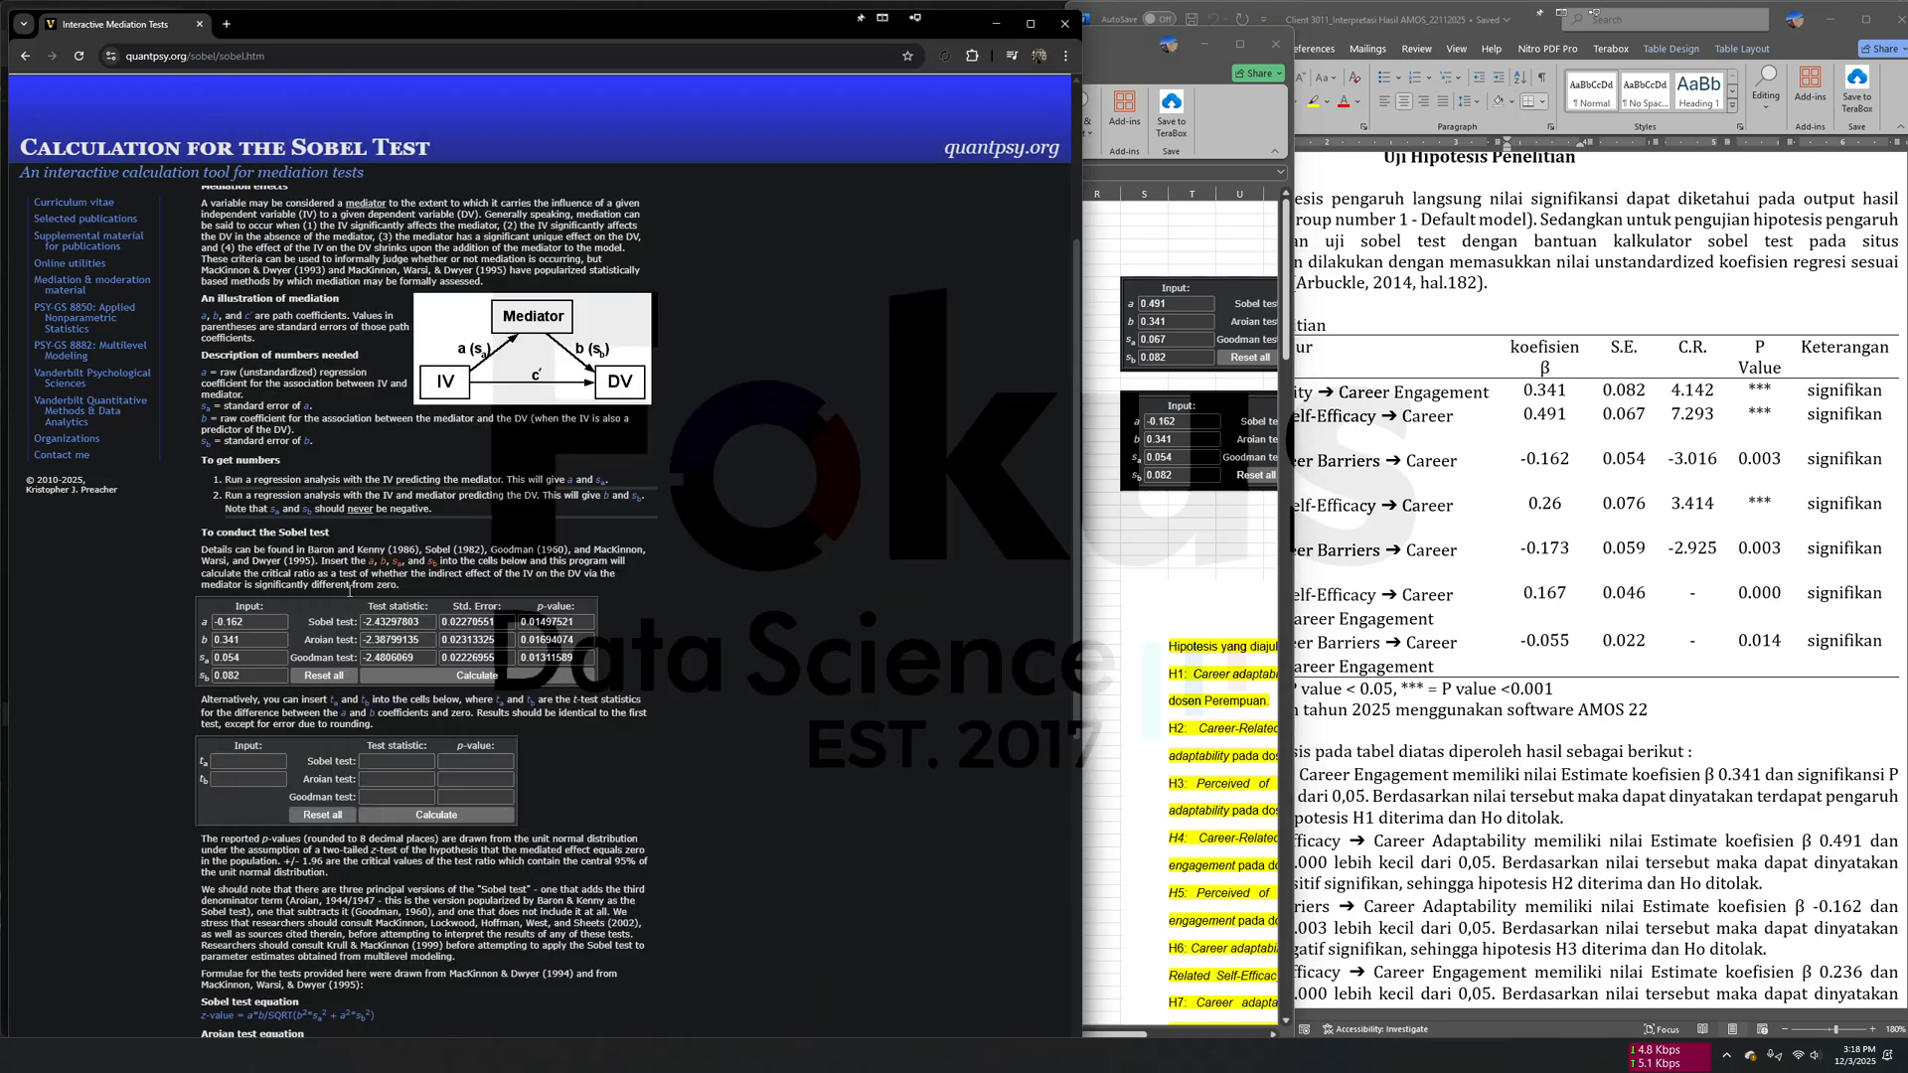
{"action": "left_click", "coordinate": [1184, 227]}
{"action": "scroll", "coordinate": [1135, 479], "scroll_direction": "right", "scroll_amount": 4}
{"action": "left_click", "coordinate": [890, 348]}
{"action": "left_click", "coordinate": [972, 448]}
{"action": "left_click", "coordinate": [950, 341]}
{"action": "left_click", "coordinate": [927, 450]}
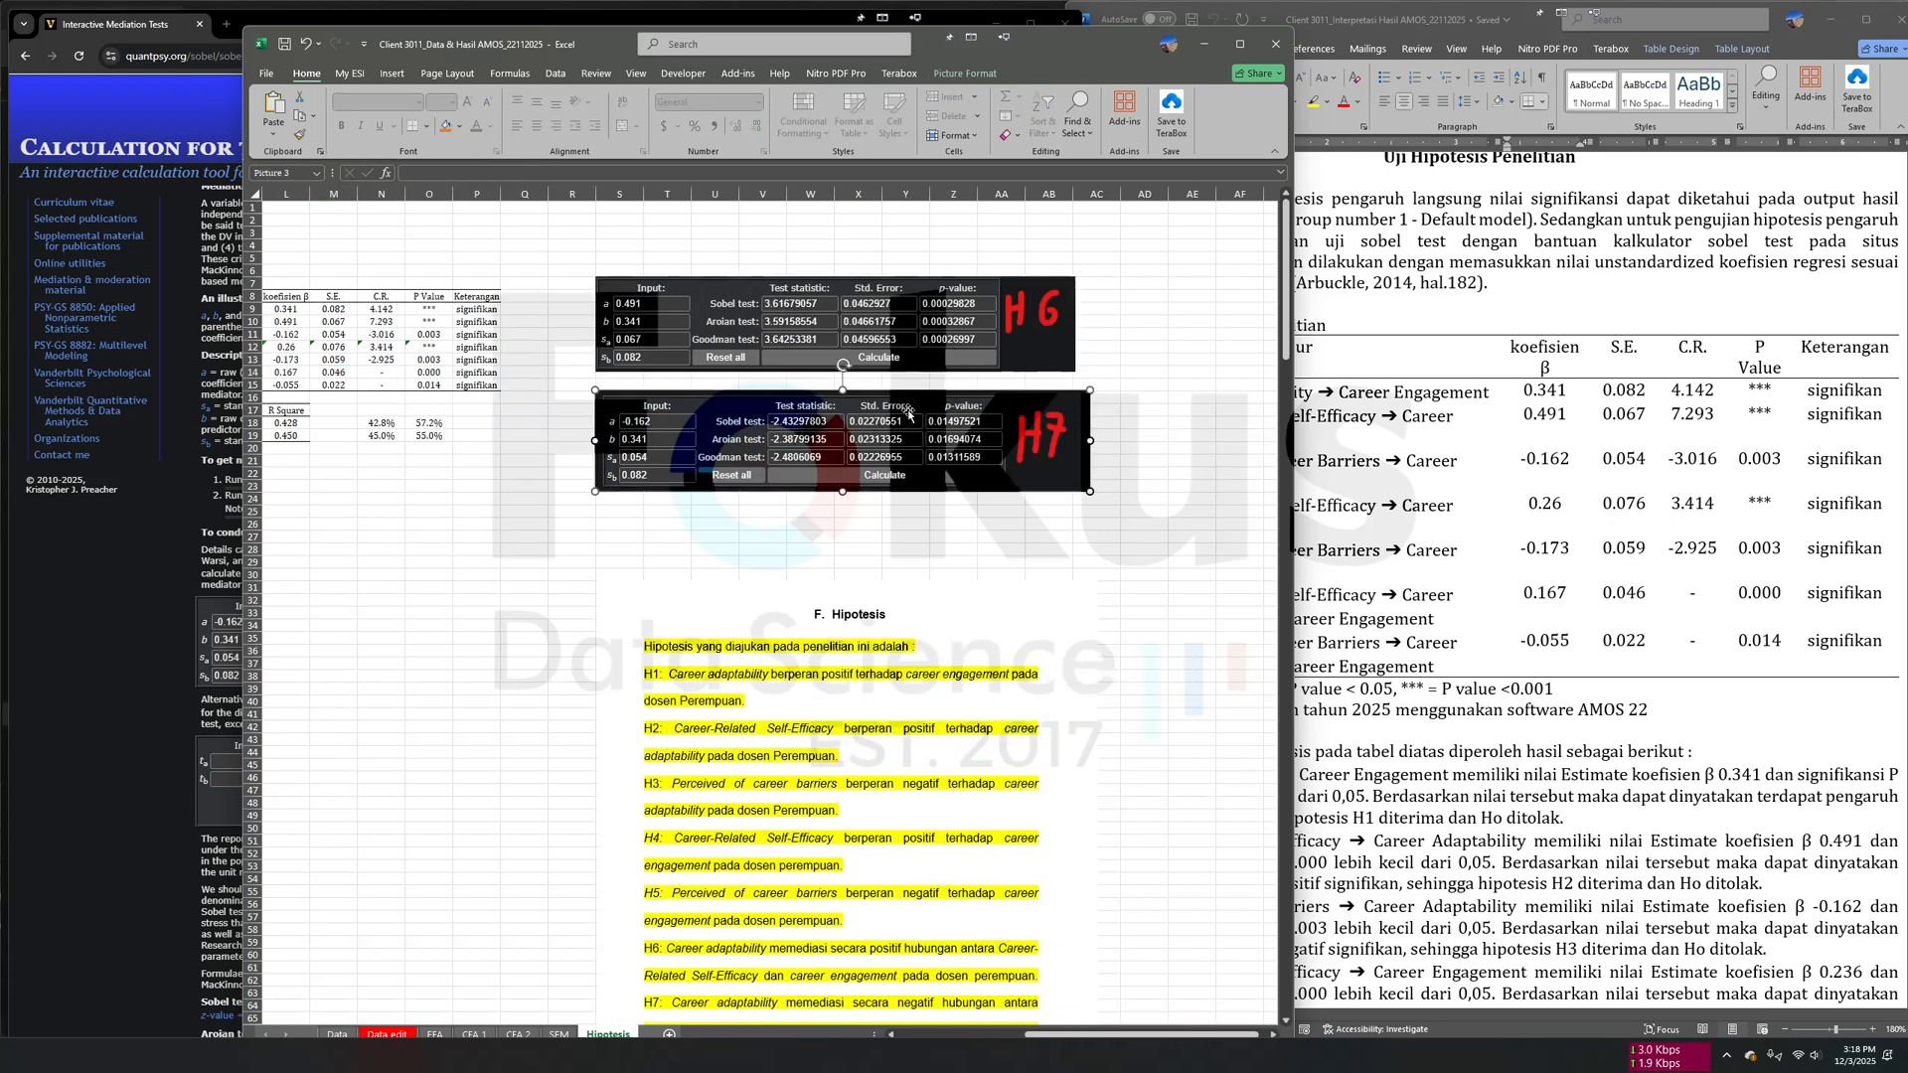
{"action": "scroll", "coordinate": [852, 359], "scroll_direction": "left", "scroll_amount": 2}
{"action": "left_click", "coordinate": [783, 414]}
{"action": "left_click", "coordinate": [1006, 317]}
{"action": "left_click", "coordinate": [890, 463]}
{"action": "scroll", "coordinate": [762, 492], "scroll_direction": "left", "scroll_amount": 2}
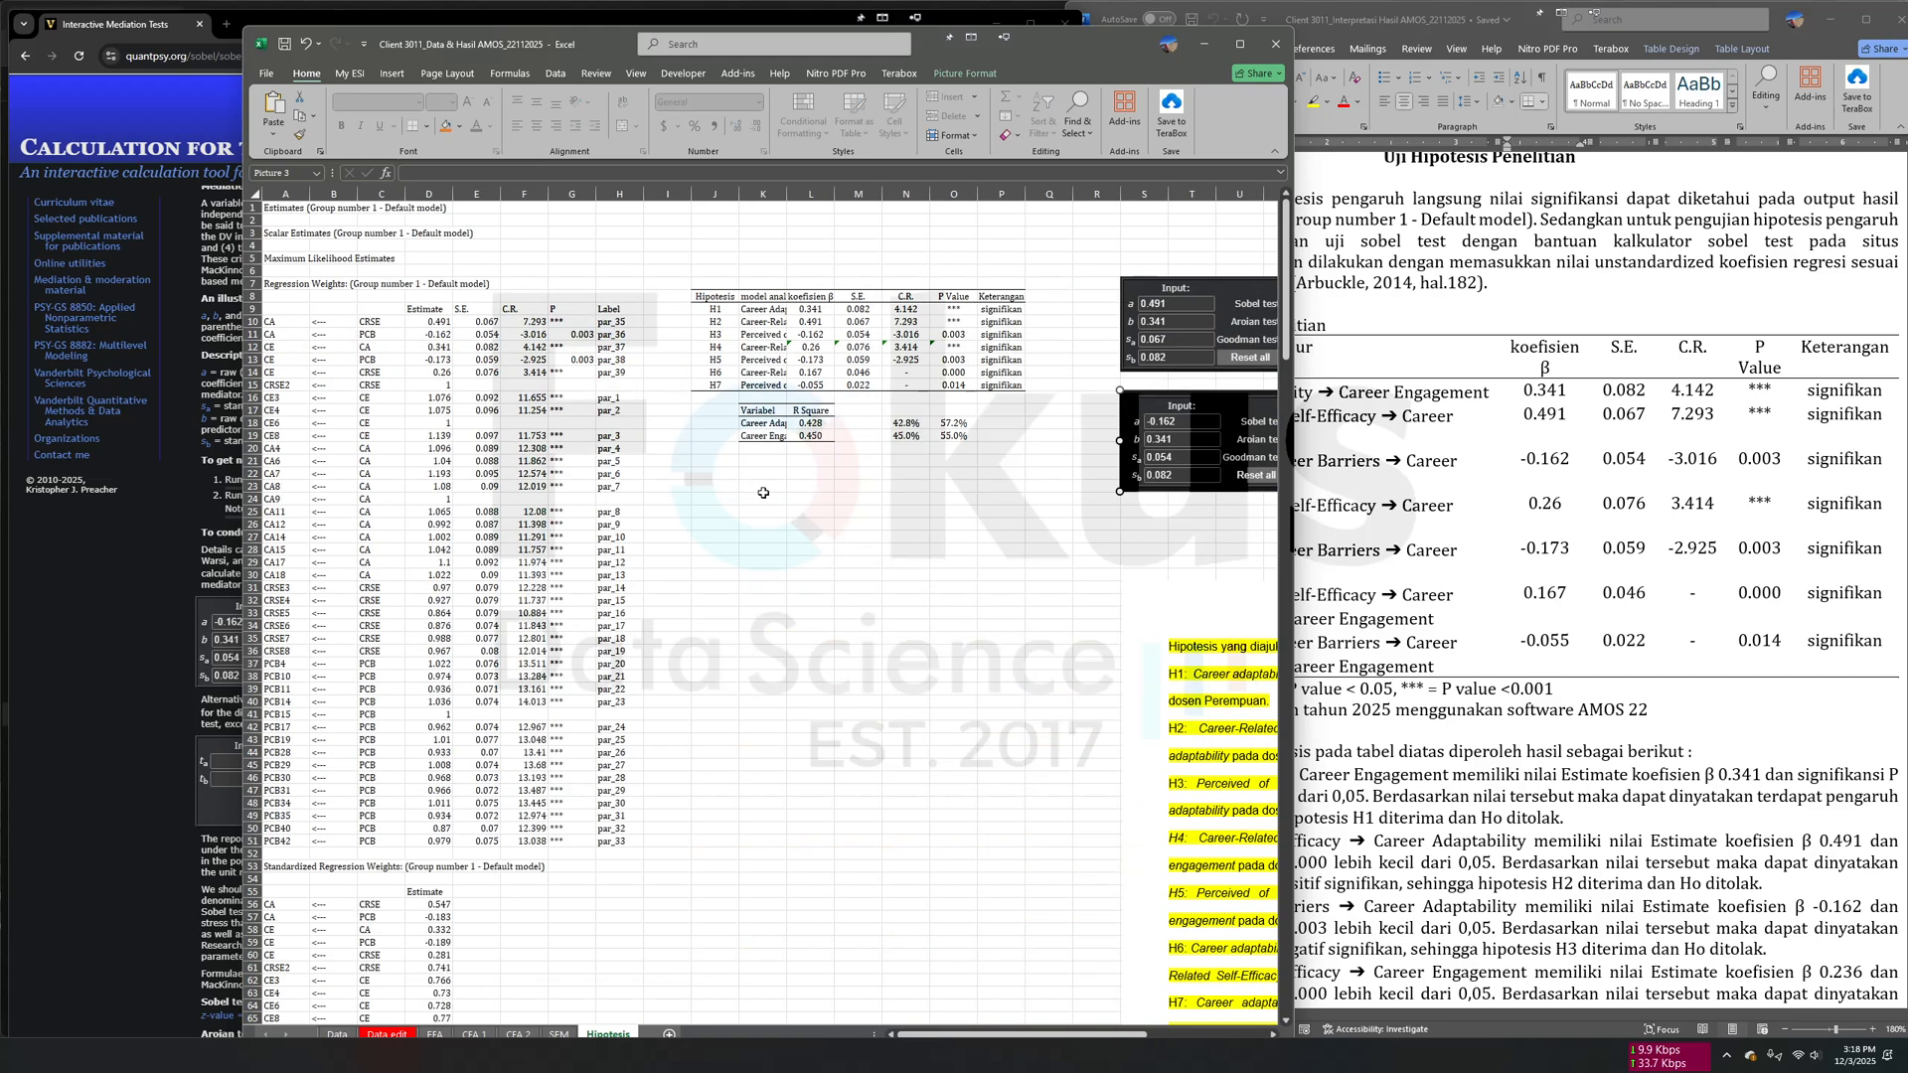
- Look up the source of the R Square values in the Squared Multiple Correlations table of the Amos output
{"action": "left_click", "coordinate": [803, 411]}
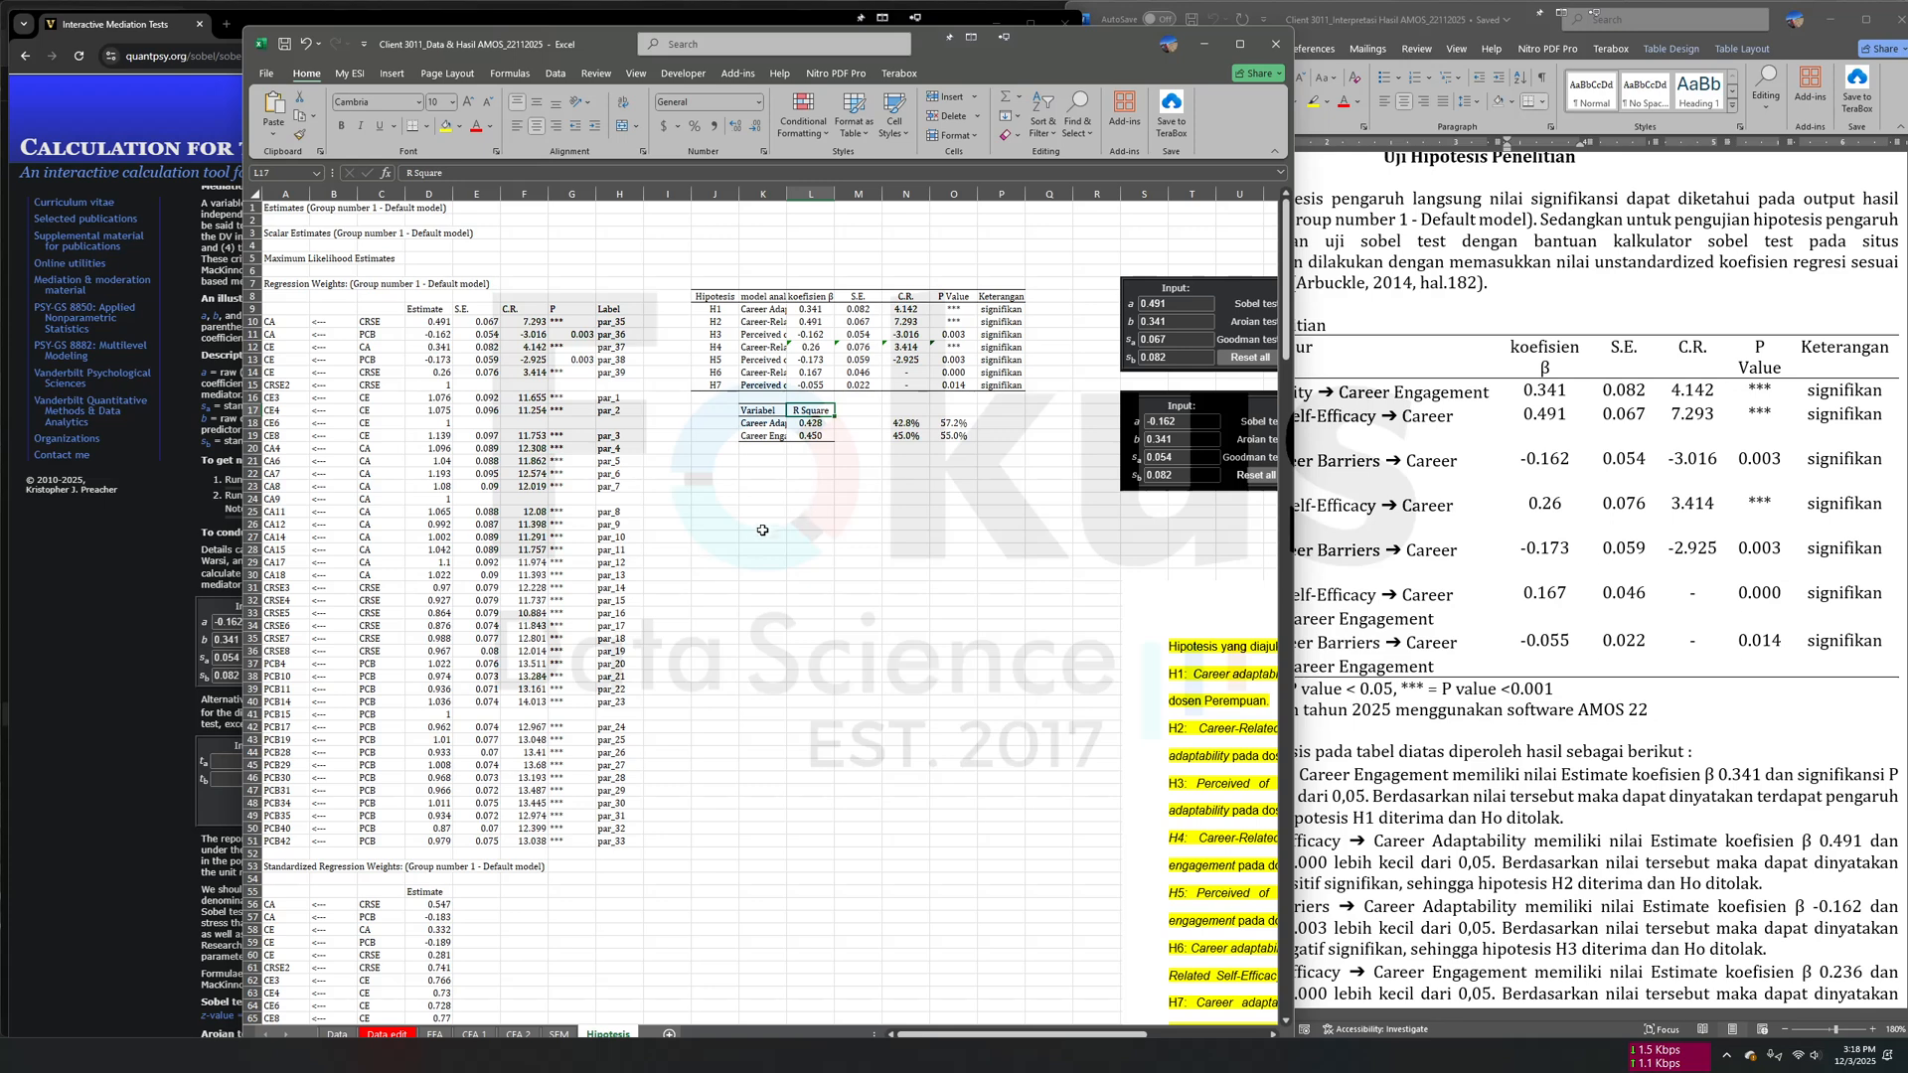
{"action": "scroll", "coordinate": [764, 524], "scroll_direction": "down", "scroll_amount": 8}
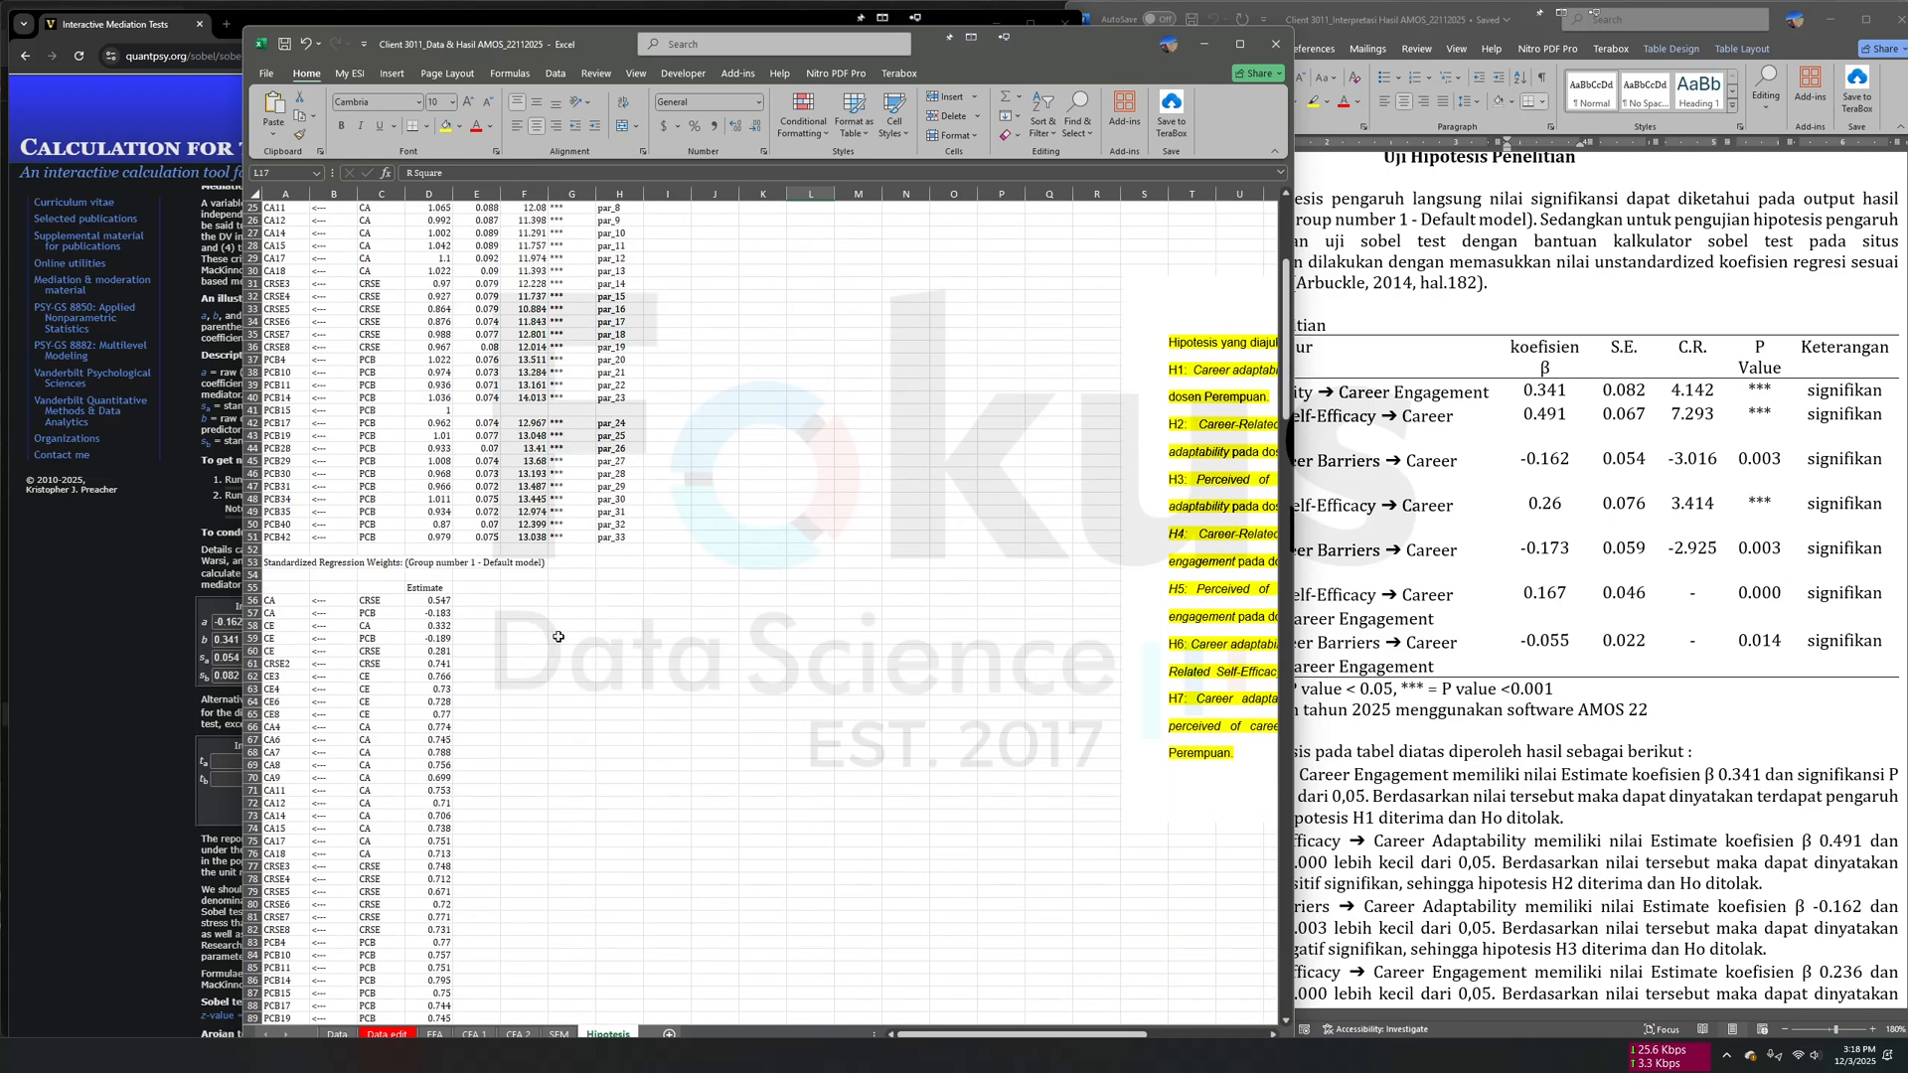
{"action": "scroll", "coordinate": [562, 619], "scroll_direction": "down", "scroll_amount": 12}
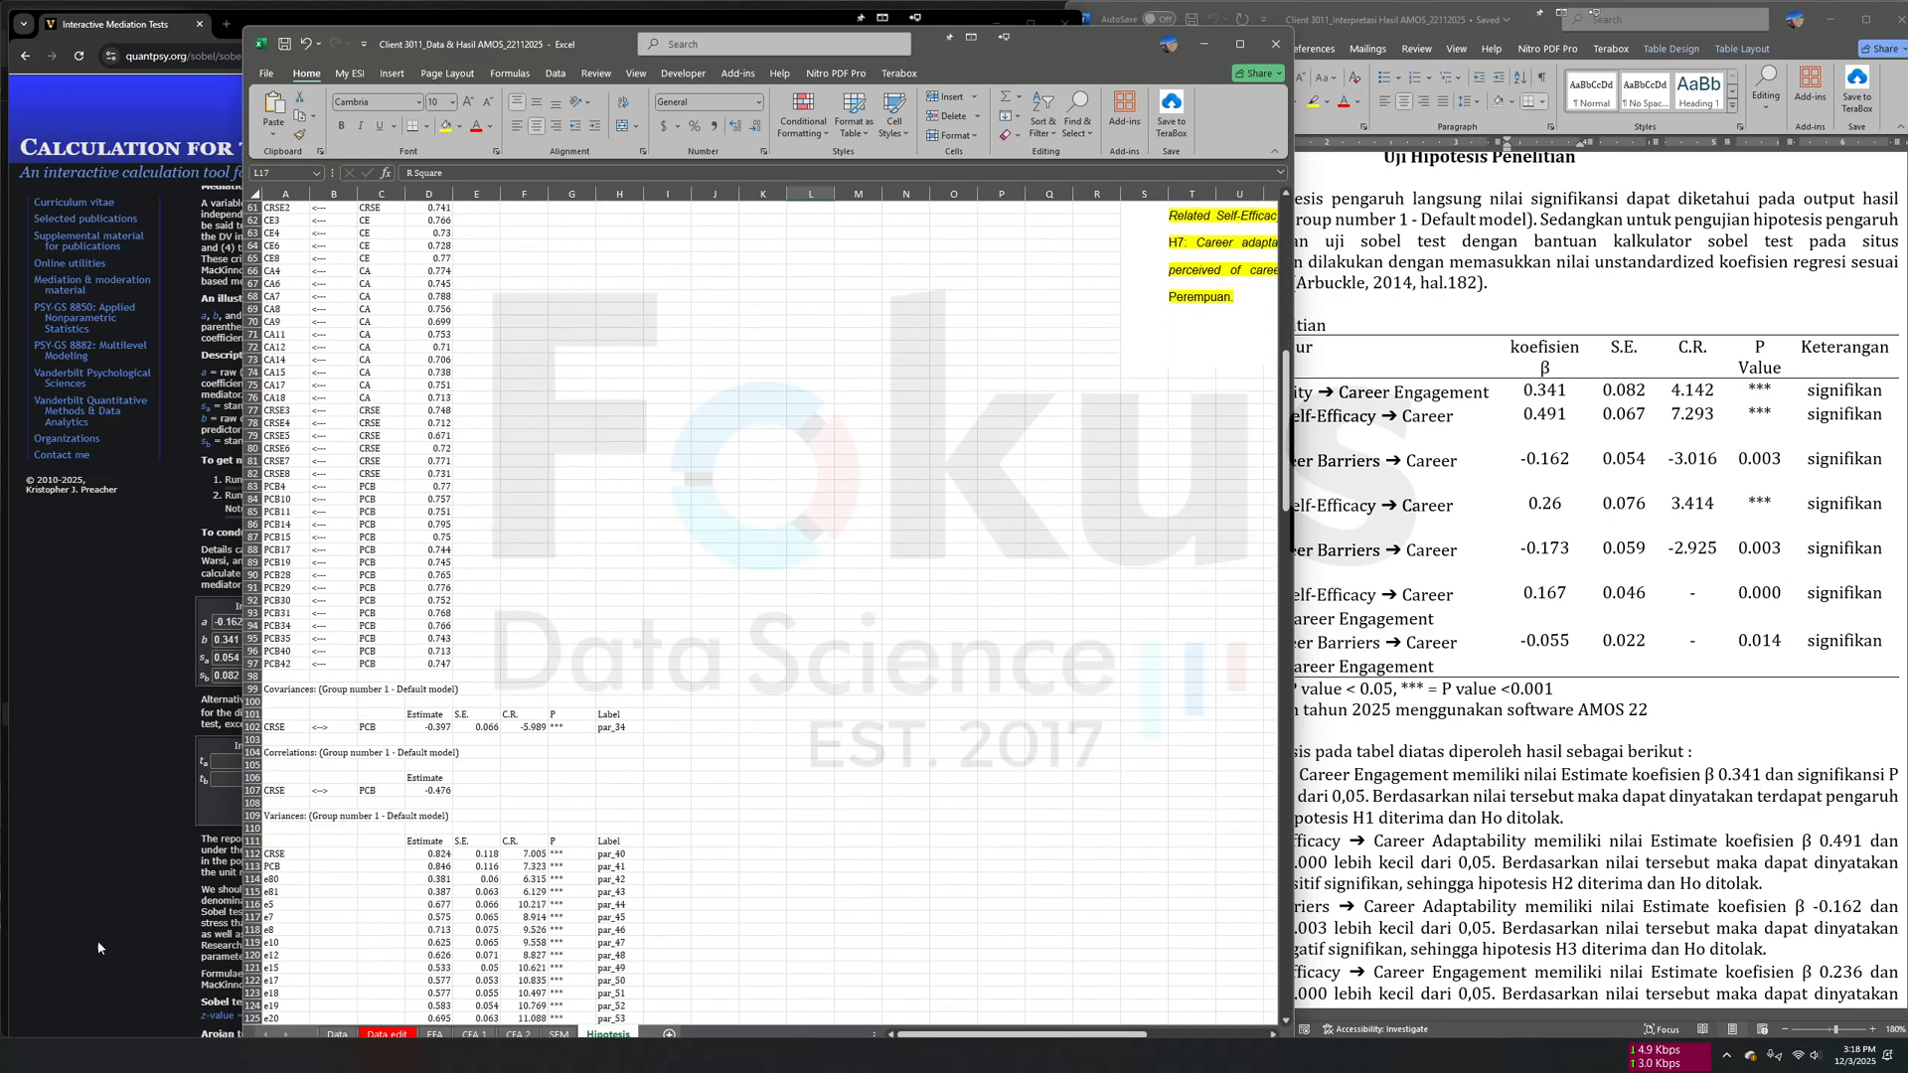
{"action": "key", "text": "alt+Tab"}
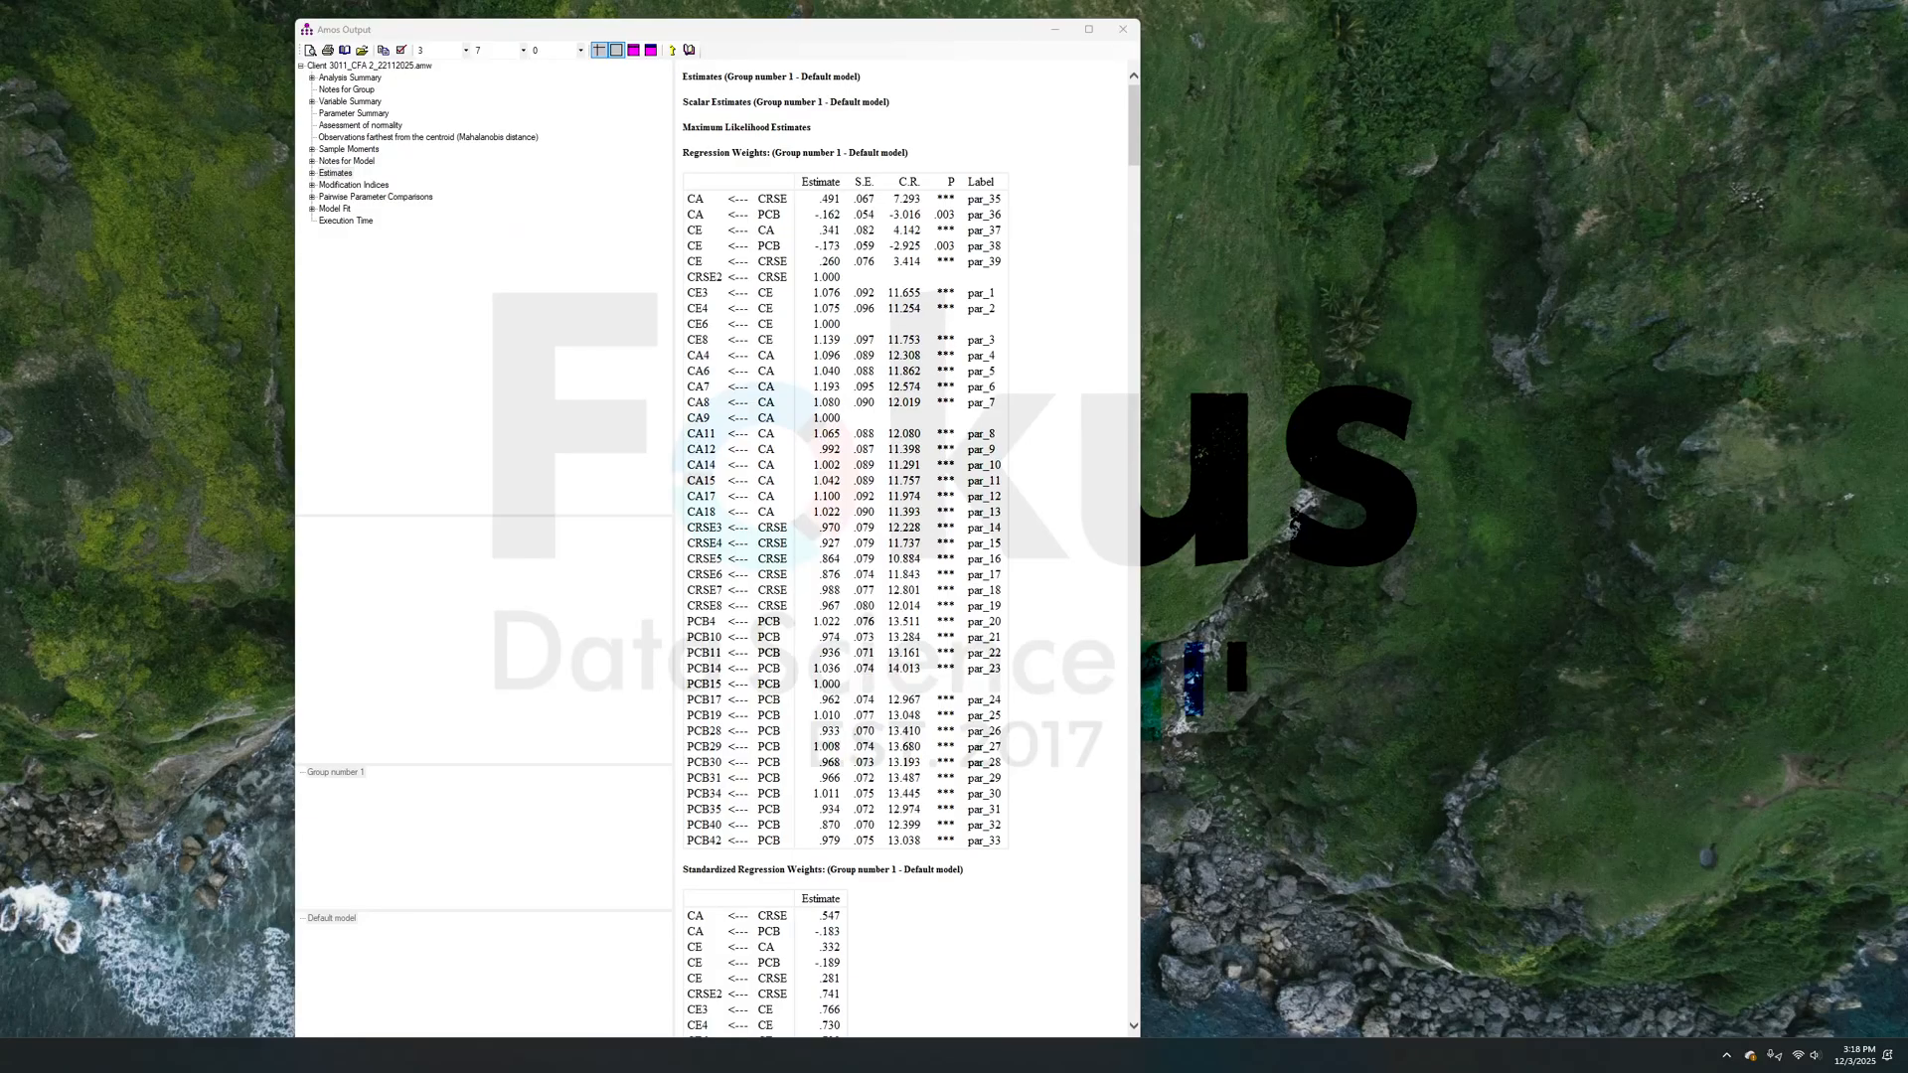
{"action": "scroll", "coordinate": [1003, 608], "scroll_direction": "down", "scroll_amount": 10}
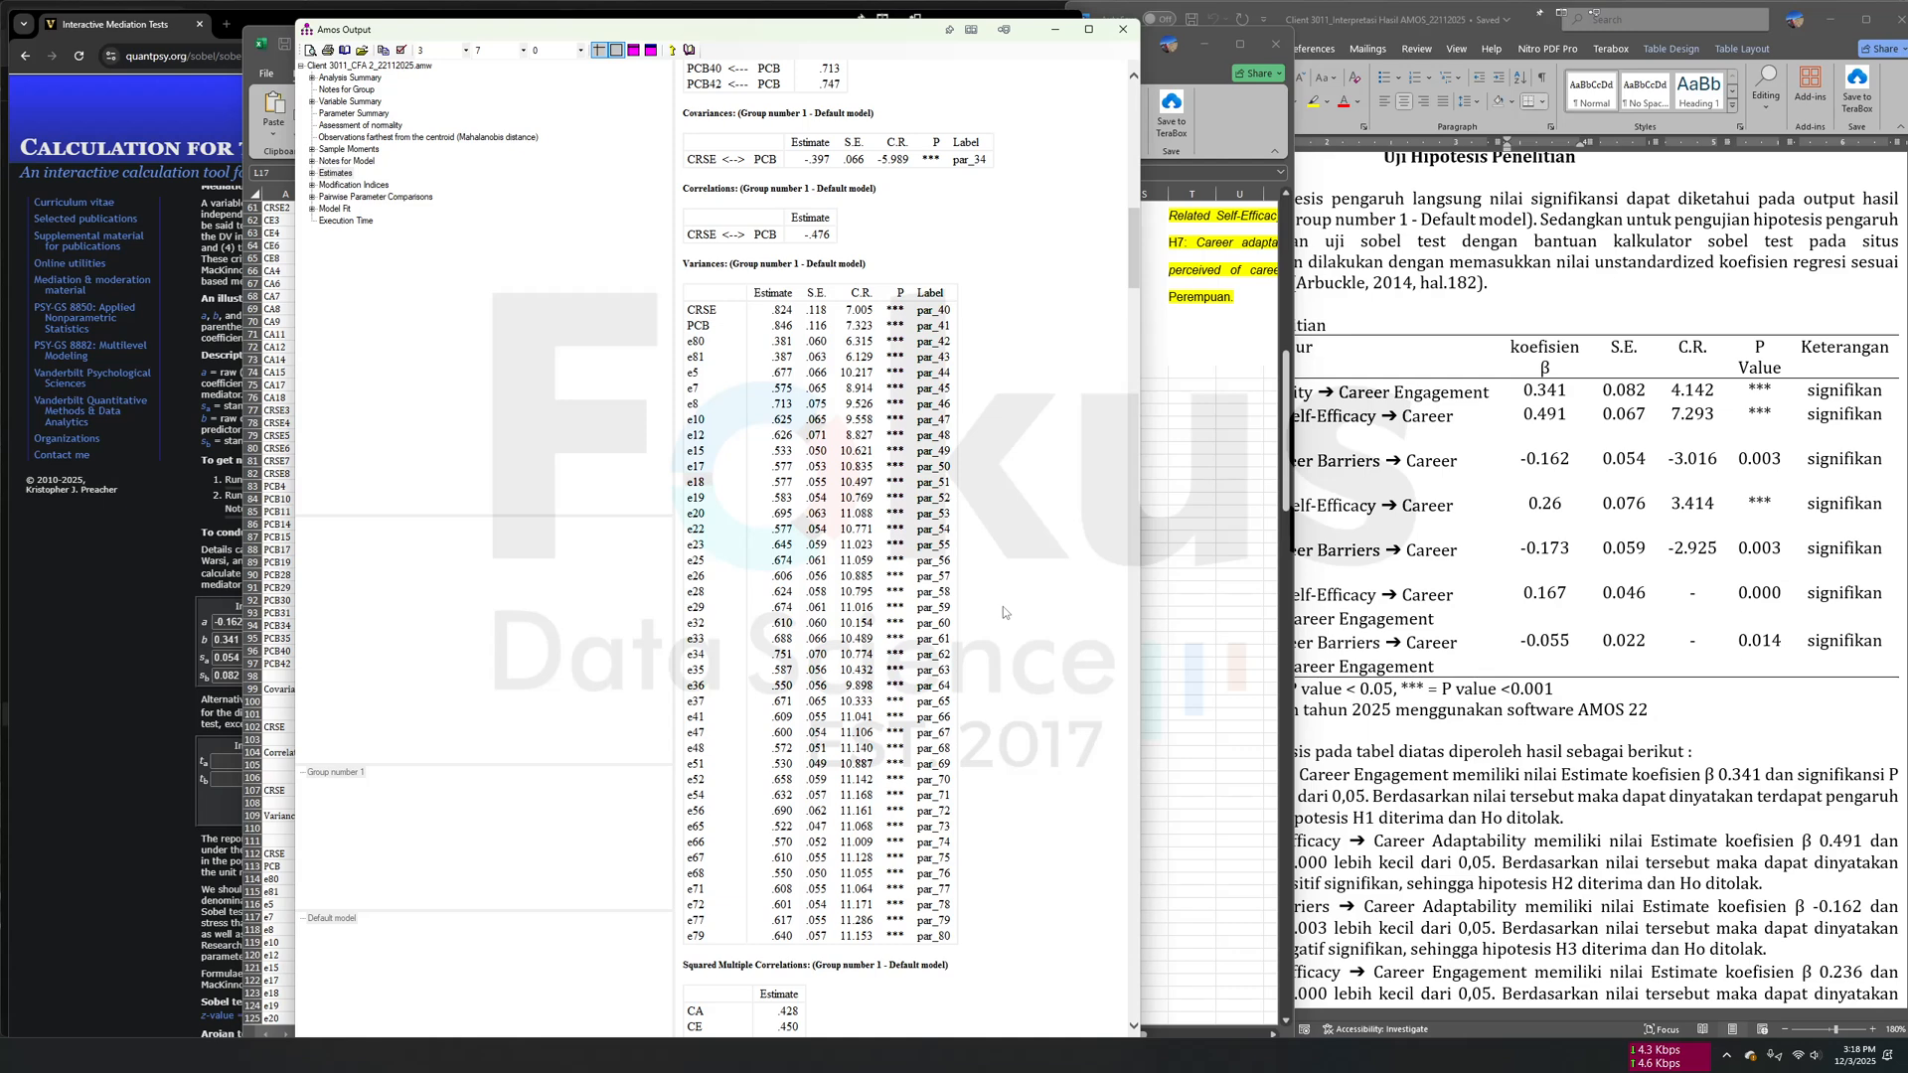
{"action": "scroll", "coordinate": [1003, 612], "scroll_direction": "up", "scroll_amount": 10}
{"action": "scroll", "coordinate": [1003, 612], "scroll_direction": "down", "scroll_amount": 20}
{"action": "scroll", "coordinate": [1004, 612], "scroll_direction": "down", "scroll_amount": 10}
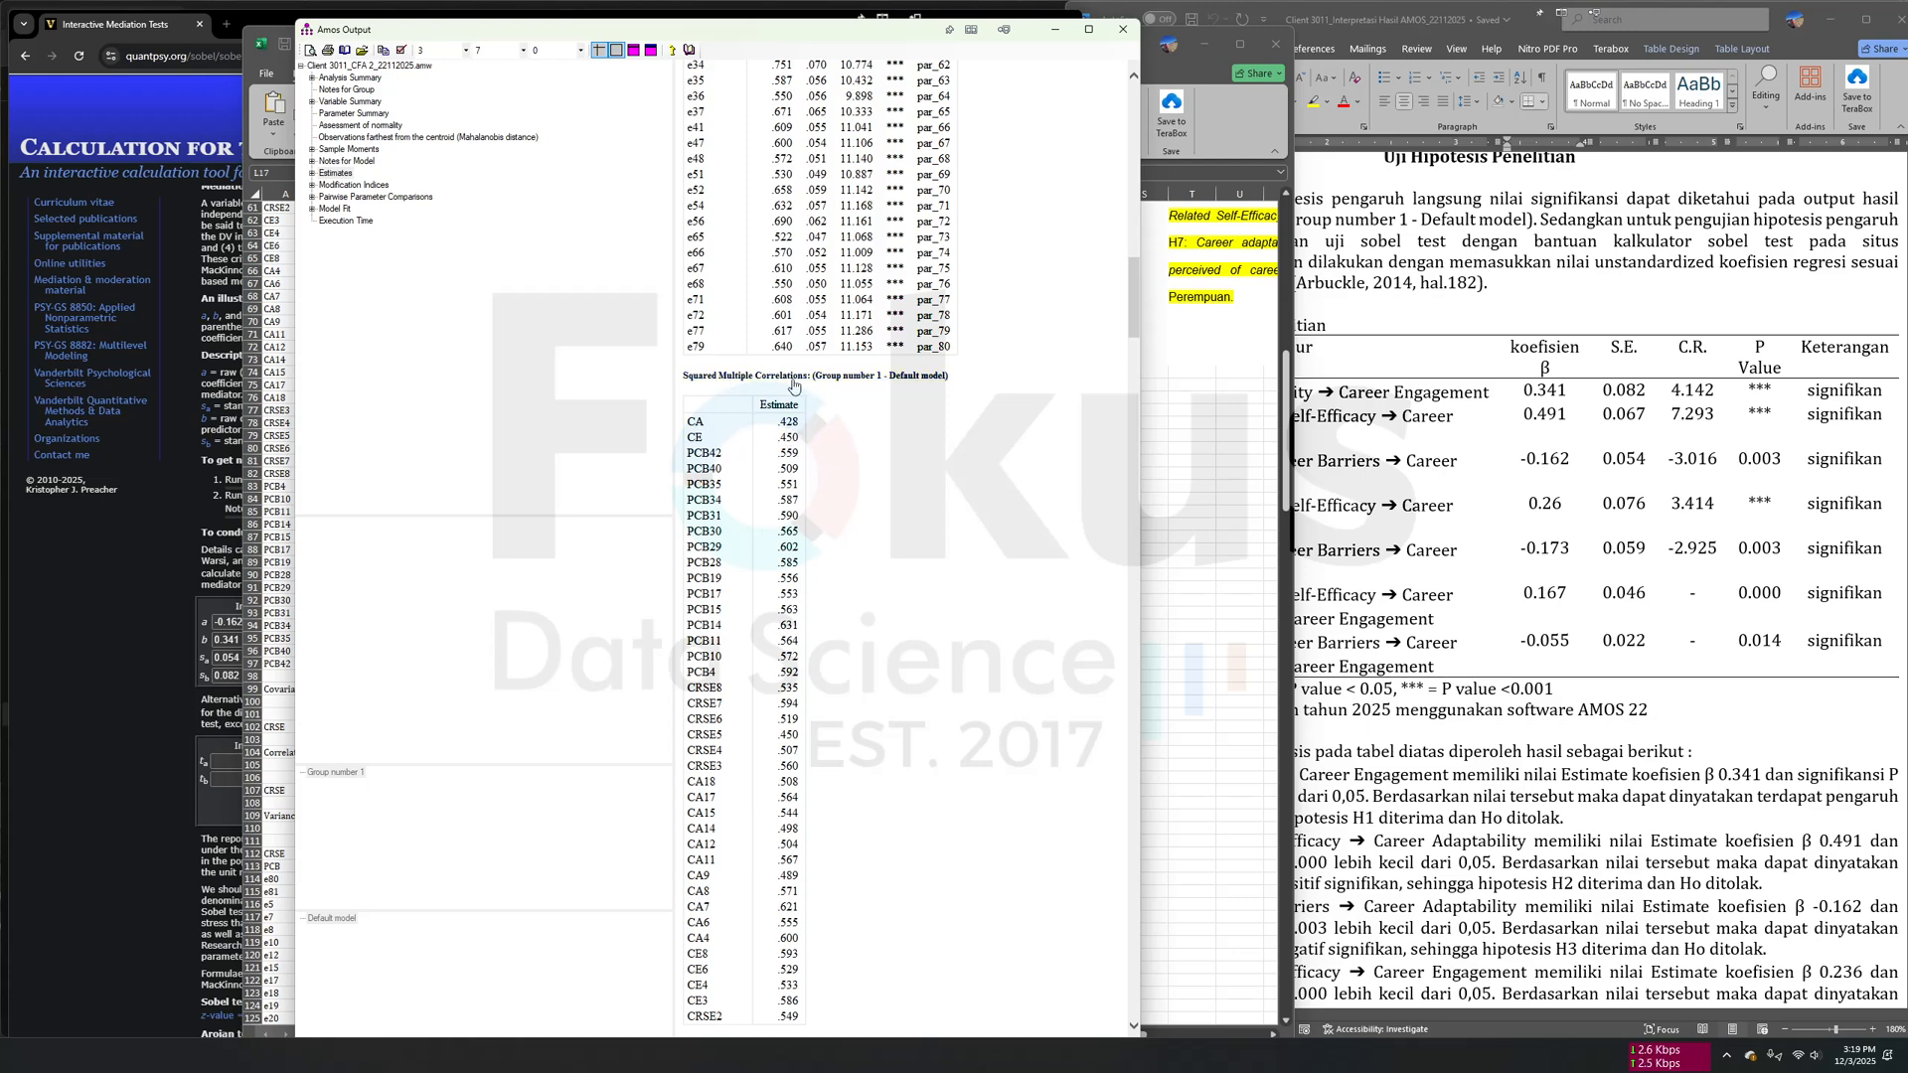
- Return to the Excel Hipotesis sheet and widen column K so the variable names in the R Square table are fully readable
{"action": "left_click_drag", "start_coordinate": [899, 45], "coordinate": [934, 334]}
{"action": "left_click", "coordinate": [932, 282]}
{"action": "scroll", "coordinate": [859, 655], "scroll_direction": "up", "scroll_amount": 10}
{"action": "scroll", "coordinate": [843, 749], "scroll_direction": "up", "scroll_amount": 10}
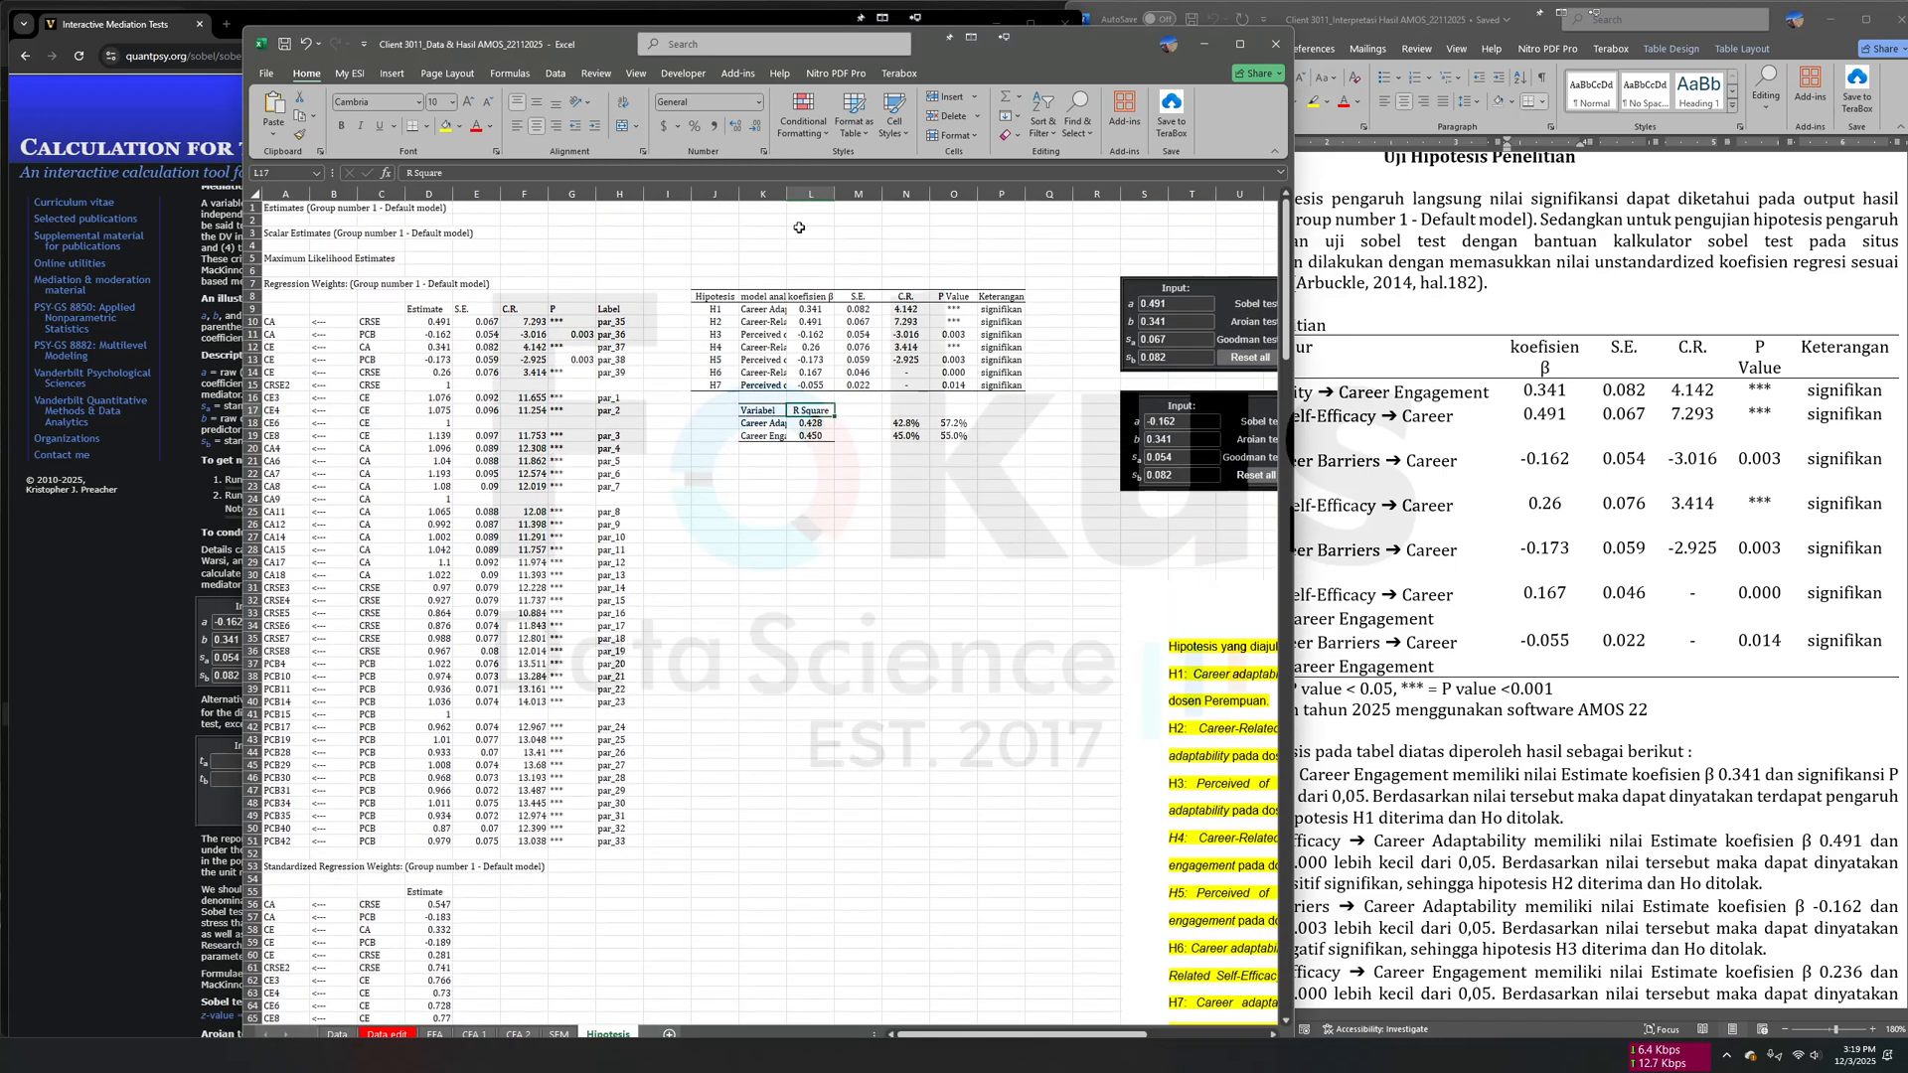
{"action": "left_click_drag", "start_coordinate": [787, 194], "coordinate": [853, 194]}
{"action": "left_click", "coordinate": [813, 423]}
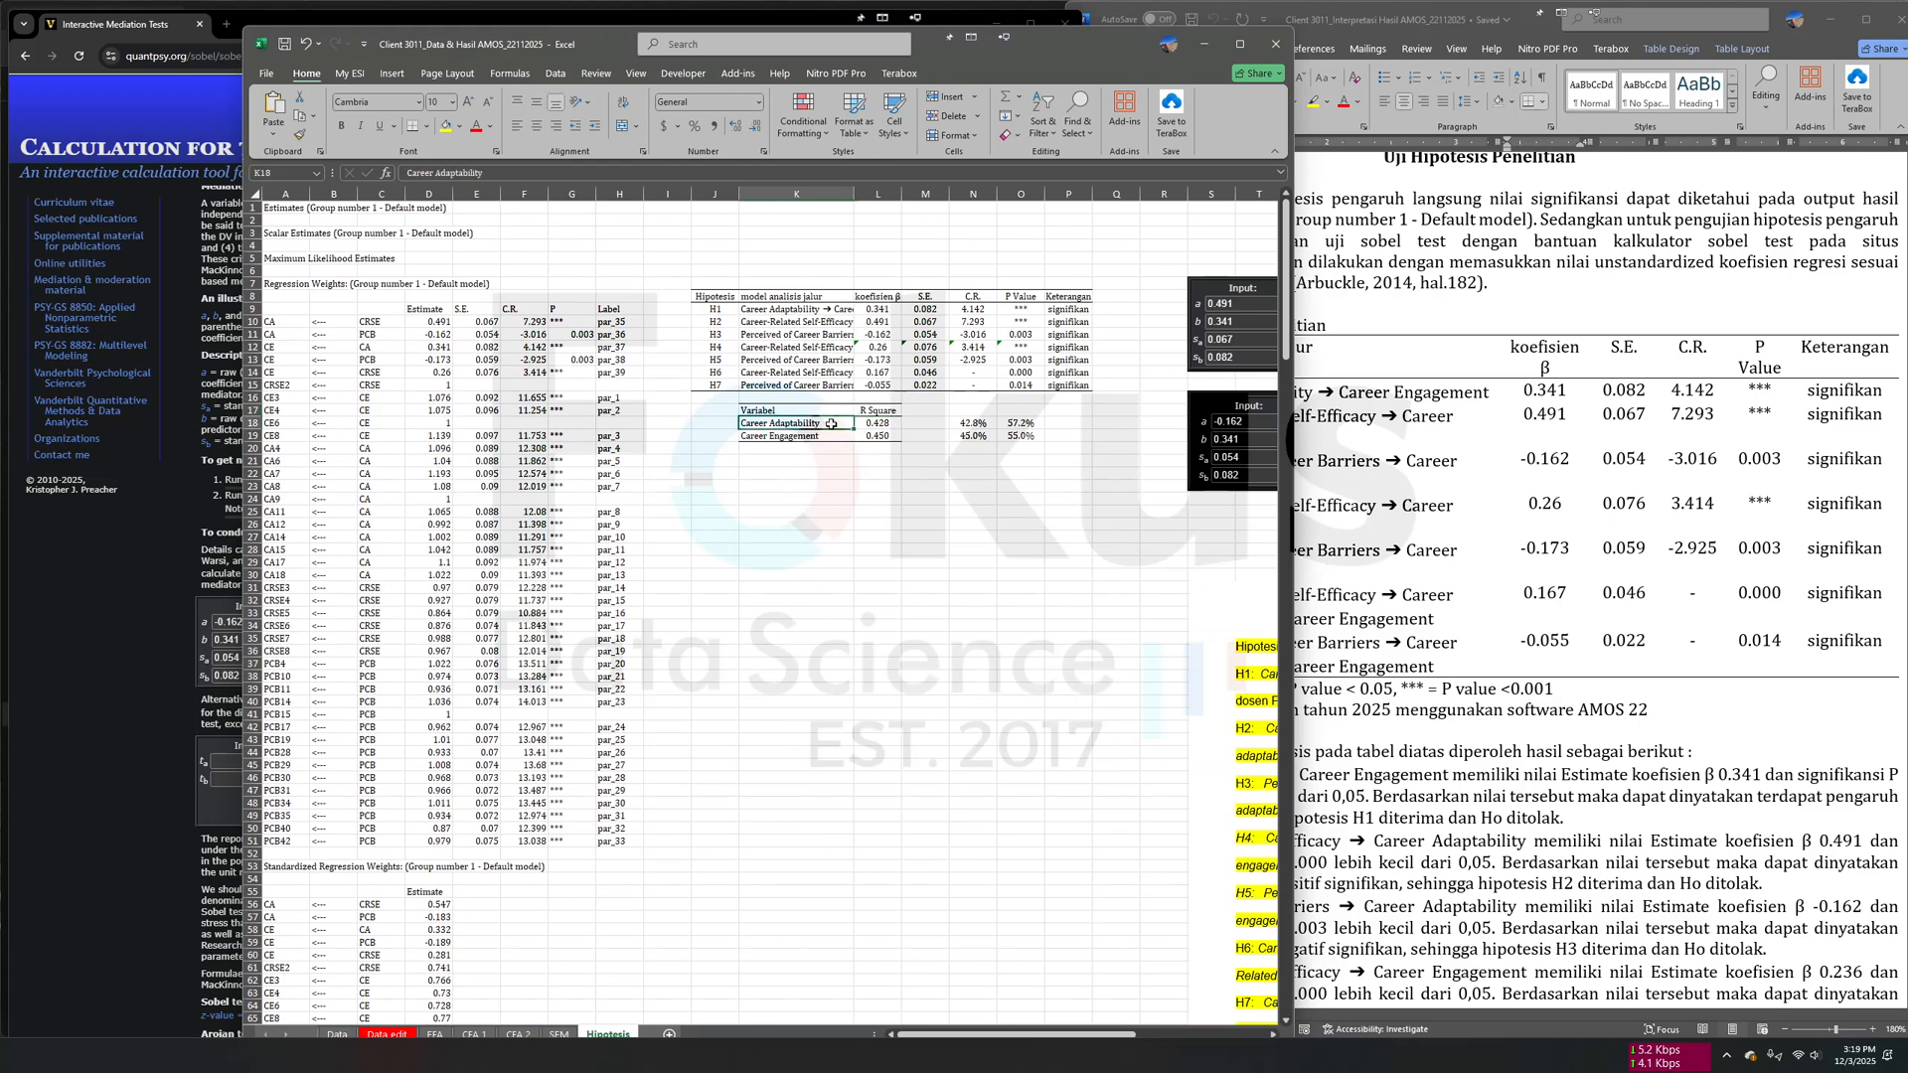
- Switch to the Word report and review its structural model diagram, normality test, hypothesis results, R Square section and SPSS output appendix
{"action": "left_click", "coordinate": [1522, 755]}
{"action": "scroll", "coordinate": [1541, 778], "scroll_direction": "up", "scroll_amount": 20}
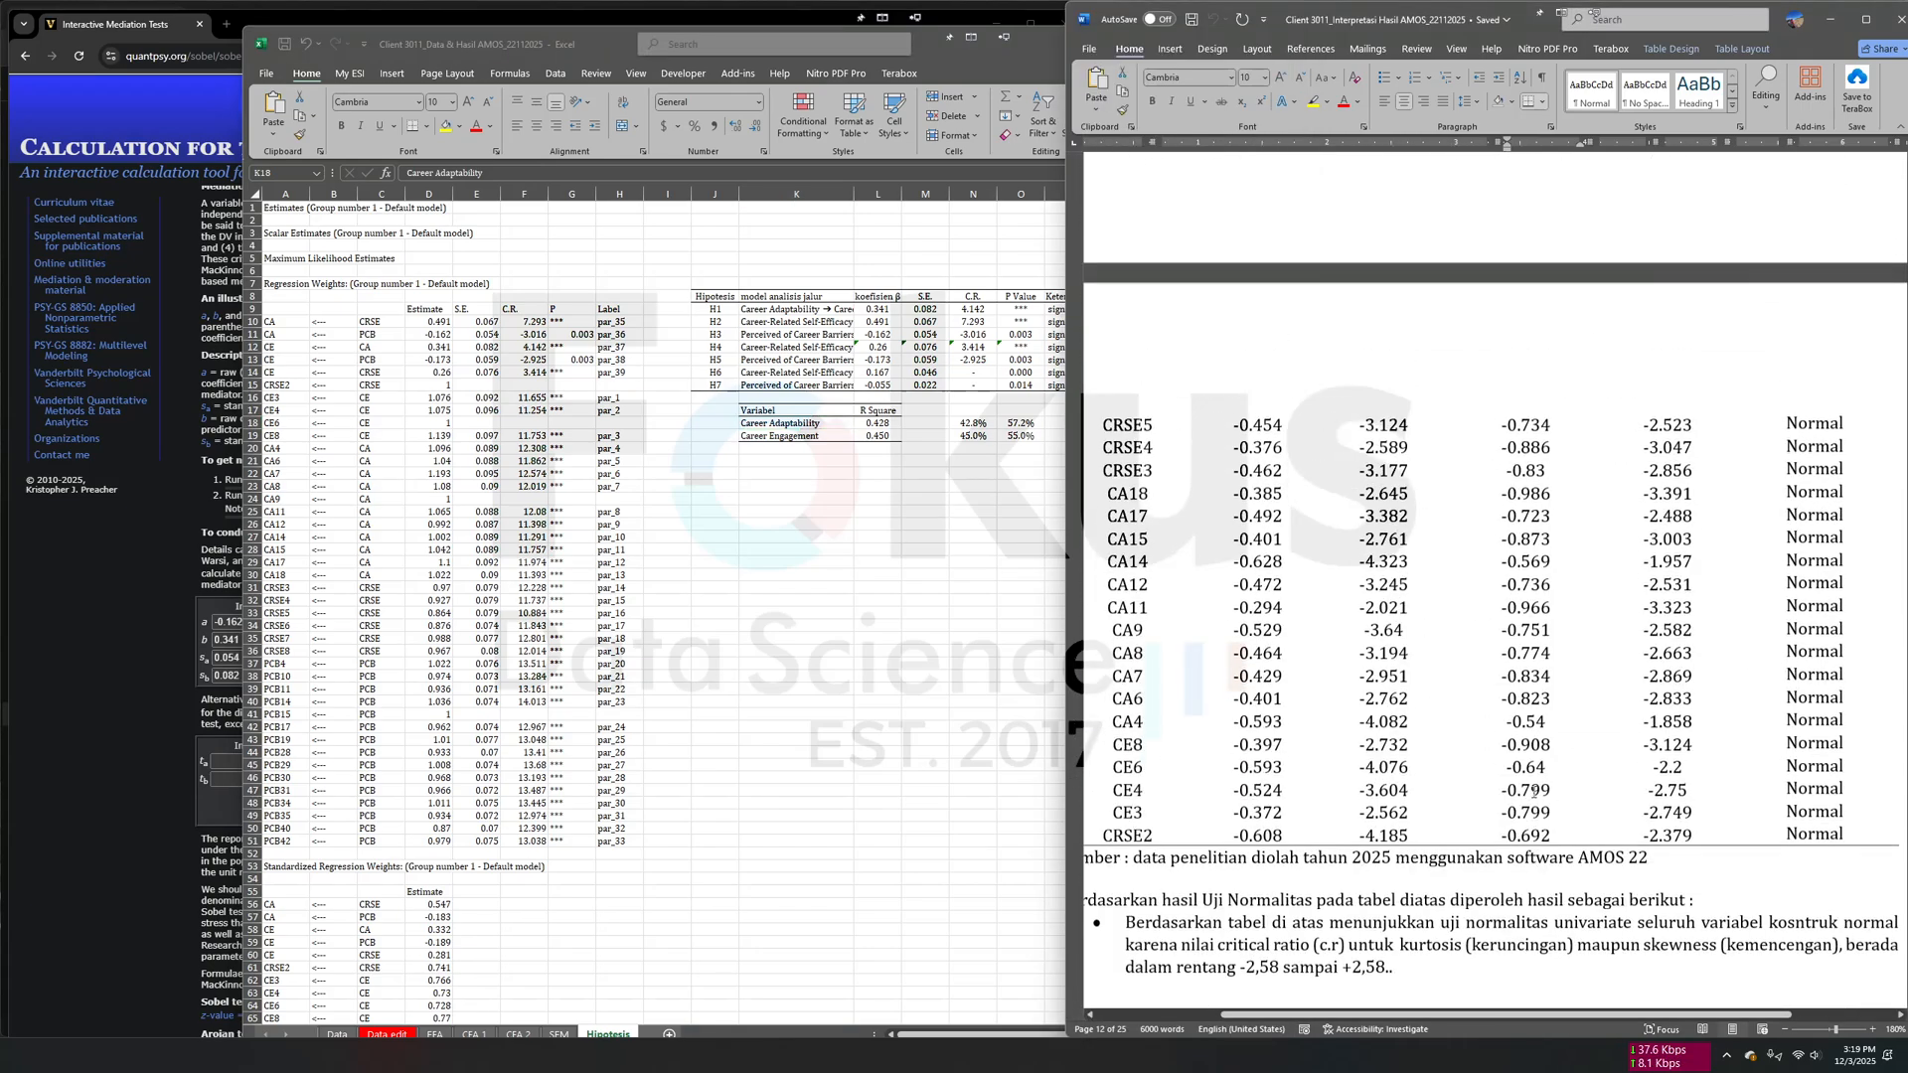
{"action": "scroll", "coordinate": [1541, 778], "scroll_direction": "up", "scroll_amount": 10}
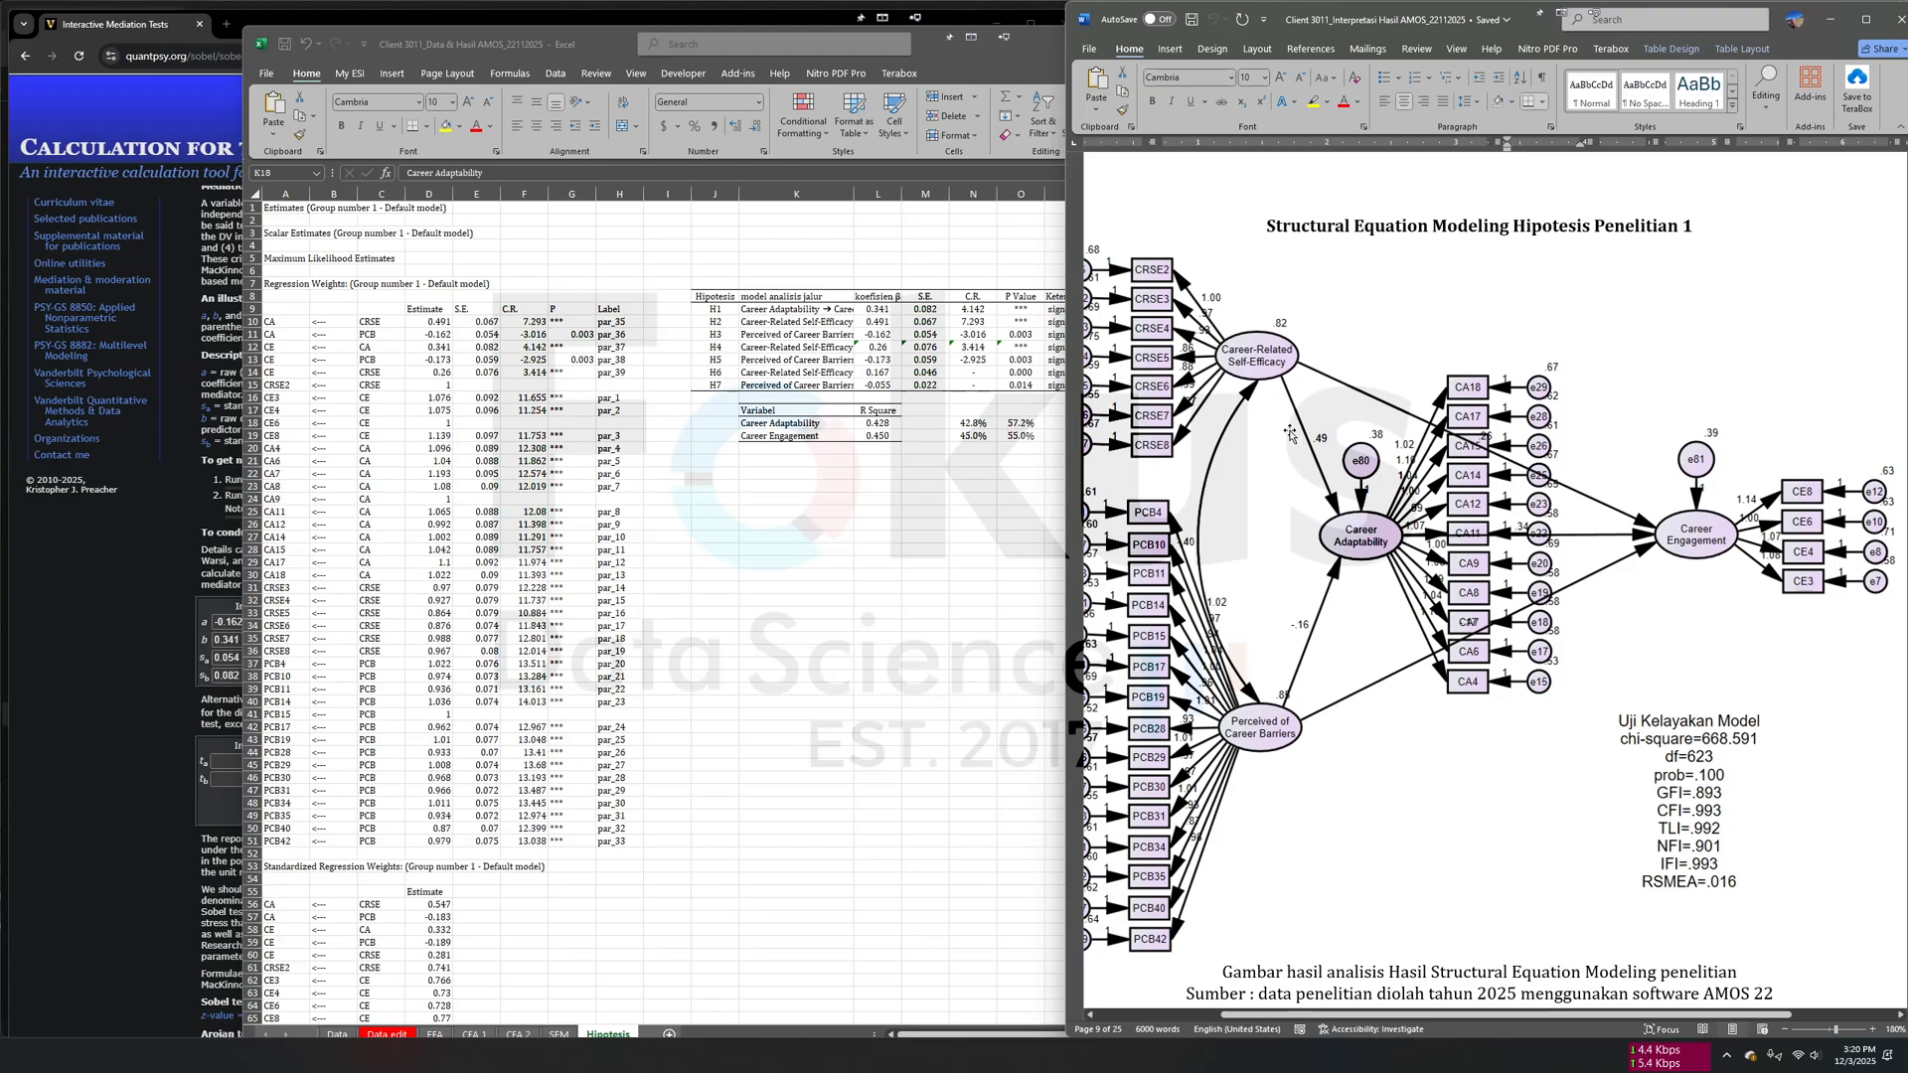
{"action": "scroll", "coordinate": [1451, 631], "scroll_direction": "down", "scroll_amount": 15}
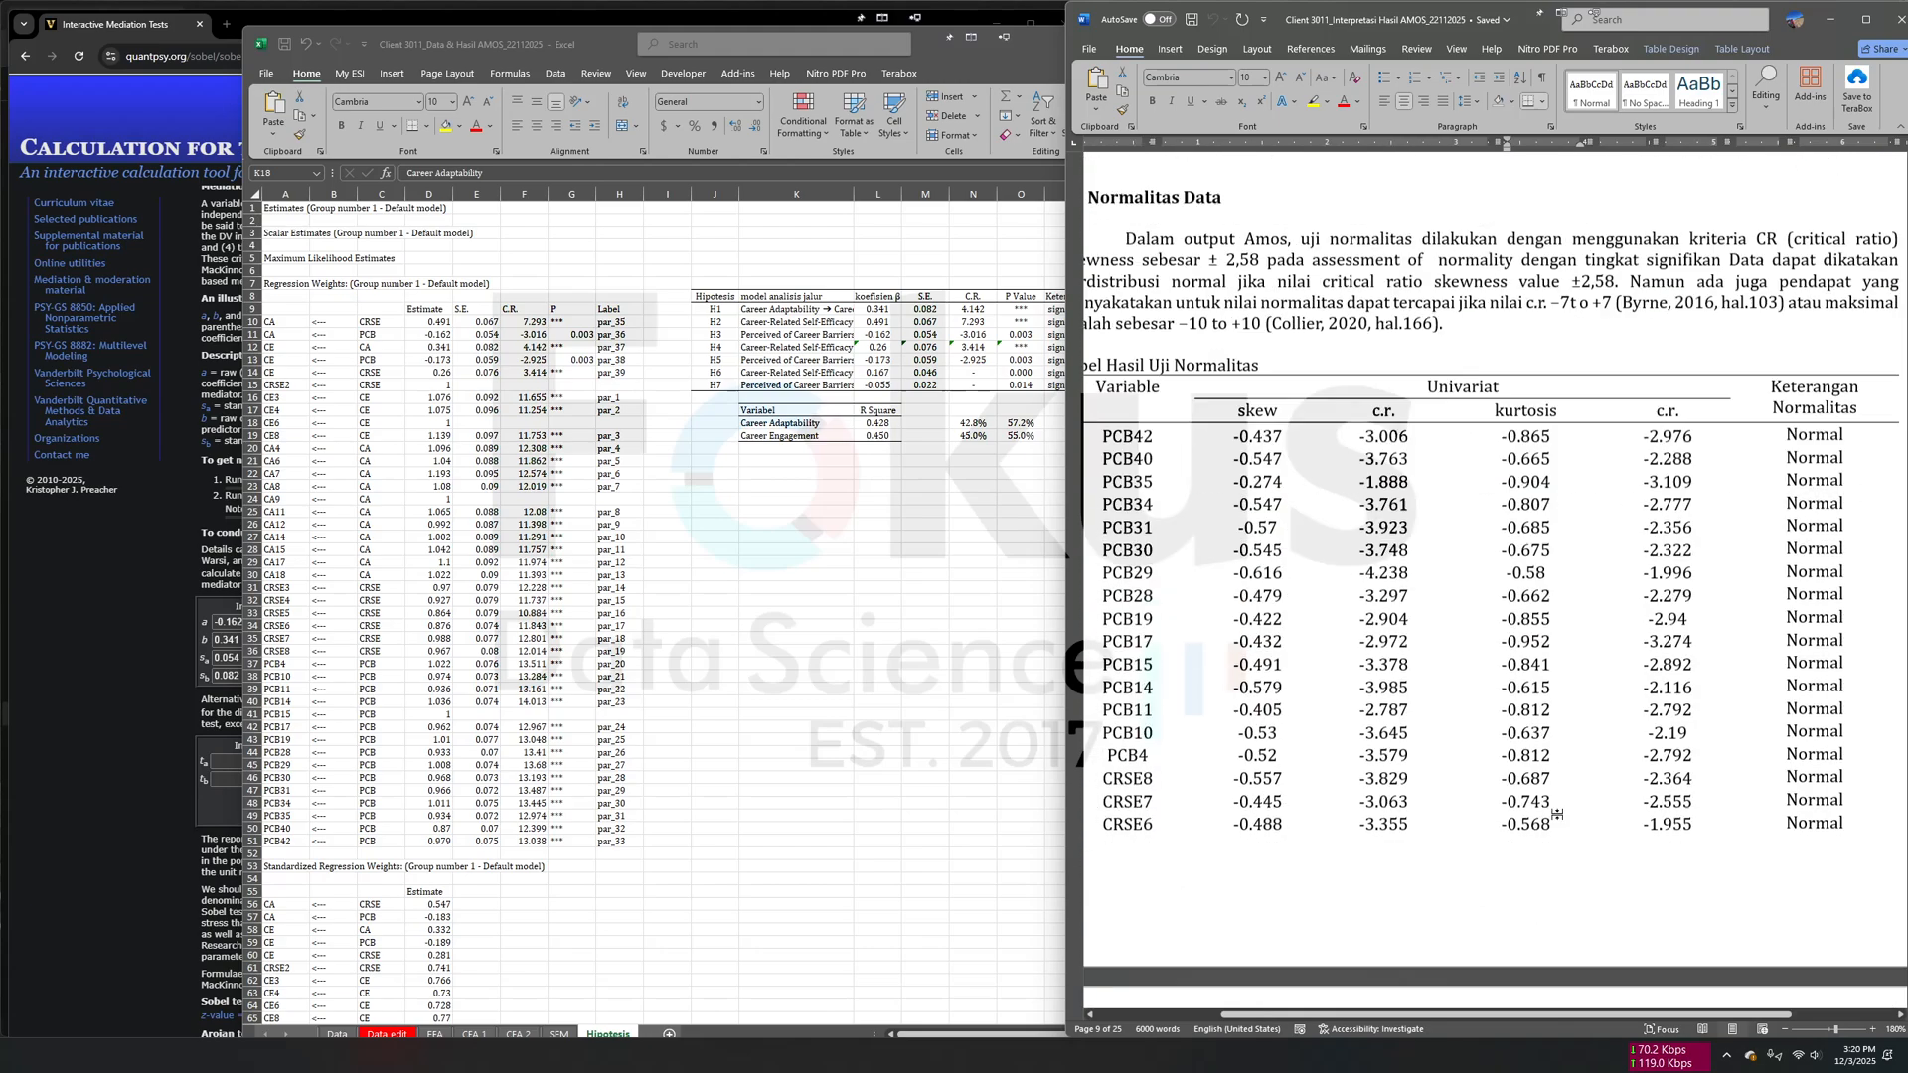
{"action": "scroll", "coordinate": [1557, 815], "scroll_direction": "down", "scroll_amount": 20}
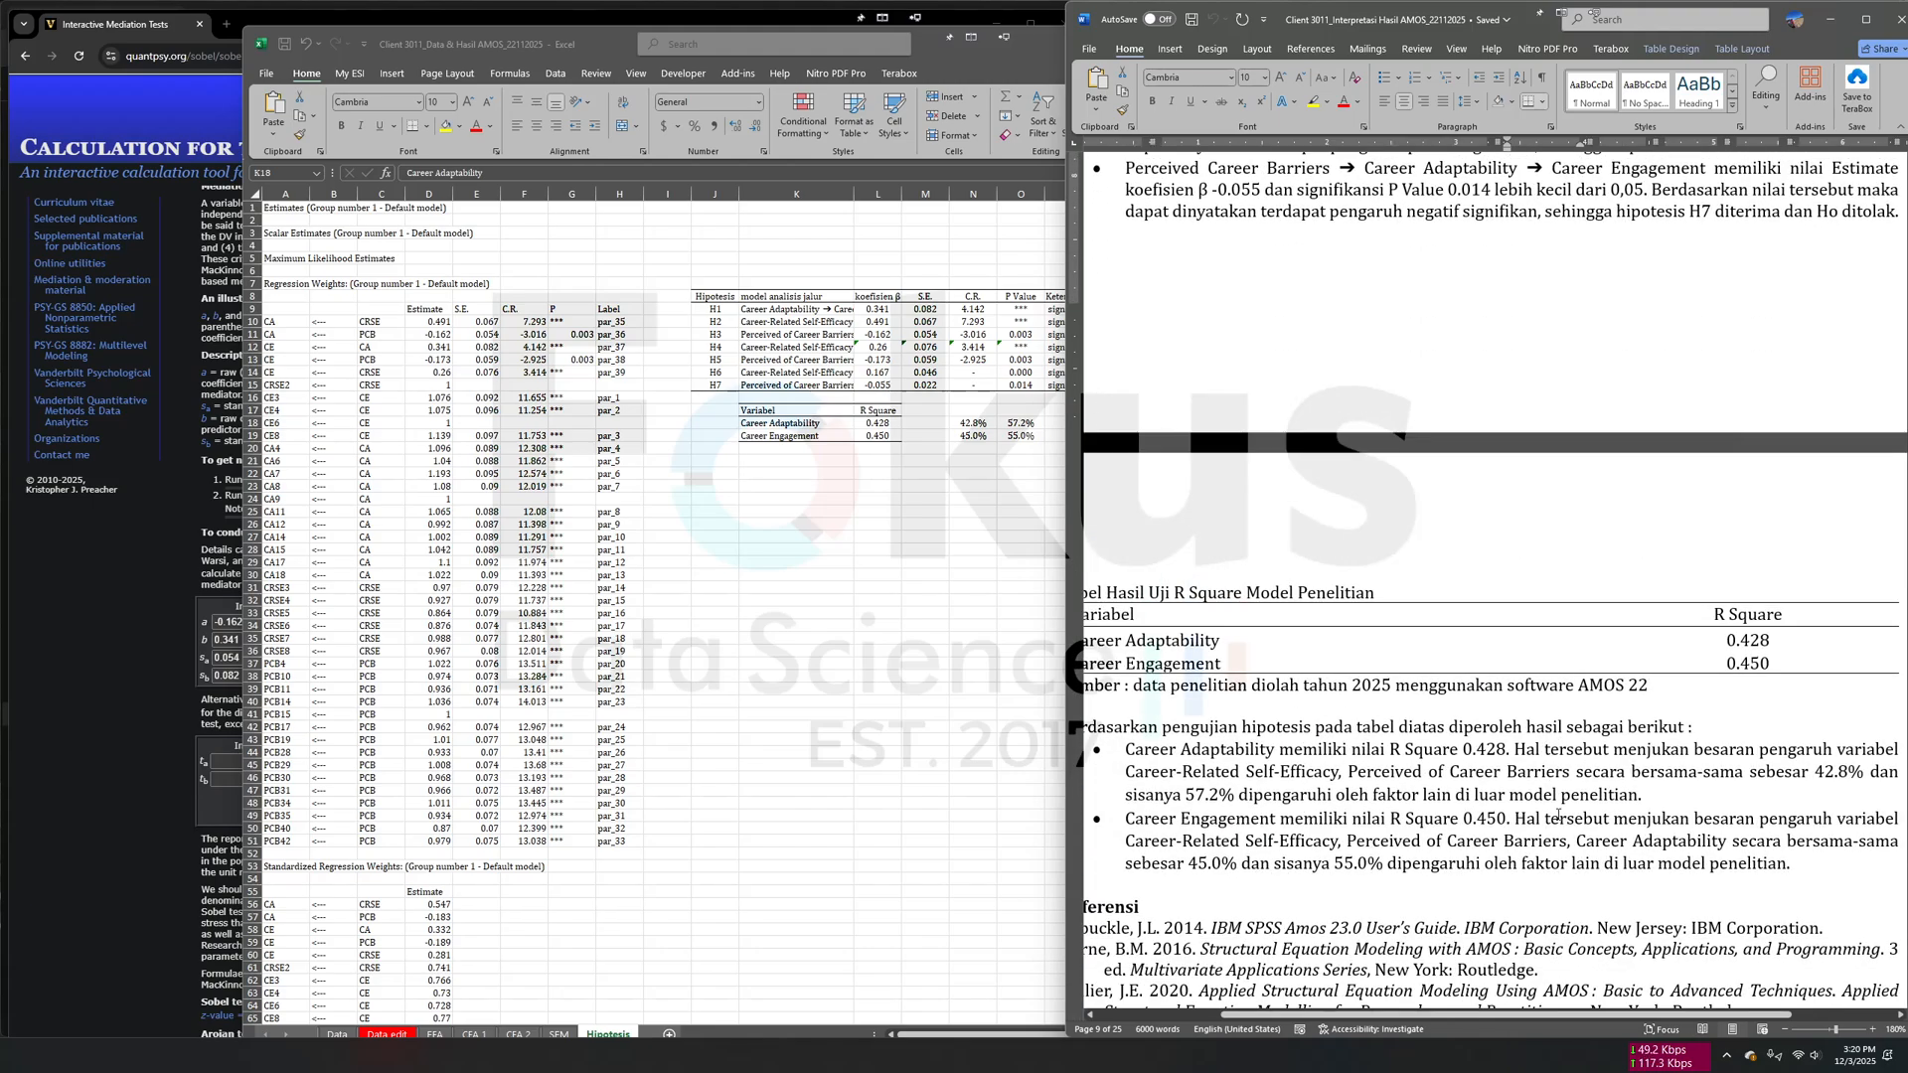
{"action": "scroll", "coordinate": [1558, 815], "scroll_direction": "down", "scroll_amount": 20}
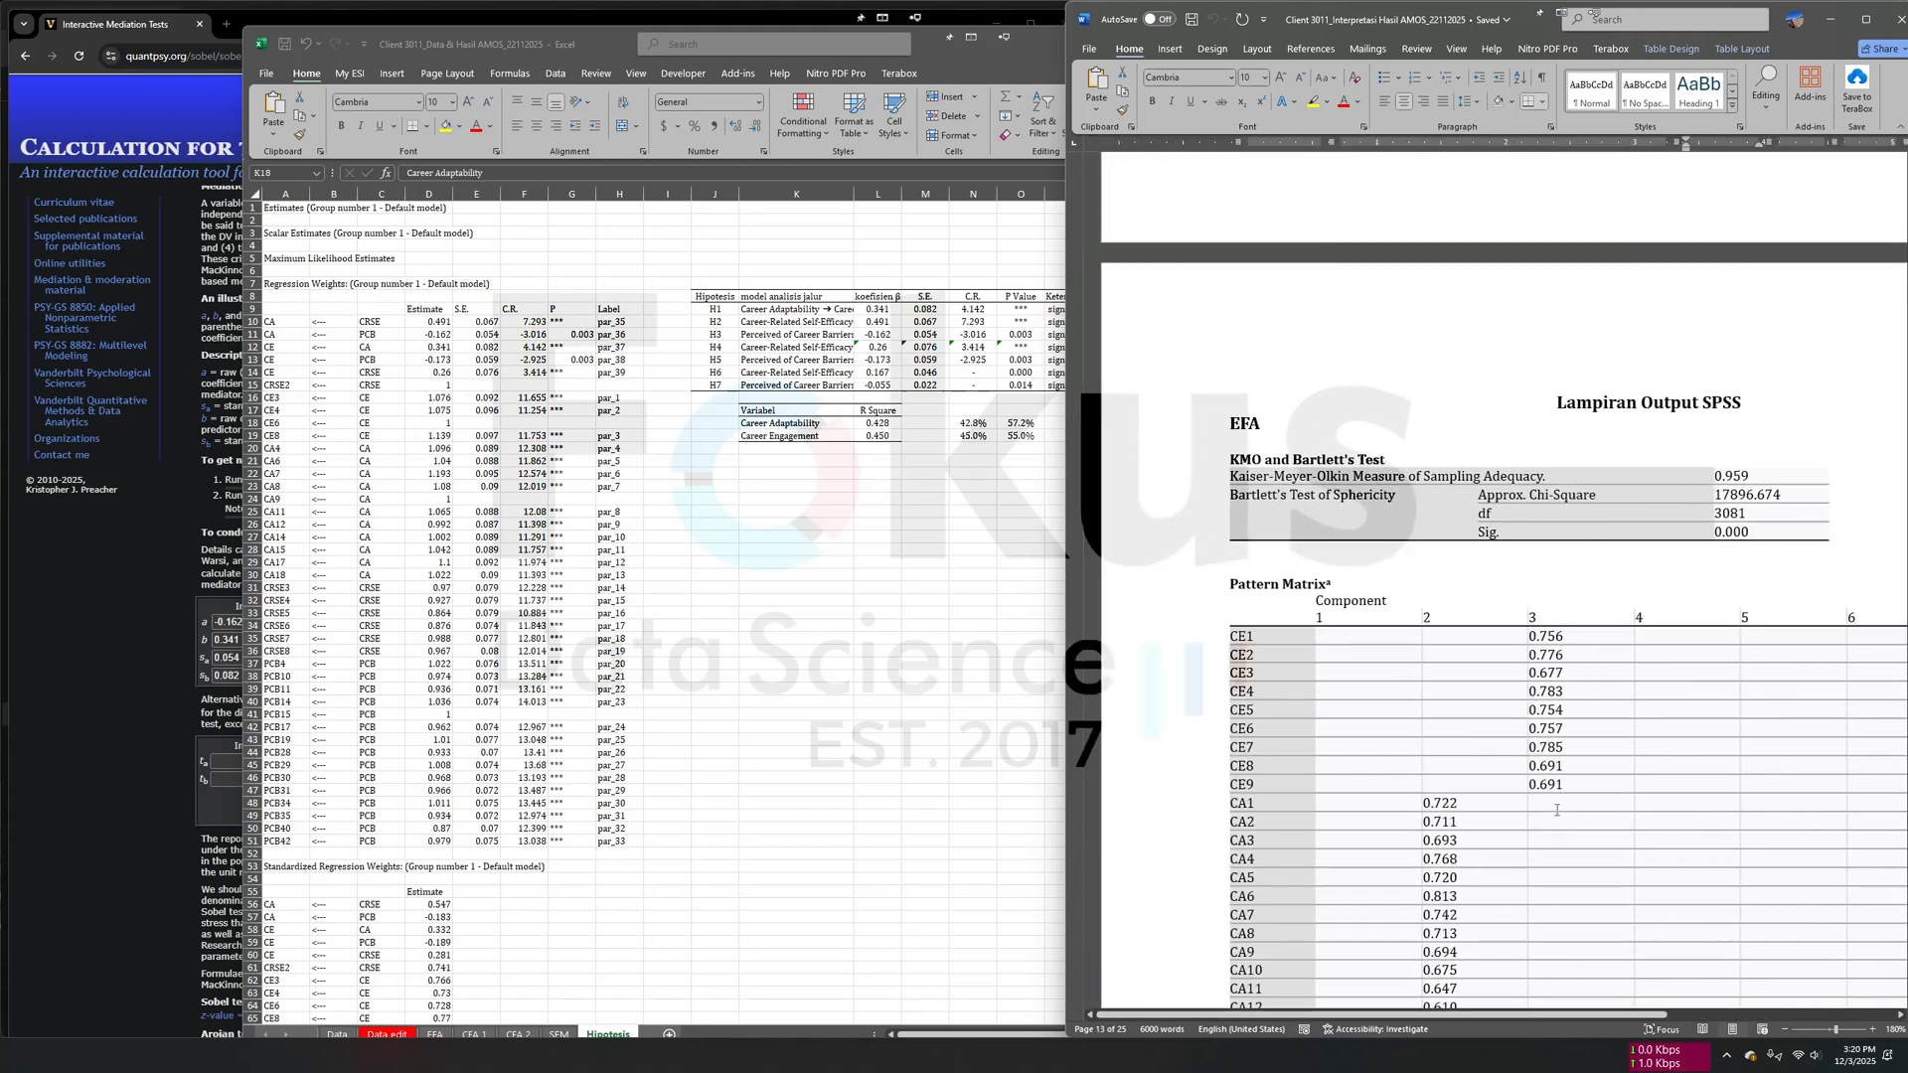
{"action": "scroll", "coordinate": [1558, 813], "scroll_direction": "down", "scroll_amount": 20}
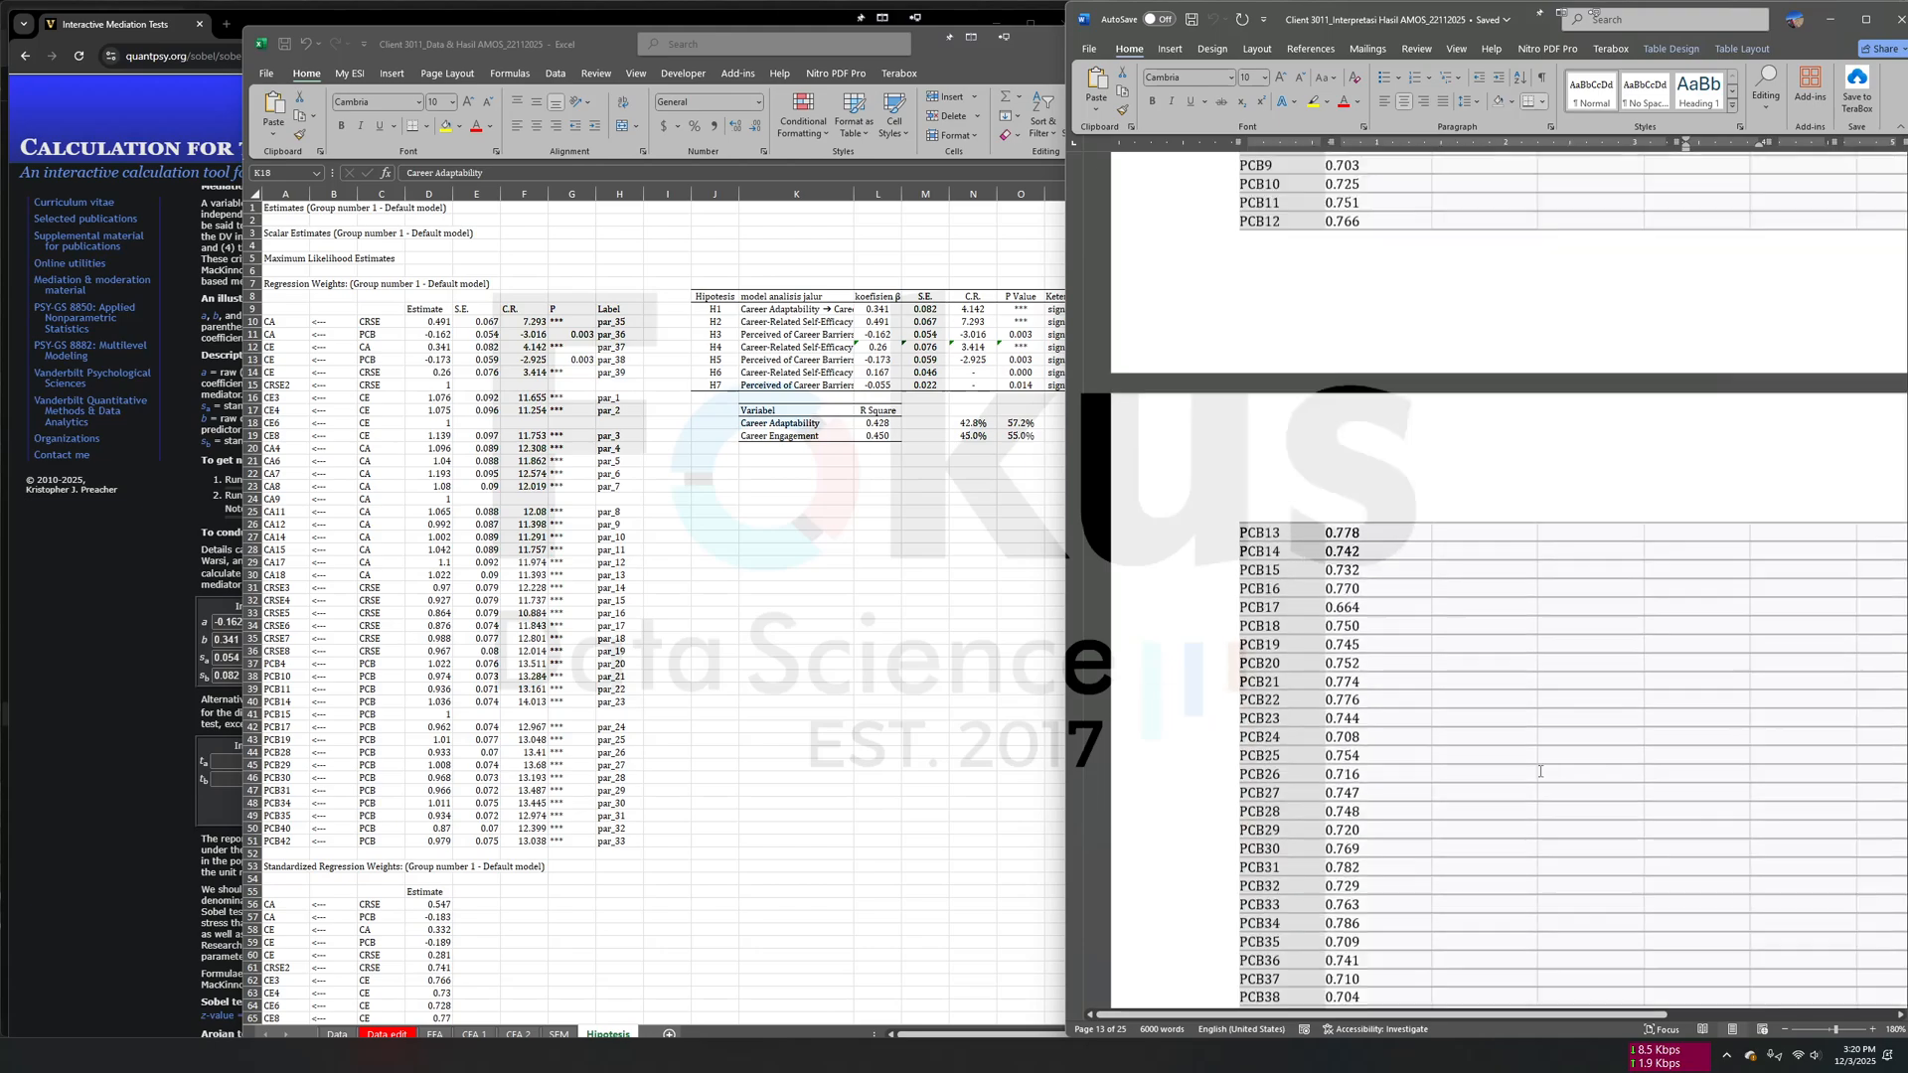
{"action": "scroll", "coordinate": [1406, 689], "scroll_direction": "up", "scroll_amount": 20}
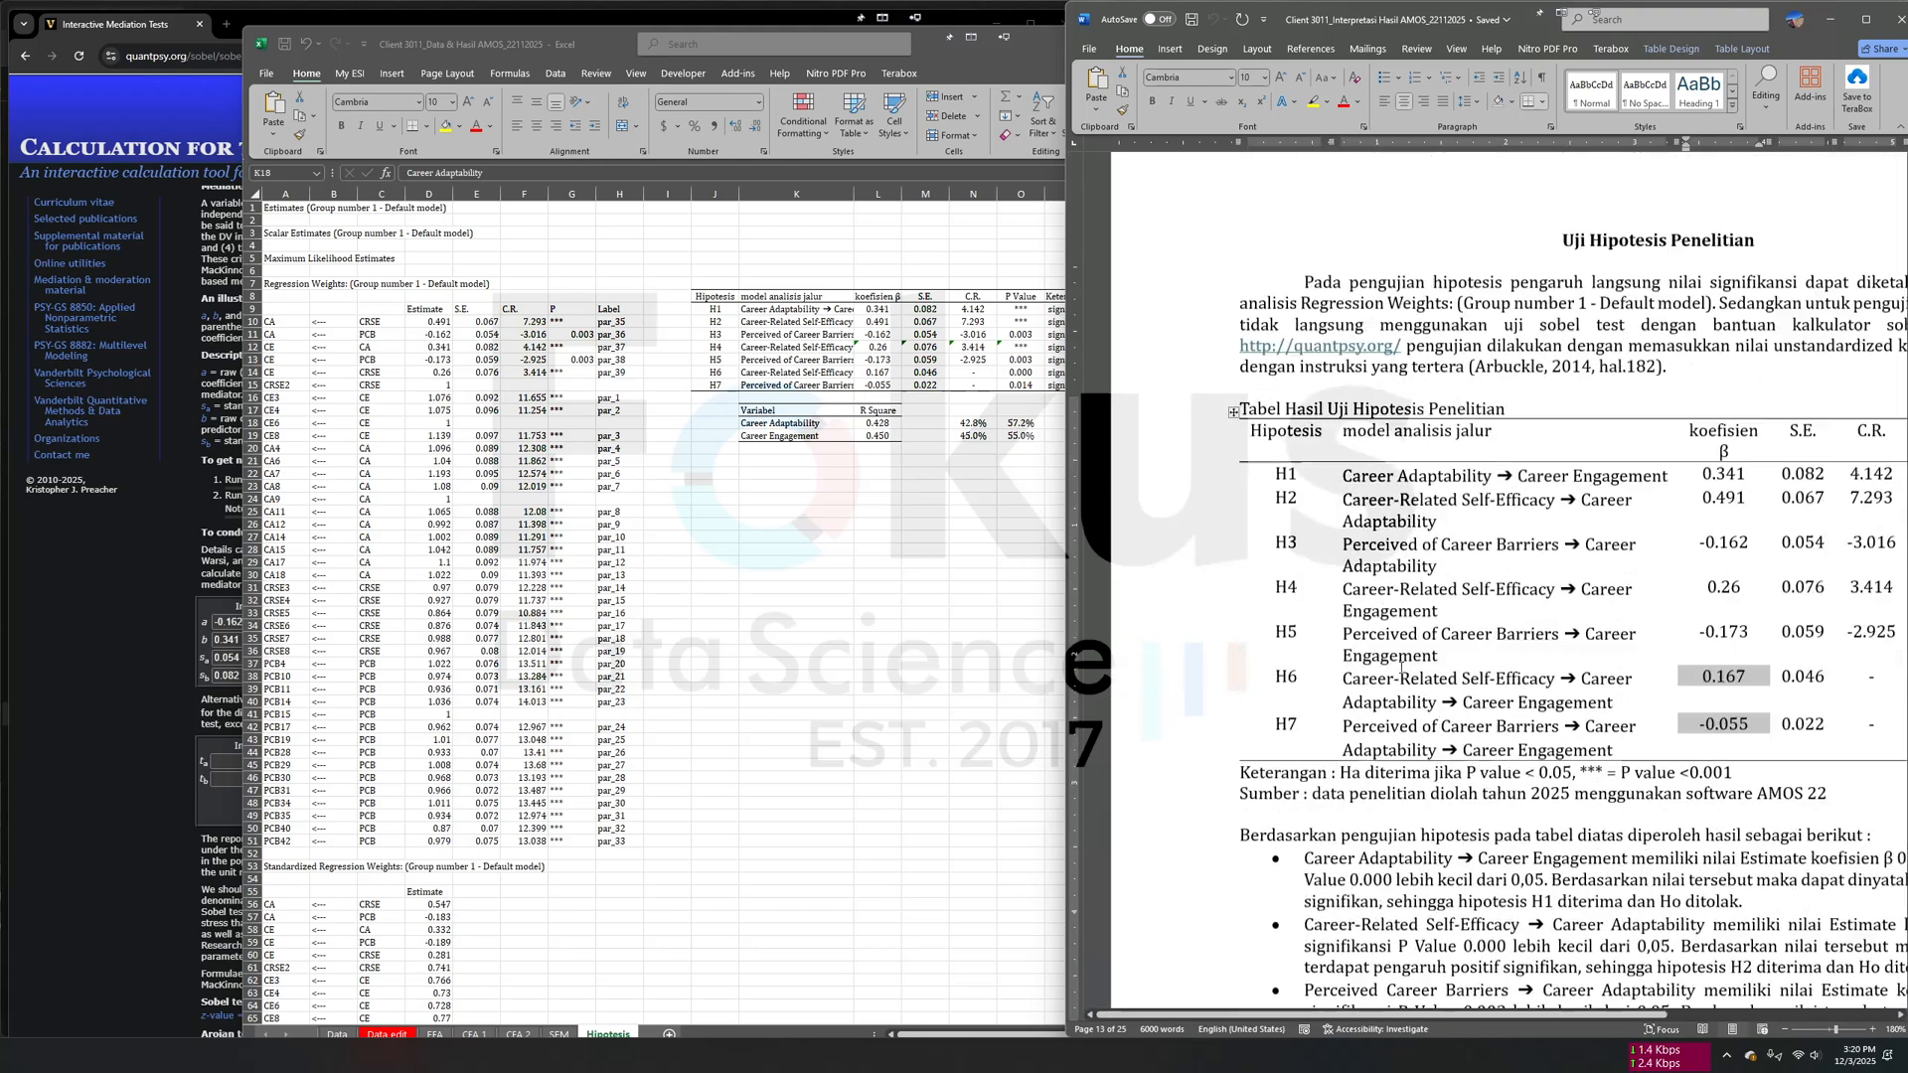
{"action": "scroll", "coordinate": [1379, 368], "scroll_direction": "down", "scroll_amount": 15}
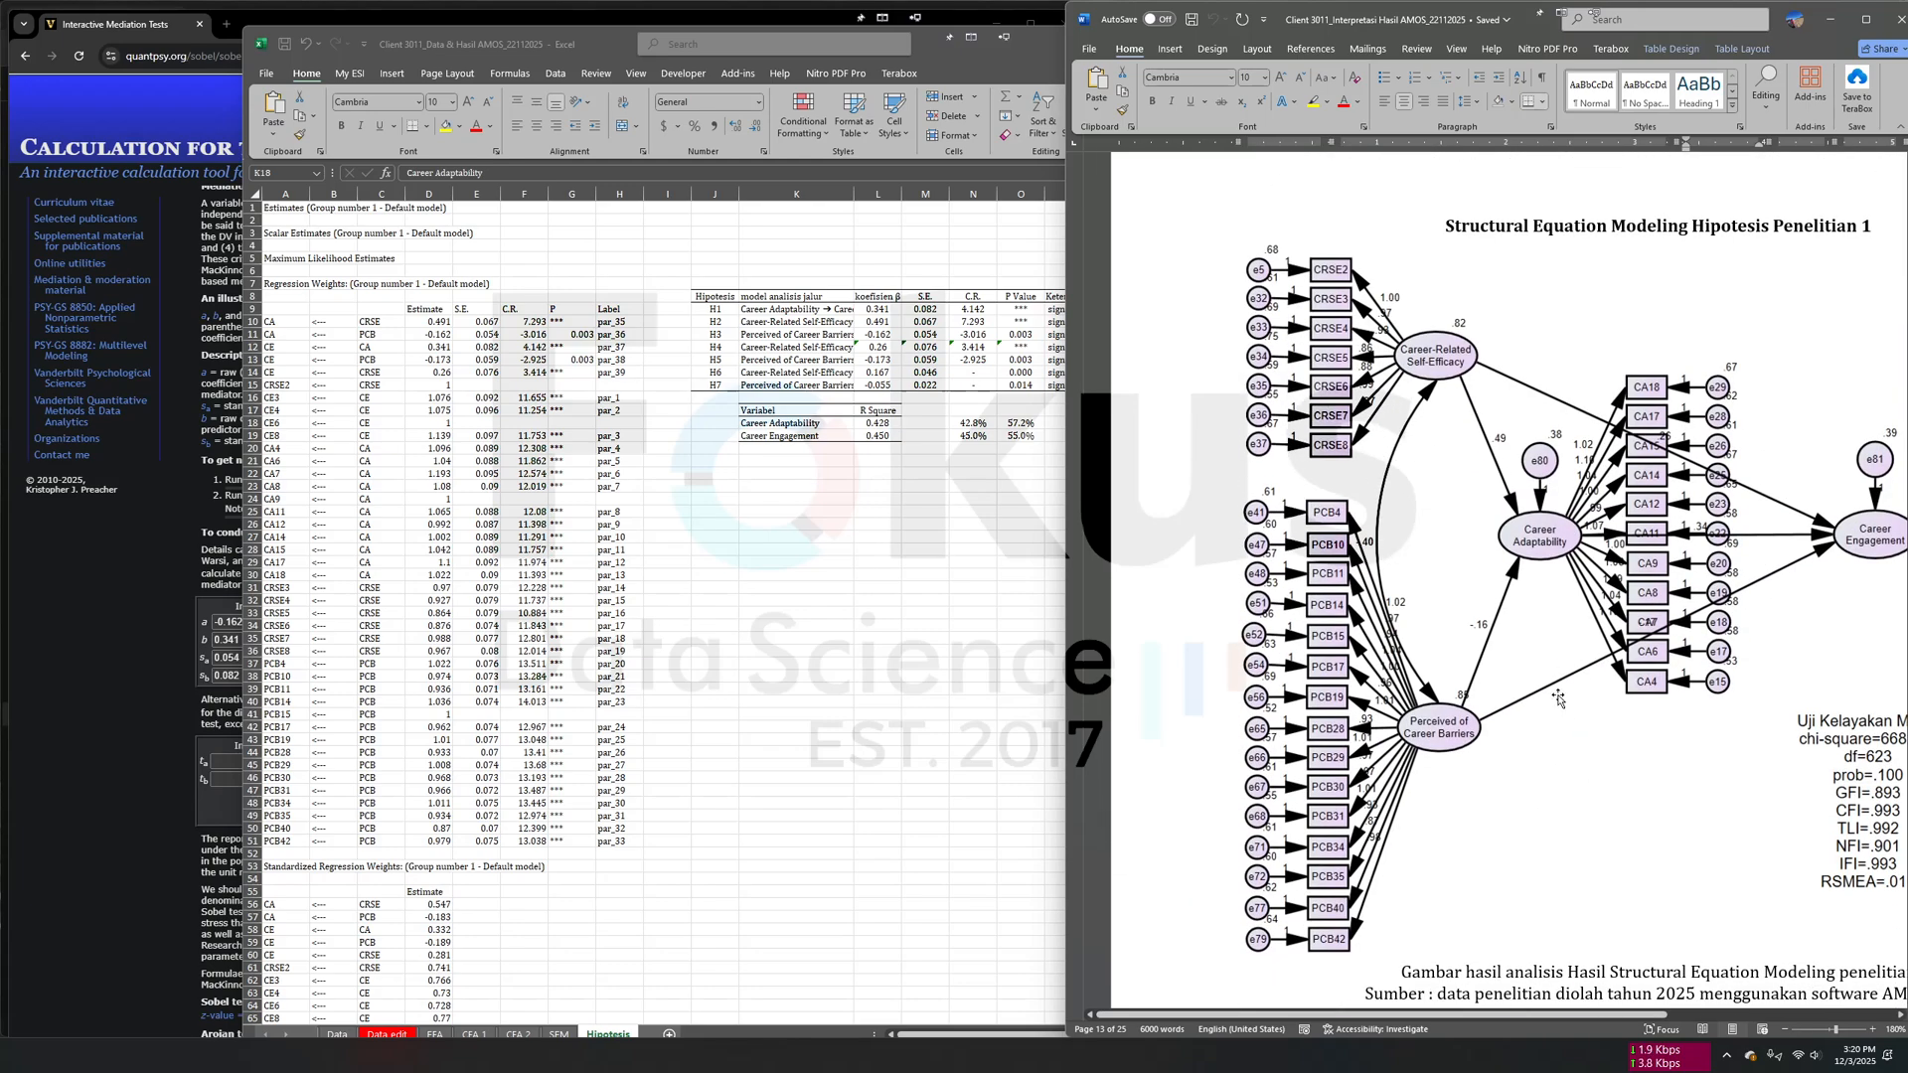
{"action": "scroll", "coordinate": [1558, 700], "scroll_direction": "right", "scroll_amount": 3}
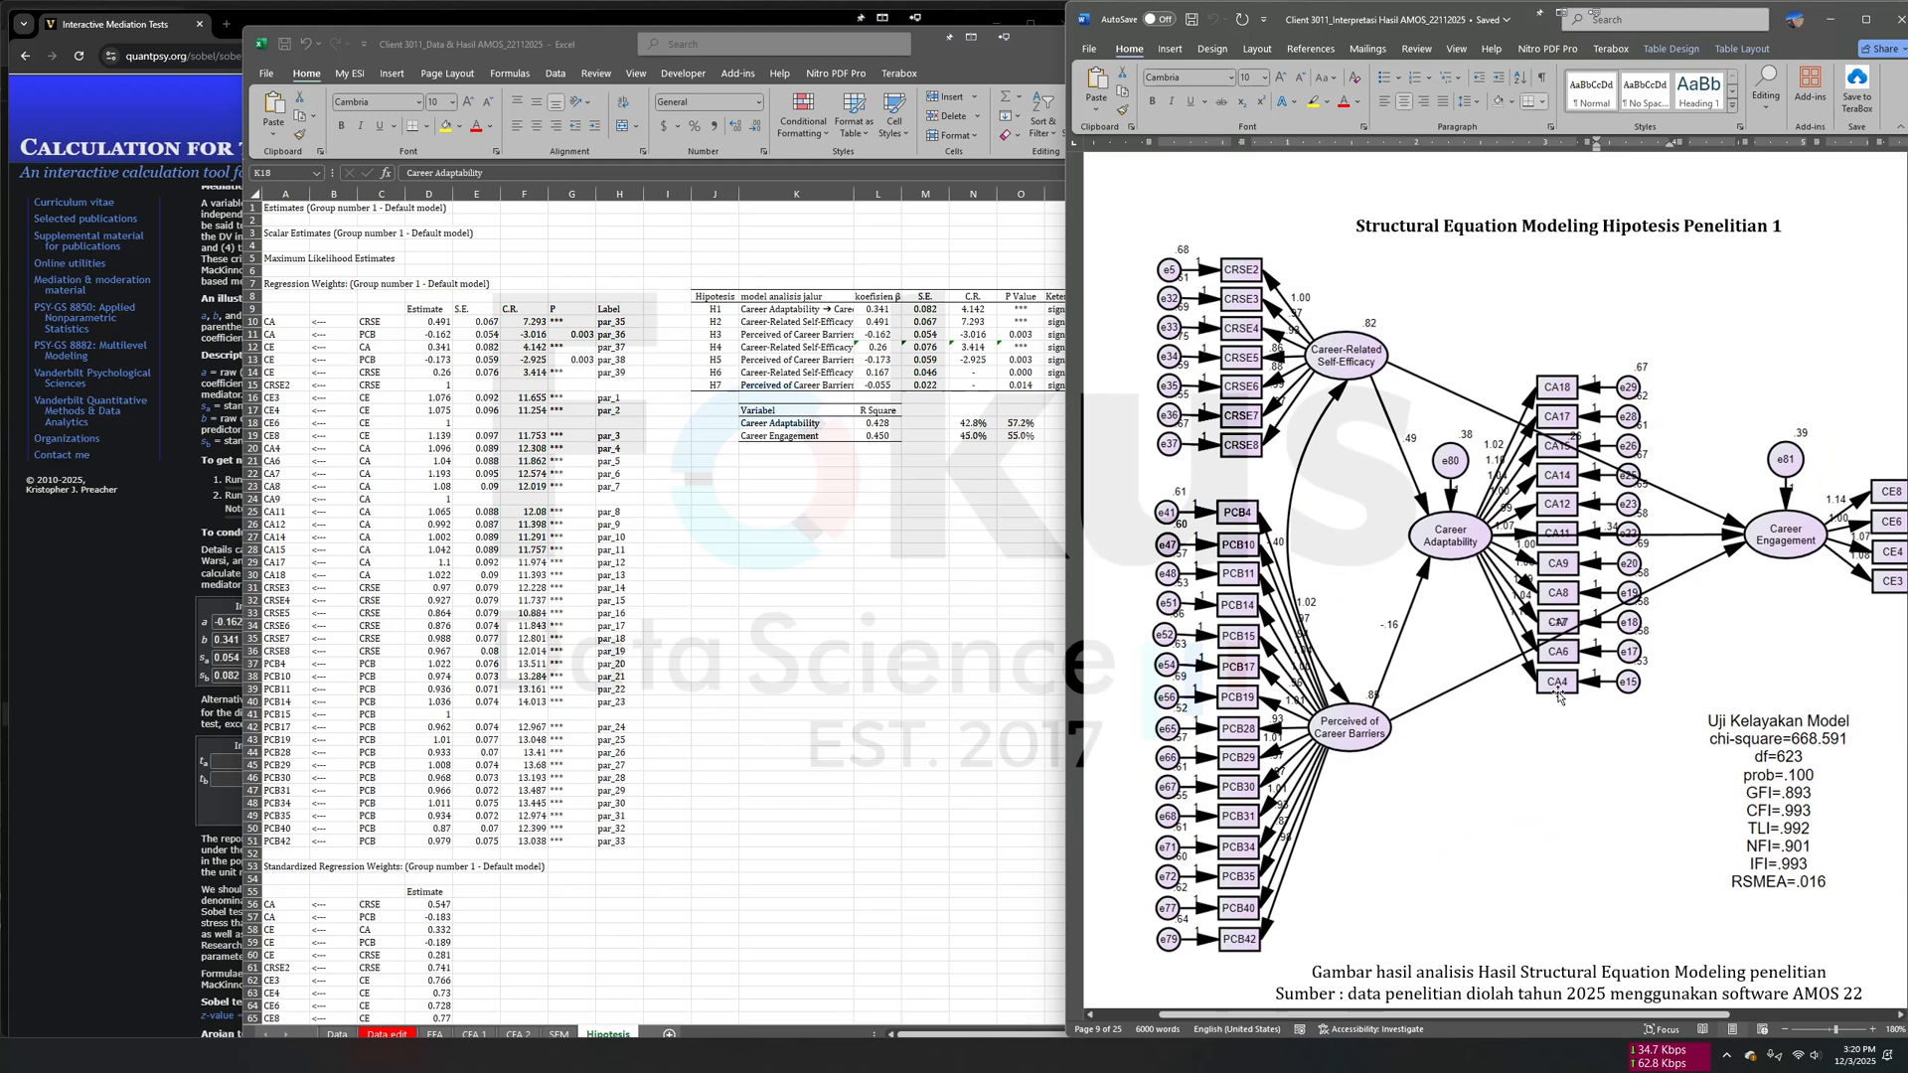